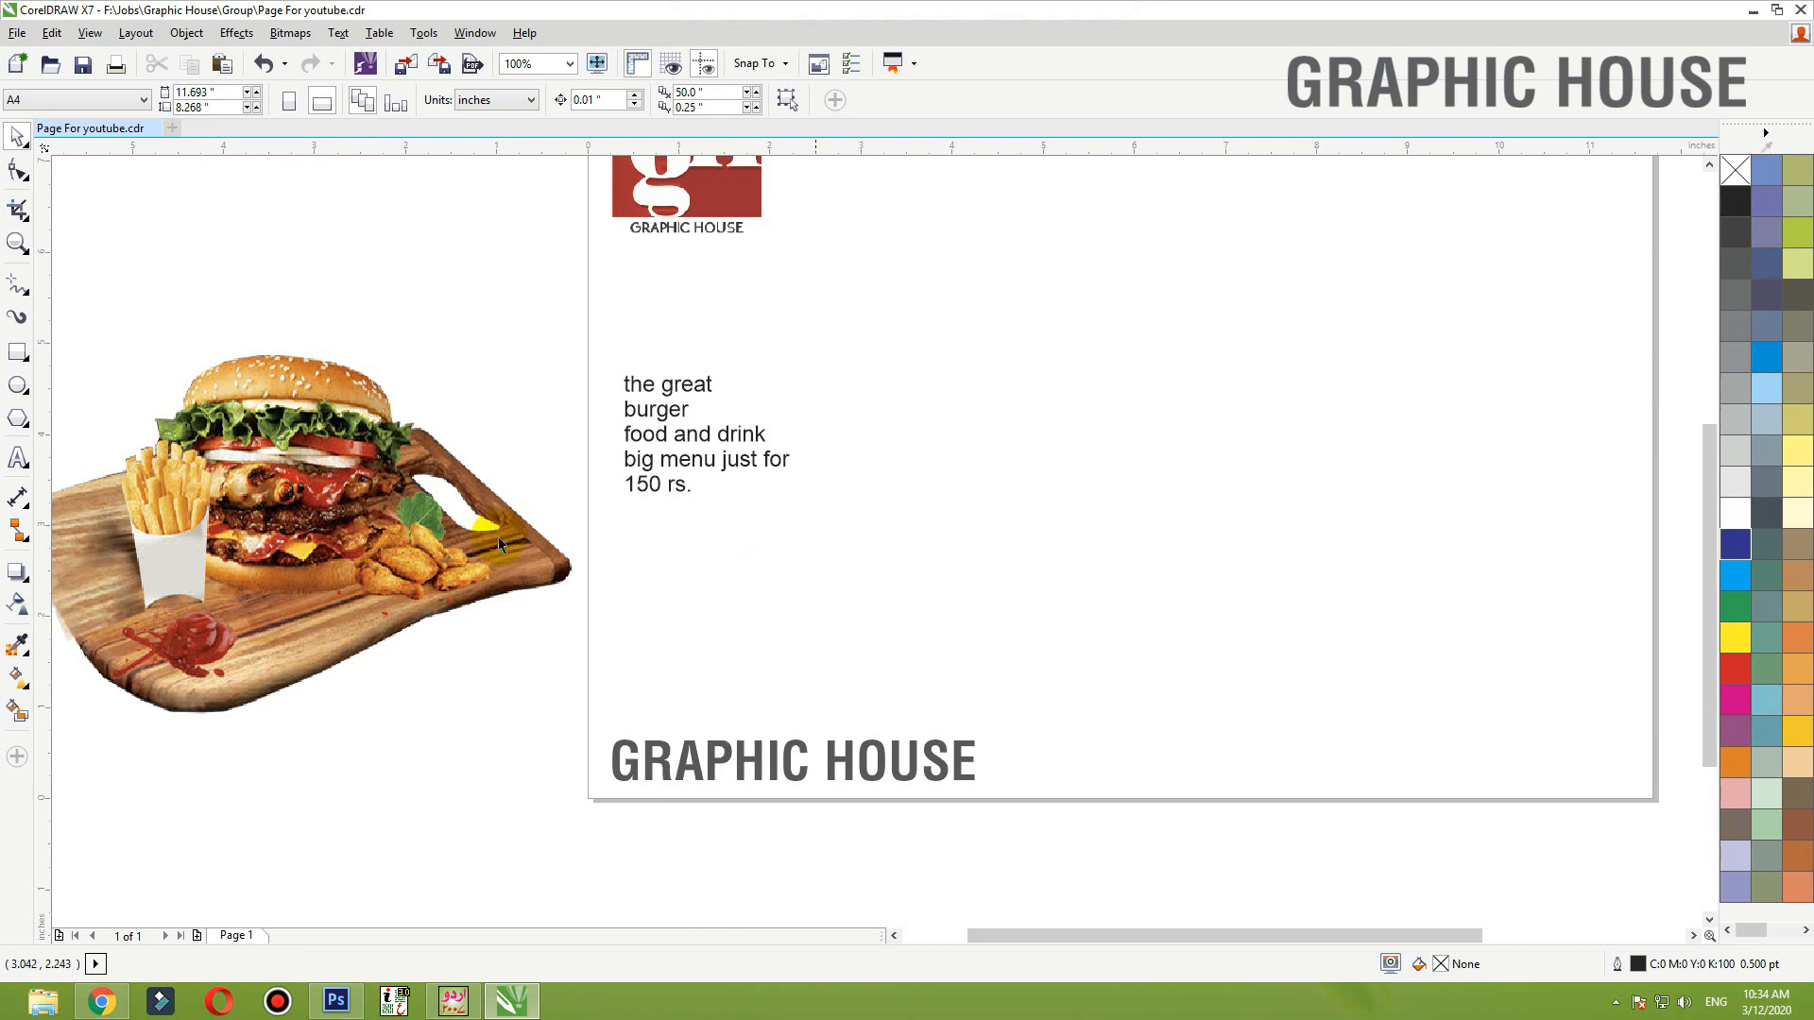
# - Move the burger image slightly upward beside the page
pyautogui.scroll(-2, 371, 627)
pyautogui.moveTo(1124, 298); pyautogui.dragTo(184, 746)
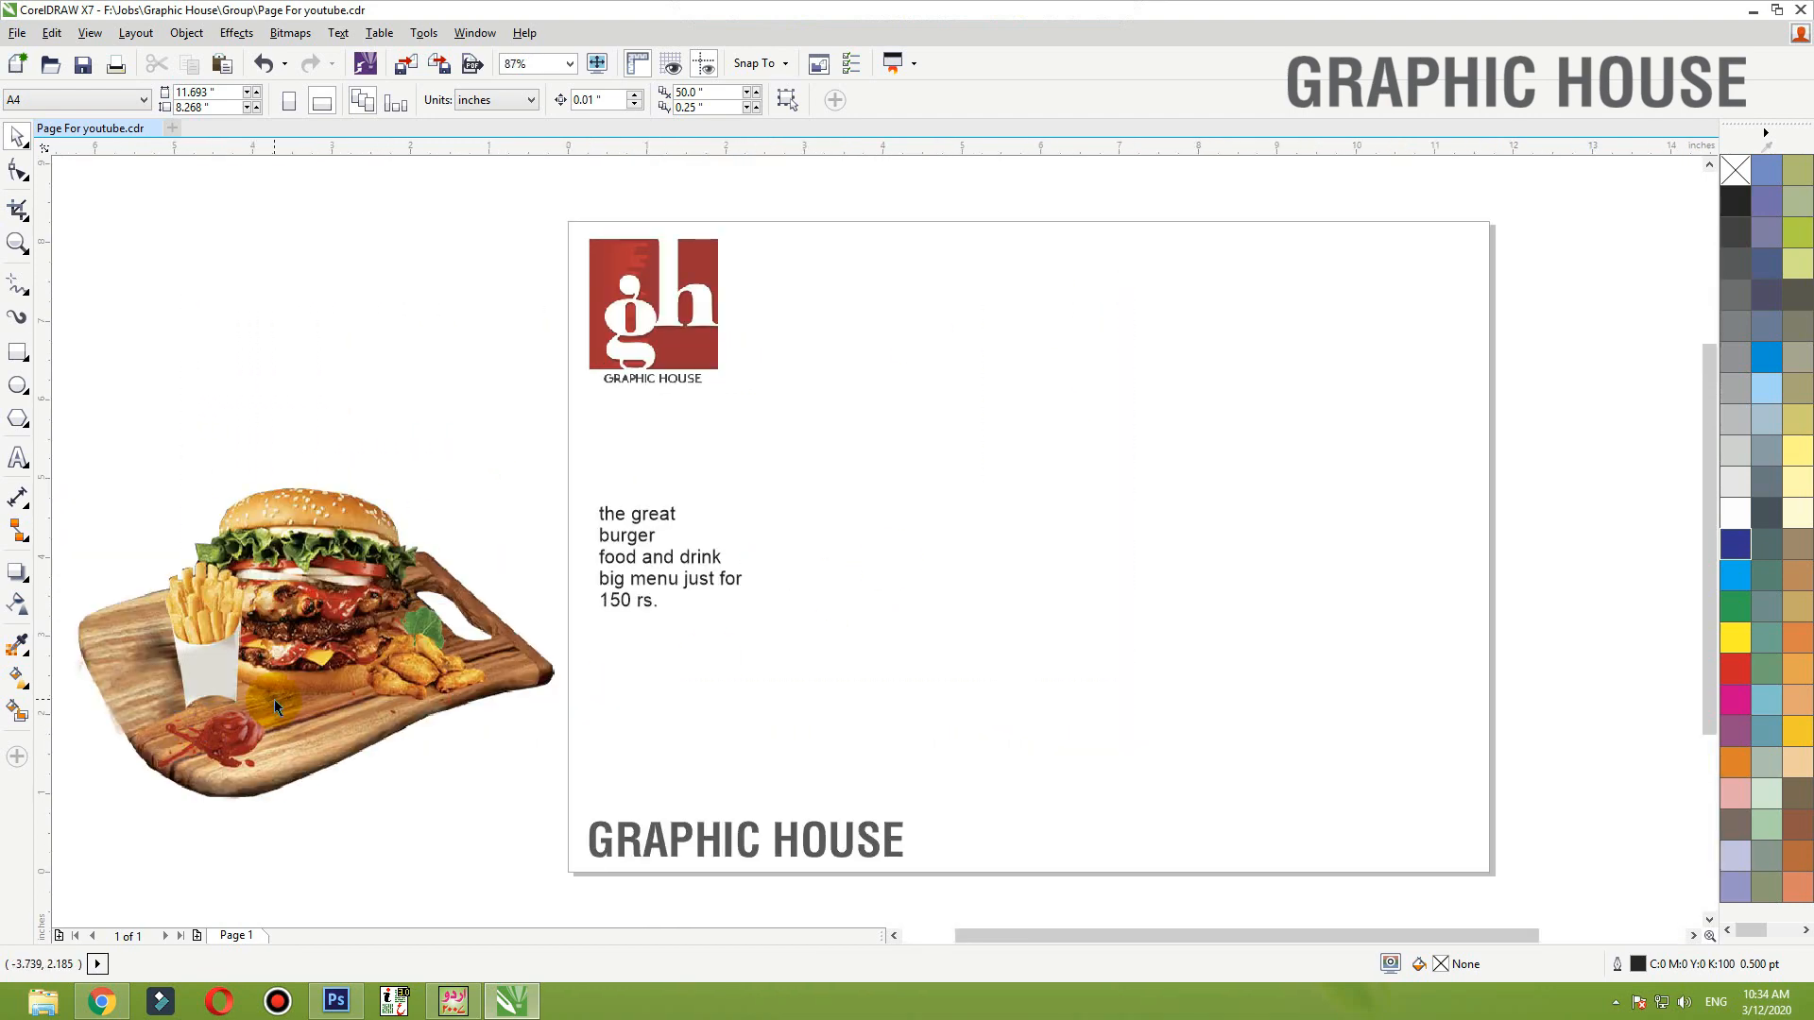
pyautogui.moveTo(274, 699)
pyautogui.mouseDown()
pyautogui.moveTo(300, 653)
pyautogui.moveTo(291, 672)
pyautogui.mouseUp()
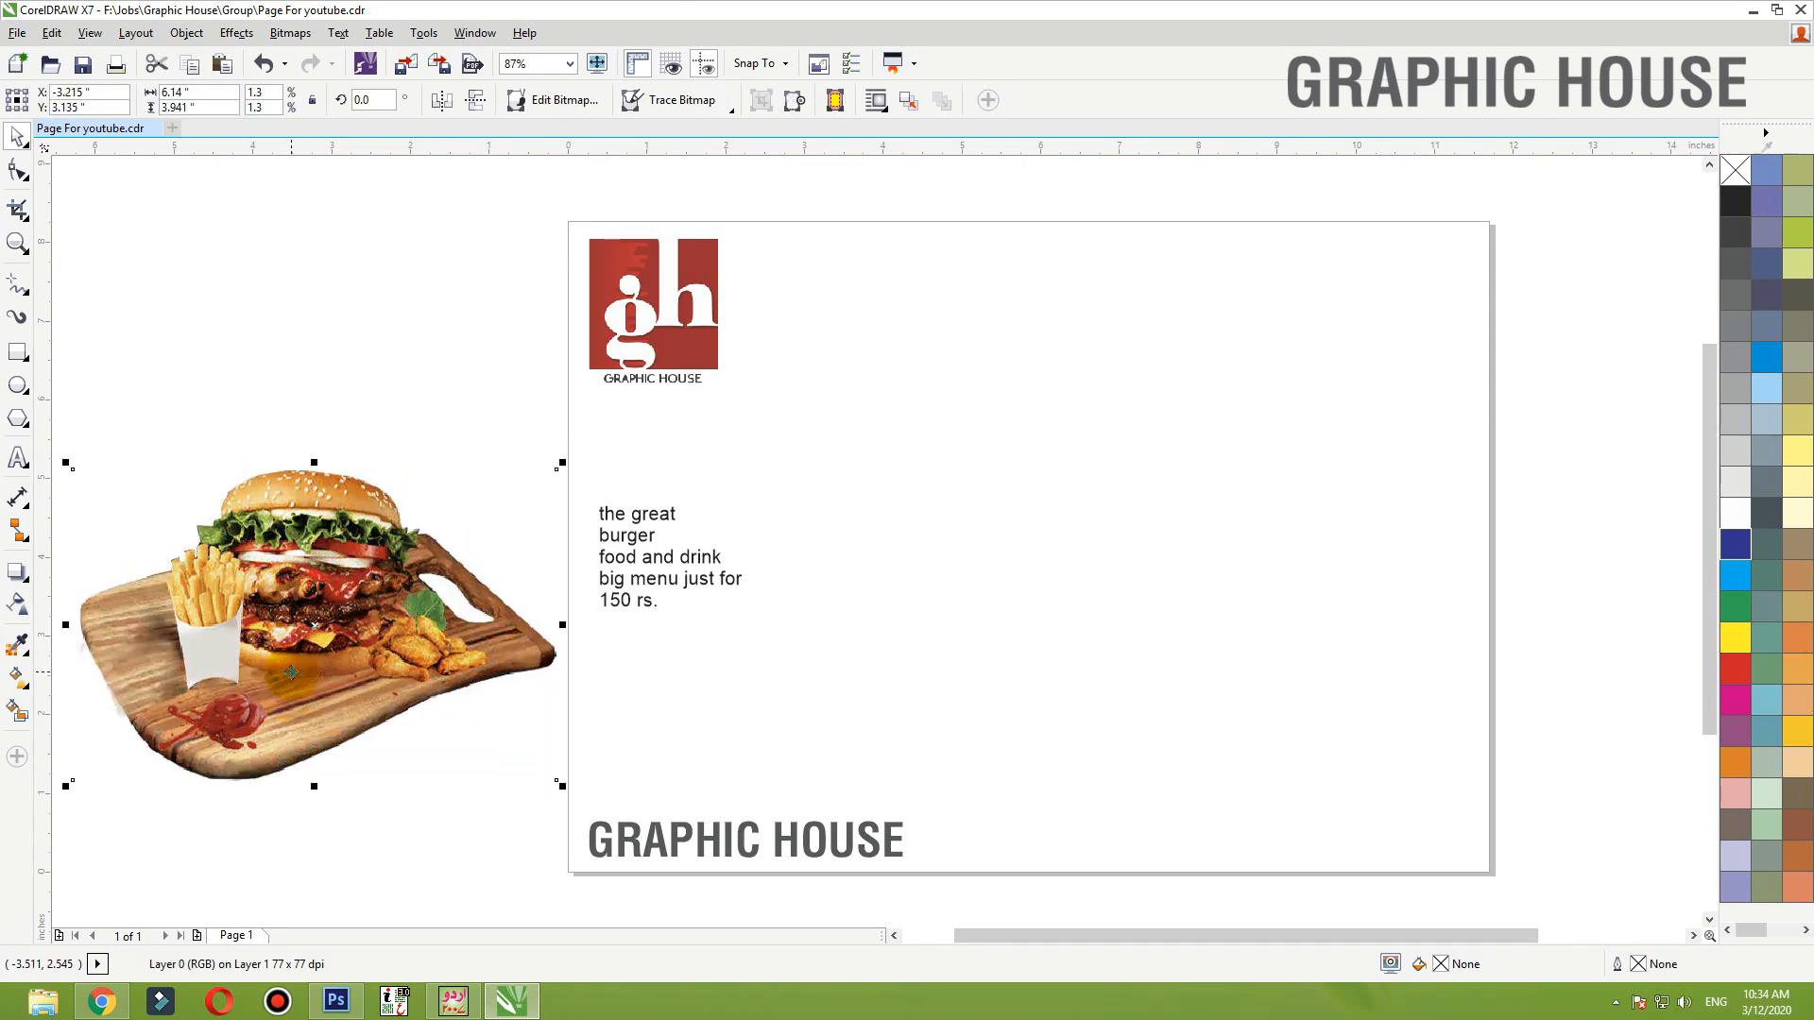
# - Enlarge the menu text block to about 27.5 pt and reposition it below the logo on the page
pyautogui.moveTo(696, 587); pyautogui.dragTo(818, 682)
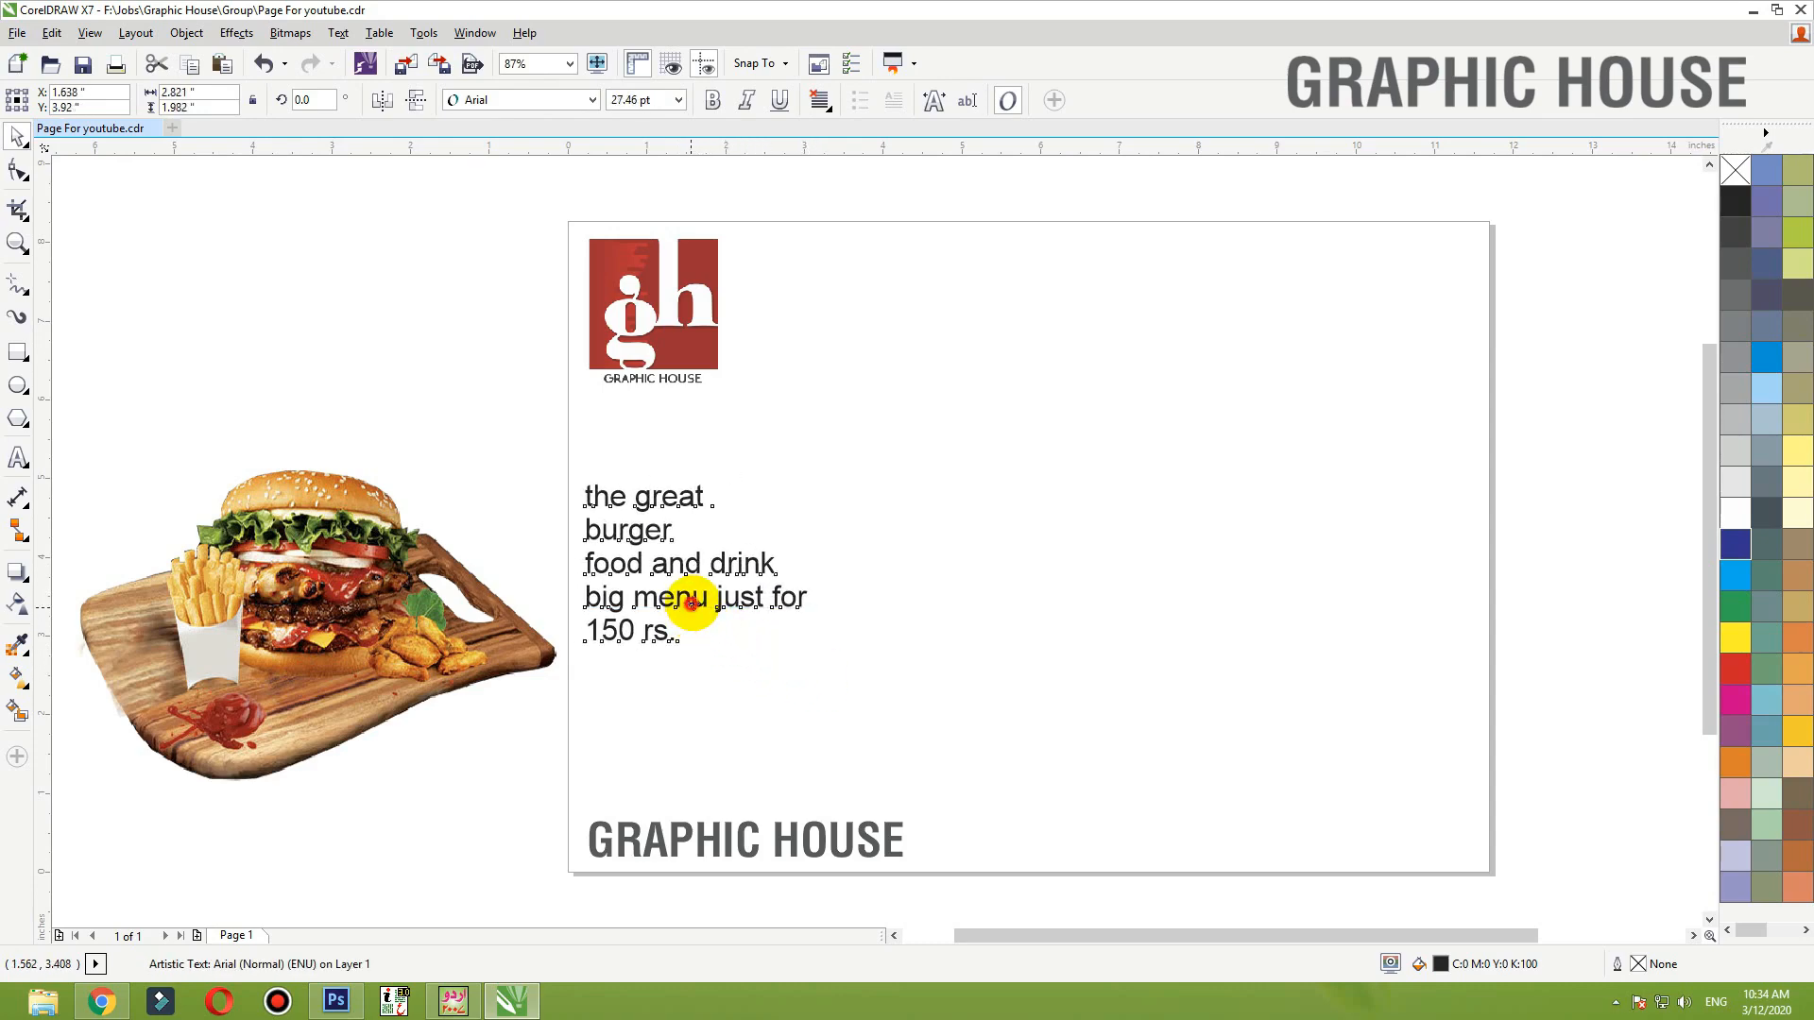
pyautogui.moveTo(692, 602); pyautogui.dragTo(710, 600)
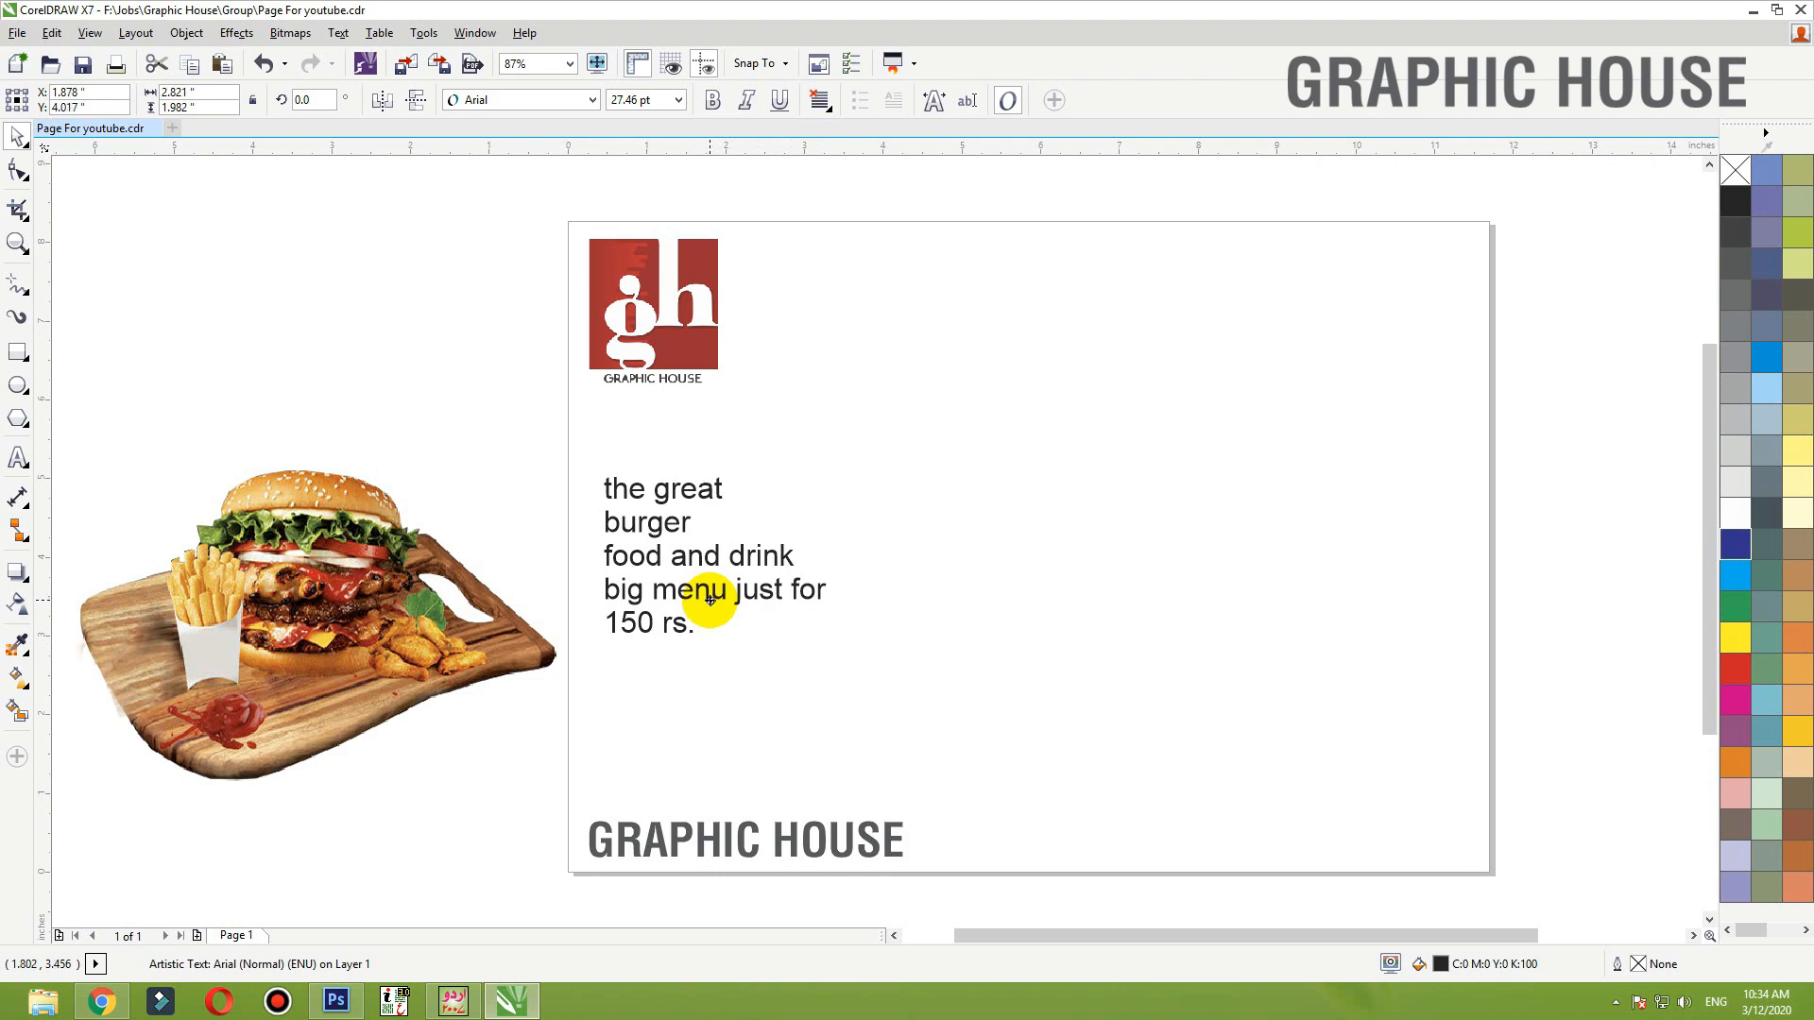
pyautogui.click(652, 704)
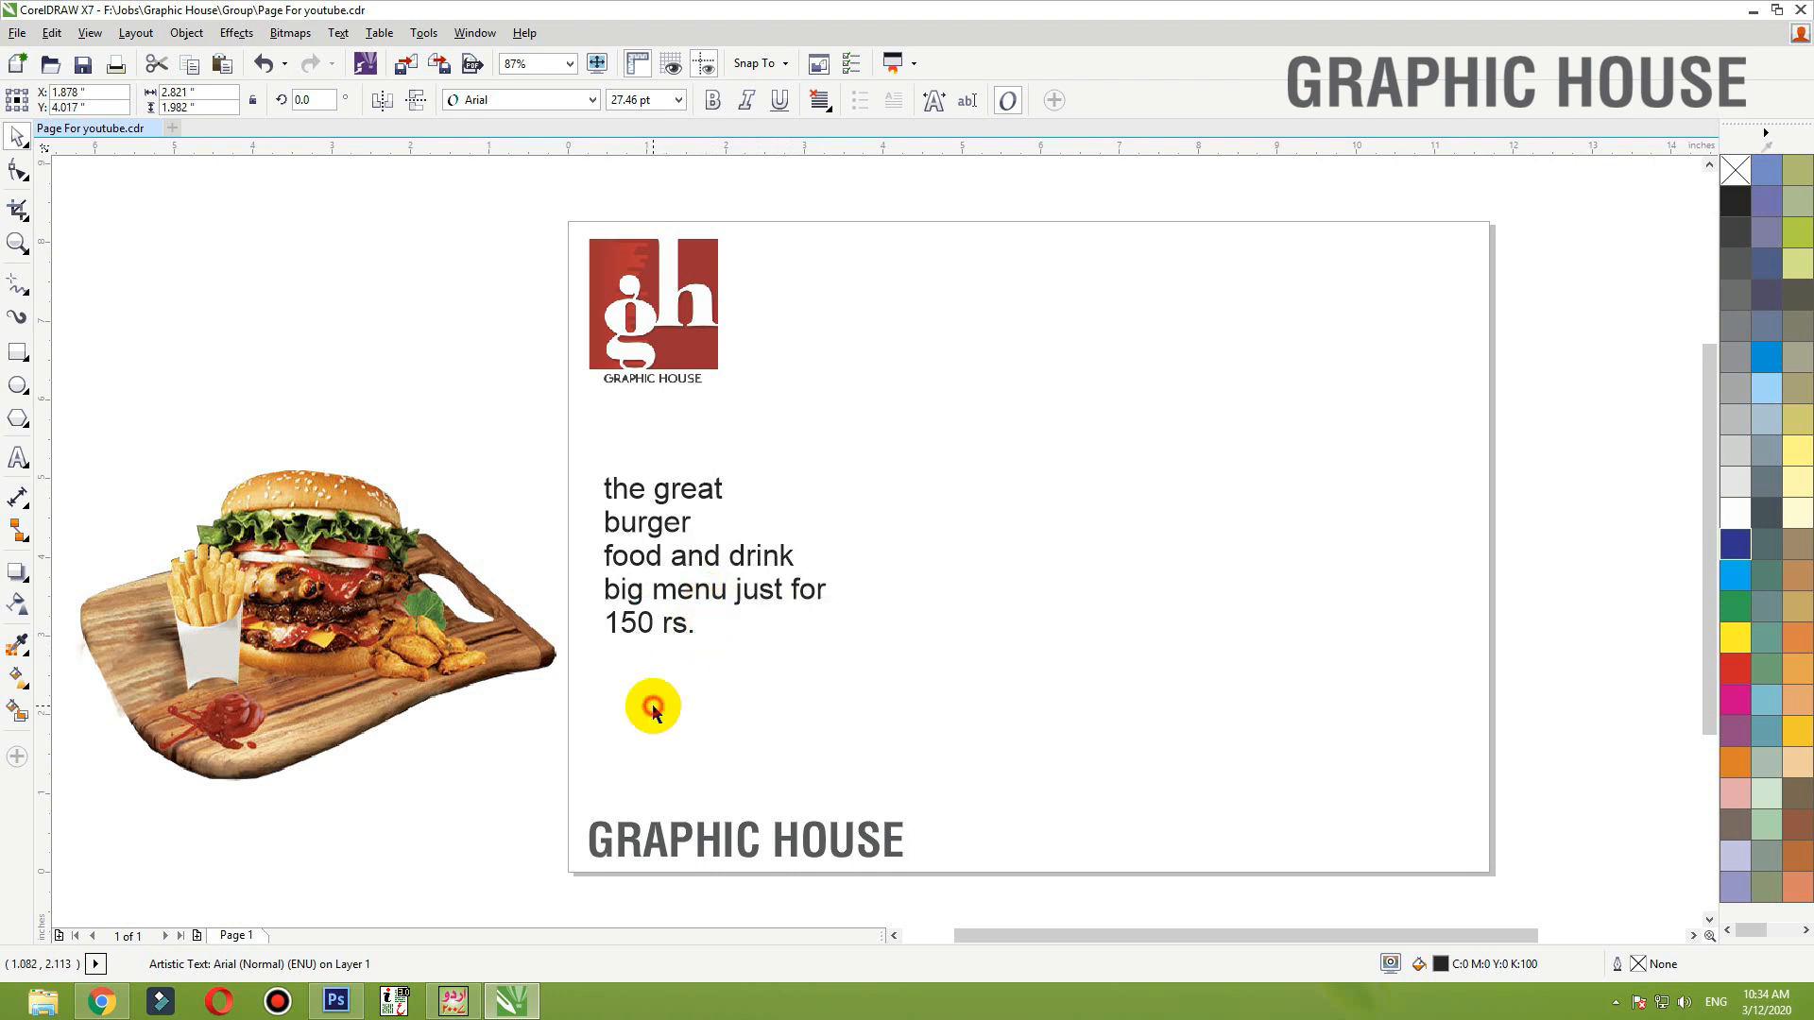
pyautogui.click(677, 632)
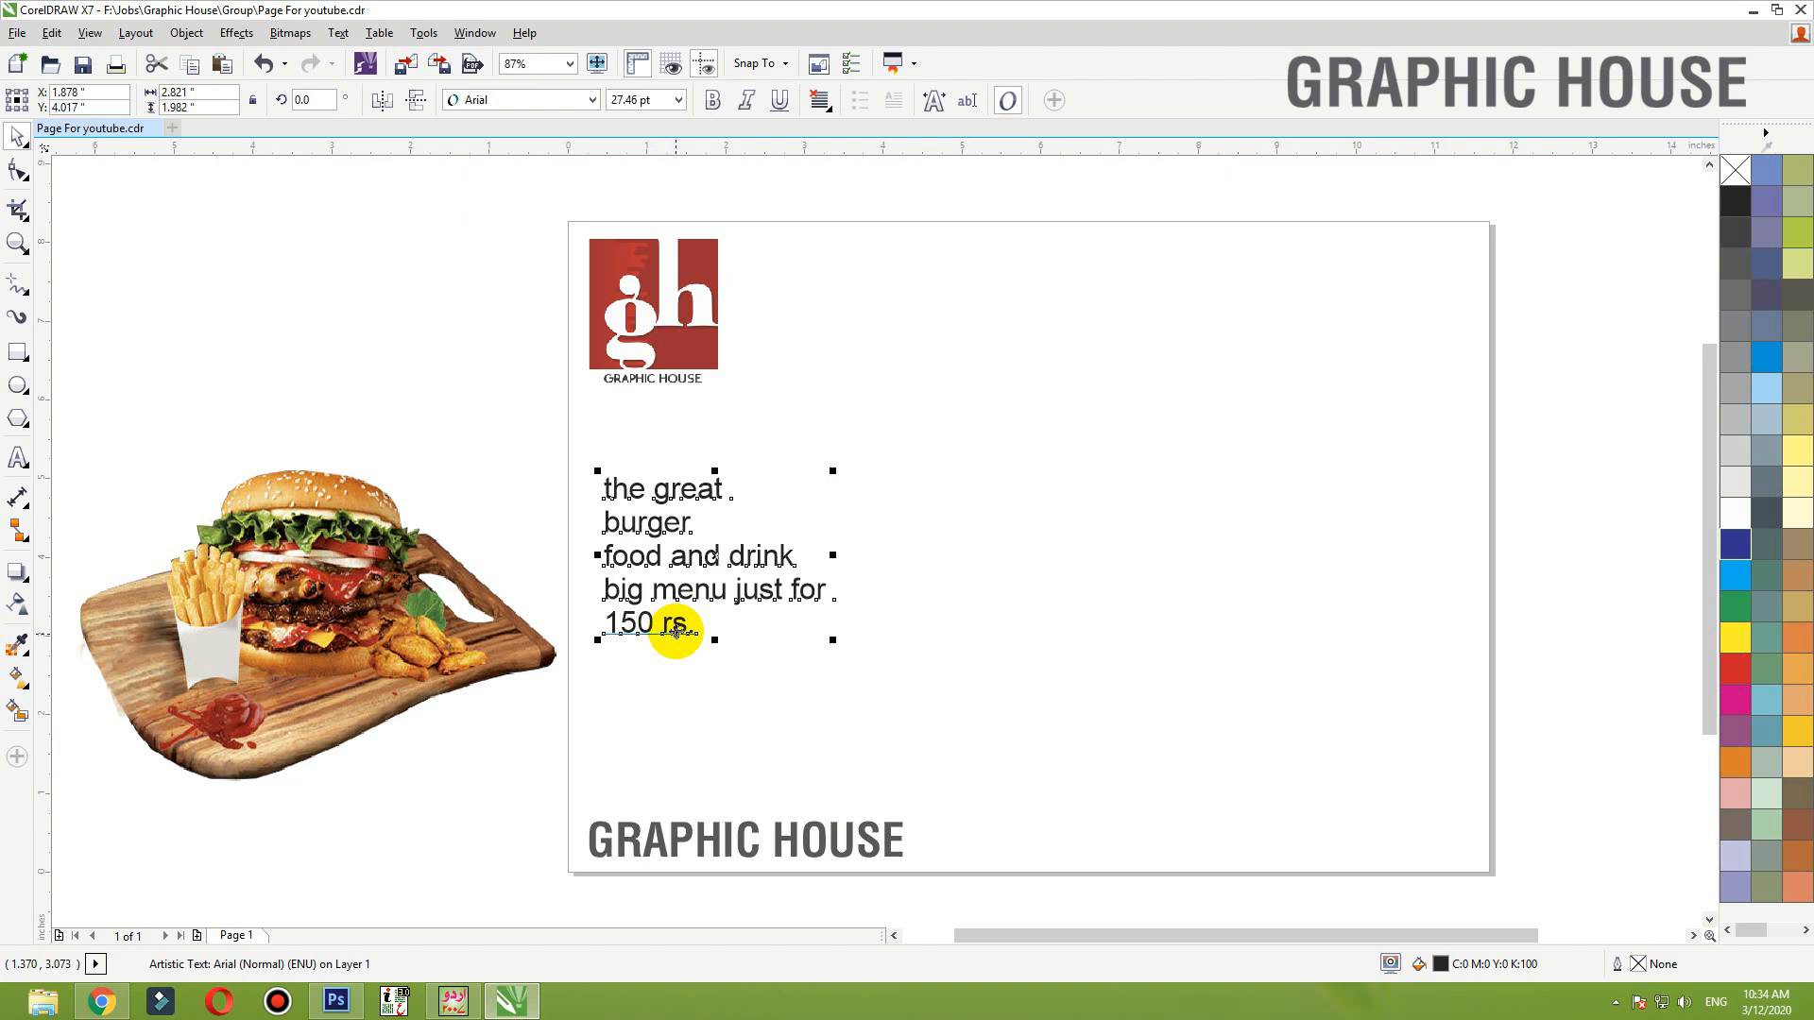
pyautogui.click(661, 653)
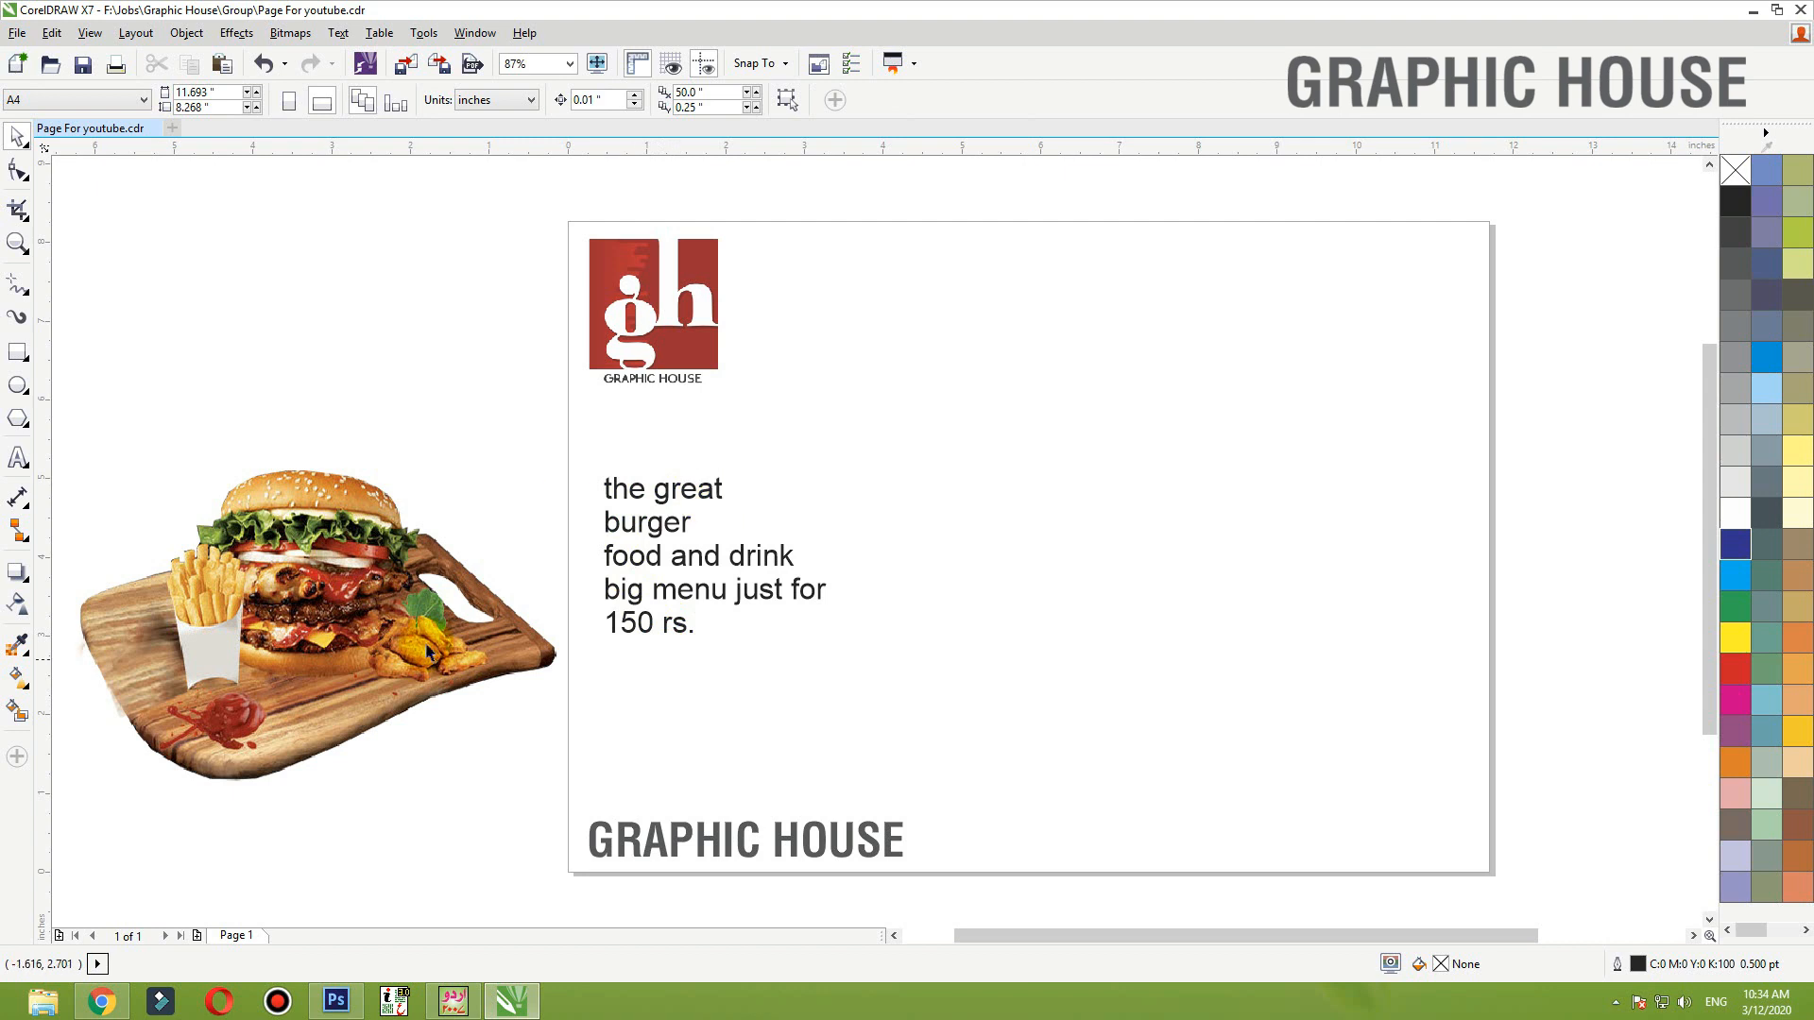
pyautogui.click(668, 631)
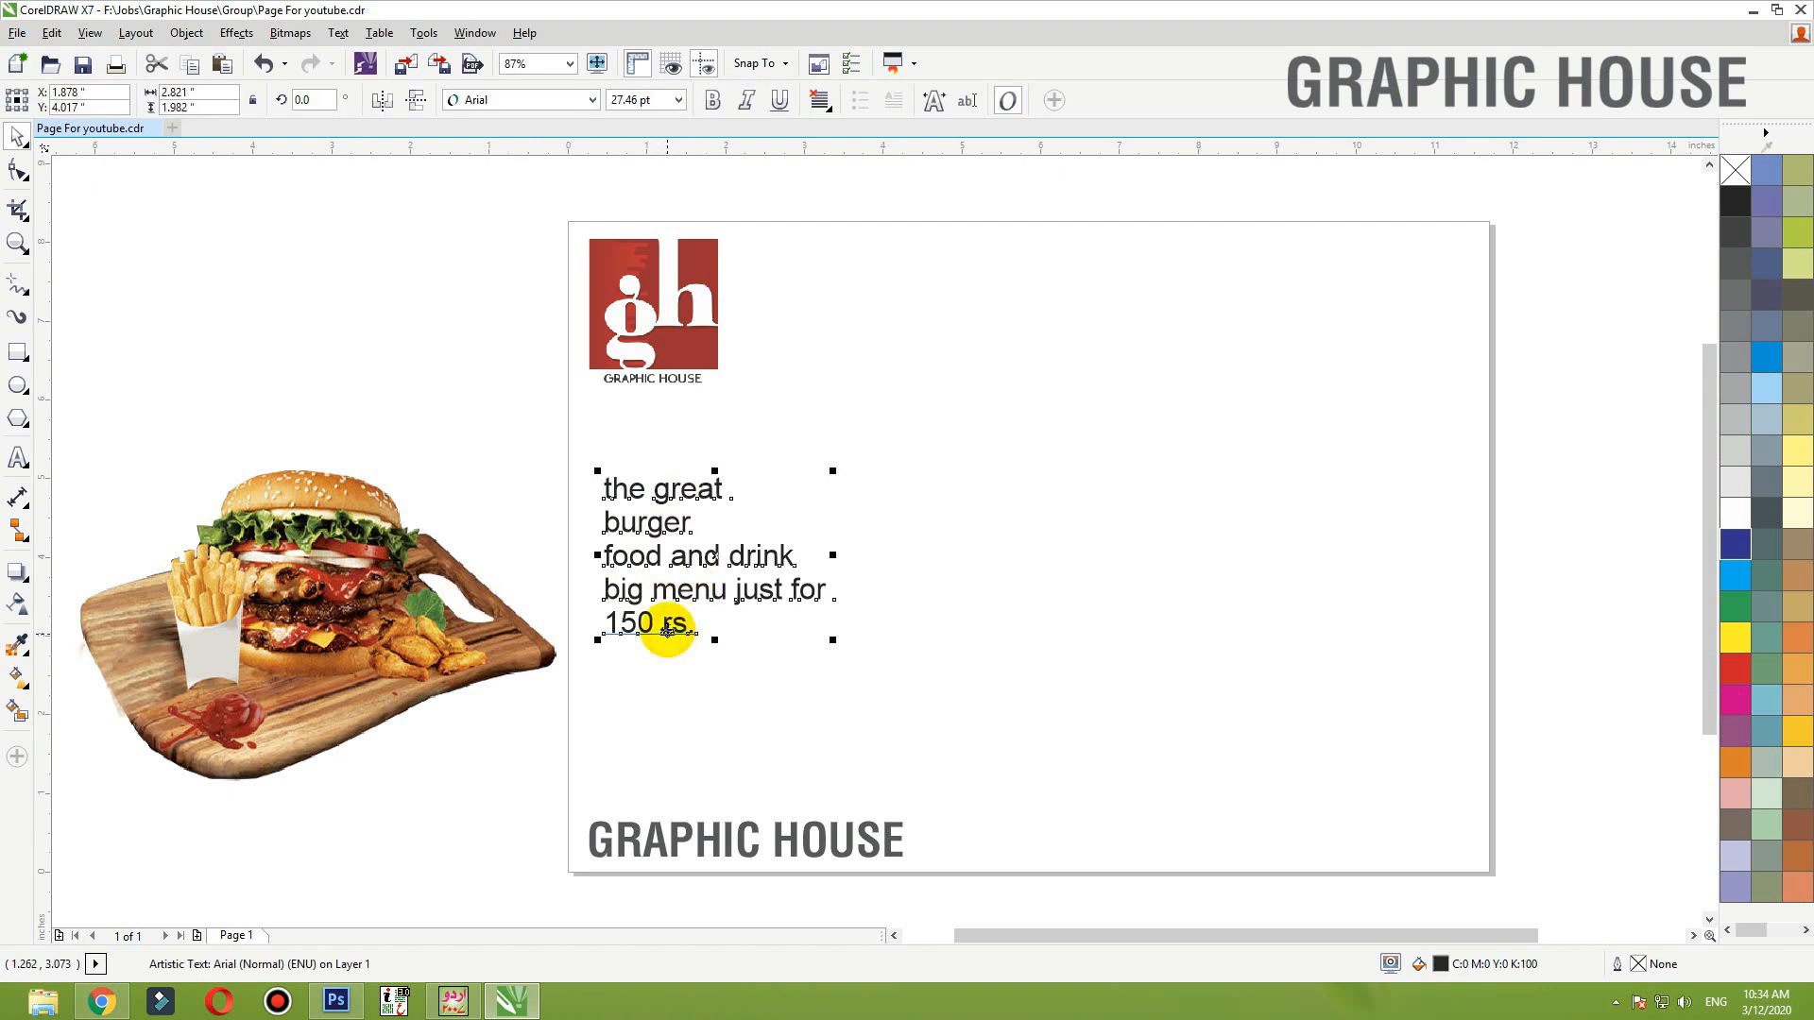
pyautogui.moveTo(653, 633); pyautogui.dragTo(670, 649)
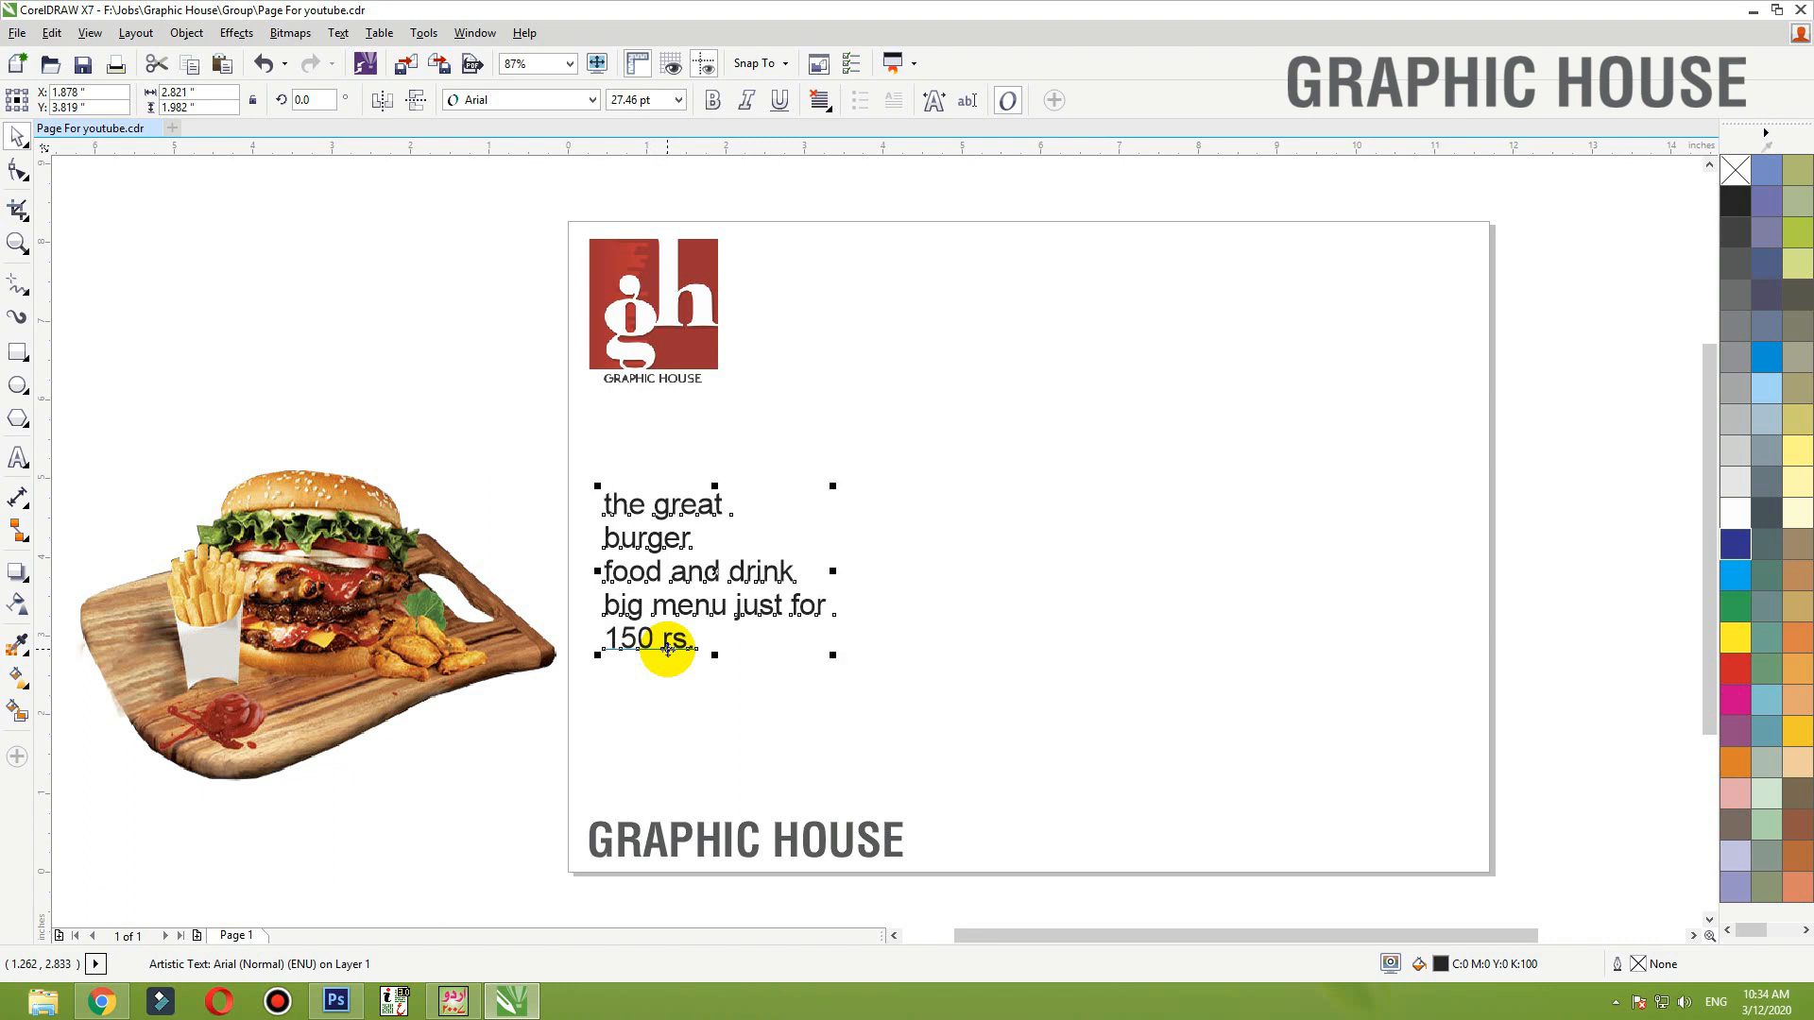
pyautogui.click(733, 453)
pyautogui.click(720, 500)
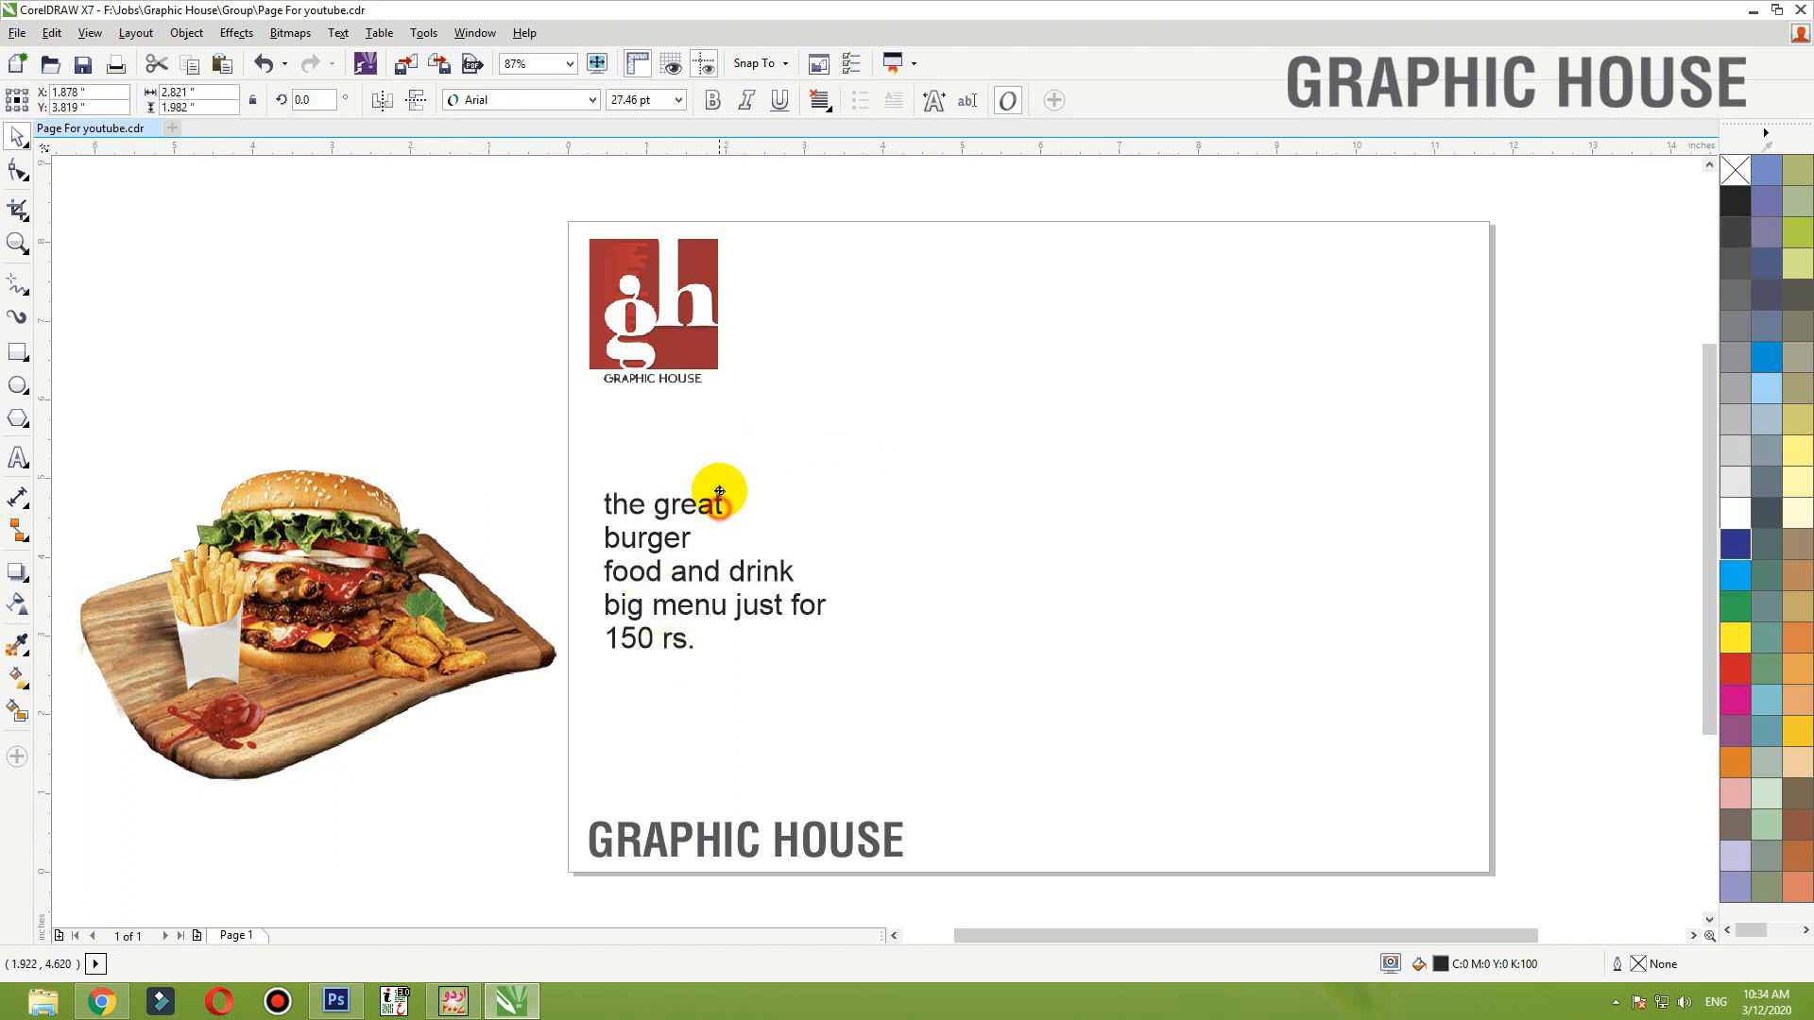
pyautogui.moveTo(720, 491); pyautogui.dragTo(711, 457)
# - Draw a rectangle on the page beside the text and set its size to 5.5 by 7 inches
pyautogui.click(248, 552)
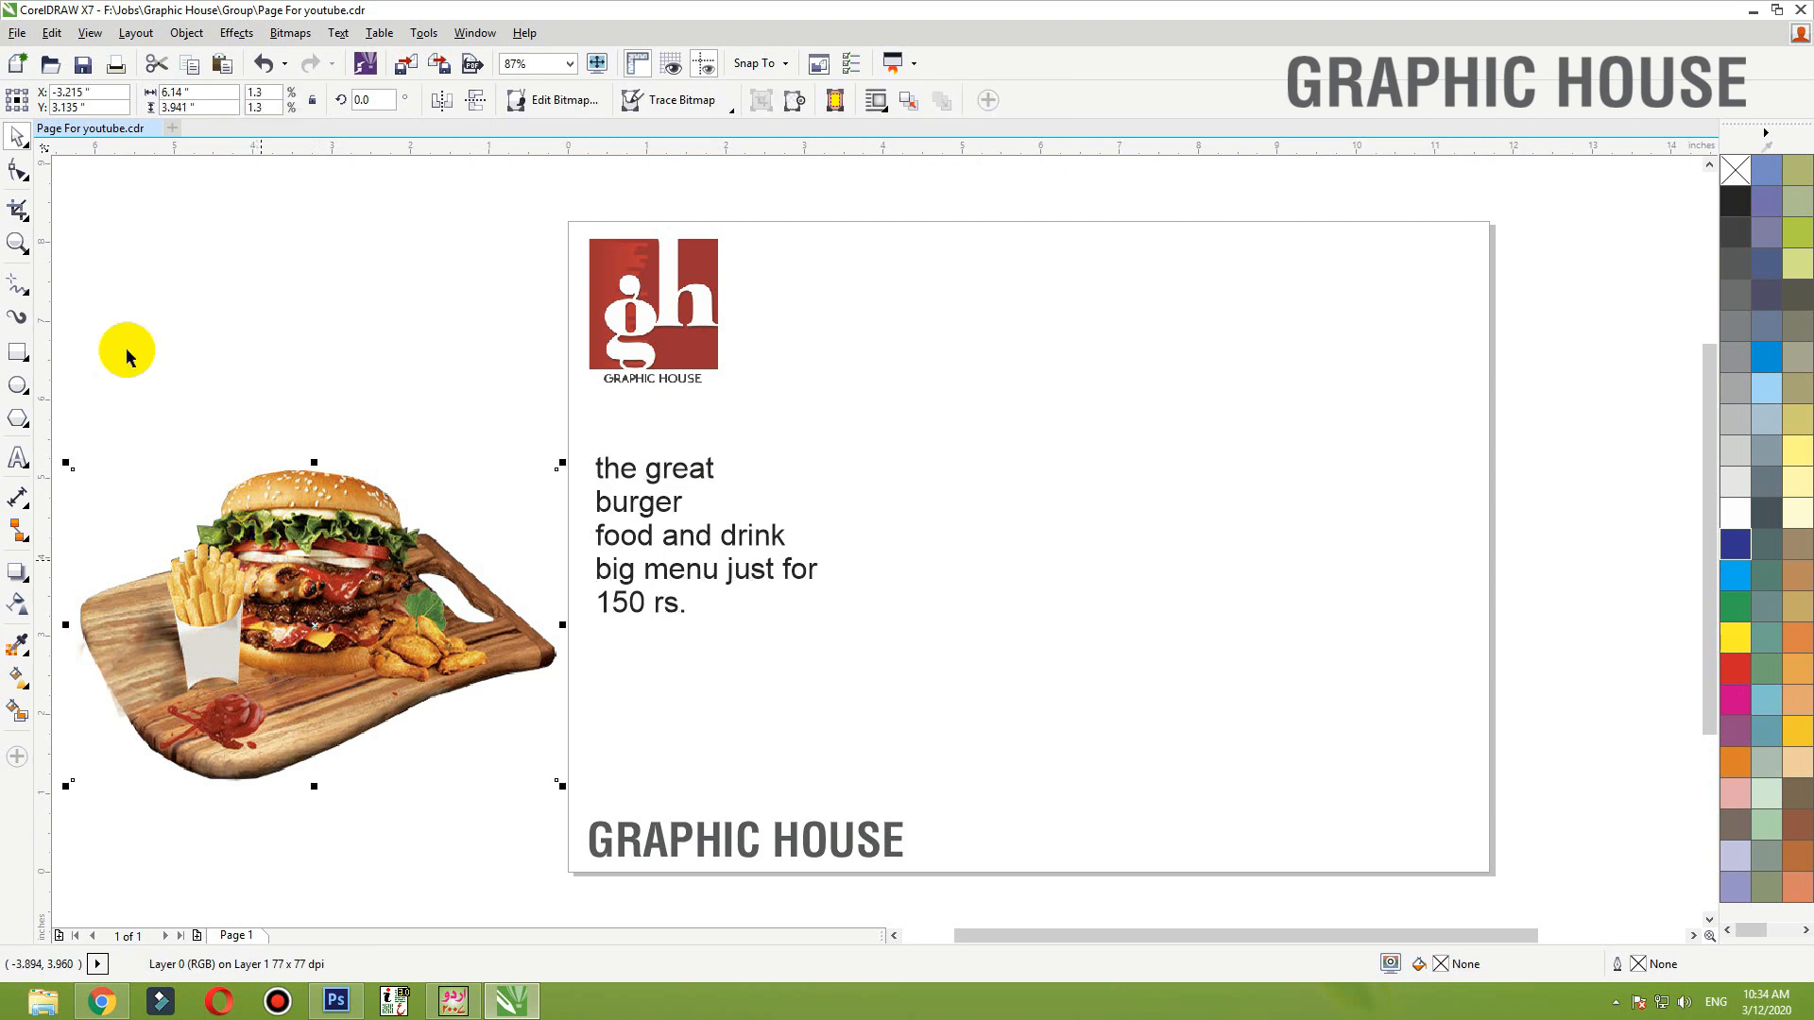
pyautogui.click(19, 352)
pyautogui.moveTo(862, 253); pyautogui.dragTo(1275, 799)
pyautogui.click(206, 97)
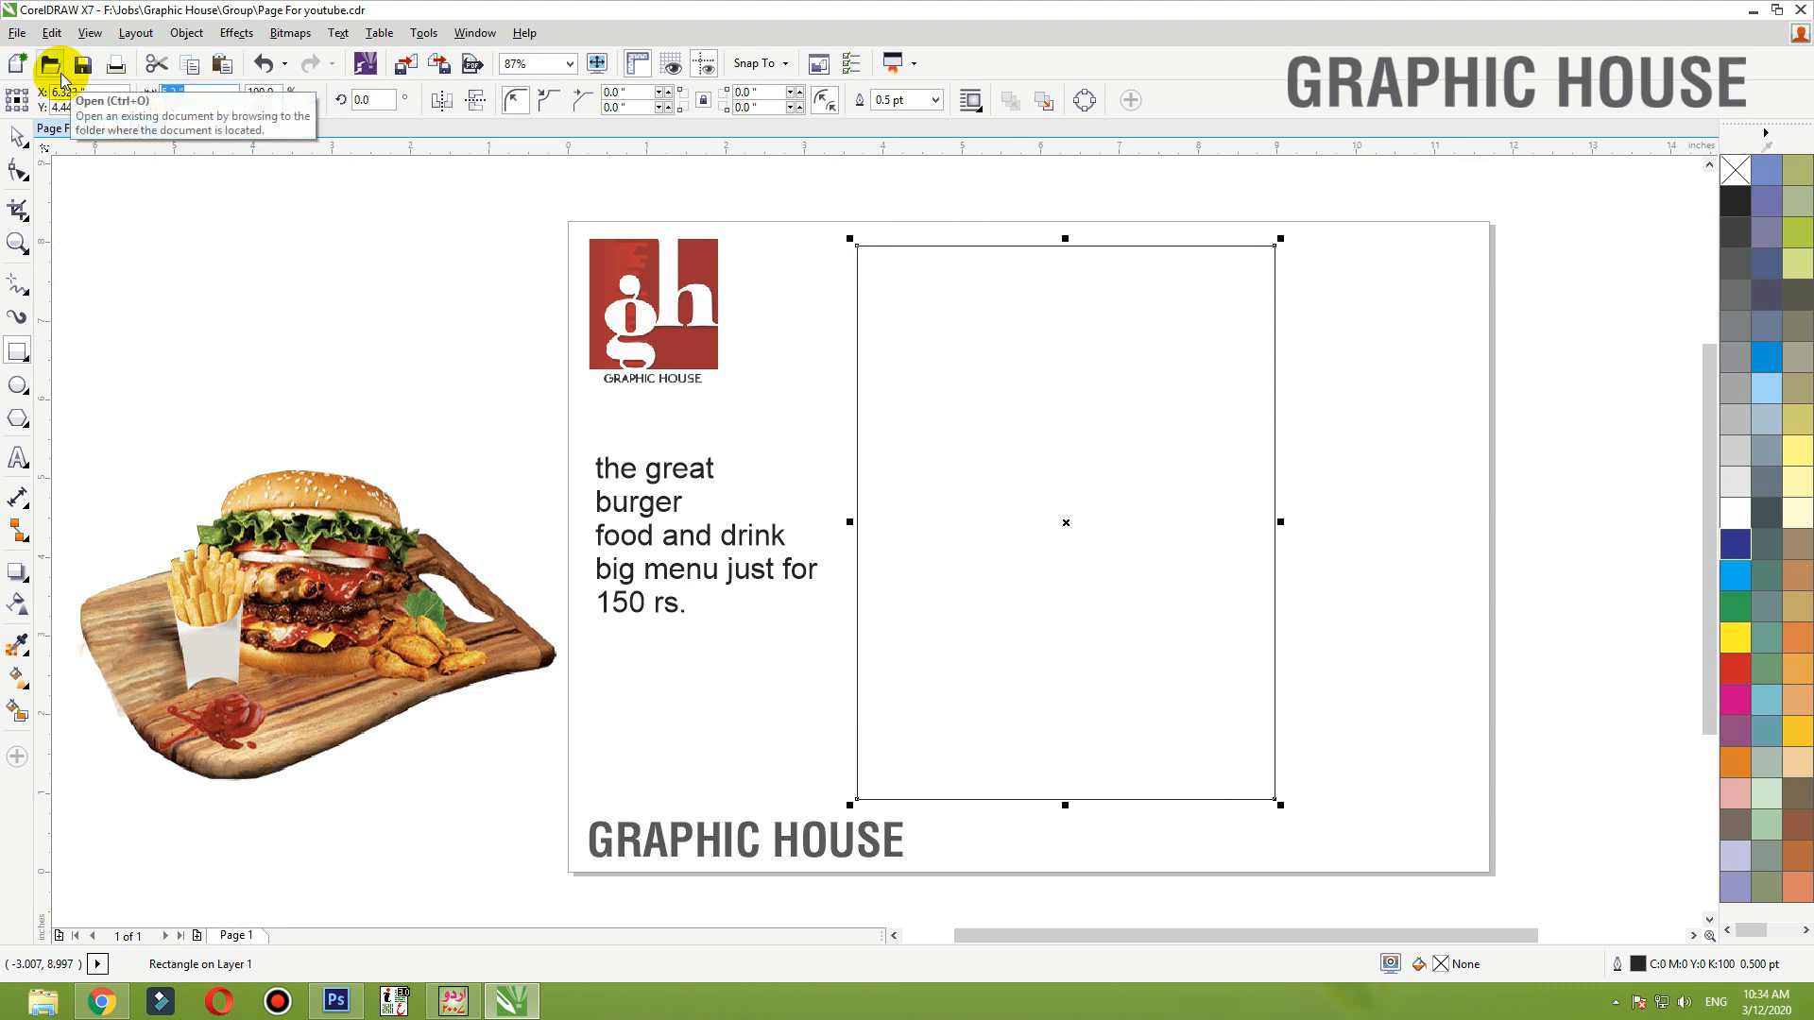
pyautogui.press('Return')
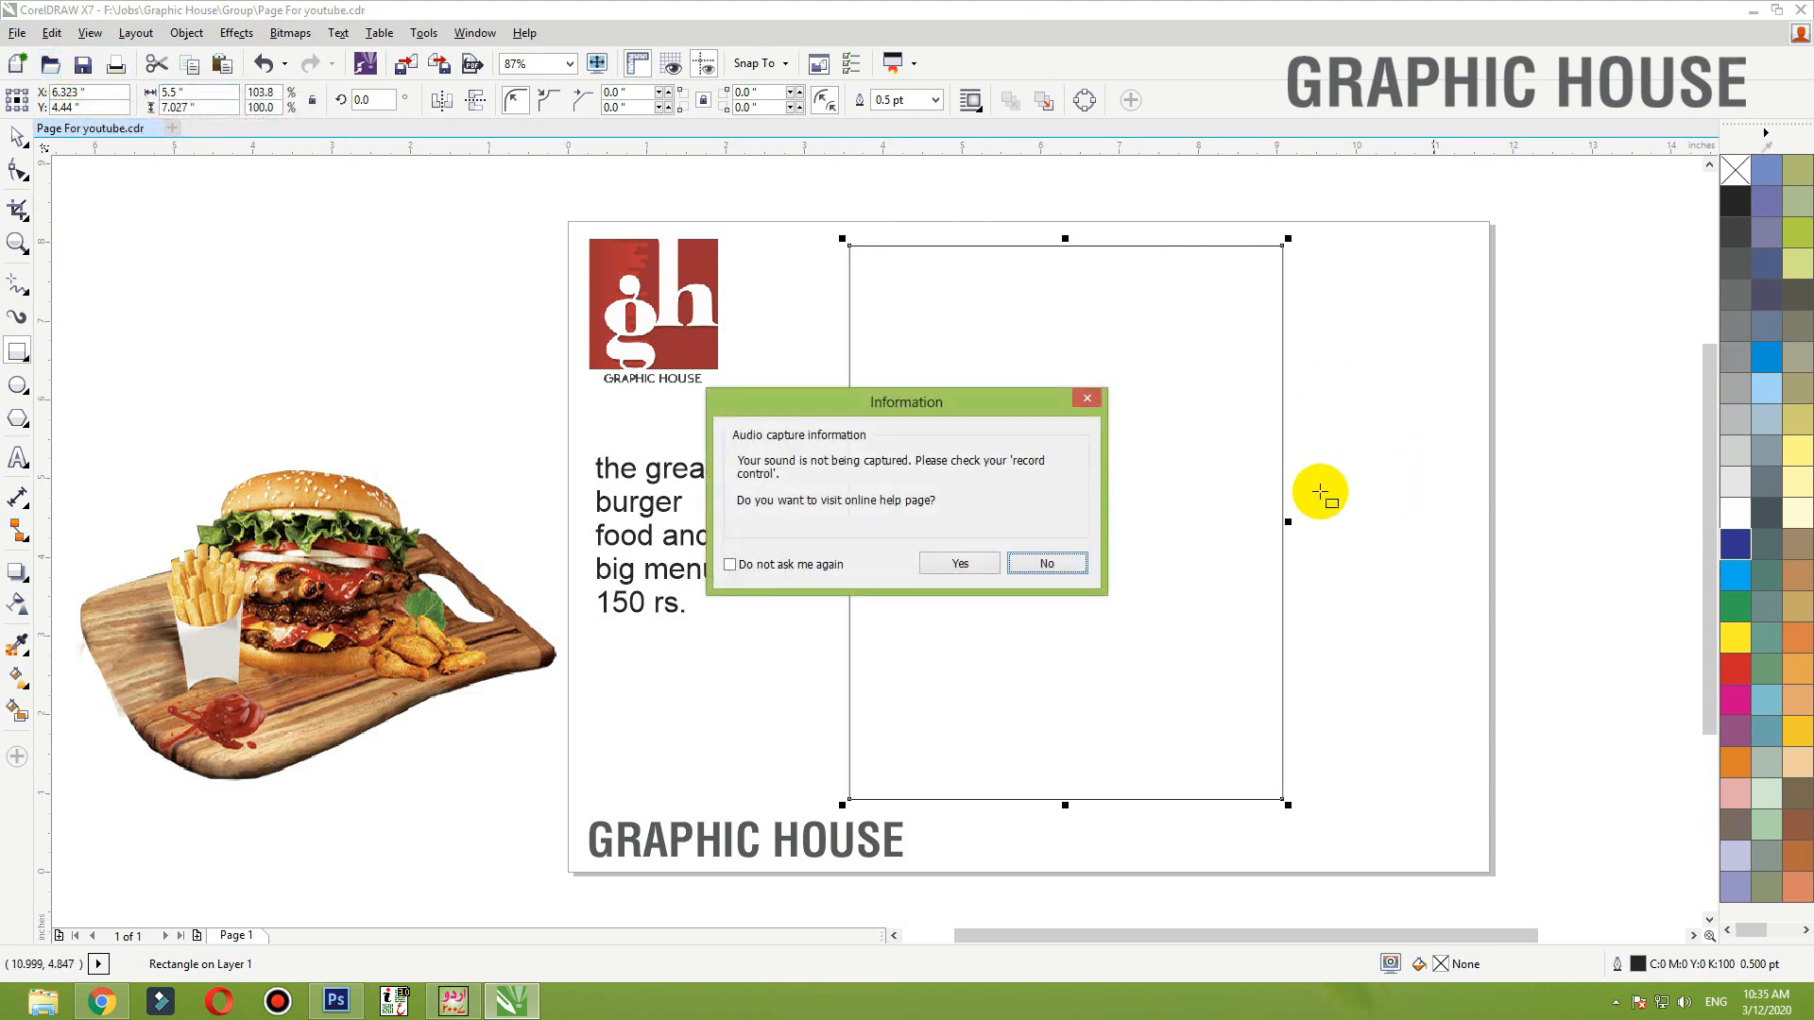
pyautogui.click(1060, 560)
pyautogui.doubleClick(203, 107)
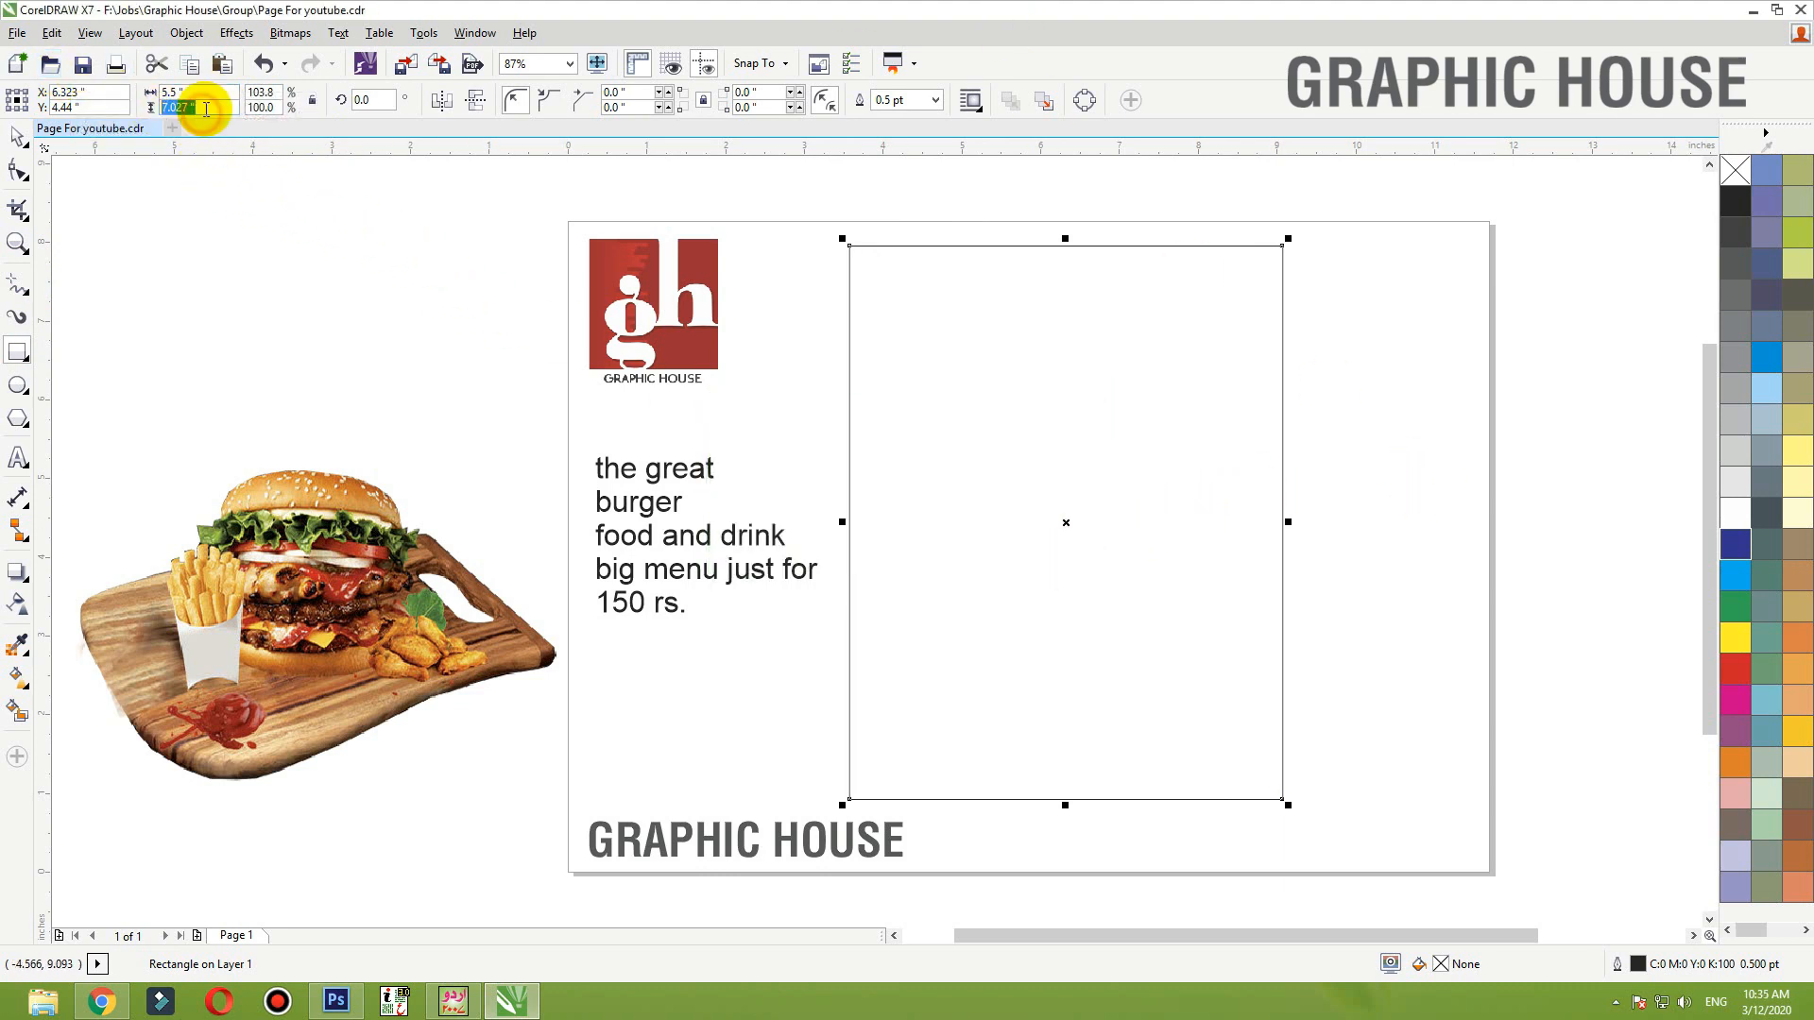
pyautogui.write('7')
pyautogui.press('Return')
pyautogui.press('space')
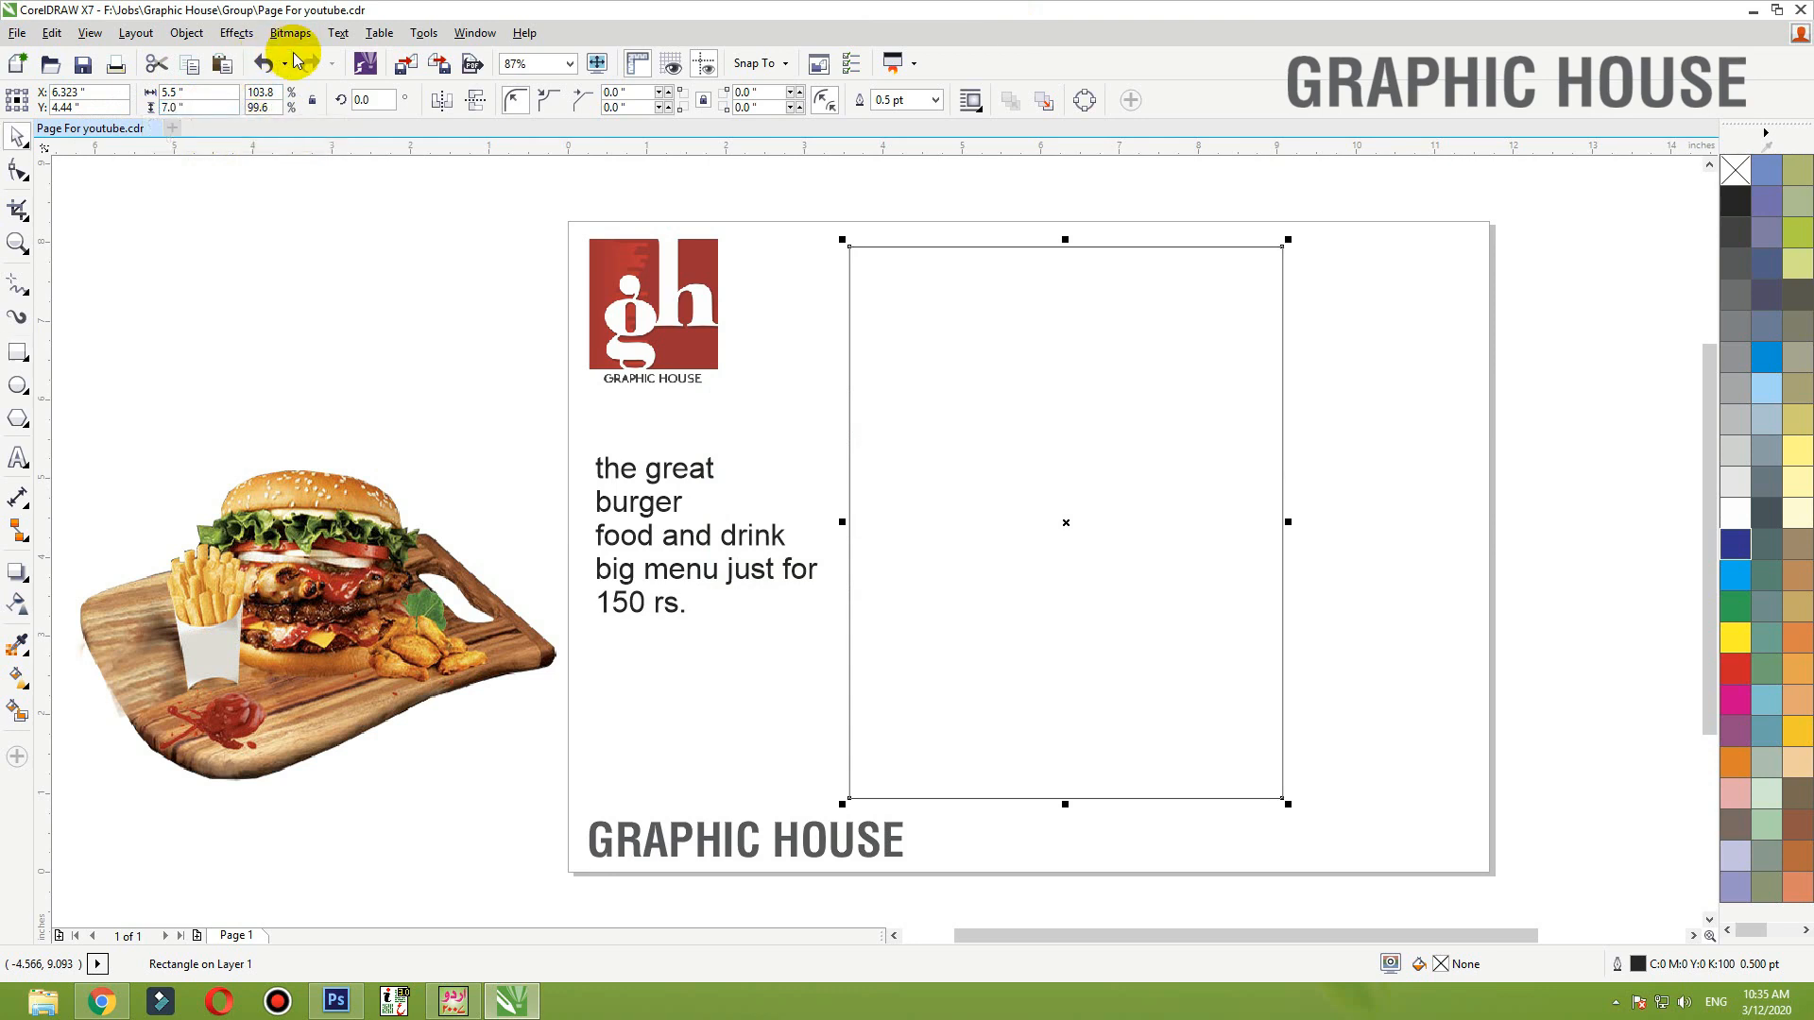
# - Place the rectangle vertically centred on the right half of the page and fill it light yellow (C0 M0 Y60 K0)
pyautogui.press('p')
pyautogui.press('F6')
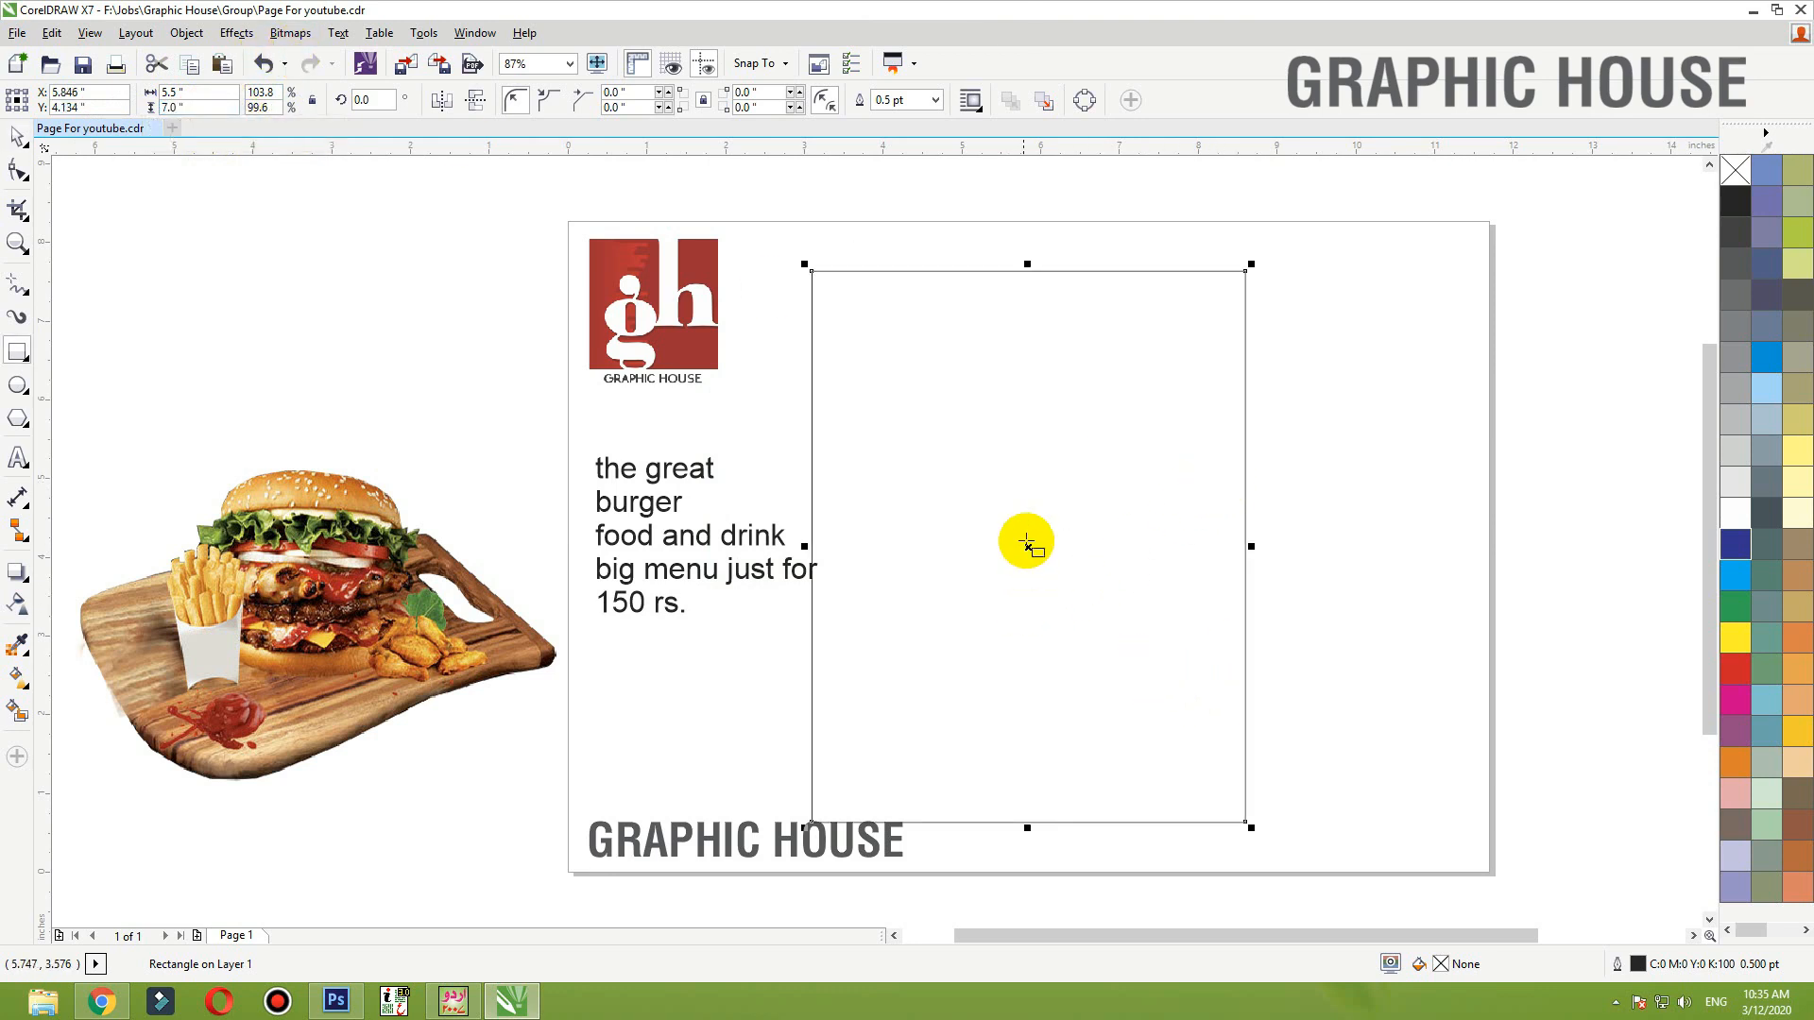
pyautogui.moveTo(1030, 545); pyautogui.dragTo(1188, 546)
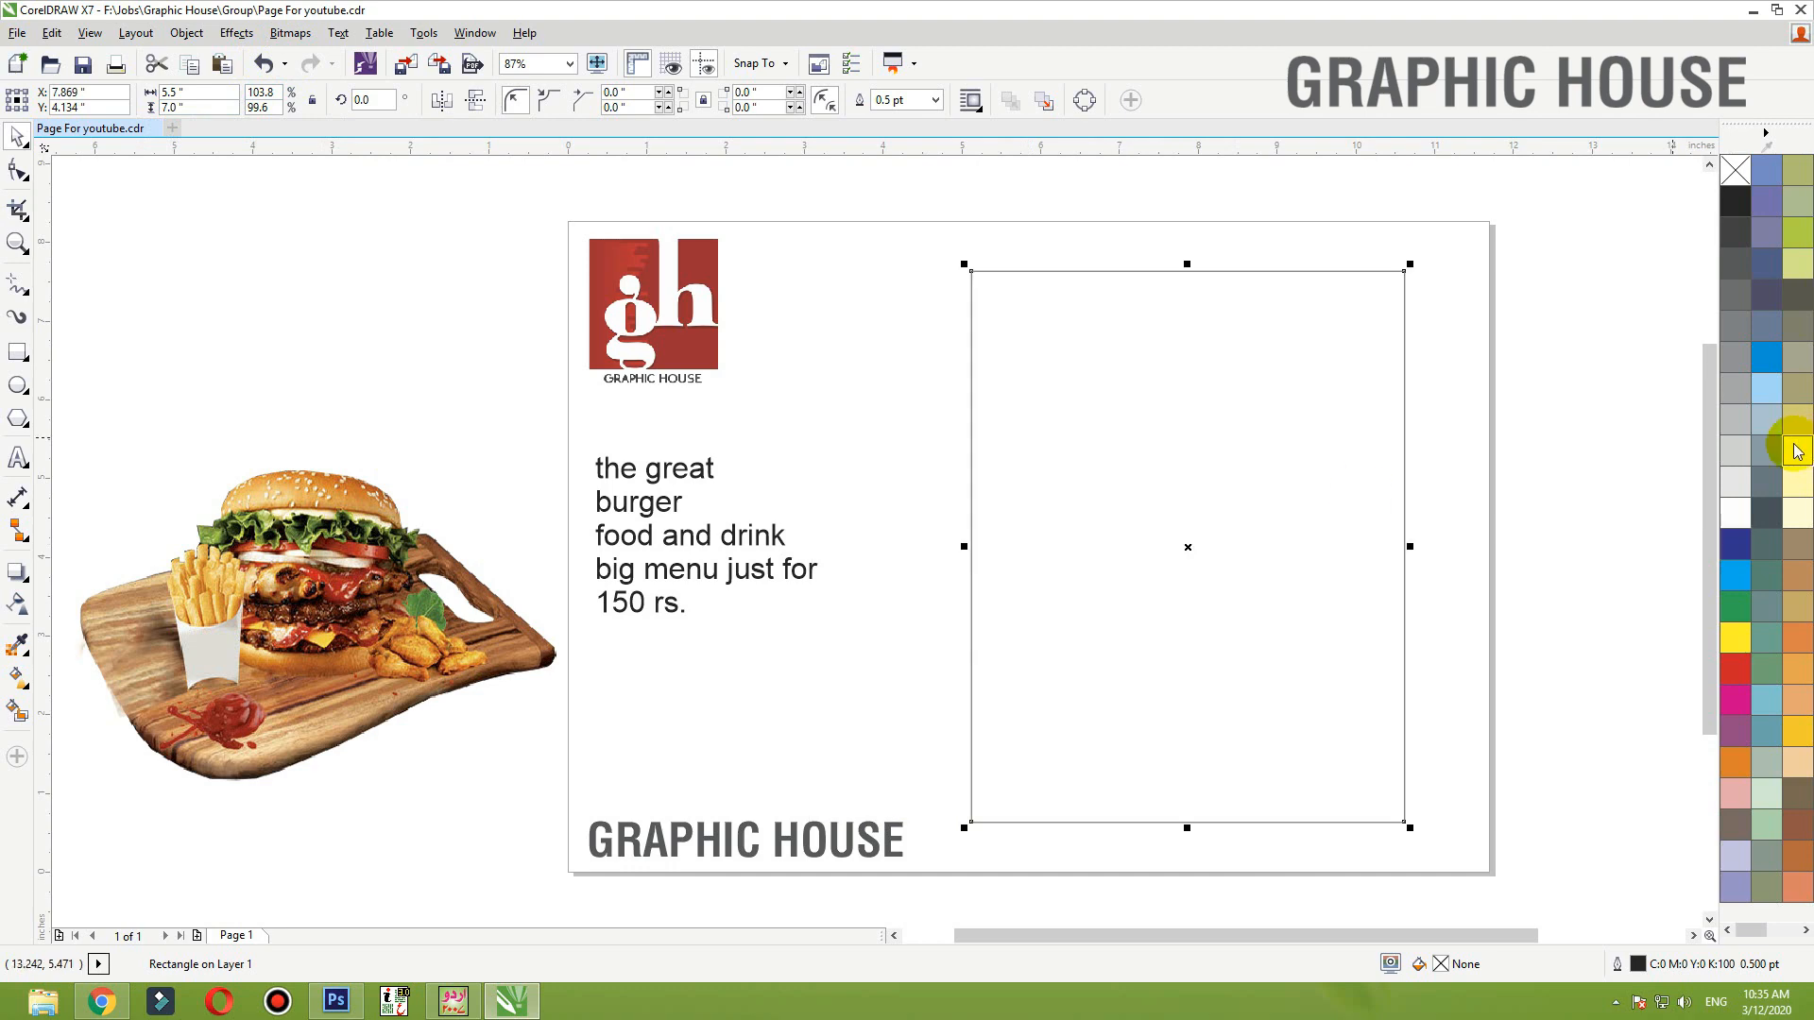
pyautogui.click(1798, 455)
# - Add an inside contour of about 4.9 by 6.4 inches to the yellow rectangle and break it apart into a separate rectangle
pyautogui.click(17, 572)
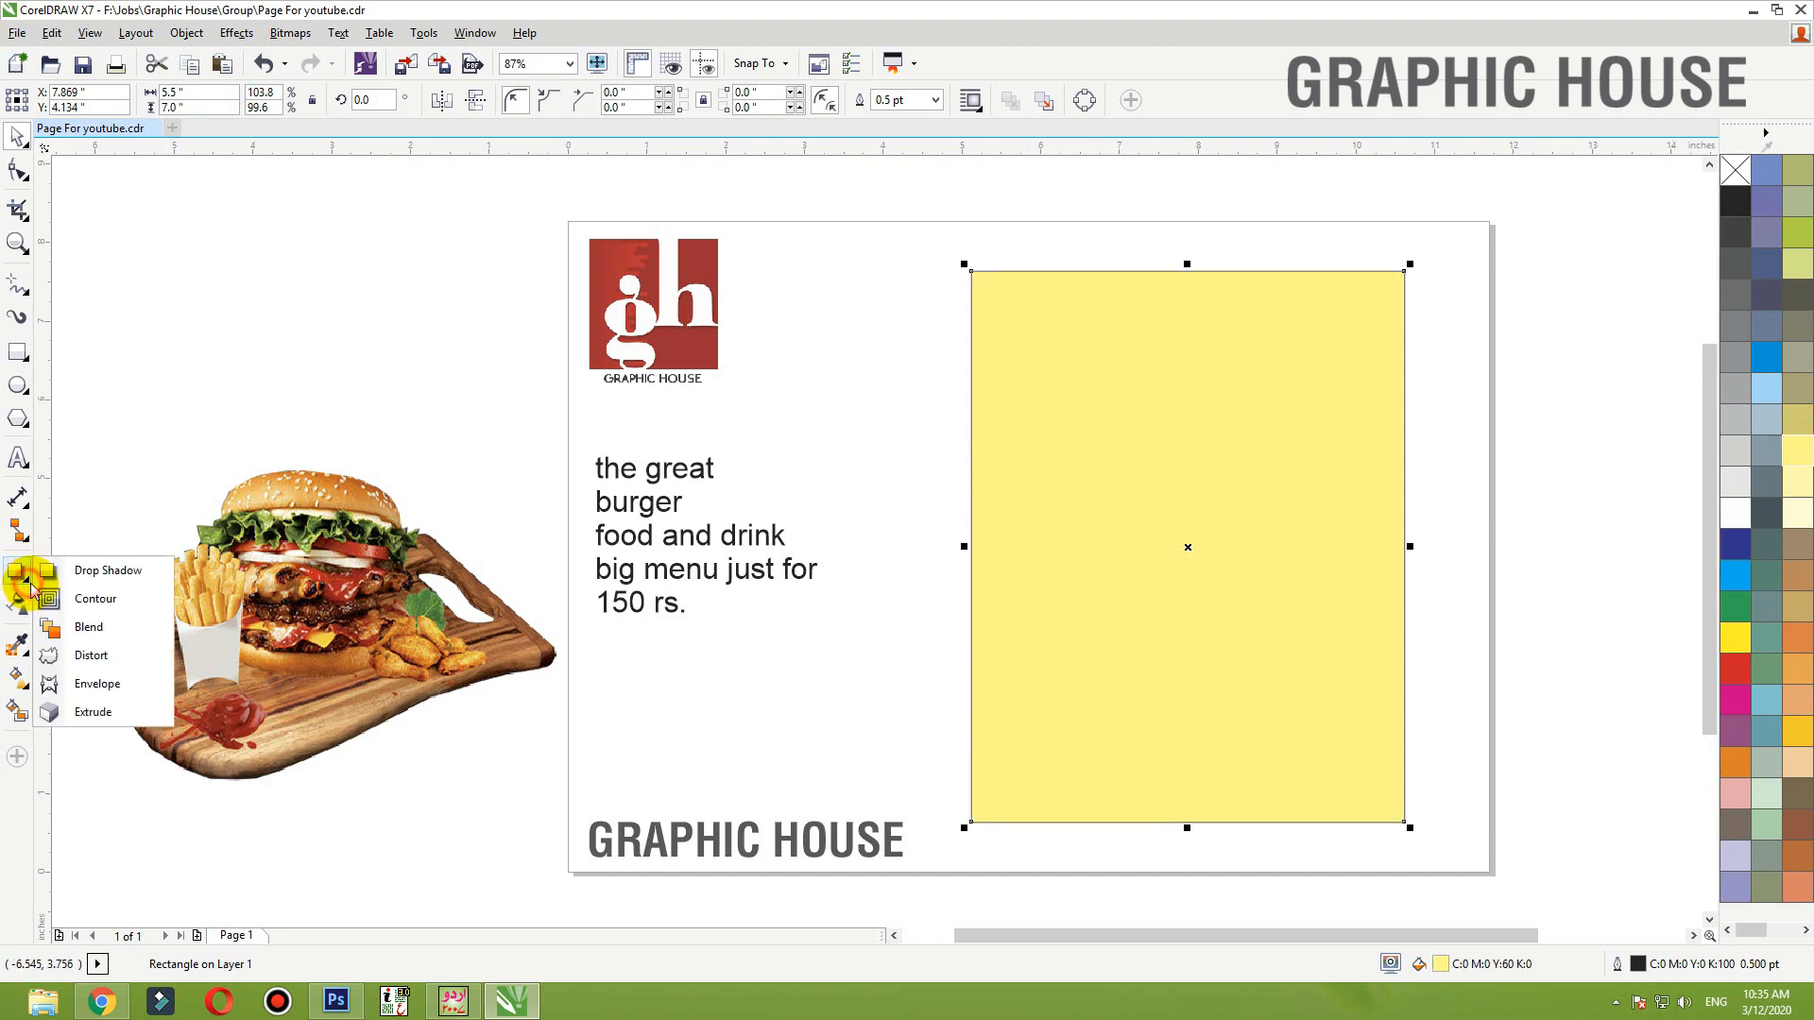
pyautogui.click(49, 598)
pyautogui.moveTo(1018, 434); pyautogui.dragTo(974, 425)
pyautogui.press('space')
pyautogui.hotkey('ctrl', 'k')
pyautogui.click(915, 421)
# - Remove the fill from the inner rectangle and the outline from the outer yellow rectangle
pyautogui.click(1142, 409)
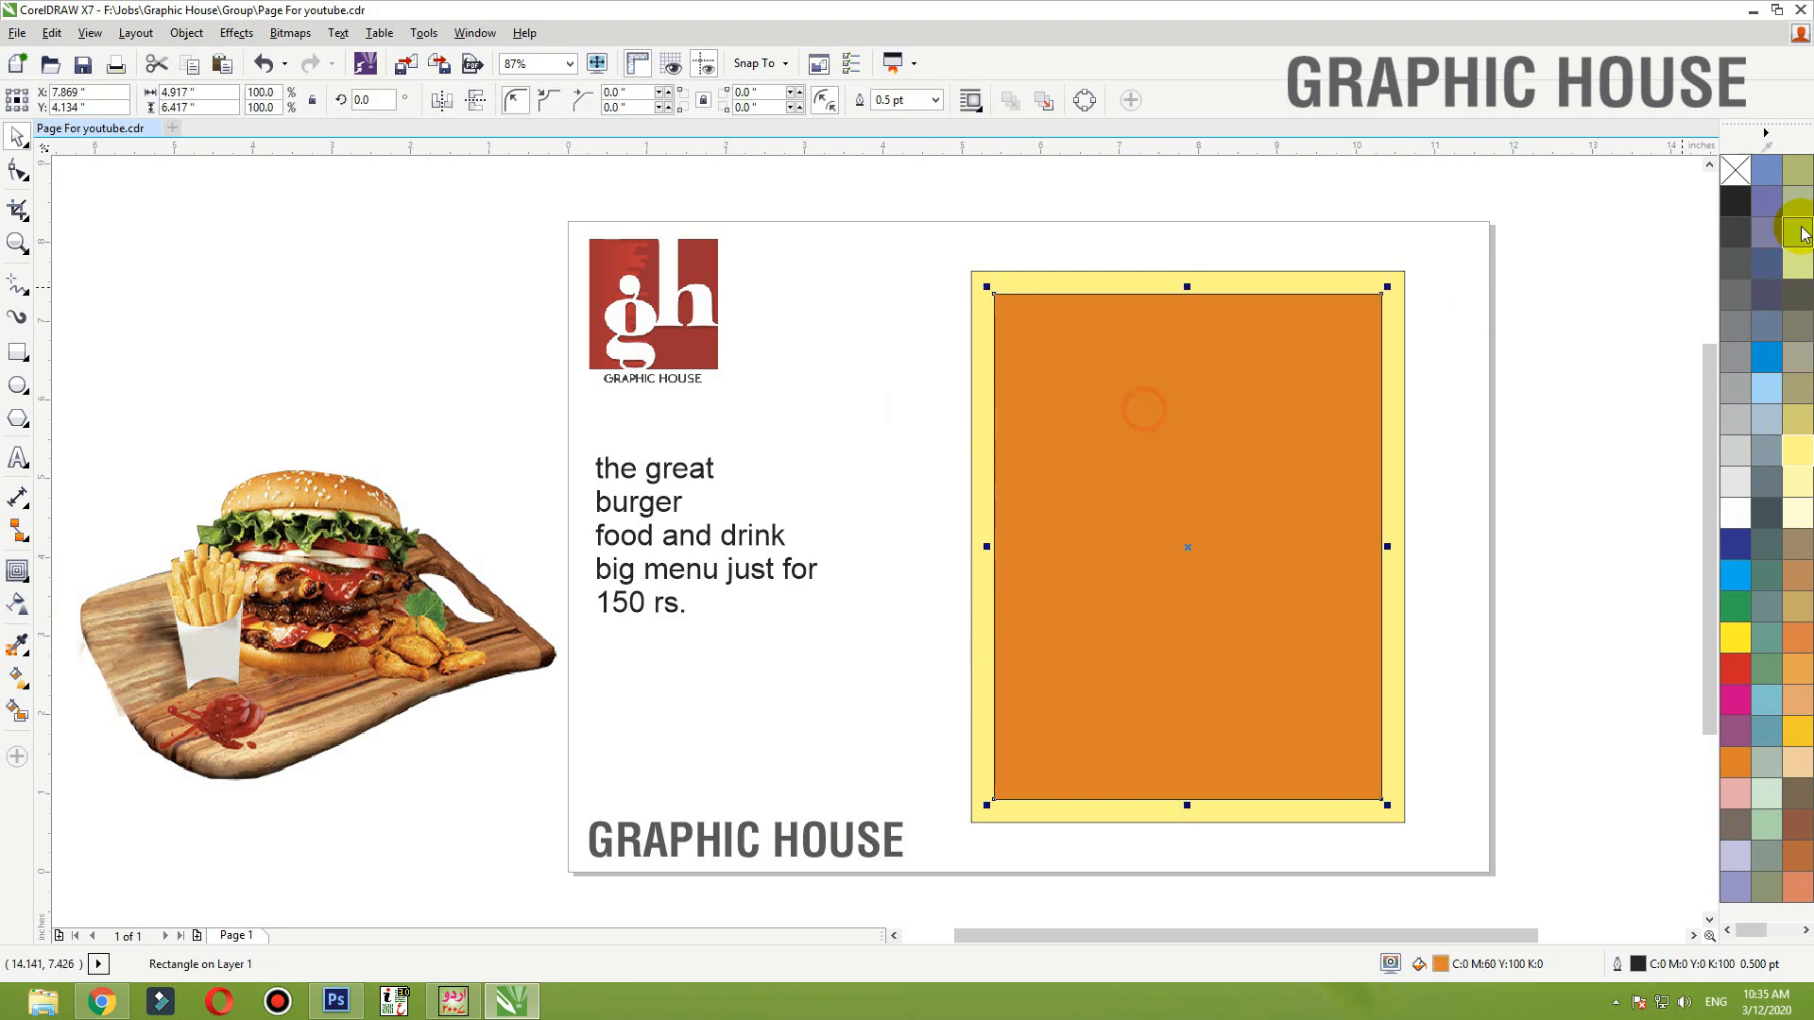
pyautogui.rightClick(1713, 199)
pyautogui.click(1735, 190)
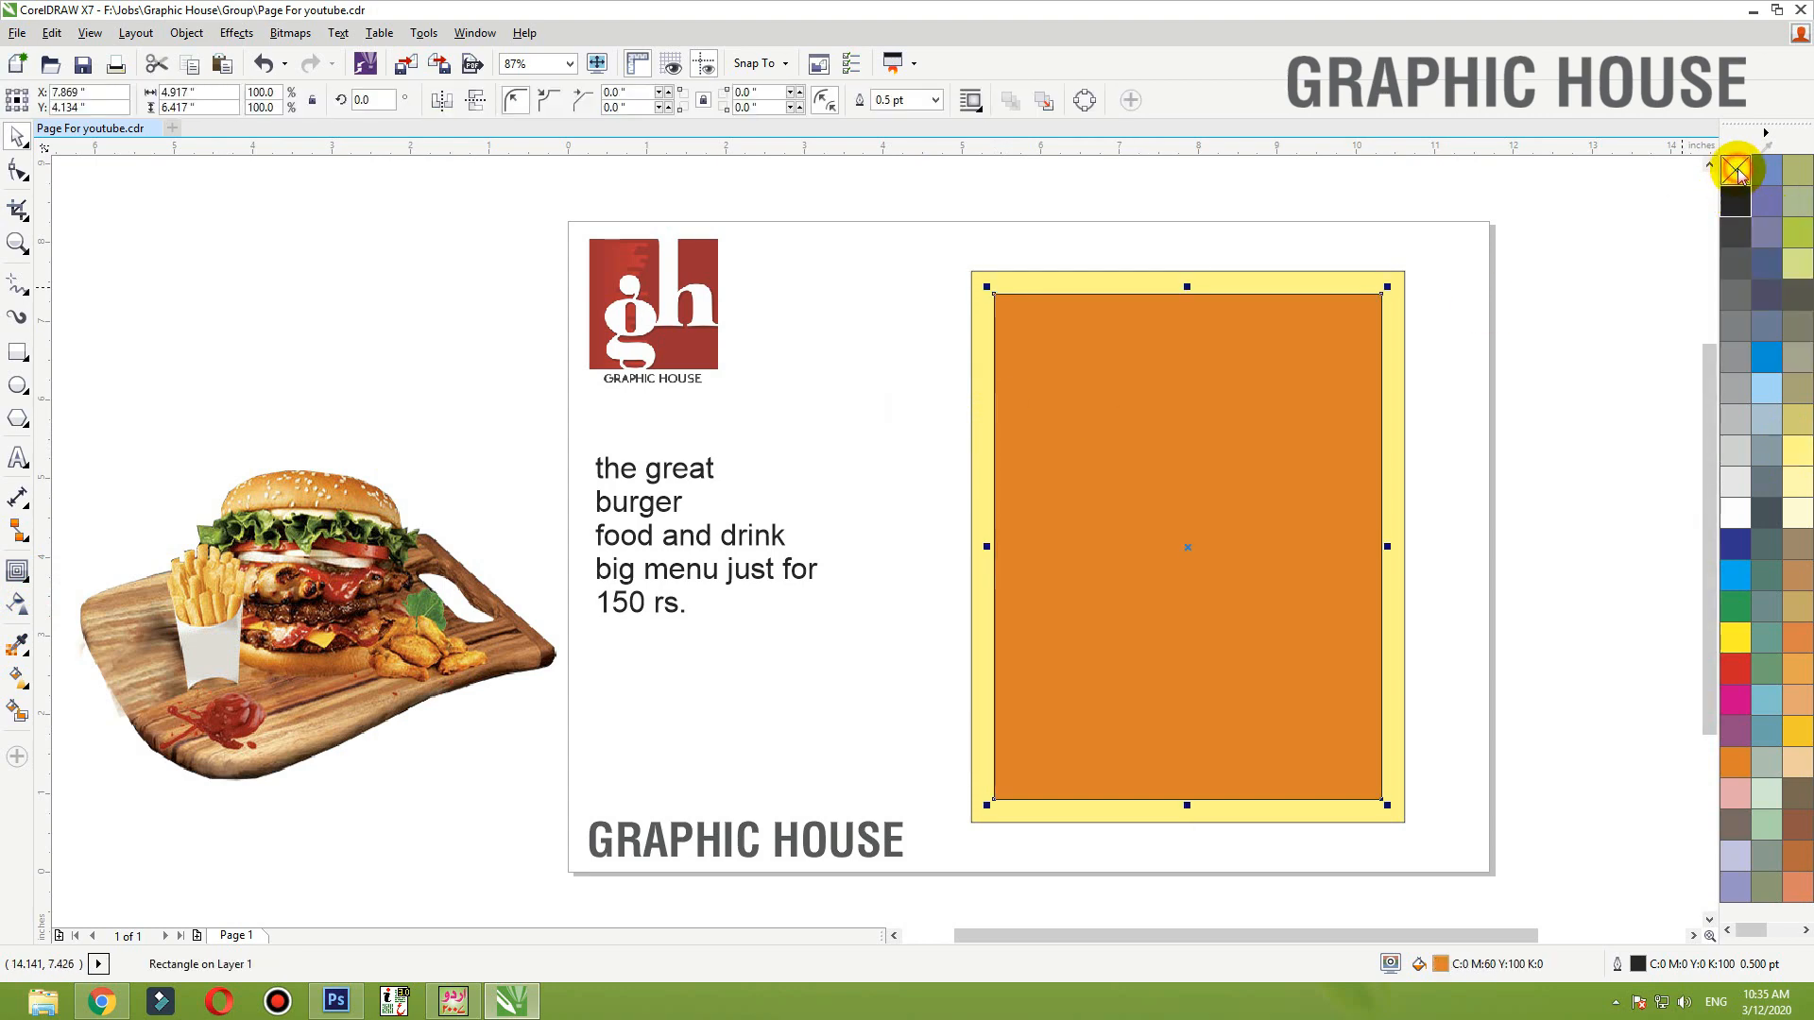
pyautogui.click(1736, 171)
pyautogui.click(1553, 365)
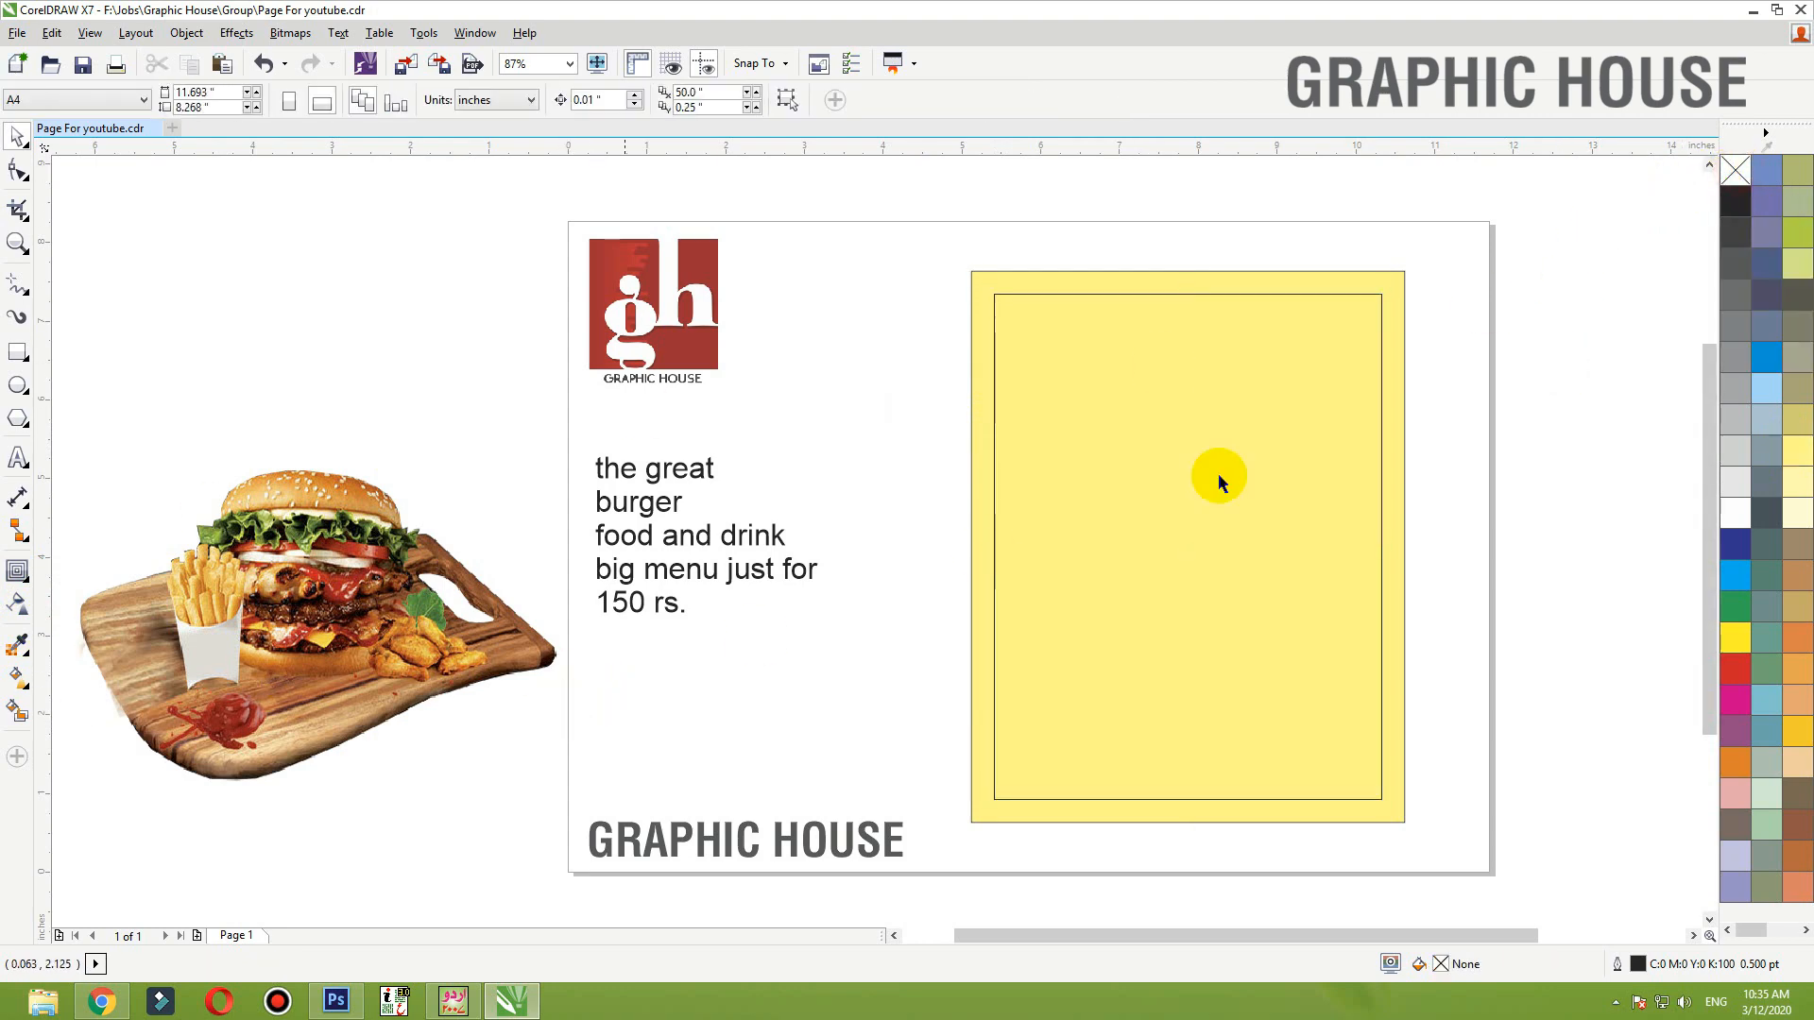
pyautogui.click(1008, 277)
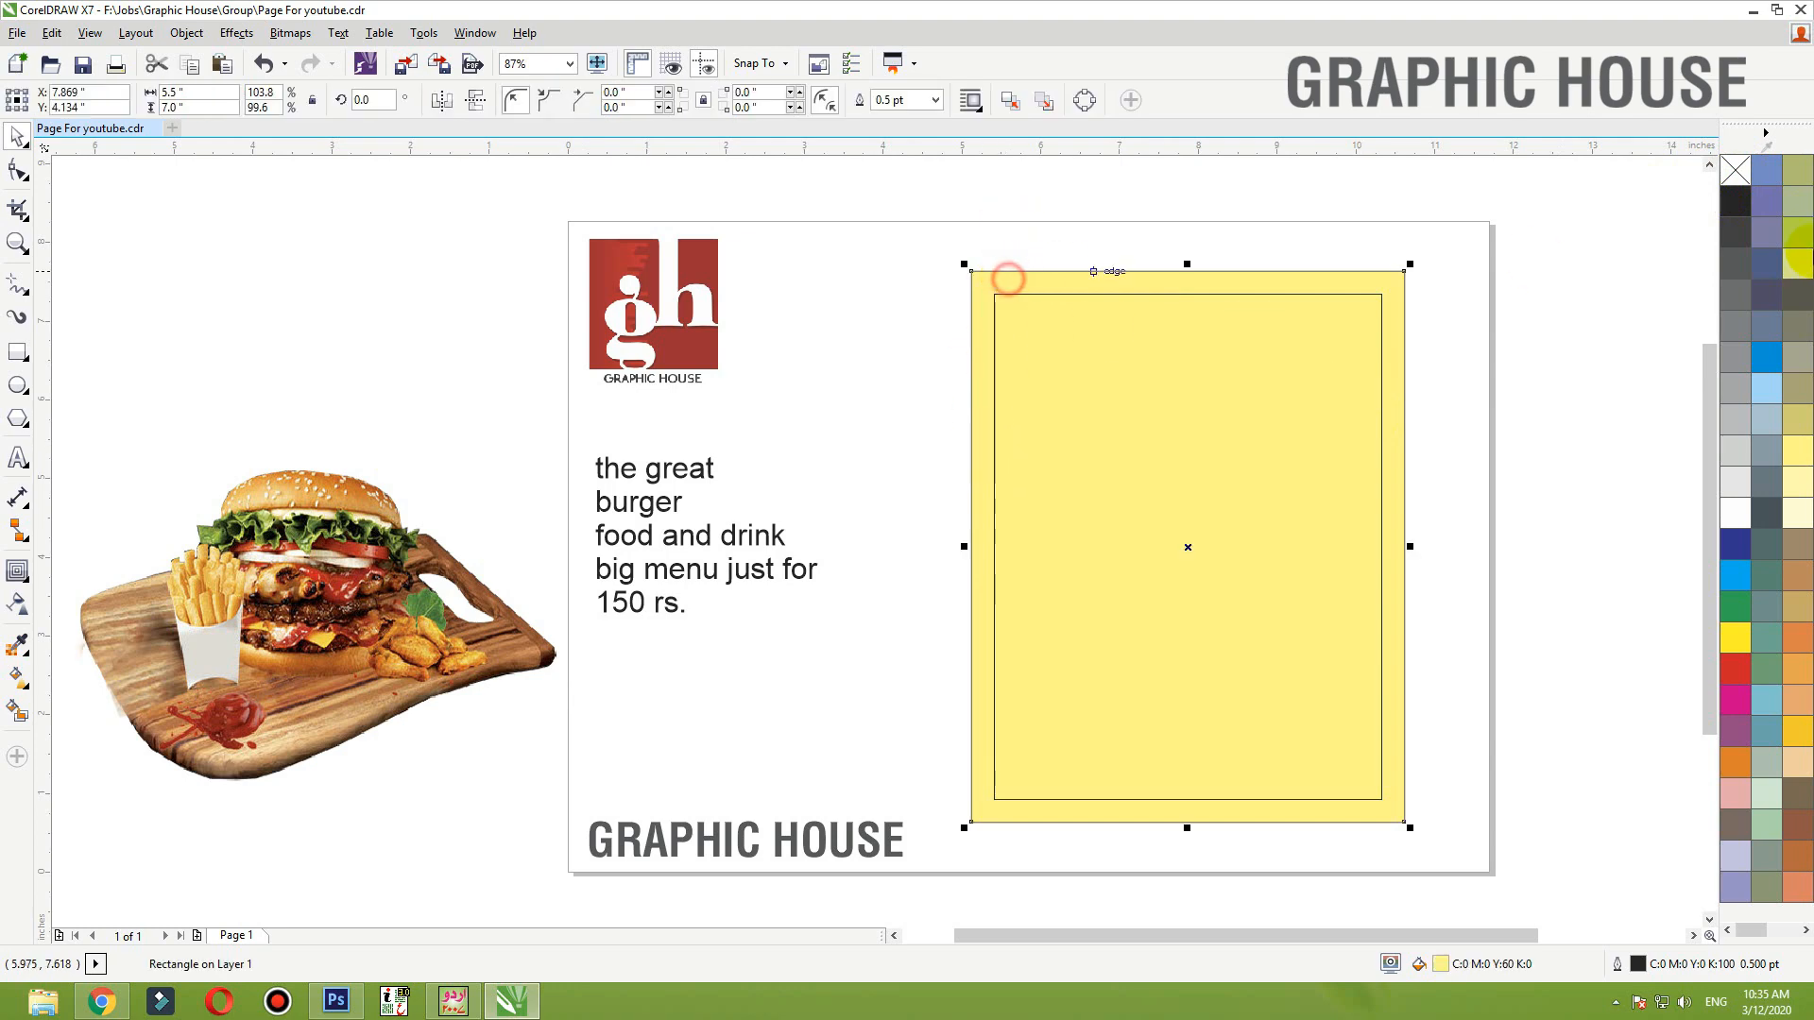
pyautogui.rightClick(1733, 172)
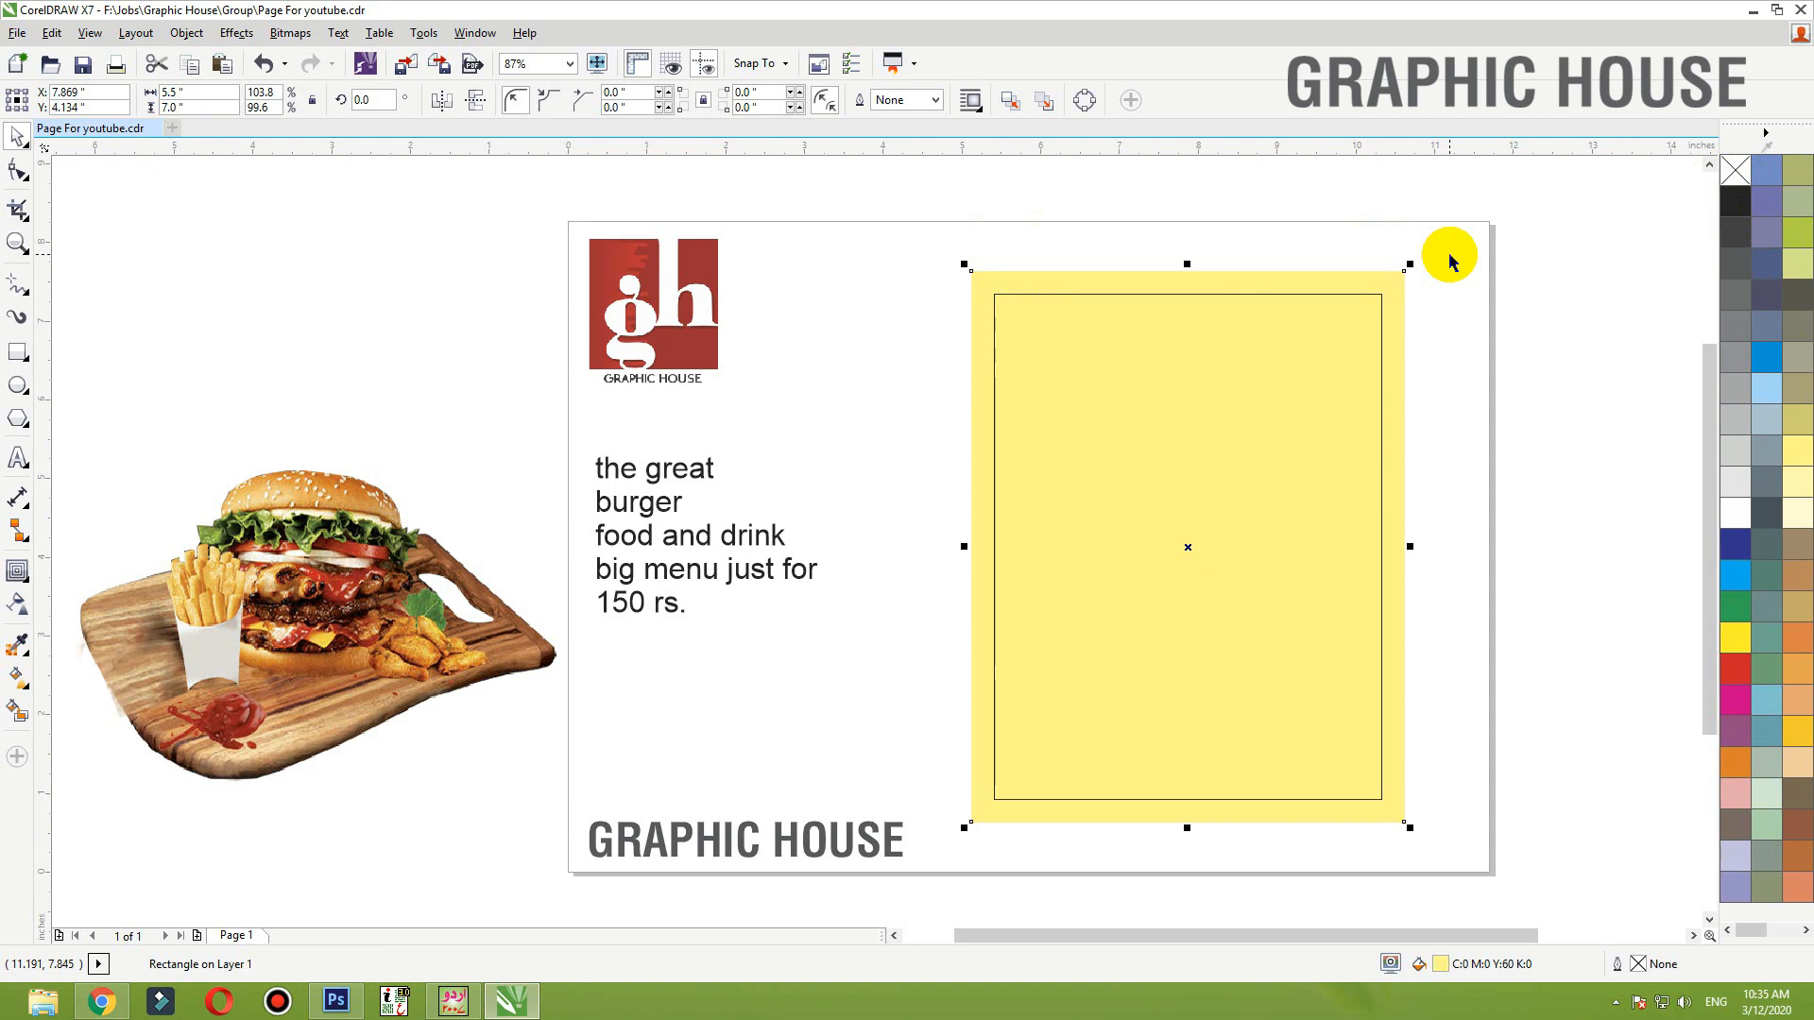
# - Switch to Chrome, search Google Images for "wood table background" and limit the results to large images
pyautogui.click(102, 1001)
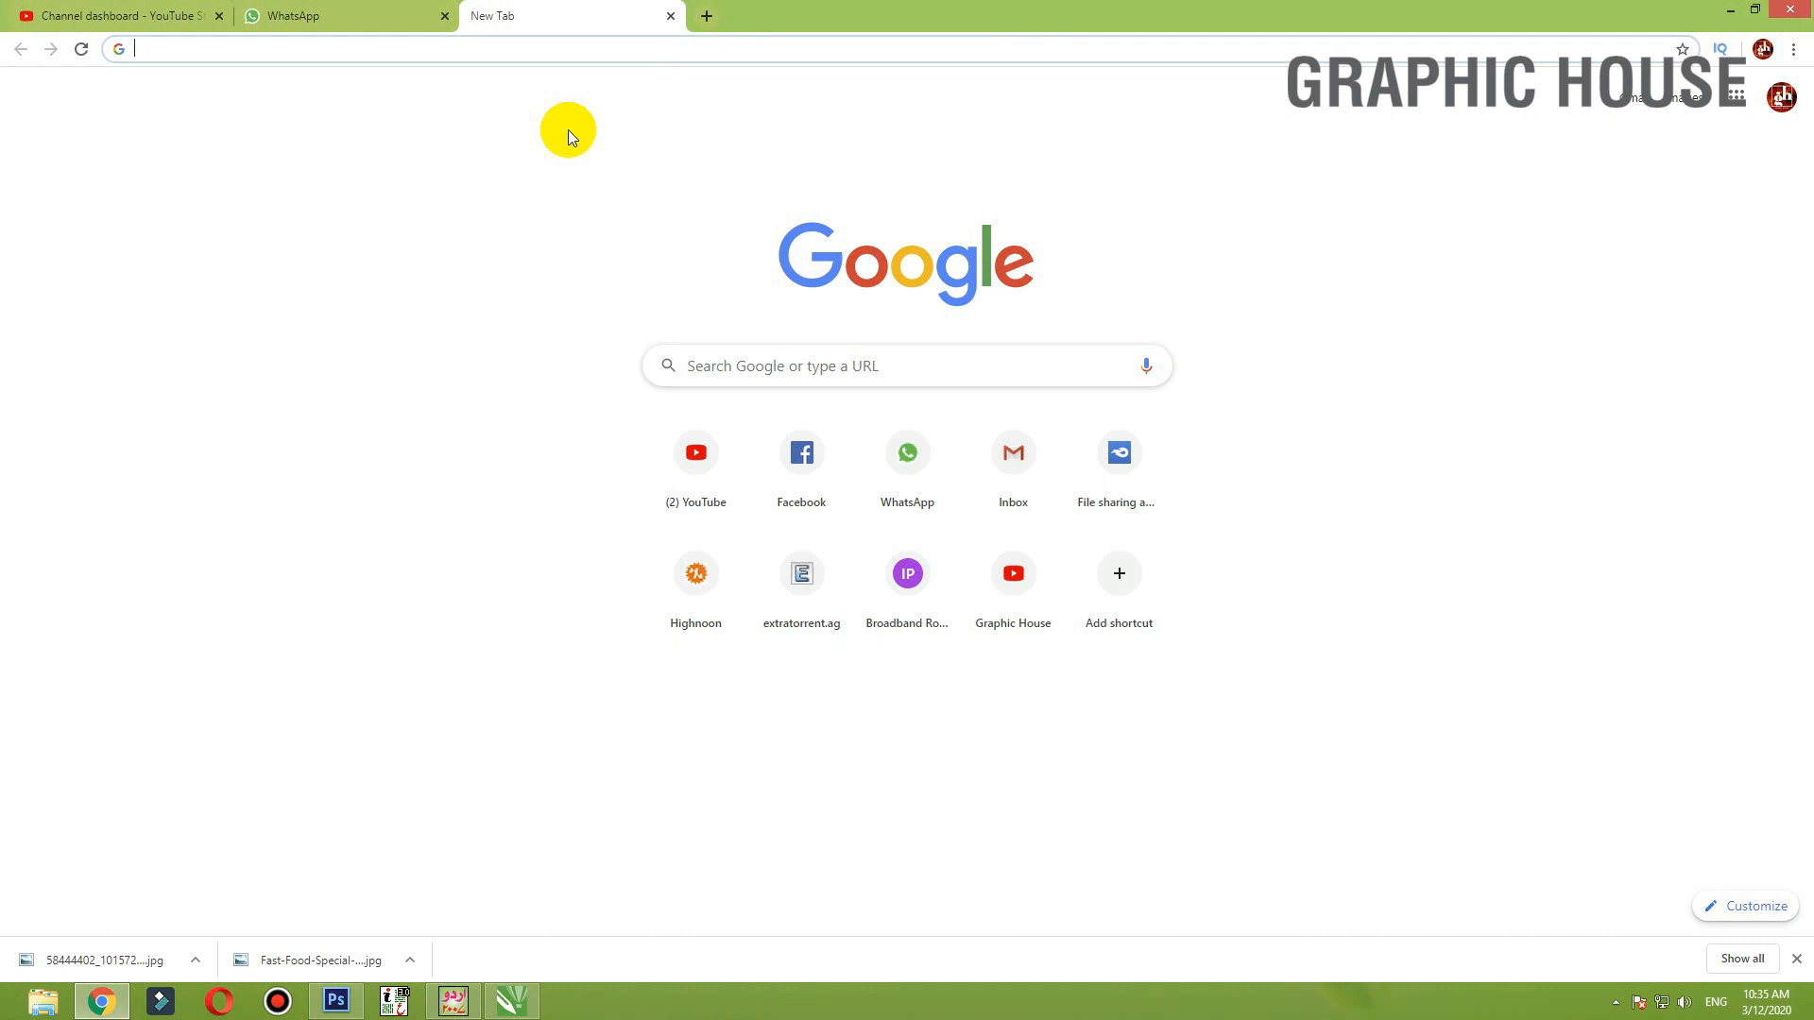
pyautogui.write('wood table ba')
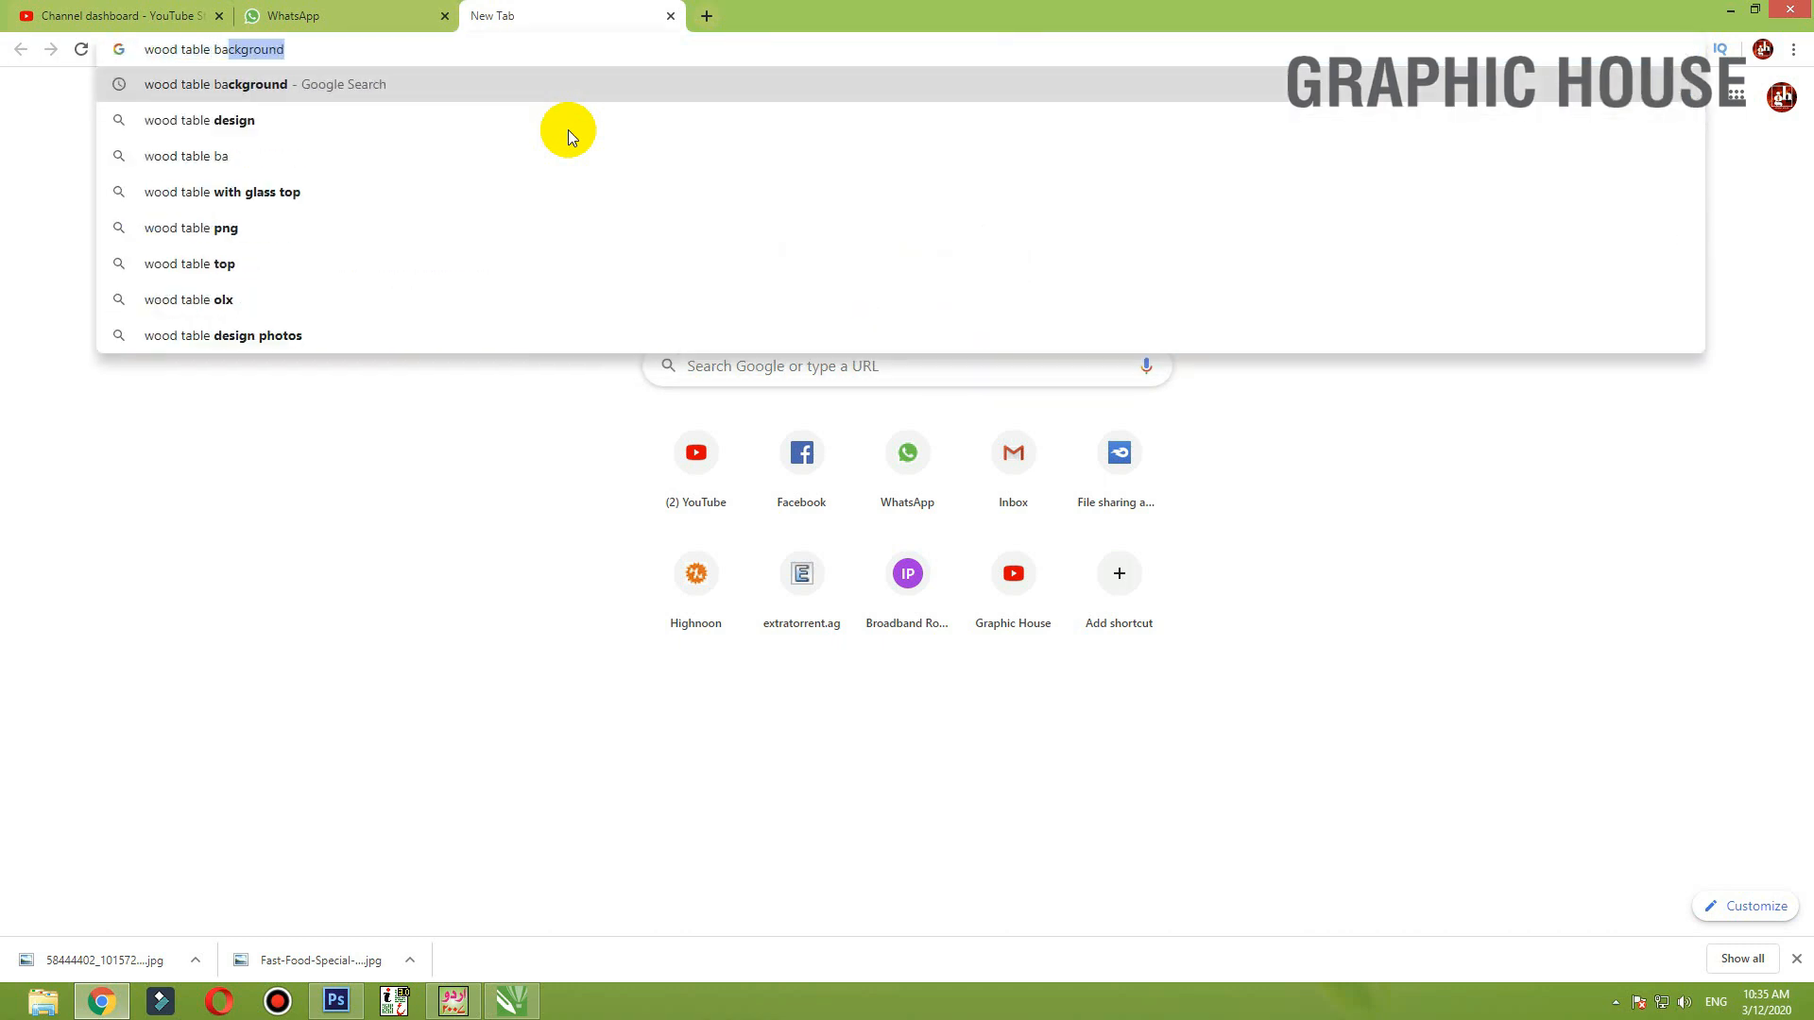
pyautogui.press('Return')
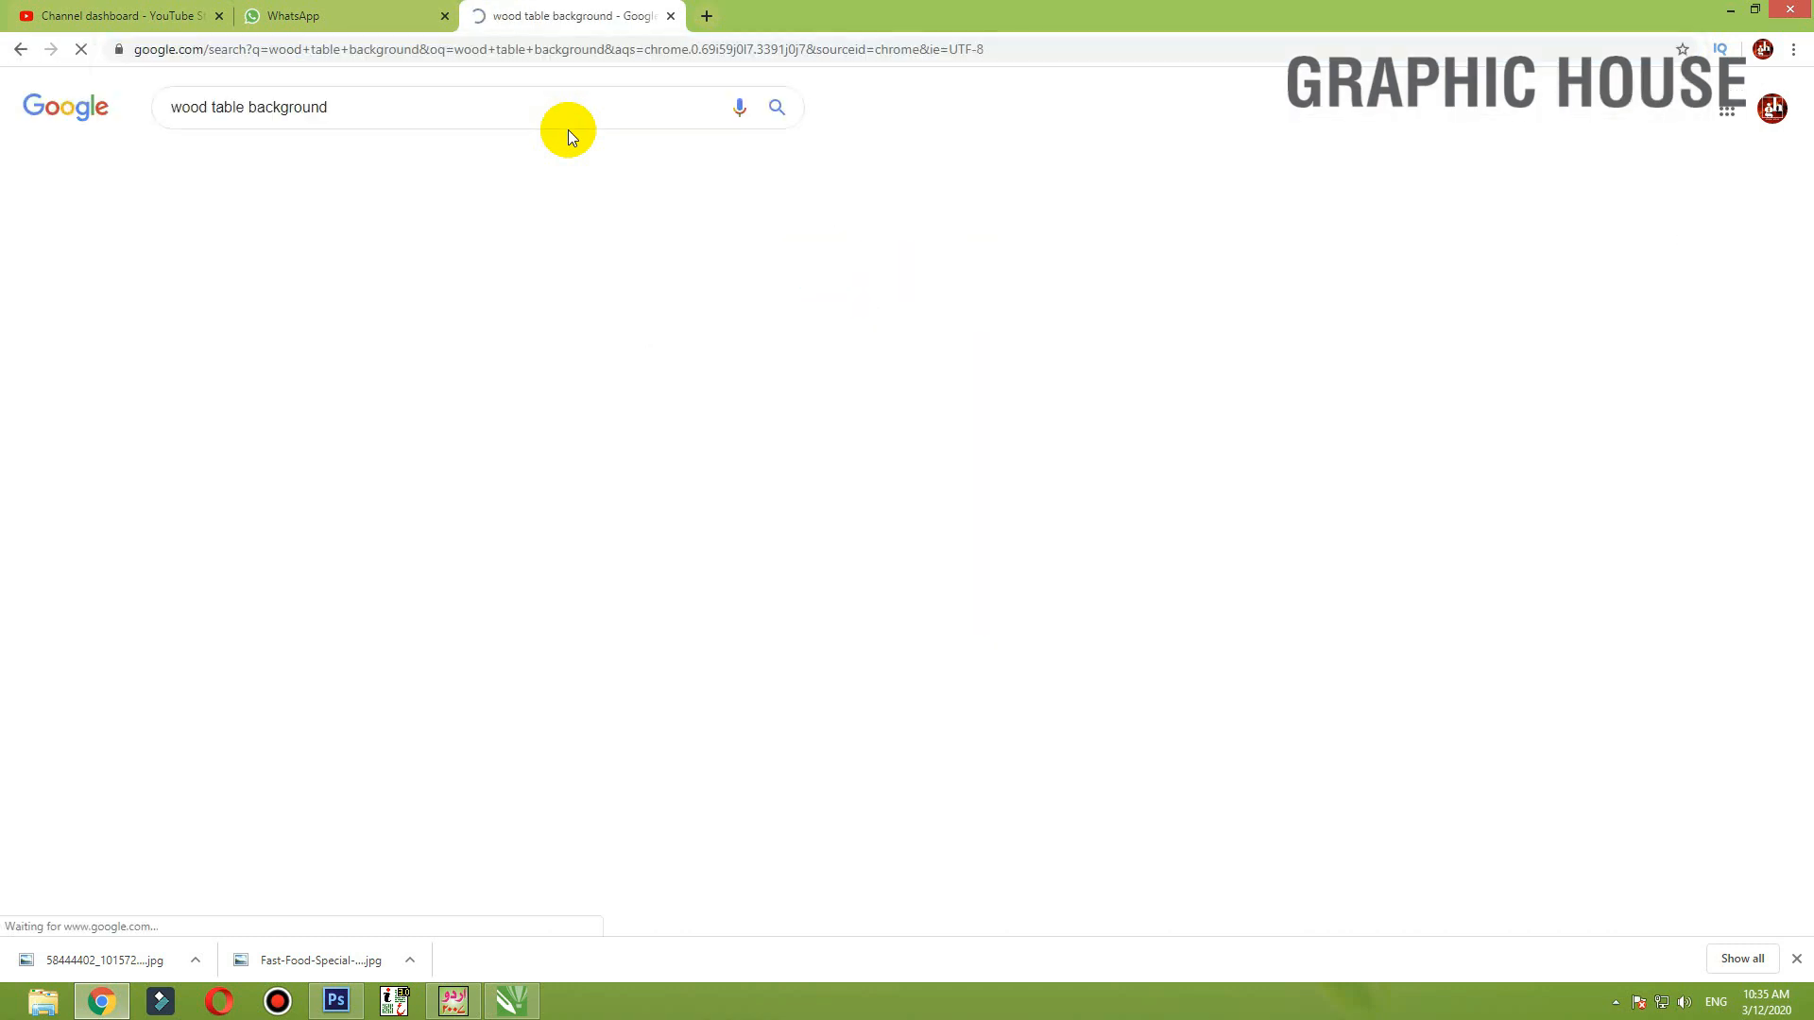
pyautogui.click(258, 164)
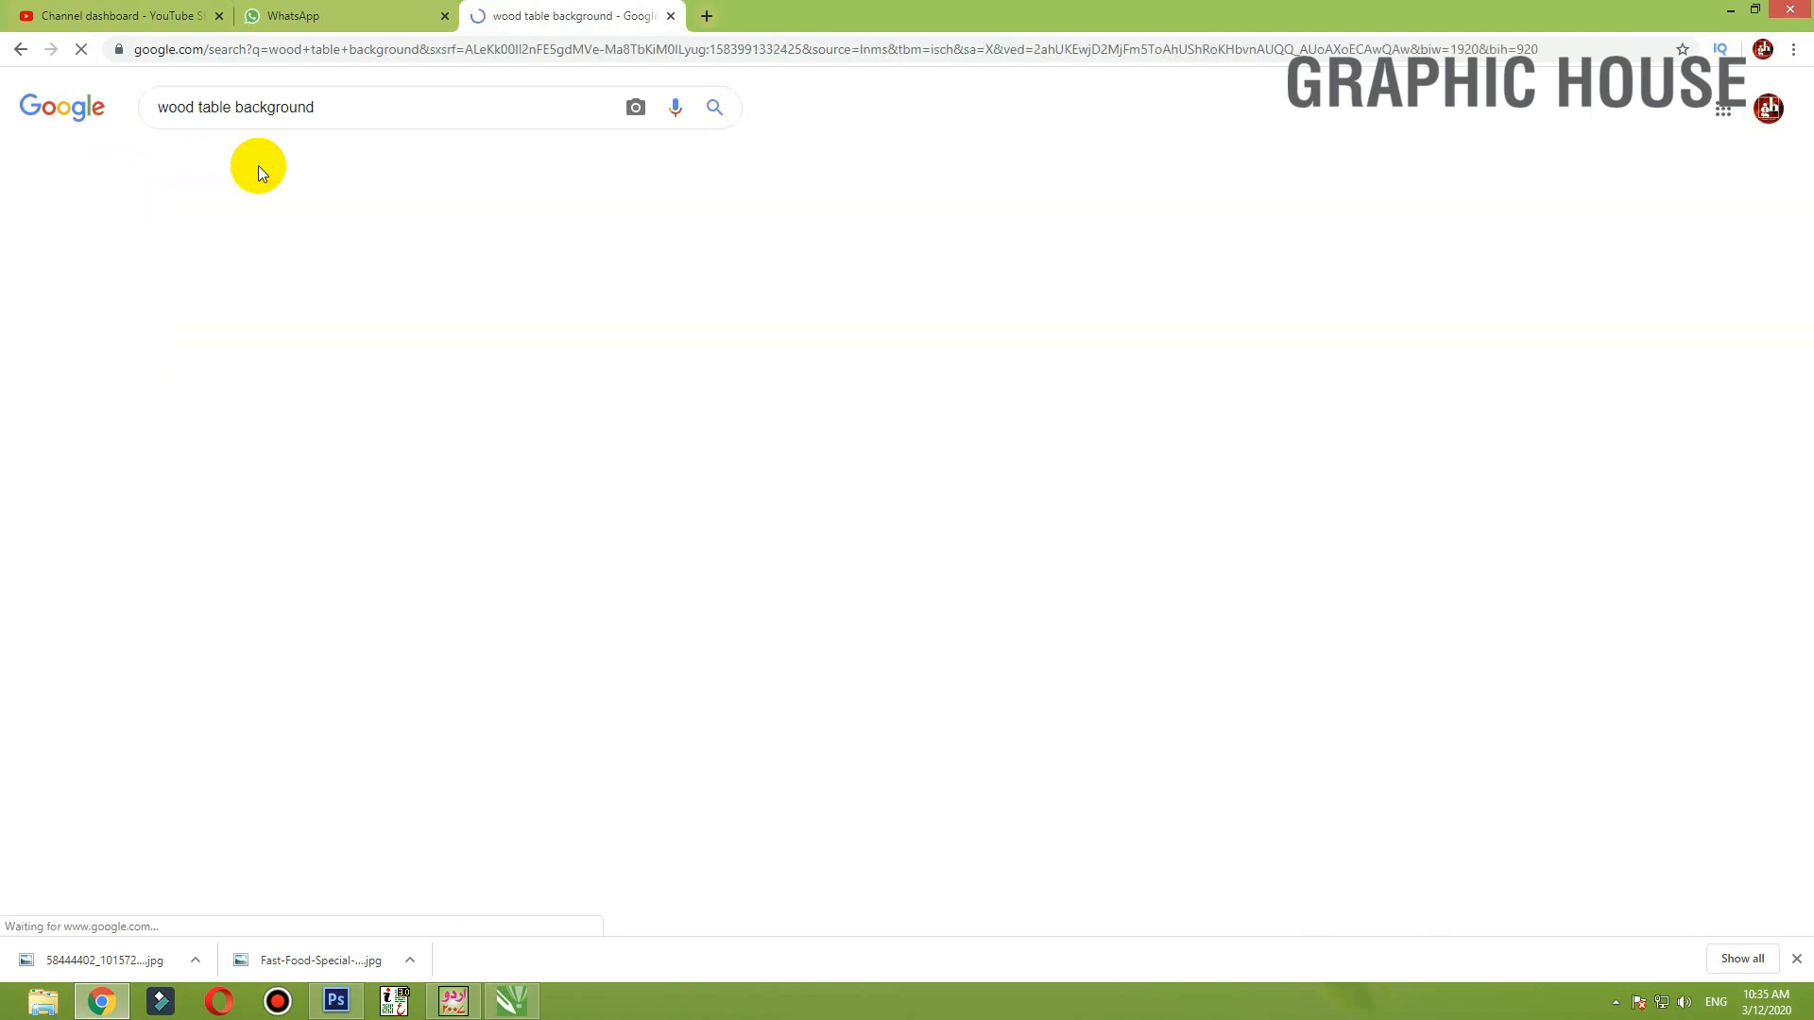
pyautogui.click(707, 154)
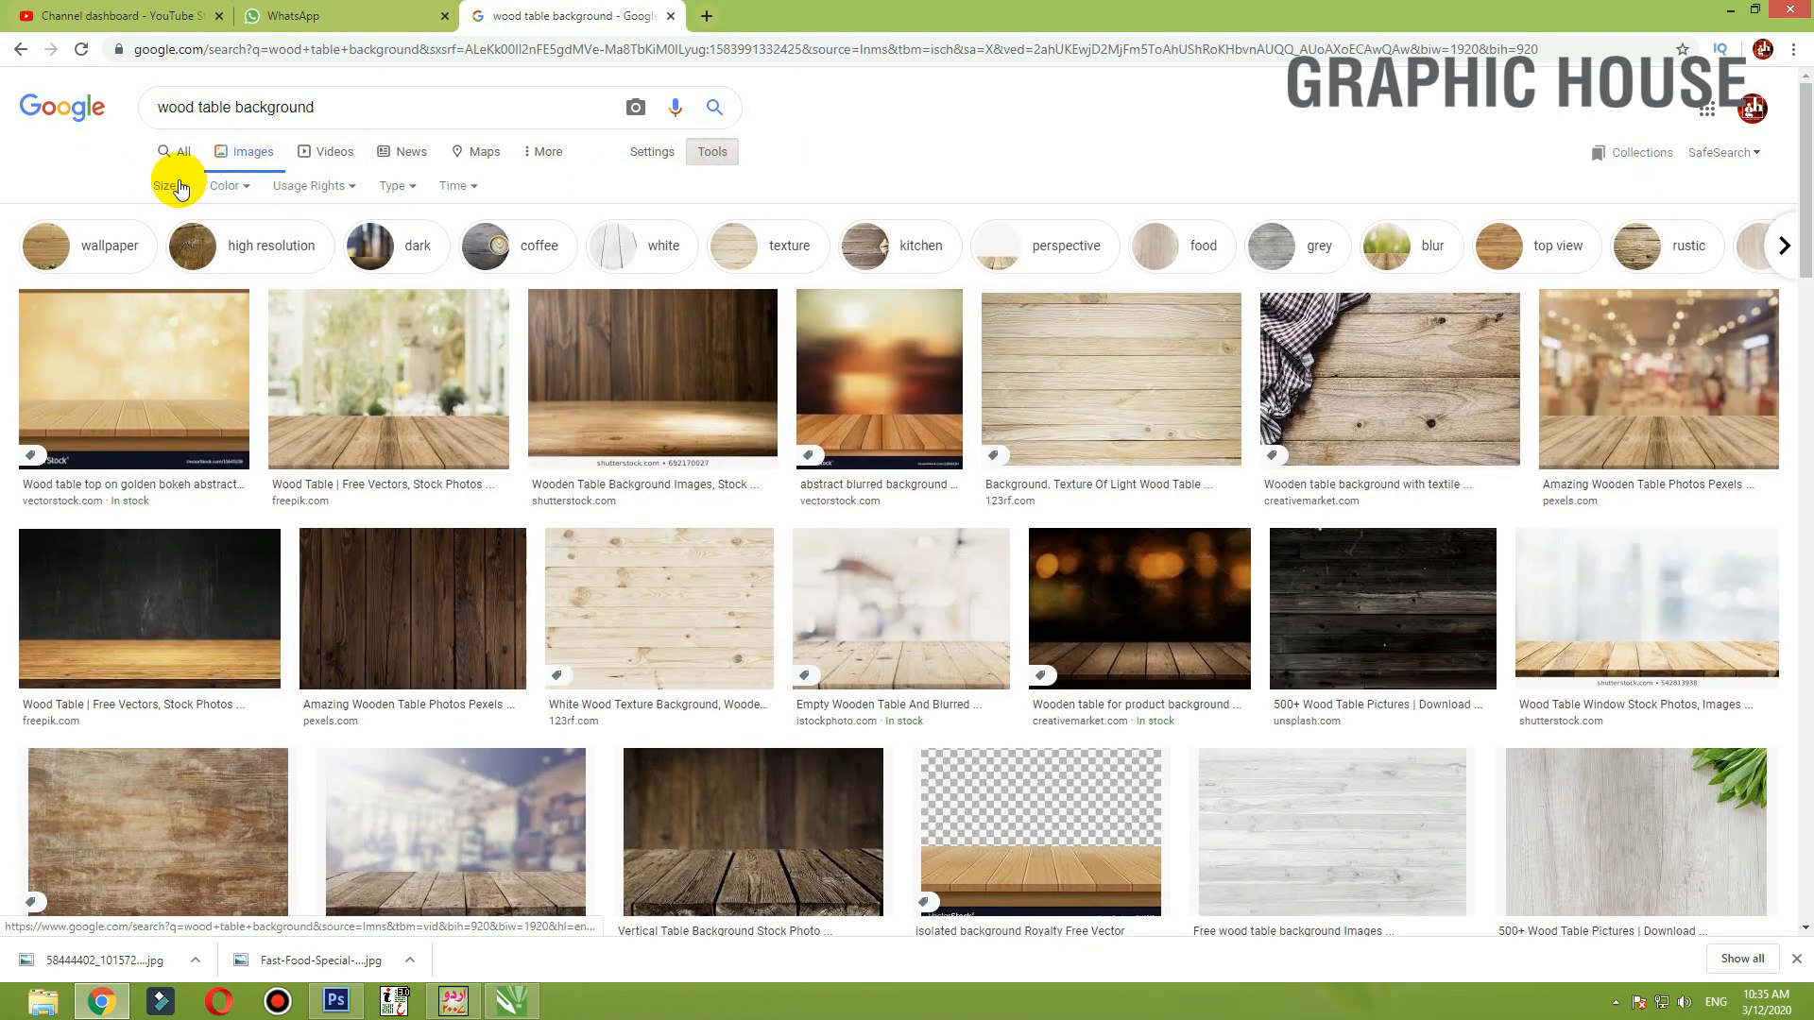
pyautogui.click(167, 185)
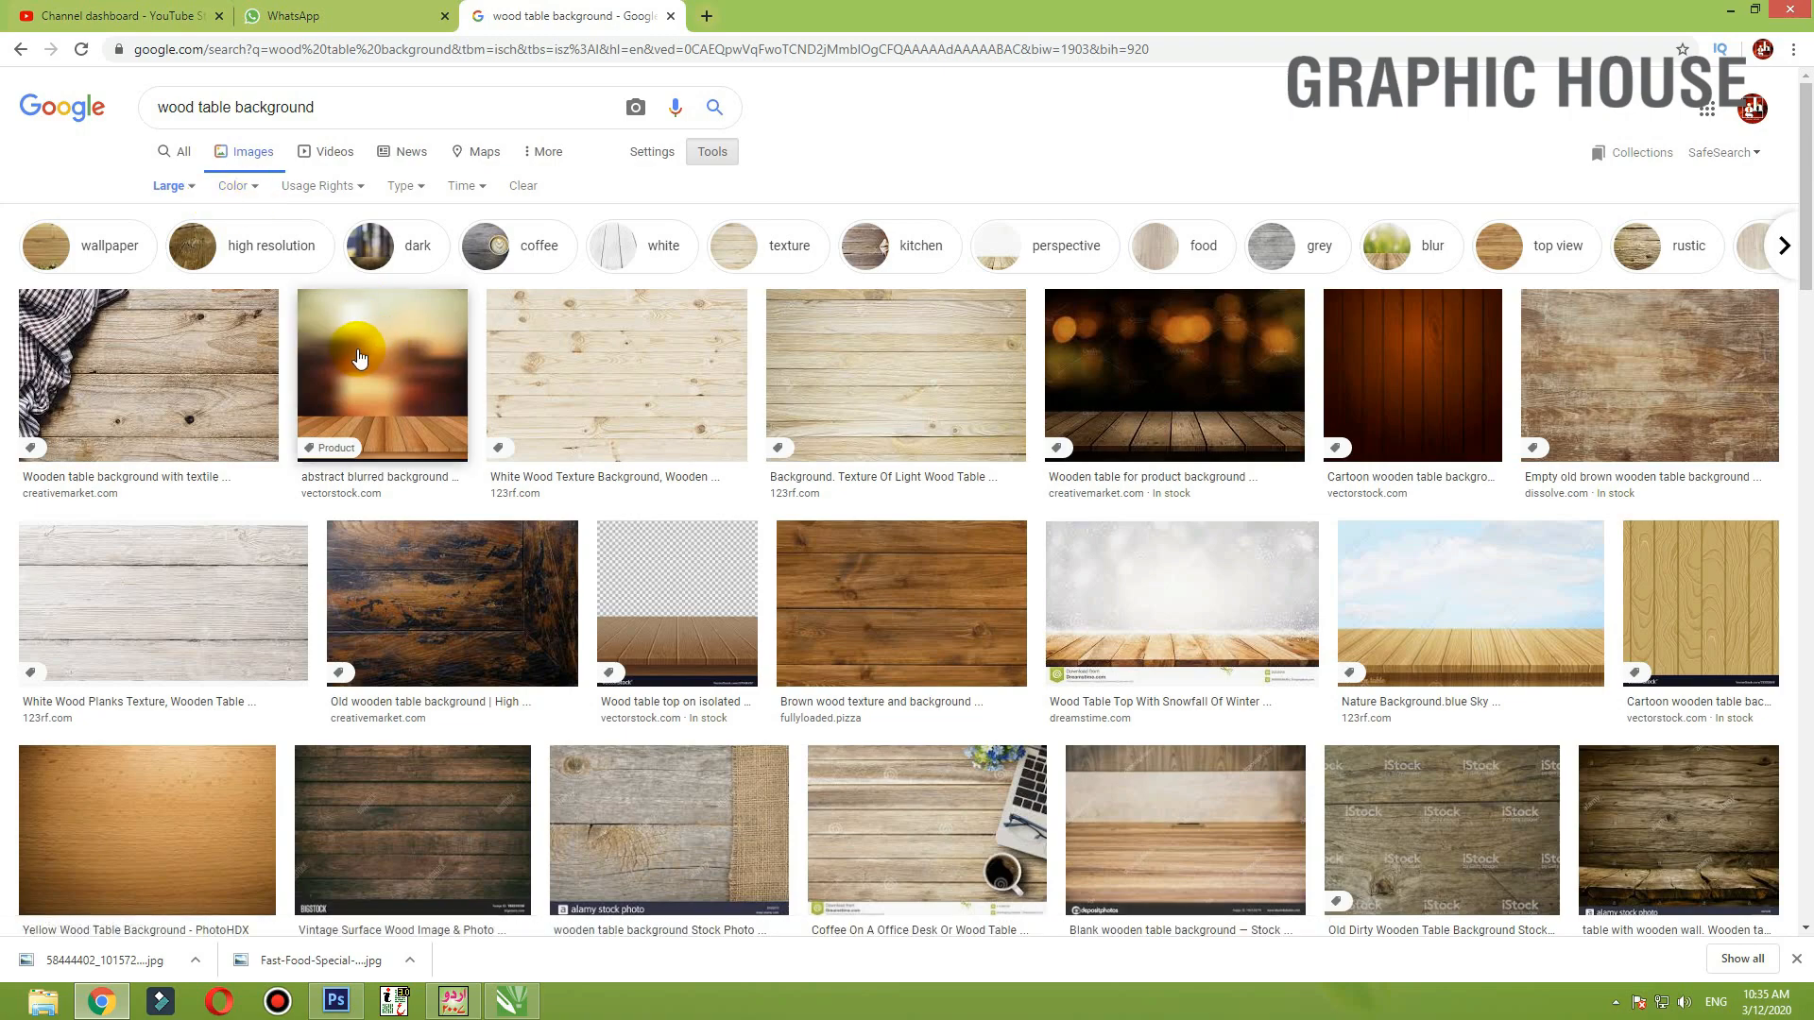
# - Browse the wood table images and preview the empty wooden table with a blurred green background and its related images
pyautogui.scroll(-4, 1148, 369)
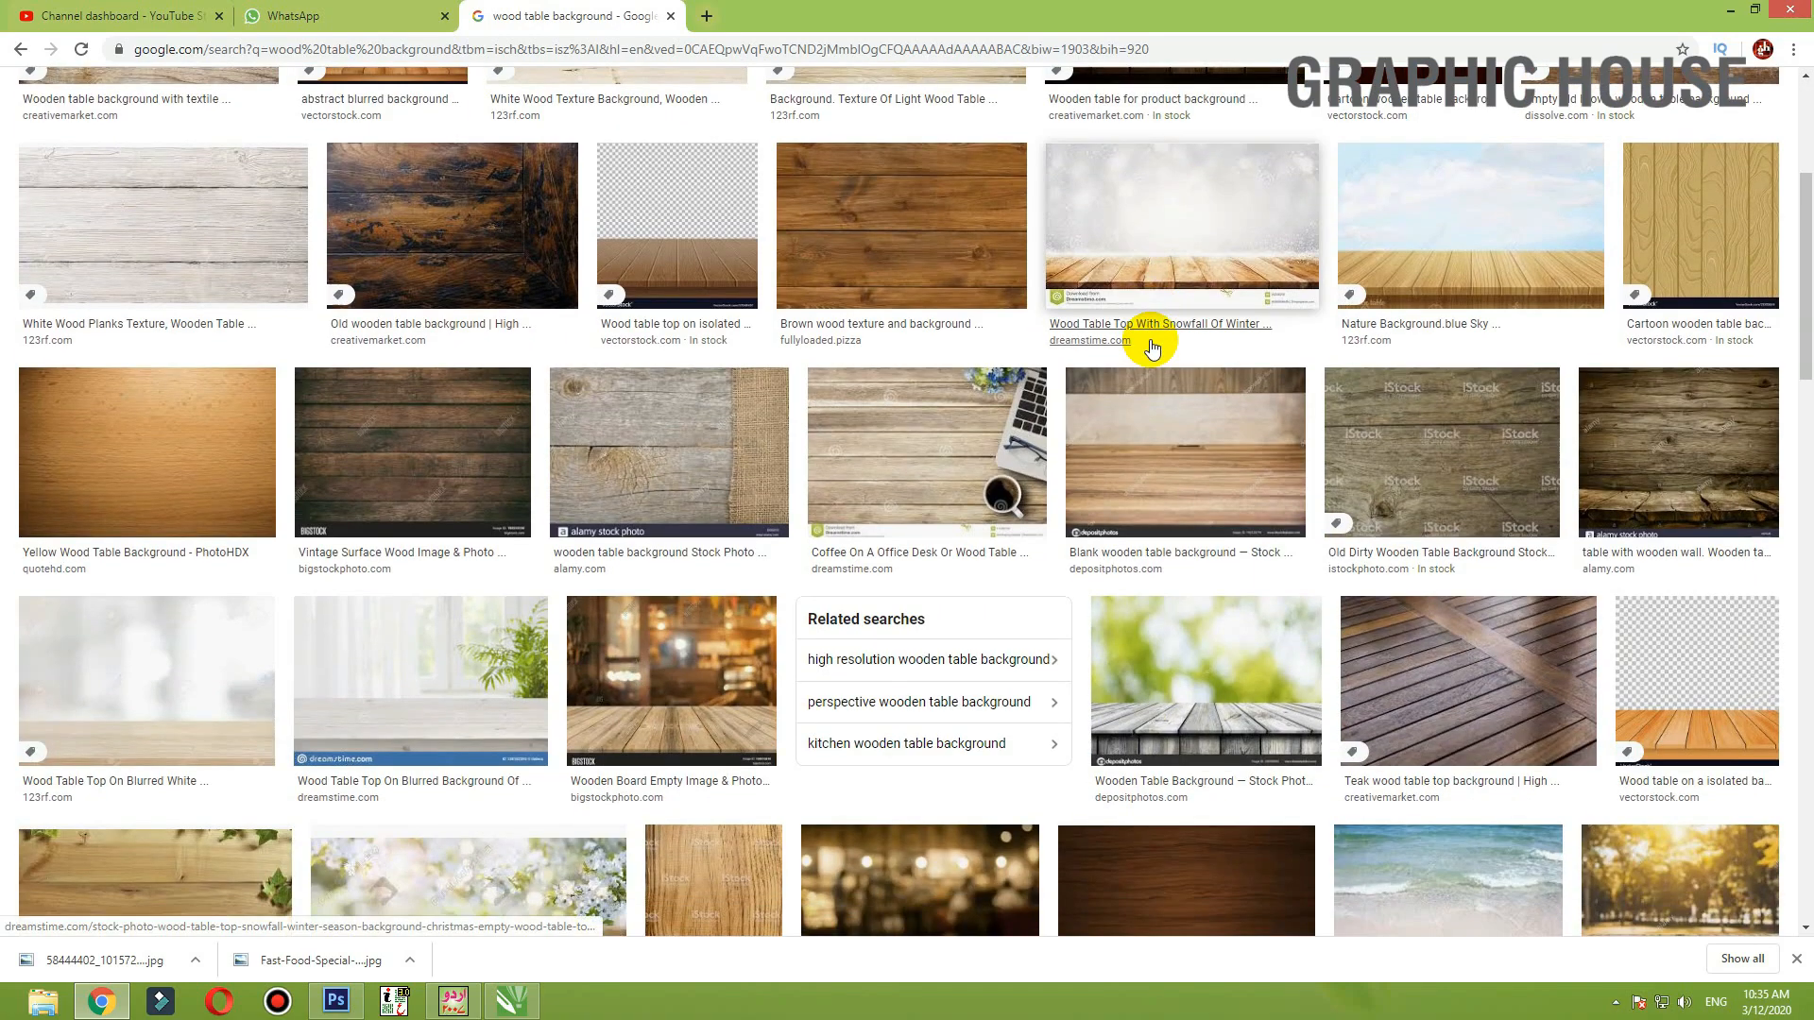
pyautogui.scroll(-5, 646, 652)
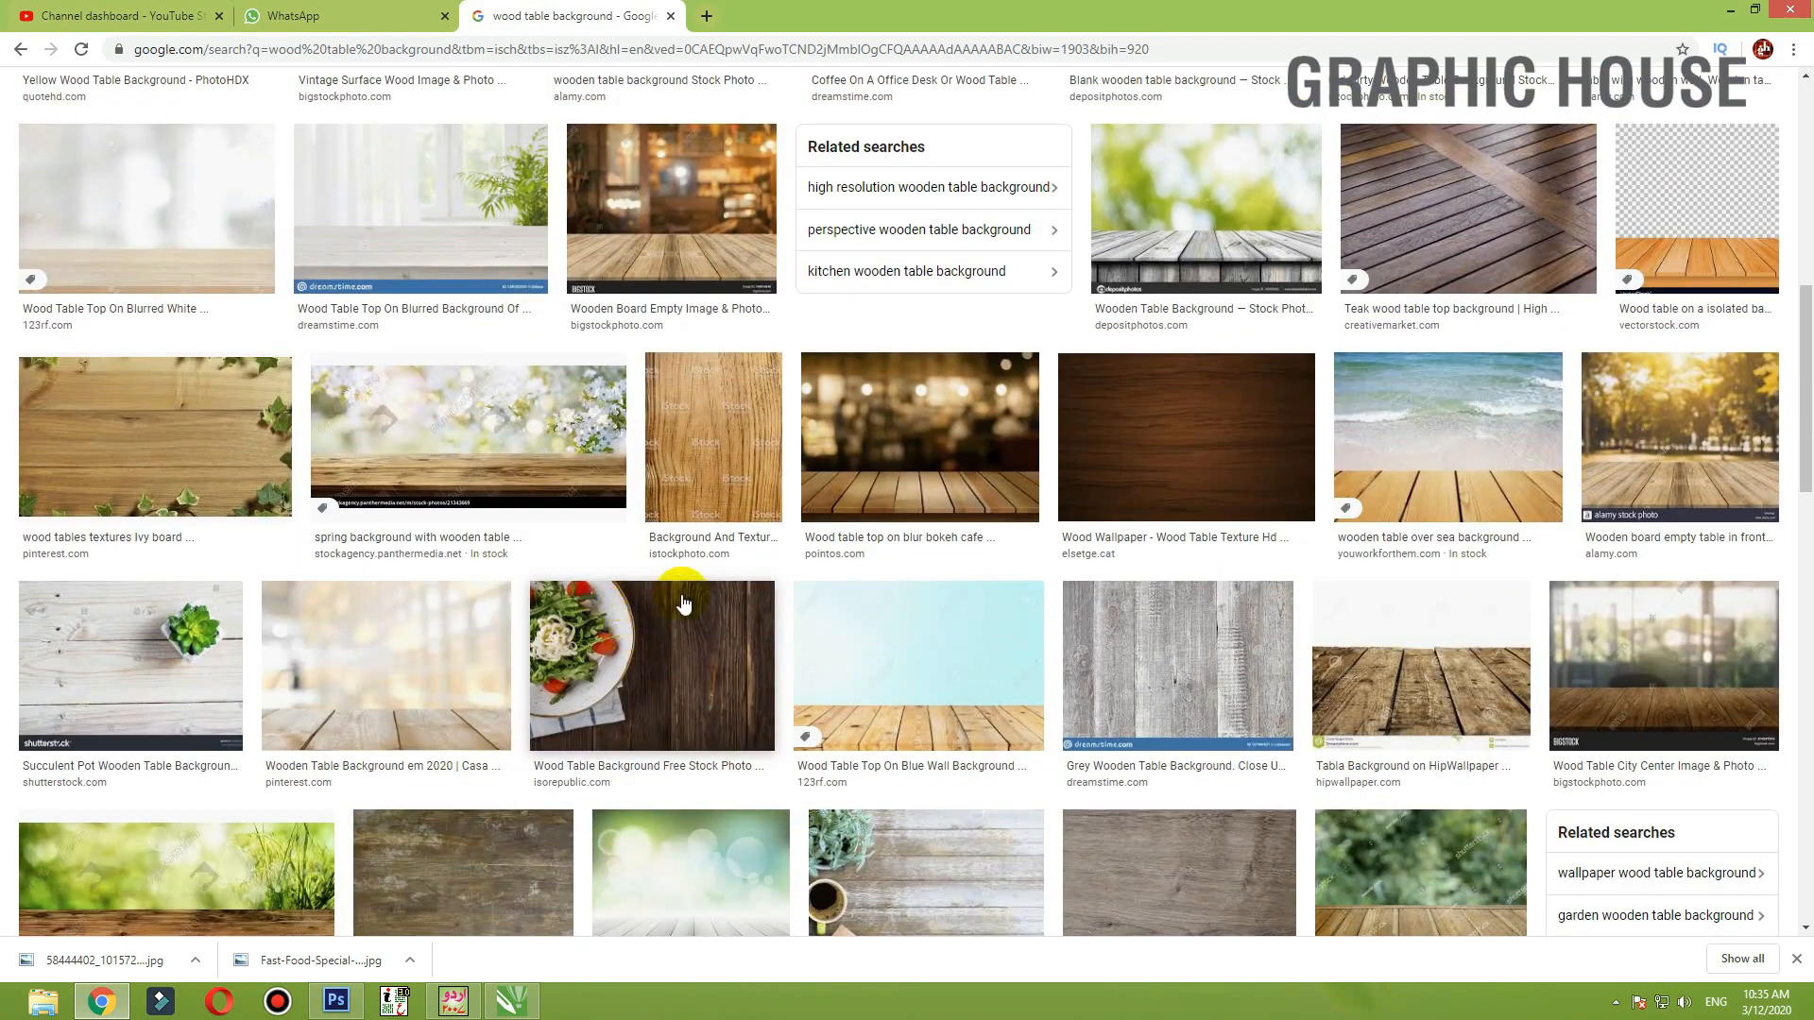
pyautogui.scroll(-4, 498, 439)
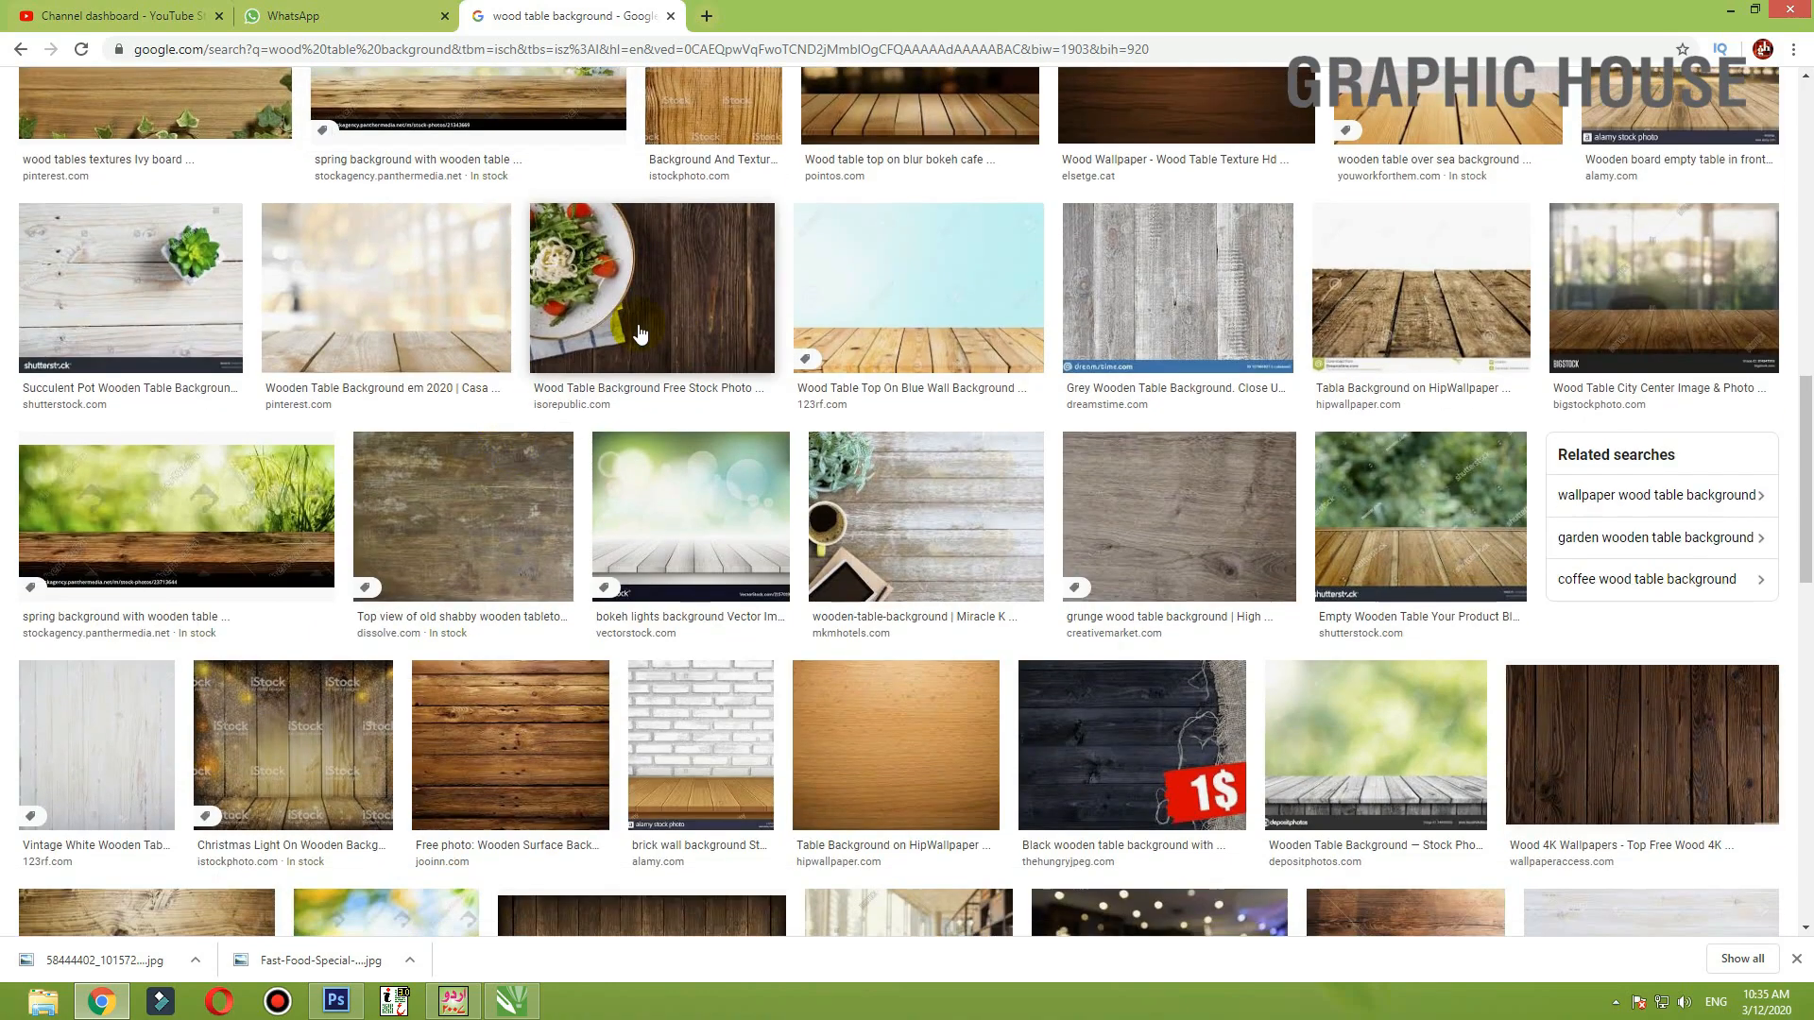
pyautogui.scroll(-2, 1396, 494)
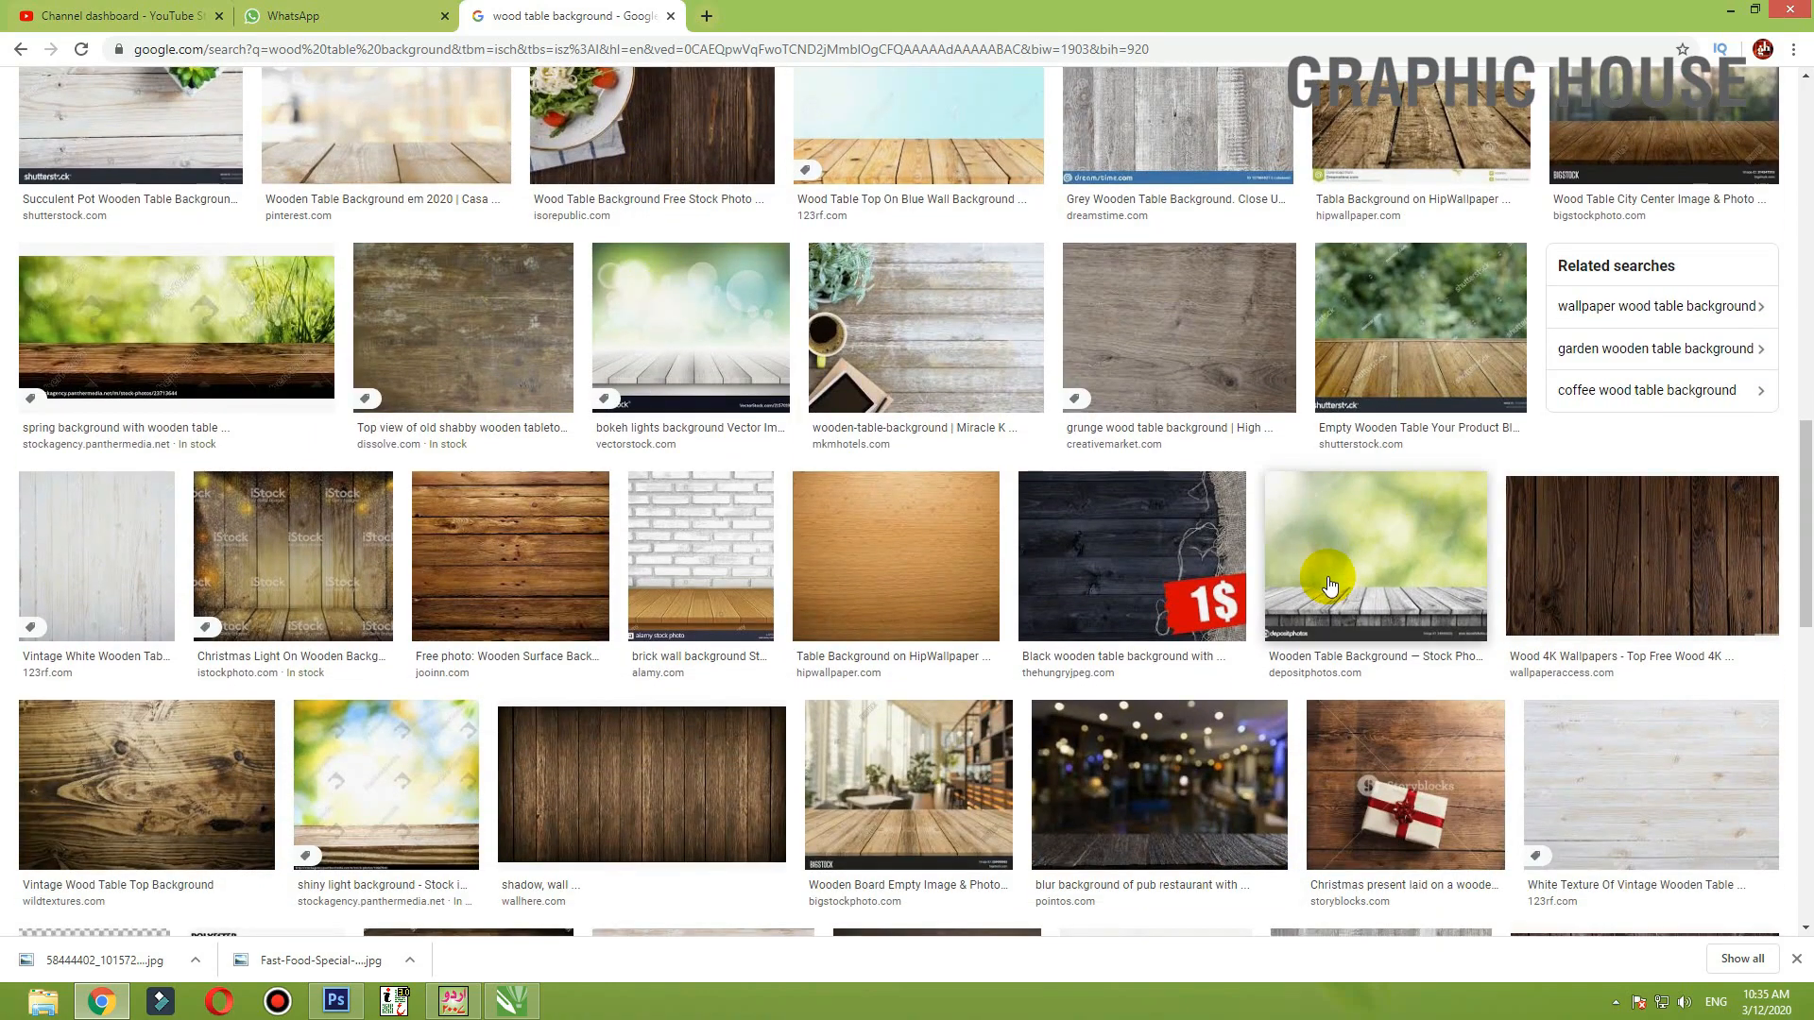
pyautogui.scroll(-3, 1364, 348)
pyautogui.click(1346, 347)
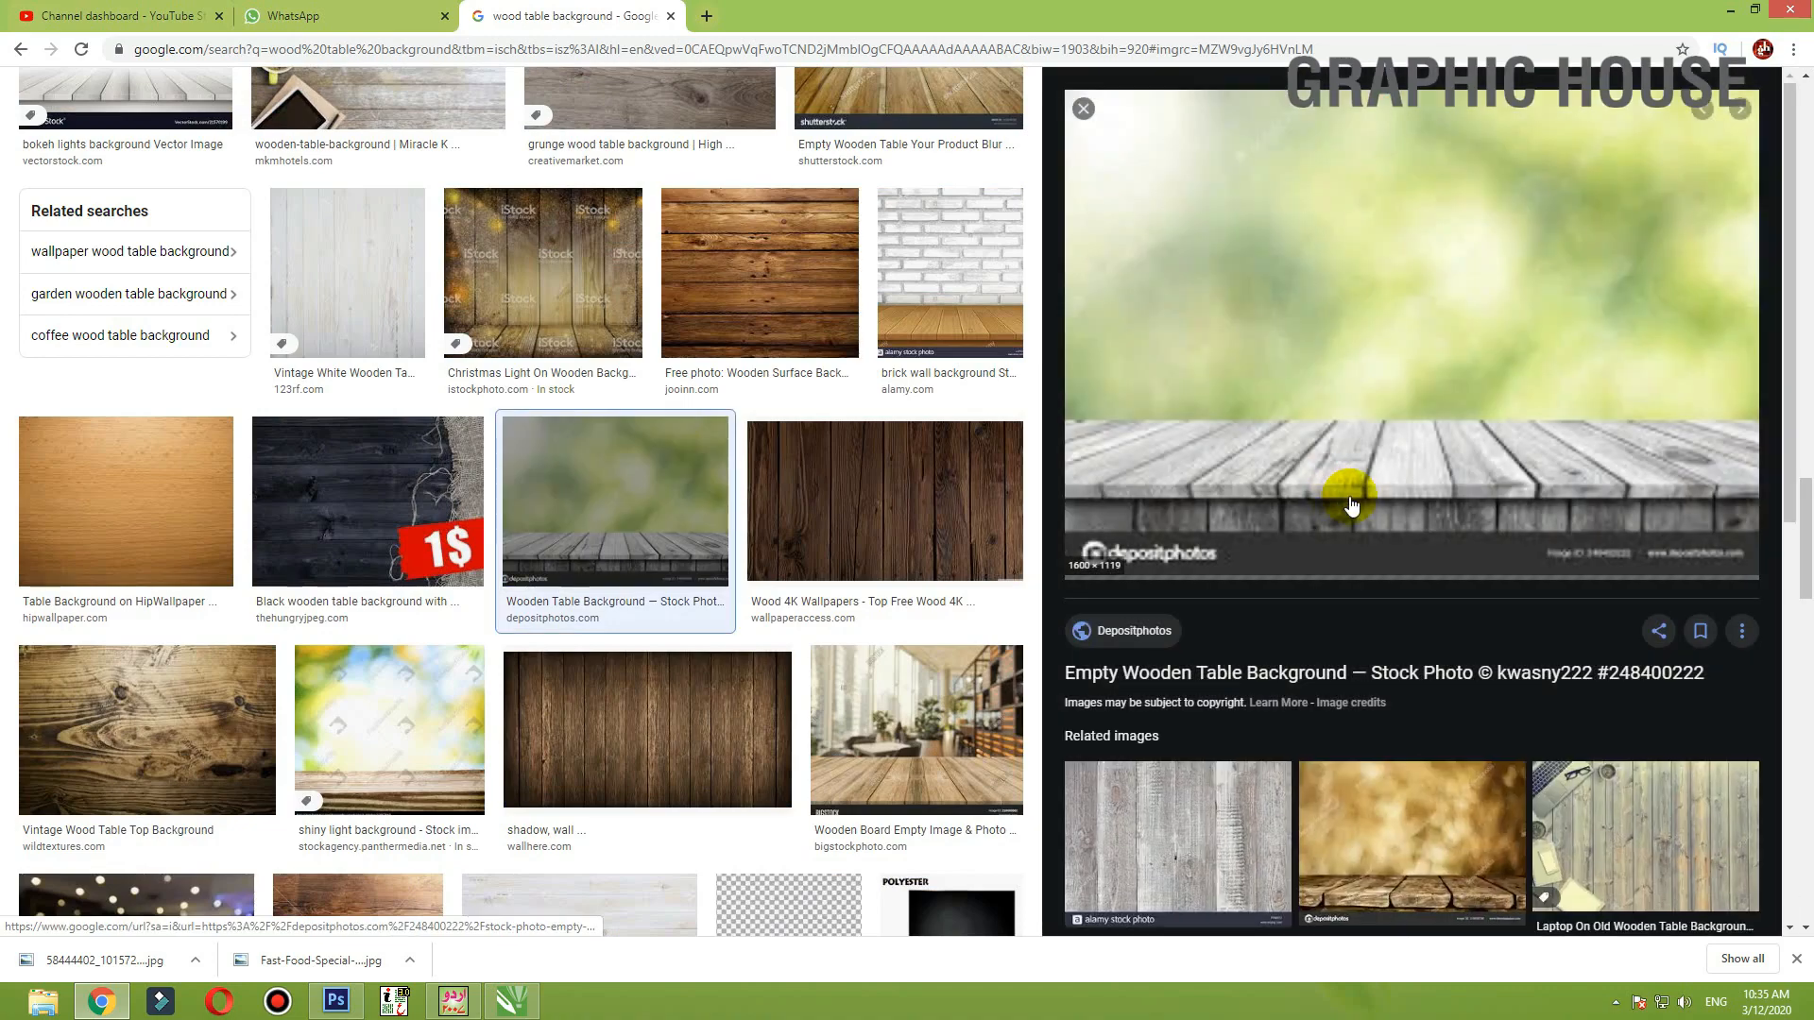
pyautogui.scroll(-8, 1417, 415)
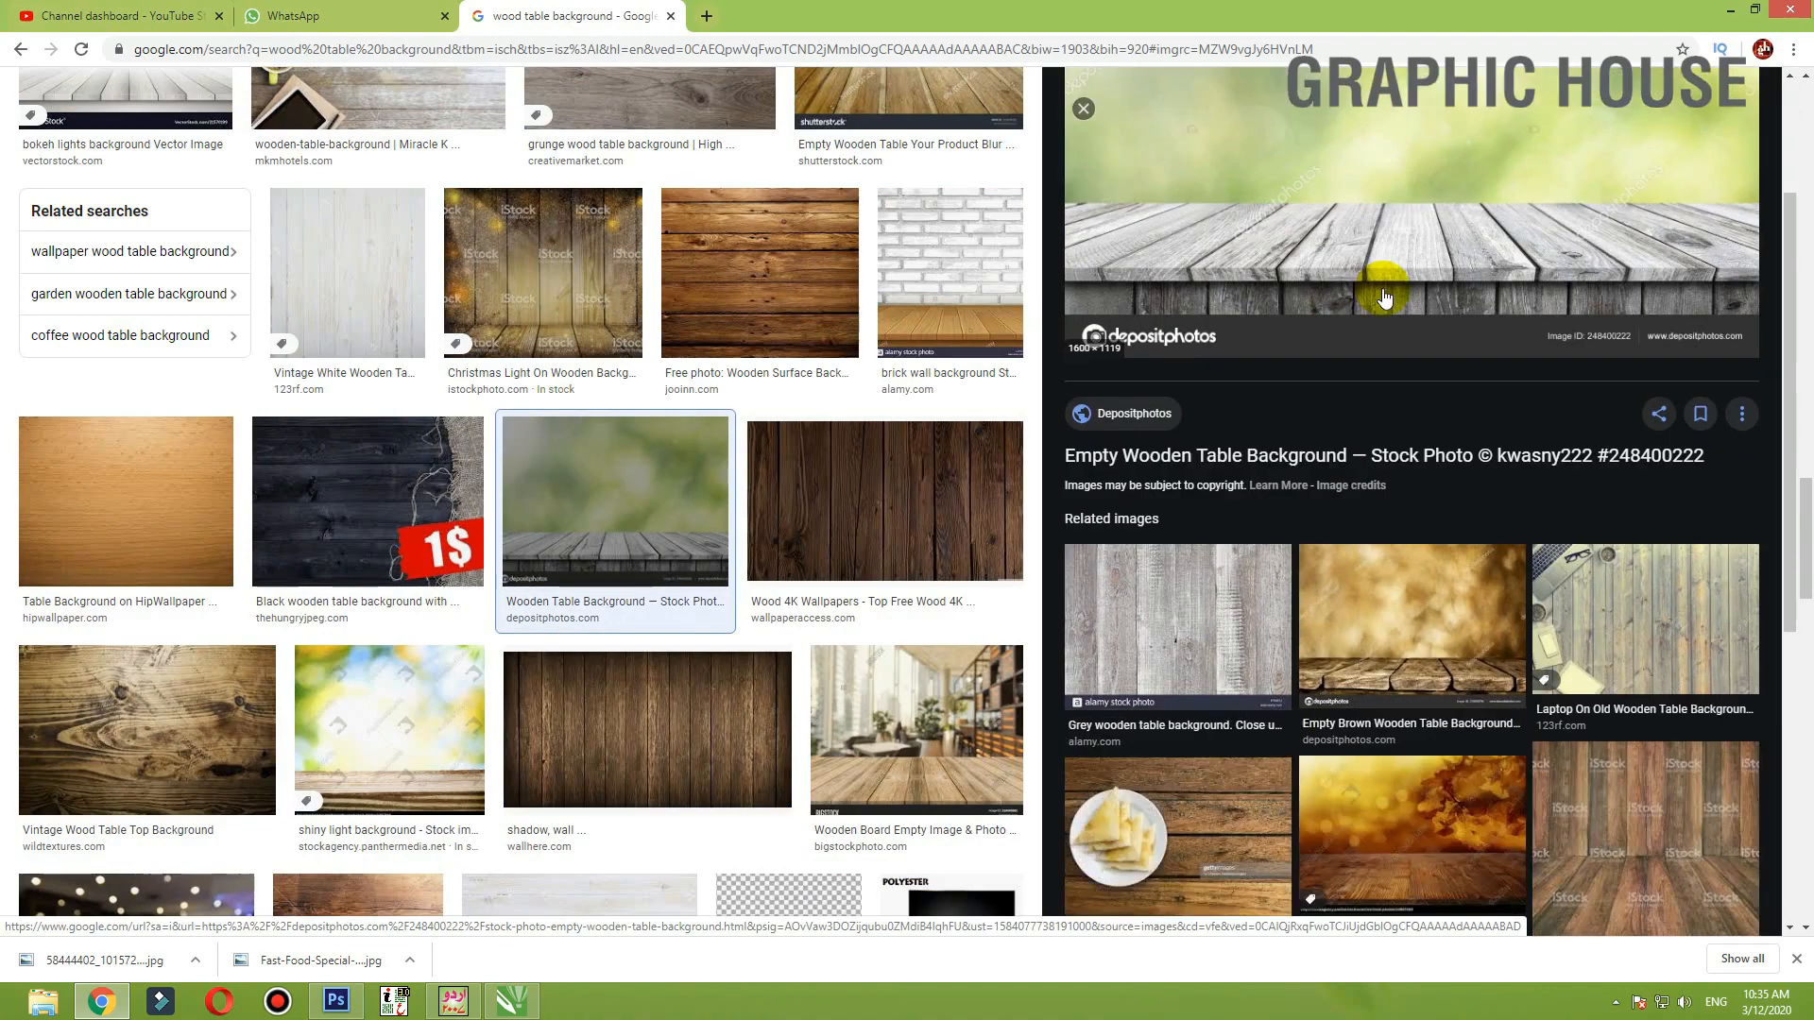
# - Close the image preview and browse further down the wood table background results before returning to the beginning
pyautogui.scroll(-1, 1378, 441)
pyautogui.press('Escape')
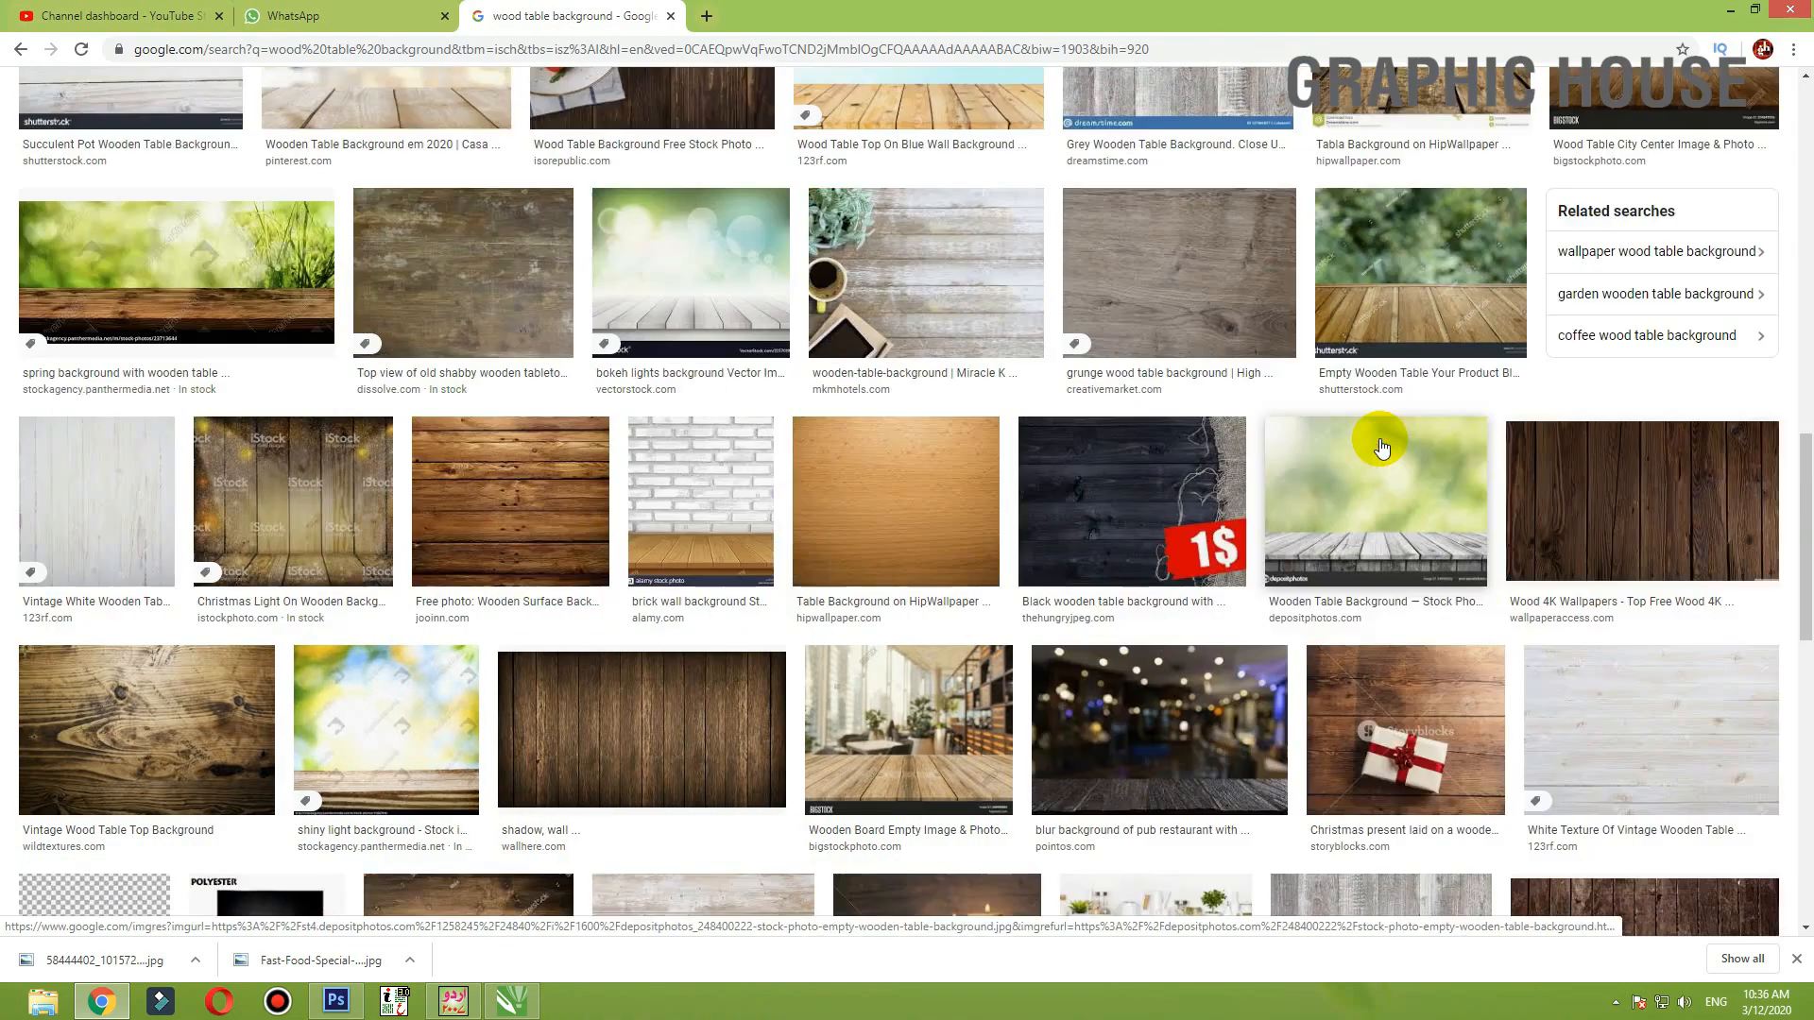
pyautogui.scroll(-5, 1379, 440)
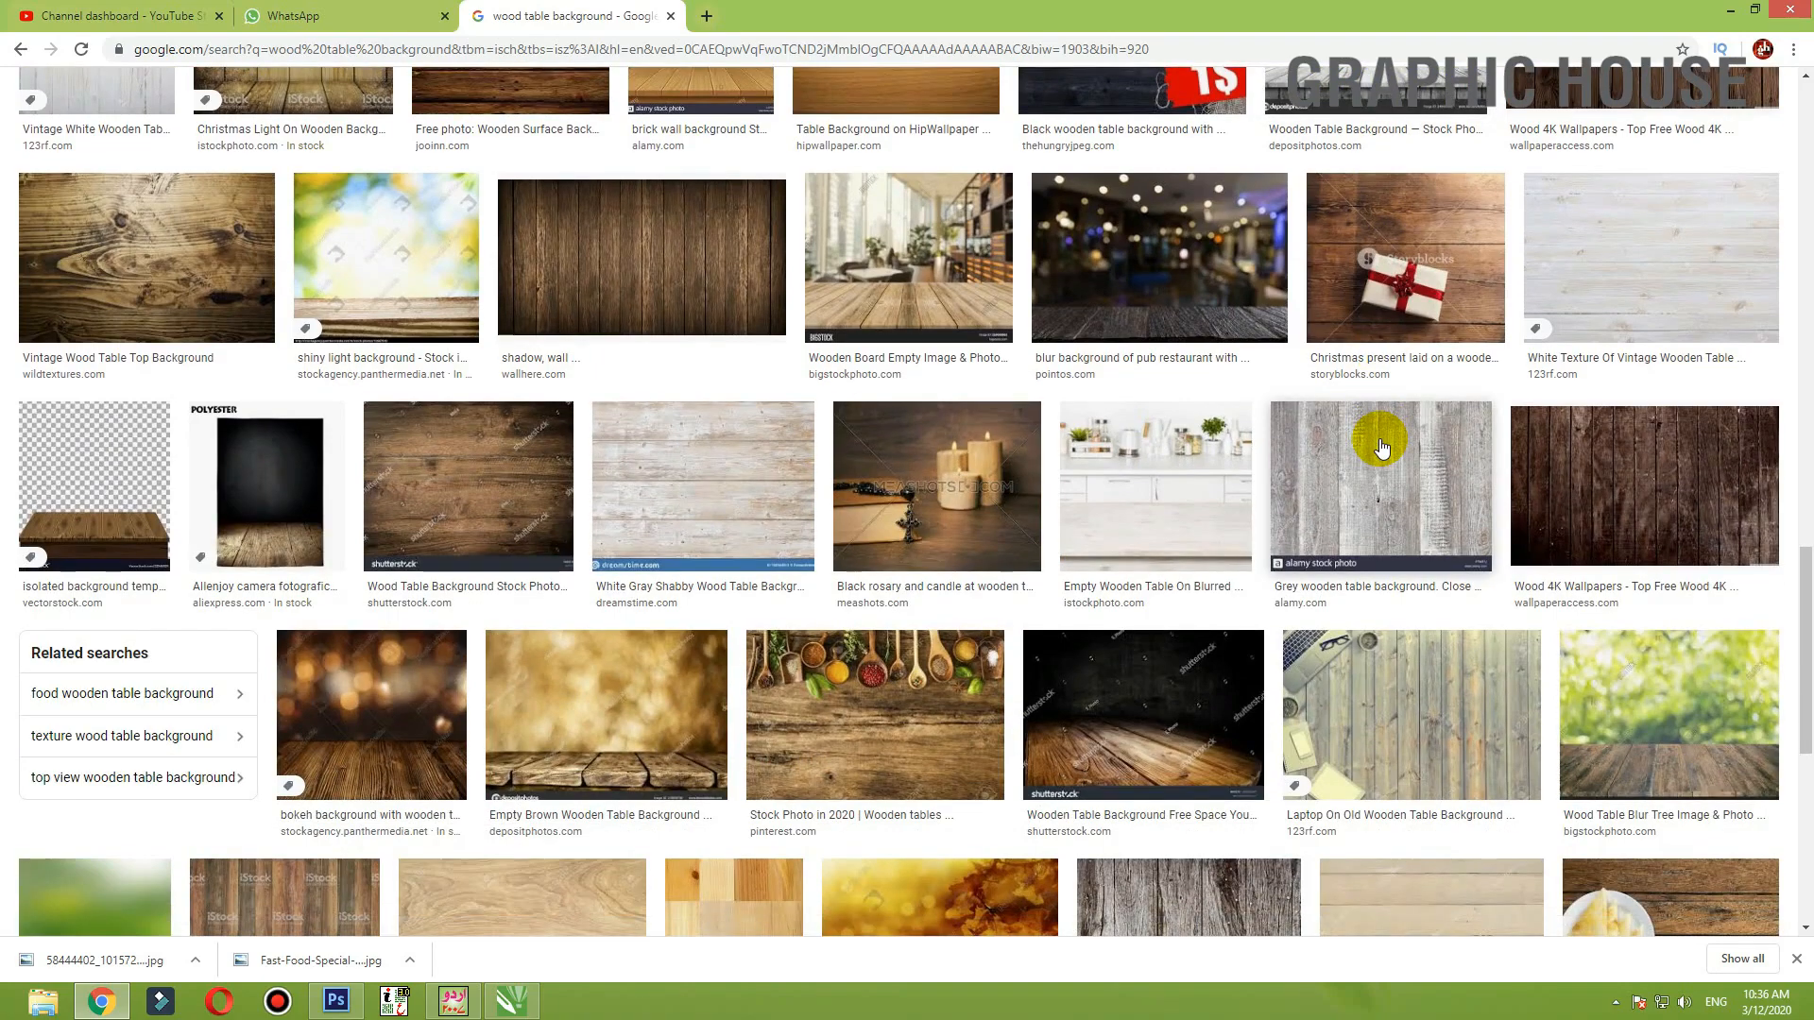
pyautogui.scroll(-5, 1380, 446)
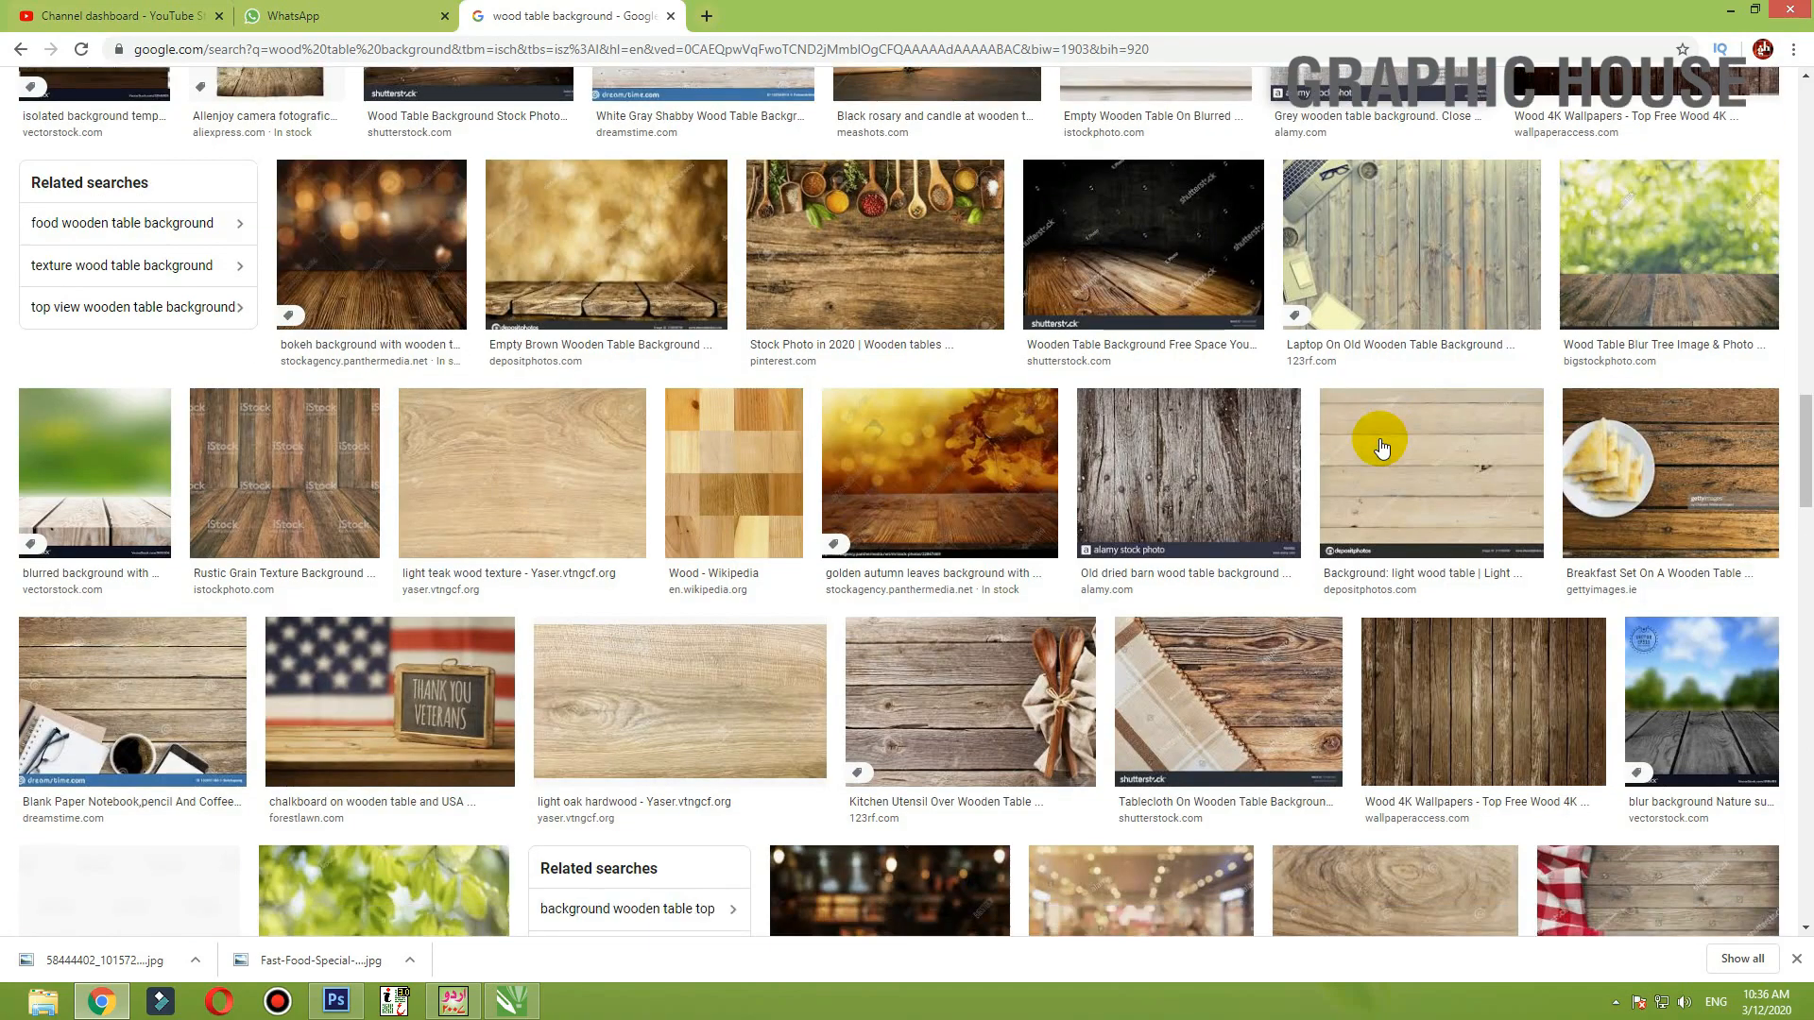
pyautogui.scroll(-7, 1381, 446)
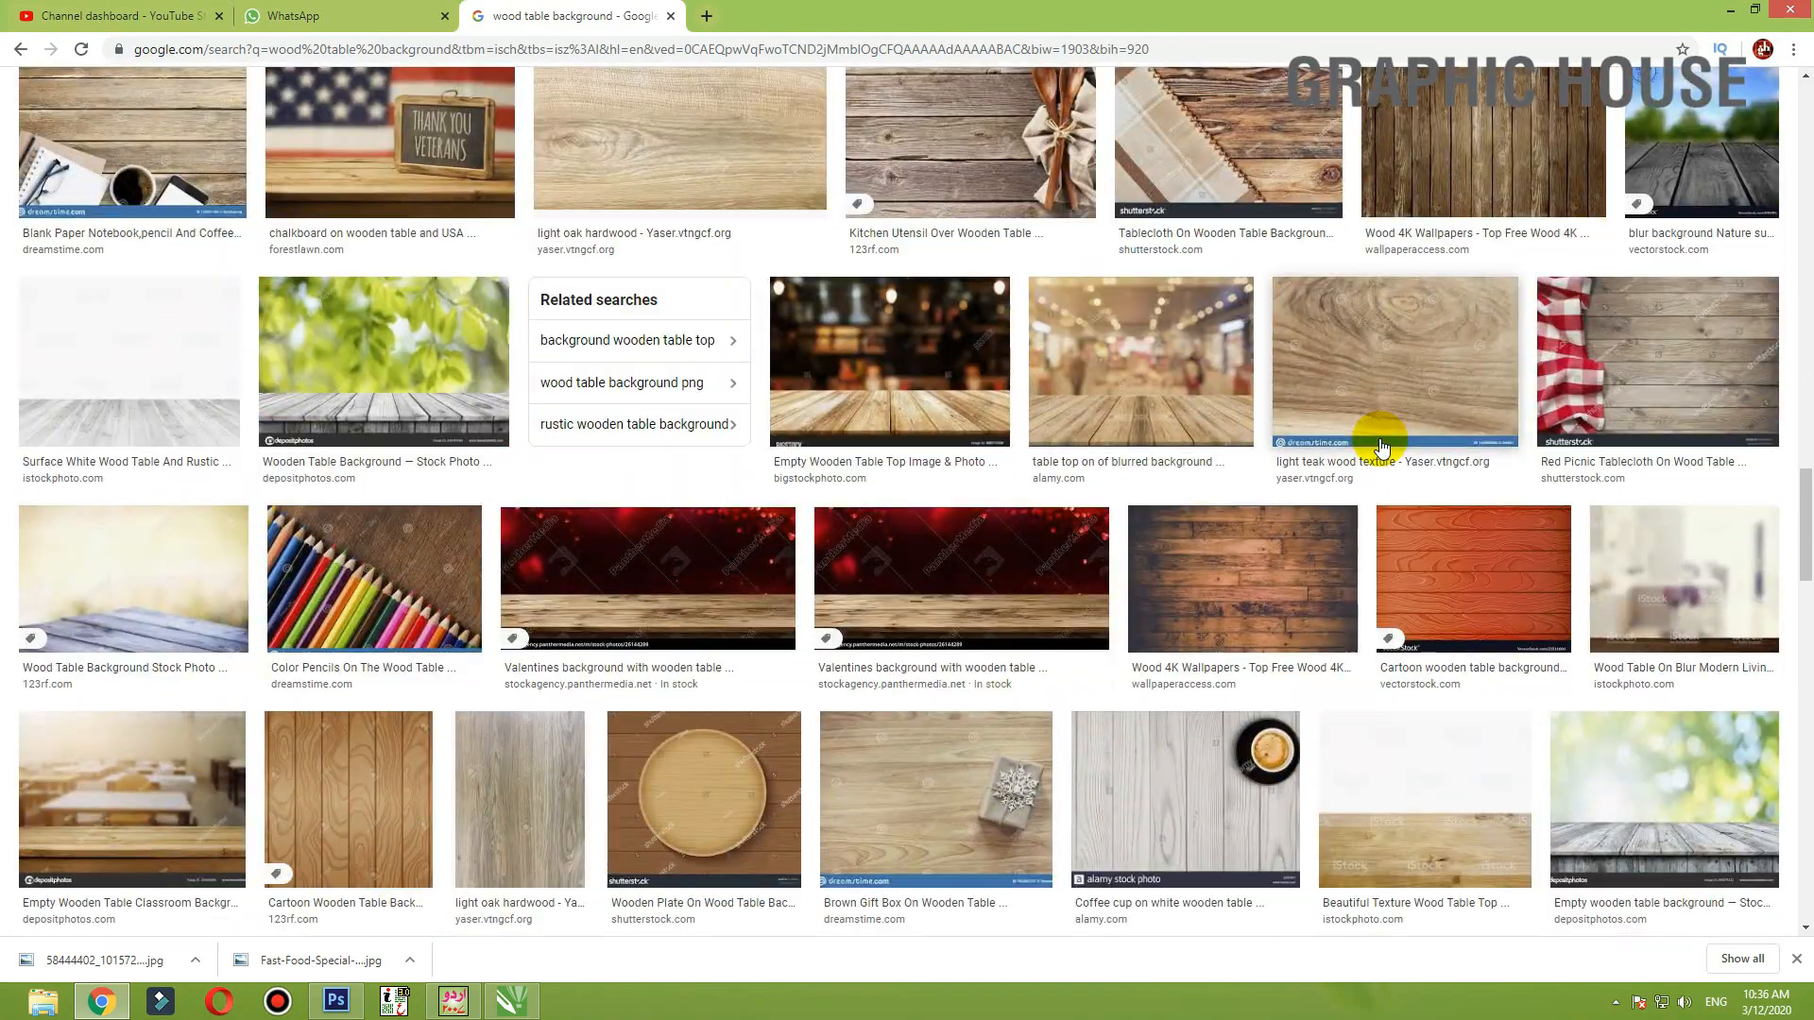
pyautogui.scroll(-5, 1380, 446)
pyautogui.scroll(-5, 1376, 443)
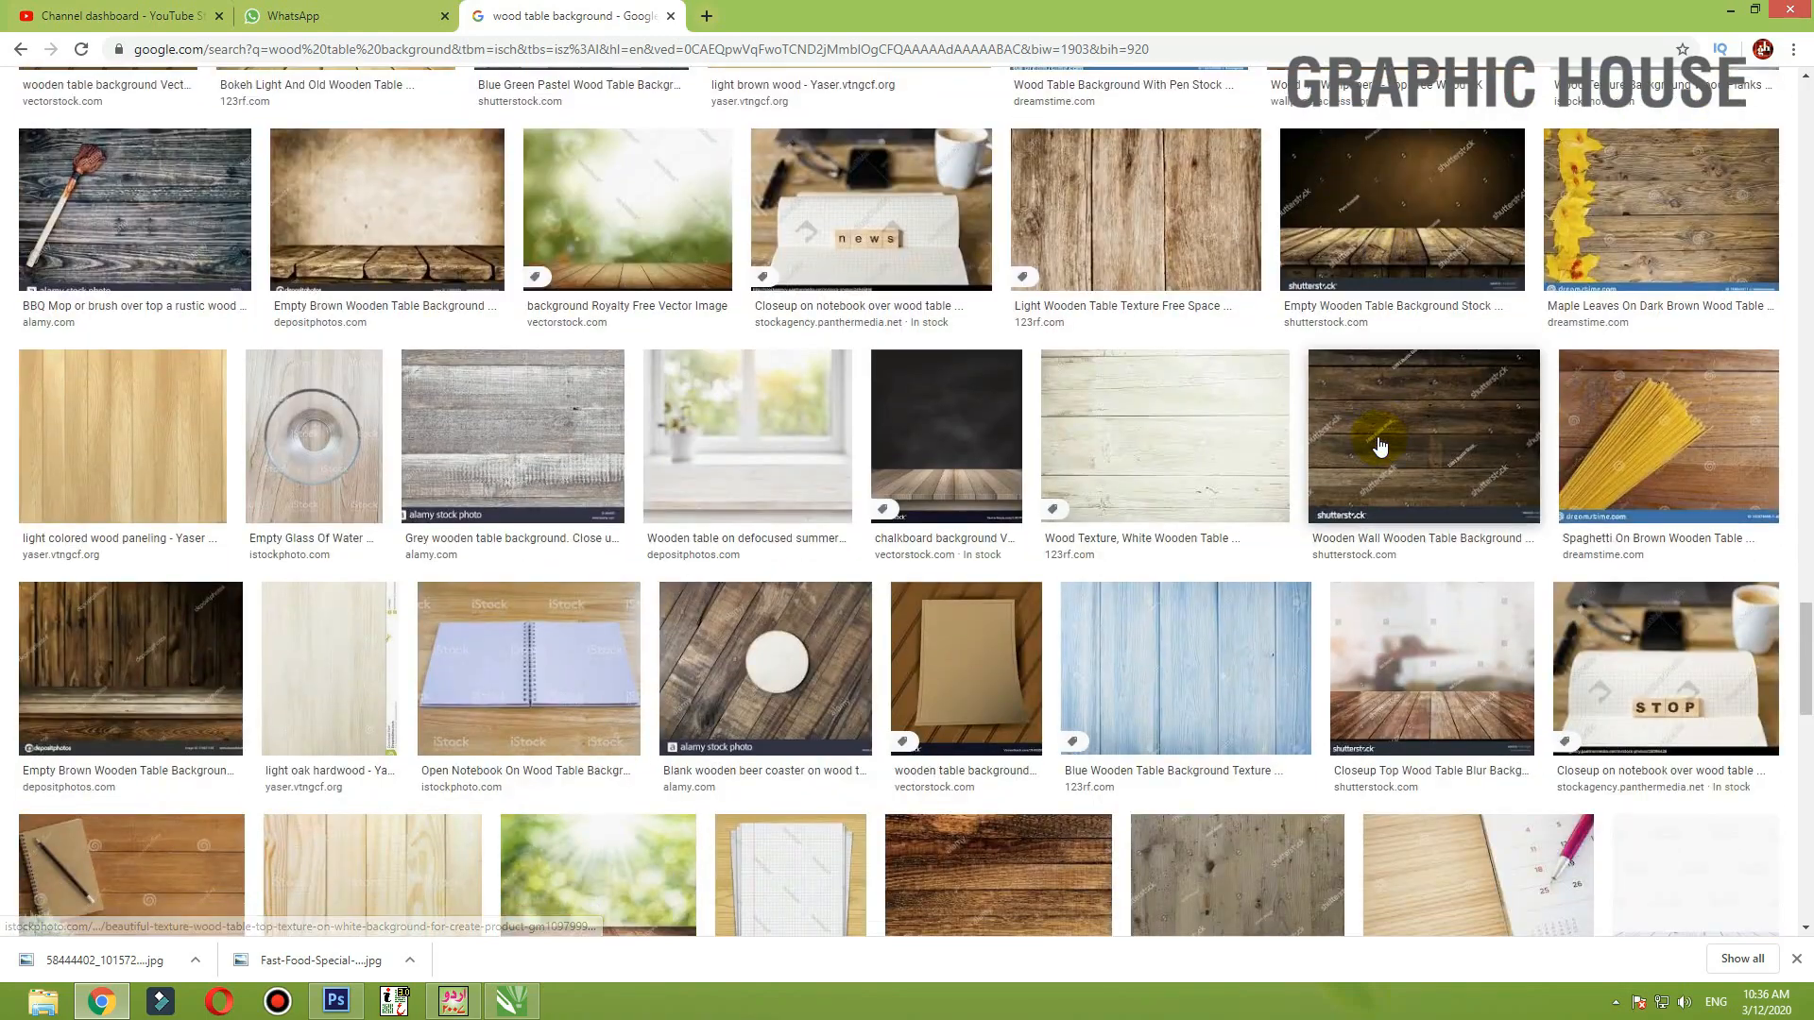
pyautogui.scroll(-5, 1342, 442)
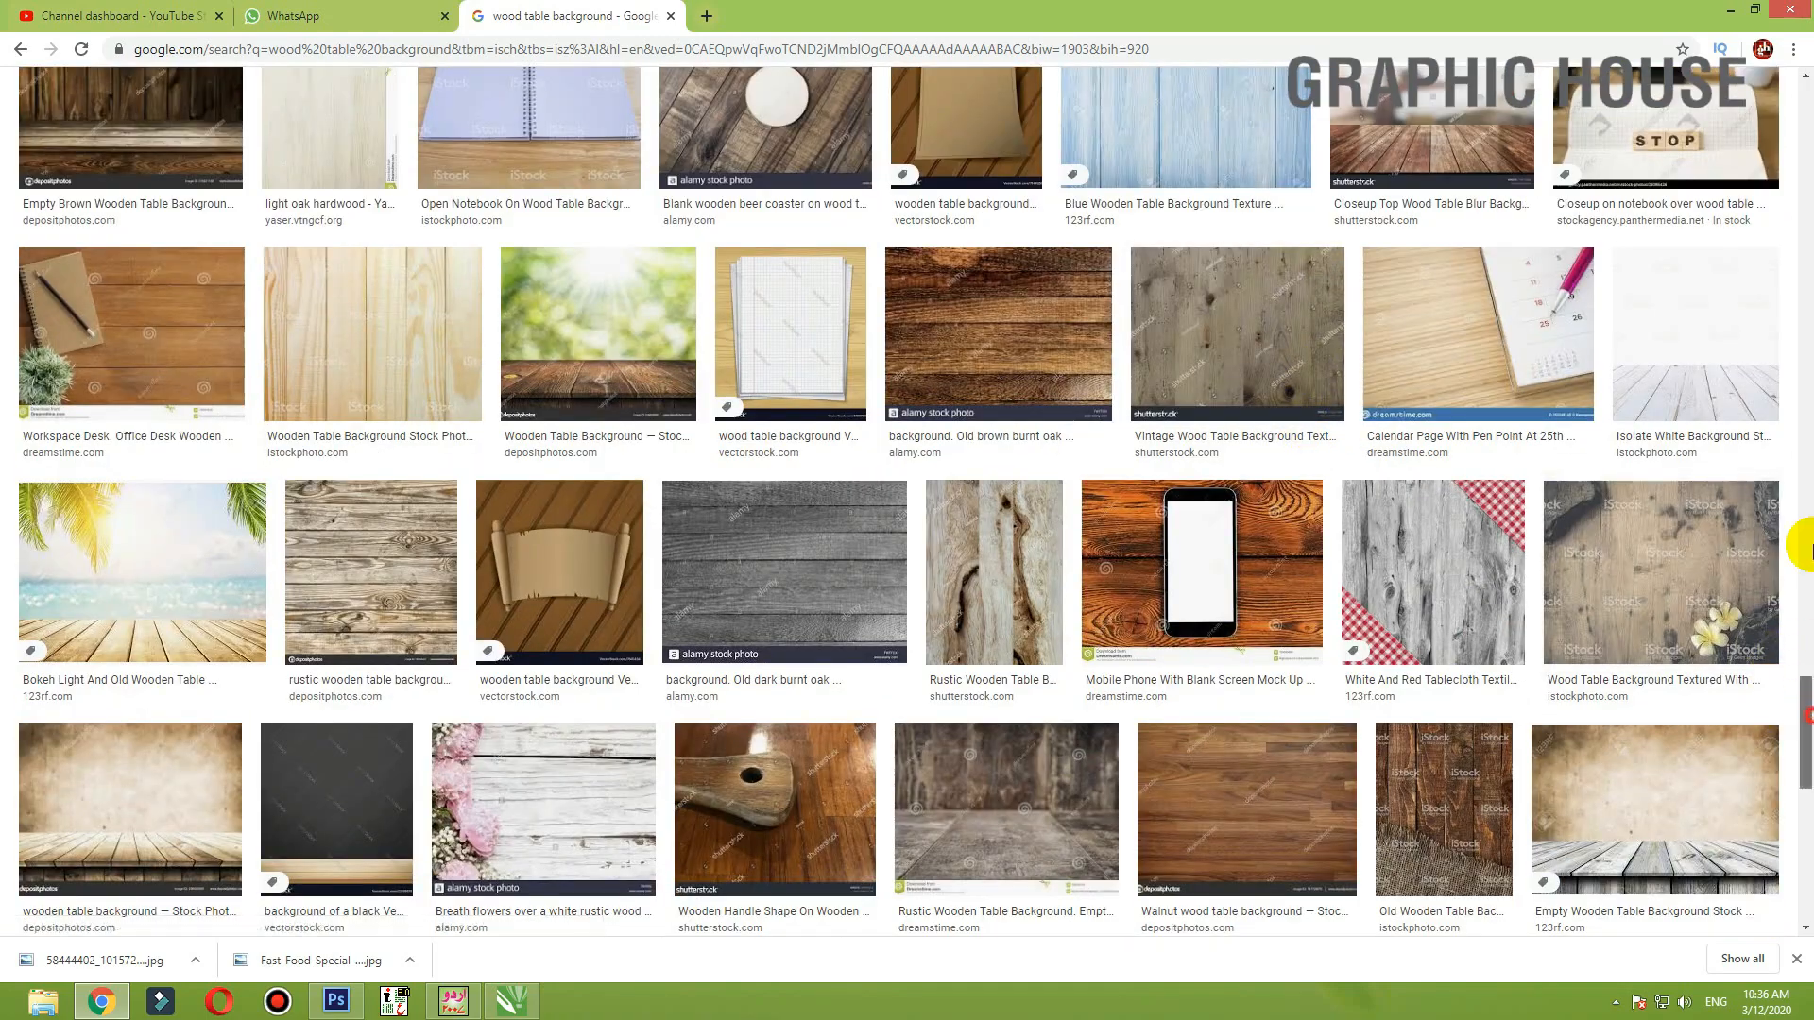
pyautogui.moveTo(1804, 685); pyautogui.dragTo(1805, 70)
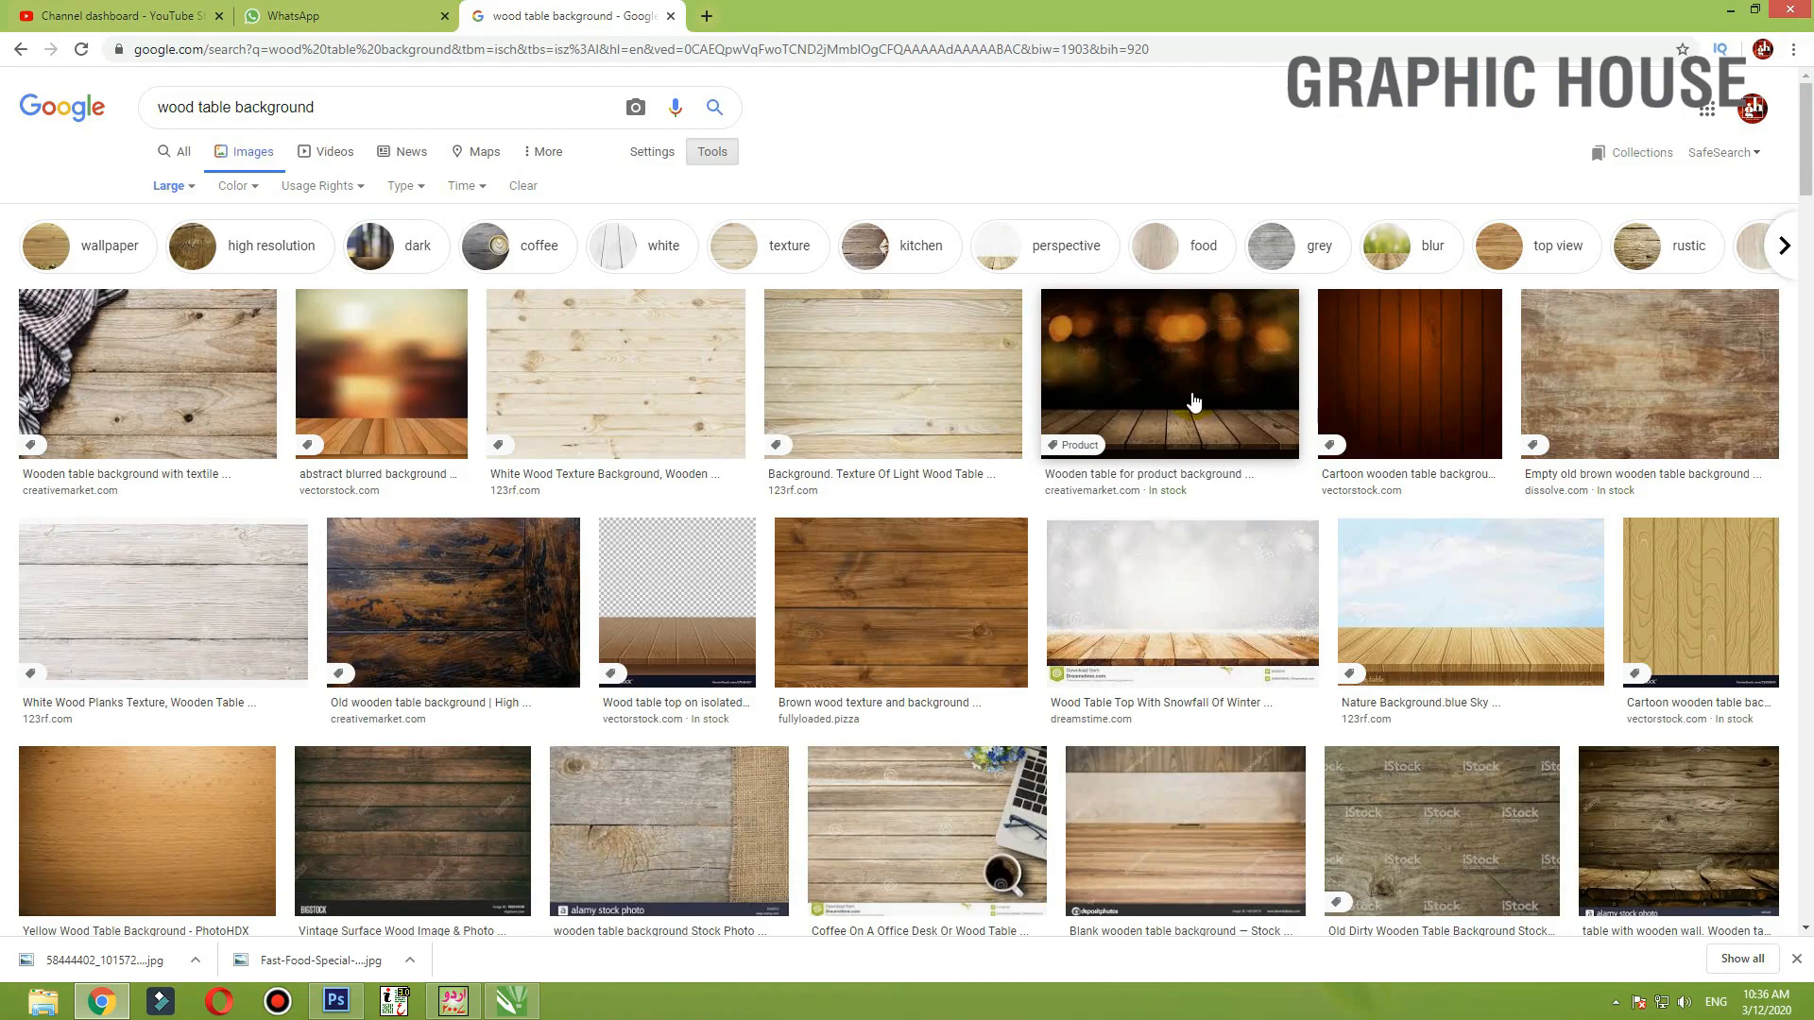
# - Preview the abstract blurred wooden table image and its related bokeh and butterfly wooden floor images
pyautogui.click(421, 378)
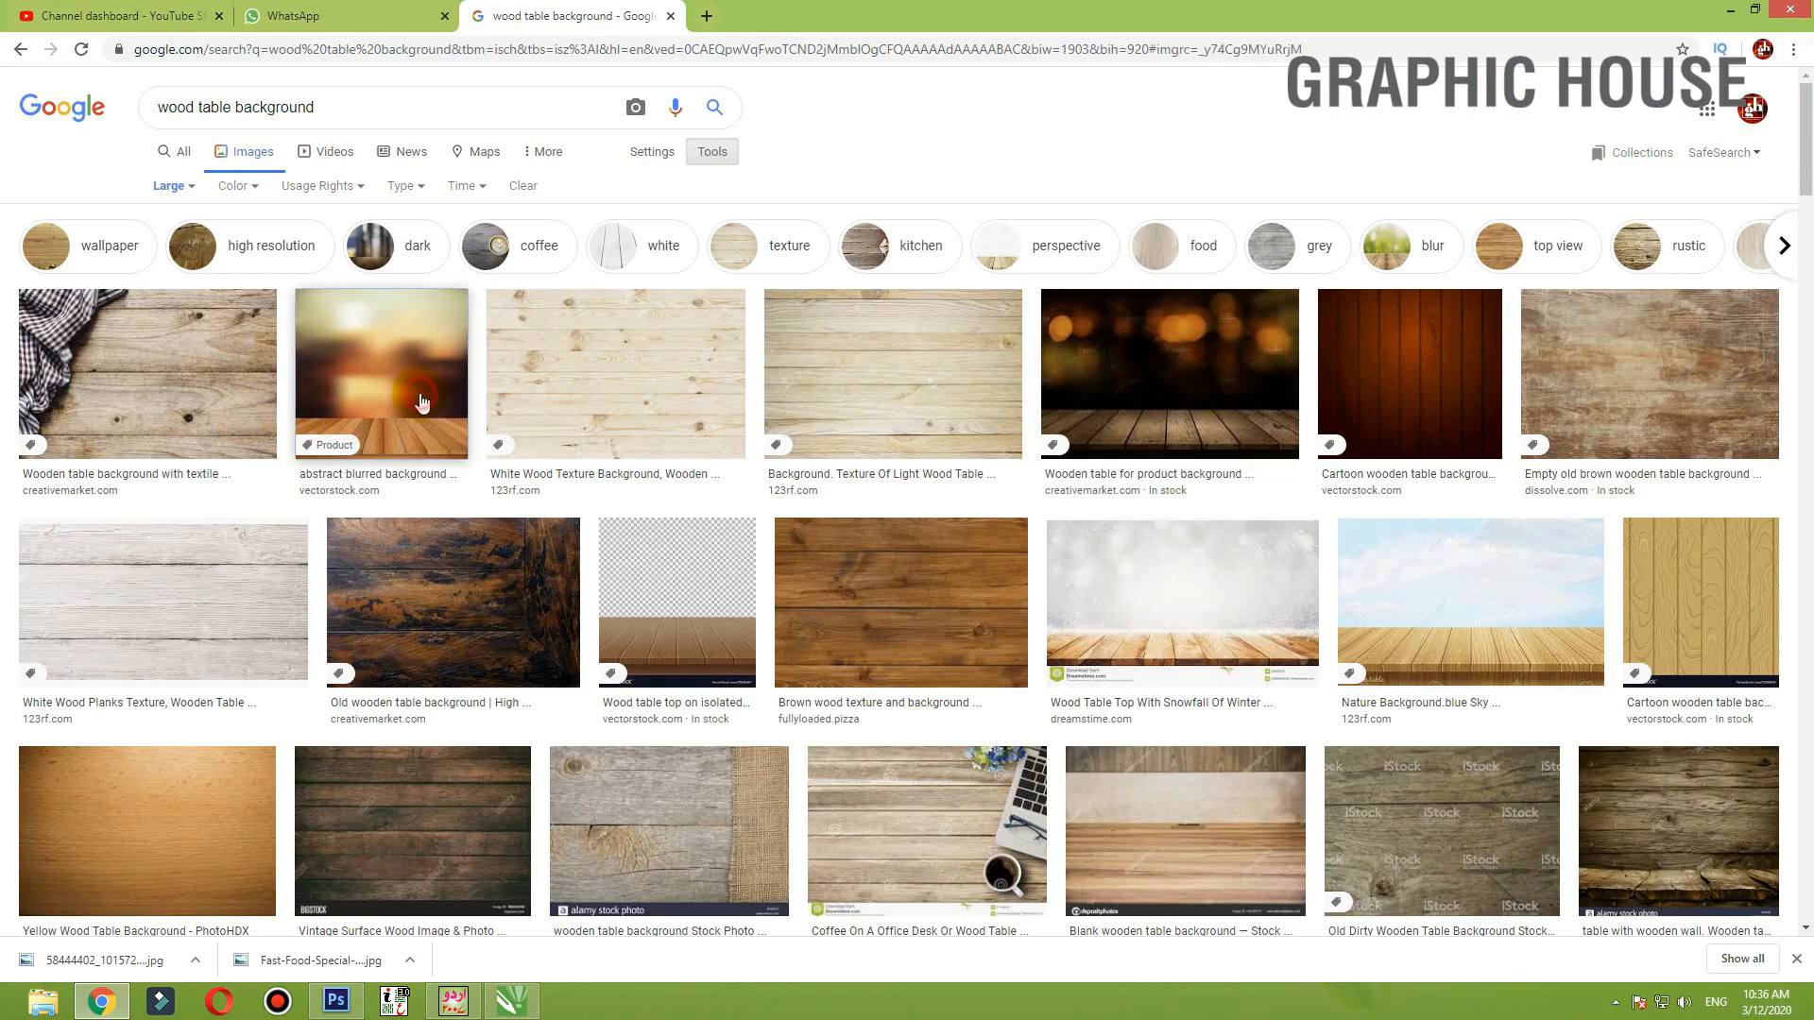
pyautogui.click(1395, 323)
pyautogui.scroll(-7, 1395, 323)
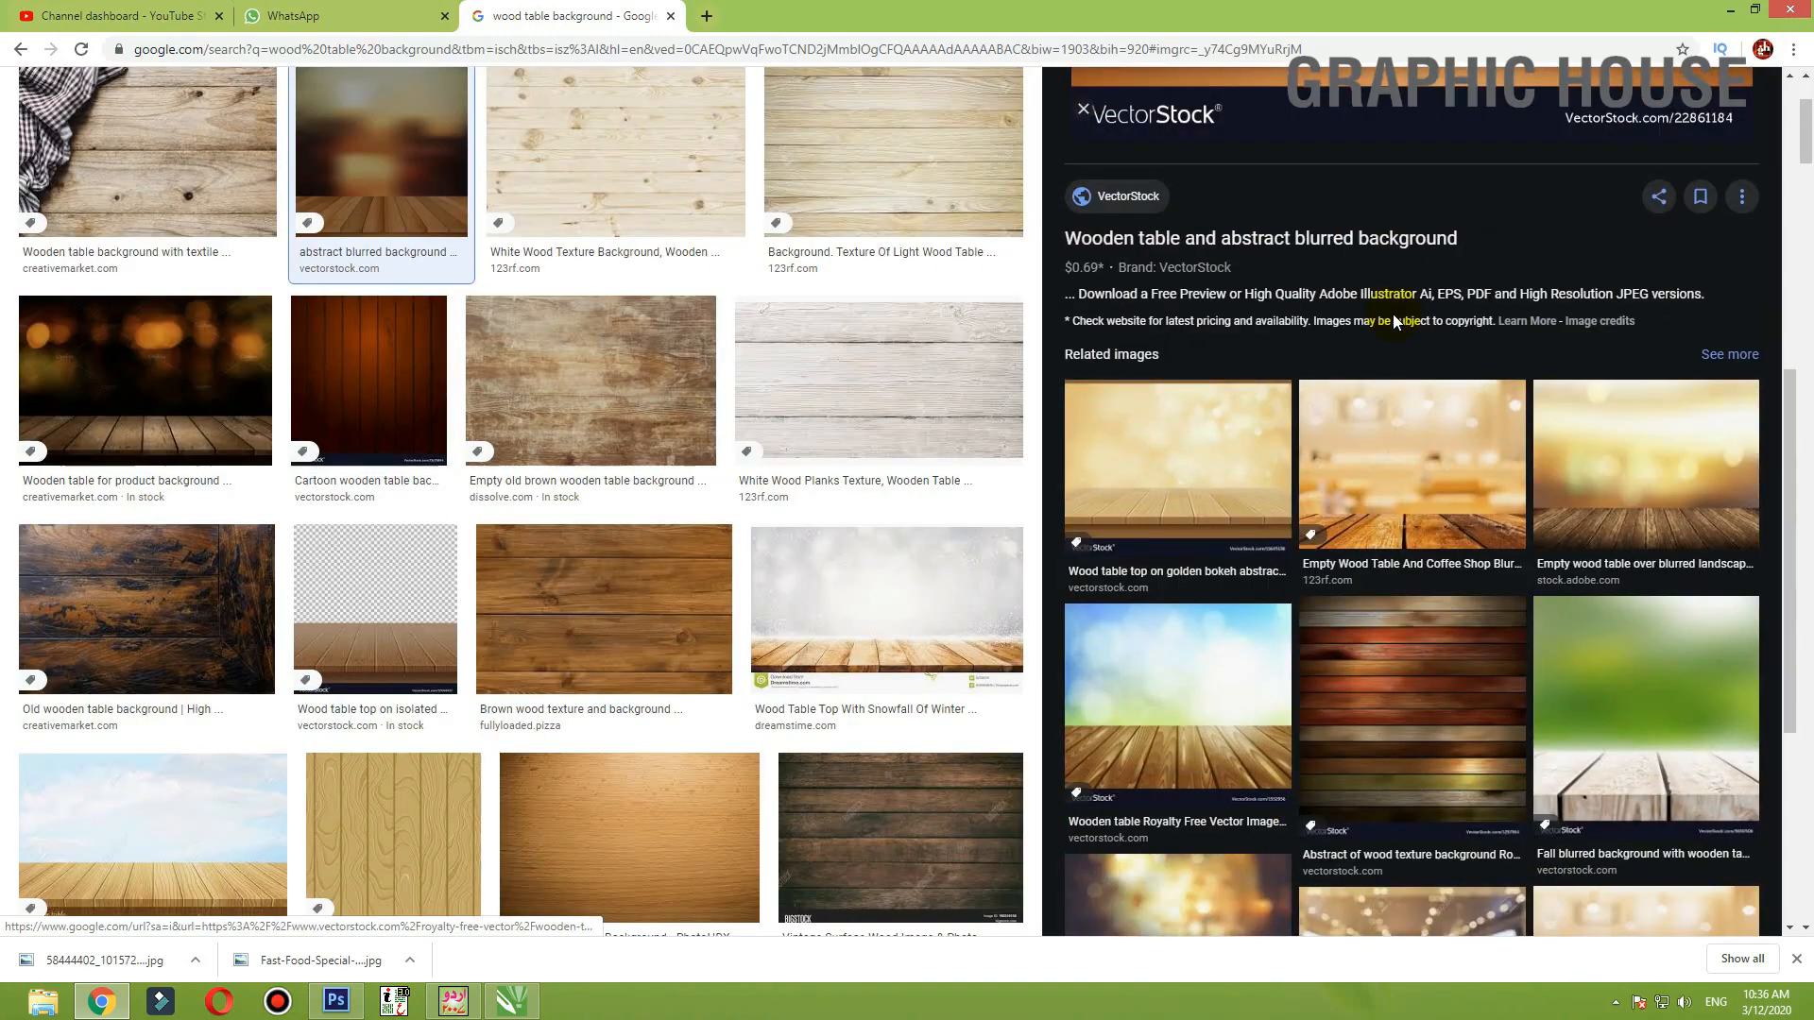
pyautogui.click(1666, 490)
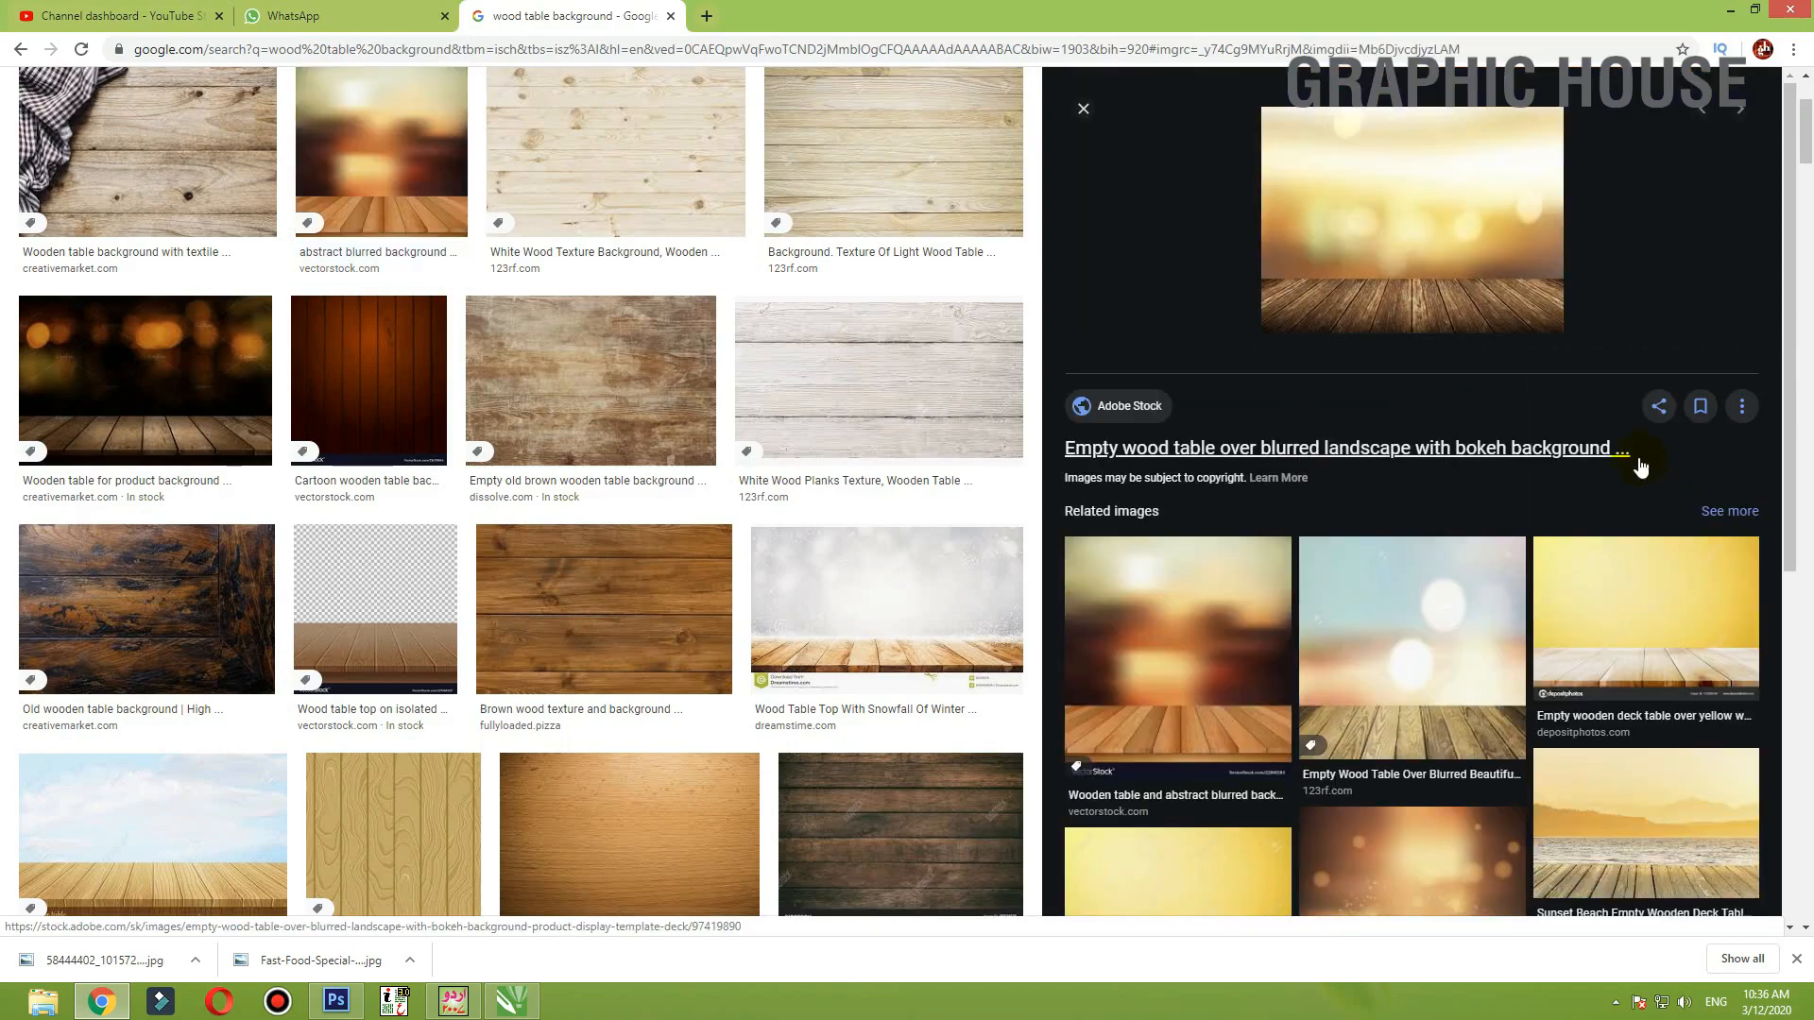
pyautogui.scroll(-5, 1411, 620)
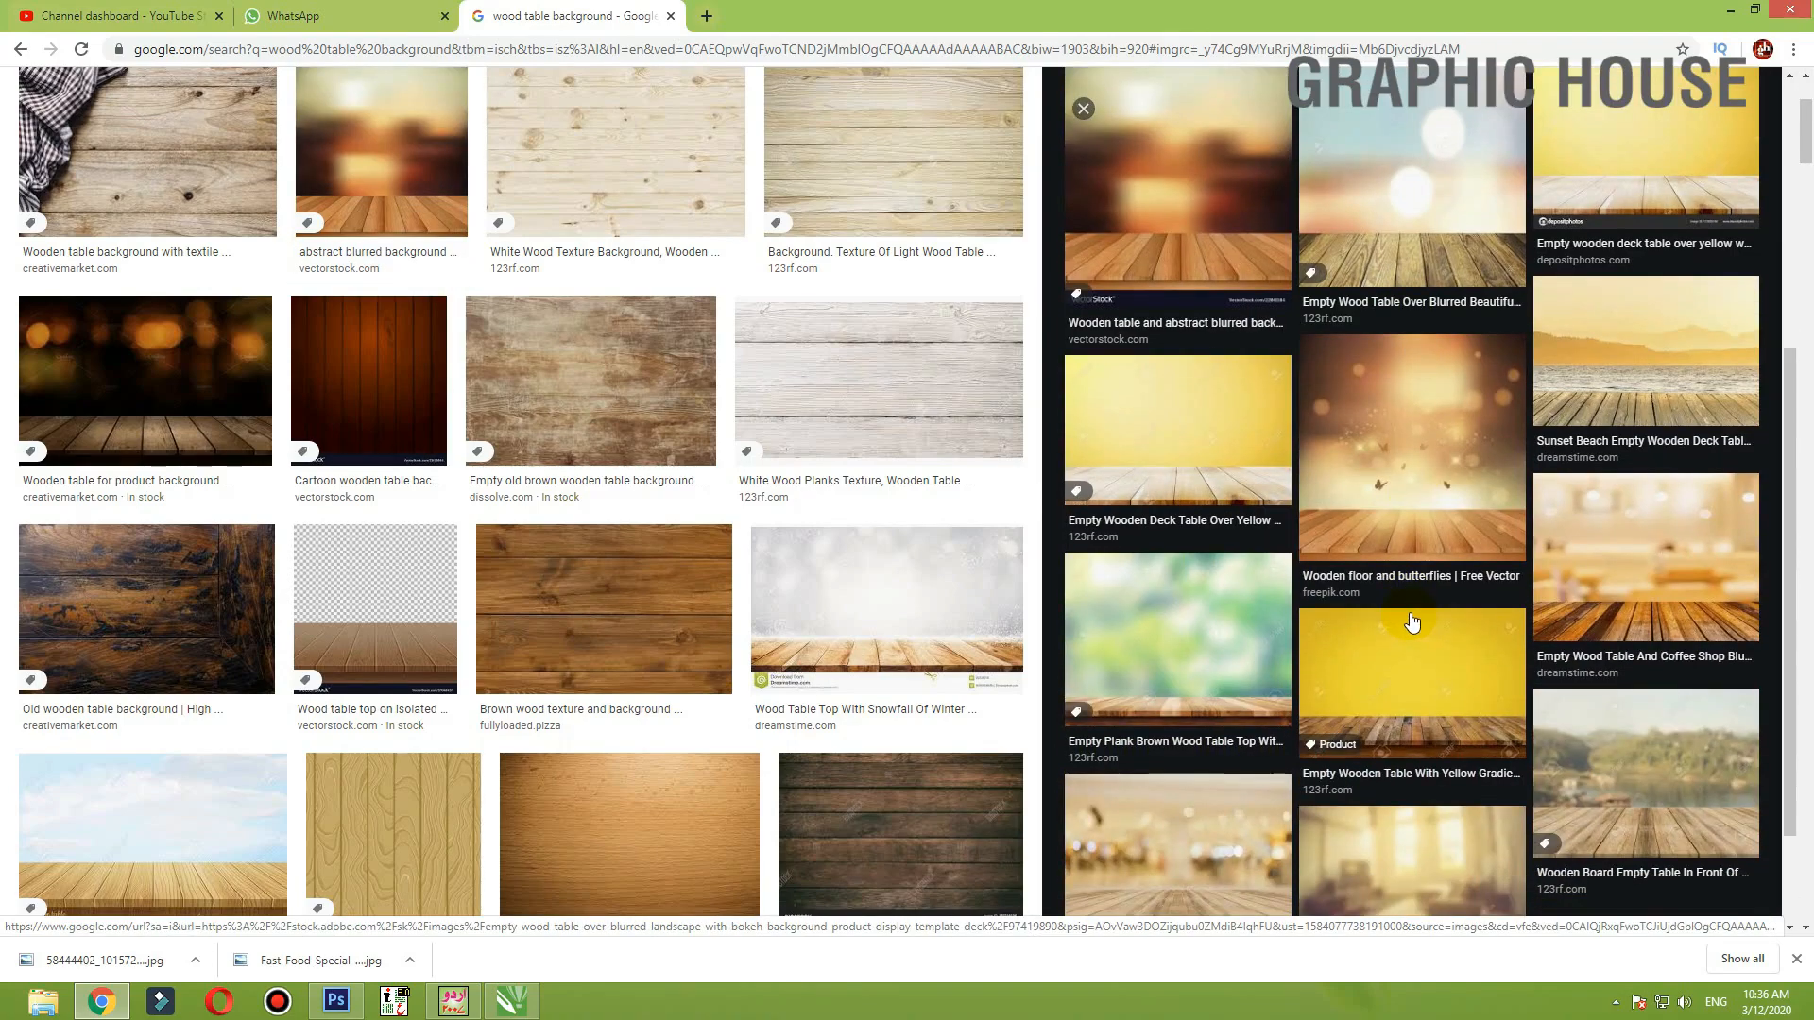
pyautogui.click(1441, 535)
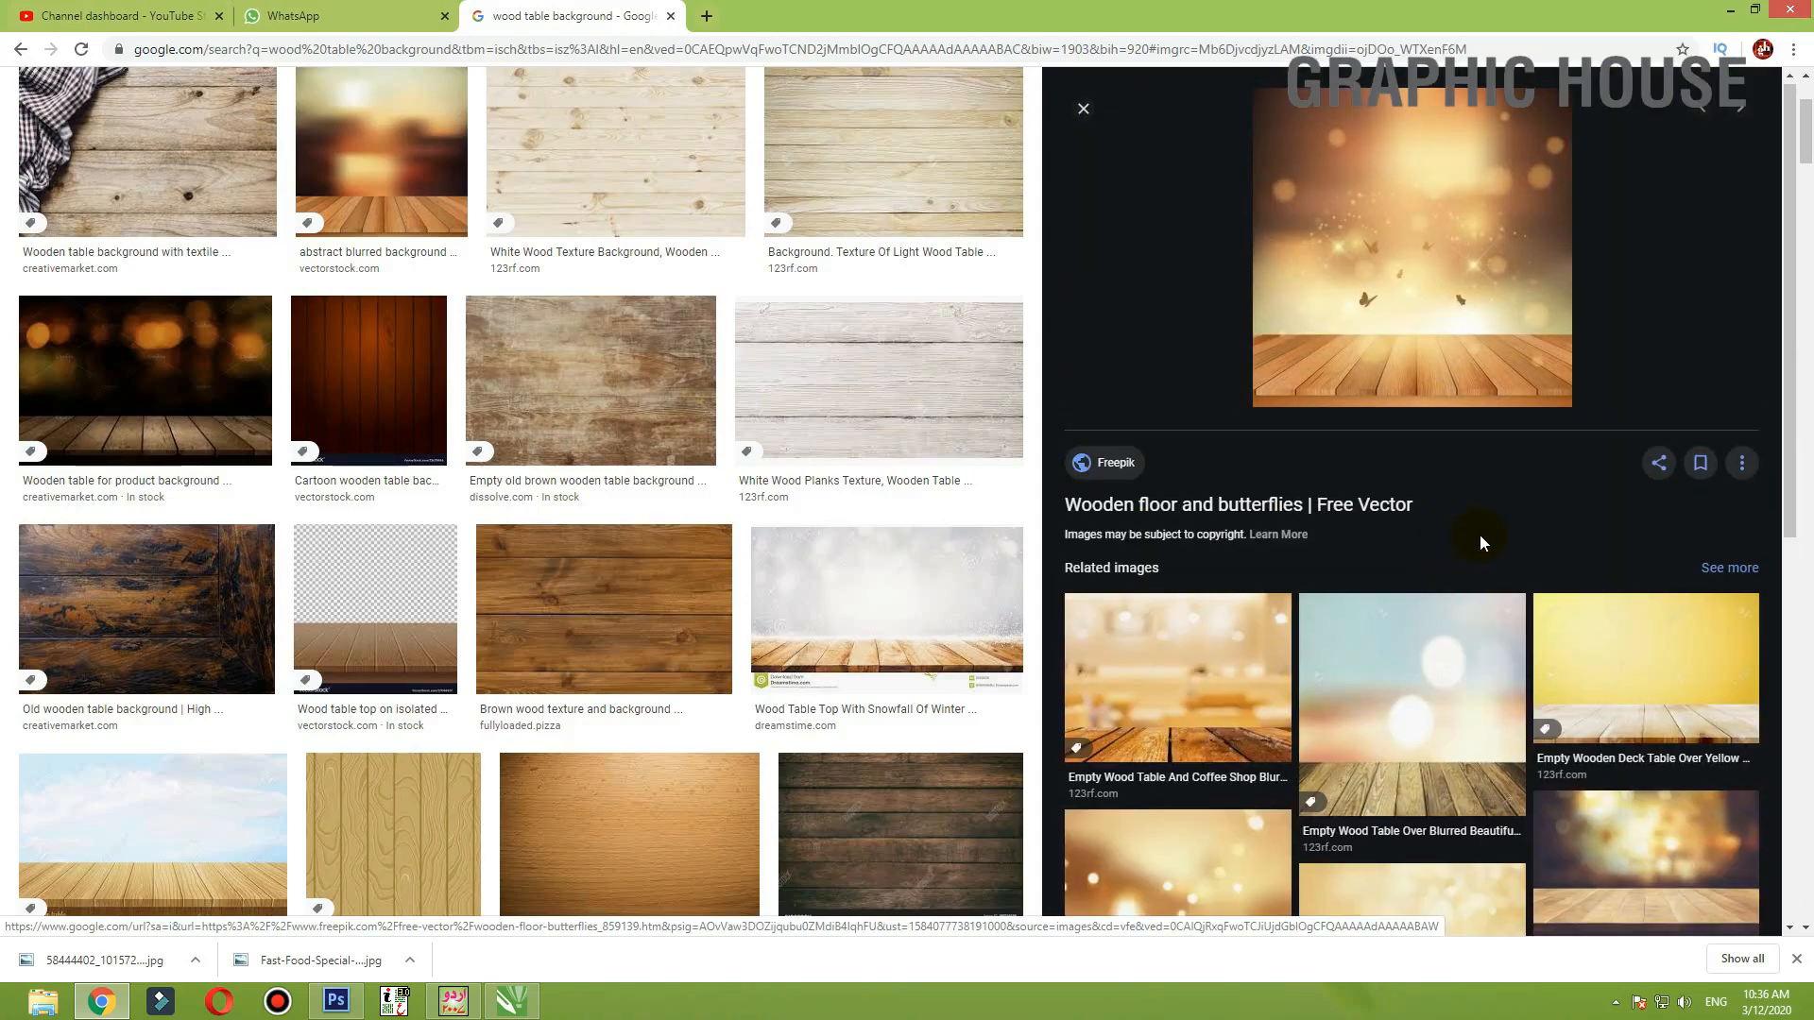
pyautogui.scroll(-5, 1480, 534)
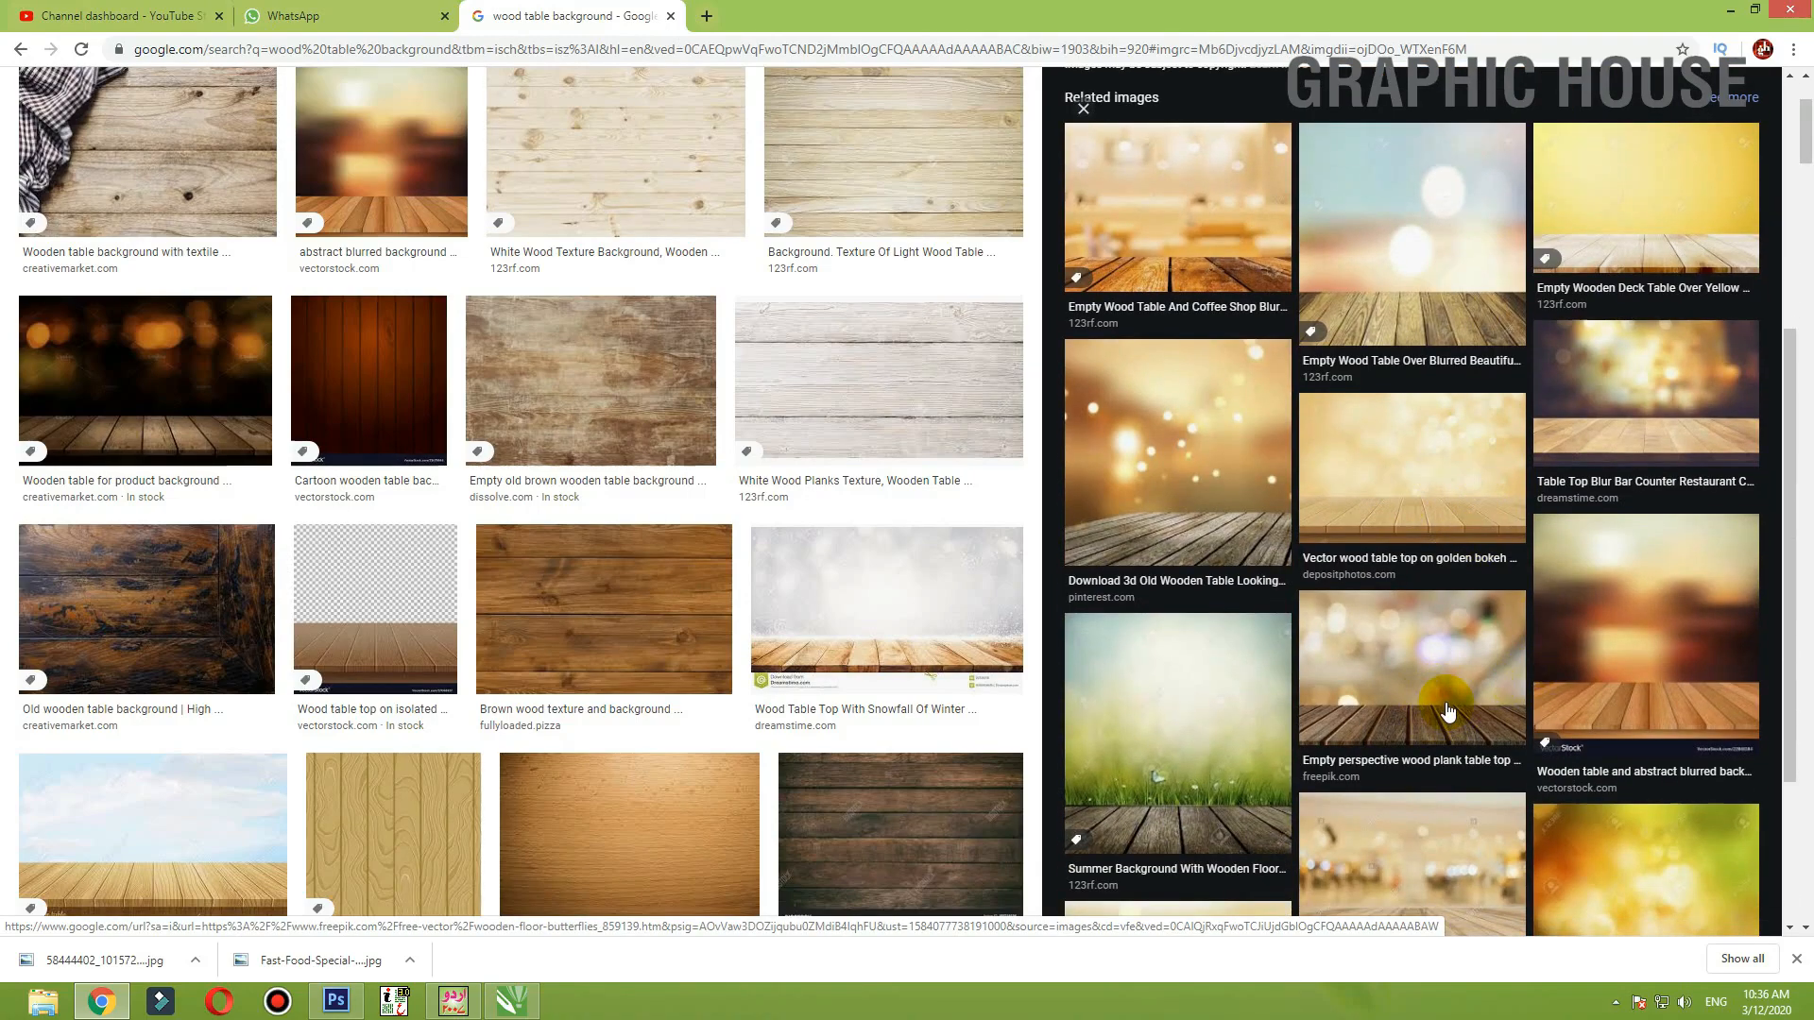
pyautogui.scroll(5, 1448, 711)
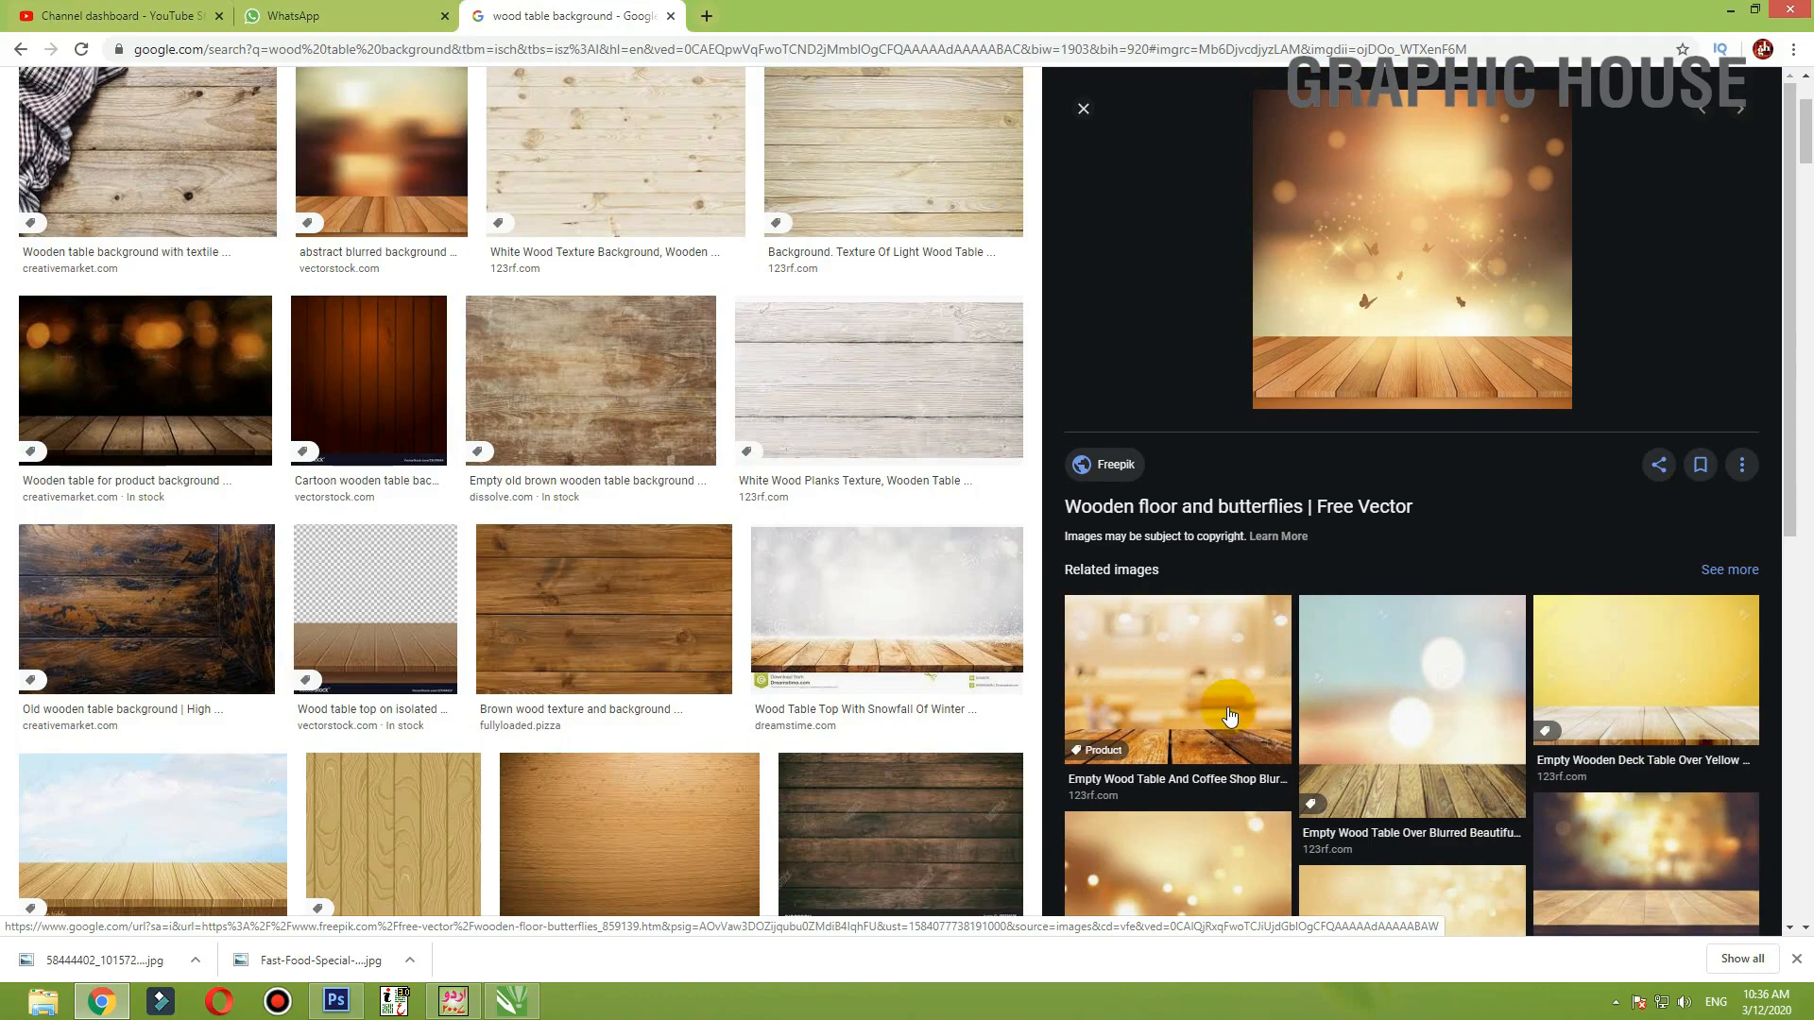
# - Open the Dreamstime version of the coffee shop blur wood table image, copy it and paste it into the CorelDRAW page
pyautogui.click(1228, 716)
pyautogui.scroll(-5, 1230, 710)
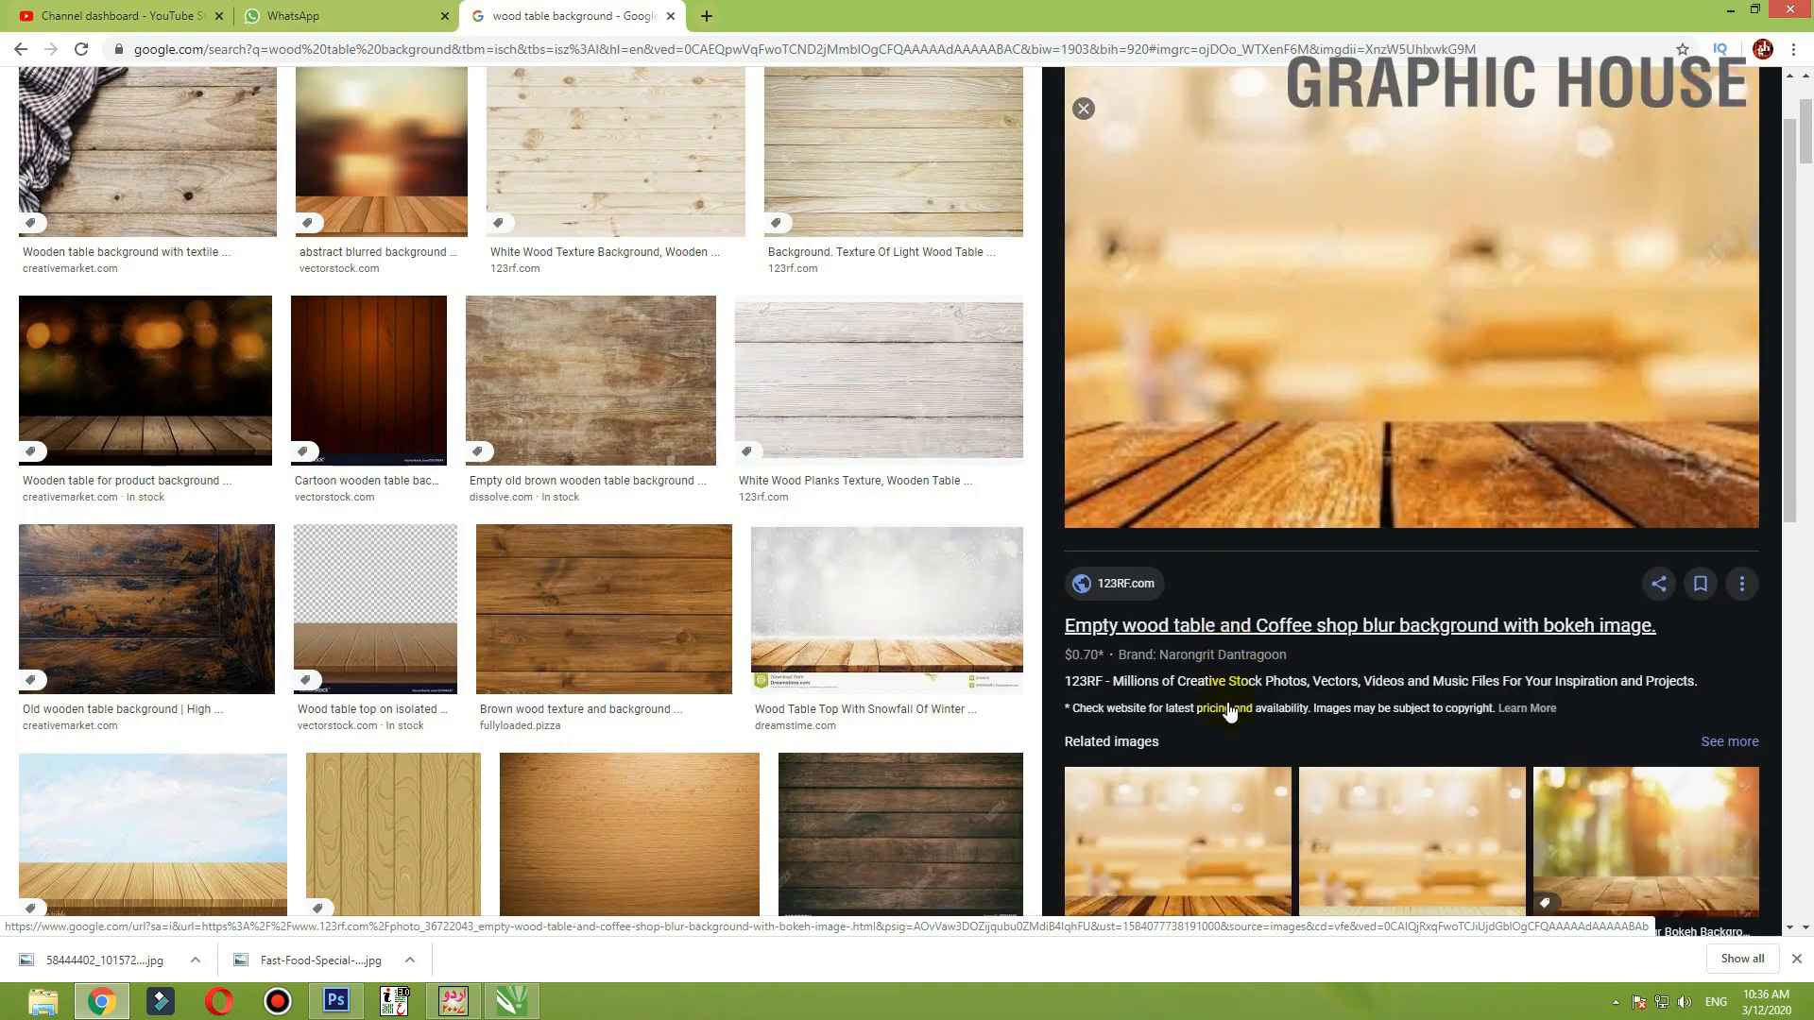
pyautogui.click(1261, 395)
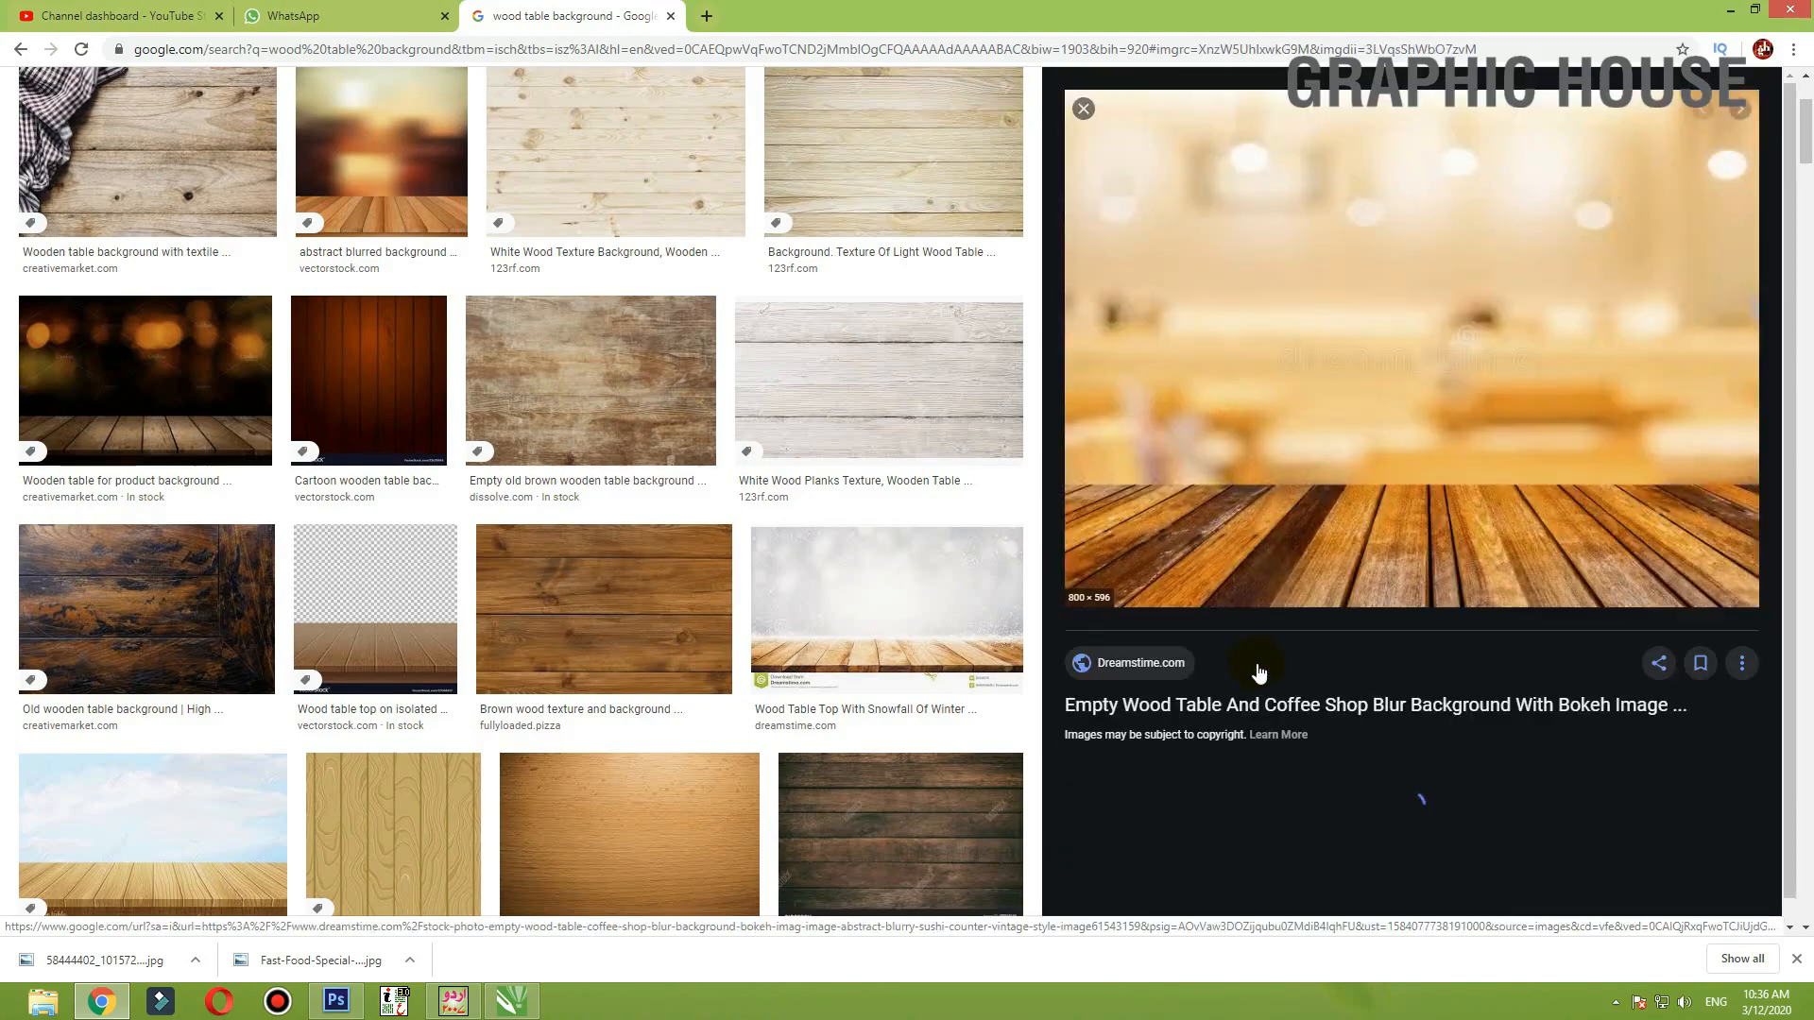
pyautogui.rightClick(1318, 501)
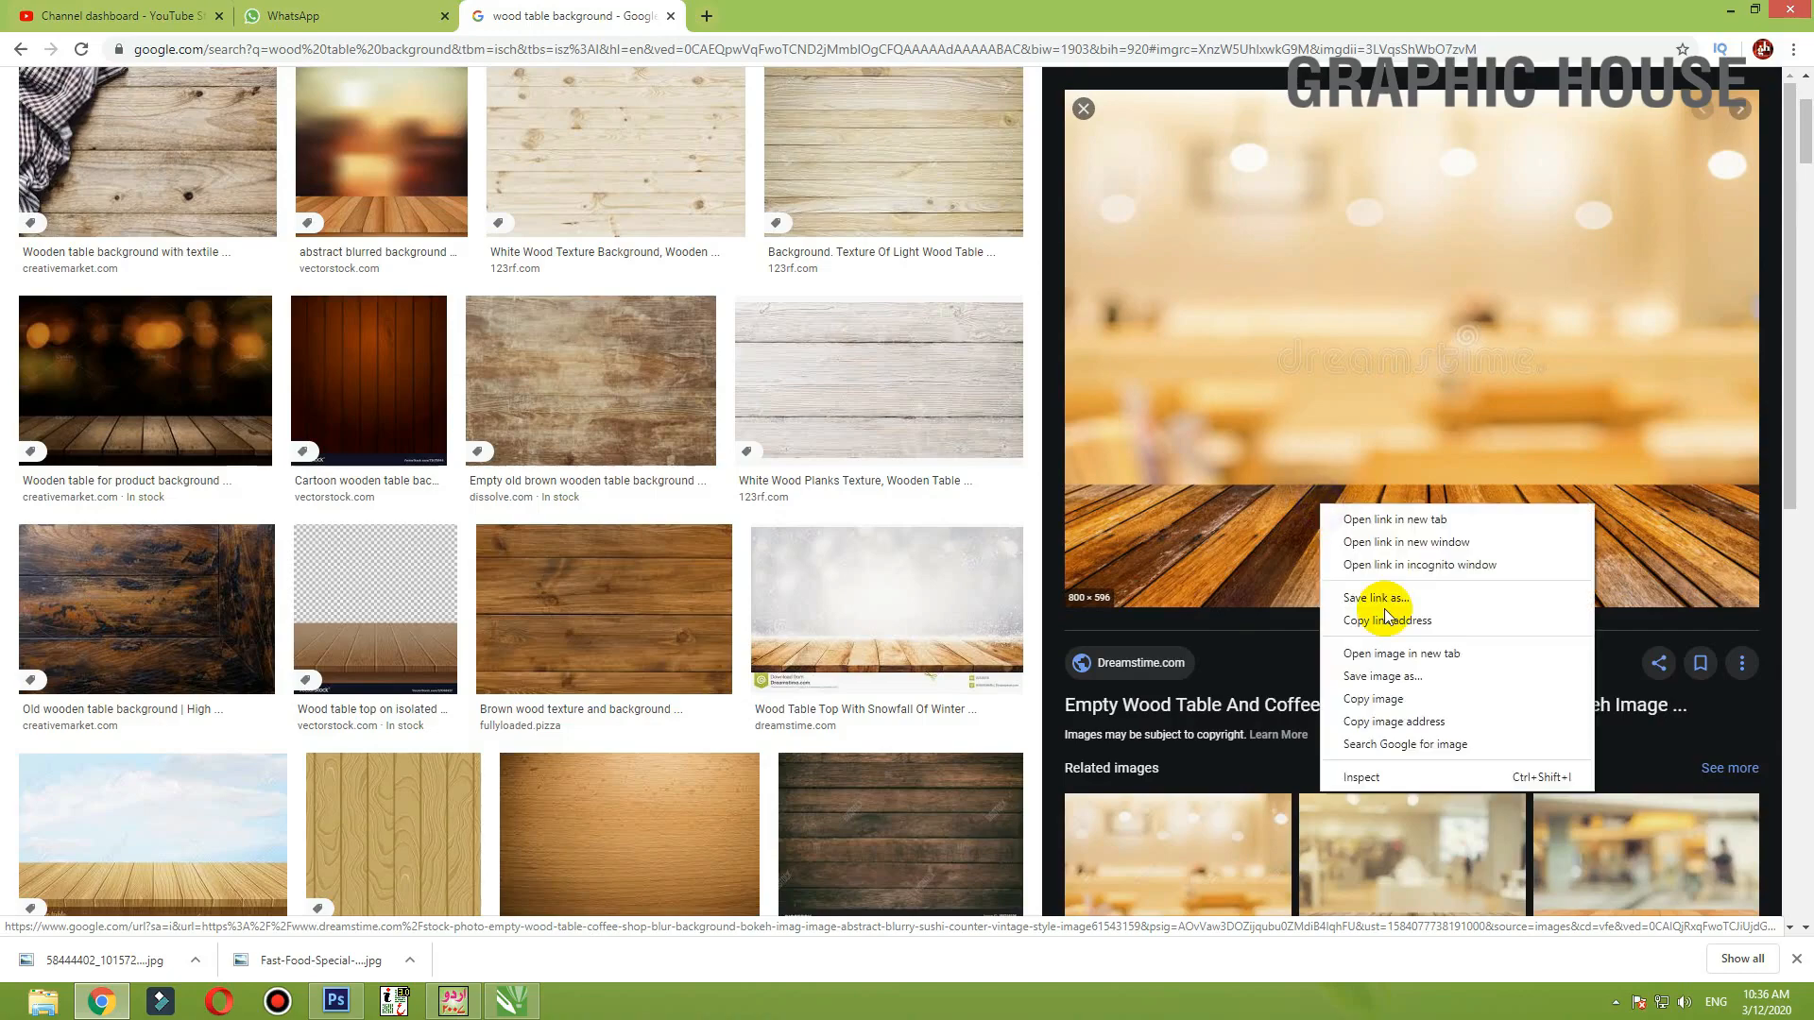
pyautogui.click(1393, 696)
pyautogui.hotkey('alt', 'Tab')
pyautogui.hotkey('ctrl', 'v')
pyautogui.hotkey('shift', 'F2')
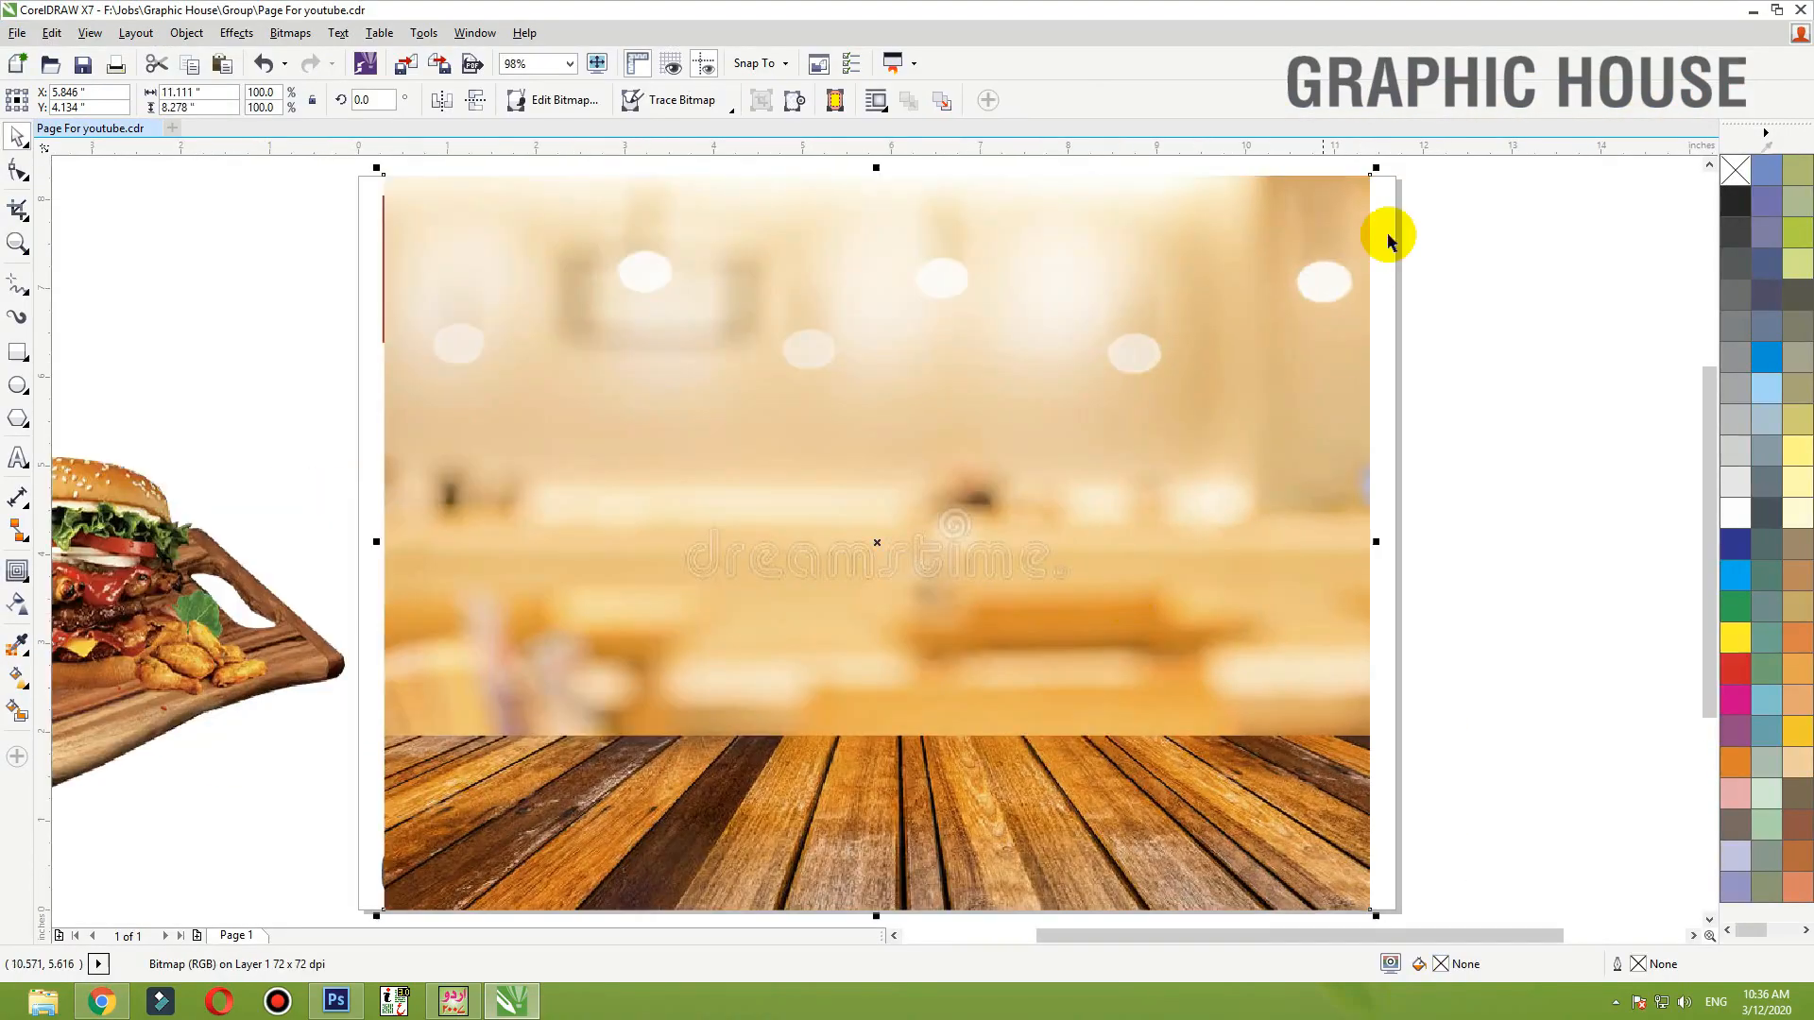
# - Scale the pasted image to about 3.6 by 2.7 inches, PowerClip it inside the yellow rectangle and open the clip contents for editing
pyautogui.moveTo(1381, 170); pyautogui.dragTo(1044, 418)
pyautogui.moveTo(919, 477); pyautogui.dragTo(991, 545)
pyautogui.rightClick(1007, 527)
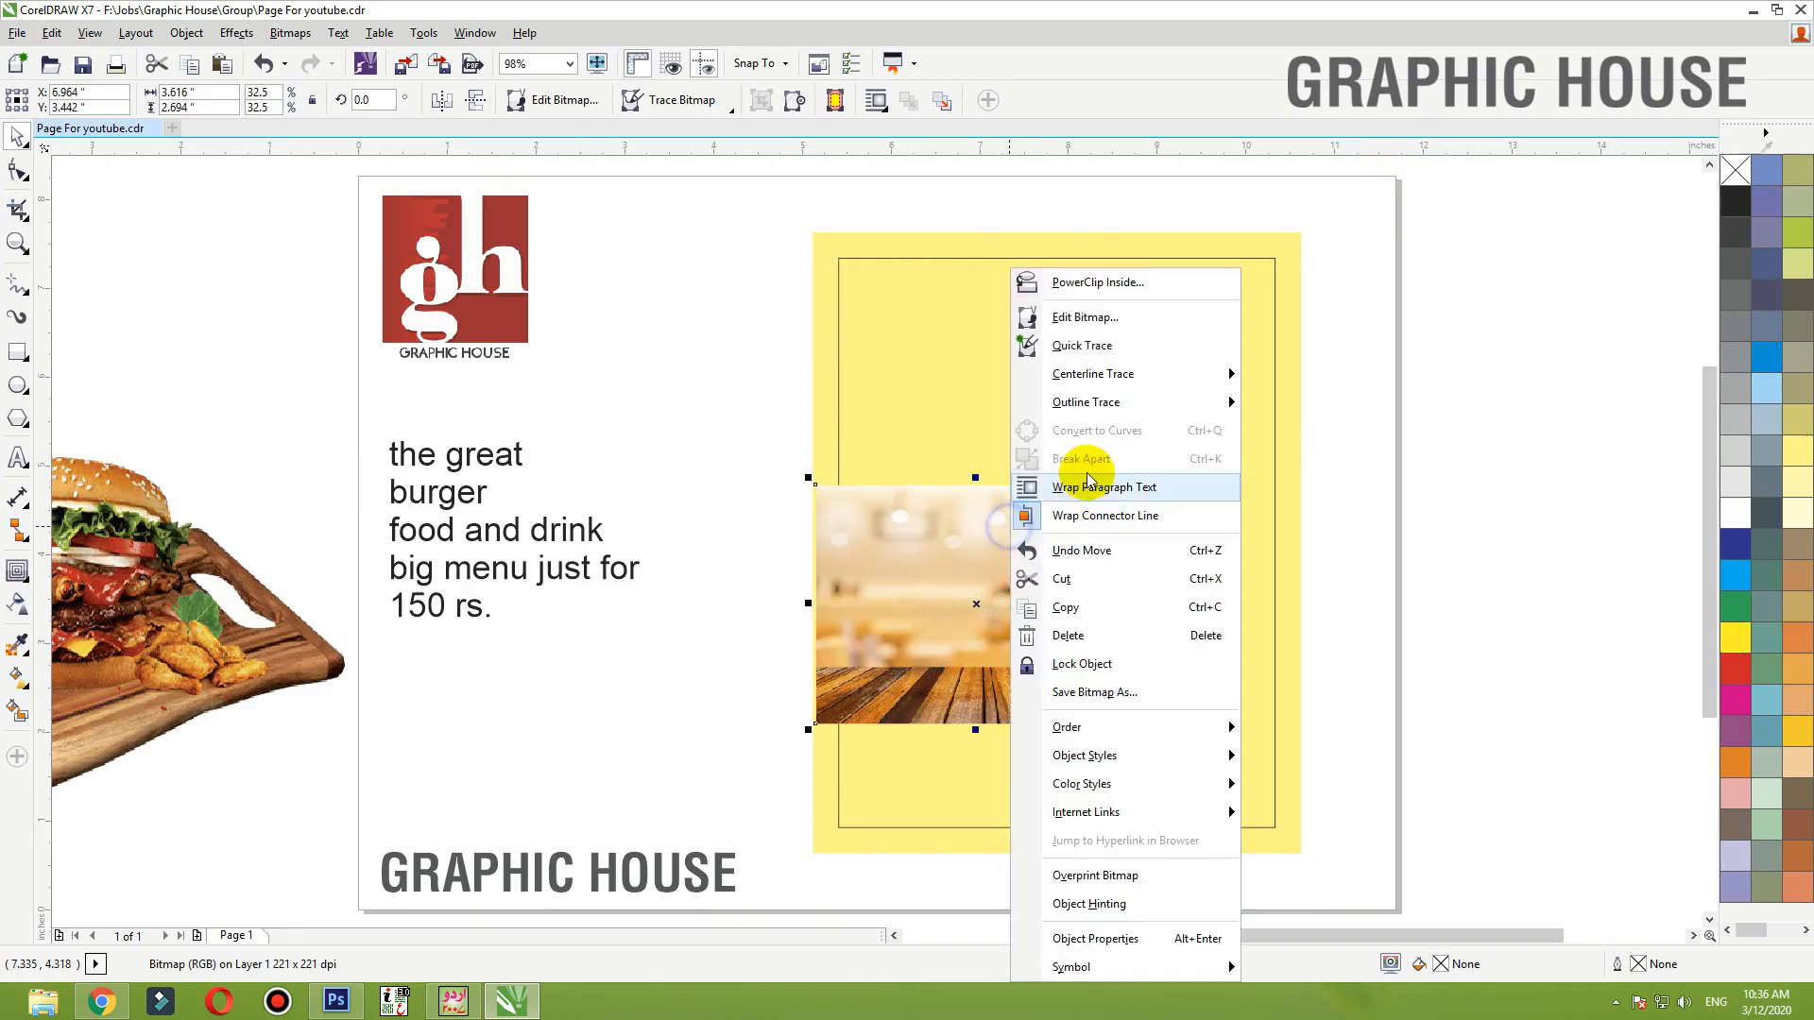
pyautogui.click(1085, 282)
pyautogui.click(1098, 248)
pyautogui.keyDown('ctrl'); pyautogui.click(1102, 244); pyautogui.keyUp('ctrl')
# - Stretch the clipped image to about 5.5 by 5.7 inches and fill the space above it with a vertically mirrored copy
pyautogui.moveTo(1035, 610); pyautogui.dragTo(1029, 649)
pyautogui.moveTo(1132, 522); pyautogui.dragTo(1310, 353)
pyautogui.moveTo(1054, 765); pyautogui.dragTo(1051, 855)
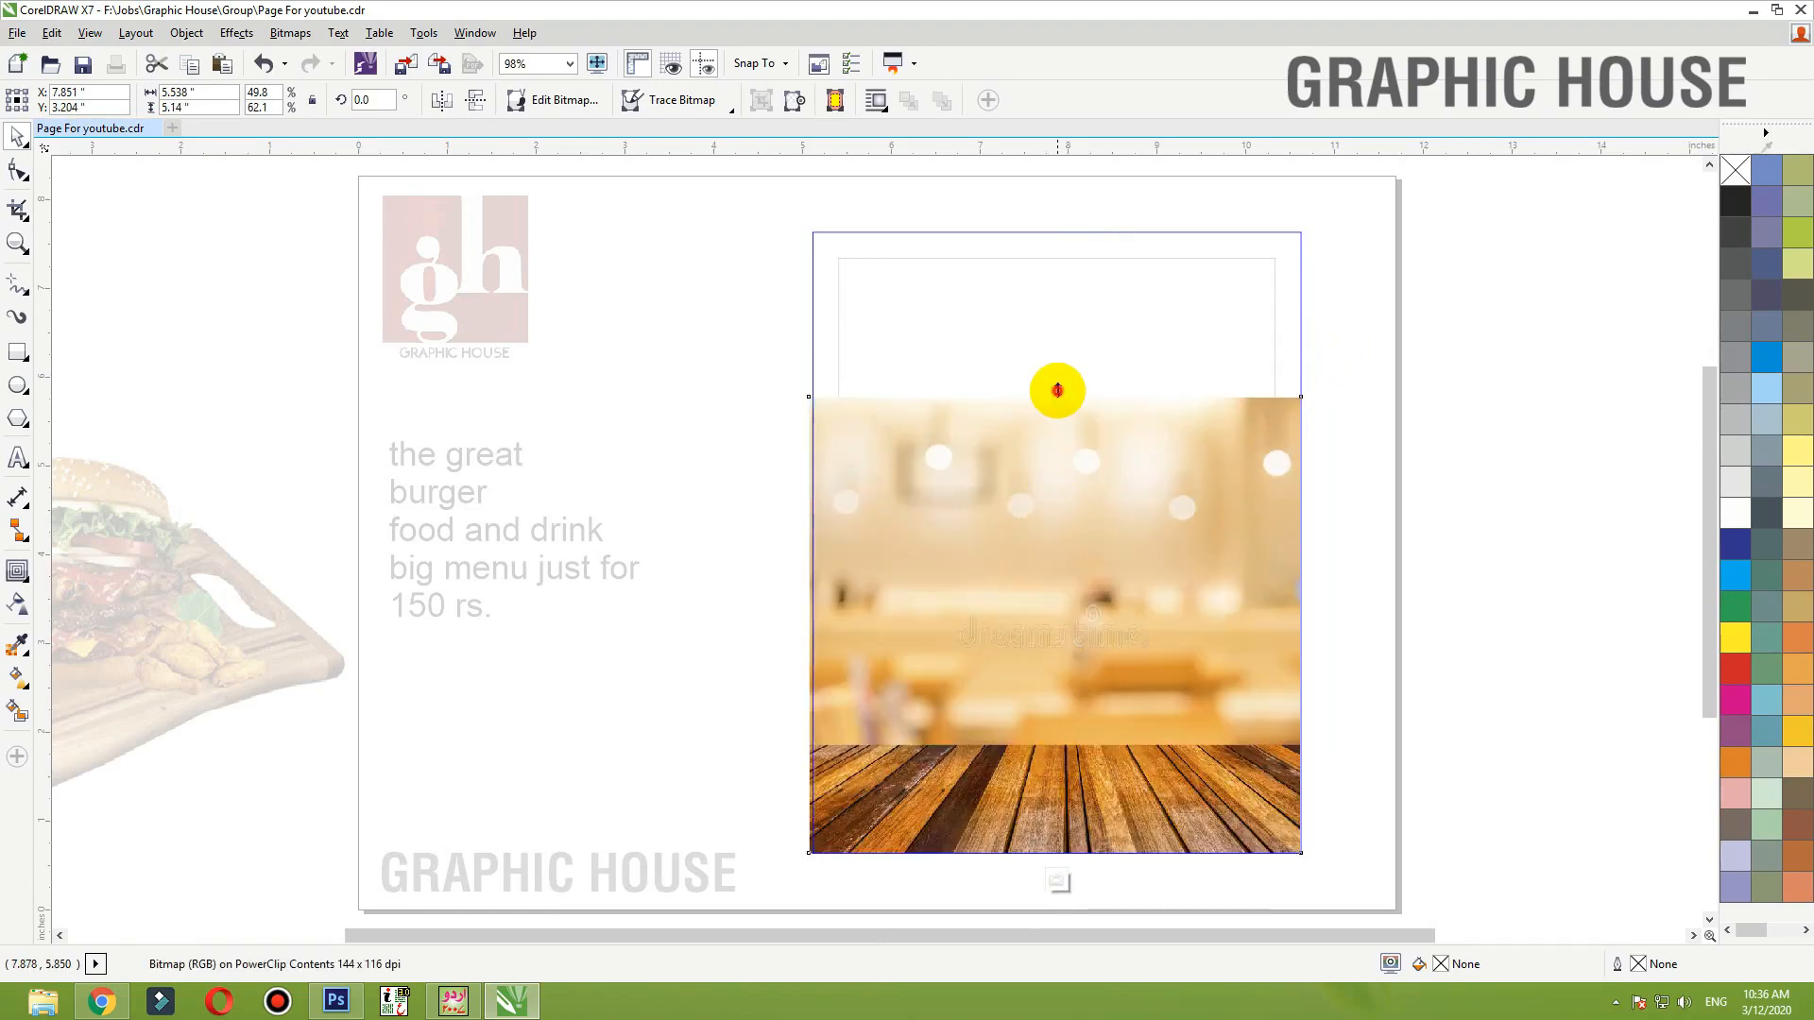
pyautogui.moveTo(1055, 390); pyautogui.dragTo(1068, 179)
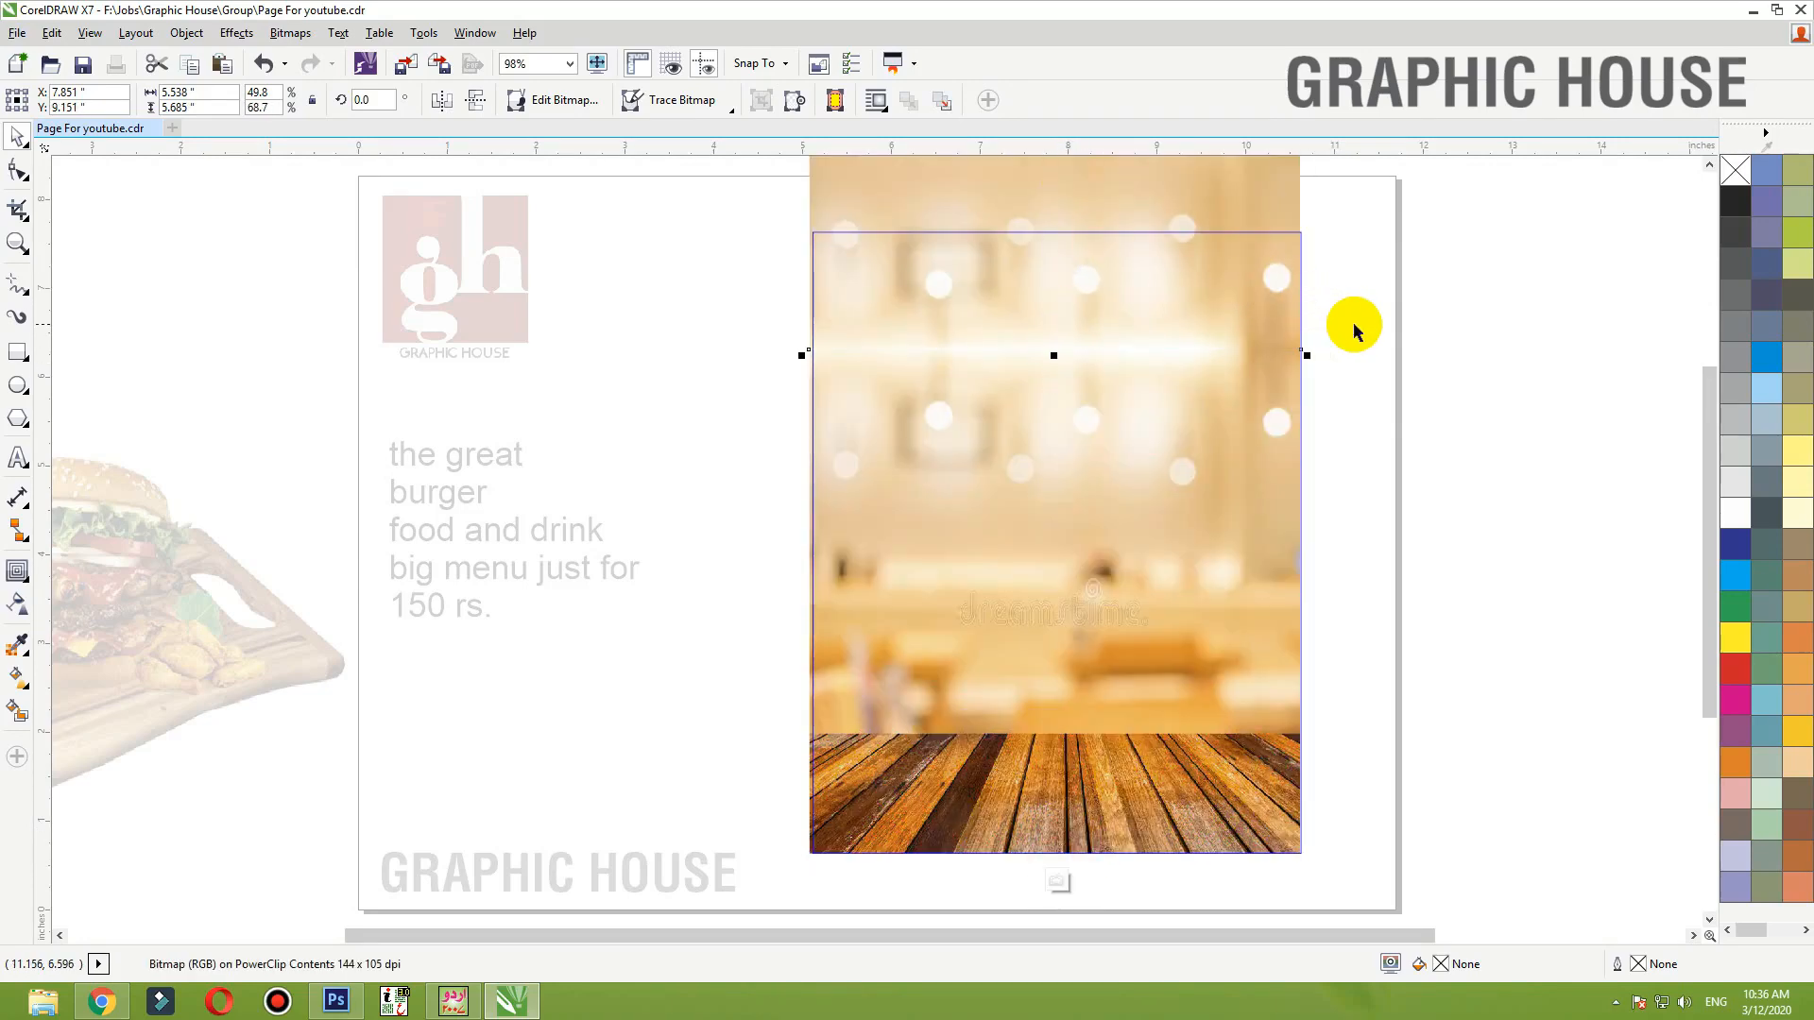
pyautogui.keyDown('ctrl'); pyautogui.click(1353, 323); pyautogui.keyUp('ctrl')
# - Move the burger image onto the flyer and bring it in front of the background
pyautogui.scroll(-1, 1360, 425)
pyautogui.click(1369, 430)
pyautogui.press('F4')
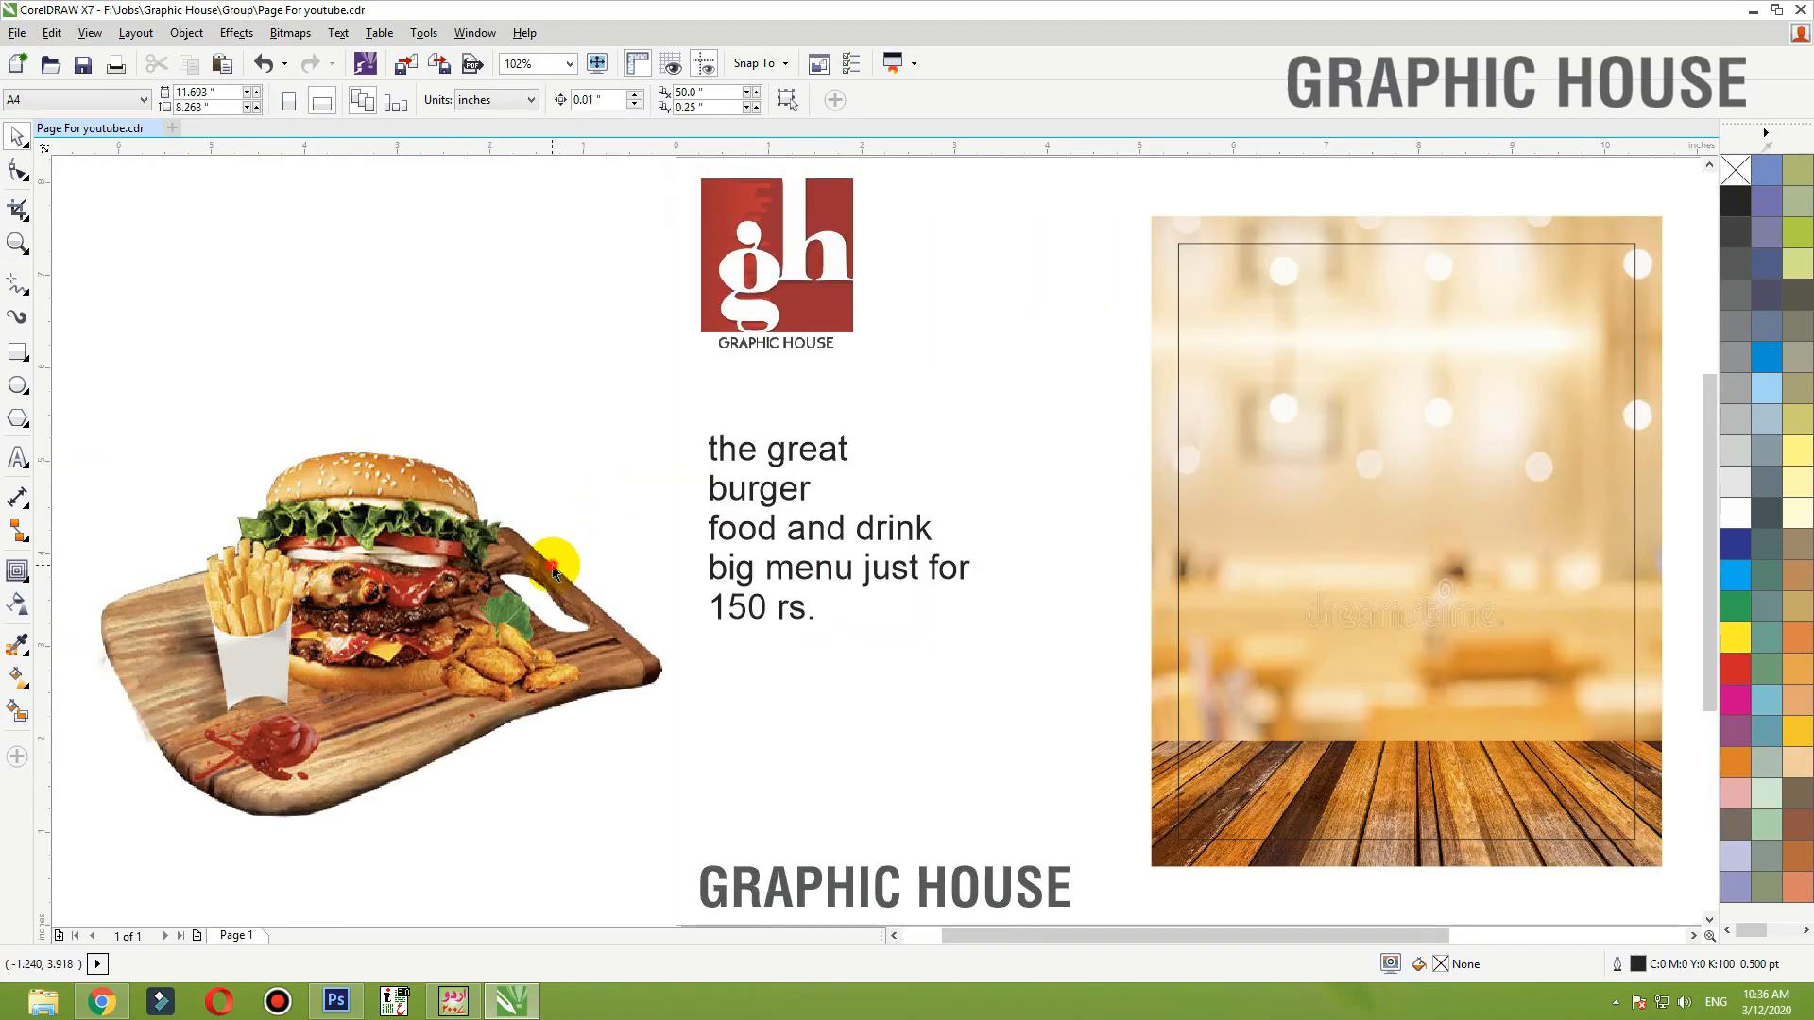
pyautogui.moveTo(552, 567); pyautogui.dragTo(1498, 610)
pyautogui.hotkey('shift', 'F2')
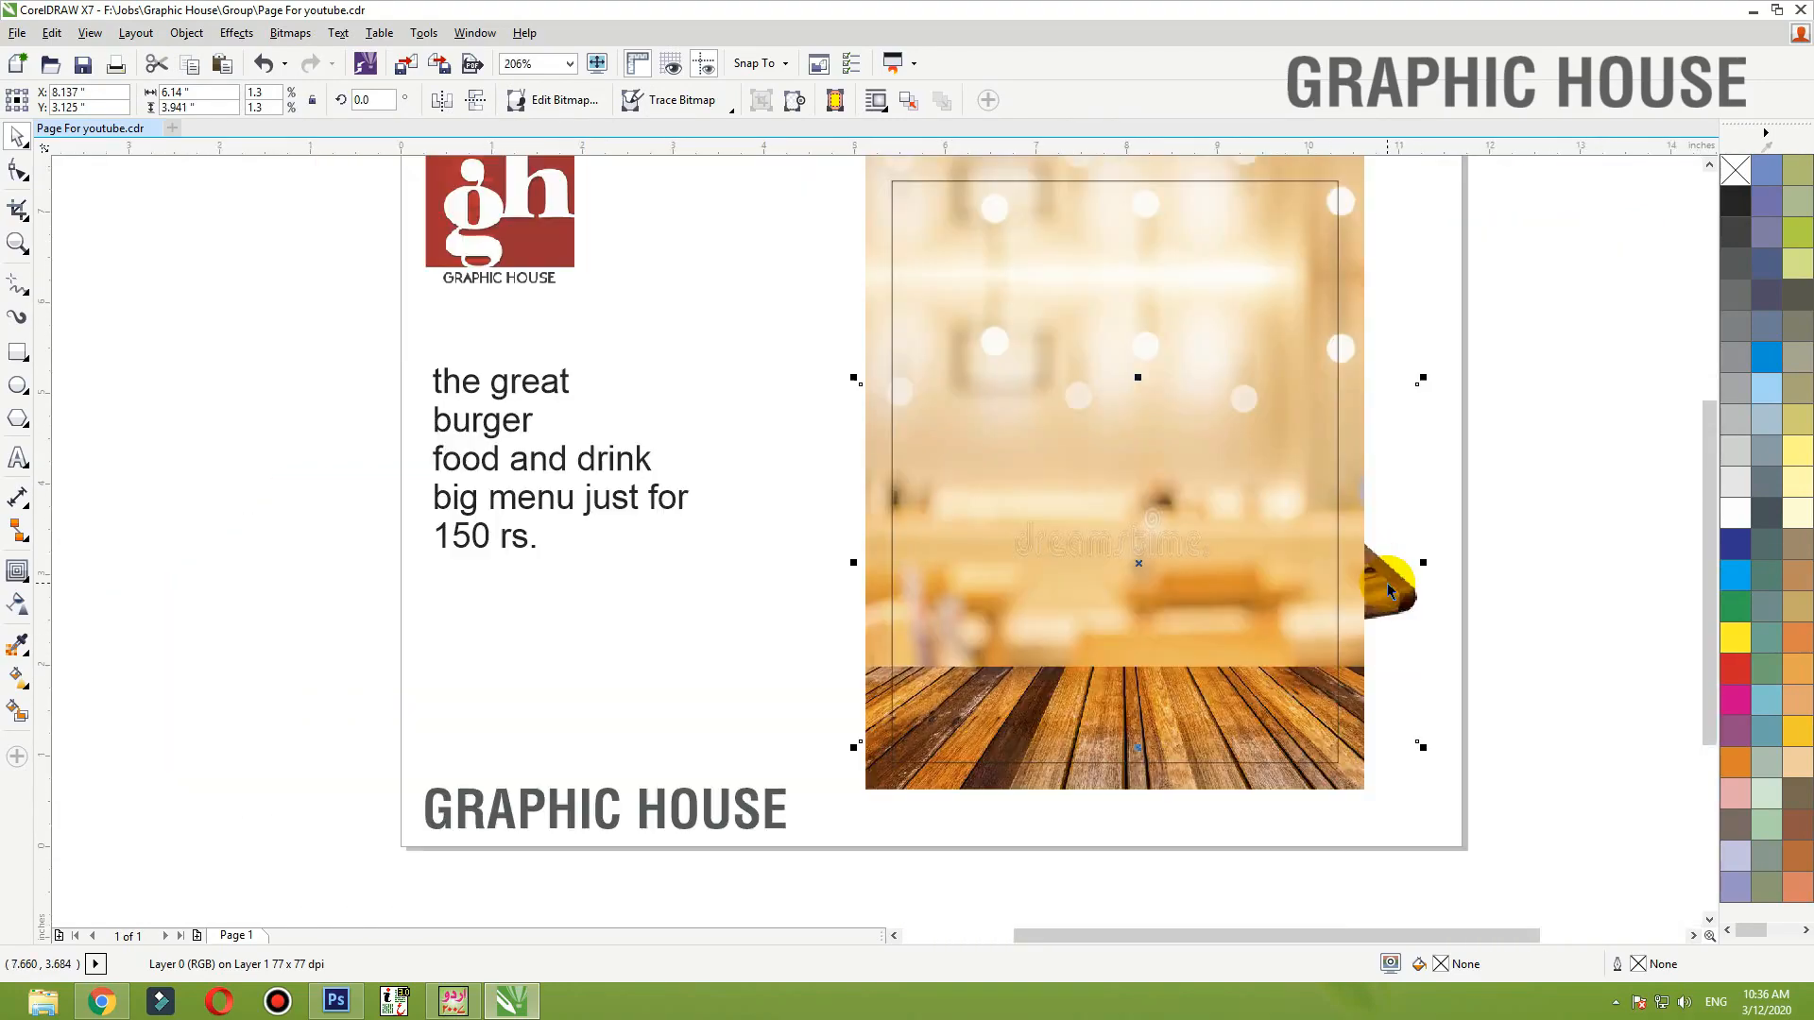
pyautogui.hotkey('shift', 'pageup')
# - Position the burger image over the wooden table and scale it down to about 5.5 by 3.6 inches
pyautogui.moveTo(1386, 583); pyautogui.dragTo(1371, 607)
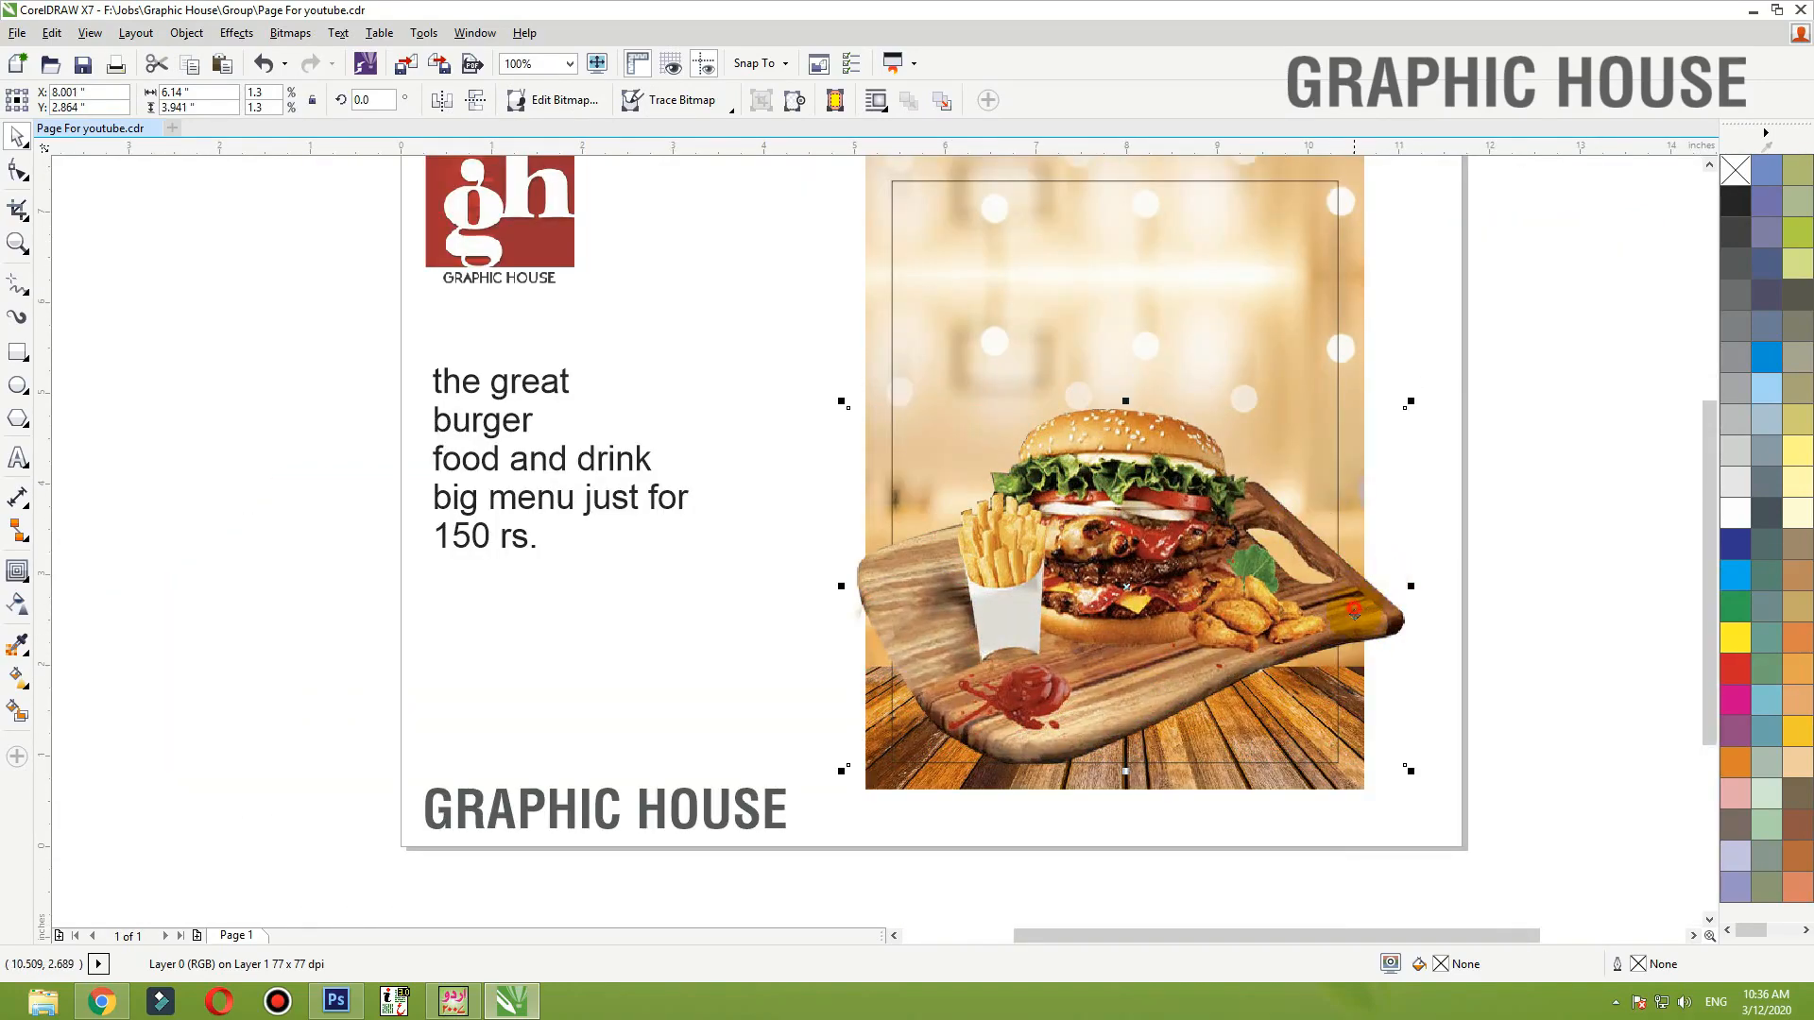
pyautogui.moveTo(1407, 406); pyautogui.dragTo(1385, 429)
pyautogui.click(1467, 467)
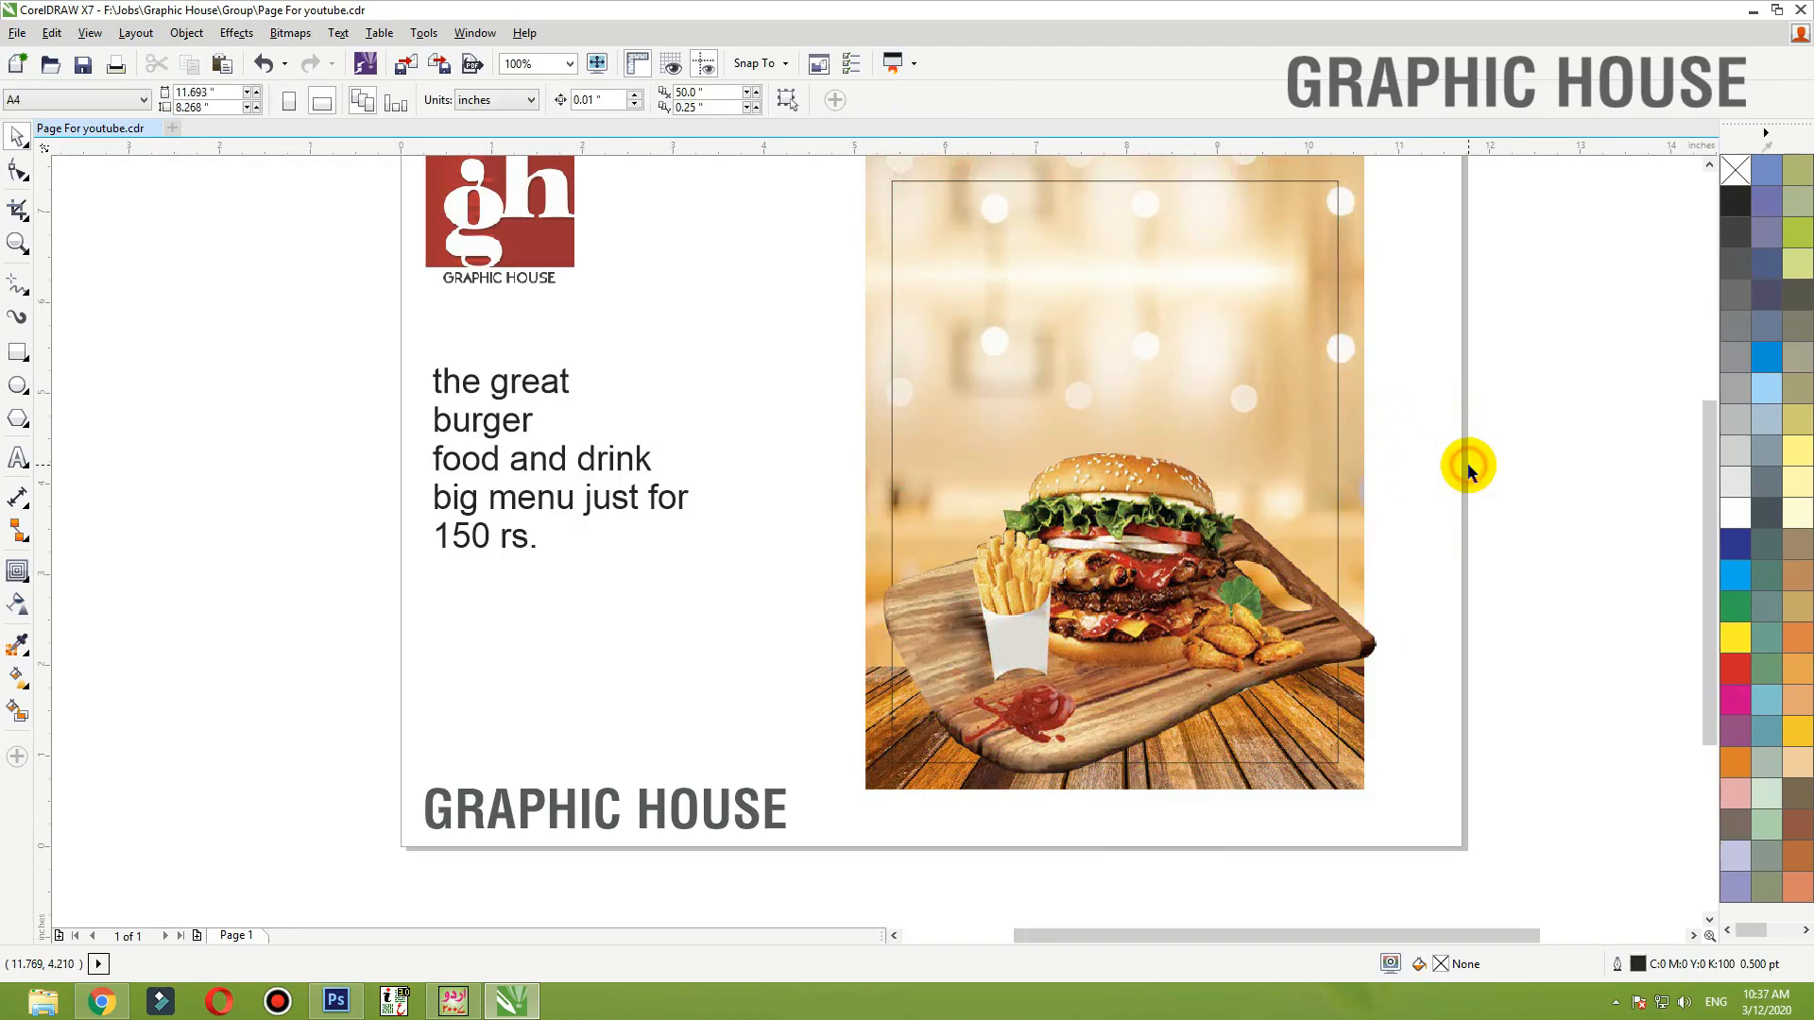
pyautogui.click(1113, 653)
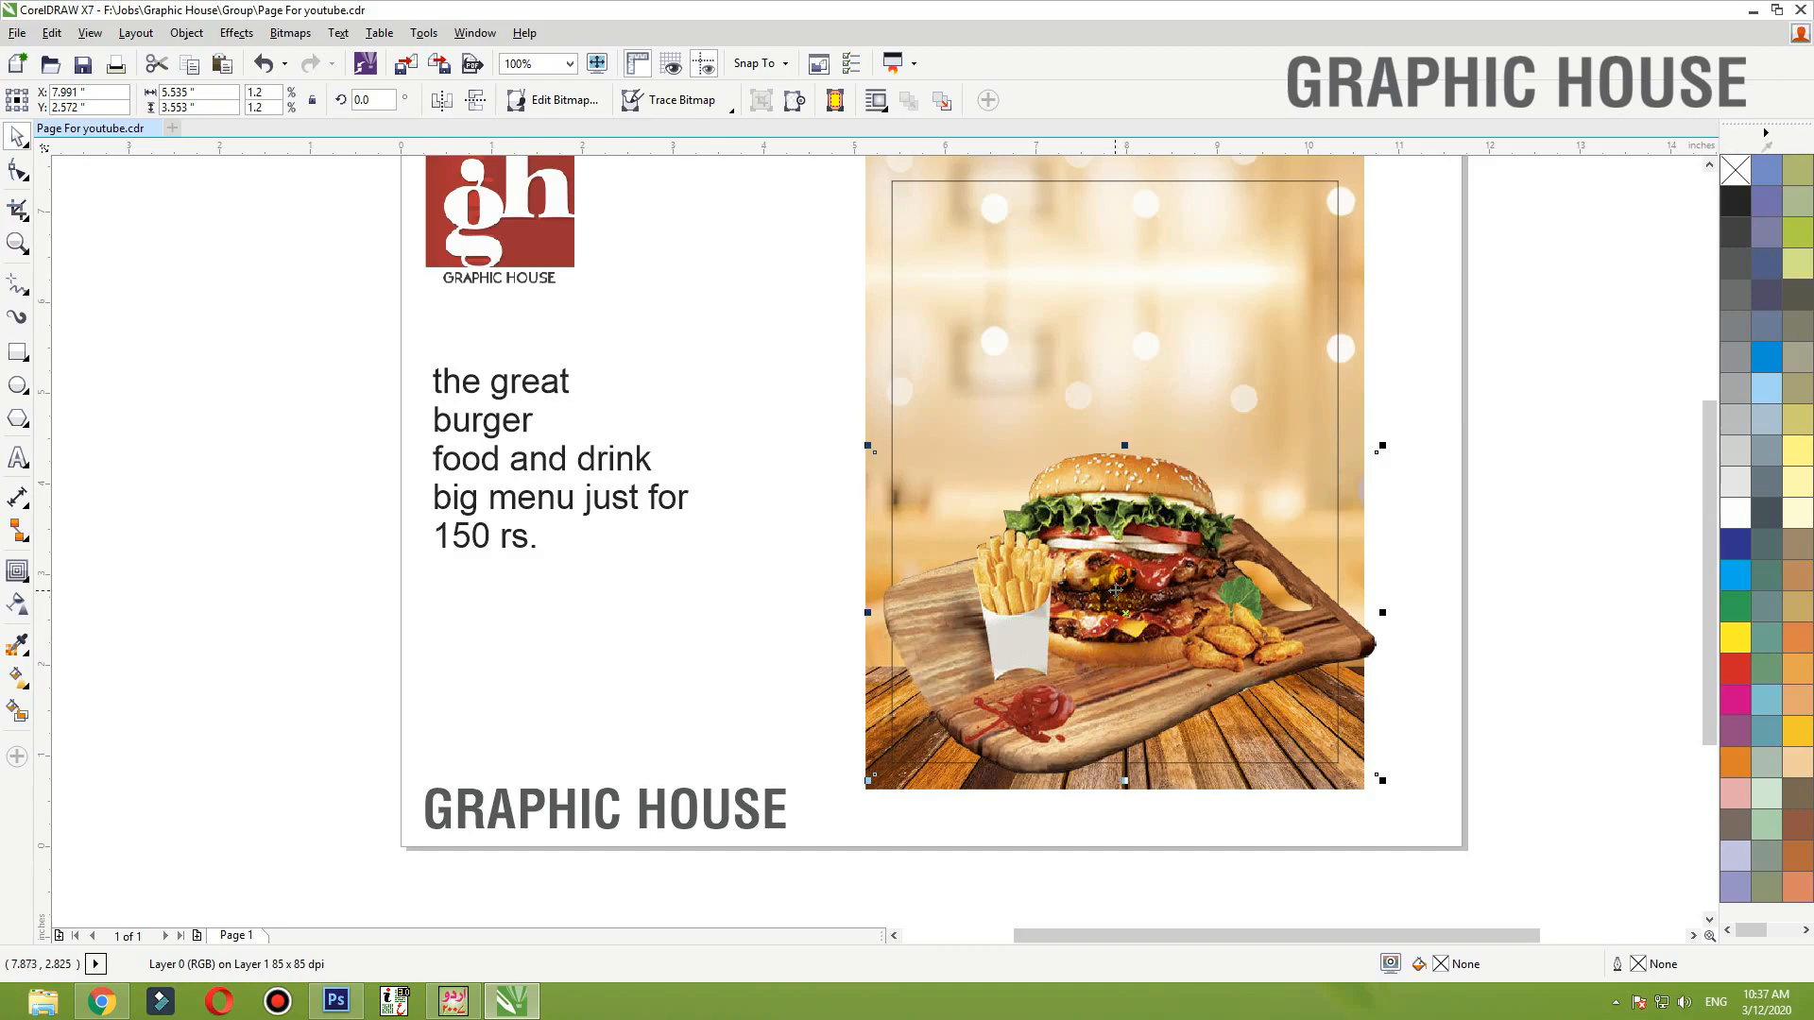
pyautogui.moveTo(874, 230); pyautogui.dragTo(745, 243)
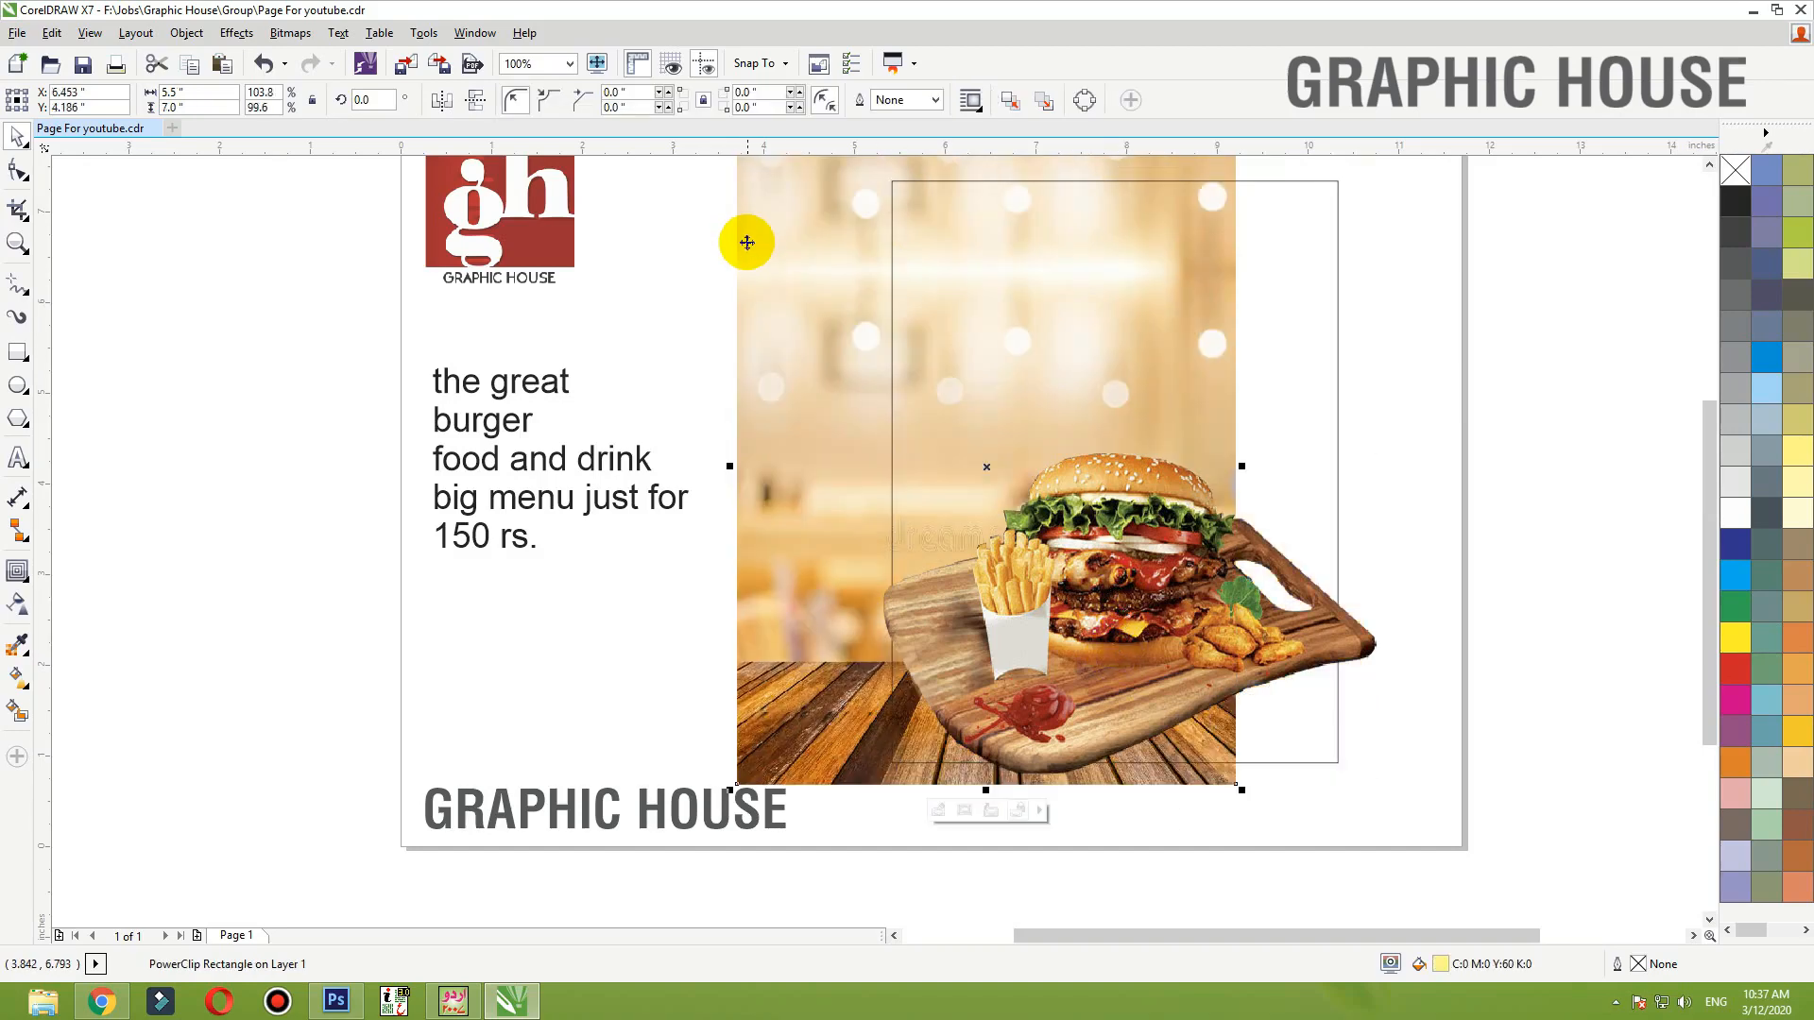
pyautogui.hotkey('ctrl', 'z')
pyautogui.hotkey('ctrl', 'z')
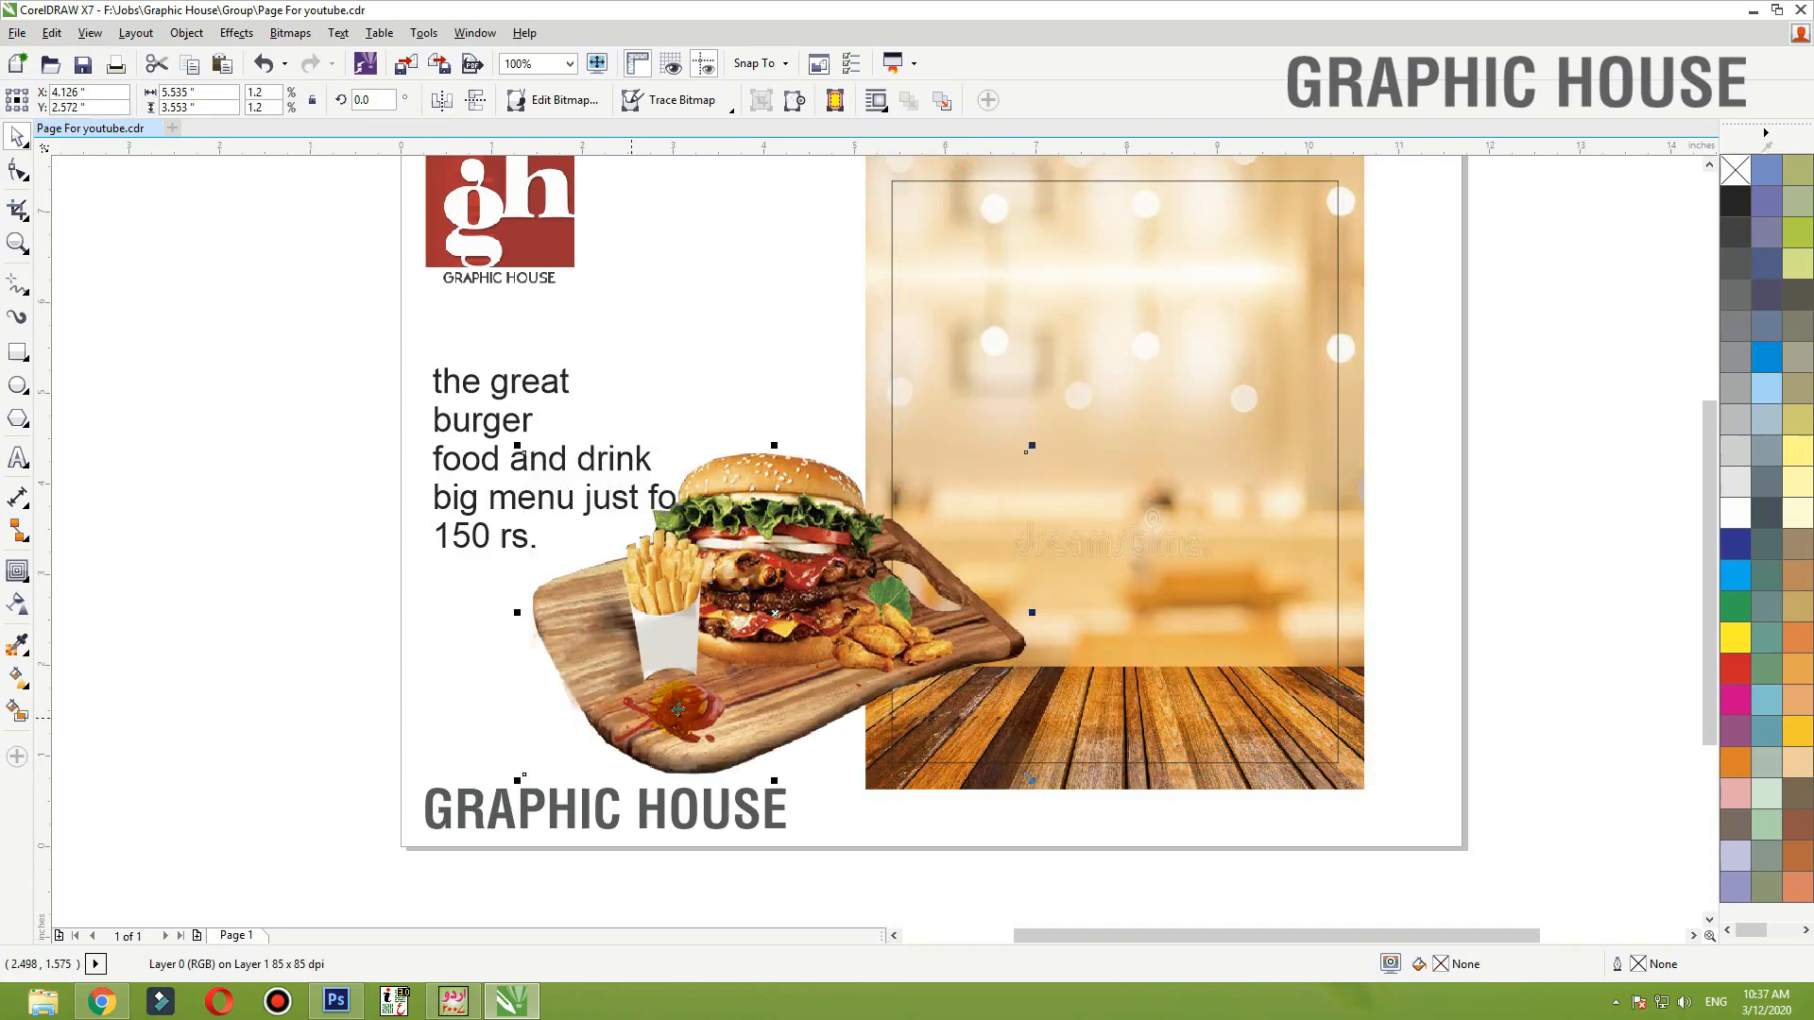
pyautogui.hotkey('ctrl', 'z')
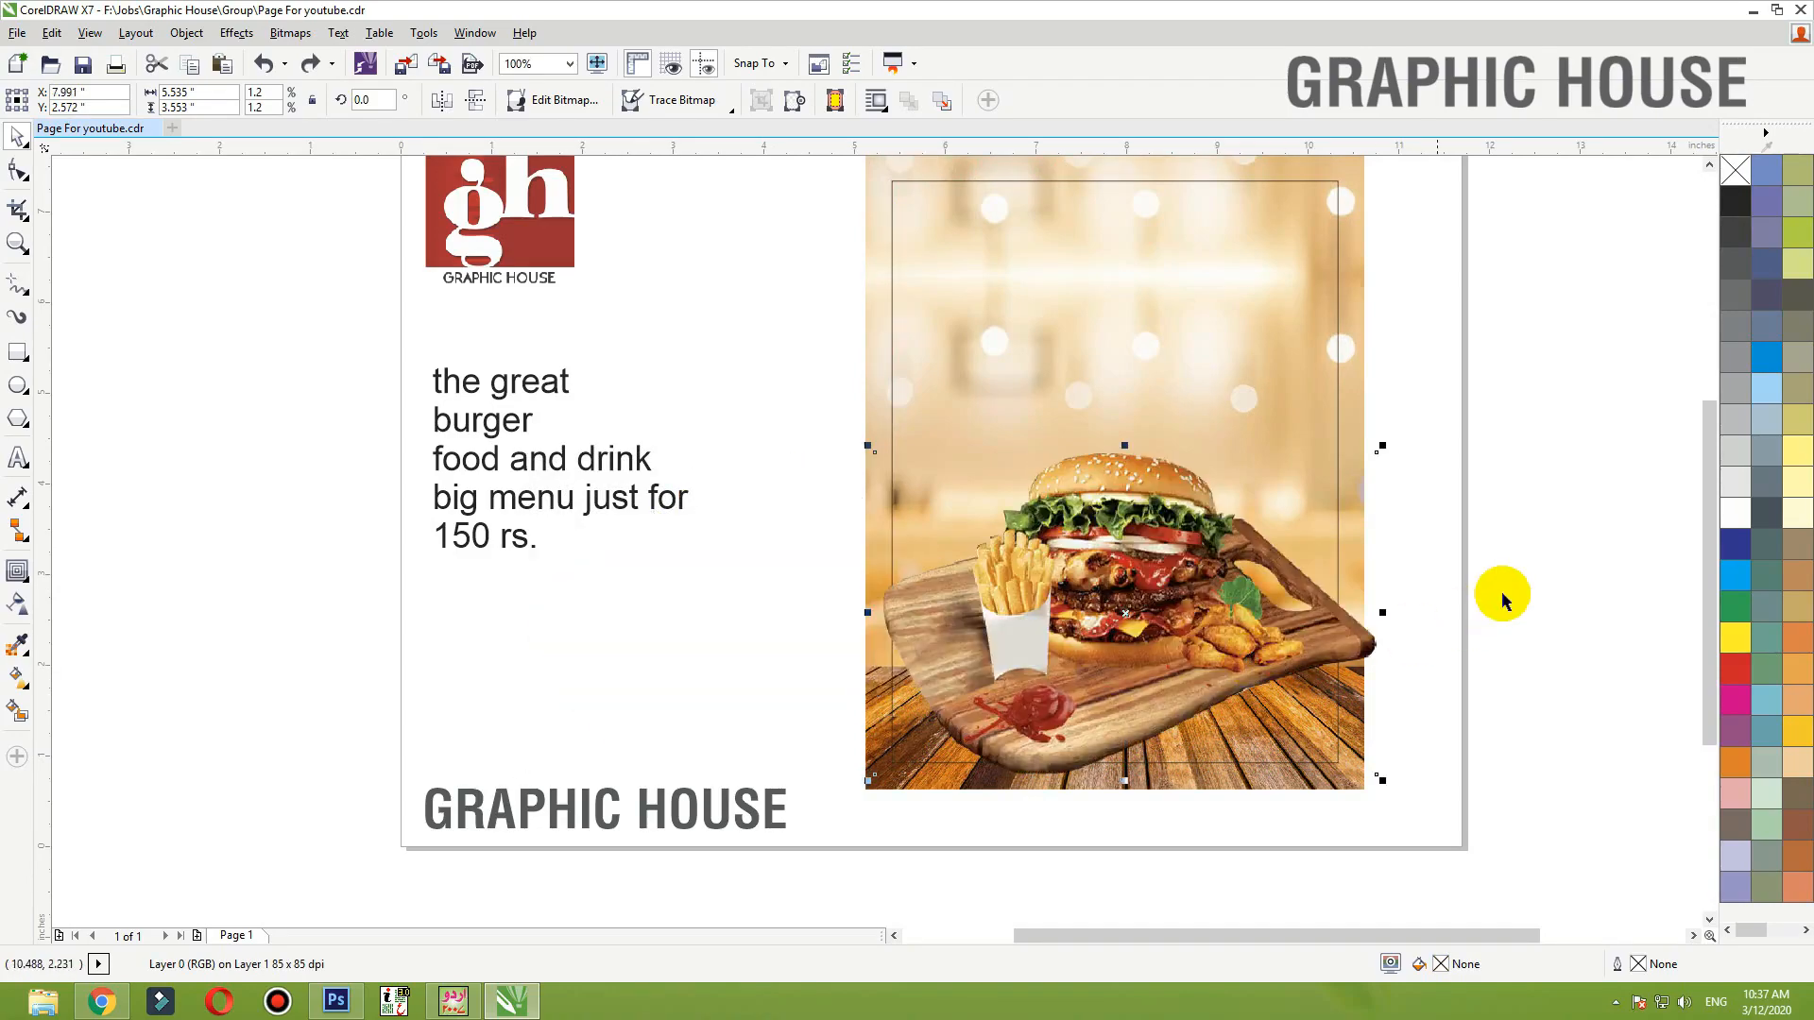
pyautogui.click(1522, 580)
# - Switch to Chrome and search Google Images for "black table texture background"
pyautogui.click(108, 1003)
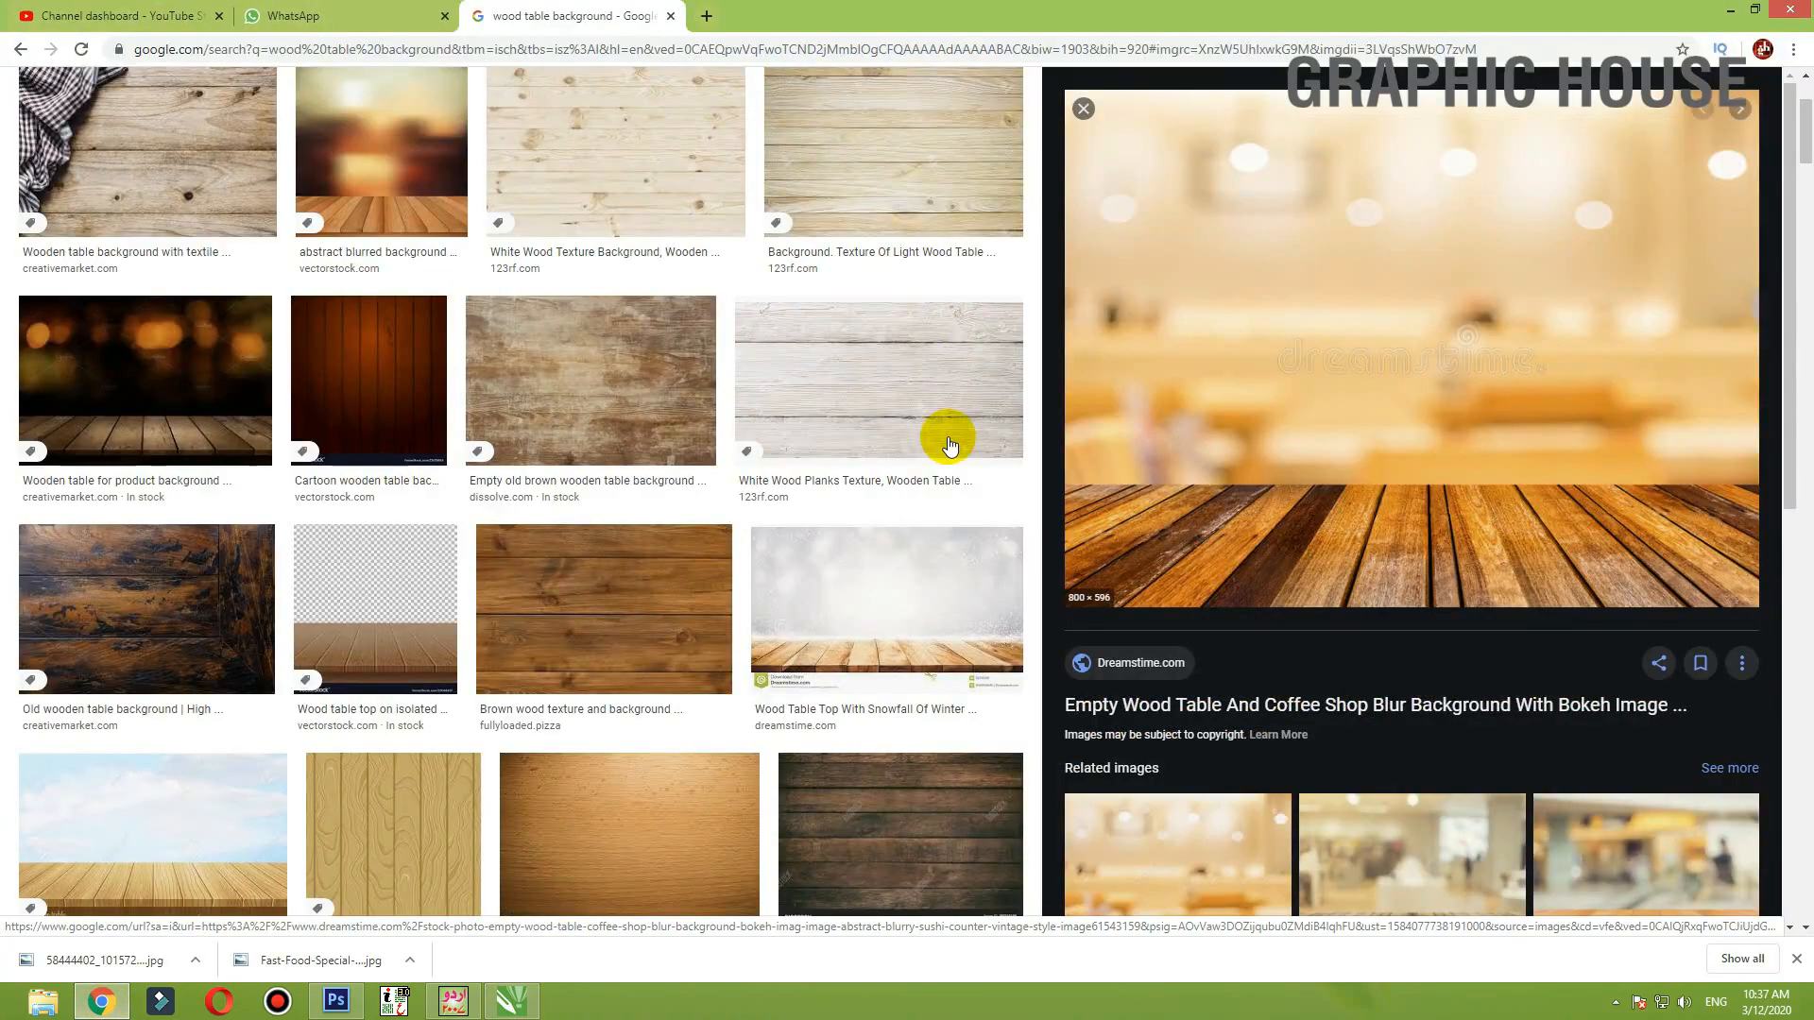
pyautogui.press('Escape')
pyautogui.scroll(3, 952, 445)
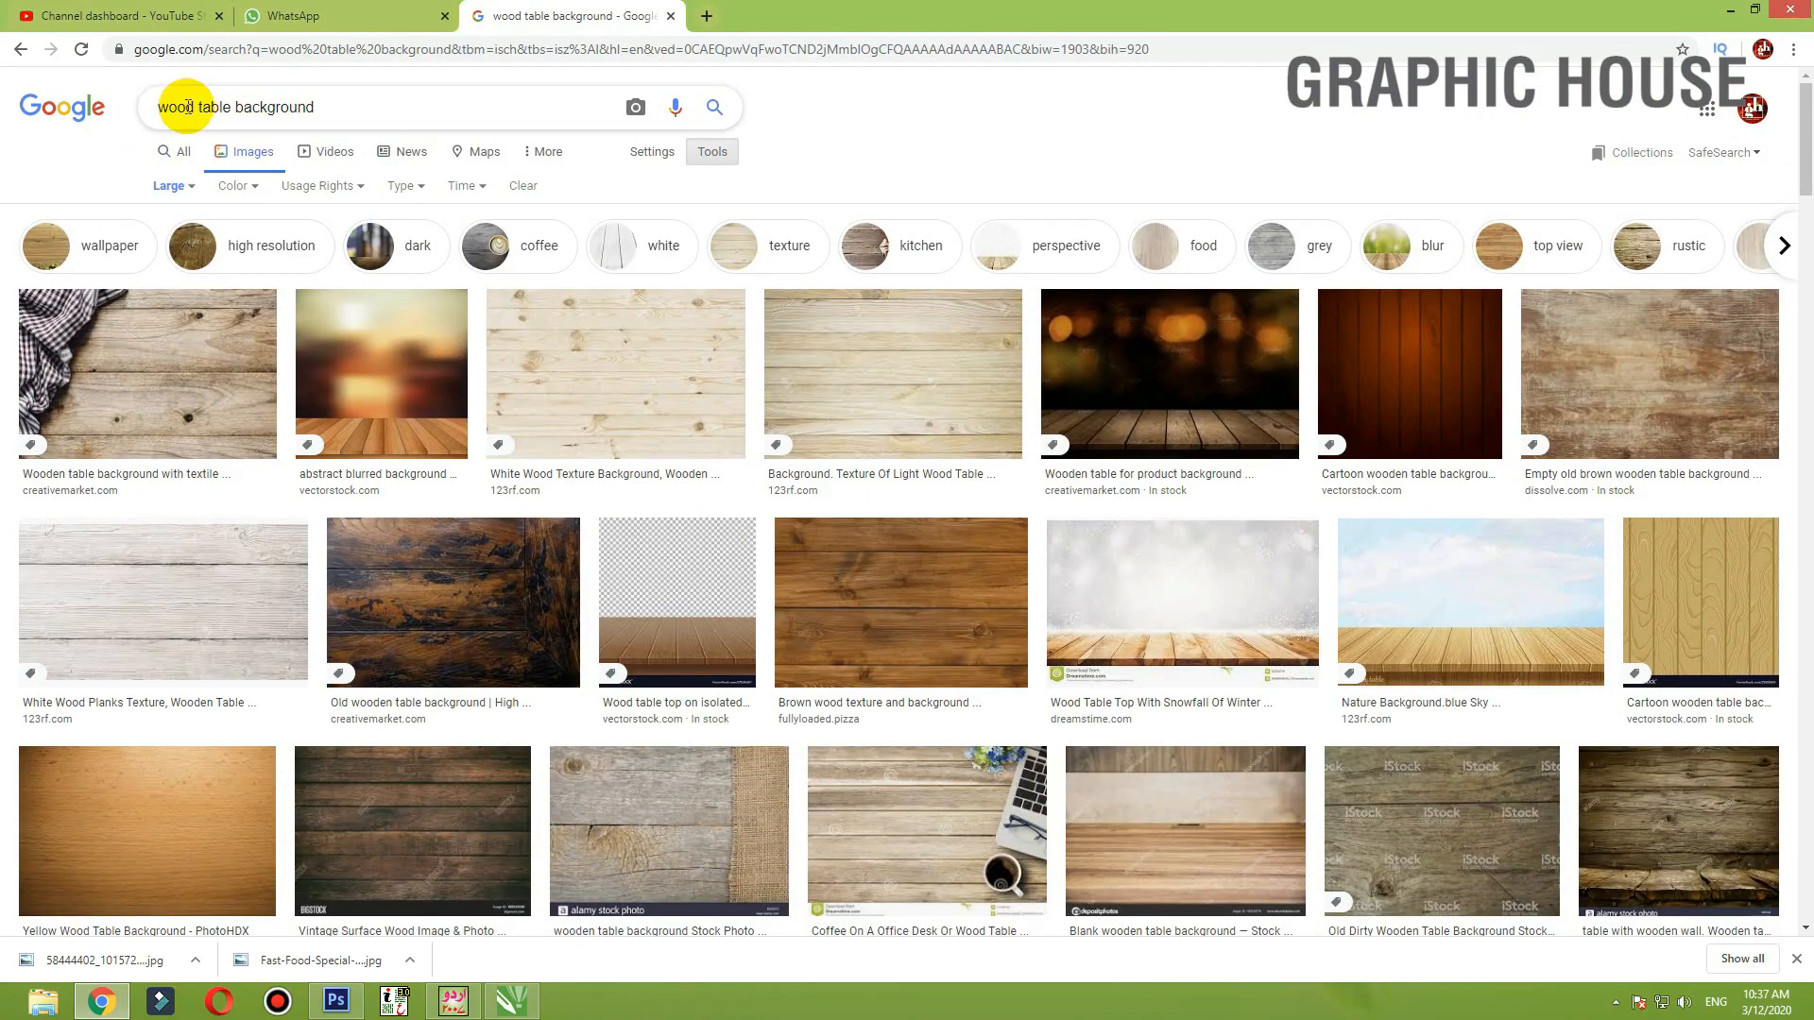
pyautogui.moveTo(195, 107); pyautogui.dragTo(111, 105)
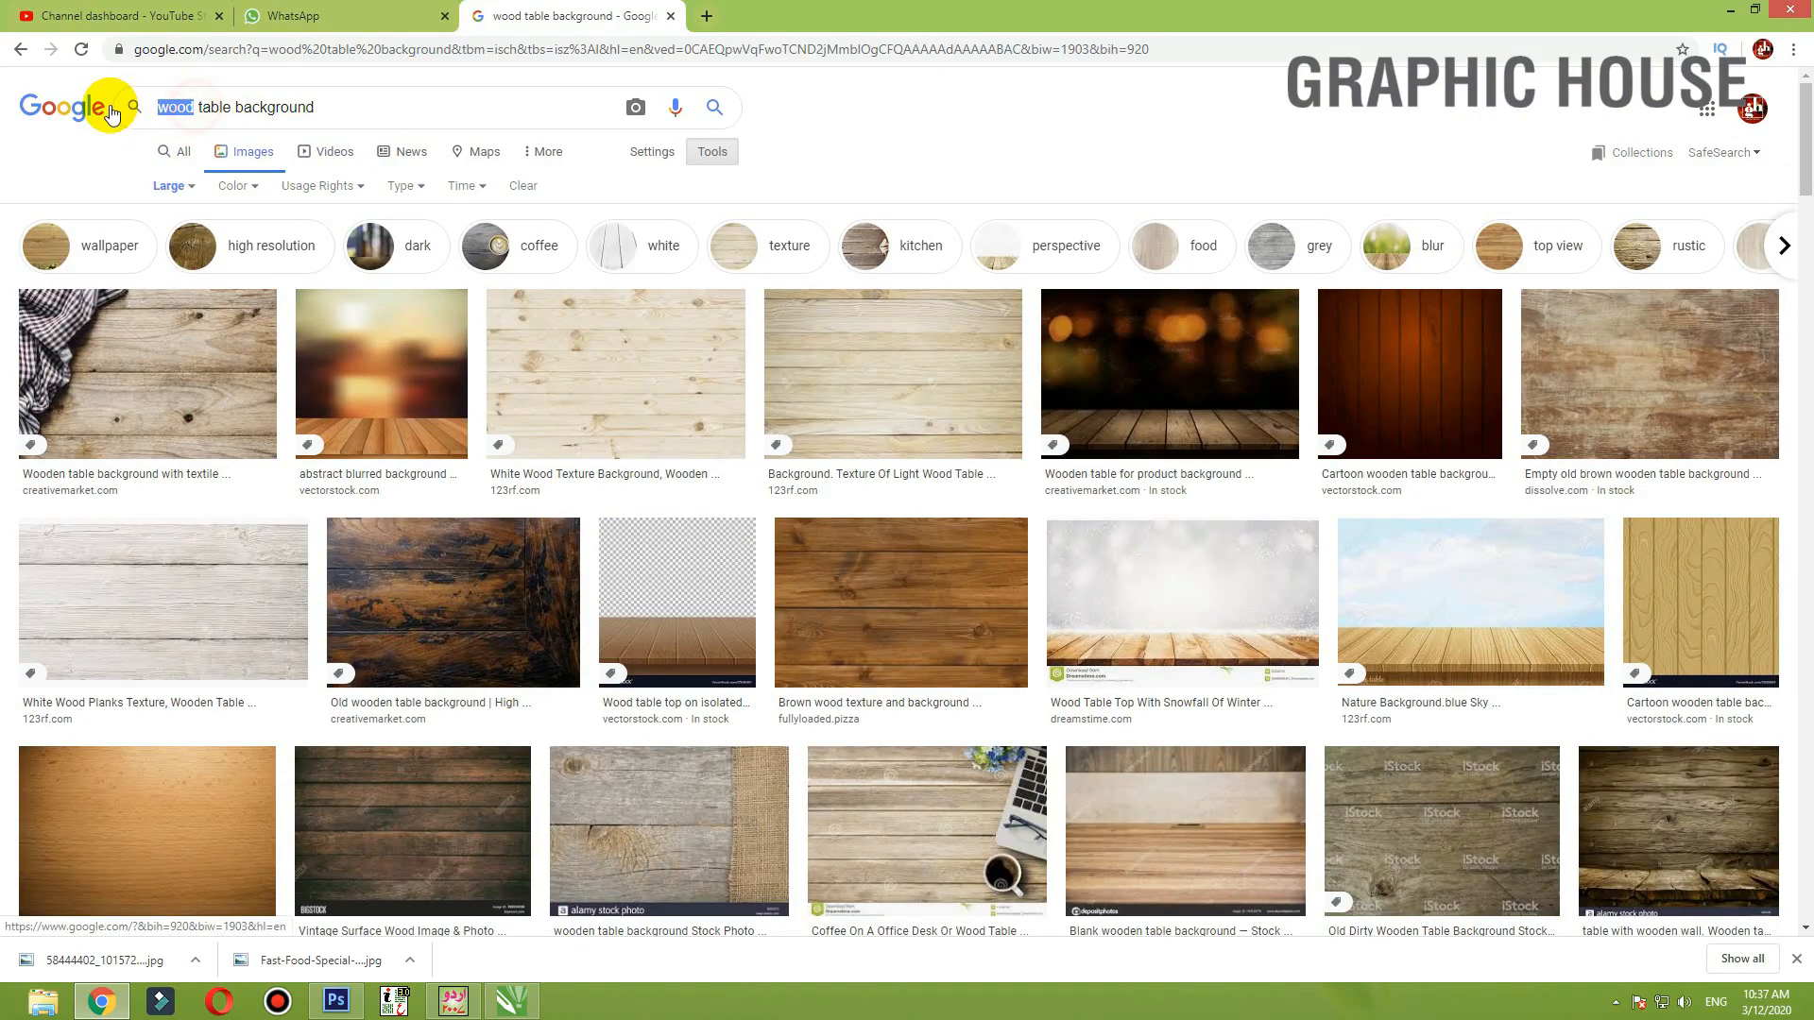
pyautogui.write('lack ')
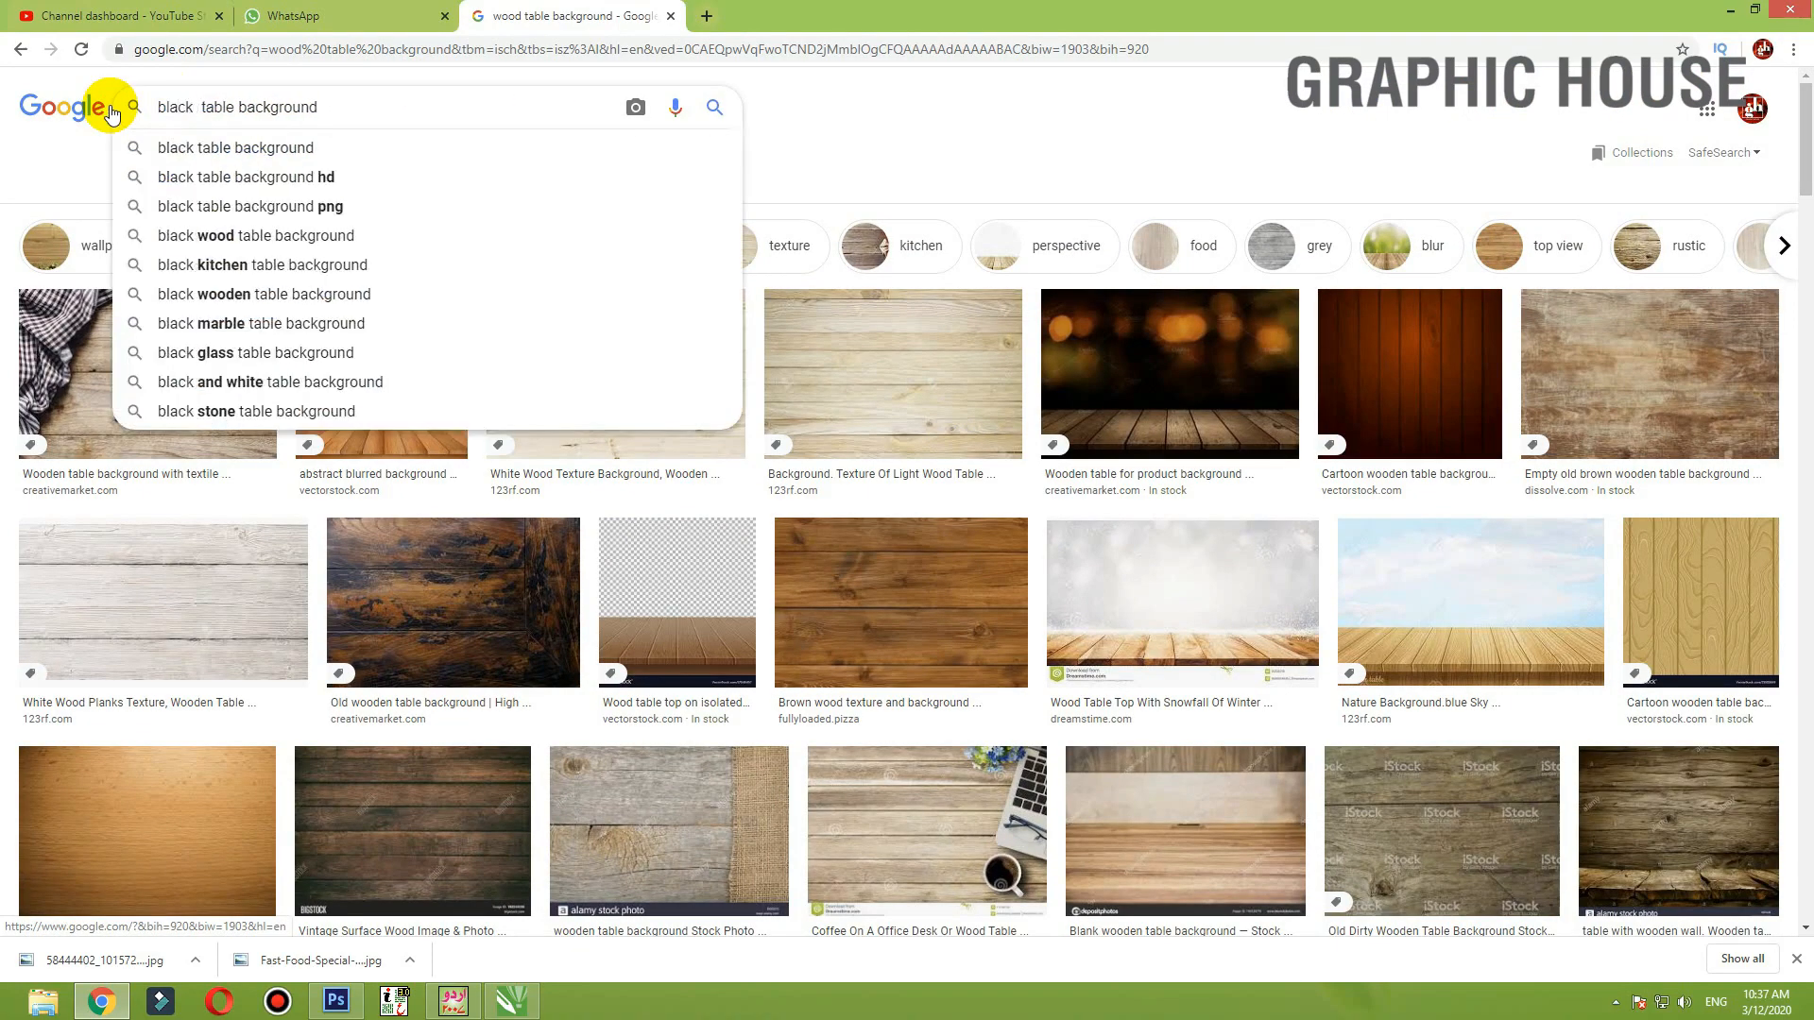
pyautogui.write('tex')
pyautogui.press('Down')
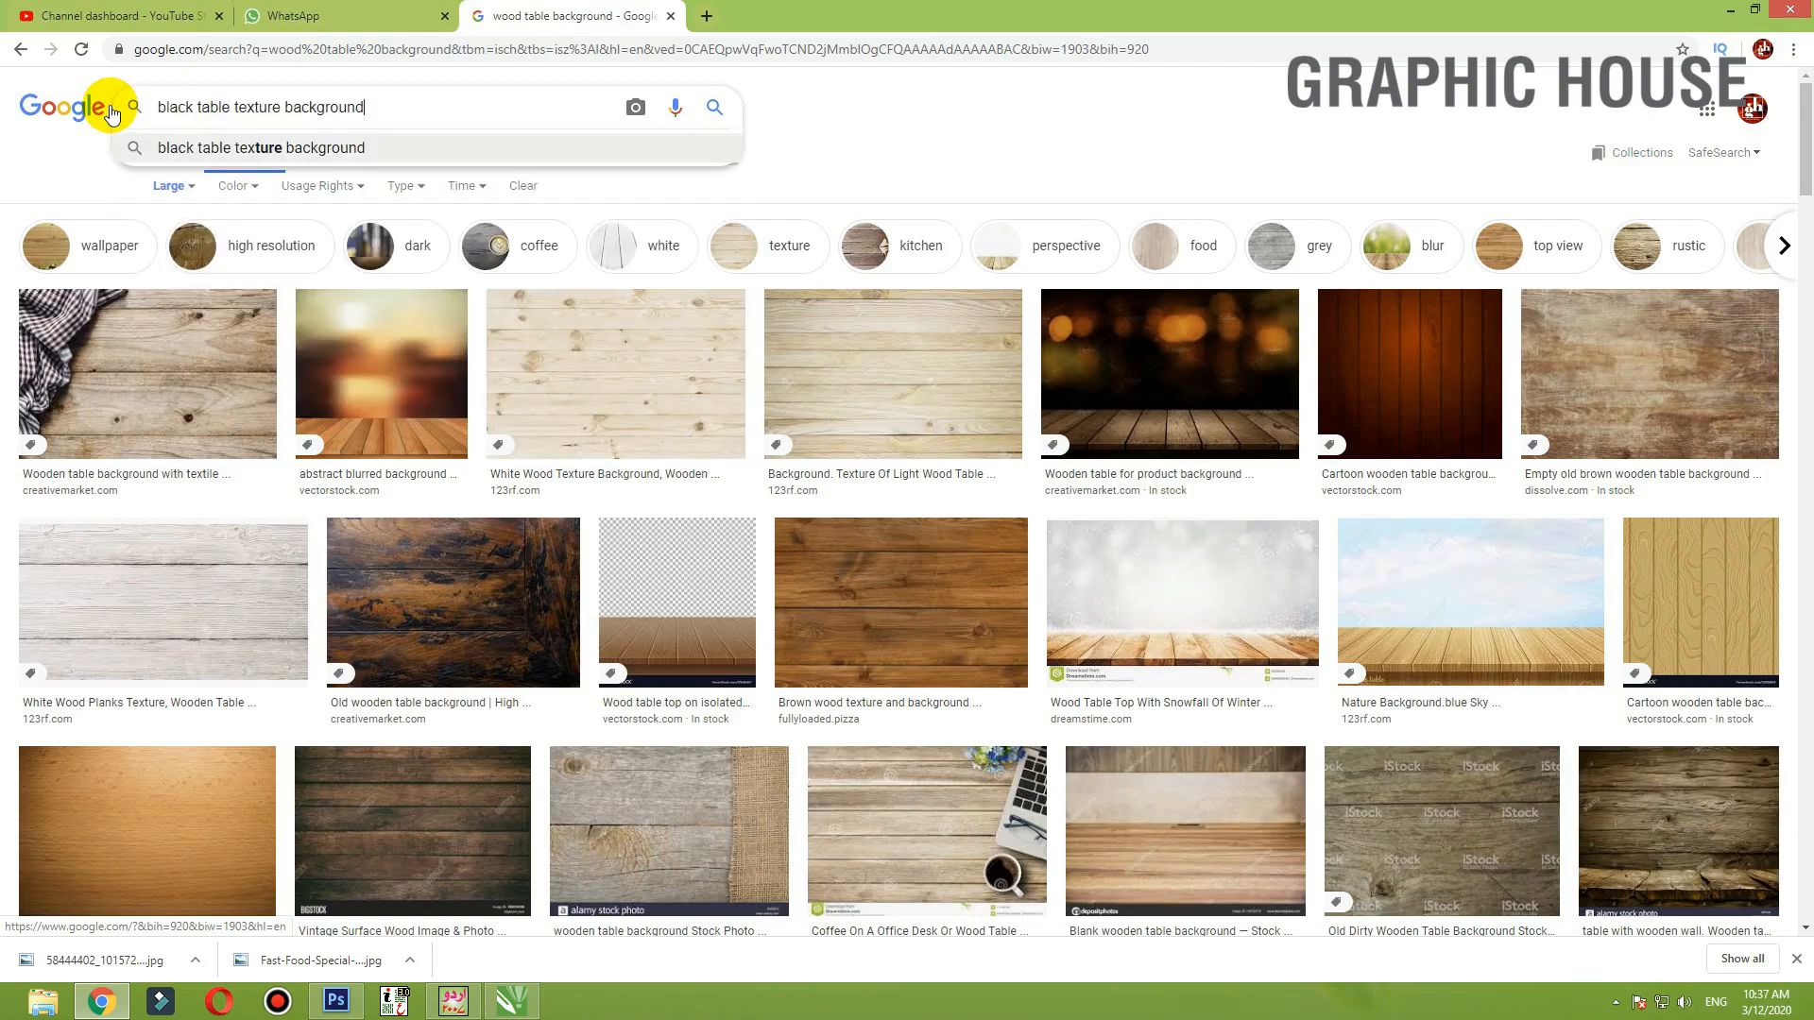
pyautogui.press('Return')
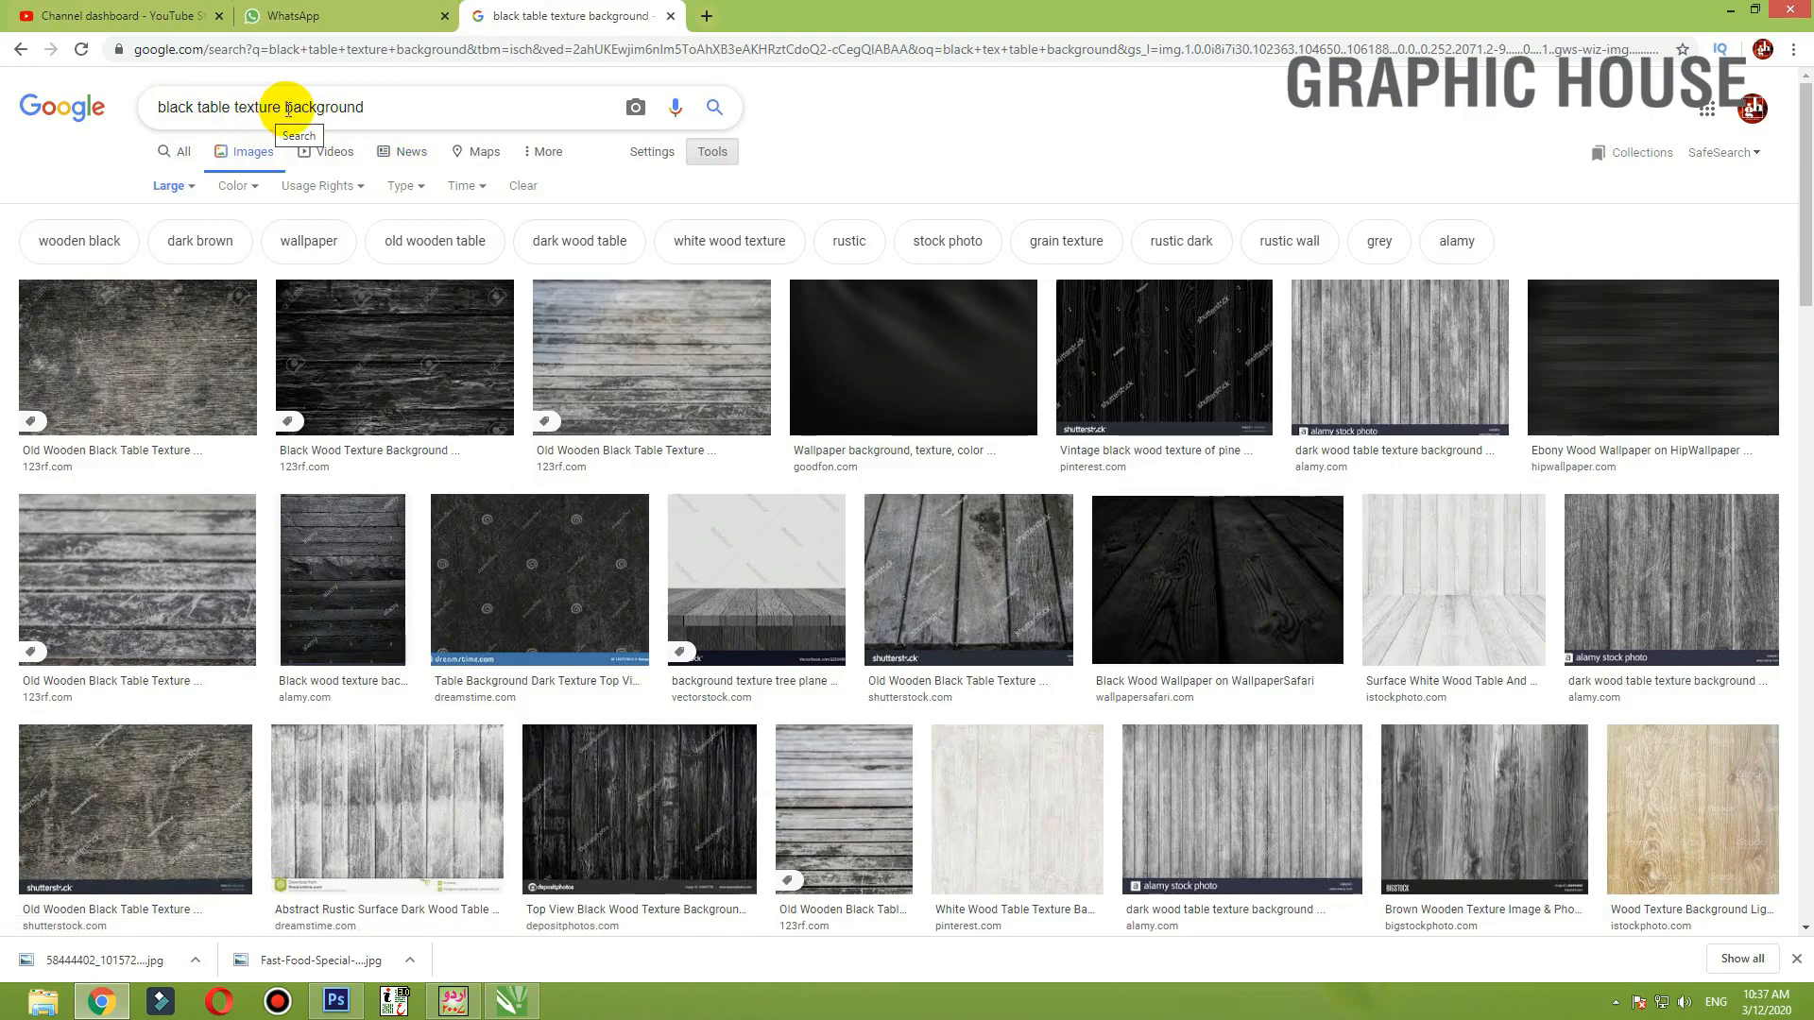
# - Refine the image search to "black texture background" and look through the results
pyautogui.moveTo(229, 107); pyautogui.dragTo(192, 112)
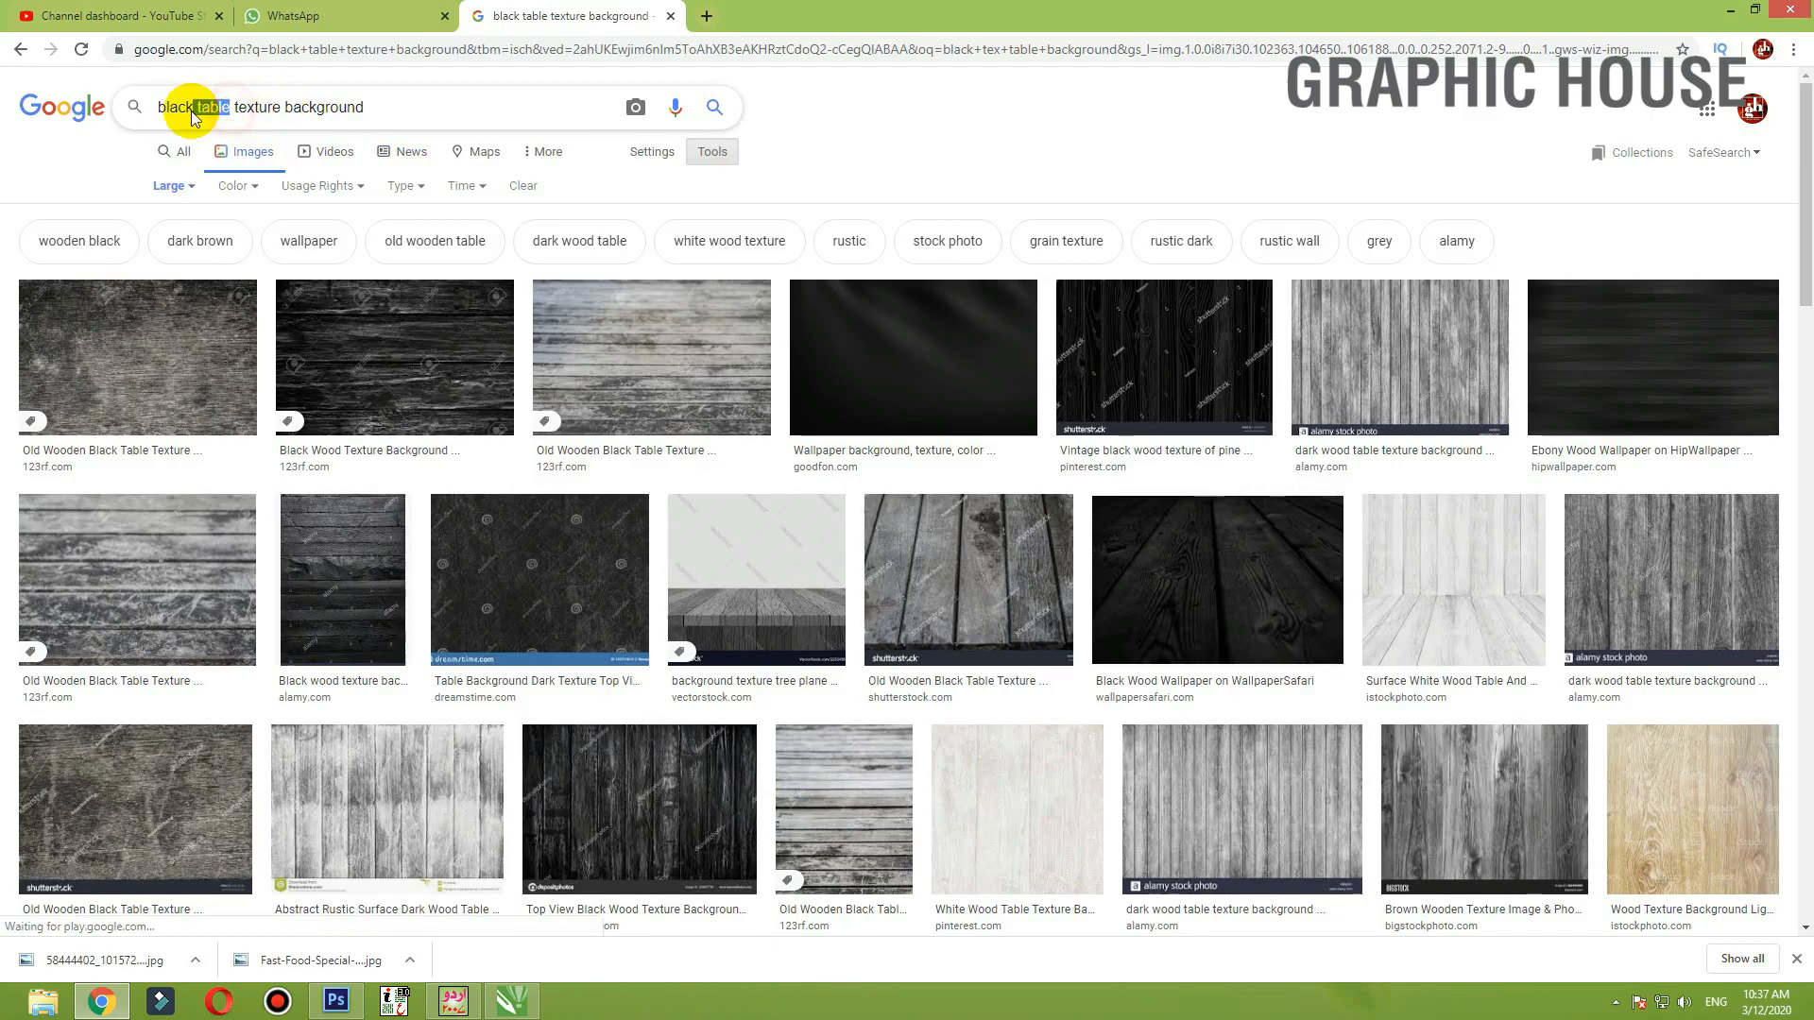
pyautogui.press('BackSpace')
pyautogui.press('Return')
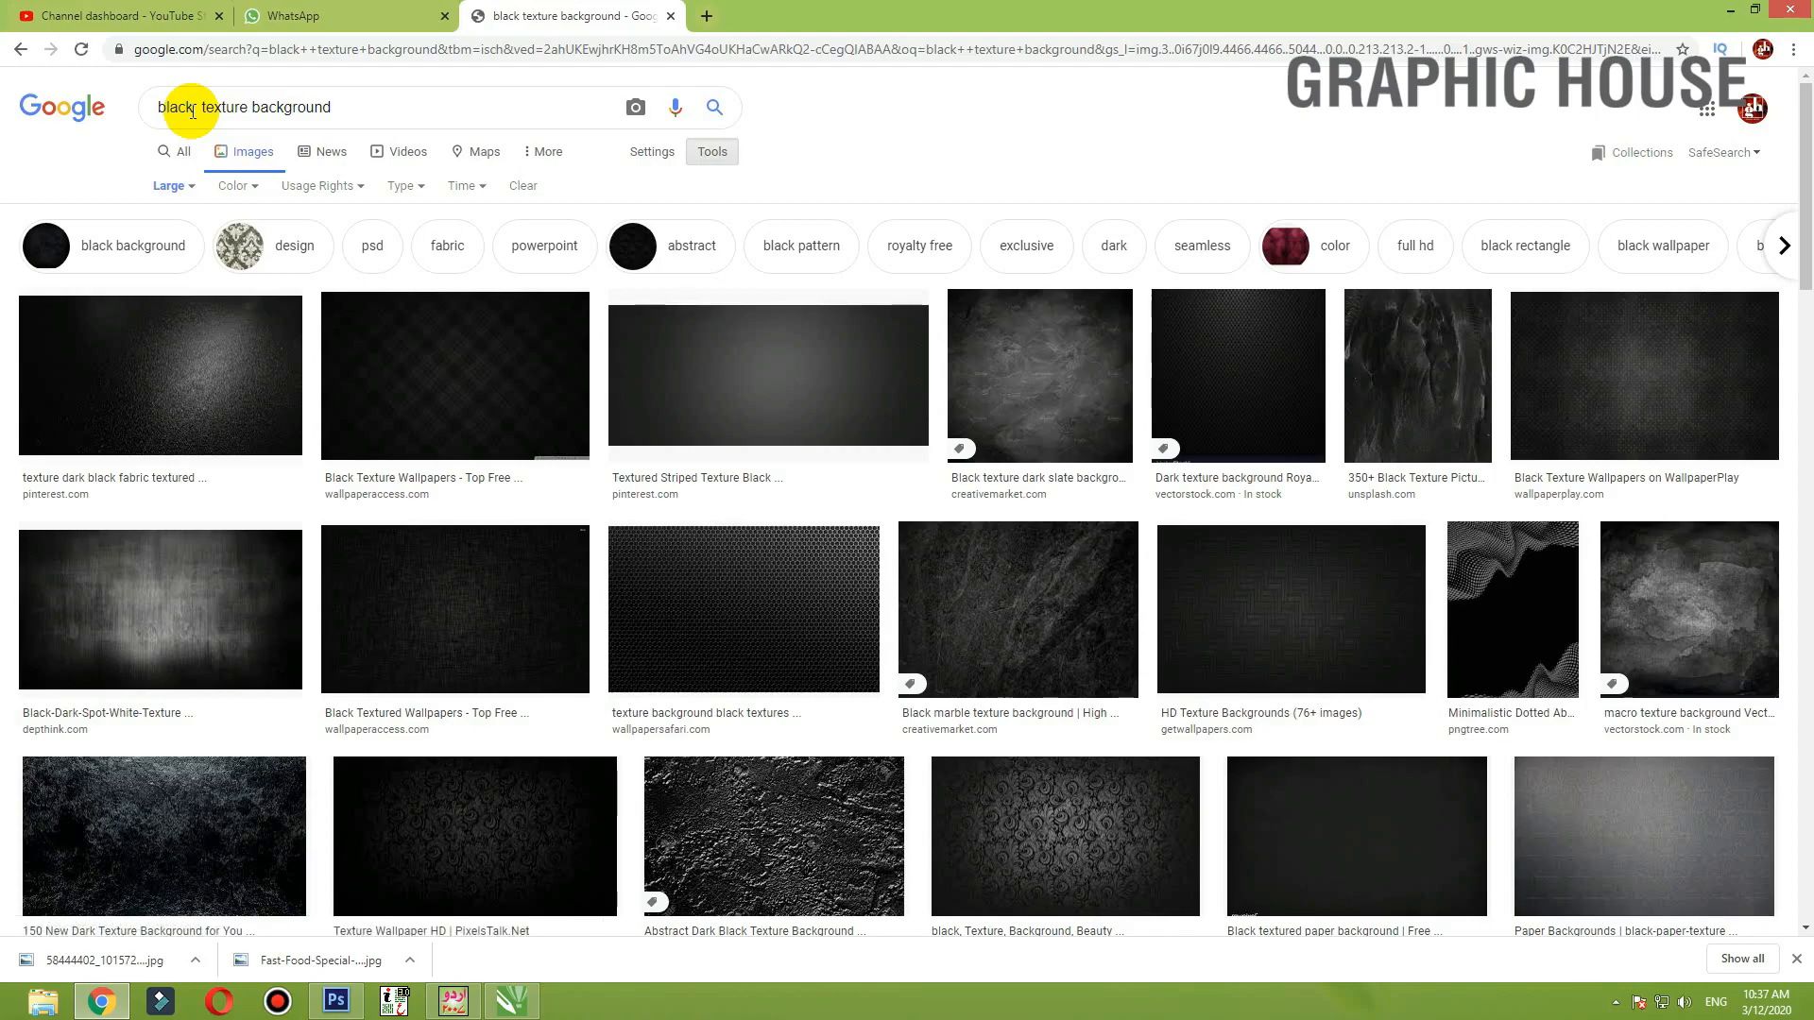
pyautogui.scroll(-7, 276, 202)
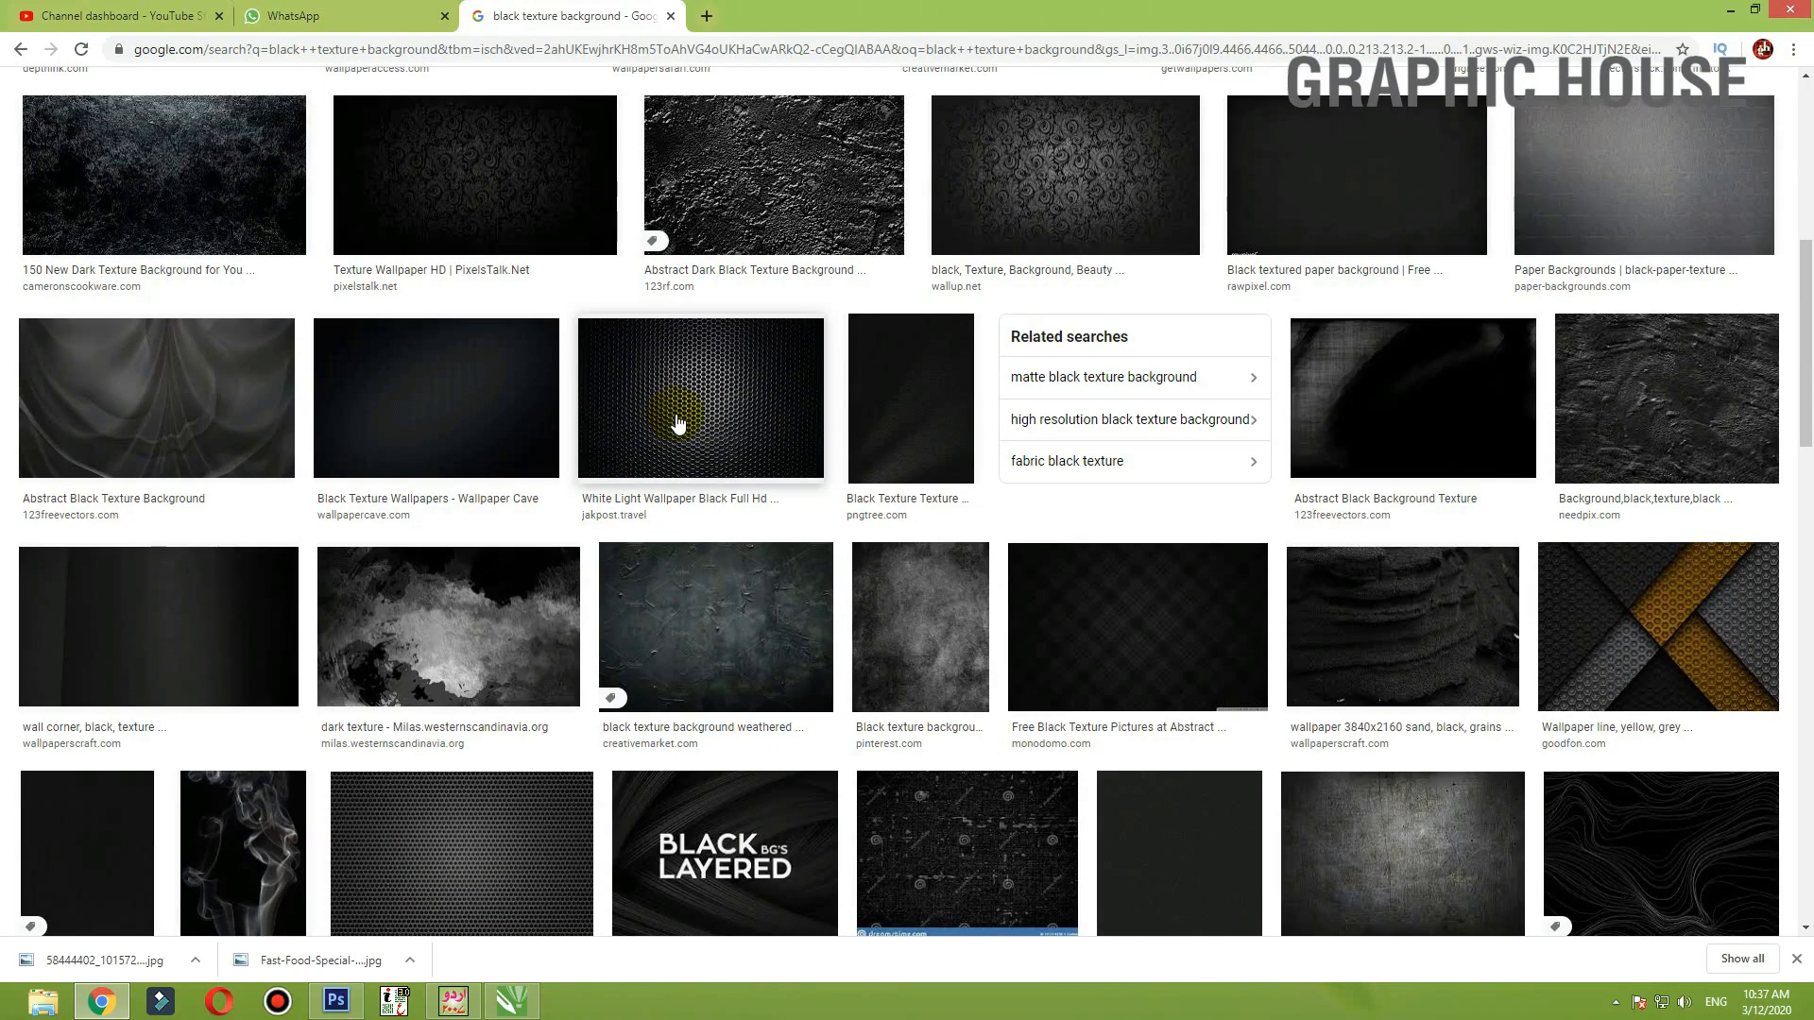
pyautogui.scroll(-5, 678, 422)
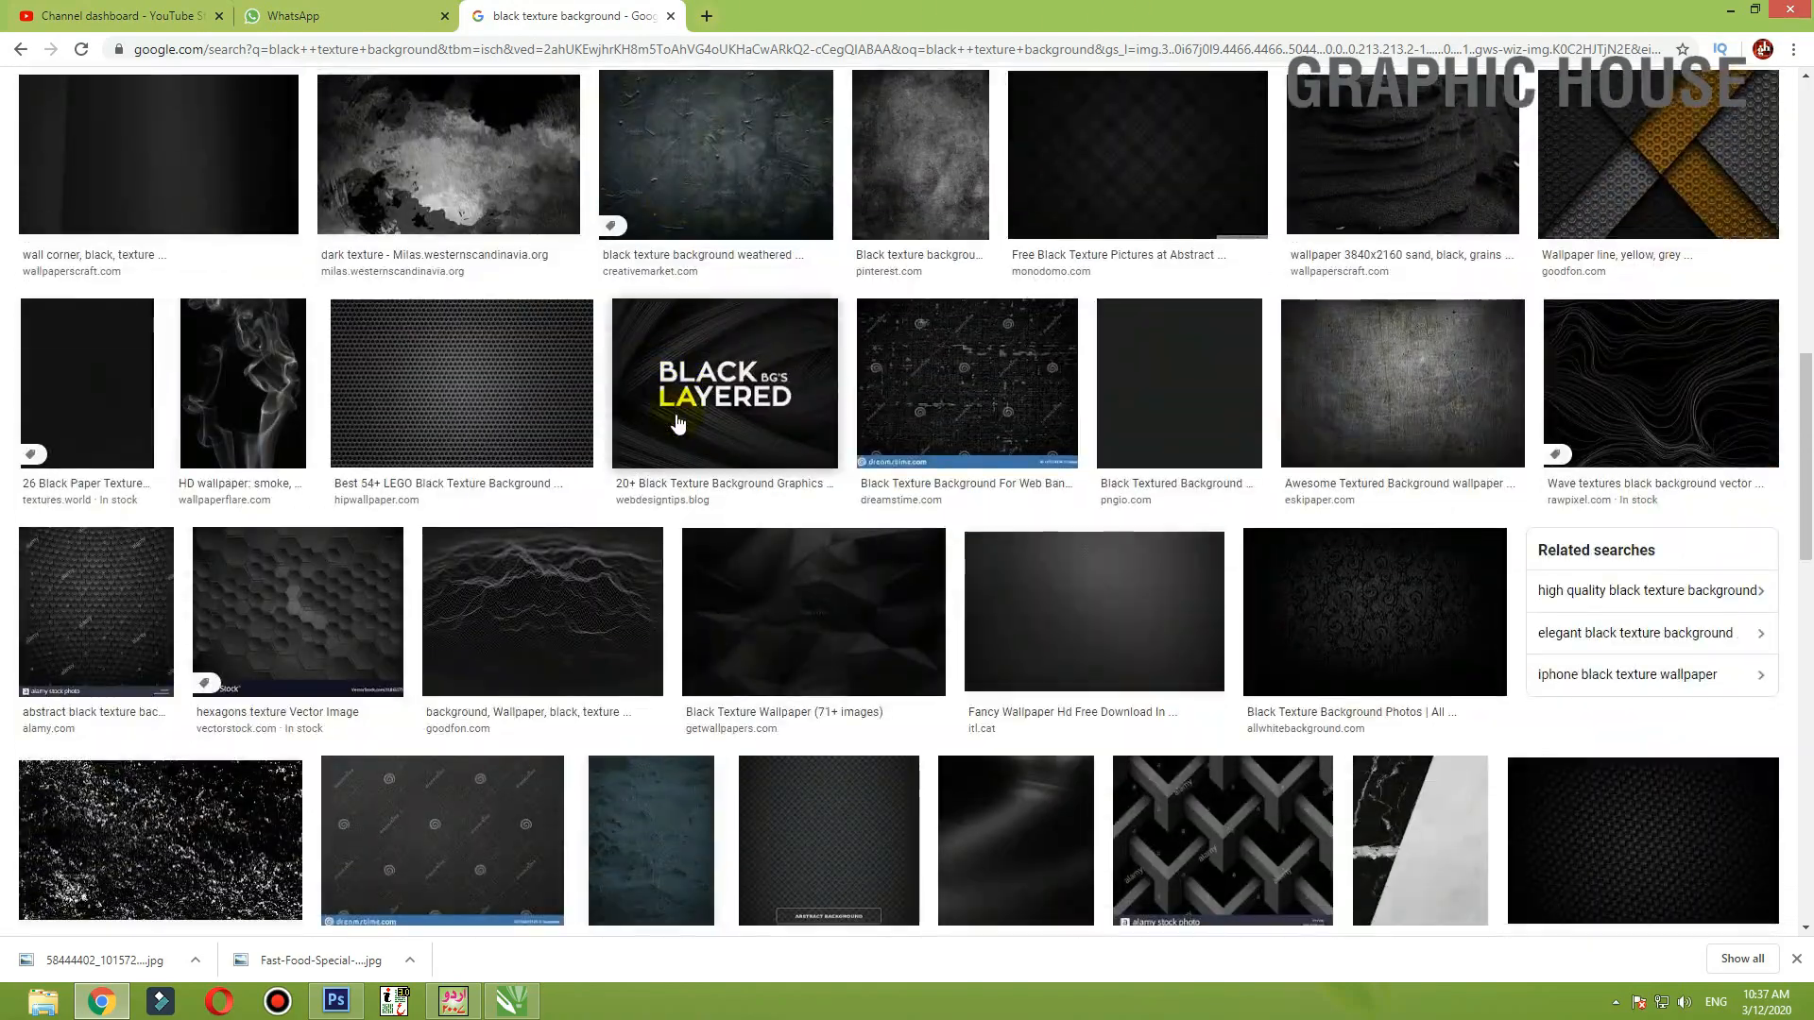
pyautogui.scroll(-6, 678, 422)
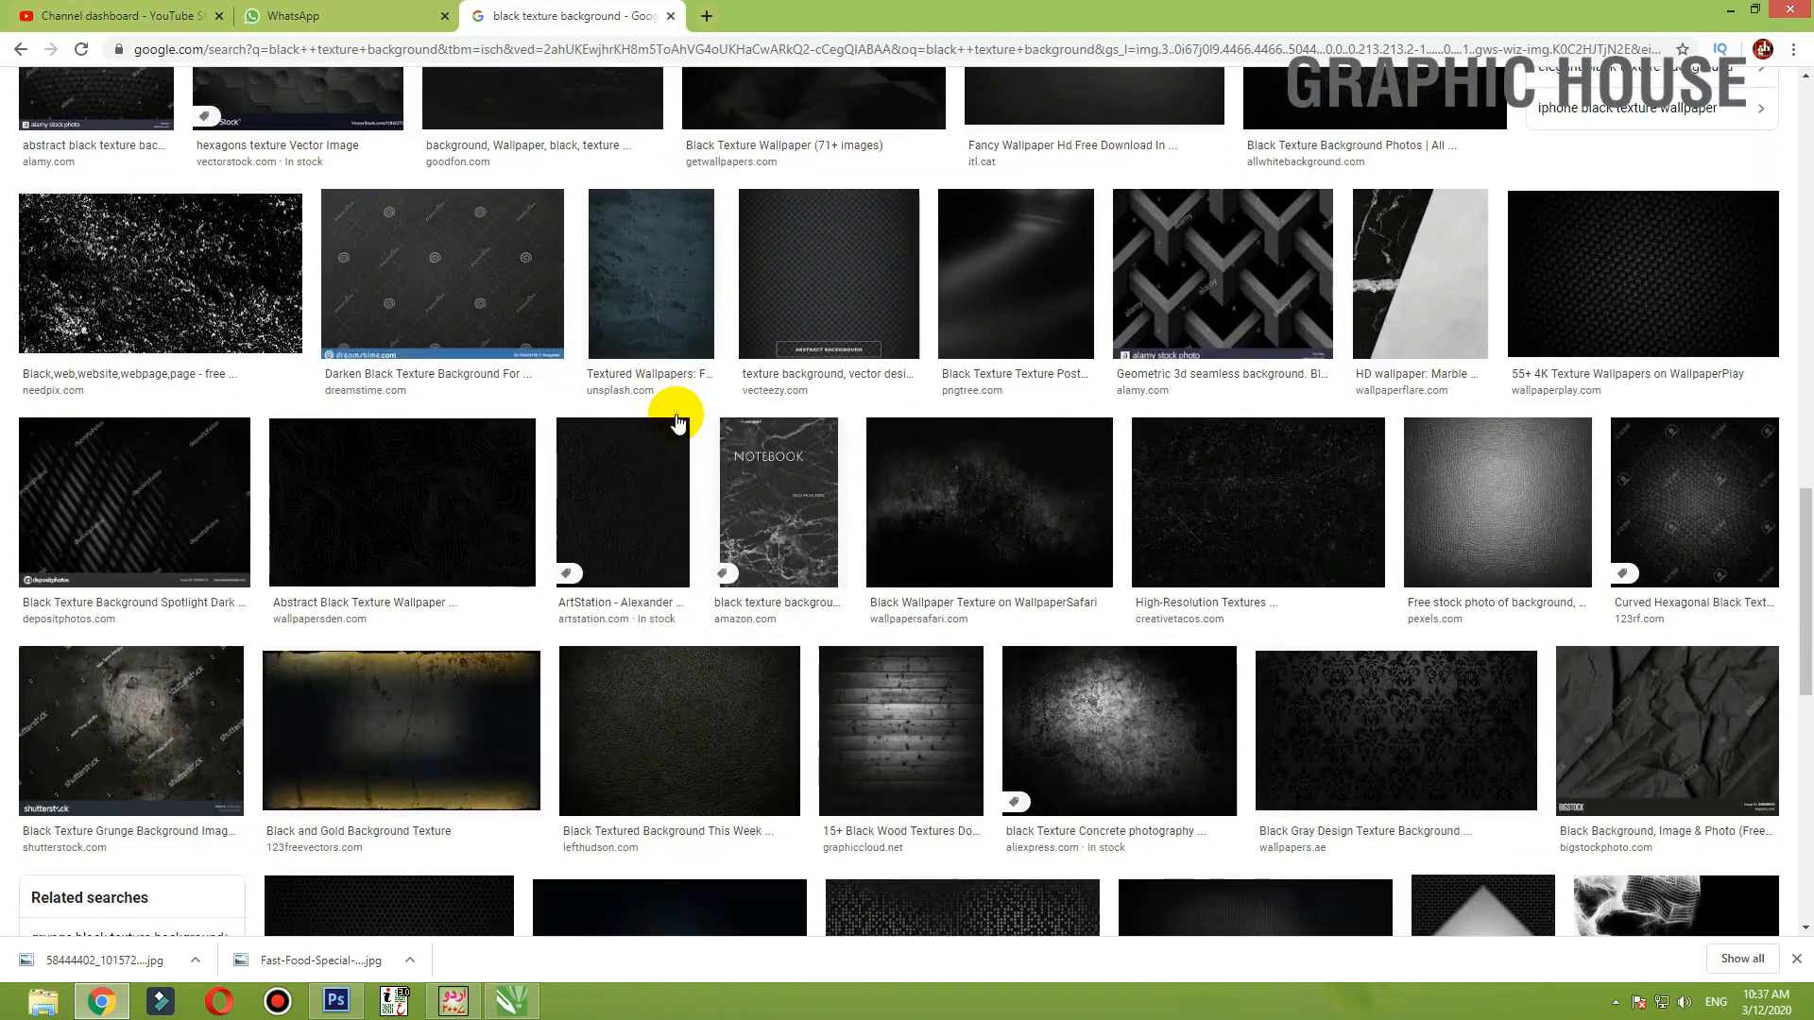
pyautogui.scroll(-5, 677, 422)
pyautogui.scroll(12, 677, 423)
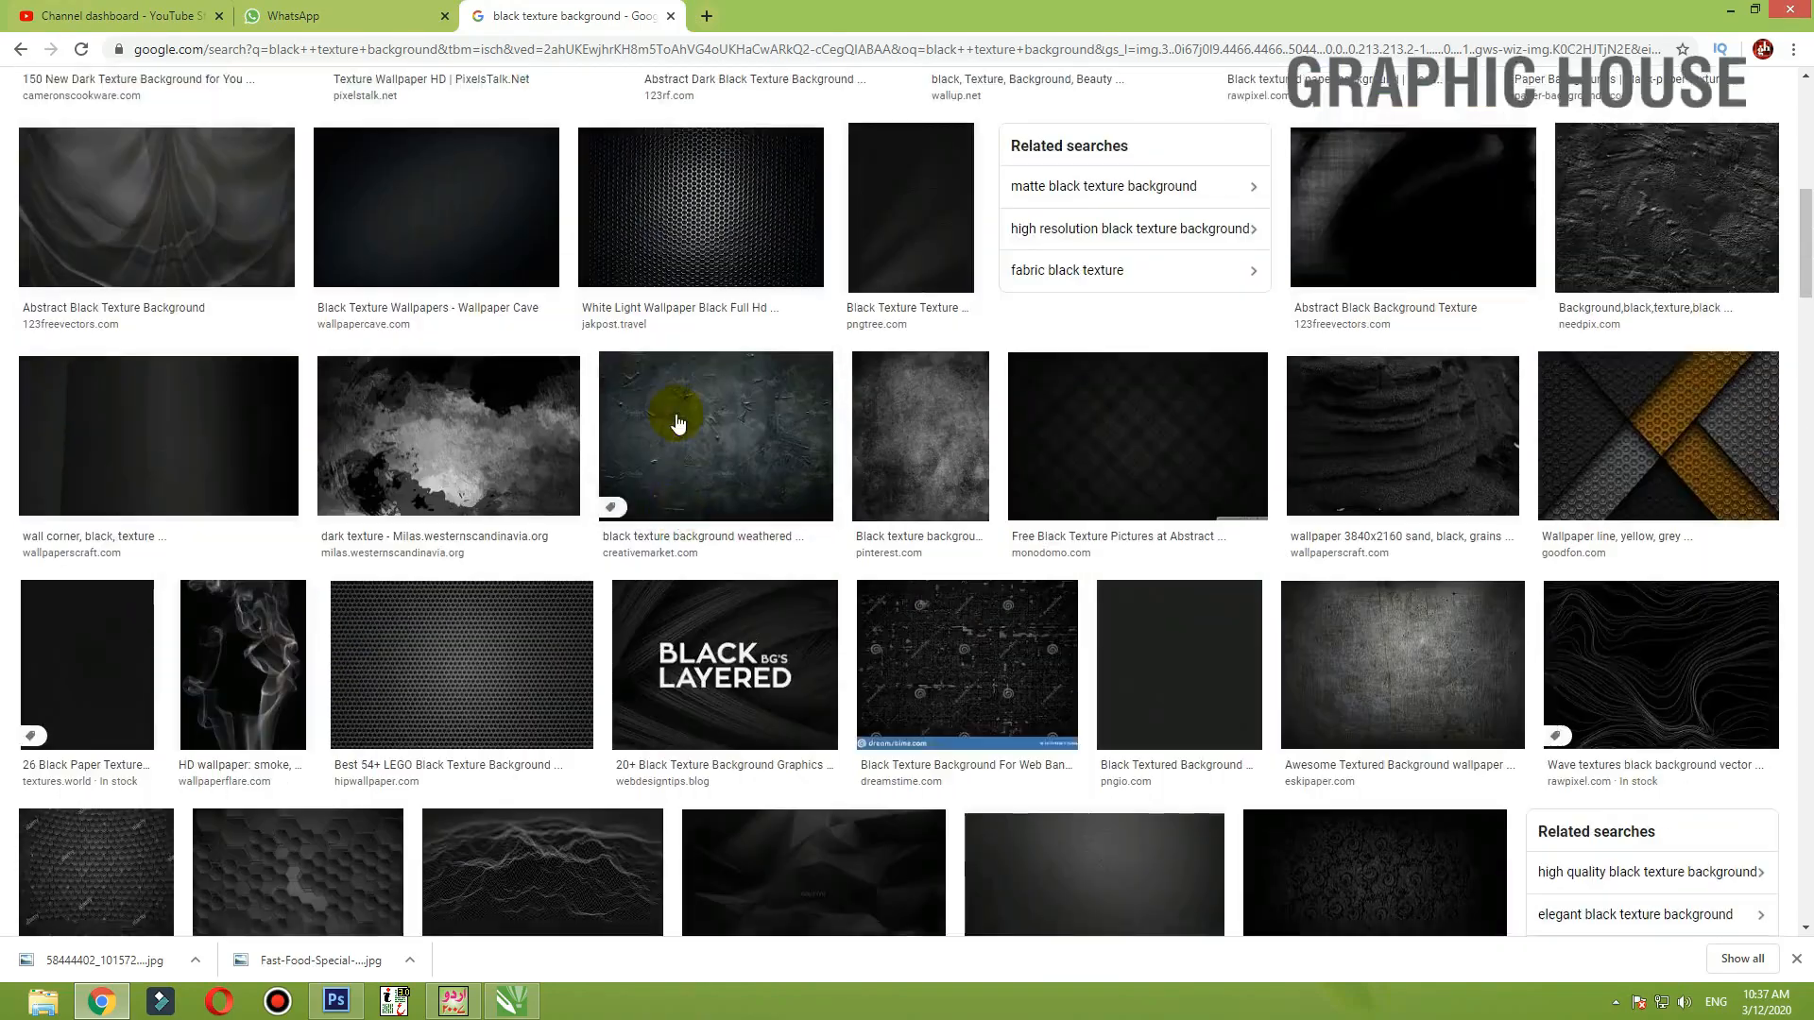
# - Open the dark sand texture wallpaper (3840x2160) from WallpapersCraft and copy the image
pyautogui.click(1483, 387)
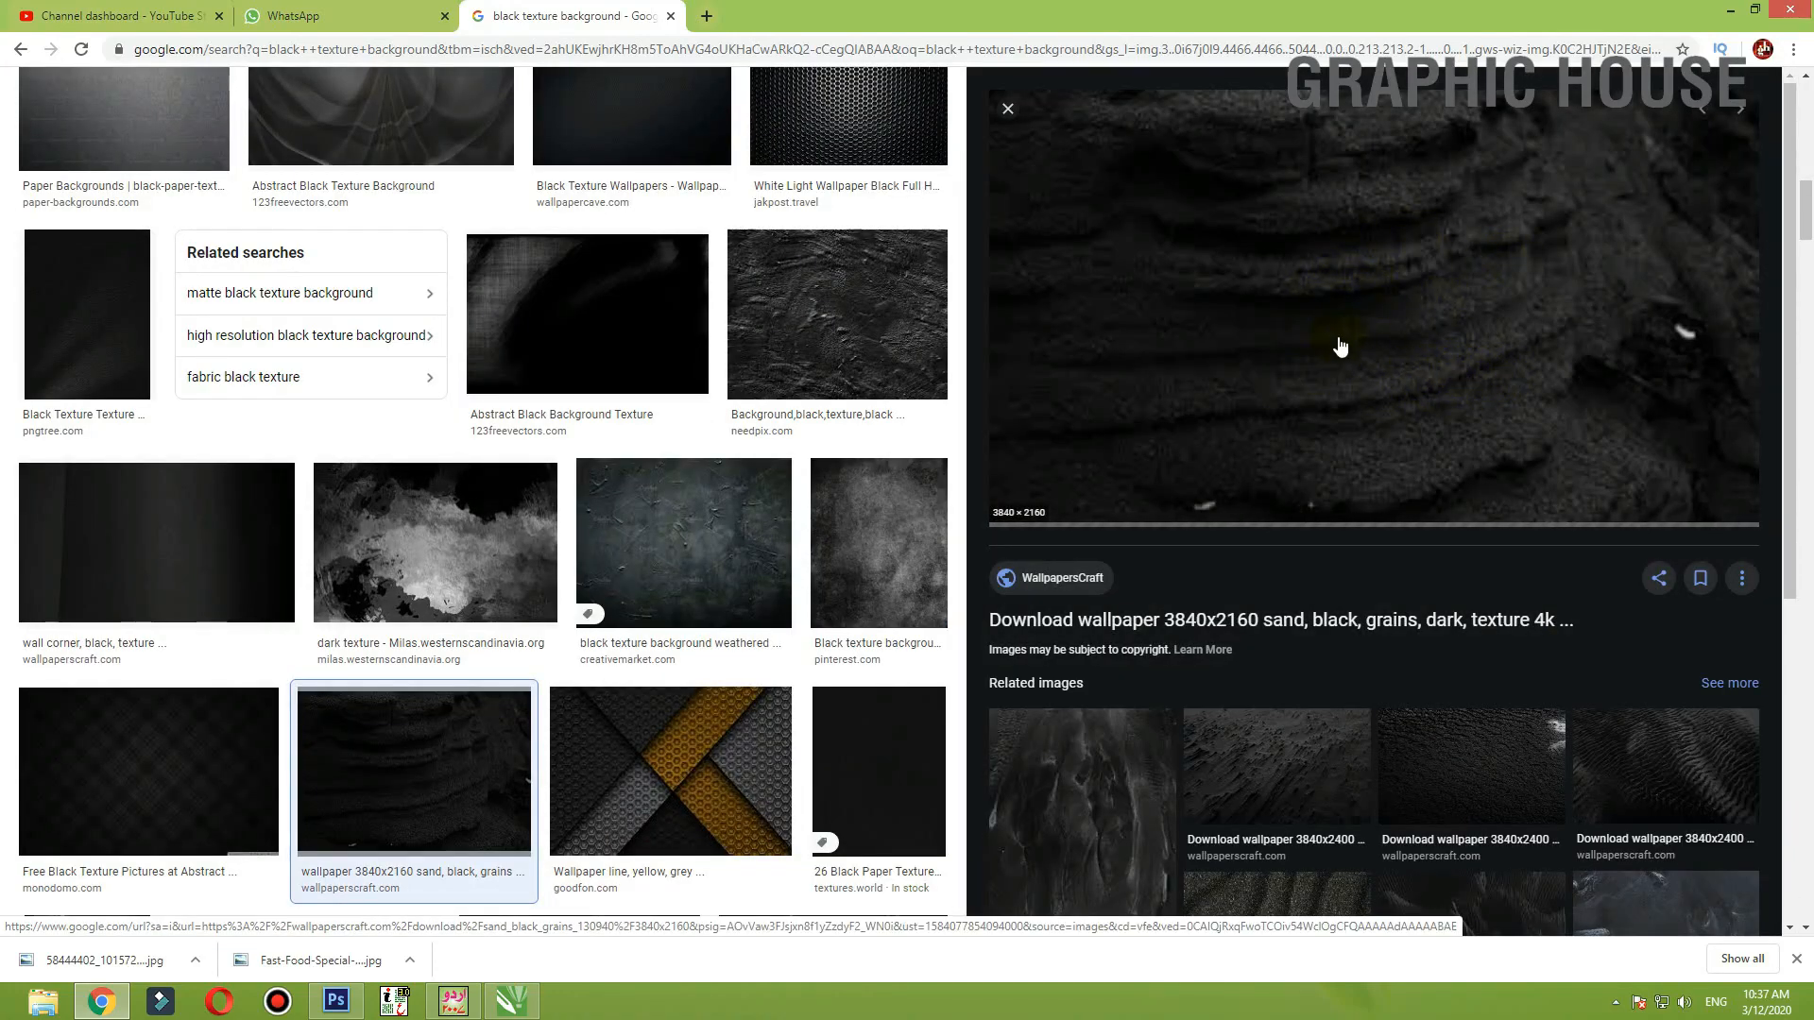
pyautogui.scroll(-5, 1340, 347)
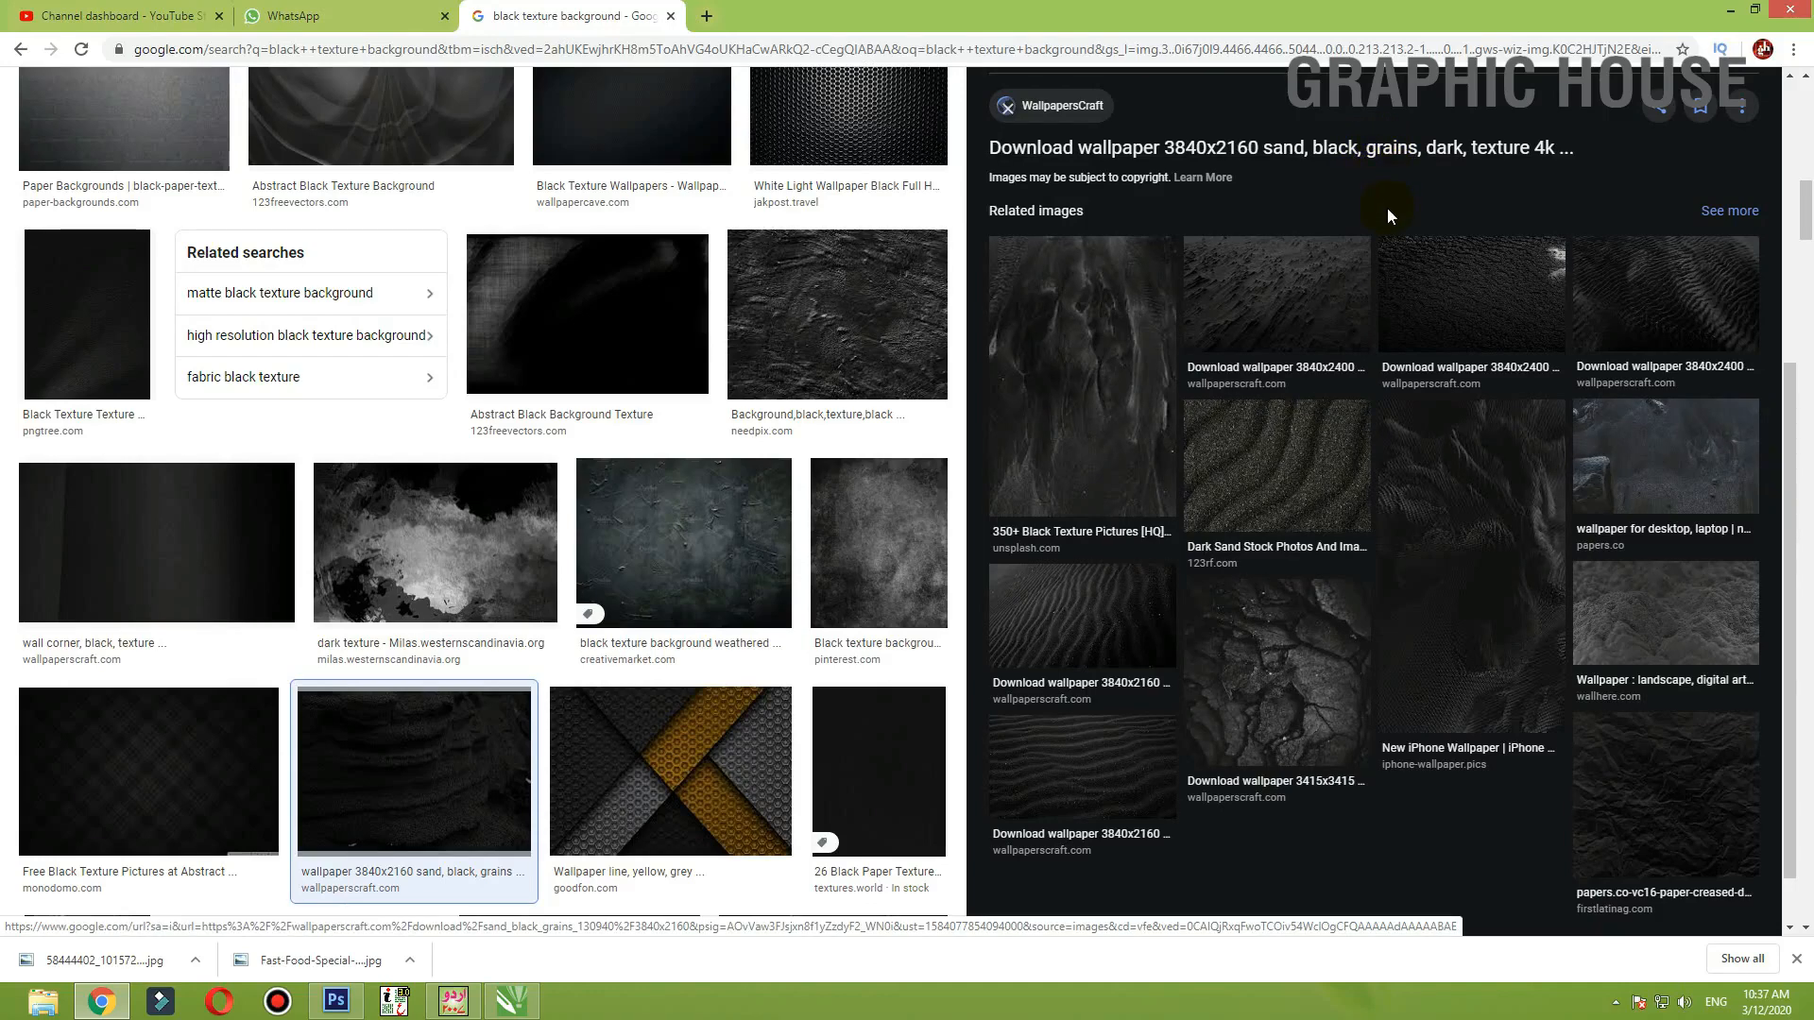
pyautogui.scroll(5, 1387, 207)
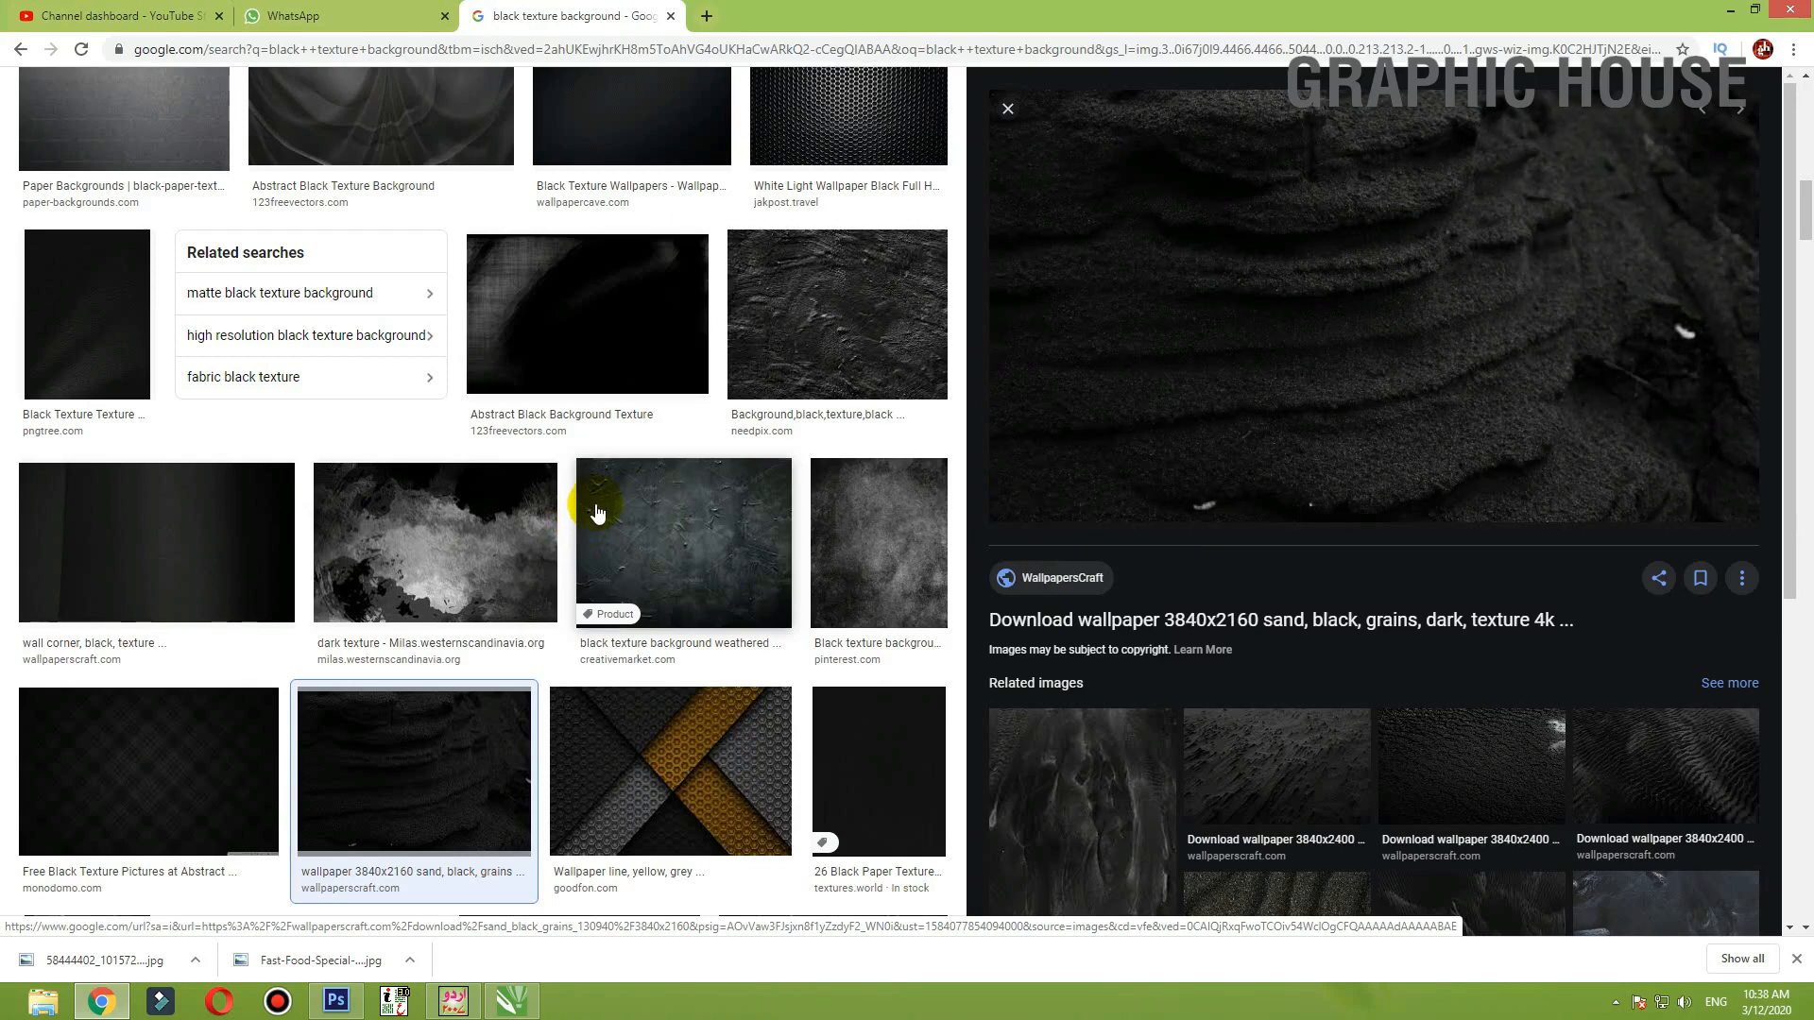
pyautogui.rightClick(1256, 384)
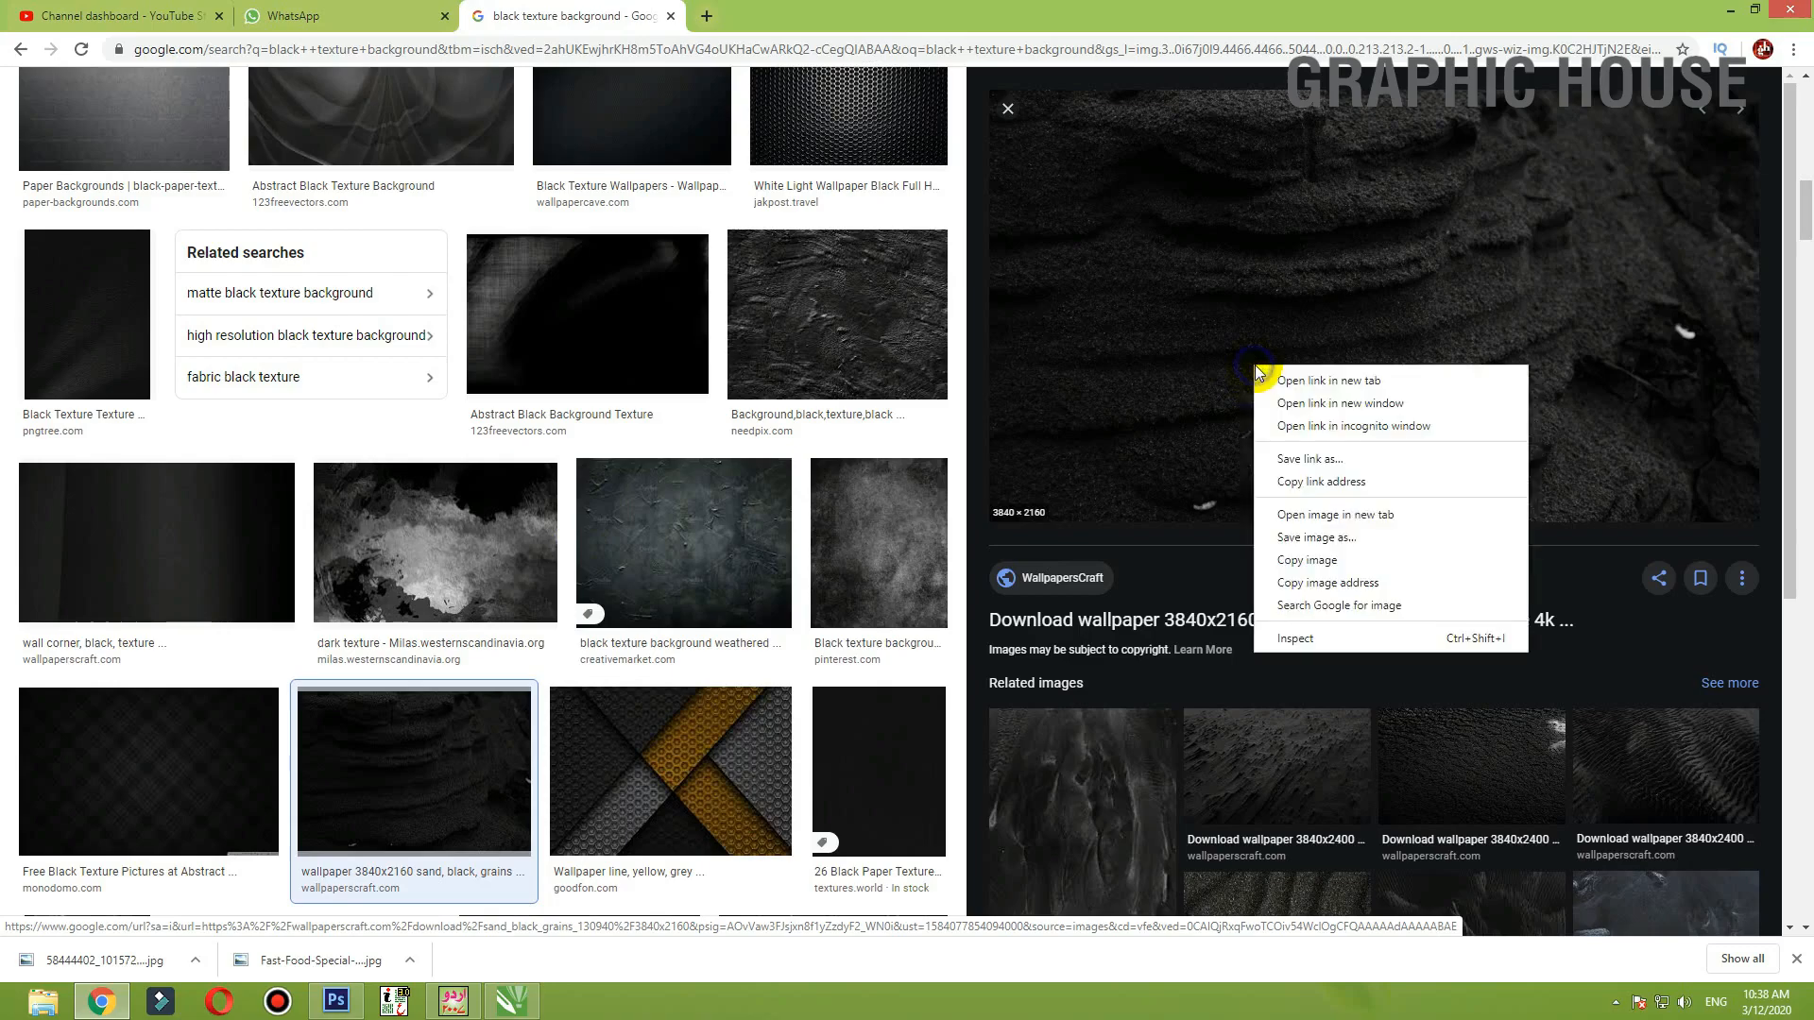
pyautogui.click(1307, 560)
# - Switch to CorelDRAW, paste the sand texture and place it beside the page, scaled down to about 10.4 by 5.9 inches
pyautogui.click(1725, 13)
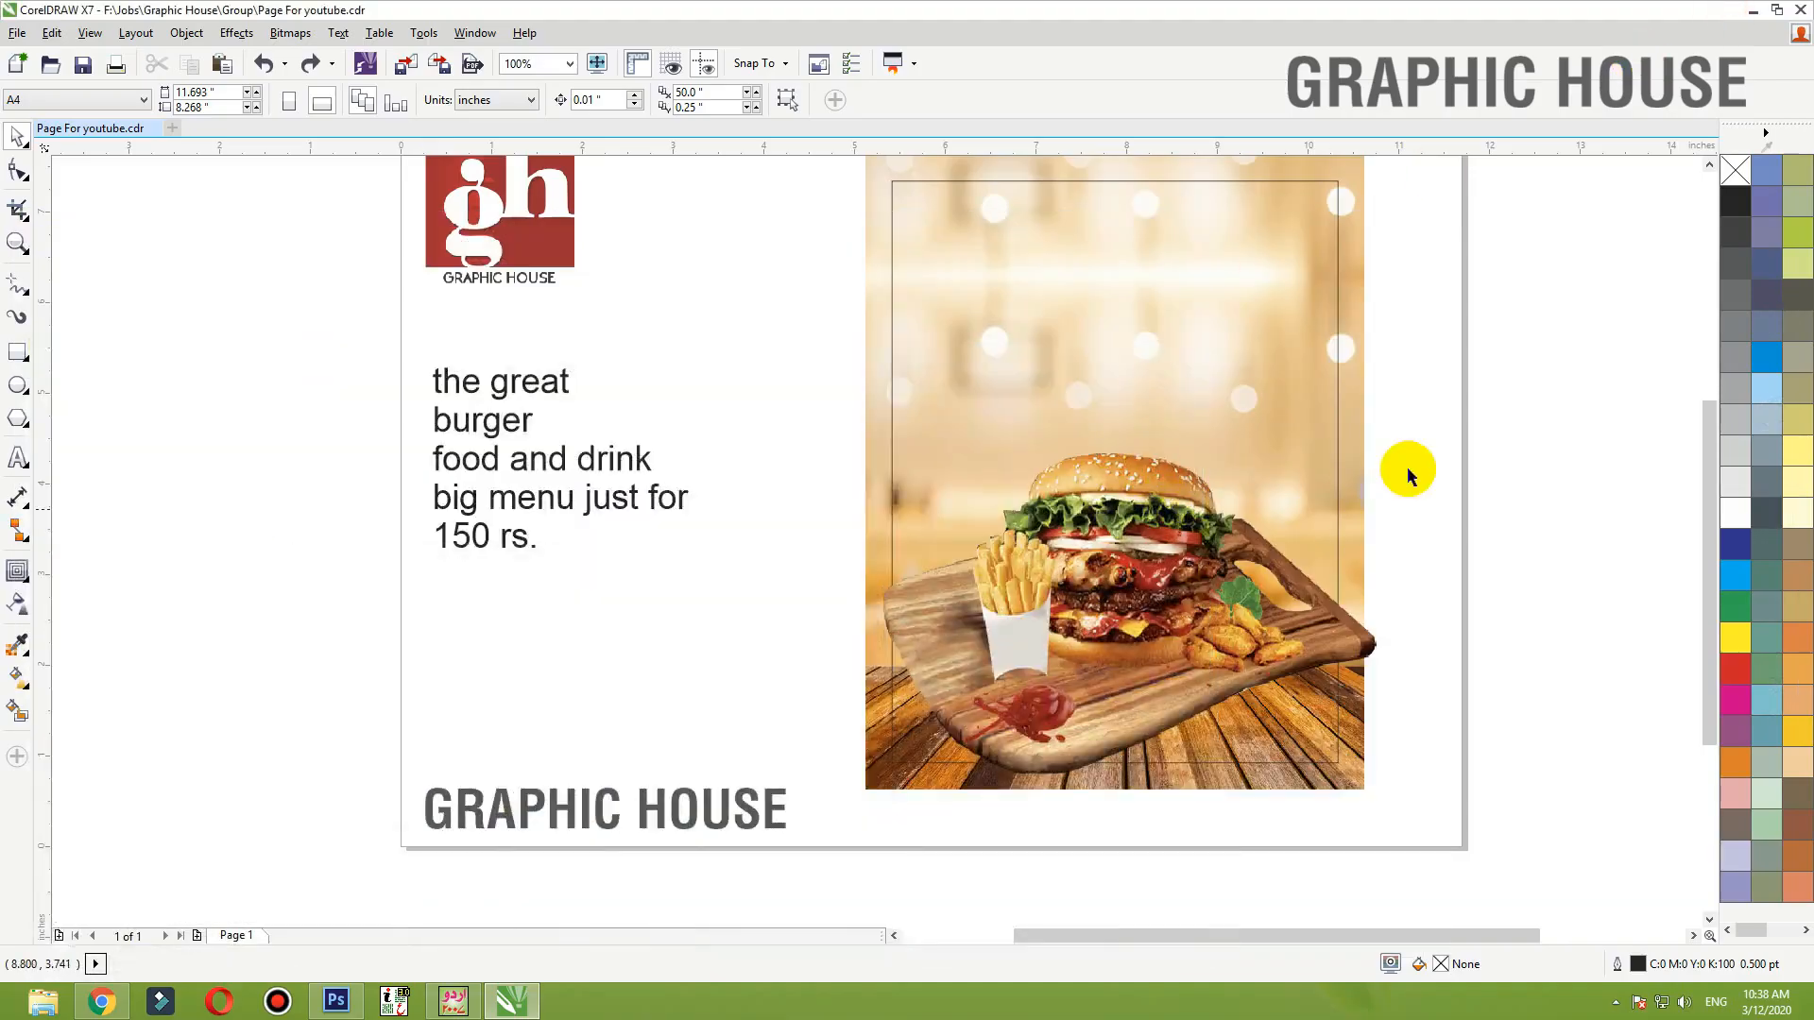
pyautogui.rightClick(1488, 402)
pyautogui.click(1510, 553)
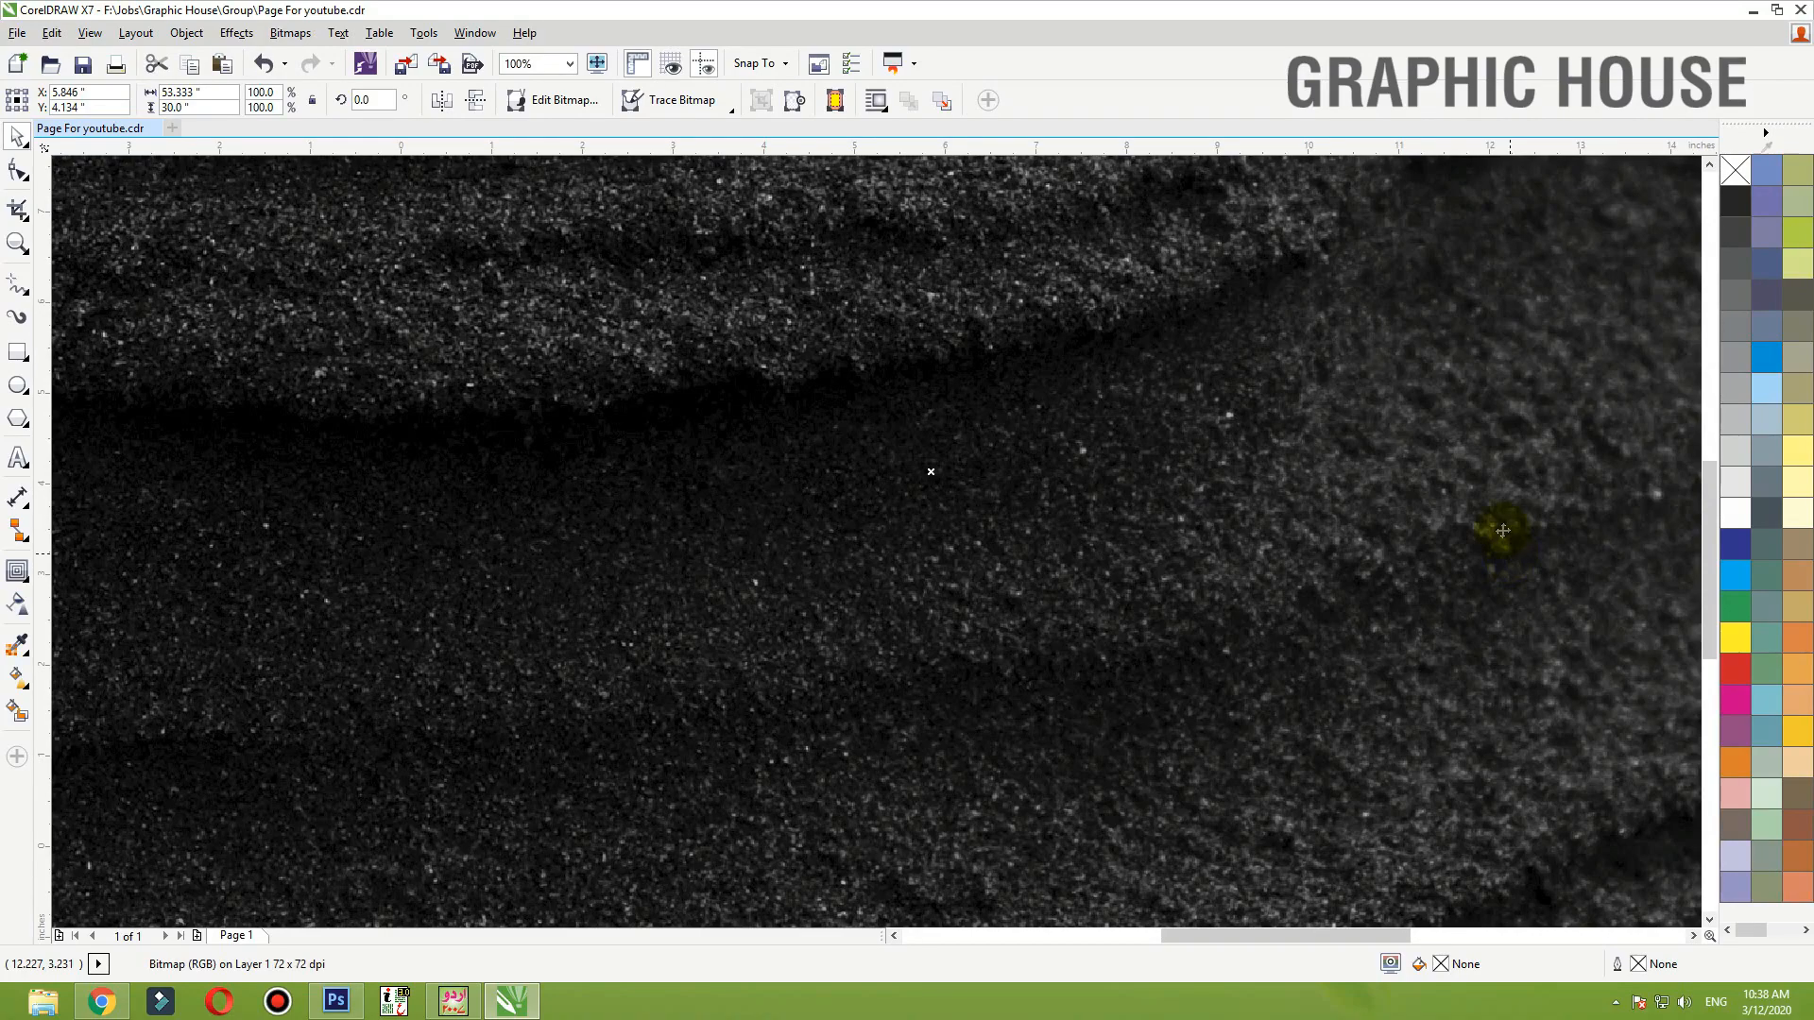
pyautogui.hotkey('shift', 'F2')
pyautogui.keyDown('shift'); pyautogui.moveTo(1535, 171); pyautogui.dragTo(902, 412); pyautogui.keyUp('shift')
pyautogui.moveTo(892, 495); pyautogui.dragTo(1161, 490)
pyautogui.press('F2')
pyautogui.moveTo(1278, 425); pyautogui.dragTo(798, 700)
pyautogui.moveTo(1178, 486); pyautogui.dragTo(1371, 441)
pyautogui.moveTo(1173, 342); pyautogui.dragTo(1494, 367)
# - Duplicate the complete flyer with its border and burger image just outside the page's right edge
pyautogui.moveTo(825, 211); pyautogui.dragTo(315, 800)
pyautogui.moveTo(474, 633); pyautogui.dragTo(947, 633)
pyautogui.rightClick(946, 633)
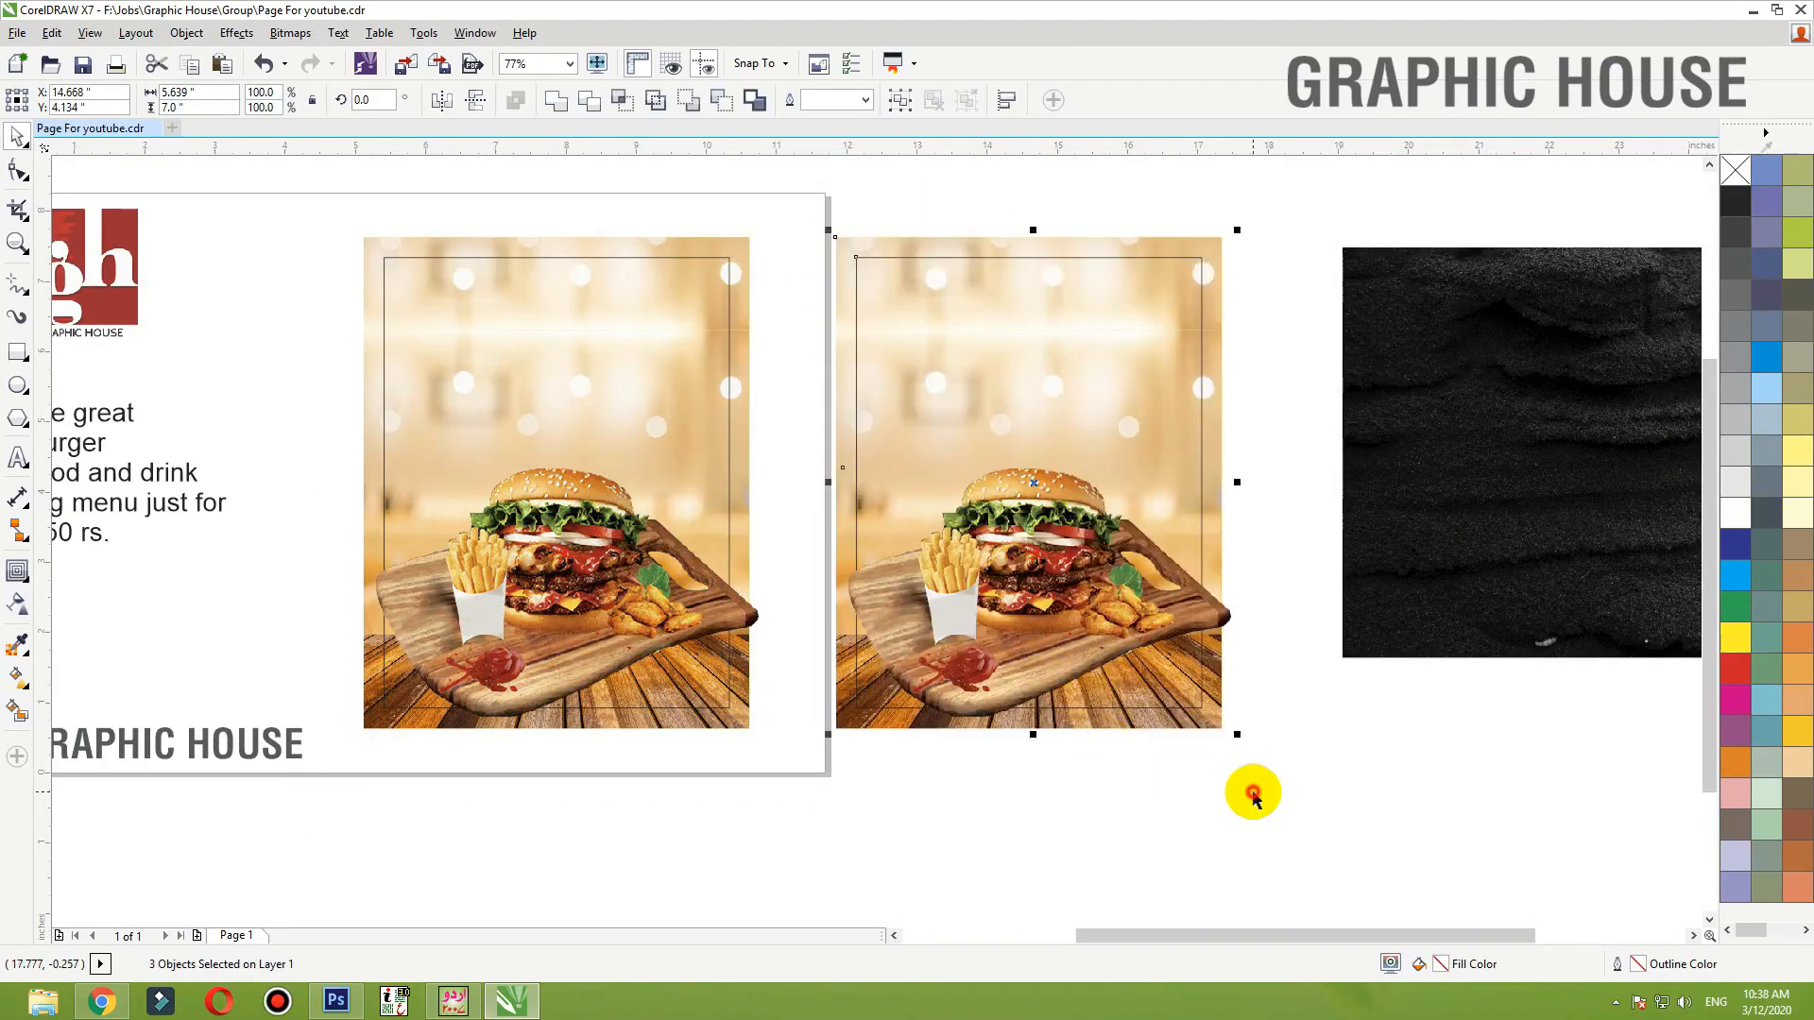
pyautogui.click(1206, 696)
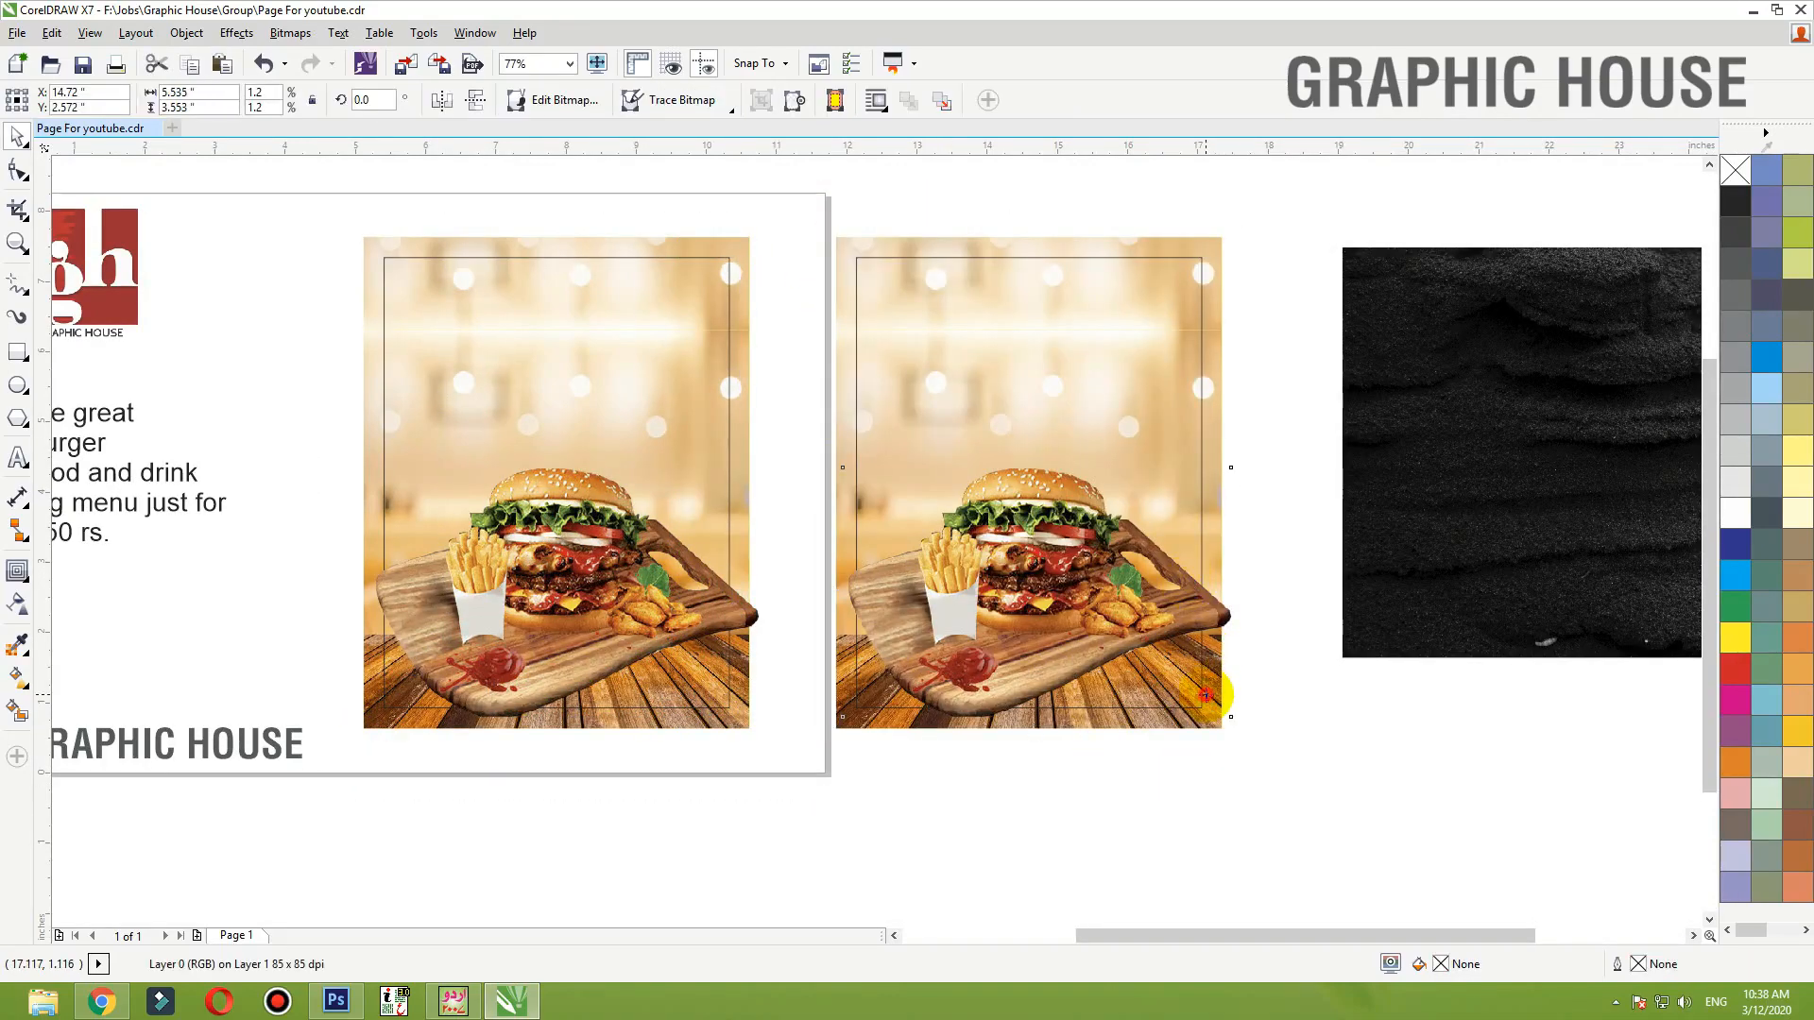
# - PowerClip the sand texture inside the duplicate flyer's background and delete the blurred upper image from the clip contents
pyautogui.rightClick(1501, 253)
pyautogui.click(1530, 267)
pyautogui.click(1171, 246)
pyautogui.keyDown('ctrl'); pyautogui.click(1181, 243); pyautogui.keyUp('ctrl')
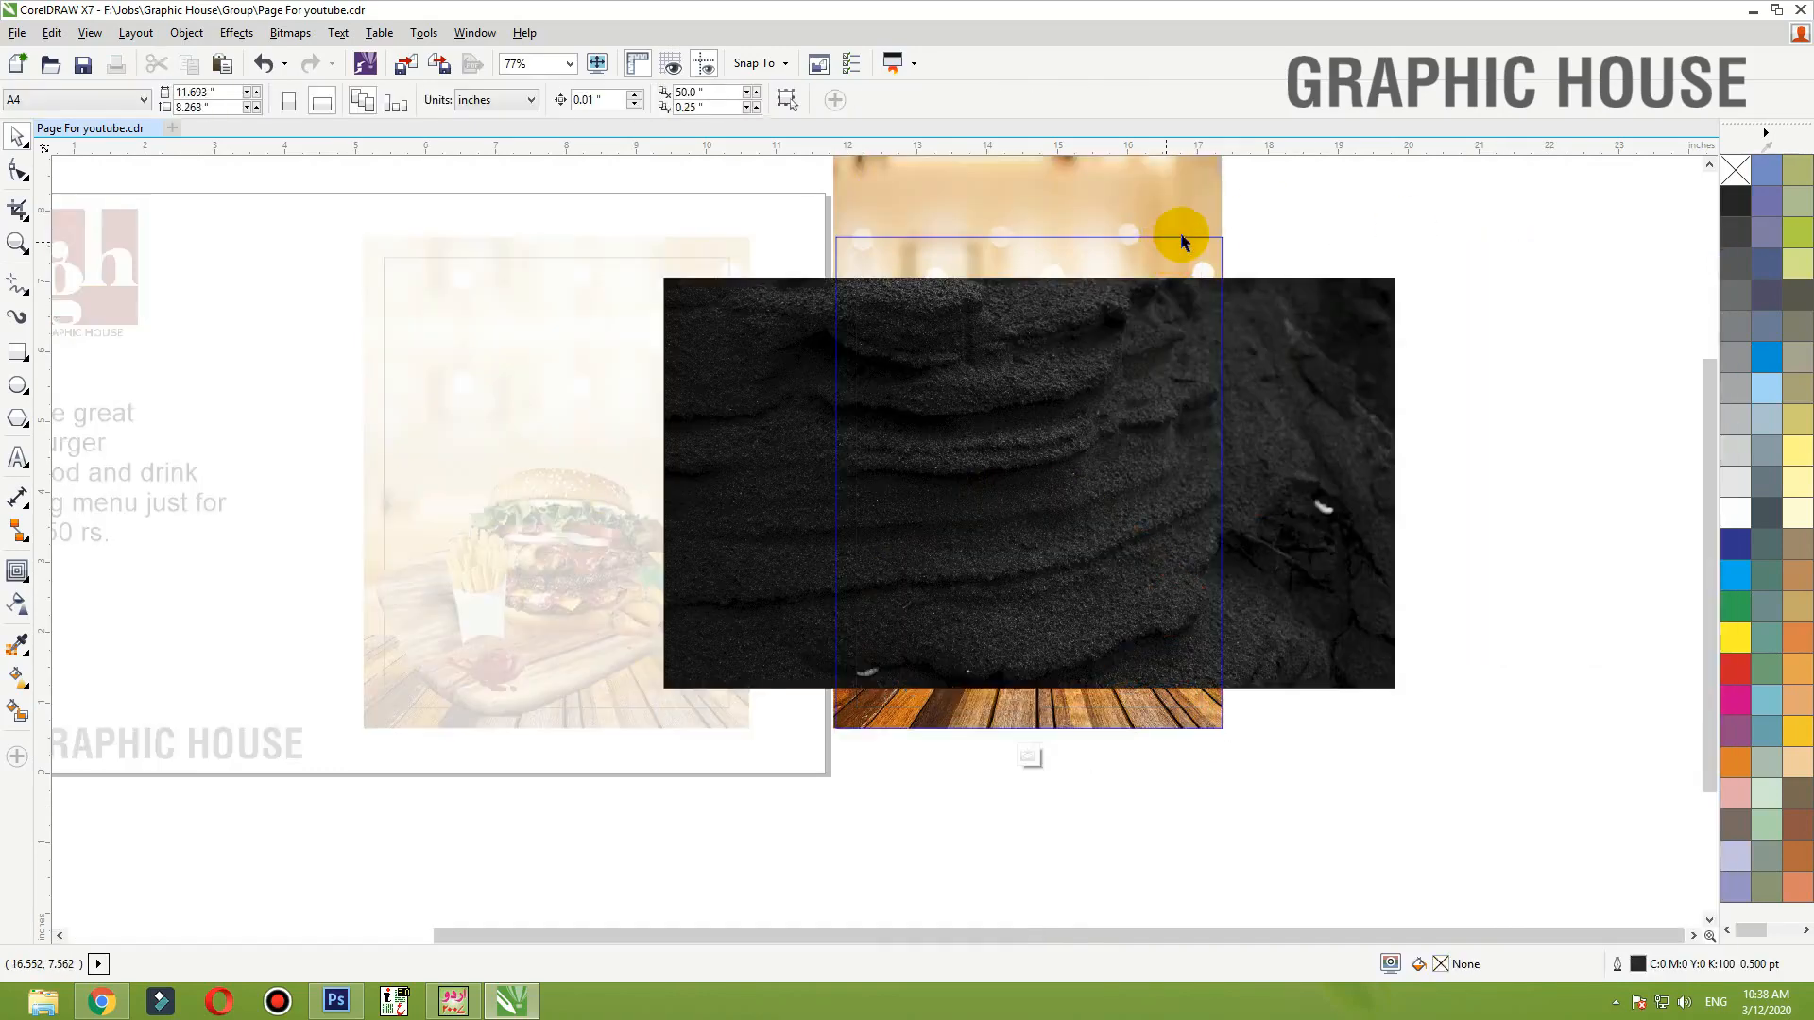
pyautogui.press('Delete')
# - Move the sand texture up to the top edge of the clip frame and stretch it to about 6.2 inches high
pyautogui.click(1107, 716)
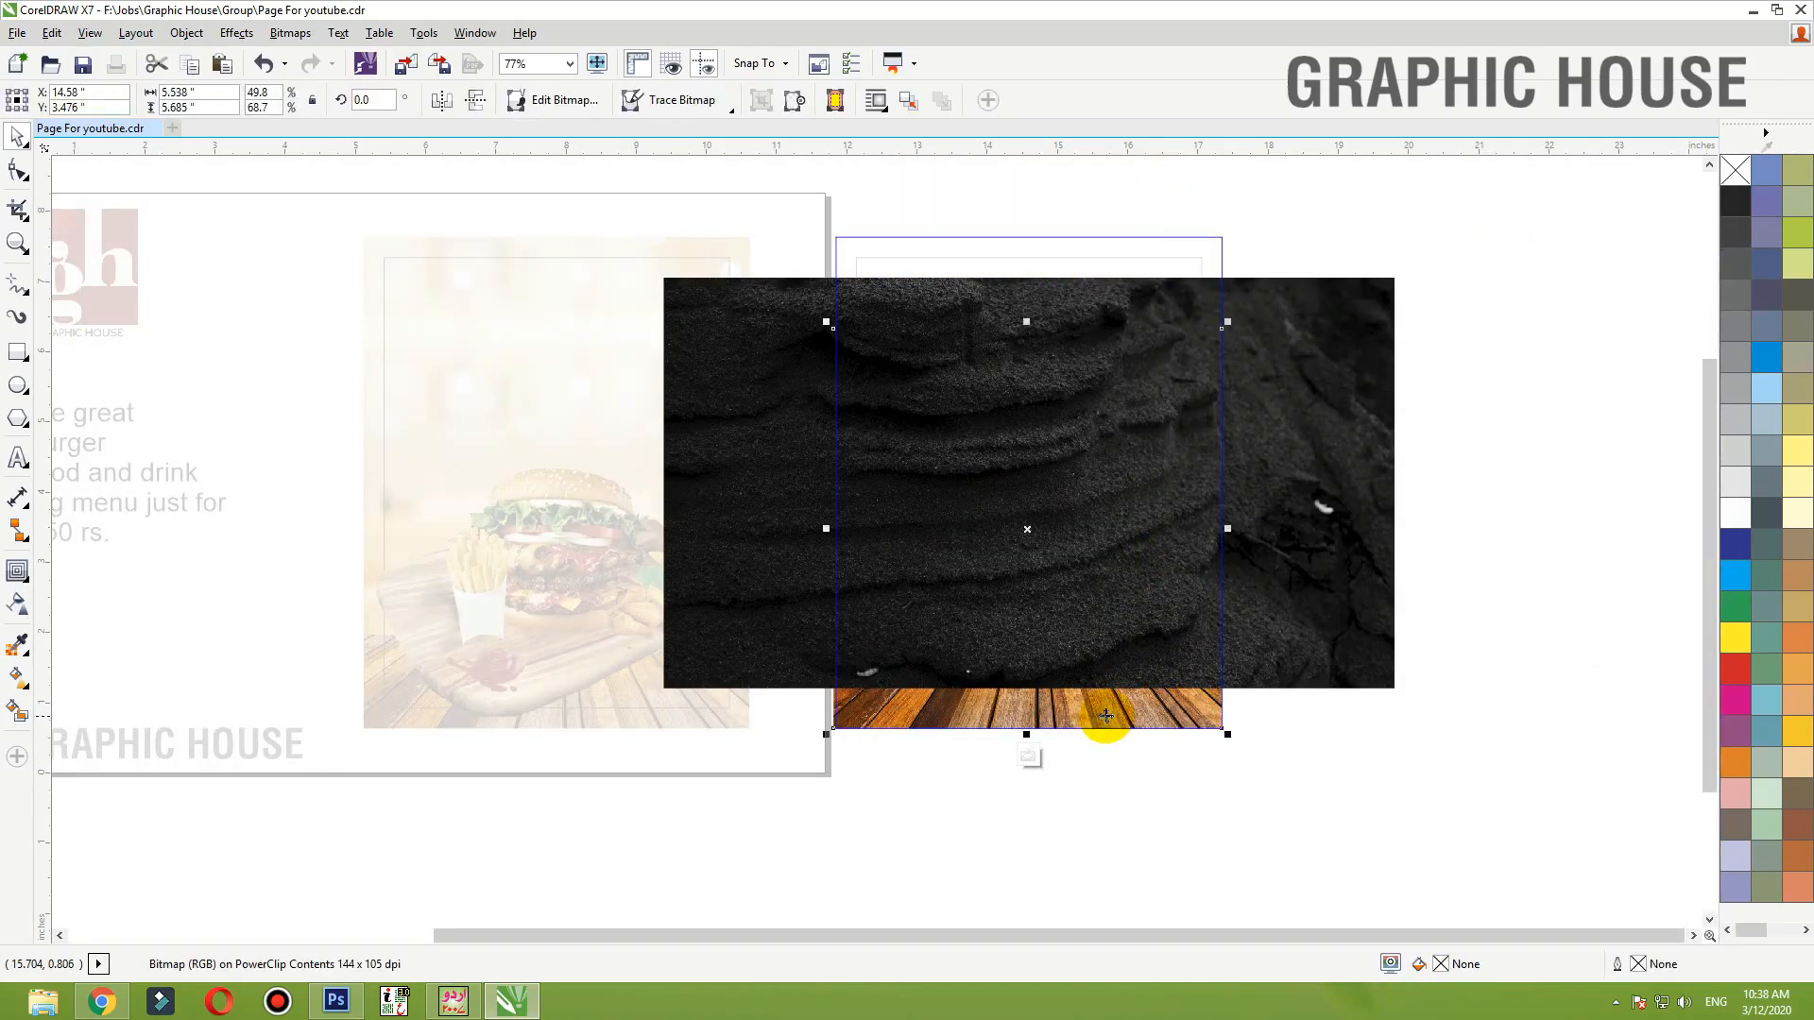
pyautogui.moveTo(1297, 610); pyautogui.dragTo(1305, 566)
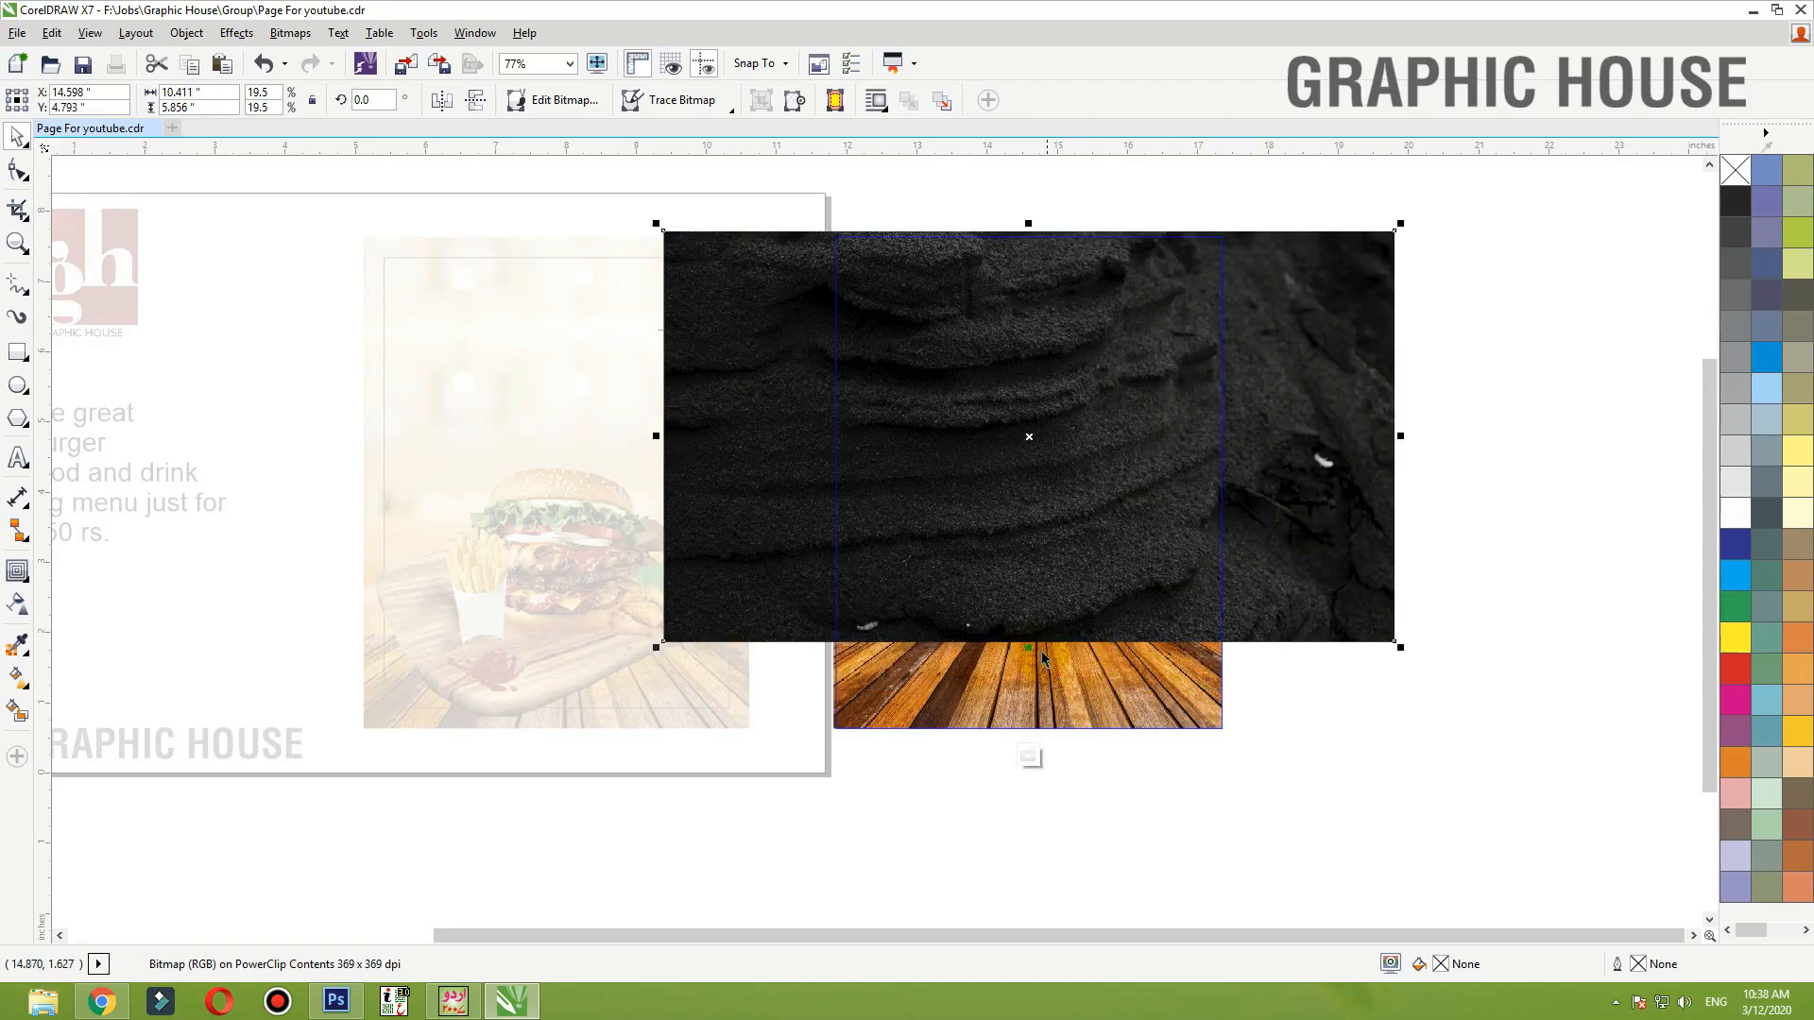
pyautogui.moveTo(1032, 658); pyautogui.dragTo(1029, 674)
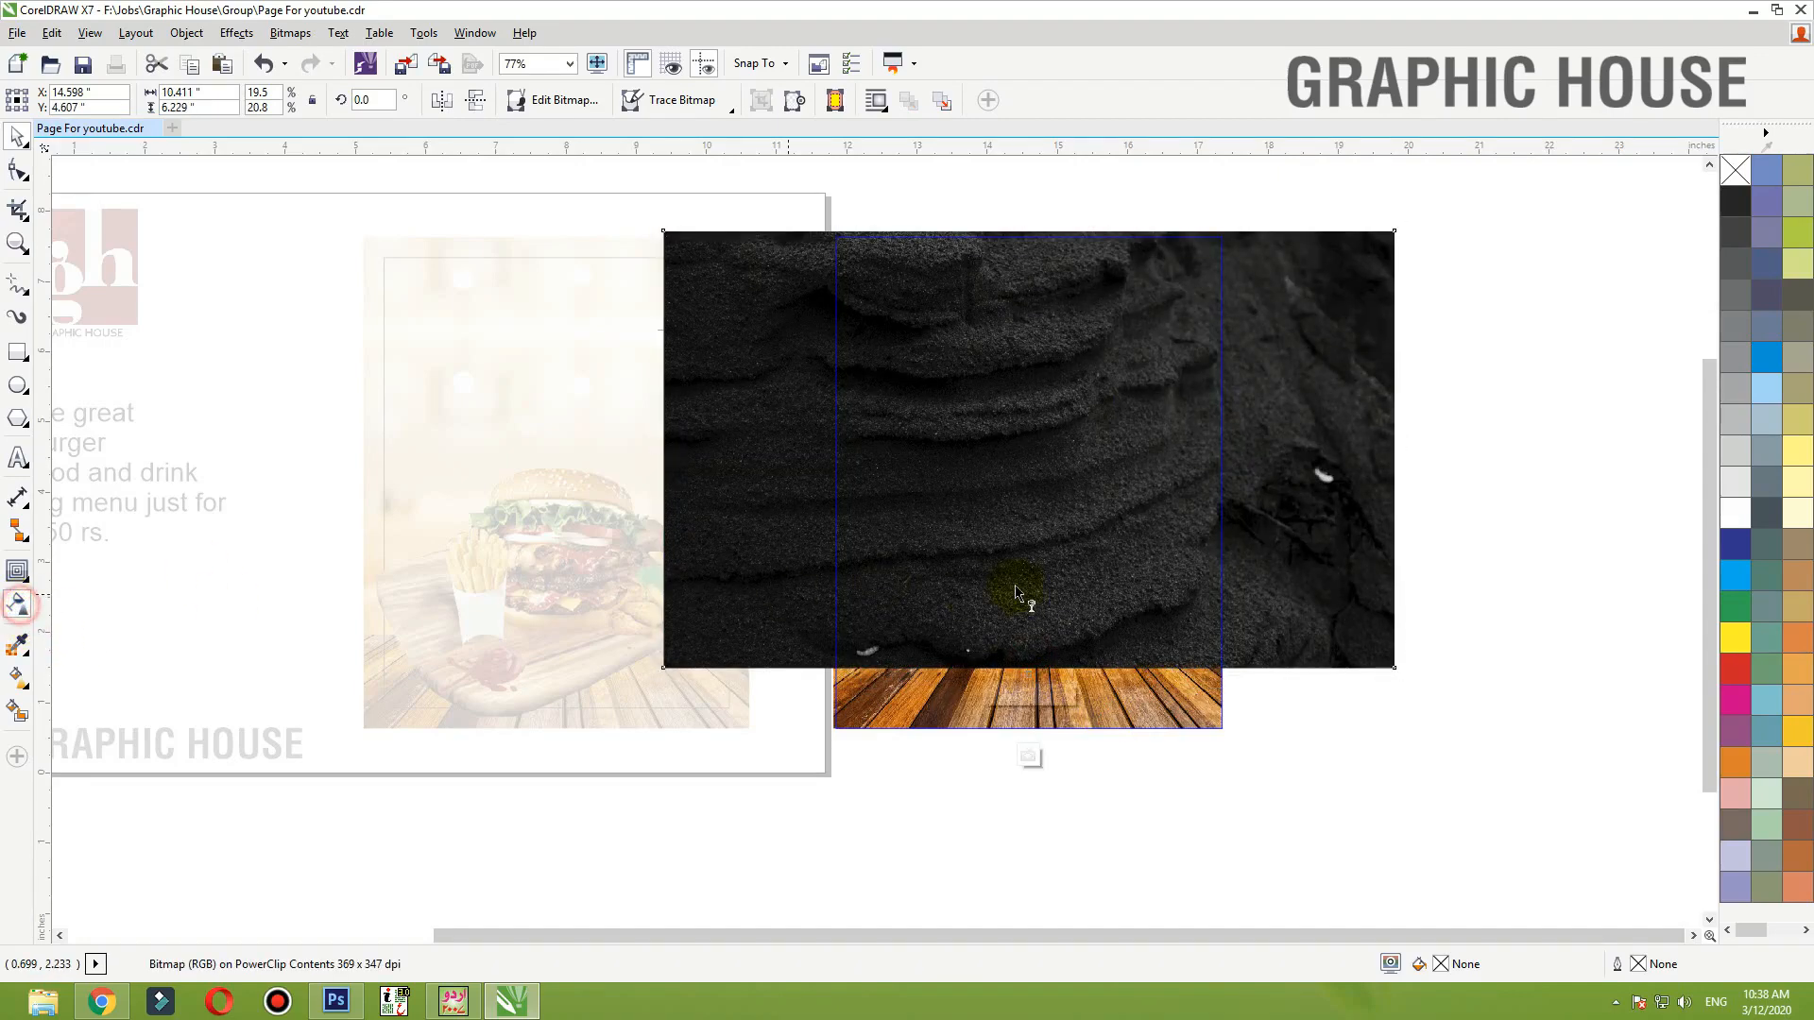
# - Fade the sand texture's lower edge with a linear transparency and delete the wooden table image behind it
pyautogui.moveTo(1003, 550); pyautogui.dragTo(1003, 657)
pyautogui.moveTo(1005, 552)
pyautogui.mouseDown()
pyautogui.moveTo(1002, 695)
pyautogui.moveTo(971, 687)
pyautogui.mouseUp()
pyautogui.press('space')
pyautogui.press('Delete')
pyautogui.click(1061, 653)
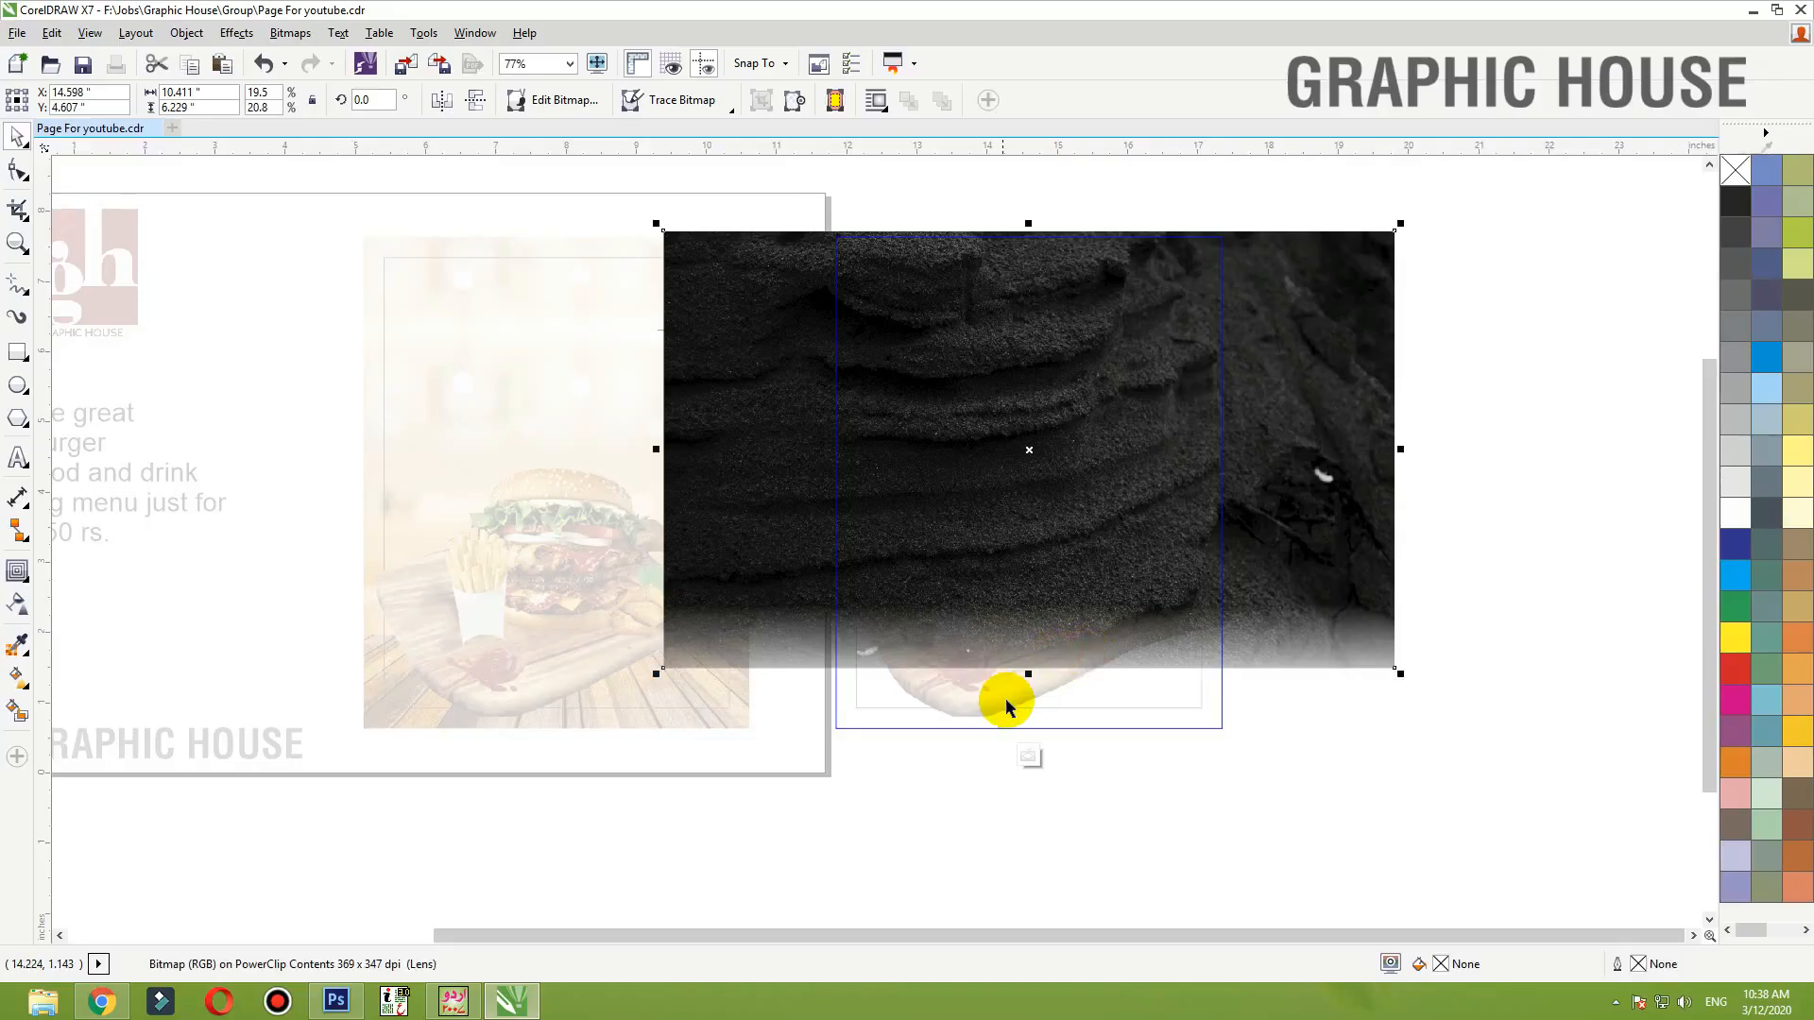
# - Remove the texture's transparency, resize it to cover the whole clip frame and finish editing the PowerClip
pyautogui.click(26, 605)
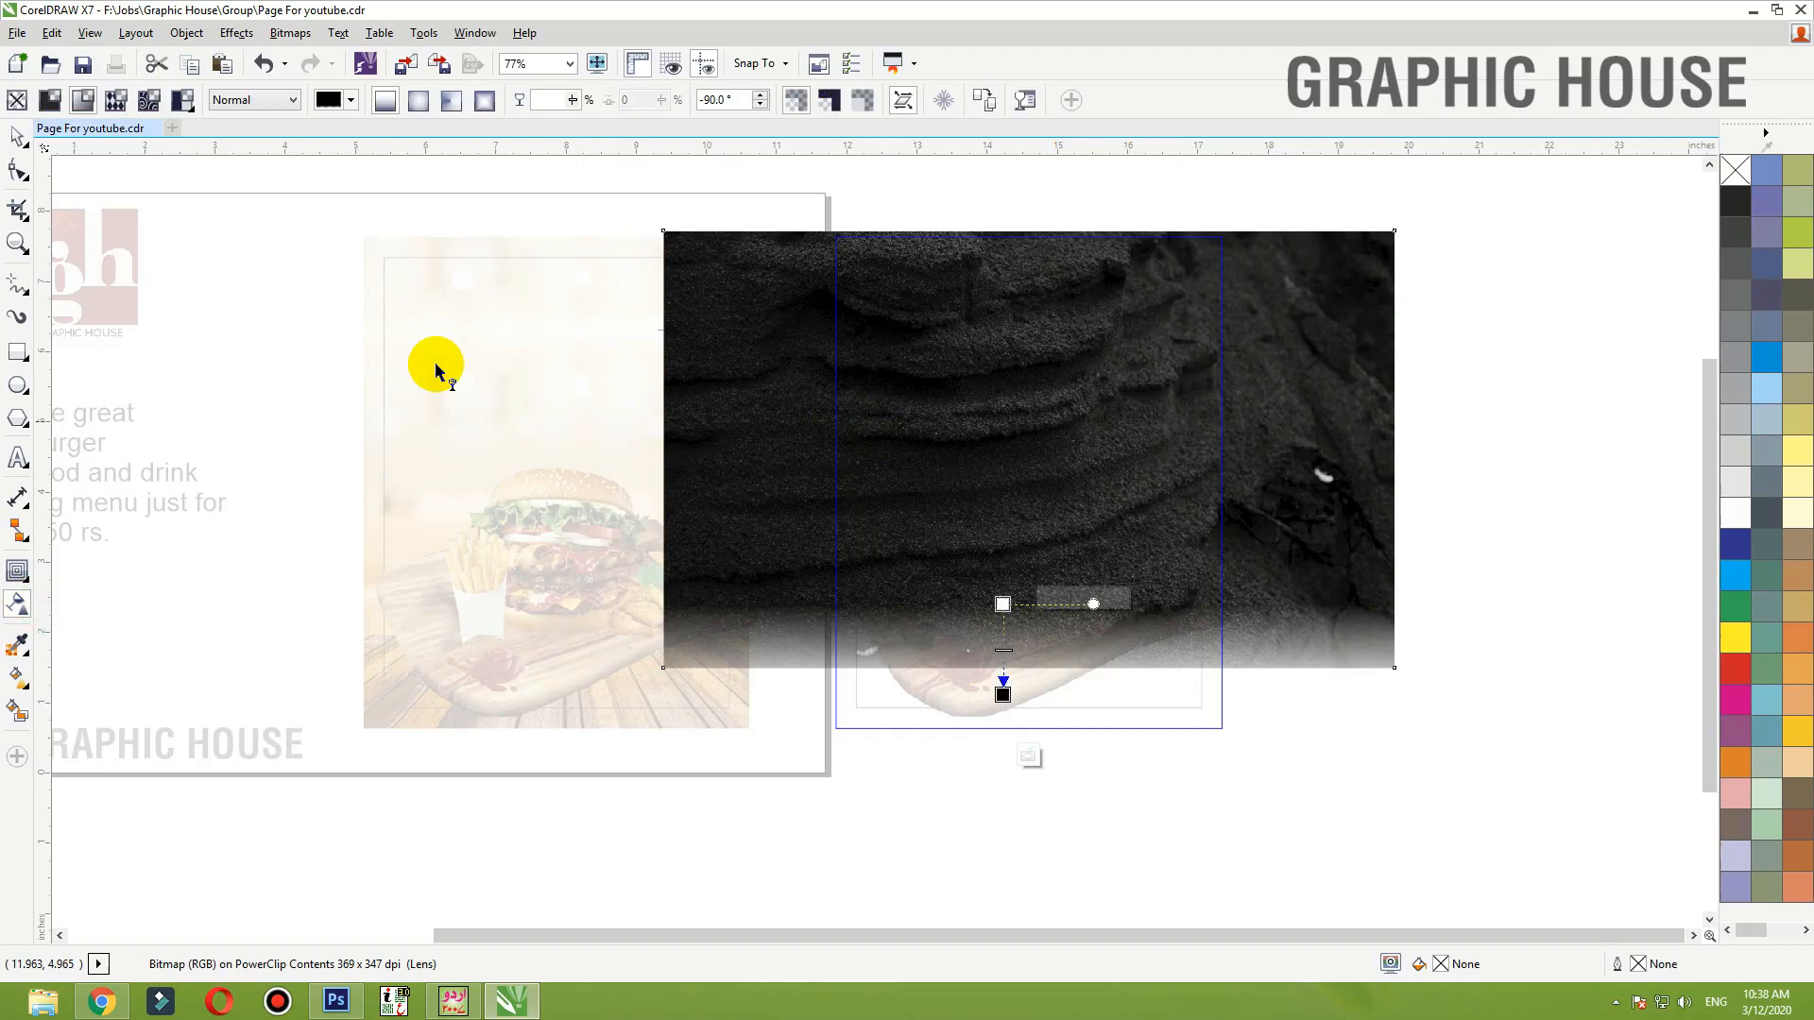
pyautogui.click(28, 98)
pyautogui.press('space')
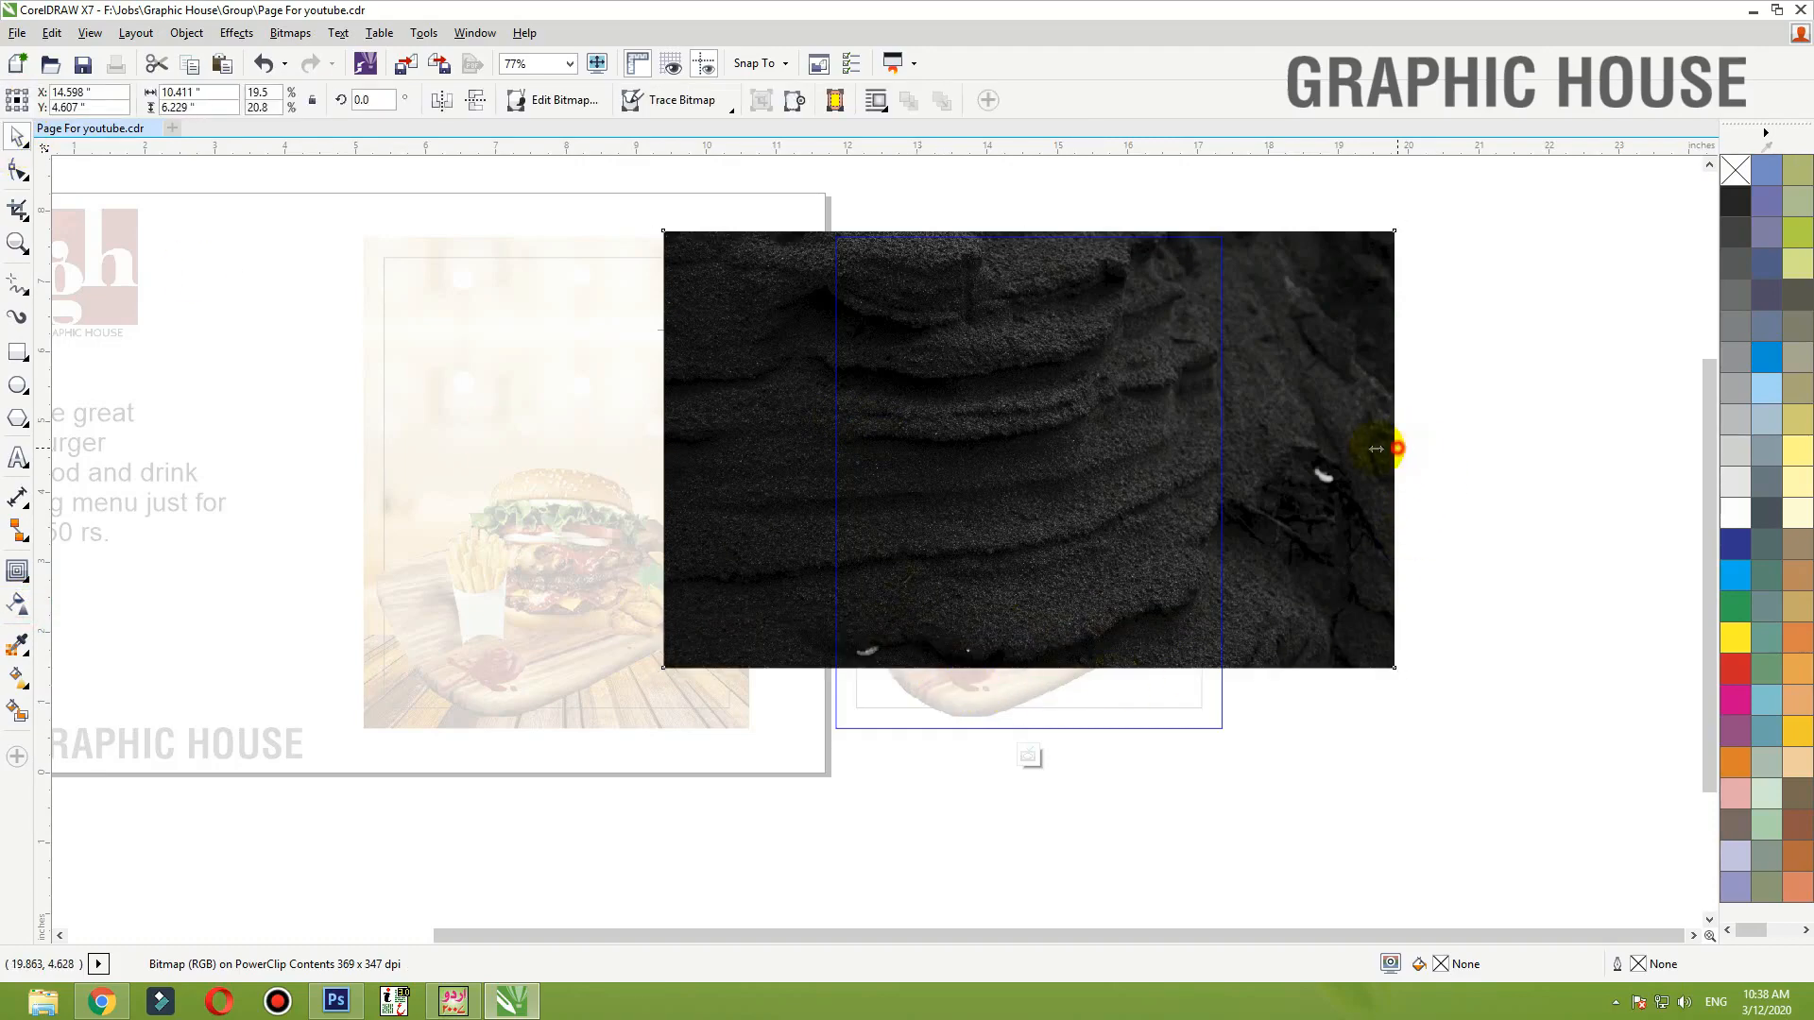
pyautogui.moveTo(1396, 449); pyautogui.dragTo(1273, 450)
pyautogui.moveTo(1029, 669); pyautogui.dragTo(1028, 754)
pyautogui.keyDown('ctrl'); pyautogui.click(1379, 556); pyautogui.keyUp('ctrl')
pyautogui.click(1232, 311)
pyautogui.moveTo(1134, 335); pyautogui.dragTo(1129, 333)
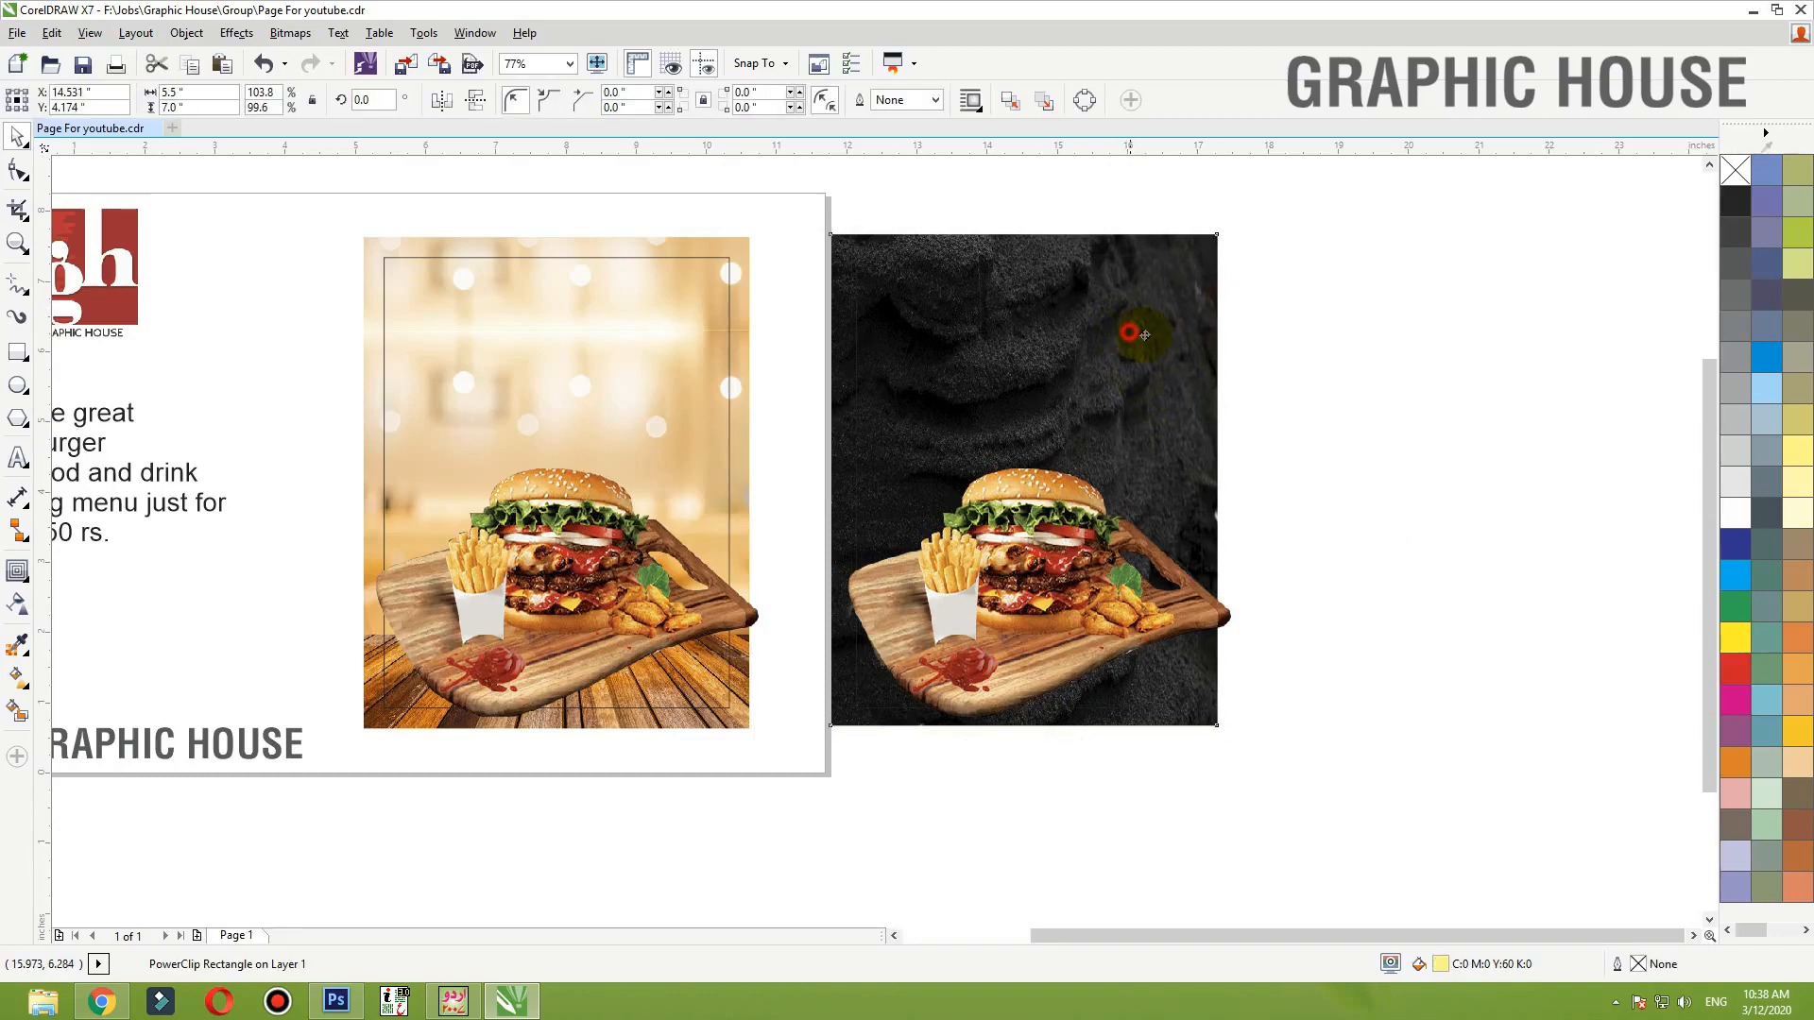
pyautogui.hotkey('ctrl', 'z')
# - Move the original wooden-table flyer off the page and put the black textured version in its place
pyautogui.click(523, 450)
pyautogui.keyDown('ctrl'); pyautogui.click(724, 233); pyautogui.keyUp('ctrl')
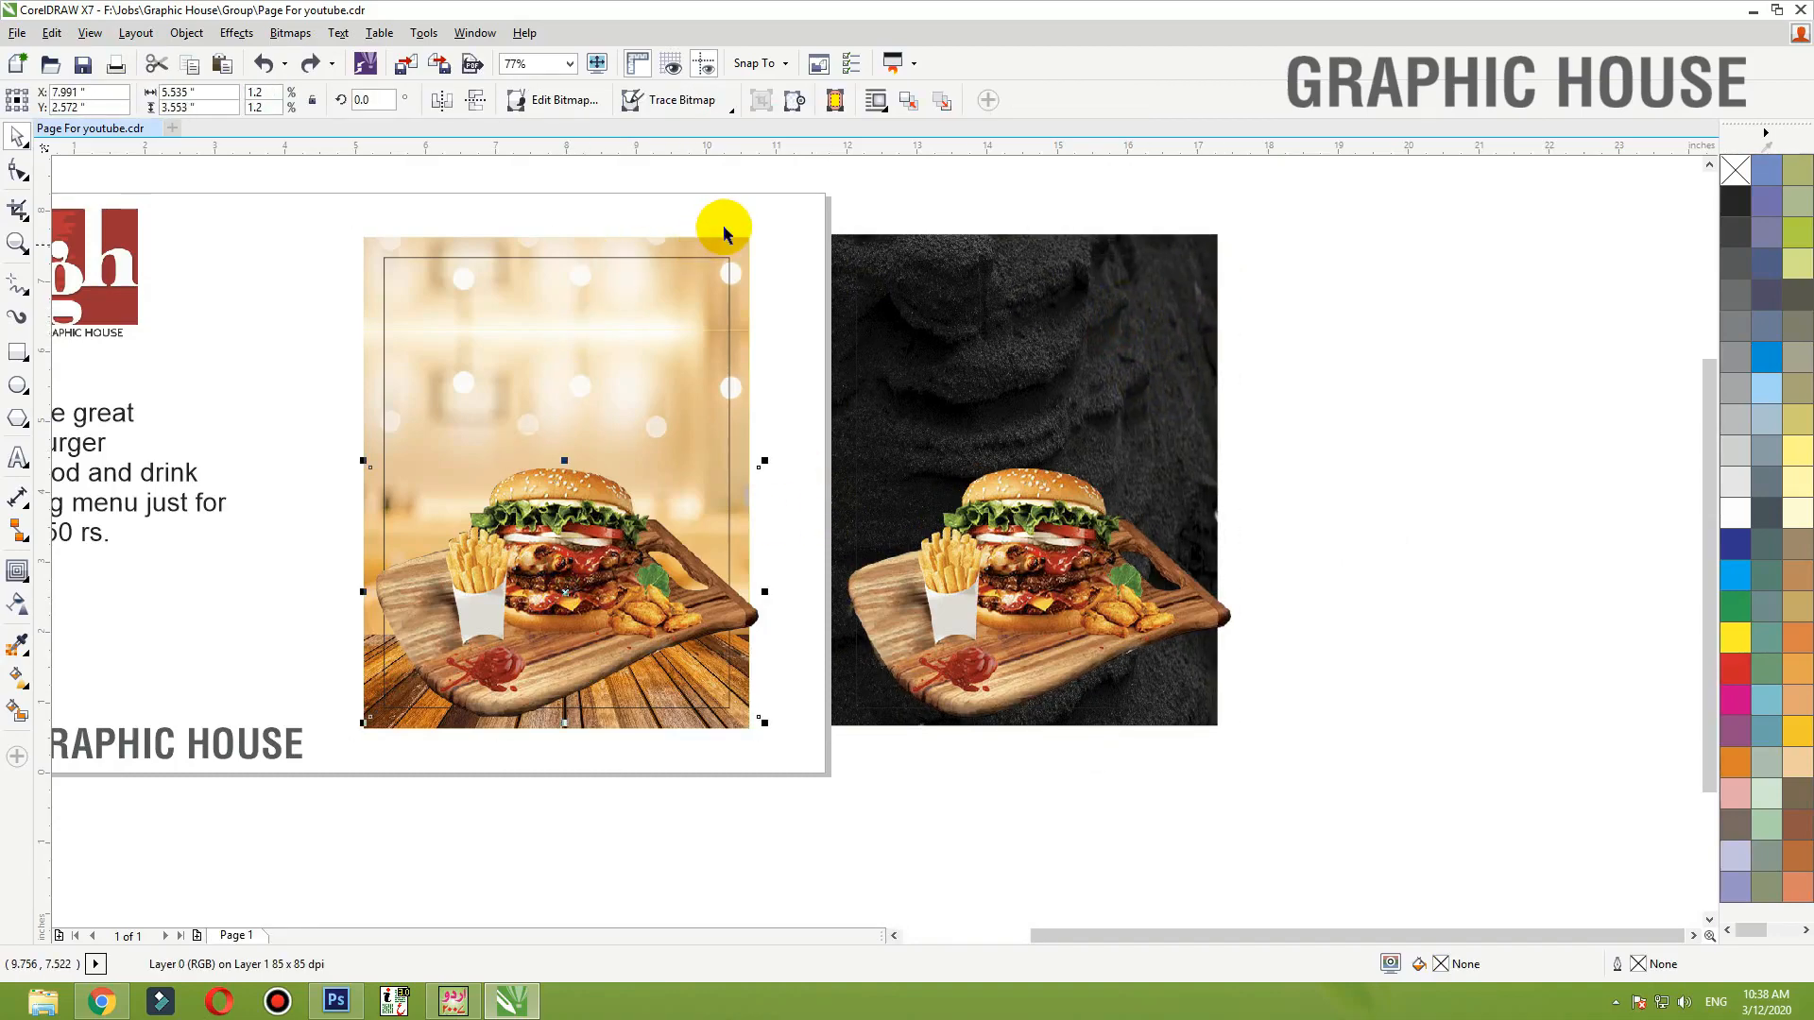
pyautogui.moveTo(513, 607); pyautogui.dragTo(272, 875)
pyautogui.moveTo(586, 596); pyautogui.dragTo(1542, 595)
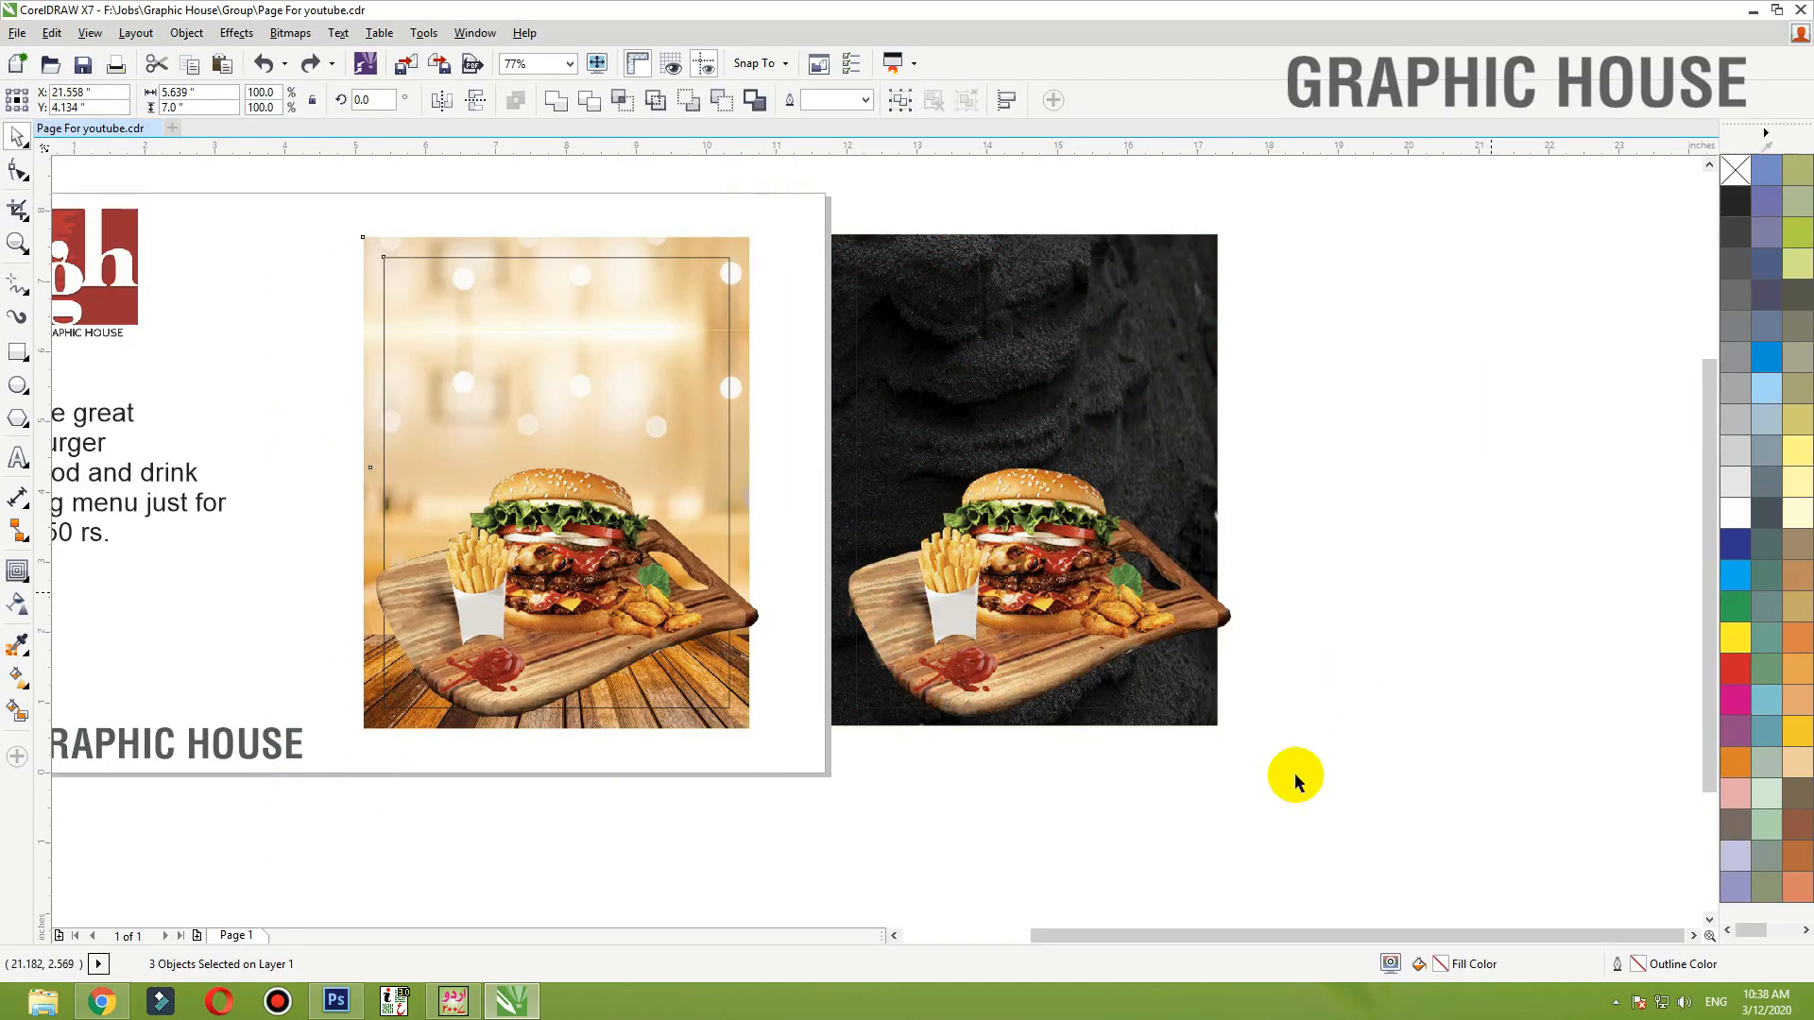
pyautogui.moveTo(1292, 820); pyautogui.dragTo(780, 189)
pyautogui.moveTo(983, 463); pyautogui.dragTo(527, 474)
# - Shift the burger image slightly up and left so its board fits within the black background's width
pyautogui.click(897, 445)
pyautogui.press('F2')
pyautogui.moveTo(916, 396); pyautogui.dragTo(250, 818)
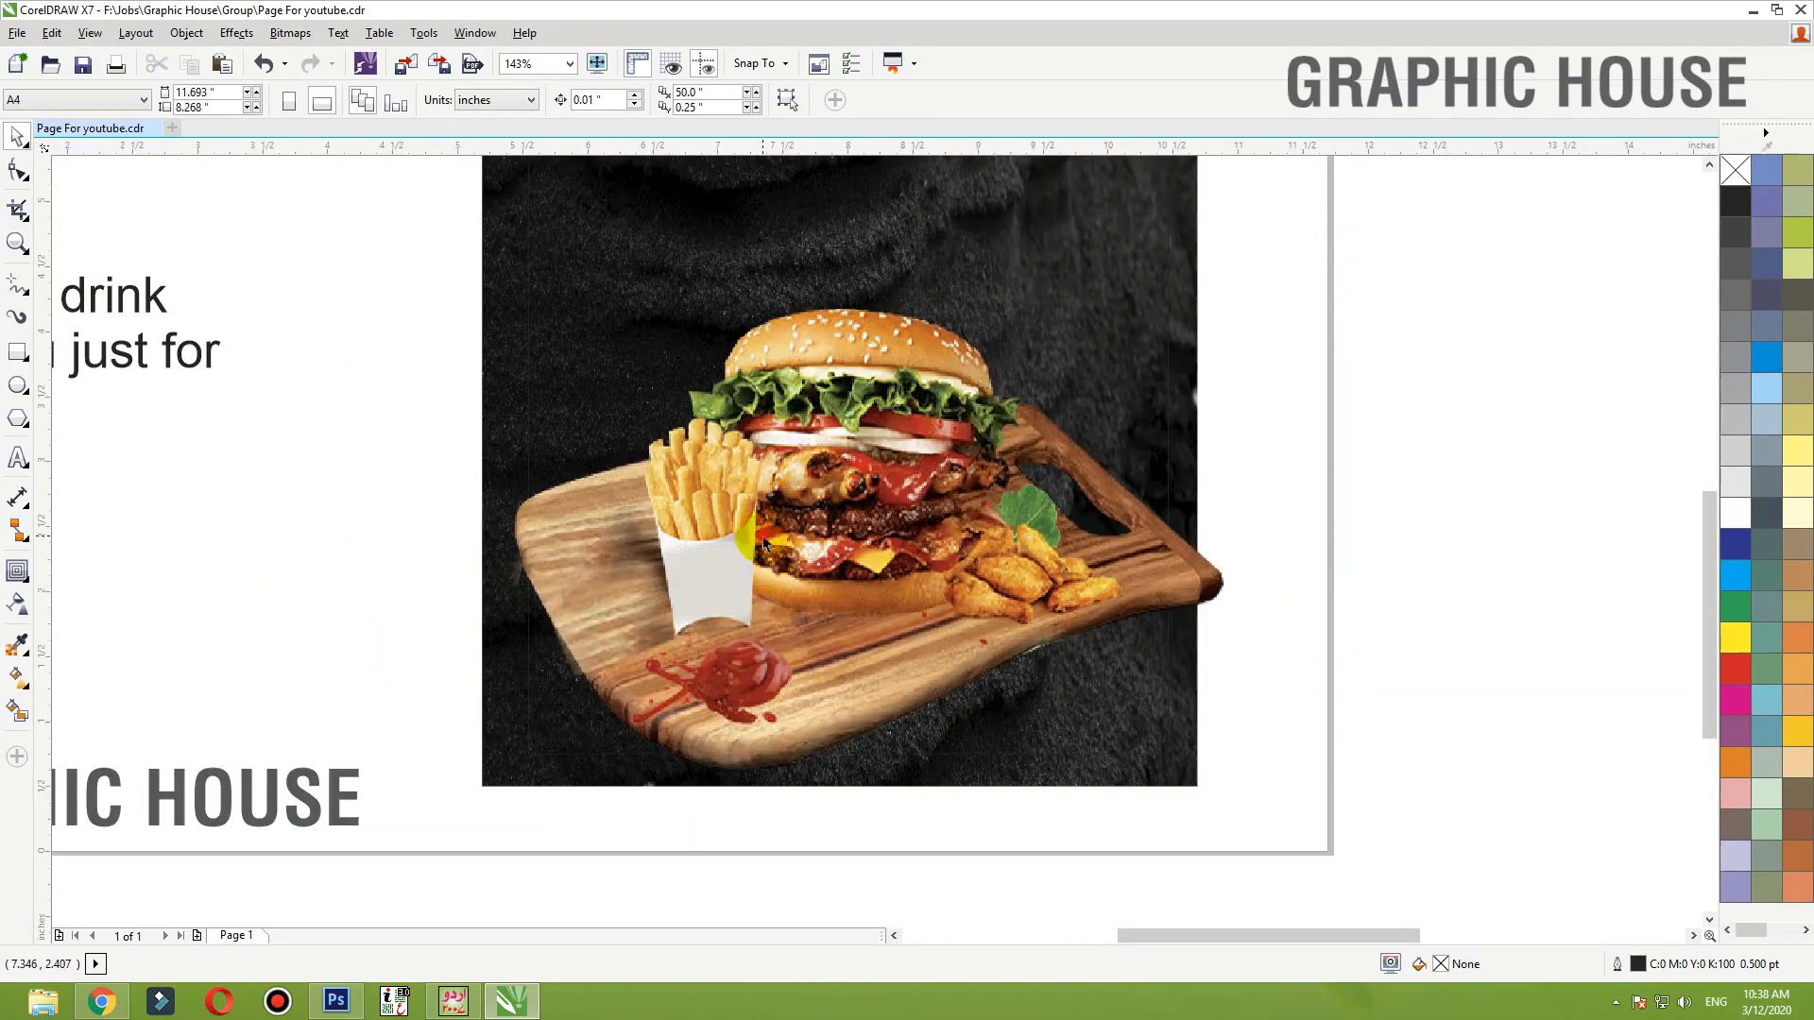
pyautogui.moveTo(759, 561)
pyautogui.mouseDown()
pyautogui.moveTo(737, 550)
pyautogui.moveTo(763, 588)
pyautogui.moveTo(768, 568)
pyautogui.mouseUp()
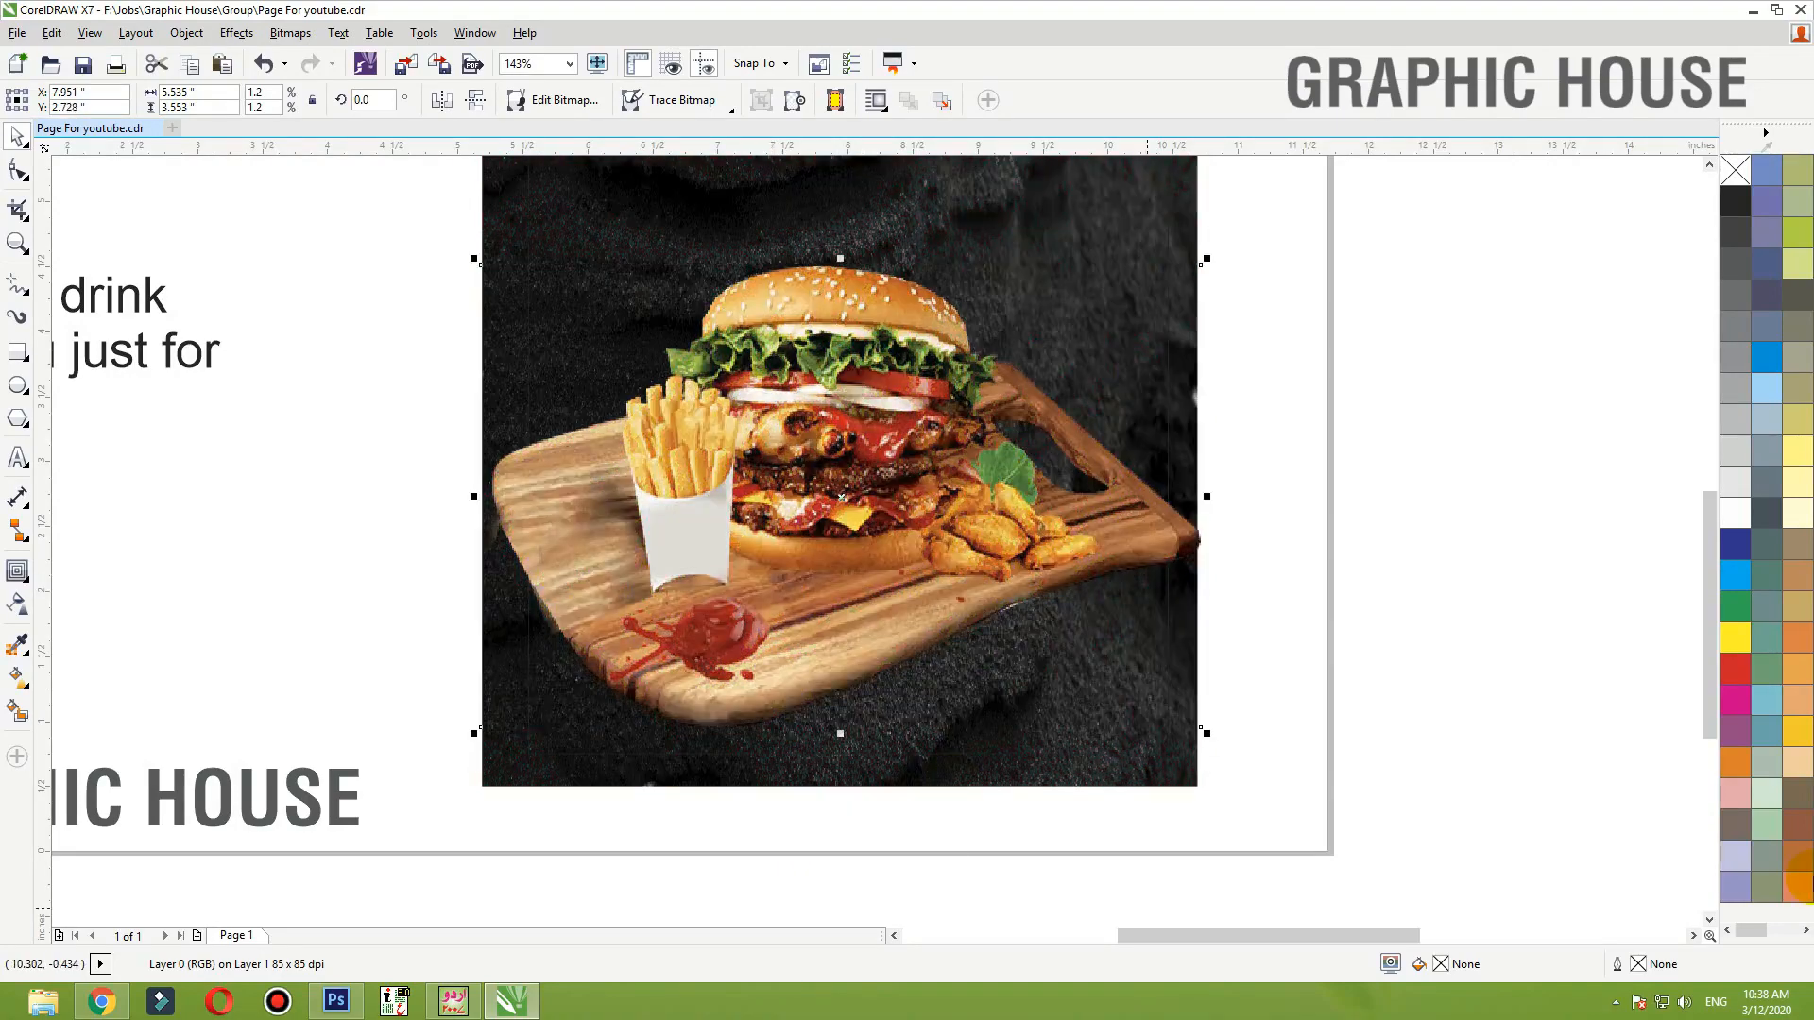
# - Add a drop shadow to the burger image, cast upward from its lower edge at about 94 degrees
pyautogui.click(35, 585)
pyautogui.click(89, 569)
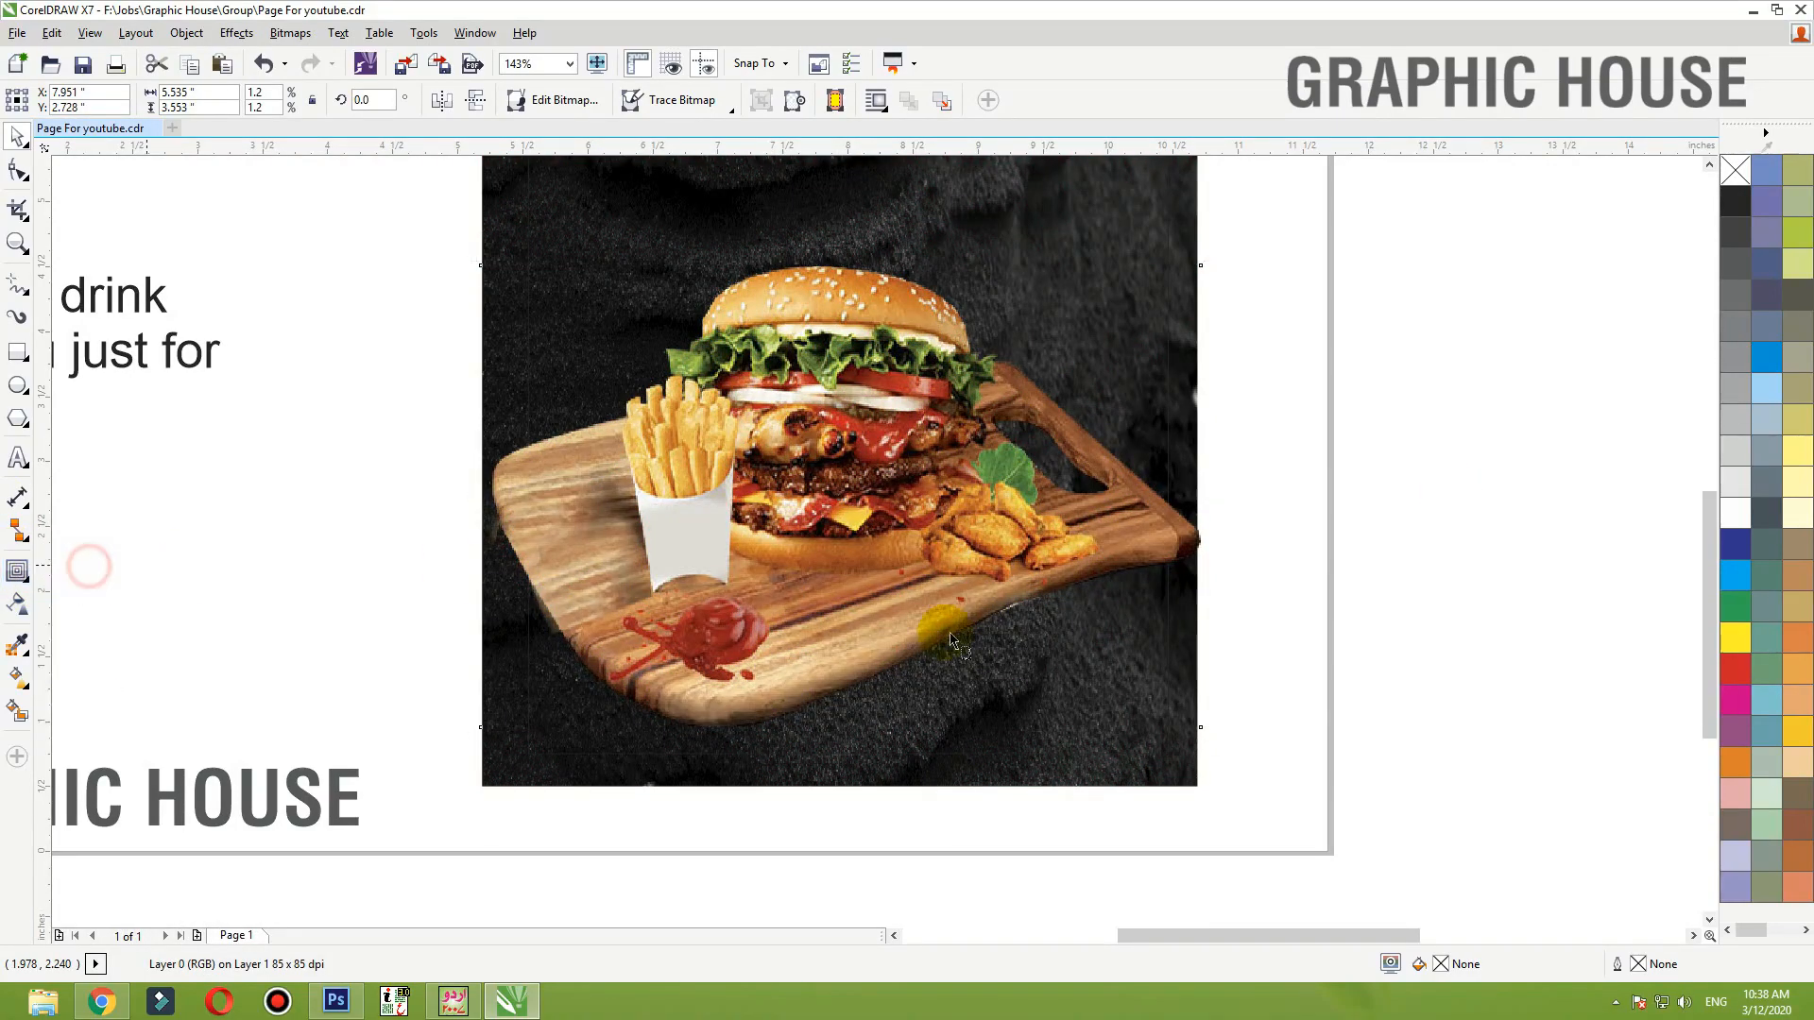
pyautogui.moveTo(840, 729); pyautogui.dragTo(817, 346)
pyautogui.scroll(-3, 1005, 579)
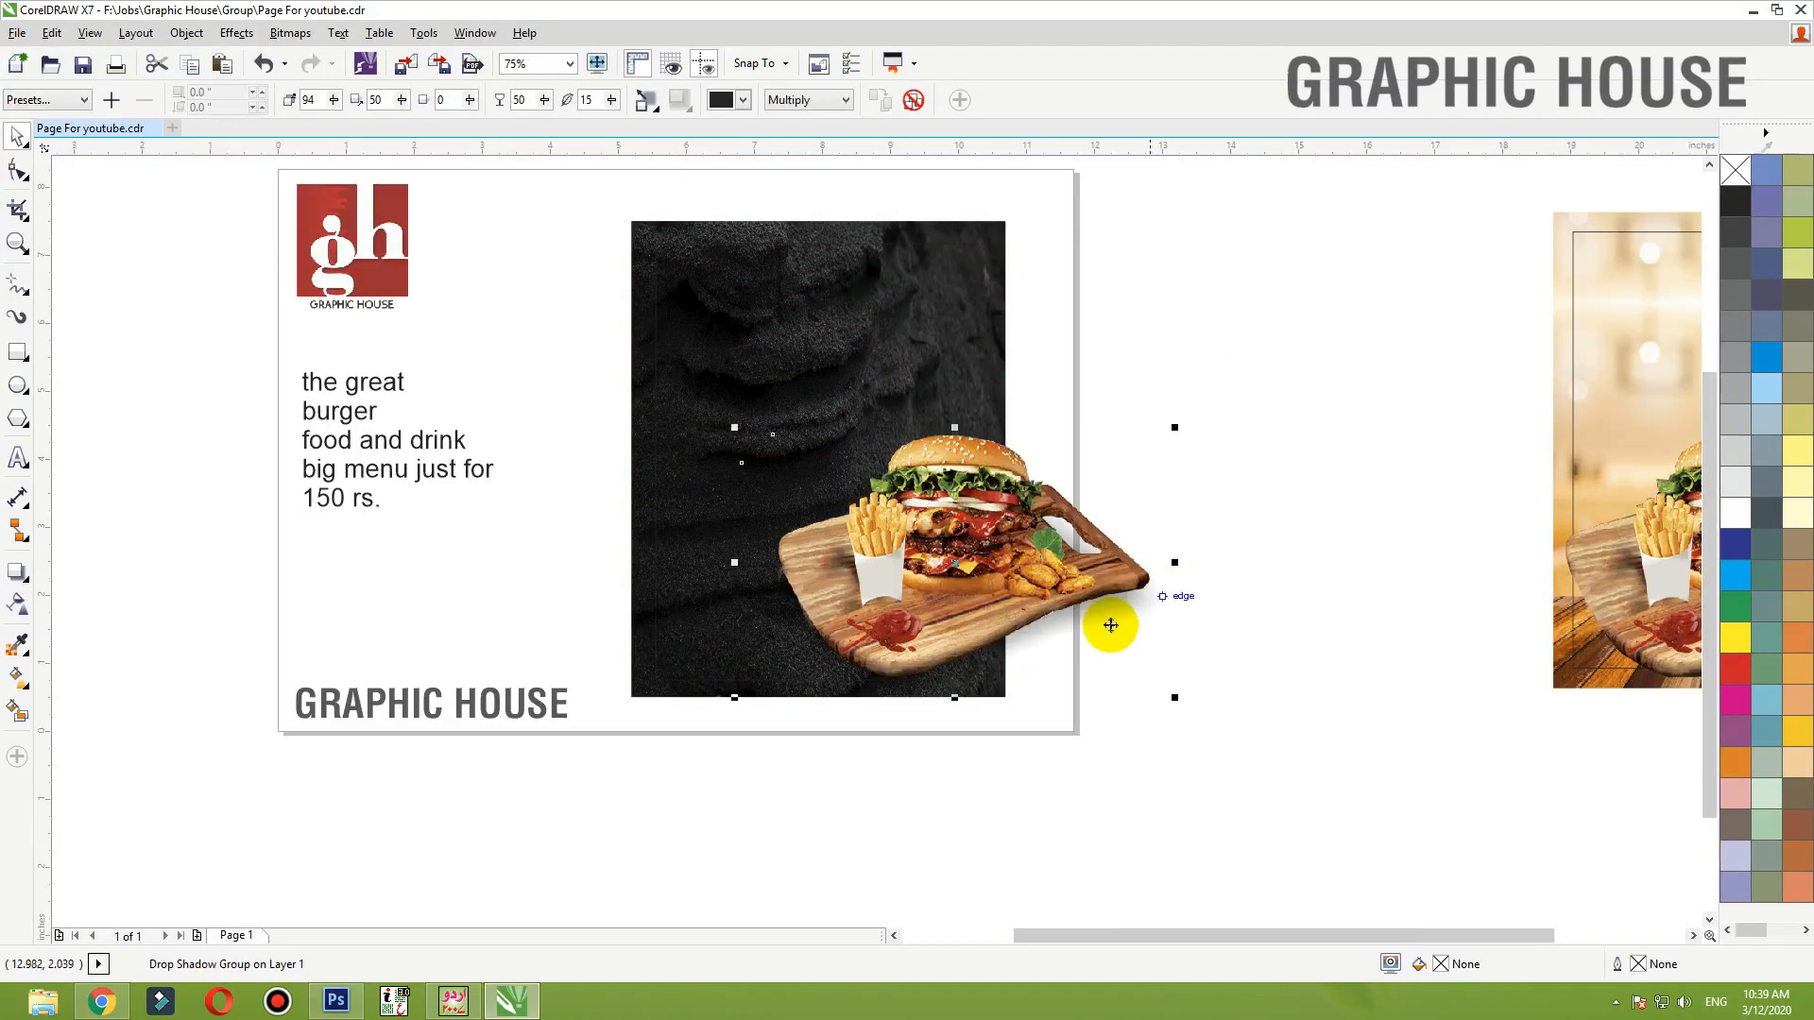
# - Align the shadowed burger image over the black flyer and PowerClip it inside the background rectangle
pyautogui.moveTo(1104, 615); pyautogui.dragTo(964, 612)
pyautogui.rightClick(923, 412)
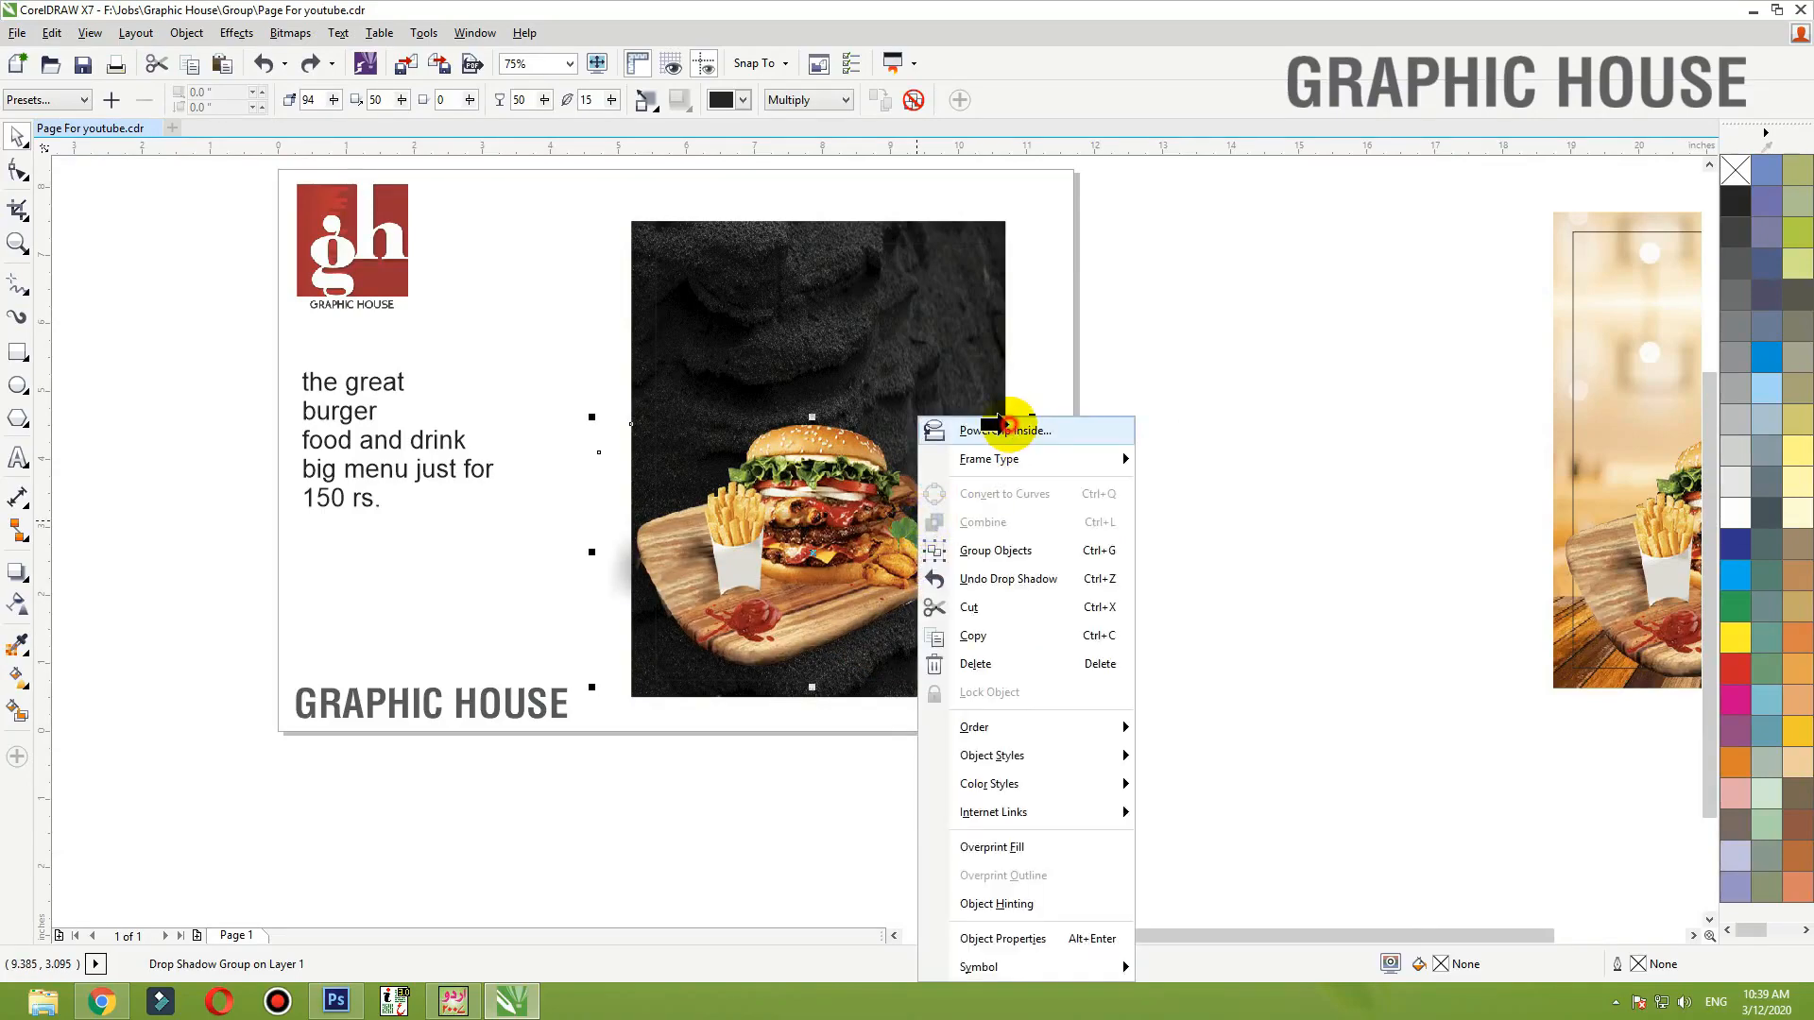
pyautogui.click(1020, 417)
pyautogui.click(979, 321)
pyautogui.moveTo(965, 368); pyautogui.dragTo(770, 324)
pyautogui.hotkey('ctrl', 'z')
pyautogui.click(1068, 427)
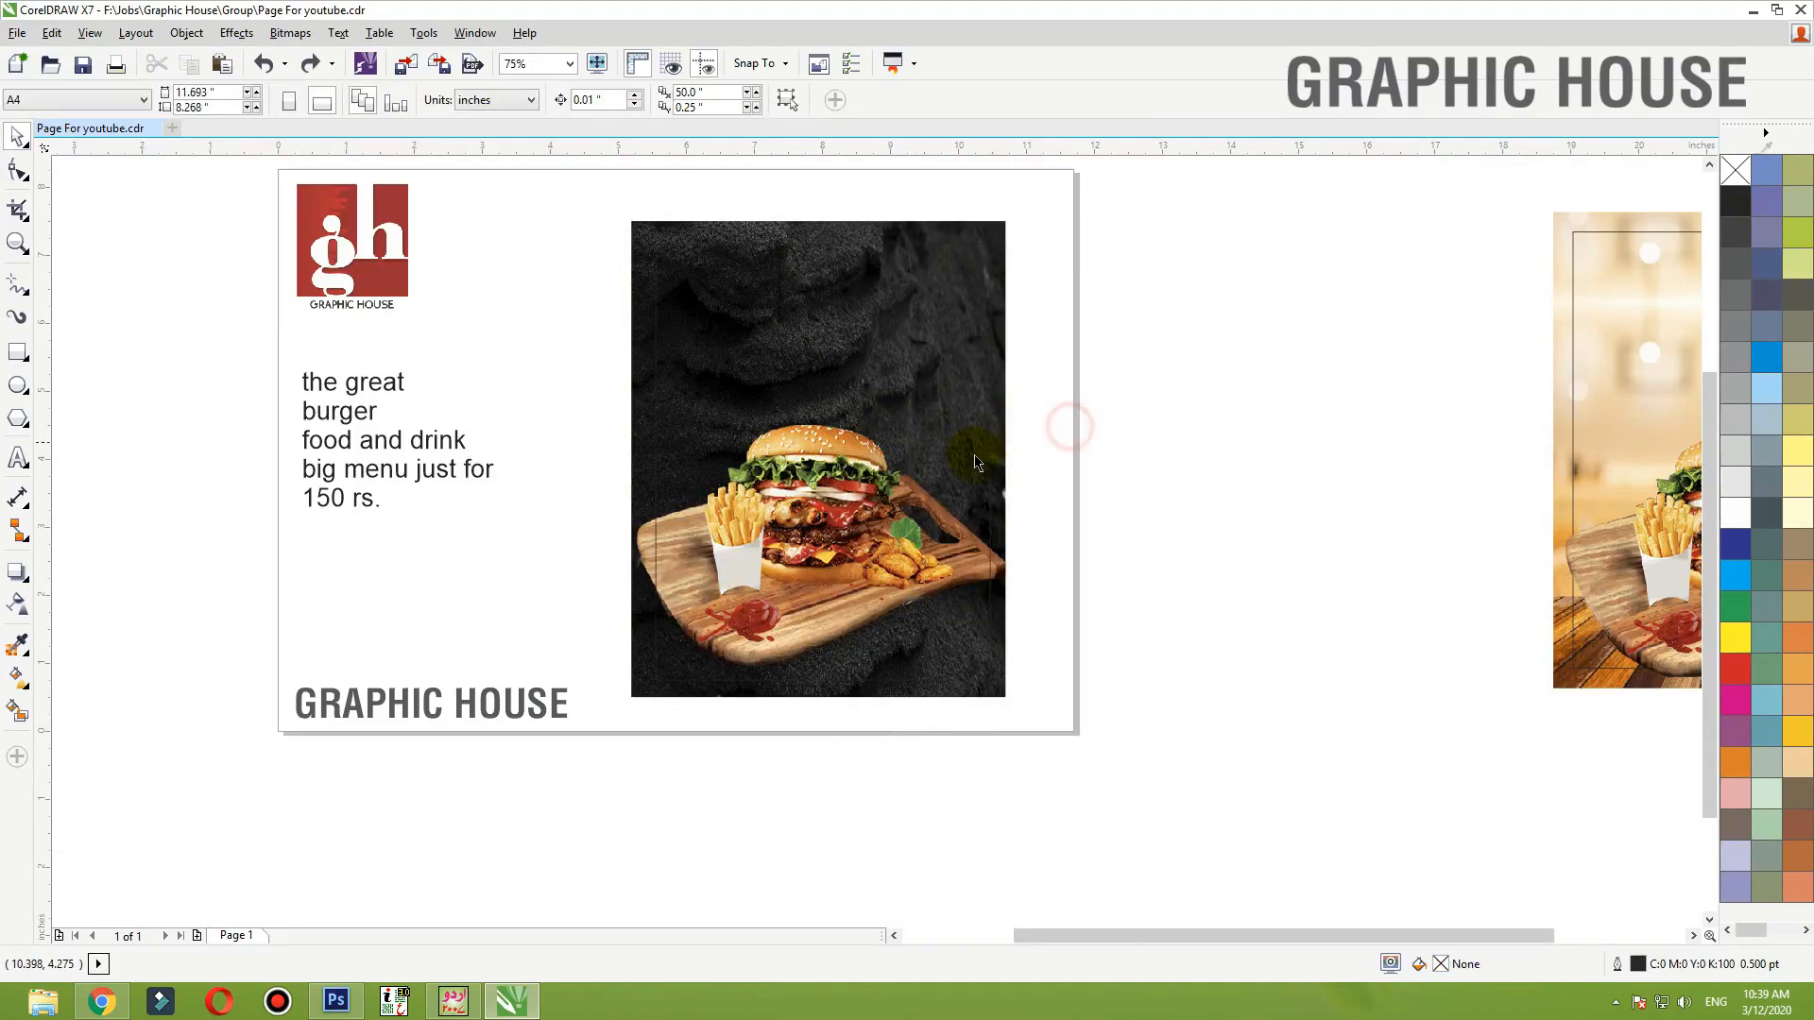
# - Change the outline colour of the flyer's inner border rectangle to white
pyautogui.click(988, 570)
pyautogui.rightClick(1736, 515)
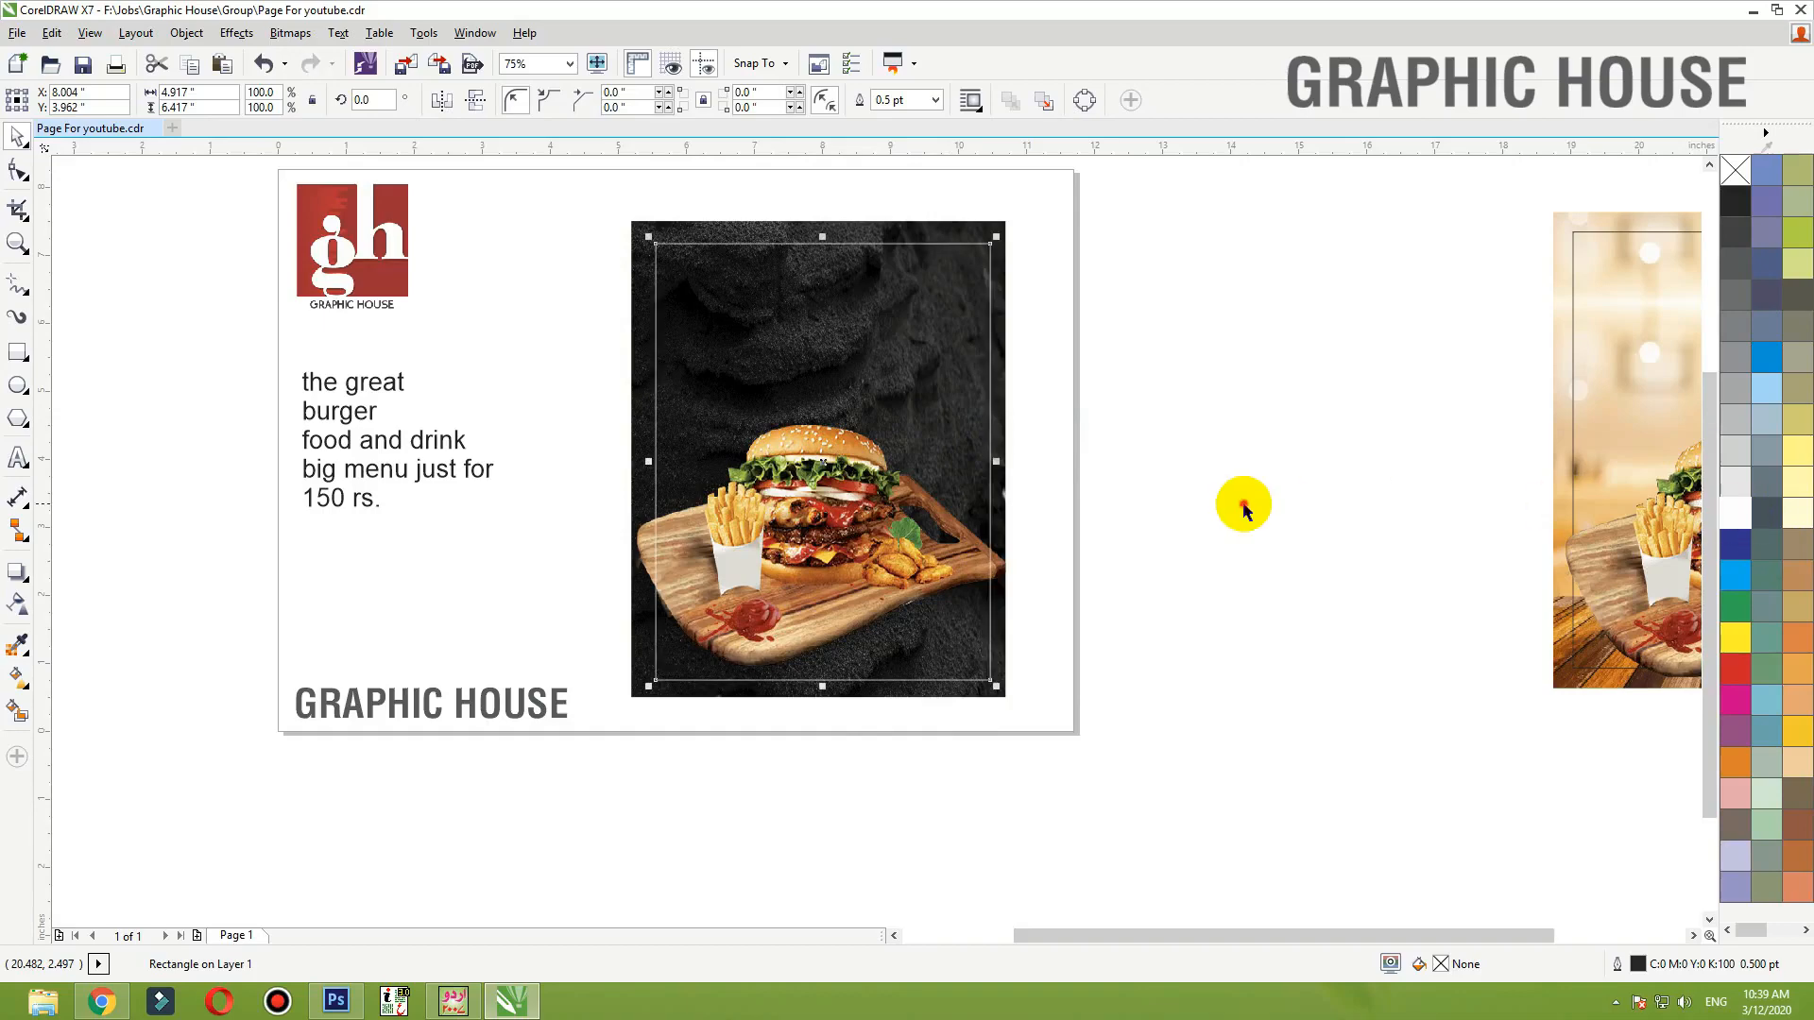
pyautogui.click(1243, 506)
# - Move the promotional text slightly to the right and set its font to Art Brewery
pyautogui.press('F5')
pyautogui.press('F4')
pyautogui.press('space')
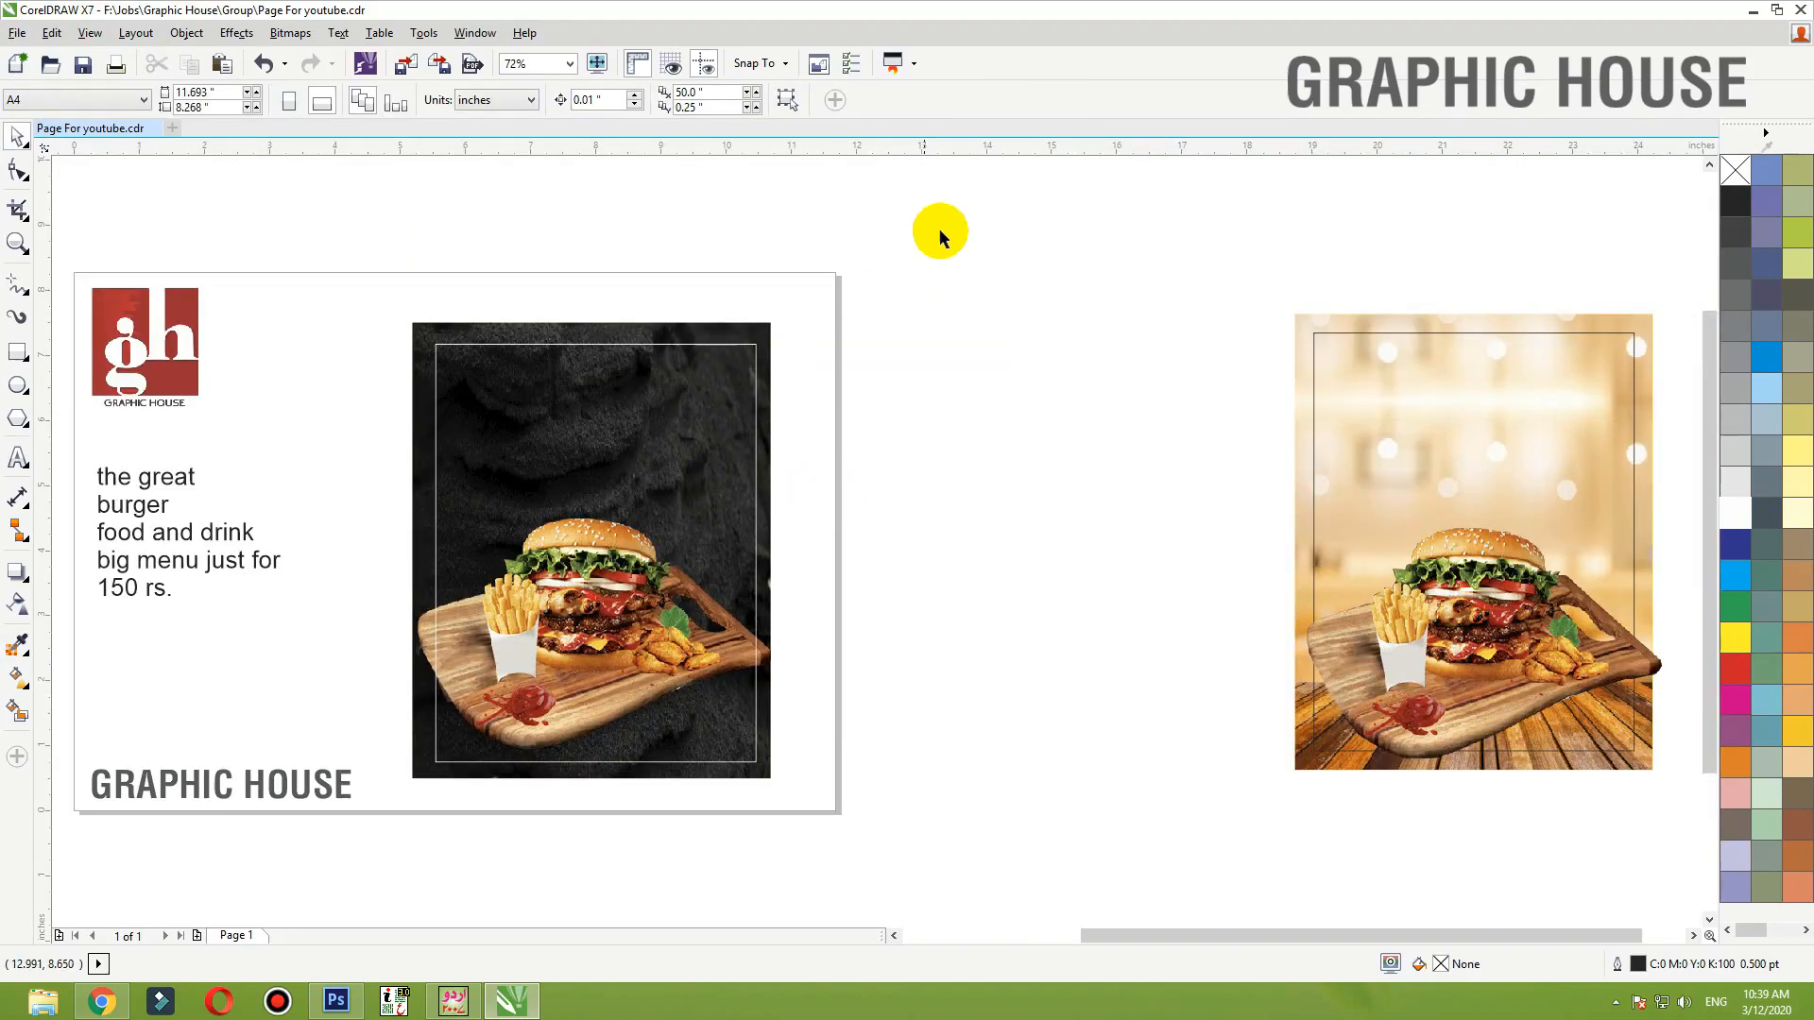
pyautogui.moveTo(939, 233); pyautogui.dragTo(9, 914)
pyautogui.hotkey('shift', 'F2')
pyautogui.click(526, 454)
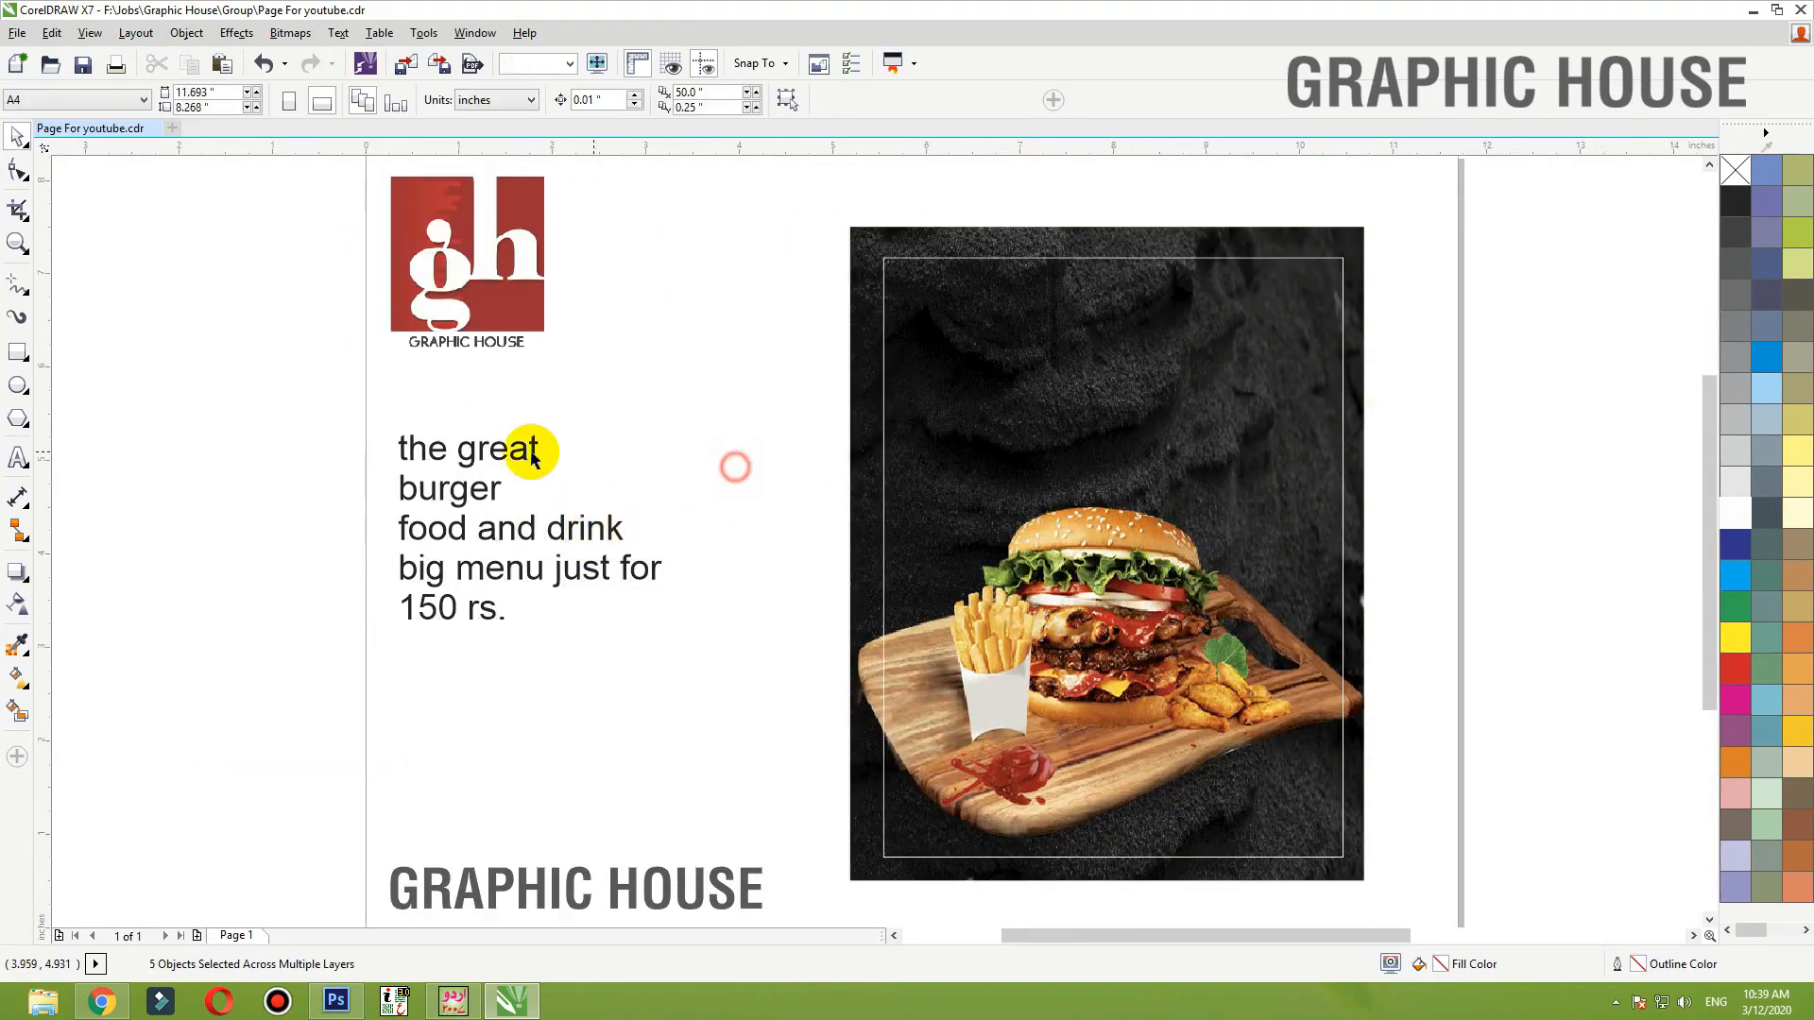
pyautogui.moveTo(526, 454); pyautogui.dragTo(567, 452)
pyautogui.click(517, 102)
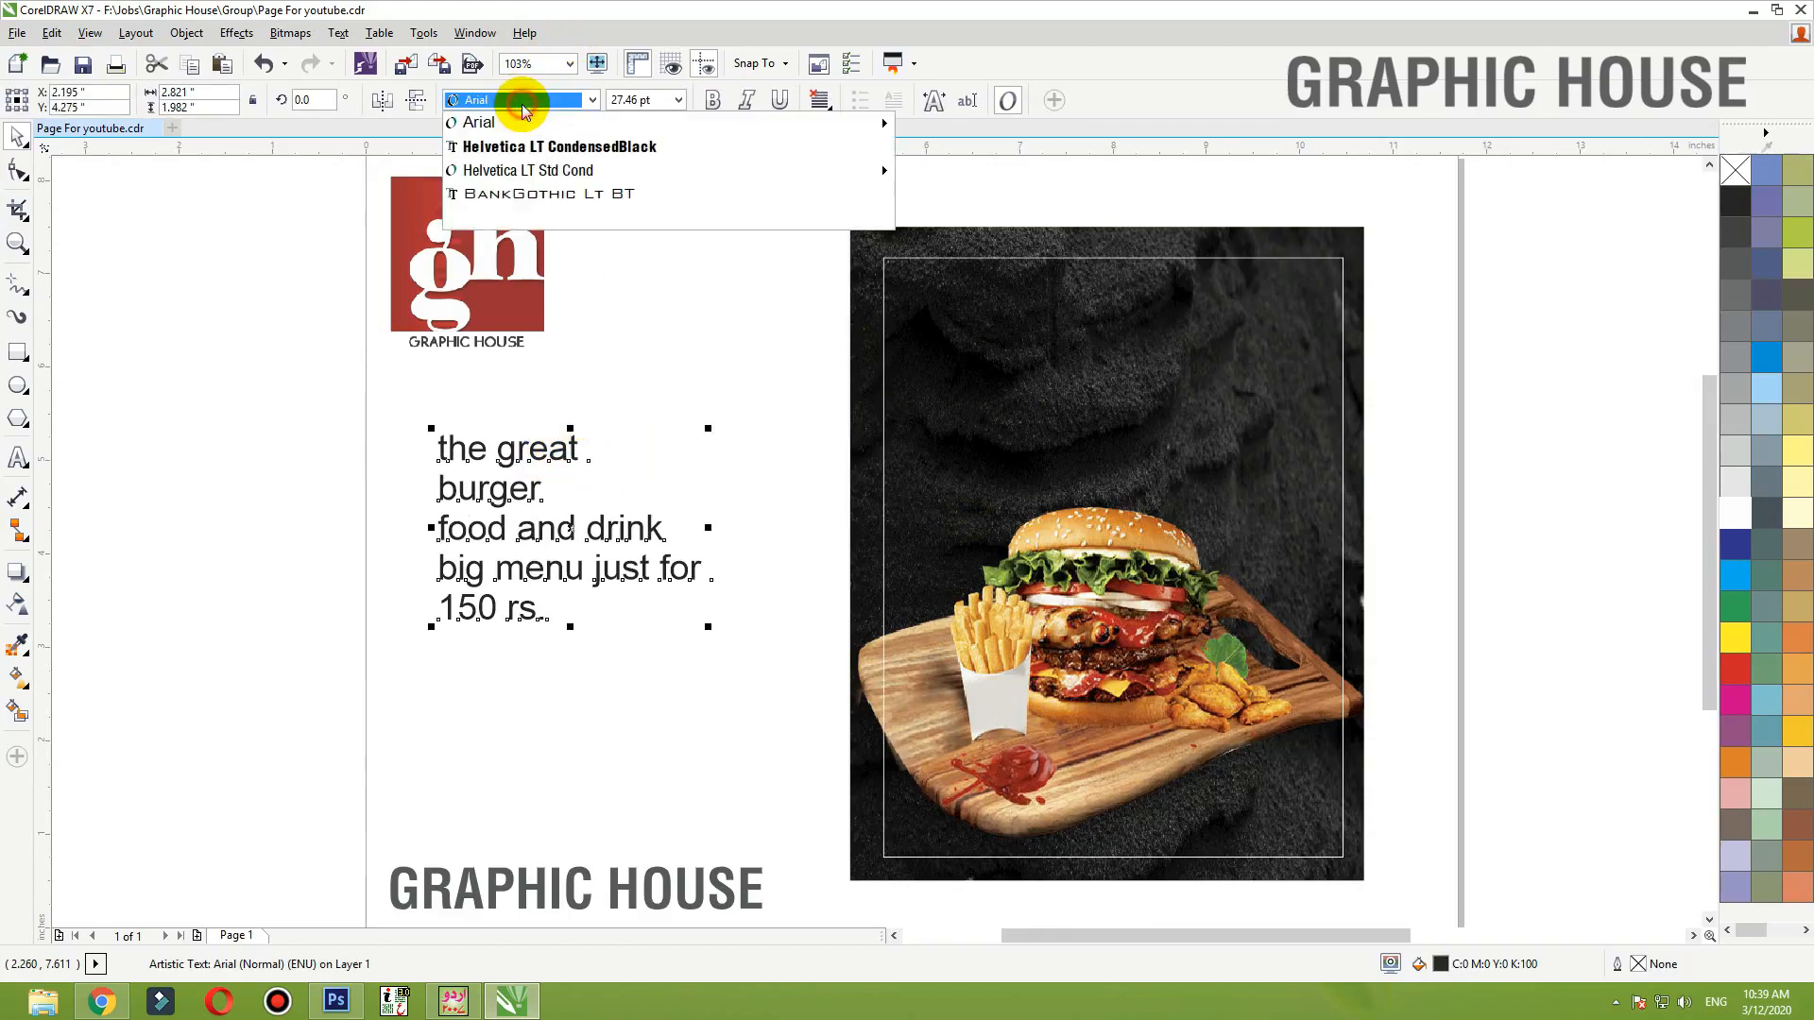
pyautogui.click(539, 359)
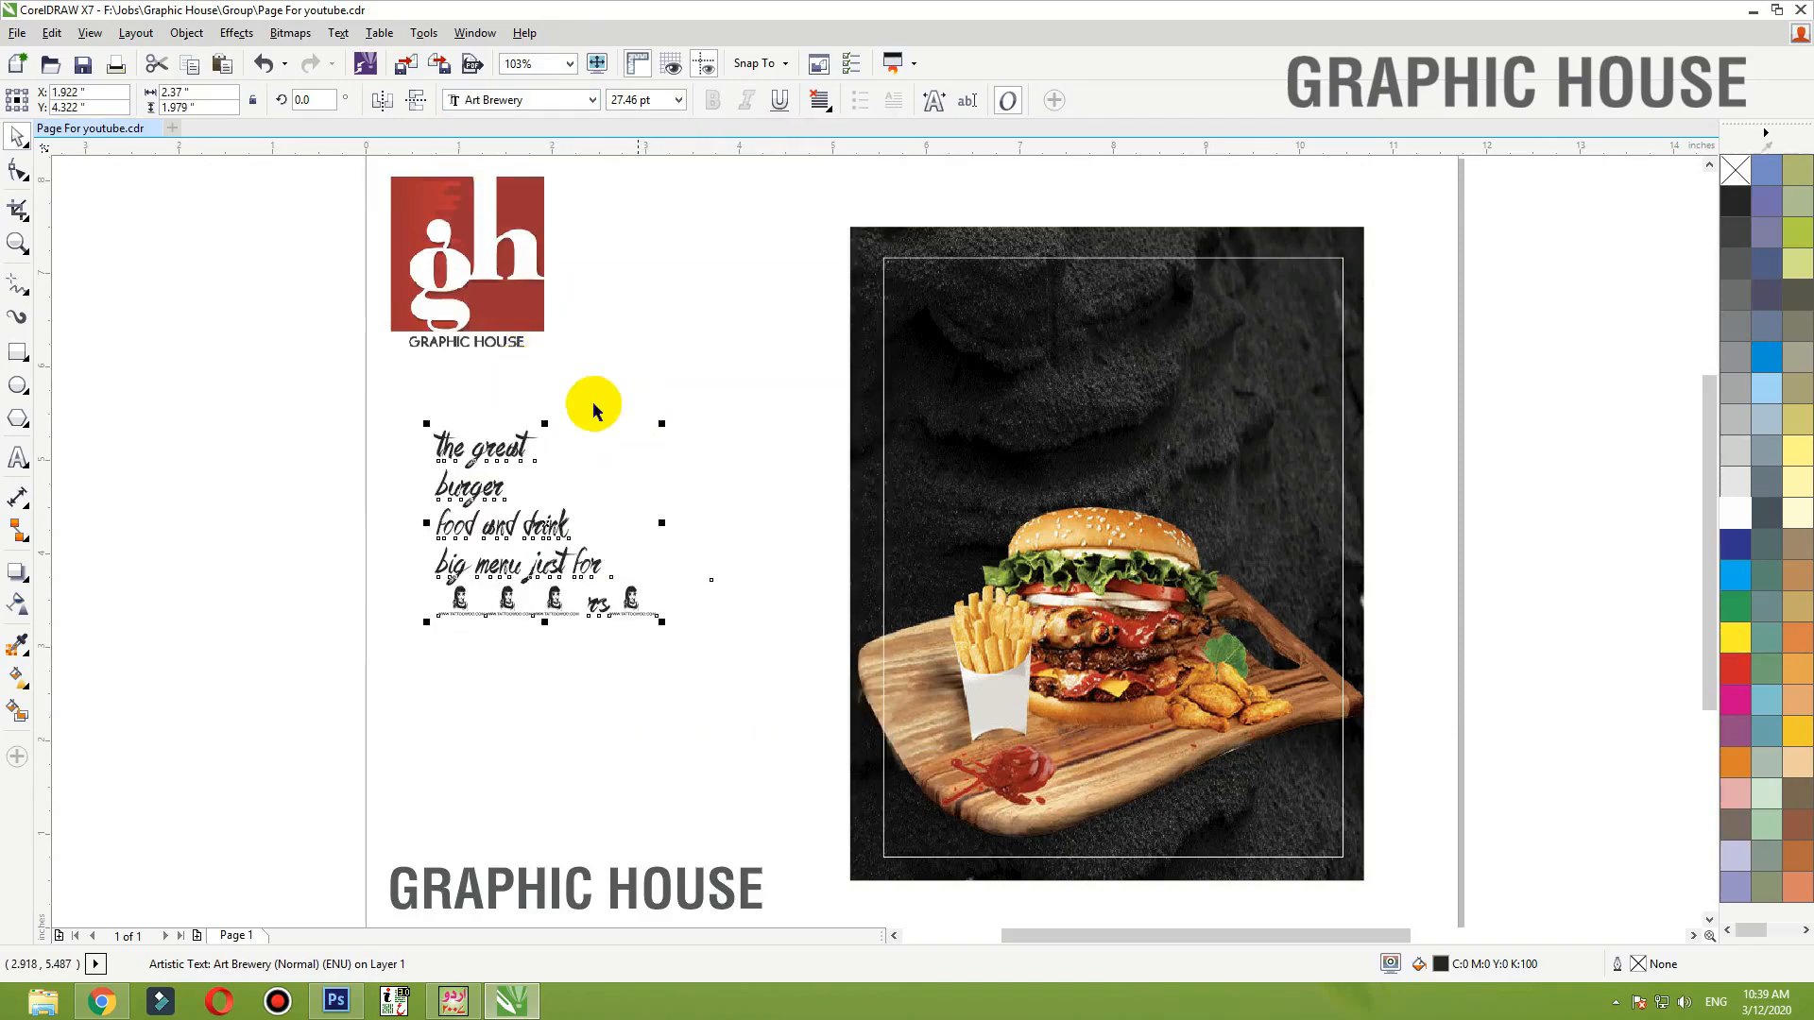
# - Change the font of the promotional text to 4990810
pyautogui.click(552, 109)
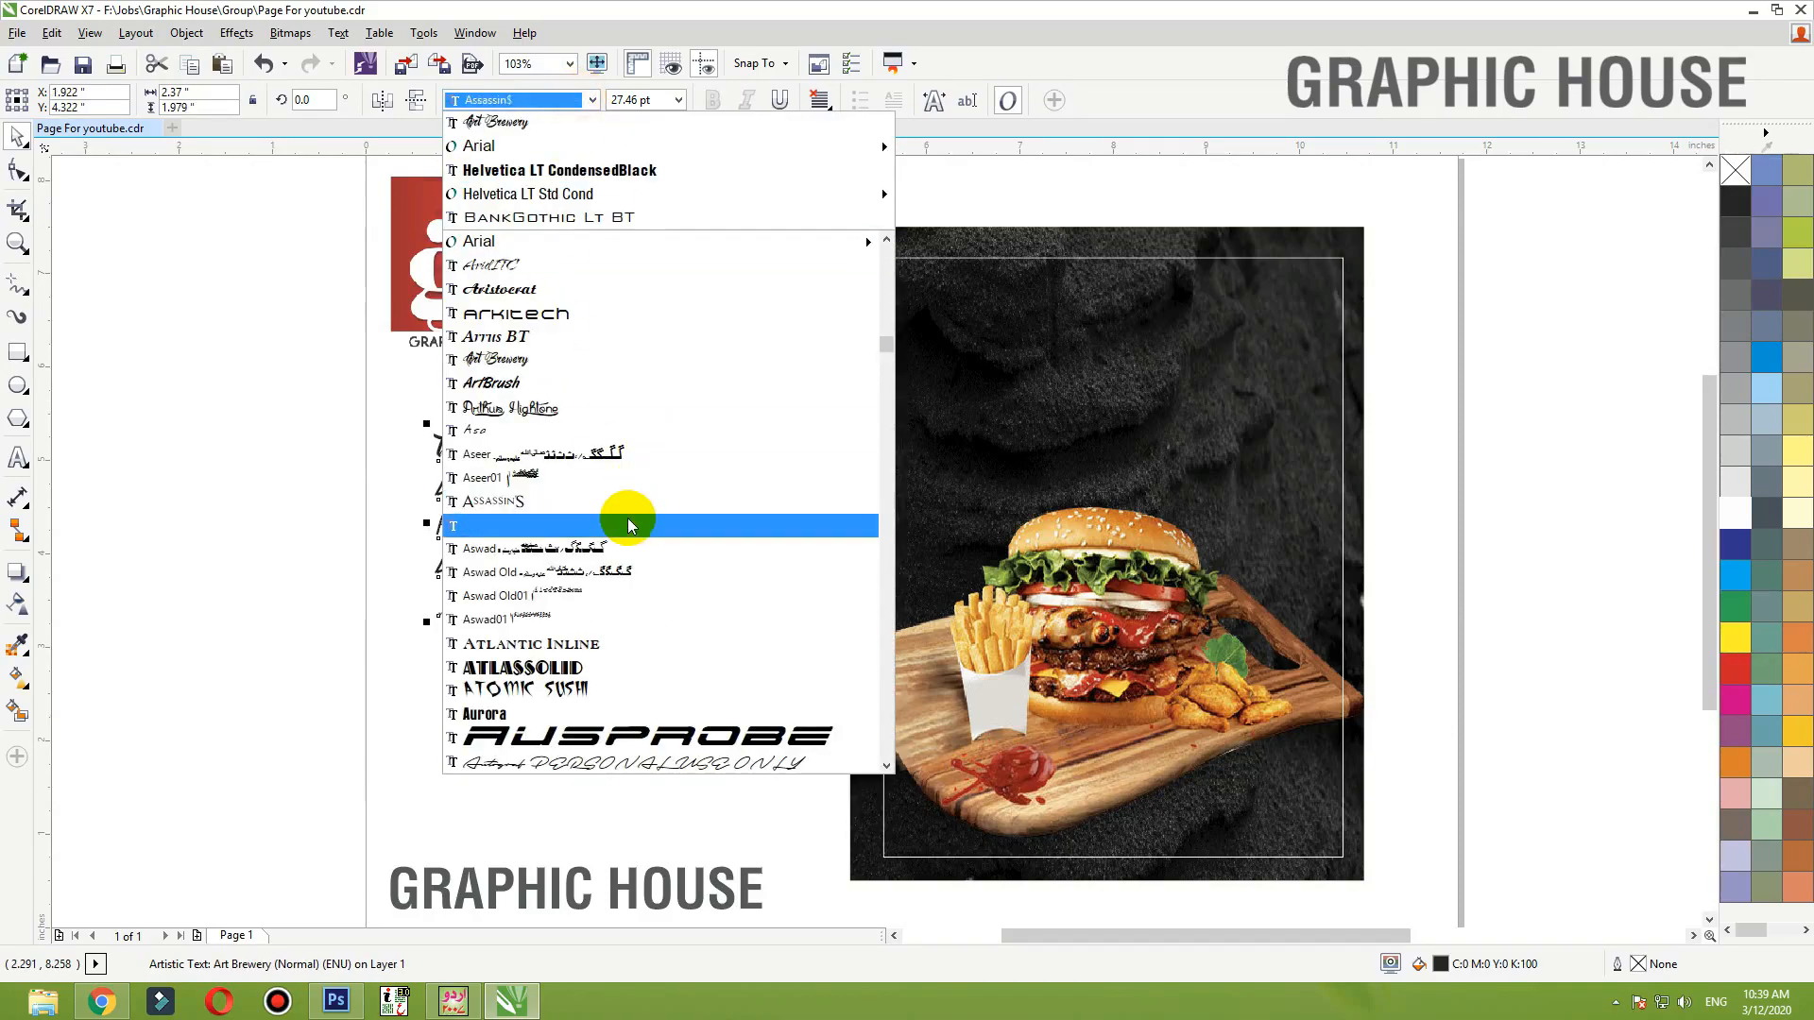
pyautogui.press('Home')
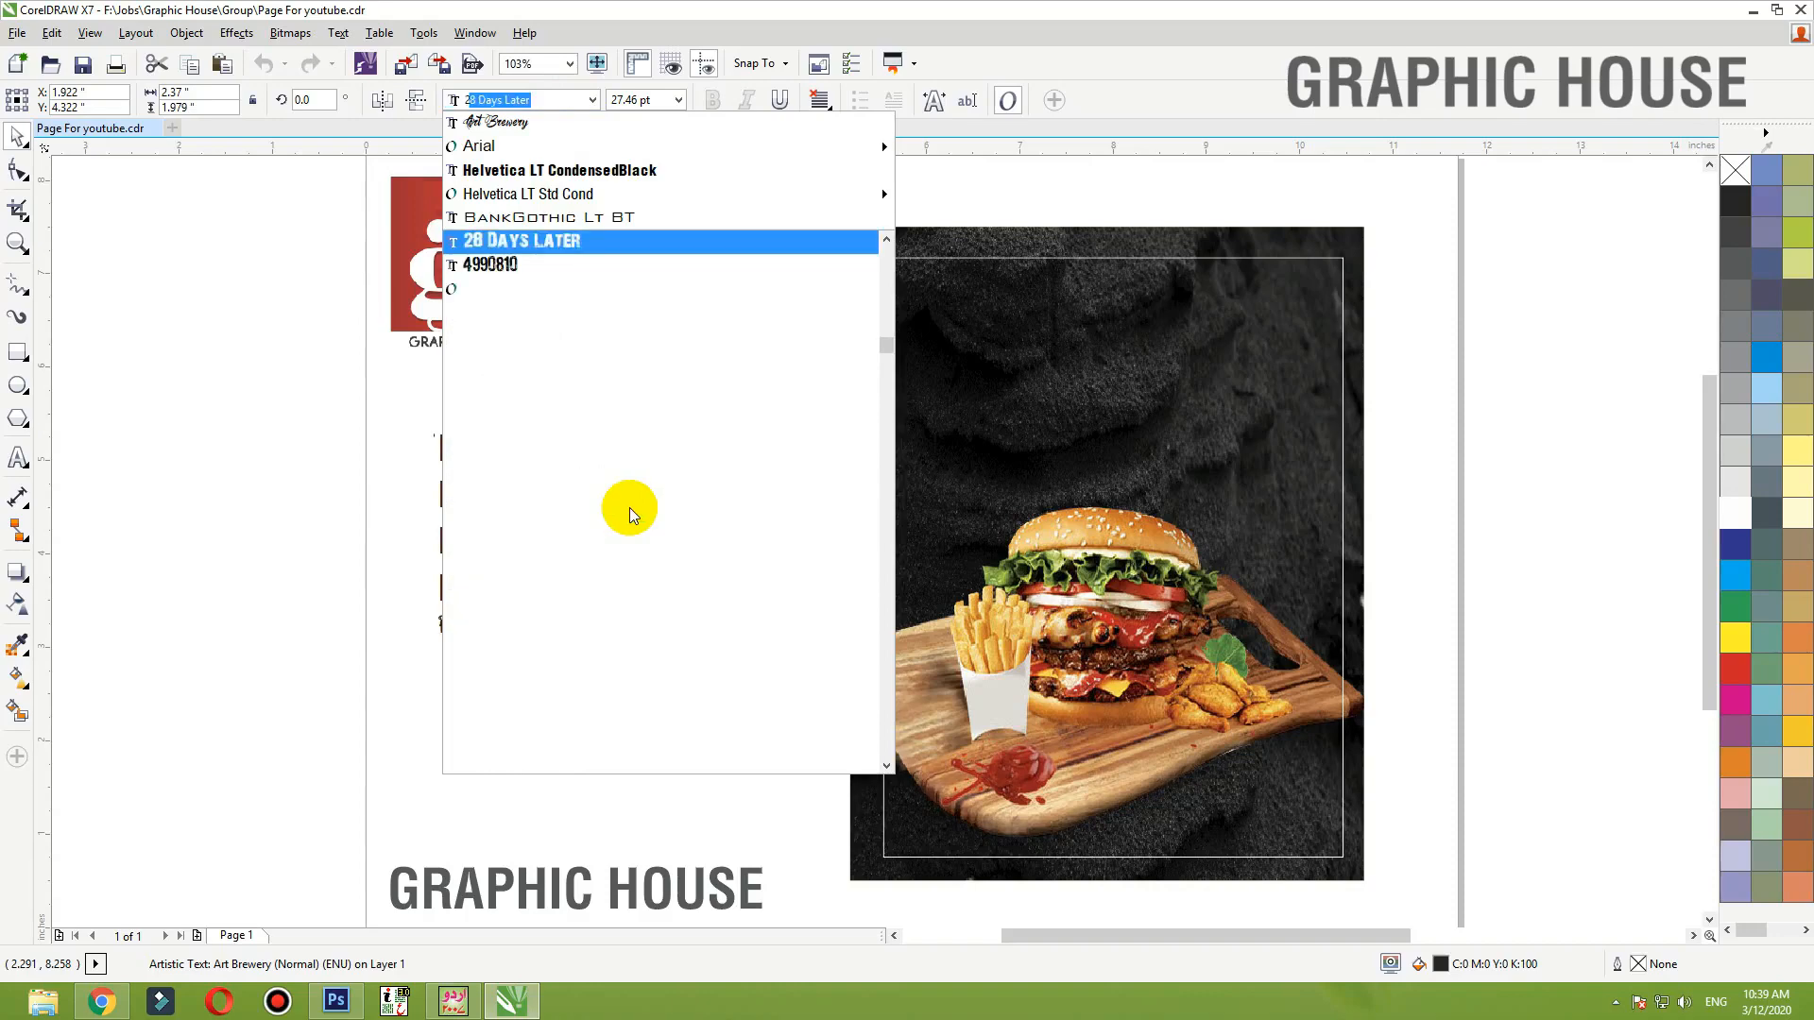
pyautogui.click(520, 271)
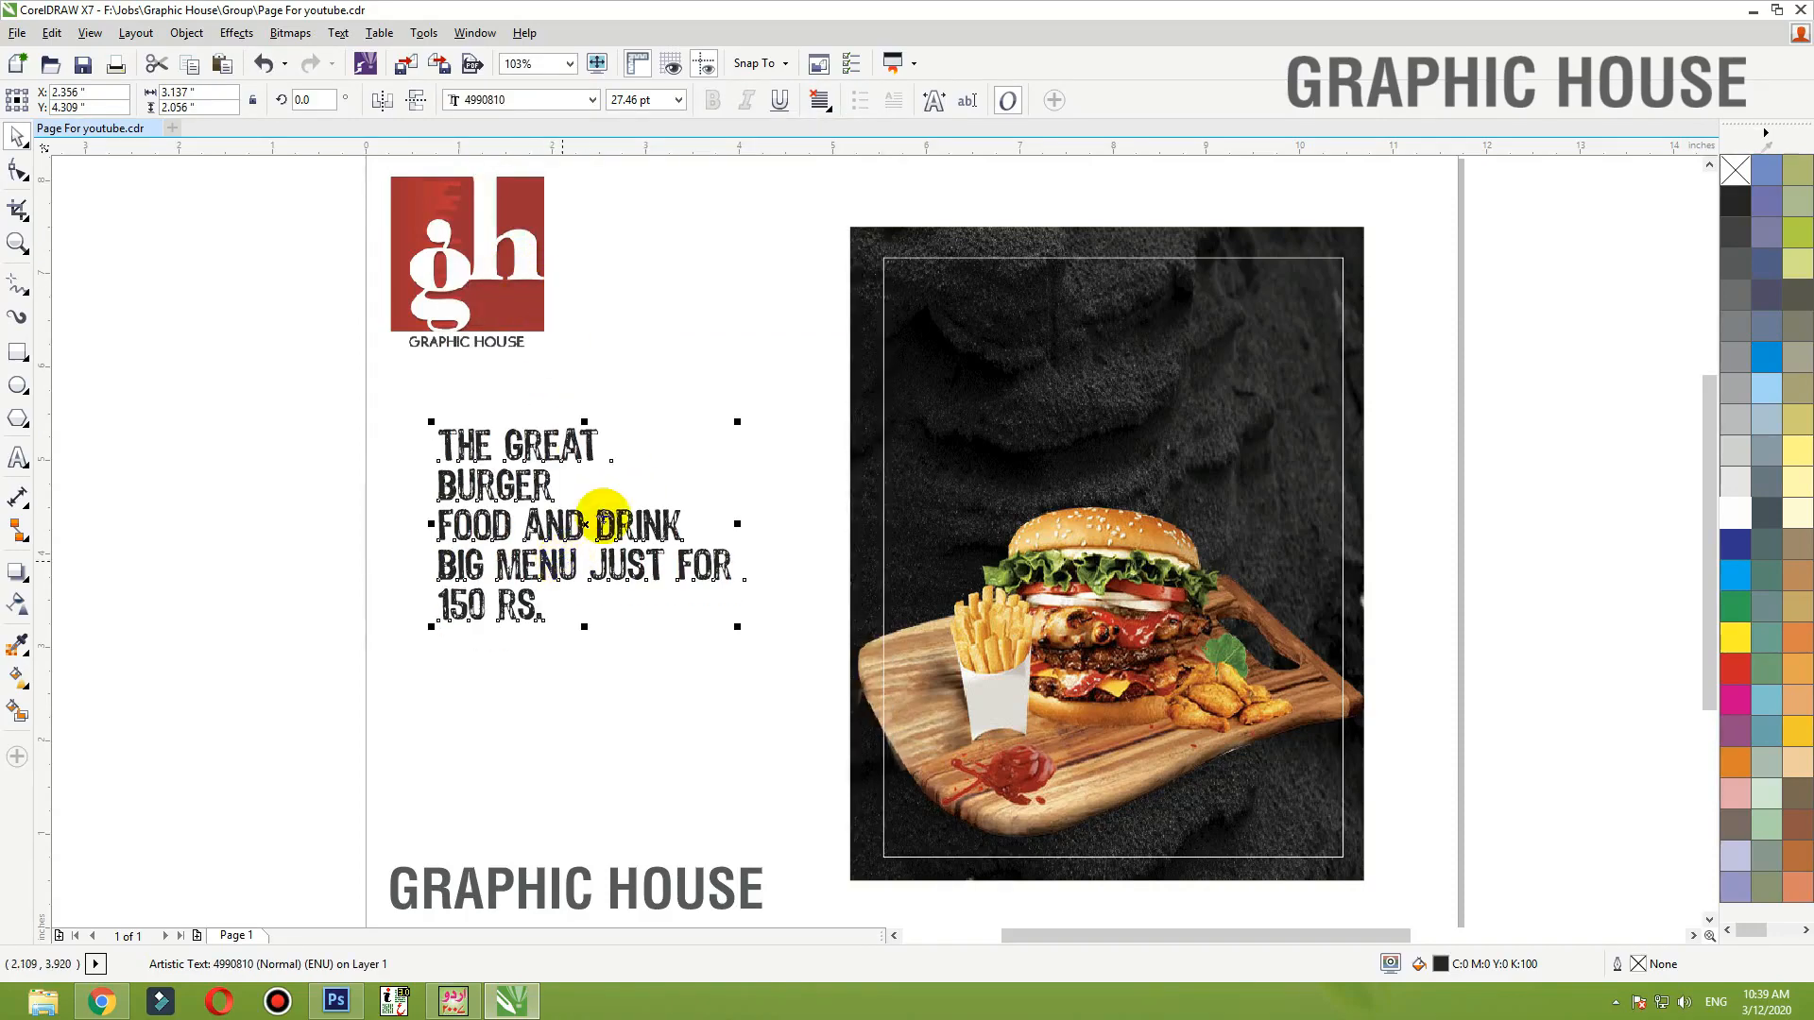
# - Move the promotional text onto the flyer above the burger and fill it white
pyautogui.moveTo(571, 451); pyautogui.dragTo(1146, 327)
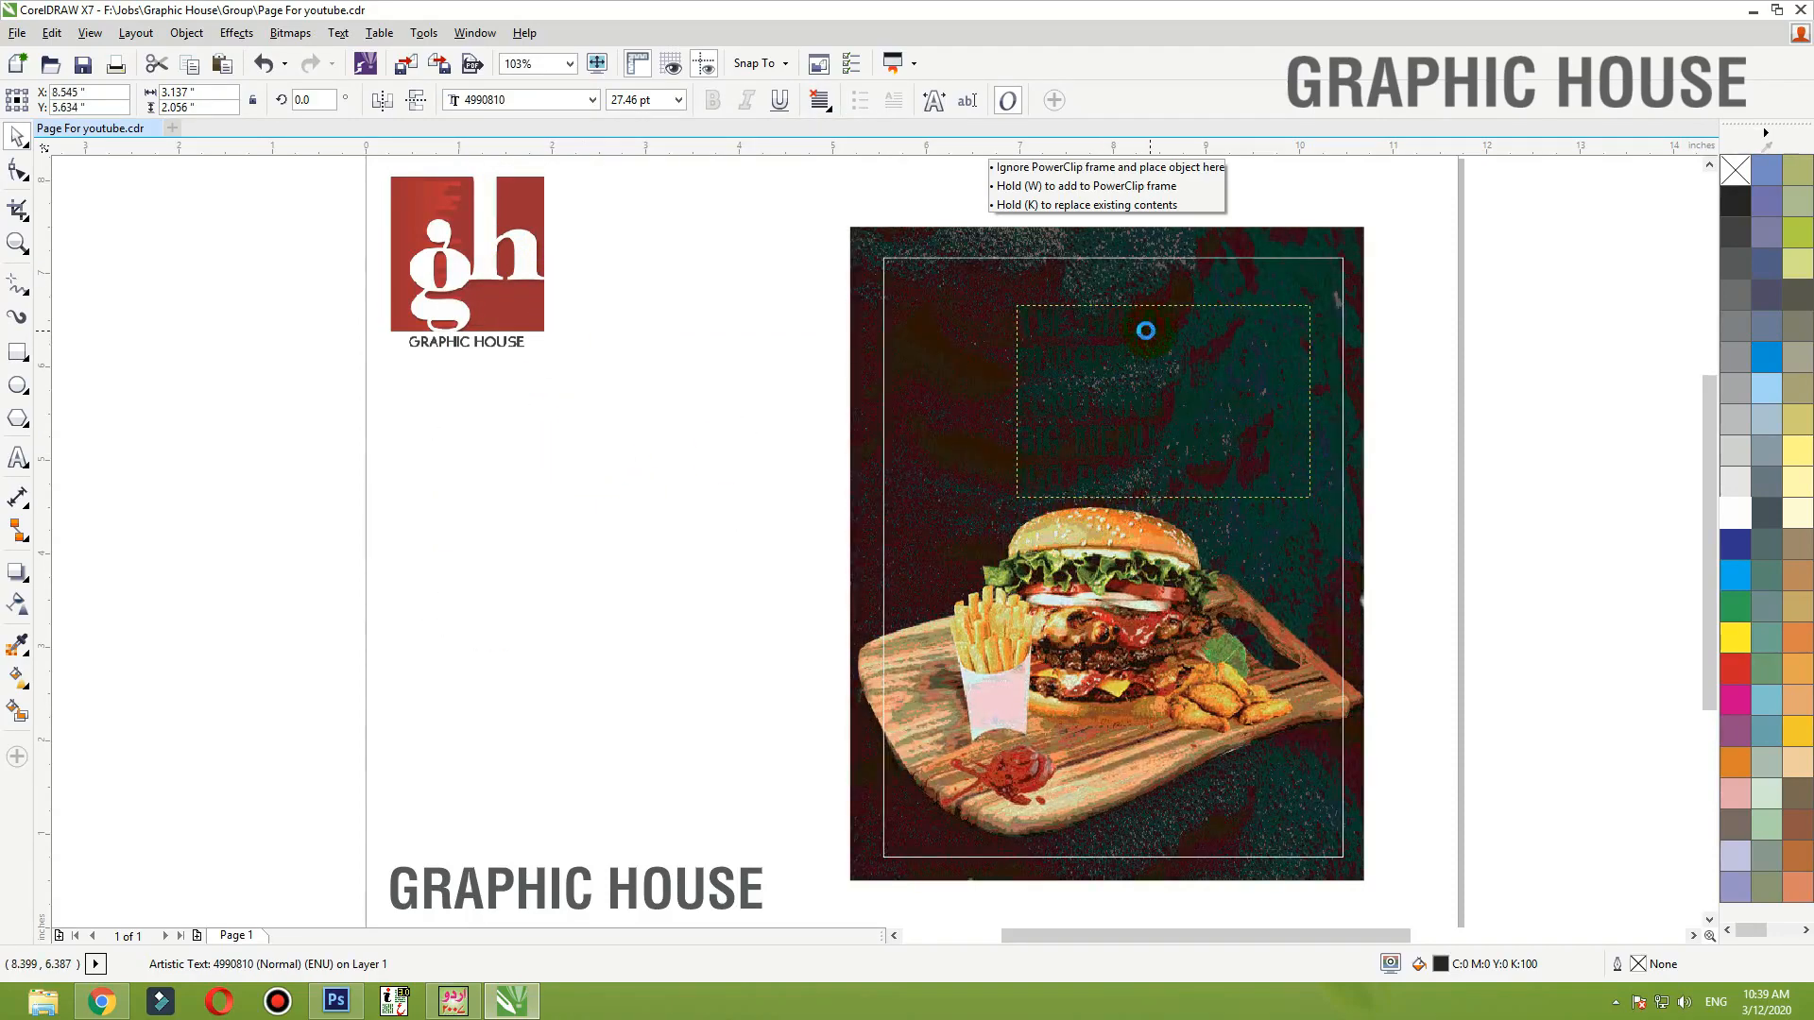
pyautogui.click(1739, 518)
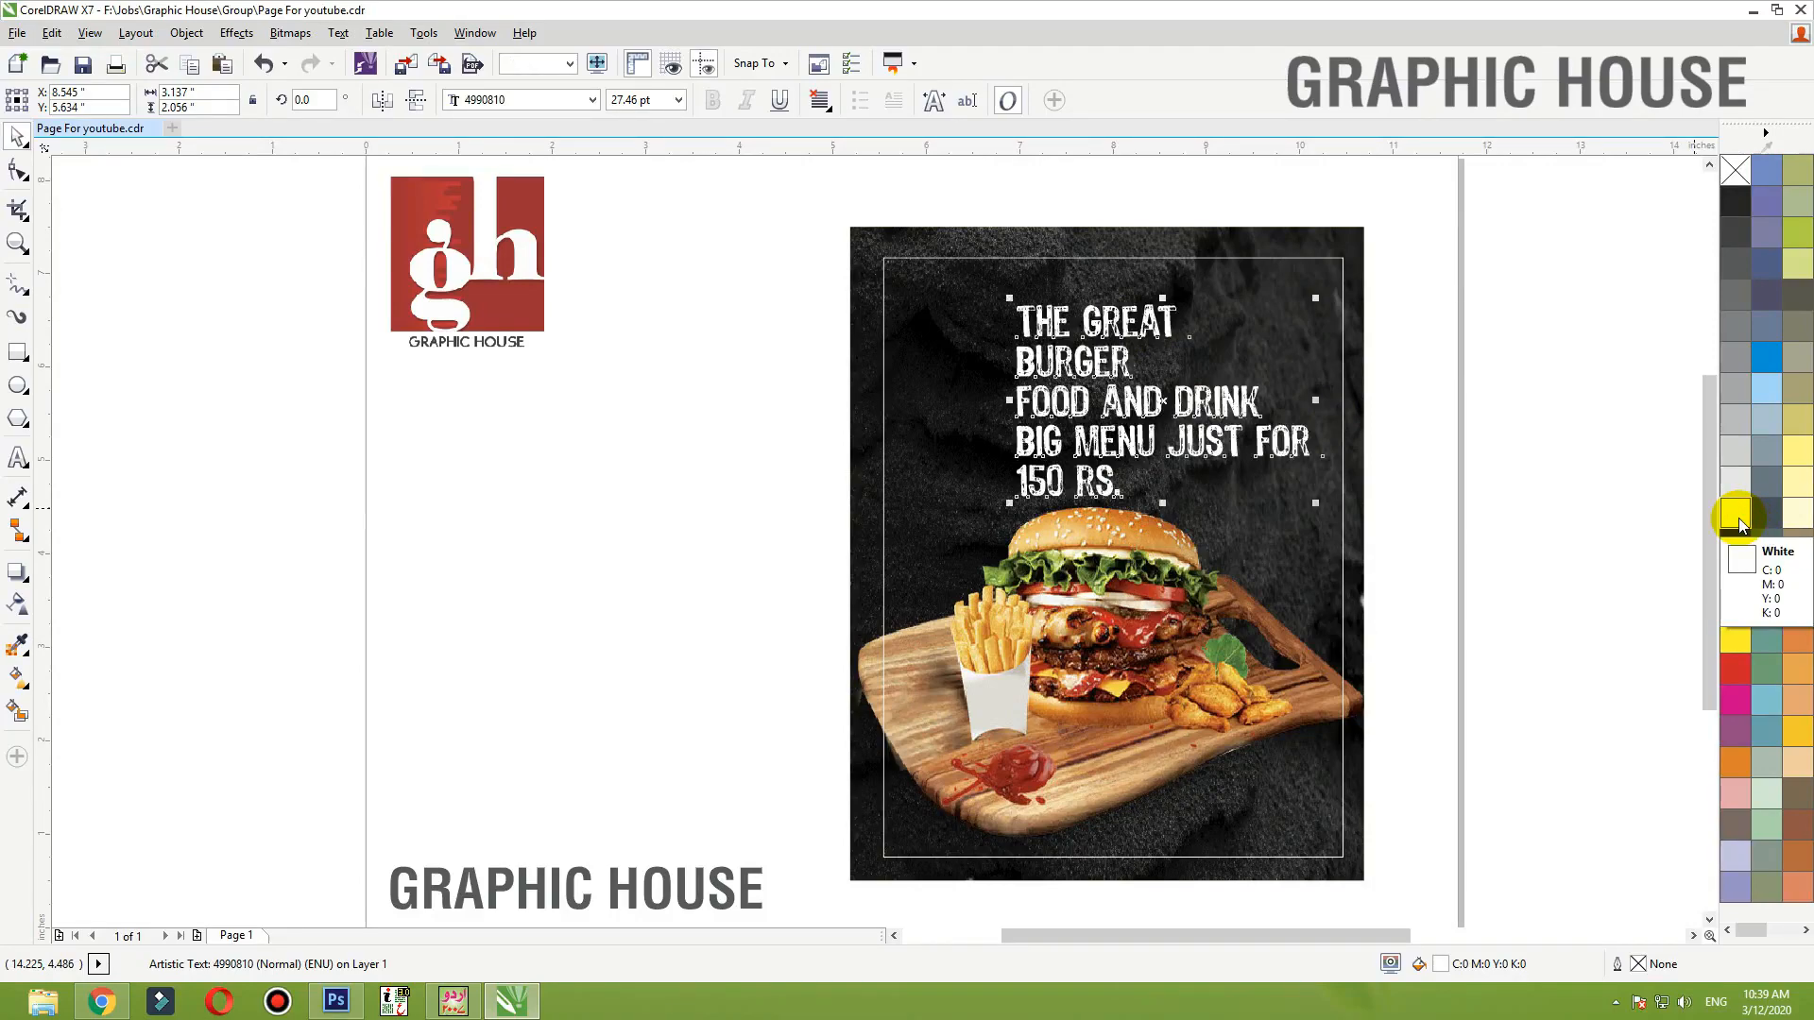
pyautogui.scroll(-2, 1058, 524)
# - Break the promotional text apart into separate lines and move "150 RS." to the flyer's lower right area below the board
pyautogui.press('F2')
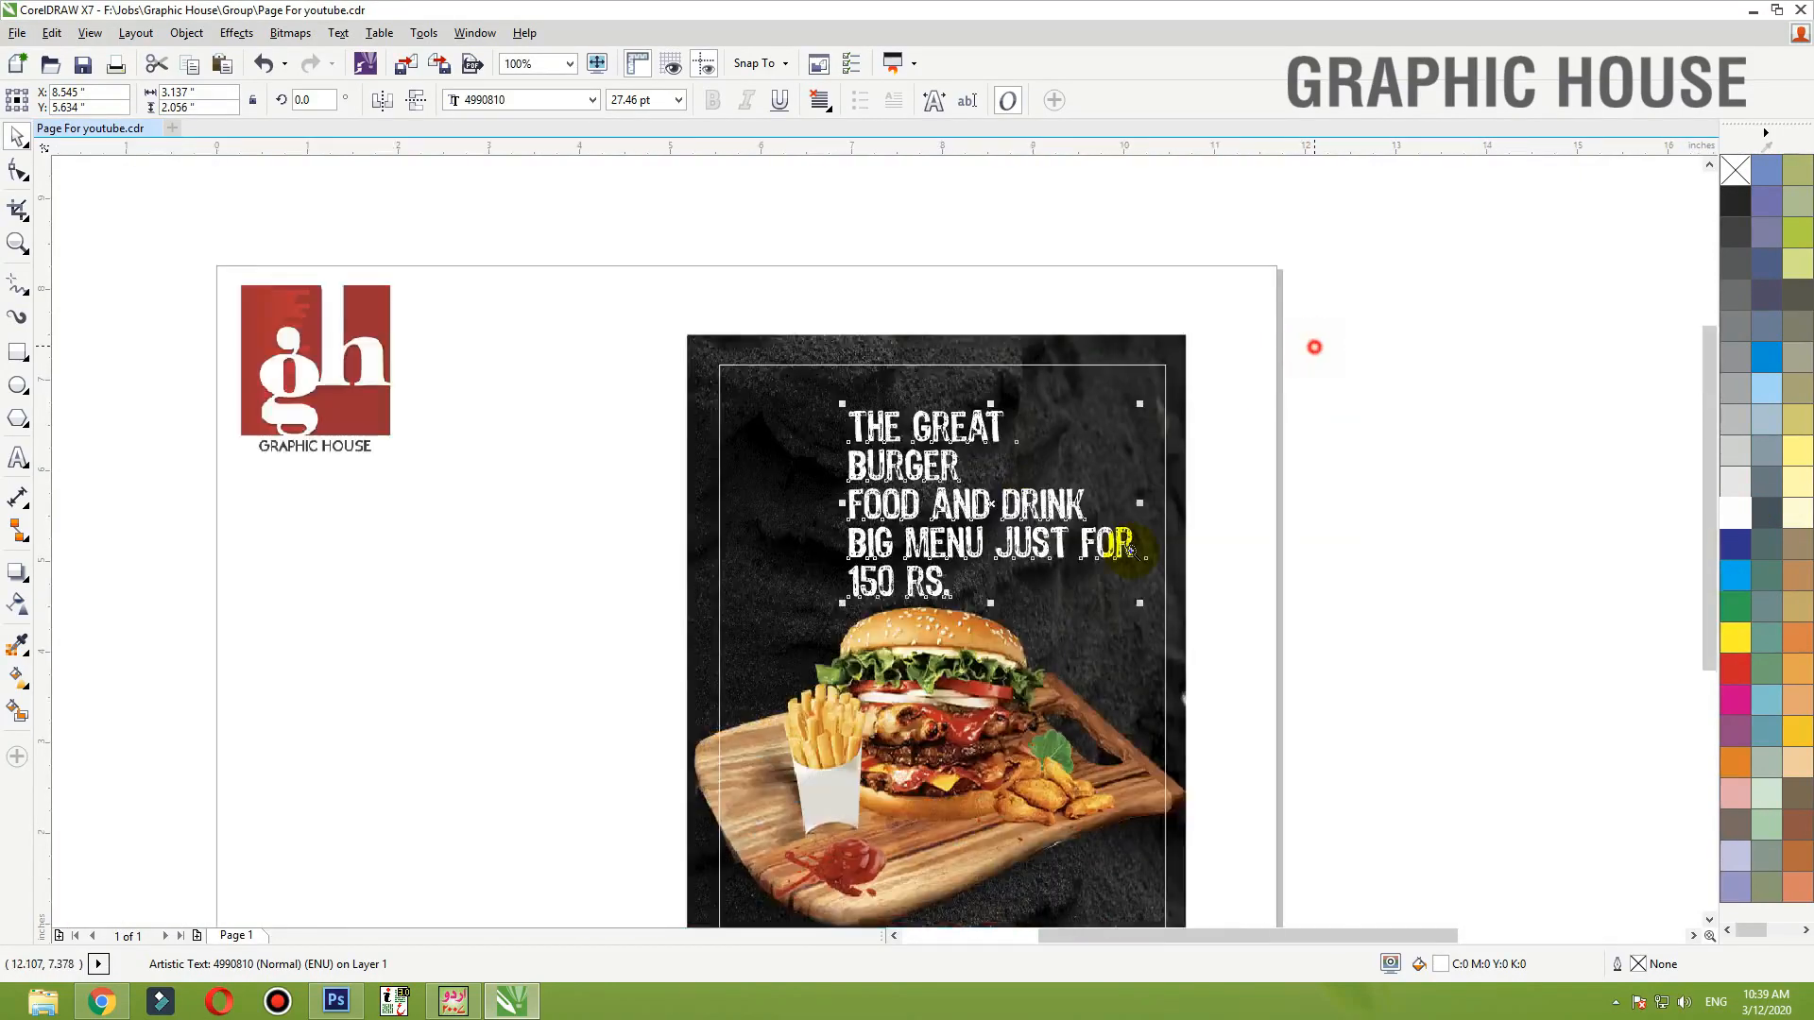
pyautogui.moveTo(1312, 349); pyautogui.dragTo(508, 973)
pyautogui.hotkey('ctrl', 'k')
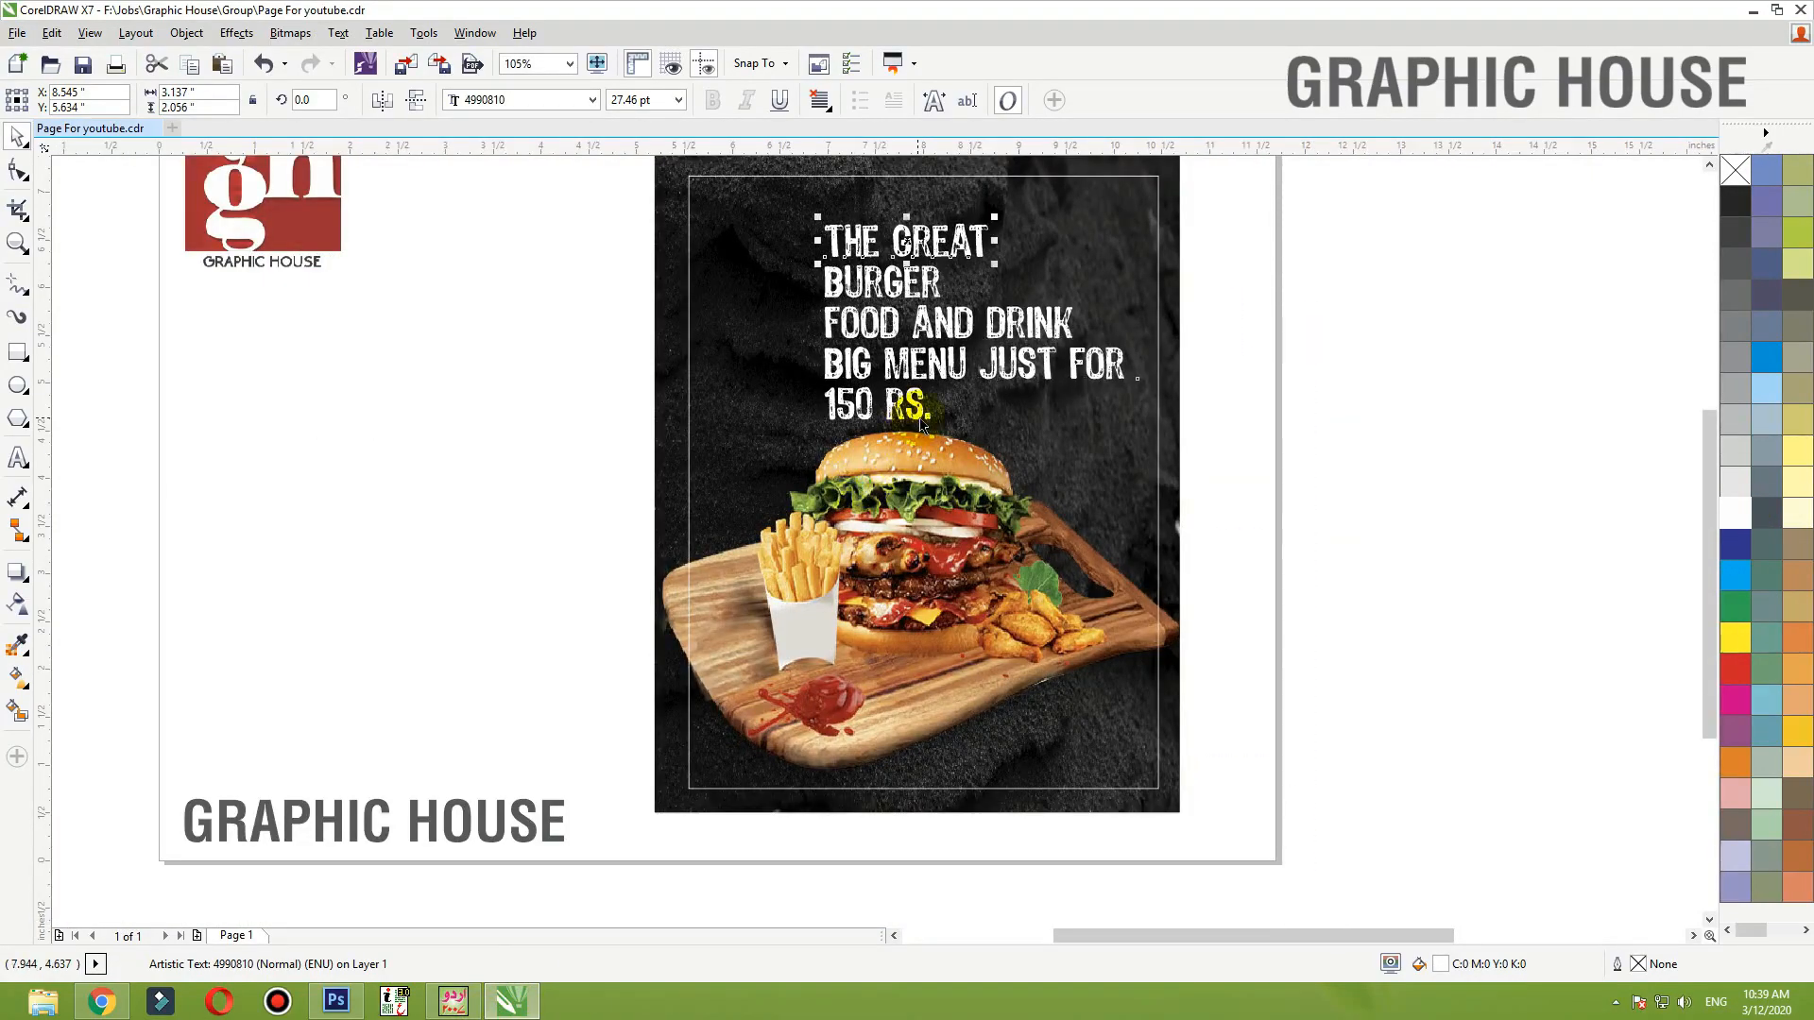
pyautogui.moveTo(921, 425); pyautogui.dragTo(1077, 749)
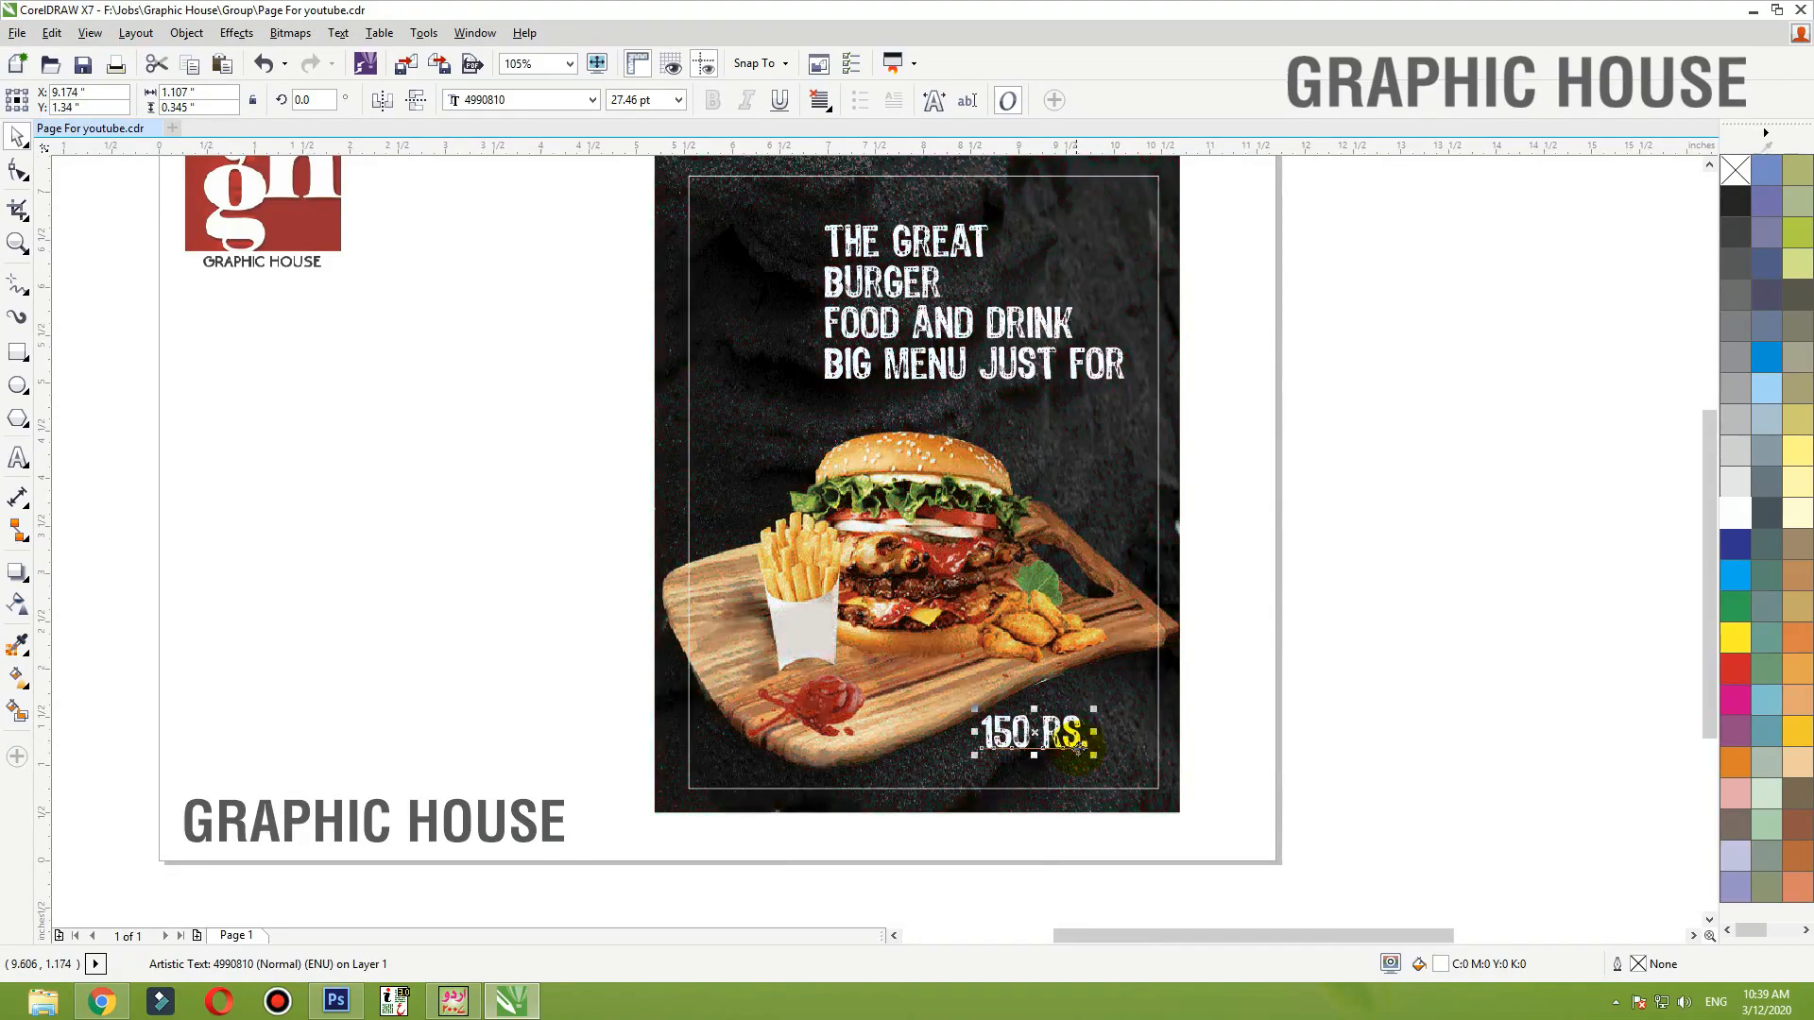
# - Spread the text lines by moving "BIG MENU JUST FOR" down and left over the bun and "FOOD AND DRINK" slightly down
pyautogui.click(1165, 690)
pyautogui.hotkey('shift', 'F2')
pyautogui.click(1291, 582)
pyautogui.press('F2')
pyautogui.moveTo(1307, 603); pyautogui.dragTo(406, 247)
pyautogui.moveTo(996, 551); pyautogui.dragTo(751, 684)
pyautogui.press('F3')
pyautogui.press('F2')
pyautogui.moveTo(627, 340); pyautogui.dragTo(1339, 708)
pyautogui.moveTo(991, 506); pyautogui.dragTo(962, 574)
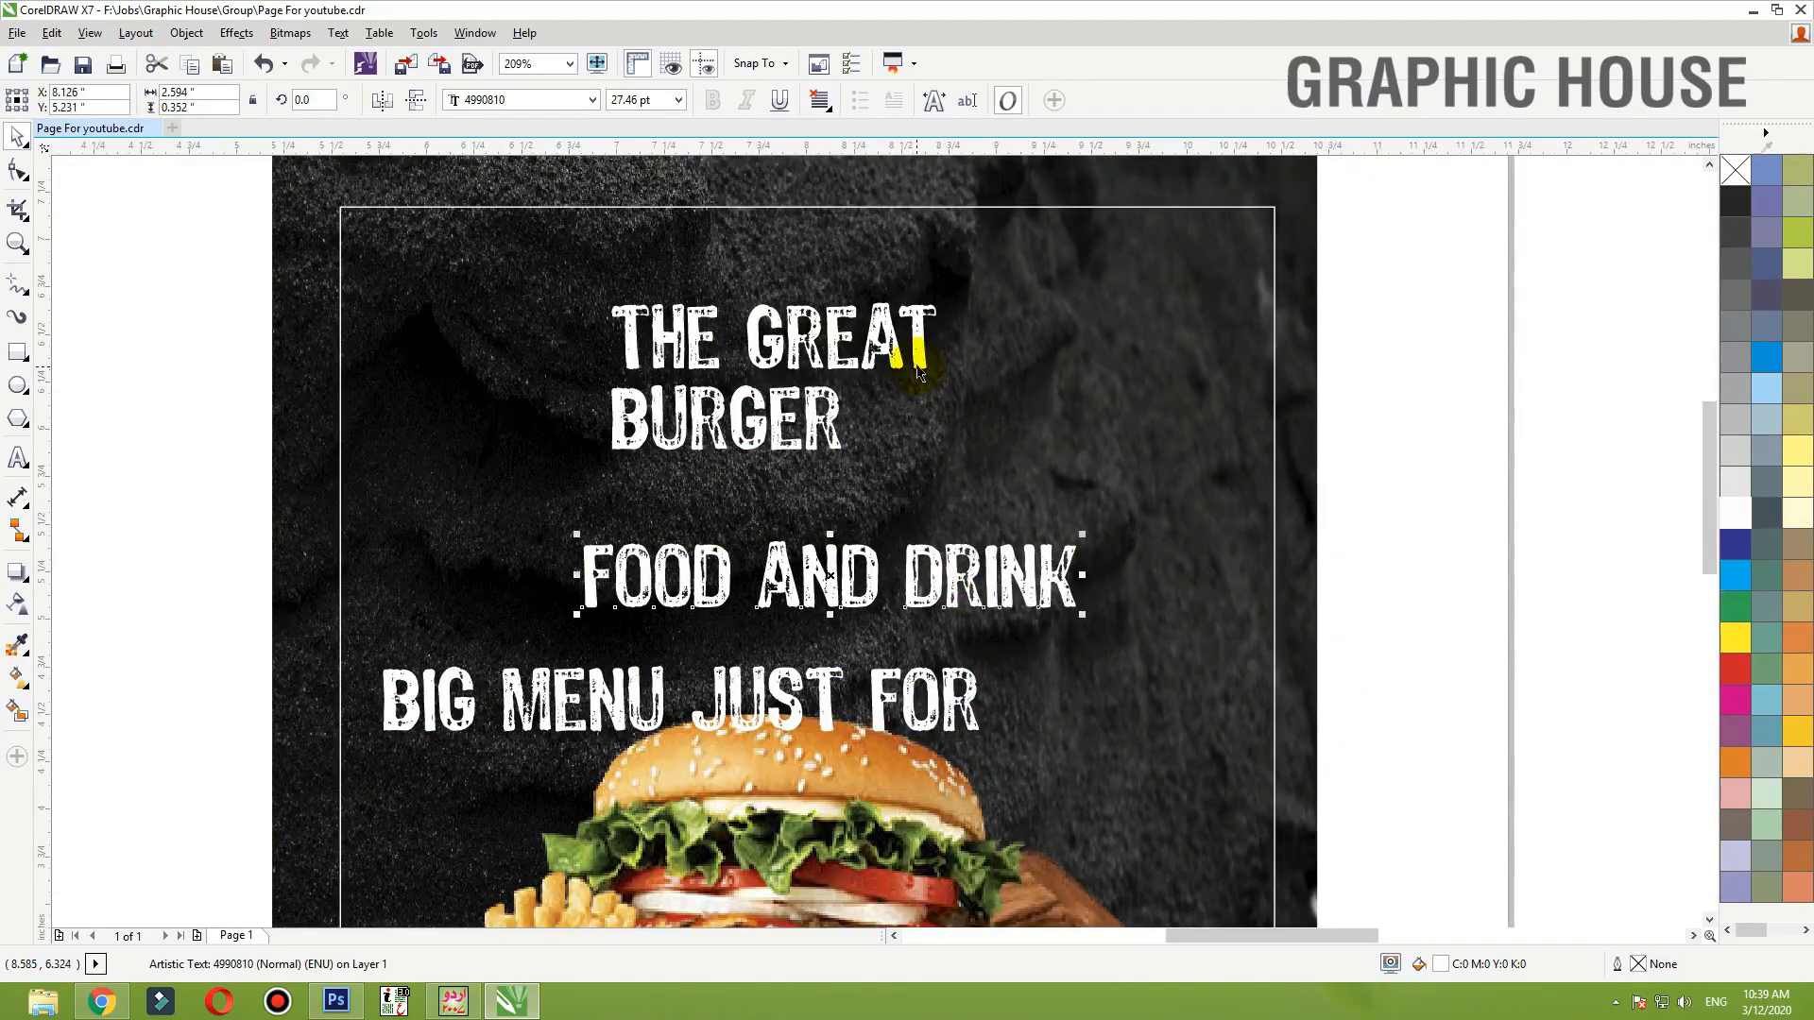
# - Enlarge "THE GREAT" to about 79.7 pt and centre it across the top of the flyer's inner border
pyautogui.moveTo(915, 337); pyautogui.dragTo(914, 290)
pyautogui.moveTo(835, 442); pyautogui.dragTo(1244, 402)
pyautogui.keyDown('shift'); pyautogui.click(1111, 434); pyautogui.keyUp('shift')
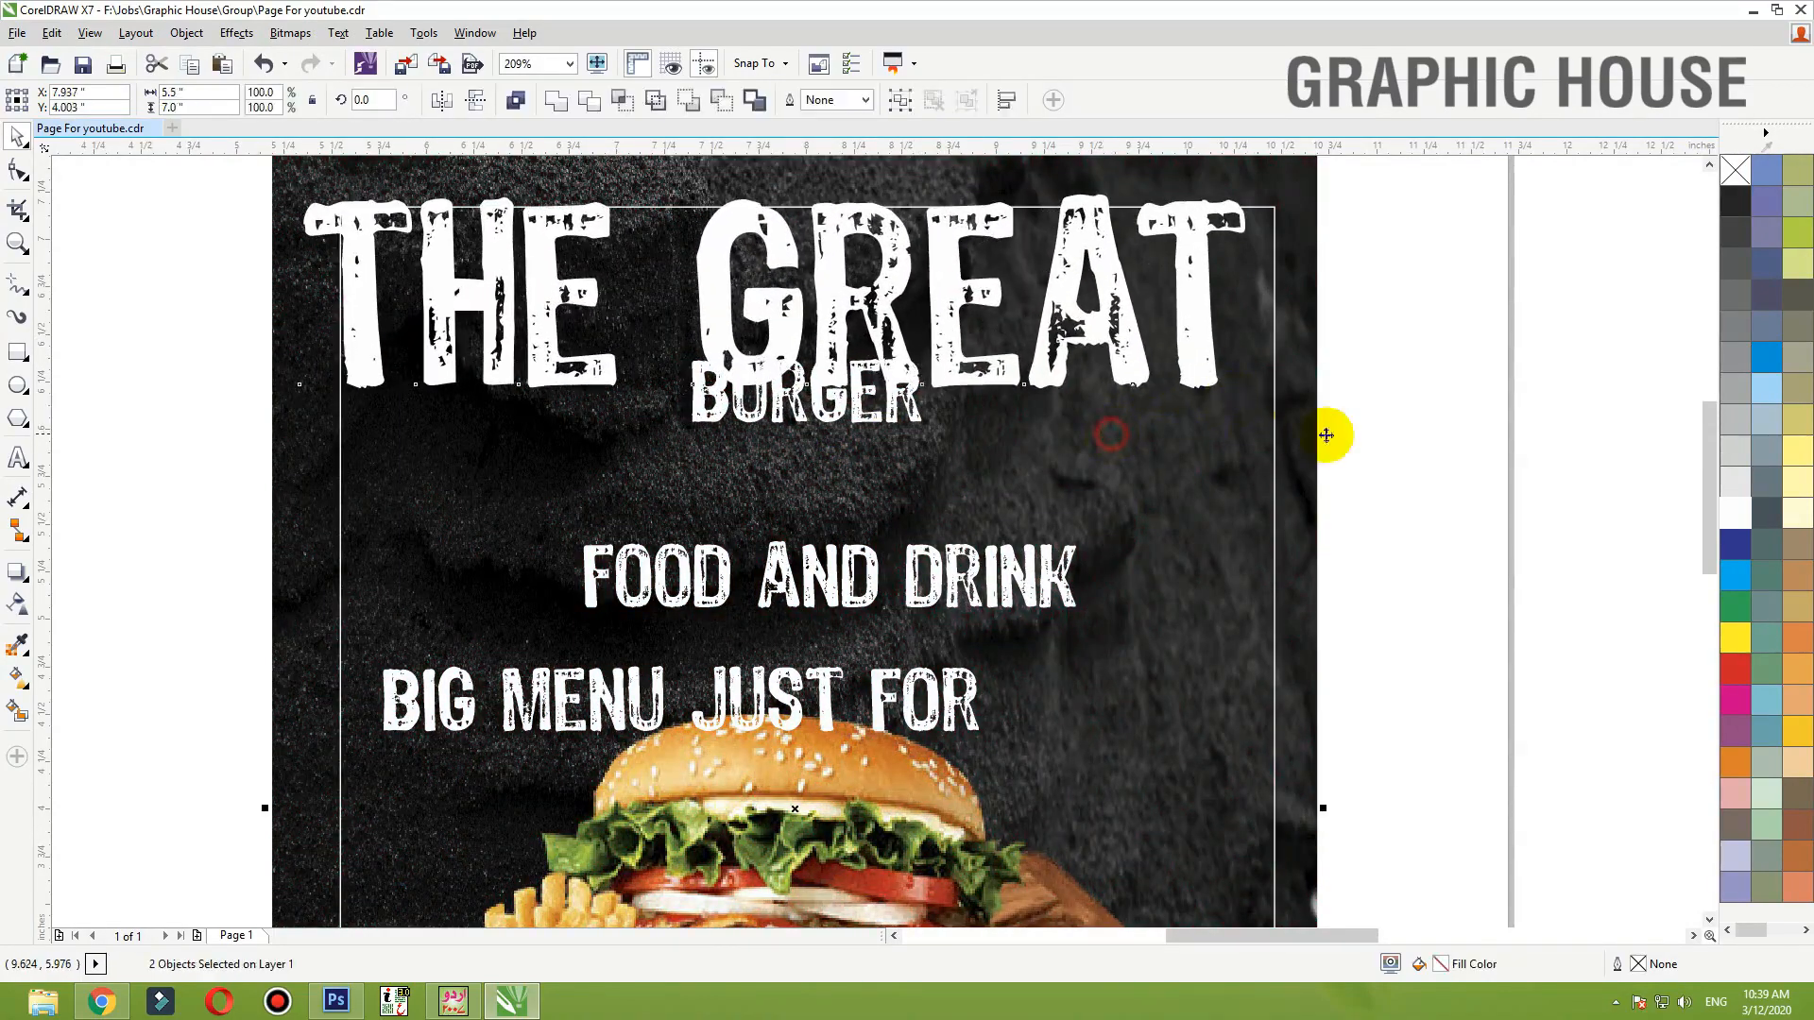
pyautogui.press('c')
pyautogui.click(1446, 428)
pyautogui.moveTo(1141, 349); pyautogui.dragTo(1141, 350)
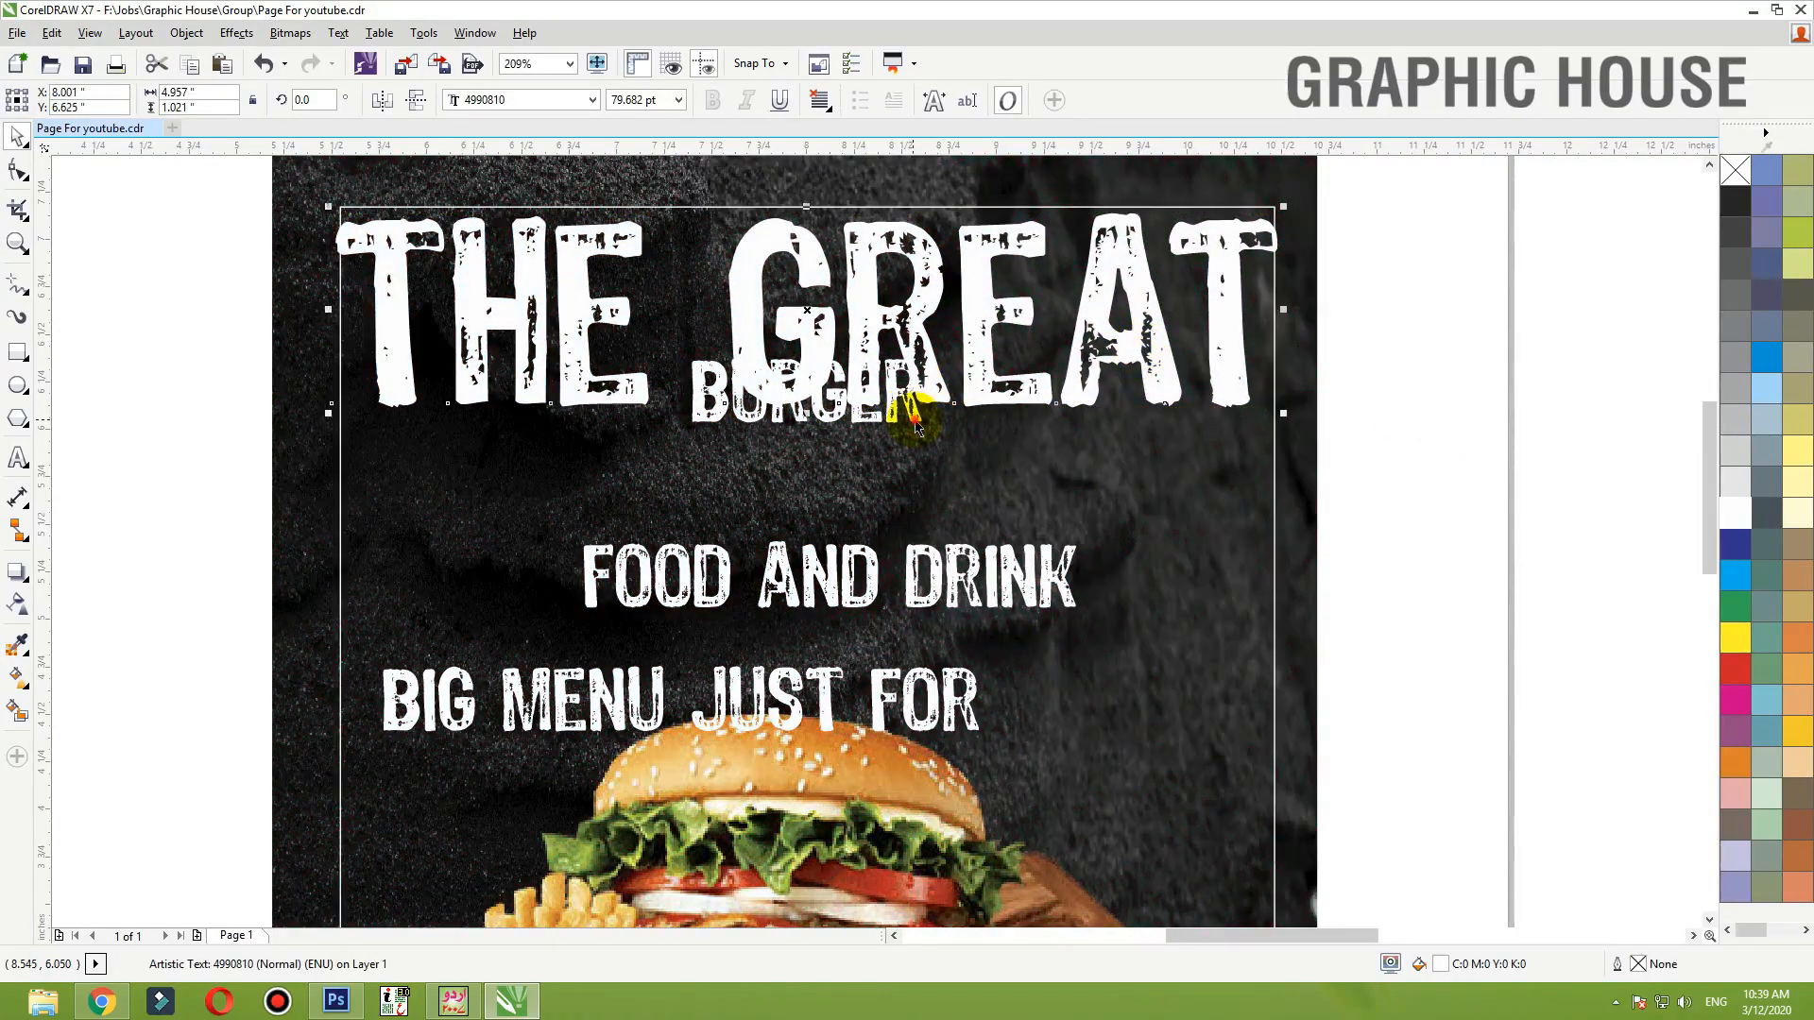
# - Enlarge "BURGER" to about 71.9 pt, fill it yellow (C0 M20 Y100 K0) and place it overlapping the lower edge of "THE GREAT"
pyautogui.moveTo(916, 427); pyautogui.dragTo(909, 509)
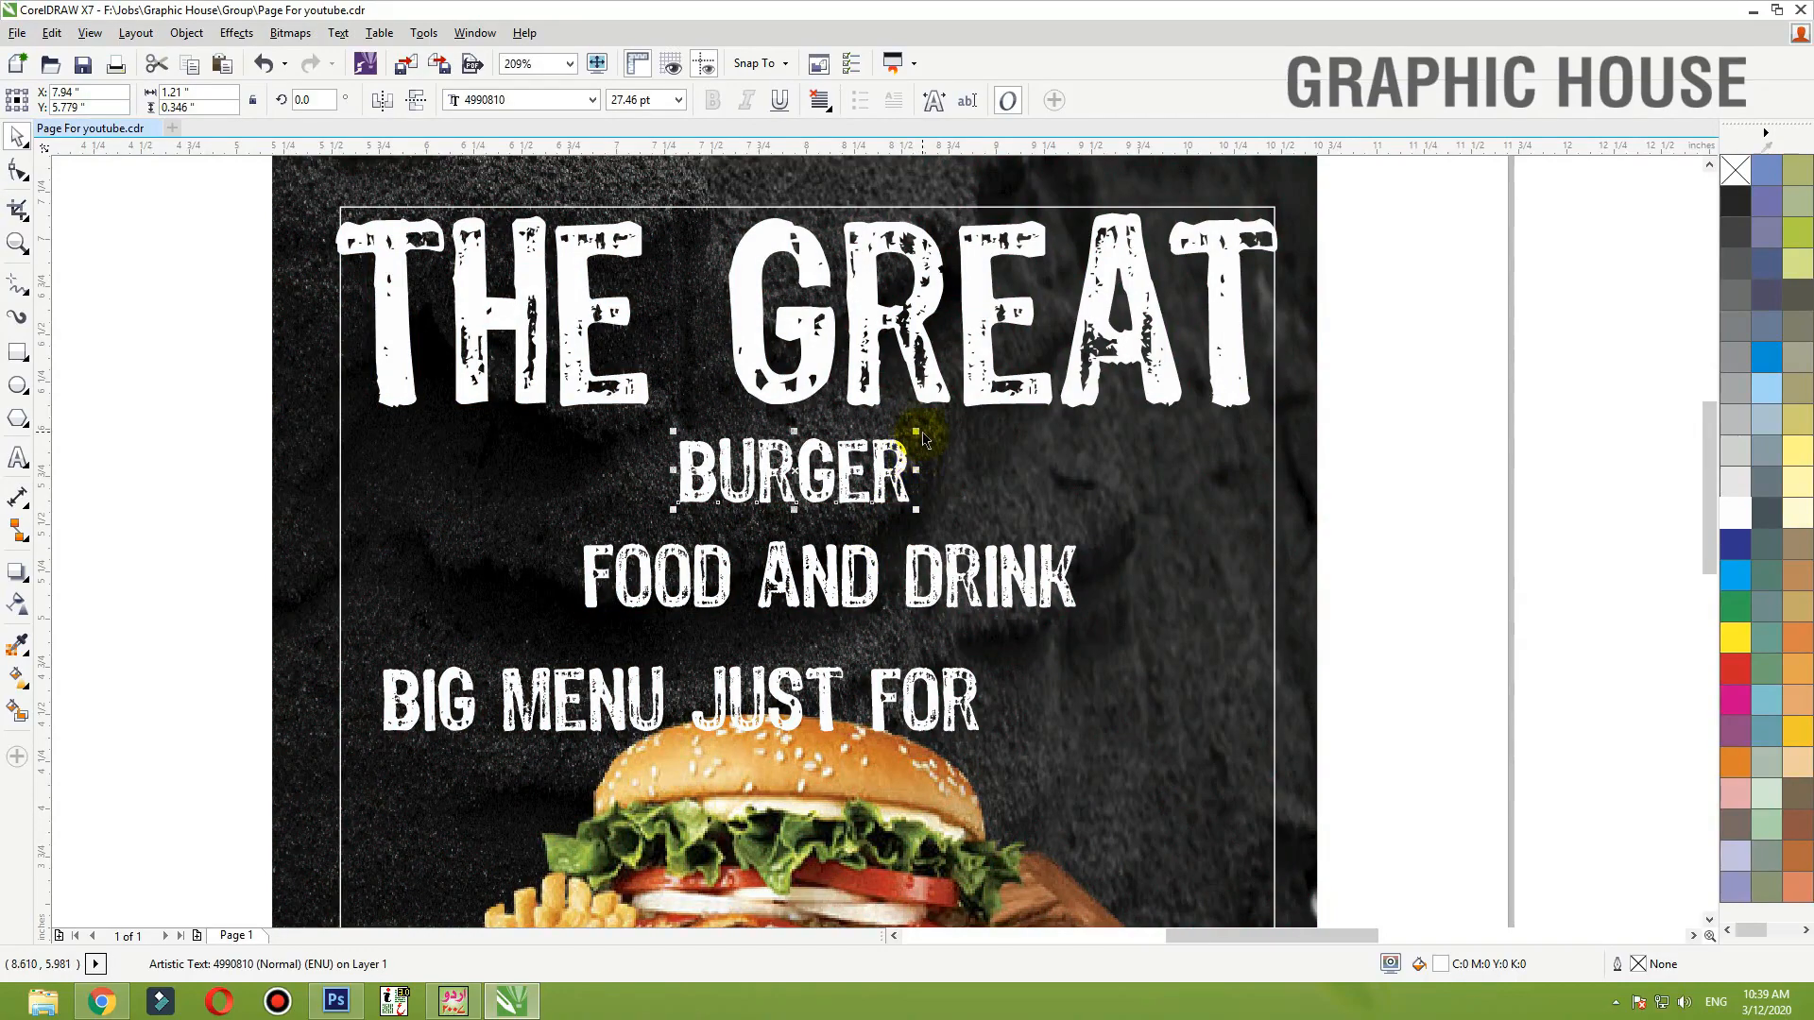
pyautogui.moveTo(971, 413); pyautogui.dragTo(1105, 361)
pyautogui.click(1799, 733)
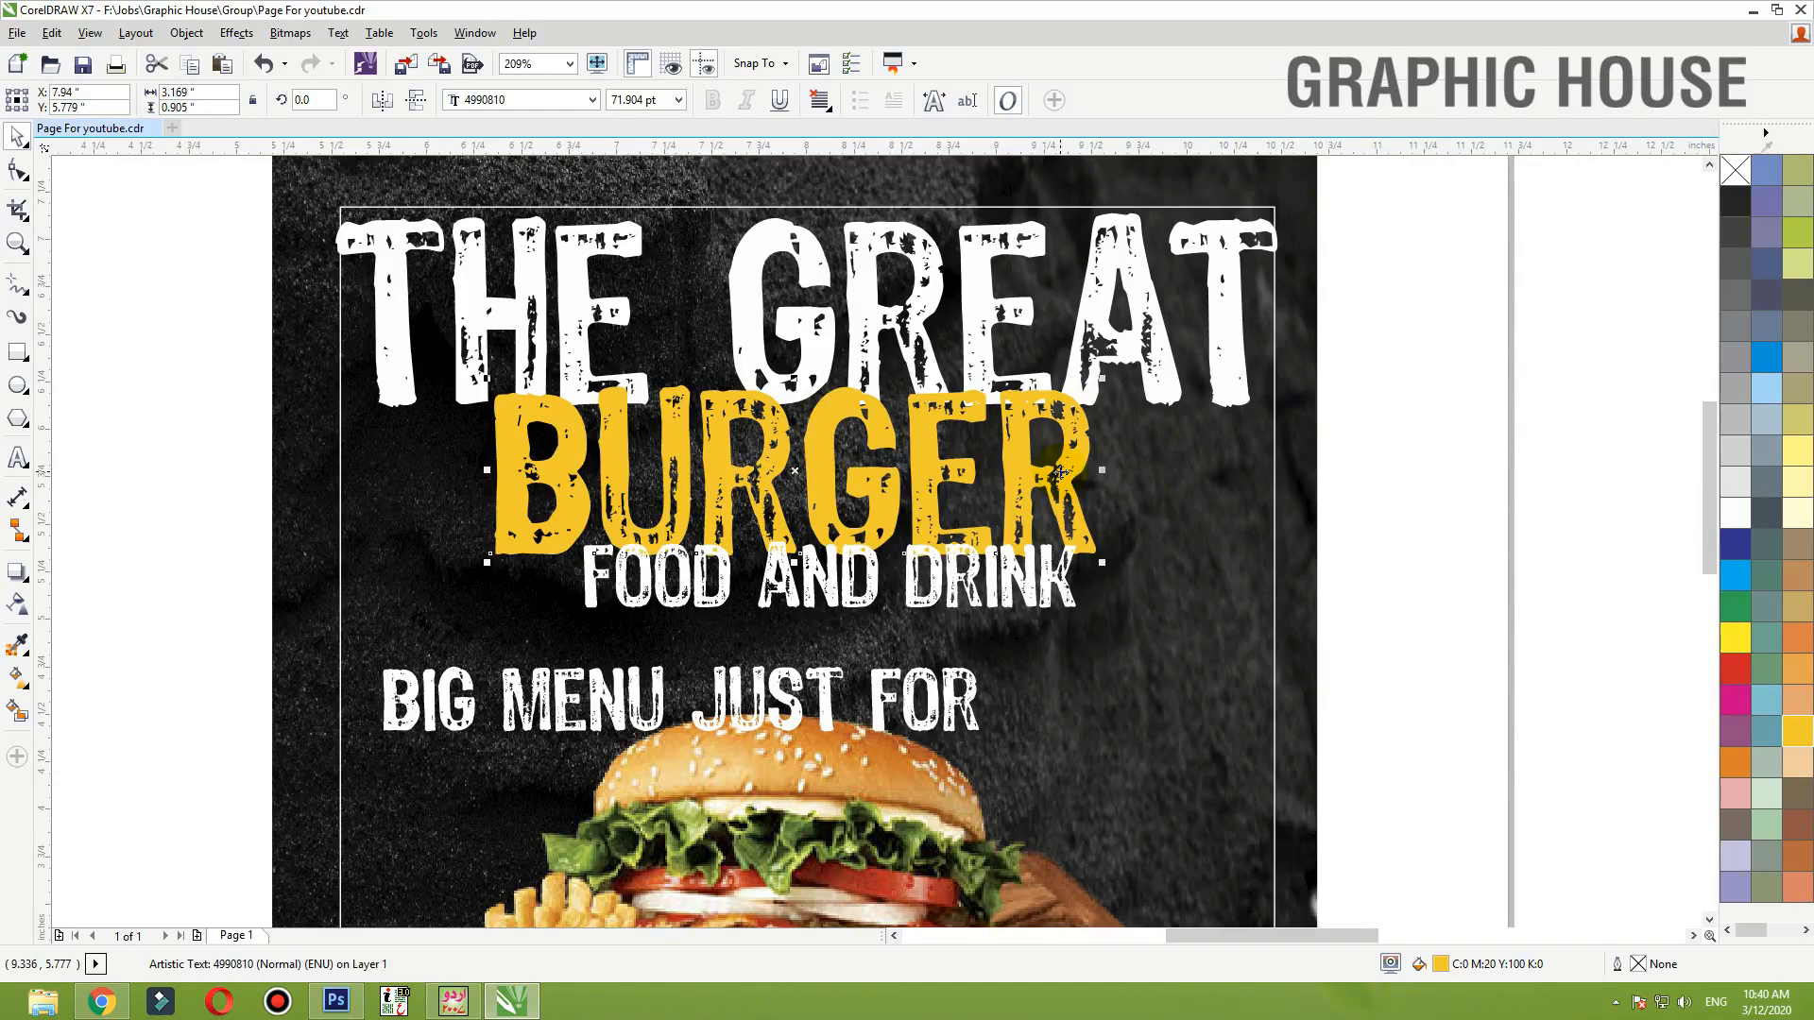
pyautogui.moveTo(1066, 463); pyautogui.dragTo(1087, 438)
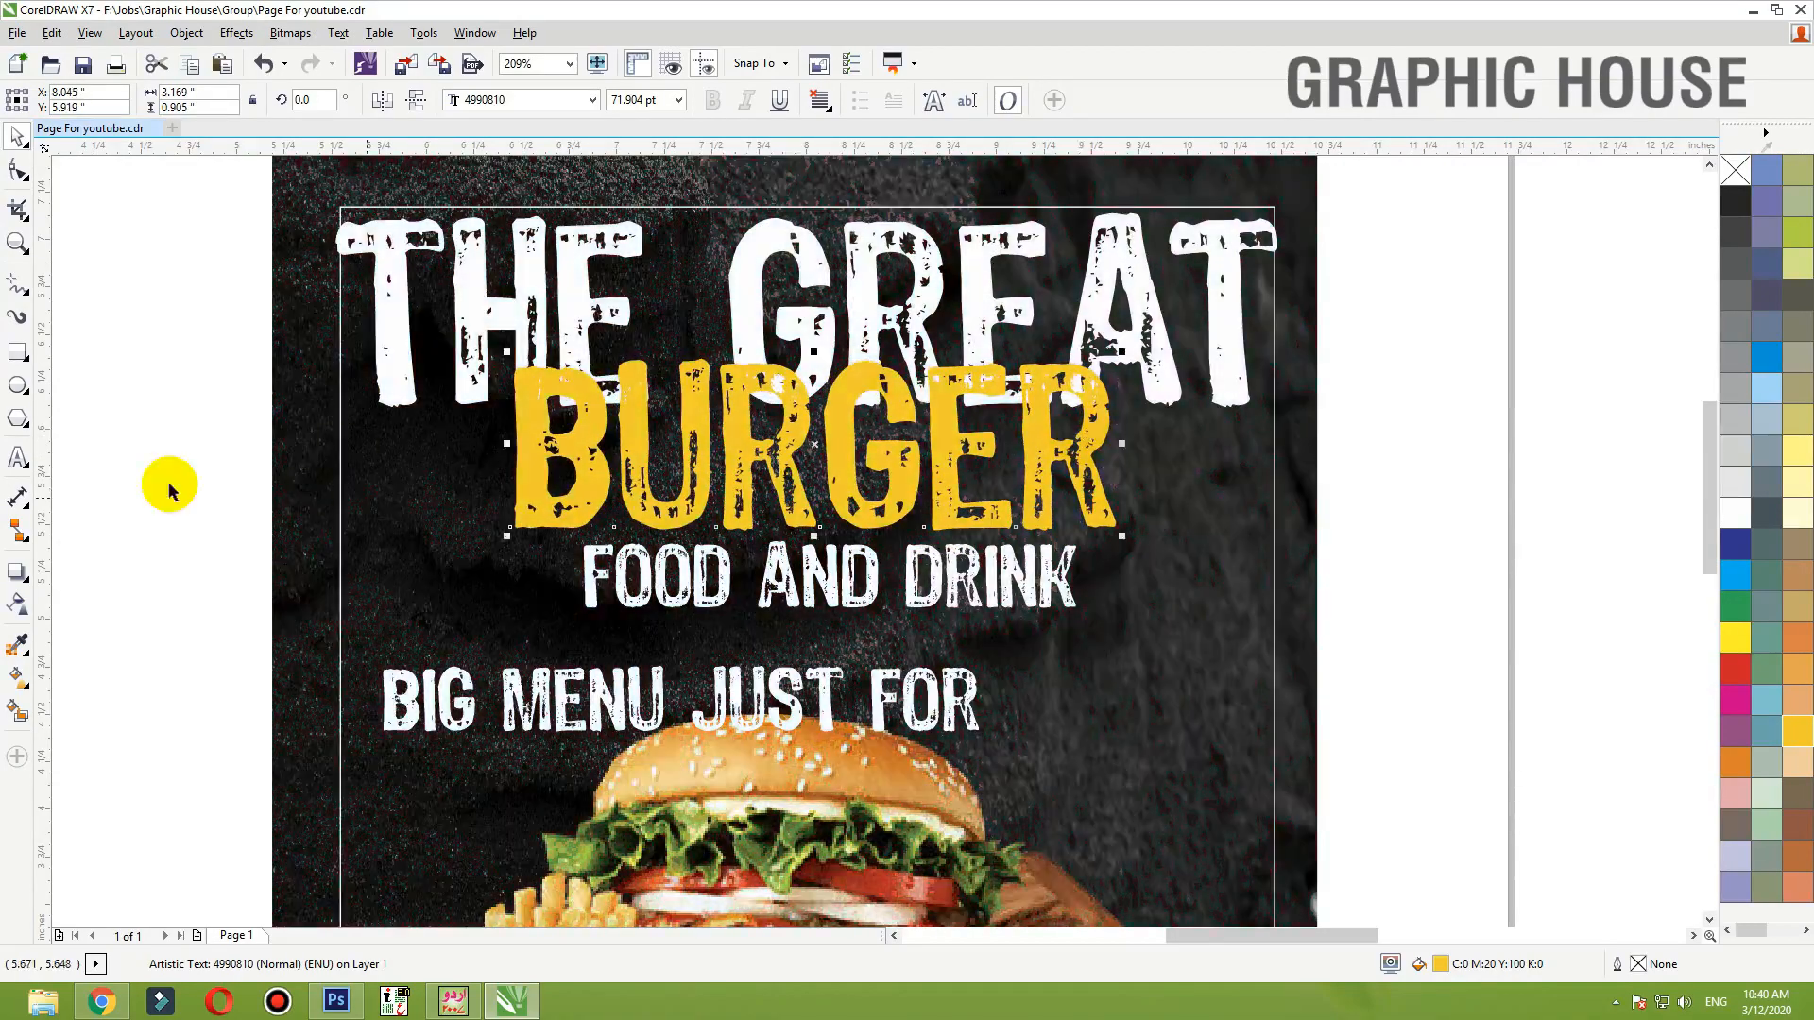
# - Add a drop shadow to "BURGER" with opacity 88 and feathering 5
pyautogui.click(18, 569)
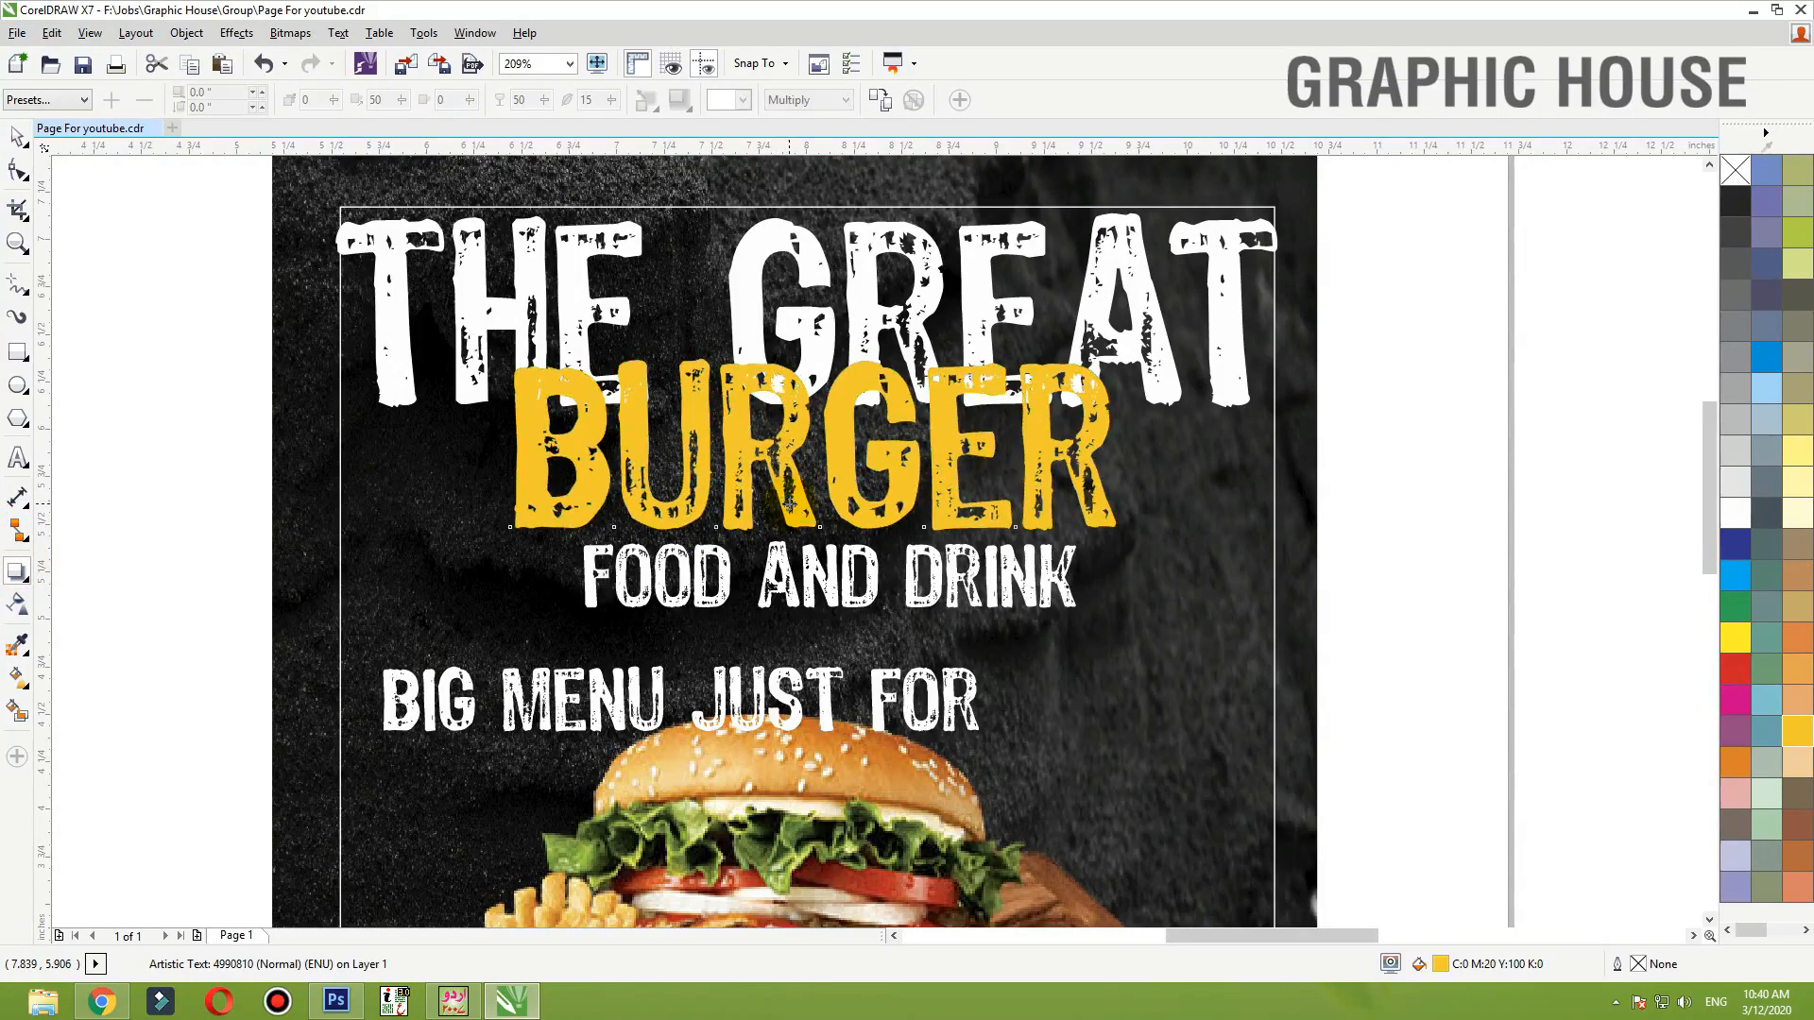
pyautogui.moveTo(789, 505); pyautogui.dragTo(813, 442)
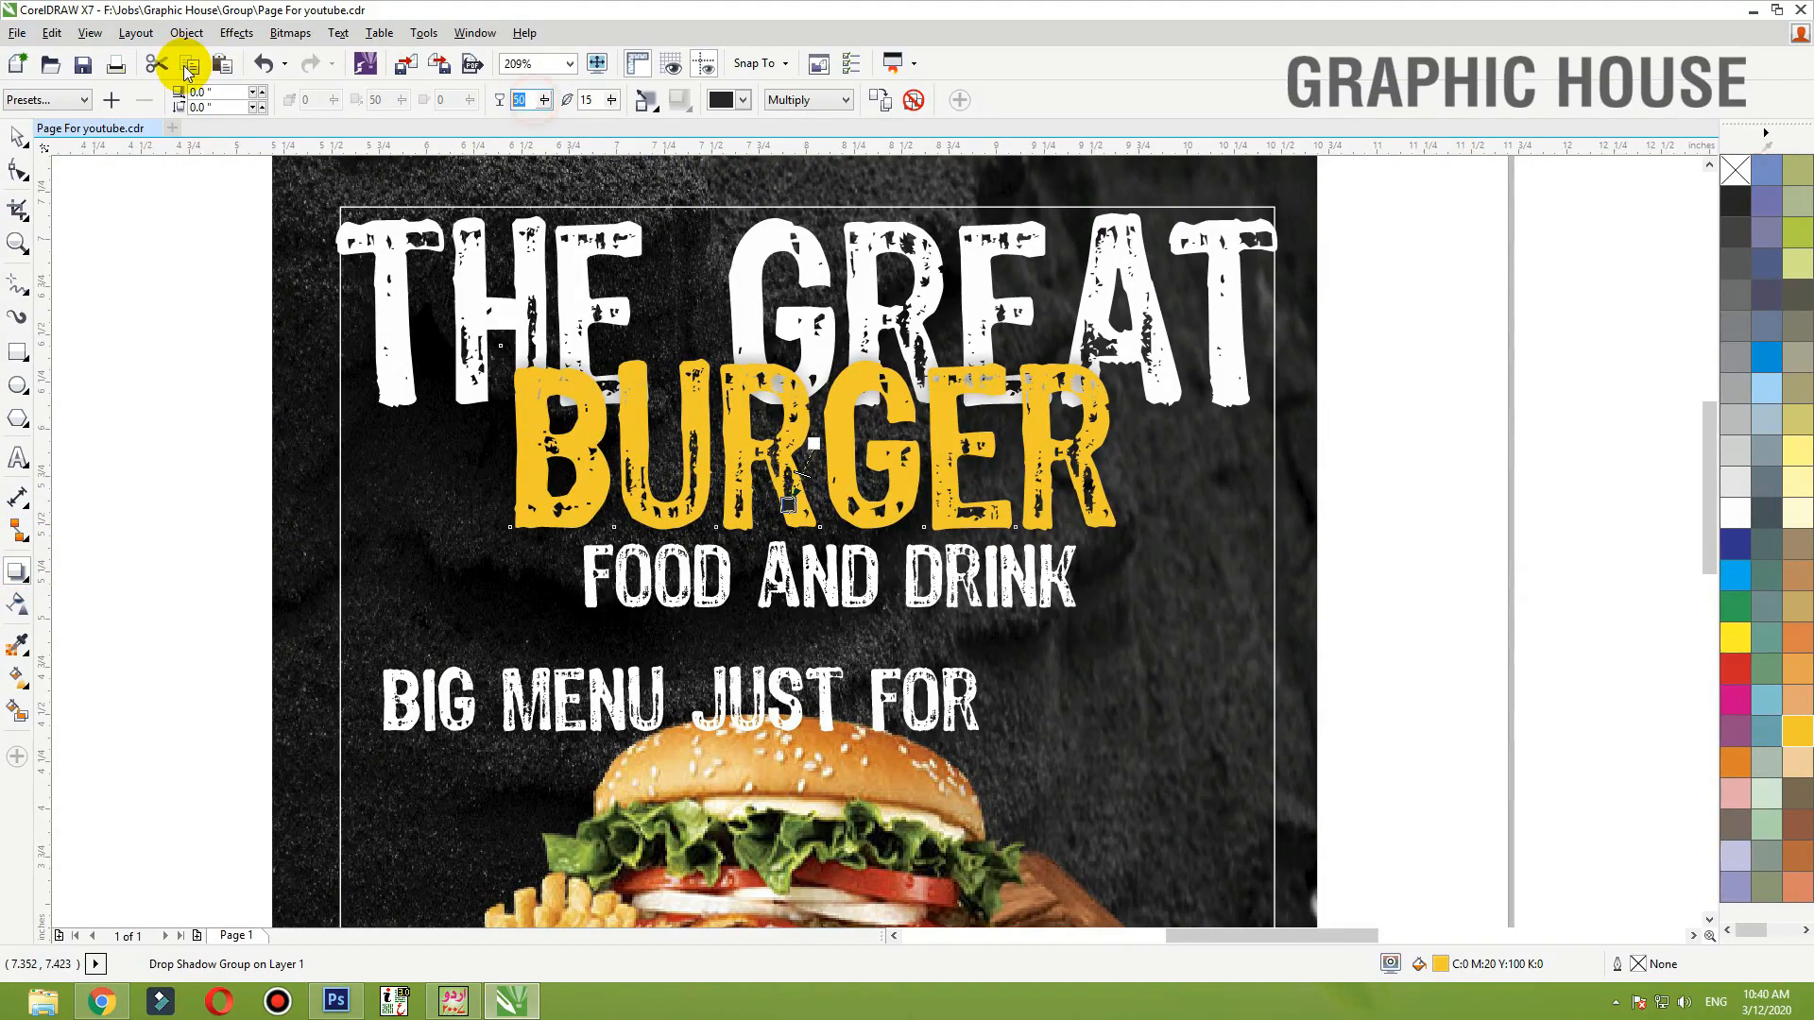
pyautogui.write('5')
pyautogui.press('Return')
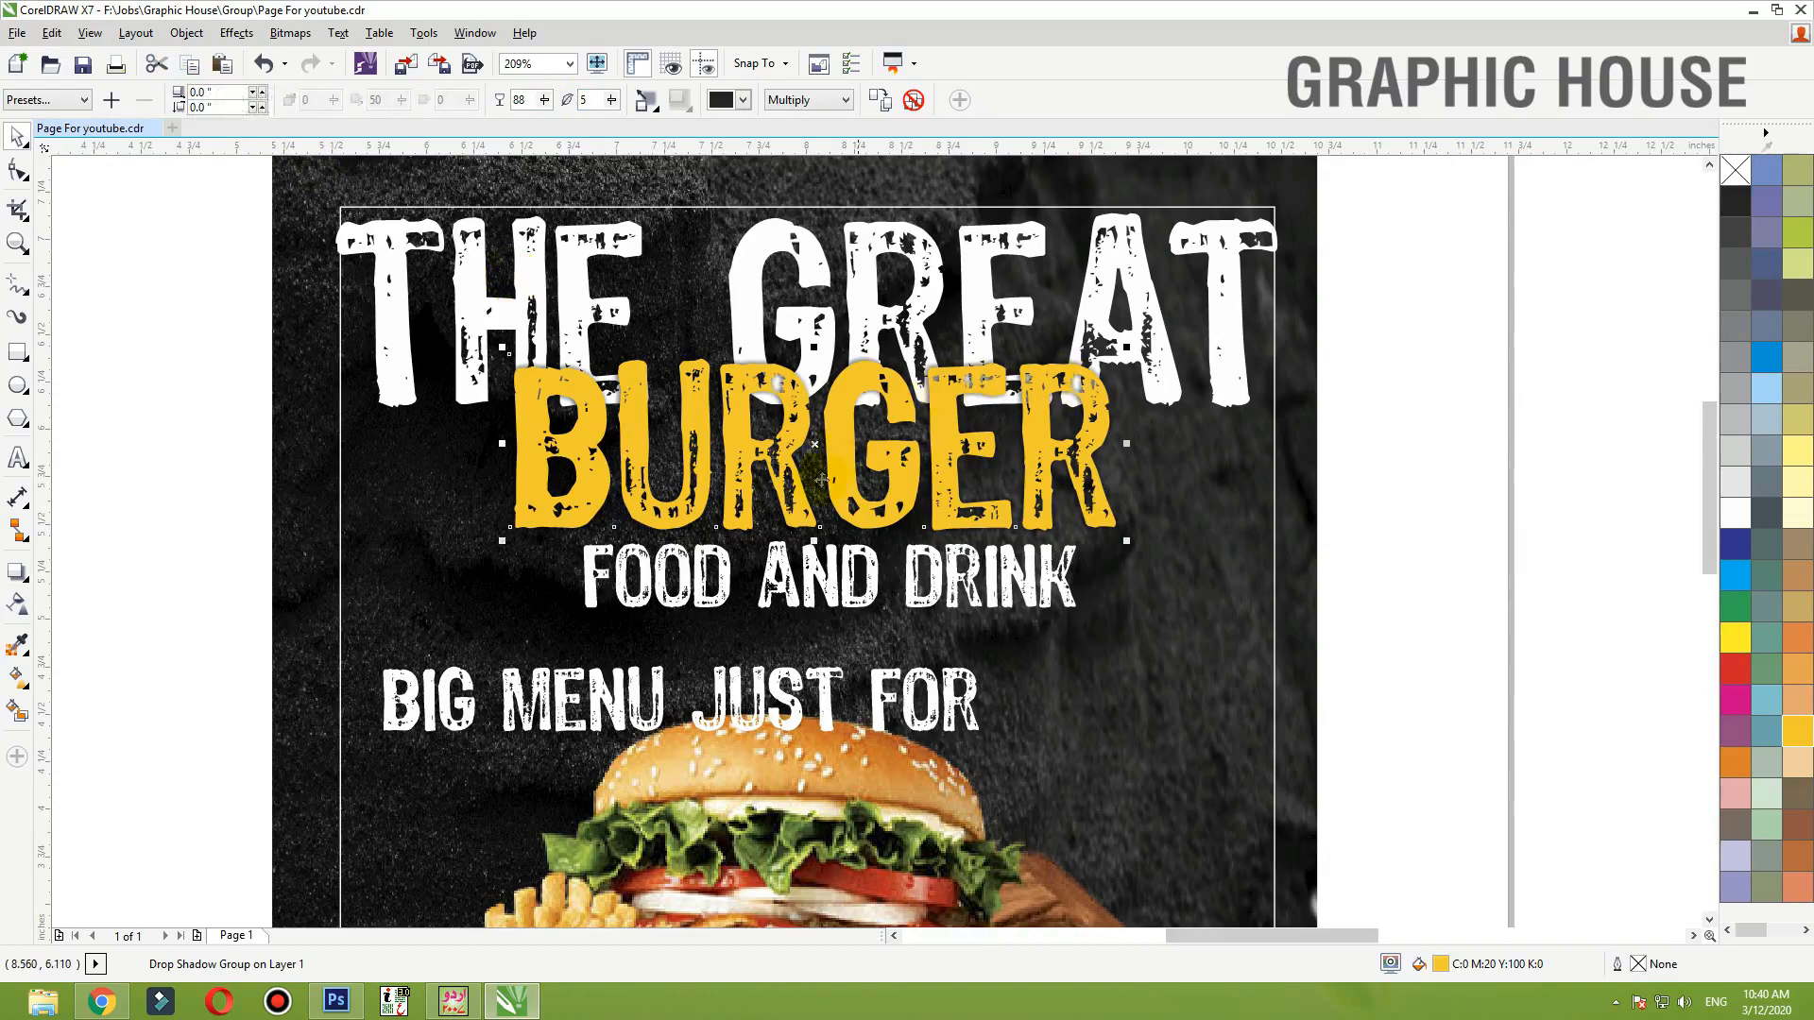
# - Separate the drop shadow from the "BURGER" text and nudge the shadow slightly left and down
pyautogui.moveTo(833, 485); pyautogui.dragTo(904, 468)
pyautogui.hotkey('ctrl', 'z')
pyautogui.click(1511, 457)
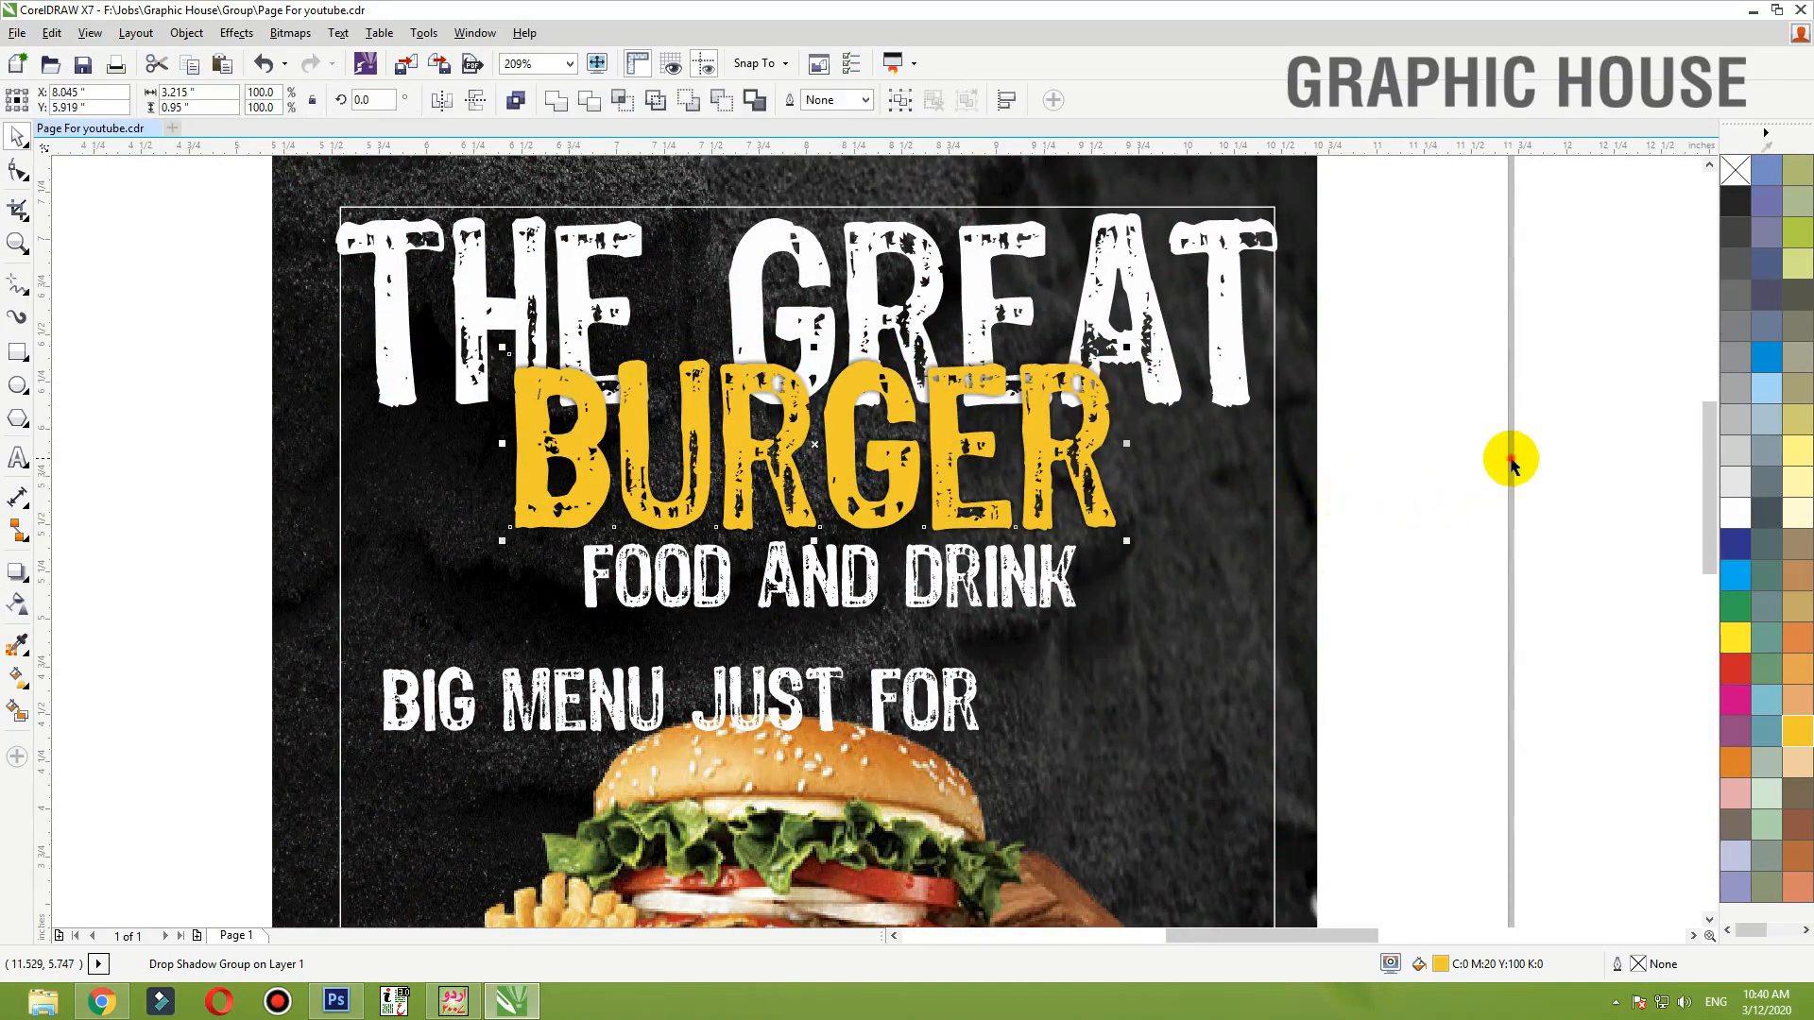
pyautogui.click(1008, 450)
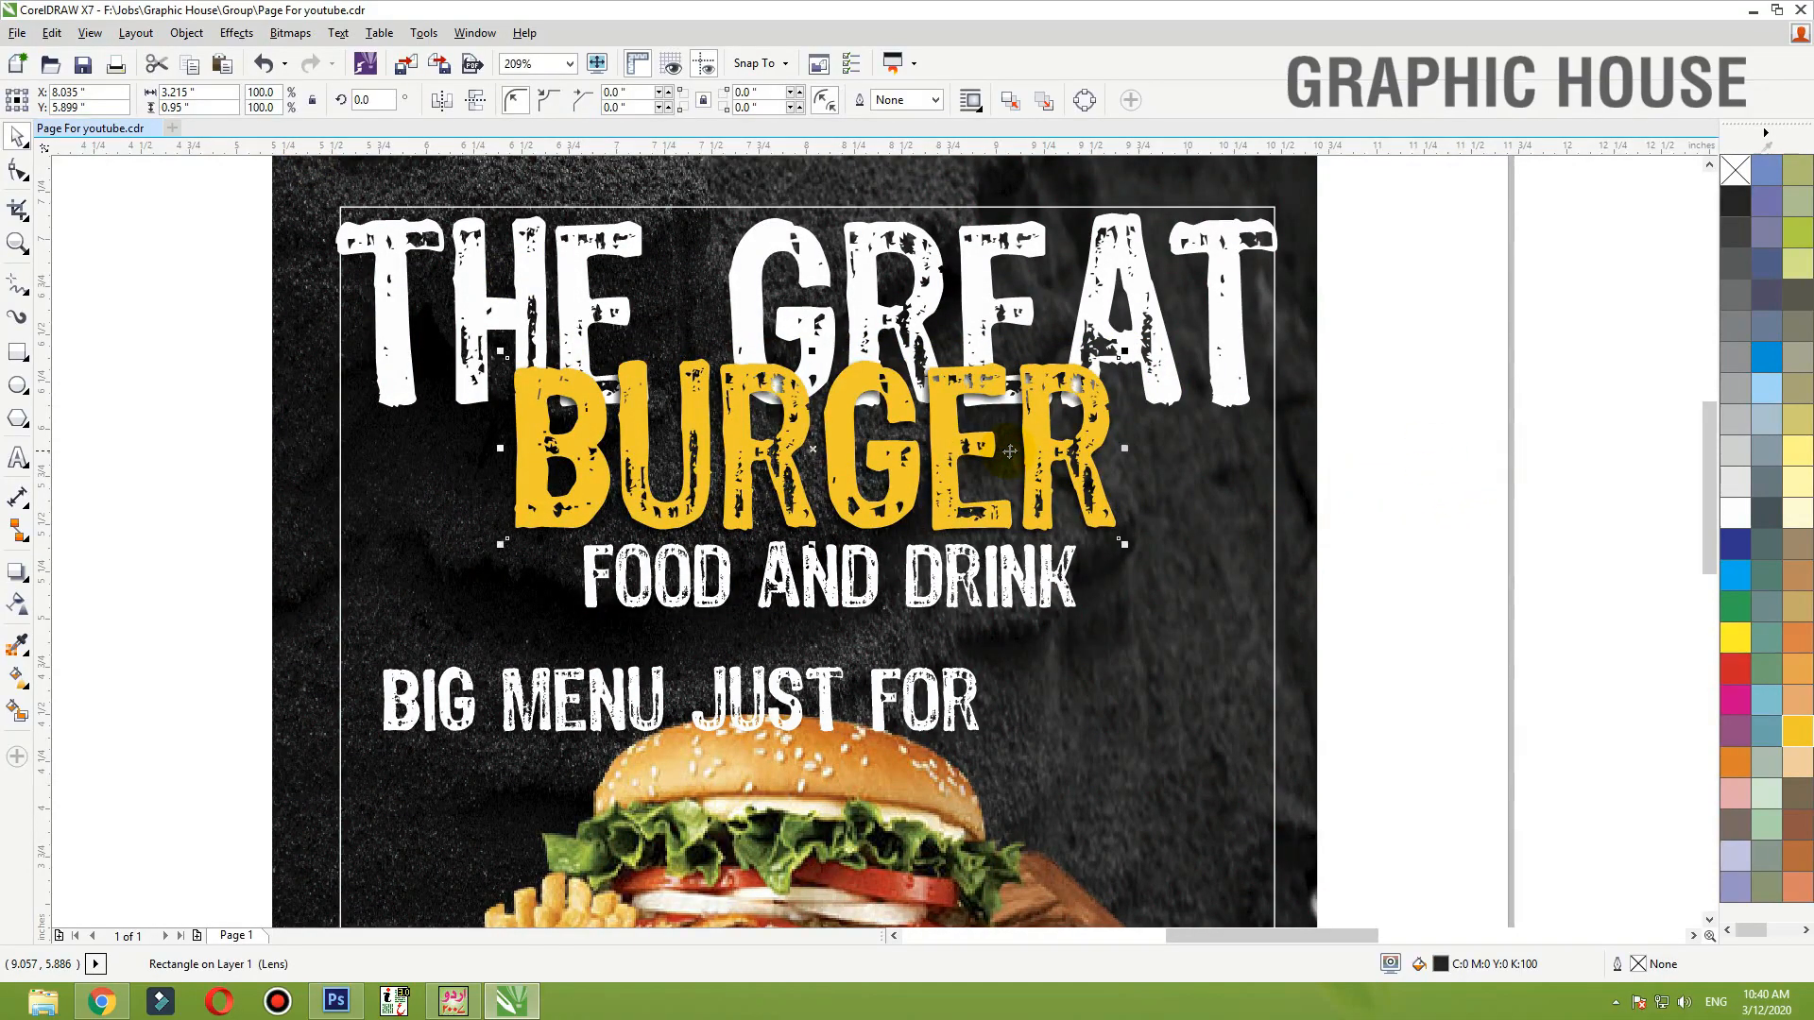
# - Move "FOOD AND DRINK" and "BIG MENU JUST FOR" off the flyer to its right side, centre-align them and fill them purple
pyautogui.moveTo(1027, 580); pyautogui.dragTo(1023, 601)
pyautogui.click(1448, 413)
pyautogui.scroll(-2, 1286, 345)
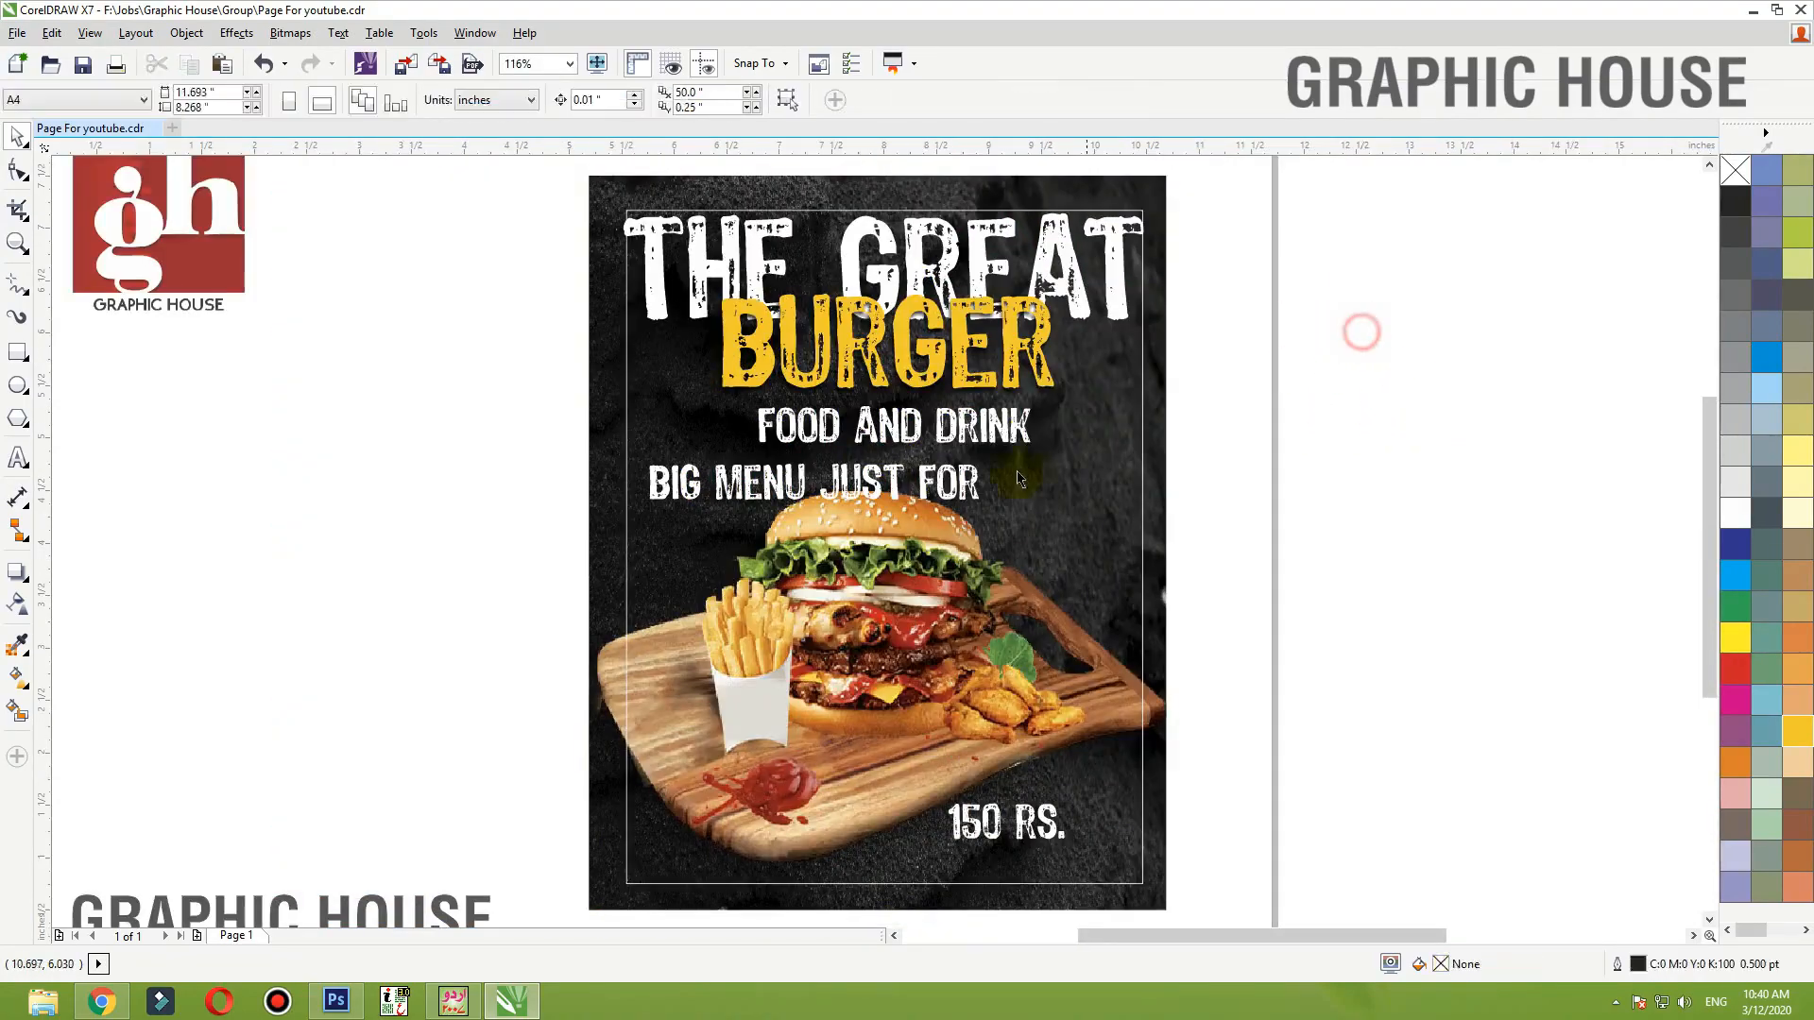
pyautogui.moveTo(966, 485); pyautogui.dragTo(1390, 464)
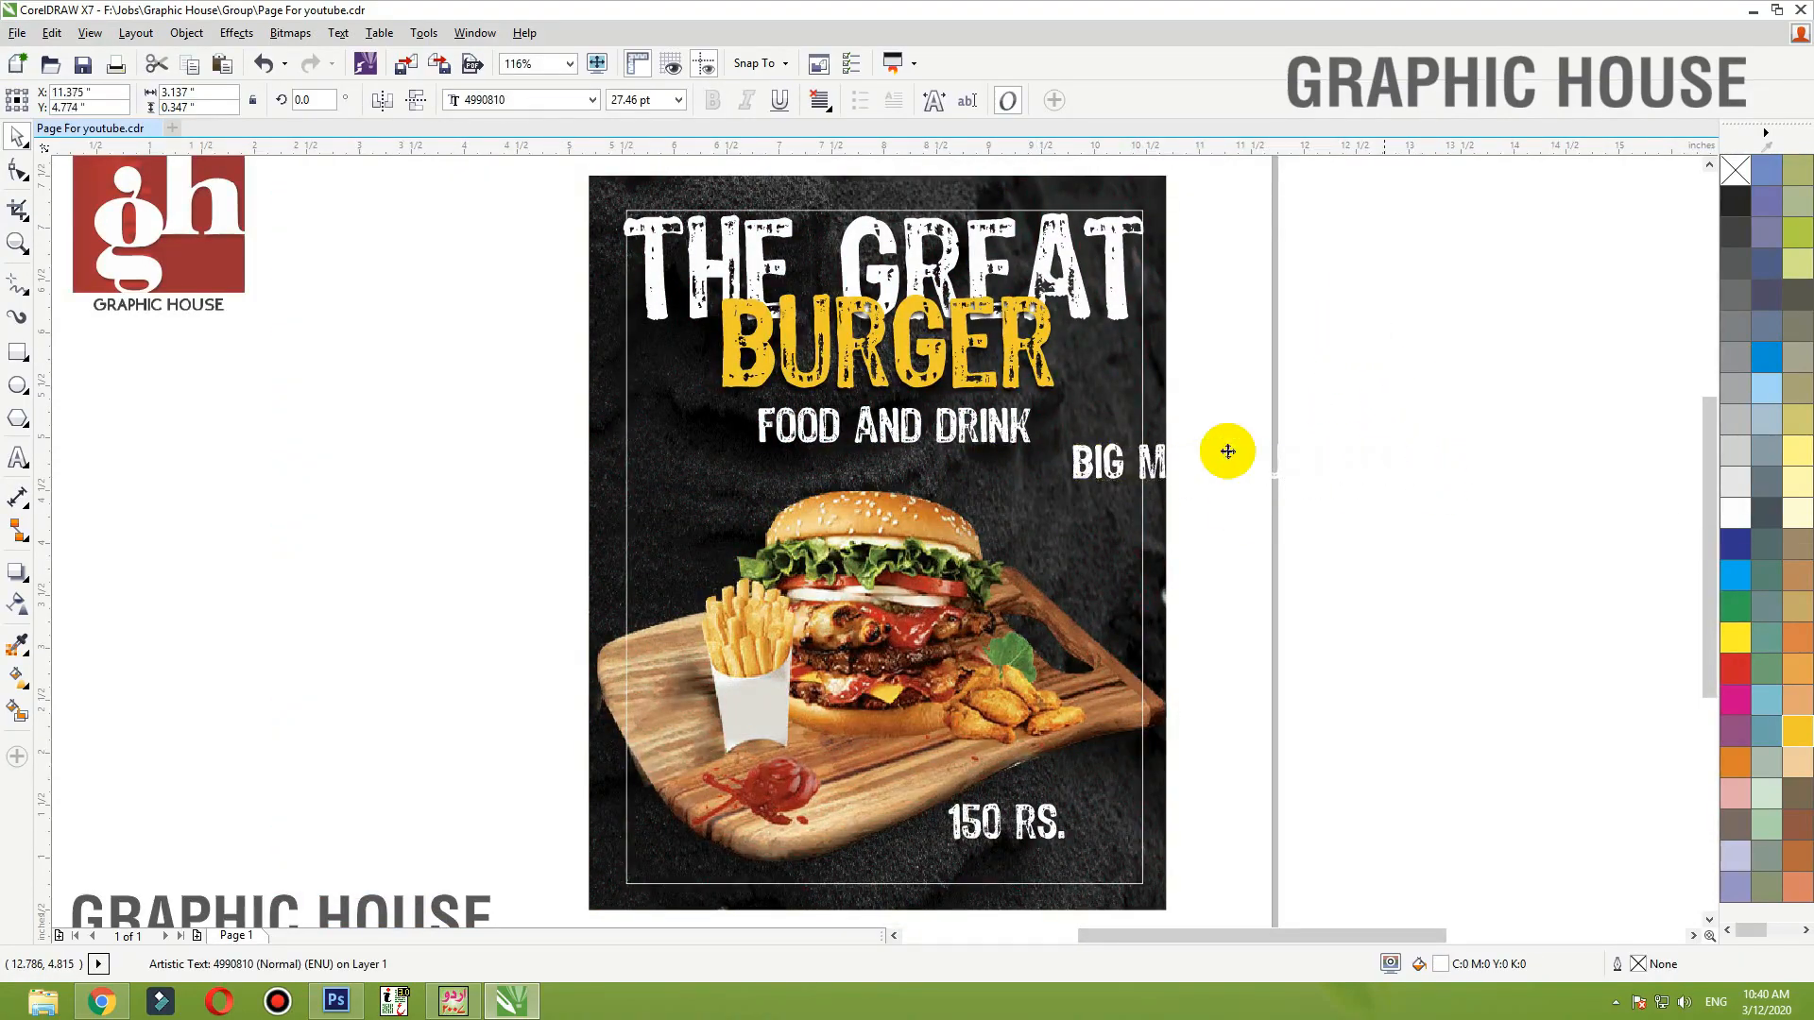
pyautogui.keyDown('shift'); pyautogui.click(1010, 440); pyautogui.keyUp('shift')
pyautogui.press('c')
pyautogui.moveTo(1006, 426); pyautogui.dragTo(1461, 425)
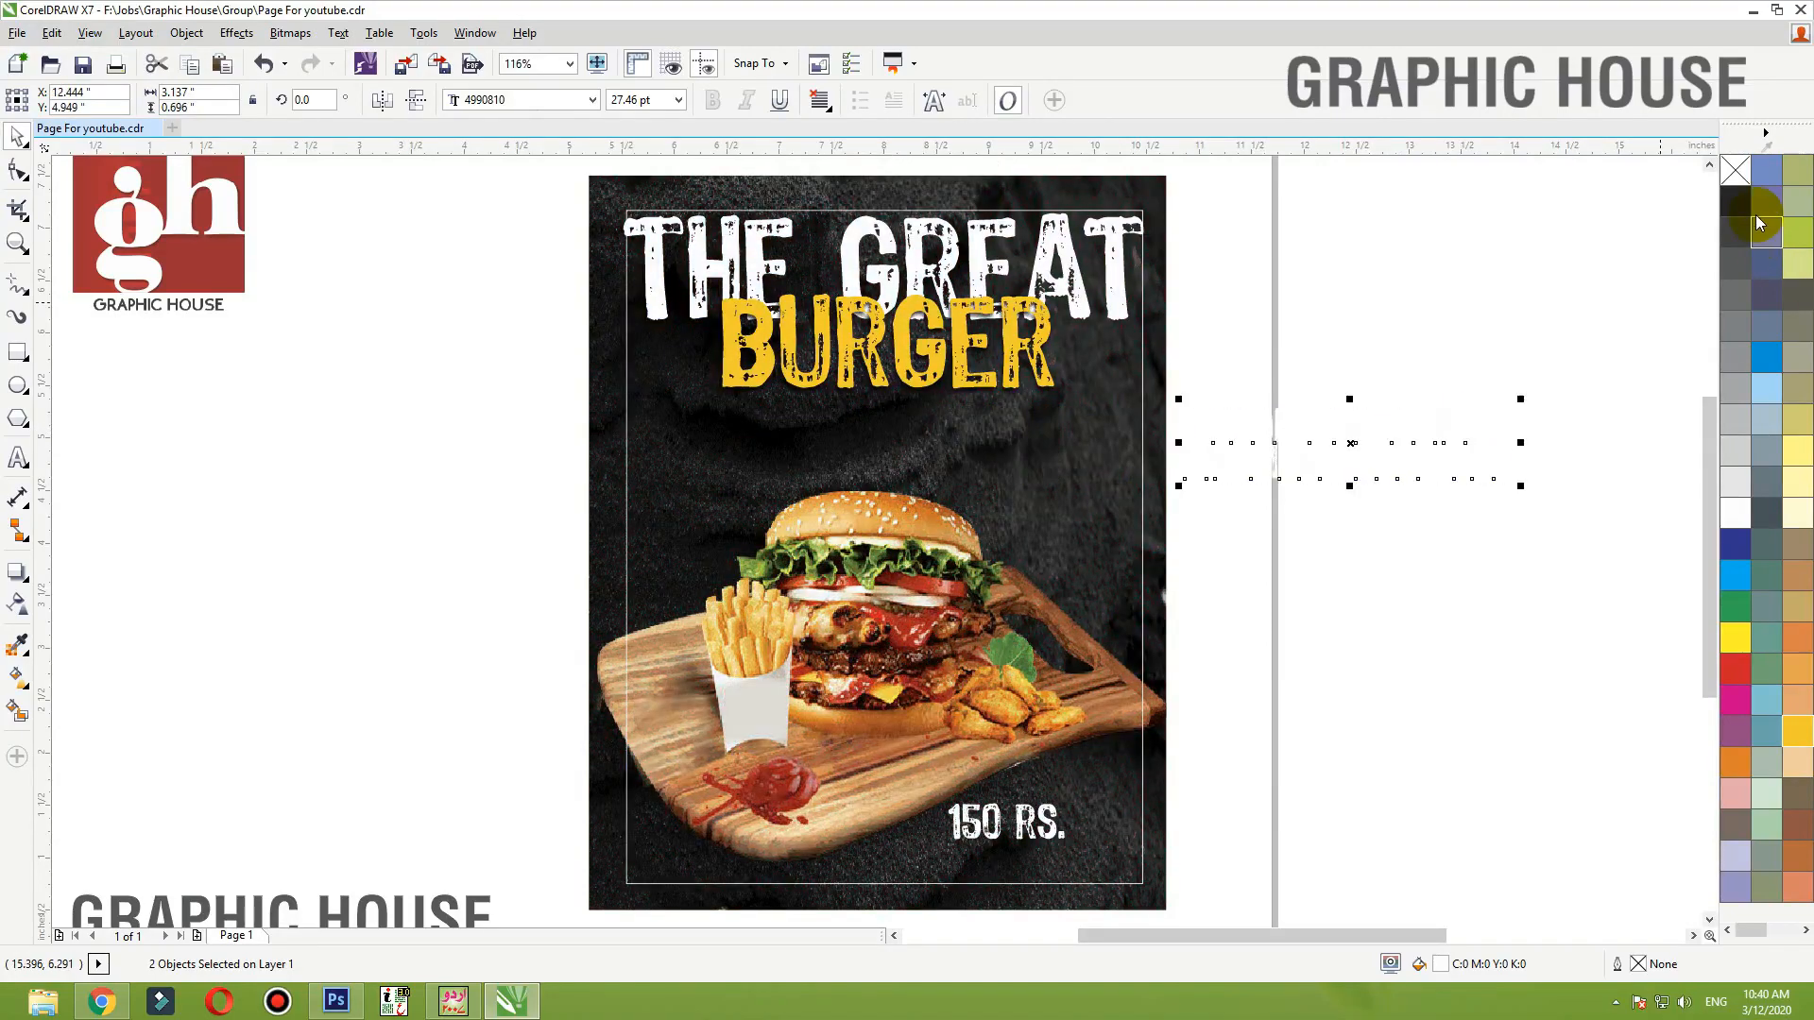
pyautogui.click(1758, 208)
pyautogui.click(1531, 227)
# - Move "BURGER" slightly up and reduce "THE GREAT" to about 75.2 pt so it fits inside the inner border
pyautogui.press('F2')
pyautogui.moveTo(1313, 215); pyautogui.dragTo(490, 538)
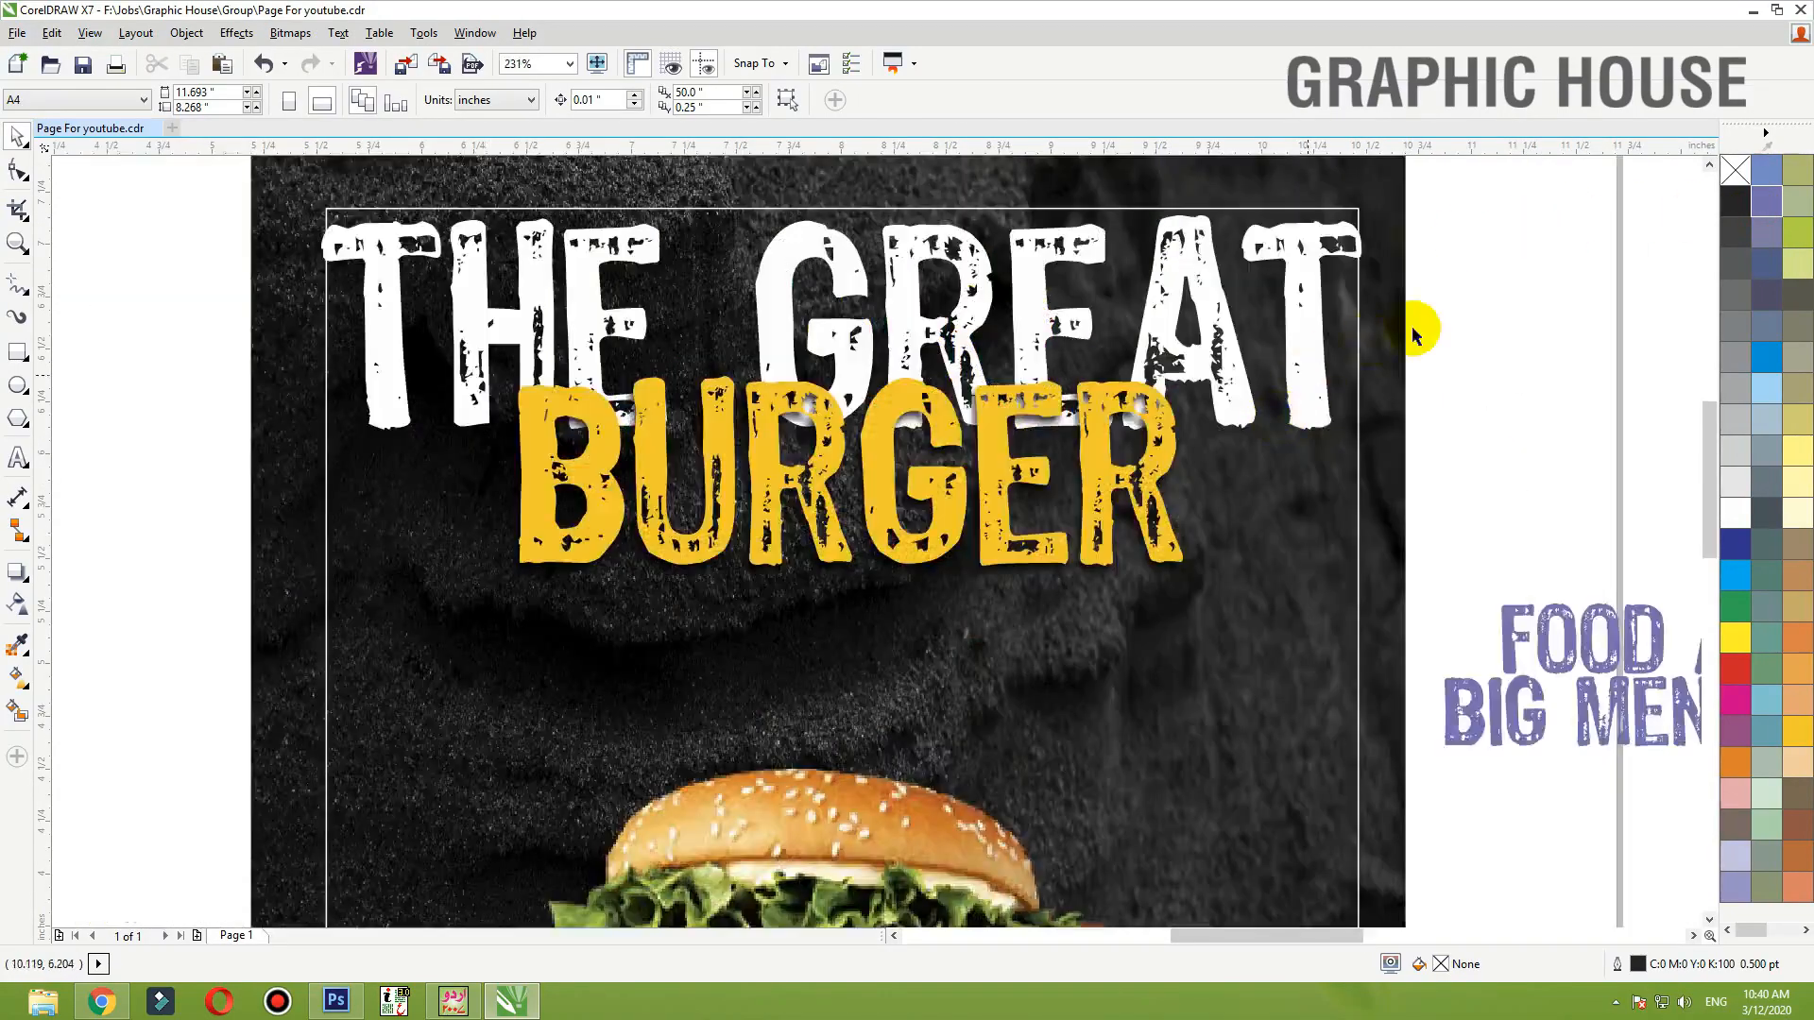
pyautogui.moveTo(472, 602); pyautogui.dragTo(475, 601)
pyautogui.moveTo(838, 539); pyautogui.dragTo(839, 524)
pyautogui.click(1047, 302)
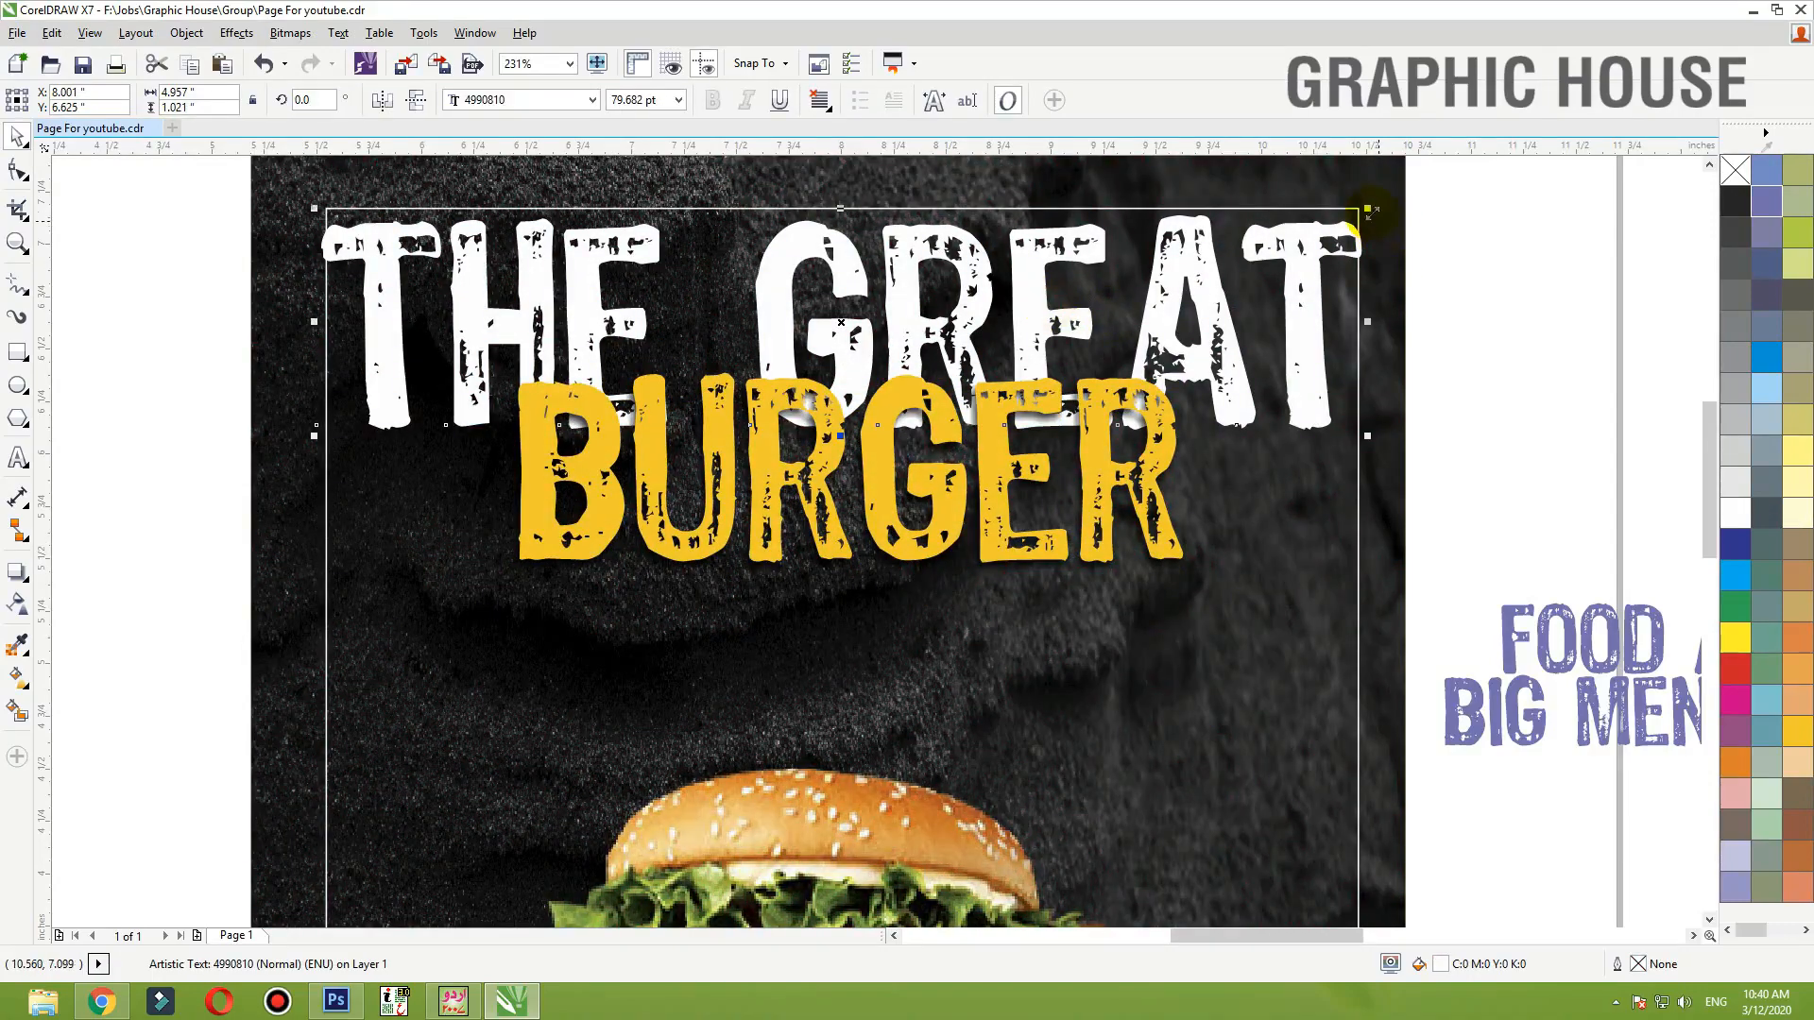
pyautogui.moveTo(1356, 210); pyautogui.dragTo(1337, 215)
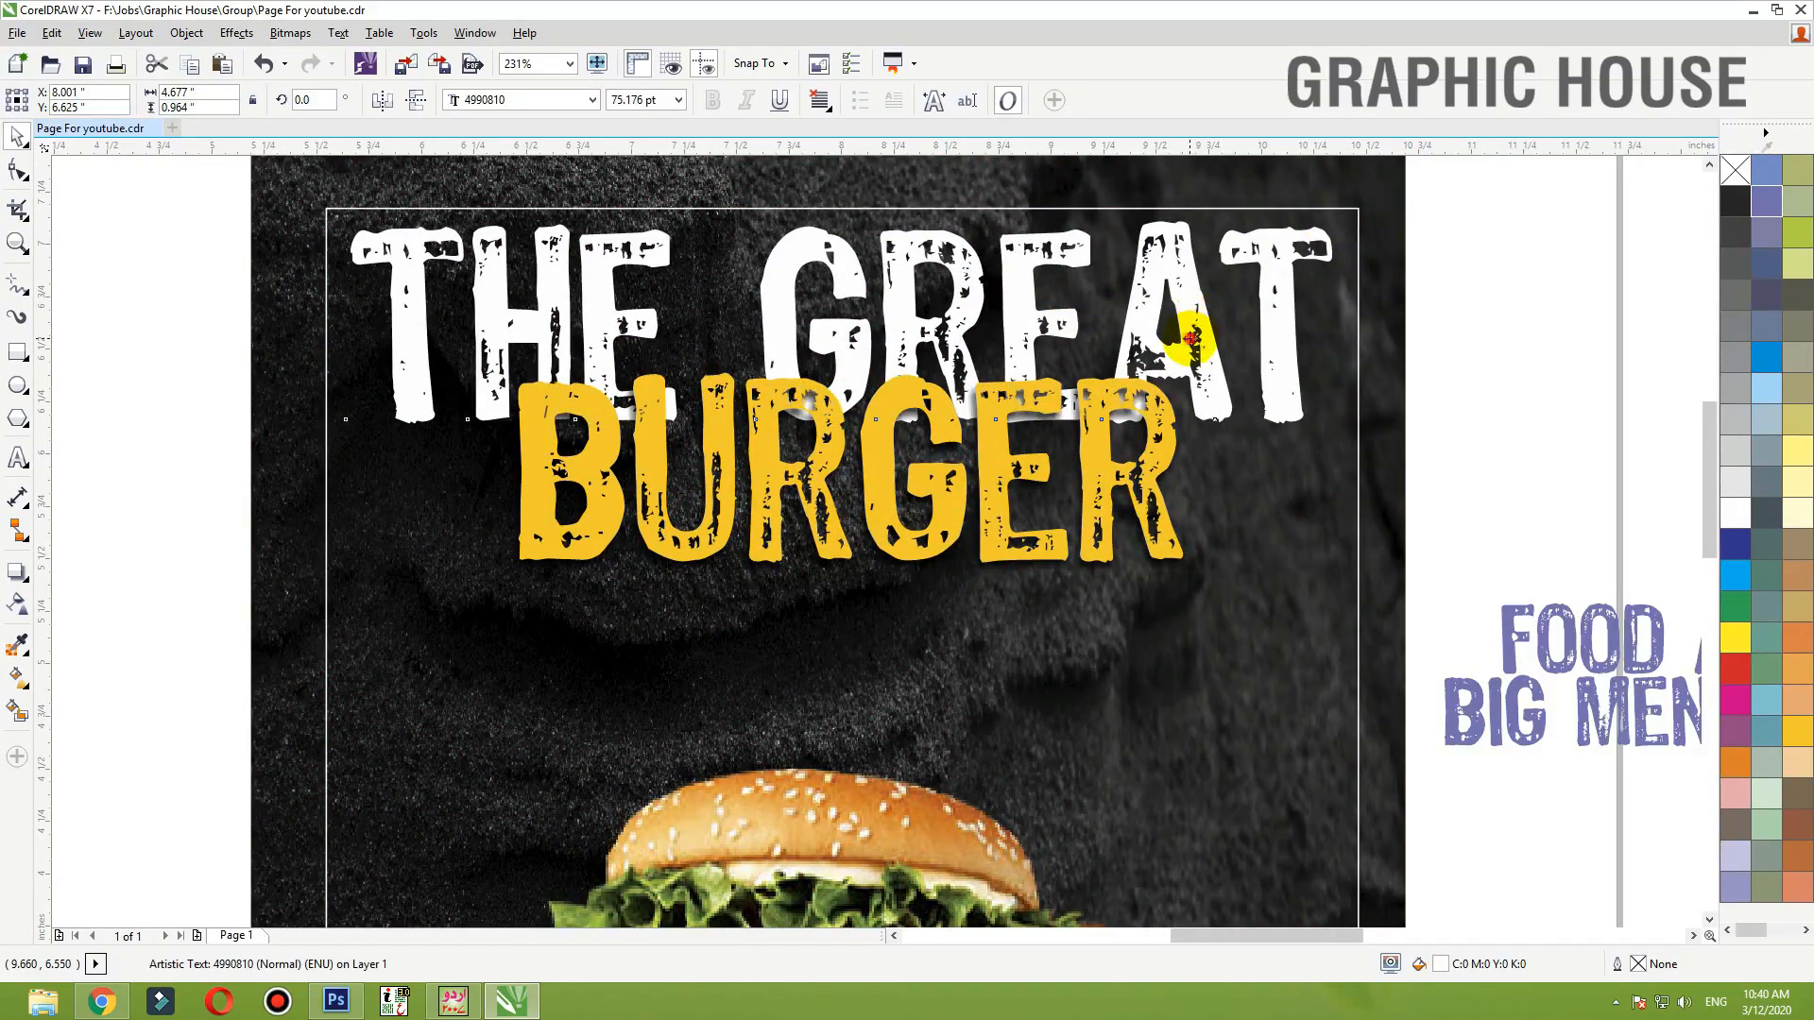
pyautogui.moveTo(1190, 337); pyautogui.dragTo(1190, 345)
pyautogui.click(1221, 177)
pyautogui.hotkey('shift', 'F2')
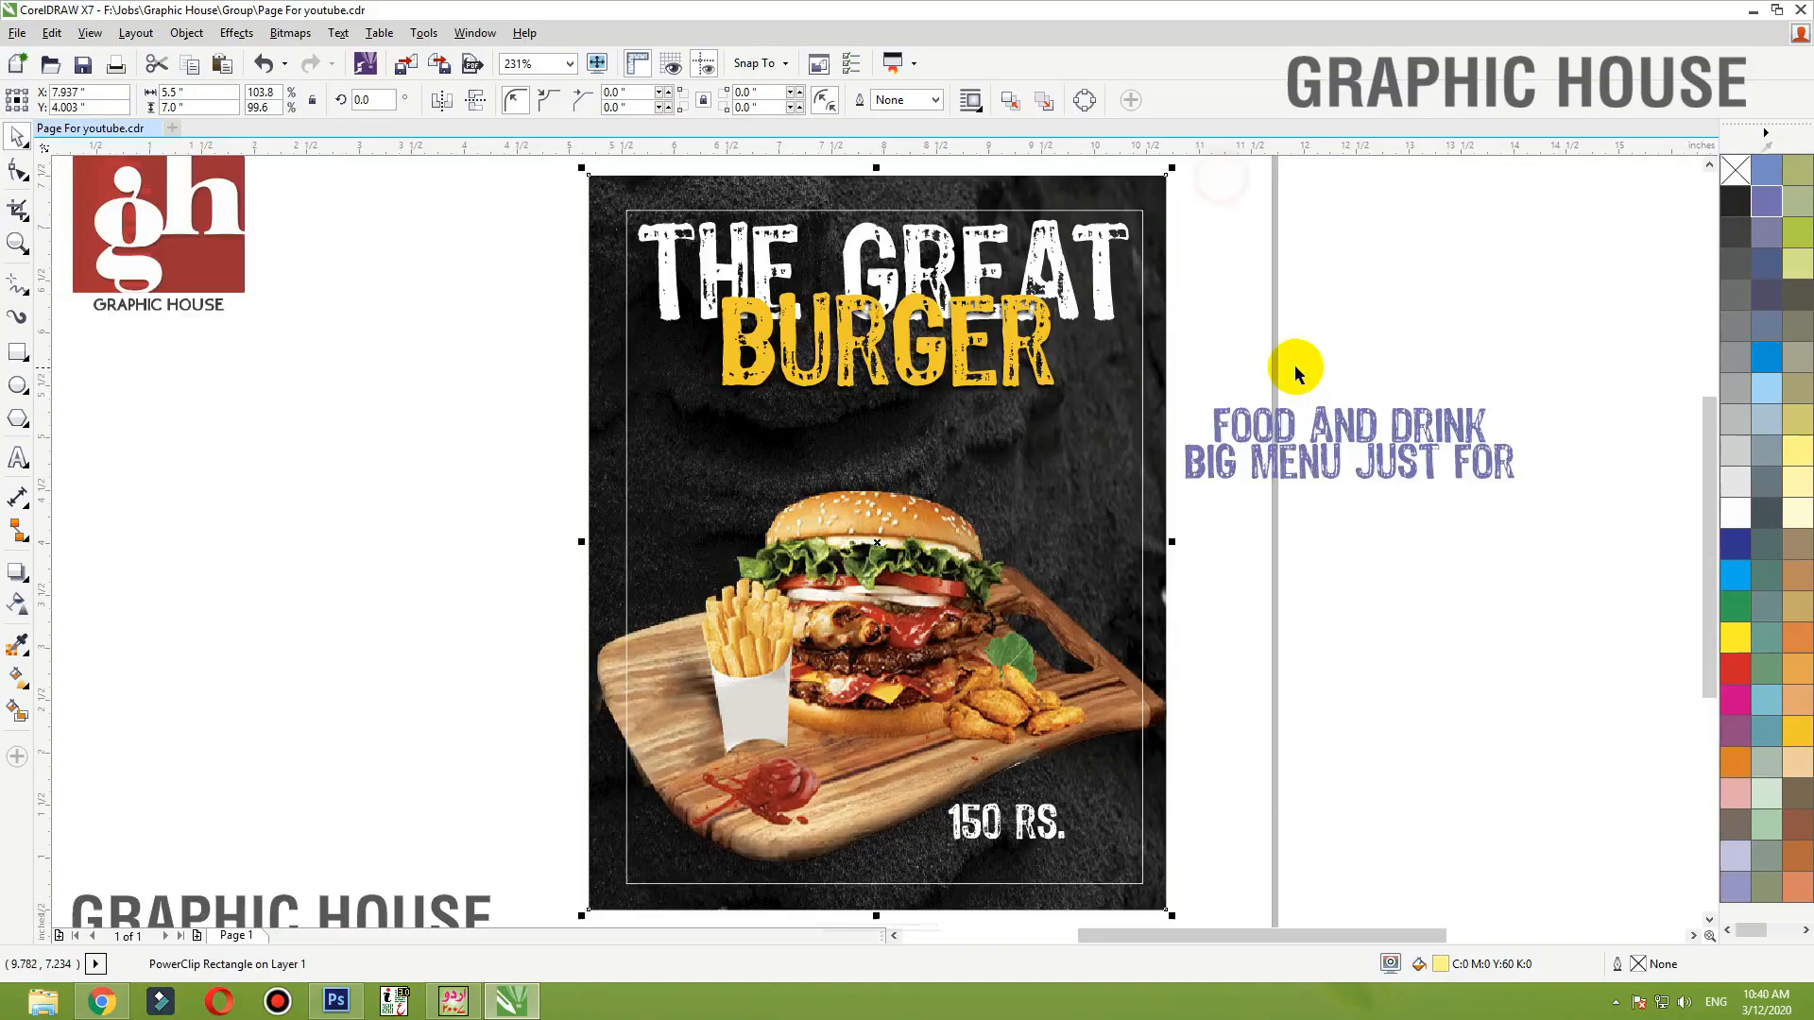
pyautogui.click(1316, 352)
pyautogui.click(935, 508)
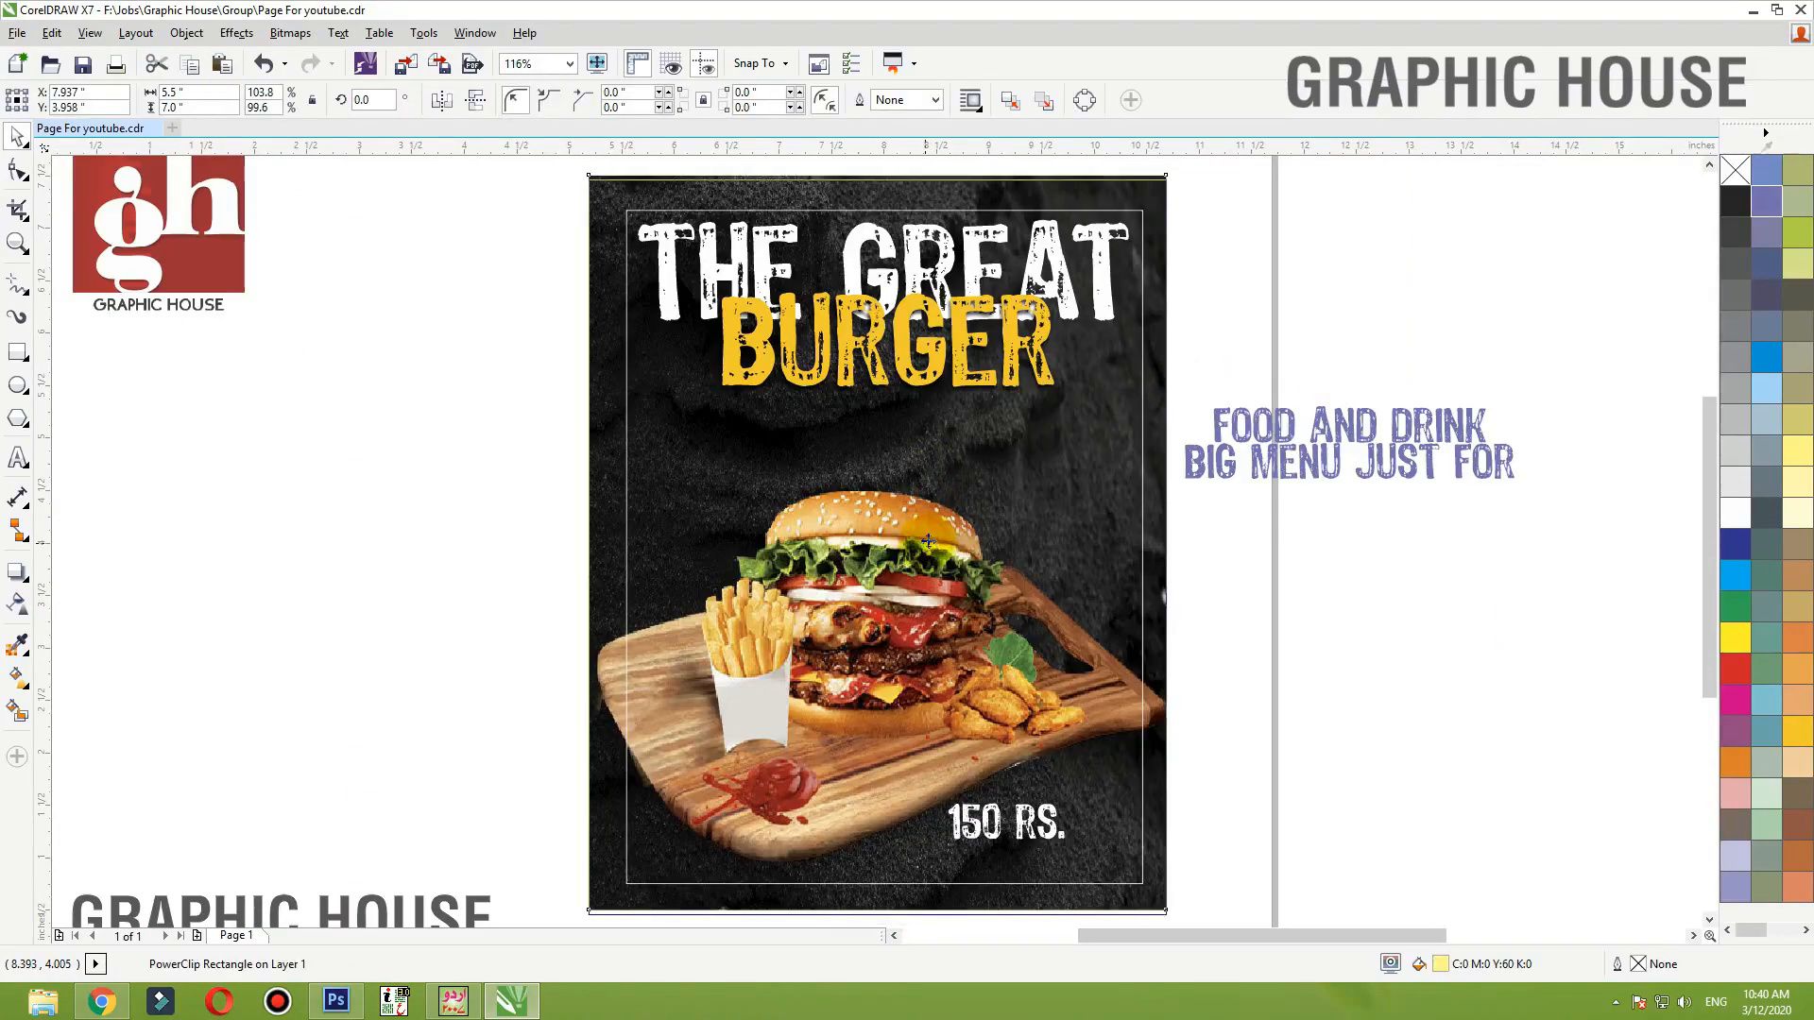
pyautogui.click(1234, 545)
# - Move "BIG MENU JUST FOR" back onto the flyer just above the burger and fill it white
pyautogui.moveTo(1268, 465); pyautogui.dragTo(1003, 440)
pyautogui.press('F2')
pyautogui.moveTo(1183, 401); pyautogui.dragTo(484, 681)
pyautogui.click(1730, 529)
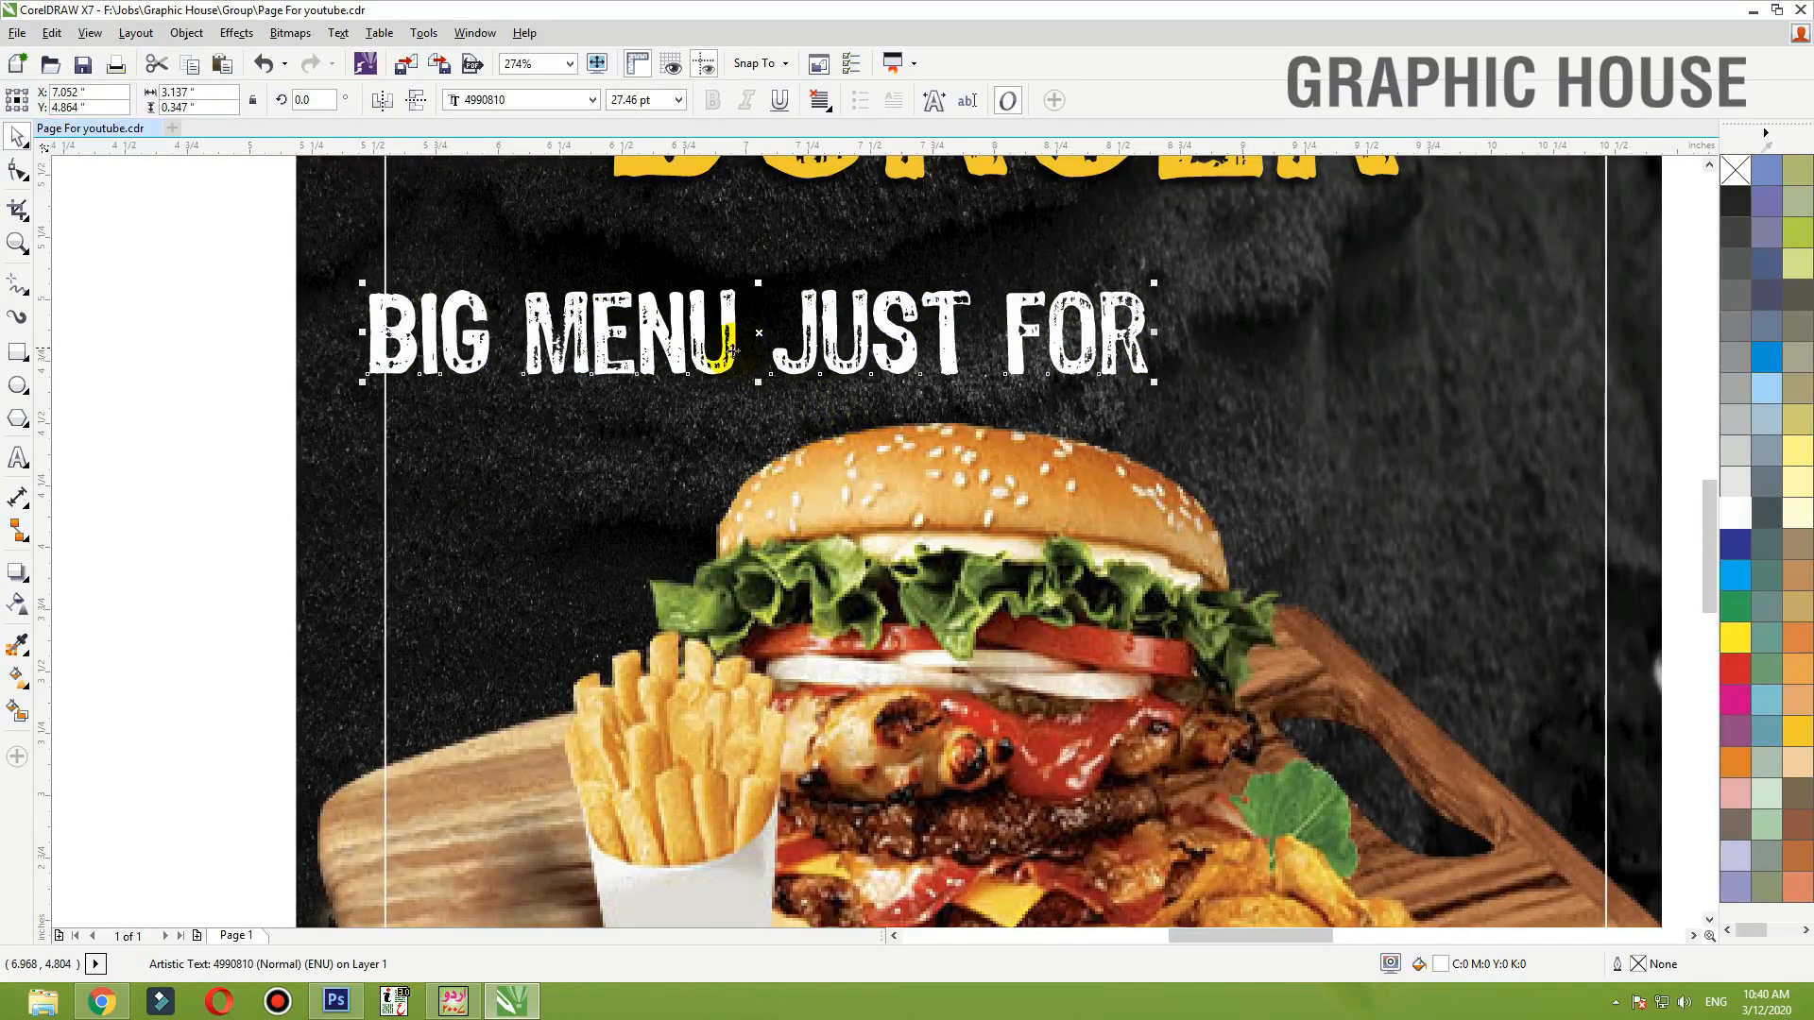
# - Split "BIG MENU JUST FOR" into two separate texts, enlarge "BIG MENU" to about 44.9 pt and fill "JUST FOR" yellow
pyautogui.click(18, 136)
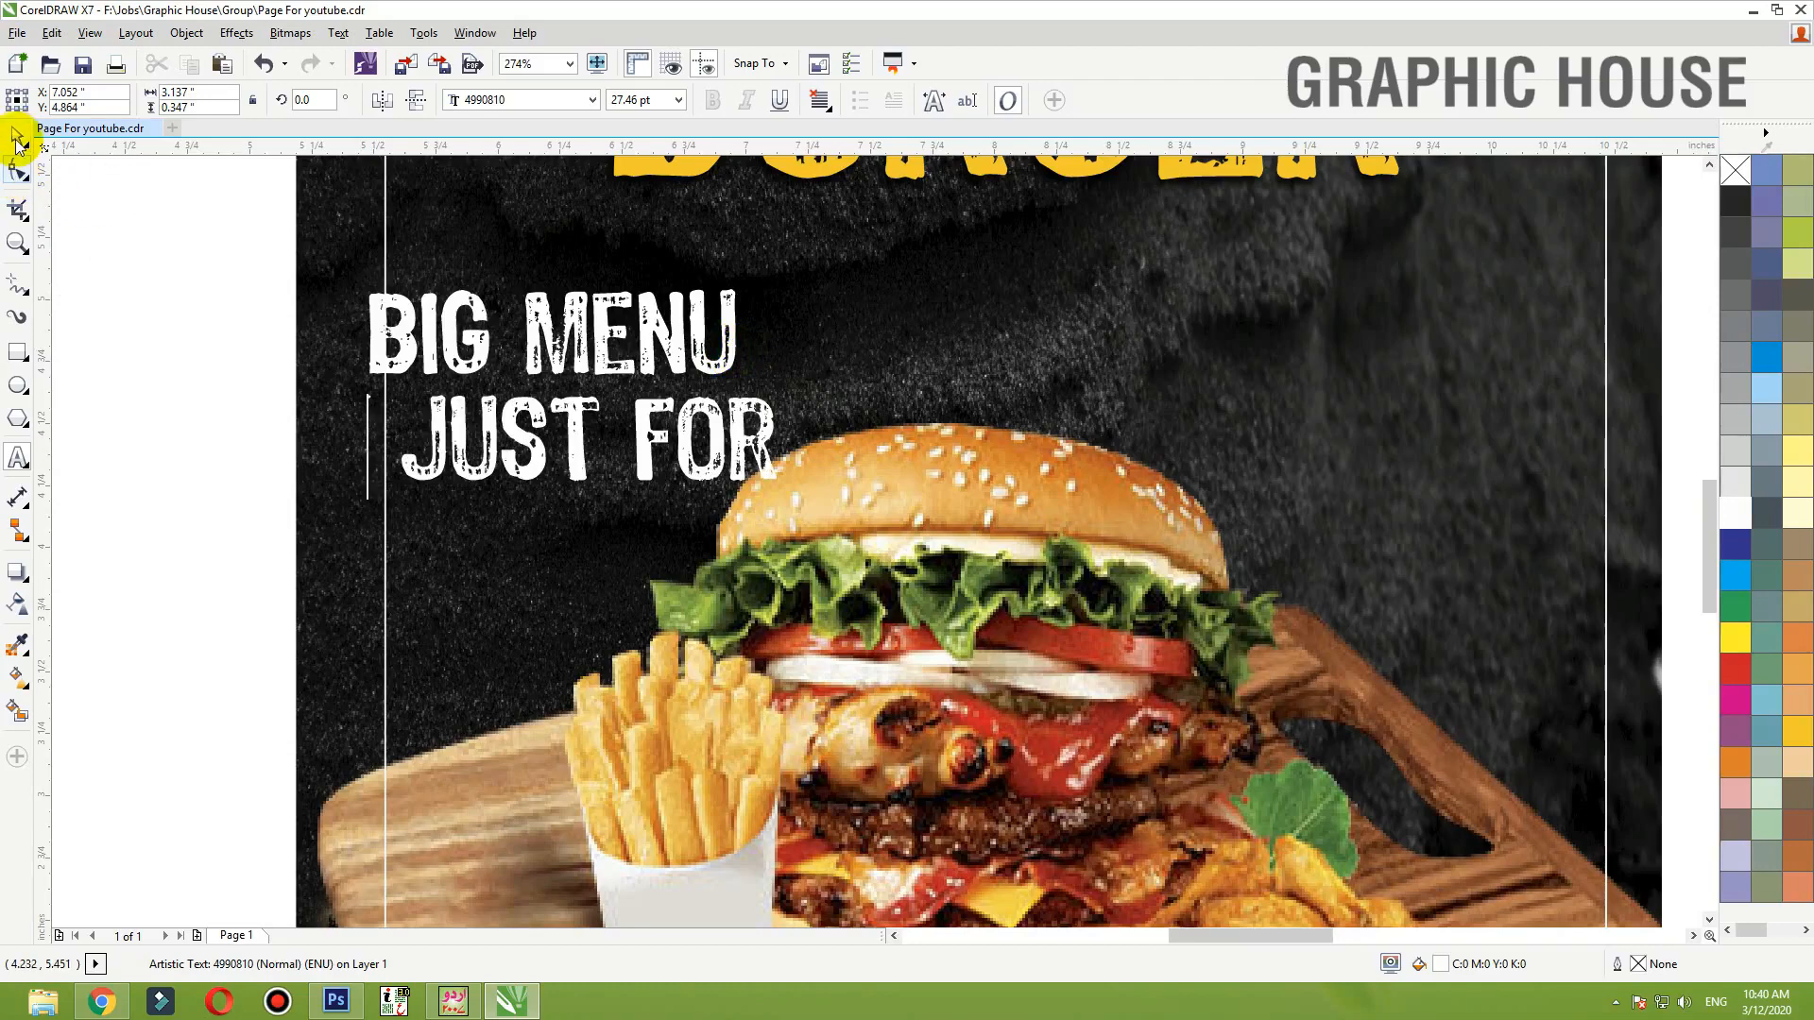
pyautogui.click(490, 402)
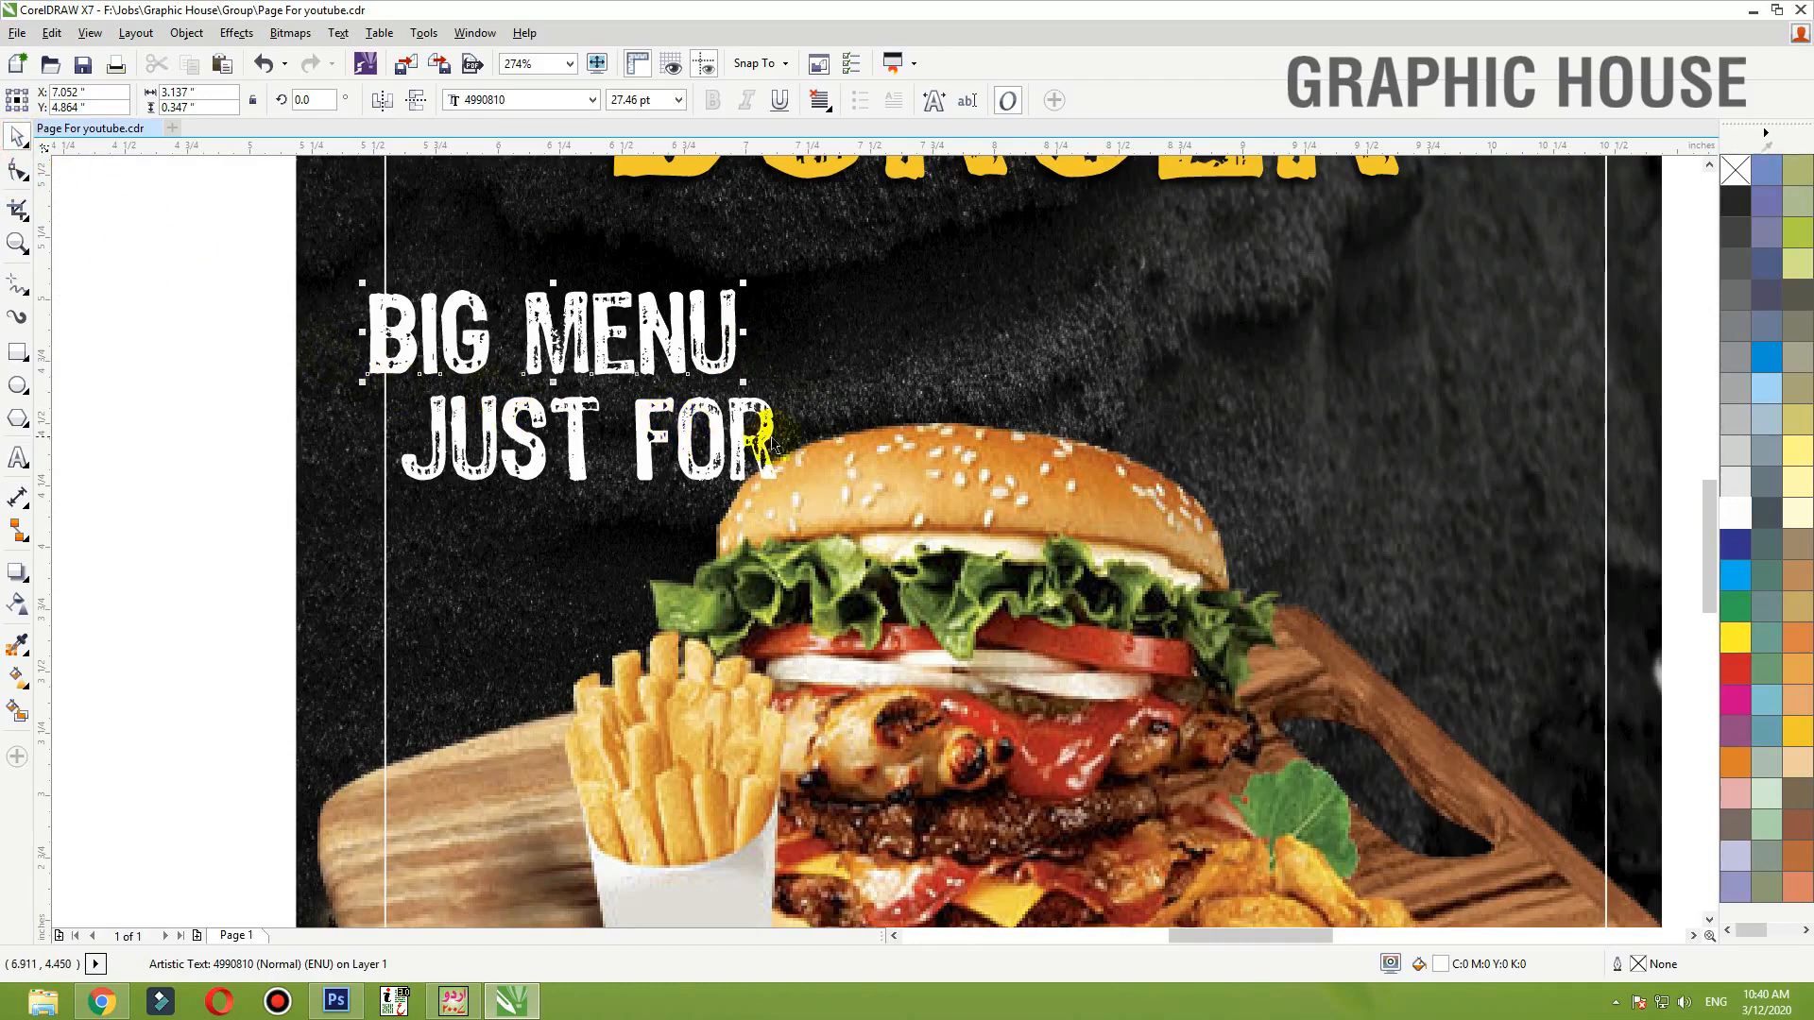
pyautogui.moveTo(783, 389); pyautogui.dragTo(920, 450)
pyautogui.click(1805, 739)
# - PowerClip the "BIG MENU" text inside the flyer's background rectangle
pyautogui.rightClick(765, 393)
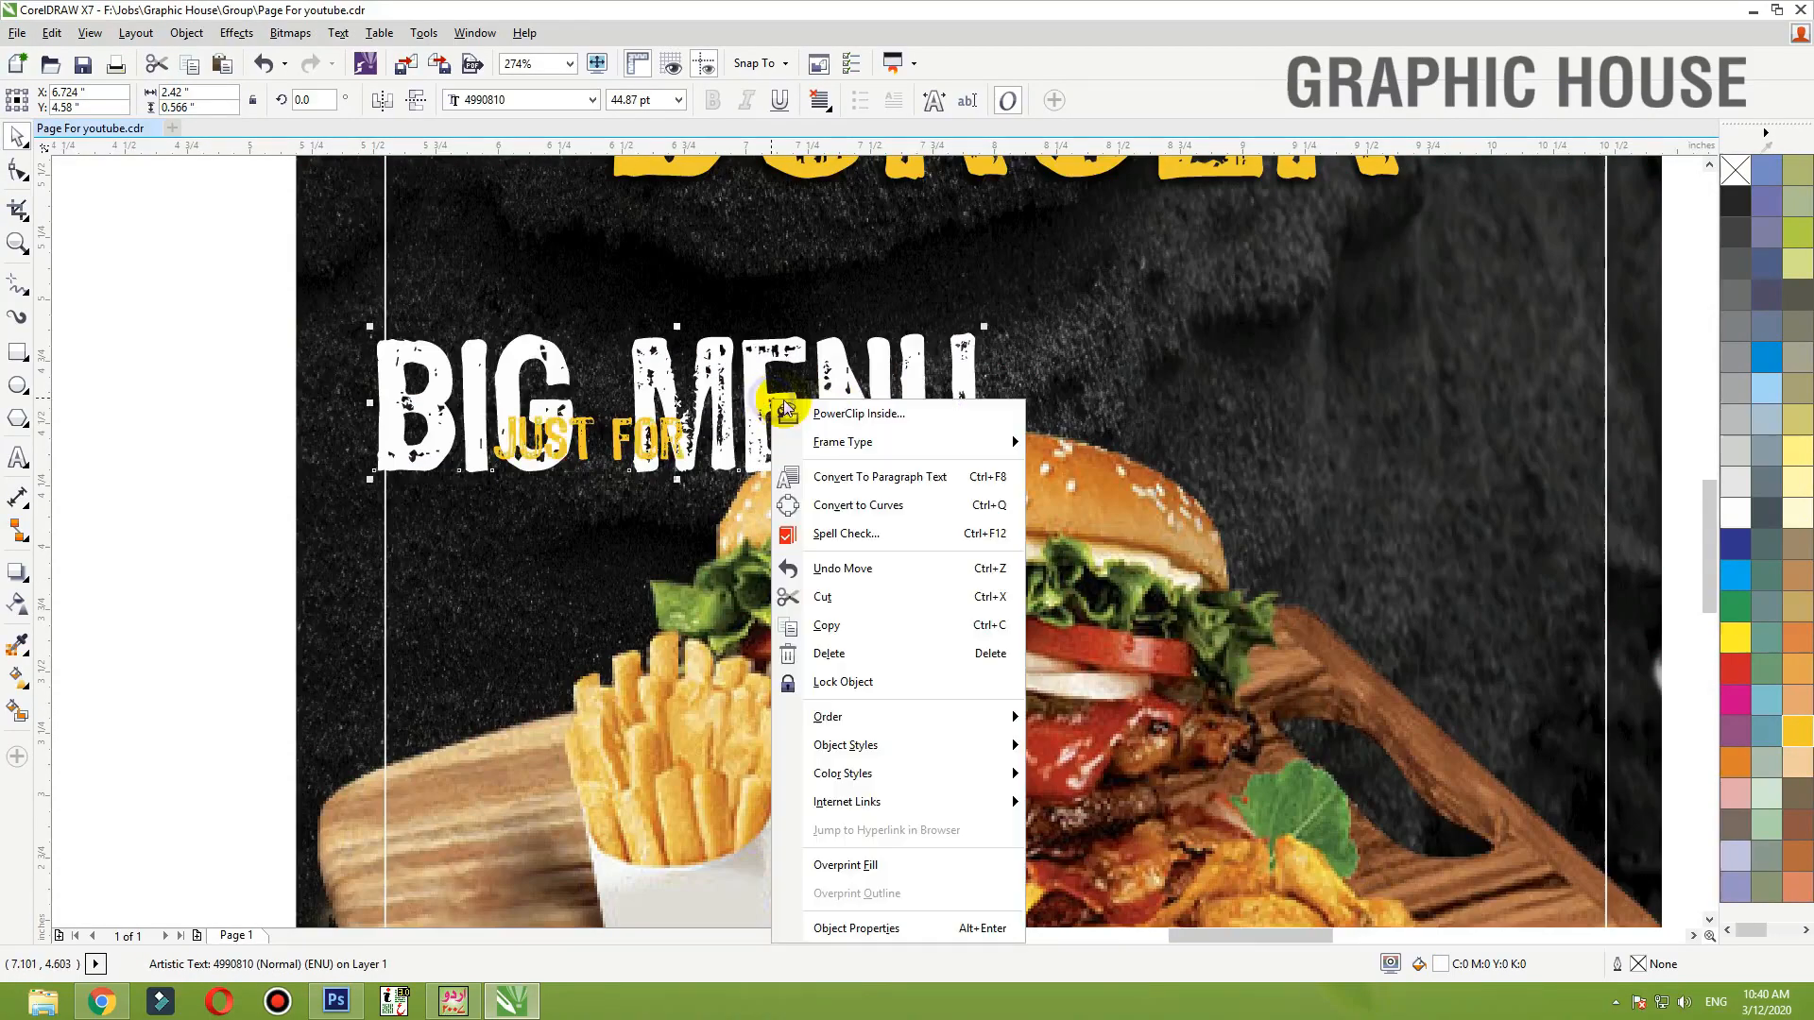
pyautogui.click(795, 407)
pyautogui.click(333, 443)
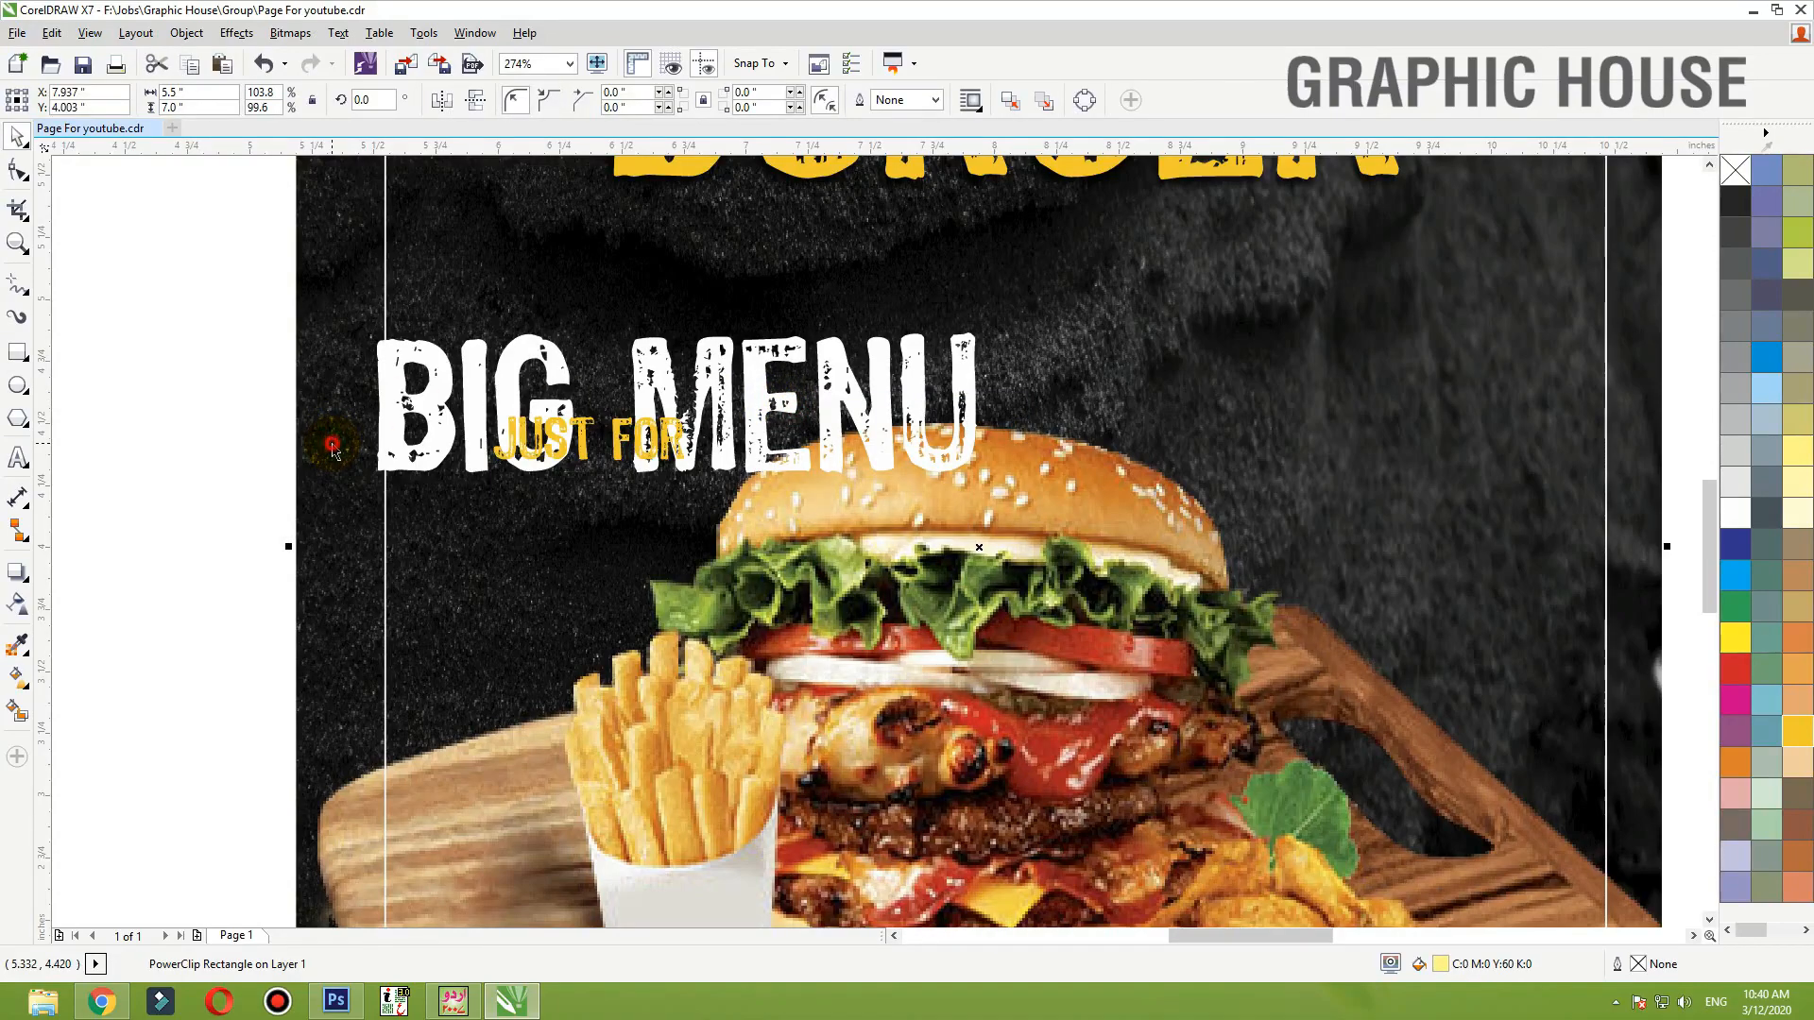
# - Edit the background's PowerClip contents, placing "BIG MENU" behind the burger image and moving it slightly up
pyautogui.keyDown('ctrl'); pyautogui.click(332, 444); pyautogui.keyUp('ctrl')
pyautogui.click(565, 438)
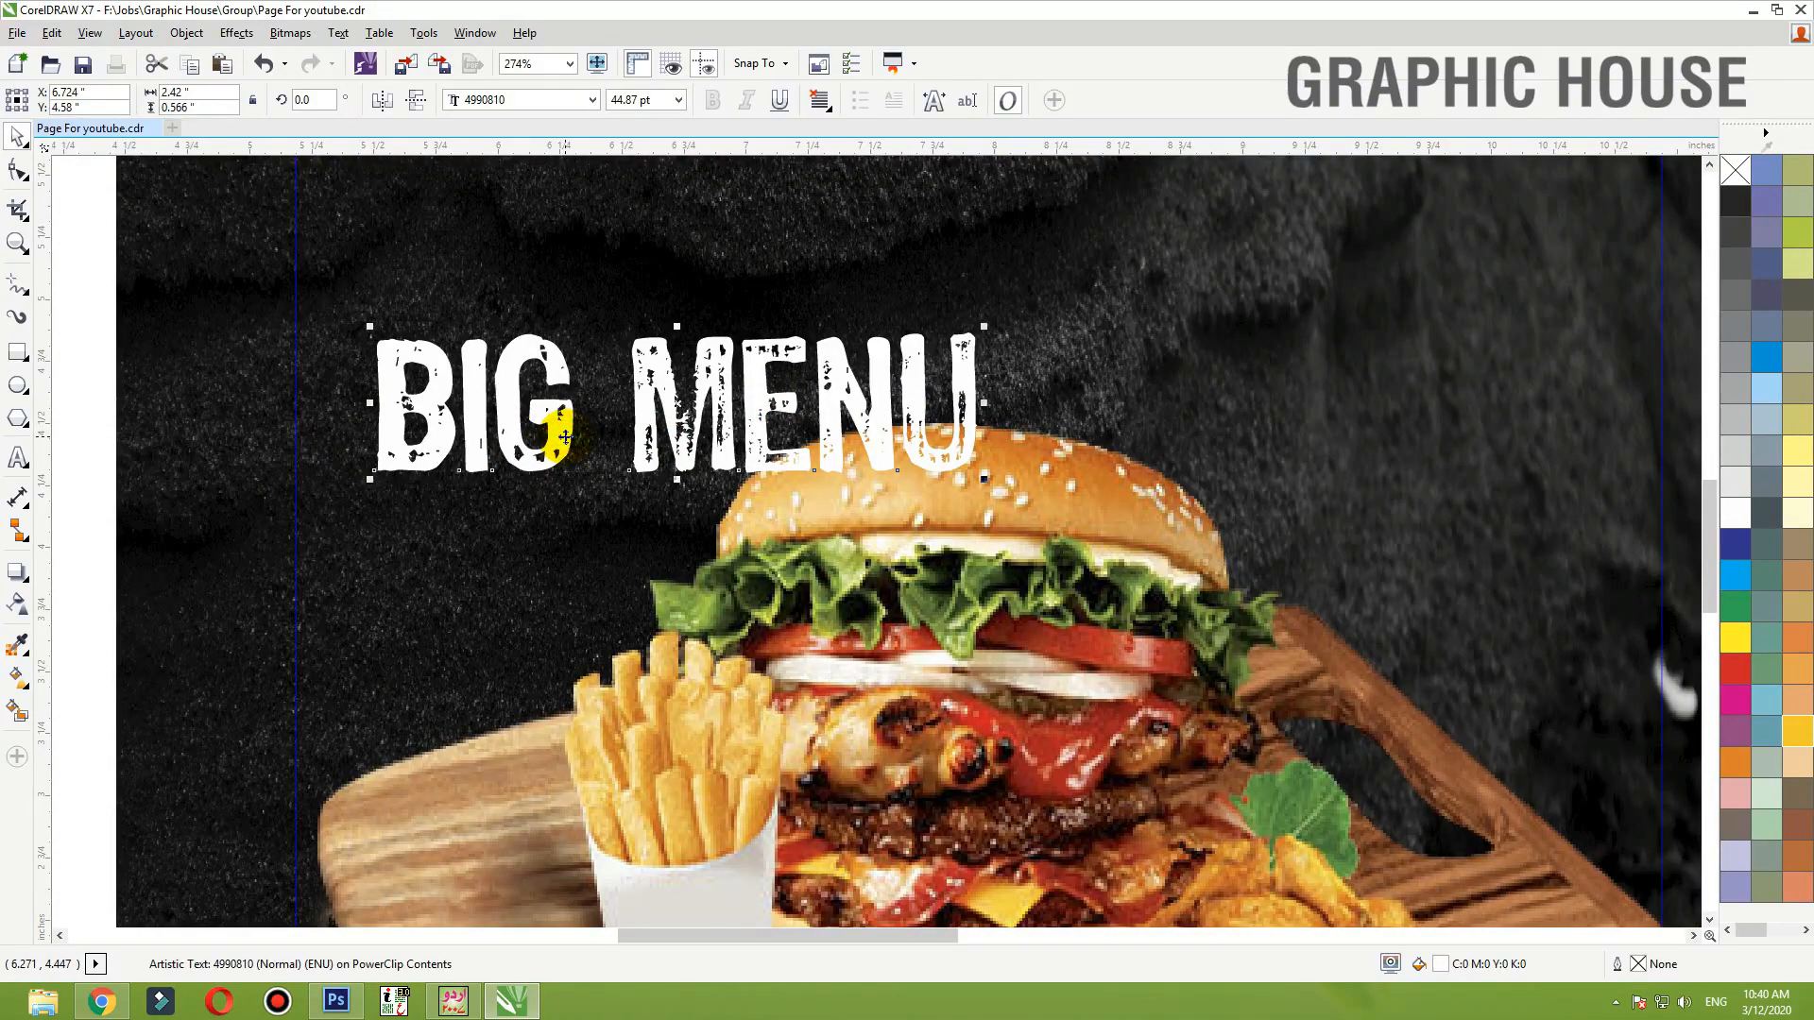
pyautogui.hotkey('ctrl', 'pagedown')
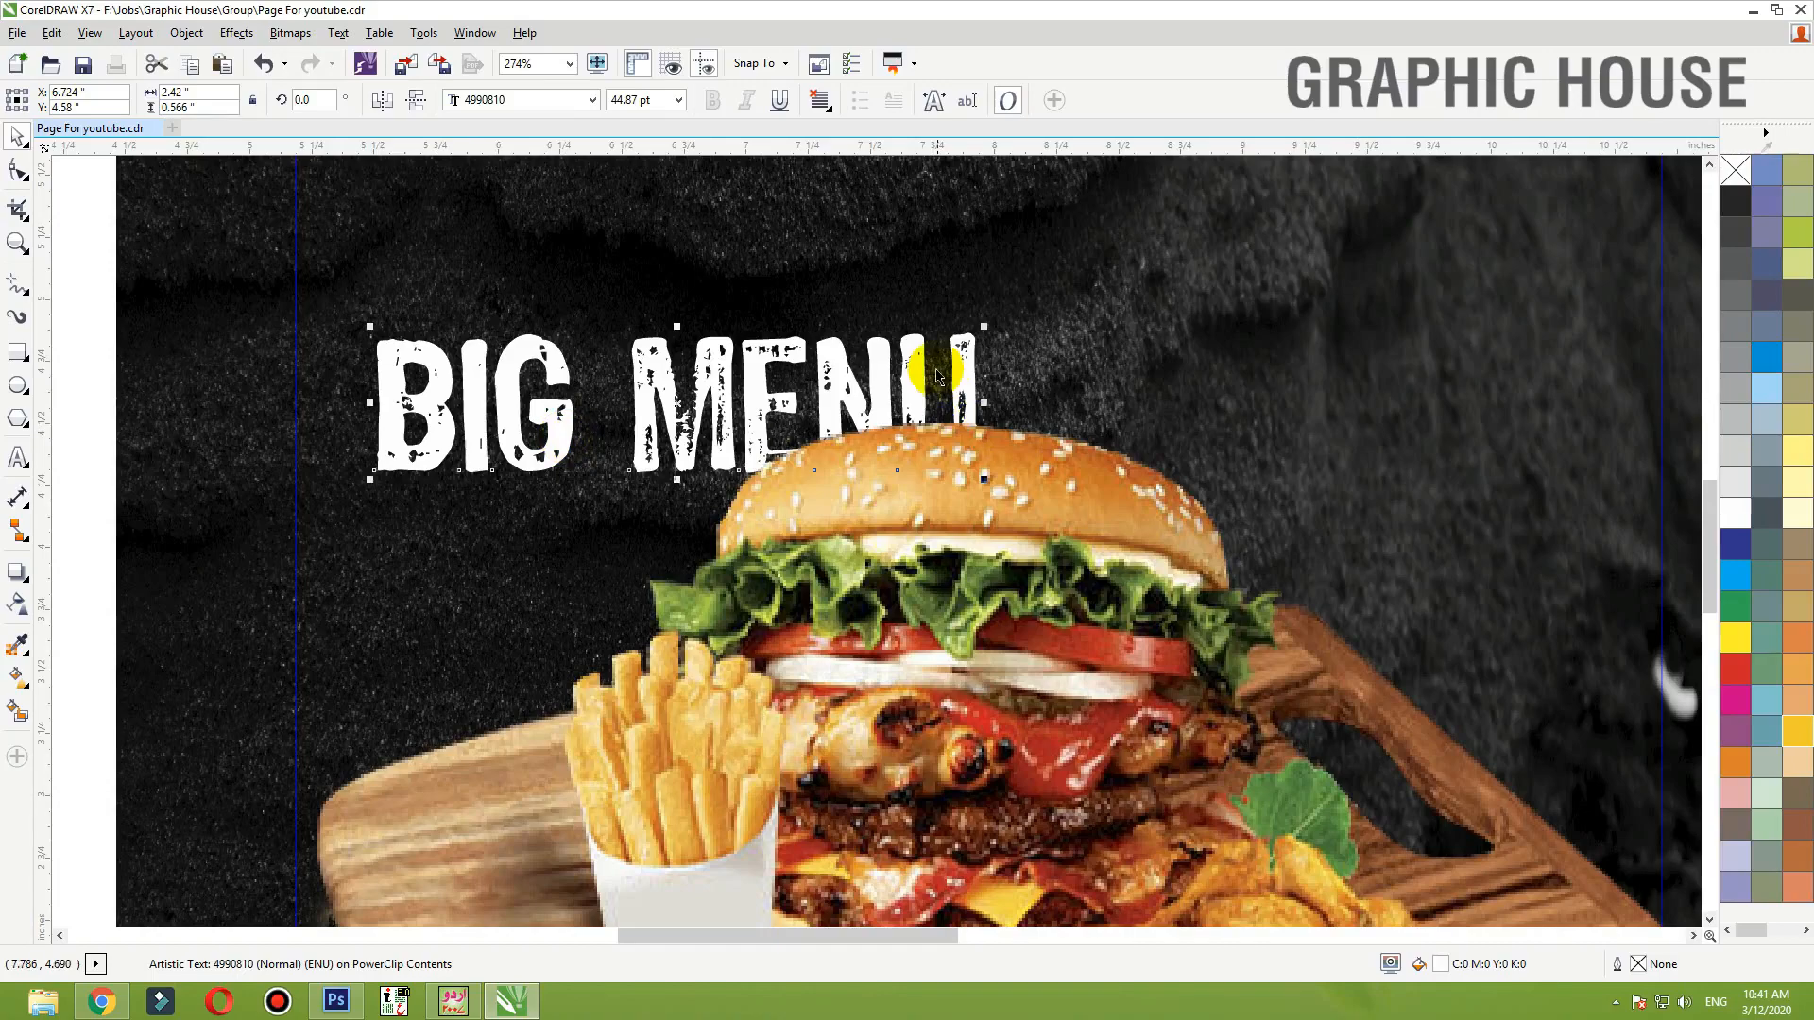
pyautogui.moveTo(915, 356); pyautogui.dragTo(915, 331)
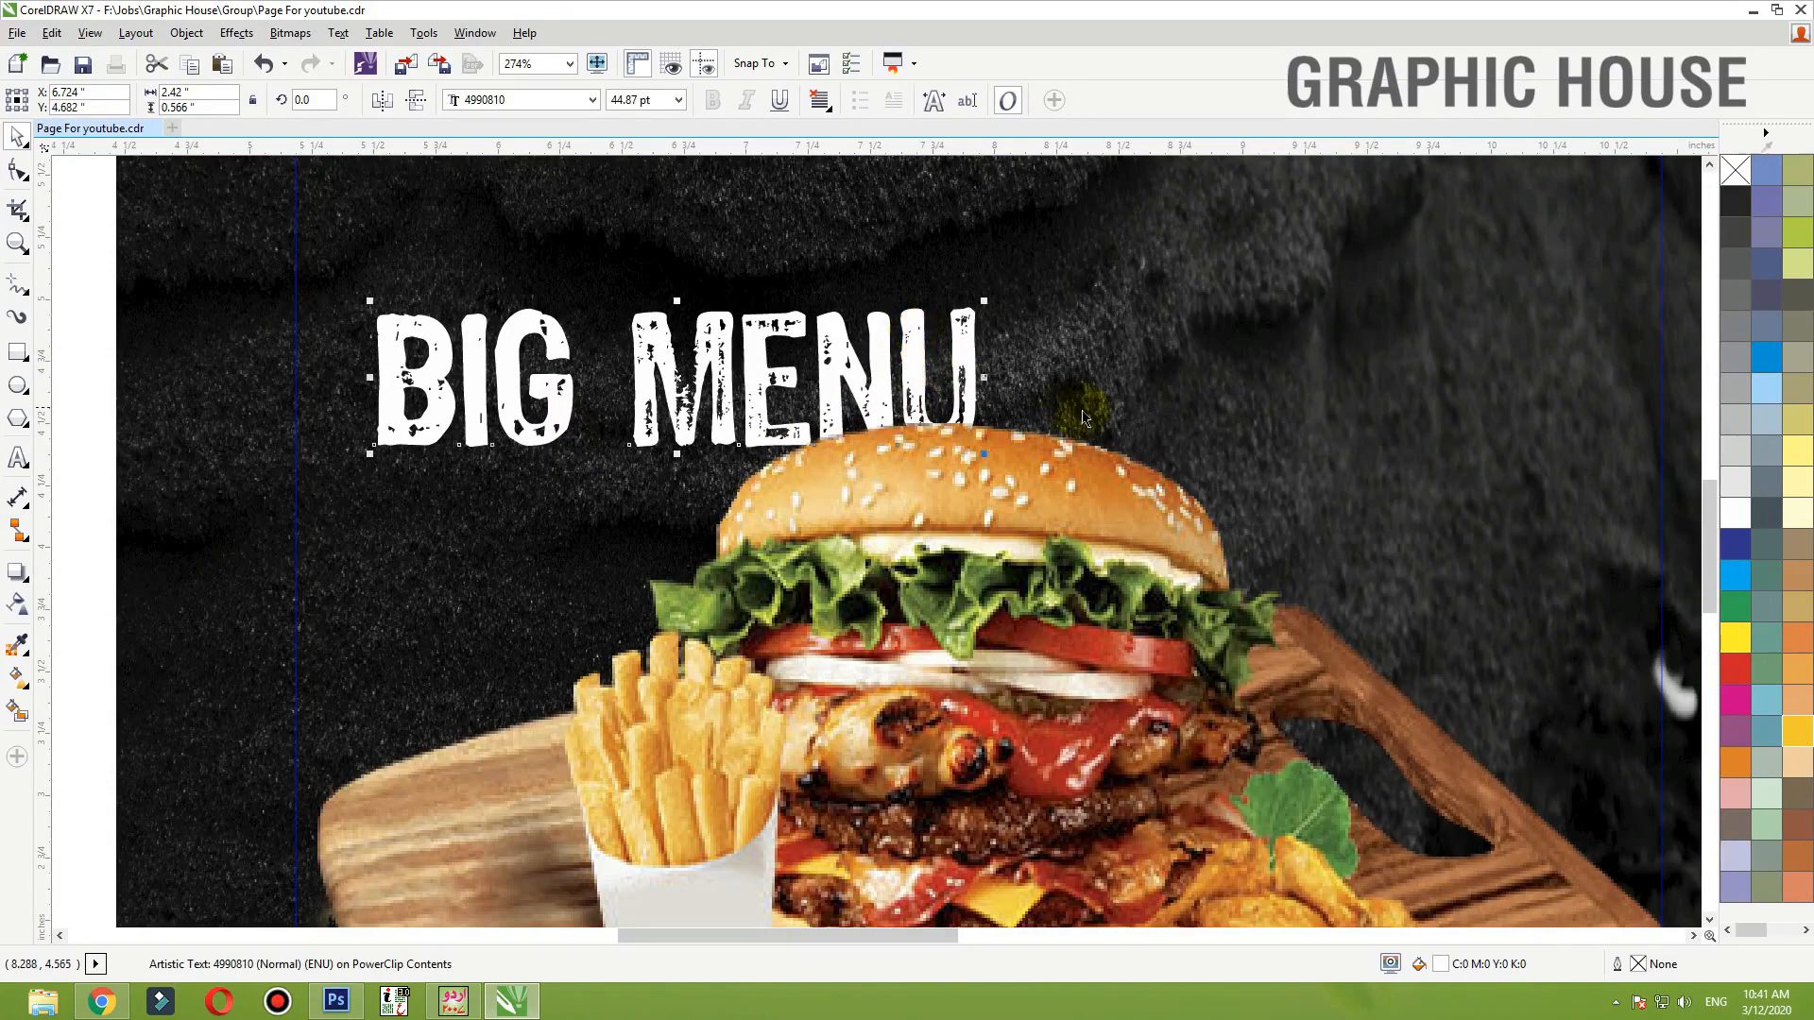
# - Finish editing the PowerClip contents and move "JUST FOR" directly below "BIG MENU"
pyautogui.scroll(-3, 885, 510)
pyautogui.keyDown('ctrl'); pyautogui.click(418, 392); pyautogui.keyUp('ctrl')
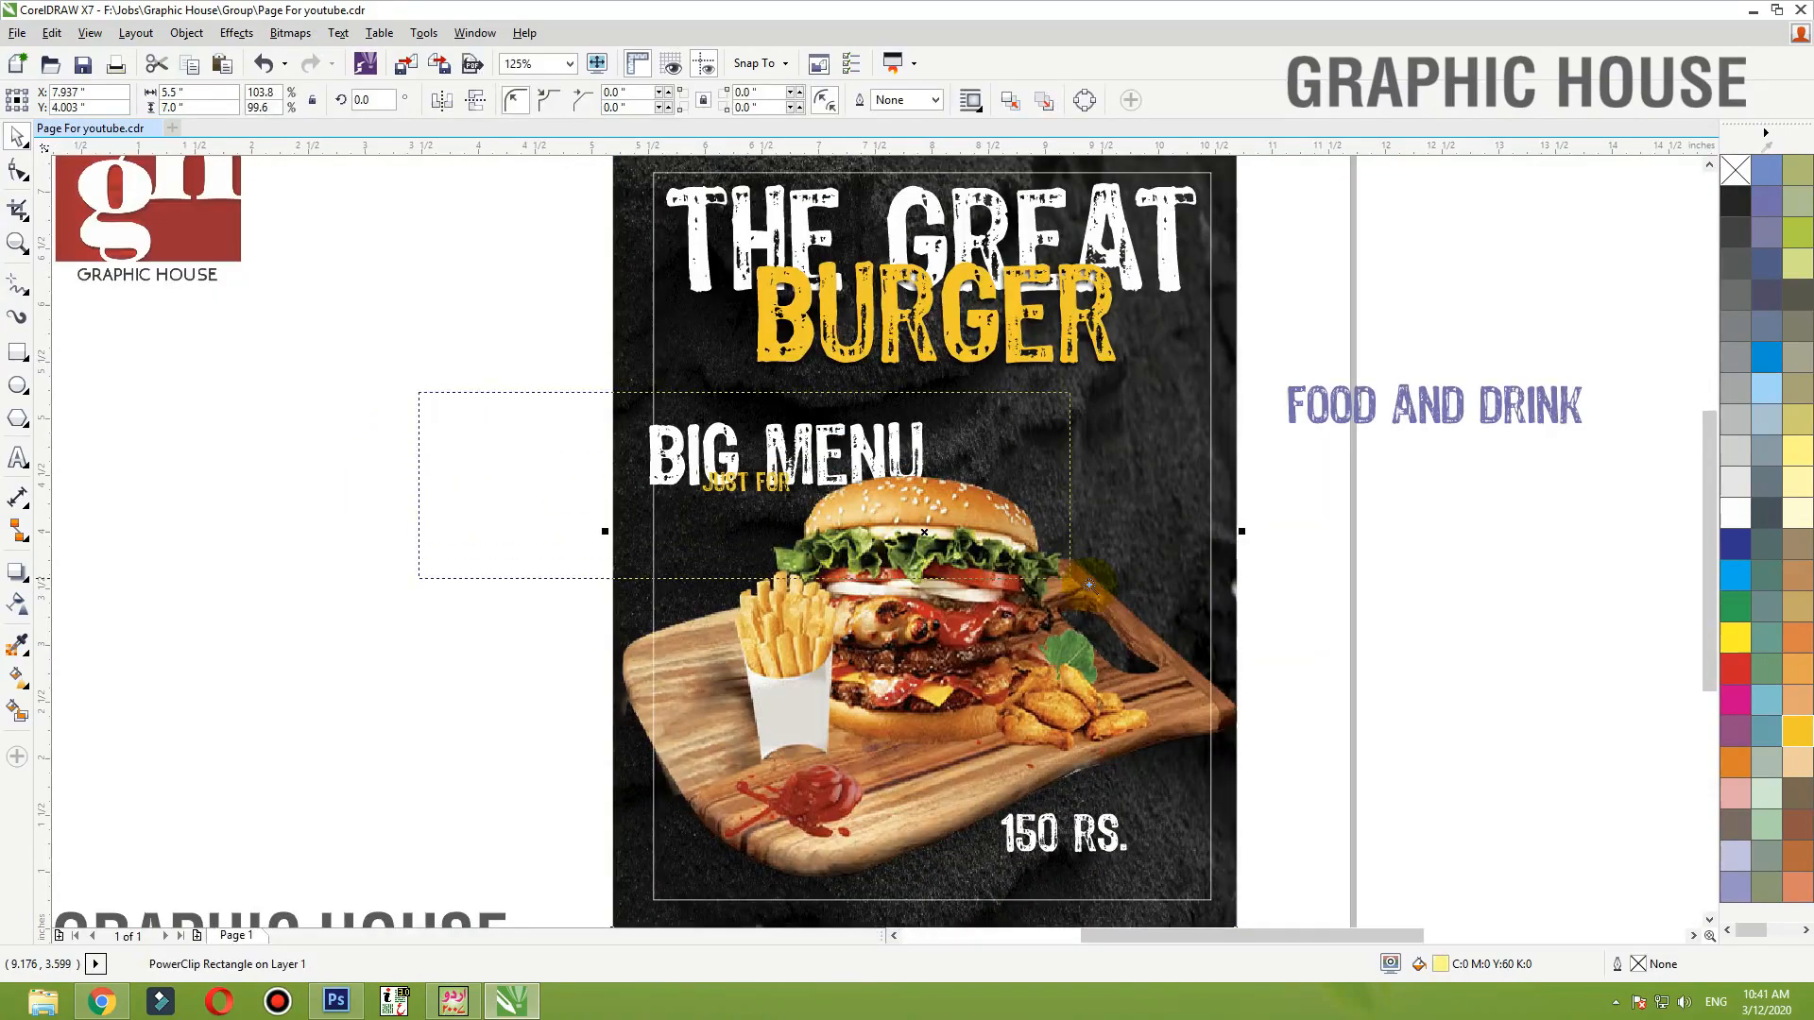
pyautogui.scroll(2, 680, 463)
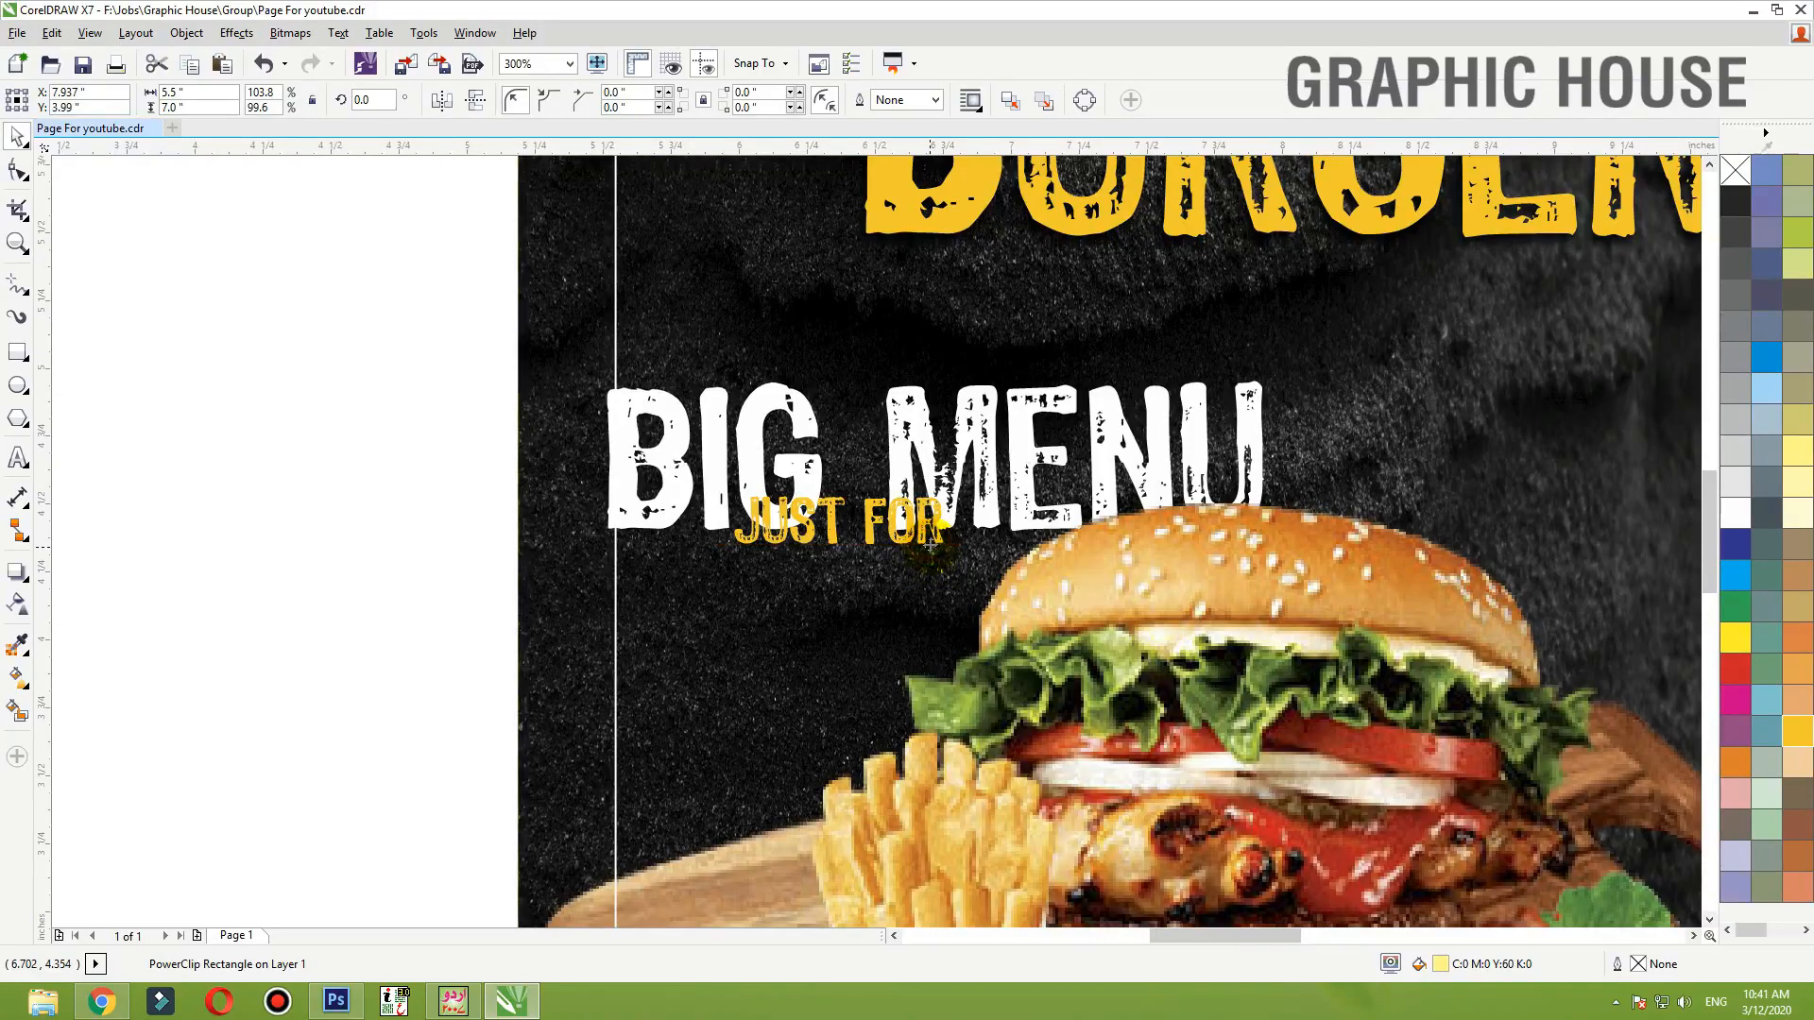
pyautogui.keyDown('ctrl'); pyautogui.click(927, 522); pyautogui.keyUp('ctrl')
pyautogui.moveTo(930, 524); pyautogui.dragTo(946, 576)
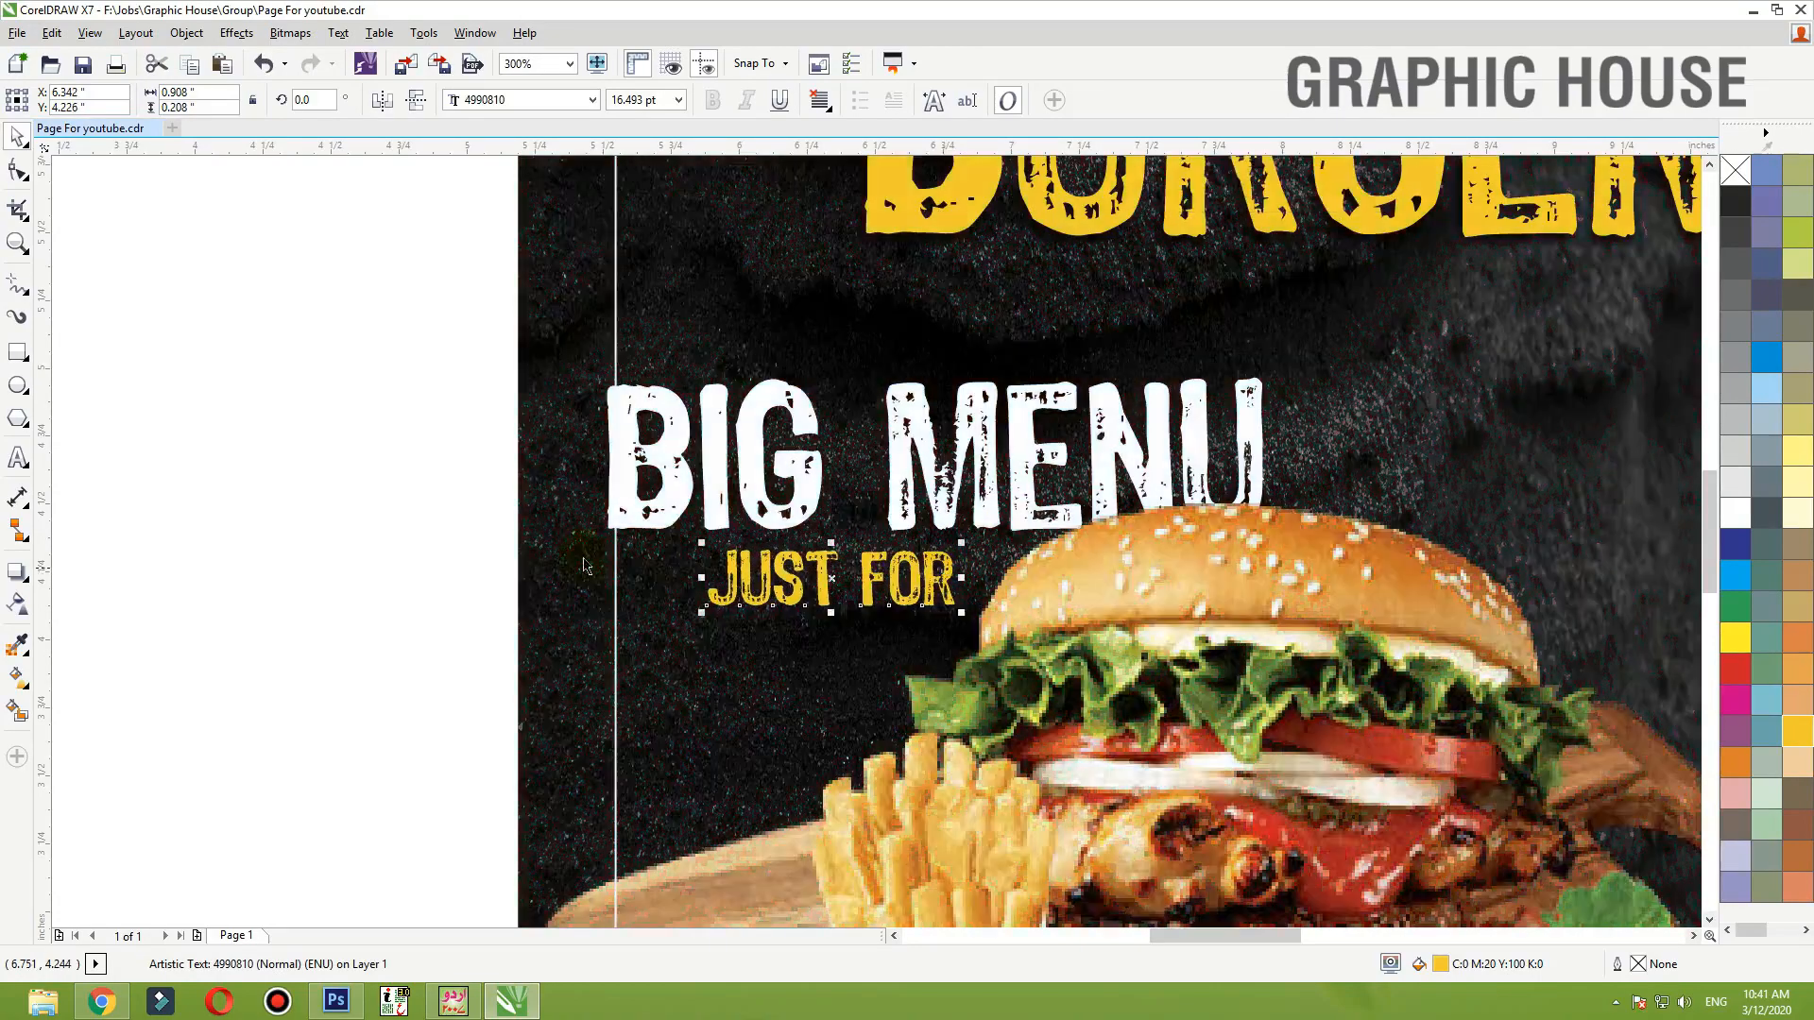
pyautogui.click(583, 558)
pyautogui.hotkey('shift', 'F2')
pyautogui.click(469, 568)
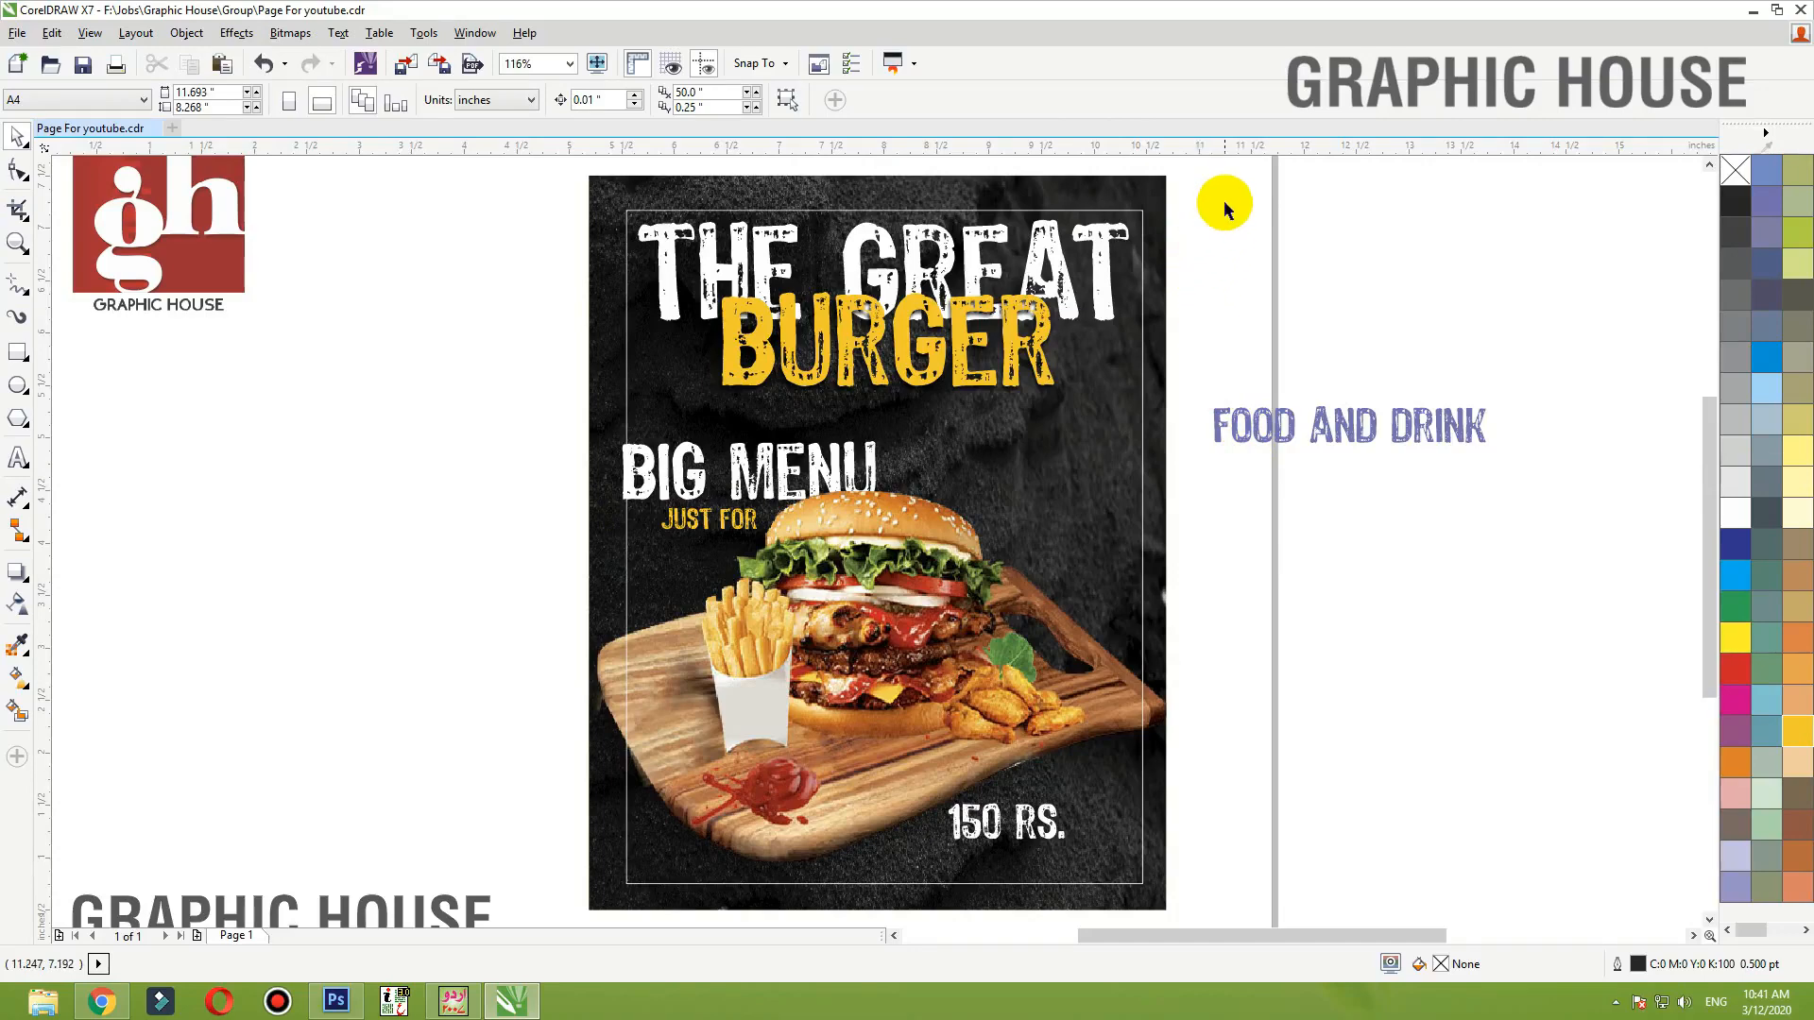
# - Move the "FOOD AND DRINK" text onto the flyer between "BURGER" and "BIG MENU"
pyautogui.moveTo(1224, 208); pyautogui.dragTo(529, 429)
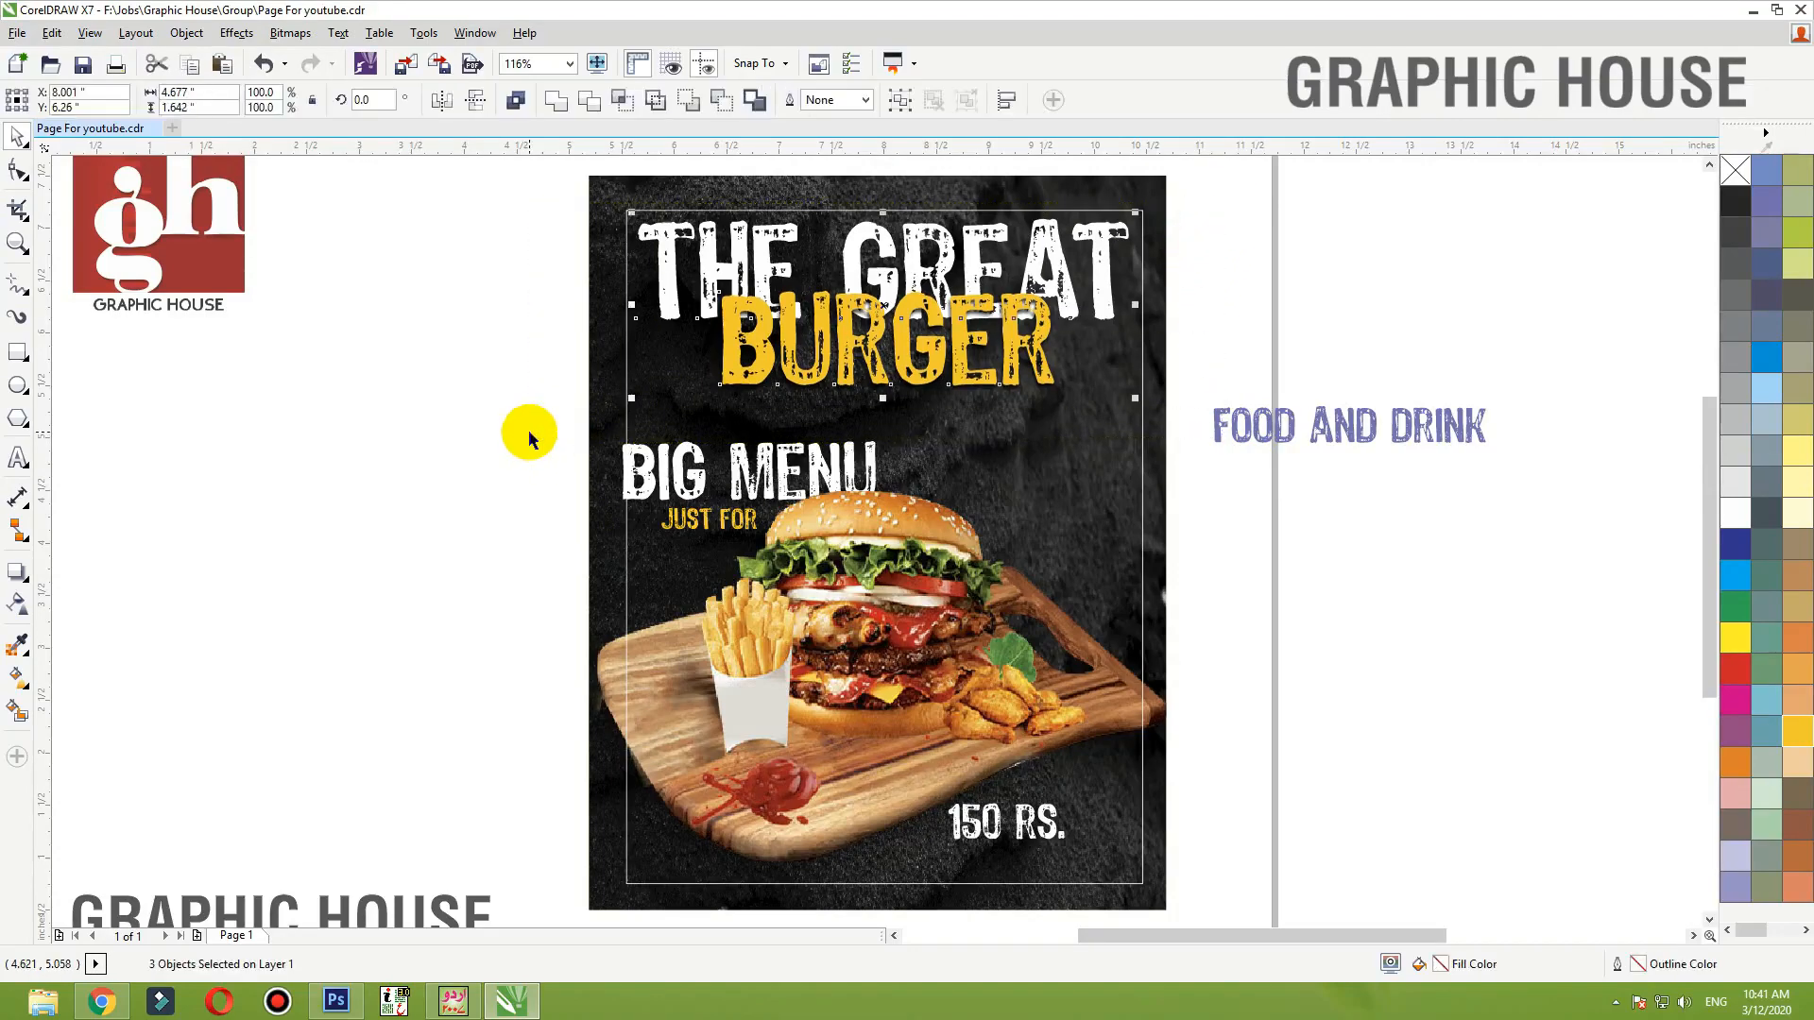
pyautogui.click(443, 455)
pyautogui.moveTo(1316, 425); pyautogui.dragTo(827, 416)
# - Draw a bar about 5.5 × 0.42 in across the full flyer width over "FOOD AND DRINK", filled yellow and nudged slightly up
pyautogui.press('F2')
pyautogui.moveTo(341, 271); pyautogui.dragTo(1467, 543)
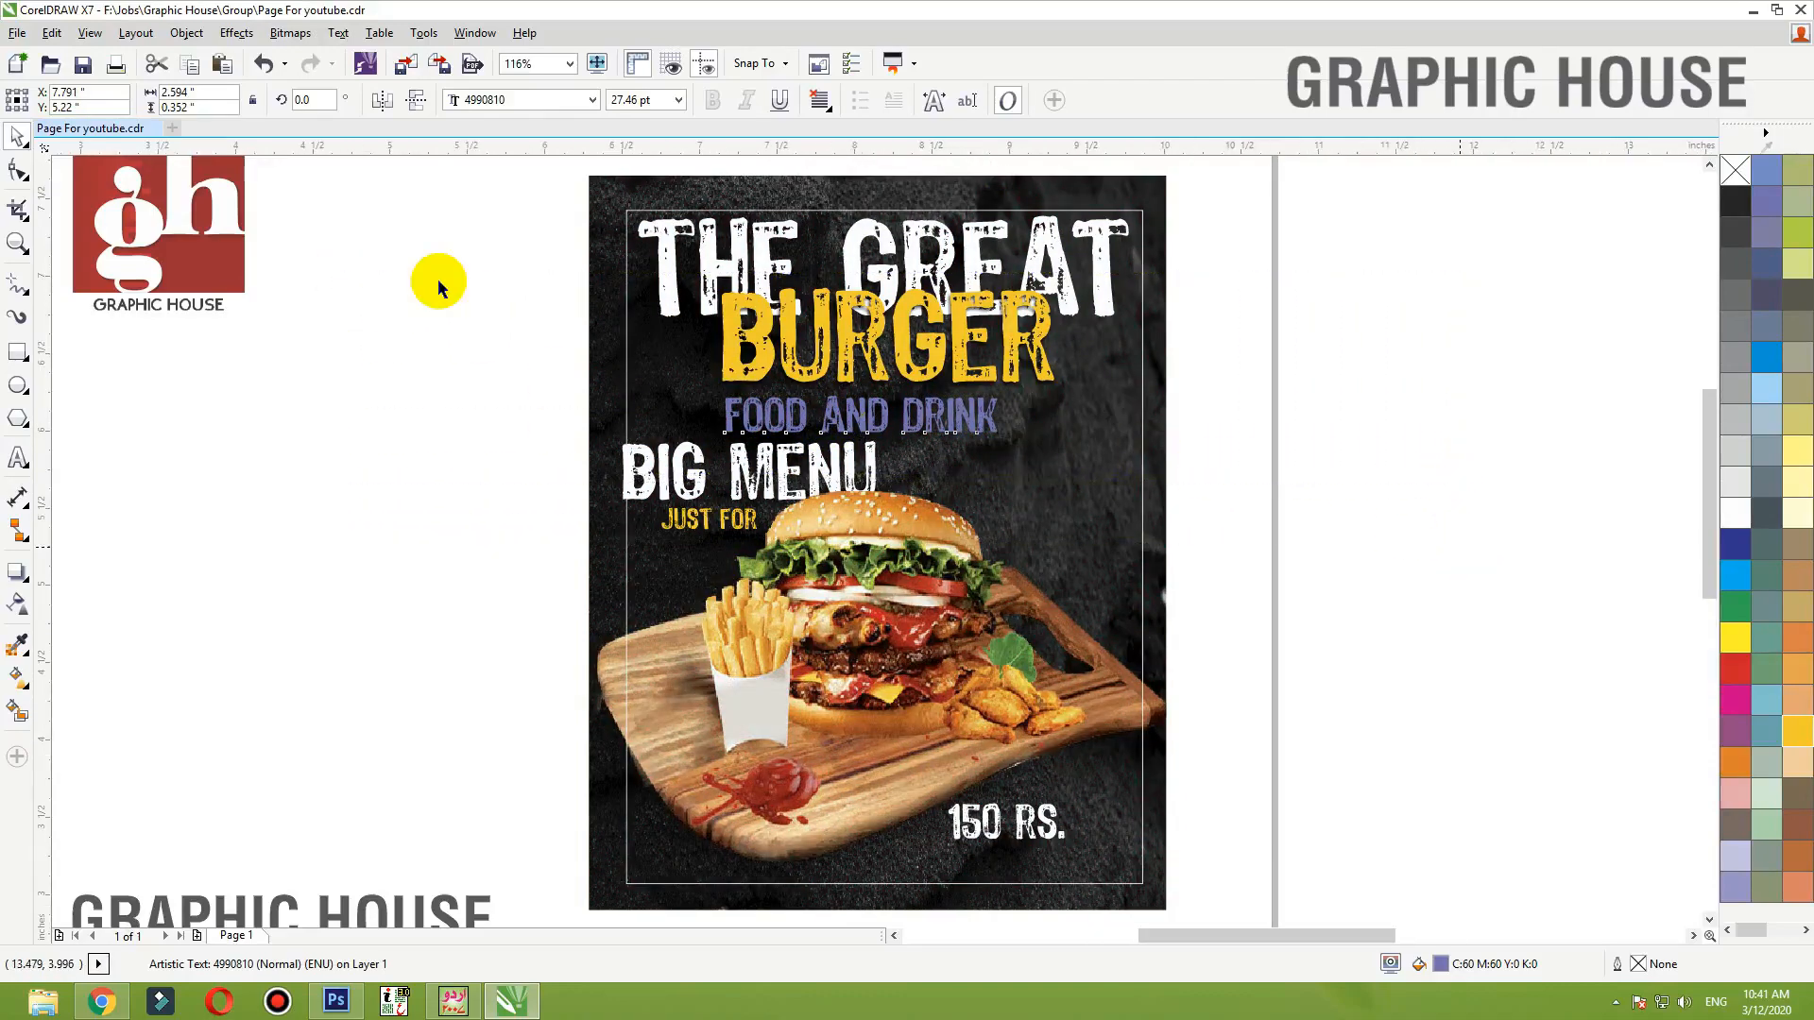
pyautogui.click(17, 352)
pyautogui.moveTo(417, 536); pyautogui.dragTo(1270, 597)
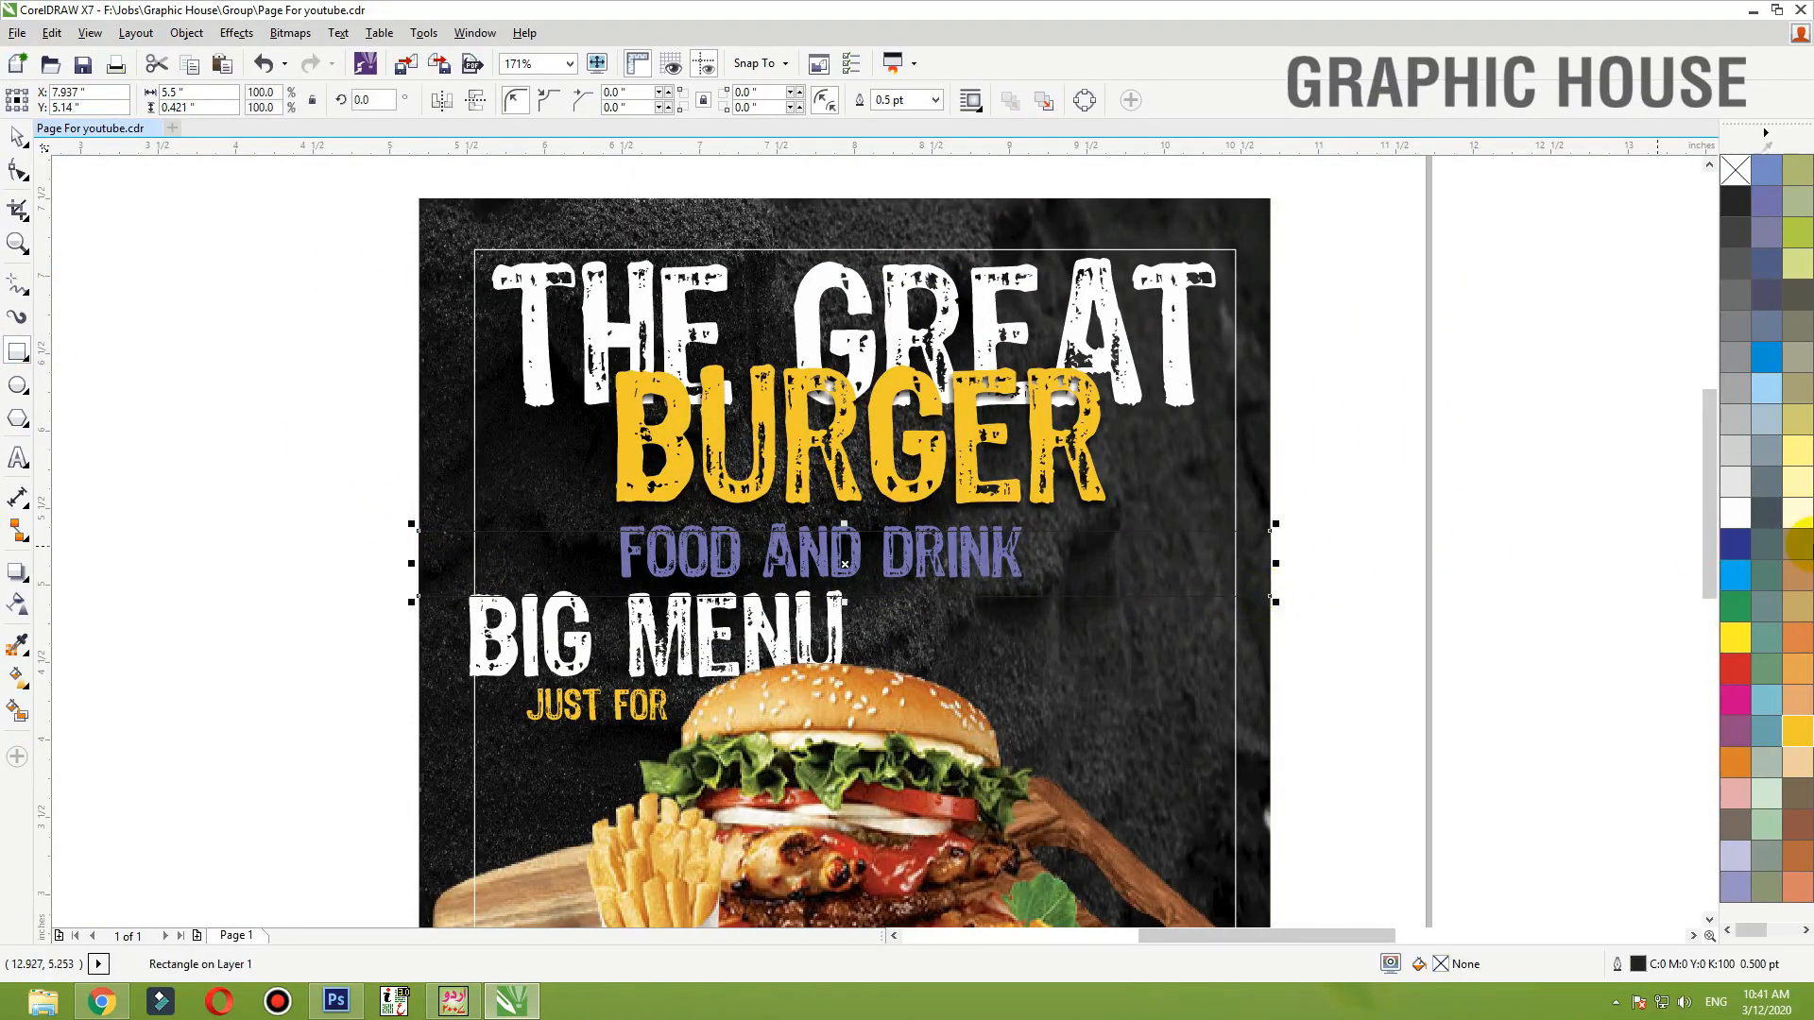
pyautogui.click(1736, 513)
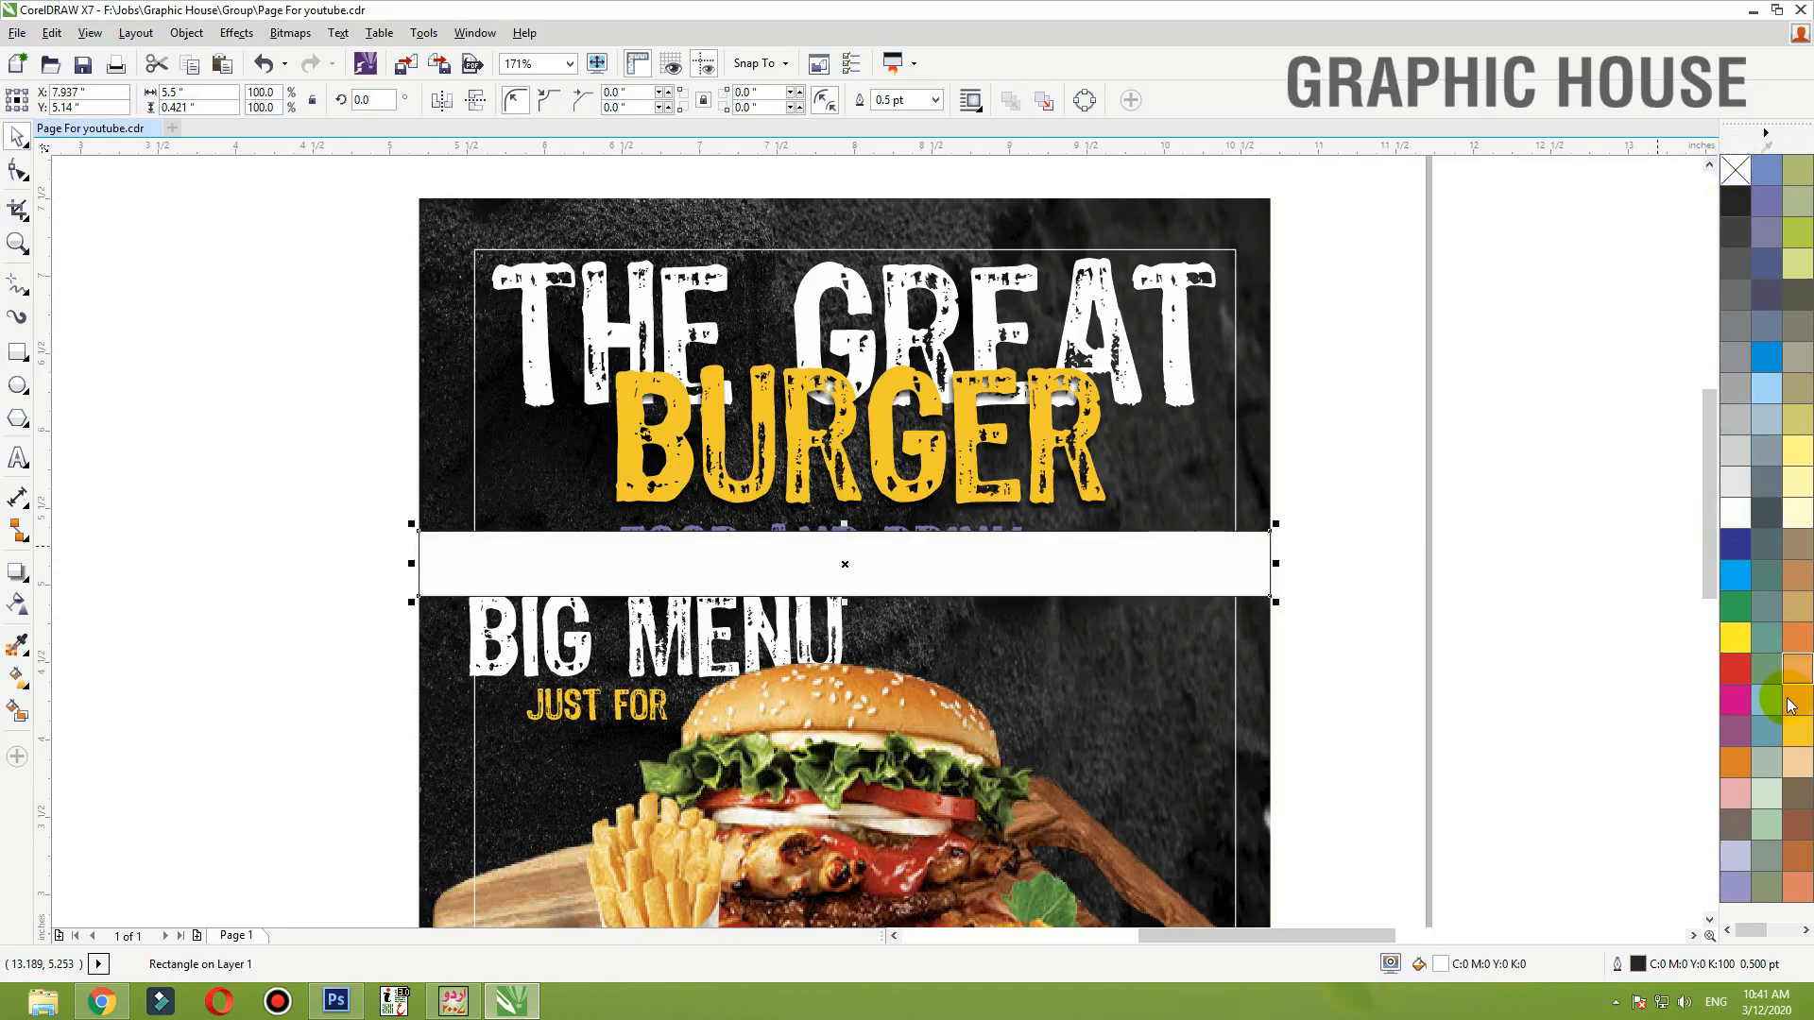
pyautogui.click(1798, 730)
pyautogui.press('Up')
pyautogui.press('Up')
pyautogui.press('Up')
pyautogui.press('Up')
pyautogui.press('Up')
# - Bring "FOOD AND DRINK" in front of the yellow bar and fill it black
pyautogui.moveTo(1392, 491); pyautogui.dragTo(474, 612)
pyautogui.hotkey('shift', 'pageup')
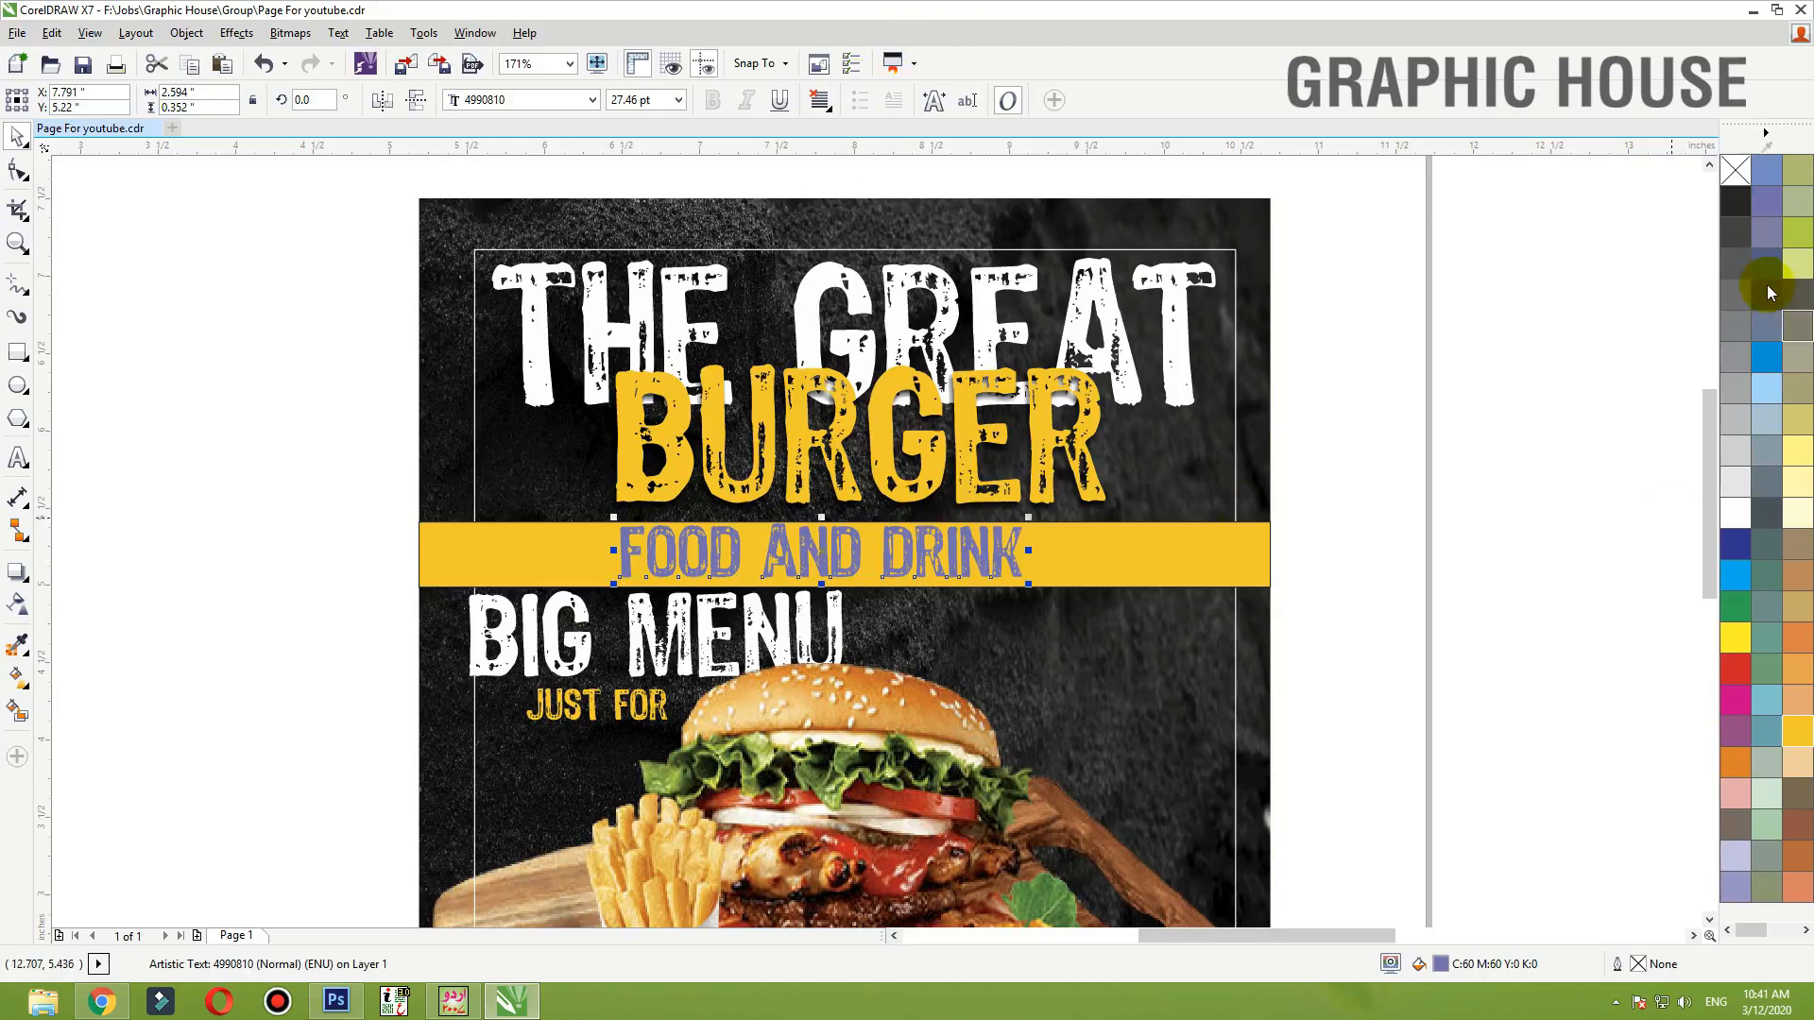
pyautogui.click(1735, 202)
# - Align "FOOD AND DRINK" vertically with the centre of the yellow bar and remove the outlines from both
pyautogui.keyDown('shift'); pyautogui.click(1084, 559); pyautogui.keyUp('shift')
pyautogui.press('e')
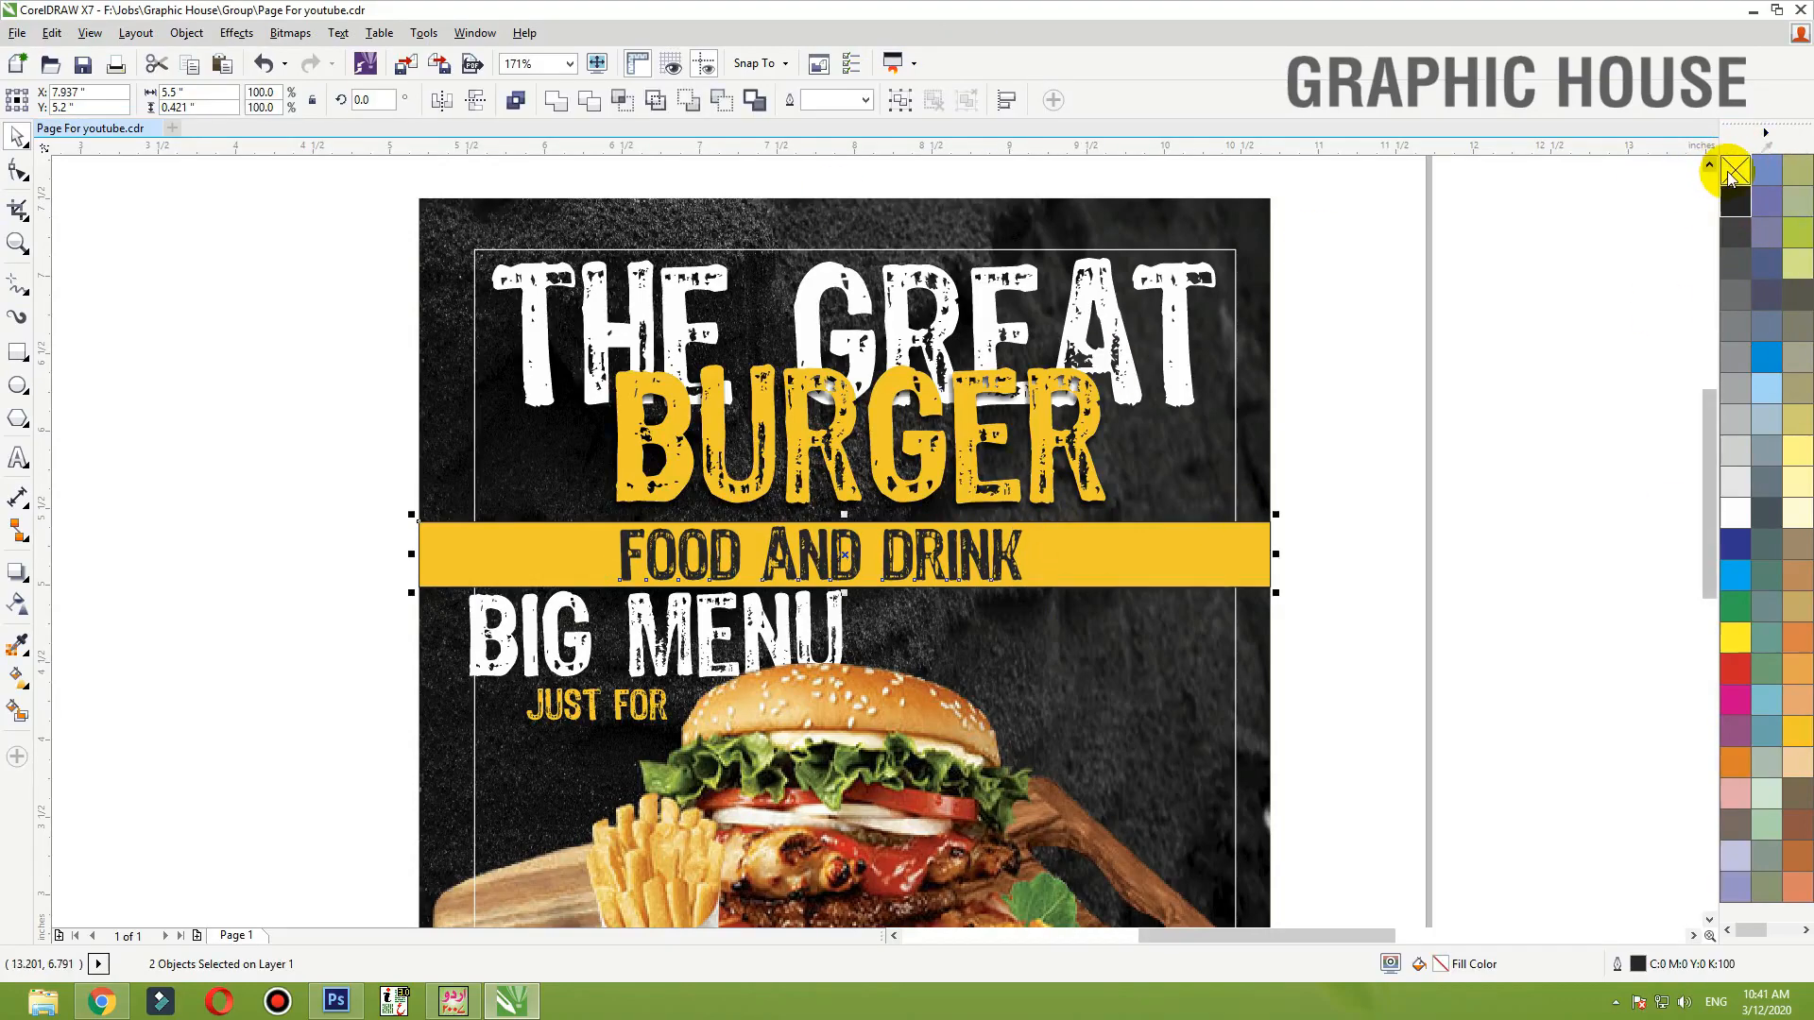
pyautogui.rightClick(1730, 171)
# - Nudge the yellow bar with its text and the "THE GREAT BURGER" headline slightly up
pyautogui.press('Up')
pyautogui.press('Up')
pyautogui.press('Up')
pyautogui.press('Up')
pyautogui.press('Up')
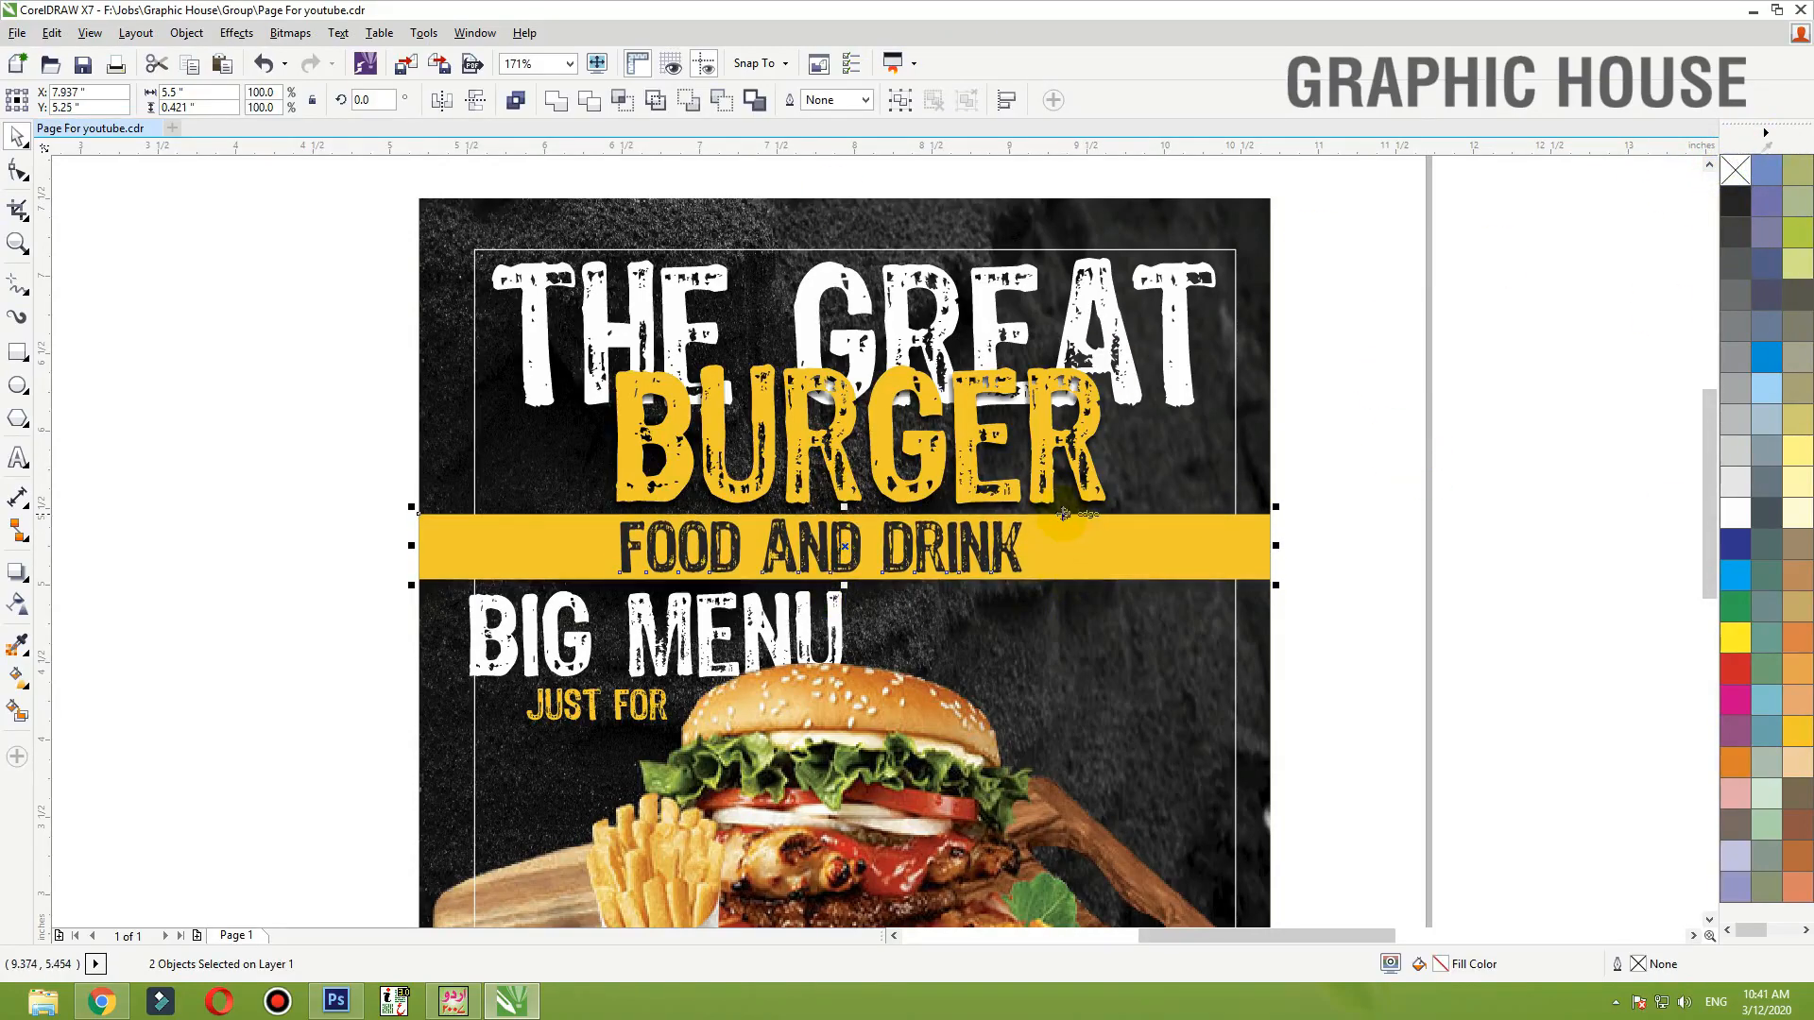
pyautogui.moveTo(1334, 215); pyautogui.dragTo(359, 533)
pyautogui.press('Up')
pyautogui.press('Up')
pyautogui.press('Up')
pyautogui.press('Up')
pyautogui.press('Up')
pyautogui.click(1019, 207)
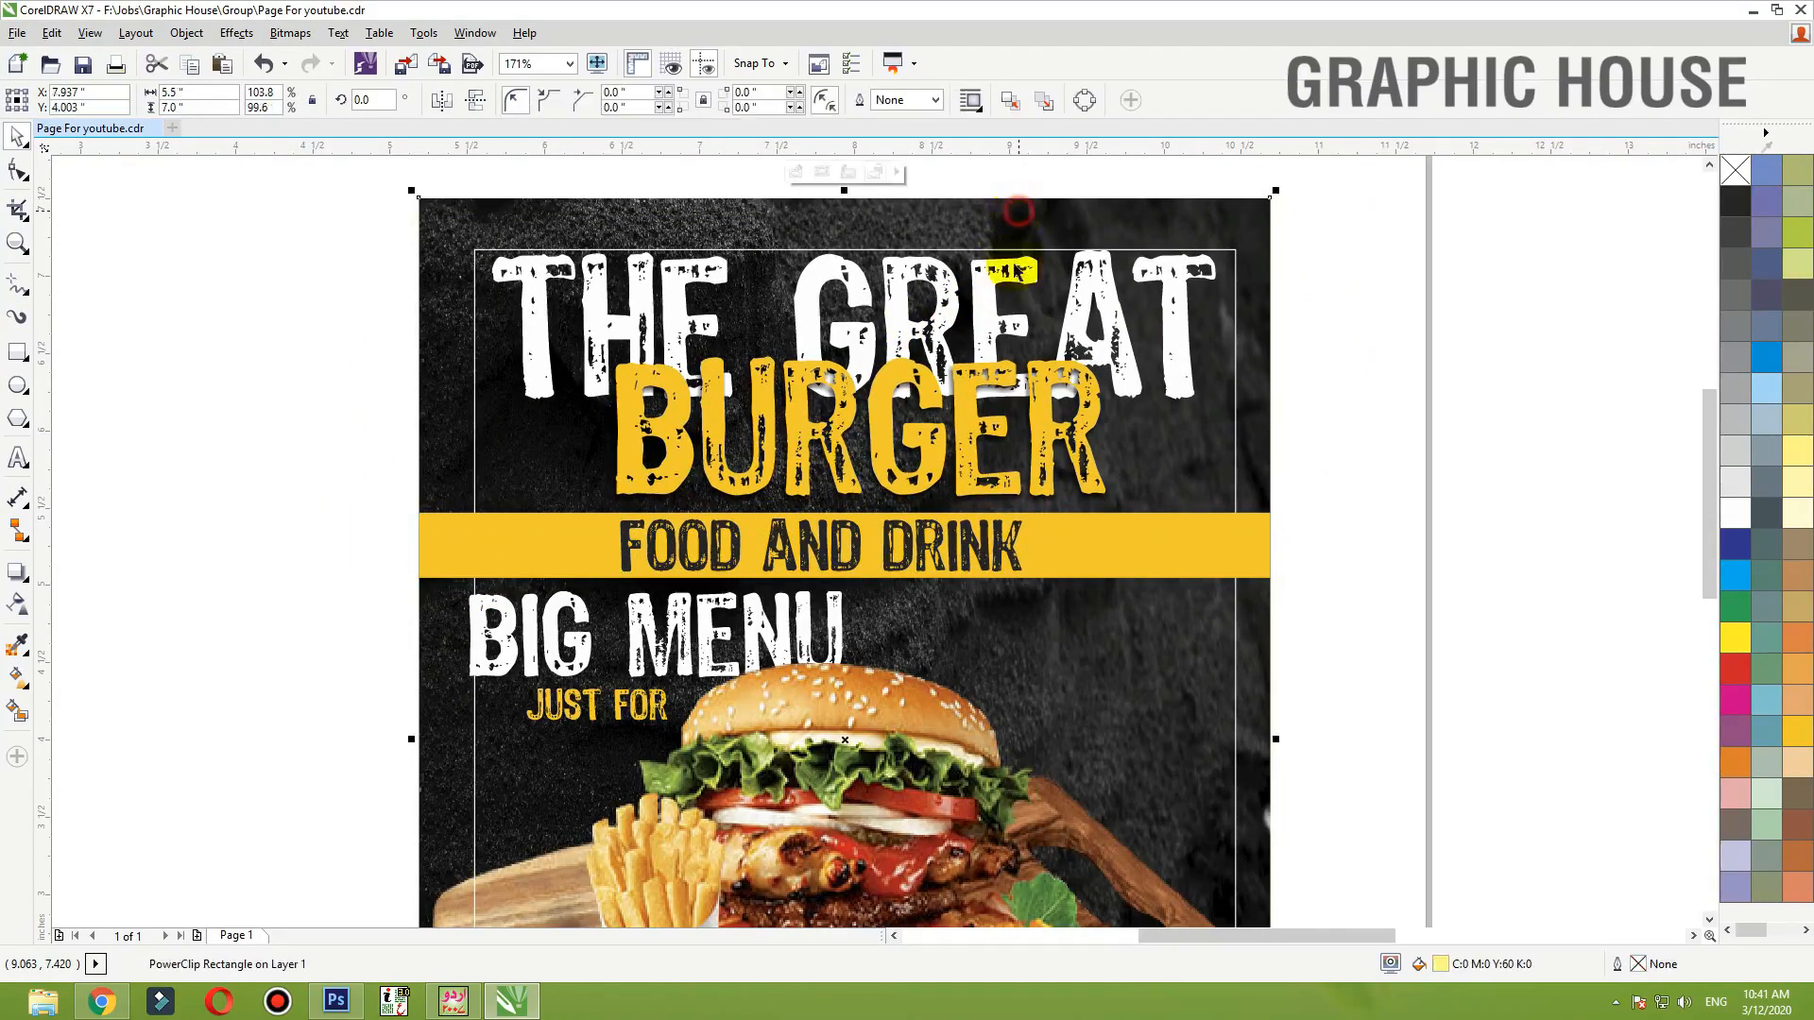
# - Enlarge the "150 RS." text to about 45.7 pt so it reaches the inner border
pyautogui.hotkey('shift', 'F2')
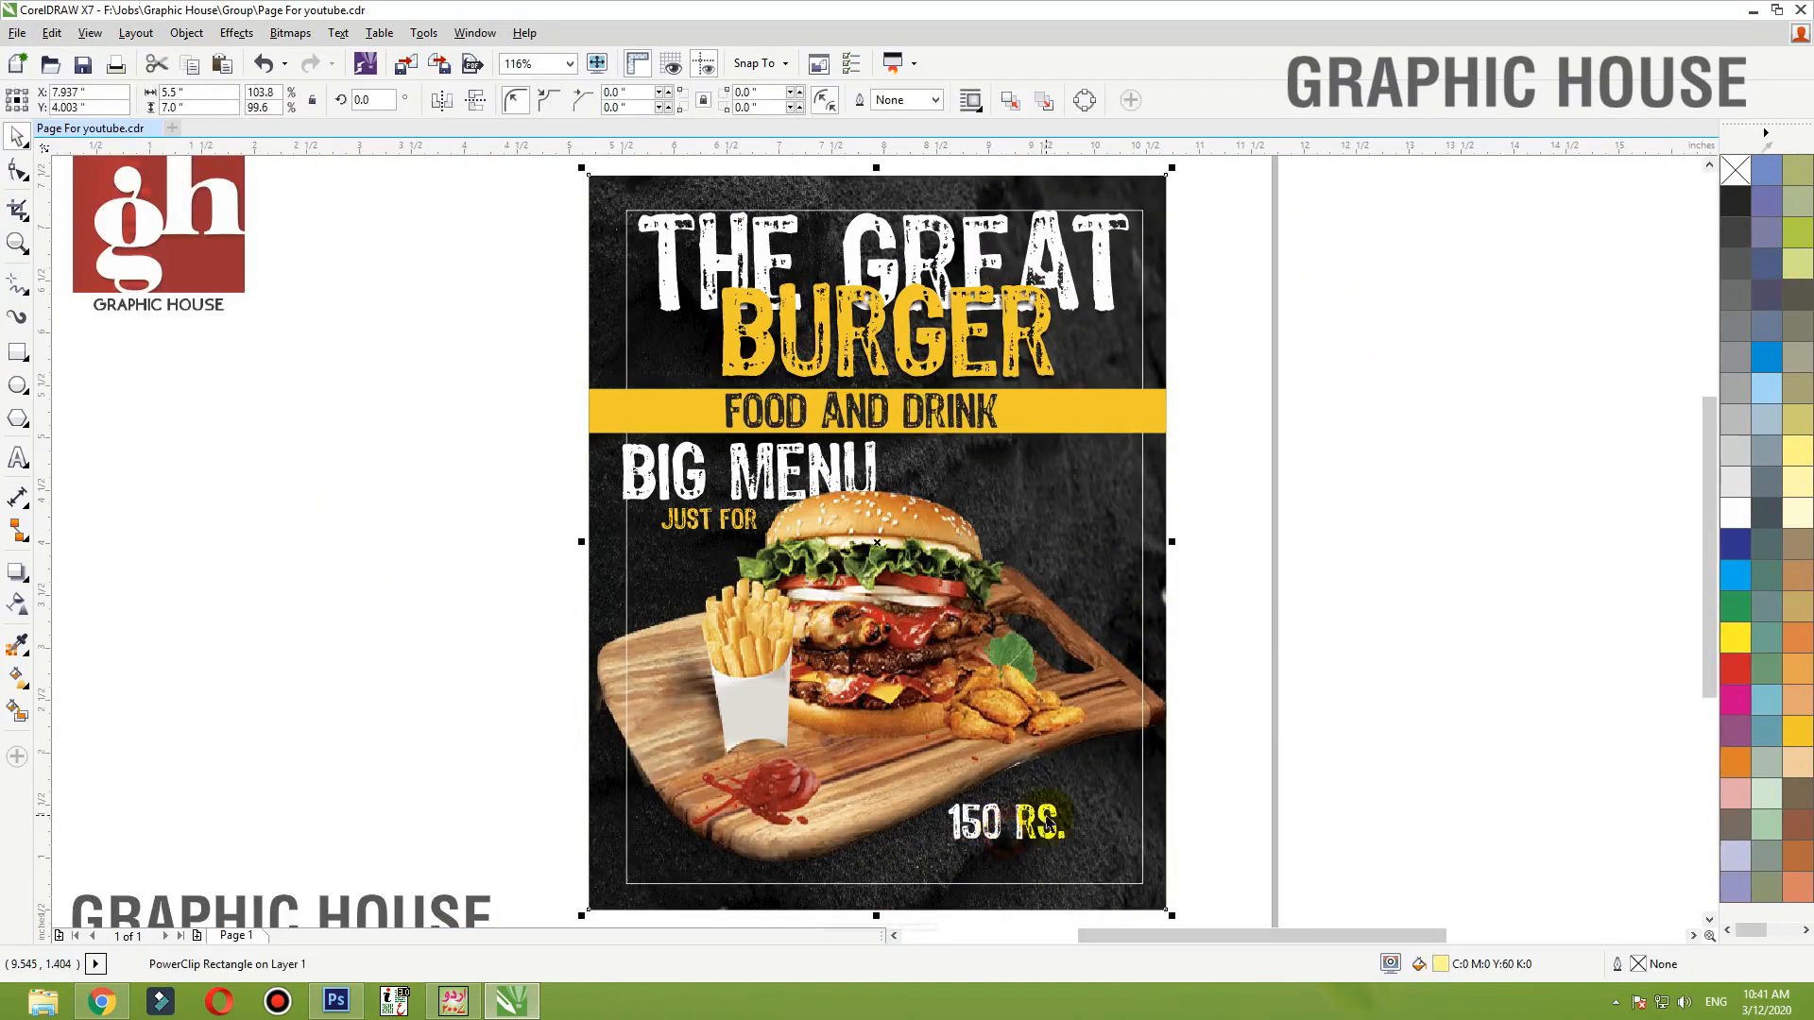
pyautogui.click(1006, 822)
pyautogui.moveTo(1072, 796); pyautogui.dragTo(1145, 745)
# - Remove the white outline from the inner border rectangle
pyautogui.click(1142, 739)
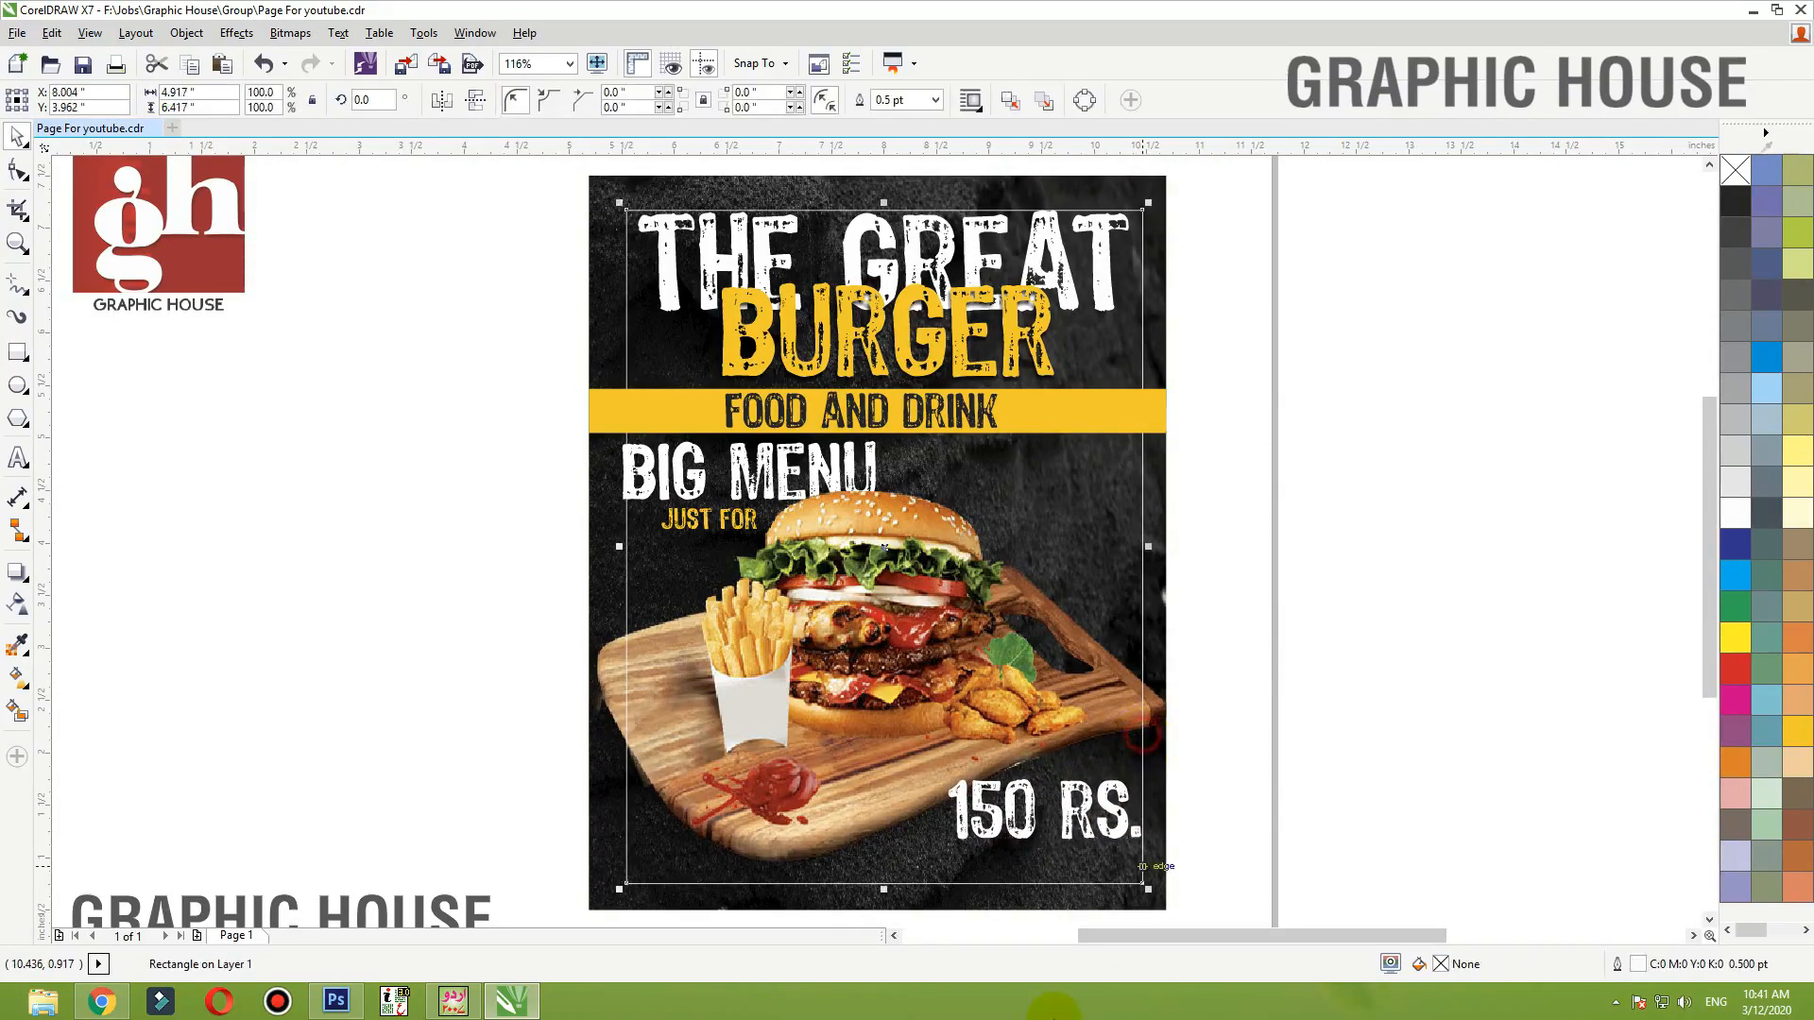
pyautogui.rightClick(1734, 184)
pyautogui.click(1426, 474)
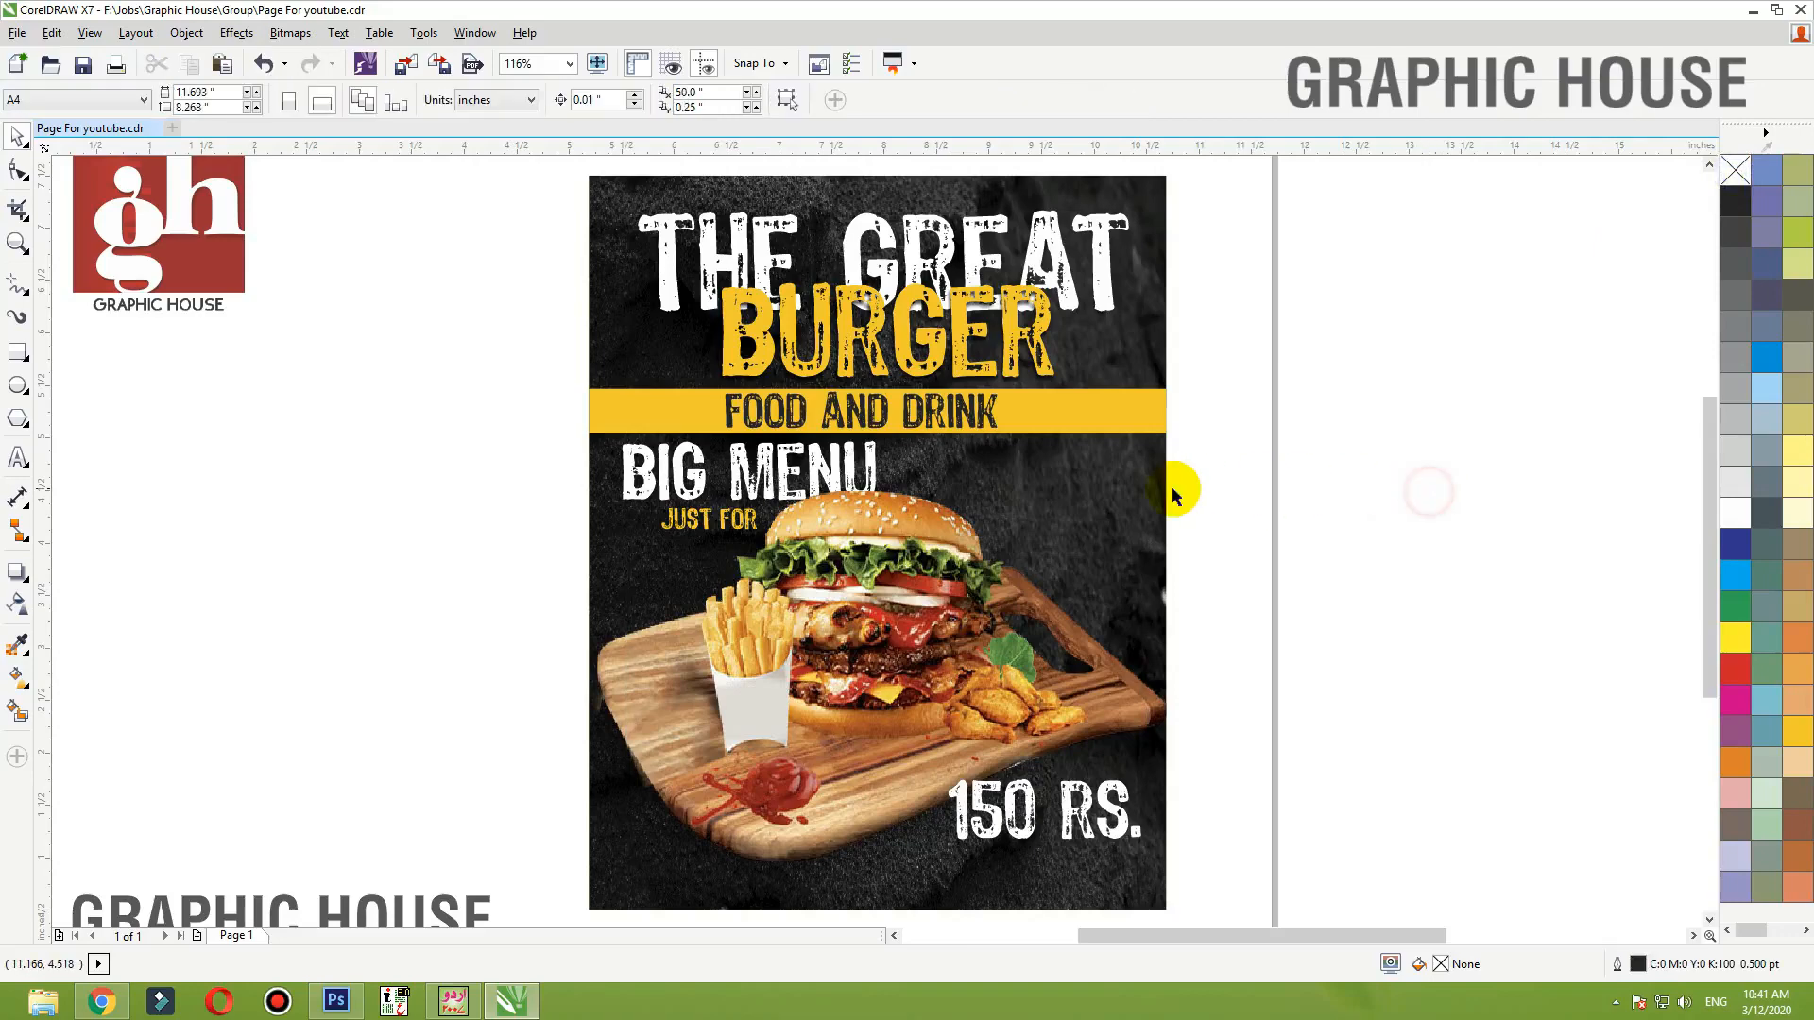
# - Edit the background's PowerClip contents, moving the burger and "BIG MENU" down about 0.33 in and scaling them slightly smaller
pyautogui.click(1124, 654)
pyautogui.doubleClick(1061, 650)
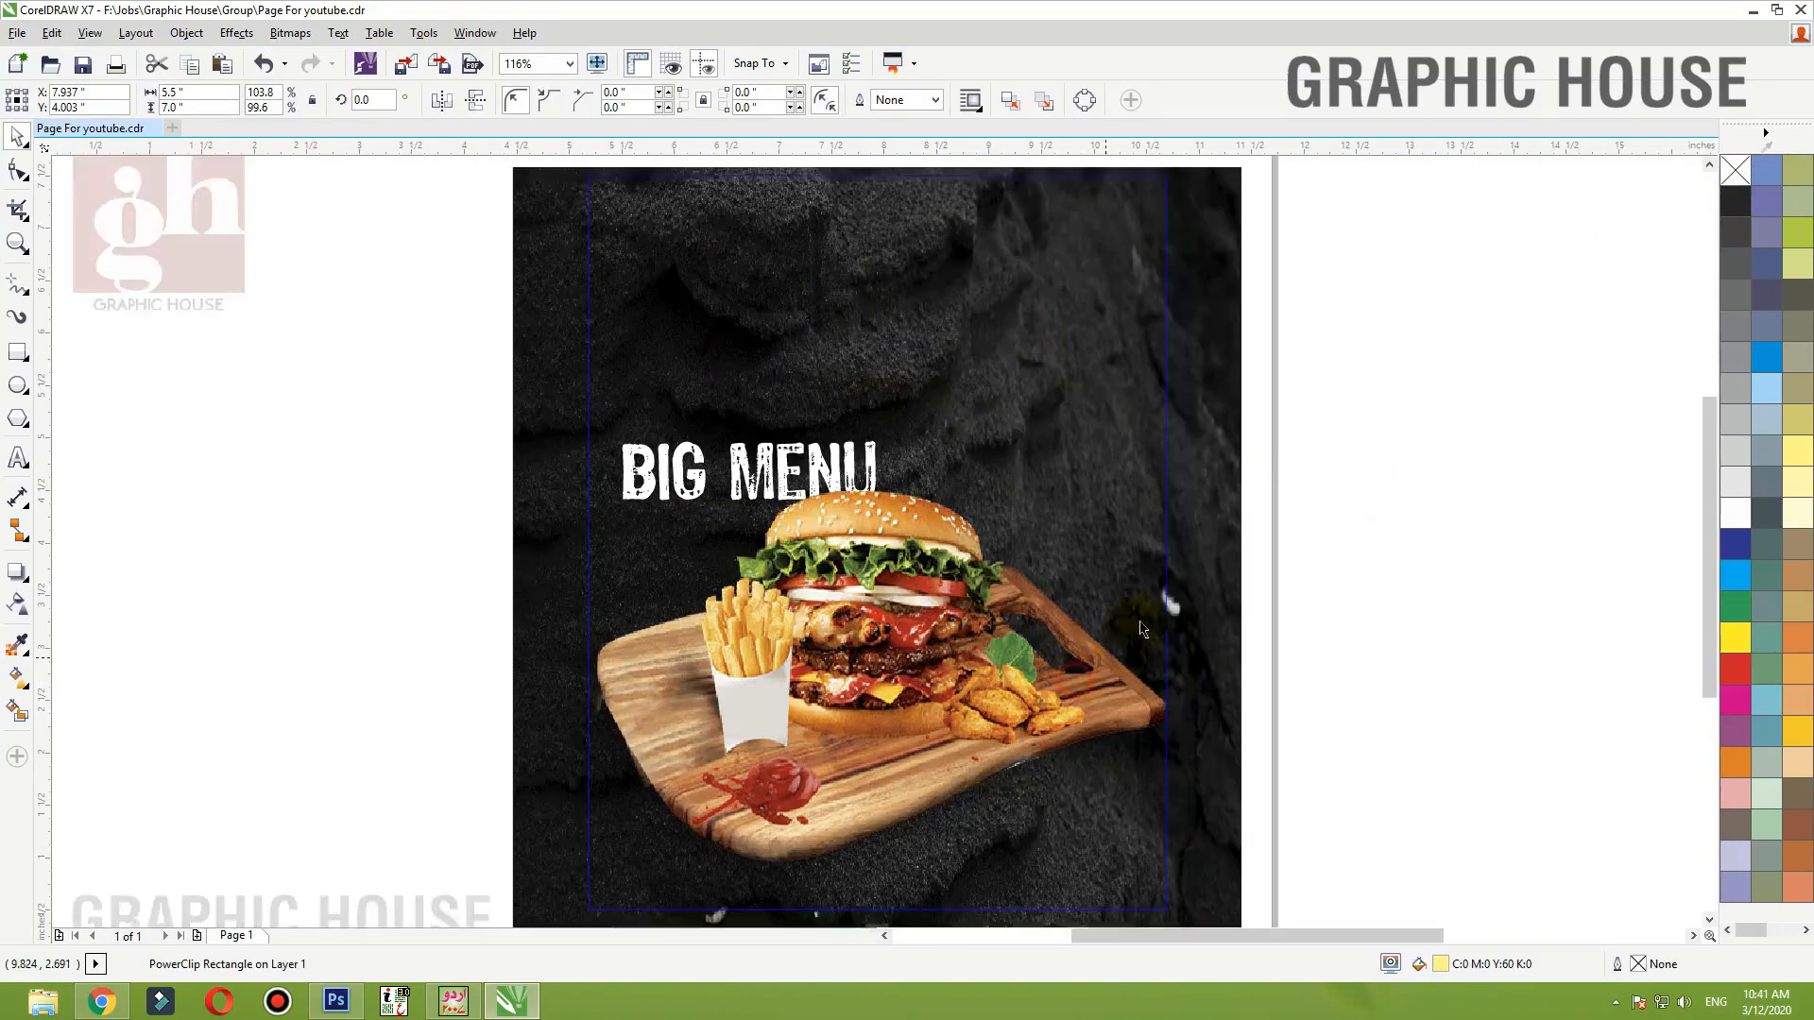
pyautogui.moveTo(1474, 292); pyautogui.dragTo(437, 895)
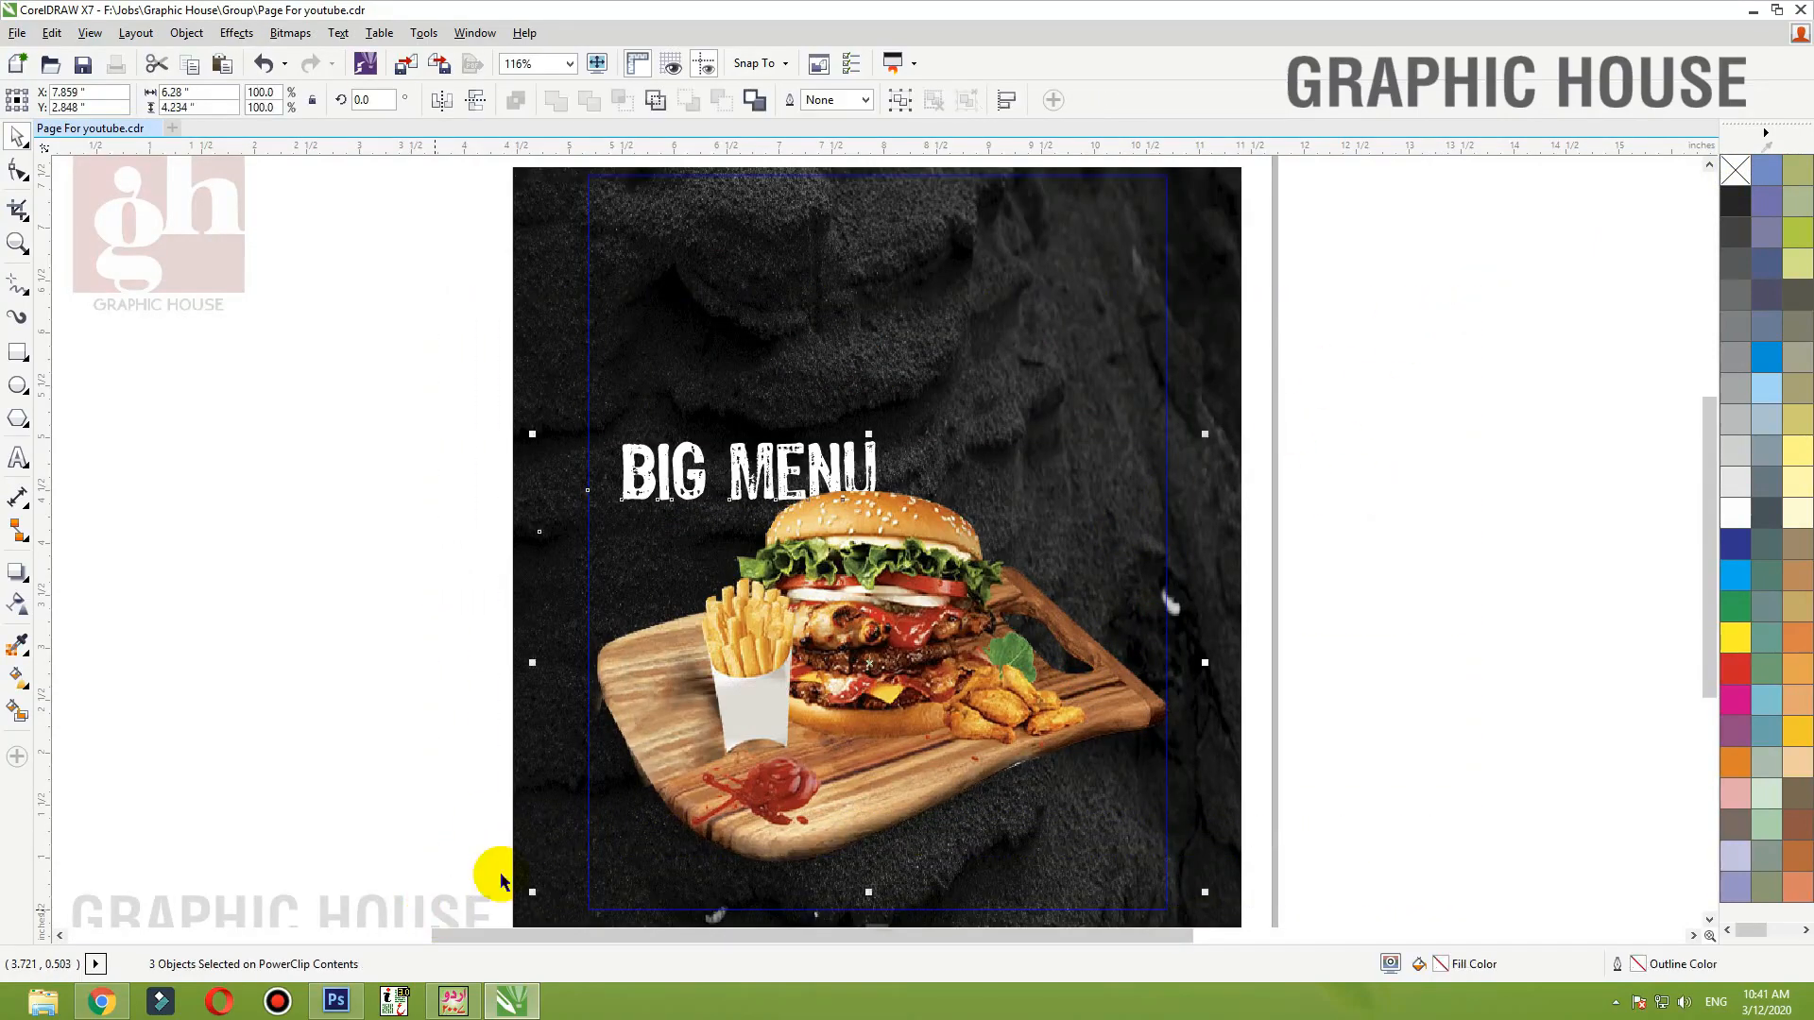
pyautogui.moveTo(776, 683)
pyautogui.mouseDown()
pyautogui.moveTo(774, 713)
pyautogui.moveTo(792, 689)
pyautogui.mouseUp()
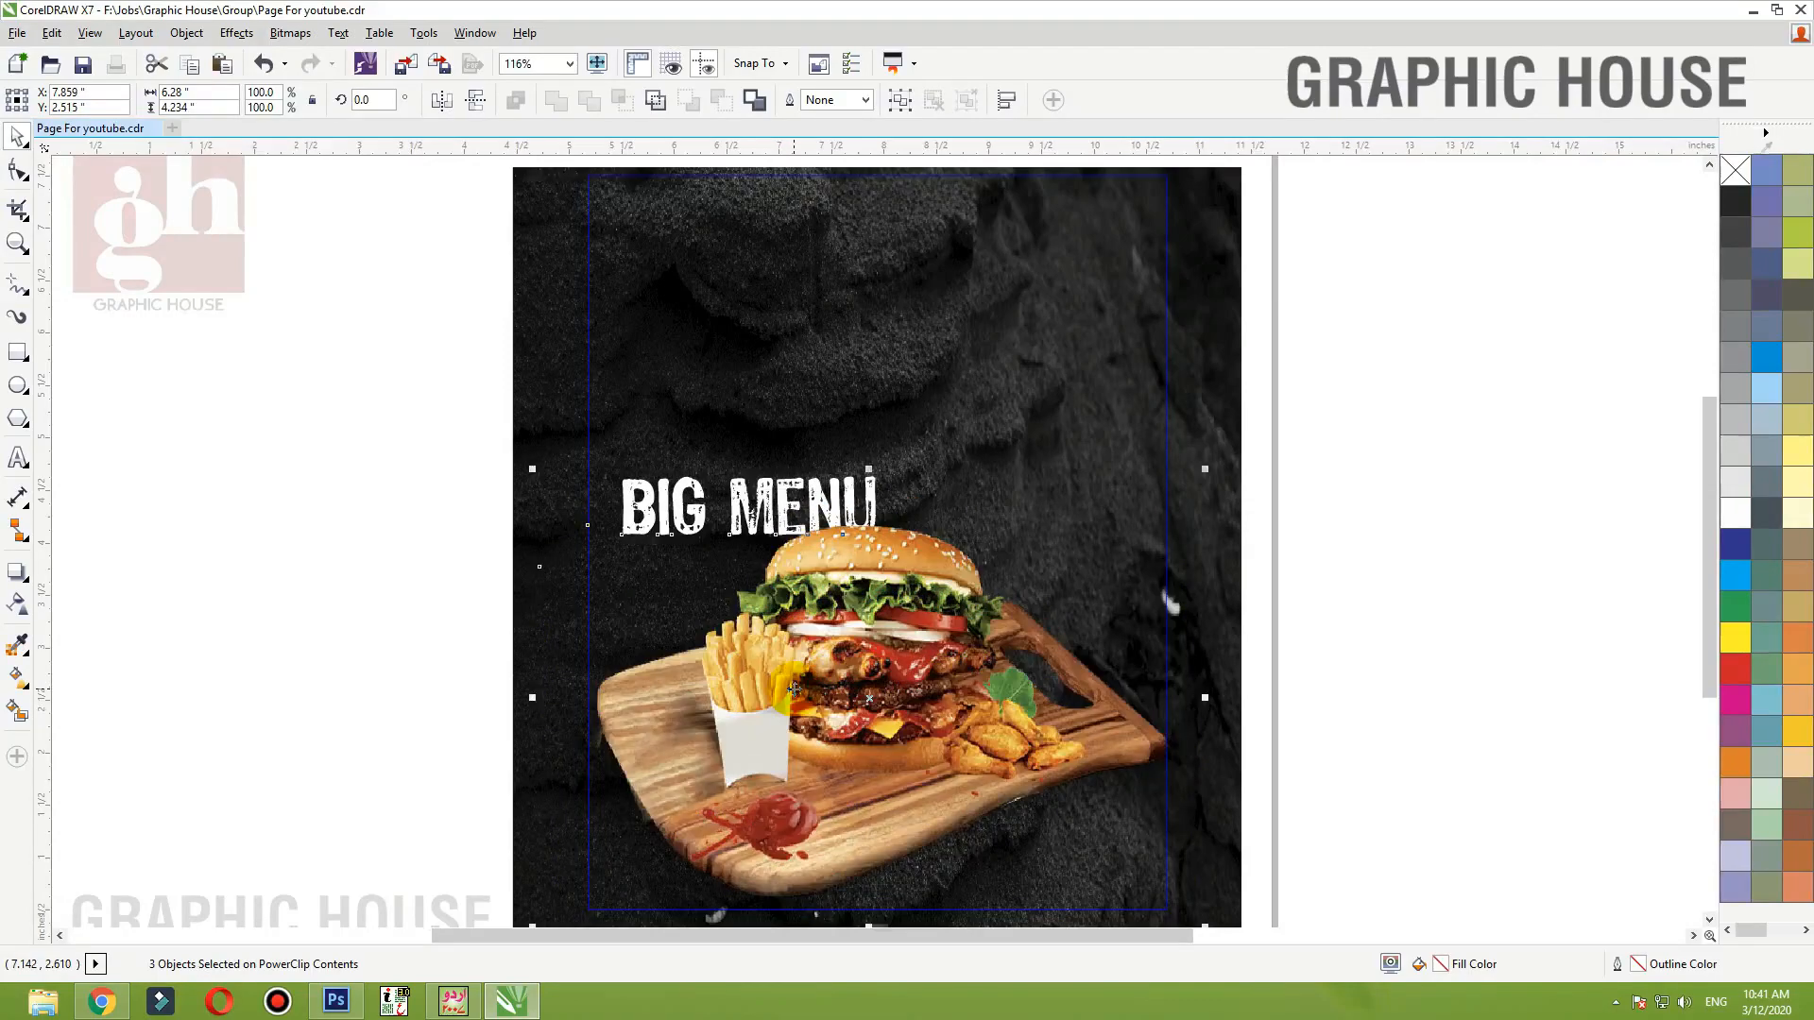
pyautogui.moveTo(1206, 466); pyautogui.dragTo(1296, 472)
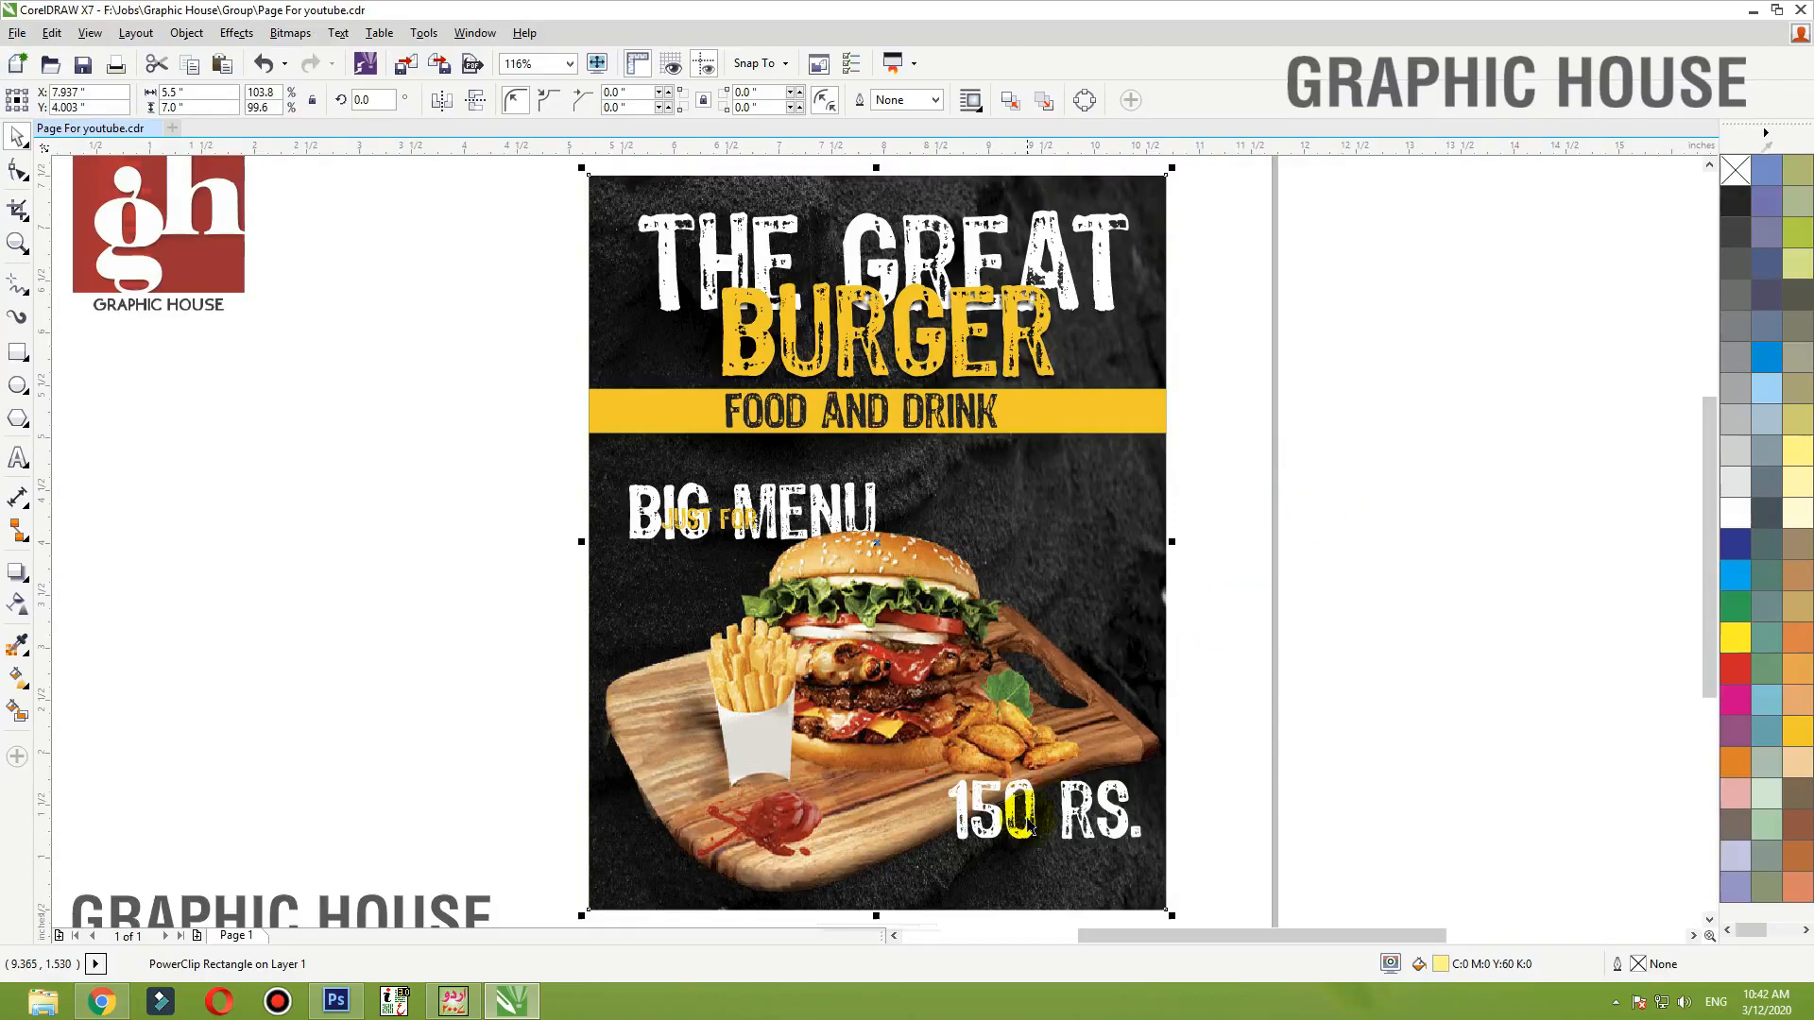
# - Move "150 RS." lower on the flyer and "JUST FOR" back below "BIG MENU"
pyautogui.moveTo(1029, 827); pyautogui.dragTo(1028, 858)
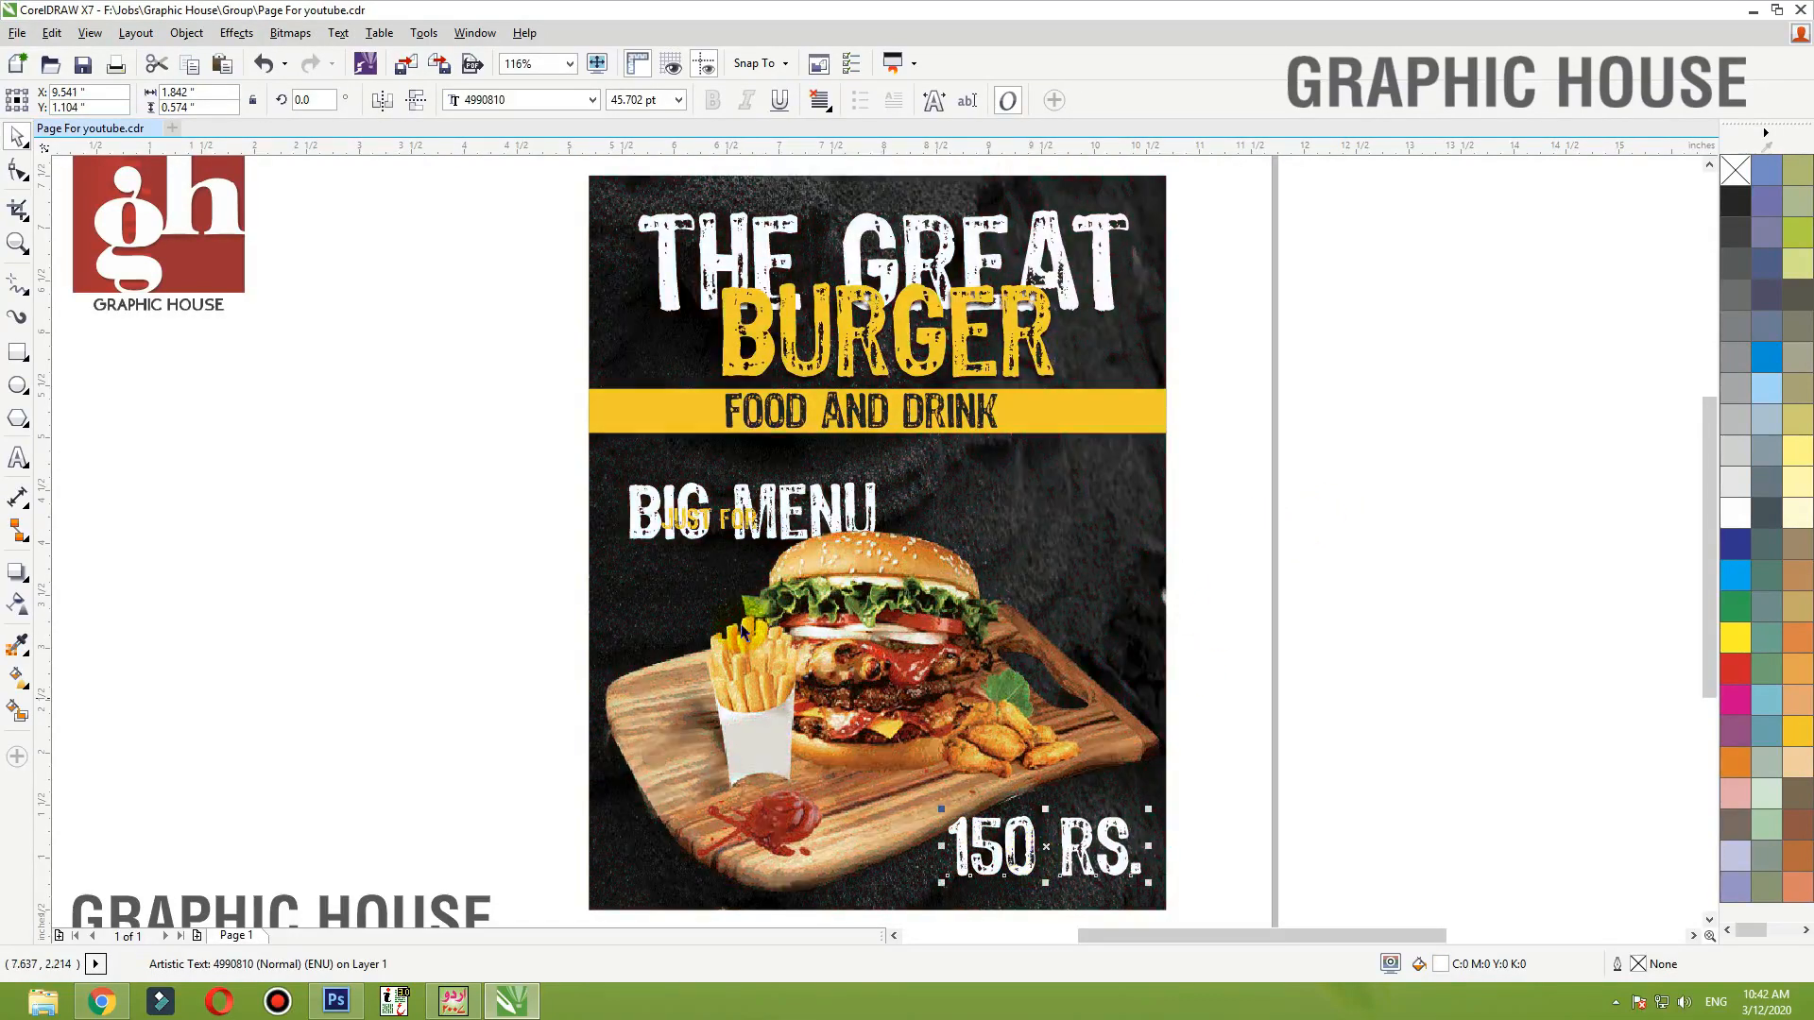
pyautogui.moveTo(732, 527); pyautogui.dragTo(728, 568)
# - Nudge the yellow bar and its text down to Y 5.04 in and centre "FOOD AND DRINK" on the bar
pyautogui.moveTo(1352, 331); pyautogui.dragTo(473, 481)
pyautogui.press('Down')
pyautogui.press('Down')
pyautogui.press('Down')
pyautogui.press('Down')
pyautogui.press('Down')
pyautogui.press('Down')
pyautogui.press('Down')
pyautogui.press('Down')
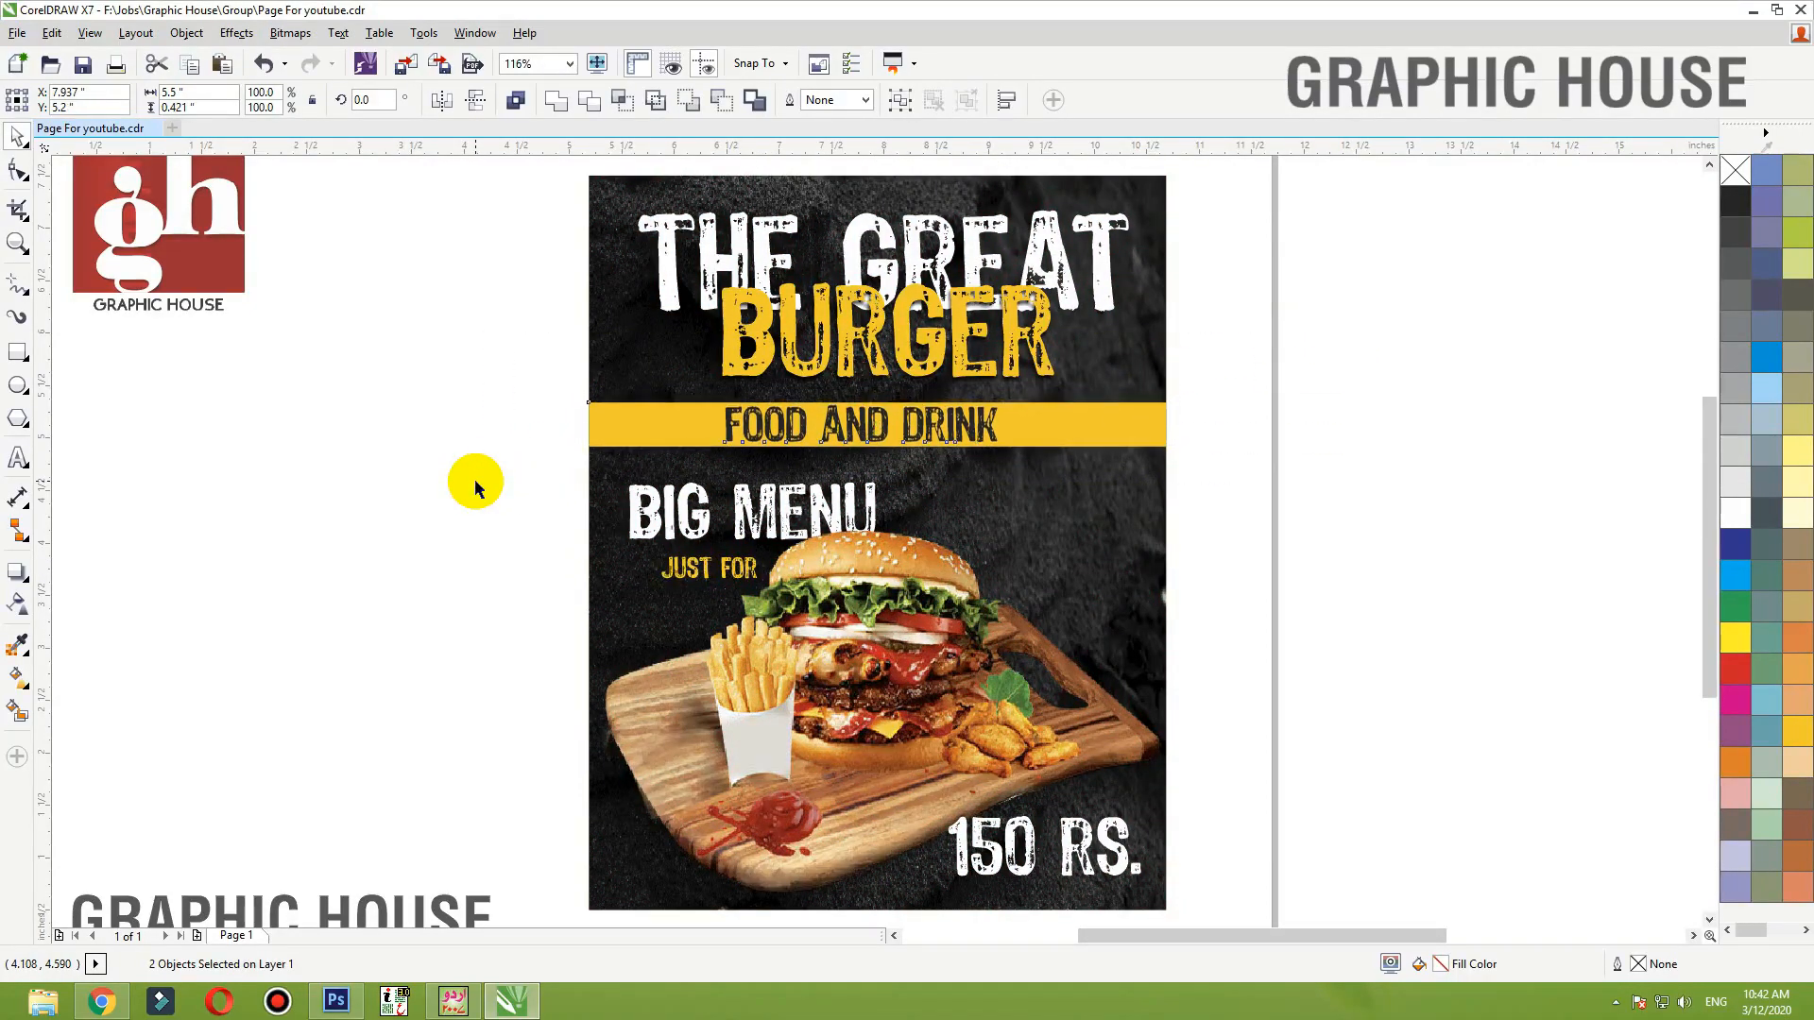
pyautogui.press('Down')
pyautogui.press('Down')
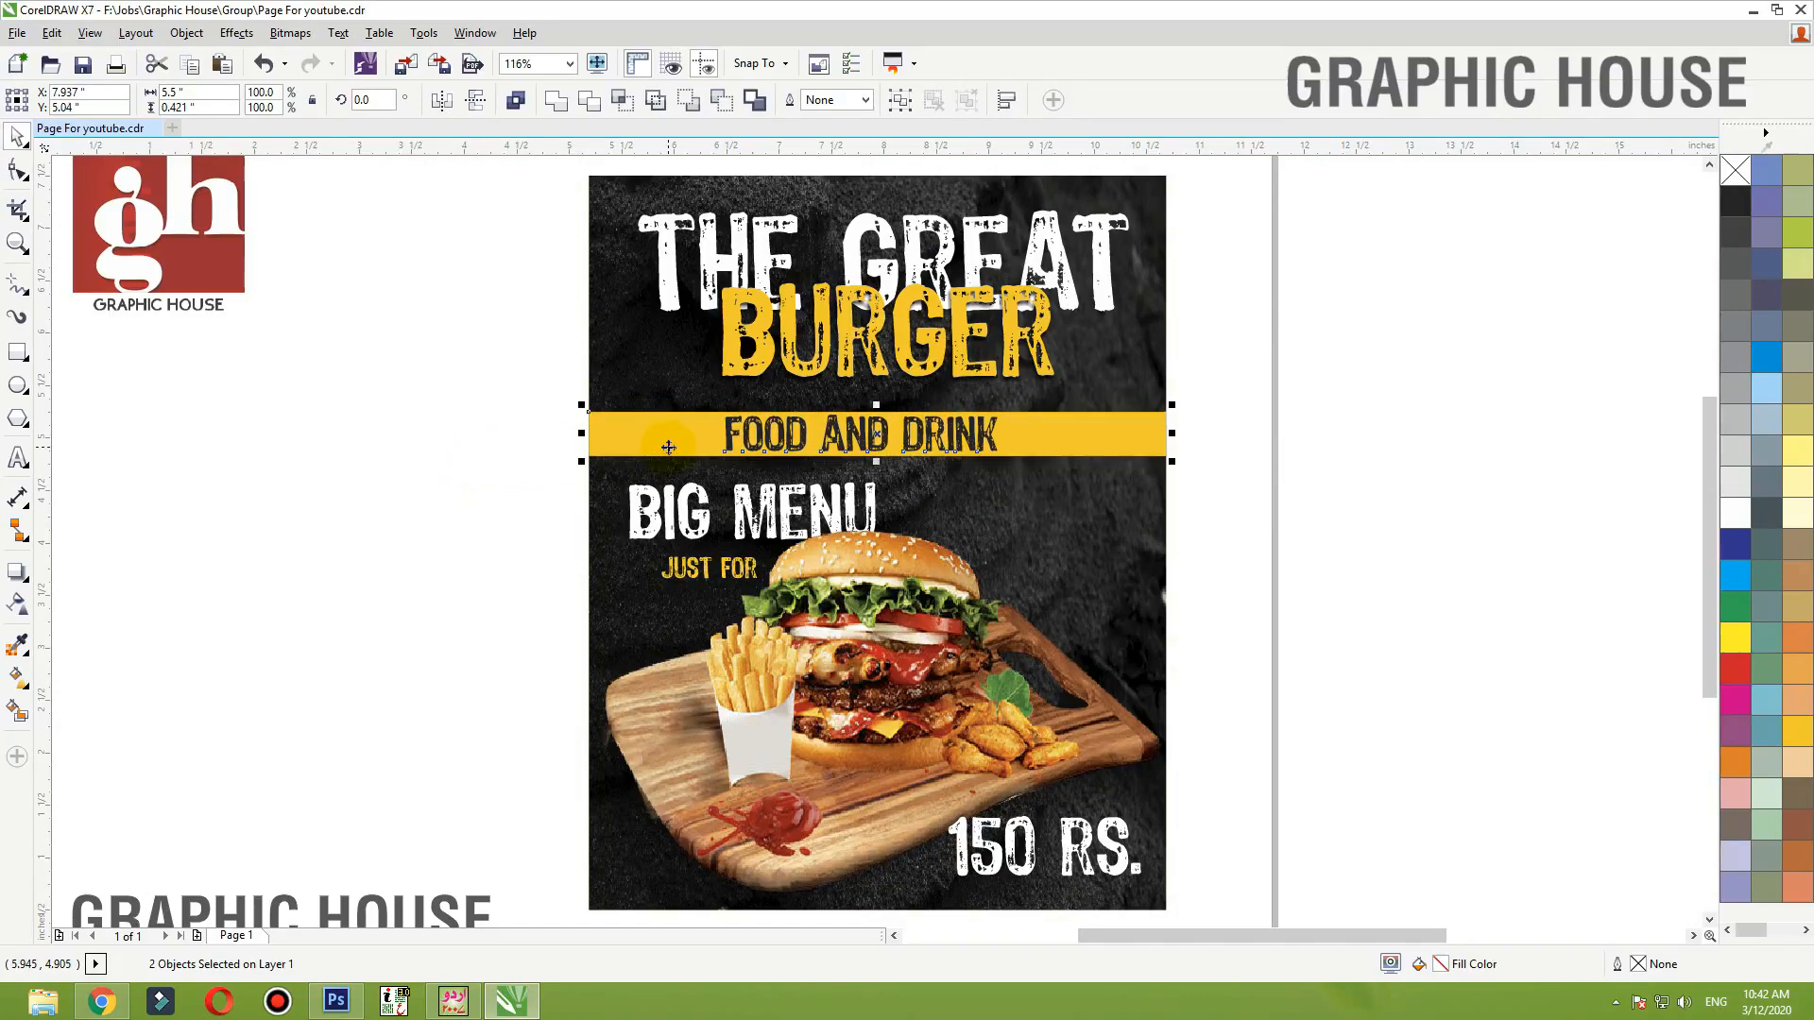
pyautogui.press('e')
pyautogui.click(1324, 381)
# - Nudge "BURGER" and "THE GREAT" slightly down and centre "BURGER" horizontally under "THE GREAT"
pyautogui.moveTo(1291, 445); pyautogui.dragTo(652, 230)
pyautogui.press('Down')
pyautogui.press('Down')
pyautogui.press('Down')
pyautogui.press('Down')
pyautogui.press('Down')
pyautogui.press('Down')
pyautogui.press('Down')
pyautogui.press('Down')
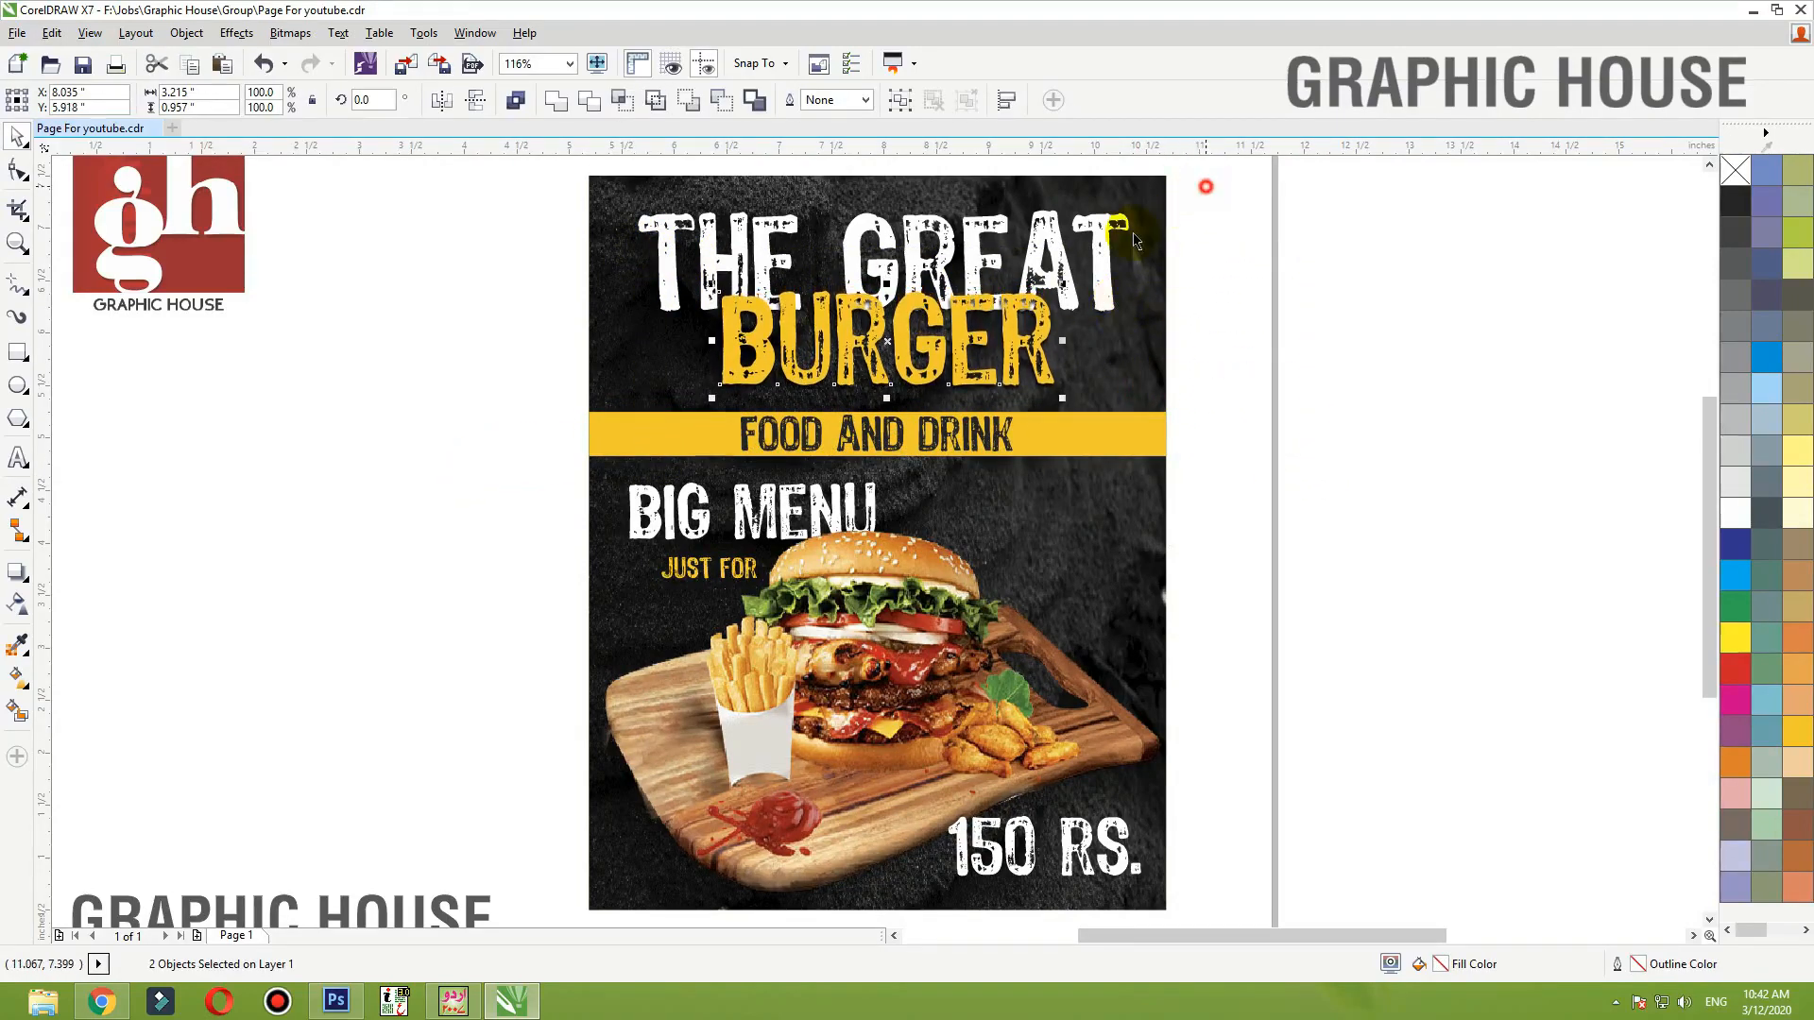
pyautogui.moveTo(536, 412); pyautogui.dragTo(536, 412)
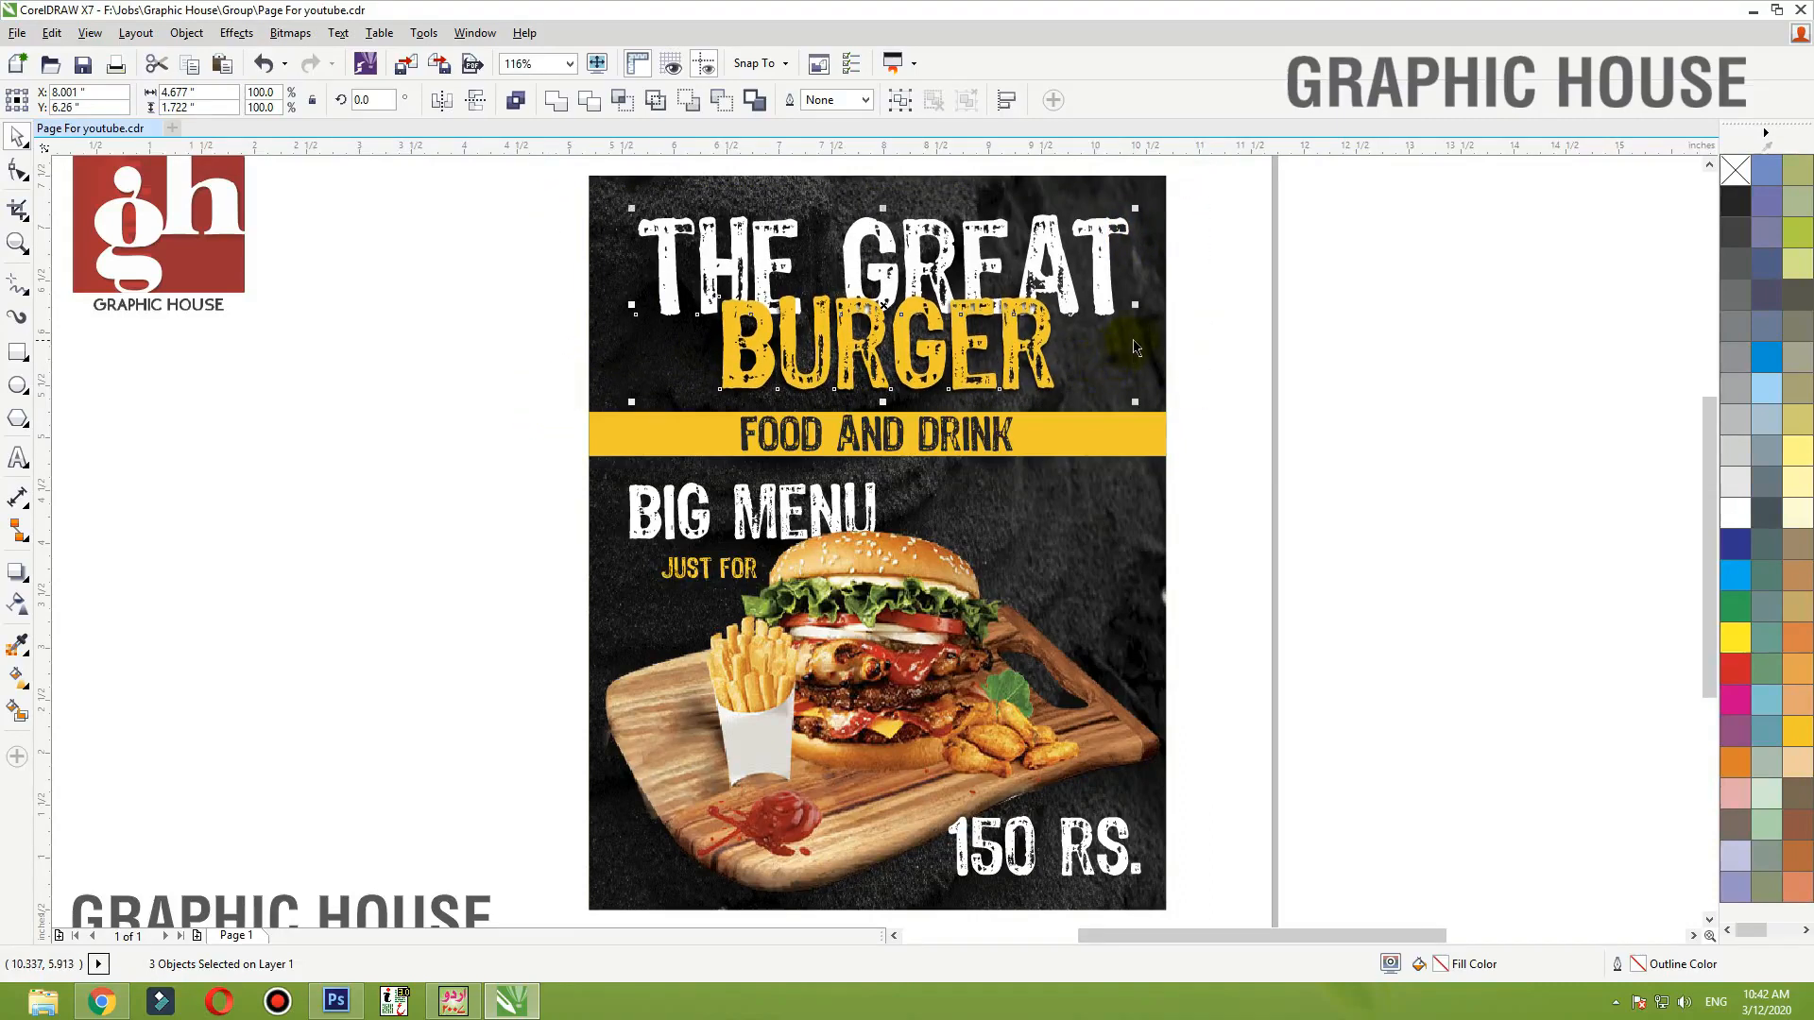
pyautogui.click(1215, 342)
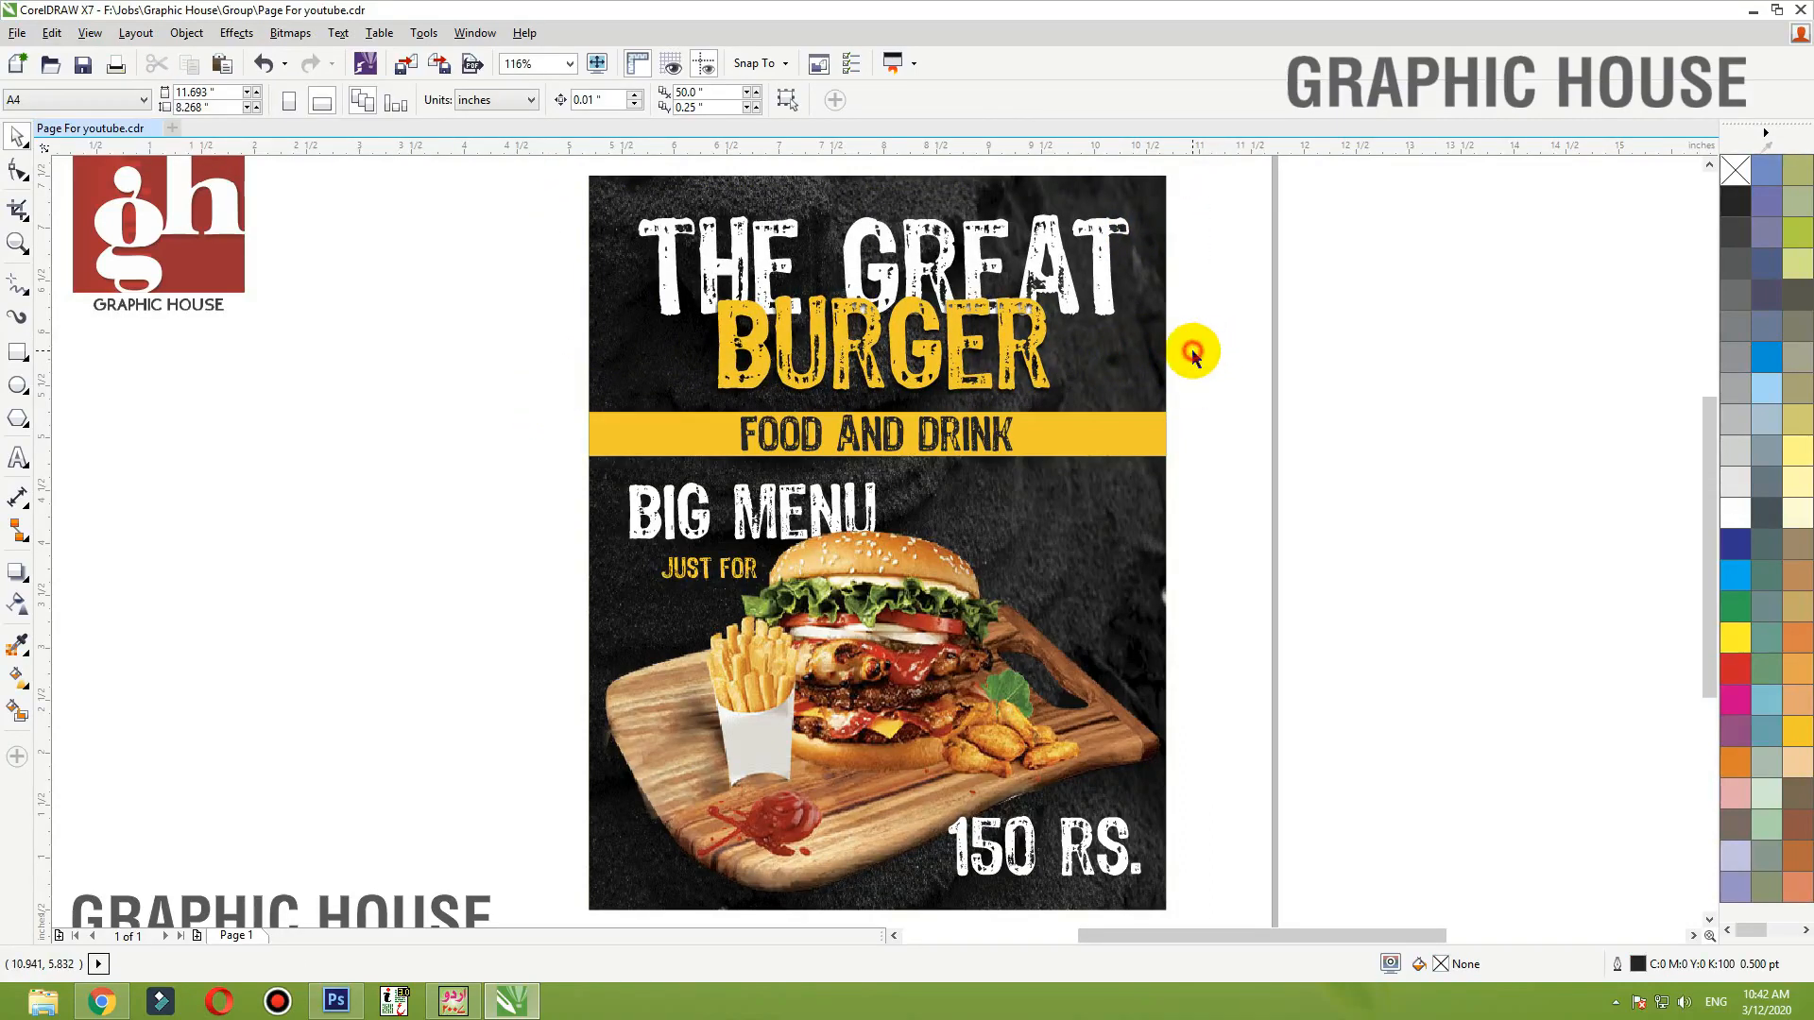
# - Change the font of the "150 RS." text to 28 Days Later
pyautogui.click(1062, 838)
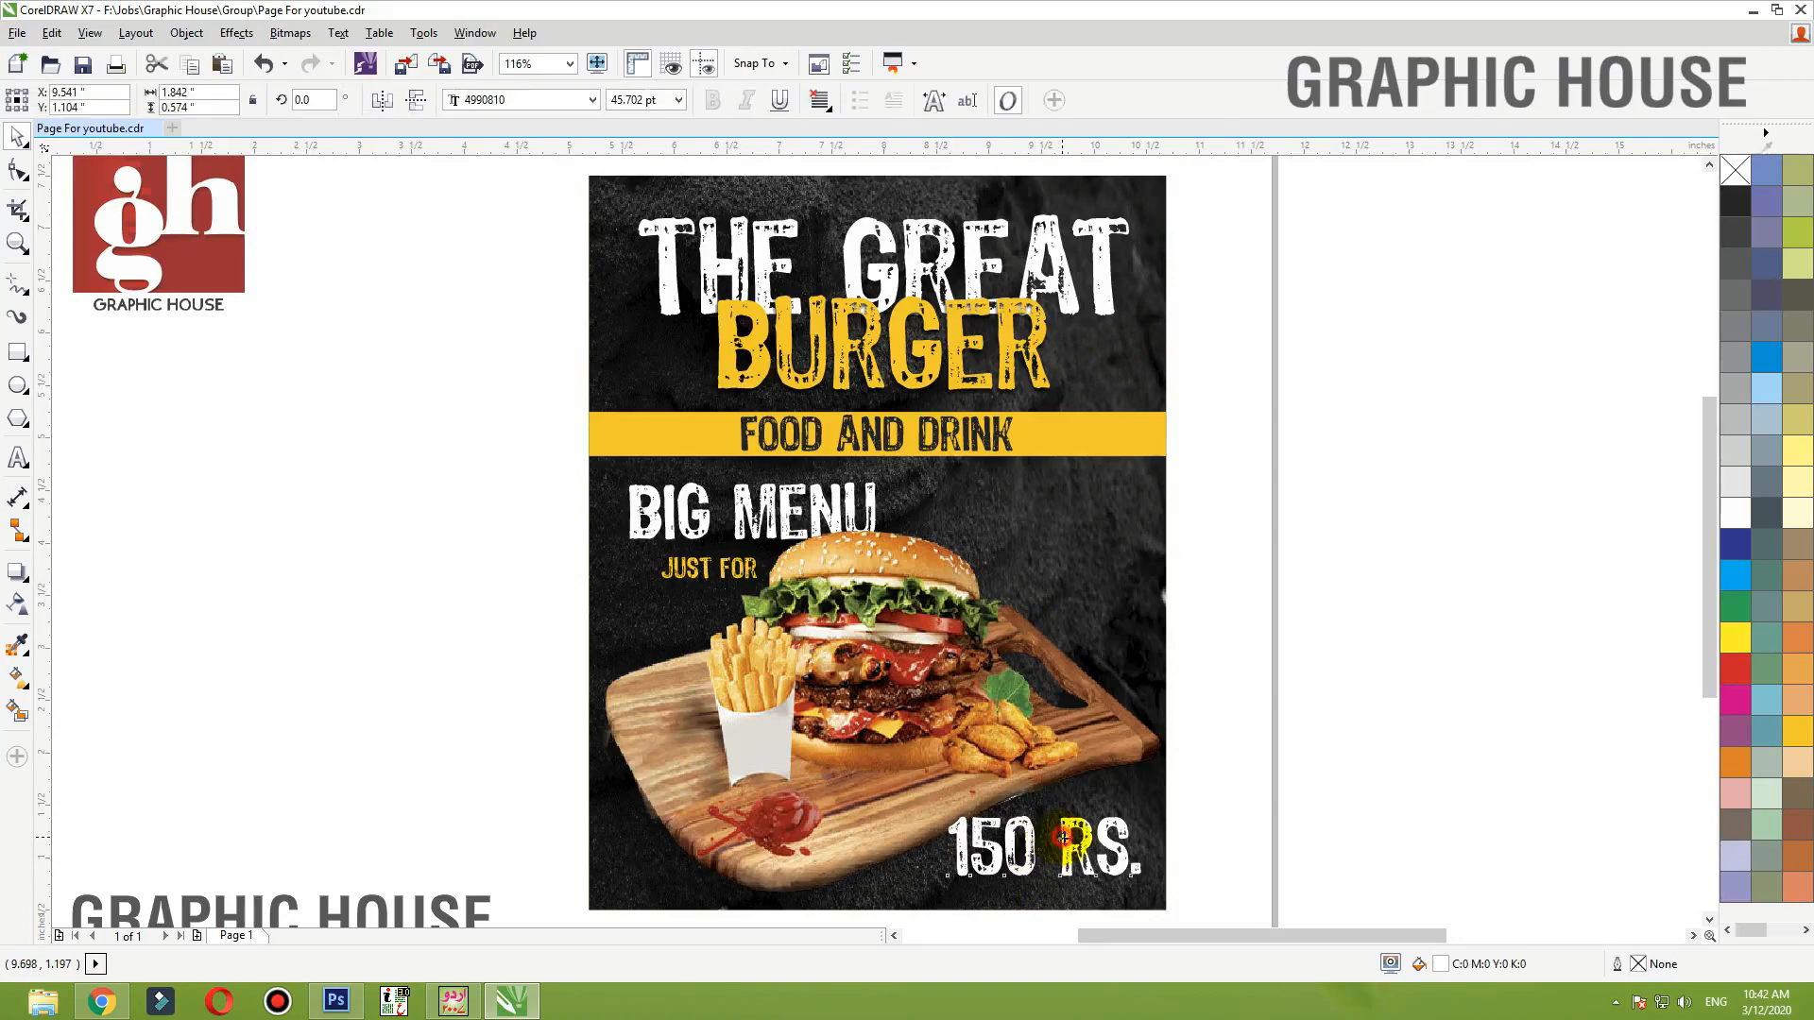
pyautogui.click(518, 100)
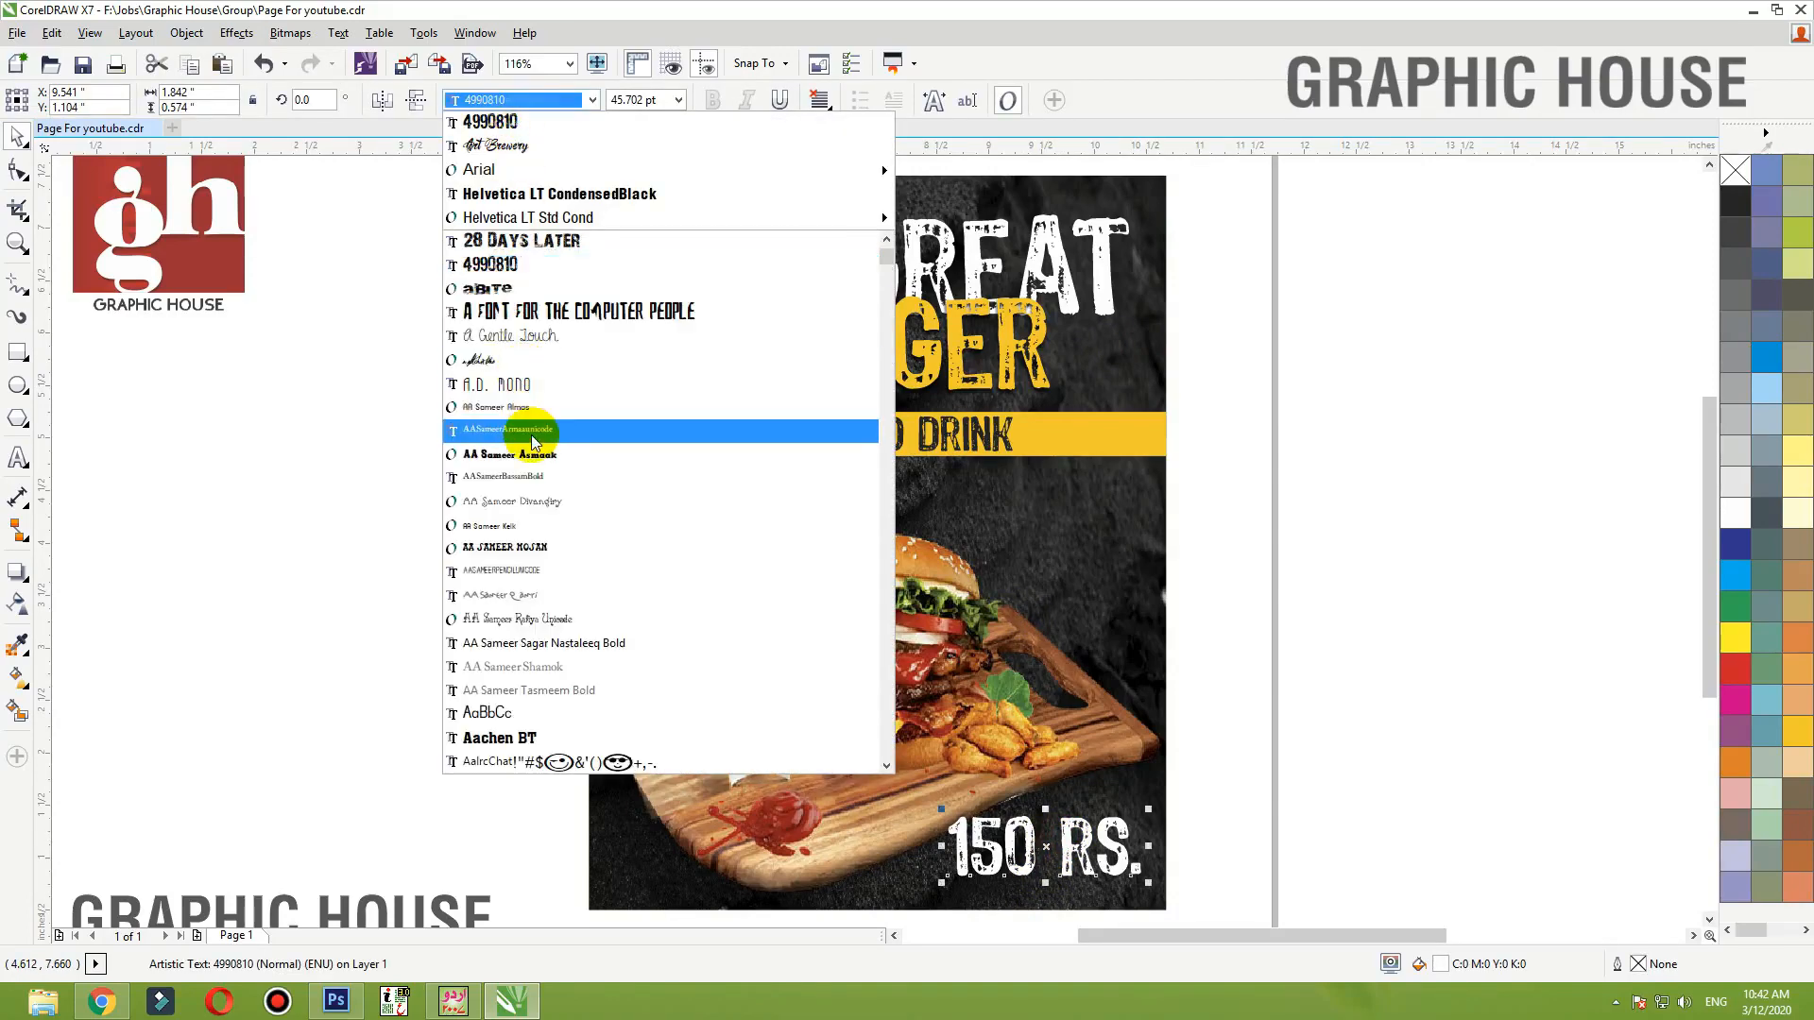
pyautogui.click(540, 248)
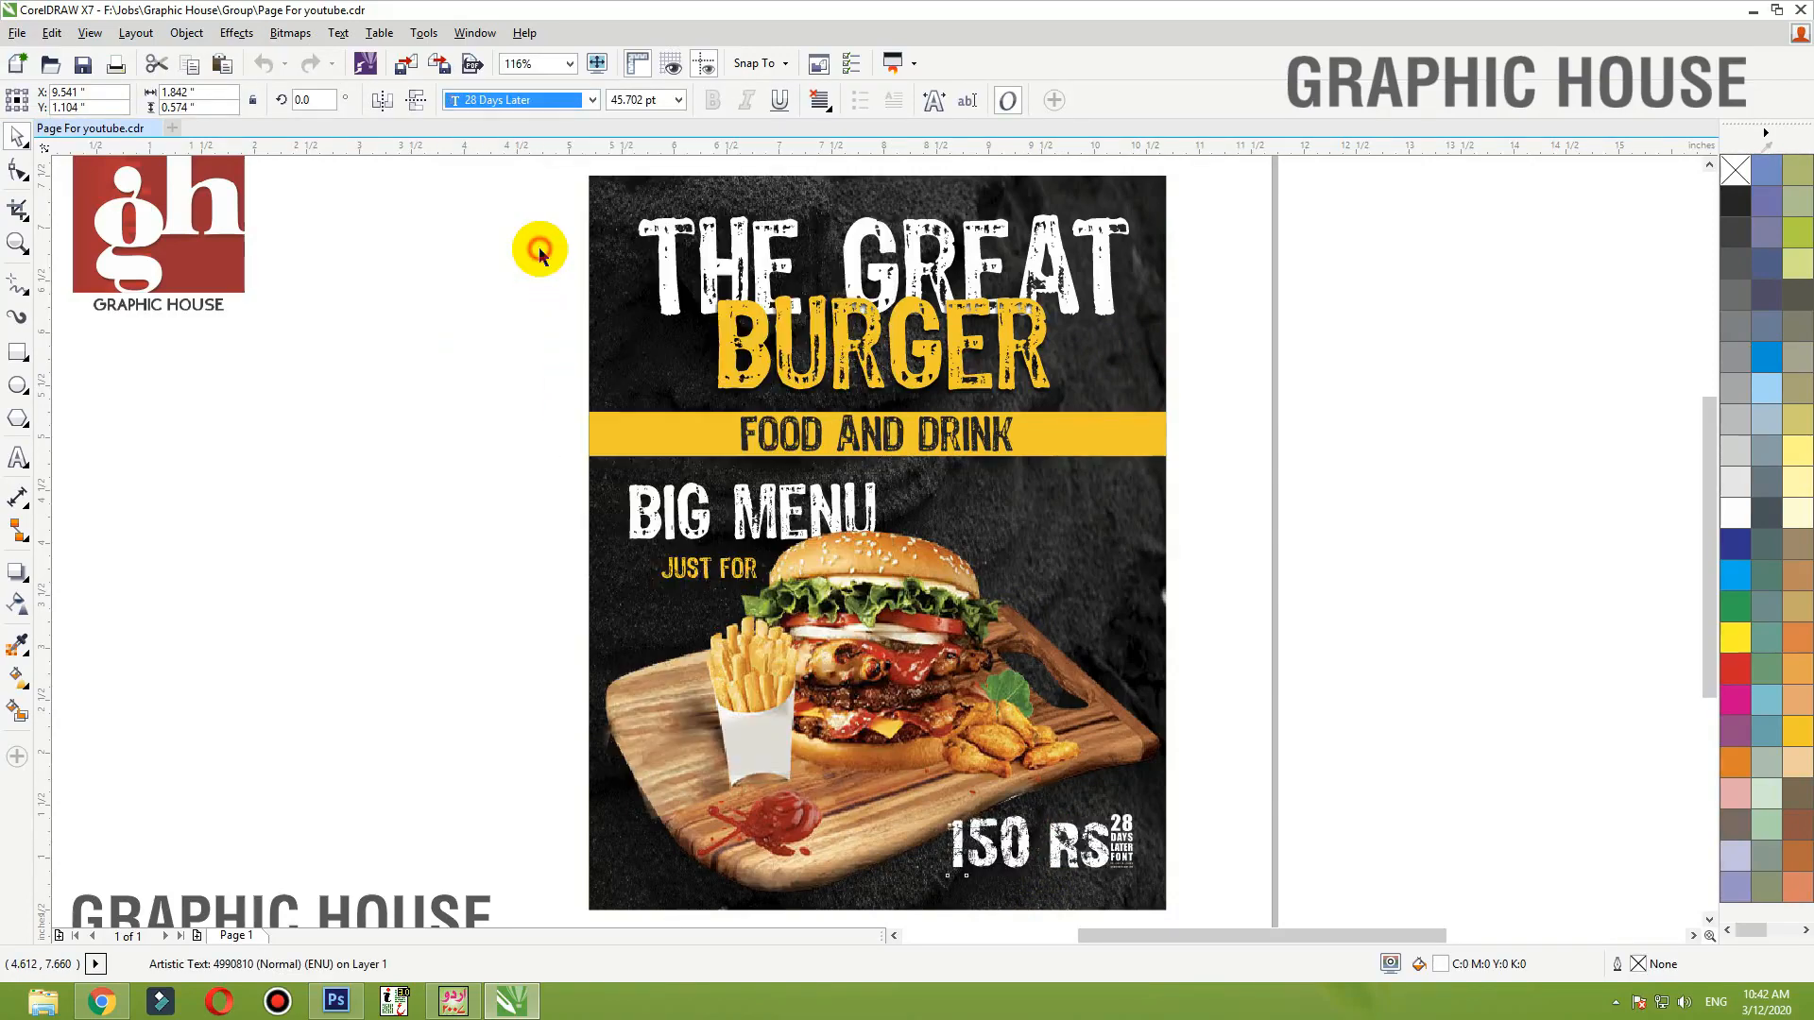
# - Change the font of "THE GREAT" to 28 Days Later and centre it horizontally on the flyer background
pyautogui.click(849, 518)
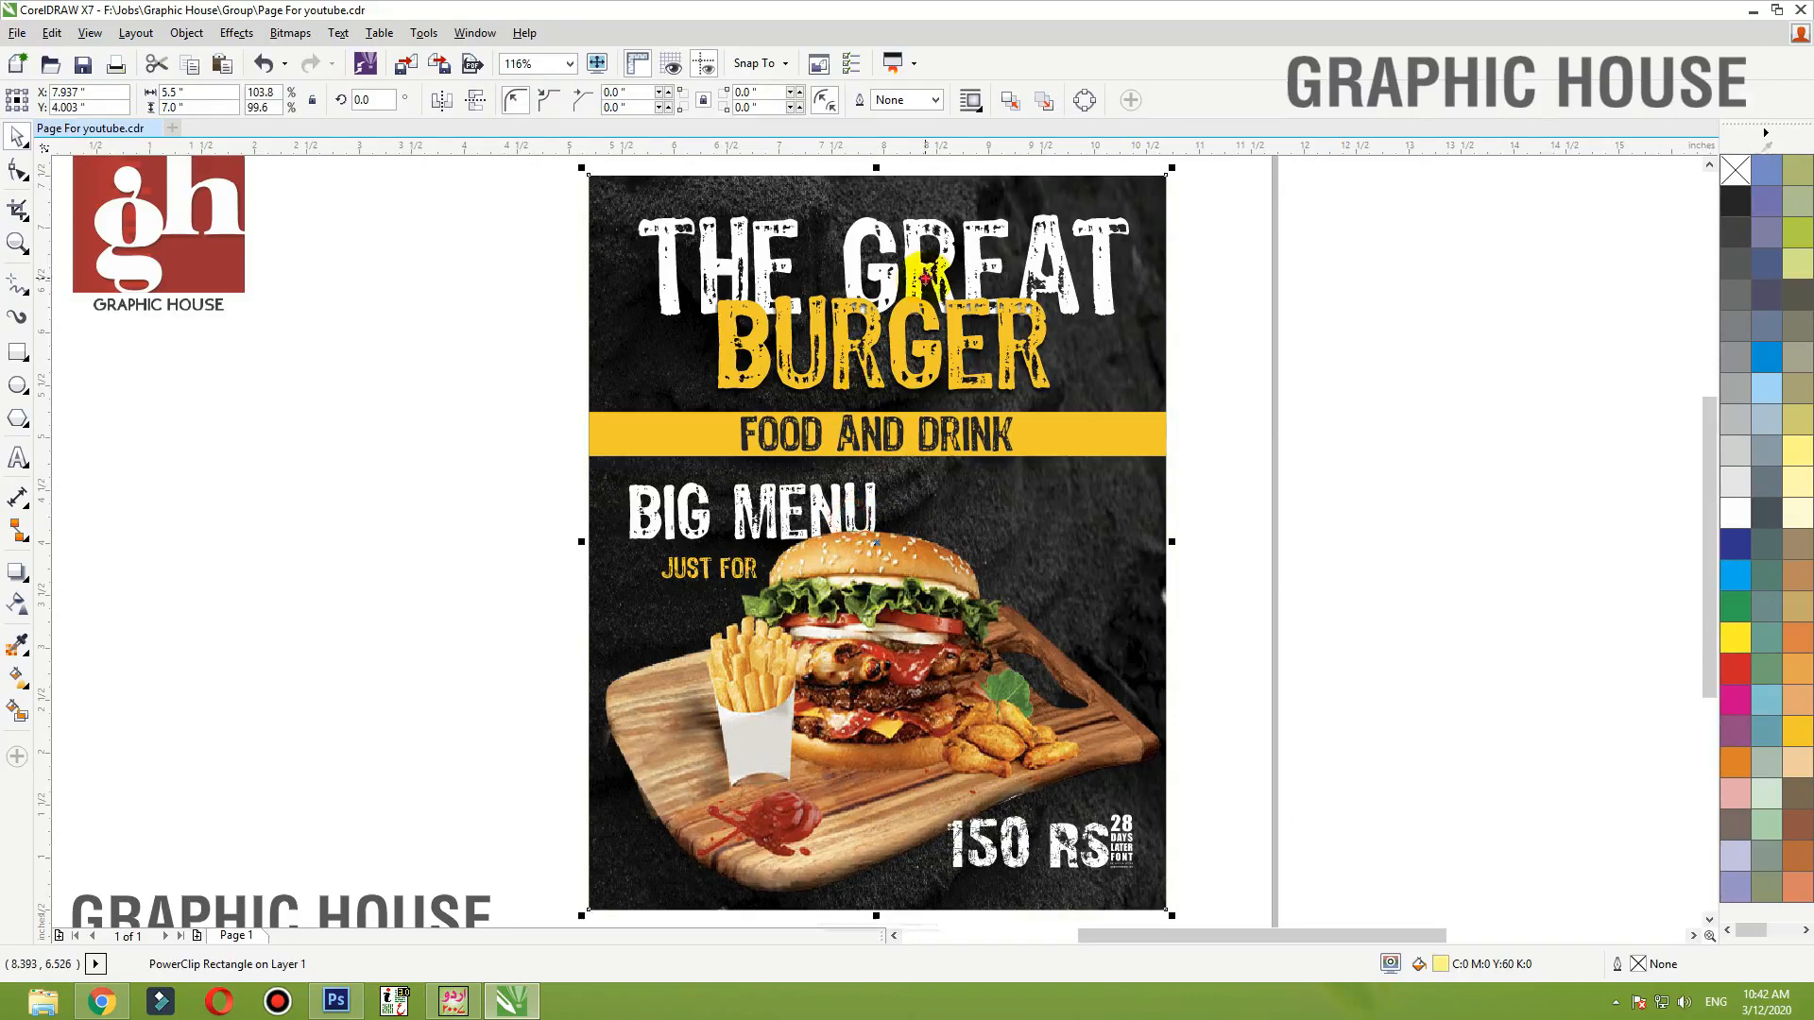
pyautogui.moveTo(1295, 170); pyautogui.dragTo(507, 409)
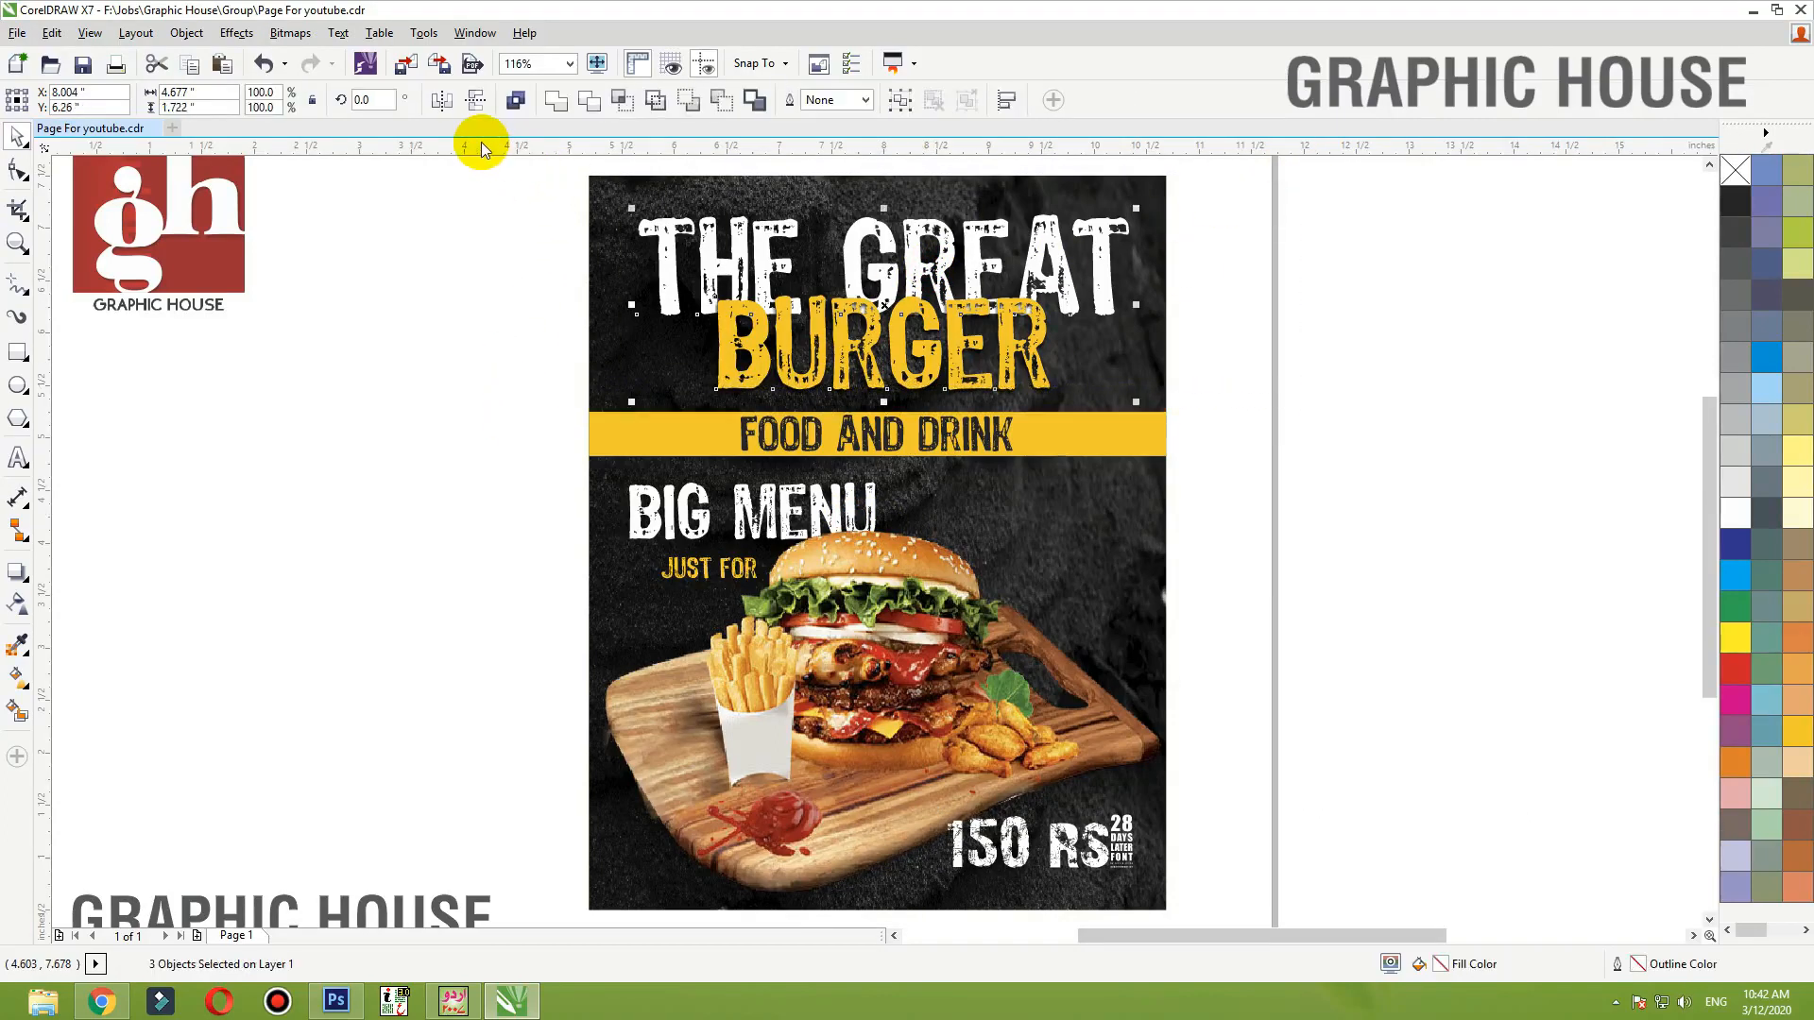
pyautogui.click(1279, 303)
pyautogui.click(958, 253)
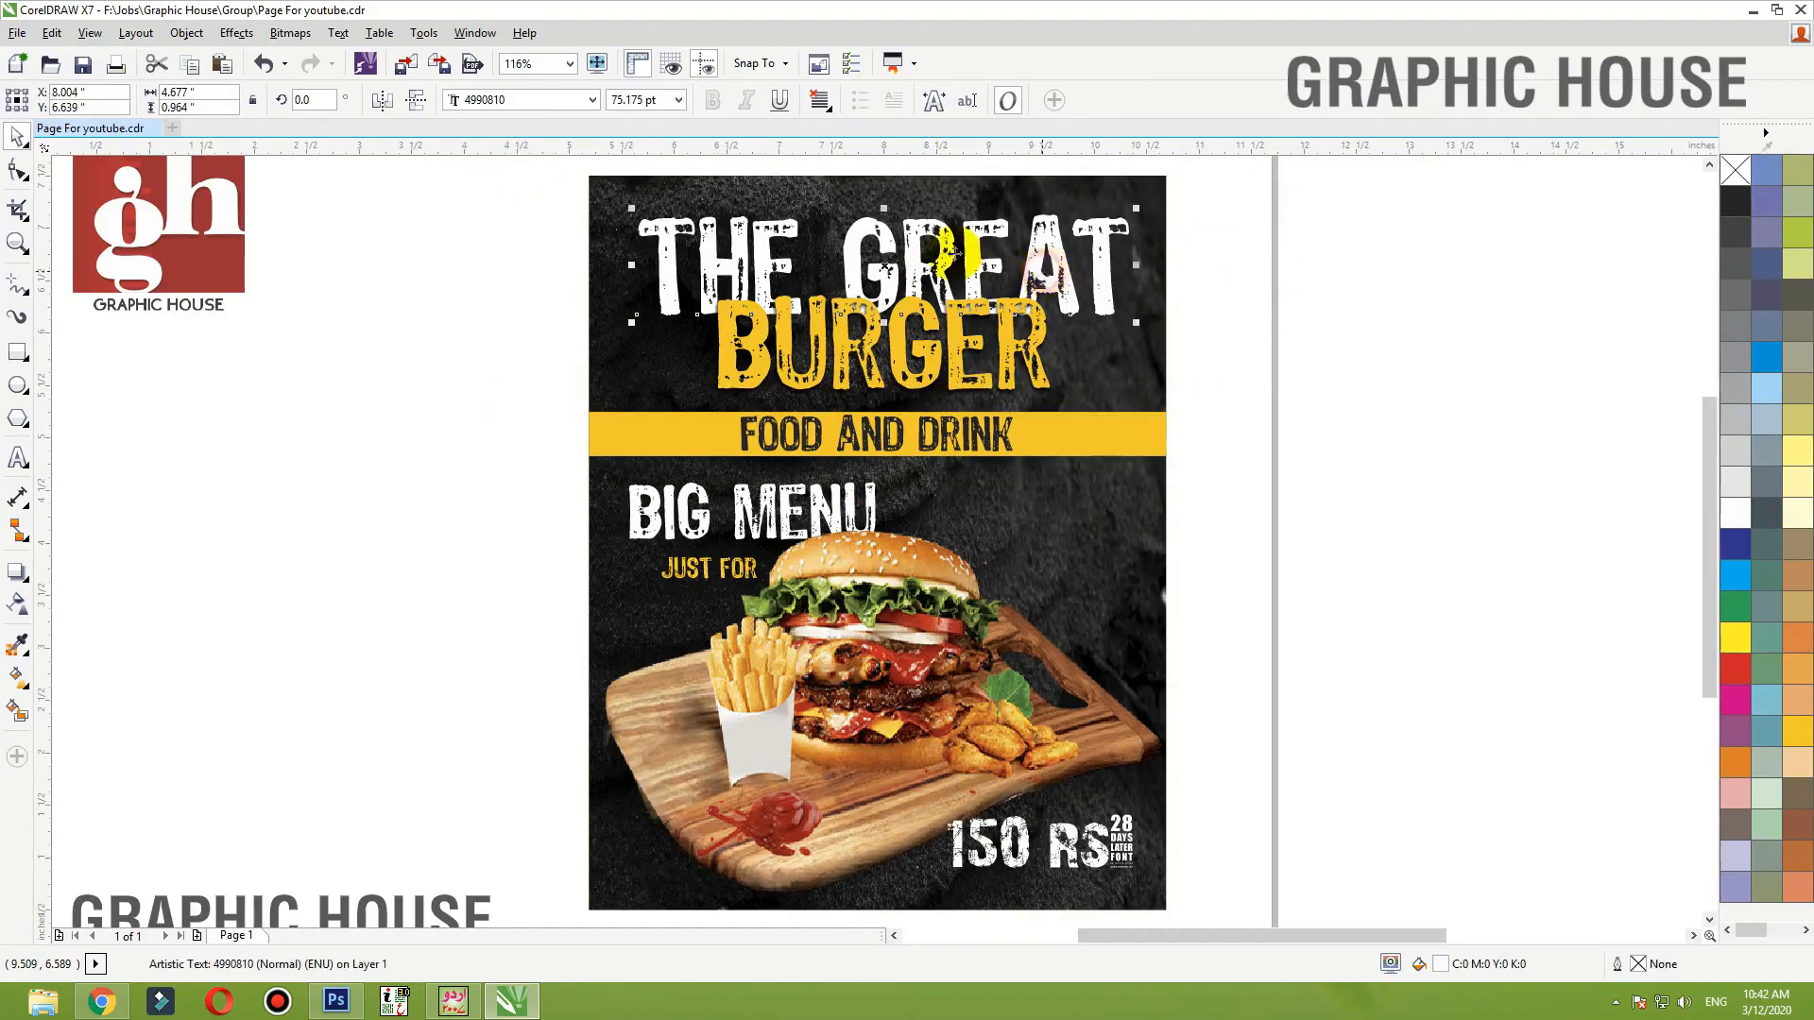
pyautogui.click(532, 110)
pyautogui.click(526, 142)
pyautogui.moveTo(382, 435); pyautogui.dragTo(1346, 194)
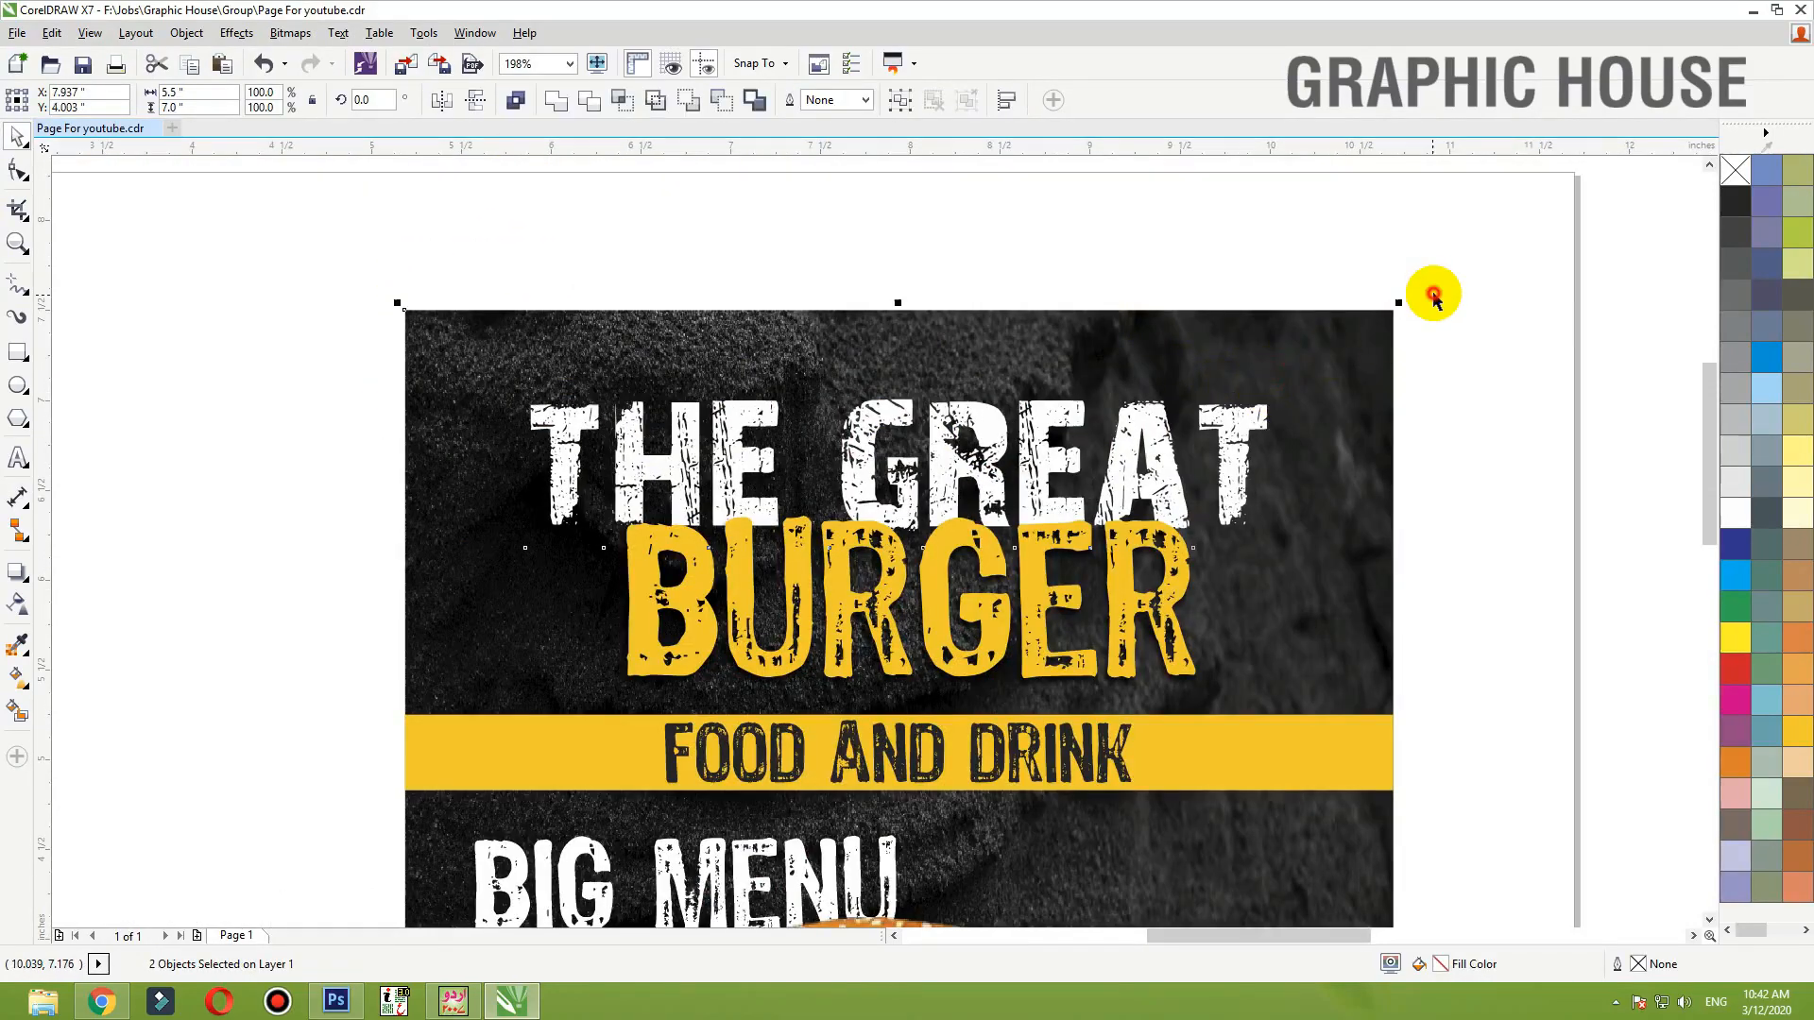
# - Change the font of "BURGER" to 28 Days Later and delete the old black shadow behind it
pyautogui.click(522, 102)
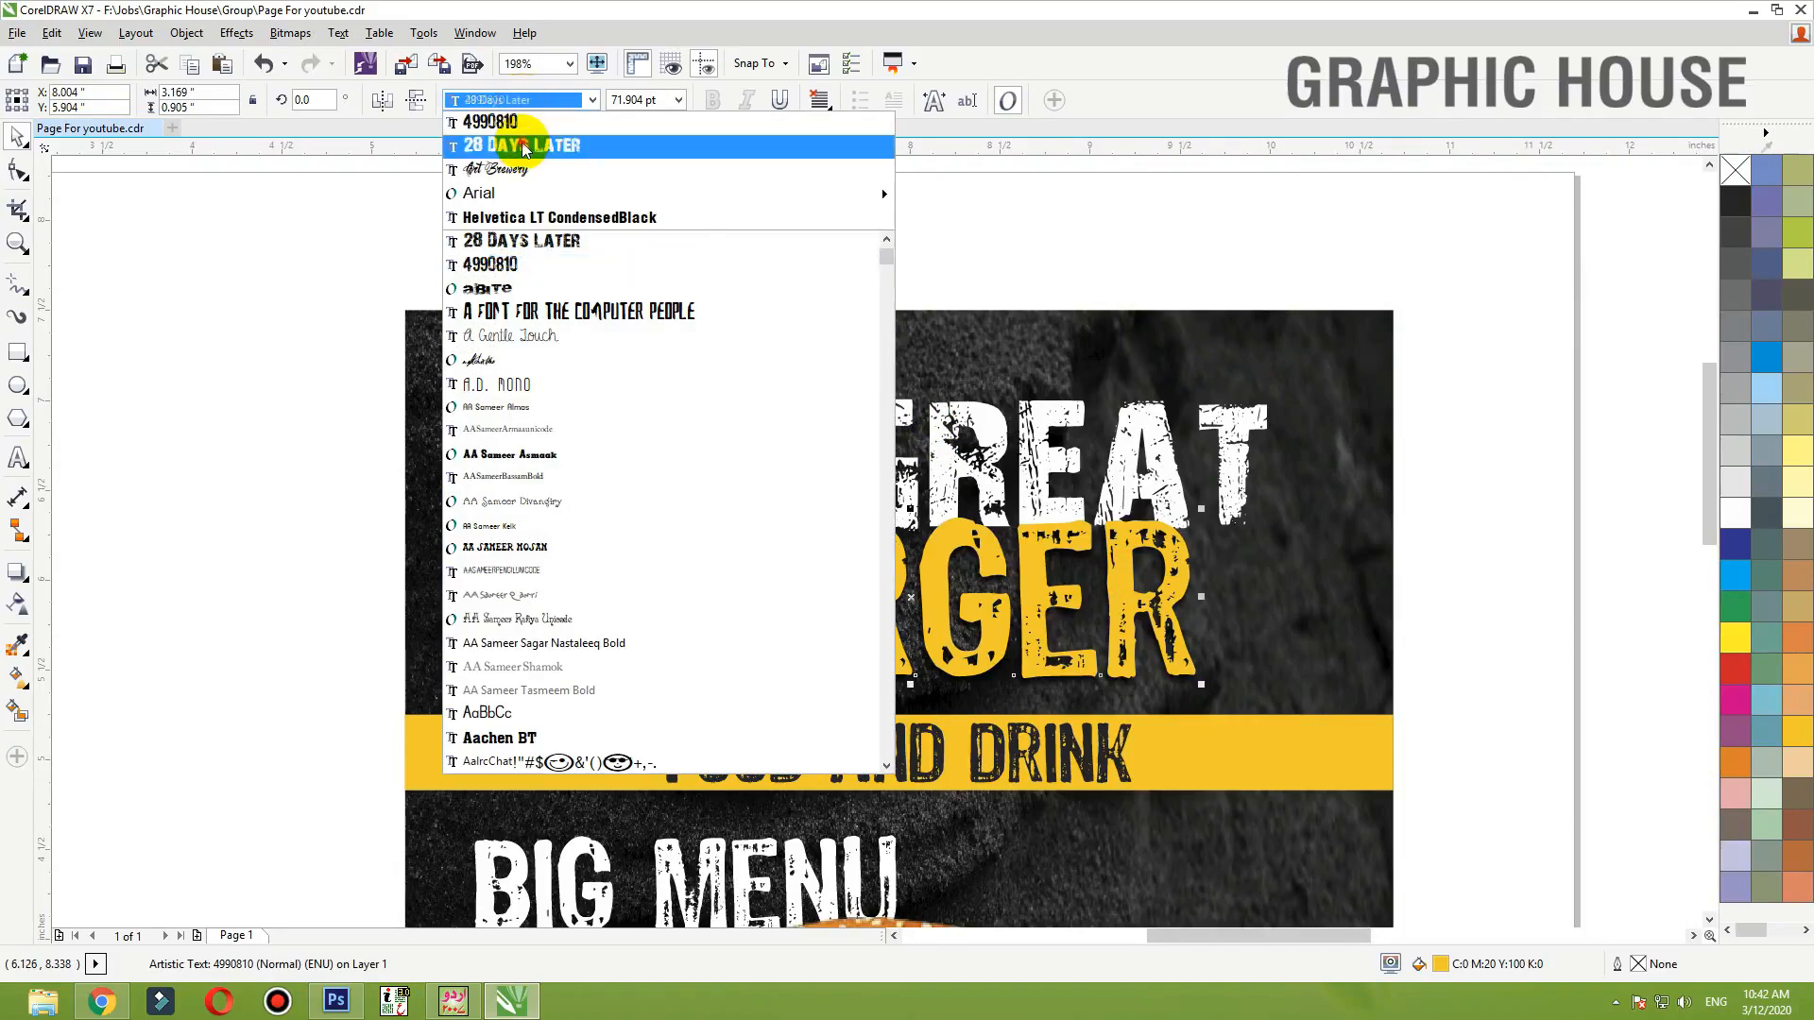
pyautogui.click(521, 147)
pyautogui.click(1159, 579)
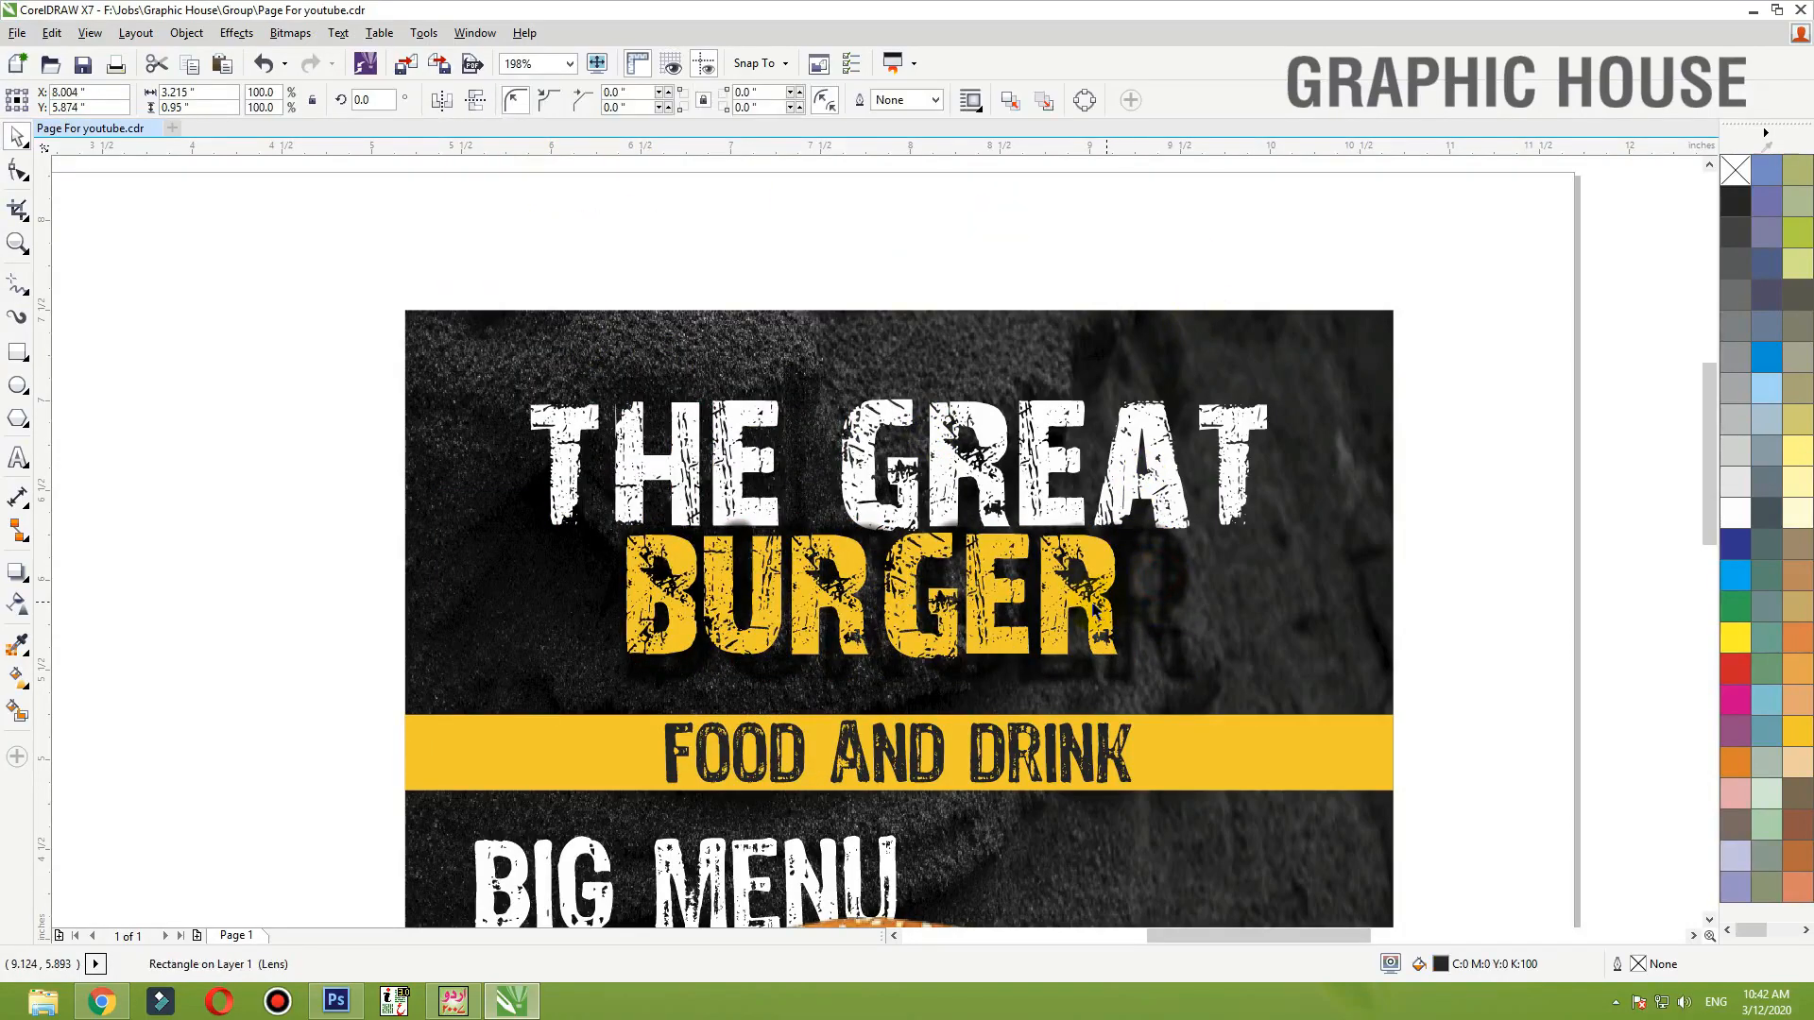
# - Add a black drop shadow to "BURGER" with opacity 88 and feathering 5, shifting the text slightly down
pyautogui.click(1093, 610)
pyautogui.click(18, 578)
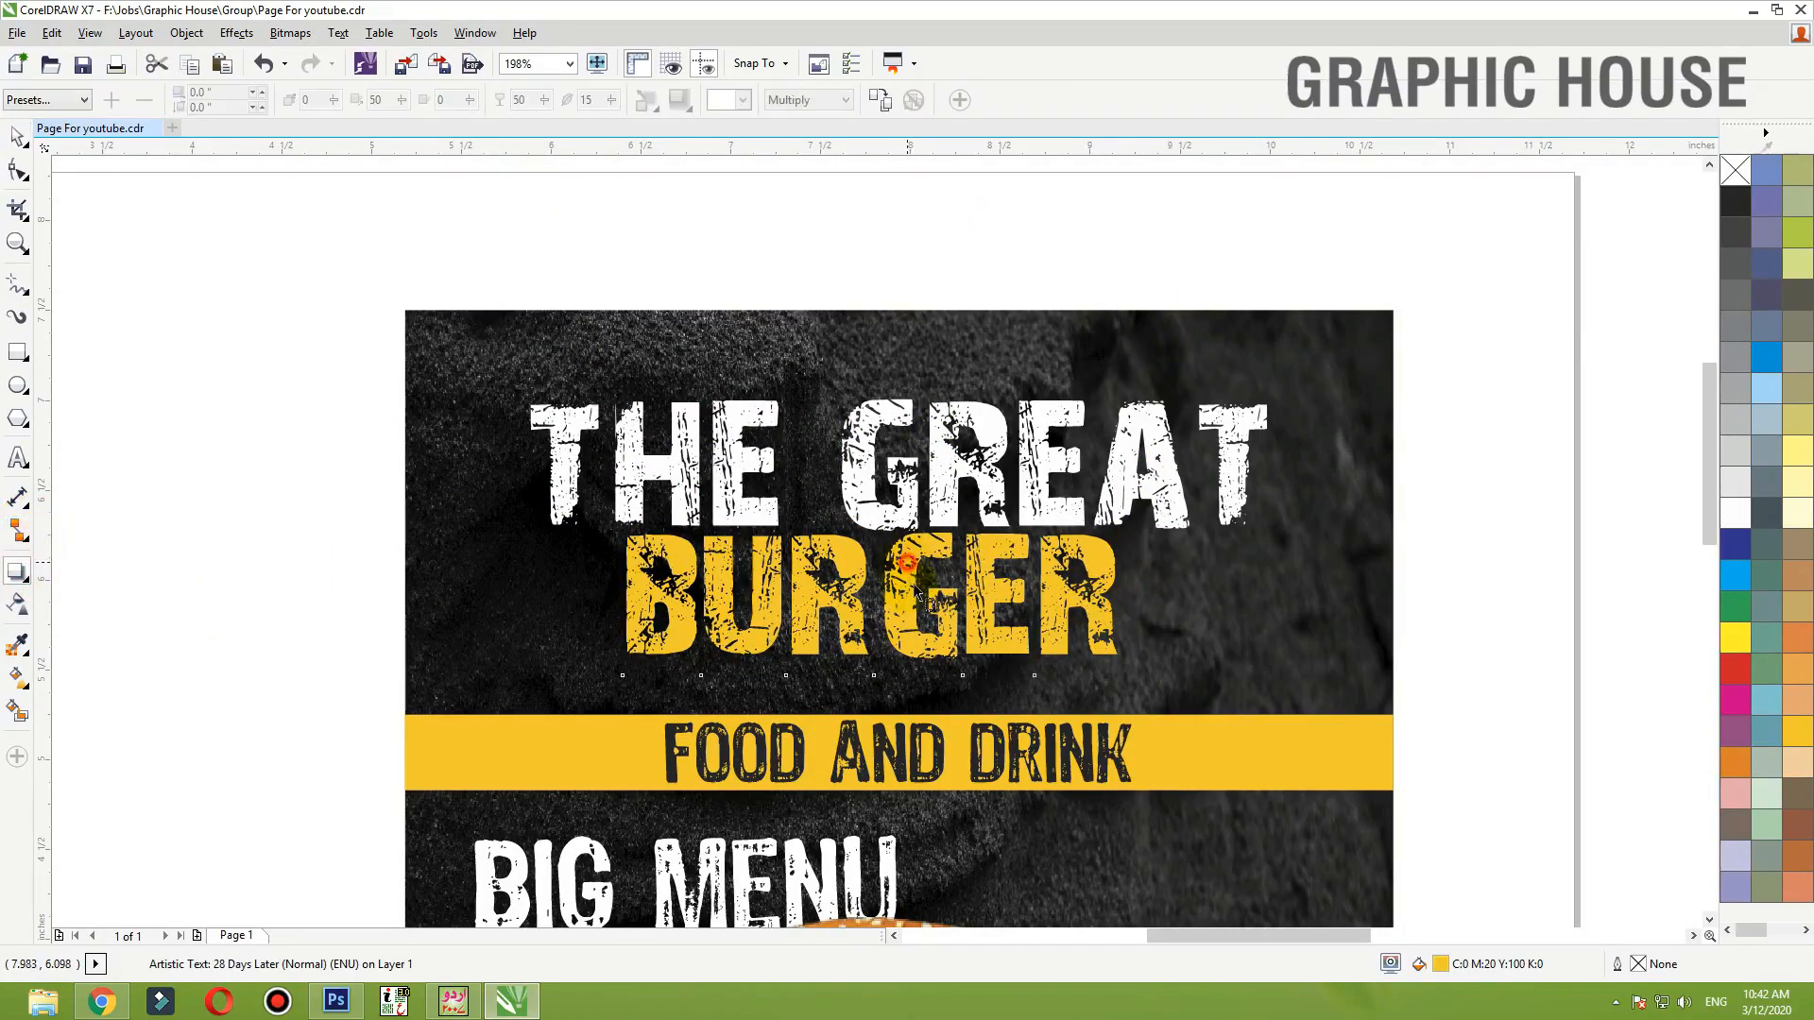
pyautogui.moveTo(874, 532); pyautogui.dragTo(906, 656)
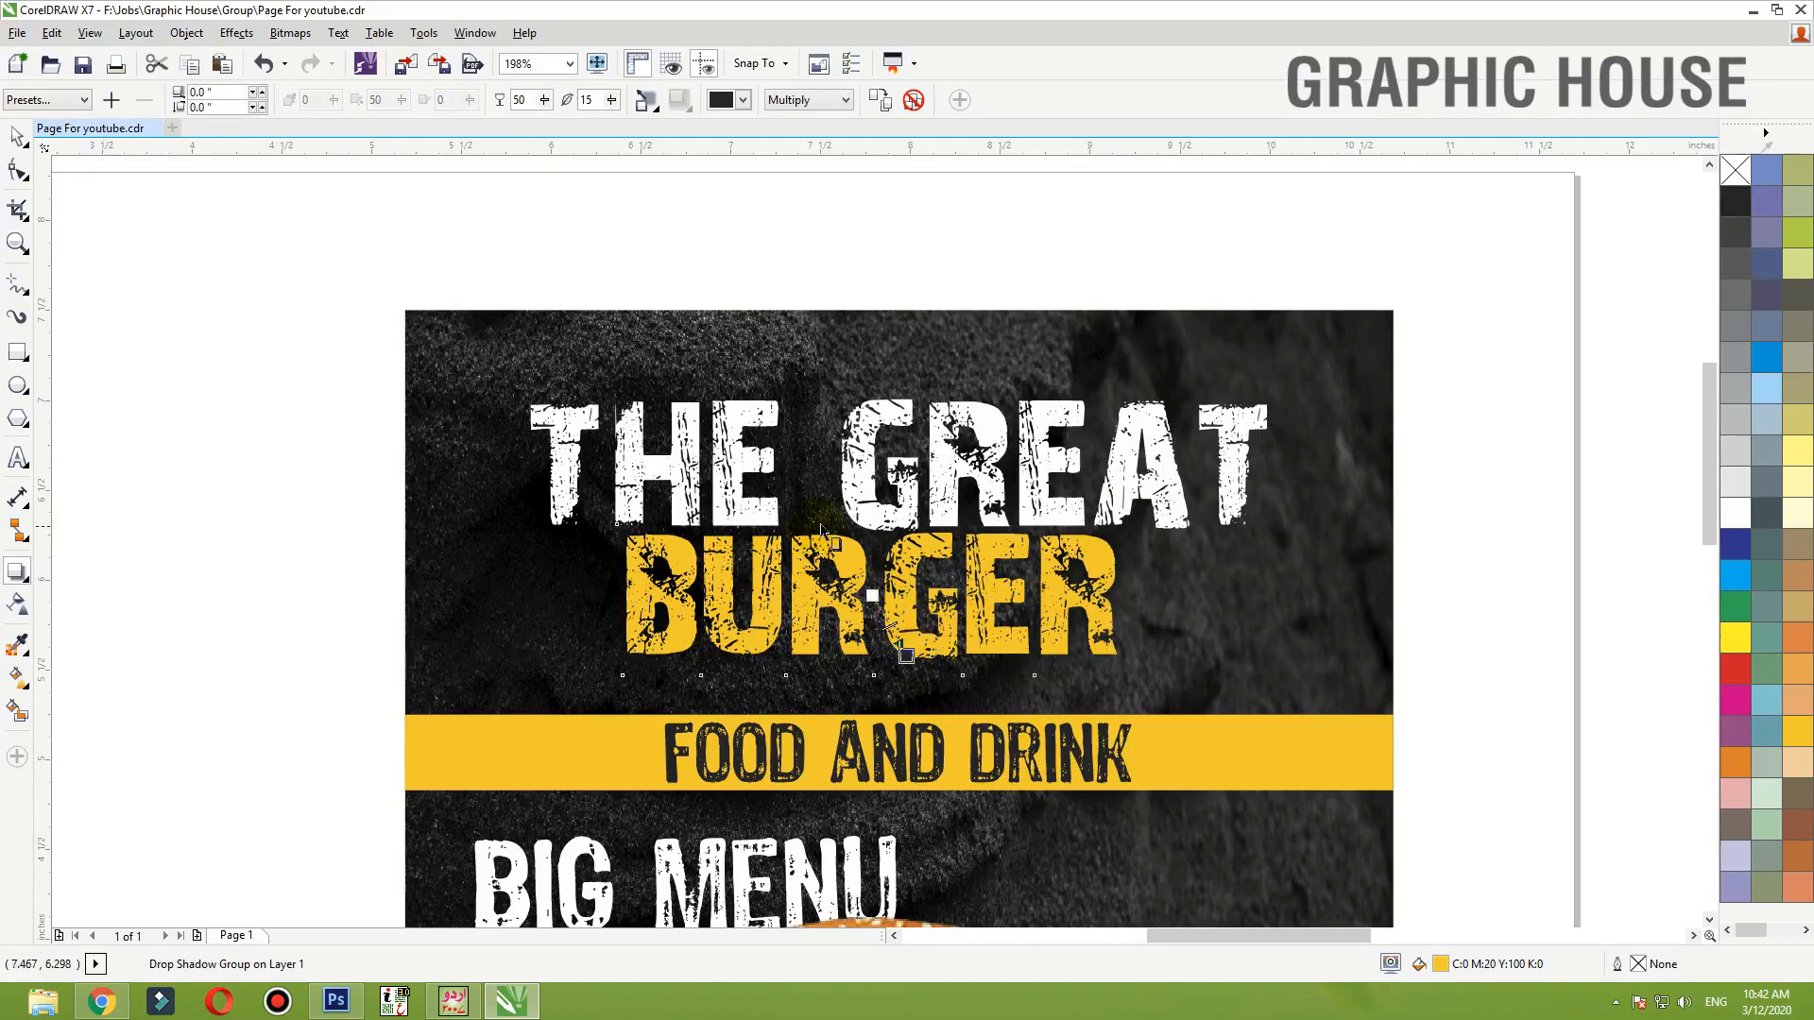
pyautogui.moveTo(909, 582); pyautogui.dragTo(917, 593)
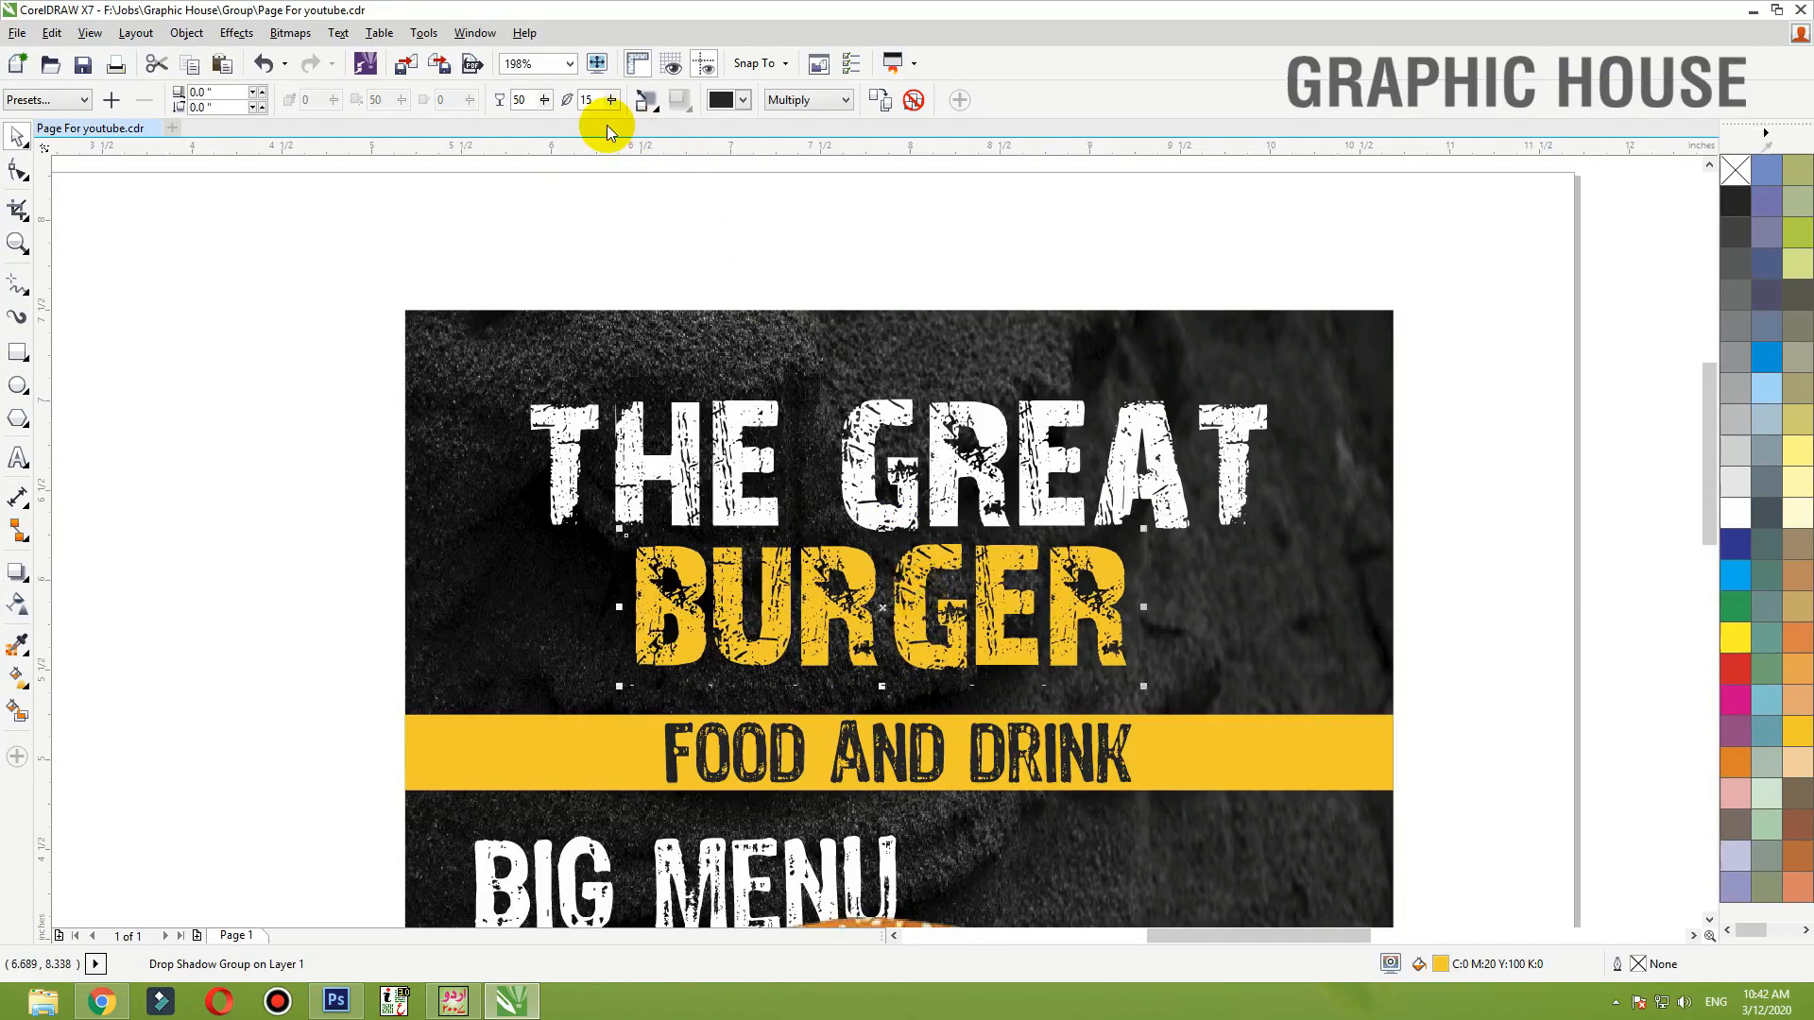
pyautogui.click(528, 103)
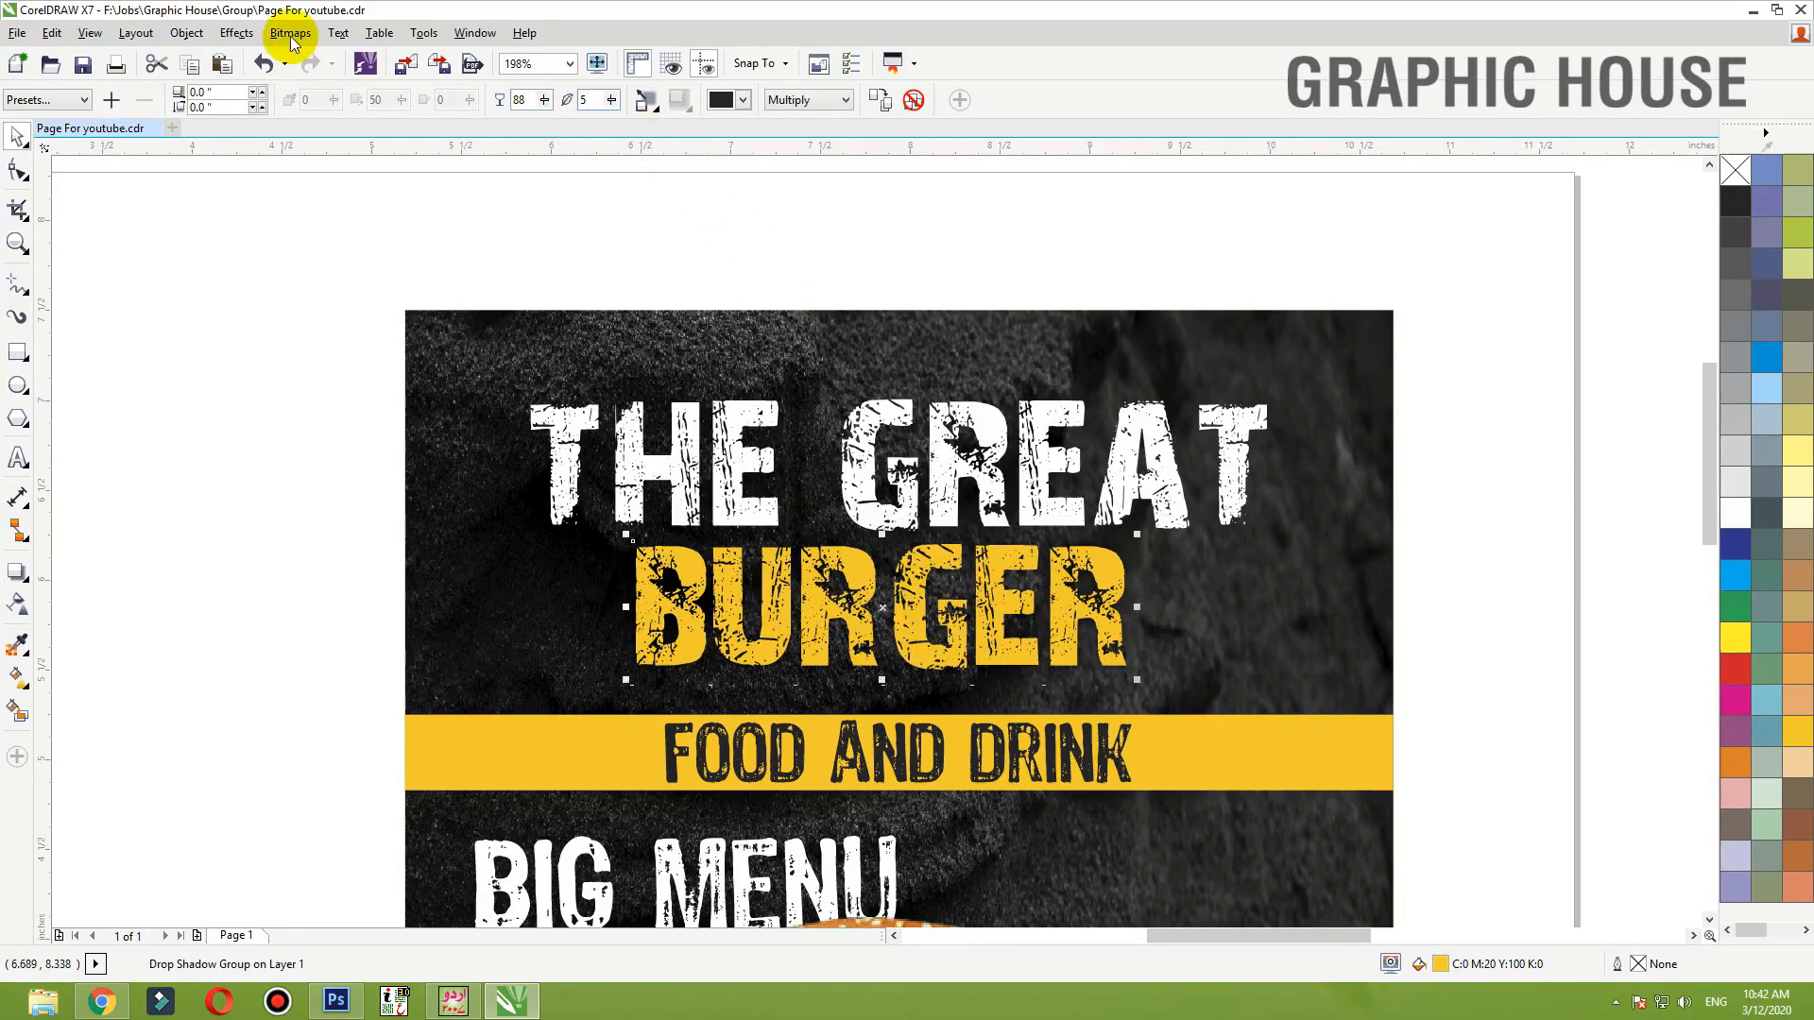
pyautogui.press('space')
pyautogui.click(281, 560)
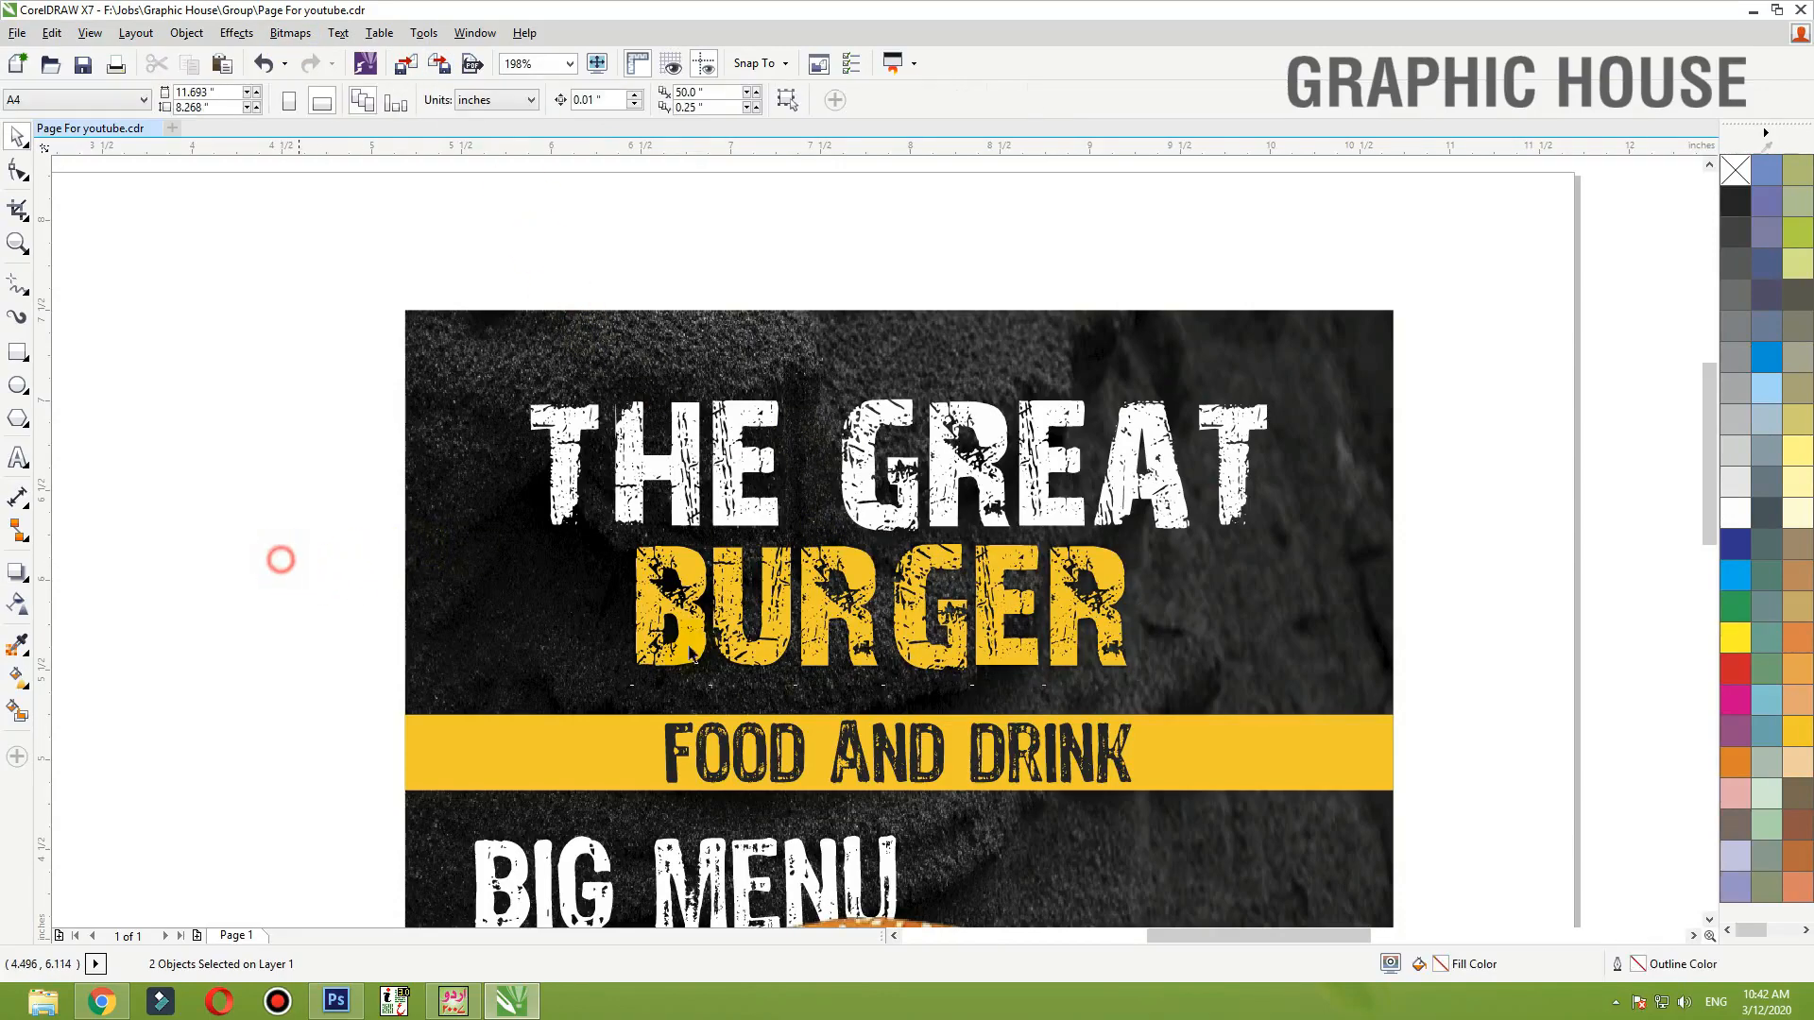
# - Move "BURGER" and its shadow up to overlap the lower part of "THE GREAT" and group them
pyautogui.click(902, 692)
pyautogui.click(894, 669)
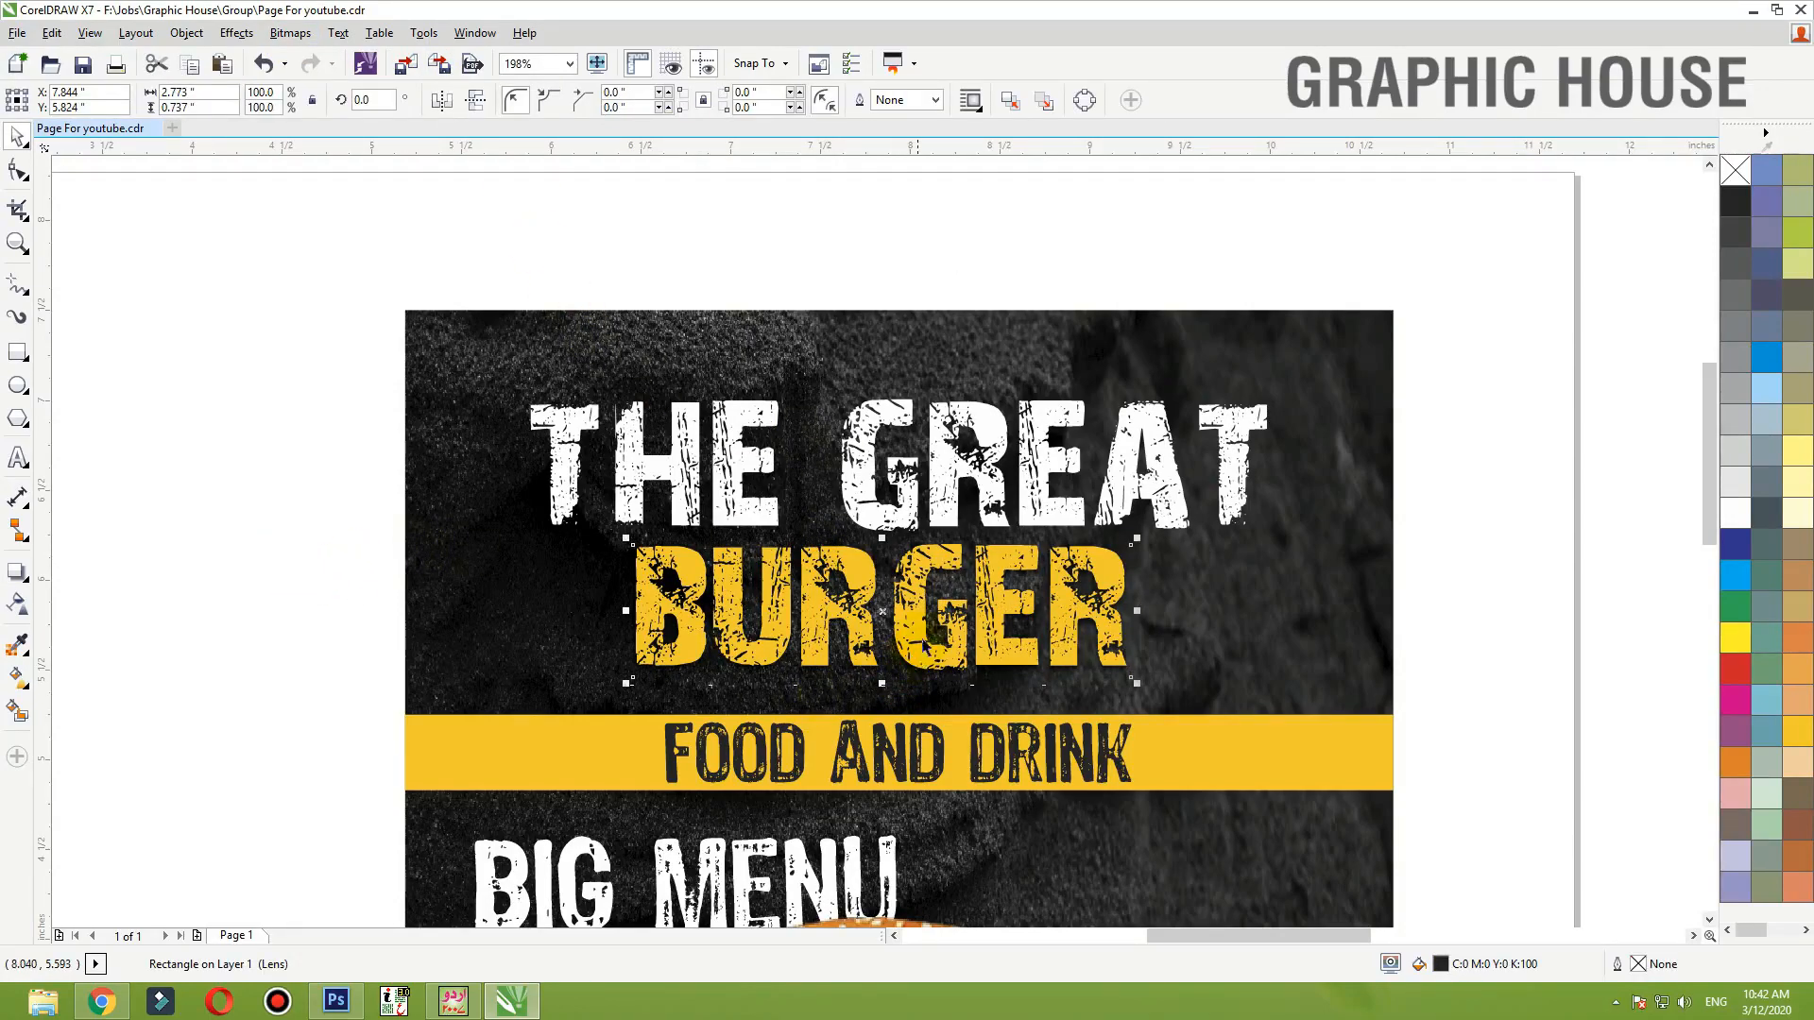
pyautogui.keyDown('shift'); pyautogui.click(919, 607); pyautogui.keyUp('shift')
pyautogui.moveTo(917, 638); pyautogui.dragTo(942, 590)
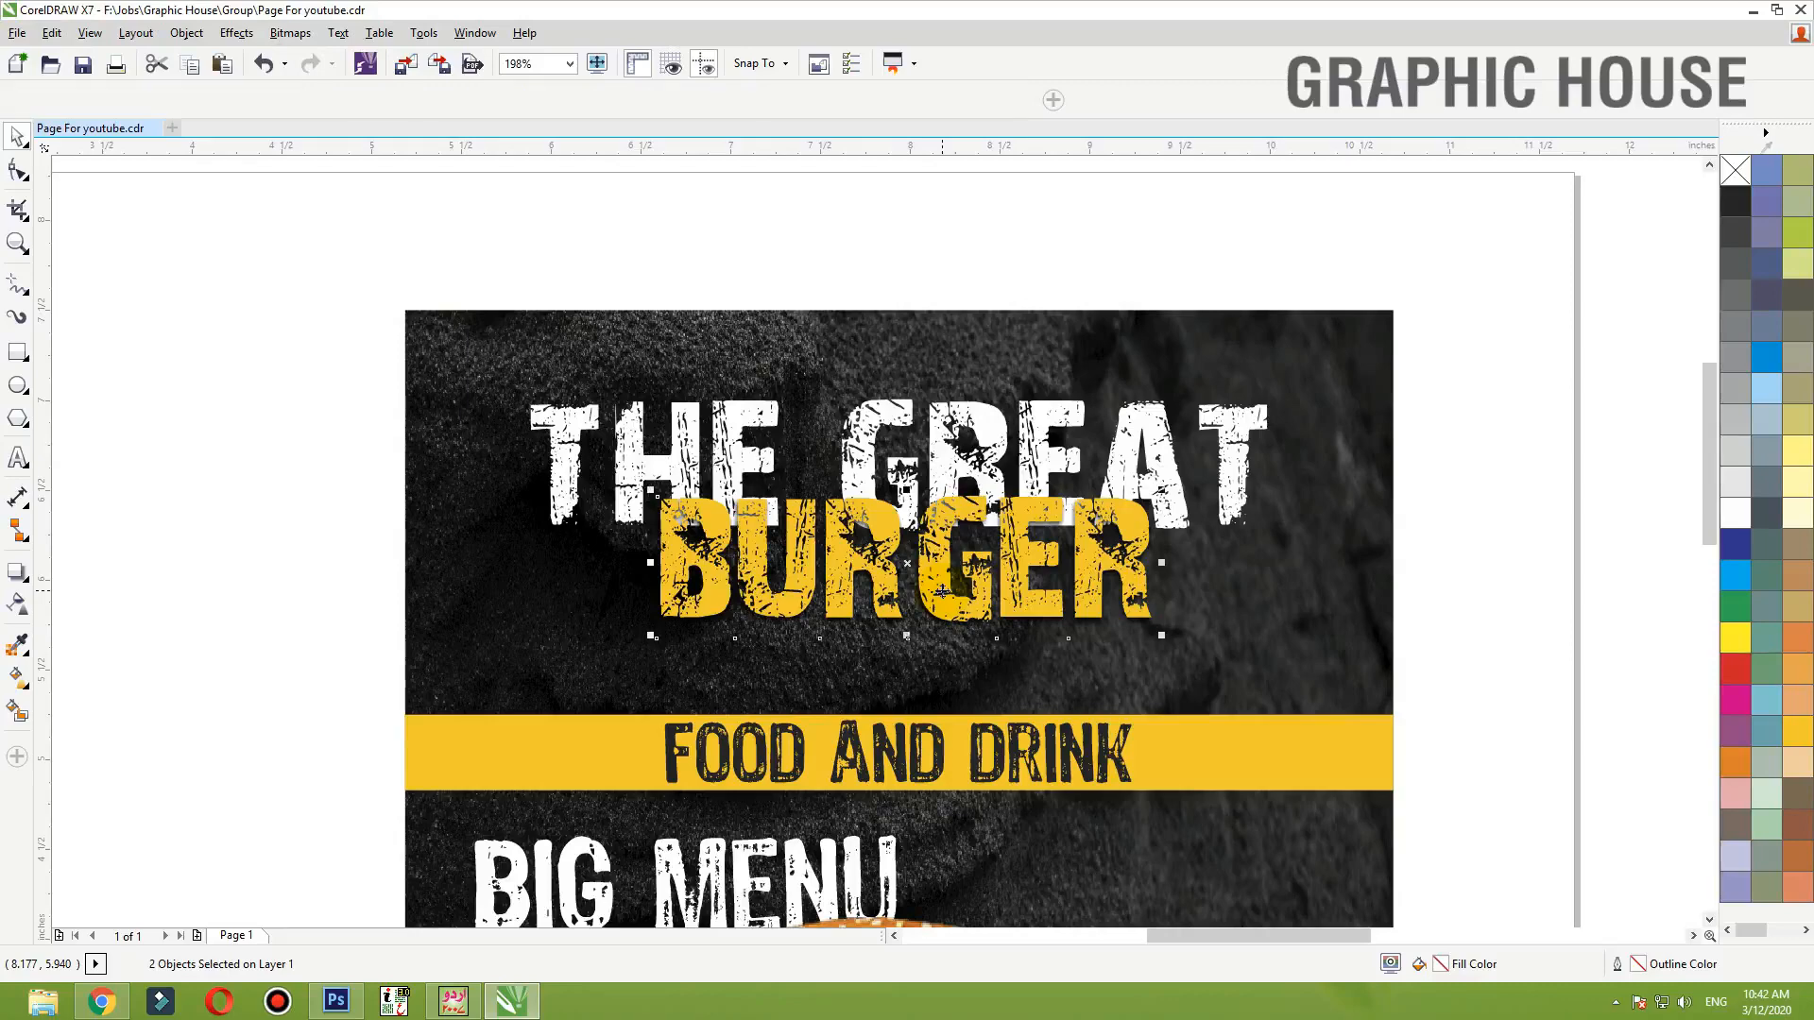
pyautogui.hotkey('ctrl', 'g')
# - Centre "BURGER" horizontally under "THE GREAT", group both, and enlarge the heading to about 4.6 inches wide
pyautogui.keyDown('shift'); pyautogui.click(1143, 459); pyautogui.keyUp('shift')
pyautogui.press('c')
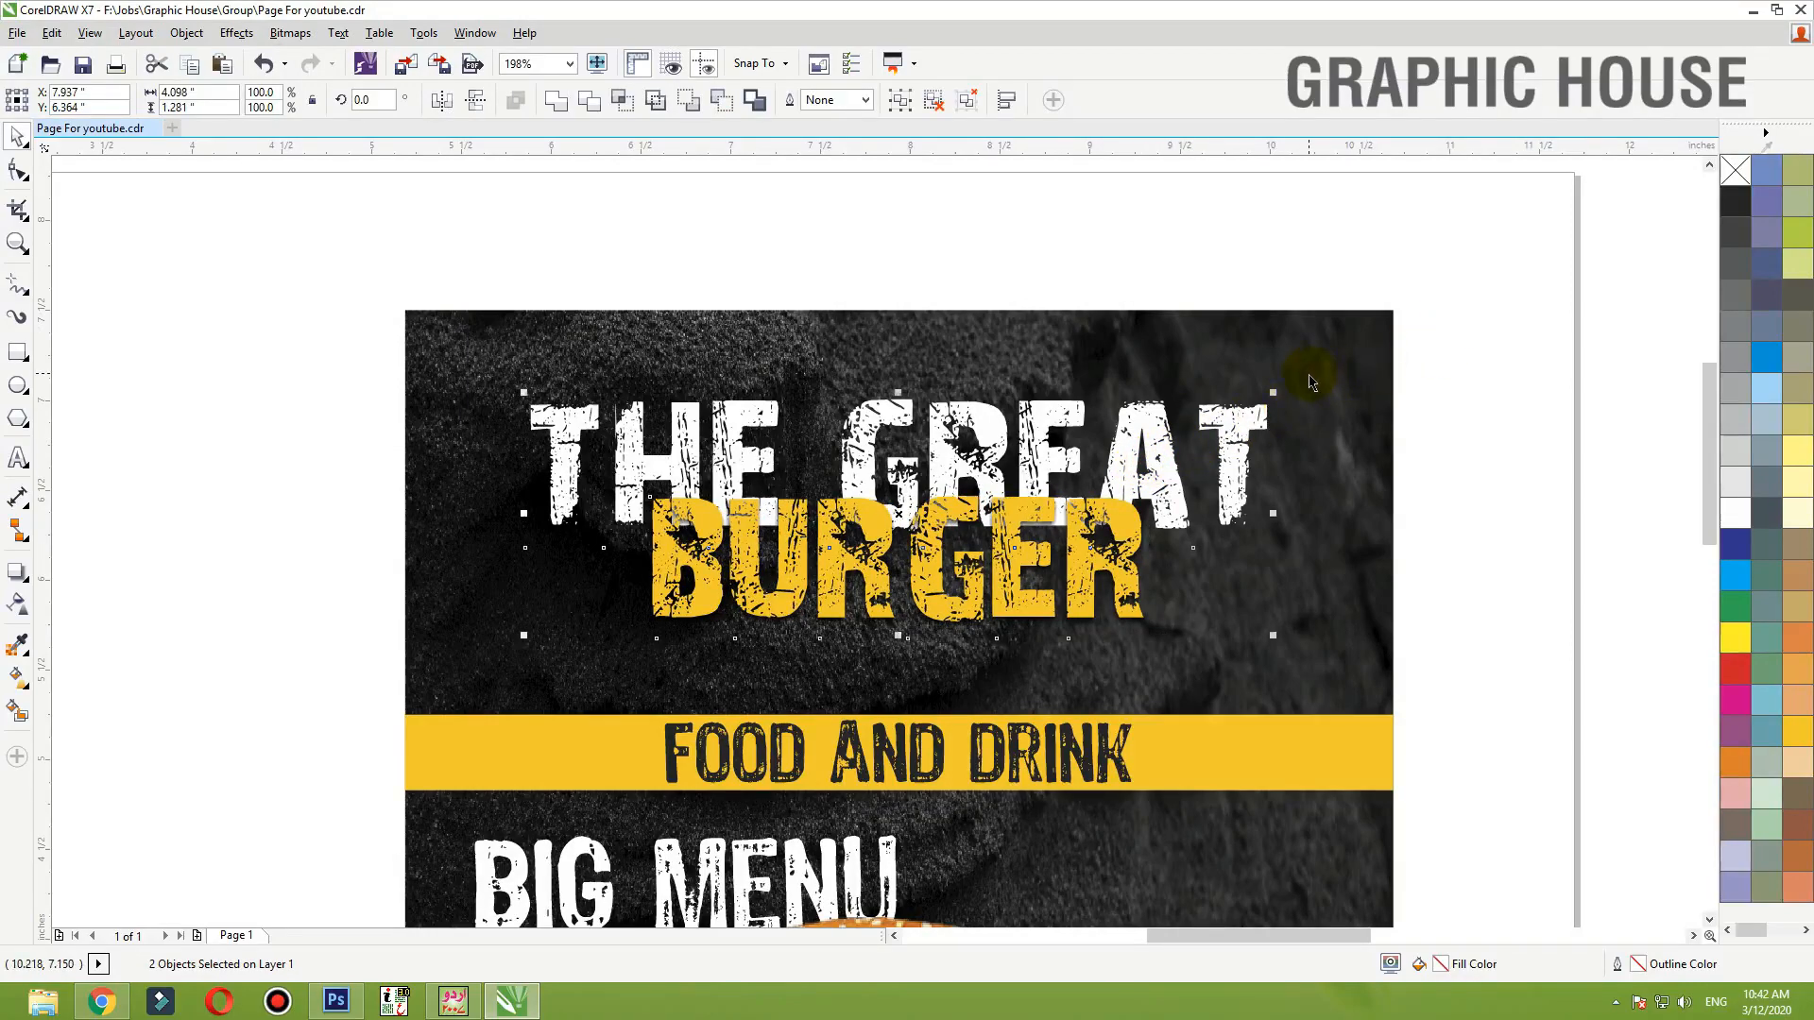
pyautogui.hotkey('ctrl', 'g')
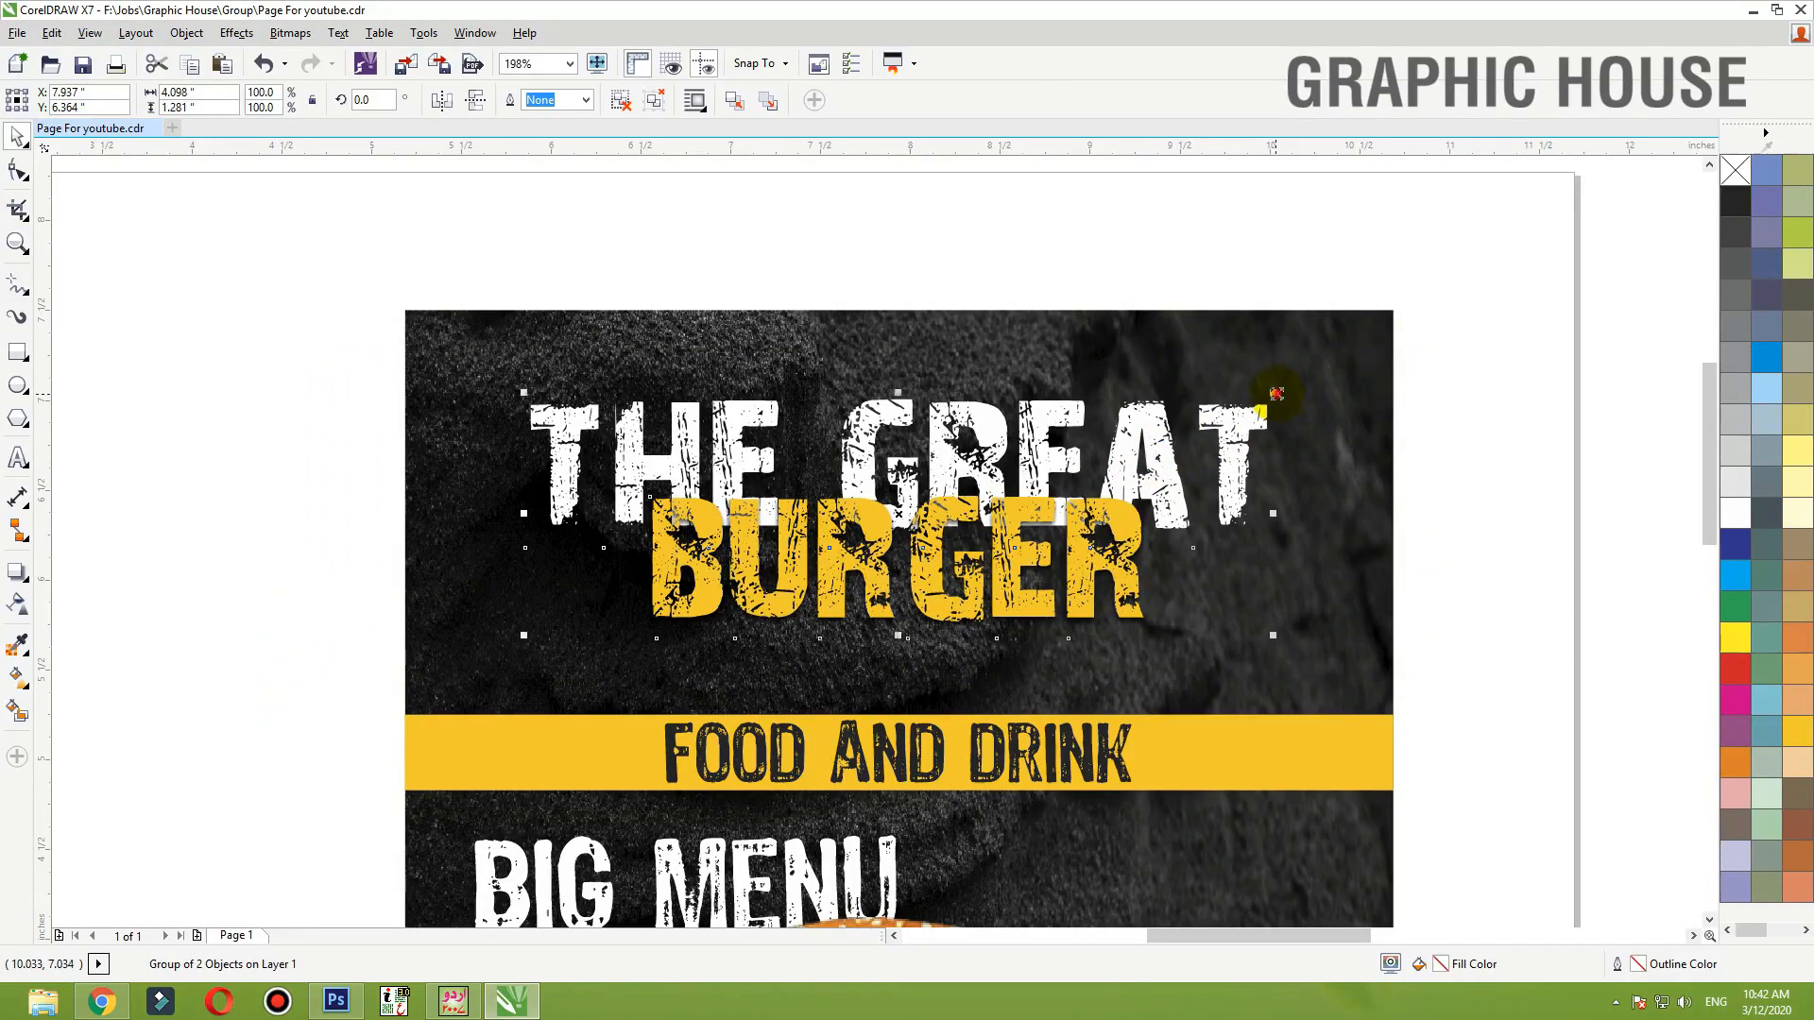
pyautogui.moveTo(1275, 393); pyautogui.dragTo(1315, 378)
# - Nudge the whole "THE GREAT BURGER" heading slightly down on the flyer
pyautogui.moveTo(1520, 288); pyautogui.dragTo(396, 676)
pyautogui.press('Down')
pyautogui.press('Down')
pyautogui.press('Down')
pyautogui.press('Down')
pyautogui.press('Down')
pyautogui.press('Down')
pyautogui.click(1160, 348)
pyautogui.hotkey('shift', 'F2')
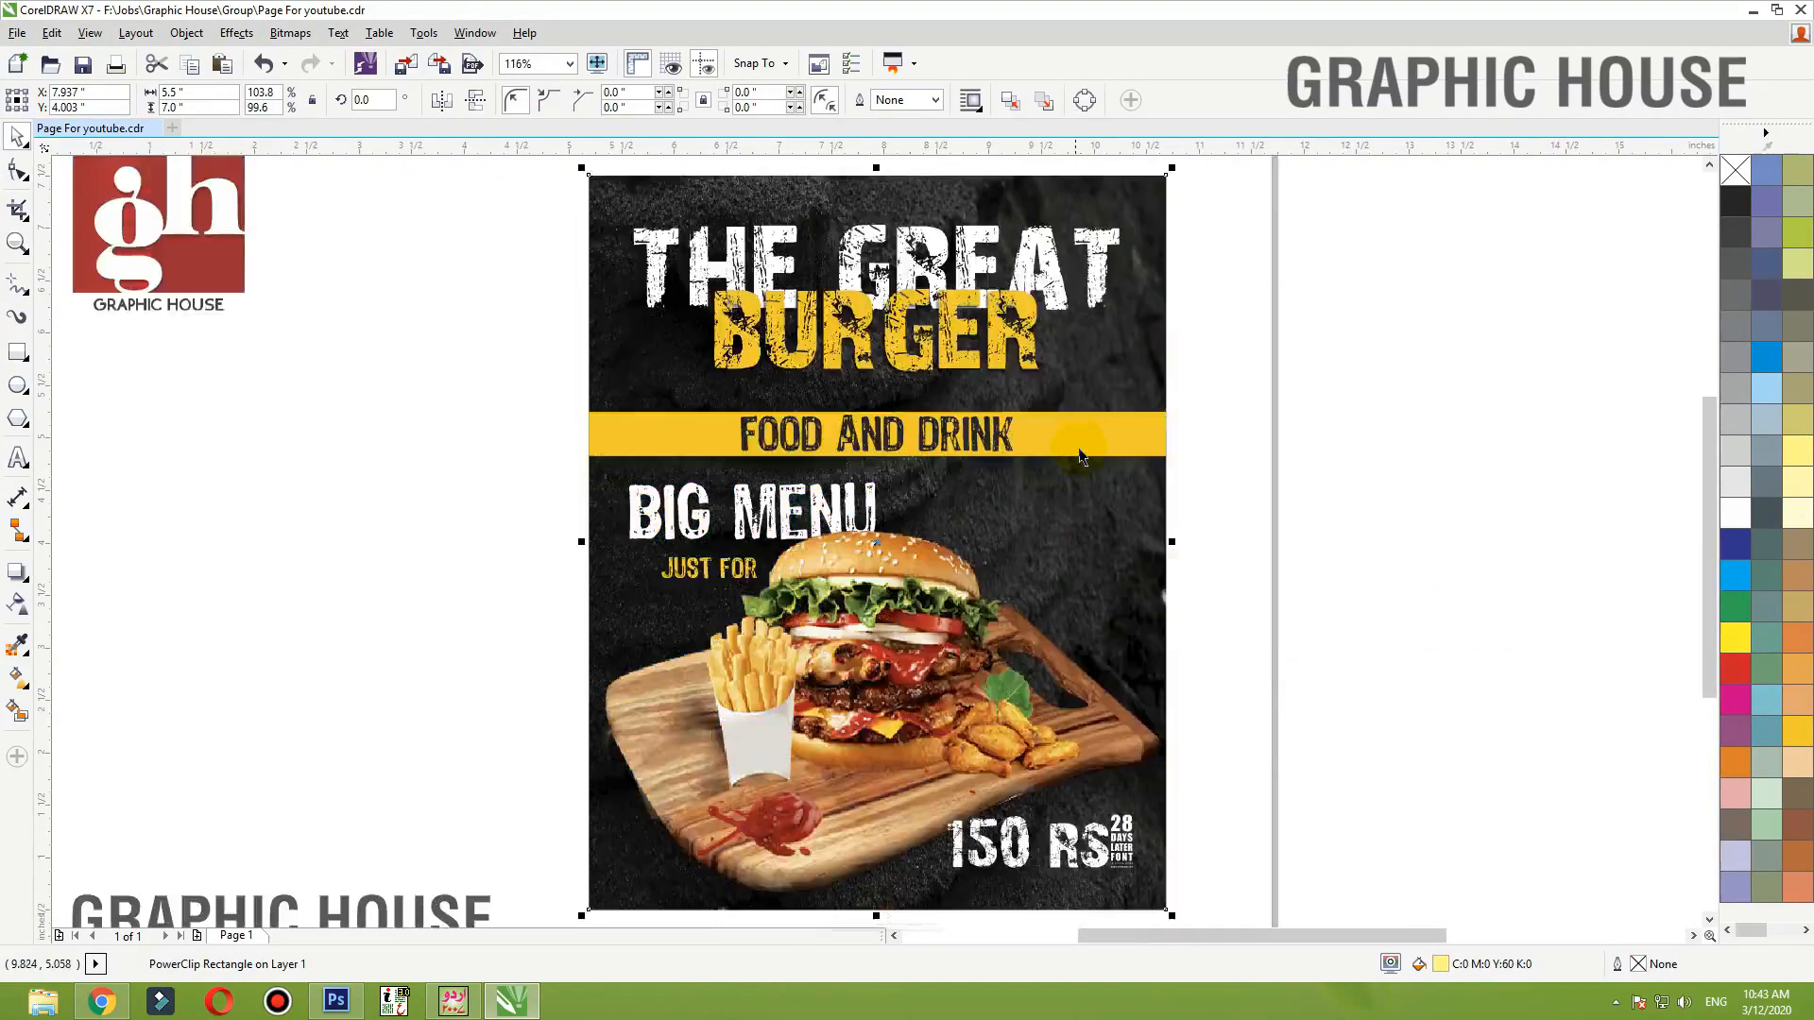
# - Ungroup the heading and nudge only "BURGER" slightly down below "THE GREAT"
pyautogui.click(1043, 321)
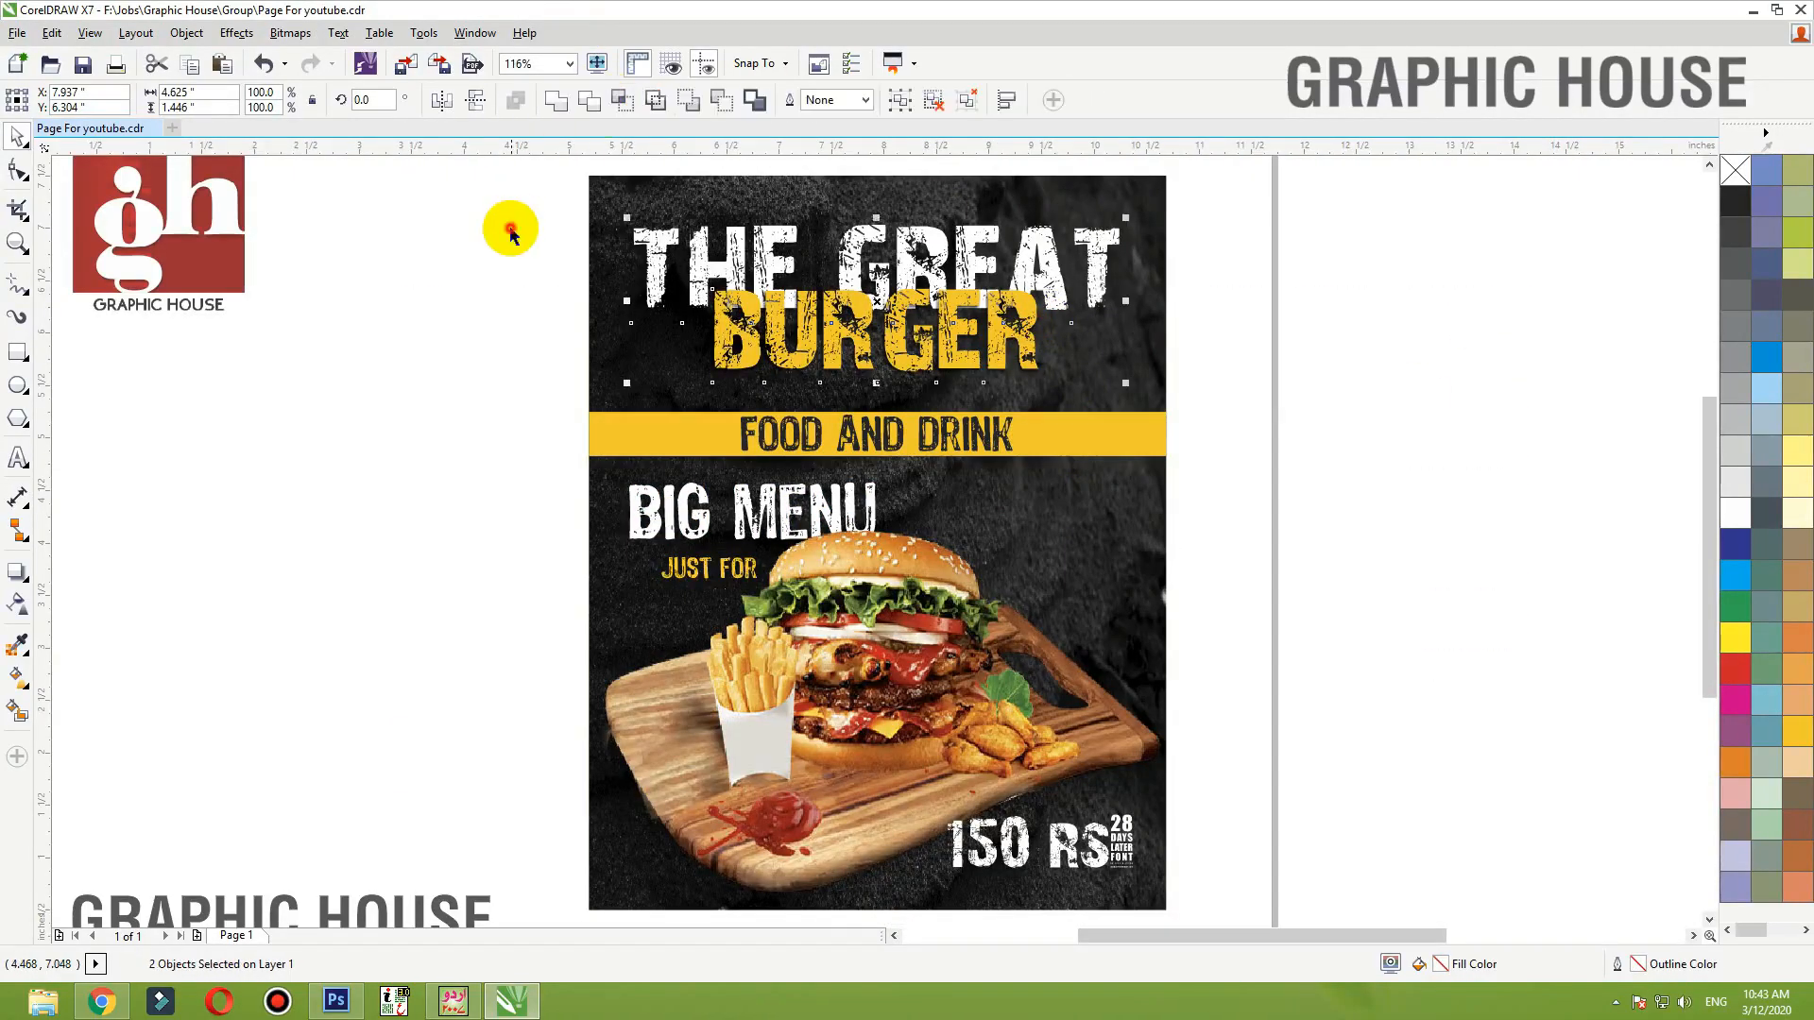
pyautogui.moveTo(506, 236); pyautogui.dragTo(1070, 397)
pyautogui.press('Down')
pyautogui.press('Down')
pyautogui.press('Down')
pyautogui.press('Down')
pyautogui.press('Down')
pyautogui.press('Down')
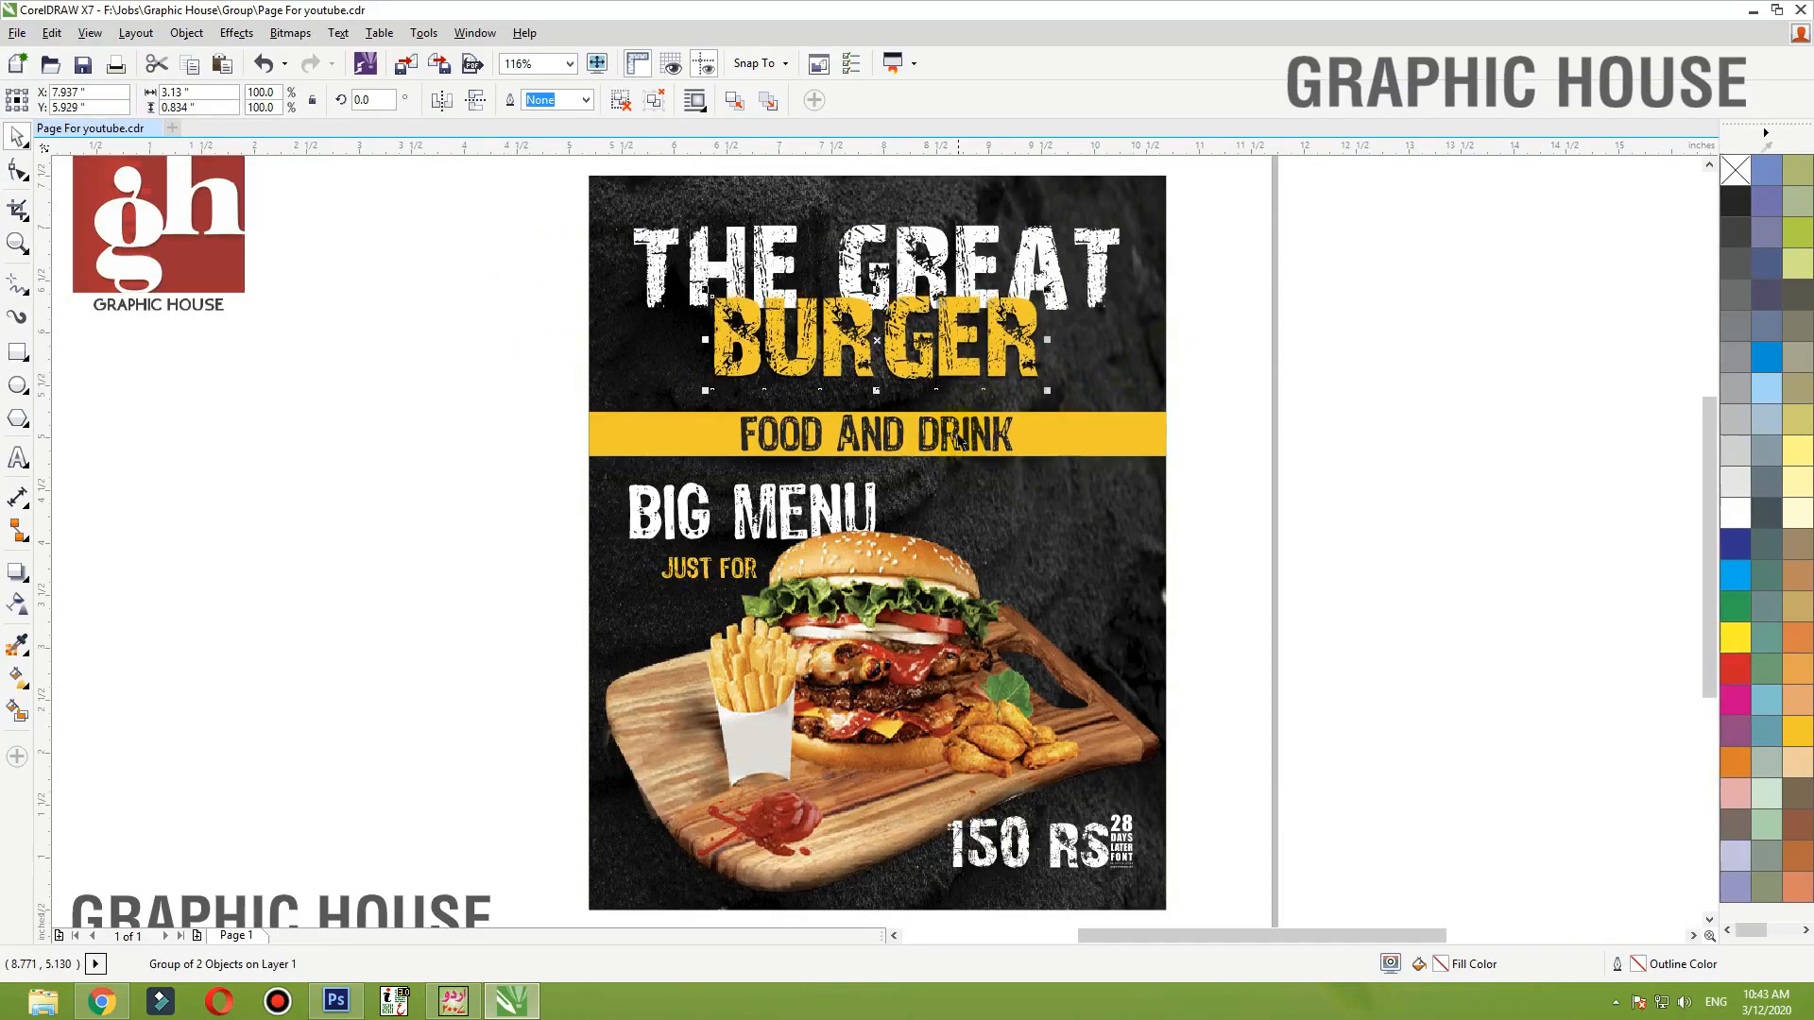
# - Change the "FOOD AND DRINK" font to 28 Days Later and move the text and yellow bar slightly up together
pyautogui.click(961, 433)
pyautogui.click(555, 97)
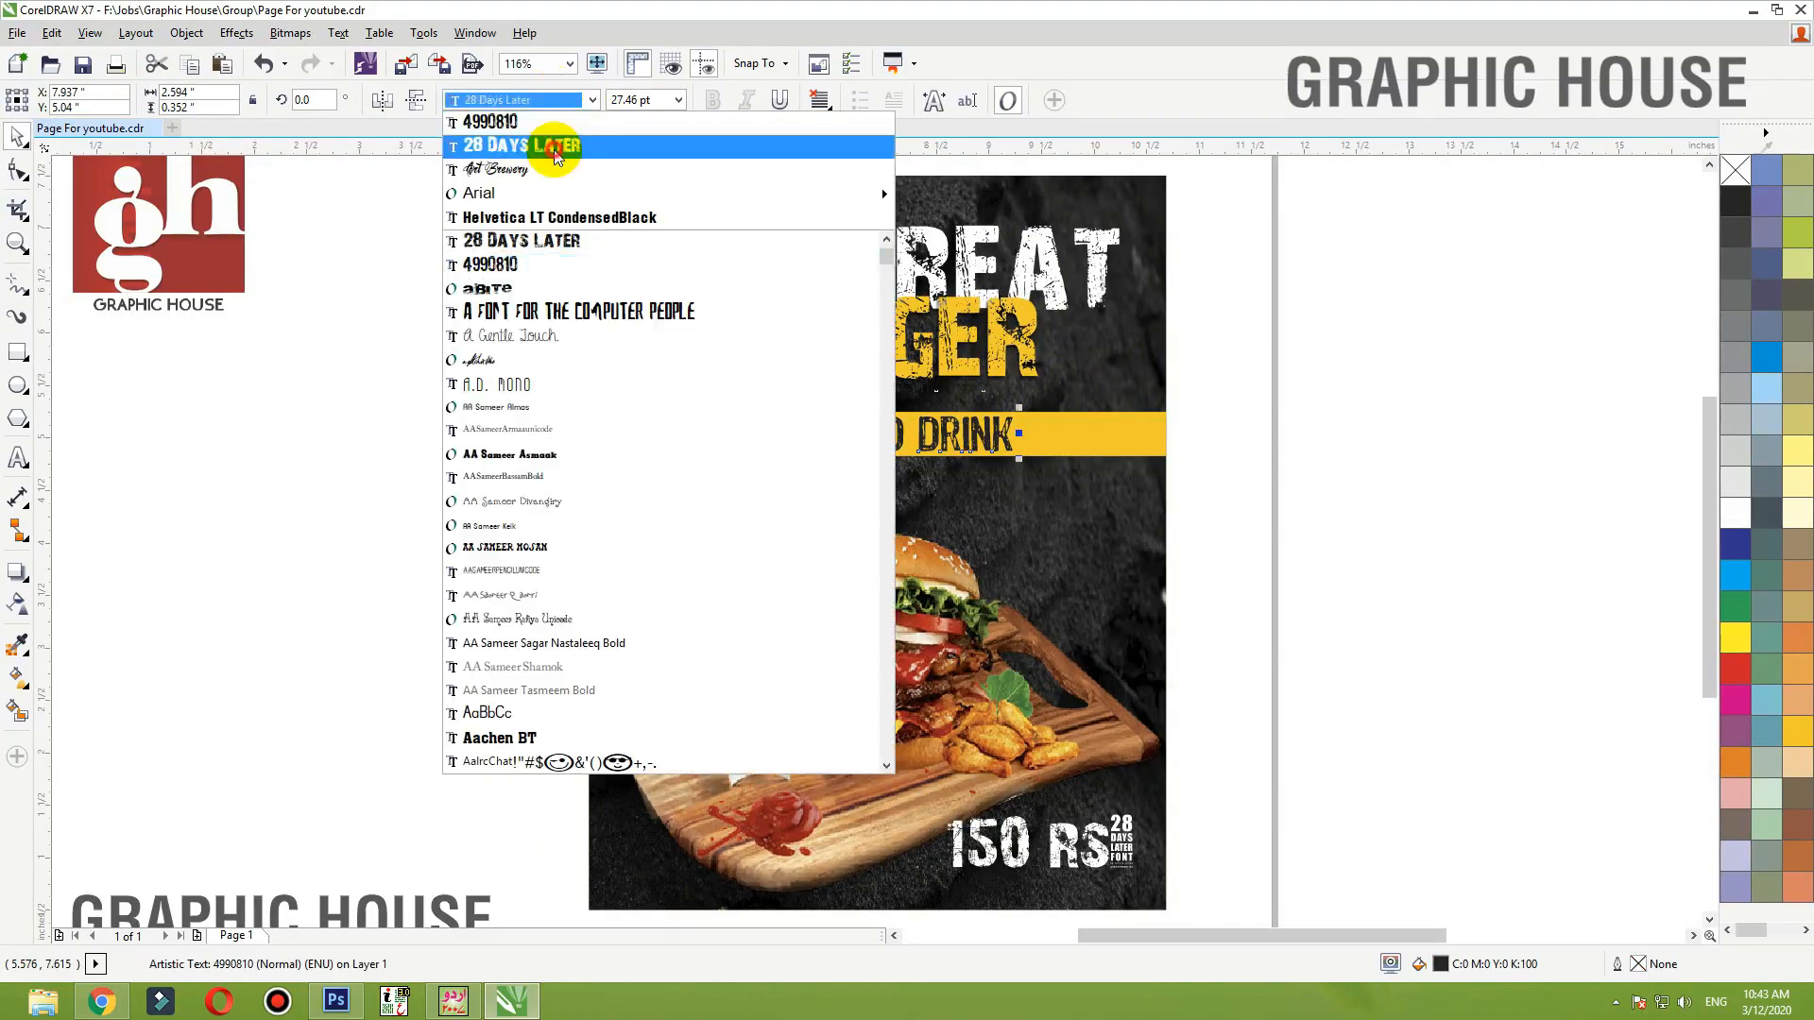
pyautogui.click(555, 148)
pyautogui.press('F2')
pyautogui.moveTo(492, 375); pyautogui.dragTo(1399, 611)
pyautogui.keyDown('shift'); pyautogui.click(1129, 419); pyautogui.keyUp('shift')
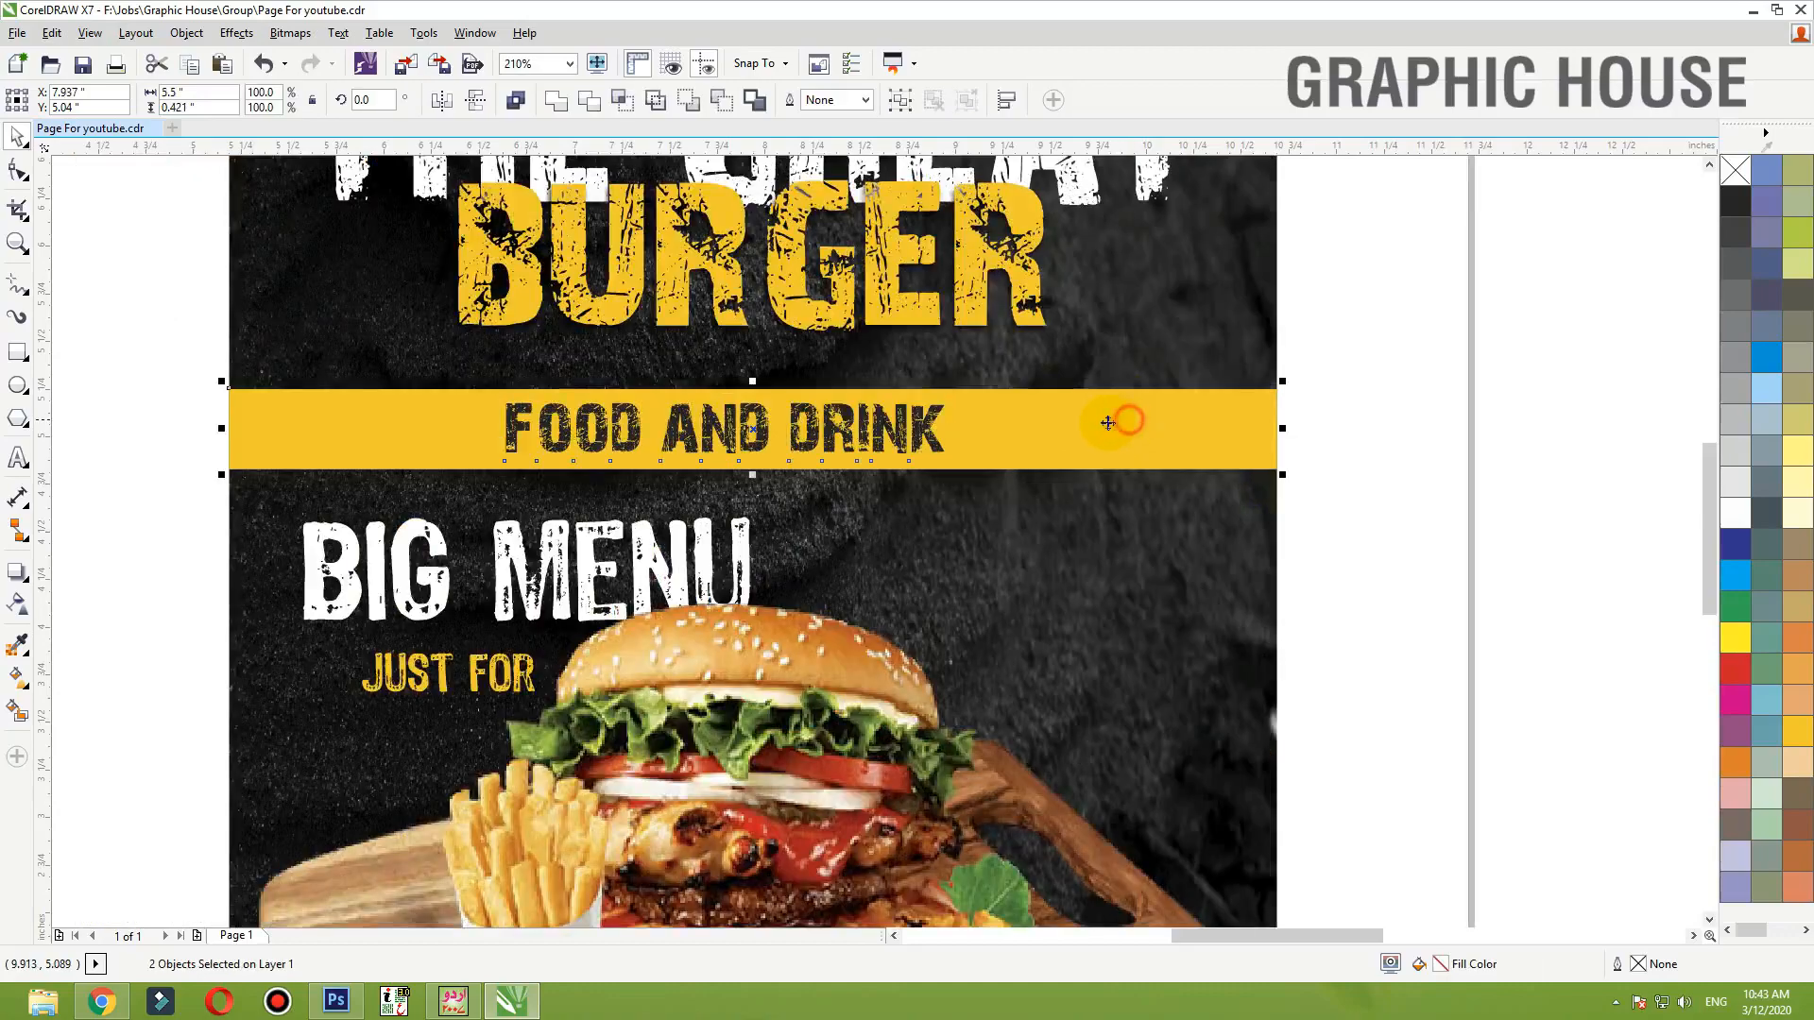
pyautogui.moveTo(1107, 411); pyautogui.dragTo(1107, 384)
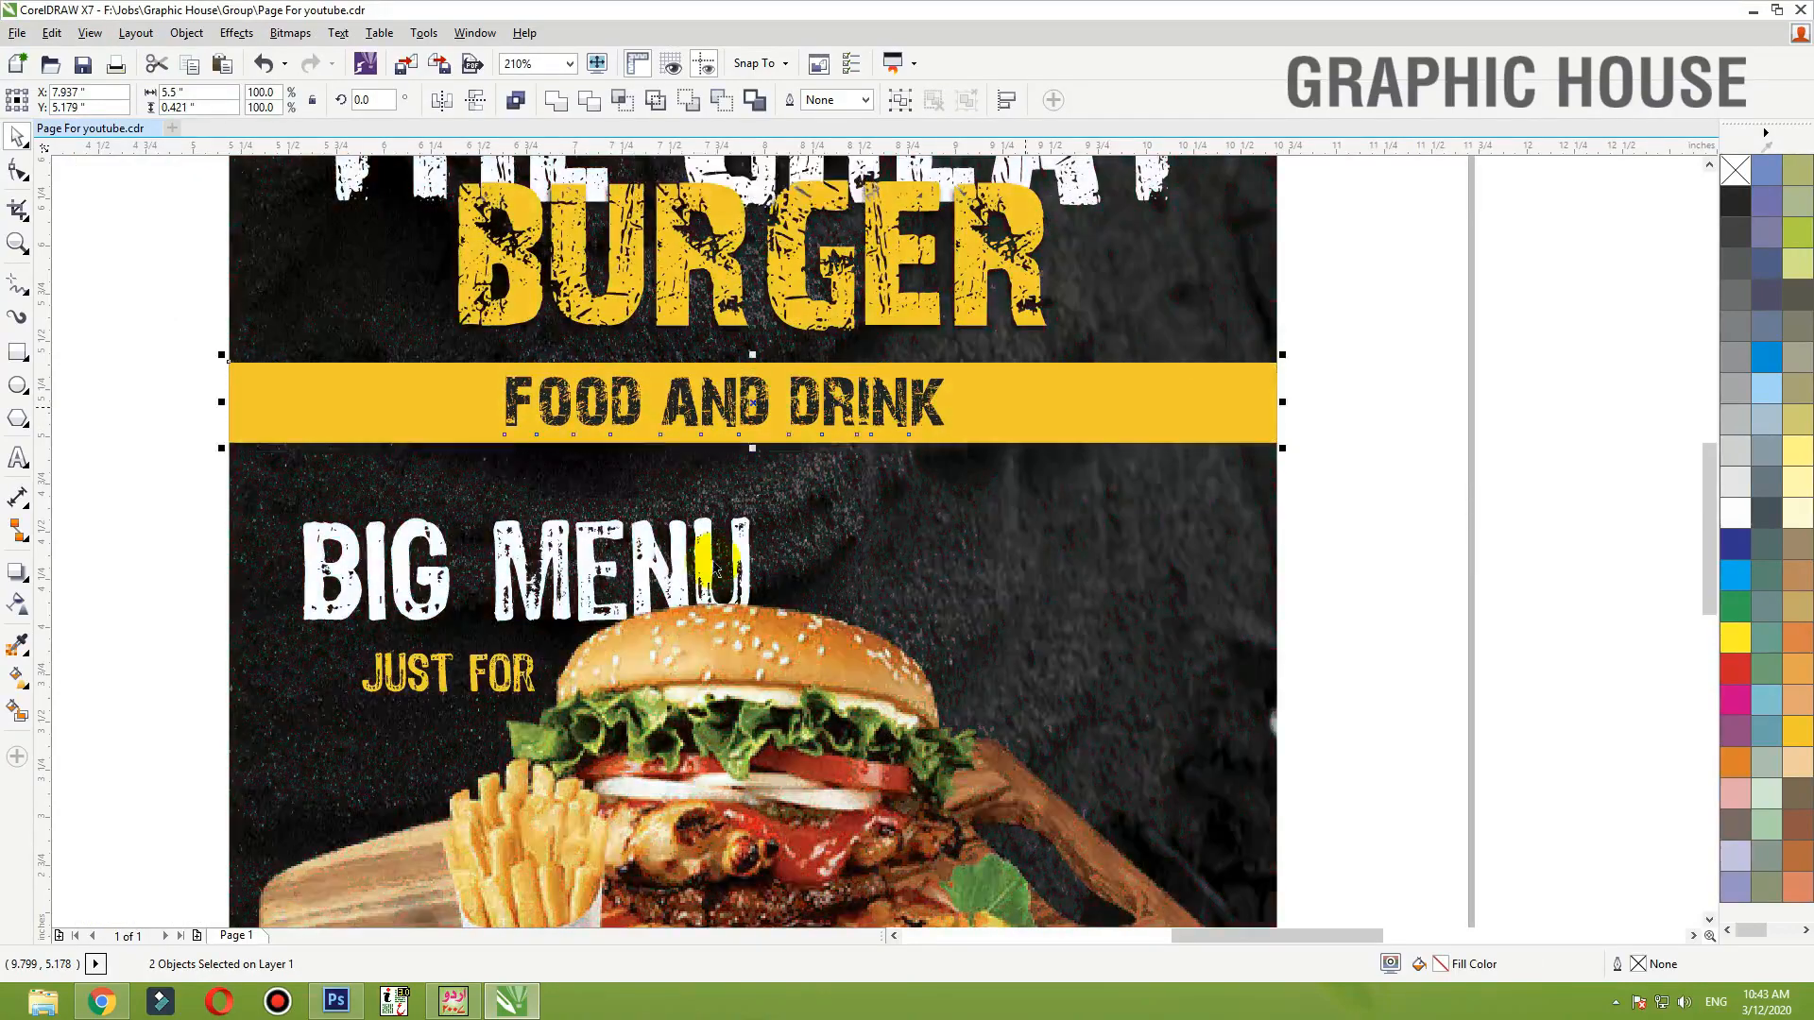
# - Change the font of "BIG MENU" inside the background PowerClip to 28 Days Later
pyautogui.click(531, 595)
pyautogui.doubleClick(531, 598)
pyautogui.scroll(-1, 1157, 496)
pyautogui.moveTo(1469, 458); pyautogui.dragTo(652, 619)
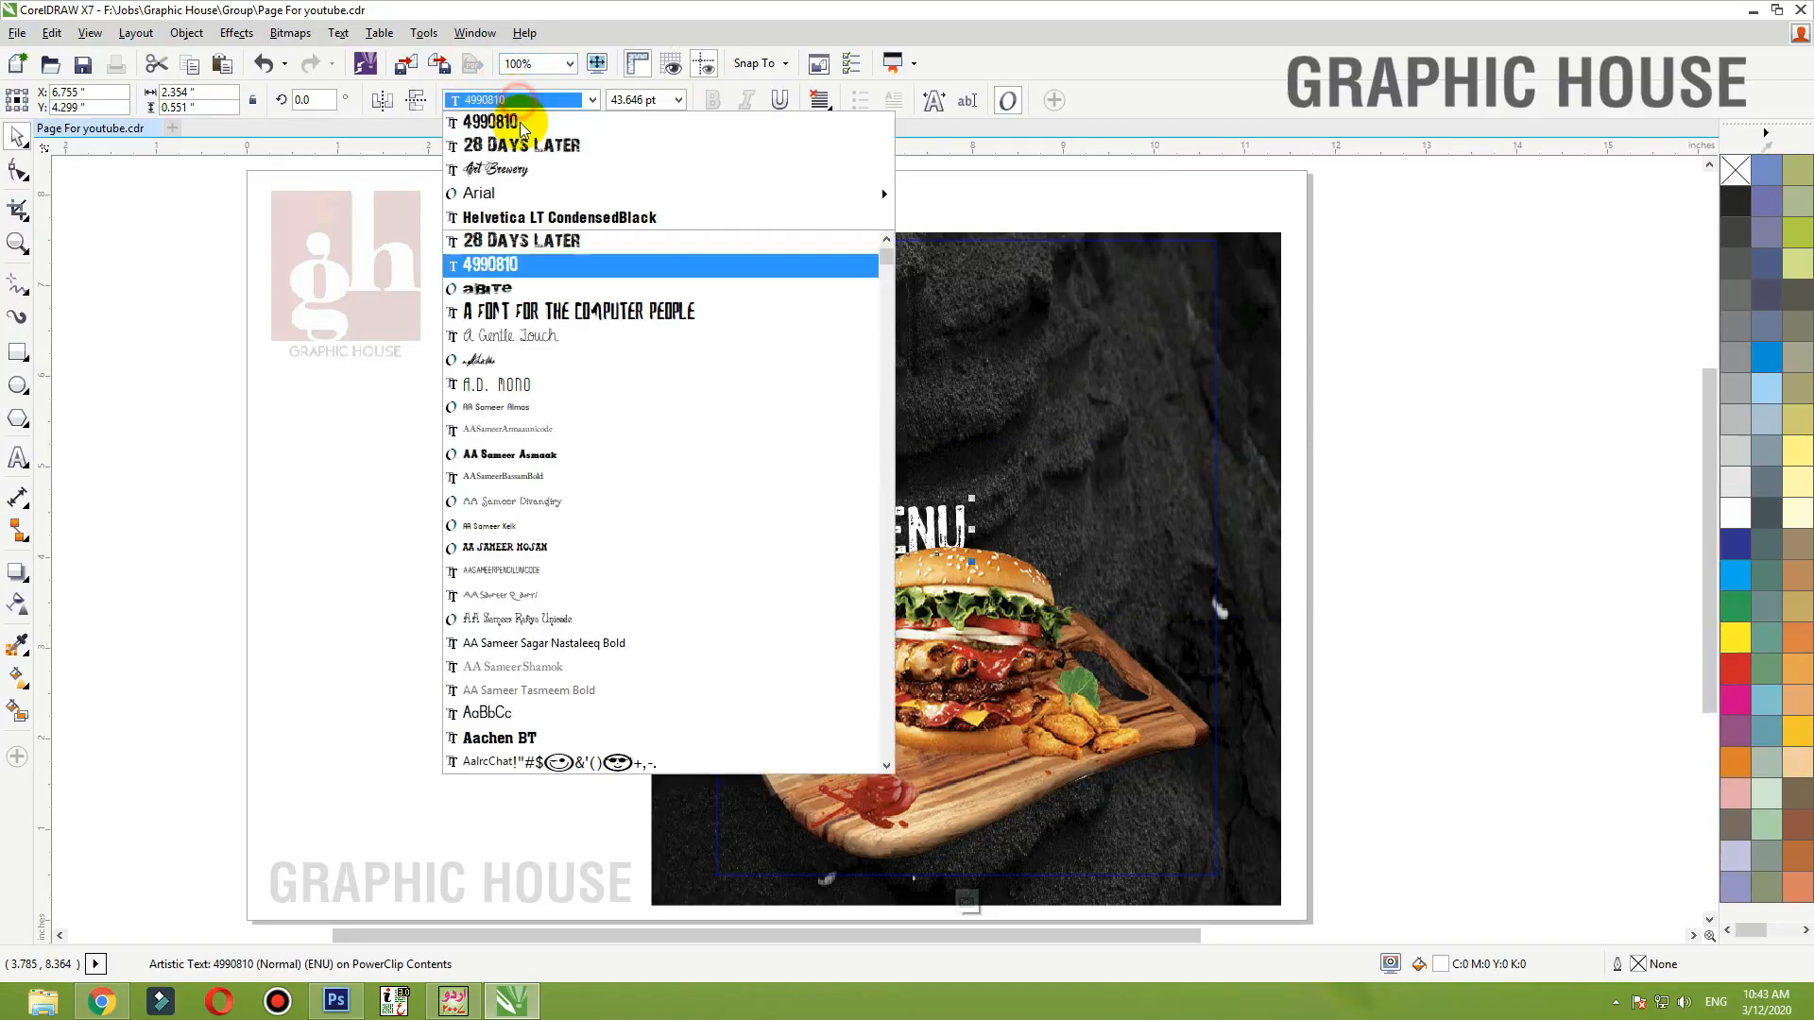
pyautogui.click(518, 144)
pyautogui.keyDown('ctrl'); pyautogui.click(459, 472); pyautogui.keyUp('ctrl')
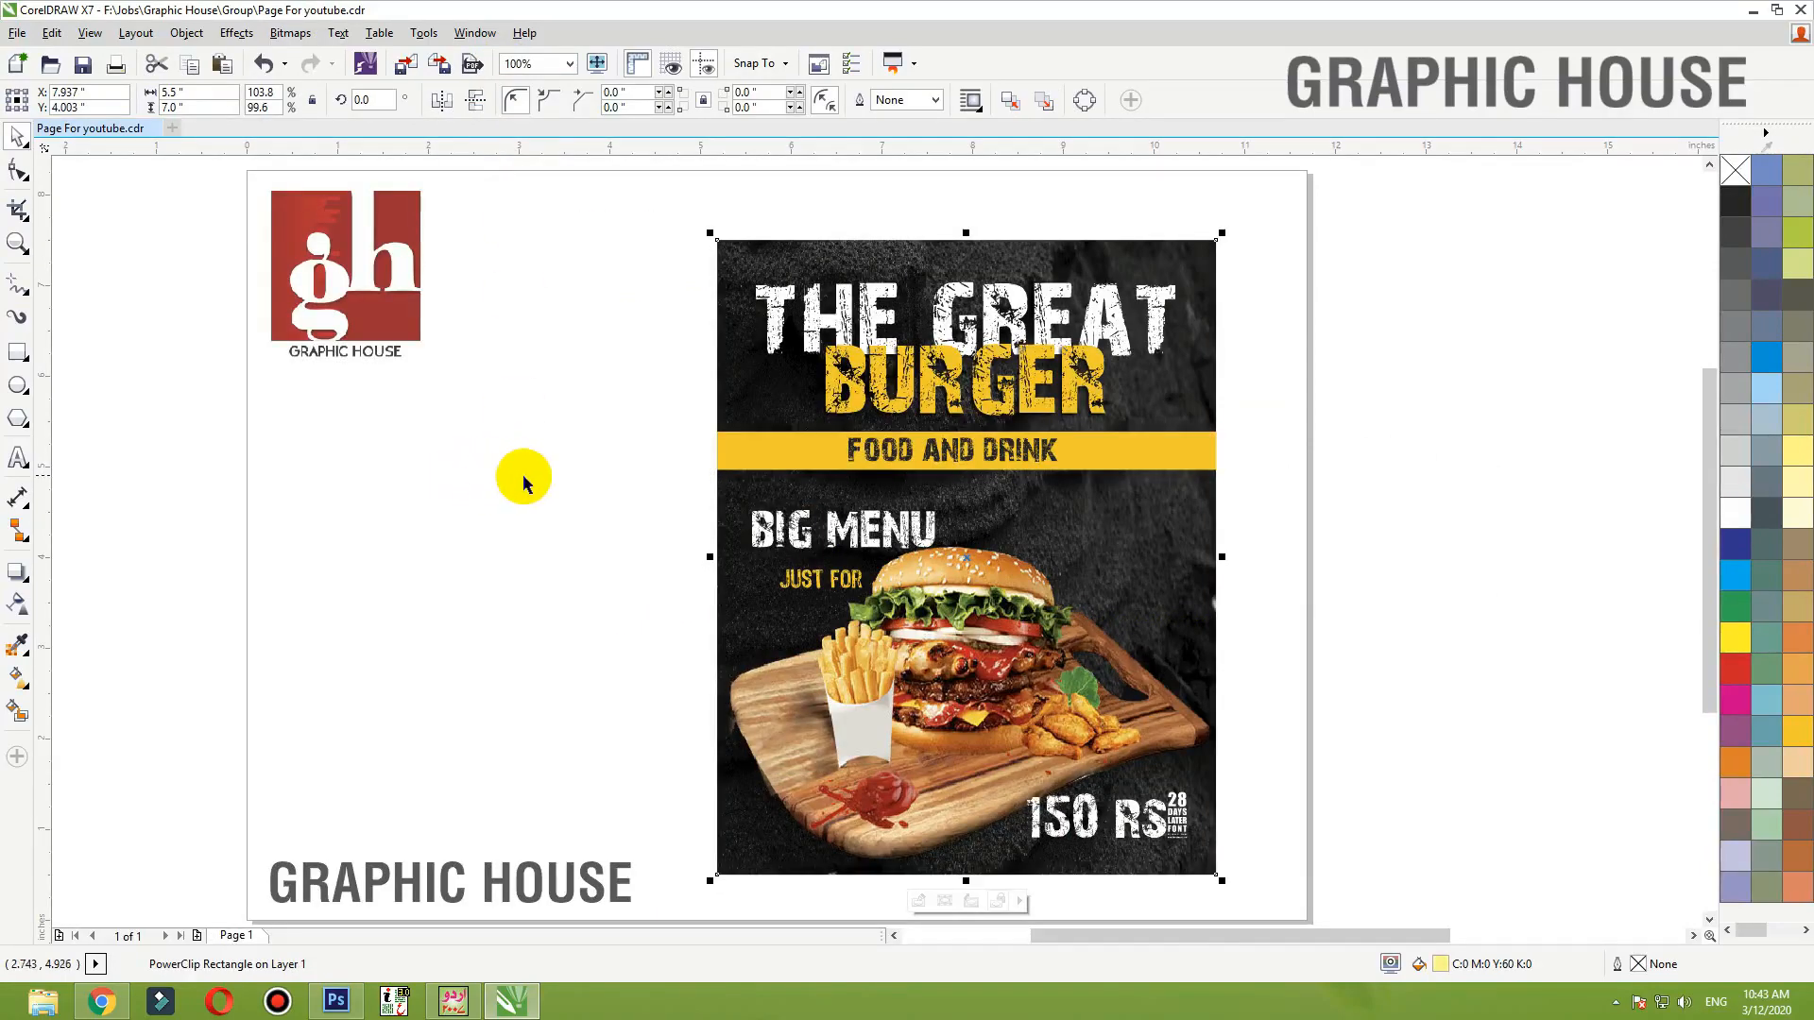
# - Enlarge "BIG MENU" inside the PowerClip to about 4.7 inches wide, spanning the flyer behind the burger
pyautogui.moveTo(874, 605); pyautogui.dragTo(1251, 740)
pyautogui.keyDown('ctrl'); pyautogui.click(882, 481); pyautogui.keyUp('ctrl')
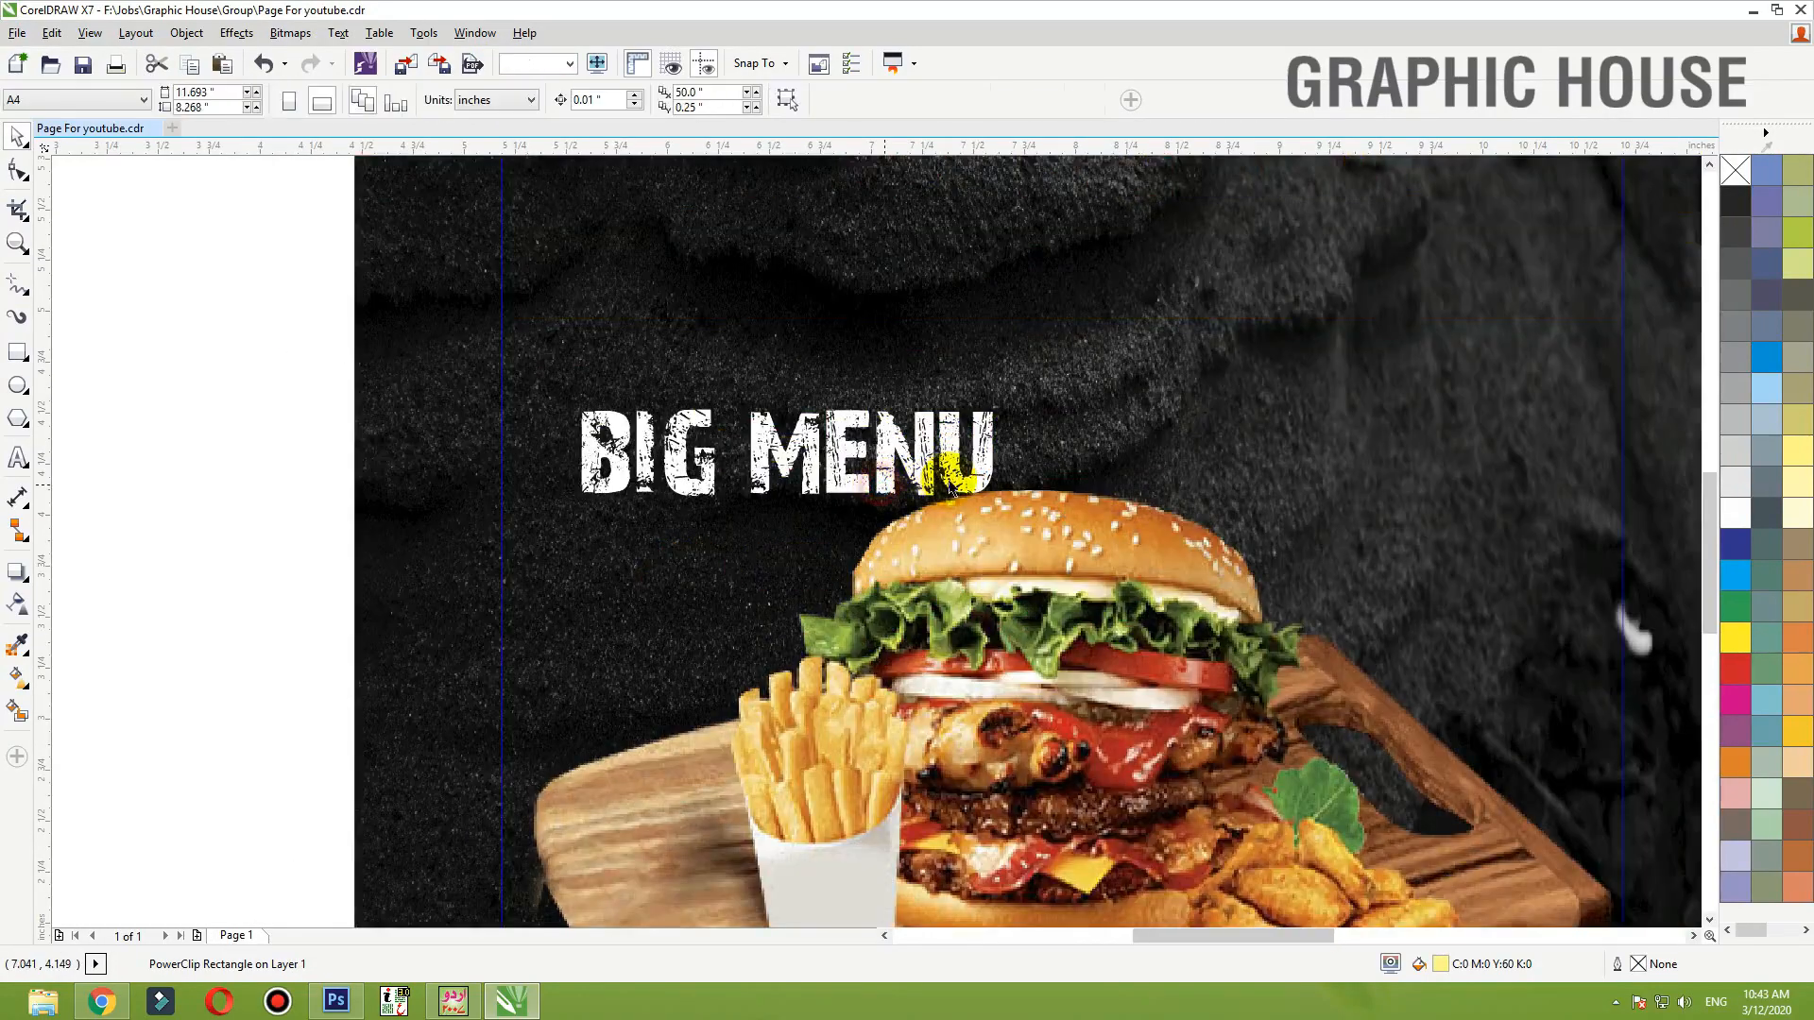
pyautogui.click(942, 477)
pyautogui.scroll(-2, 940, 471)
pyautogui.moveTo(987, 442); pyautogui.dragTo(1231, 378)
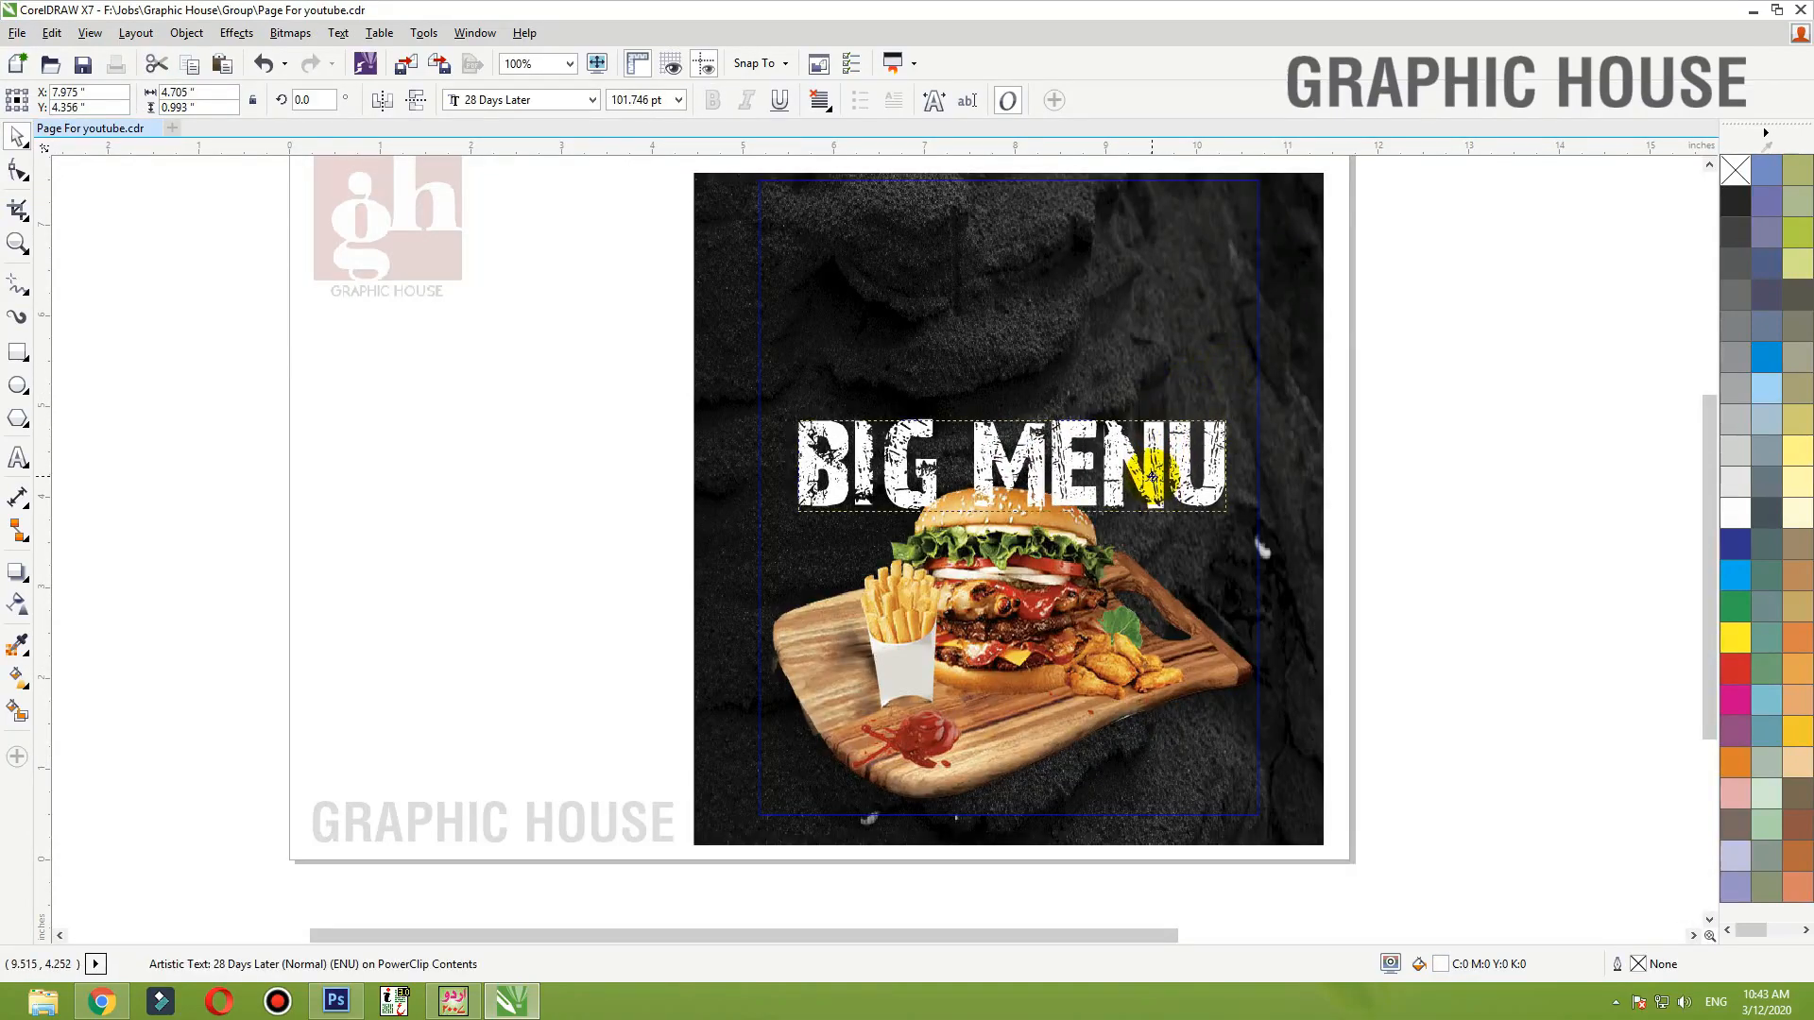
pyautogui.keyDown('ctrl'); pyautogui.click(1423, 437); pyautogui.keyUp('ctrl')
# - Change the font of "JUST FOR" to 28 Days Later and place it just under "BIG MENU" beside the burger
pyautogui.press('F2')
pyautogui.moveTo(1463, 356); pyautogui.dragTo(598, 669)
pyautogui.click(614, 574)
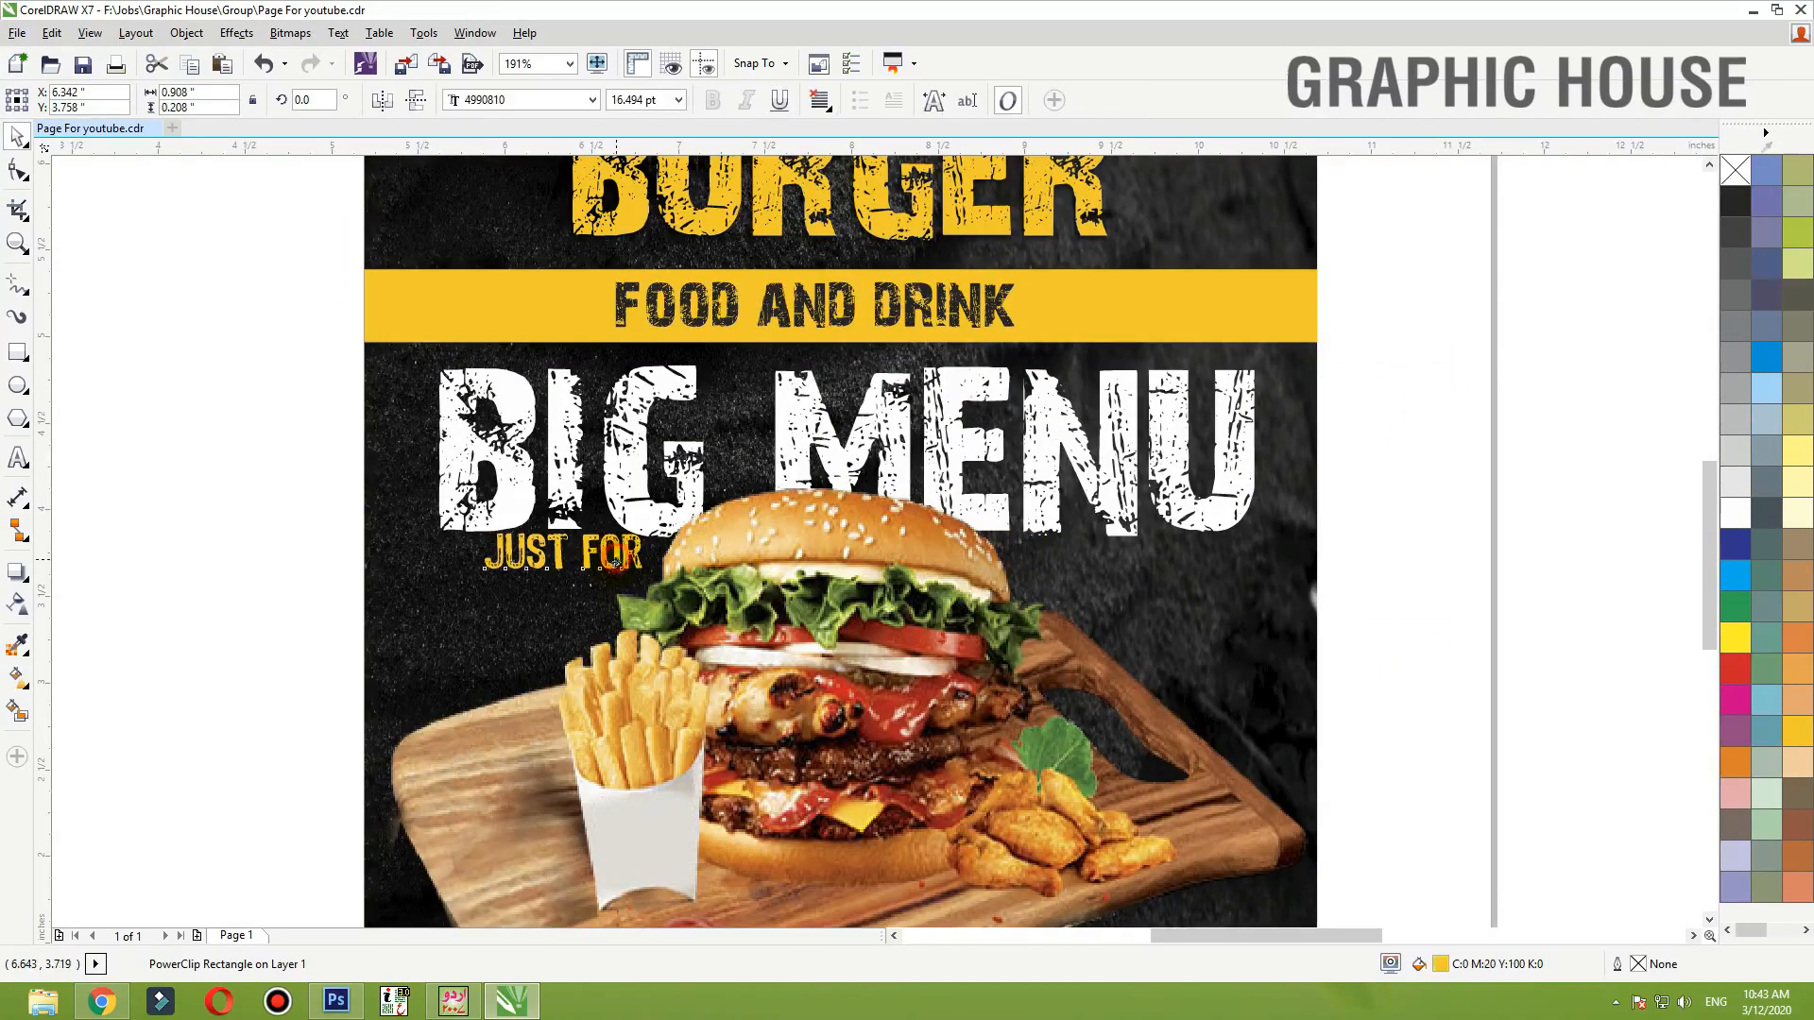
pyautogui.click(535, 101)
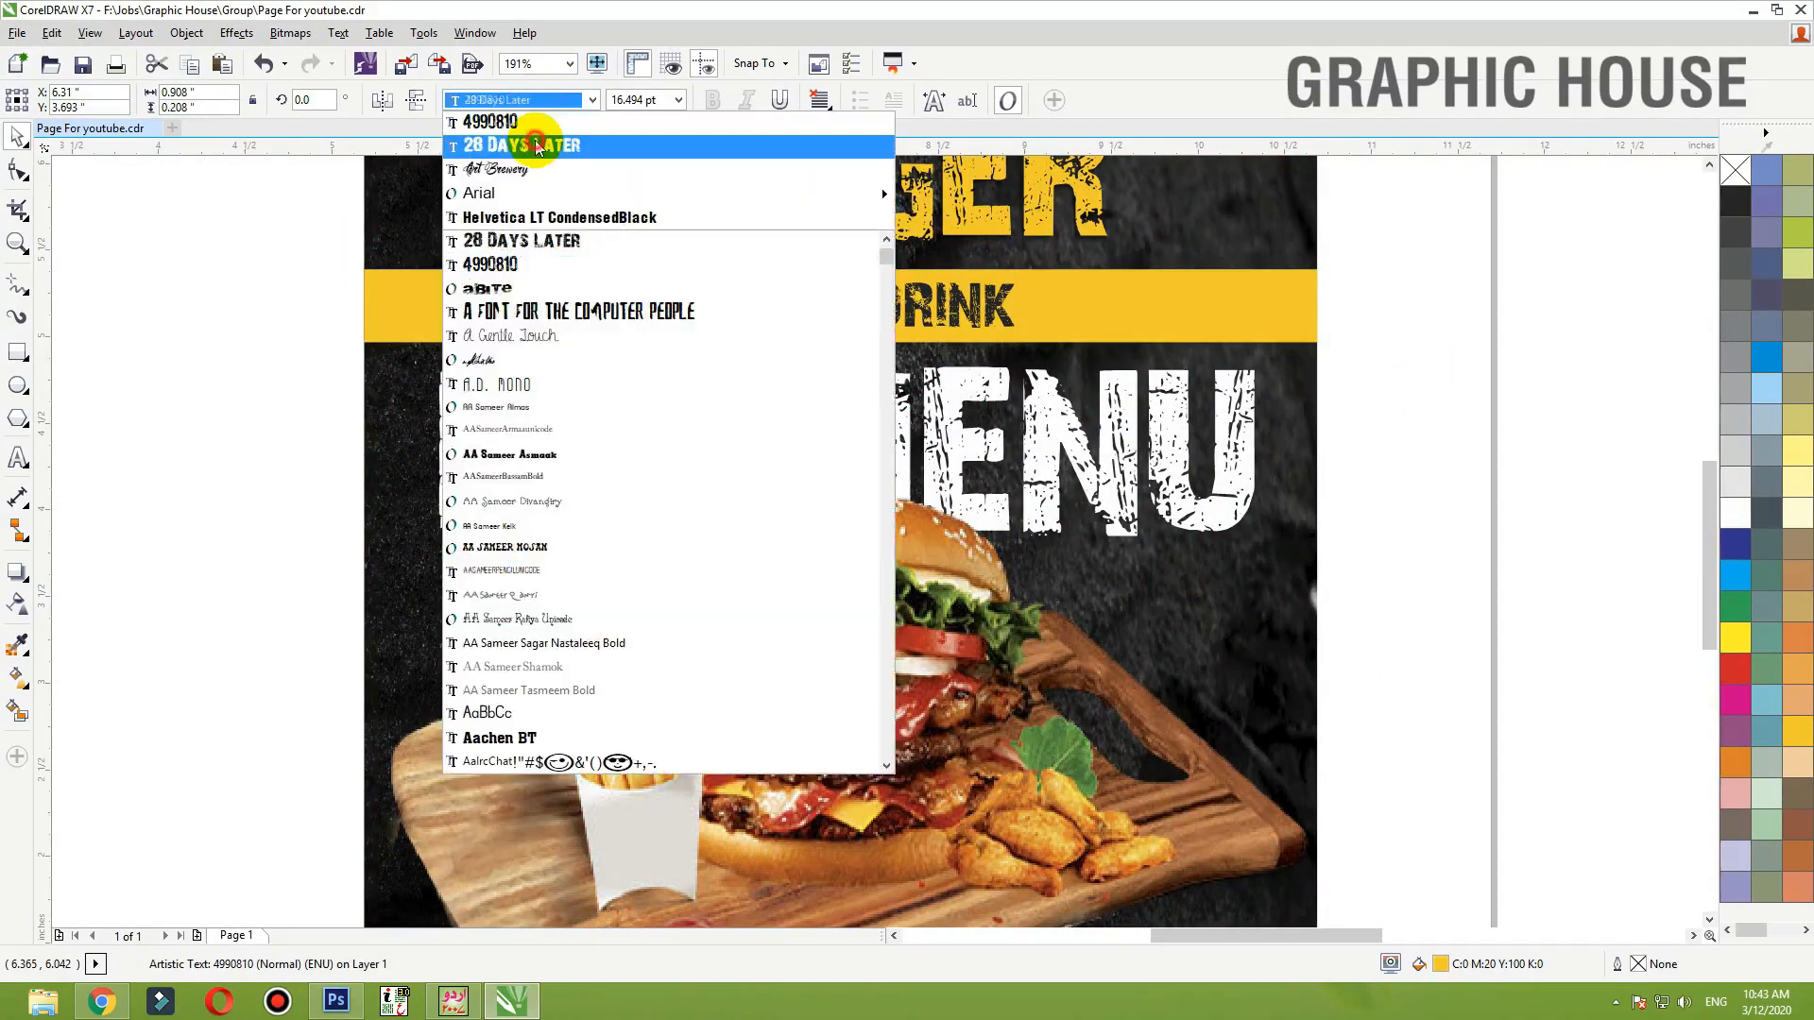
pyautogui.click(518, 145)
pyautogui.moveTo(615, 540); pyautogui.dragTo(662, 513)
# - Open the PowerClip contents and fill "BIG MENU" with a medium gray
pyautogui.click(696, 477)
pyautogui.keyDown('ctrl'); pyautogui.click(697, 477); pyautogui.keyUp('ctrl')
pyautogui.click(694, 475)
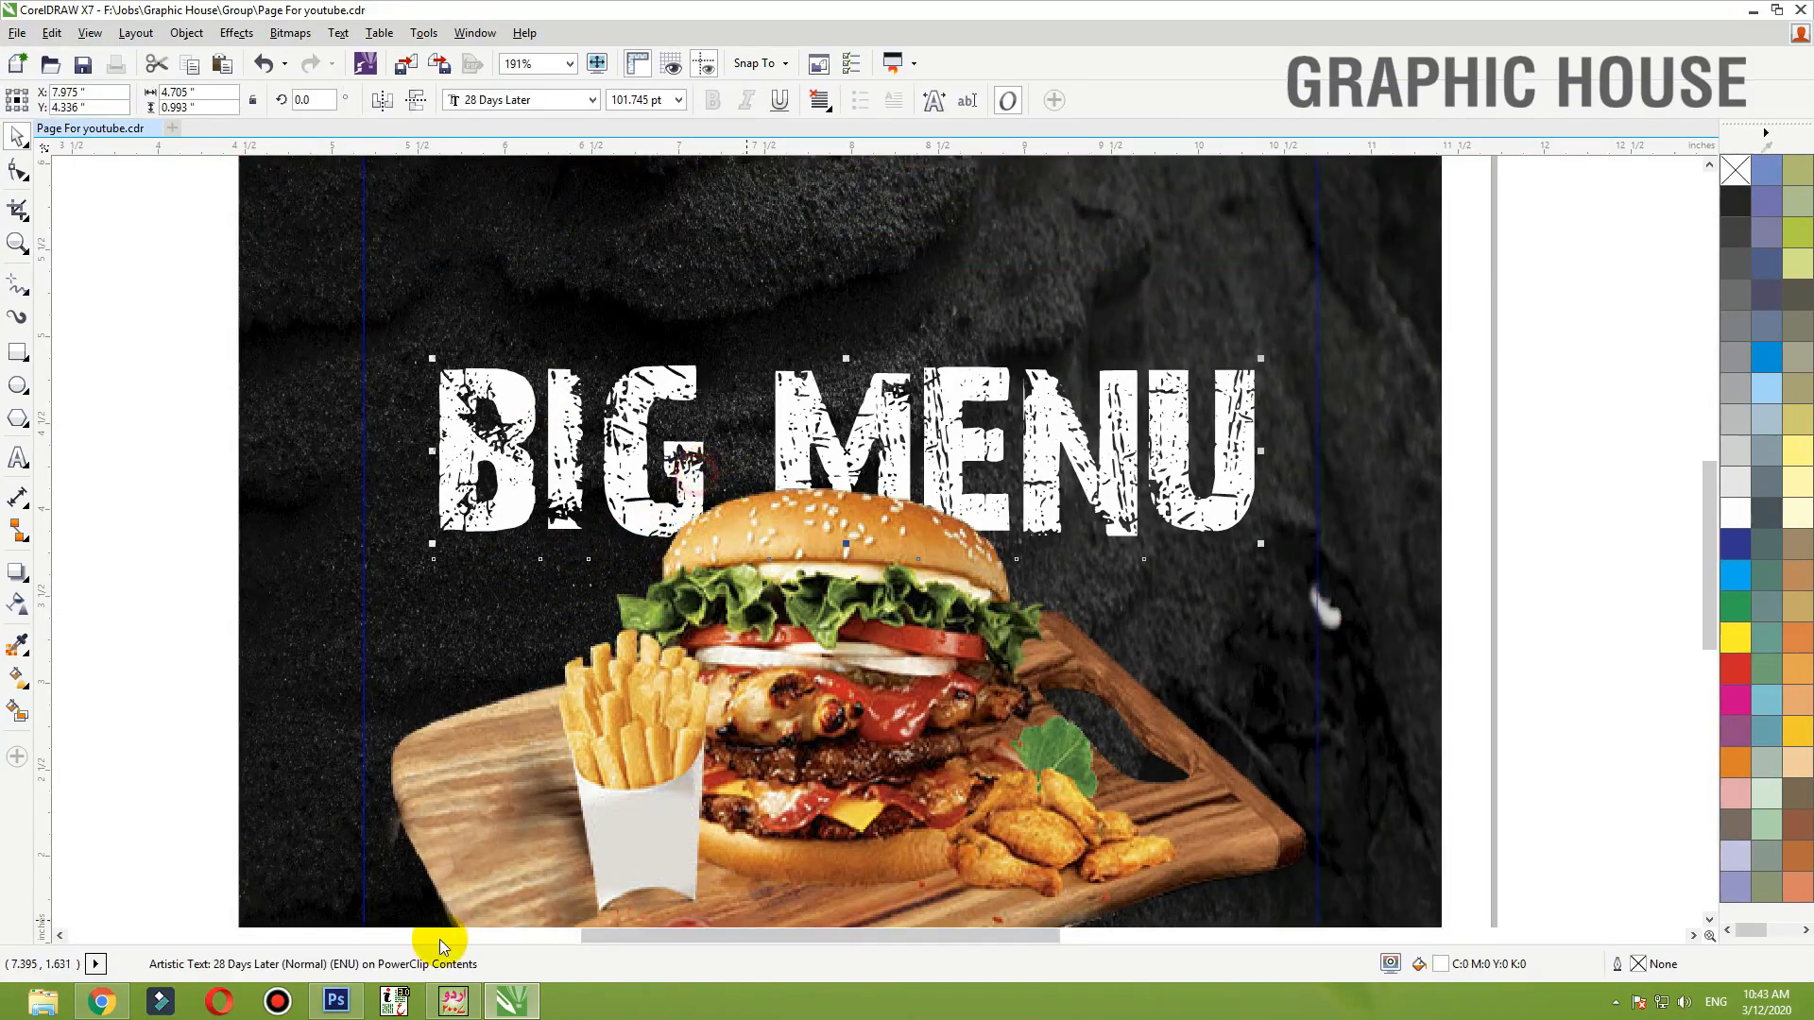
pyautogui.click(1711, 421)
pyautogui.click(1737, 390)
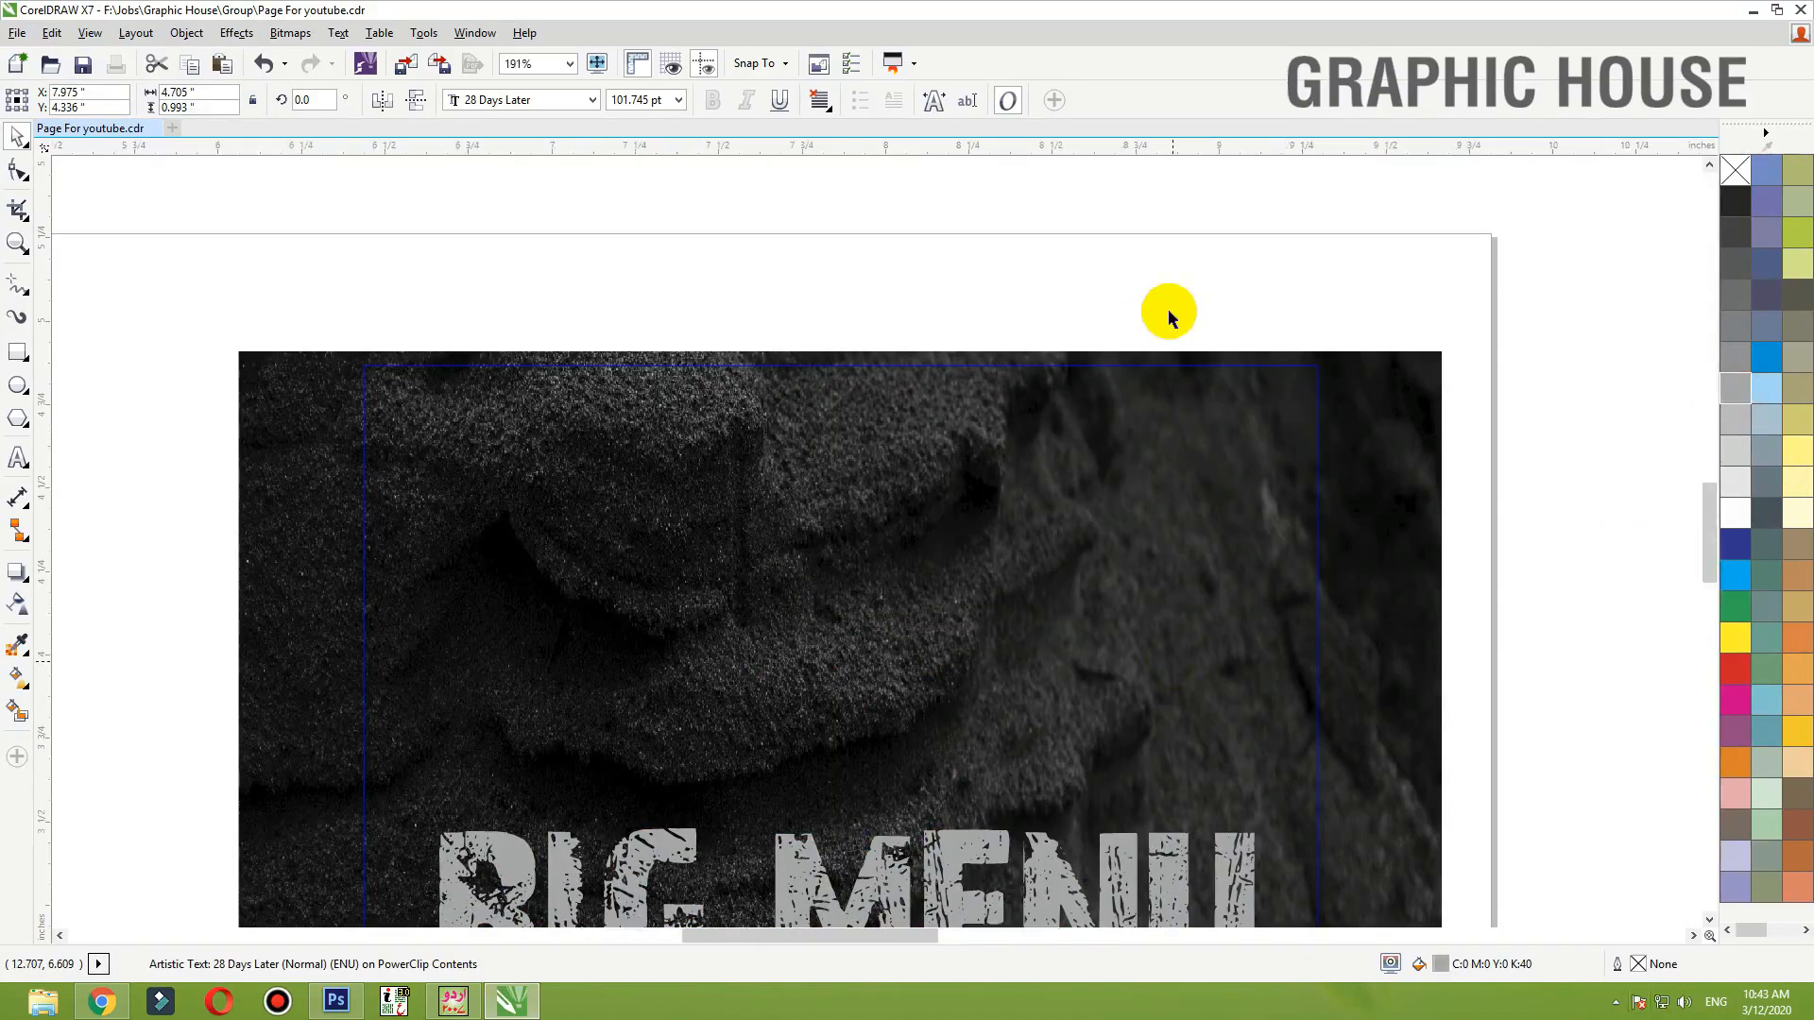
pyautogui.scroll(-1, 1170, 313)
pyautogui.scroll(1, 991, 812)
pyautogui.click(1737, 331)
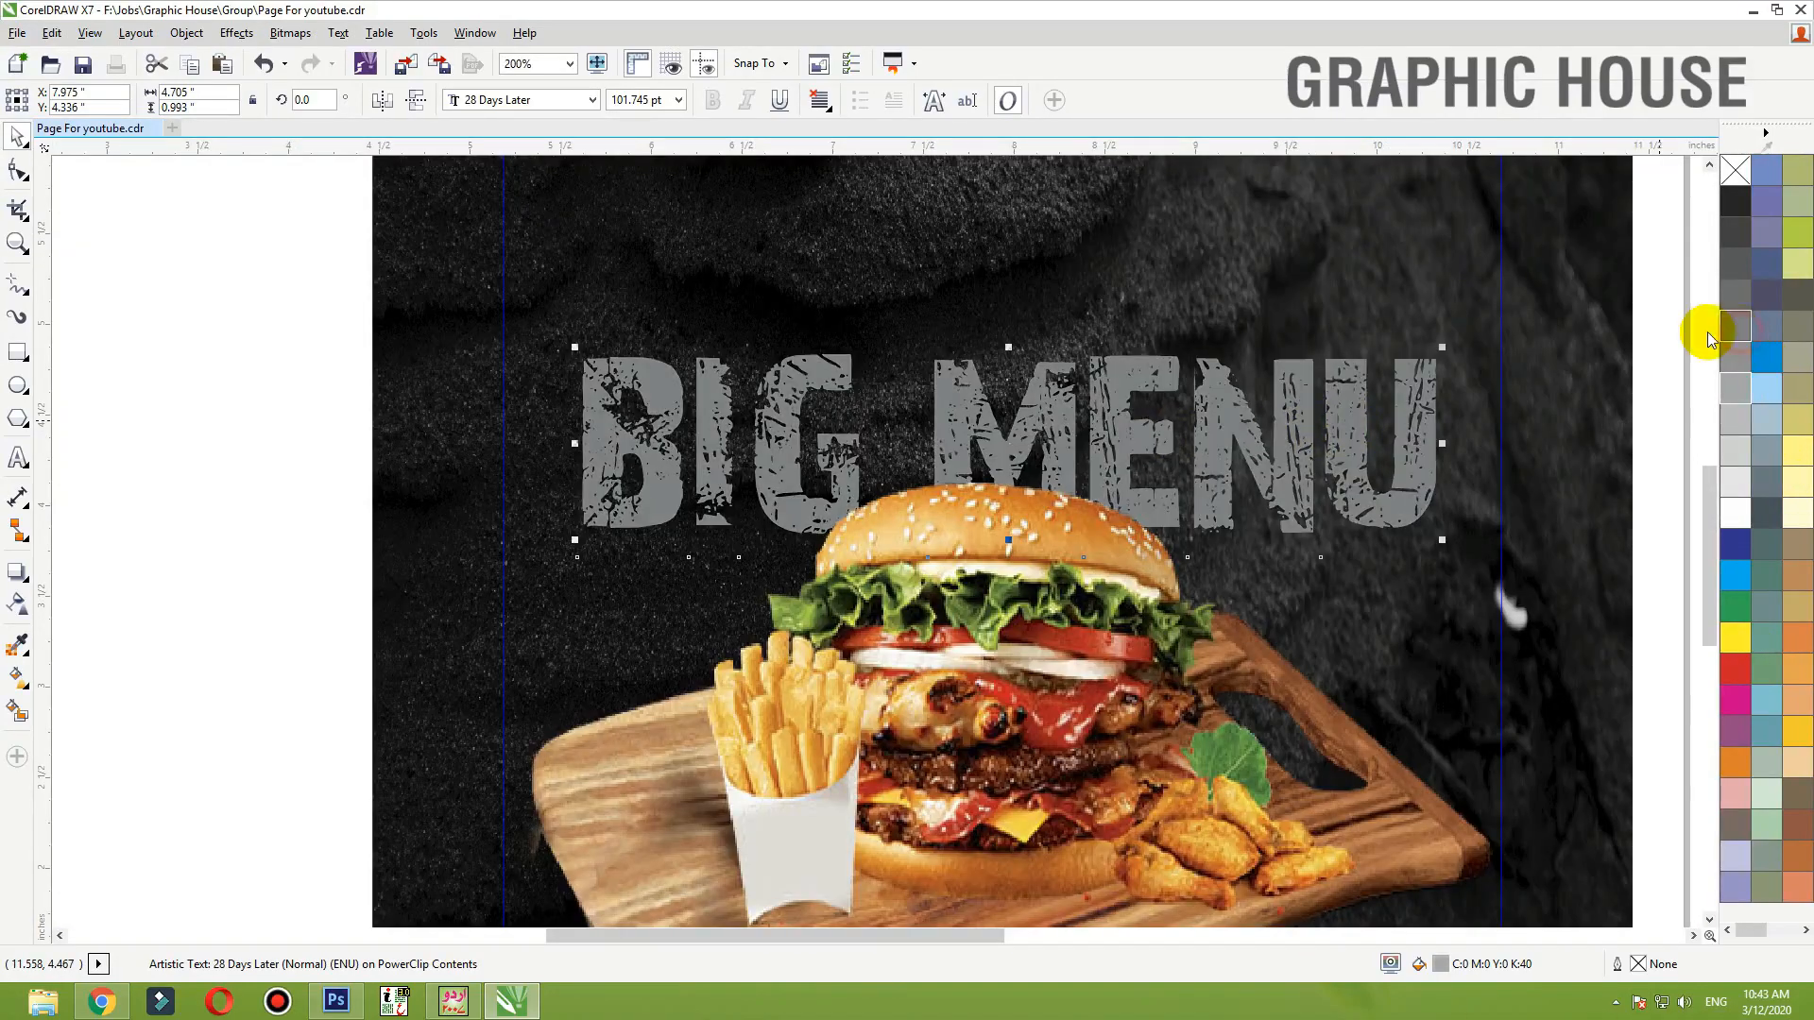
# - Apply a vertical fountain fill to "BIG MENU" from dark gray above to 40% black below, and leave the PowerClip
pyautogui.press('g')
pyautogui.moveTo(1070, 359); pyautogui.dragTo(1071, 510)
pyautogui.moveTo(1070, 380); pyautogui.dragTo(1071, 359)
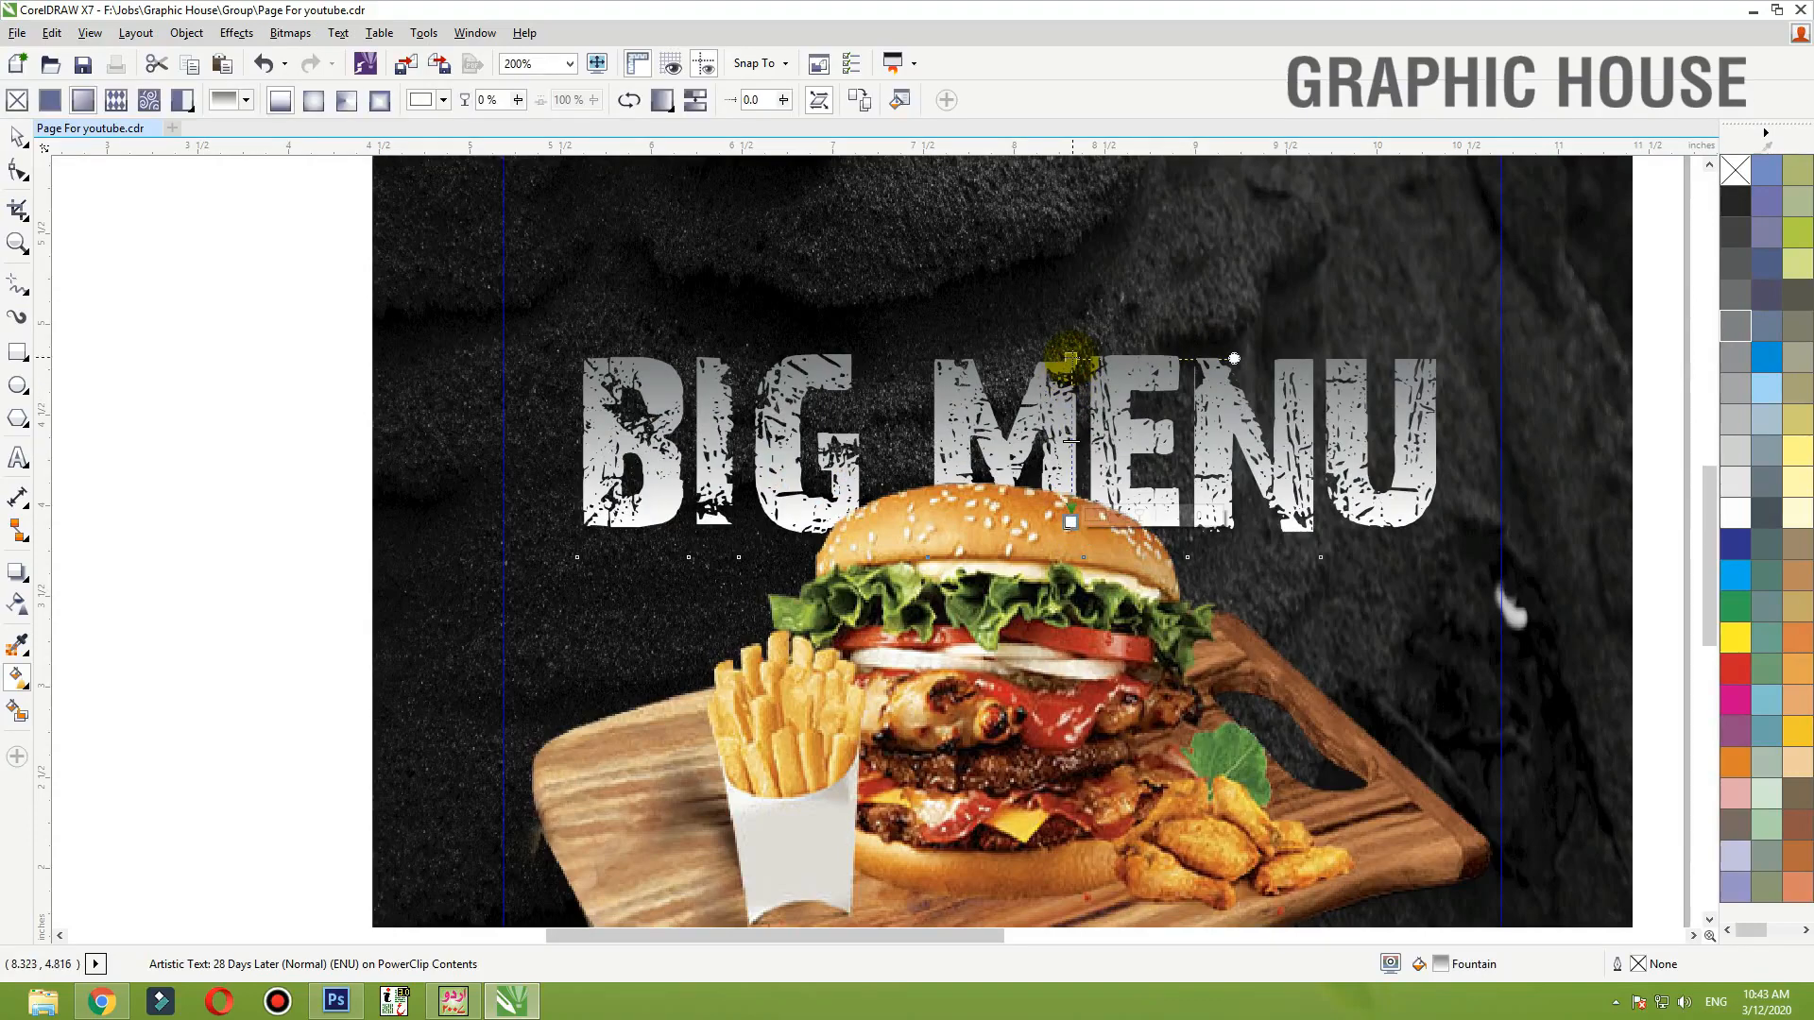
pyautogui.click(1738, 263)
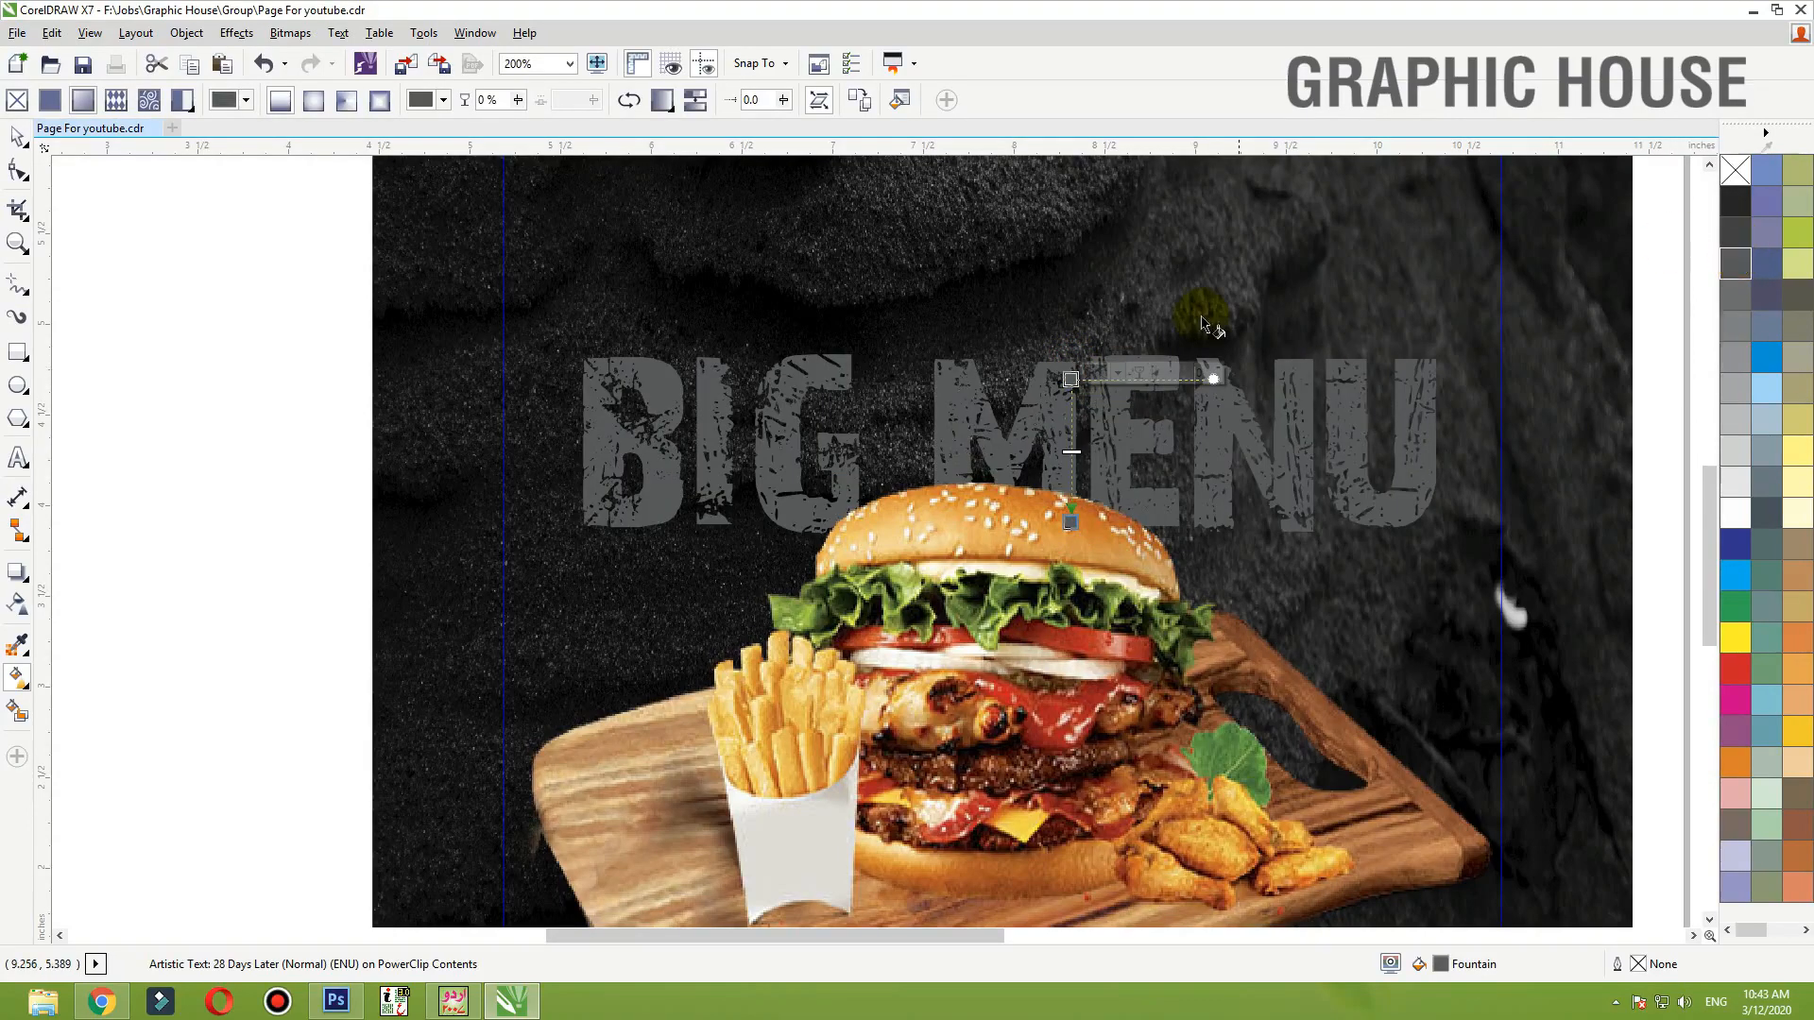
pyautogui.moveTo(1071, 522); pyautogui.dragTo(1071, 482)
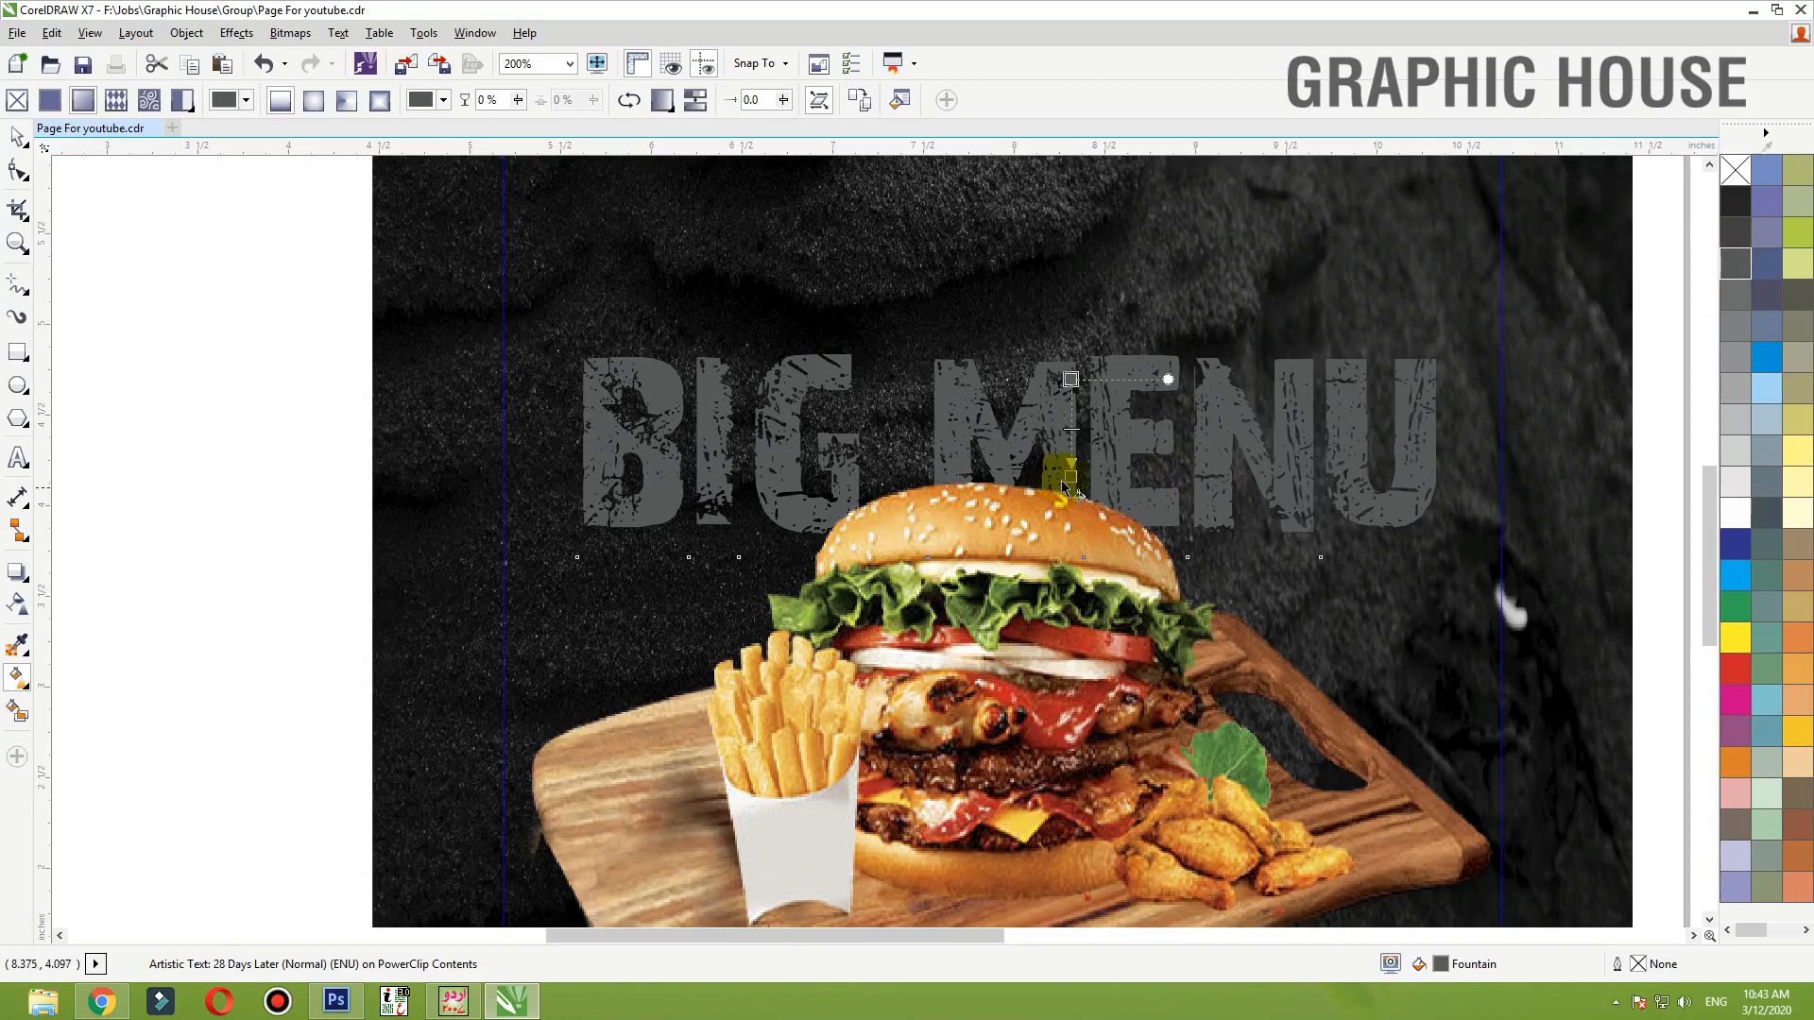
pyautogui.click(1069, 475)
pyautogui.click(1743, 395)
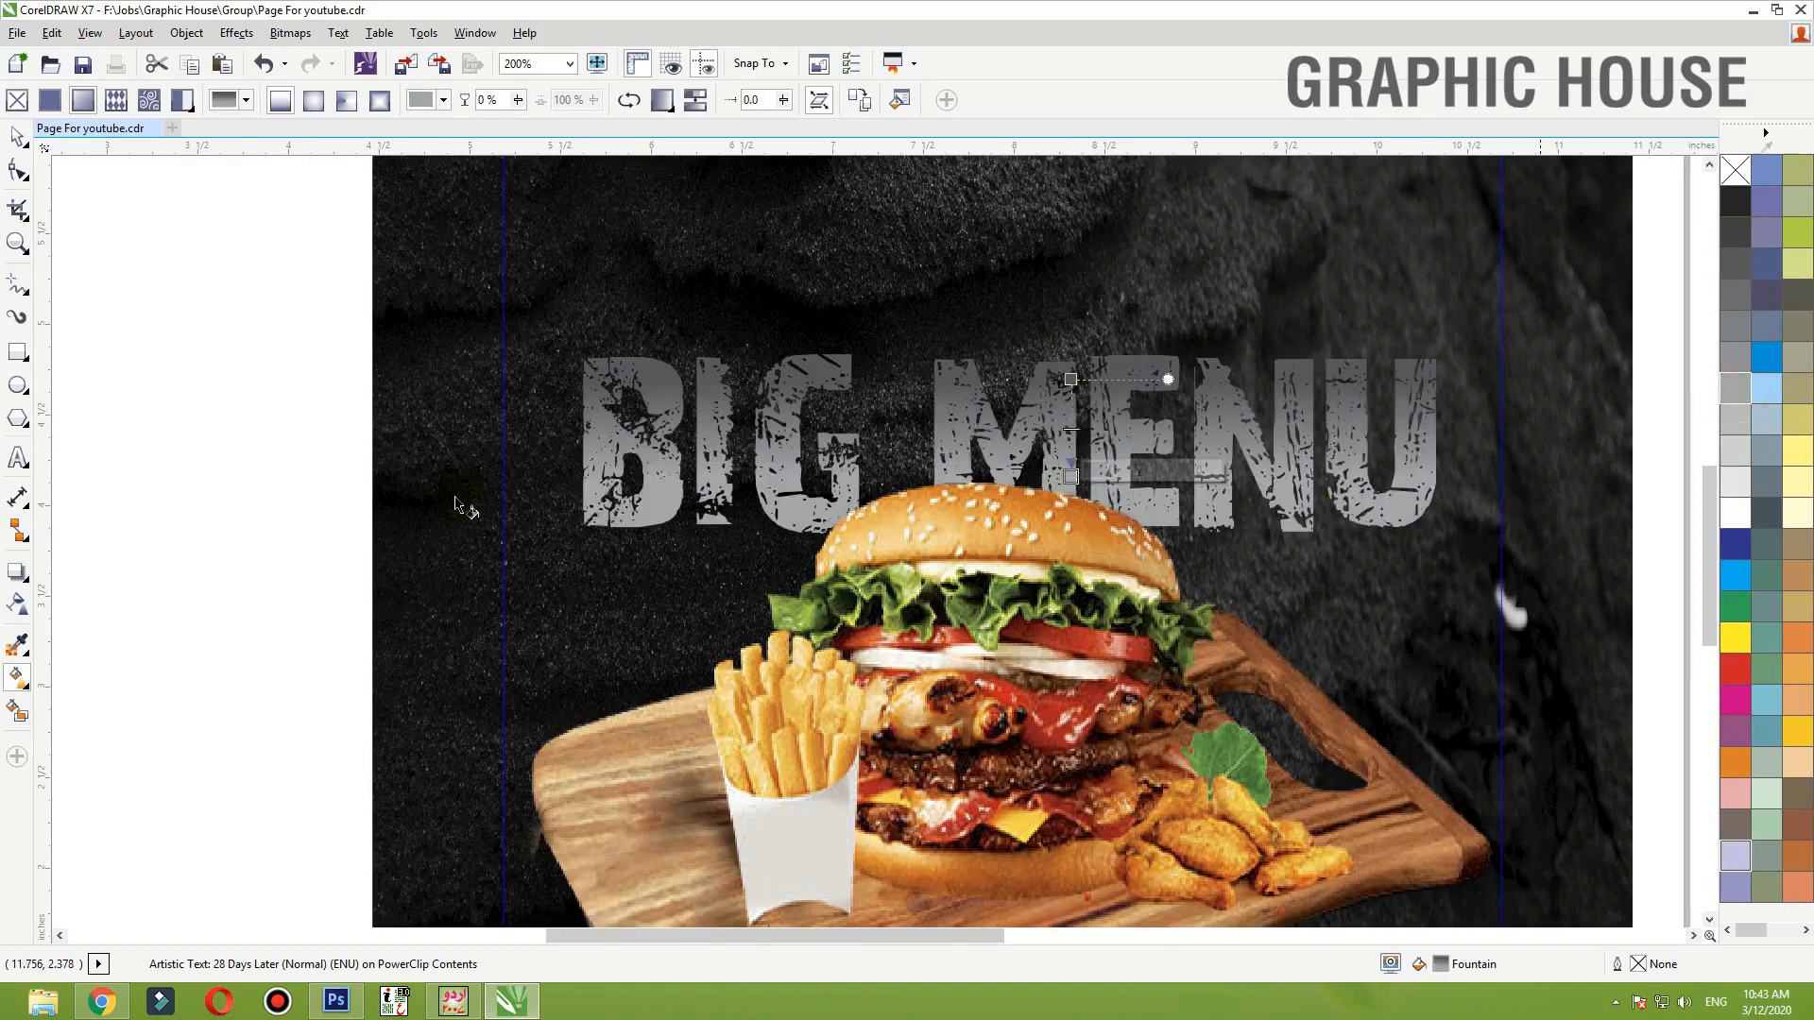
pyautogui.press('space')
pyautogui.keyDown('ctrl'); pyautogui.click(241, 486); pyautogui.keyUp('ctrl')
pyautogui.hotkey('shift', 'F2')
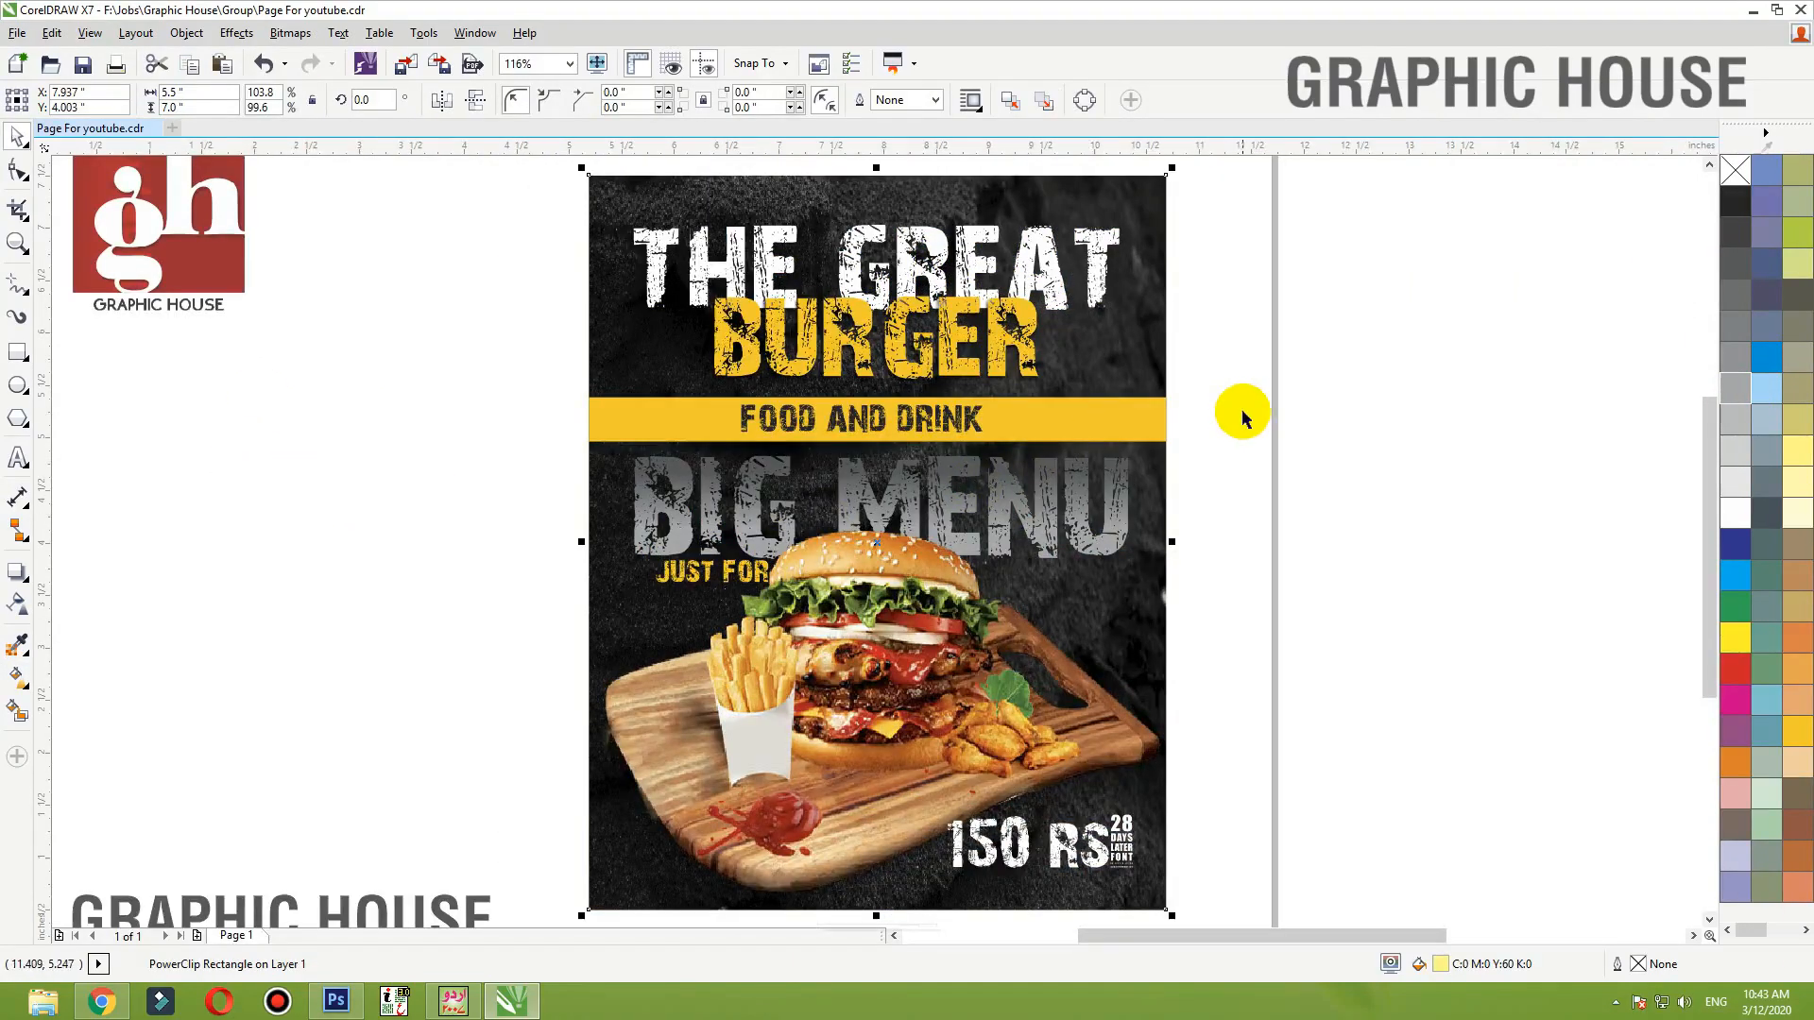
# - Centre the "FOOD AND DRINK" text horizontally on the yellow bar
pyautogui.click(1256, 412)
pyautogui.click(947, 413)
pyautogui.keyDown('shift'); pyautogui.click(1035, 419); pyautogui.keyUp('shift')
pyautogui.press('c')
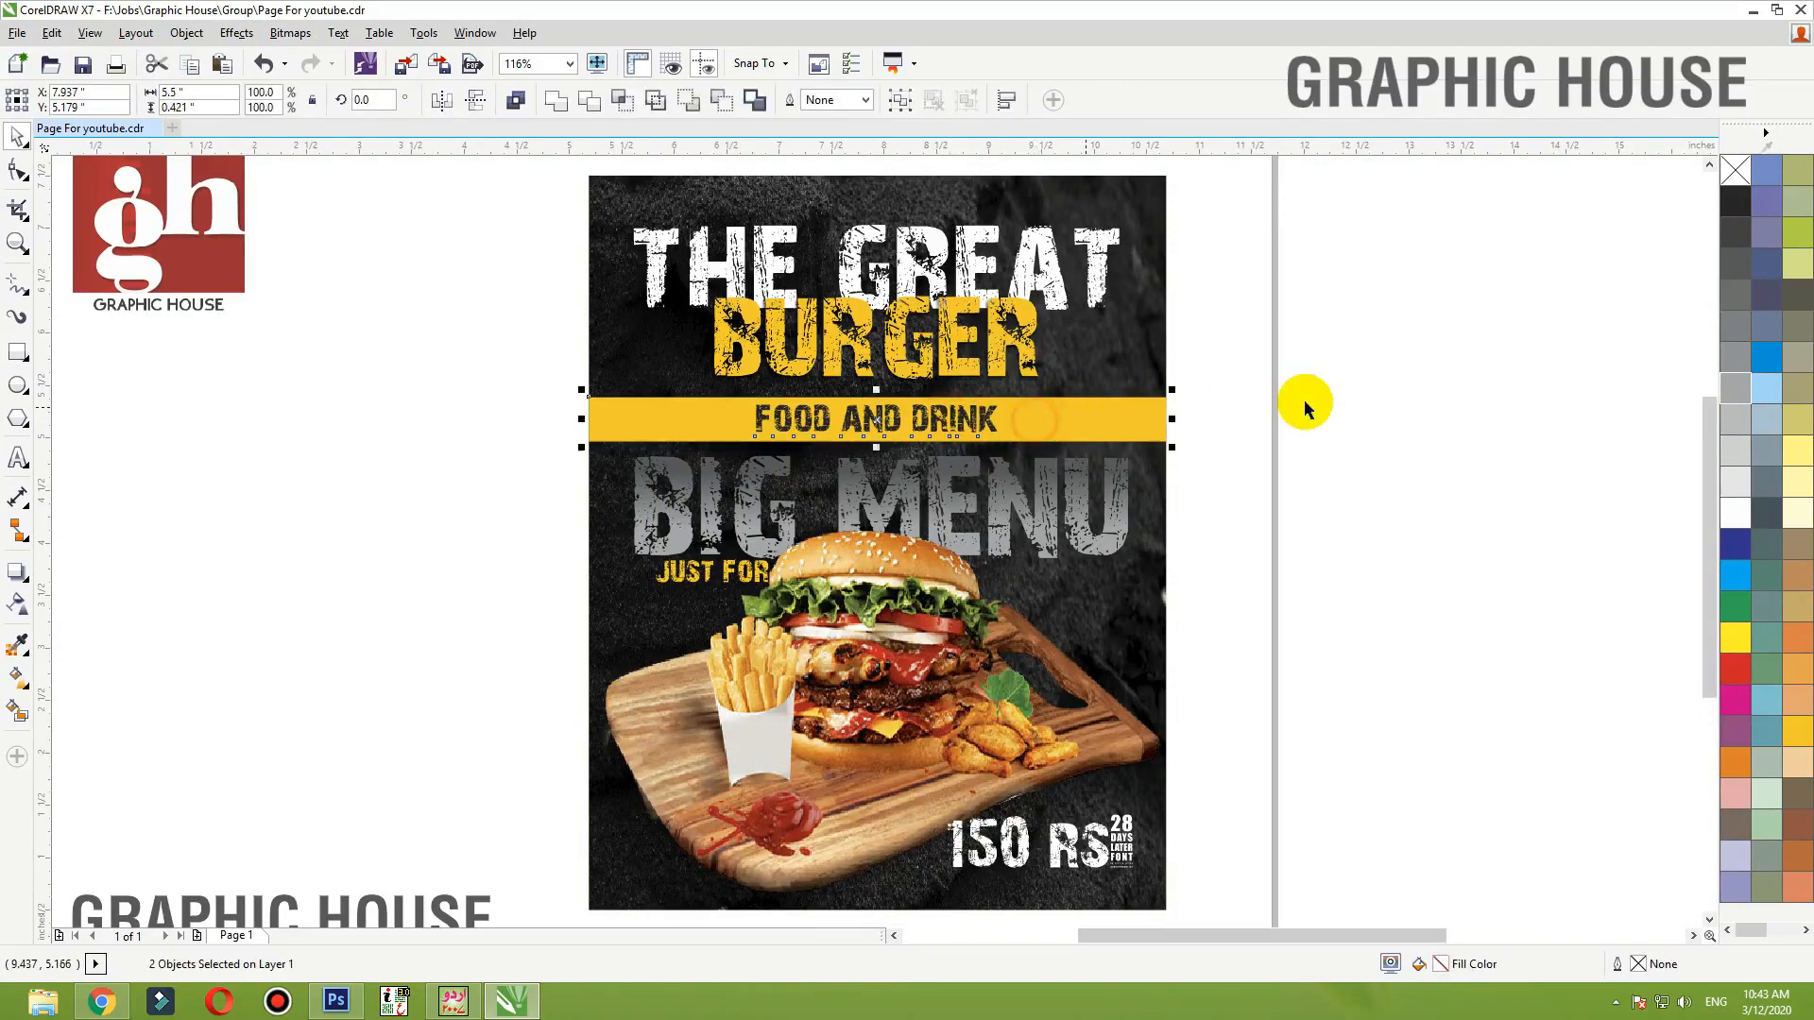
pyautogui.click(1306, 403)
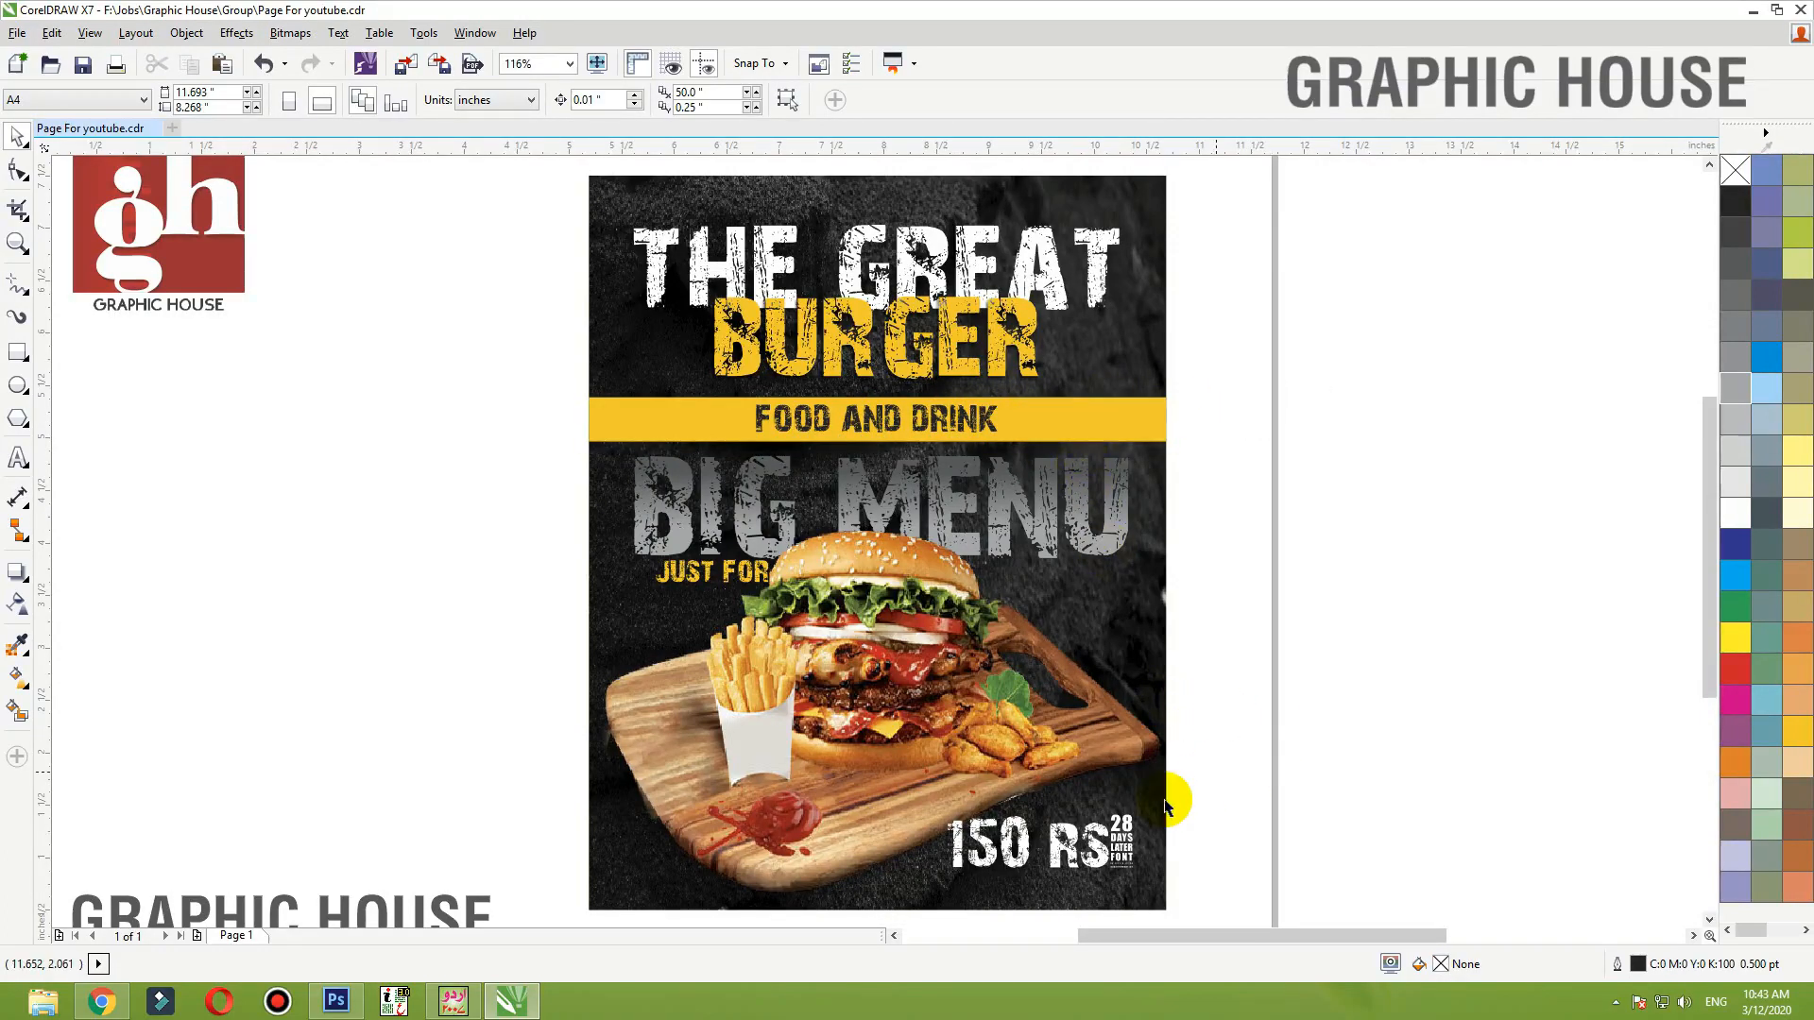
# - Remove the small "28 Days Later Font" mark from the end of "150 RS" and shift the price slightly down
pyautogui.doubleClick(1118, 847)
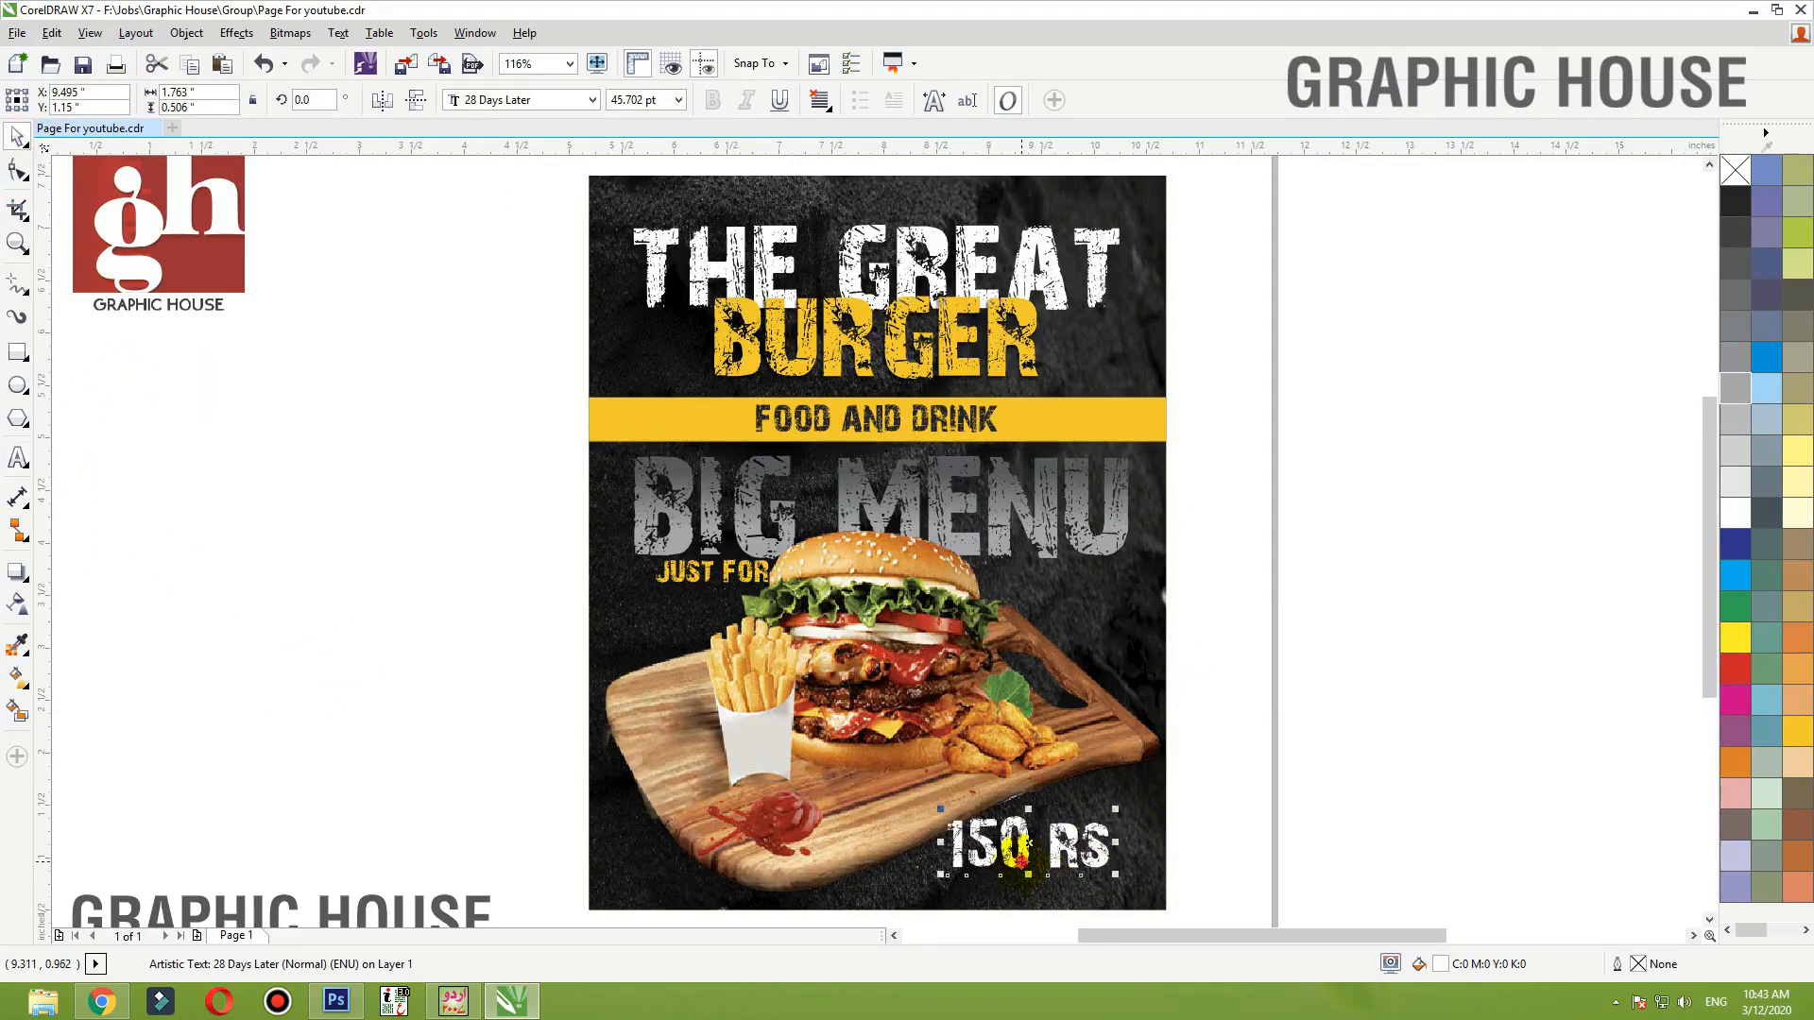
pyautogui.moveTo(1021, 861); pyautogui.dragTo(1022, 867)
pyautogui.click(1376, 567)
# - Delete the spare burger layout with the wooden table background beside the page
pyautogui.press('F4')
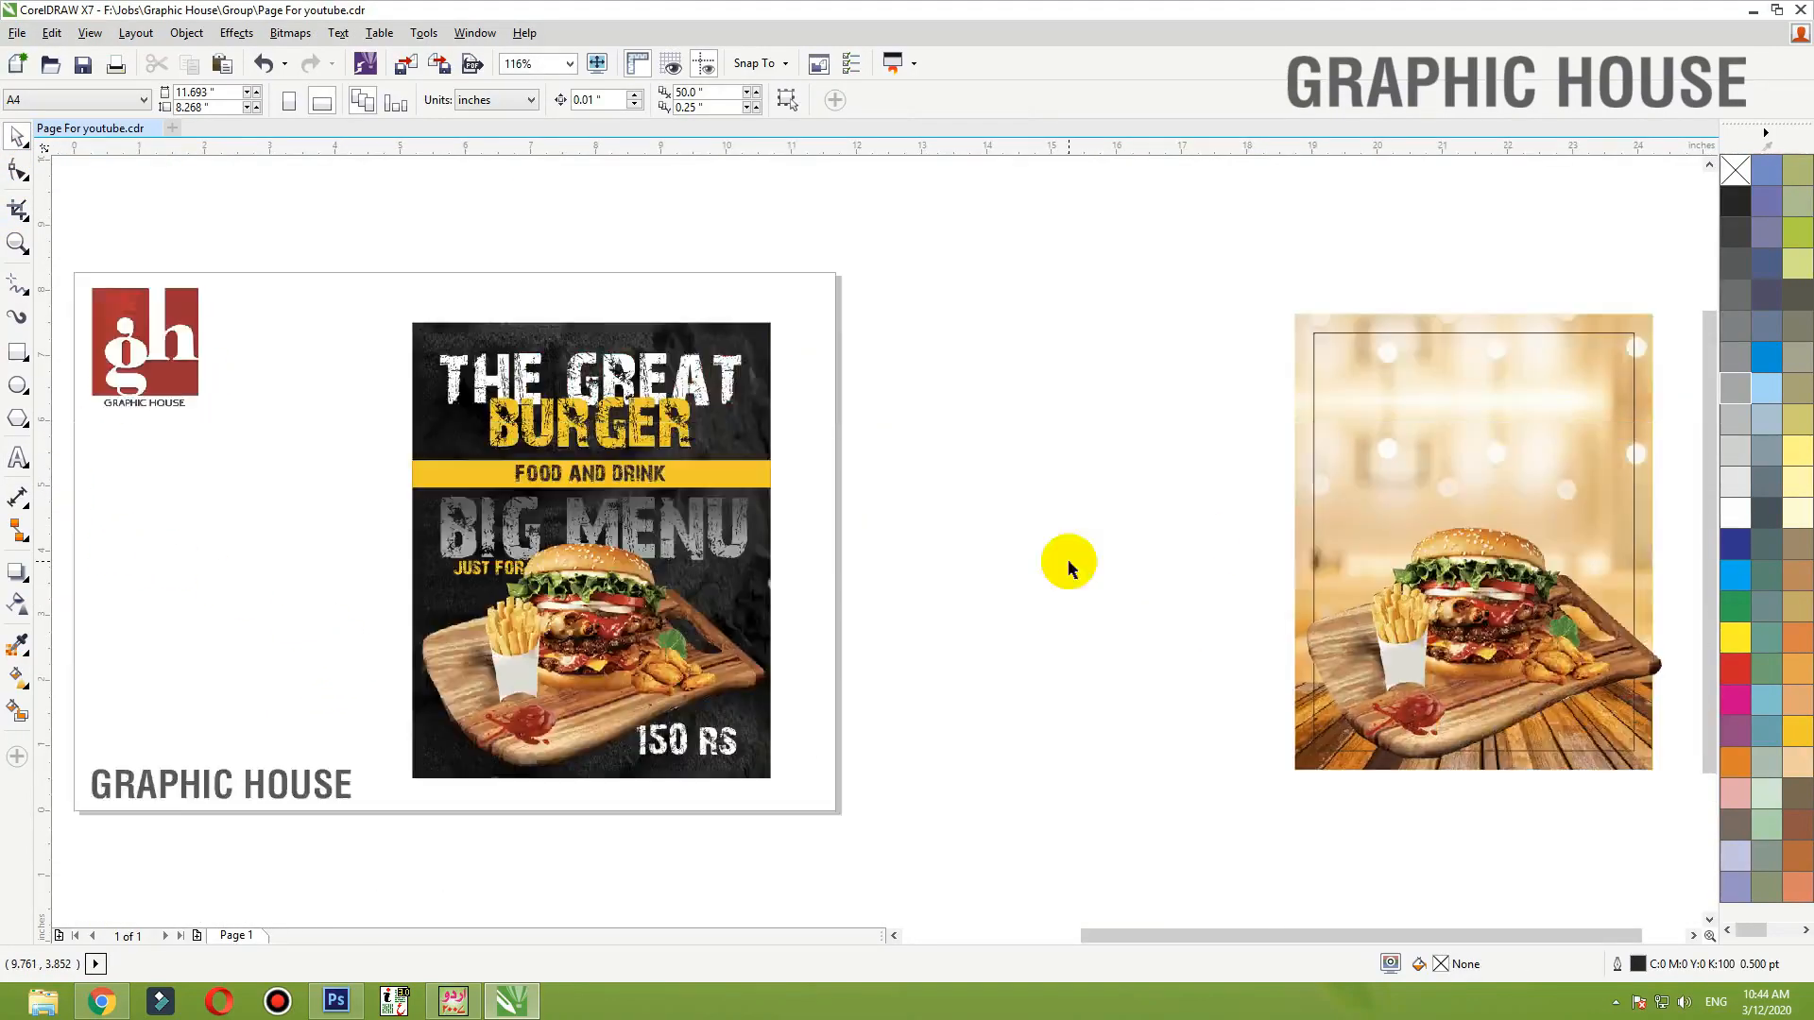
pyautogui.moveTo(1107, 235); pyautogui.dragTo(1725, 940)
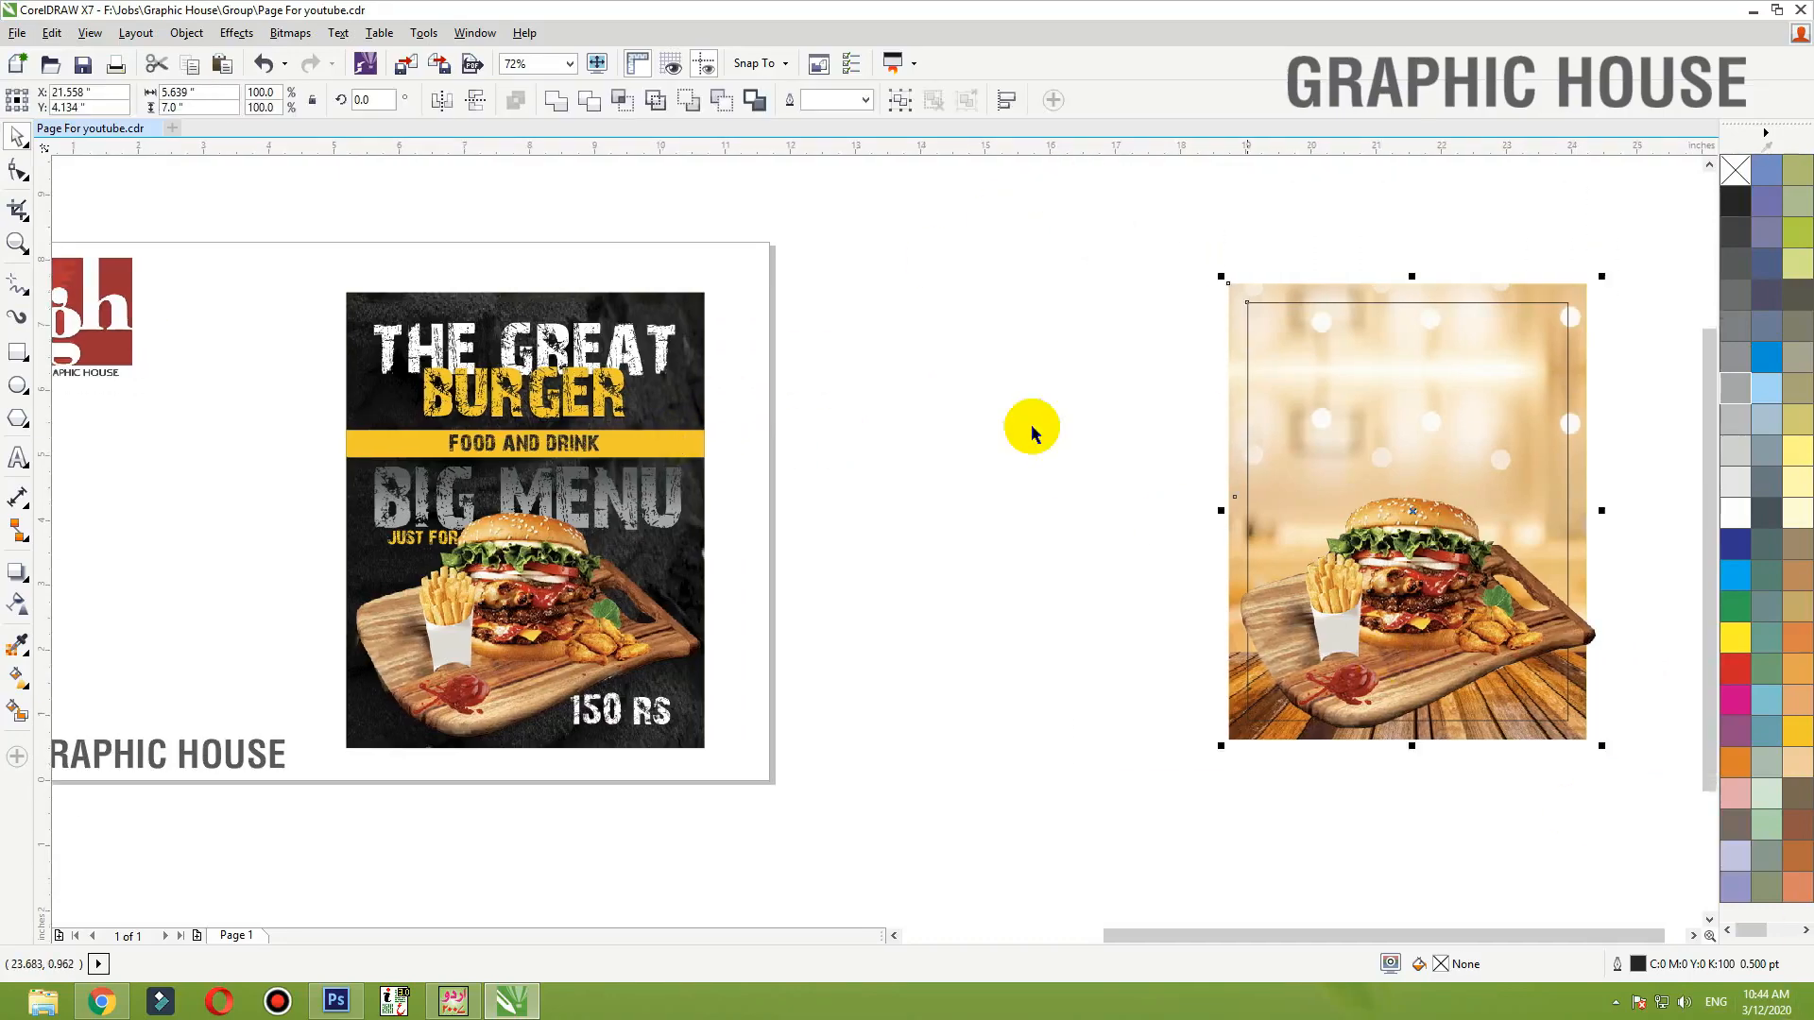
pyautogui.press('Delete')
pyautogui.moveTo(934, 226); pyautogui.dragTo(315, 792)
pyautogui.hotkey('shift', 'F2')
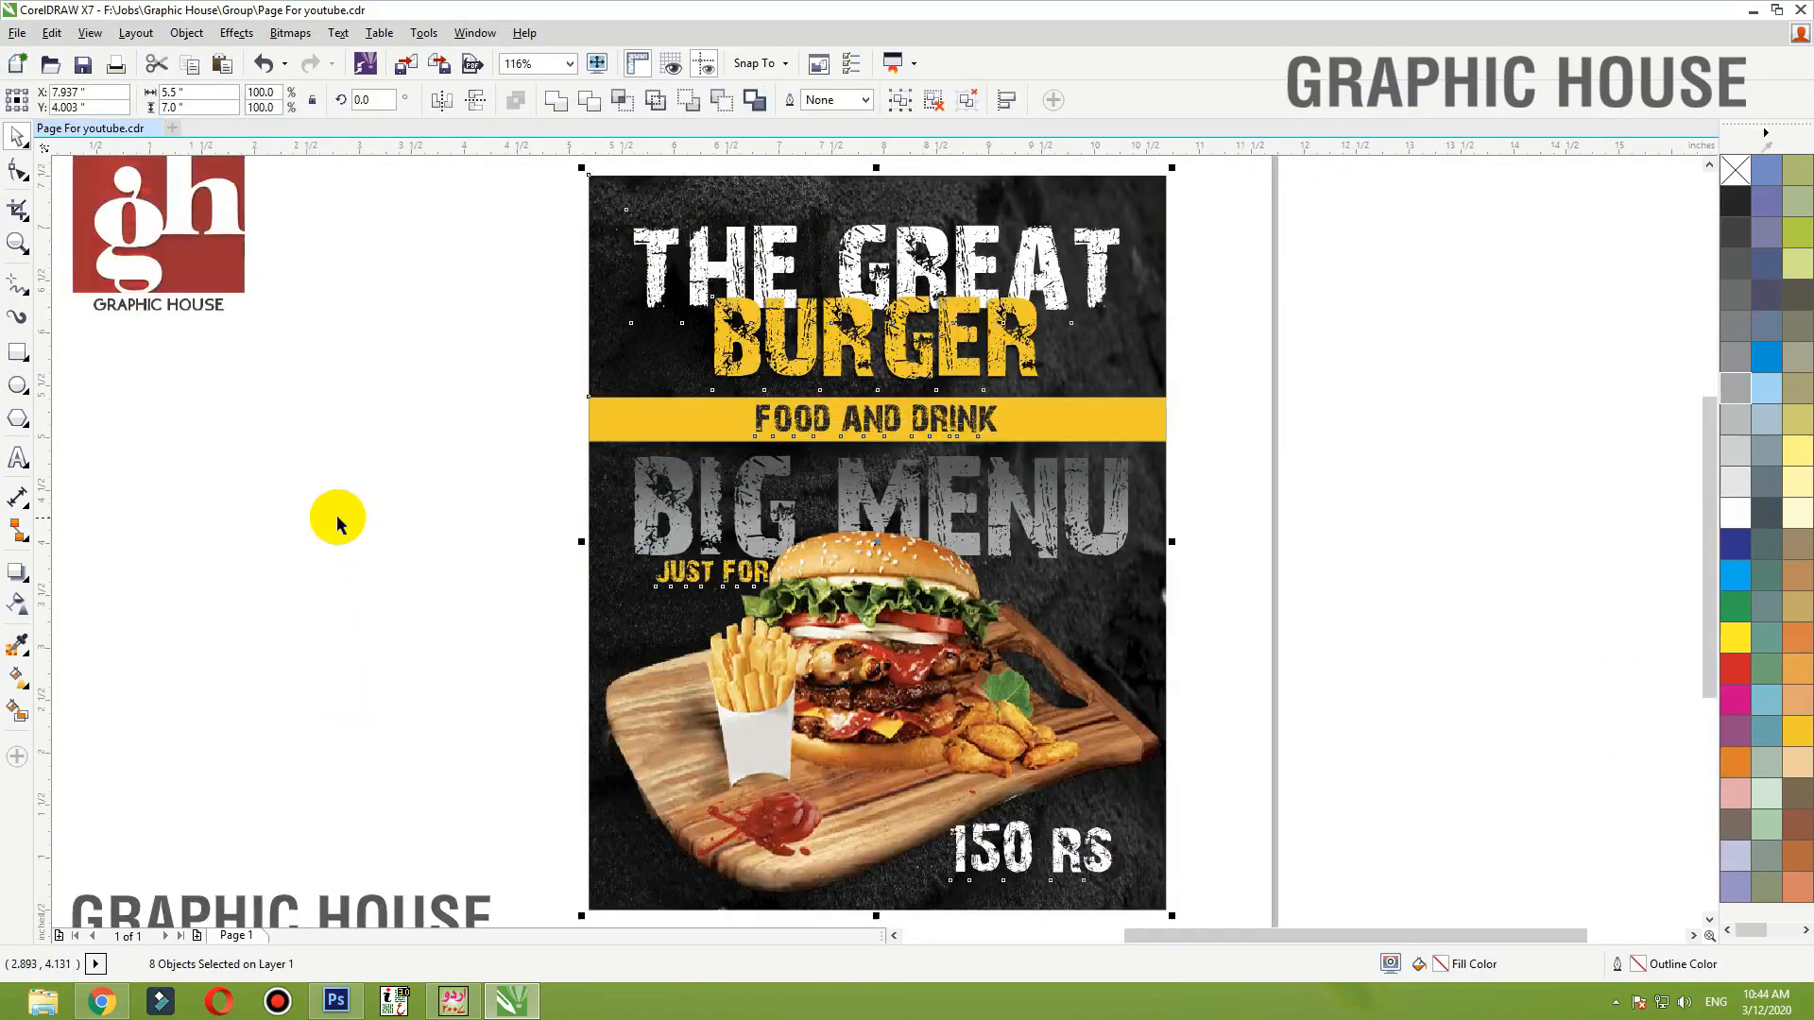
pyautogui.click(338, 523)
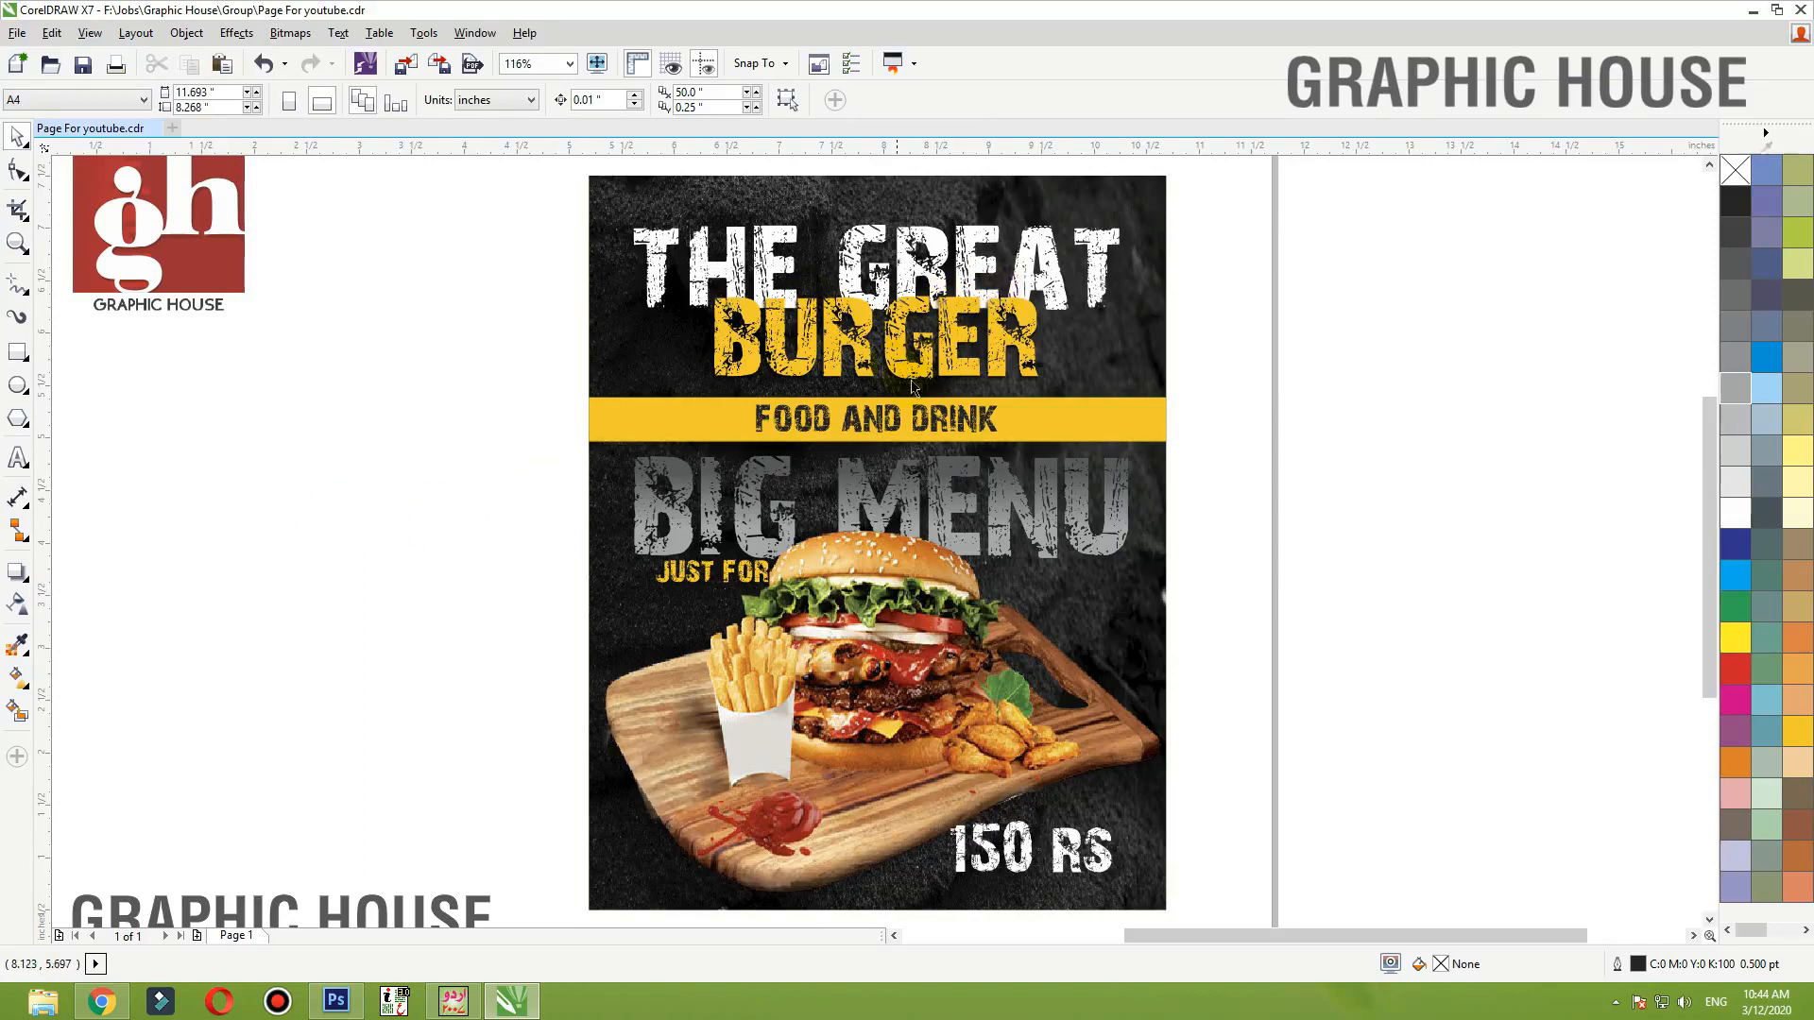
pyautogui.click(935, 426)
pyautogui.keyDown('shift'); pyautogui.click(1030, 427); pyautogui.keyUp('shift')
pyautogui.click(1320, 416)
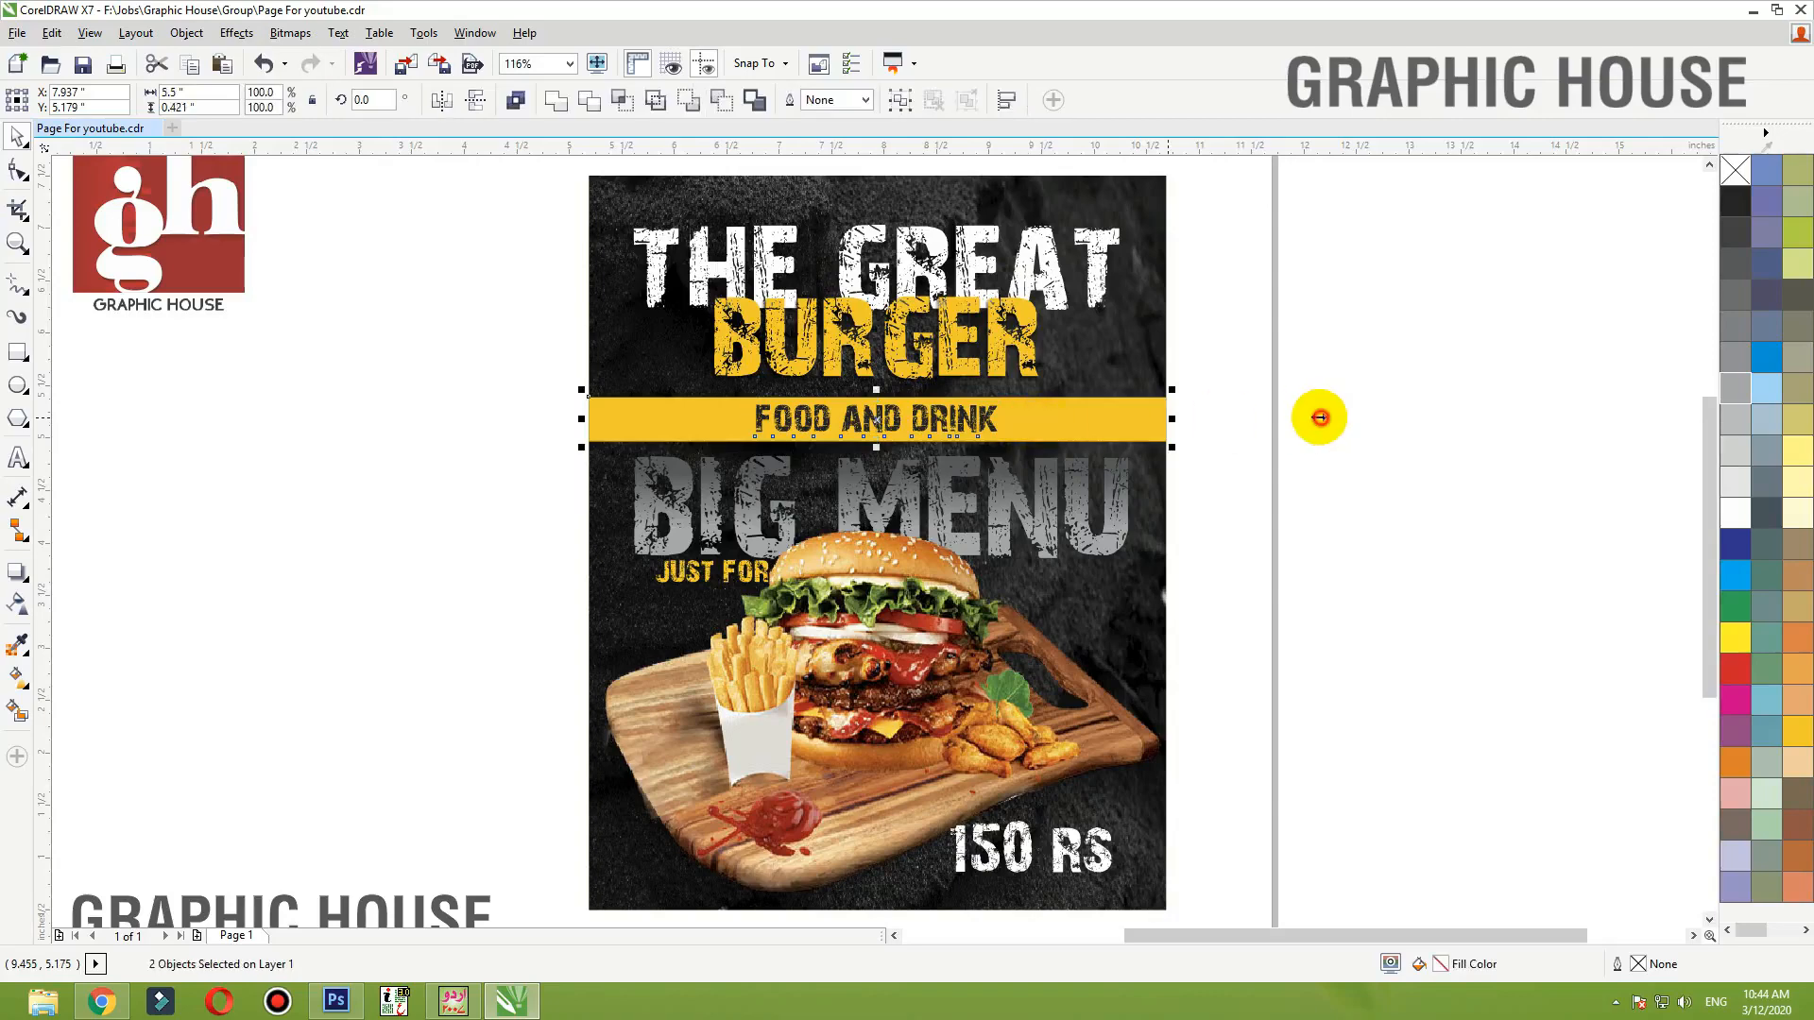
# - Duplicate the complete burger flyer with all its text onto the empty area beside the page
pyautogui.scroll(-2, 1205, 291)
pyautogui.moveTo(1228, 235); pyautogui.dragTo(746, 725)
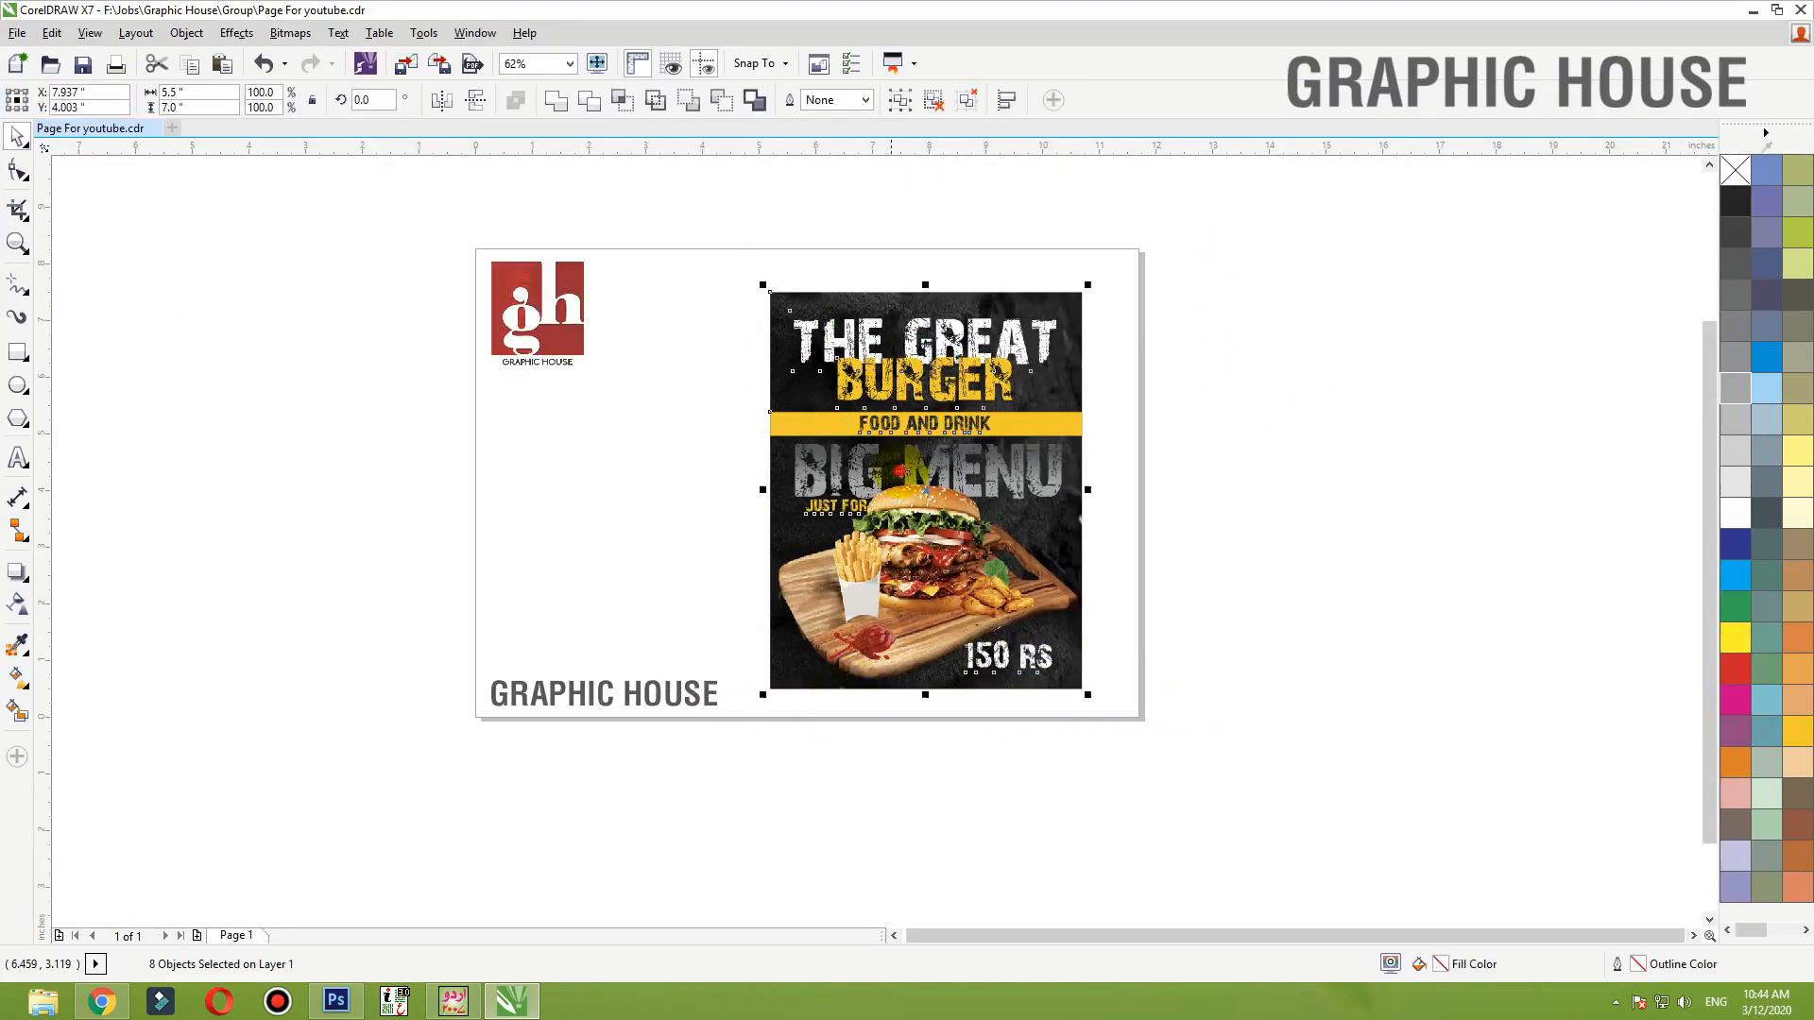
pyautogui.moveTo(899, 469); pyautogui.dragTo(1387, 470)
pyautogui.rightClick(1388, 468)
# - Change the font of the "THE GREAT" and "BURGER" title lines to Aachen BT on the flyer inside the page
pyautogui.click(1059, 257)
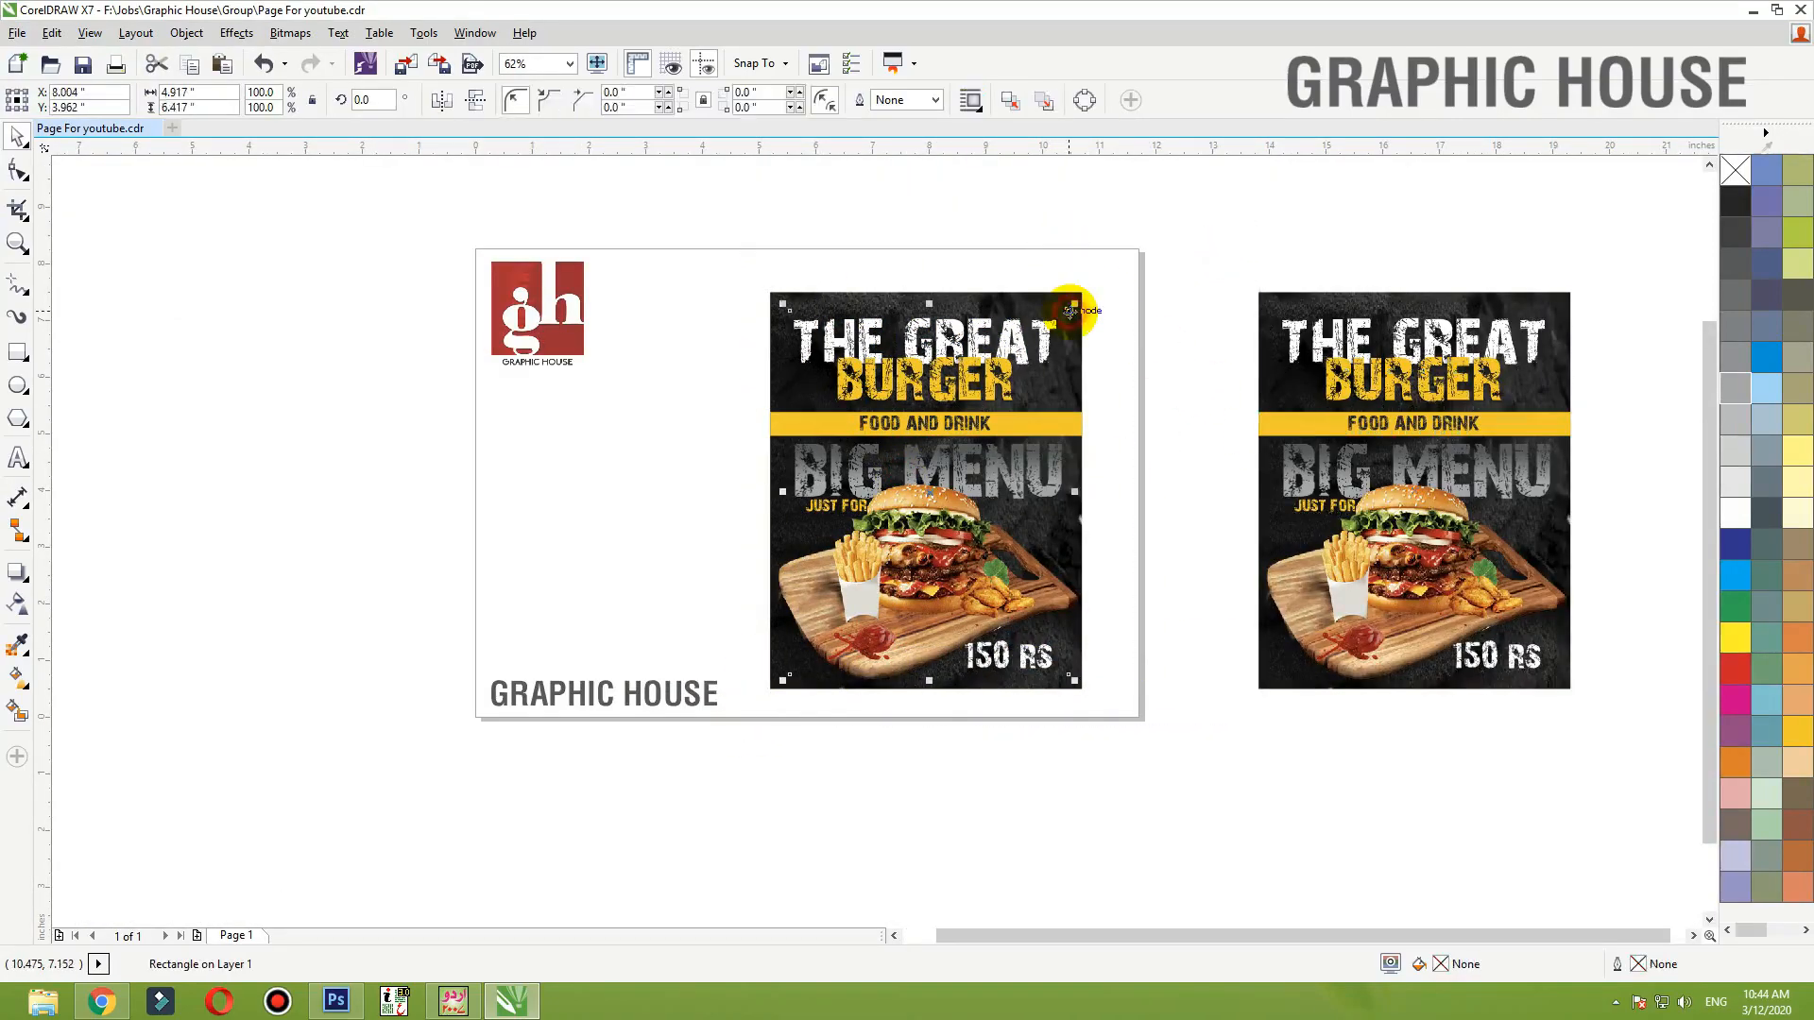
pyautogui.scroll(2, 1162, 364)
pyautogui.moveTo(478, 130); pyautogui.dragTo(467, 121)
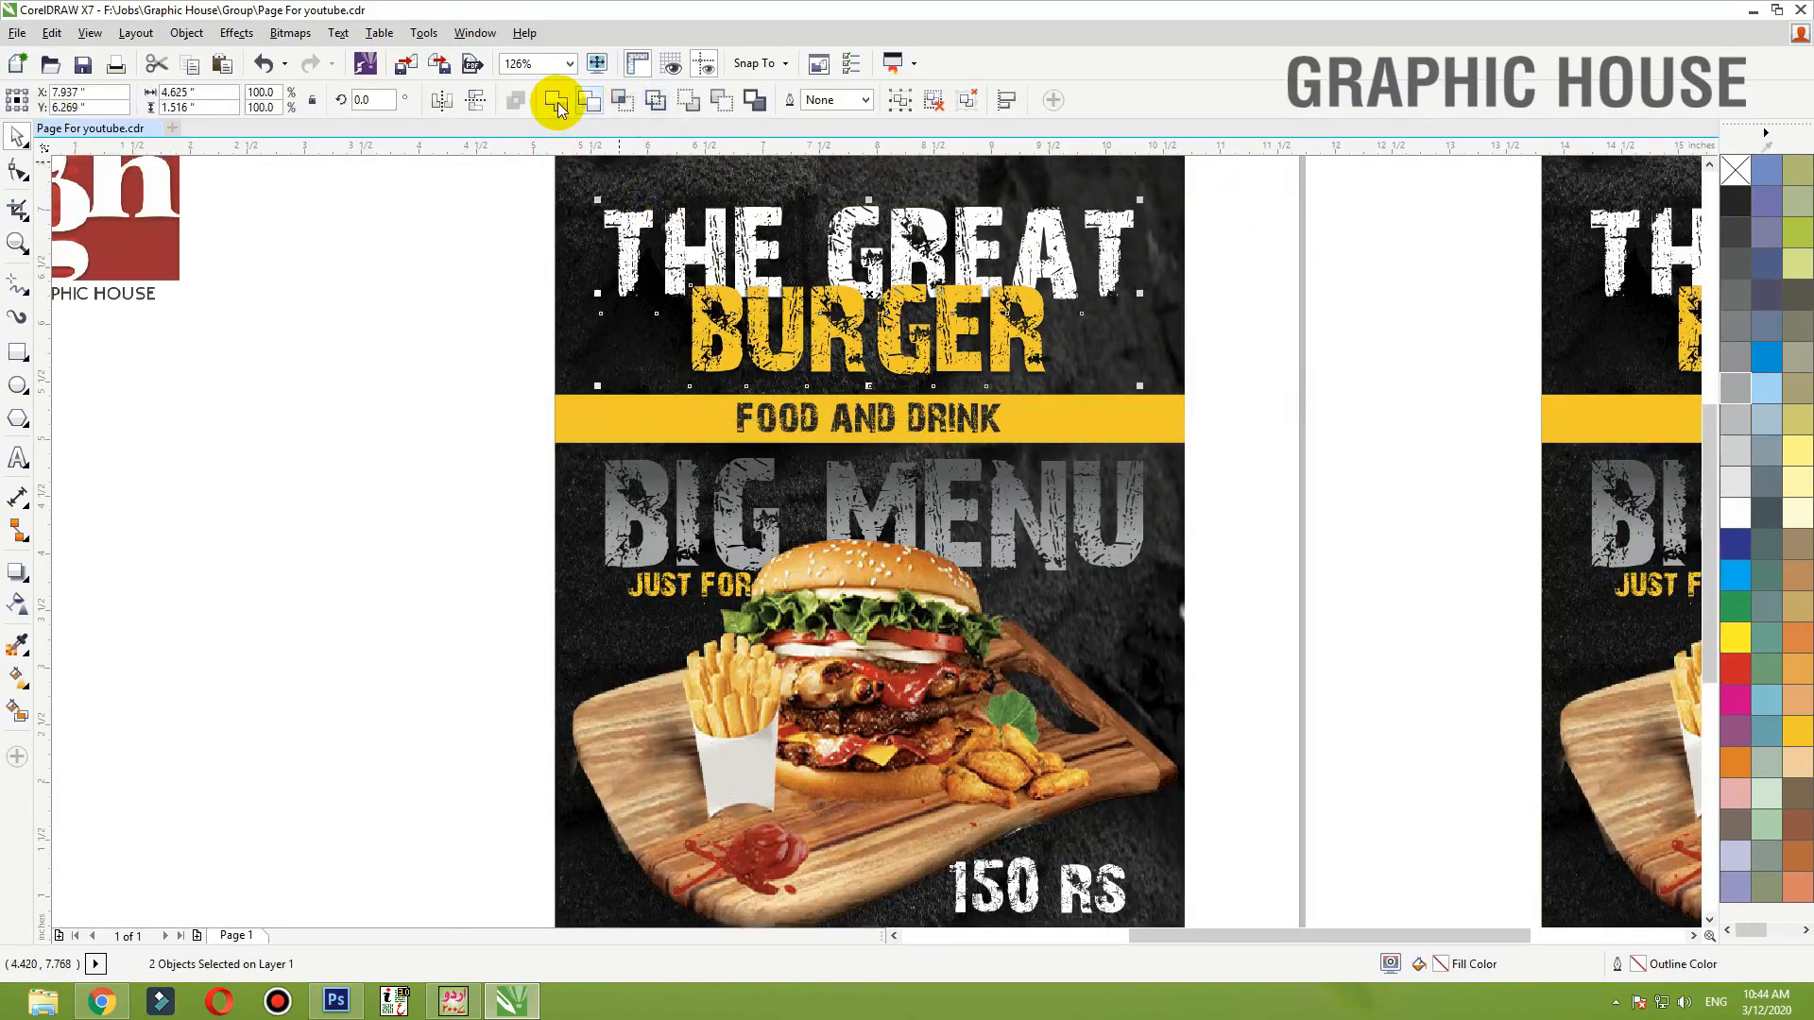
pyautogui.click(970, 102)
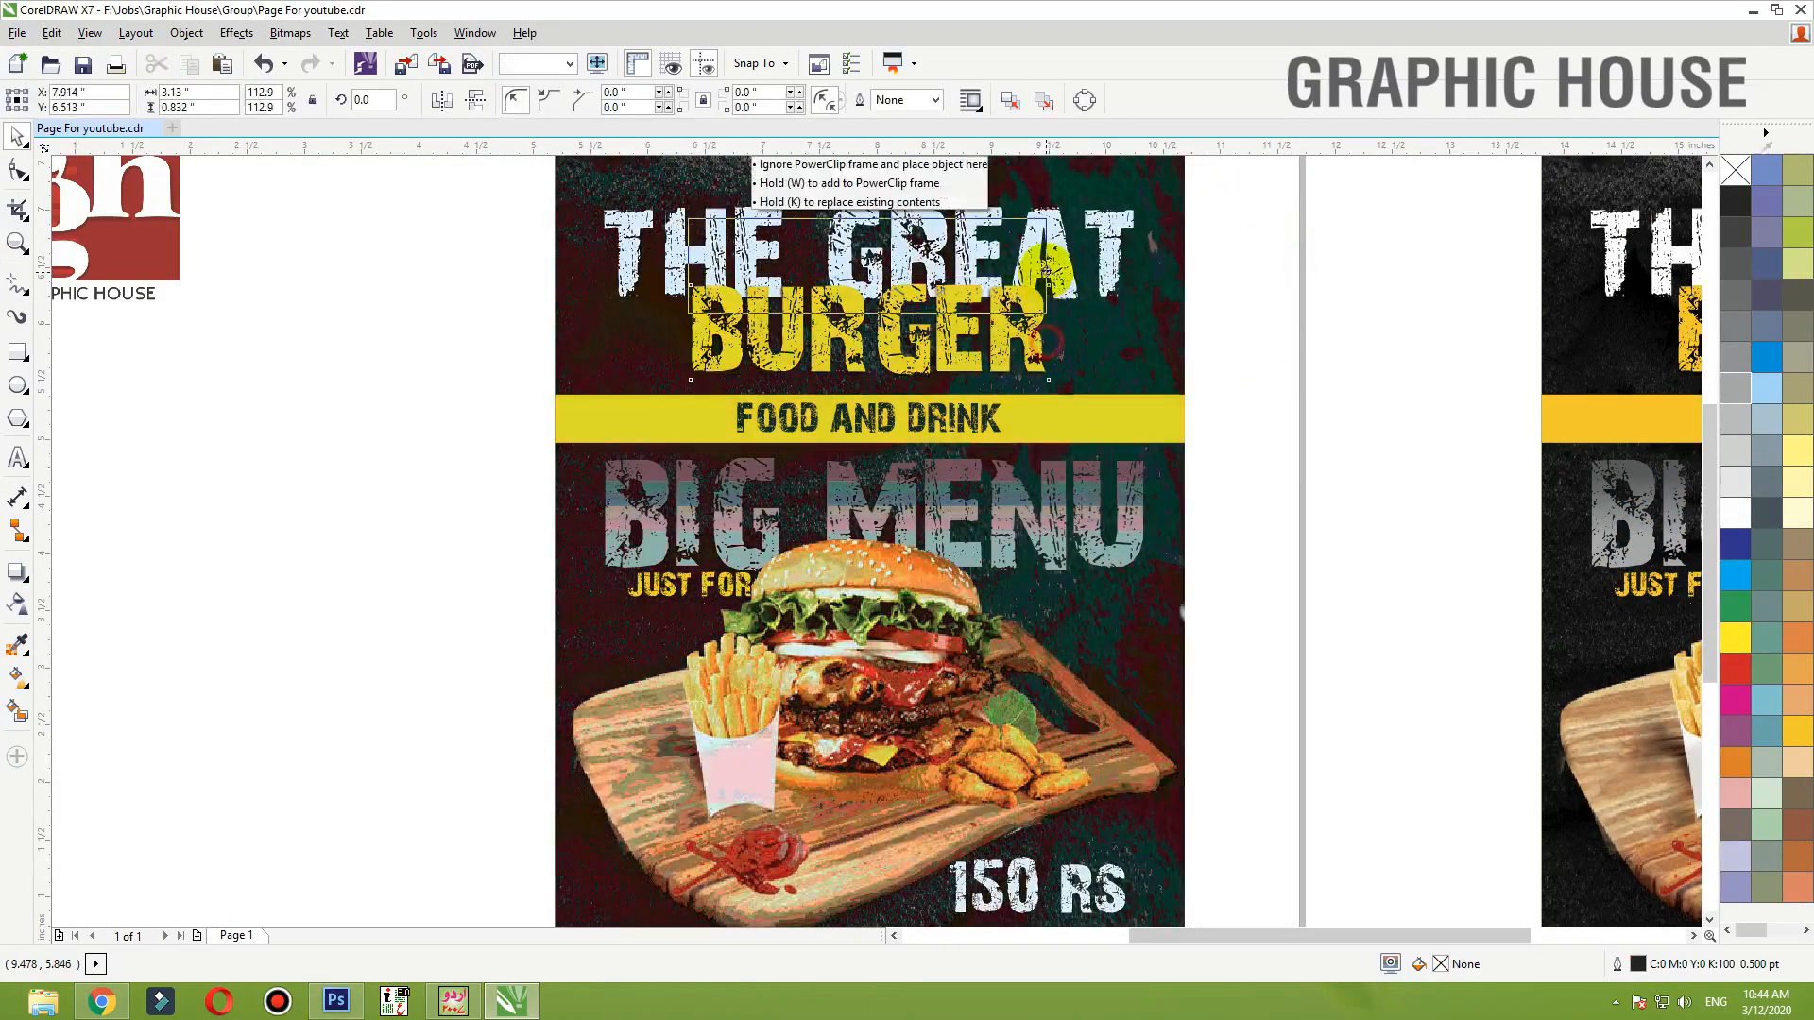
pyautogui.moveTo(1274, 397); pyautogui.dragTo(482, 83)
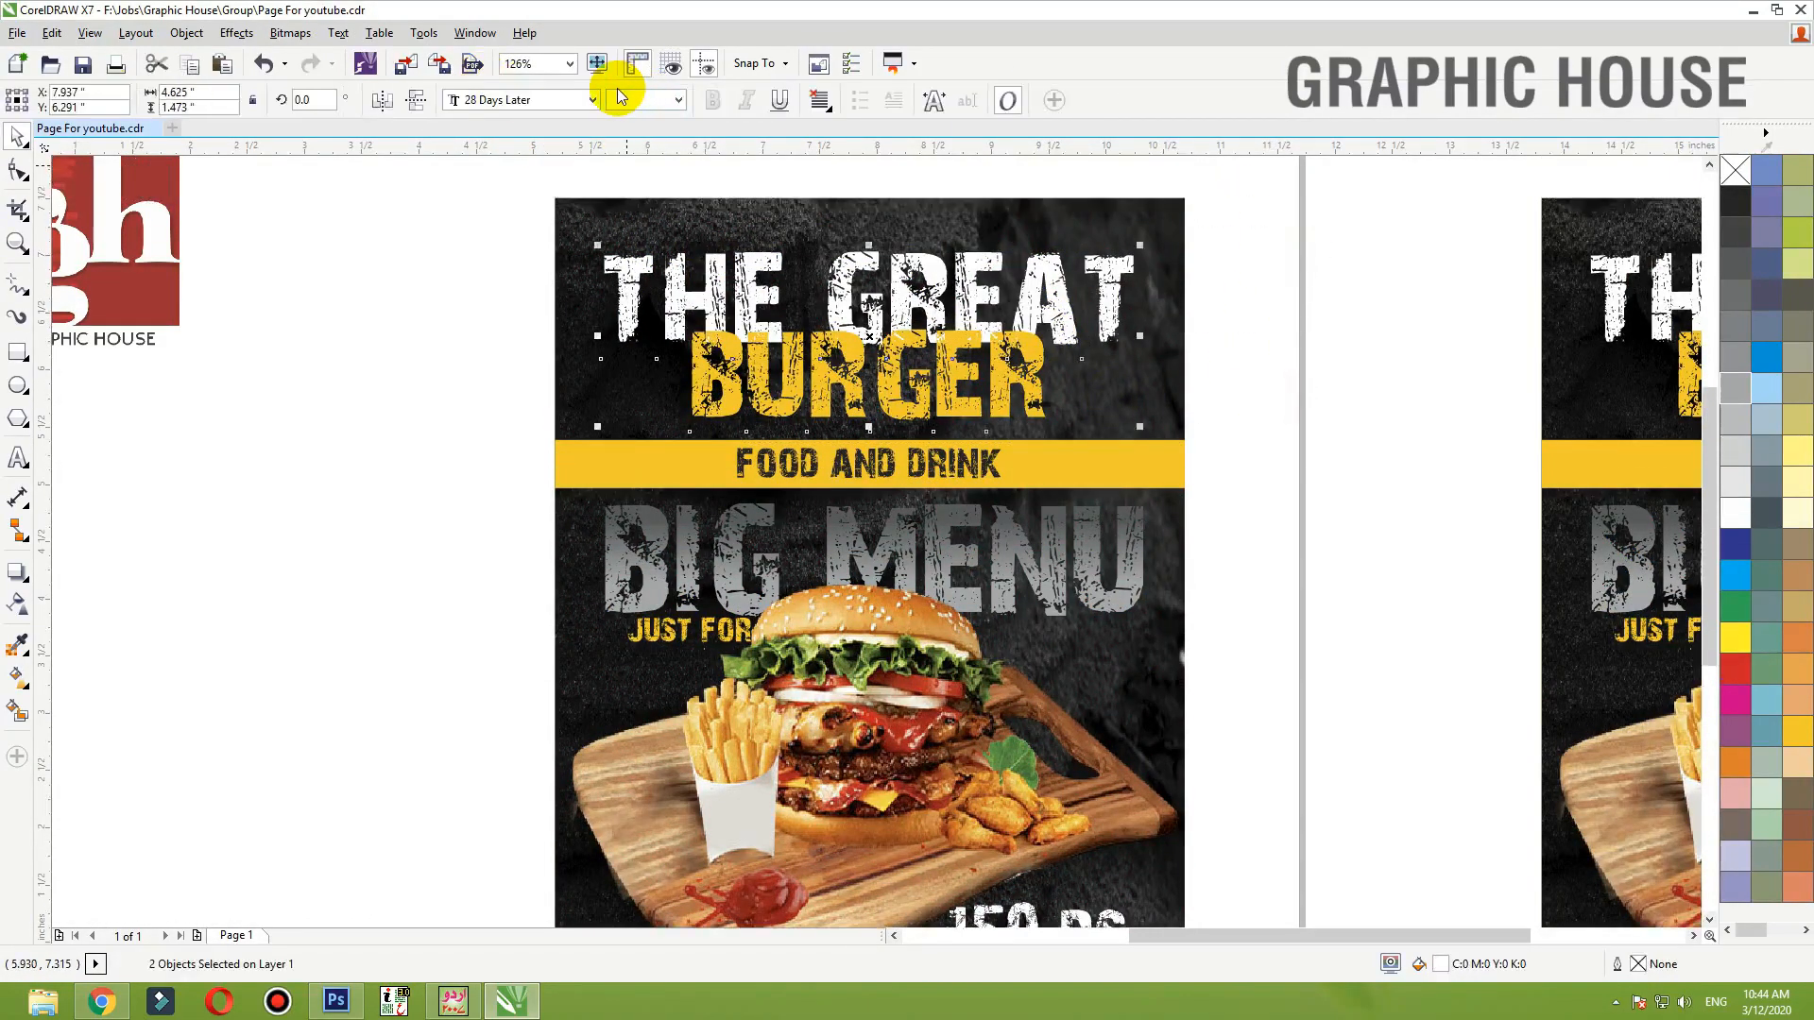
pyautogui.click(538, 99)
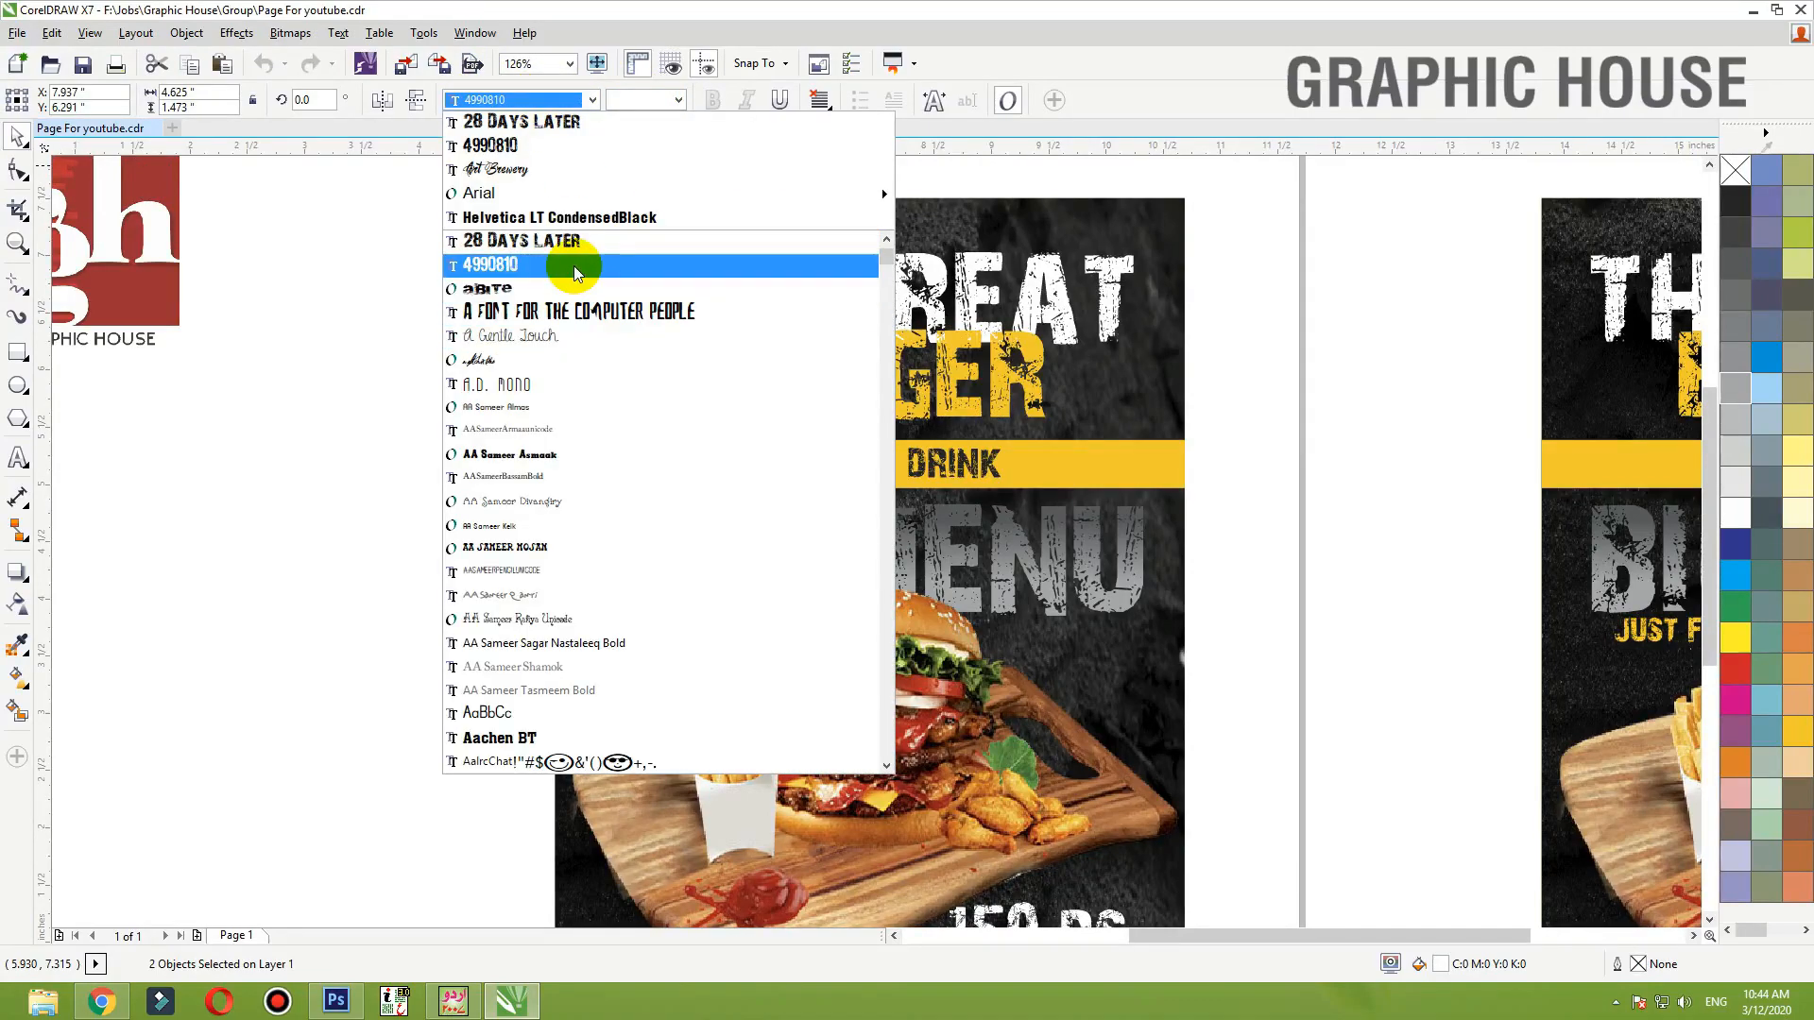
pyautogui.scroll(-3, 655, 315)
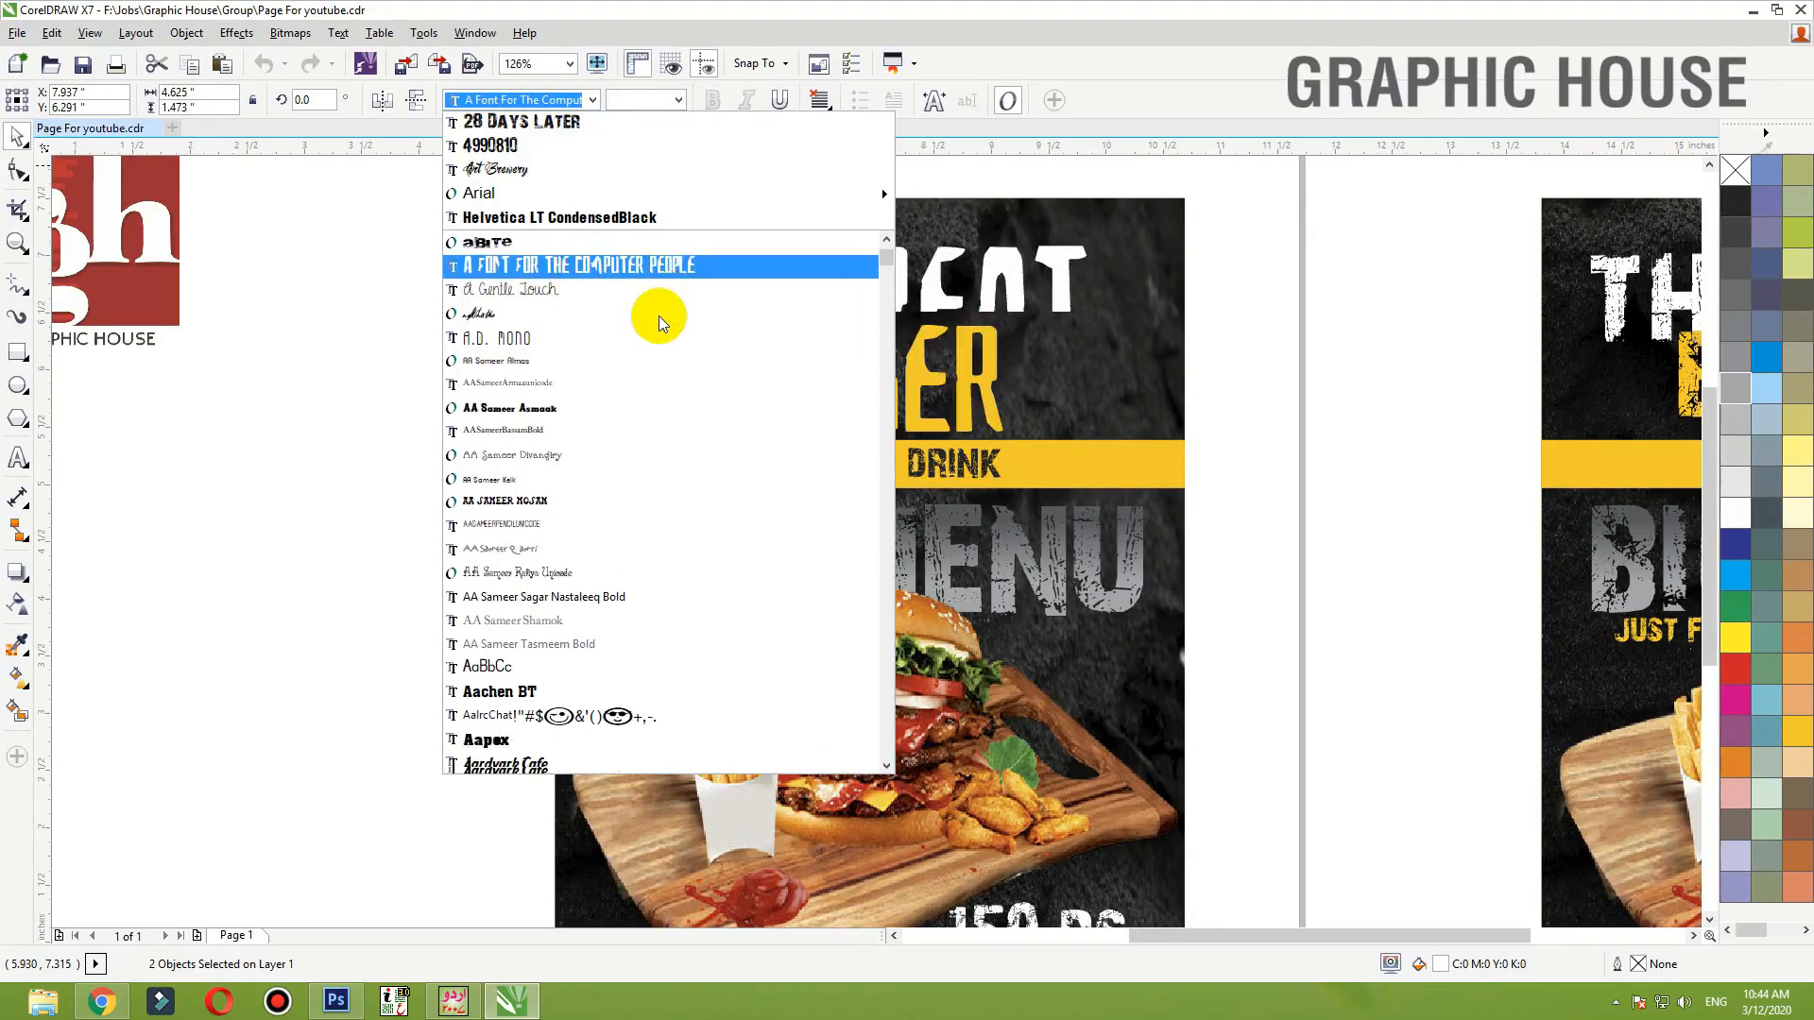
pyautogui.click(538, 530)
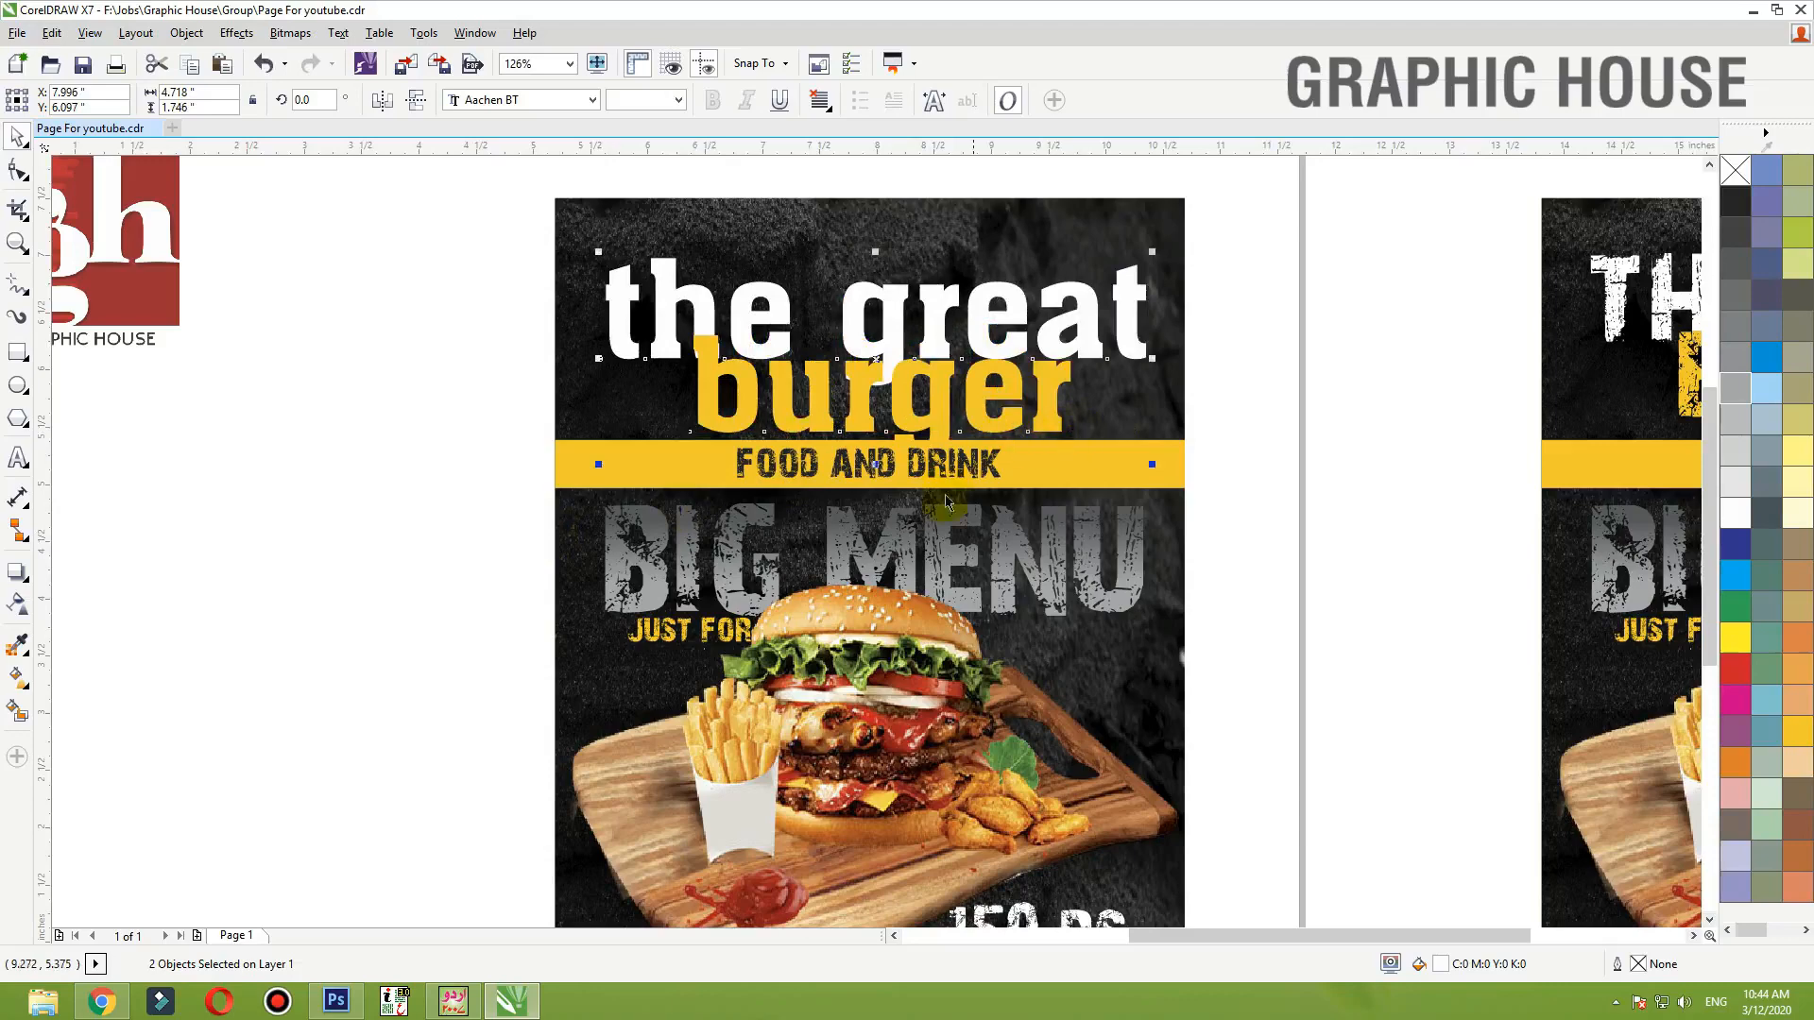
# - Set the "FOOD AND DRINK" text on the yellow bar to the Aachen BT font
pyautogui.moveTo(1303, 467); pyautogui.dragTo(609, 648)
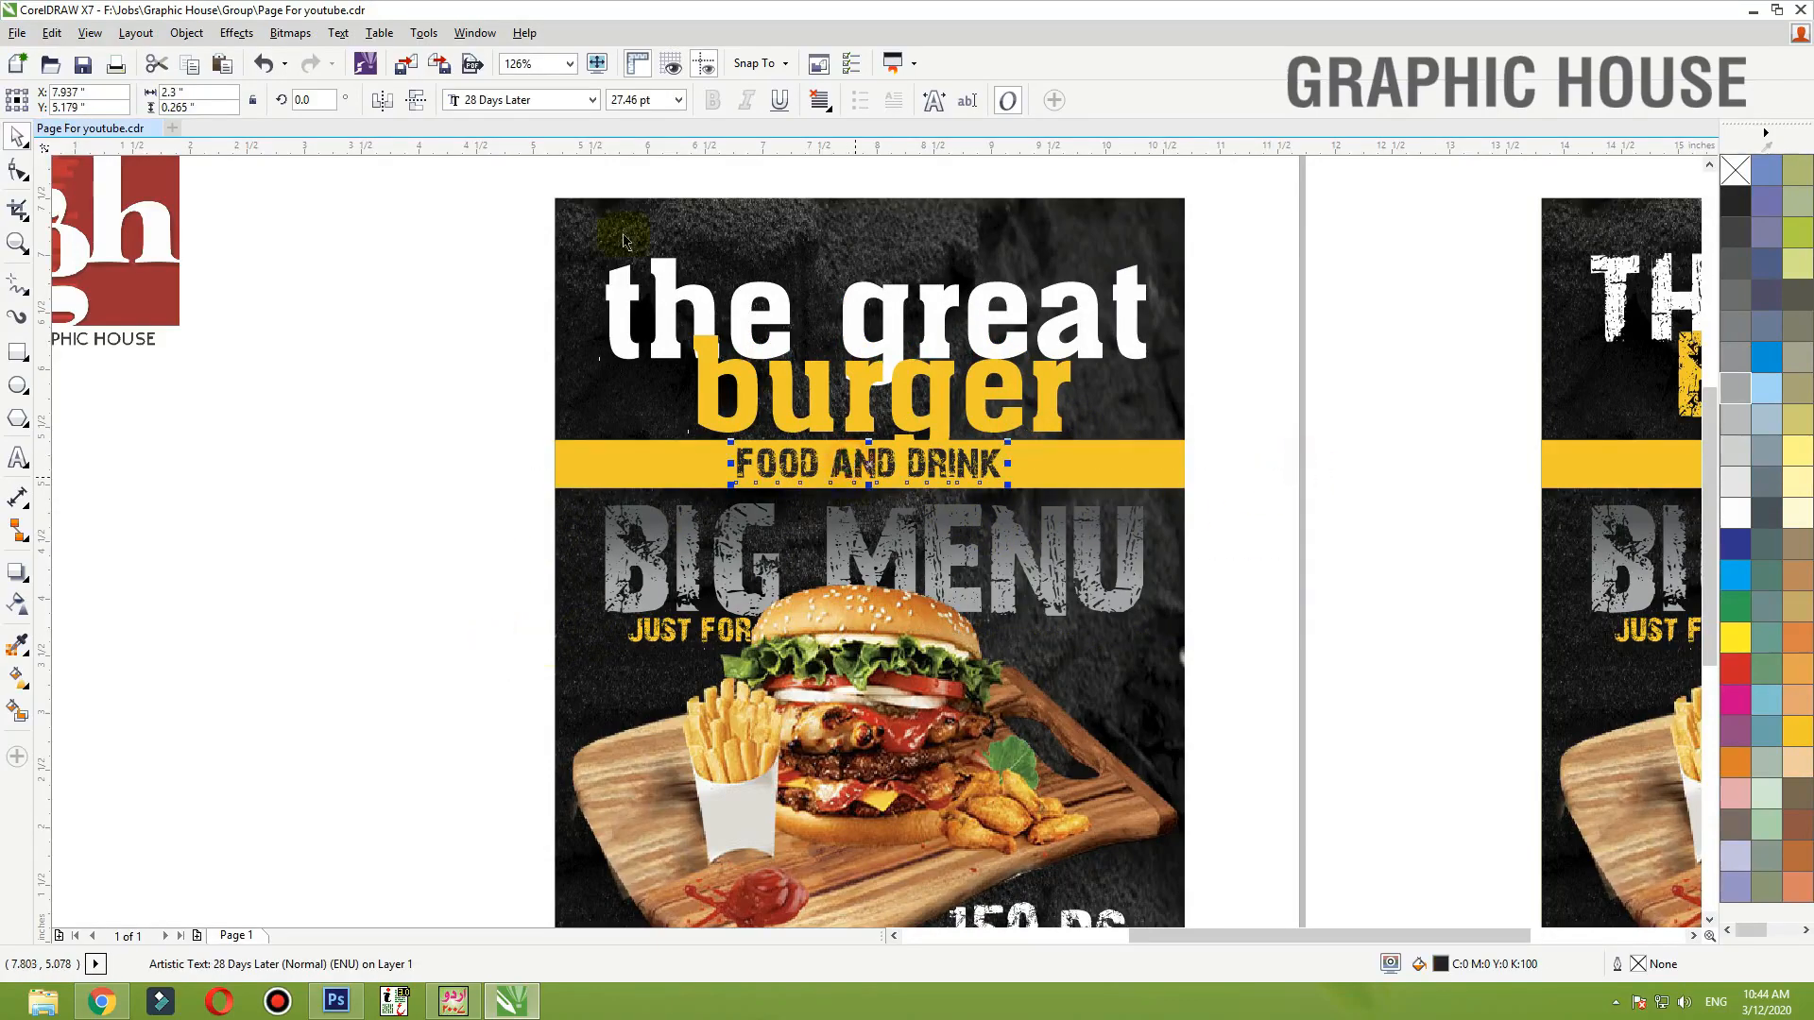
pyautogui.click(489, 100)
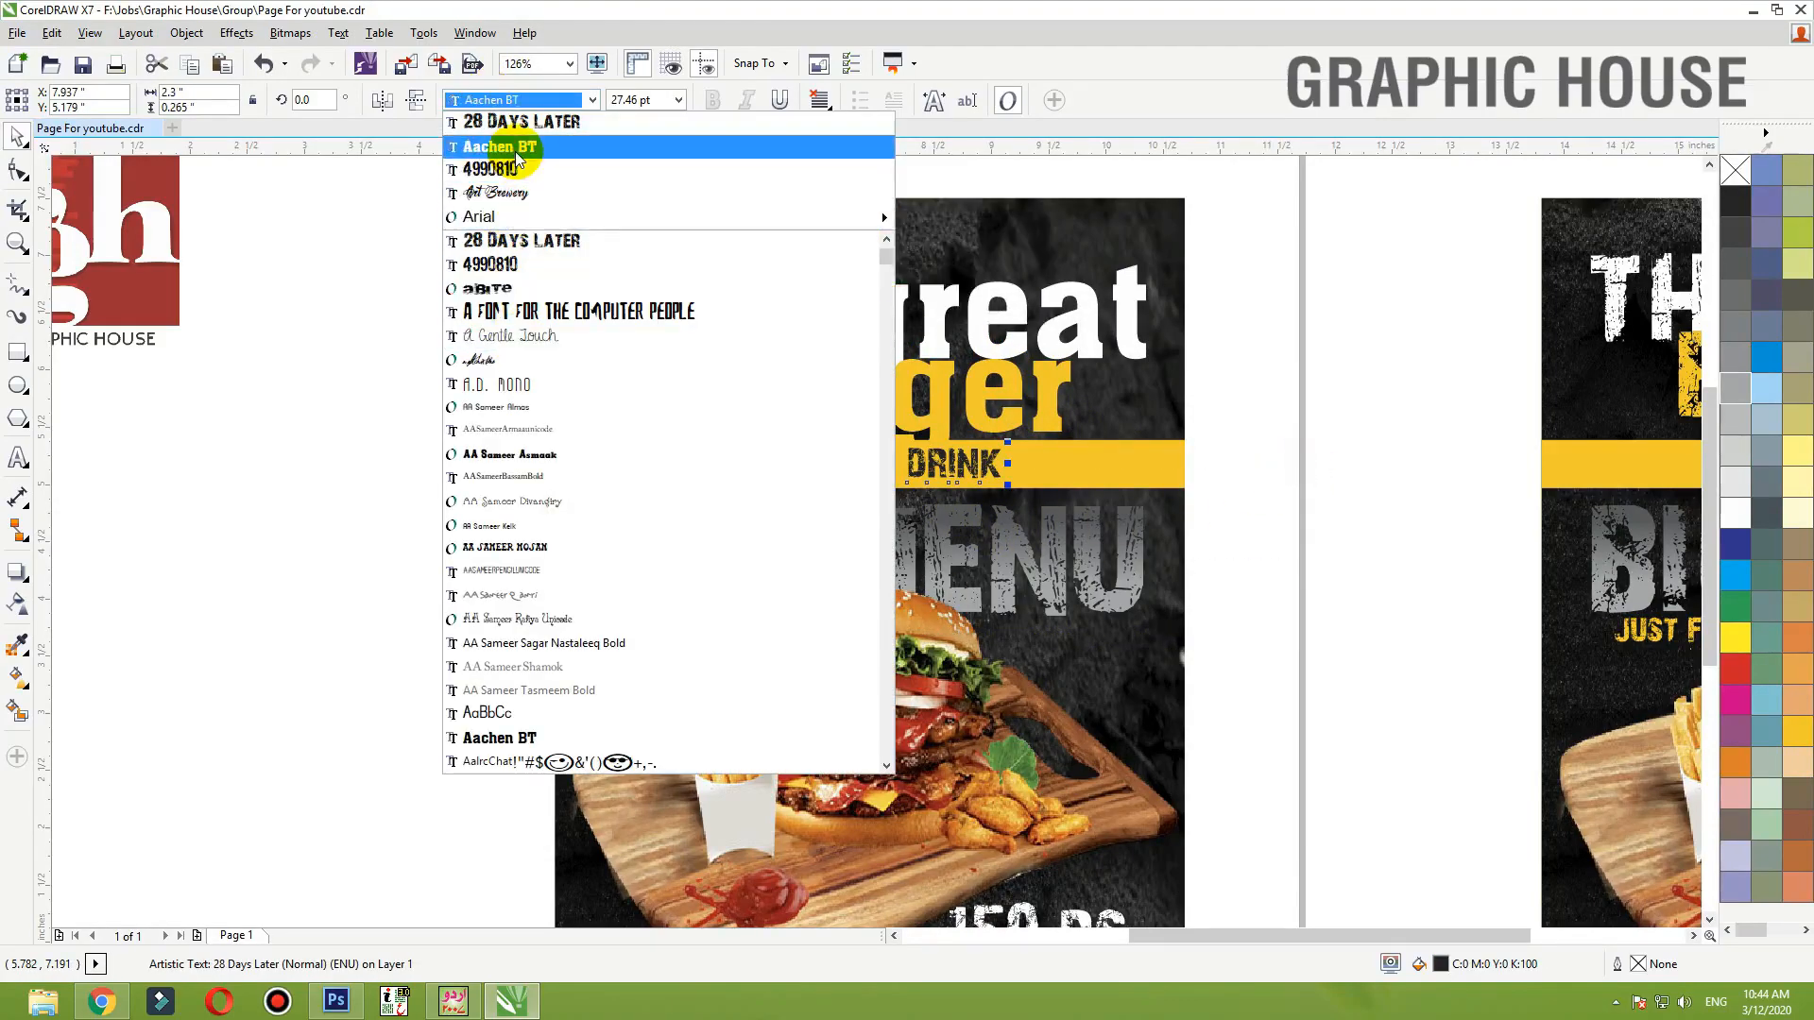
pyautogui.click(515, 151)
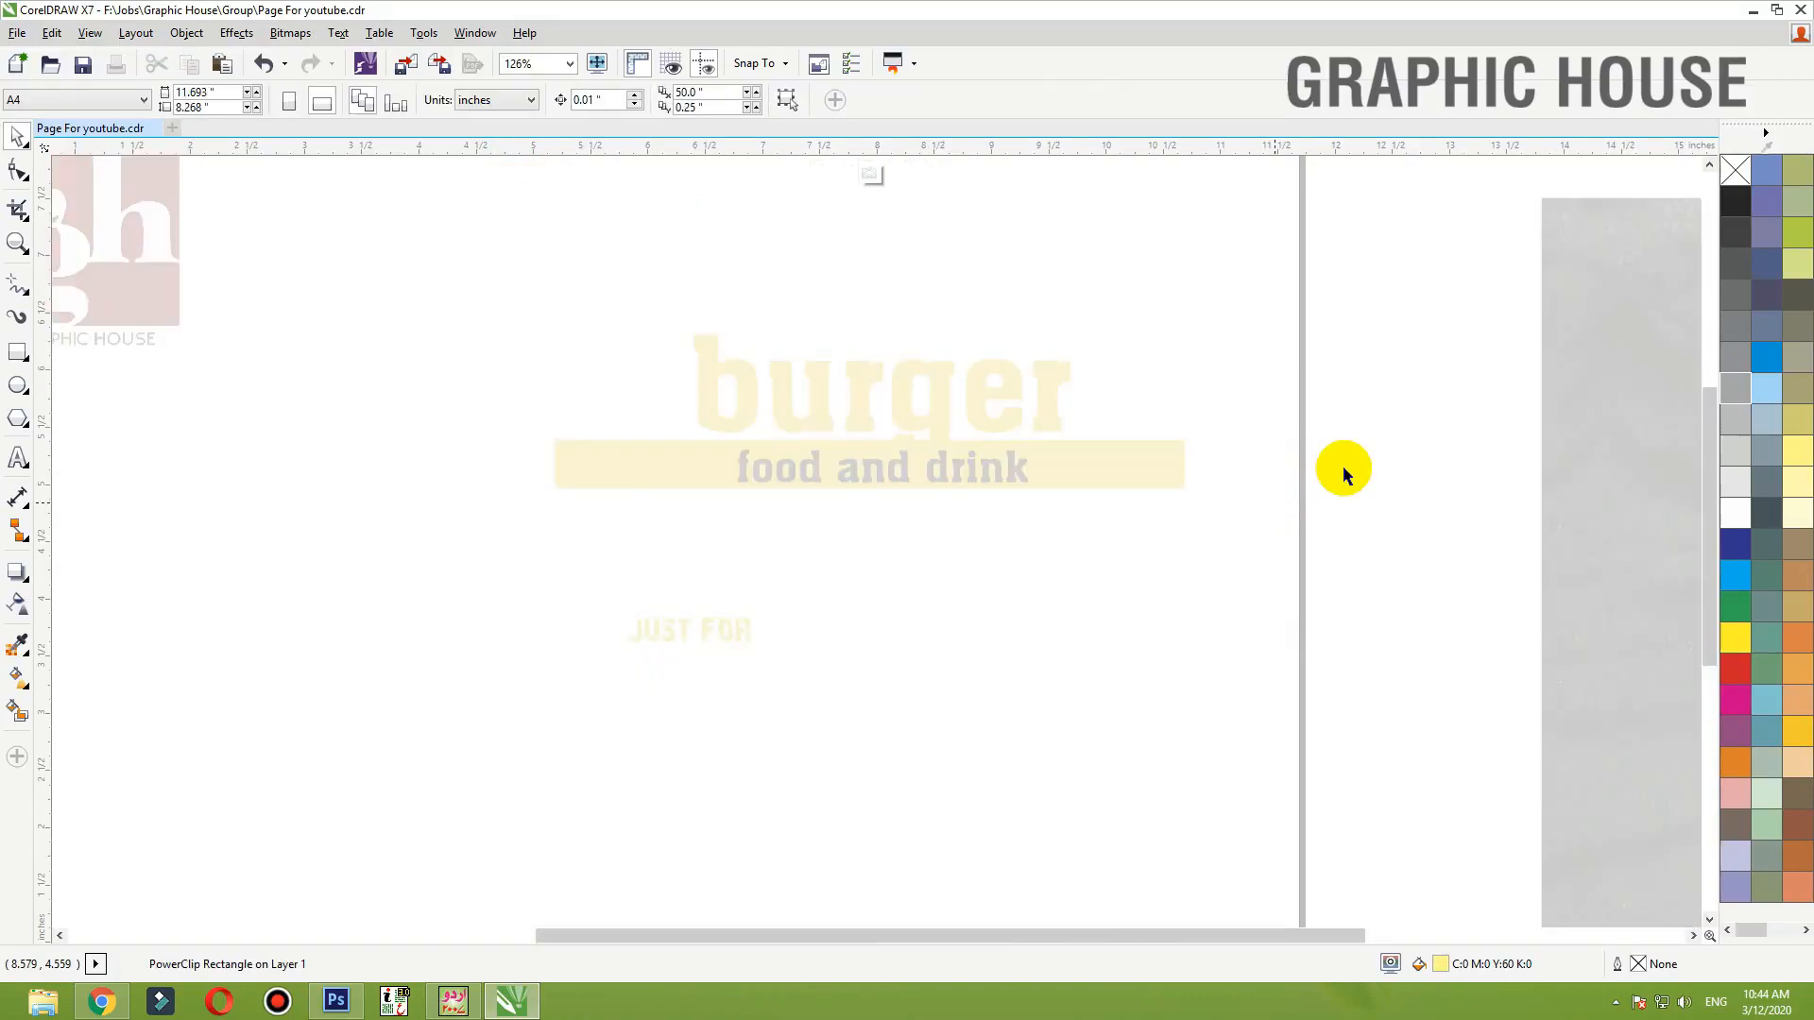
# - Set the "BIG MENU" text inside the background's PowerClip to Aachen BT and leave the PowerClip
pyautogui.moveTo(1394, 445); pyautogui.dragTo(578, 733)
pyautogui.click(515, 100)
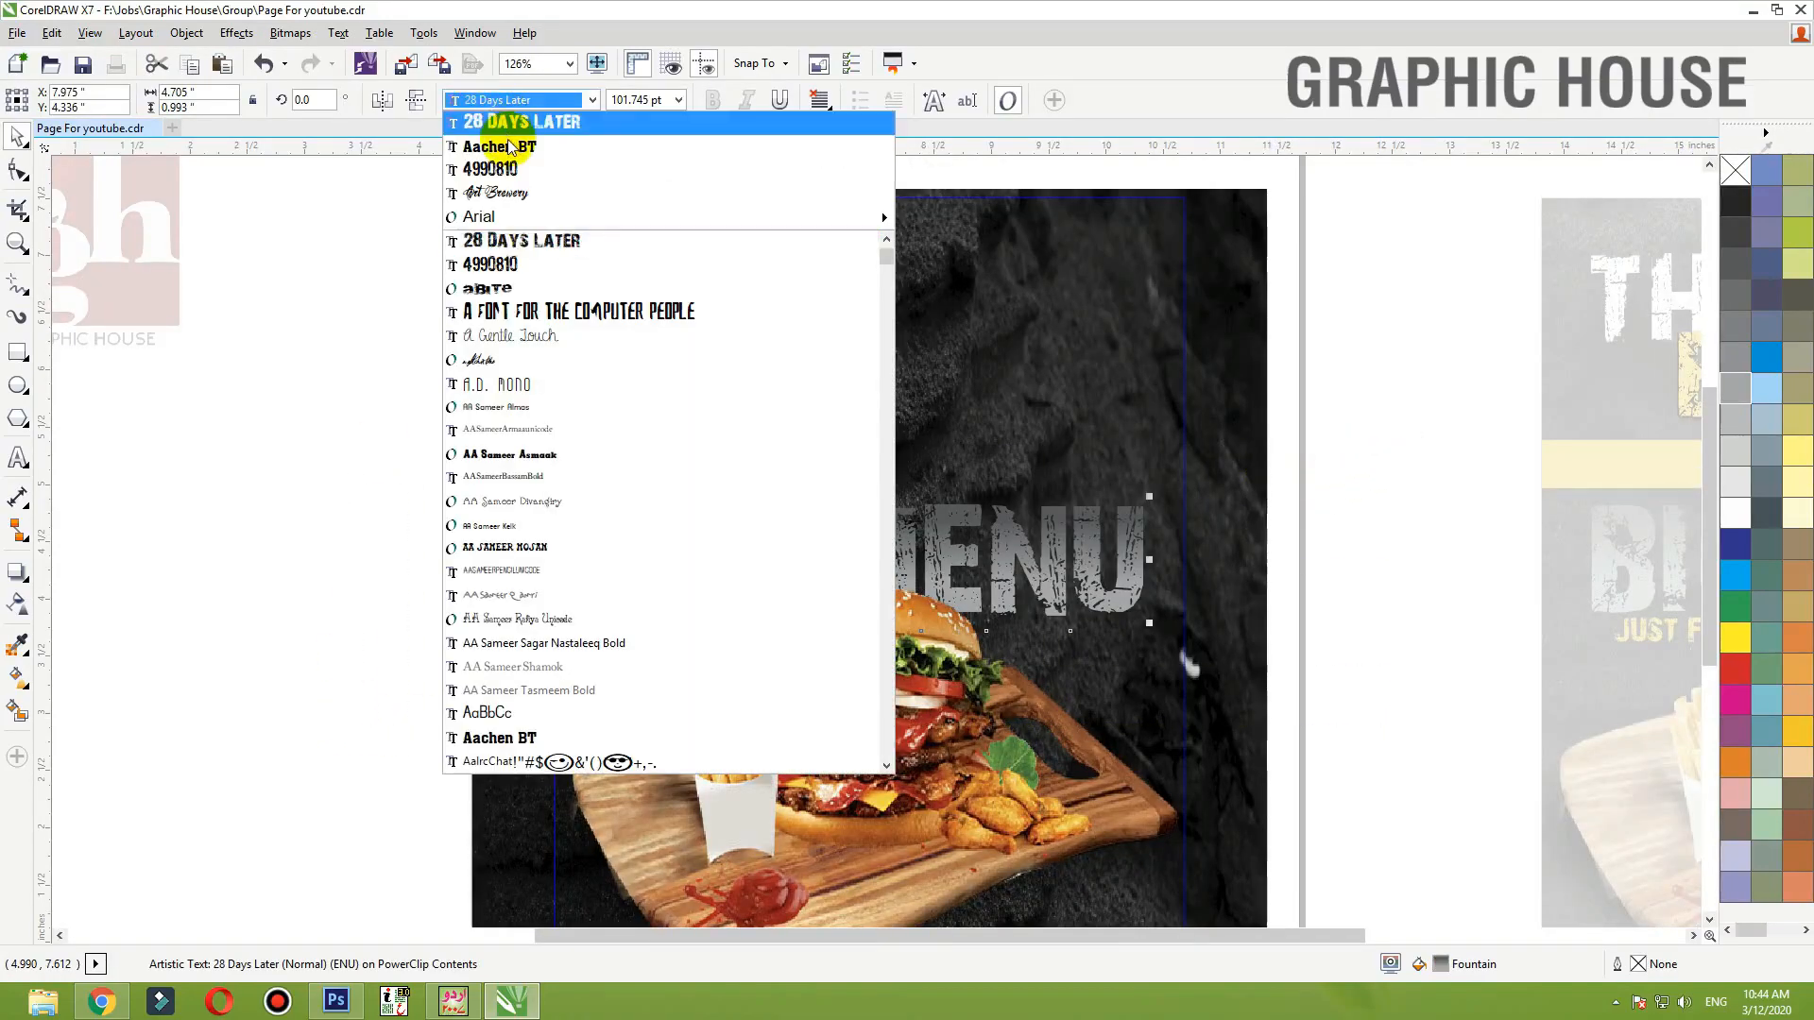
pyautogui.click(561, 151)
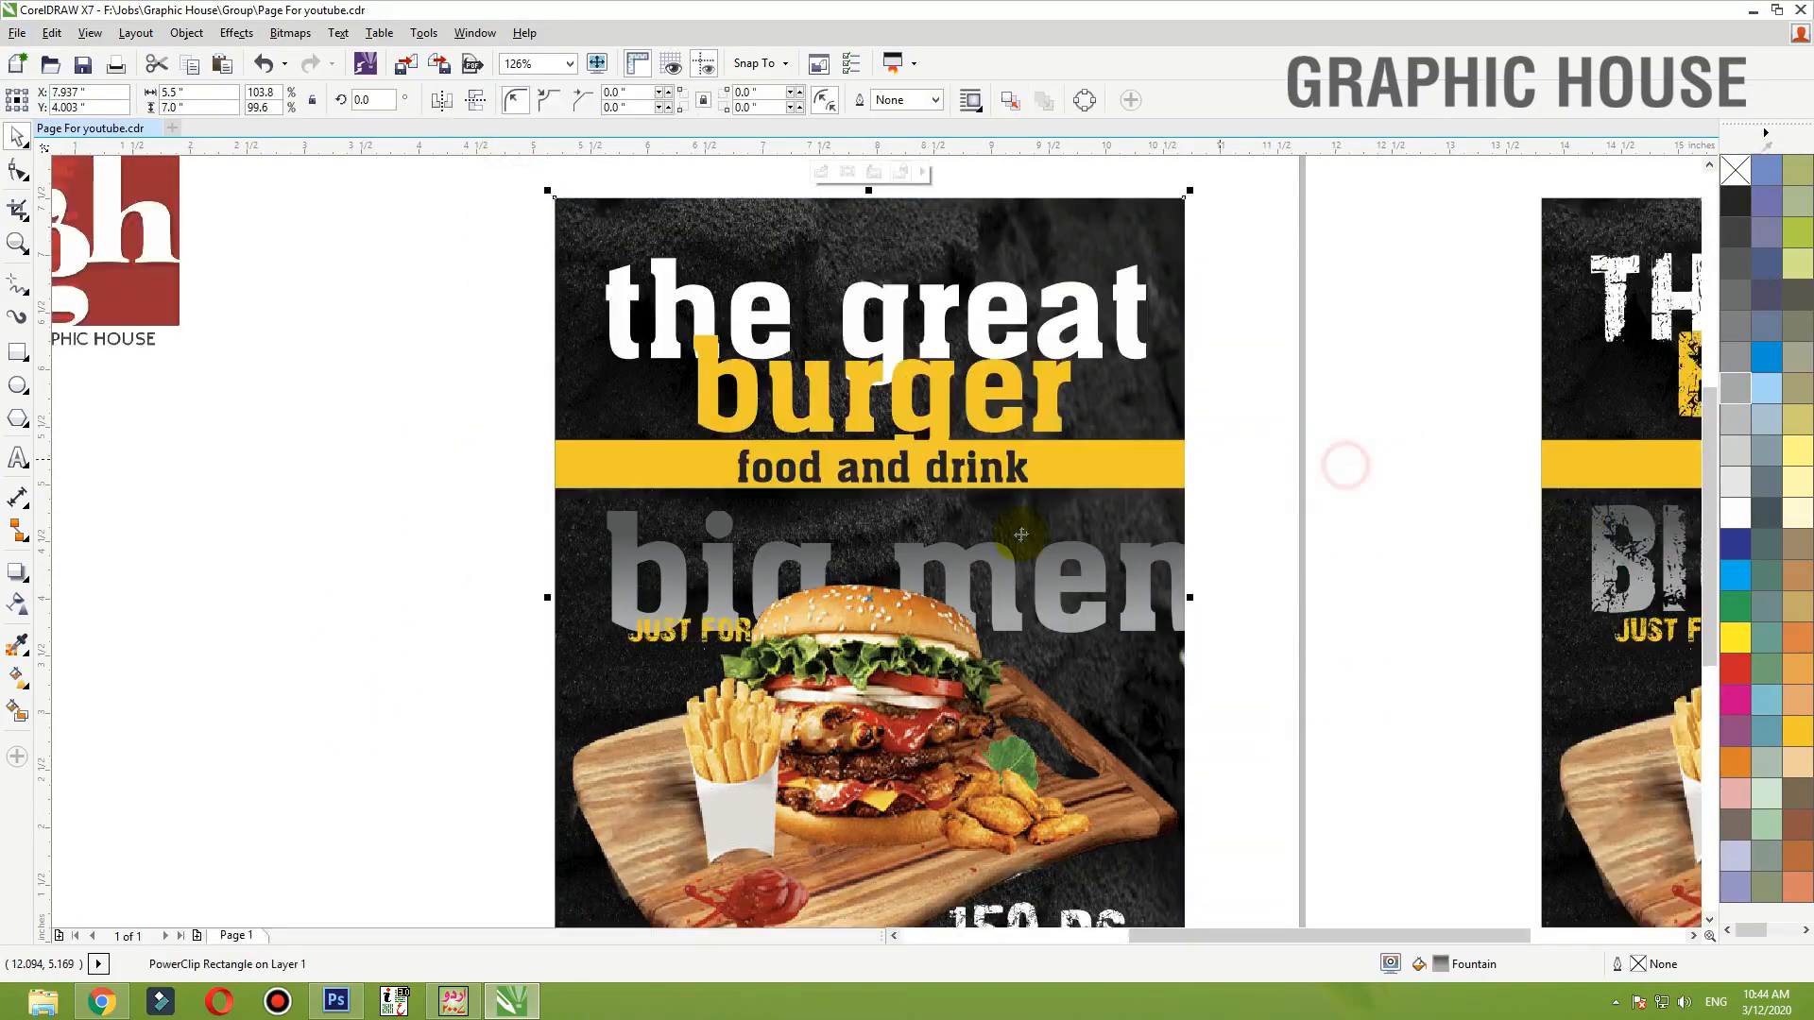
# - Set the yellow "JUST FOR" text beside the burger bun to the Aachen BT font
pyautogui.moveTo(422, 570); pyautogui.dragTo(858, 697)
pyautogui.click(526, 100)
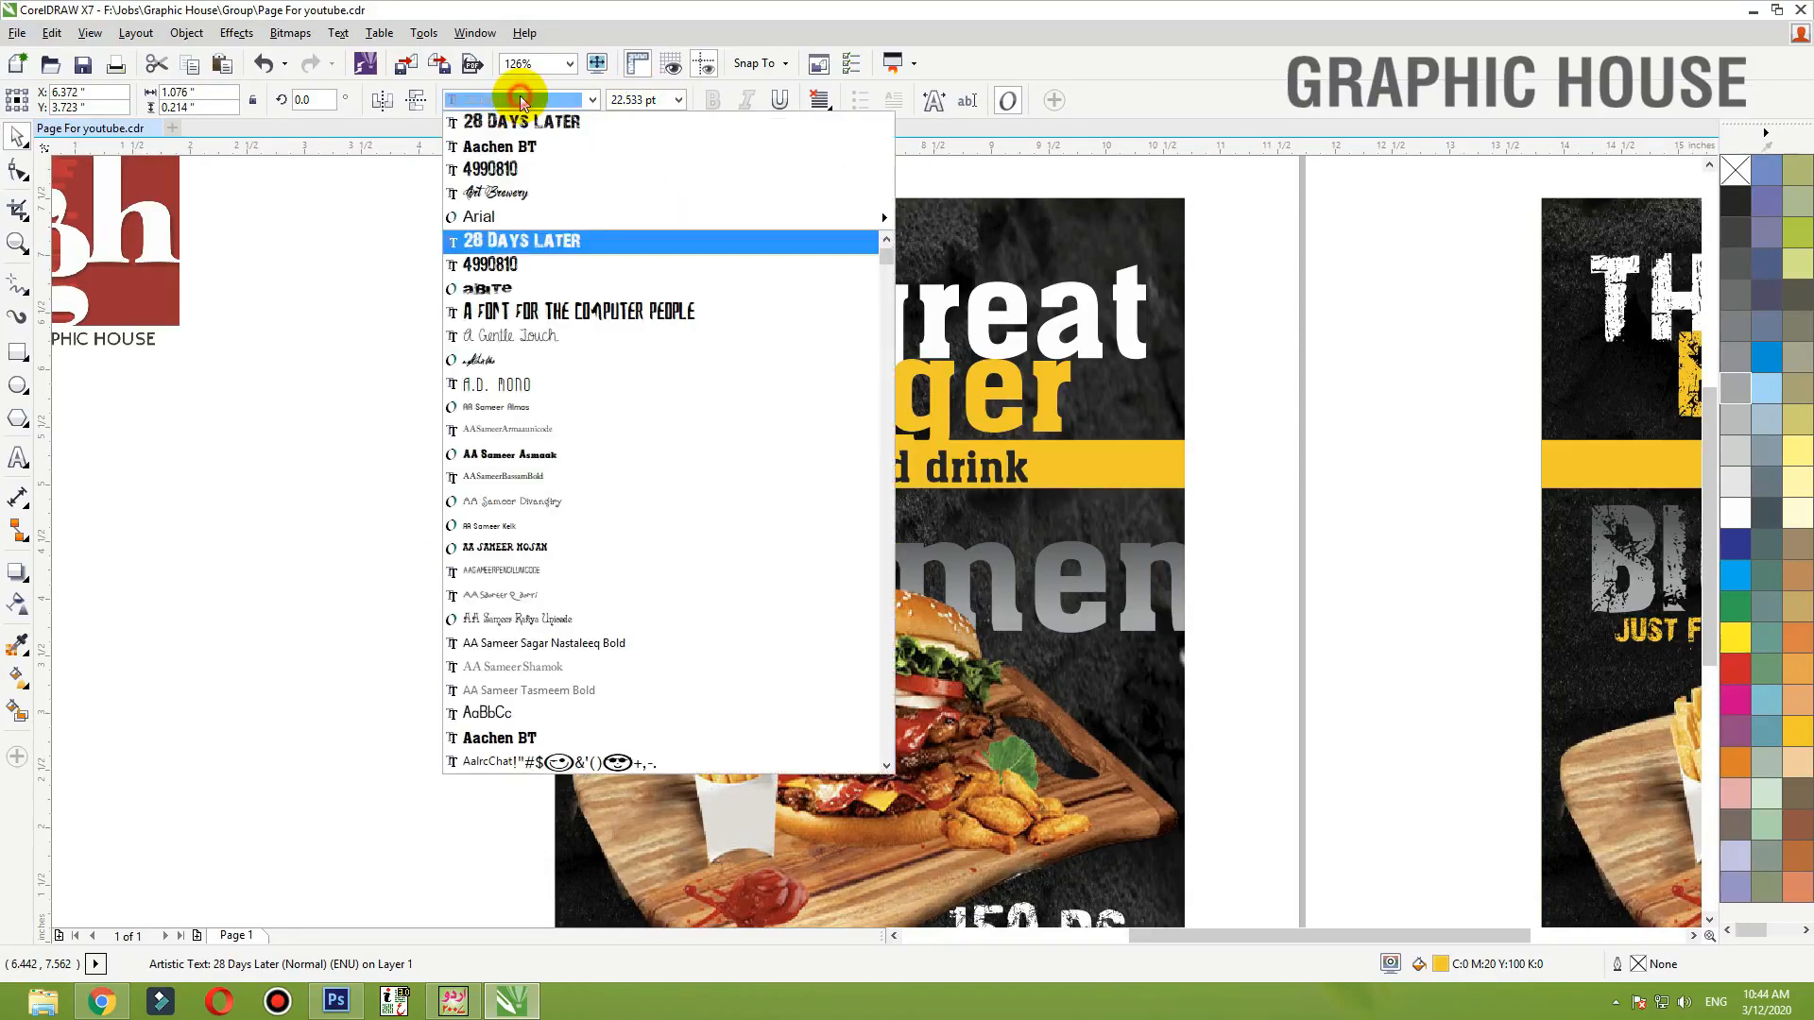
pyautogui.click(529, 147)
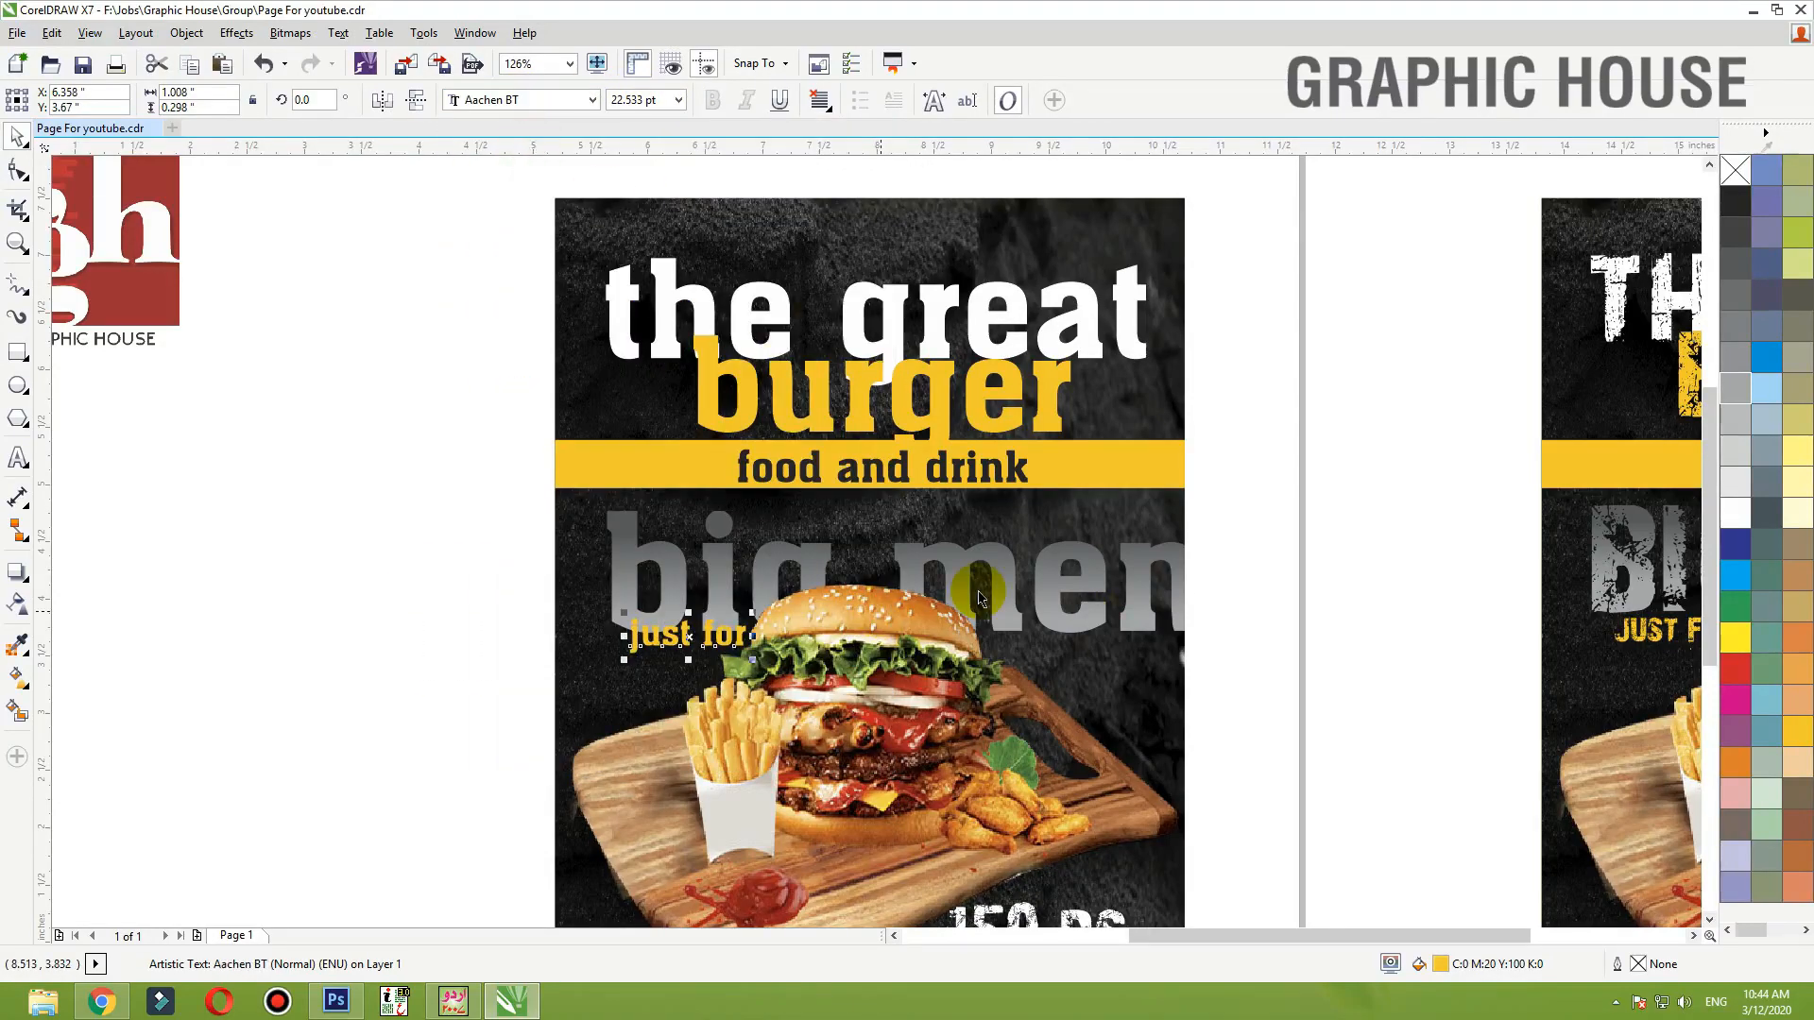
# - Set the "150 RS" price text in the flyer's lower corner to the Aachen BT font
pyautogui.scroll(-3, 1255, 620)
pyautogui.scroll(5, 842, 745)
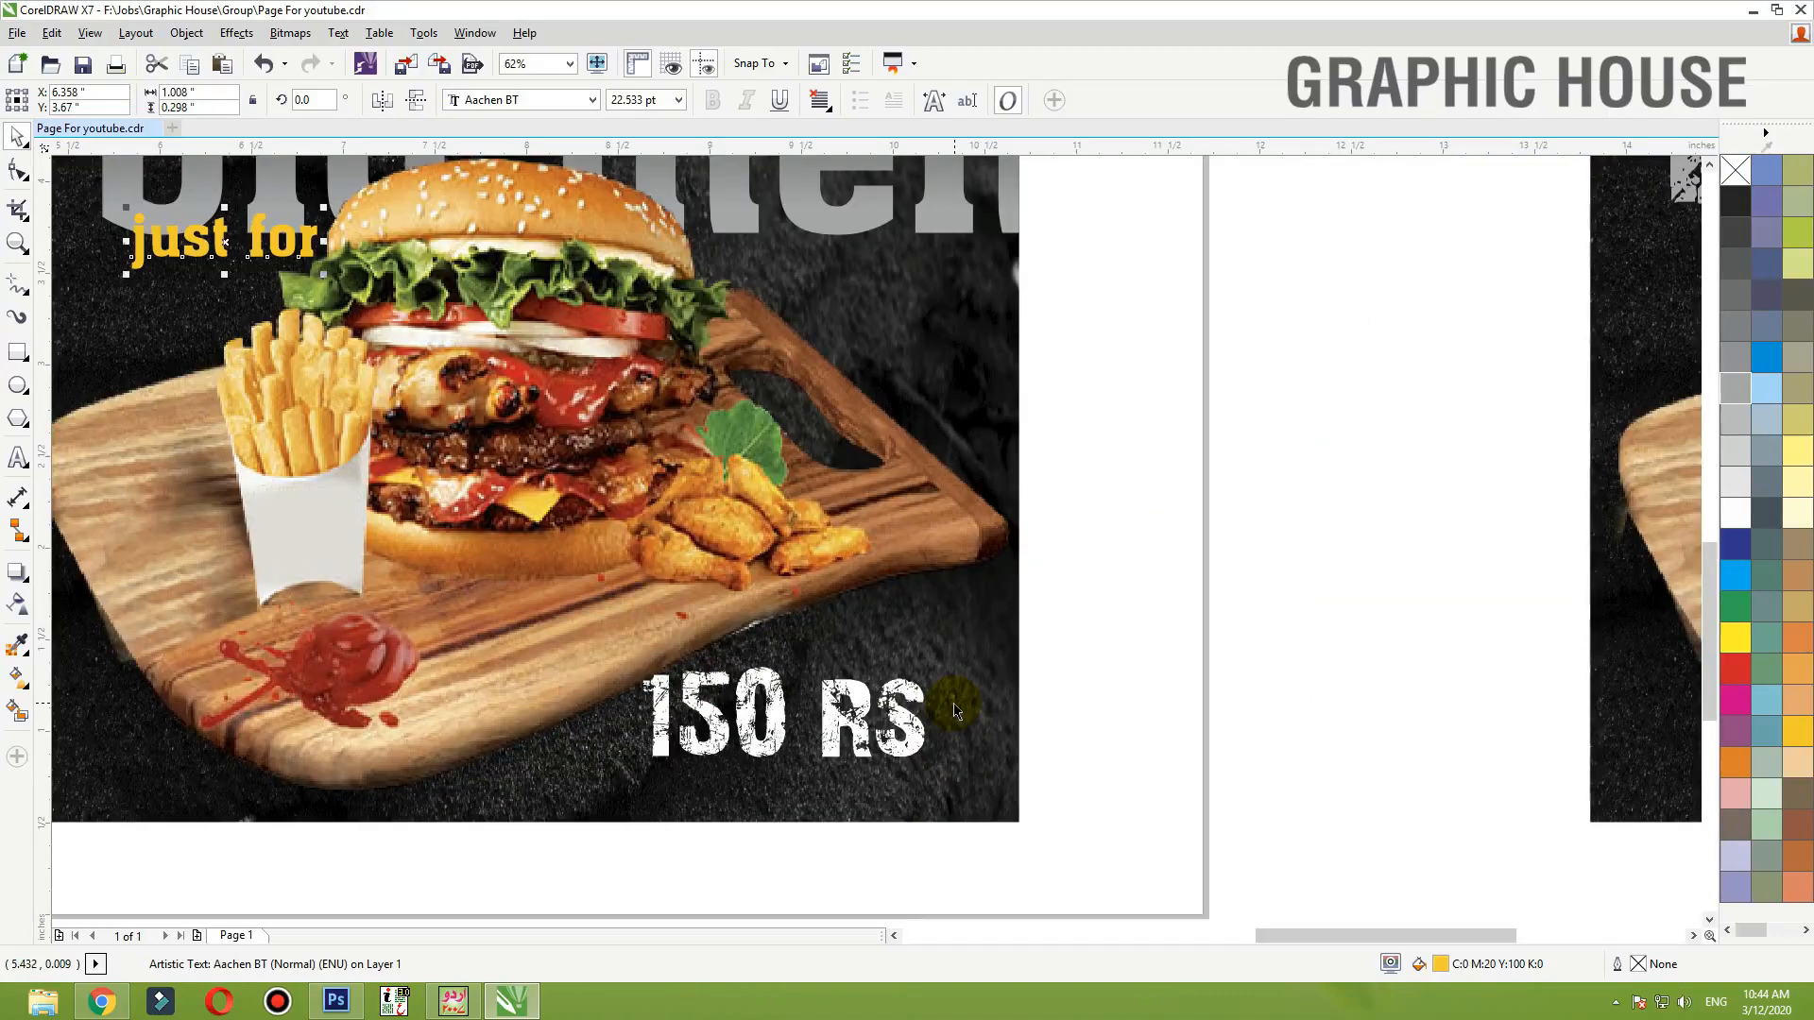
pyautogui.click(906, 732)
pyautogui.click(907, 732)
pyautogui.click(526, 100)
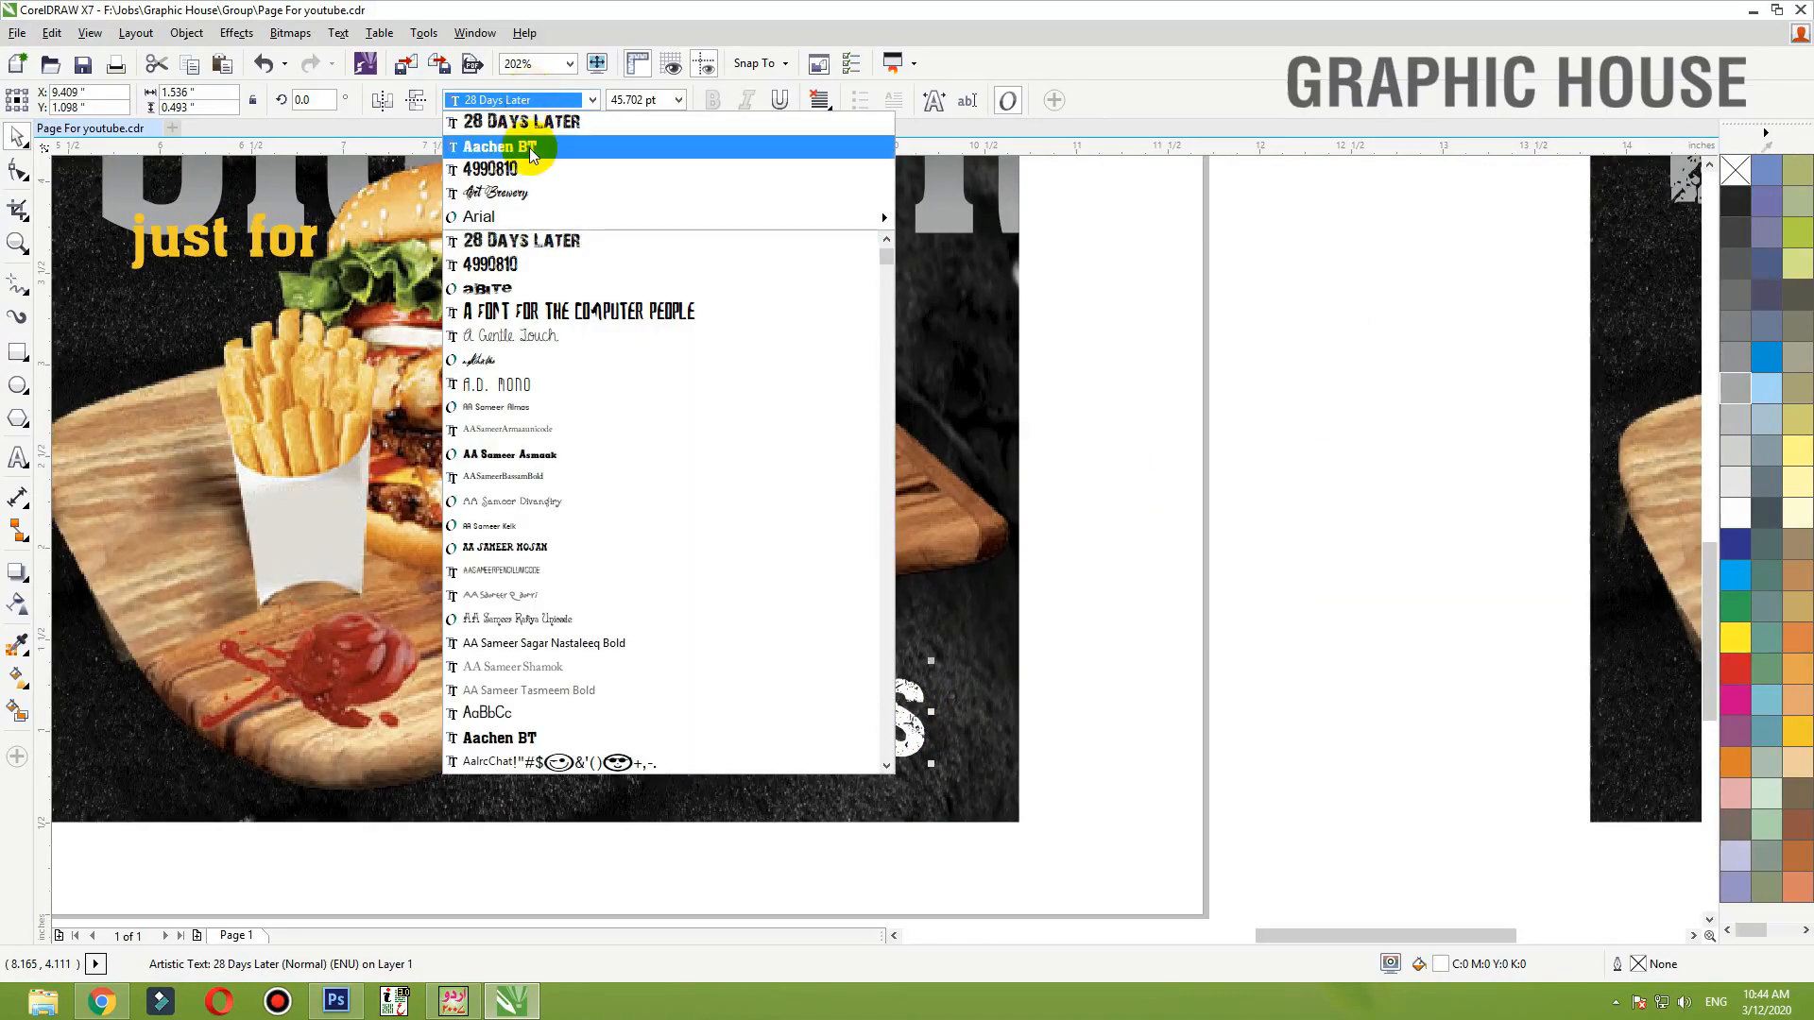
pyautogui.click(526, 149)
pyautogui.click(1005, 628)
pyautogui.scroll(-2, 1008, 619)
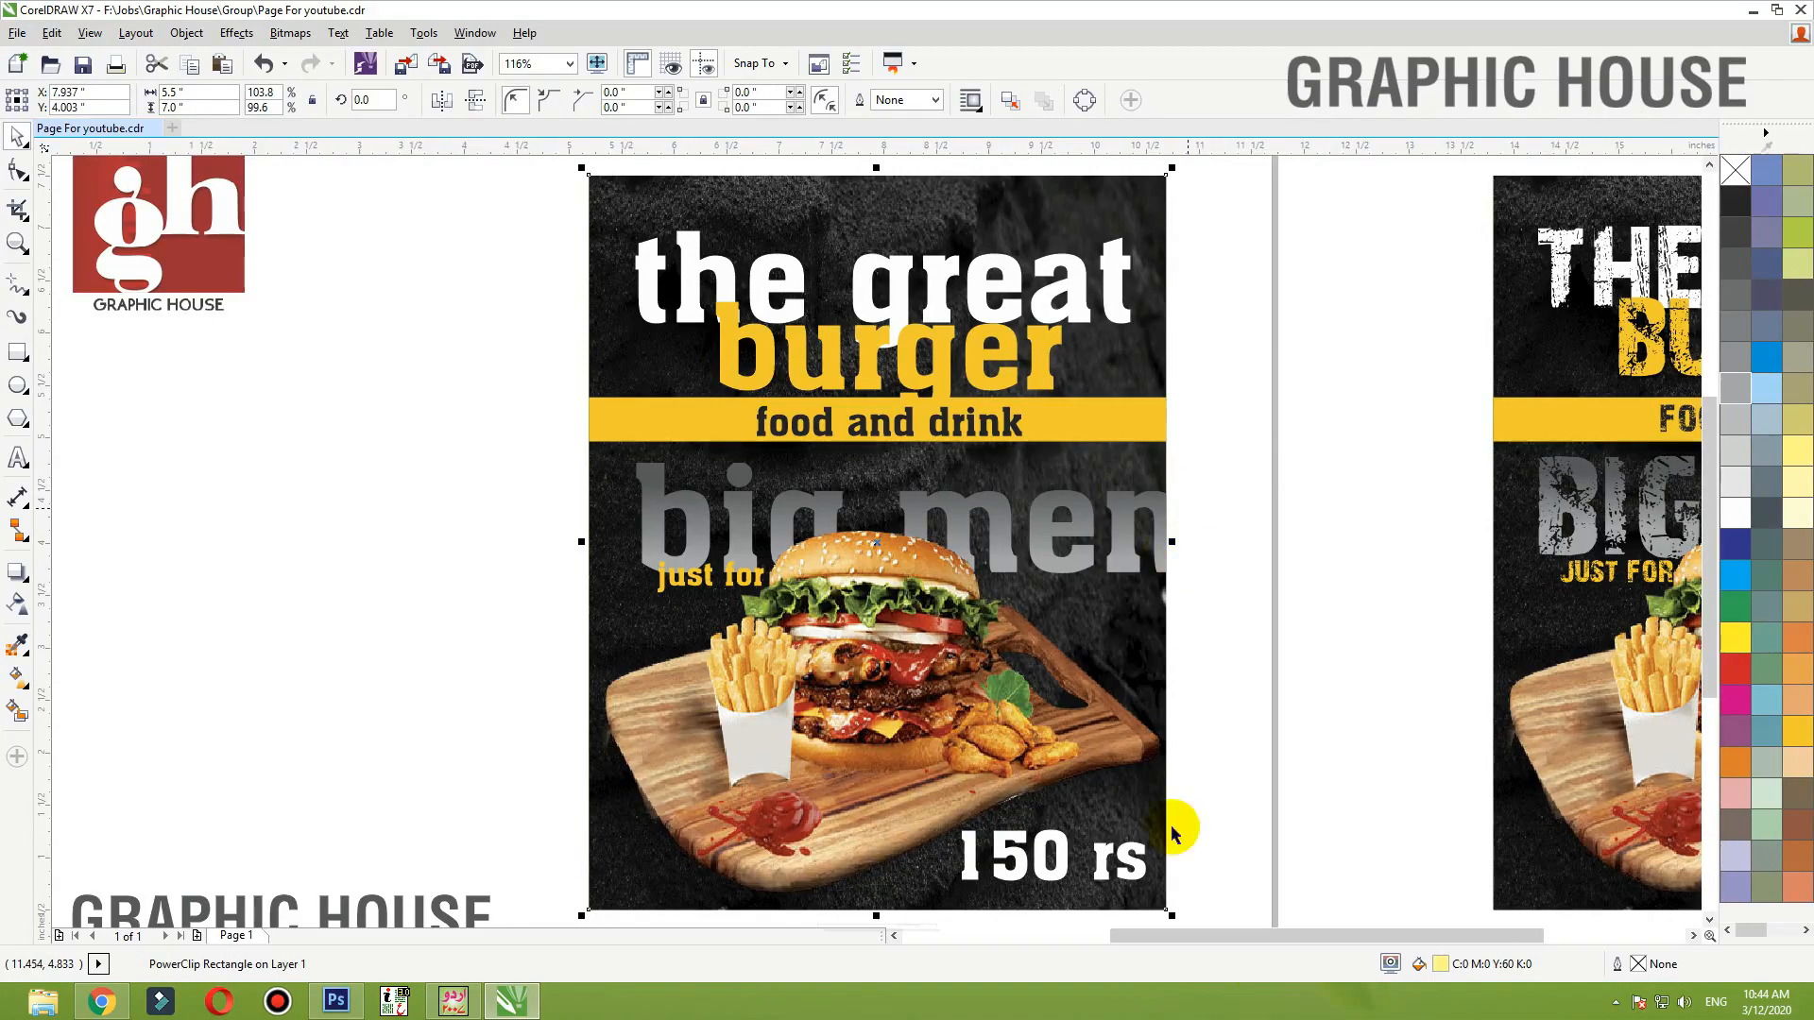
# - Delete the yellow bar behind "food and drink" and fill the poster's unclipped text lines with white
pyautogui.click(1056, 418)
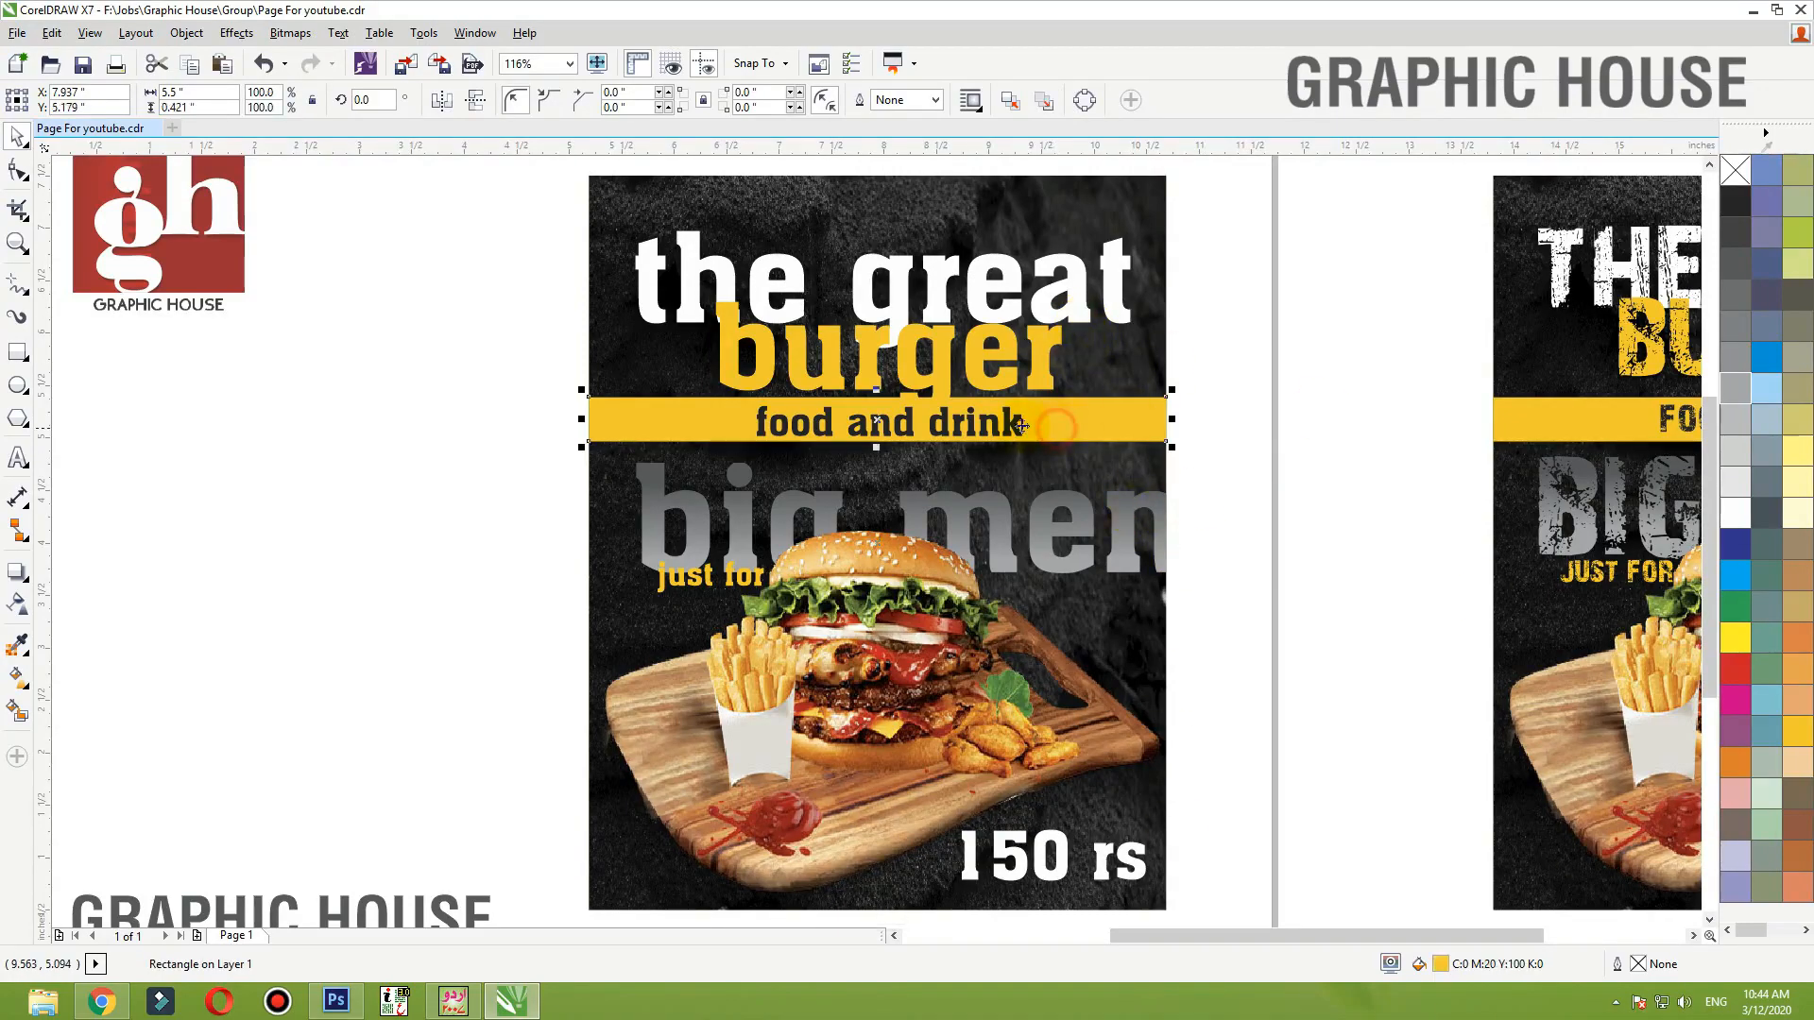
pyautogui.keyDown('shift'); pyautogui.click(1008, 425); pyautogui.keyUp('shift')
pyautogui.moveTo(1023, 420); pyautogui.dragTo(1023, 445)
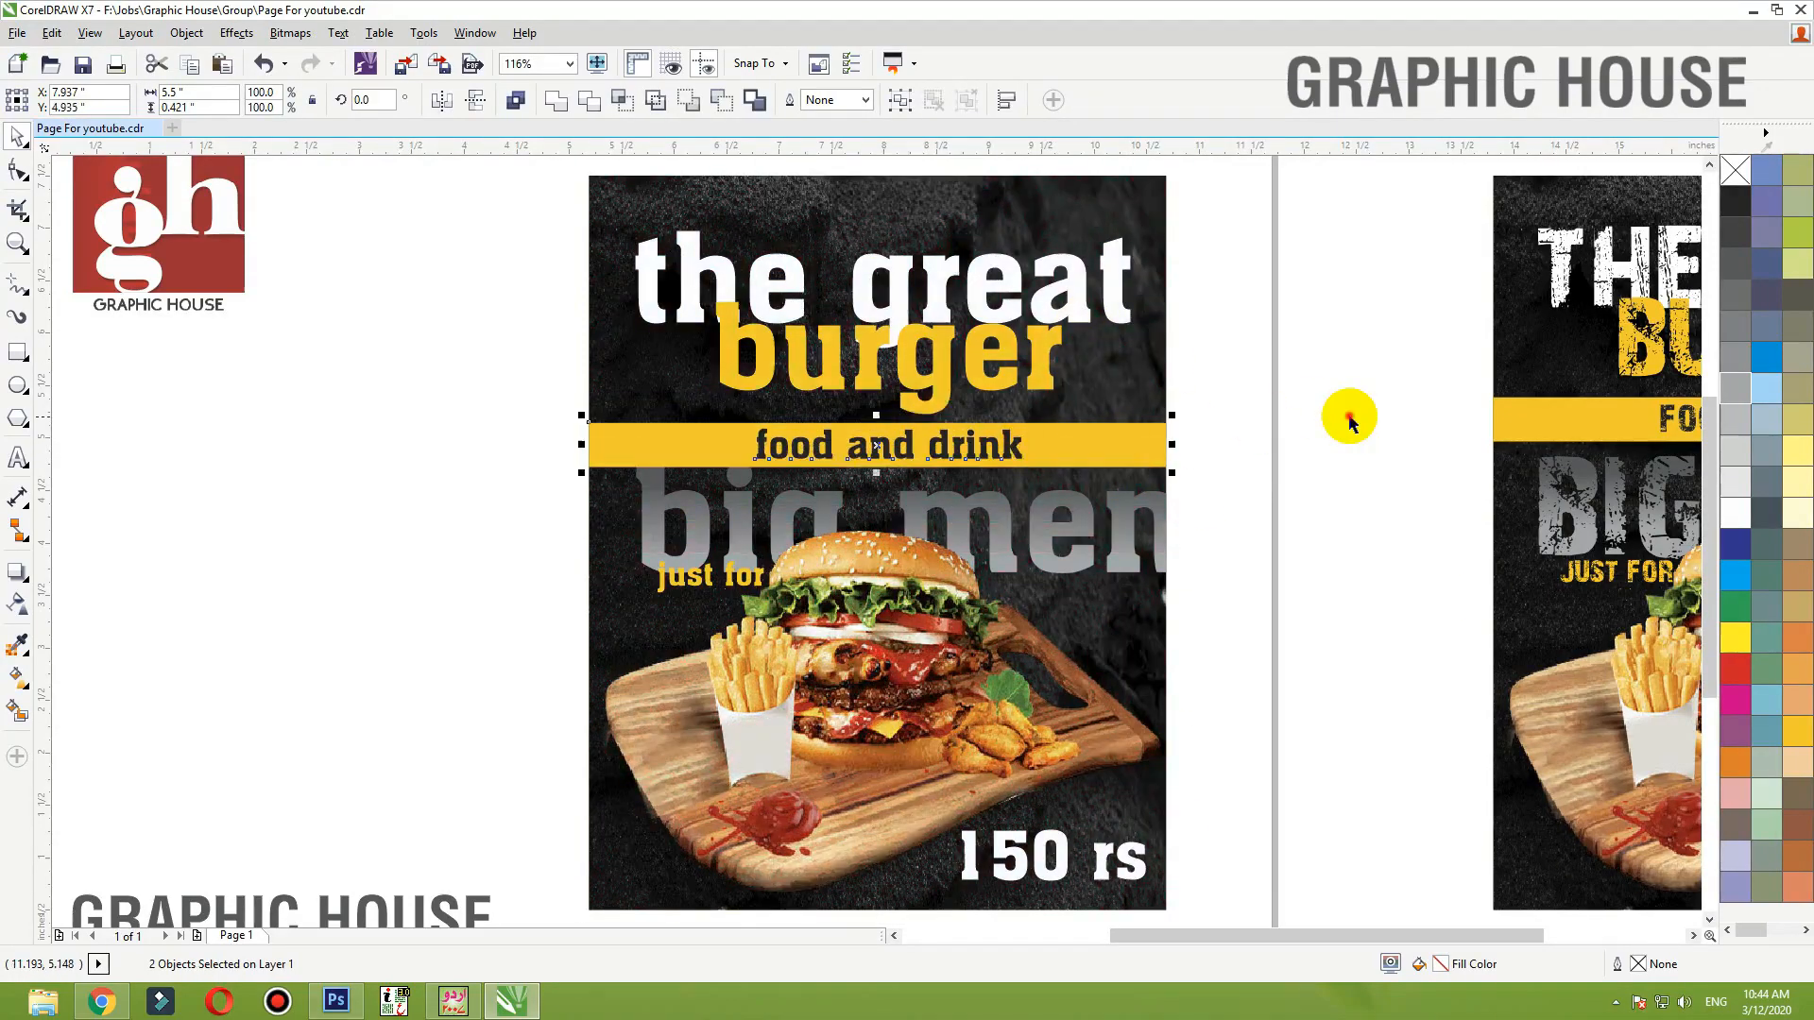
pyautogui.click(1346, 414)
pyautogui.click(1132, 437)
pyautogui.press('Delete')
pyautogui.moveTo(1266, 514); pyautogui.dragTo(526, 171)
pyautogui.click(1735, 513)
# - Move the "food and drink" and "just for" texts off the poster onto the blank page and fill both with black
pyautogui.moveTo(997, 444); pyautogui.dragTo(526, 539)
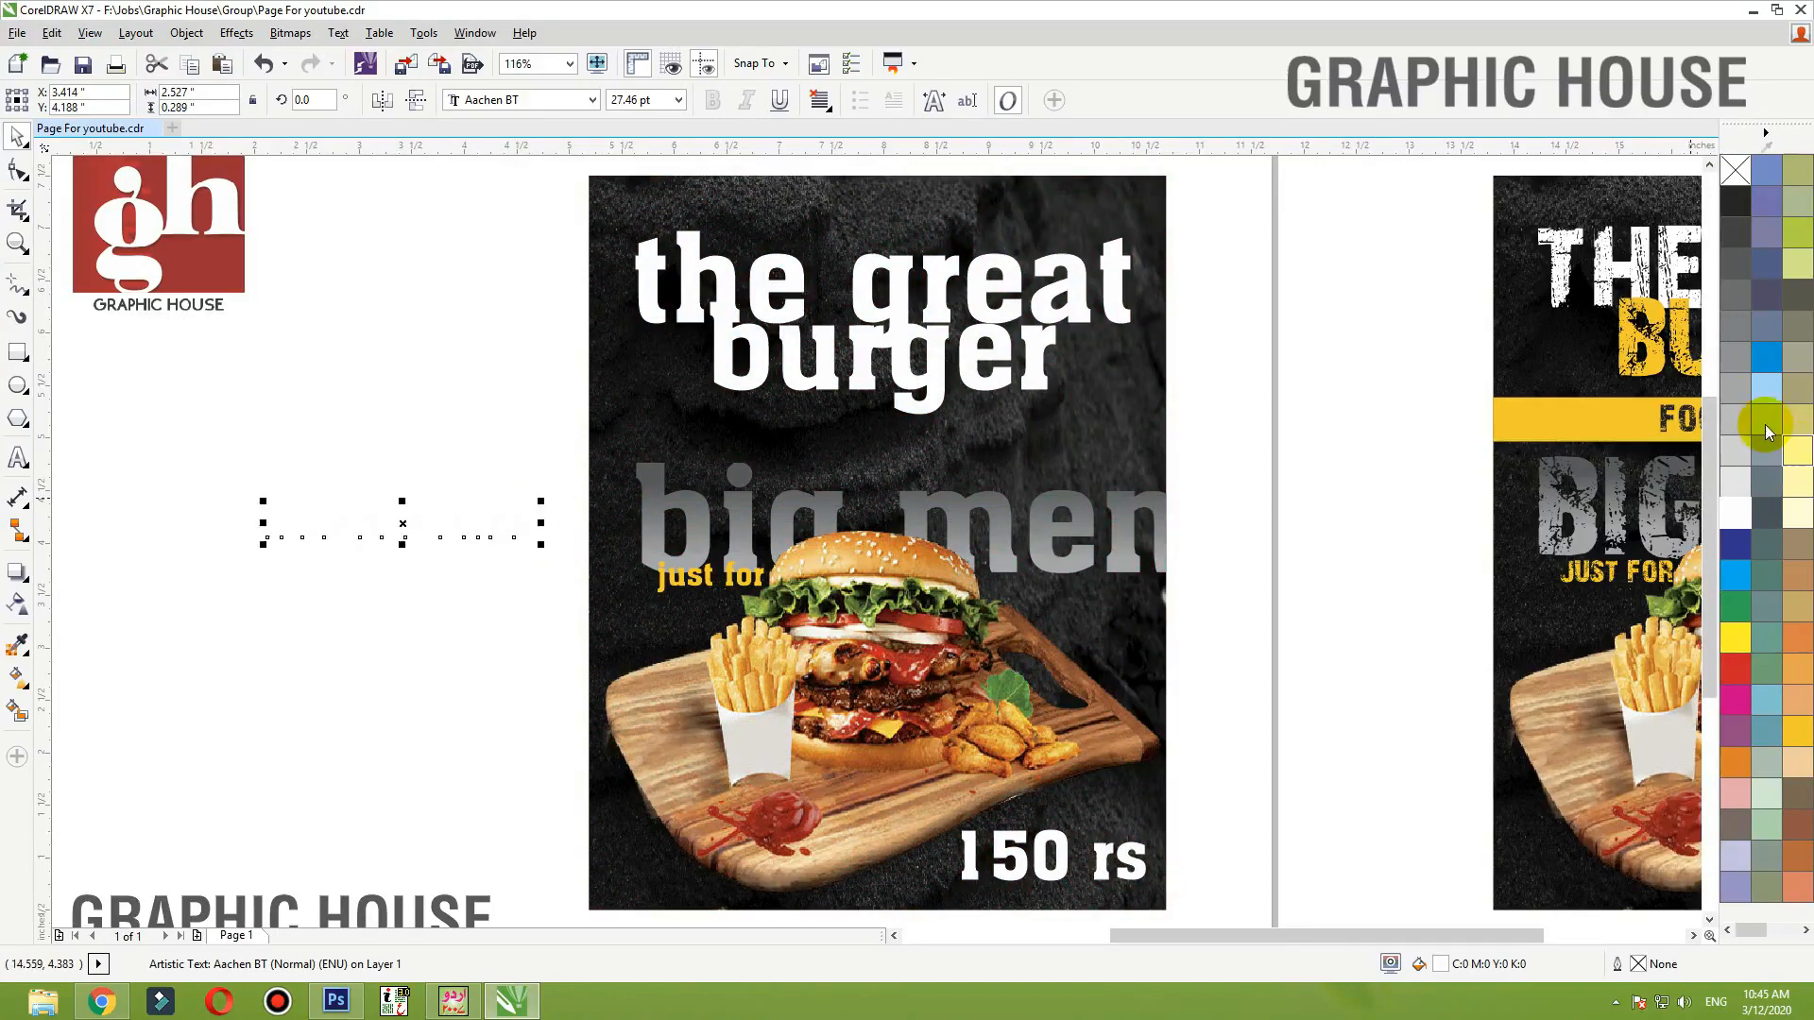
pyautogui.click(1734, 201)
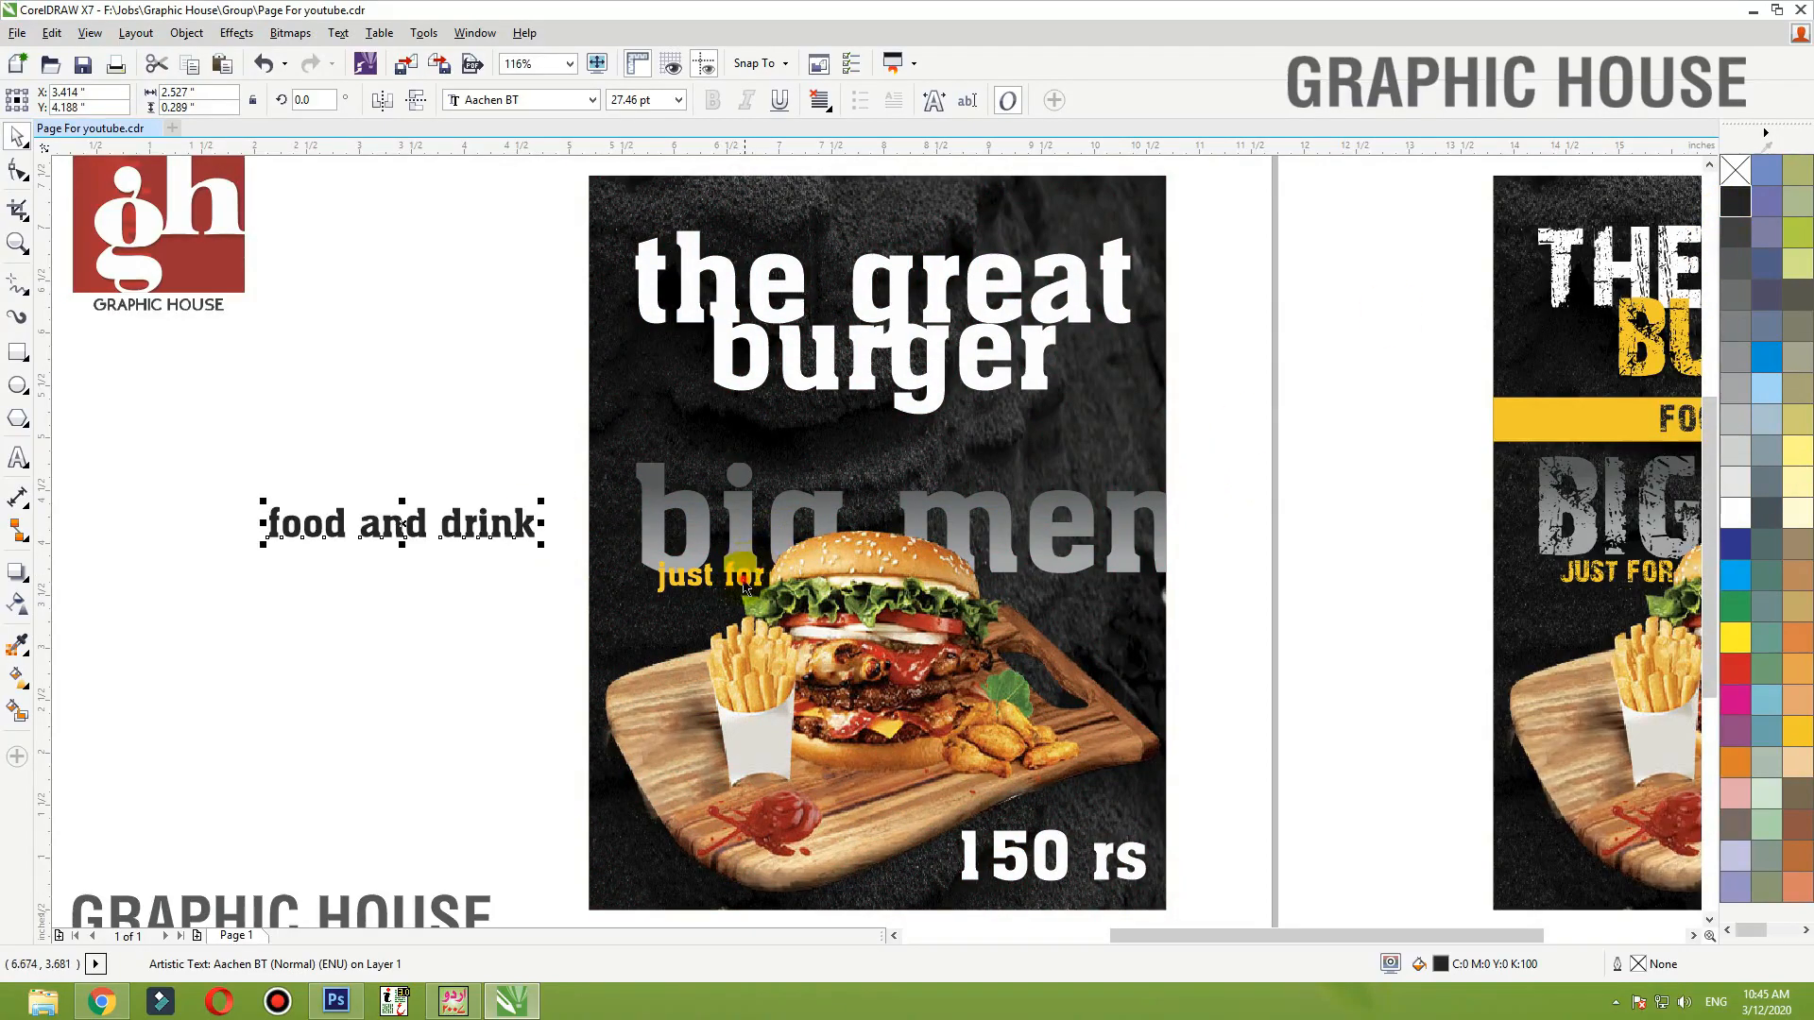
pyautogui.moveTo(745, 587); pyautogui.dragTo(458, 584)
pyautogui.click(1728, 204)
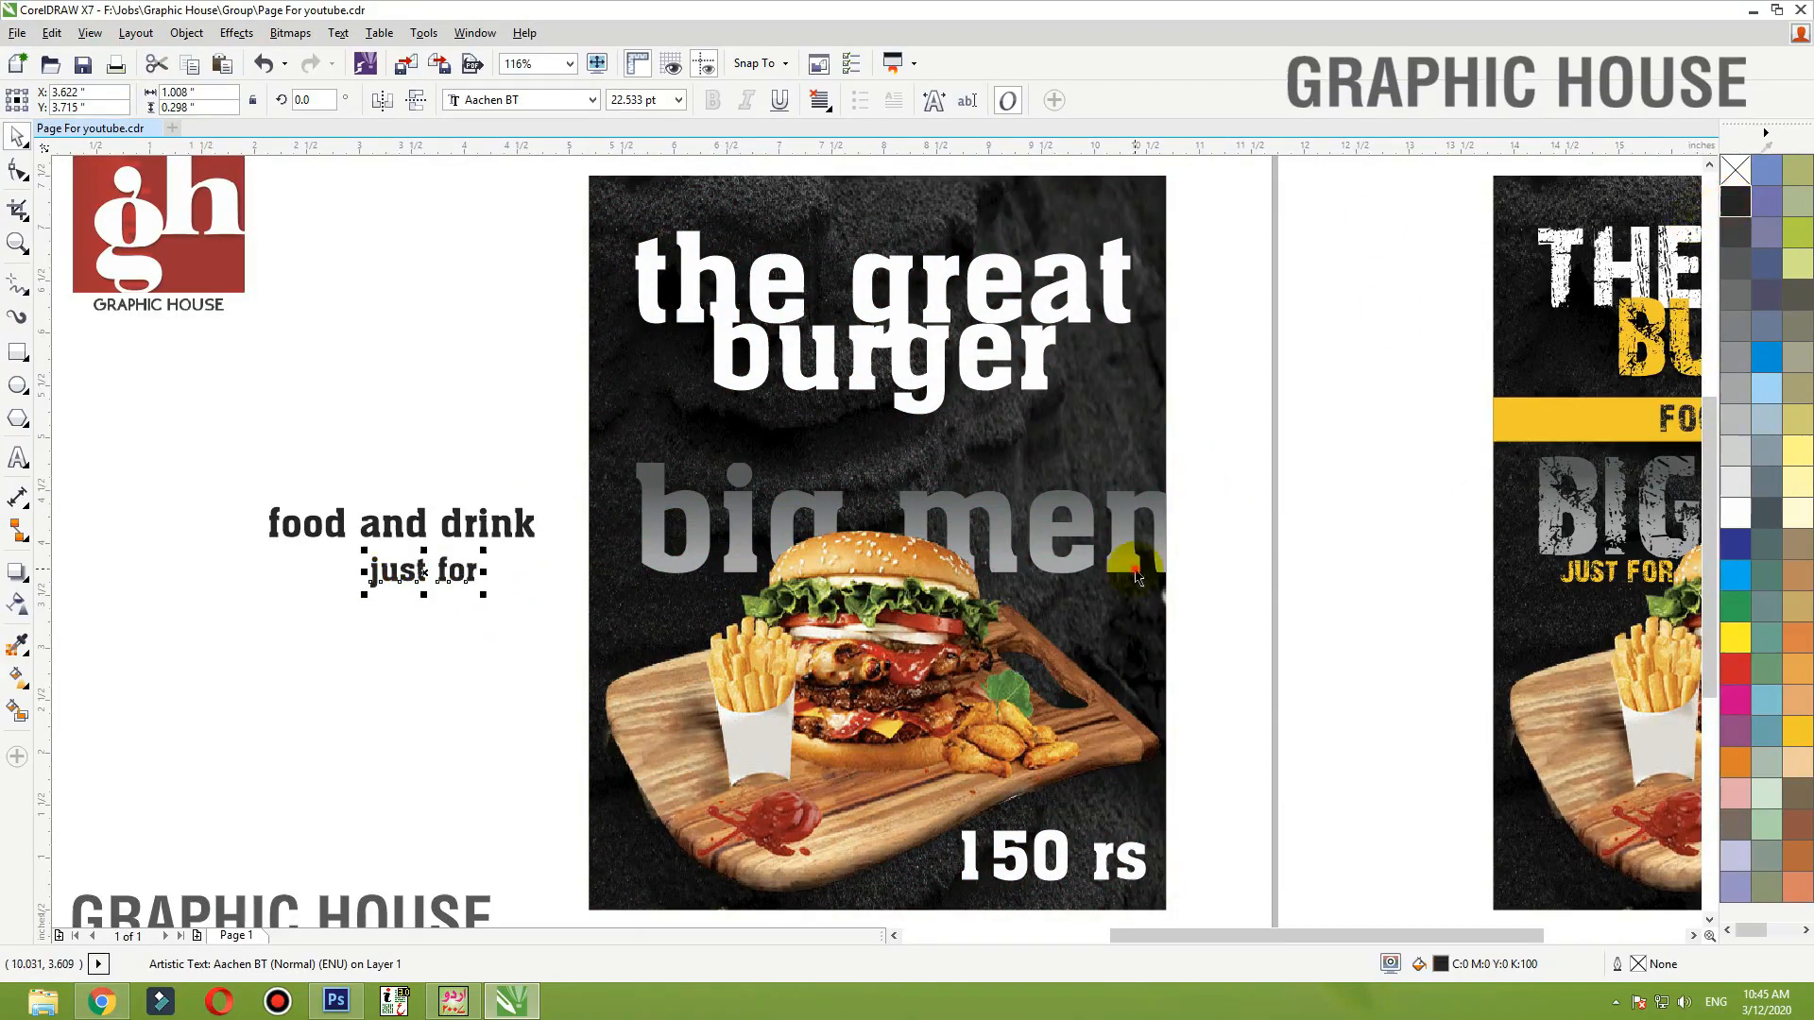
# - Cut "big menu" out of the poster's PowerClip, paste it on the page and place it below the "just for" text
pyautogui.doubleClick(1131, 562)
pyautogui.click(1263, 535)
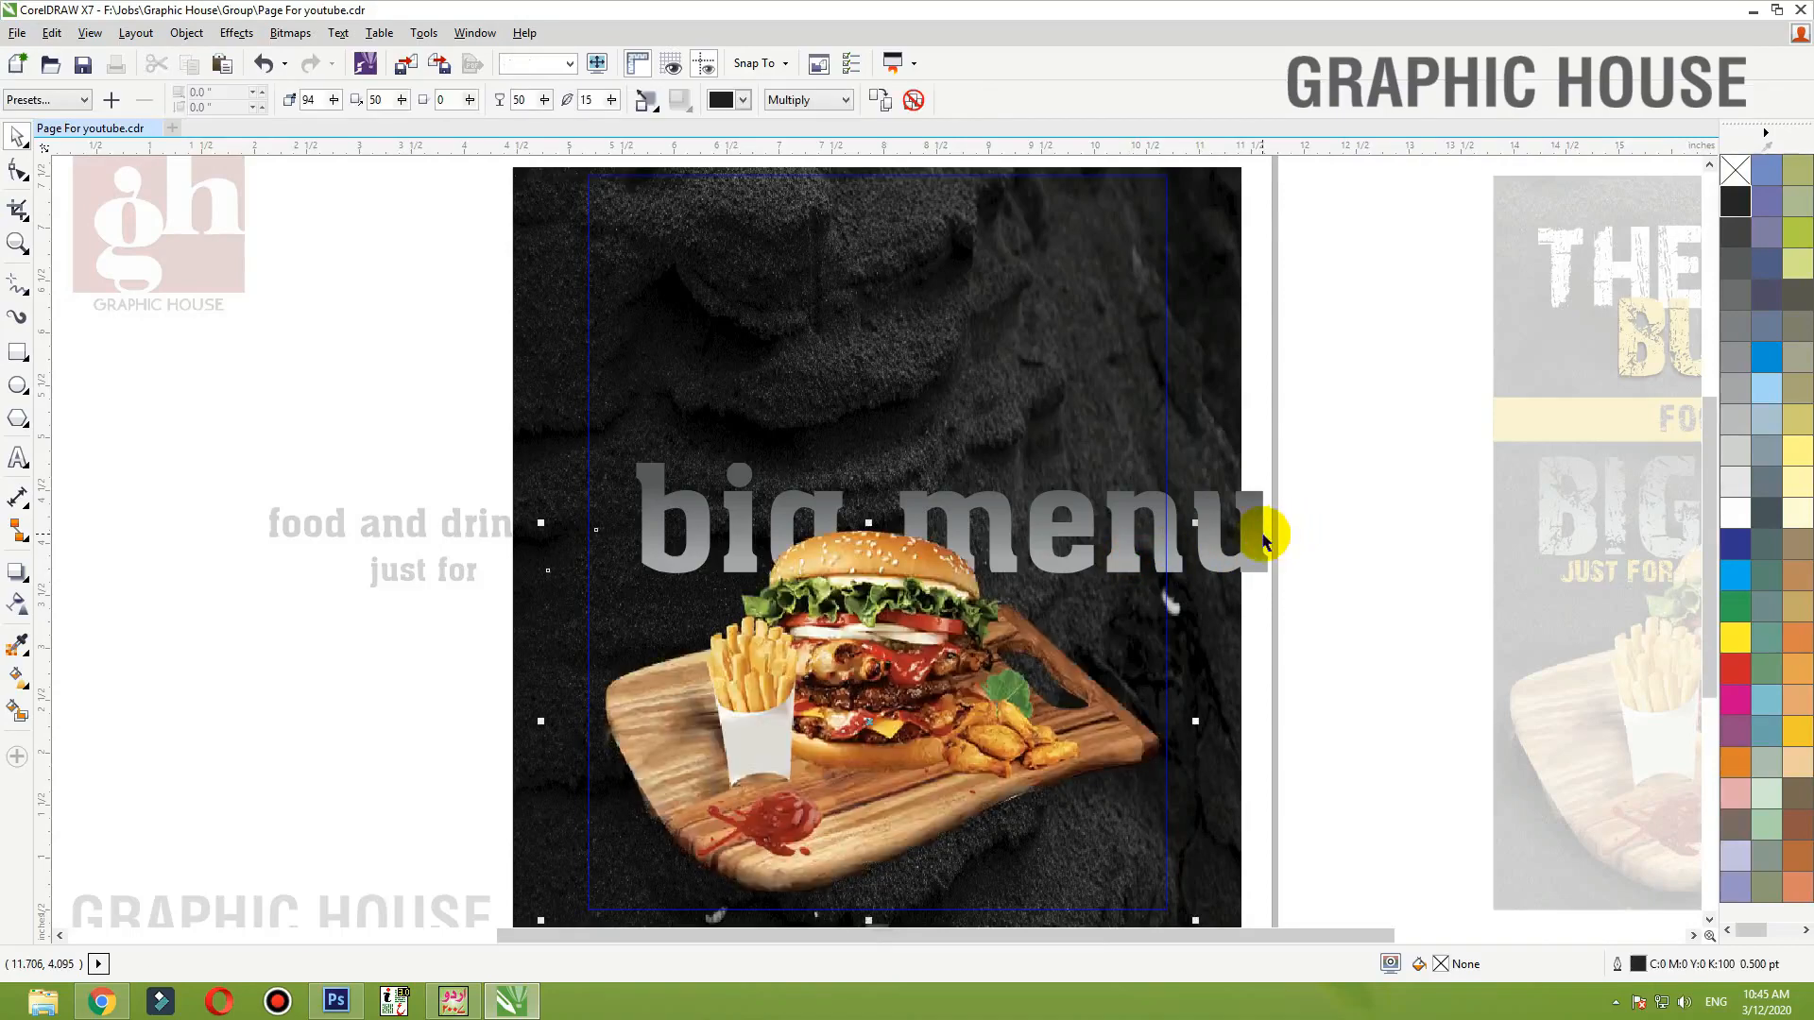
pyautogui.hotkey('ctrl', 'x')
pyautogui.keyDown('ctrl'); pyautogui.click(1319, 457); pyautogui.keyUp('ctrl')
pyautogui.hotkey('ctrl', 'v')
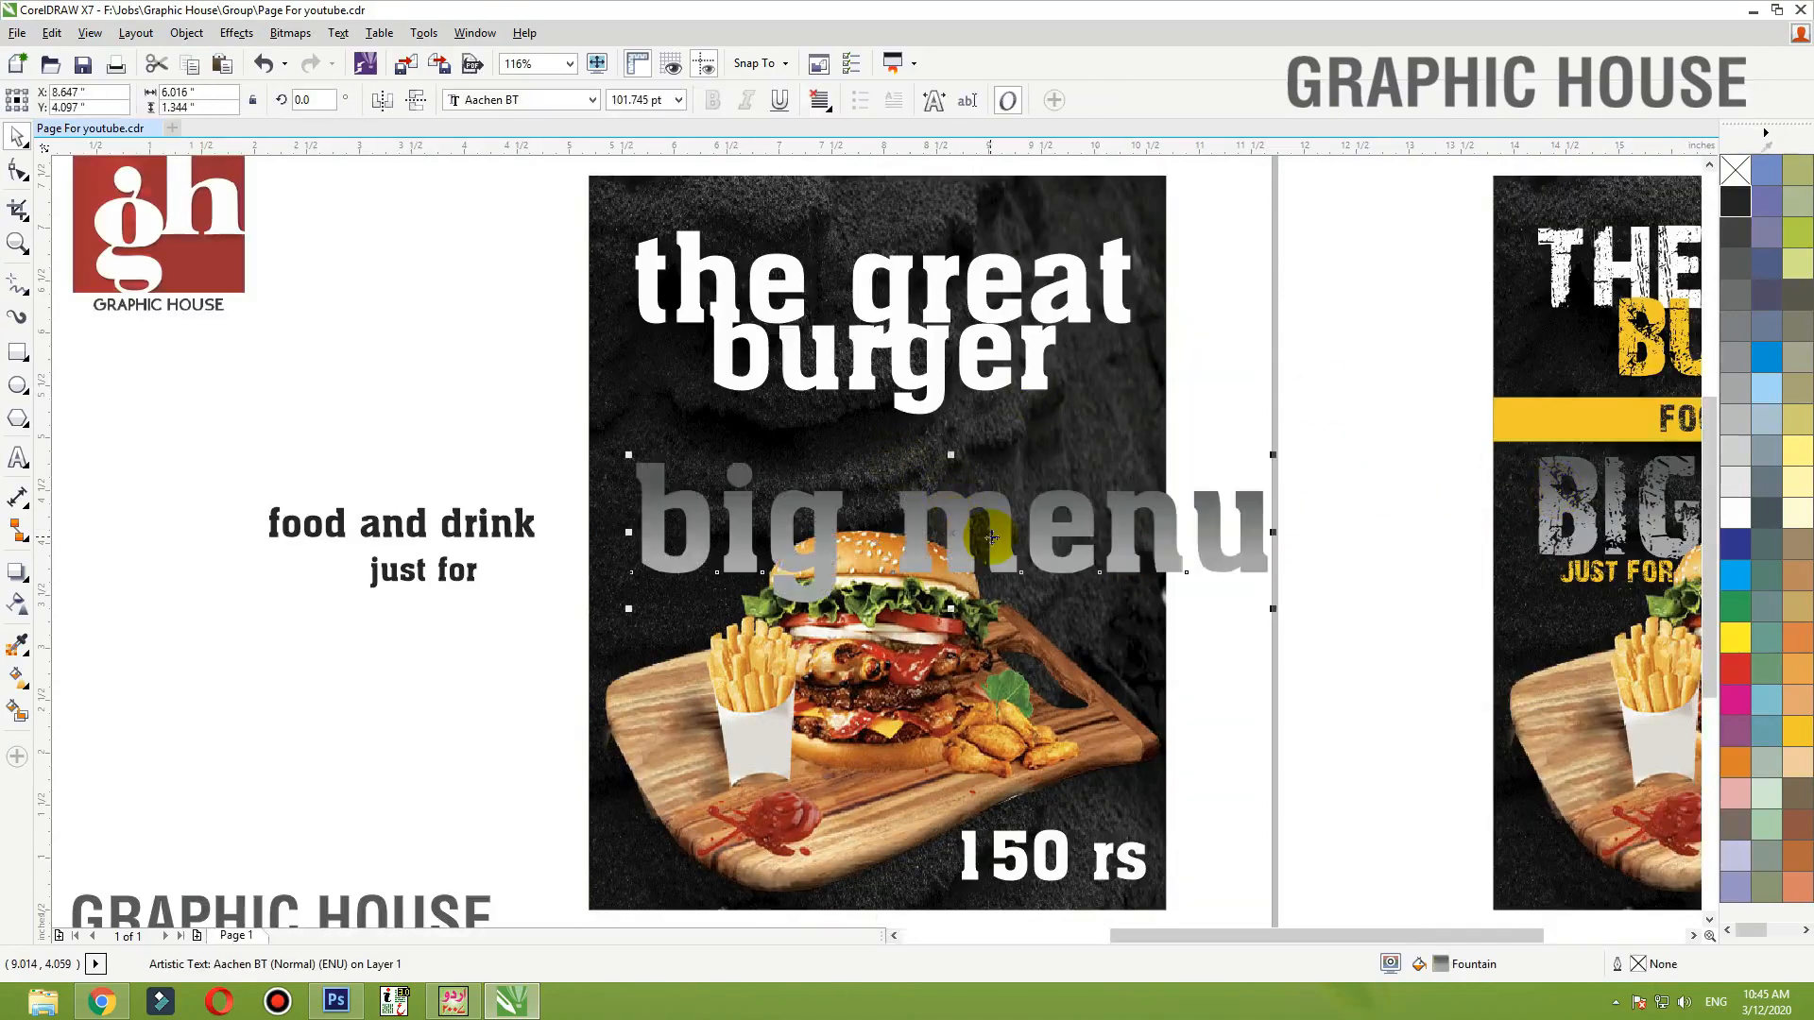
pyautogui.moveTo(992, 534); pyautogui.dragTo(238, 699)
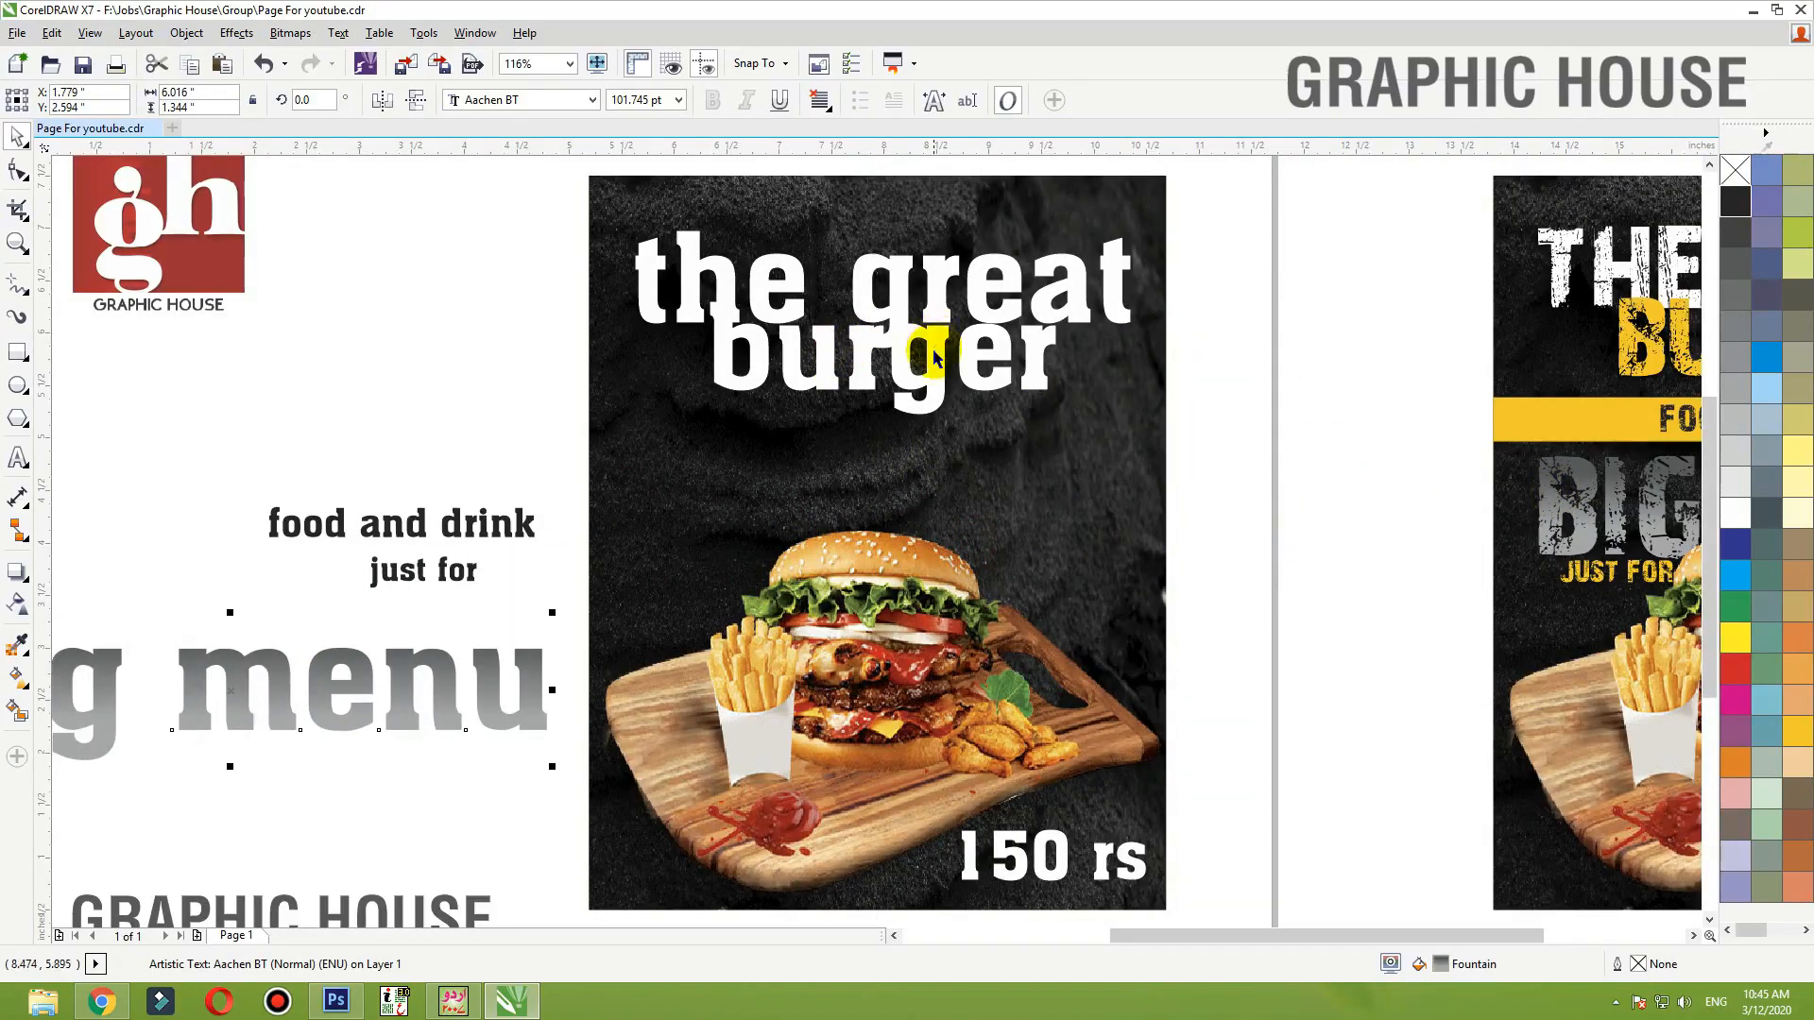
# - Move "burger" down clear of "the great" and scale both headline lines down together to about 3.96 in wide
pyautogui.moveTo(933, 339); pyautogui.dragTo(943, 389)
pyautogui.keyDown('shift'); pyautogui.click(937, 304); pyautogui.keyUp('shift')
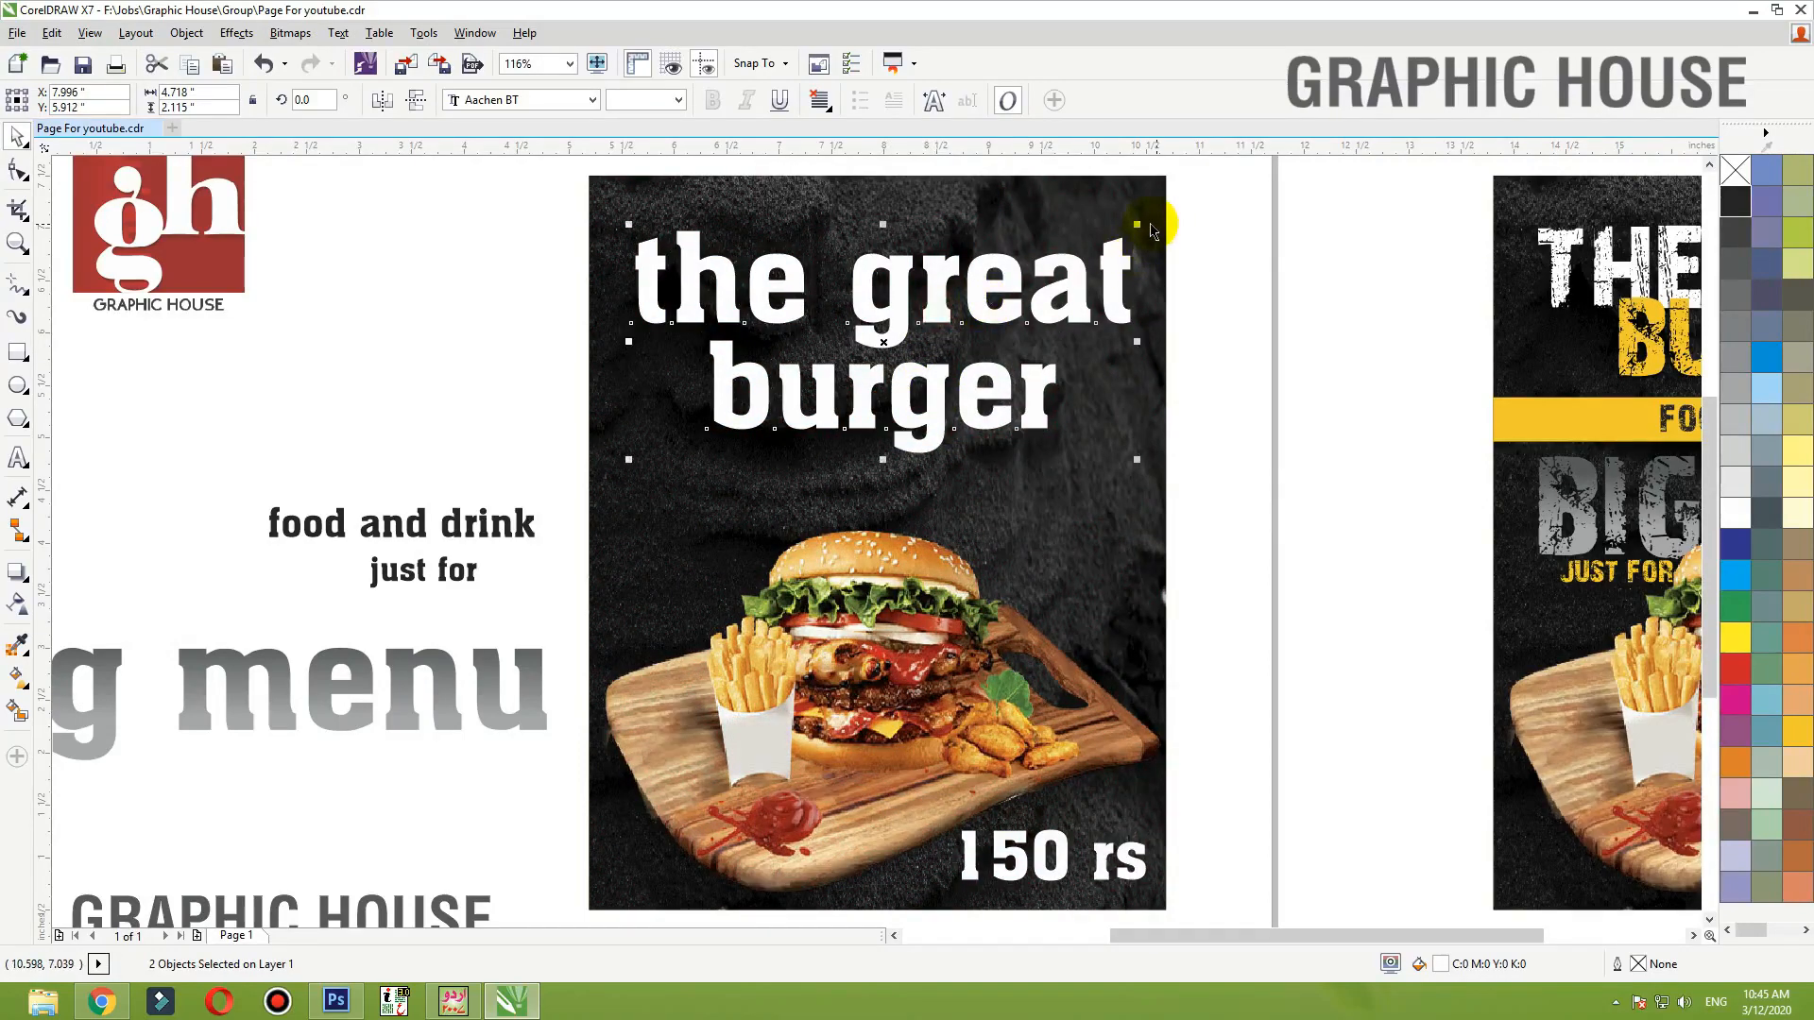
pyautogui.moveTo(1133, 223); pyautogui.dragTo(1097, 241)
# - Change the case of both headline lines to Title Case
pyautogui.click(338, 32)
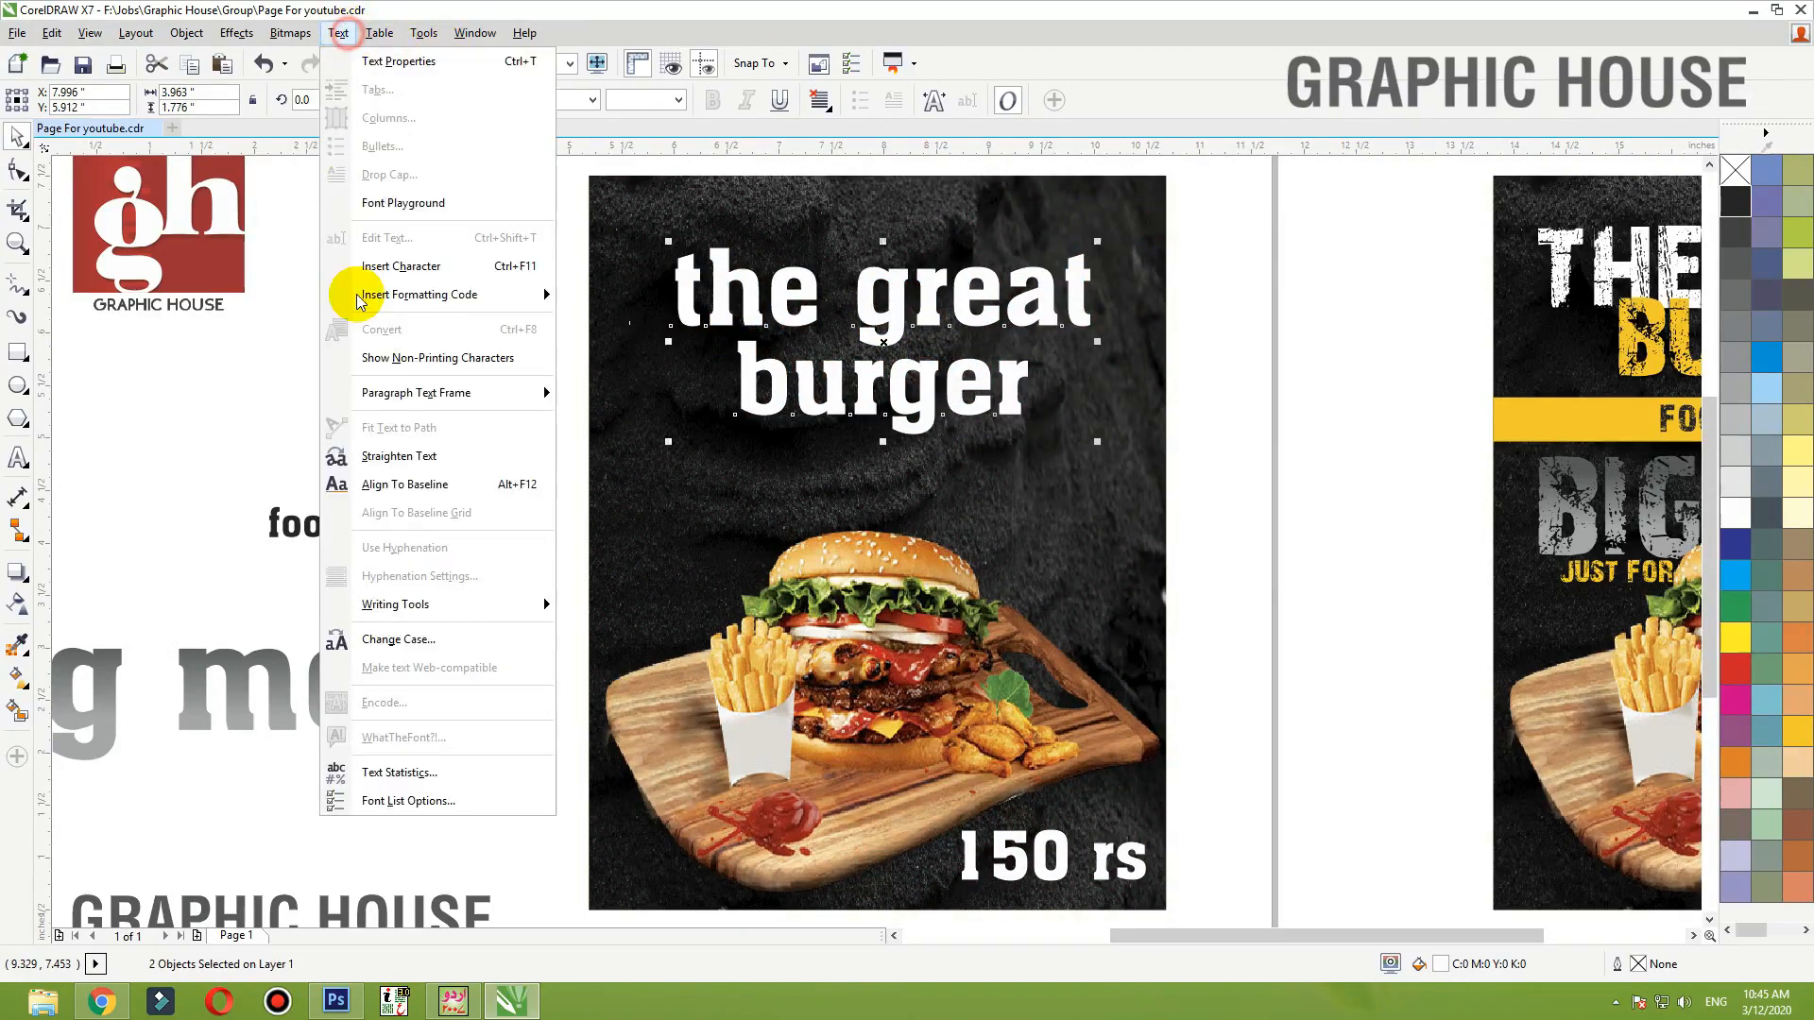
pyautogui.click(383, 638)
pyautogui.click(805, 507)
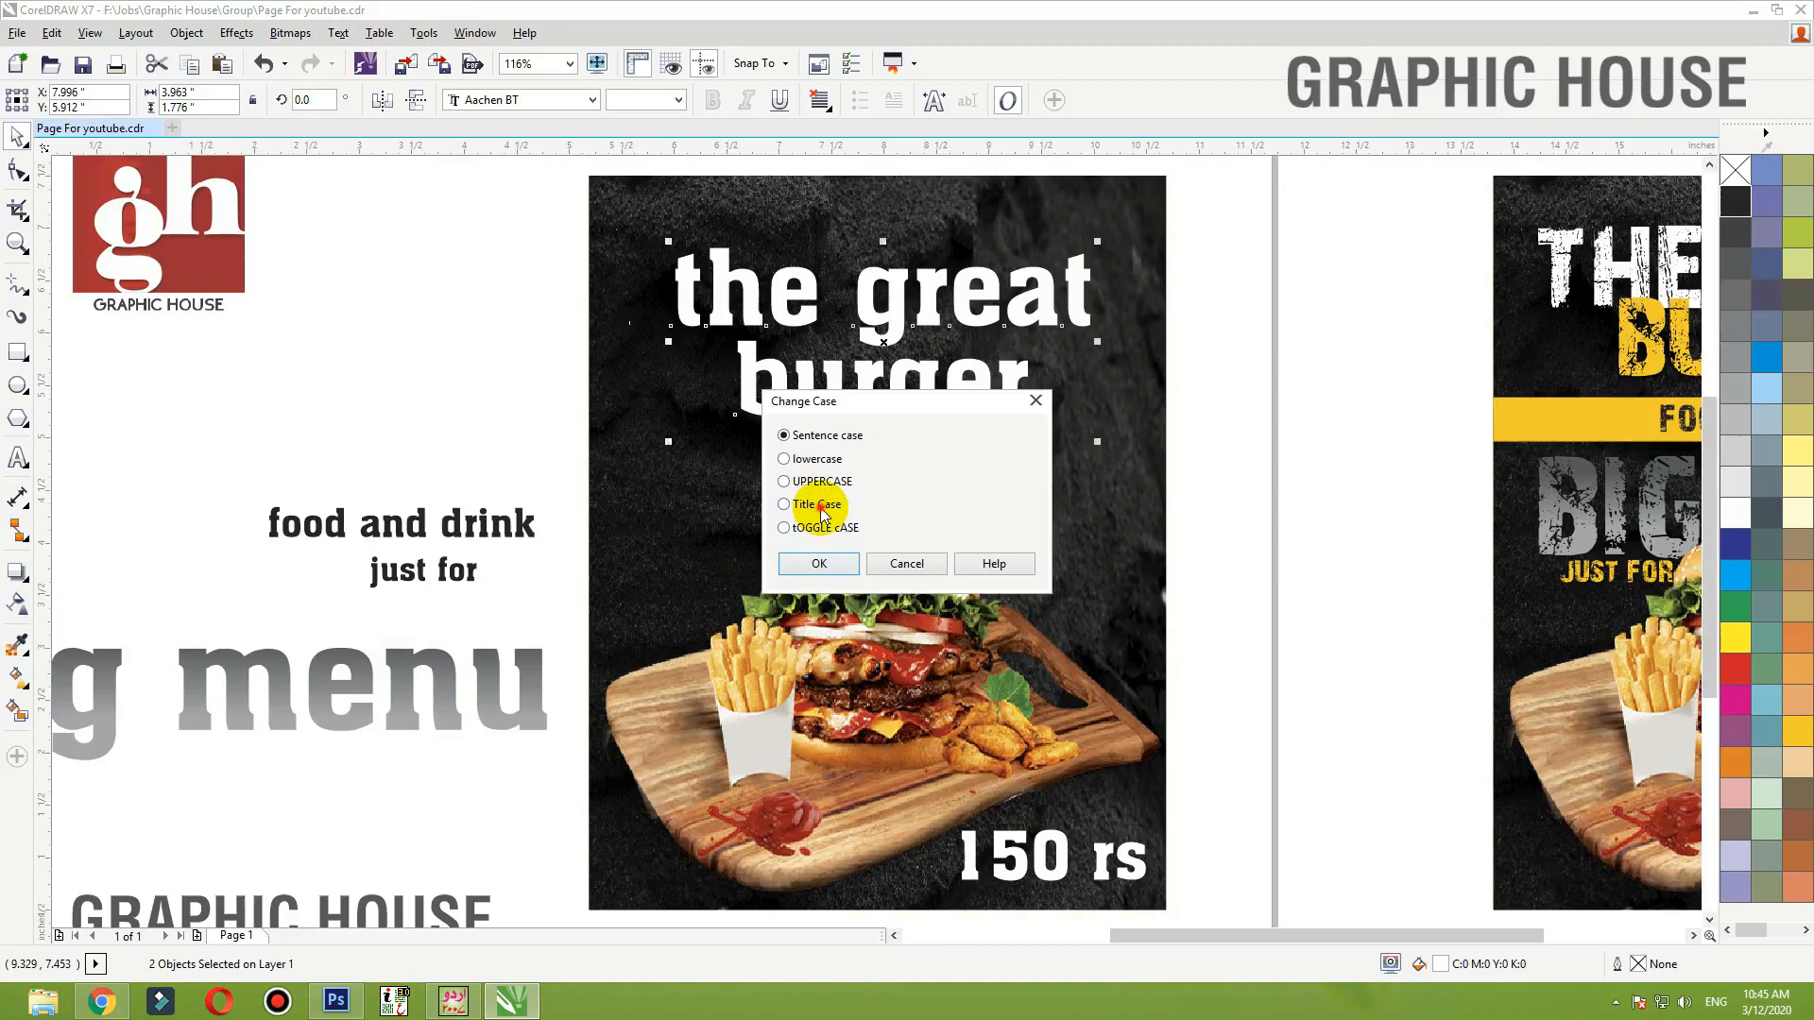
pyautogui.click(820, 561)
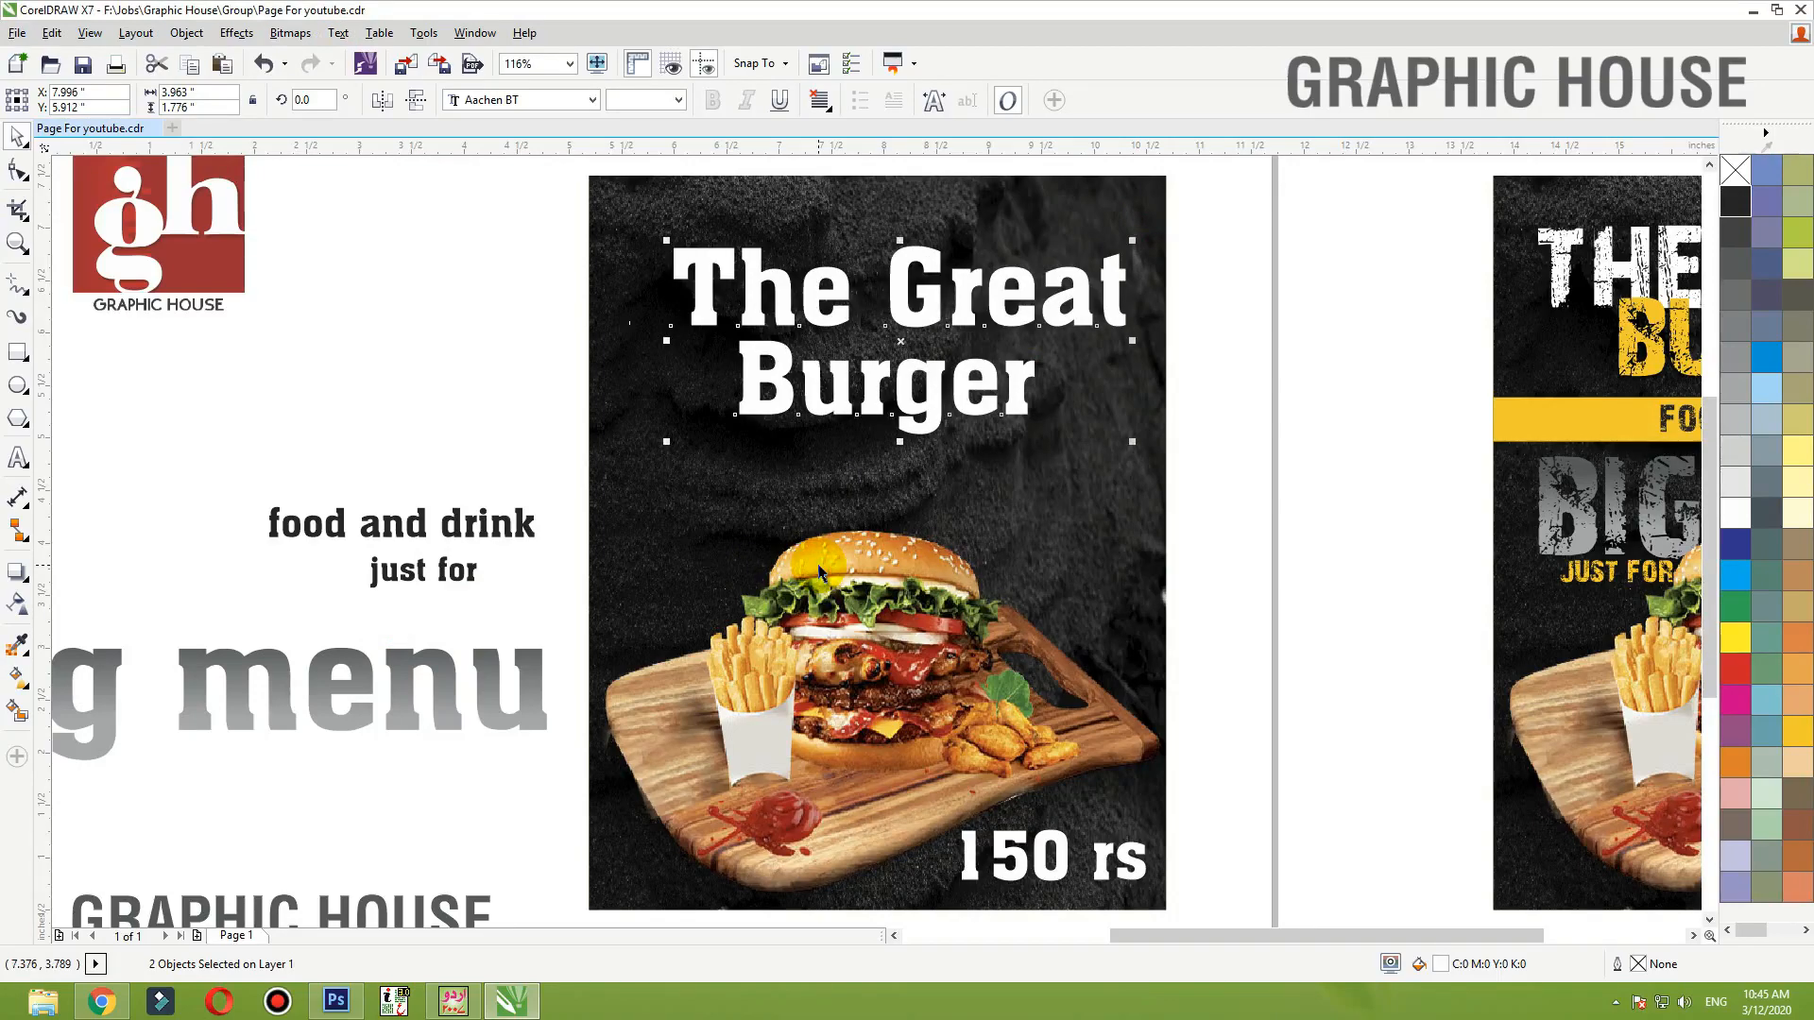
# - Align the centres of the two headline lines vertically with each other and with the poster background
pyautogui.press('c')
pyautogui.keyDown('shift'); pyautogui.click(770, 466); pyautogui.keyUp('shift')
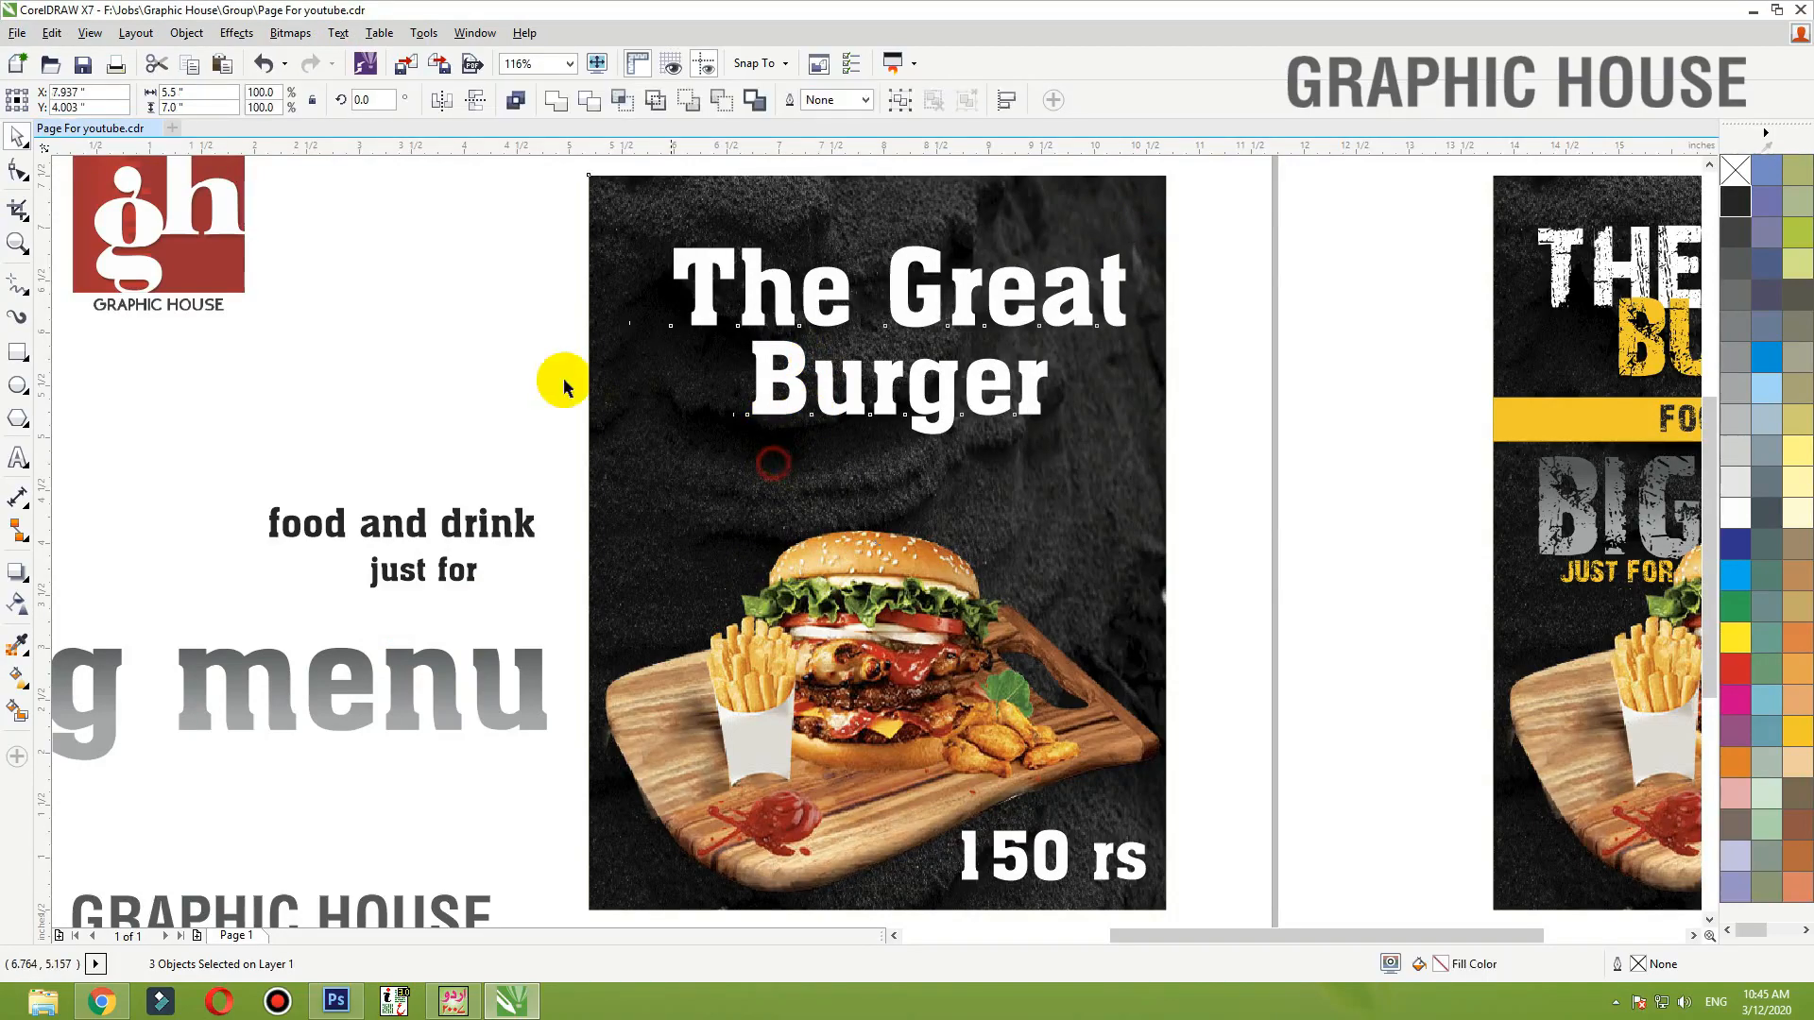
pyautogui.press('c')
pyautogui.click(552, 381)
# - Draw a rectangle about 4.86 by 2.21 in over the headline and fill it with the khaki swatch C0 M0 Y60 K20
pyautogui.click(17, 351)
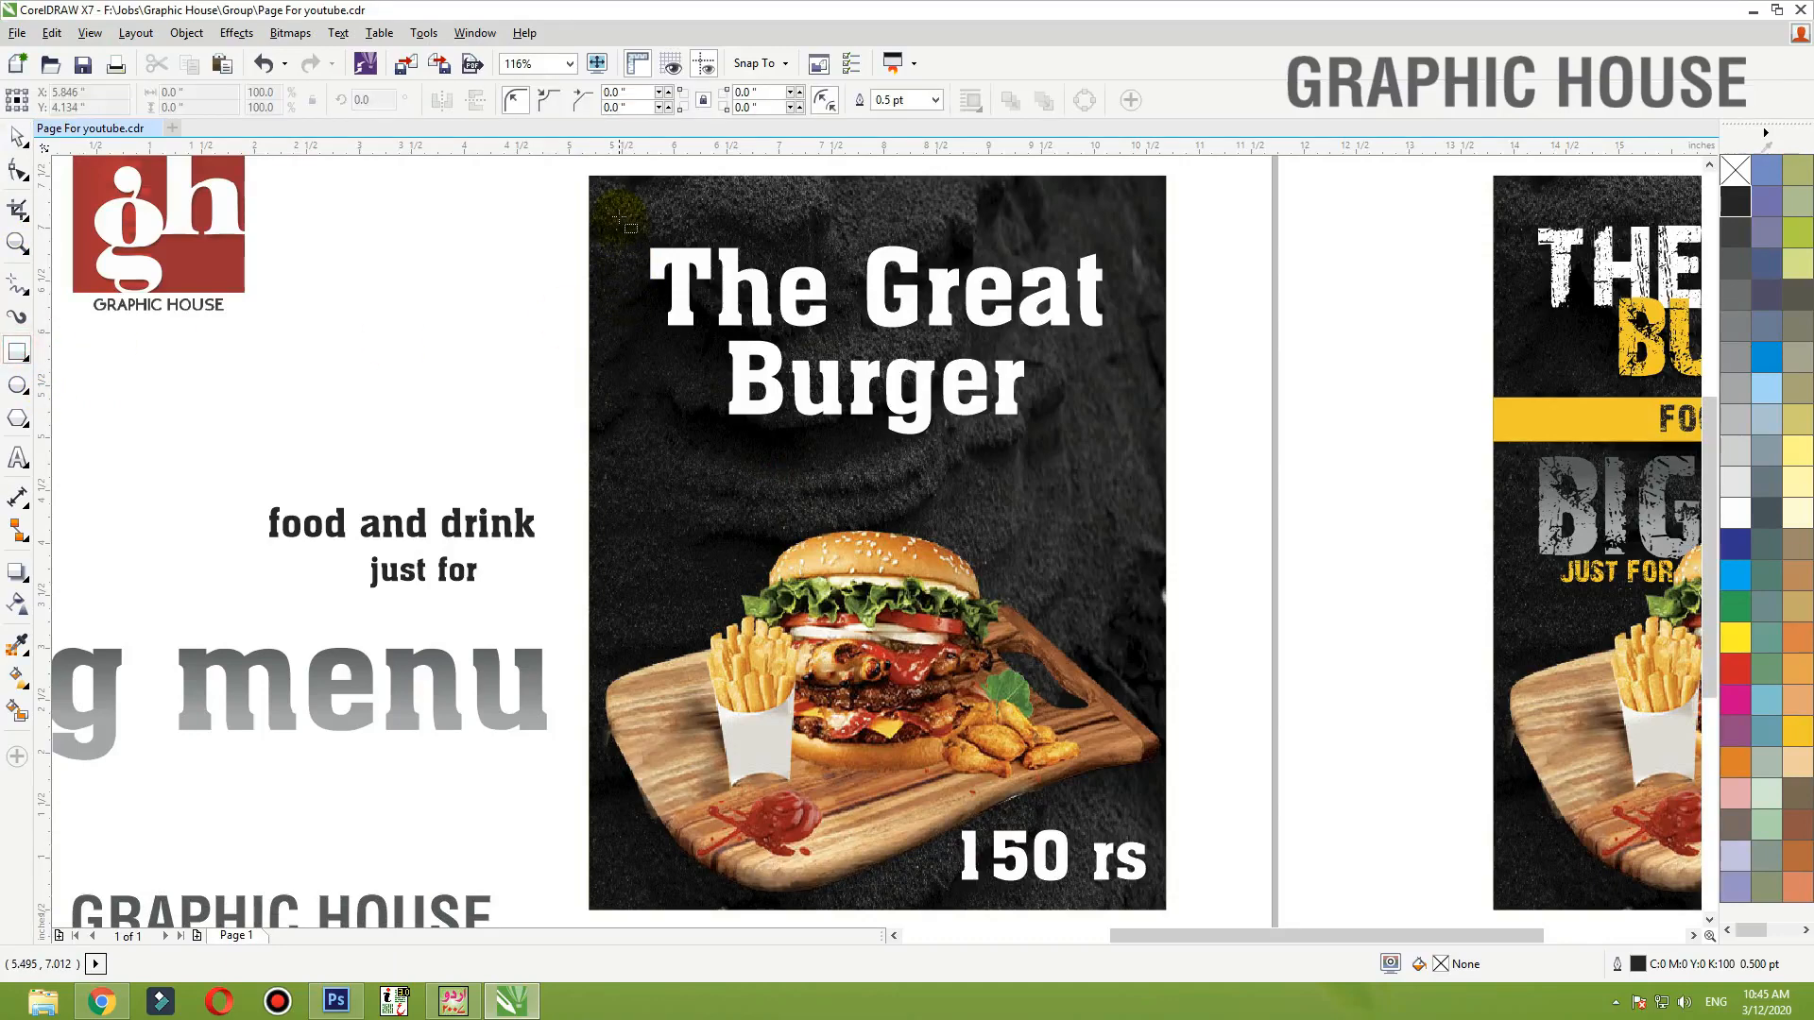
pyautogui.moveTo(626, 221); pyautogui.dragTo(1138, 454)
pyautogui.click(1792, 430)
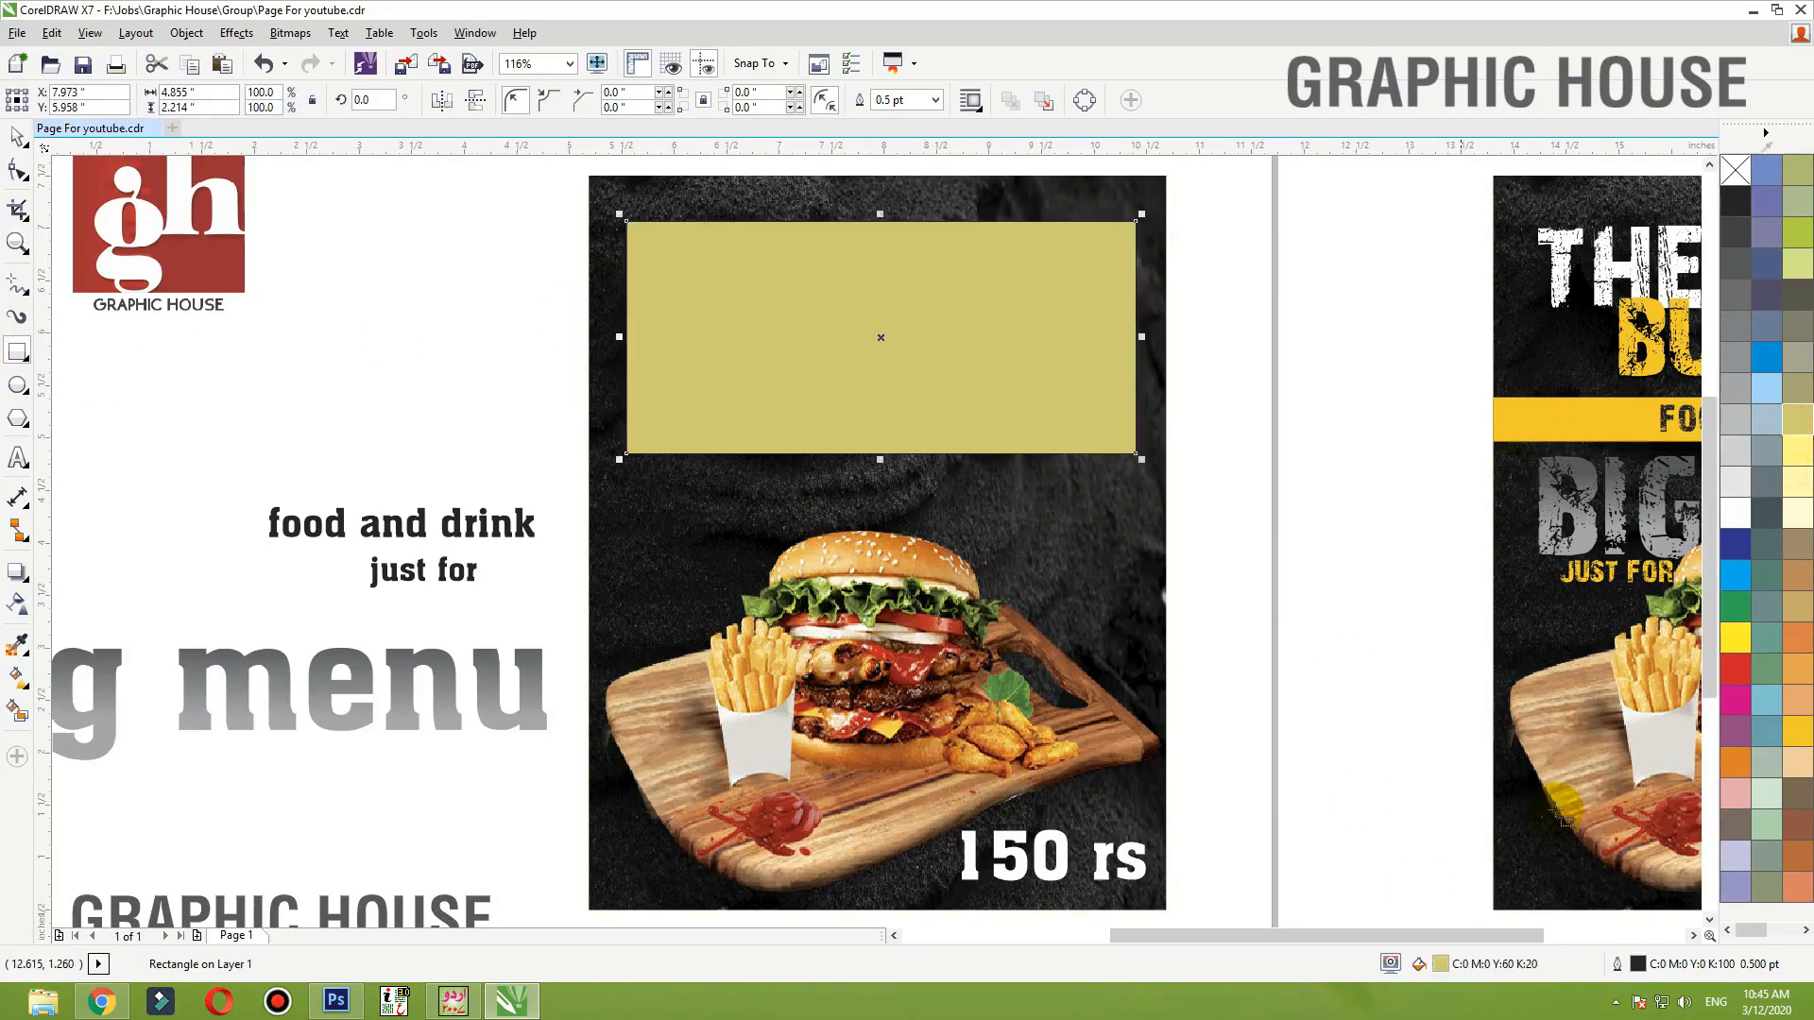
# - Convert the khaki rectangle to curves and reposition its lower corner nodes so the bottom edge slopes upward to the right
pyautogui.click(13, 142)
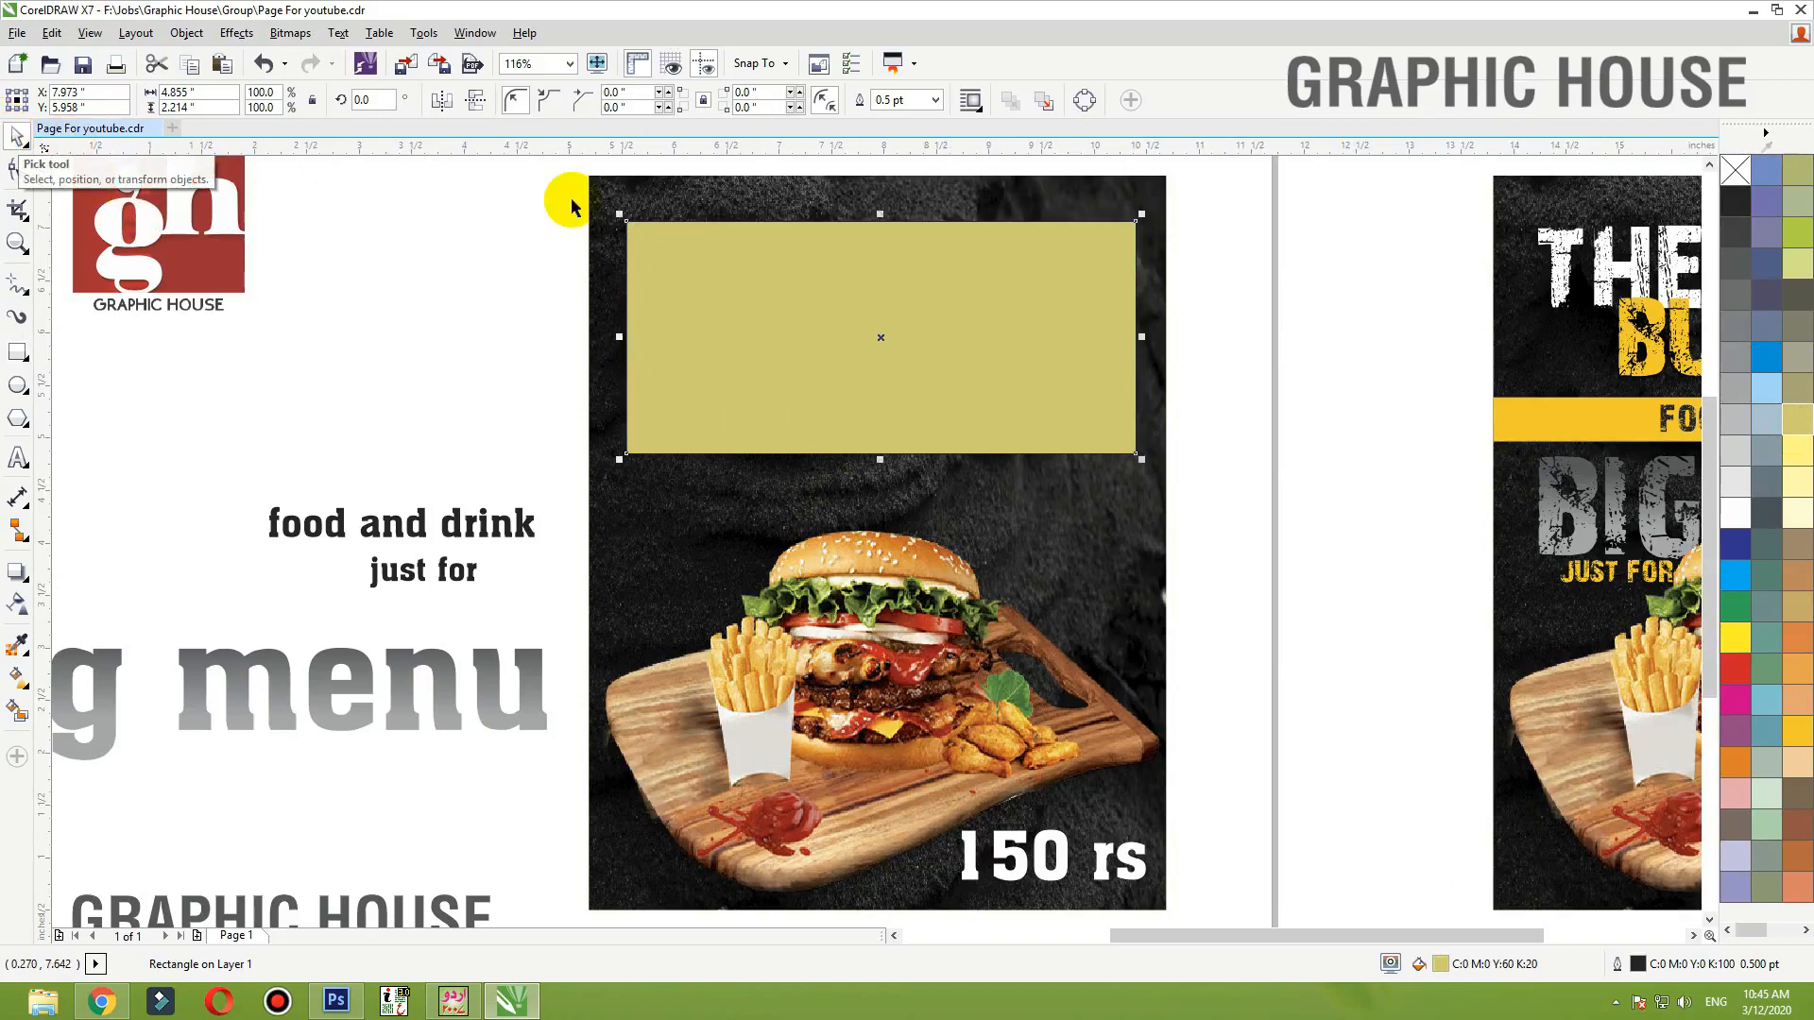
pyautogui.click(858, 276)
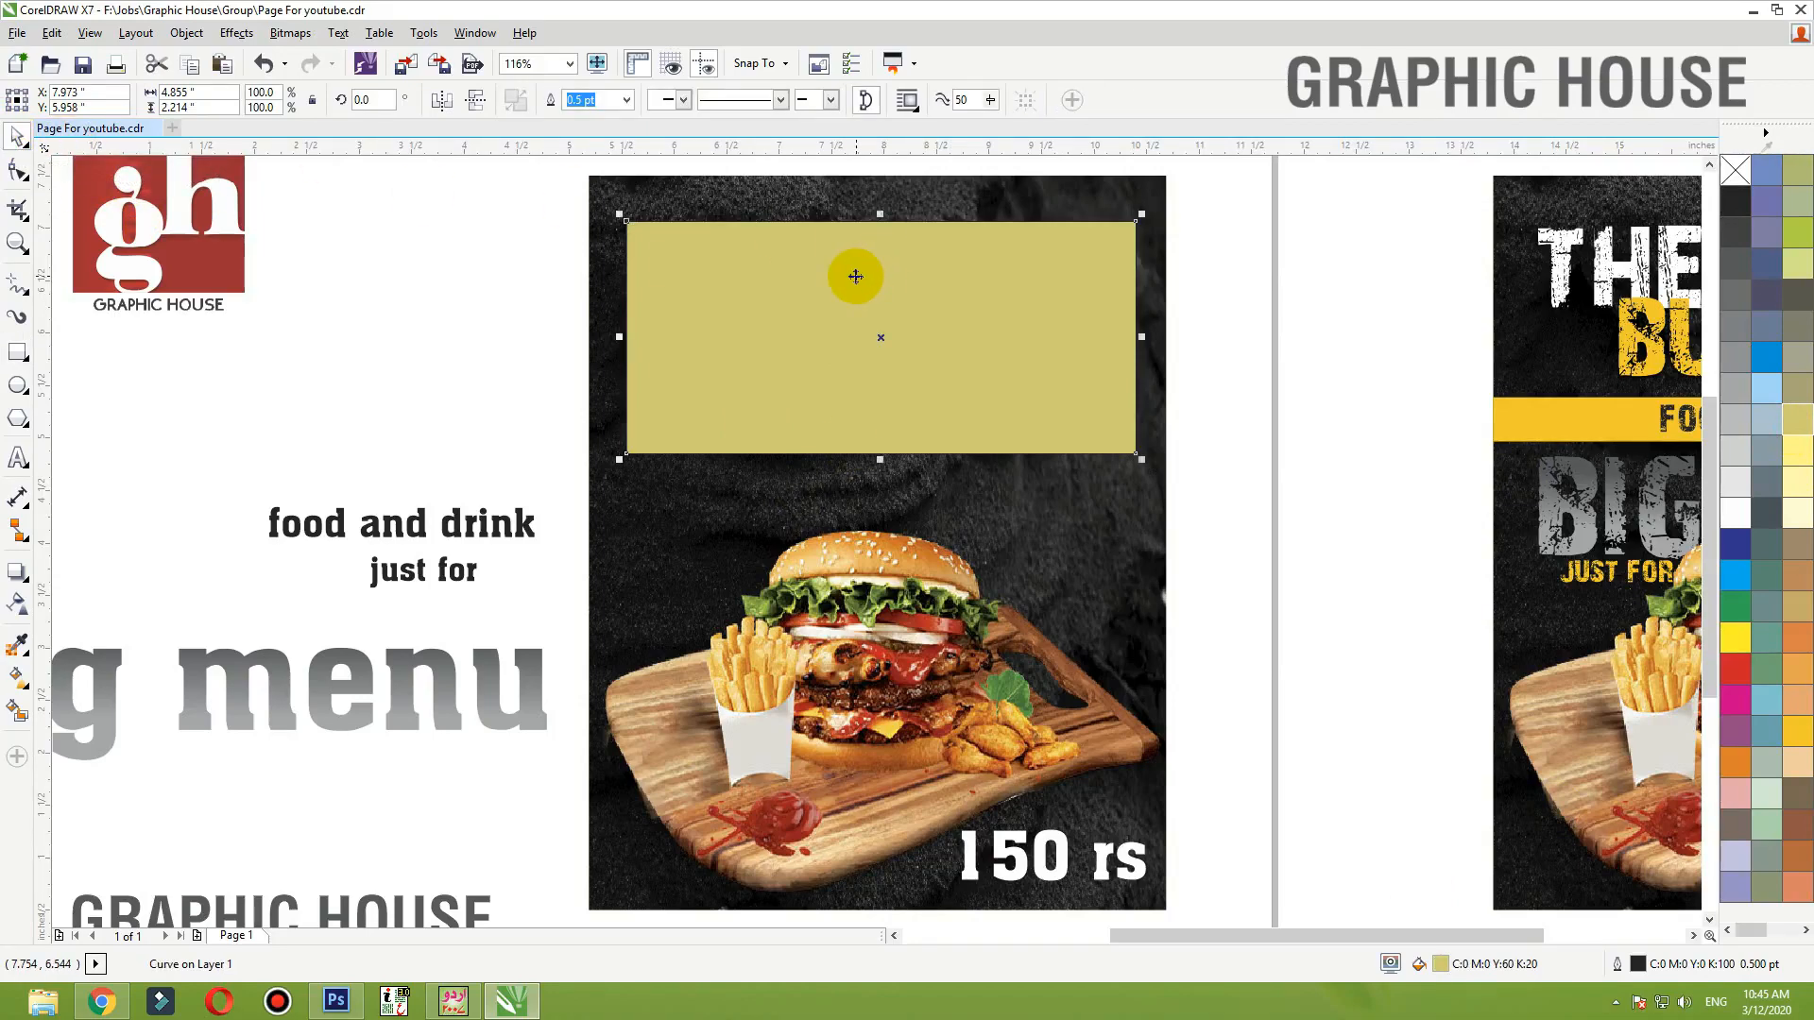
pyautogui.press('F10')
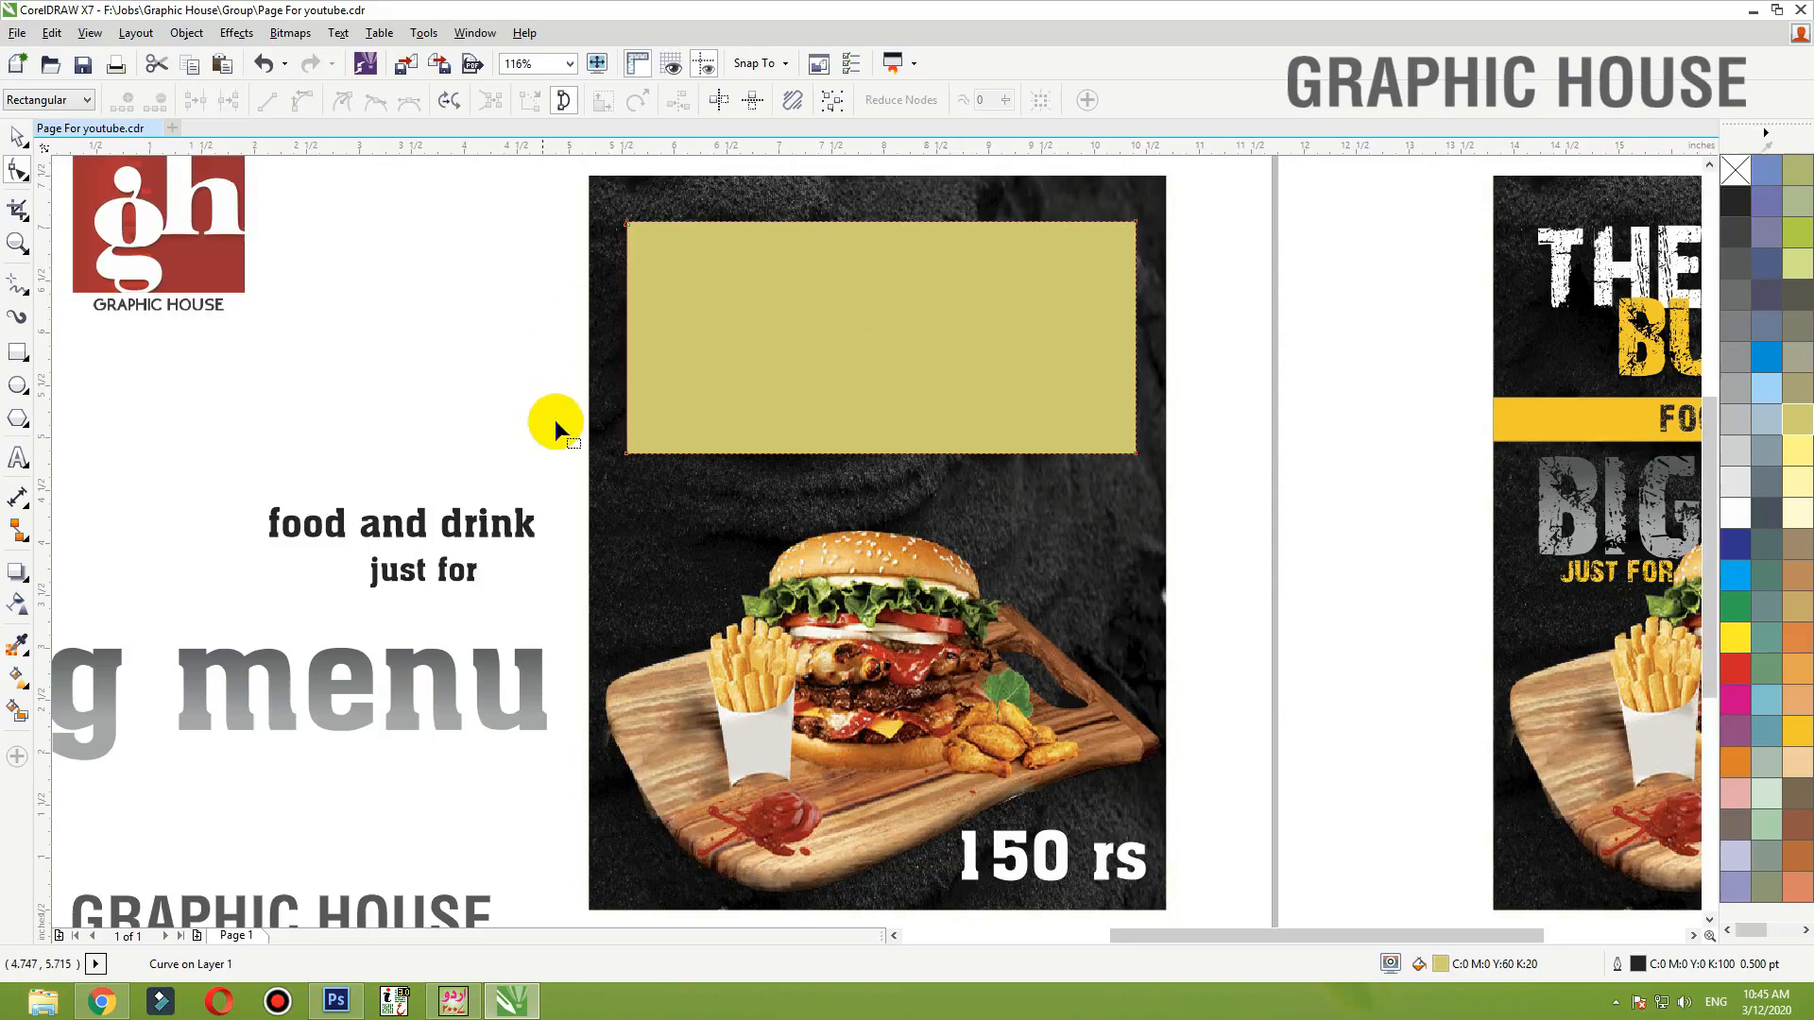
pyautogui.click(627, 455)
pyautogui.moveTo(626, 454); pyautogui.dragTo(626, 487)
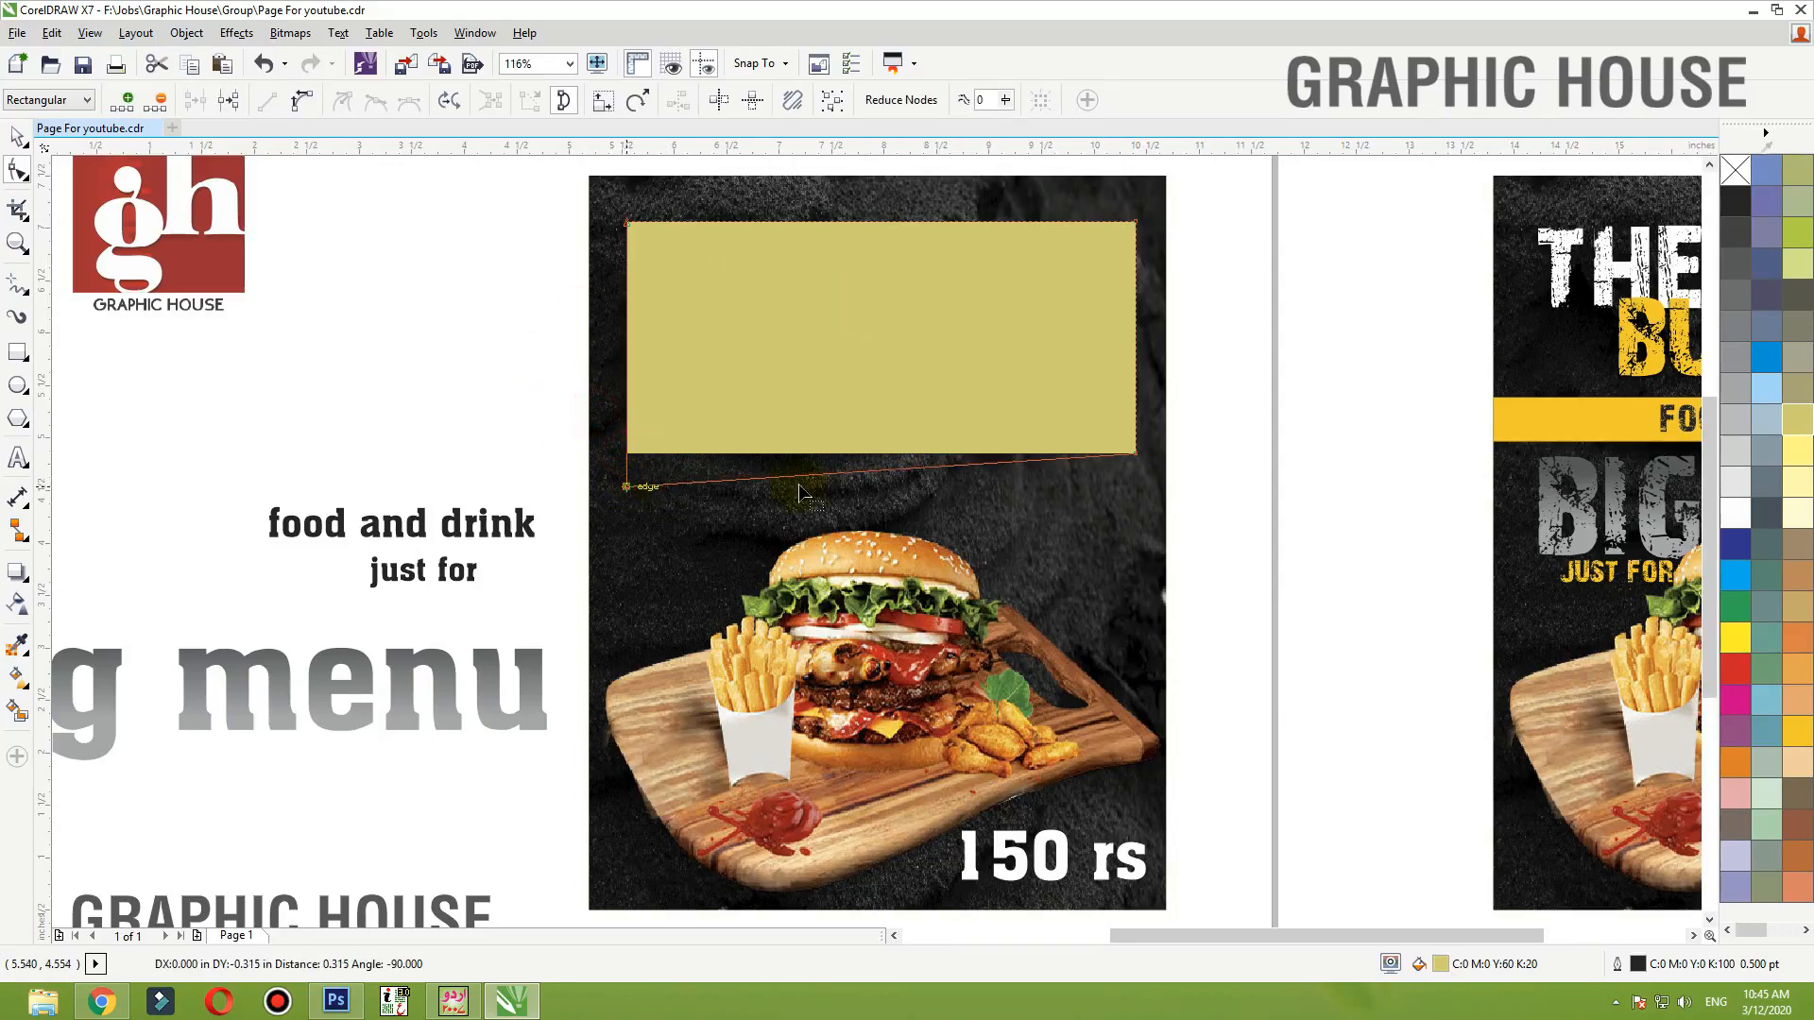
pyautogui.moveTo(1132, 453); pyautogui.dragTo(1134, 485)
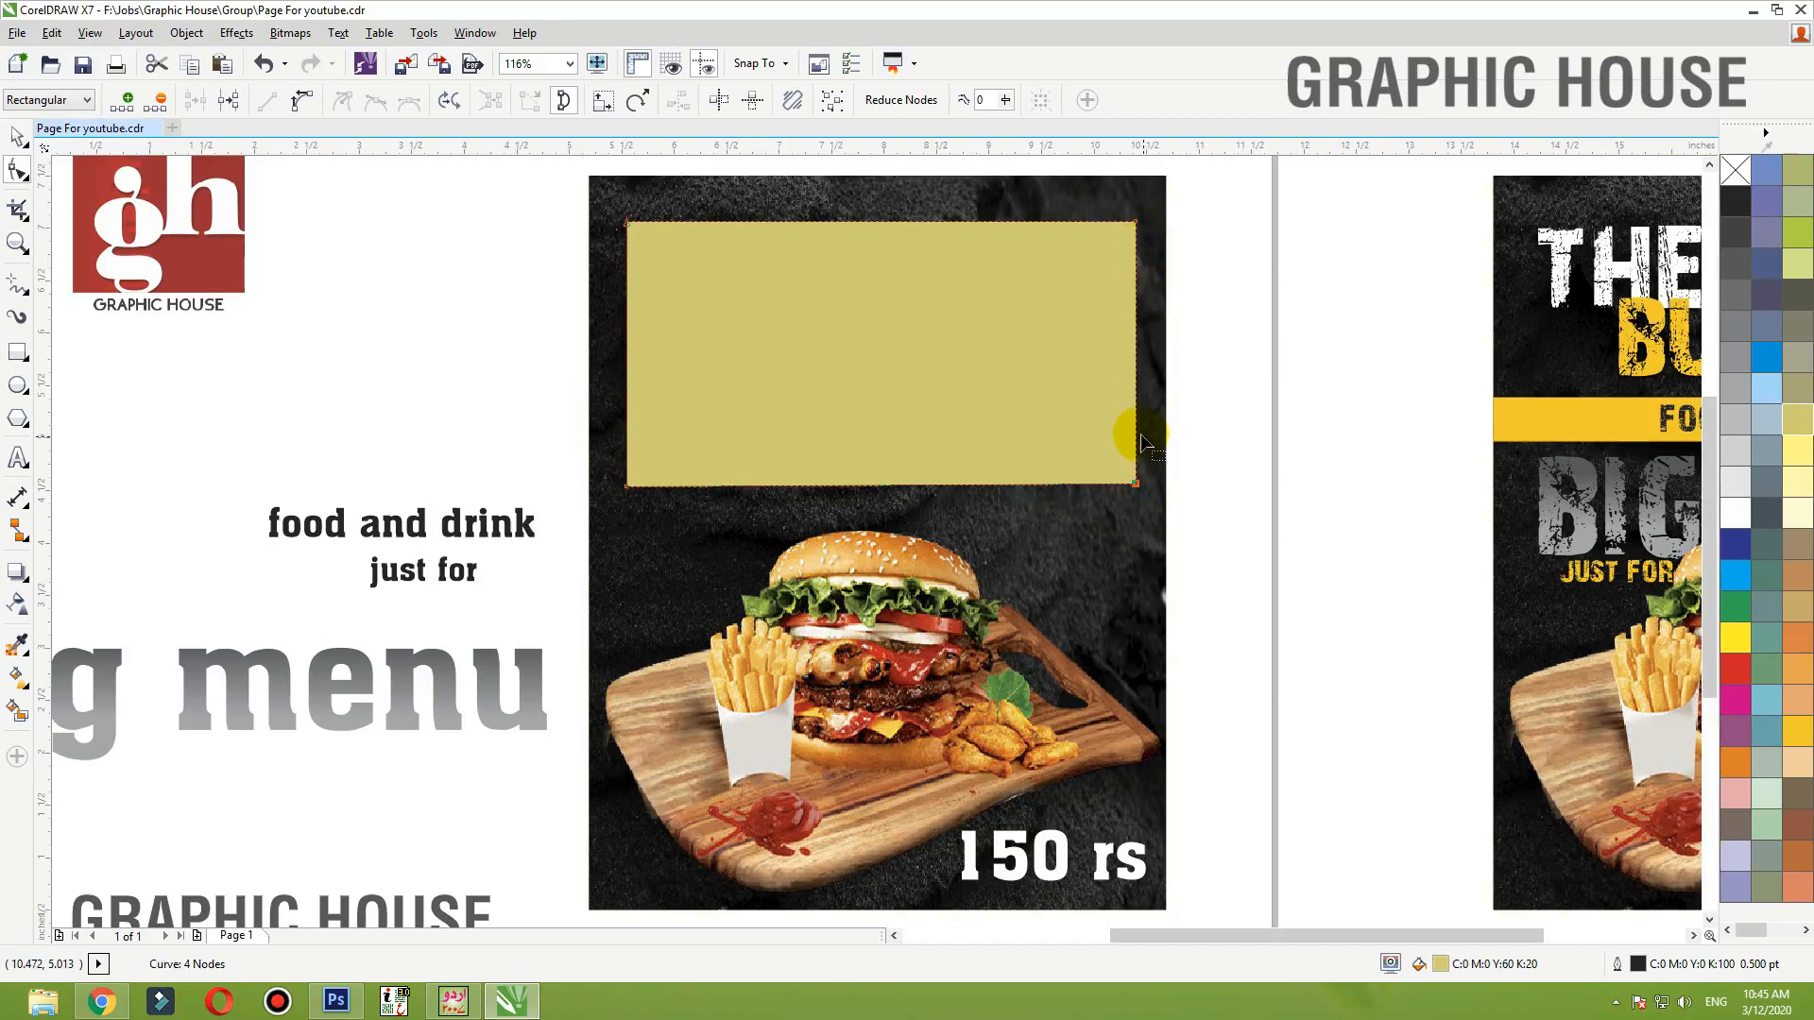
pyautogui.moveTo(1137, 485); pyautogui.dragTo(1136, 428)
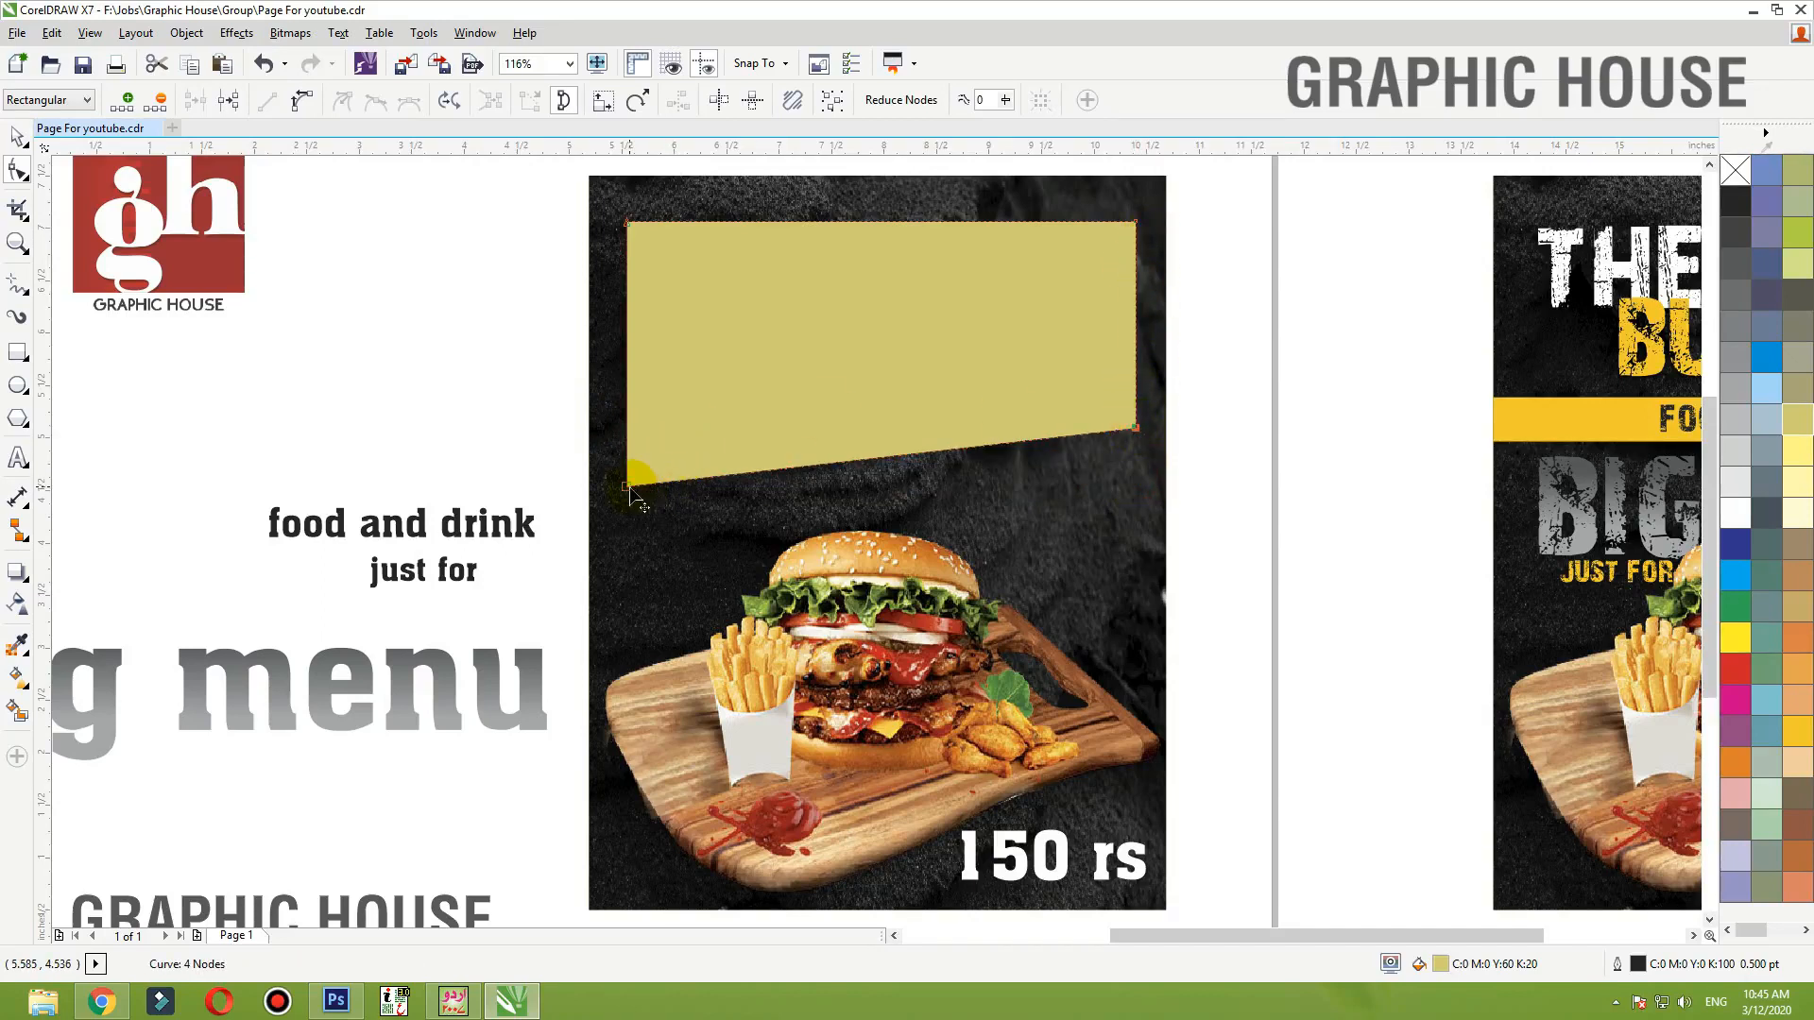
pyautogui.moveTo(638, 489); pyautogui.dragTo(627, 497)
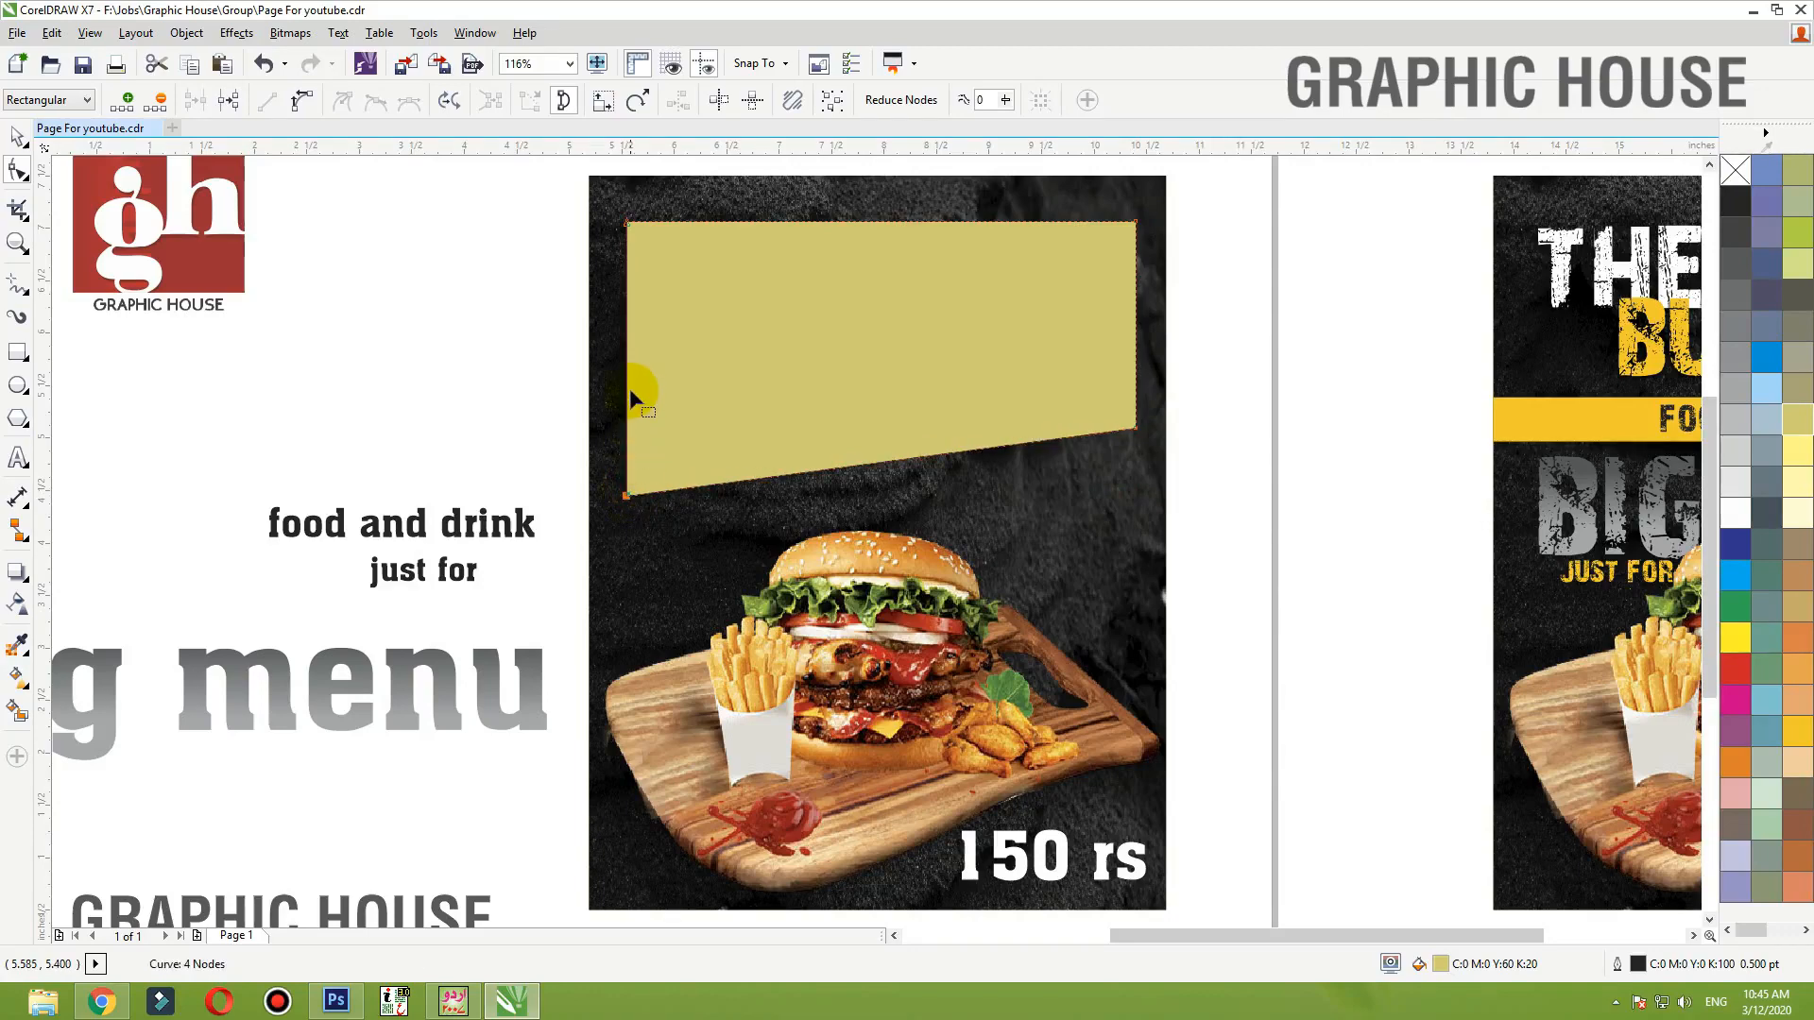
pyautogui.press('Delete')
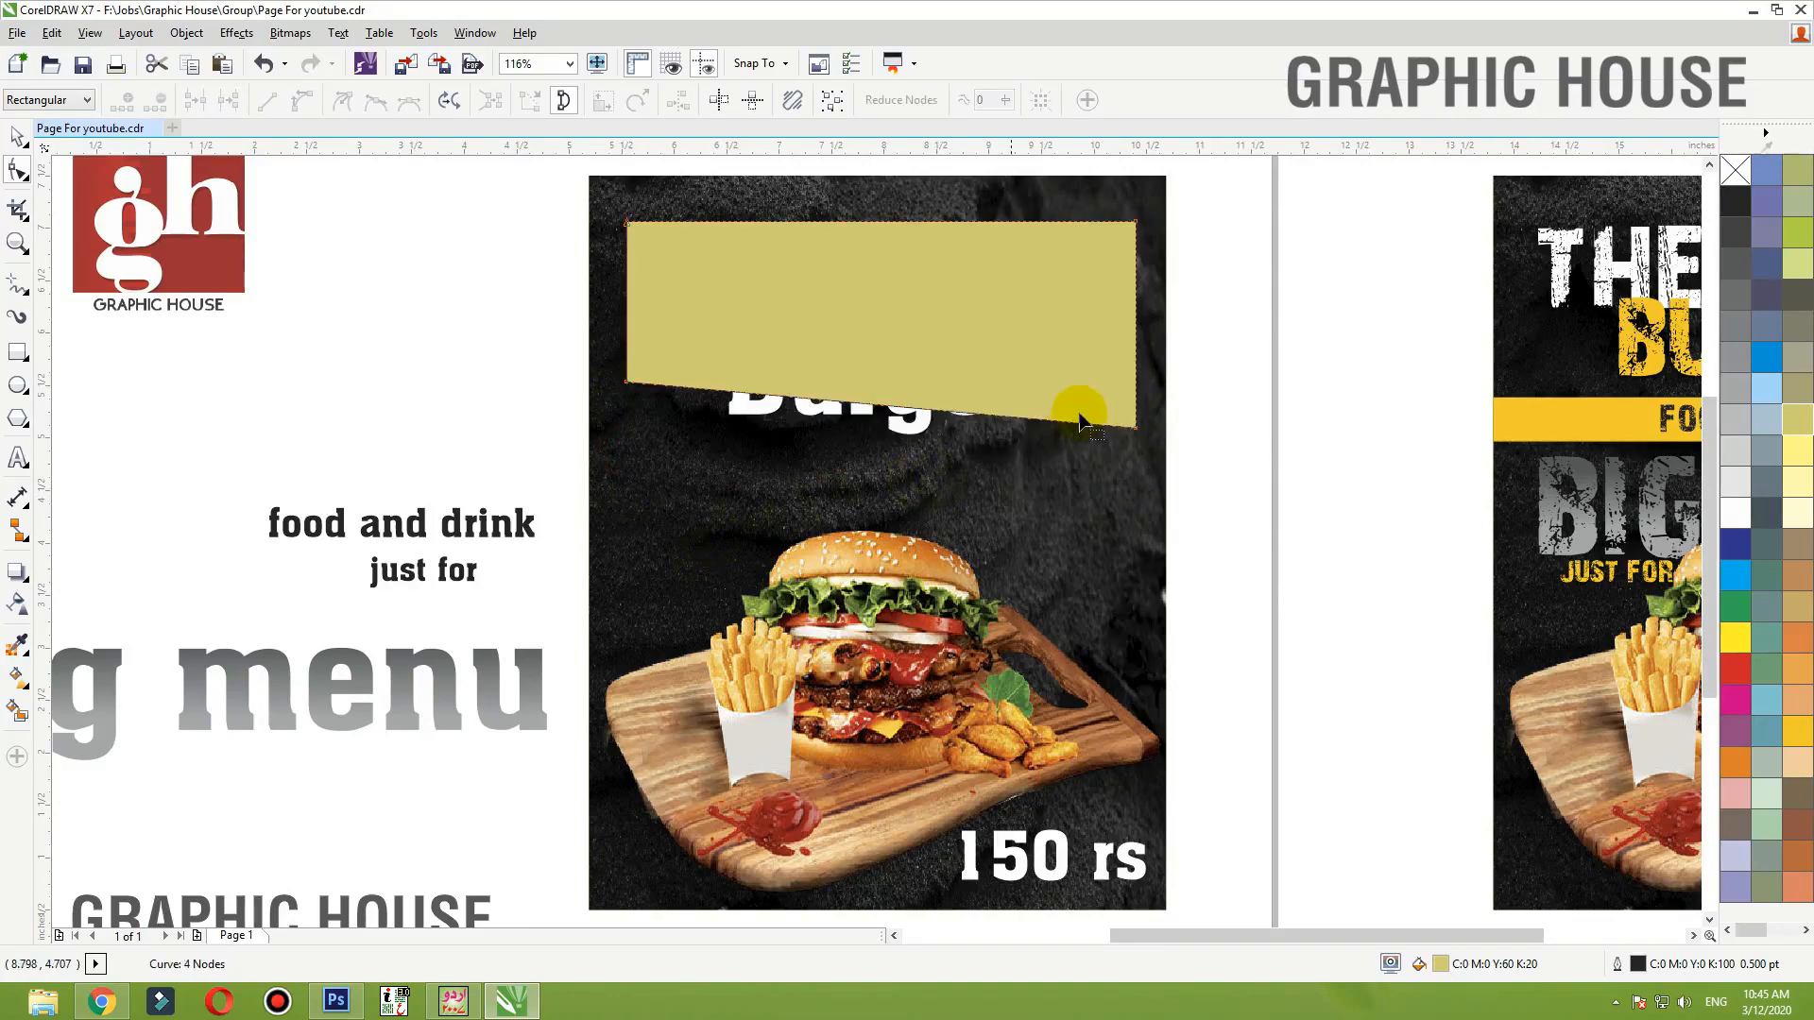
pyautogui.doubleClick(888, 406)
pyautogui.moveTo(1155, 389); pyautogui.dragTo(1098, 457)
pyautogui.press('Delete')
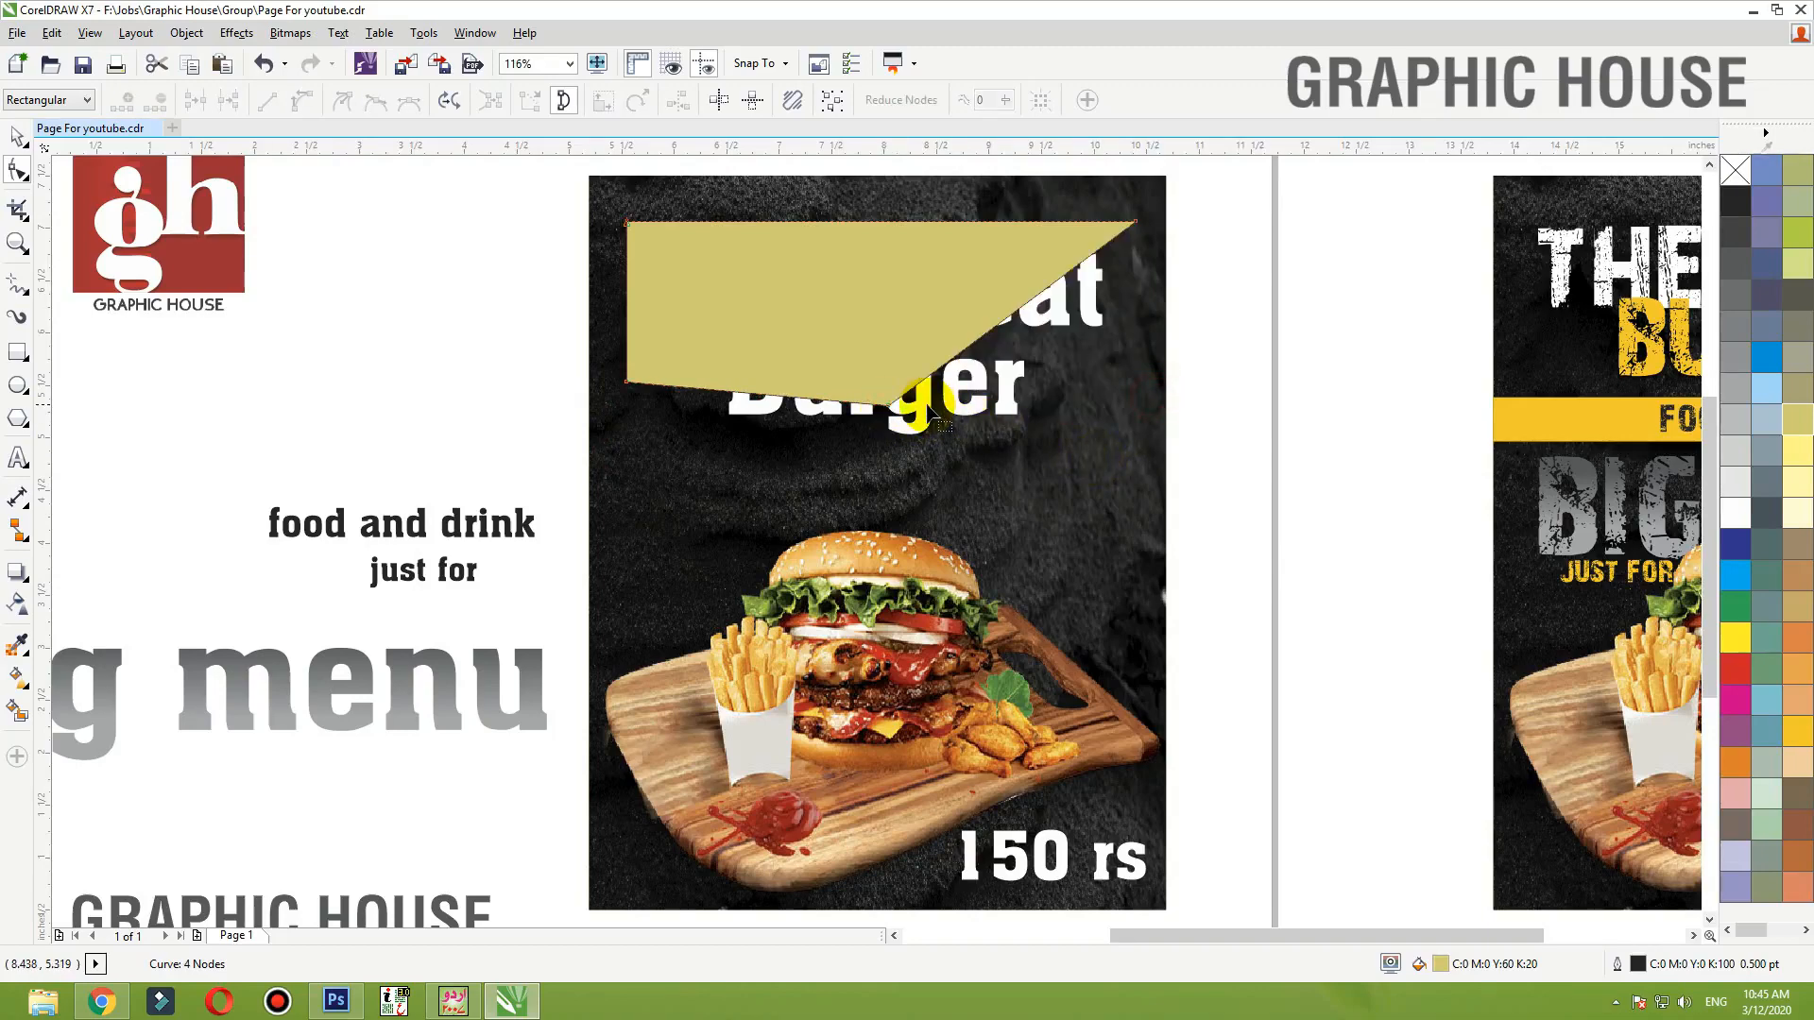
pyautogui.hotkey('ctrl', 'z')
pyautogui.hotkey('ctrl', 'z')
pyautogui.hotkey('ctrl', 'z')
pyautogui.hotkey('ctrl', 'z')
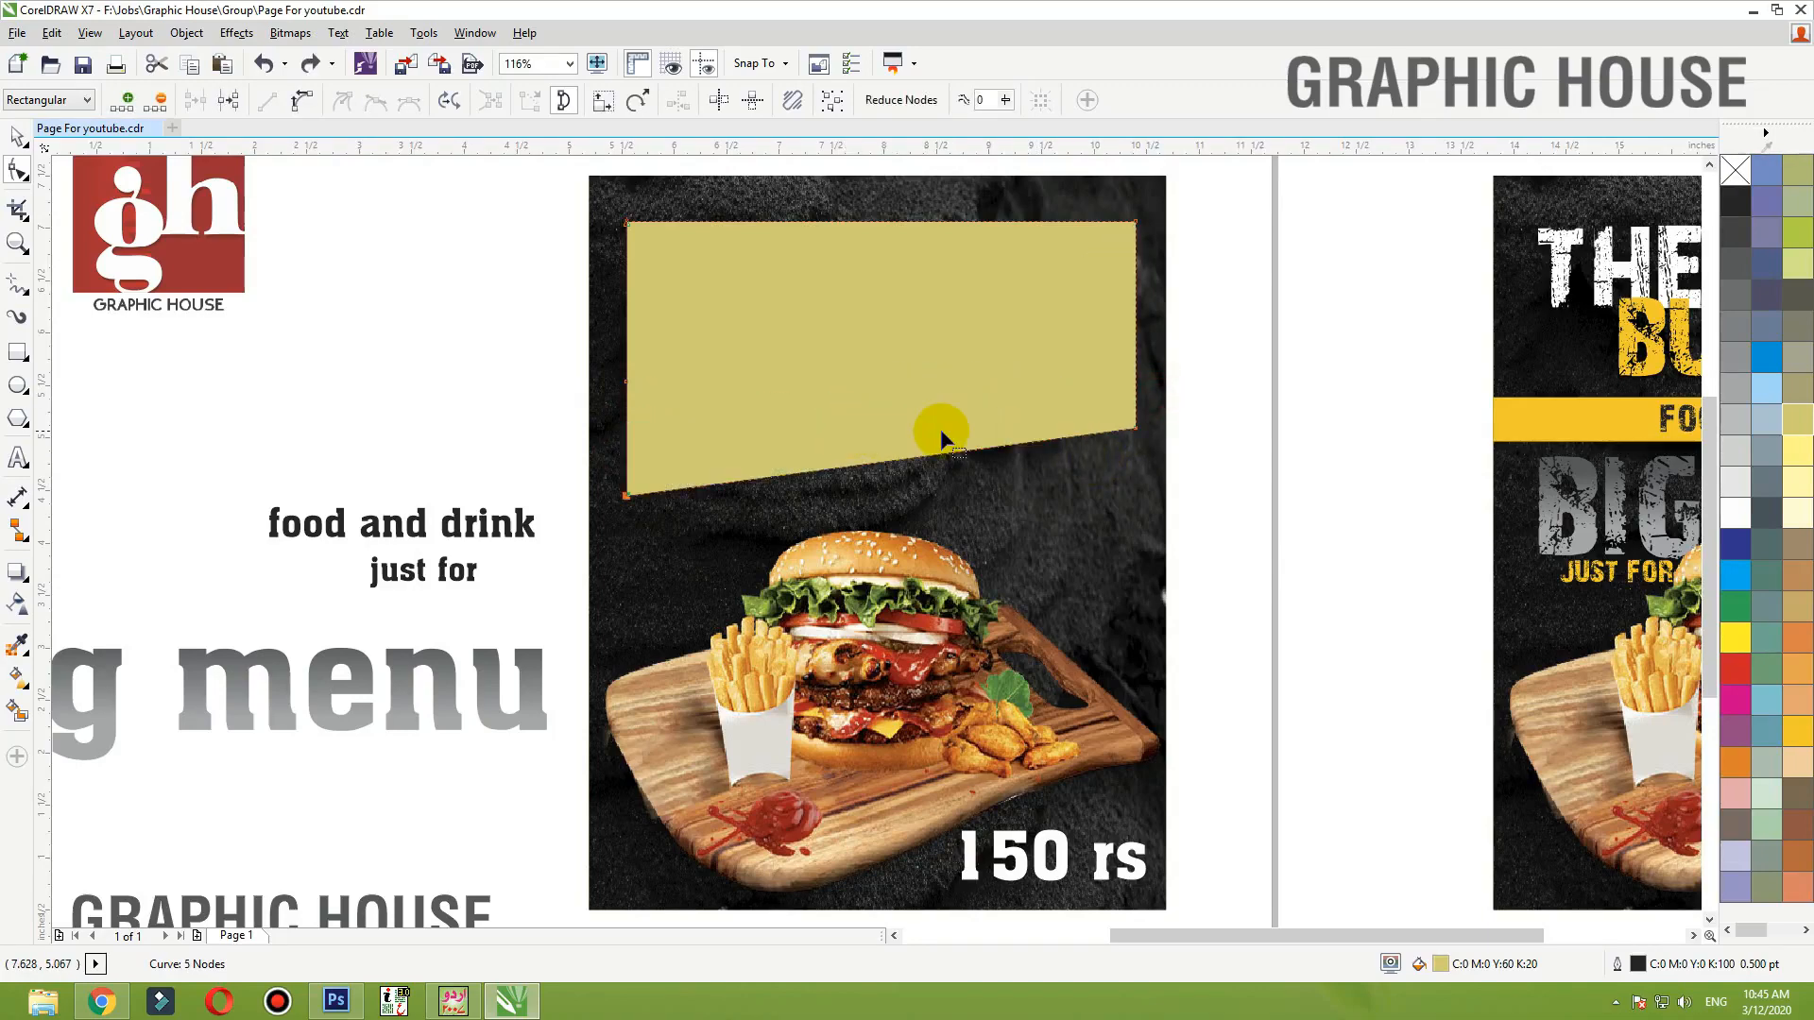
pyautogui.press('space')
pyautogui.click(1295, 356)
pyautogui.moveTo(1121, 377); pyautogui.dragTo(1135, 447)
pyautogui.hotkey('ctrl', 'z')
pyautogui.click(1275, 425)
pyautogui.click(1231, 499)
pyautogui.press('F2')
pyautogui.moveTo(477, 145); pyautogui.dragTo(476, 145)
pyautogui.click(858, 567)
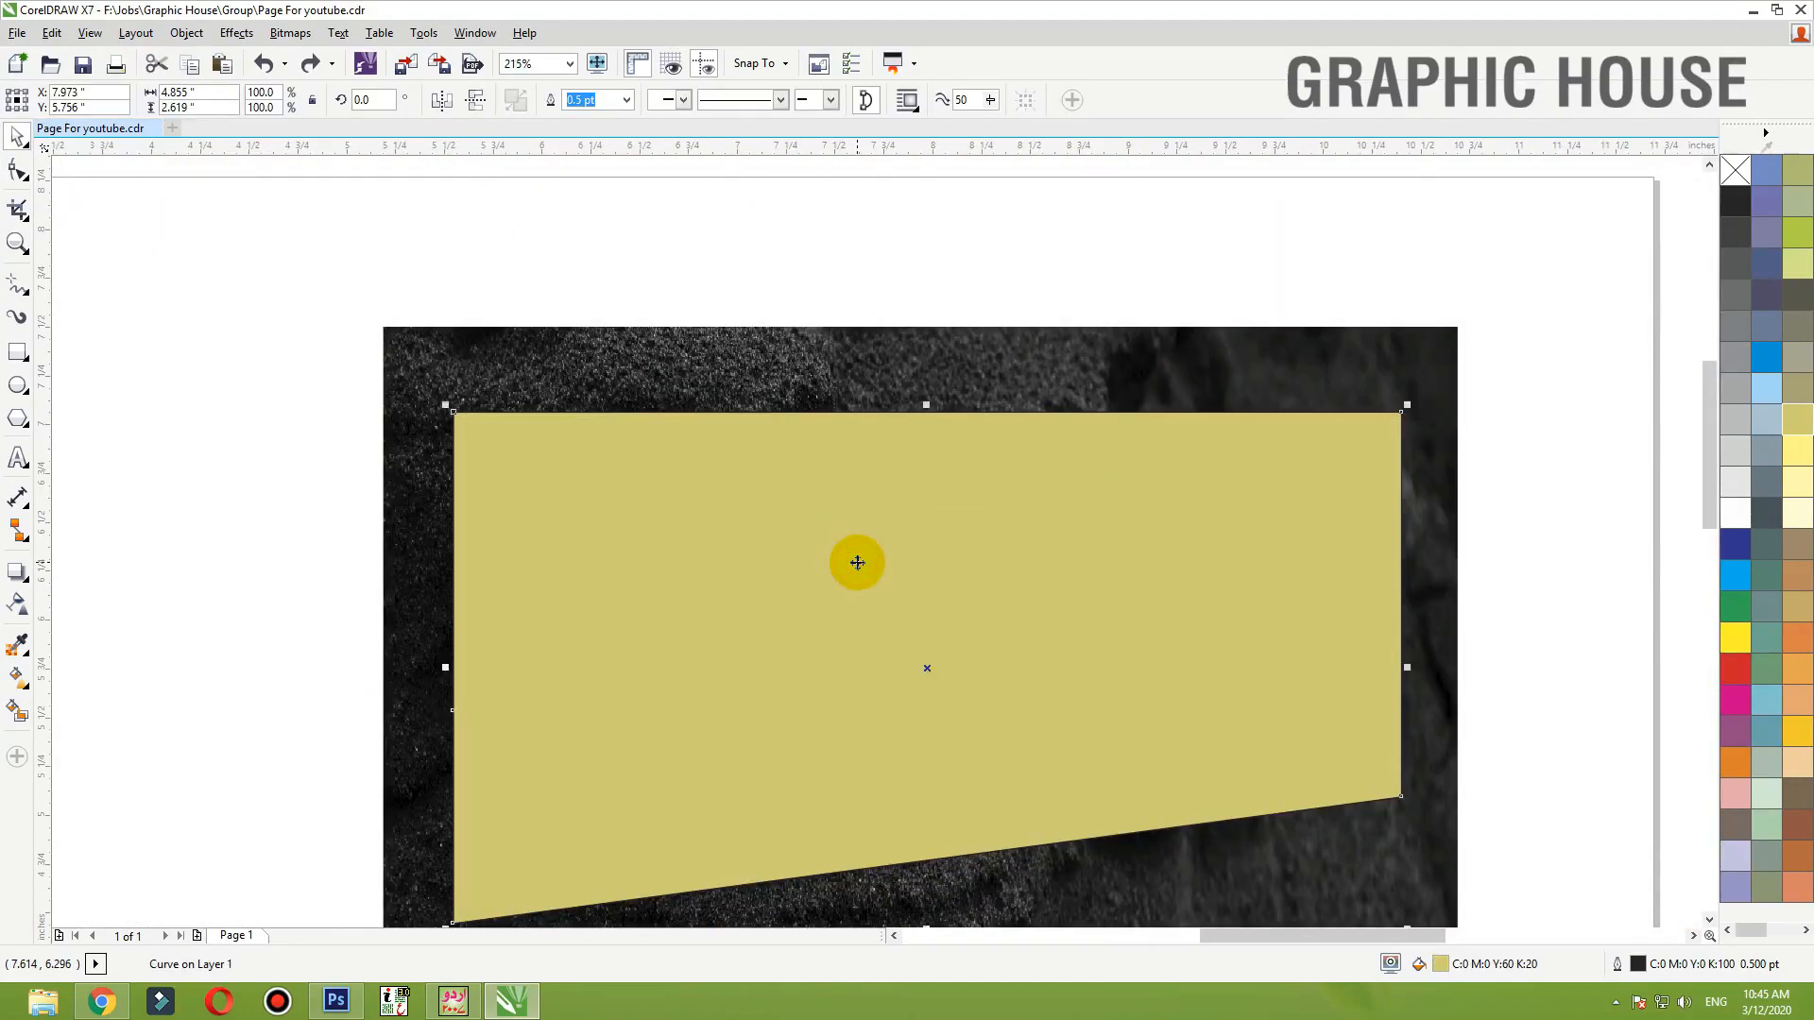
pyautogui.scroll(-2, 944, 295)
# - Add a node midway along the khaki shape's bottom edge and reposition it and both lower corners to form a shallow downward point
pyautogui.doubleClick(915, 480)
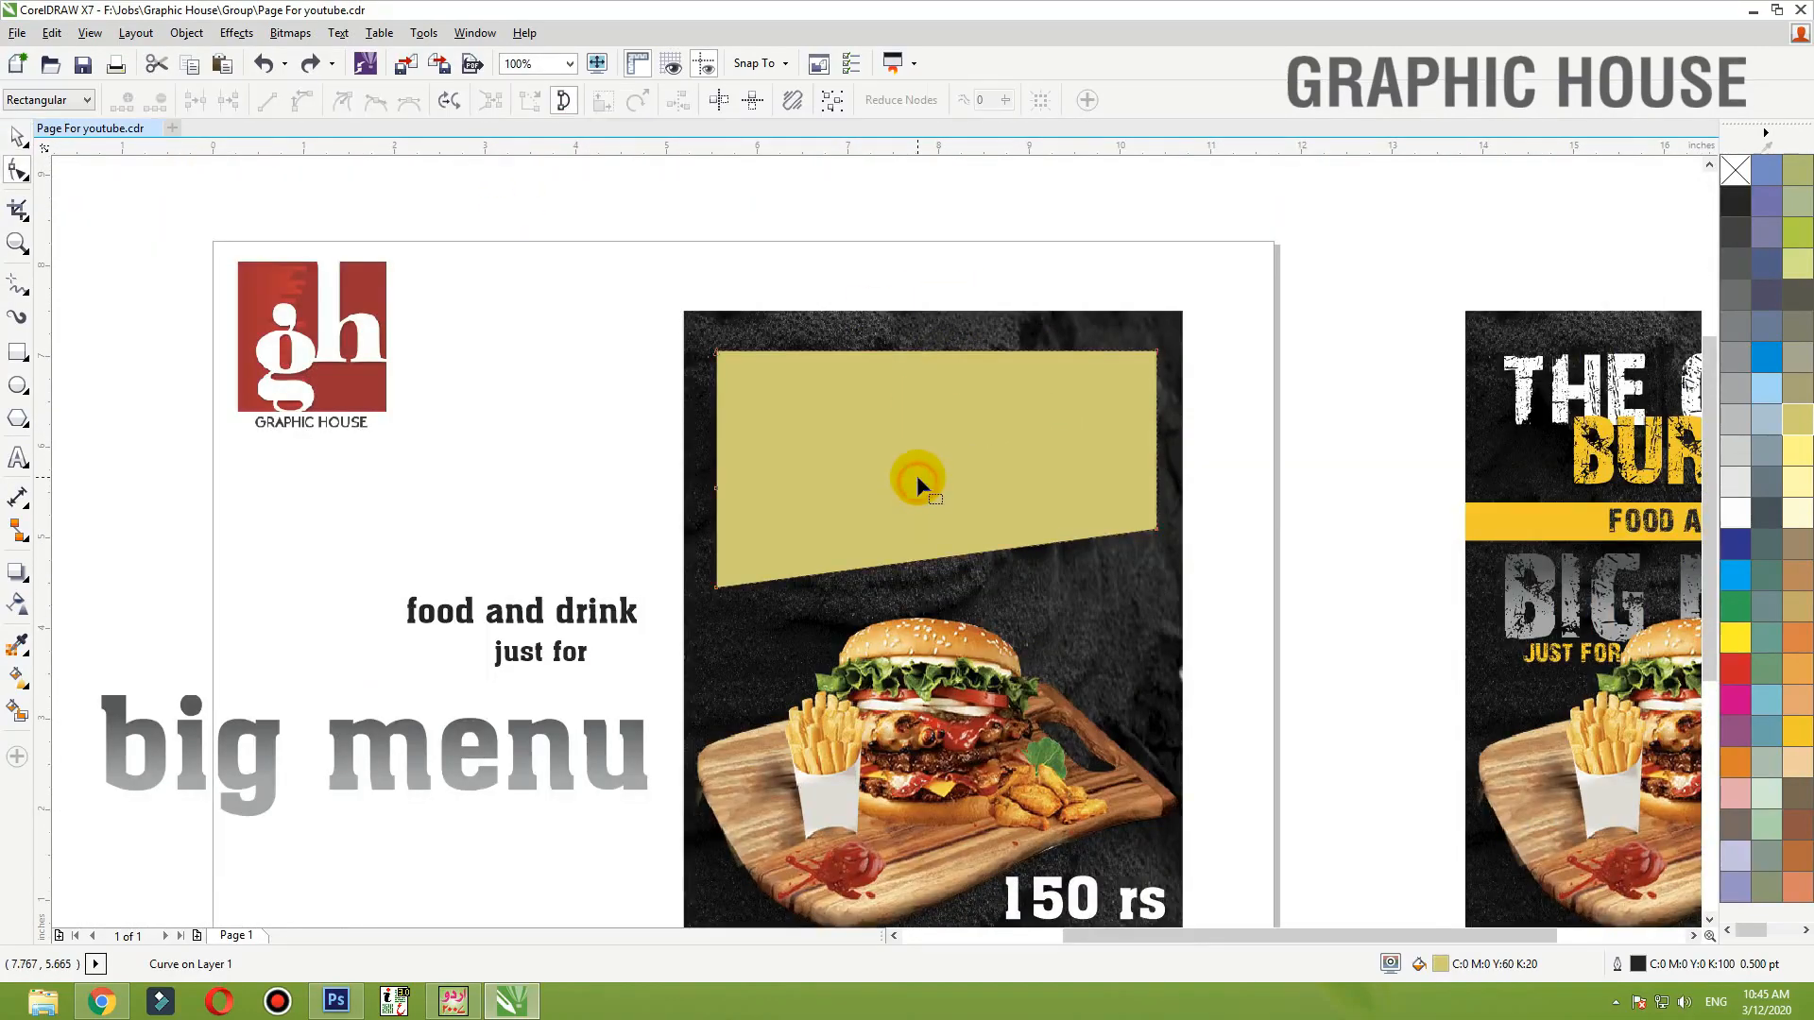
pyautogui.doubleClick(921, 559)
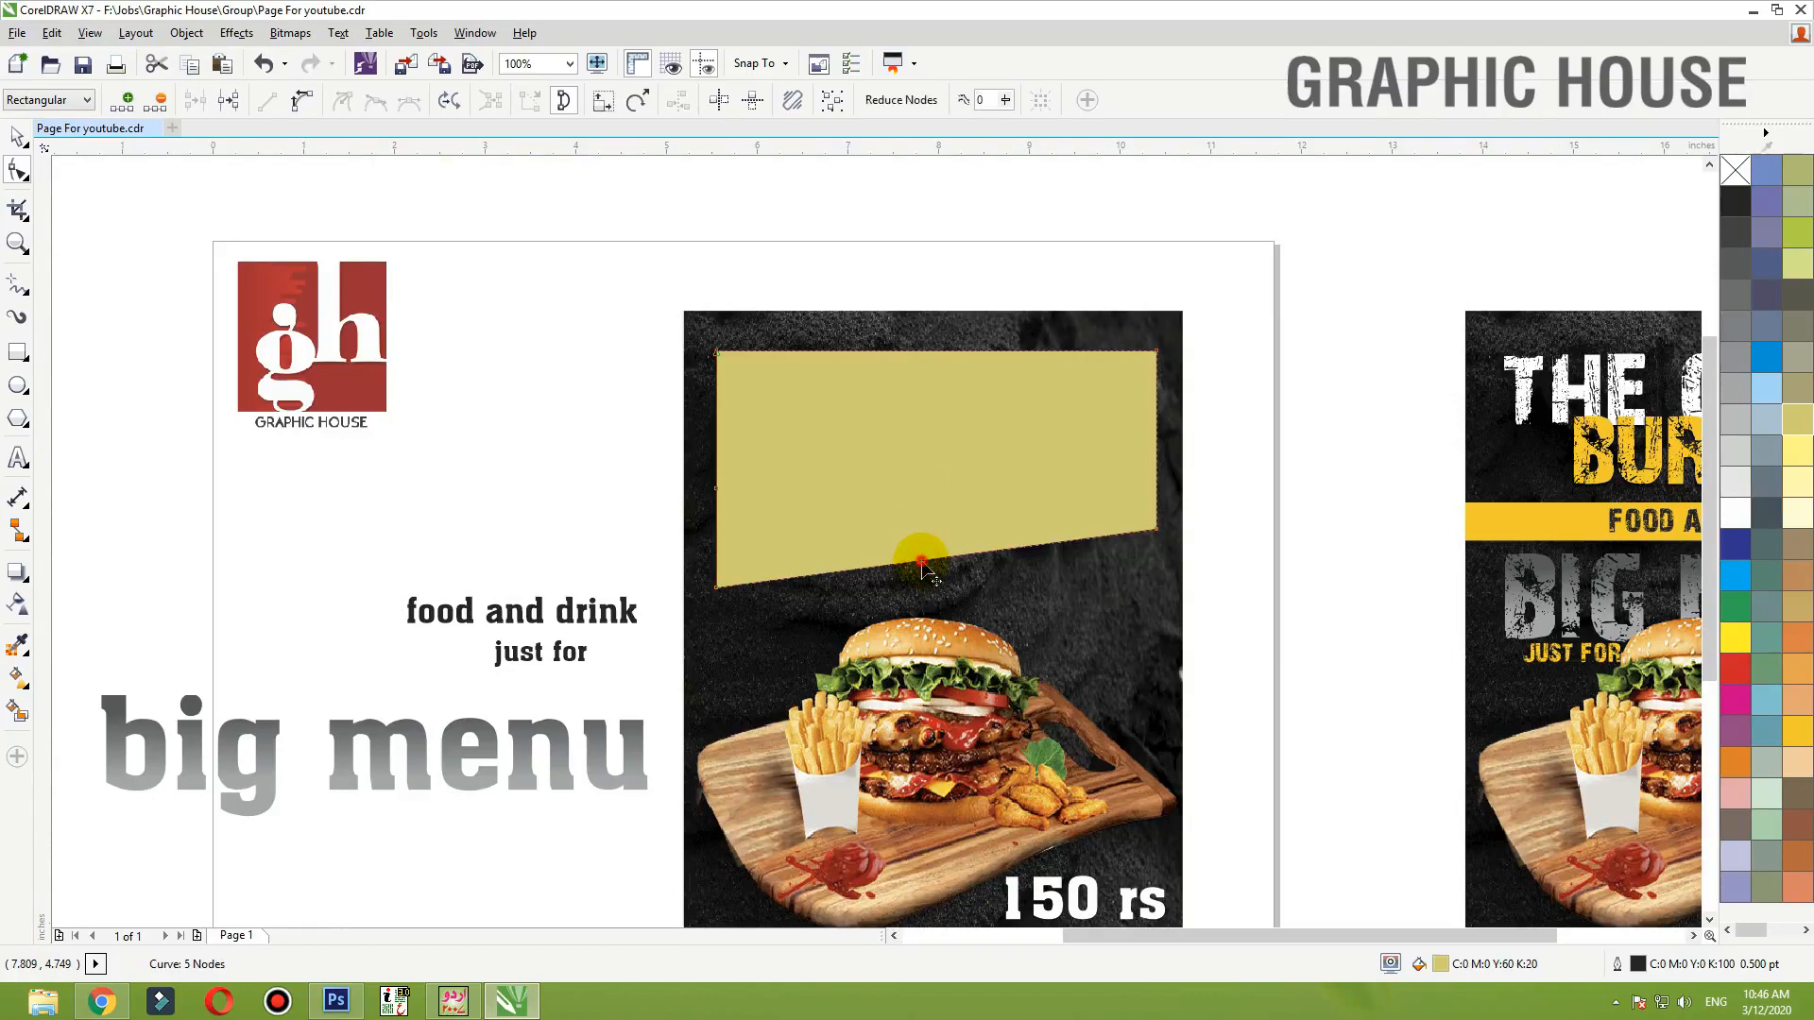
pyautogui.moveTo(921, 559); pyautogui.dragTo(921, 597)
pyautogui.moveTo(1155, 539); pyautogui.dragTo(1155, 487)
pyautogui.moveTo(716, 591); pyautogui.dragTo(722, 501)
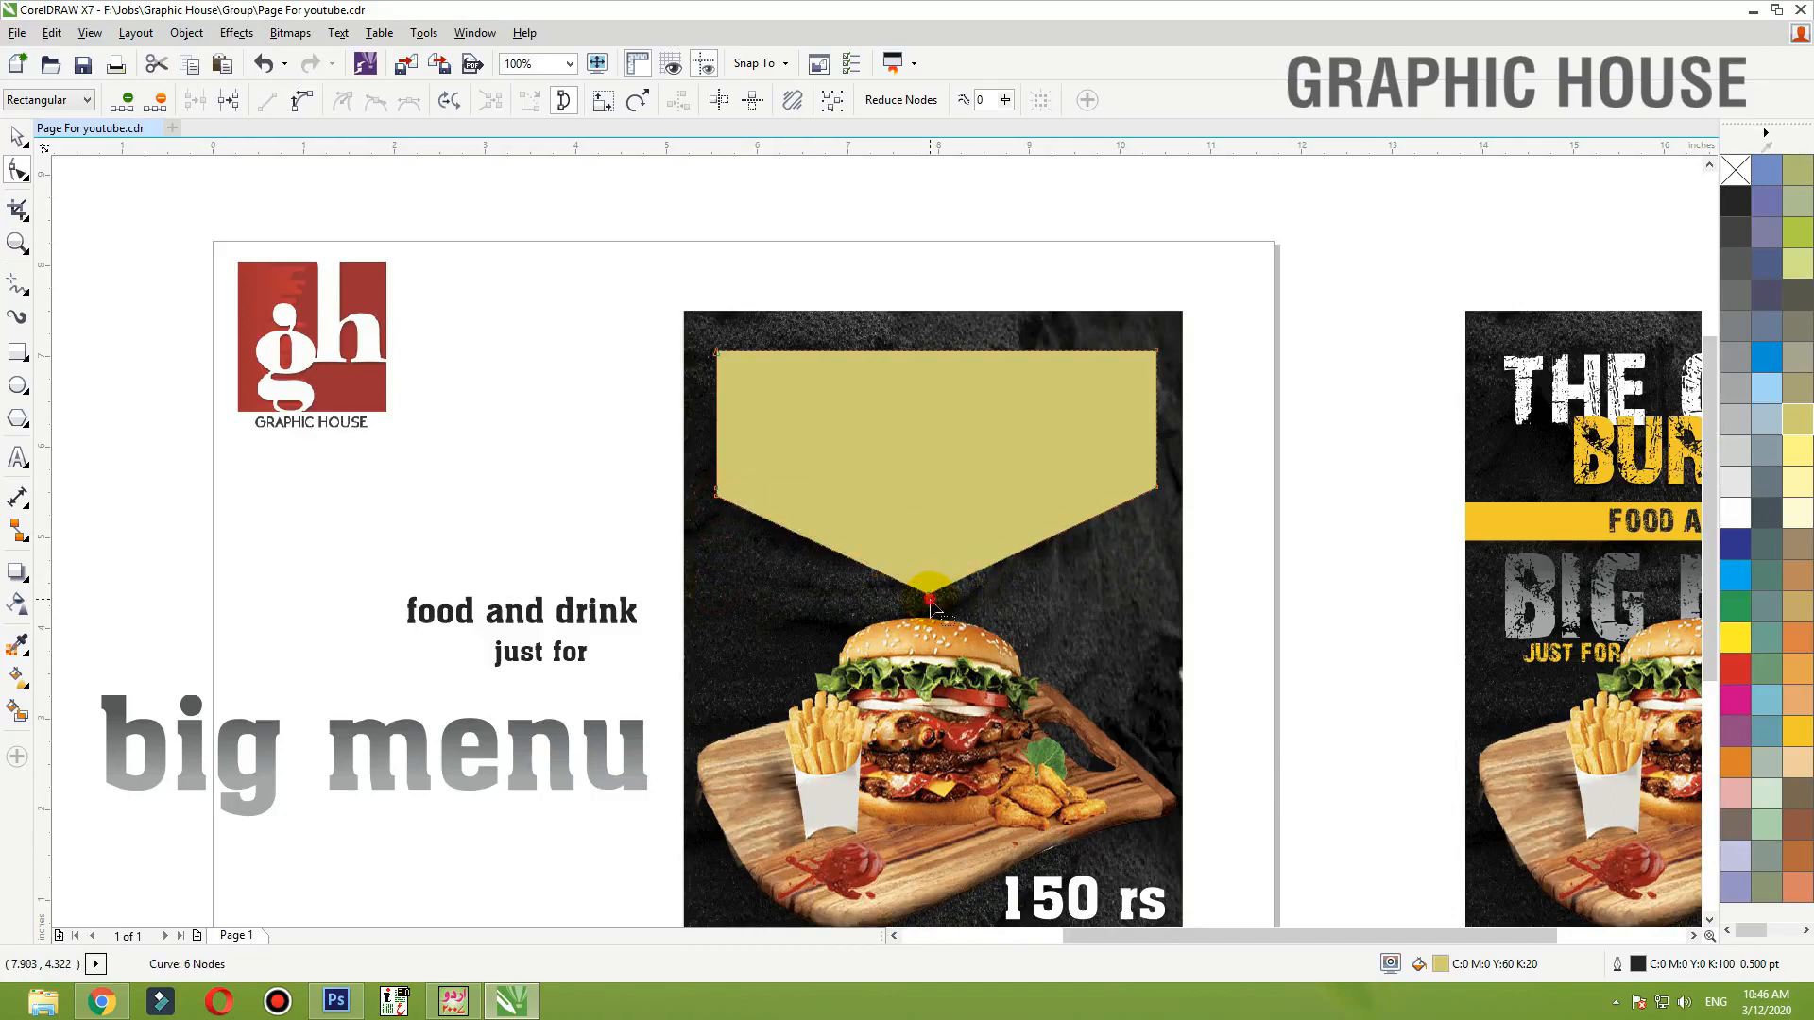
pyautogui.moveTo(930, 580); pyautogui.dragTo(937, 563)
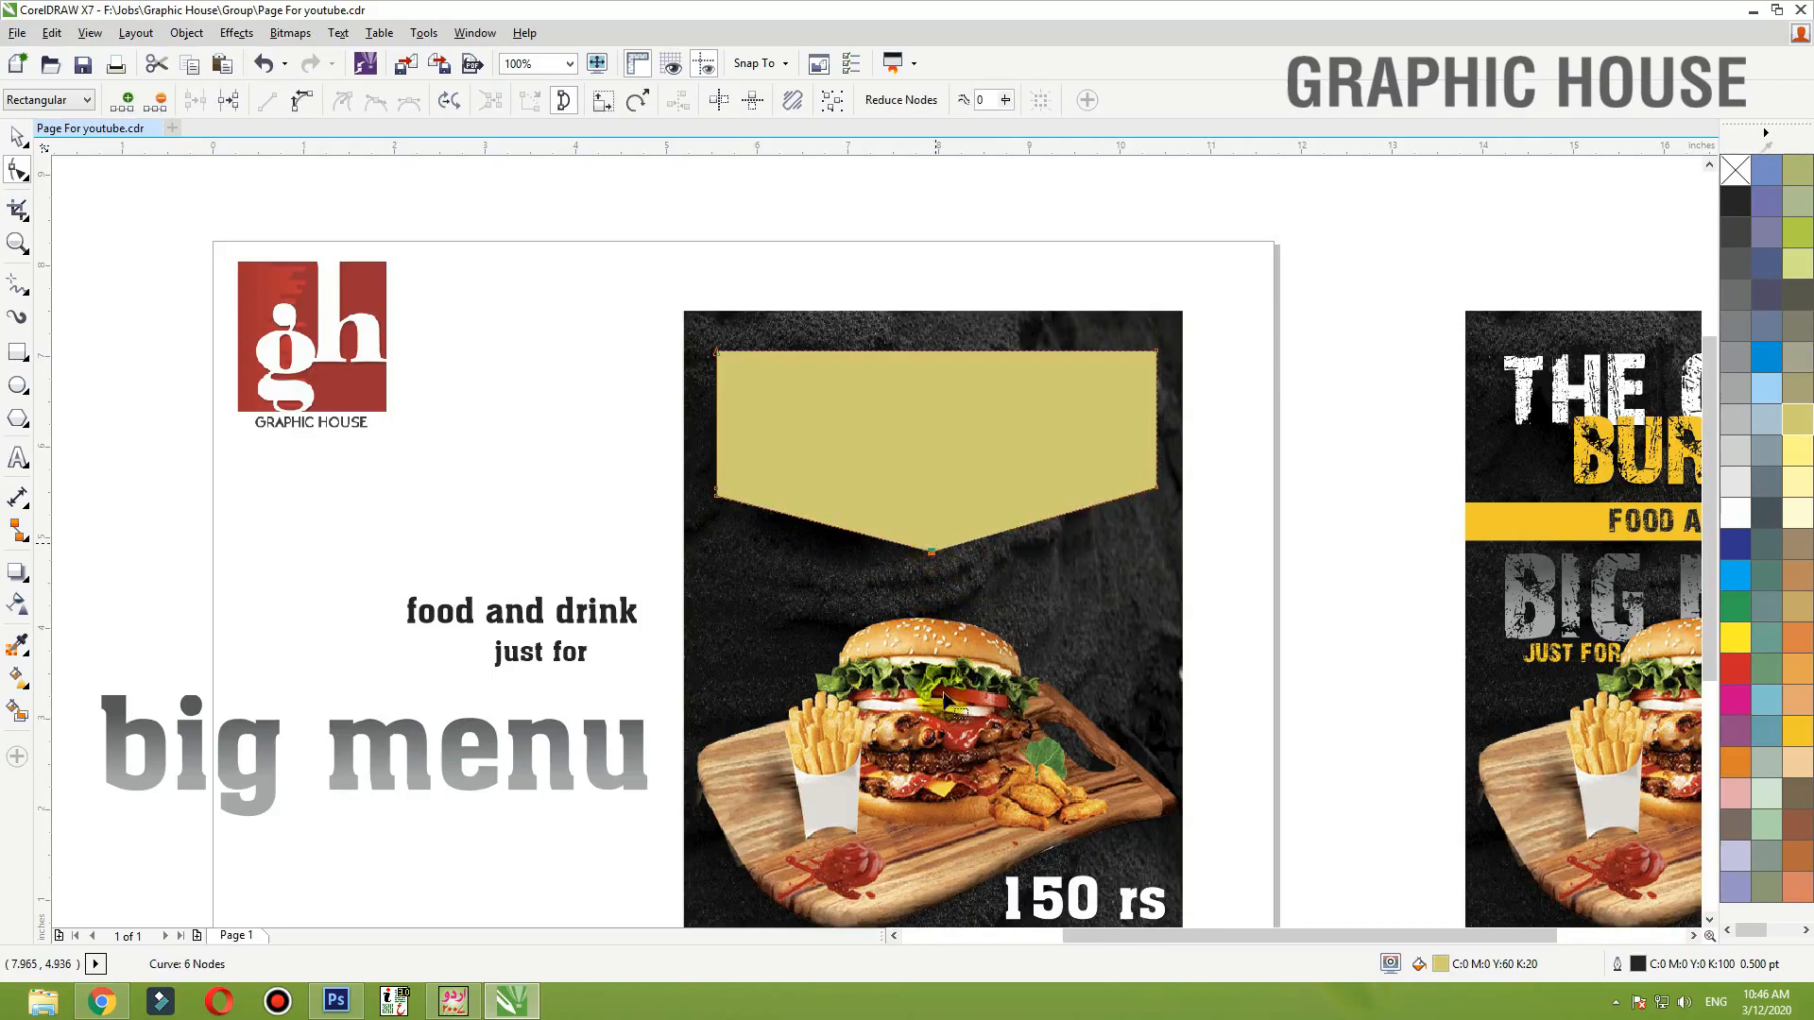
# - Bevel both upper corners of the khaki shape by adding nodes on the adjoining edges and deleting the corner nodes
pyautogui.doubleClick(1067, 352)
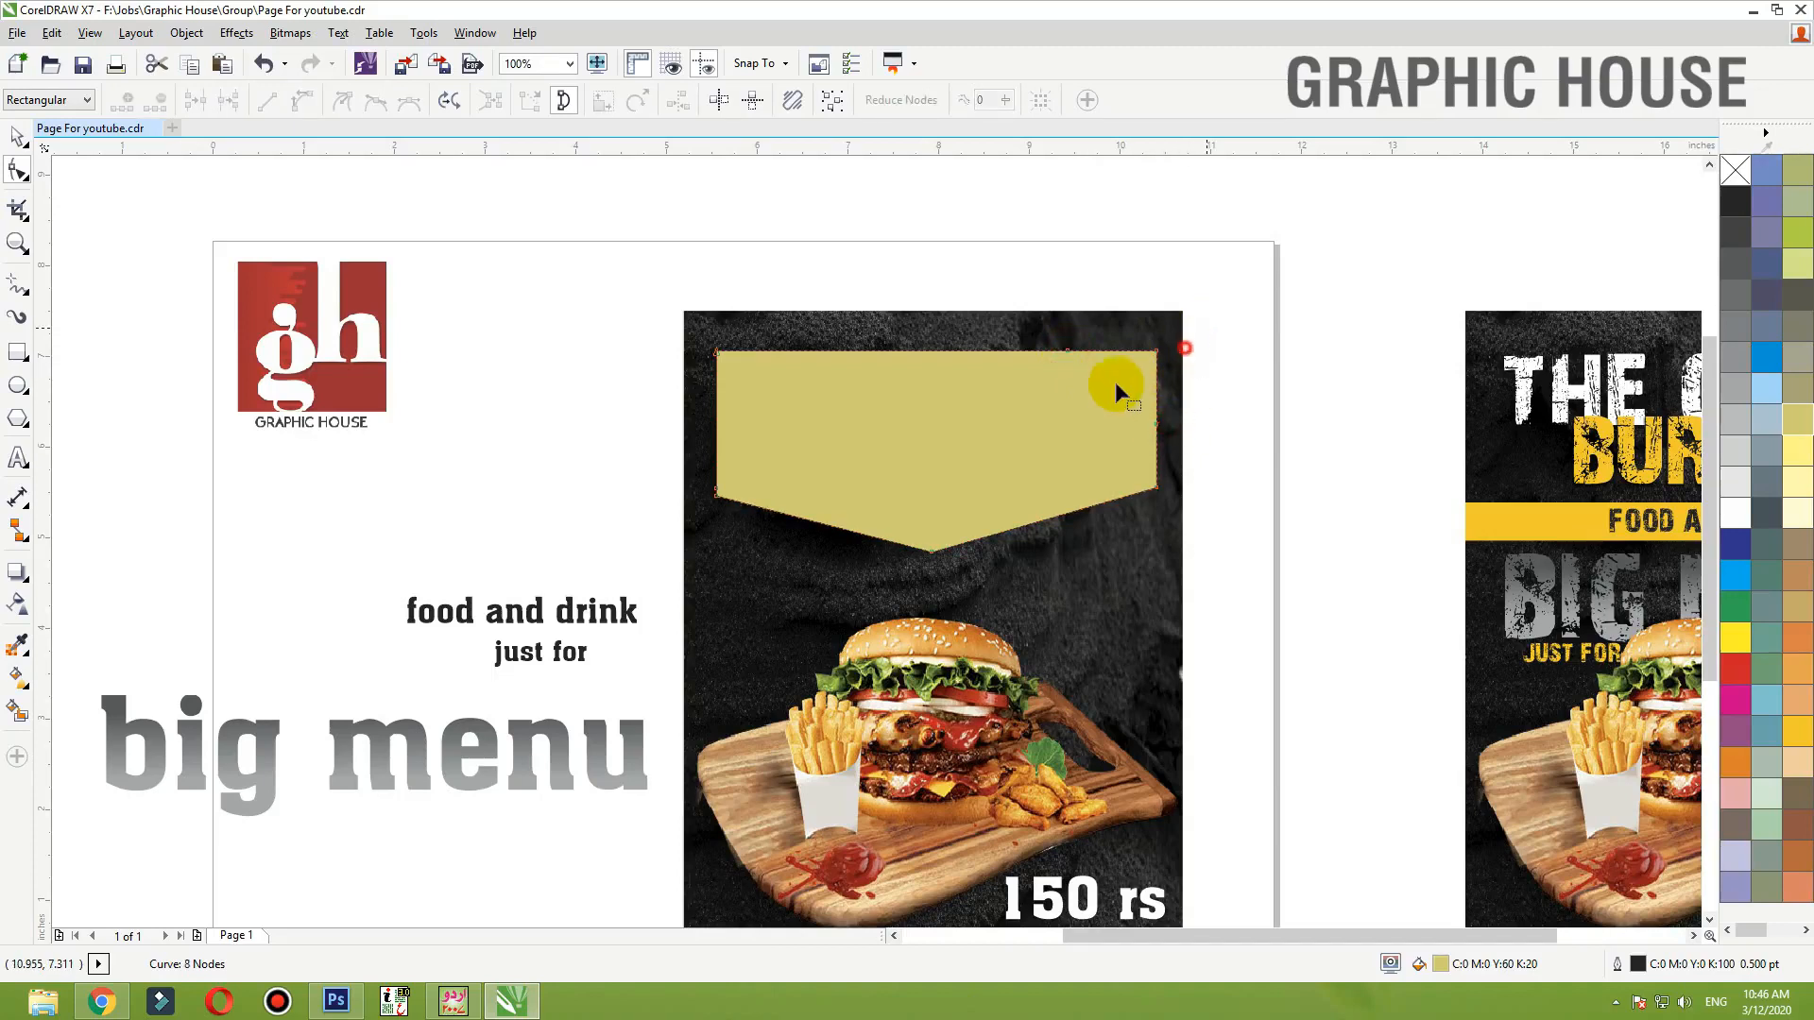
pyautogui.moveTo(1156, 352); pyautogui.dragTo(1157, 426)
pyautogui.click(718, 427)
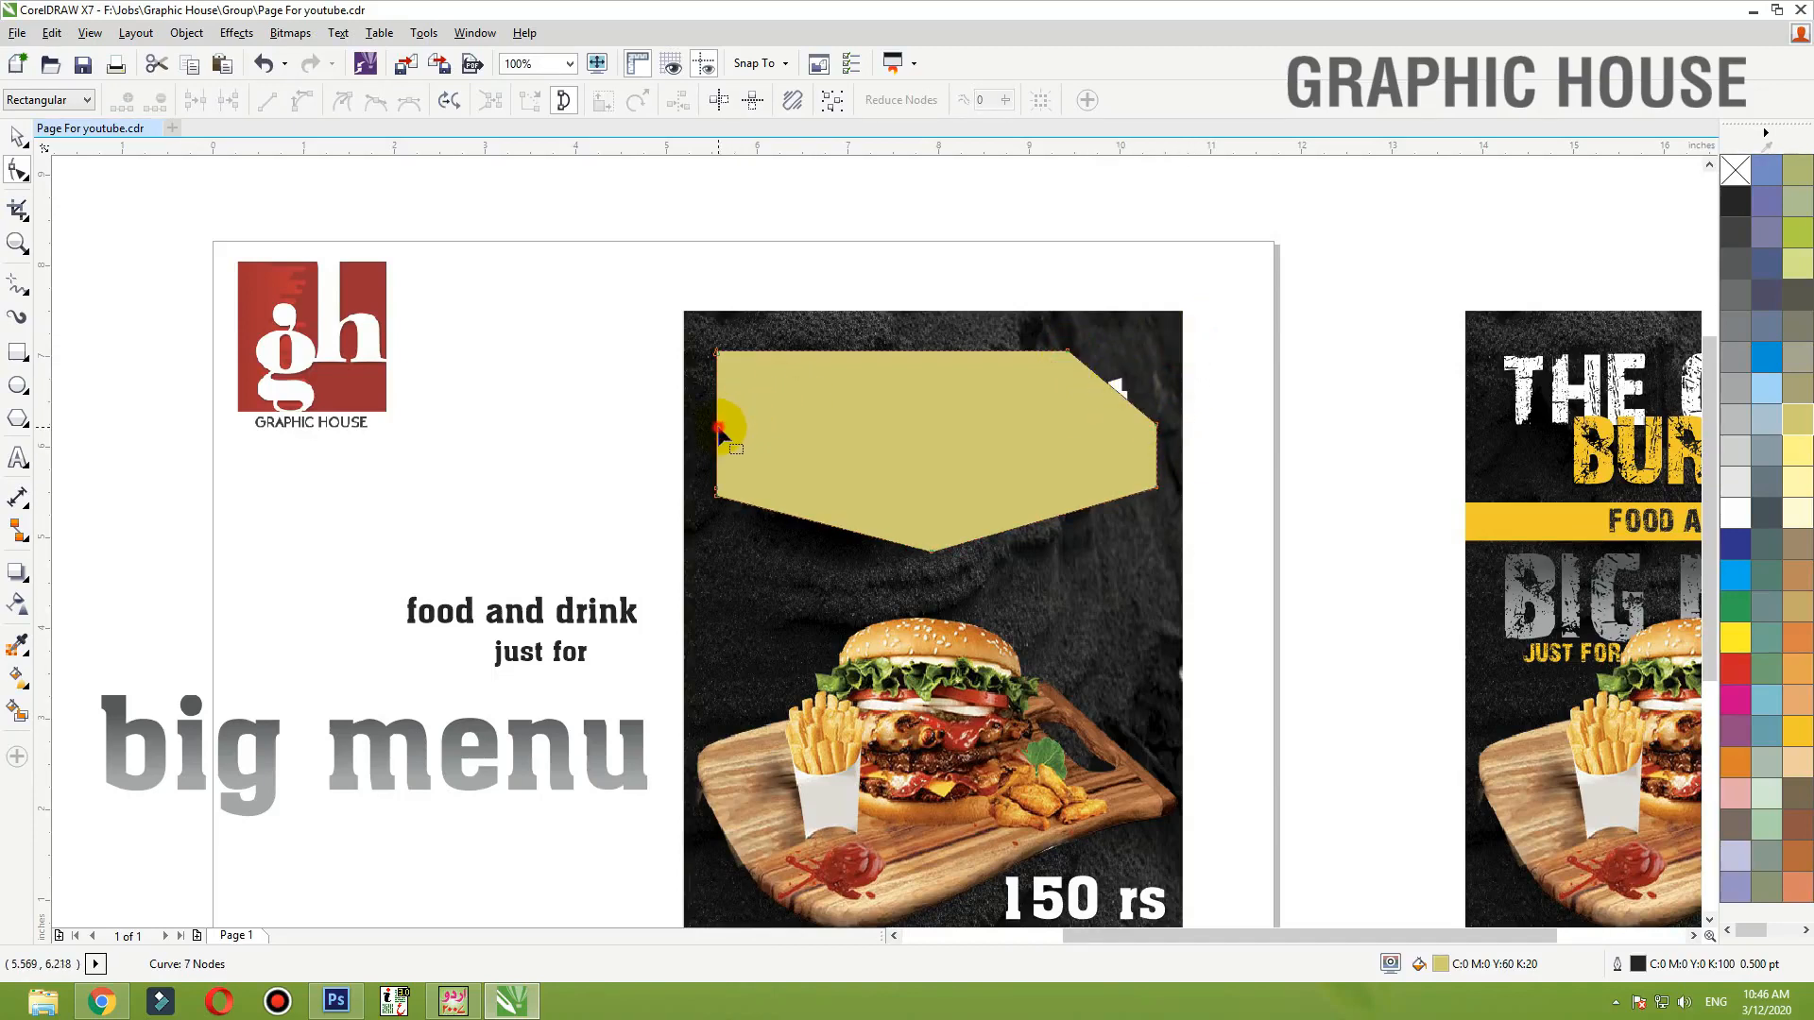
pyautogui.doubleClick(717, 425)
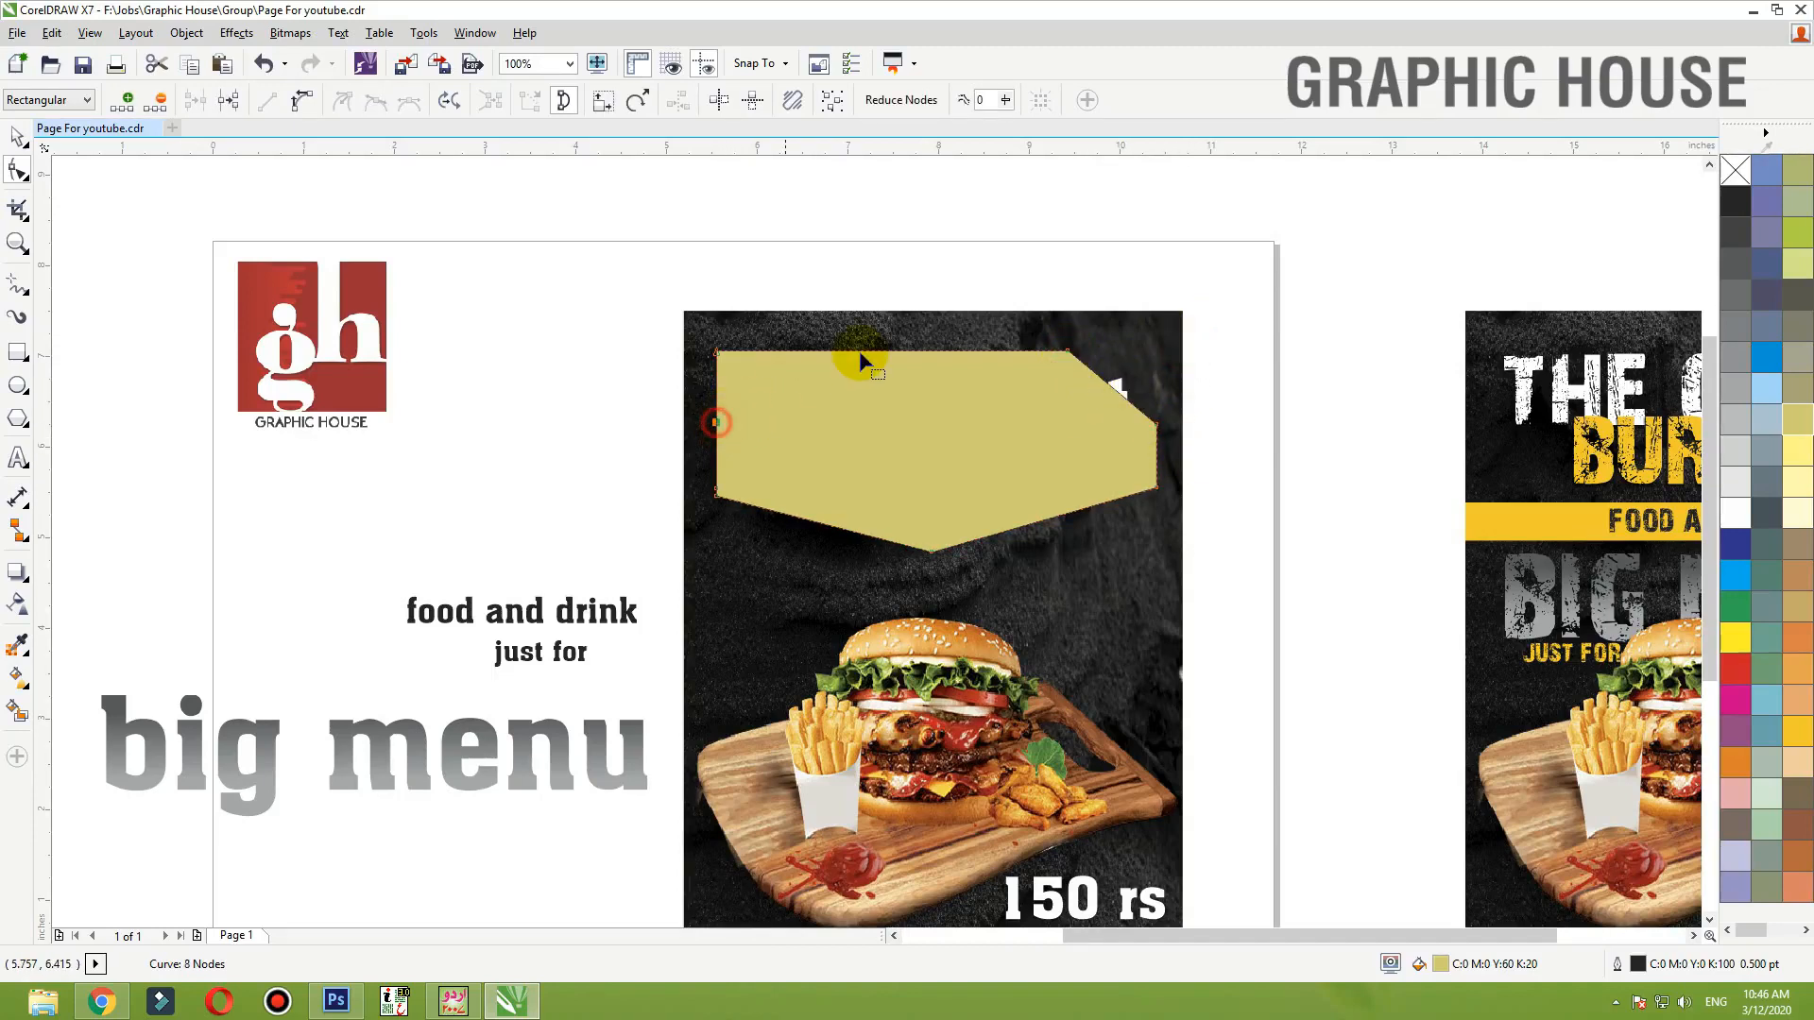
pyautogui.click(805, 353)
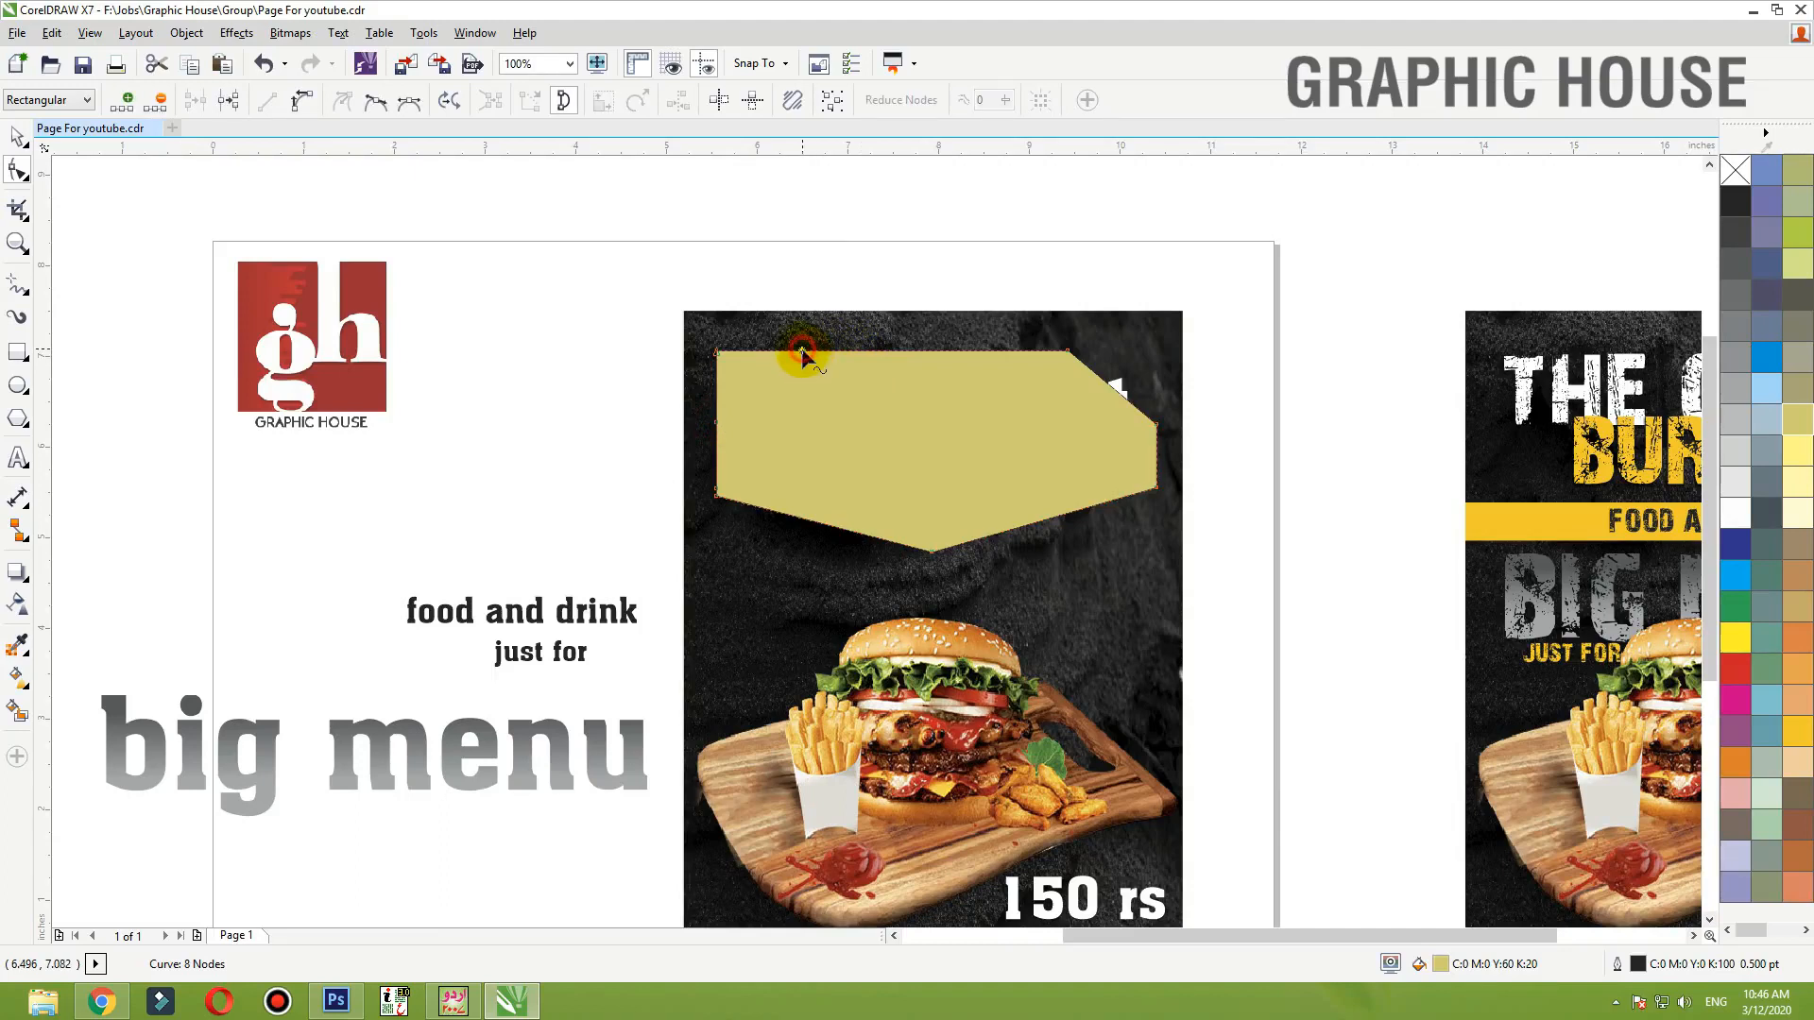
pyautogui.click(684, 328)
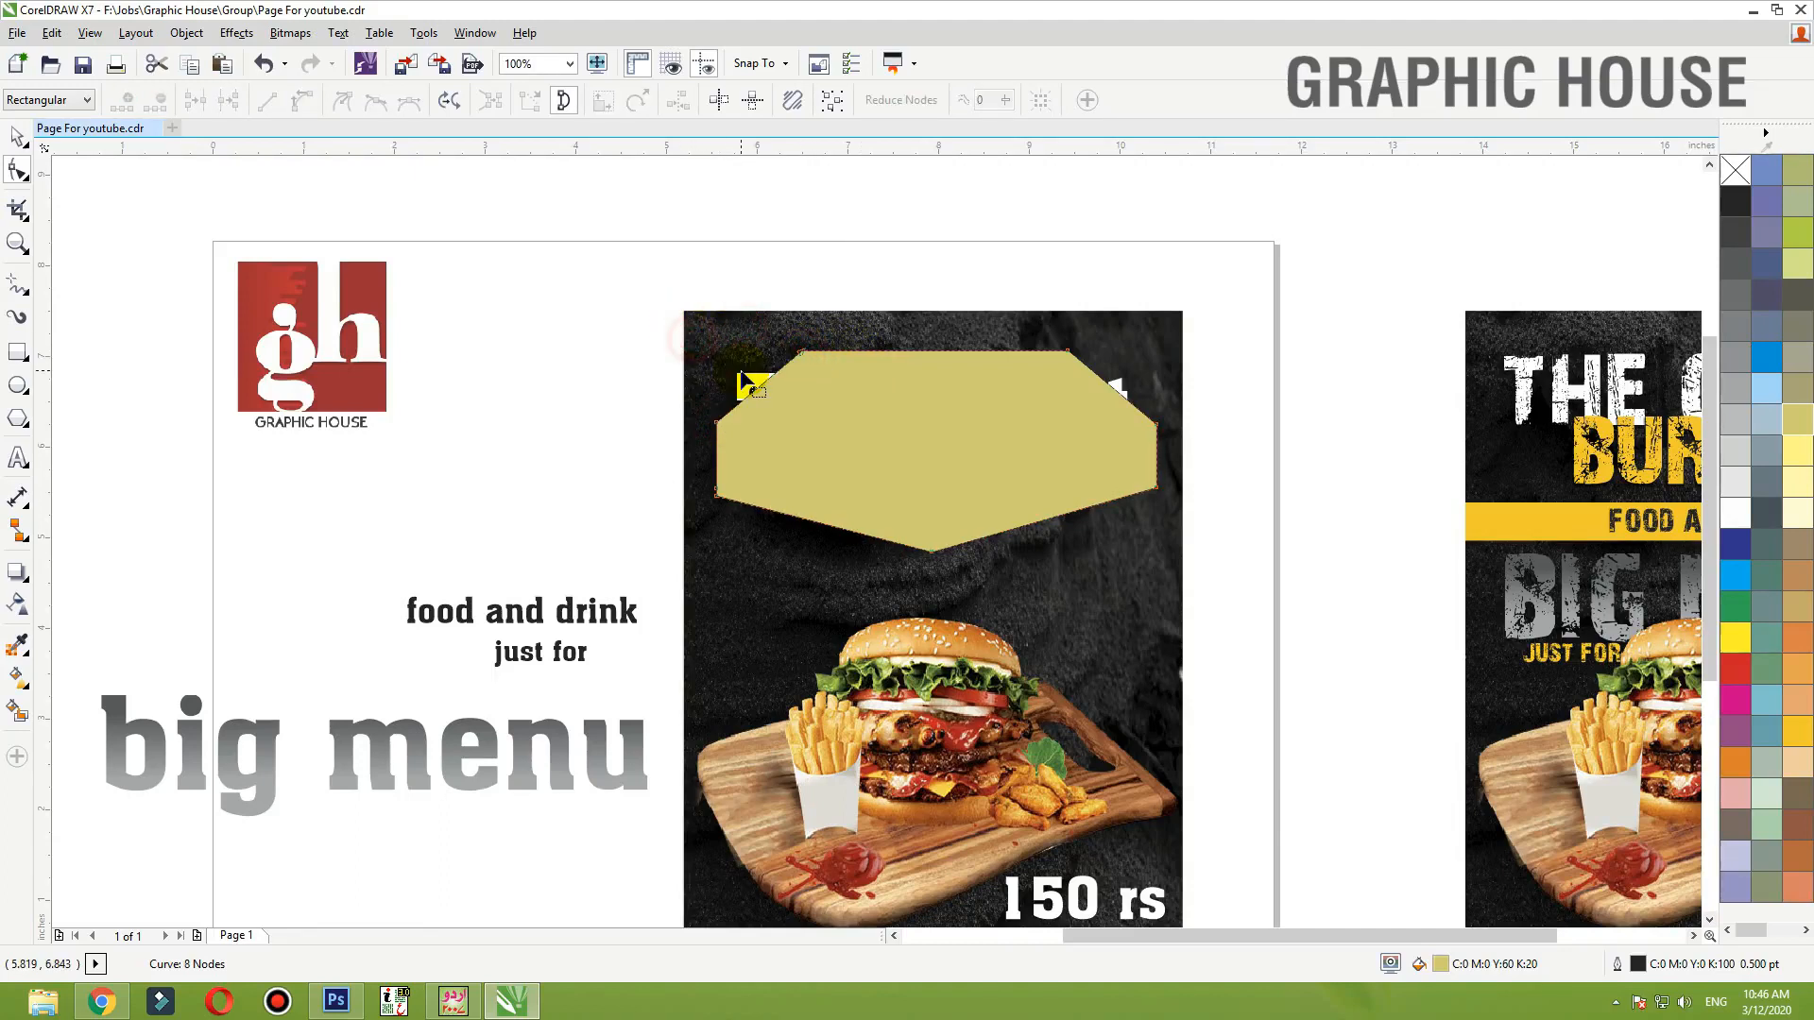
pyautogui.press('space')
pyautogui.moveTo(970, 416); pyautogui.dragTo(1034, 456)
pyautogui.hotkey('ctrl', 'z')
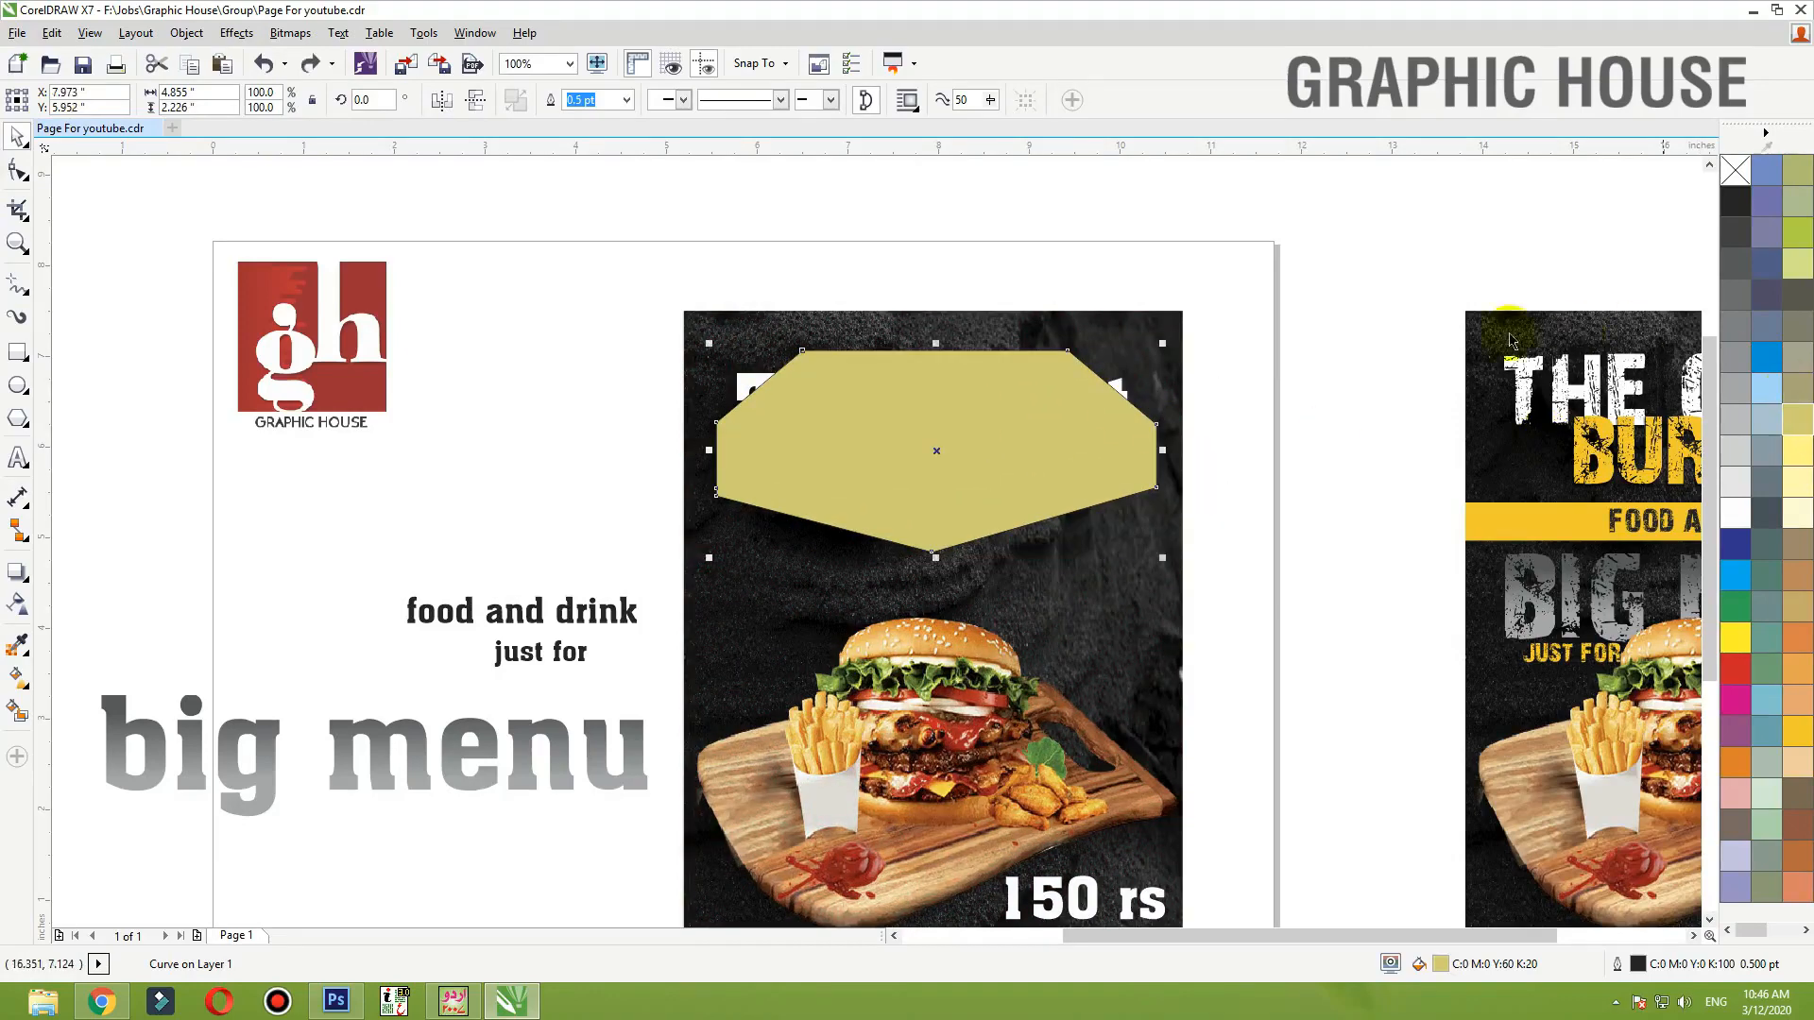
# - Draw a rectangle about 3.75 by 3.36 in covering the khaki shape right of its lower point, trim that half away, and delete the rectangle
pyautogui.press('F2')
pyautogui.moveTo(1307, 301); pyautogui.dragTo(545, 820)
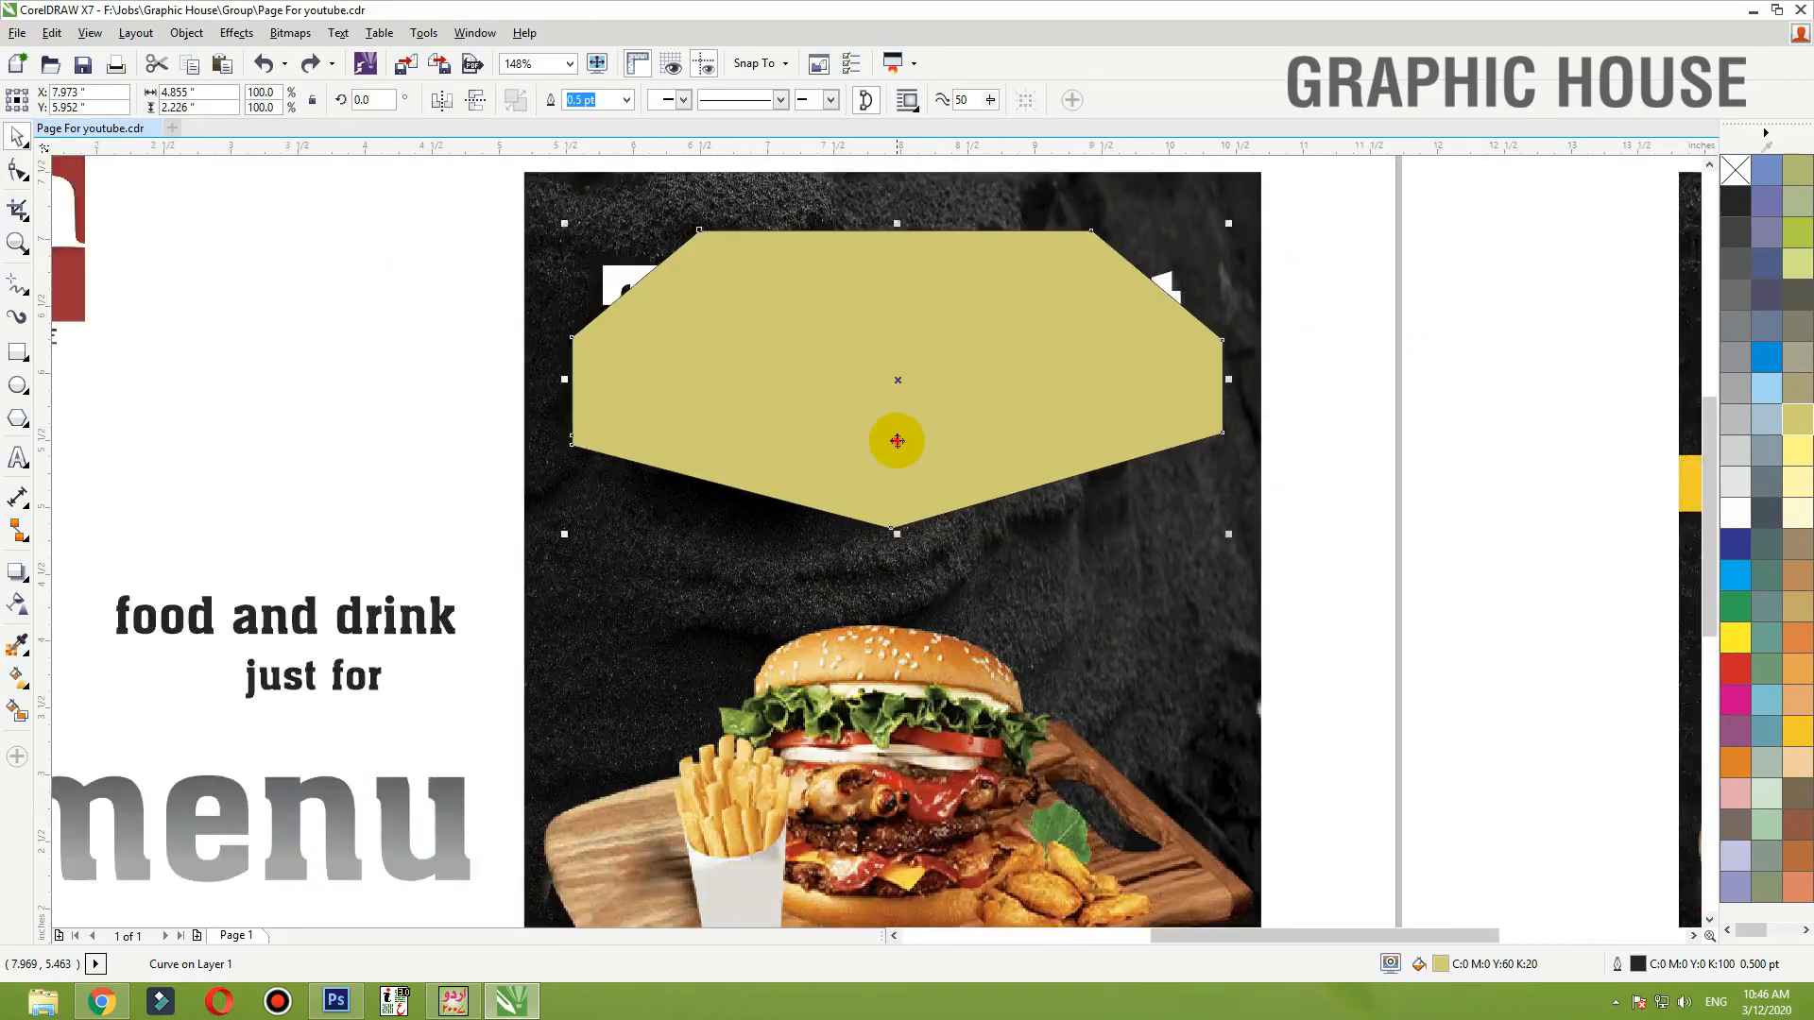
pyautogui.doubleClick(896, 442)
pyautogui.moveTo(894, 527); pyautogui.dragTo(893, 530)
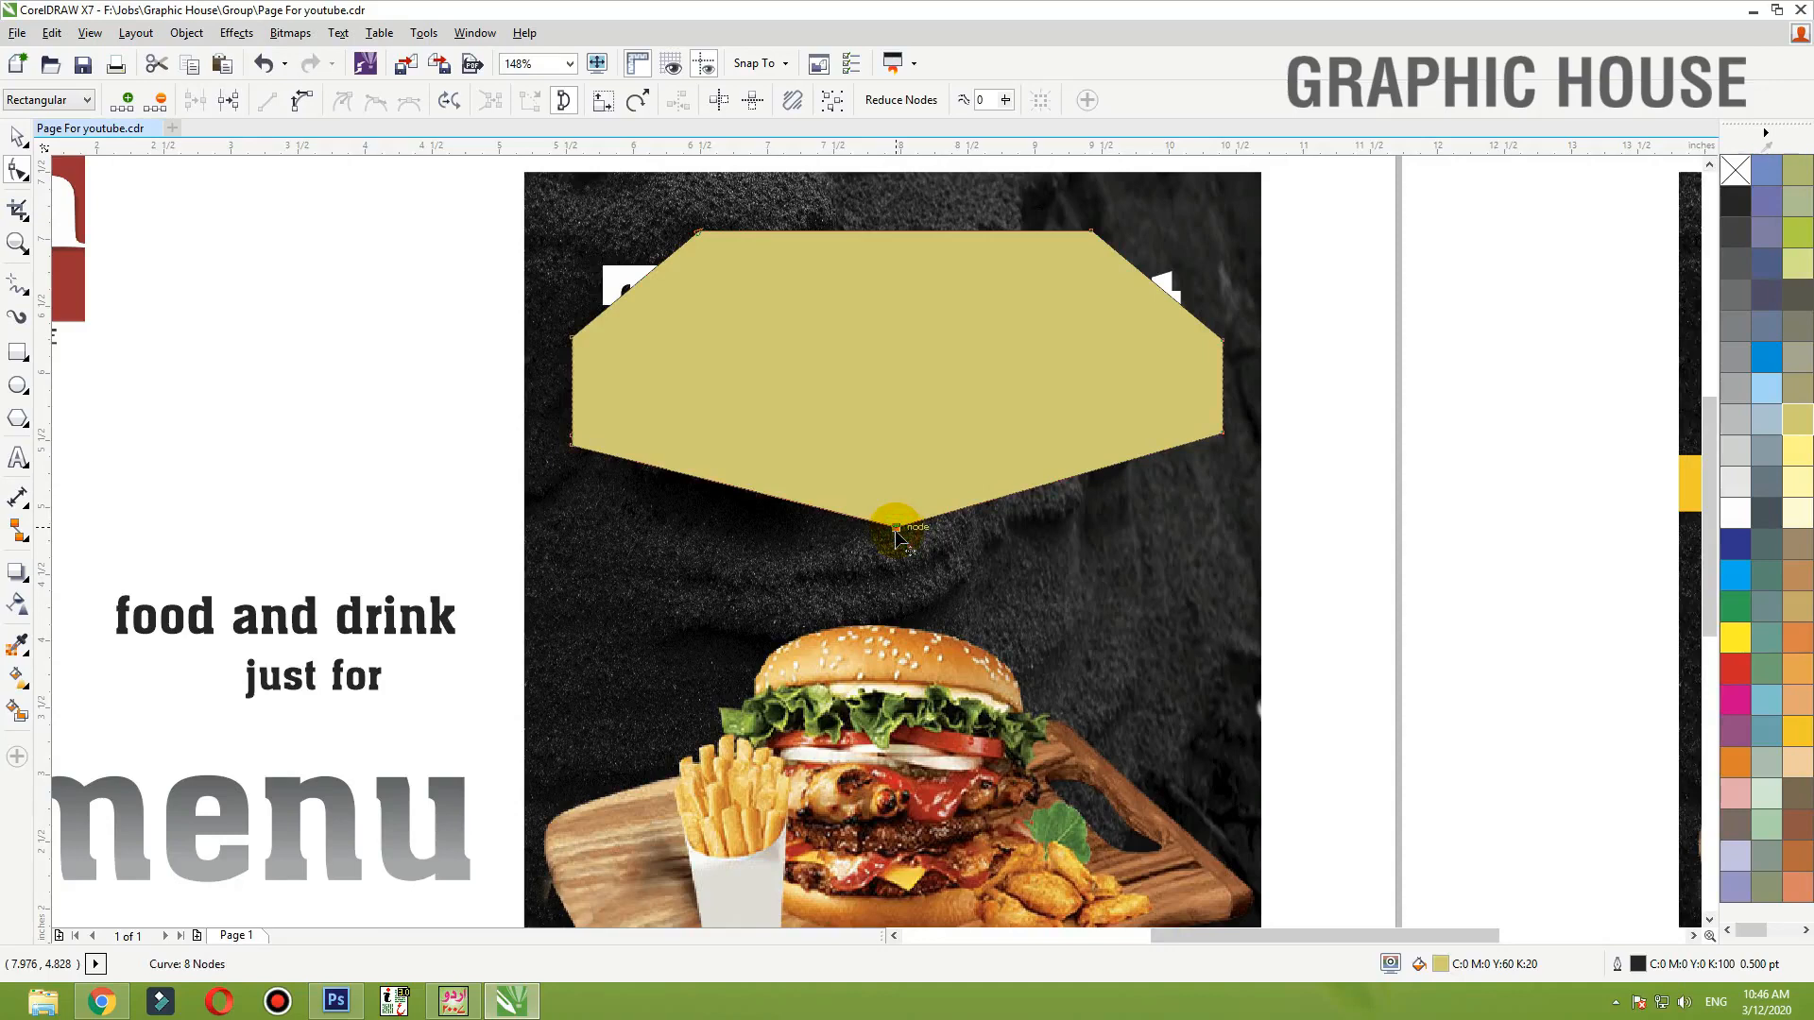
pyautogui.click(16, 348)
pyautogui.moveTo(1394, 189); pyautogui.dragTo(893, 641)
pyautogui.press('space')
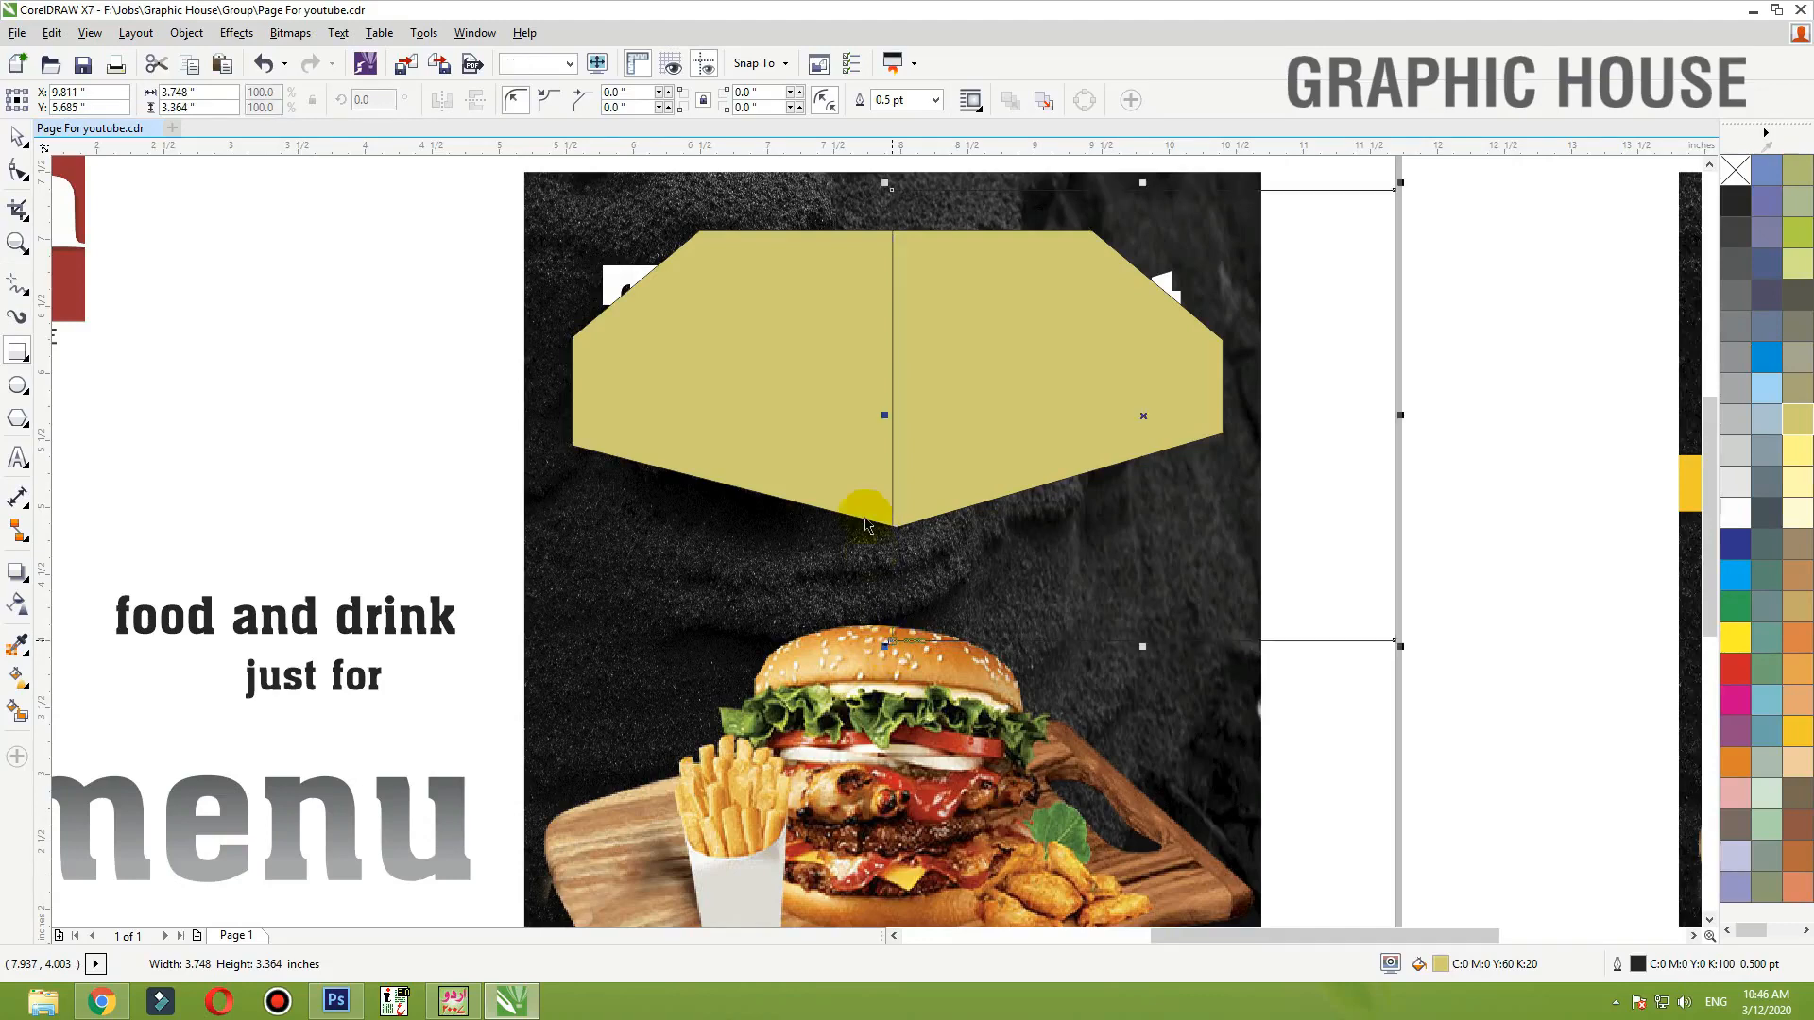
pyautogui.keyDown('shift'); pyautogui.click(833, 398); pyautogui.keyUp('shift')
pyautogui.click(590, 100)
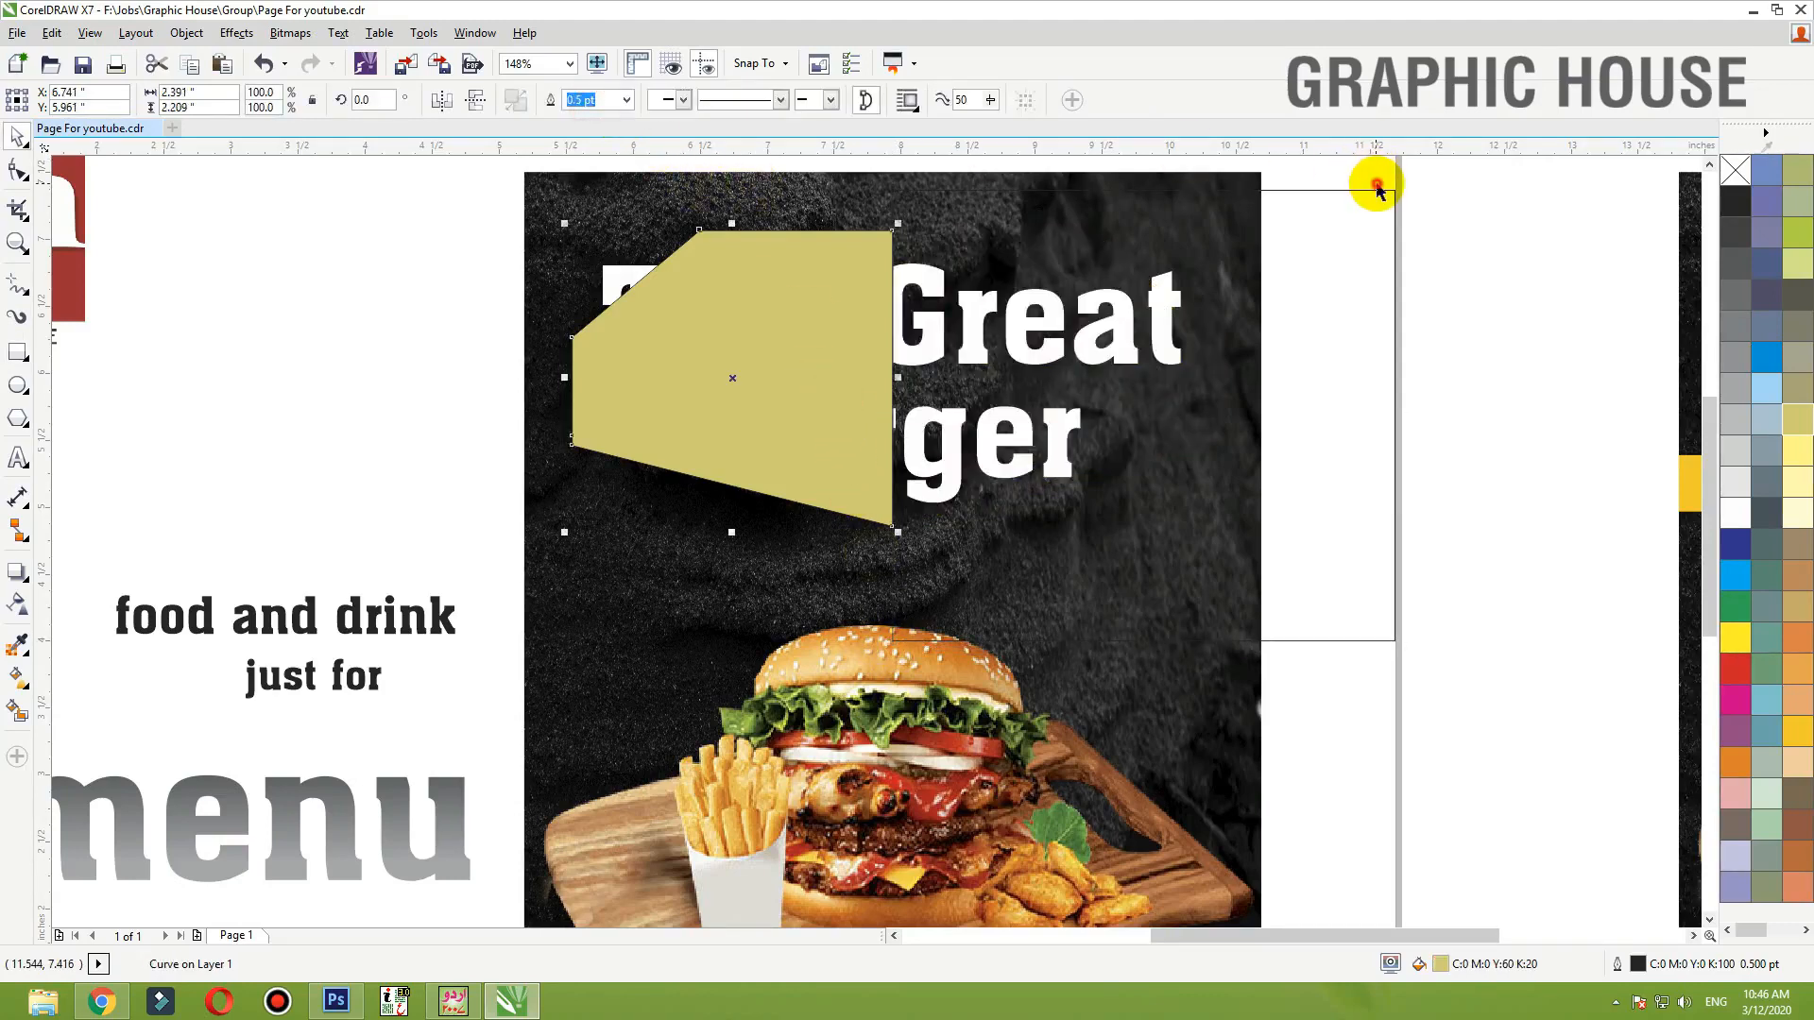
pyautogui.click(1379, 190)
pyautogui.press('Delete')
# - Mirror a copy of the remaining khaki half to the right side and weld both halves into one symmetrical shape
pyautogui.click(769, 372)
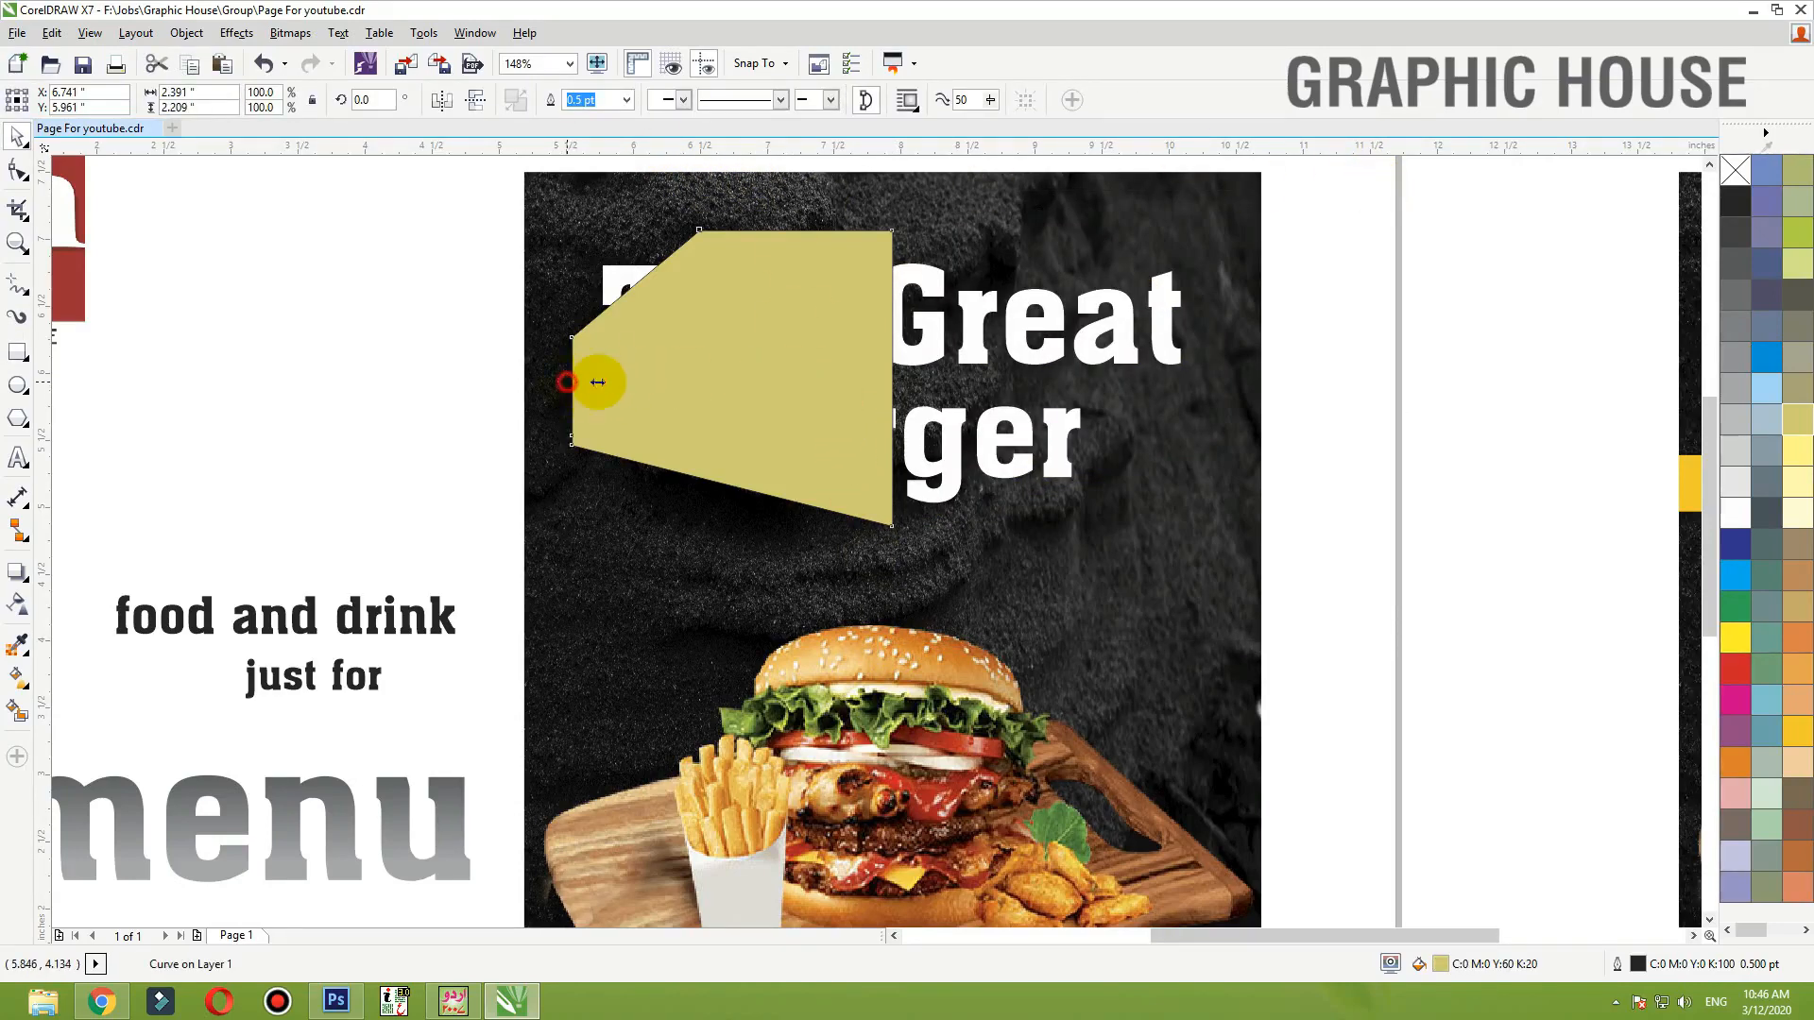
pyautogui.moveTo(598, 382); pyautogui.dragTo(1049, 382)
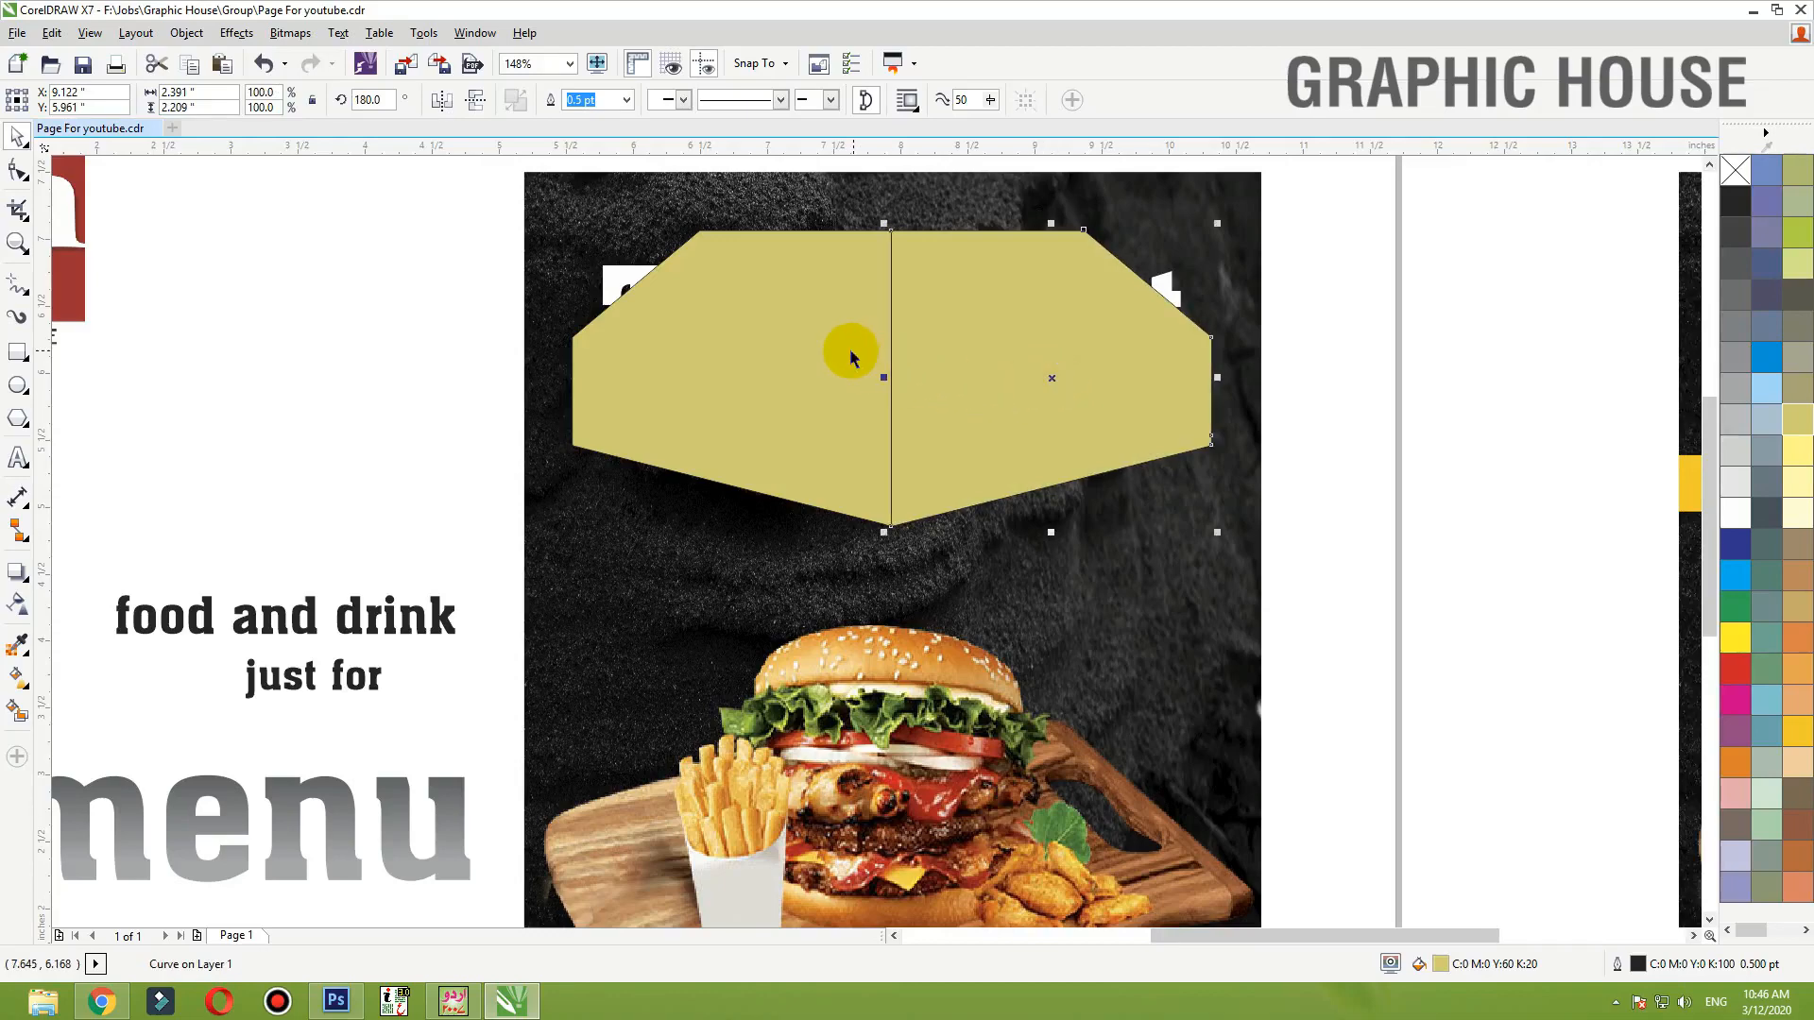
pyautogui.keyDown('shift'); pyautogui.click(851, 352); pyautogui.keyUp('shift')
pyautogui.click(554, 100)
# - Delete the leftover seam nodes at the middle of the khaki shape's bottom and top edges
pyautogui.doubleClick(904, 476)
pyautogui.moveTo(863, 561); pyautogui.dragTo(854, 586)
pyautogui.press('Delete')
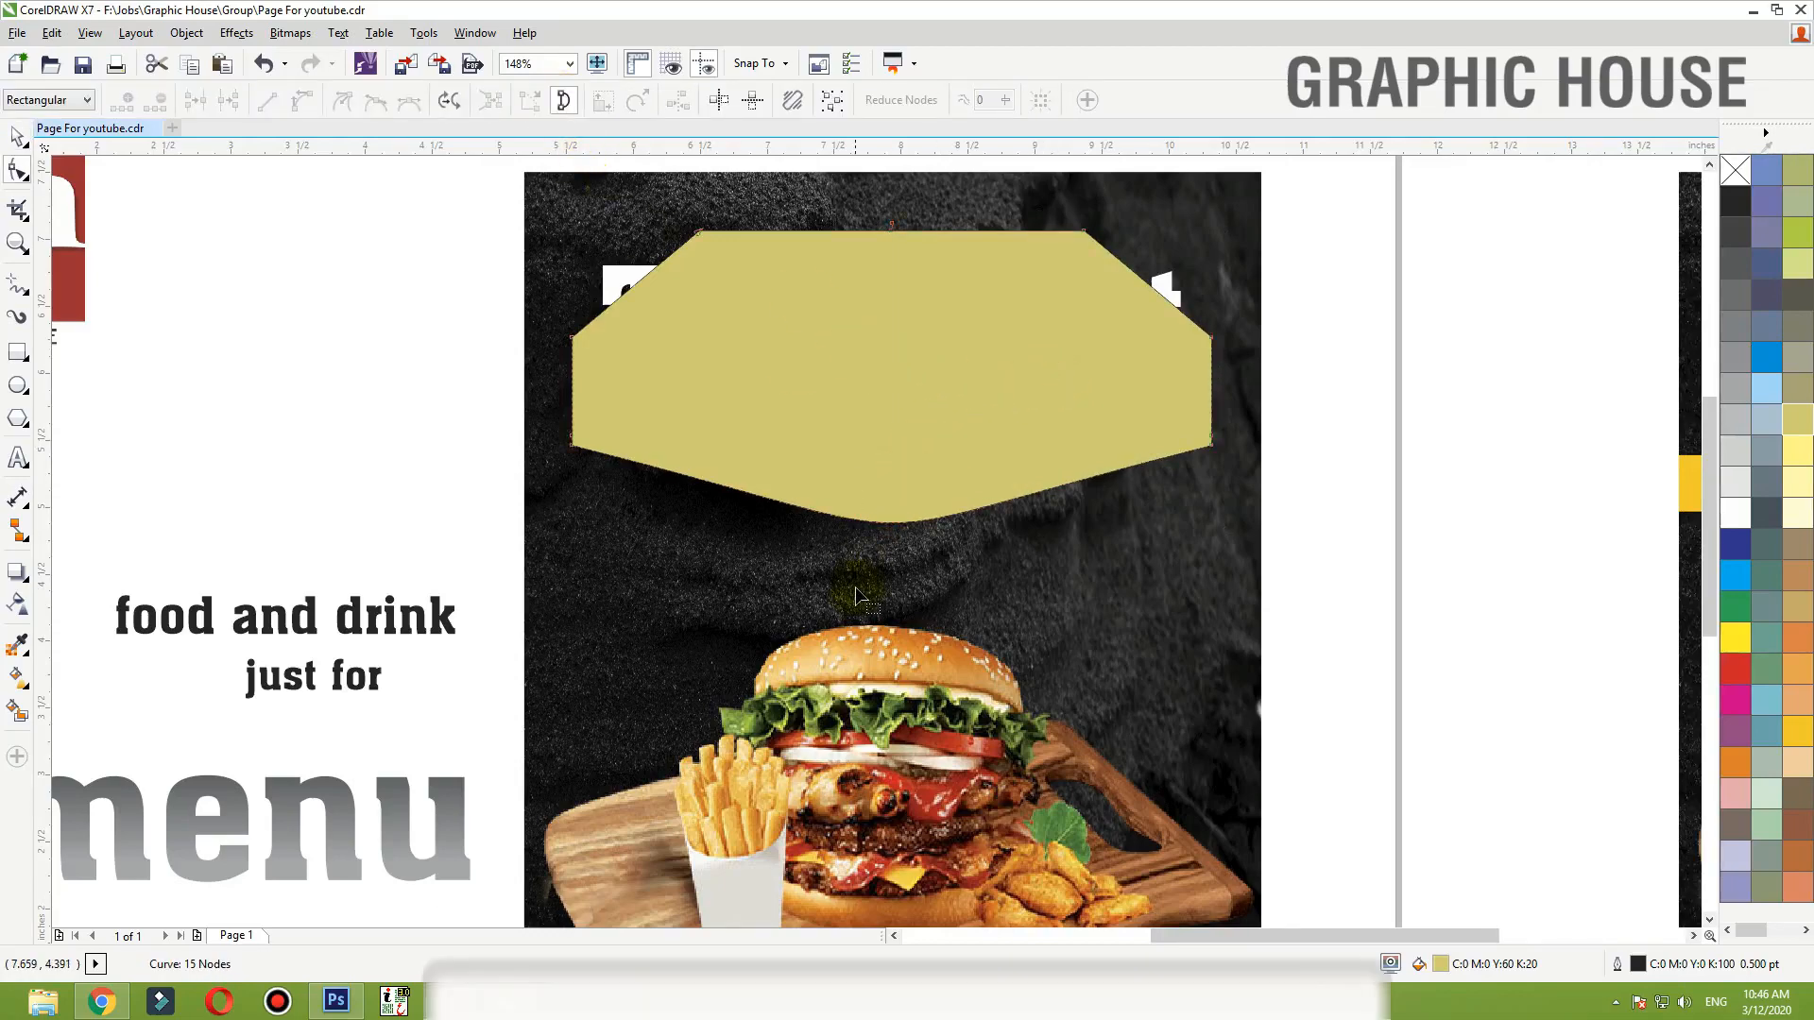
pyautogui.moveTo(960, 300); pyautogui.dragTo(832, 177)
pyautogui.press('Delete')
pyautogui.press('space')
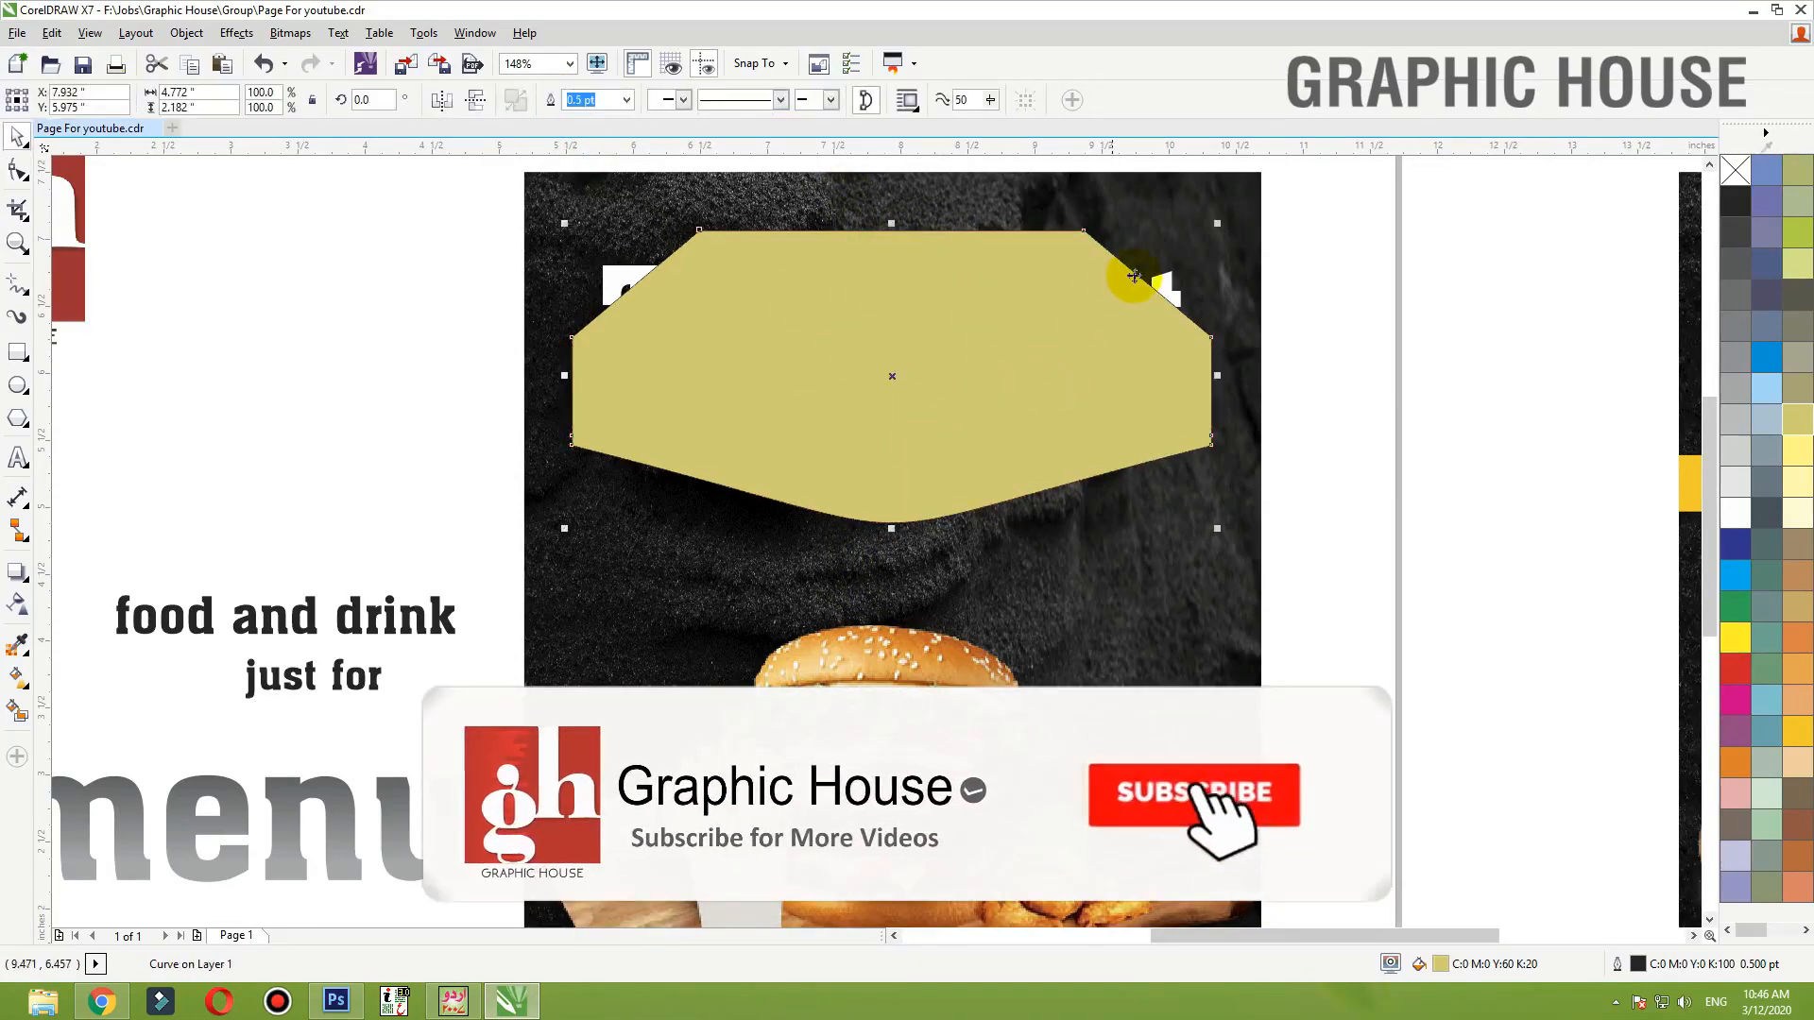
# - Bring the headline lines "The Great" and "Burger" to the front of the khaki shape
pyautogui.click(1161, 282)
pyautogui.click(1159, 288)
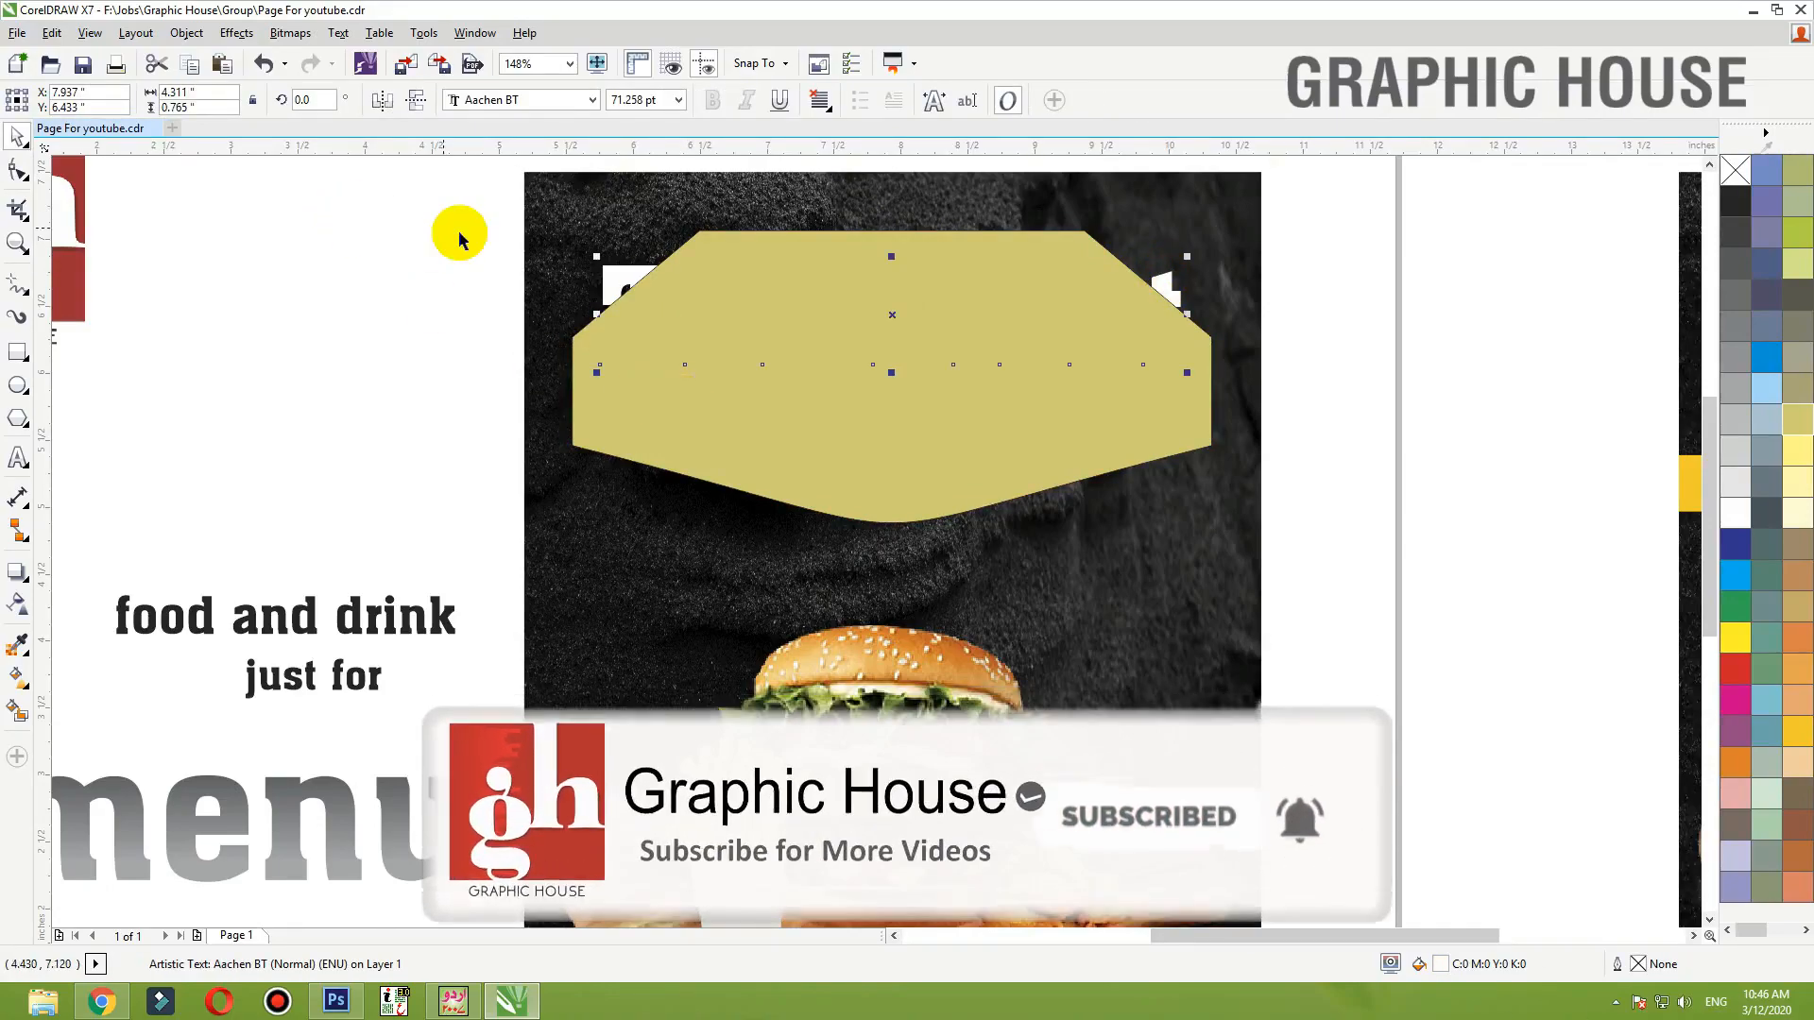
pyautogui.hotkey('shift', 'pageup')
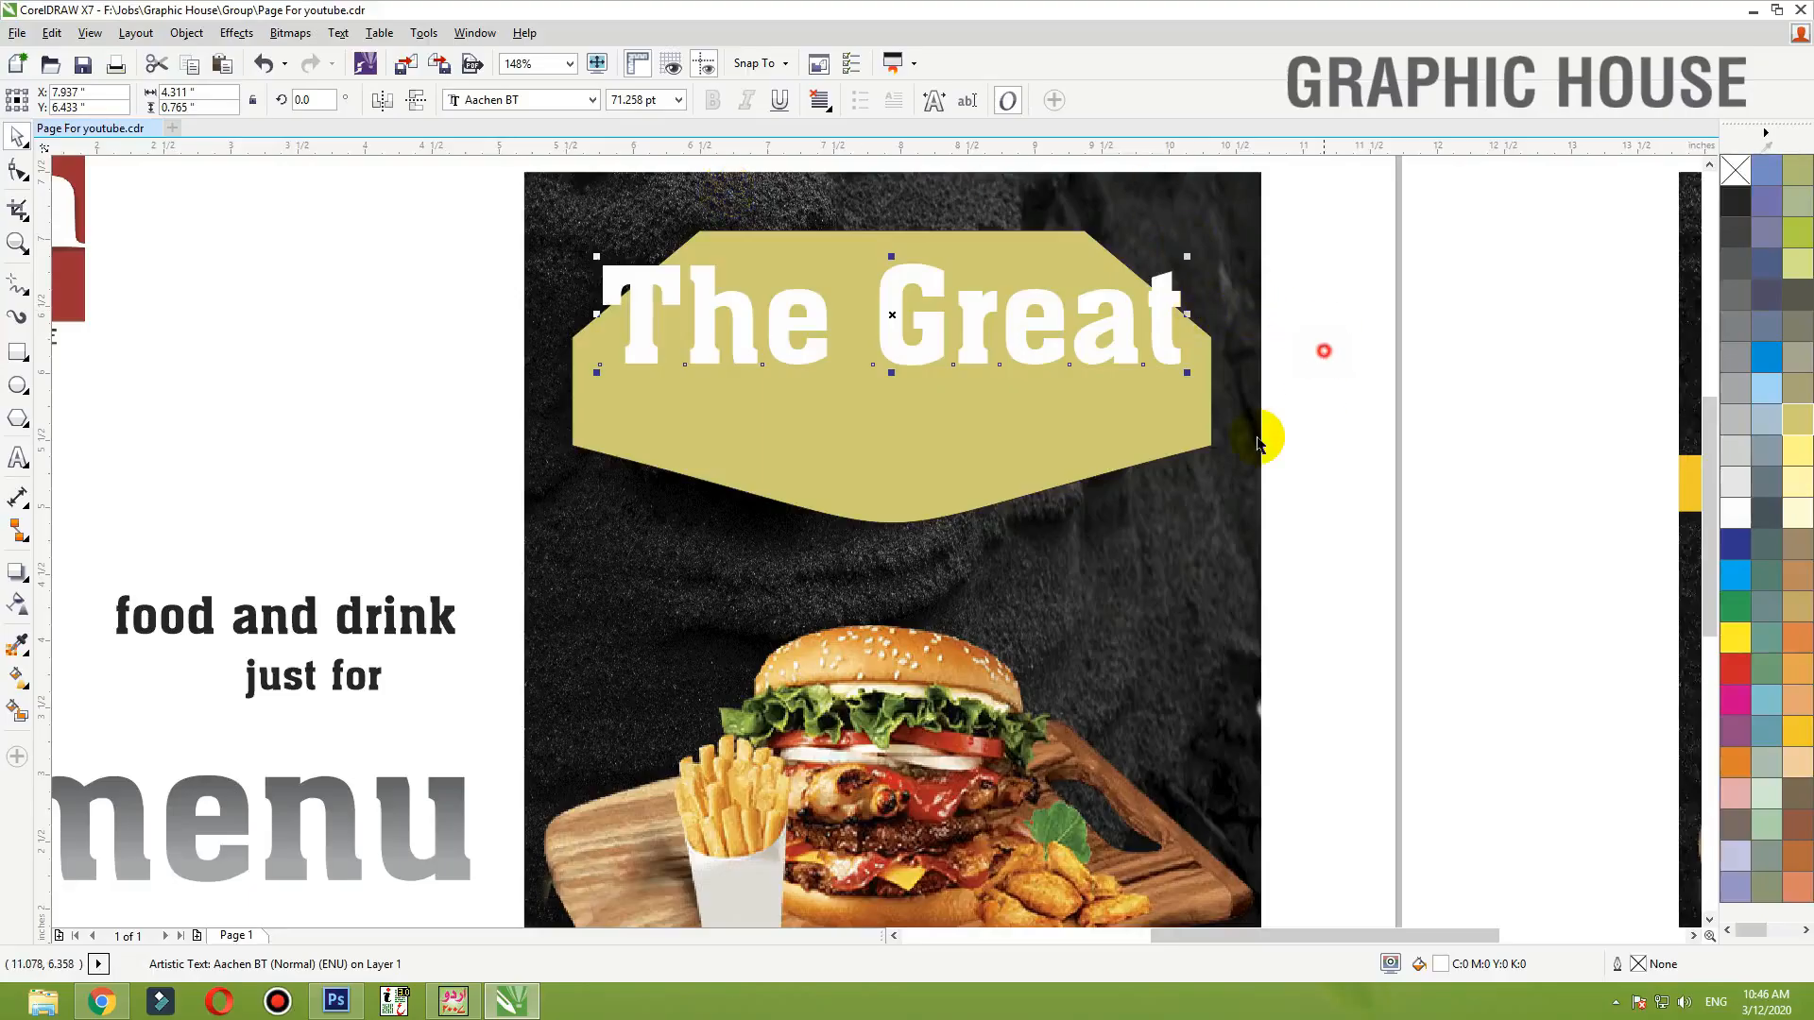
pyautogui.moveTo(1325, 351); pyautogui.dragTo(356, 608)
pyautogui.hotkey('shift', 'pageup')
# - Scale both headline lines down together so they fit inside the khaki shape
pyautogui.keyDown('shift'); pyautogui.click(902, 362); pyautogui.keyUp('shift')
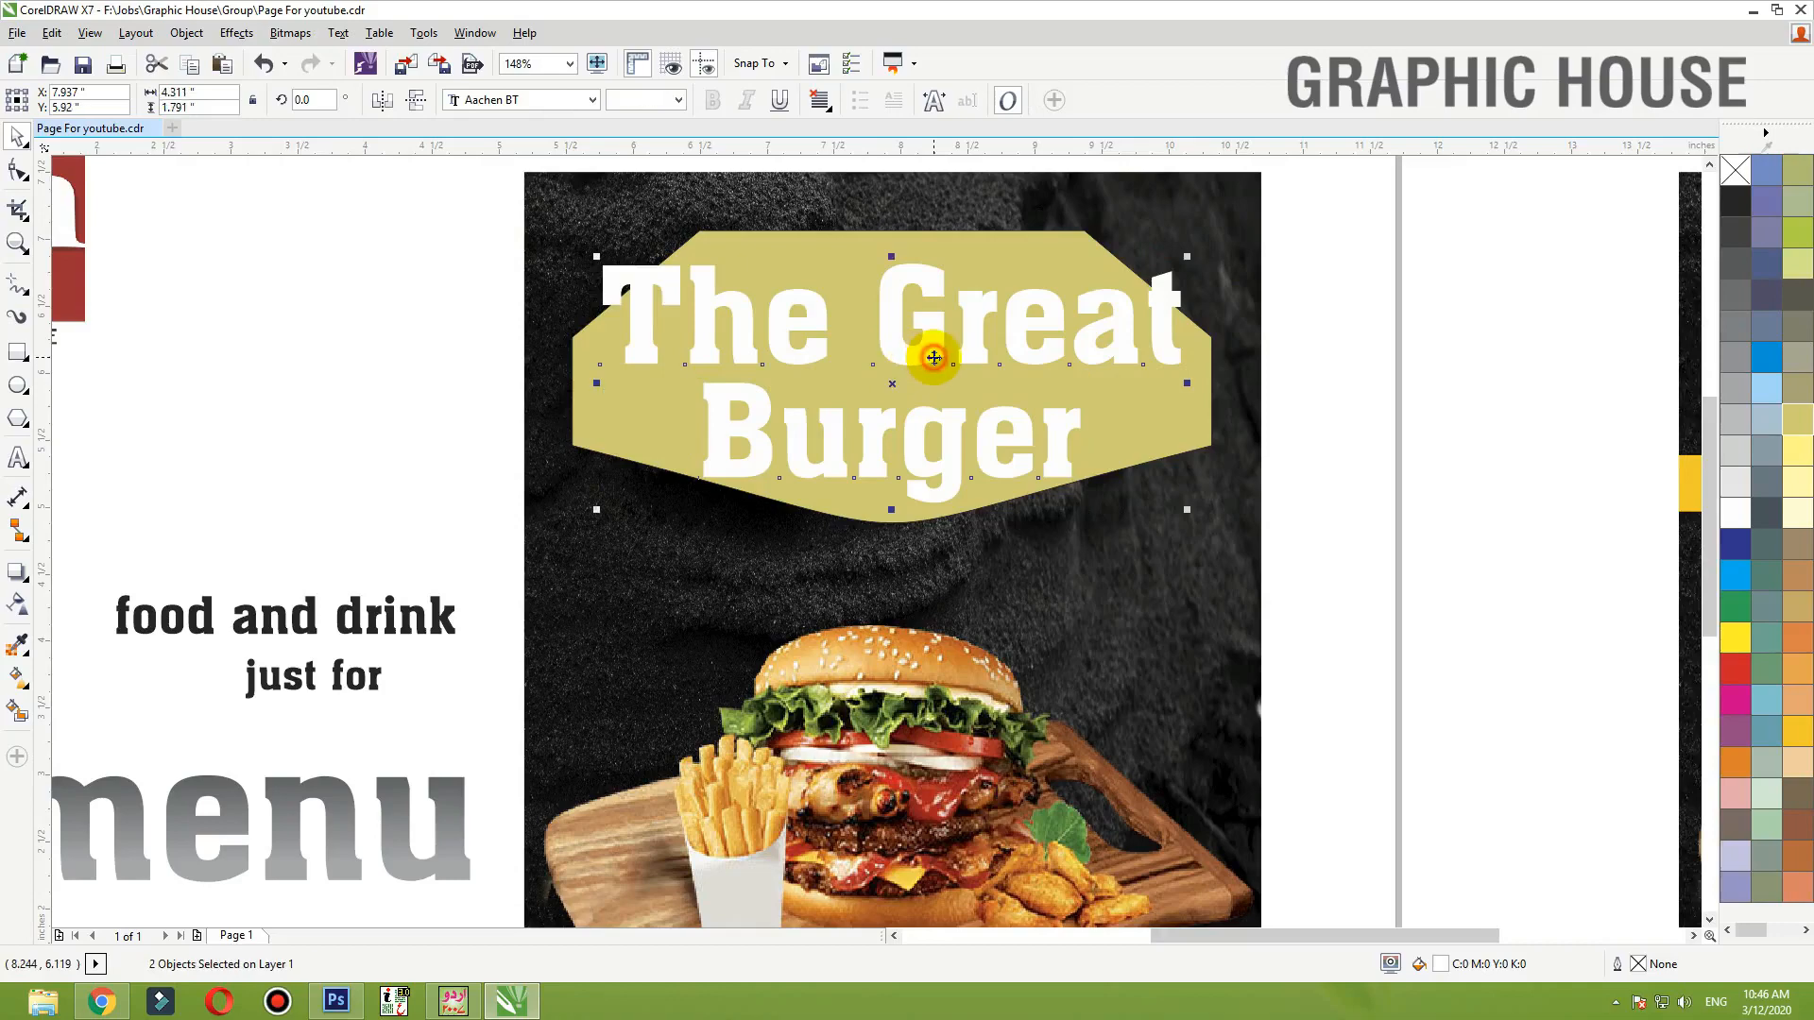
pyautogui.moveTo(1186, 256); pyautogui.dragTo(1115, 283)
pyautogui.keyDown('shift'); pyautogui.click(1051, 261); pyautogui.keyUp('shift')
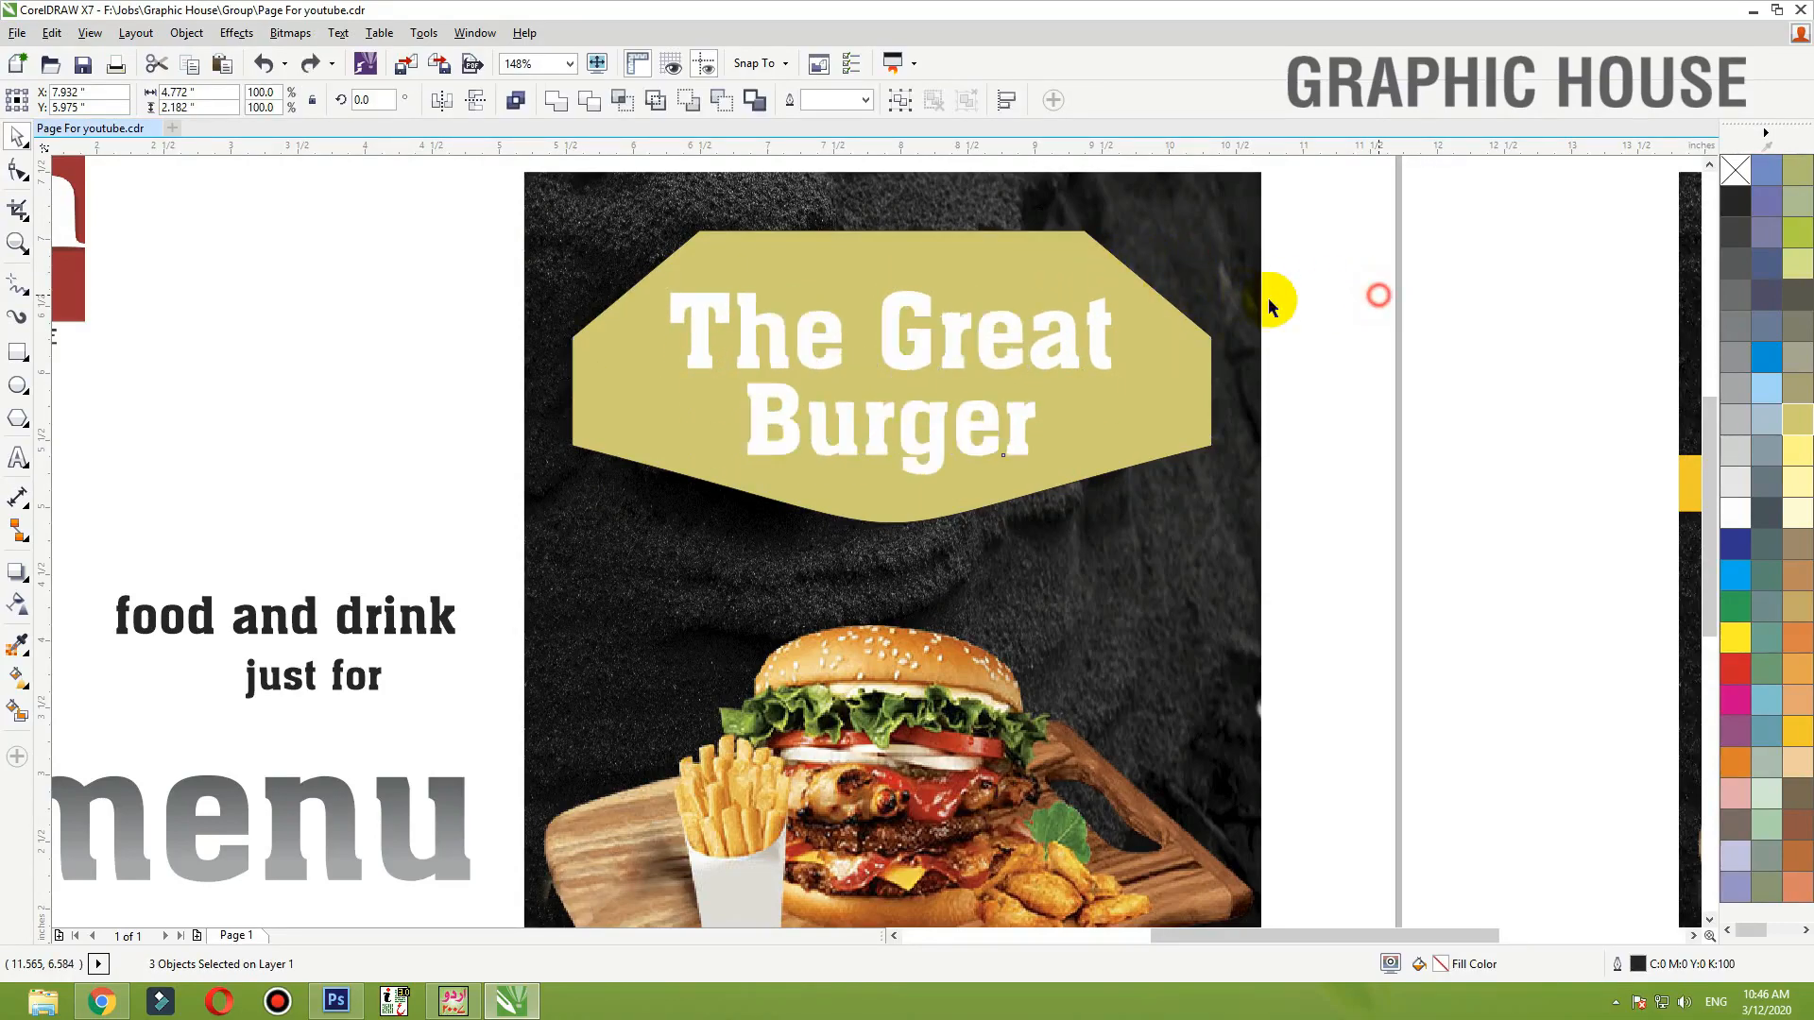
pyautogui.click(1182, 360)
pyautogui.click(1279, 357)
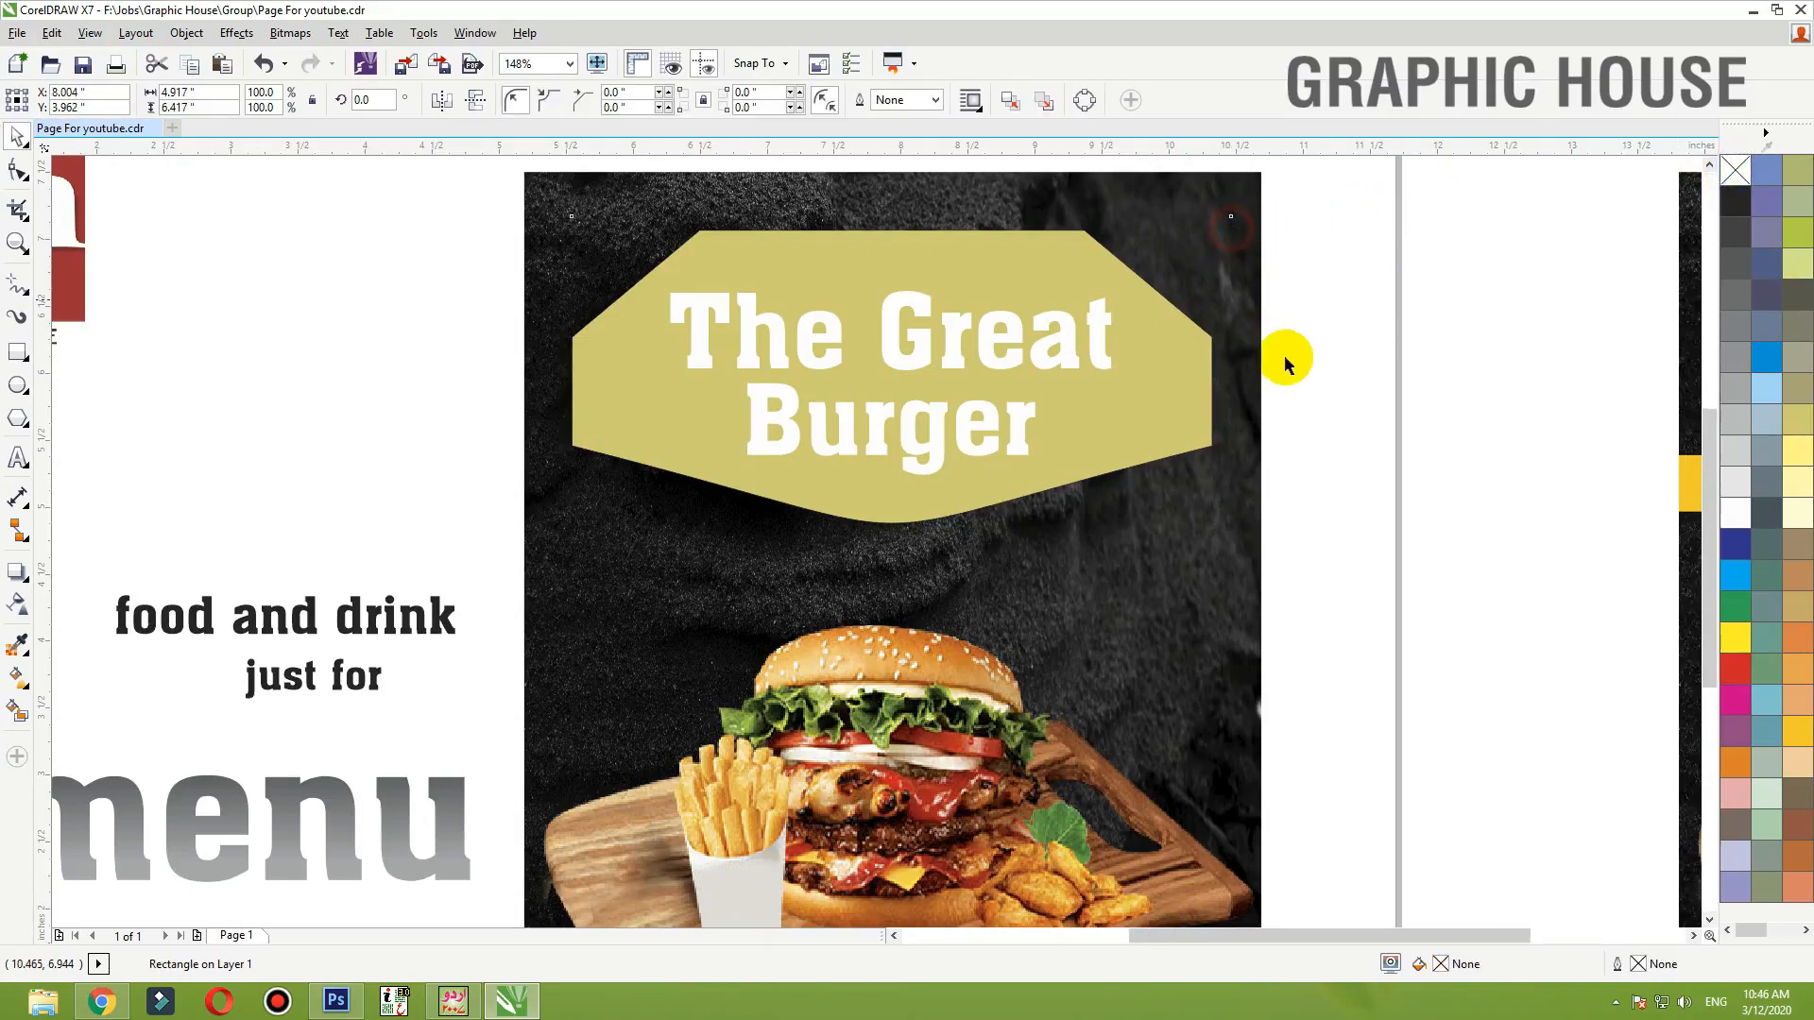
pyautogui.scroll(-1, 1279, 356)
pyautogui.scroll(-3, 1243, 404)
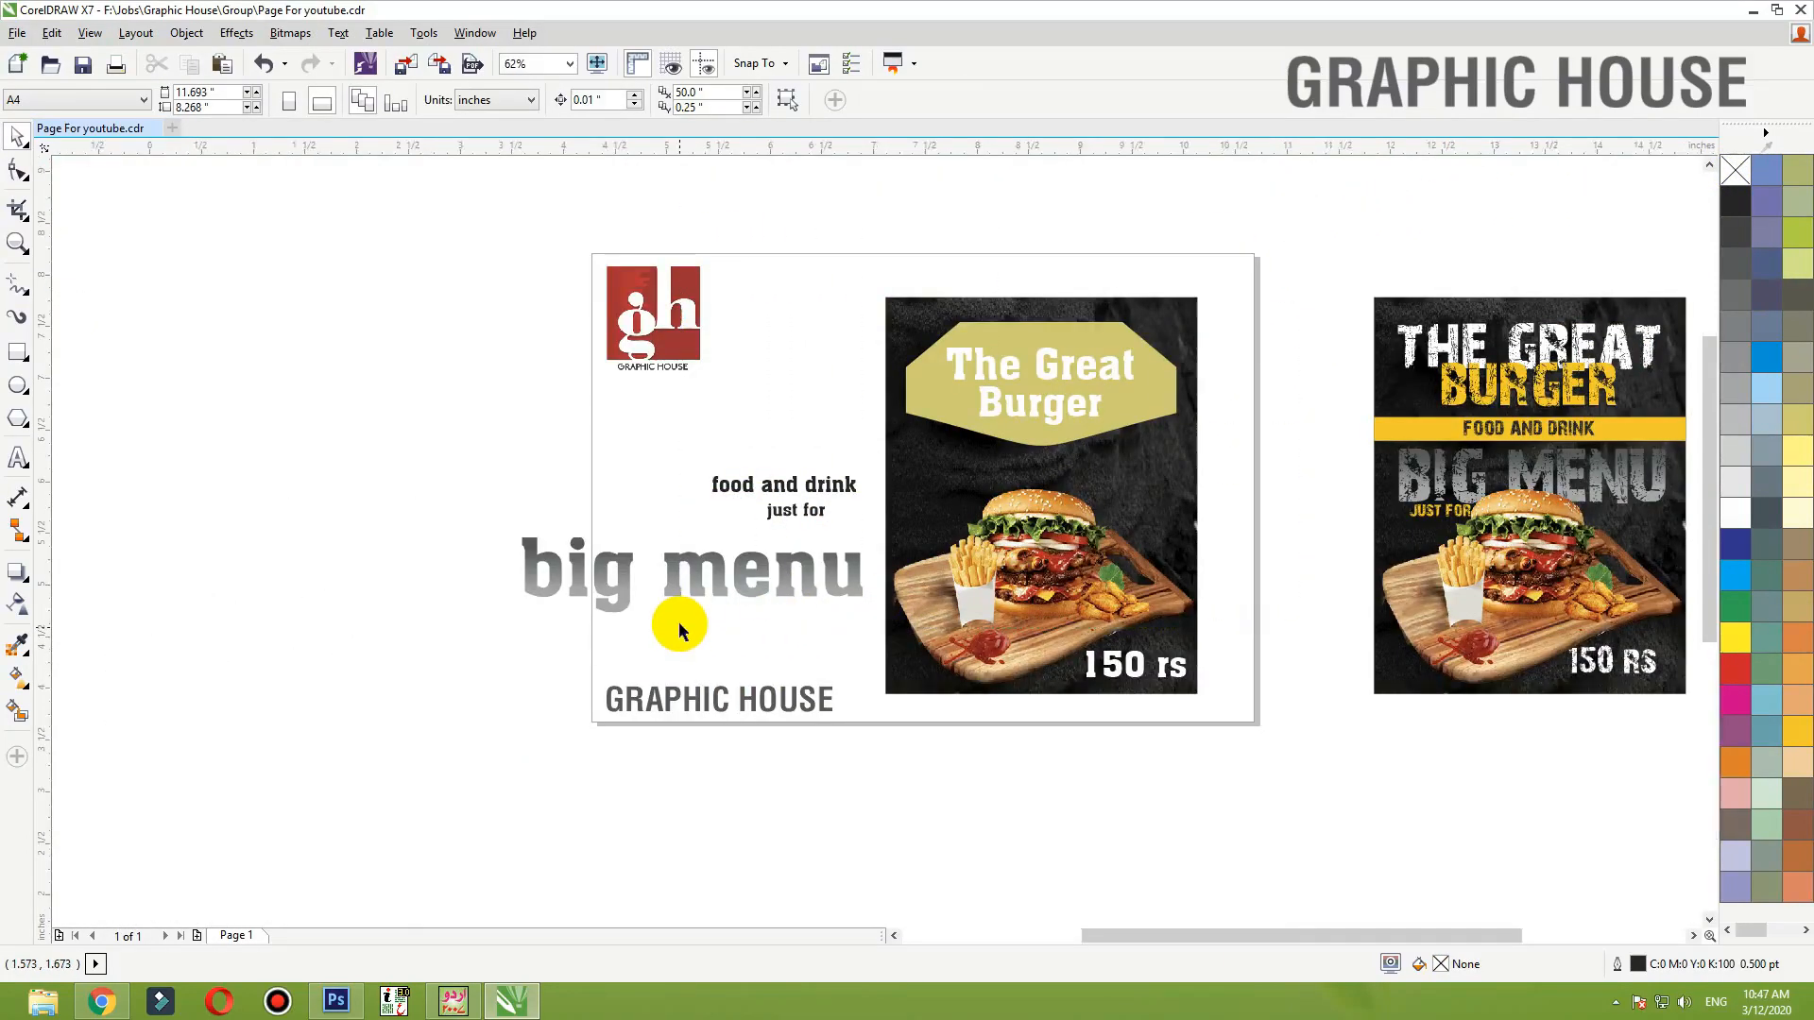
pyautogui.scroll(2, 676, 619)
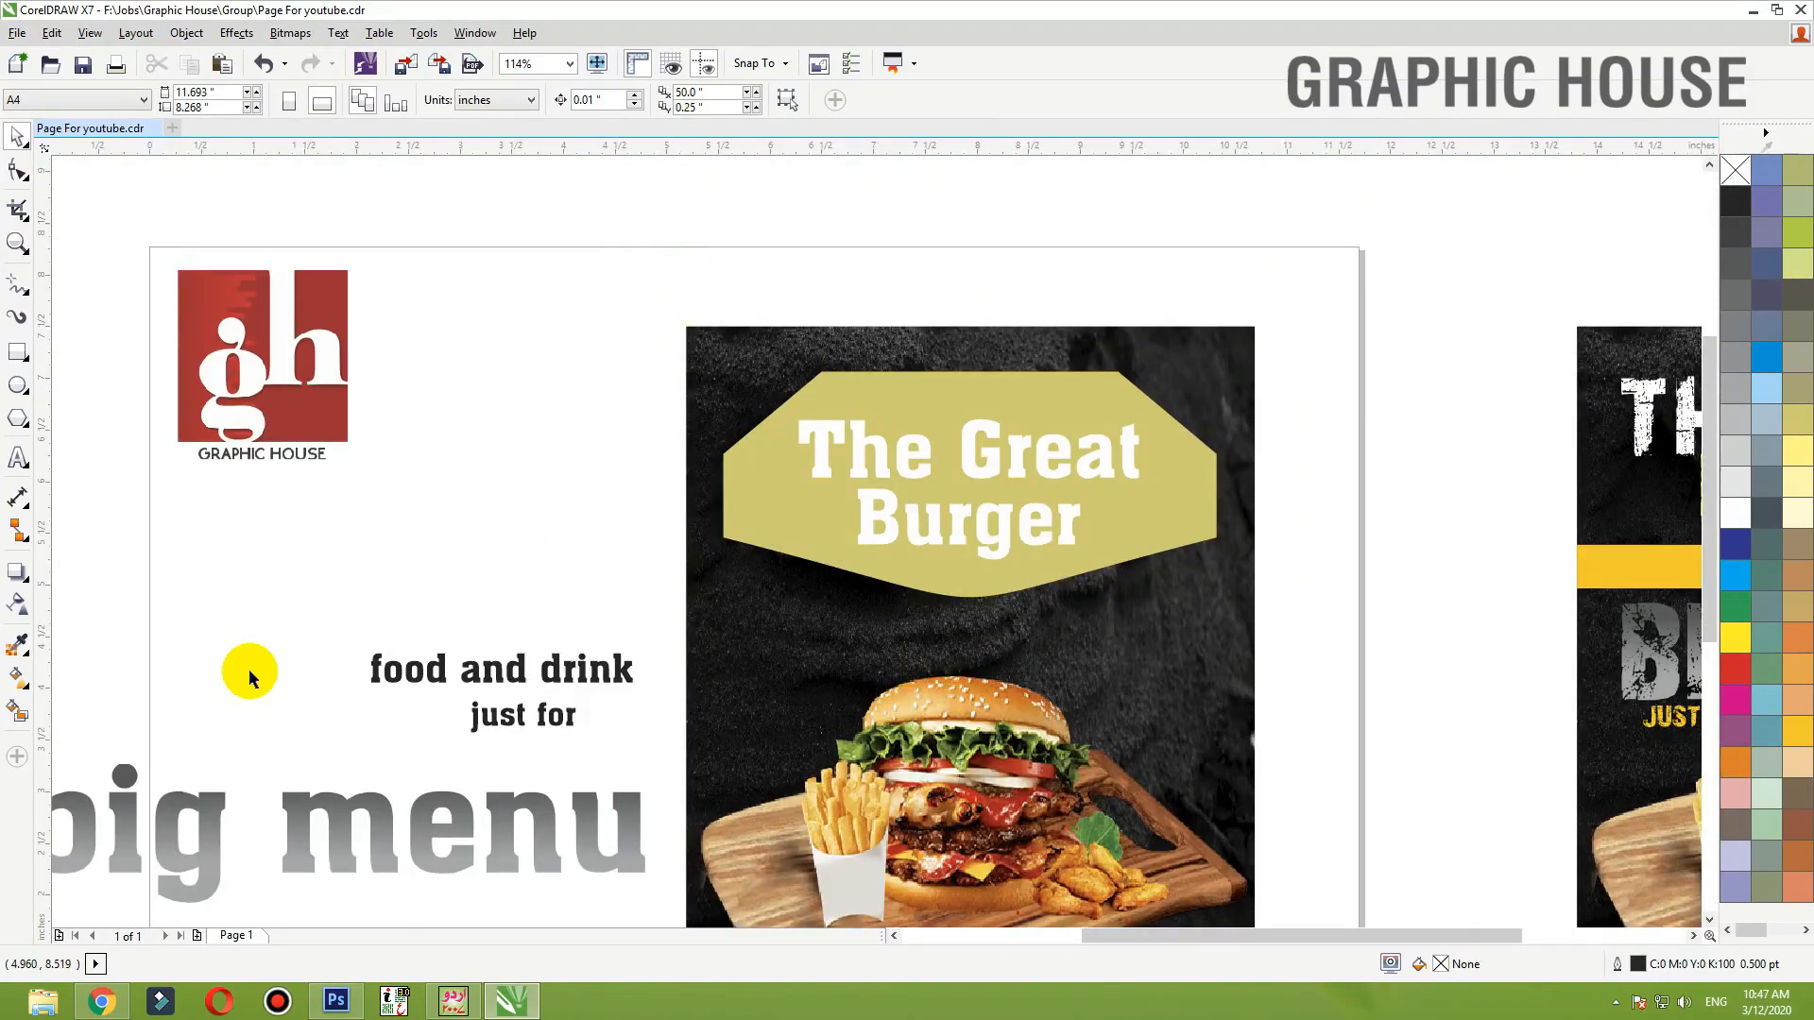
pyautogui.moveTo(112, 1002)
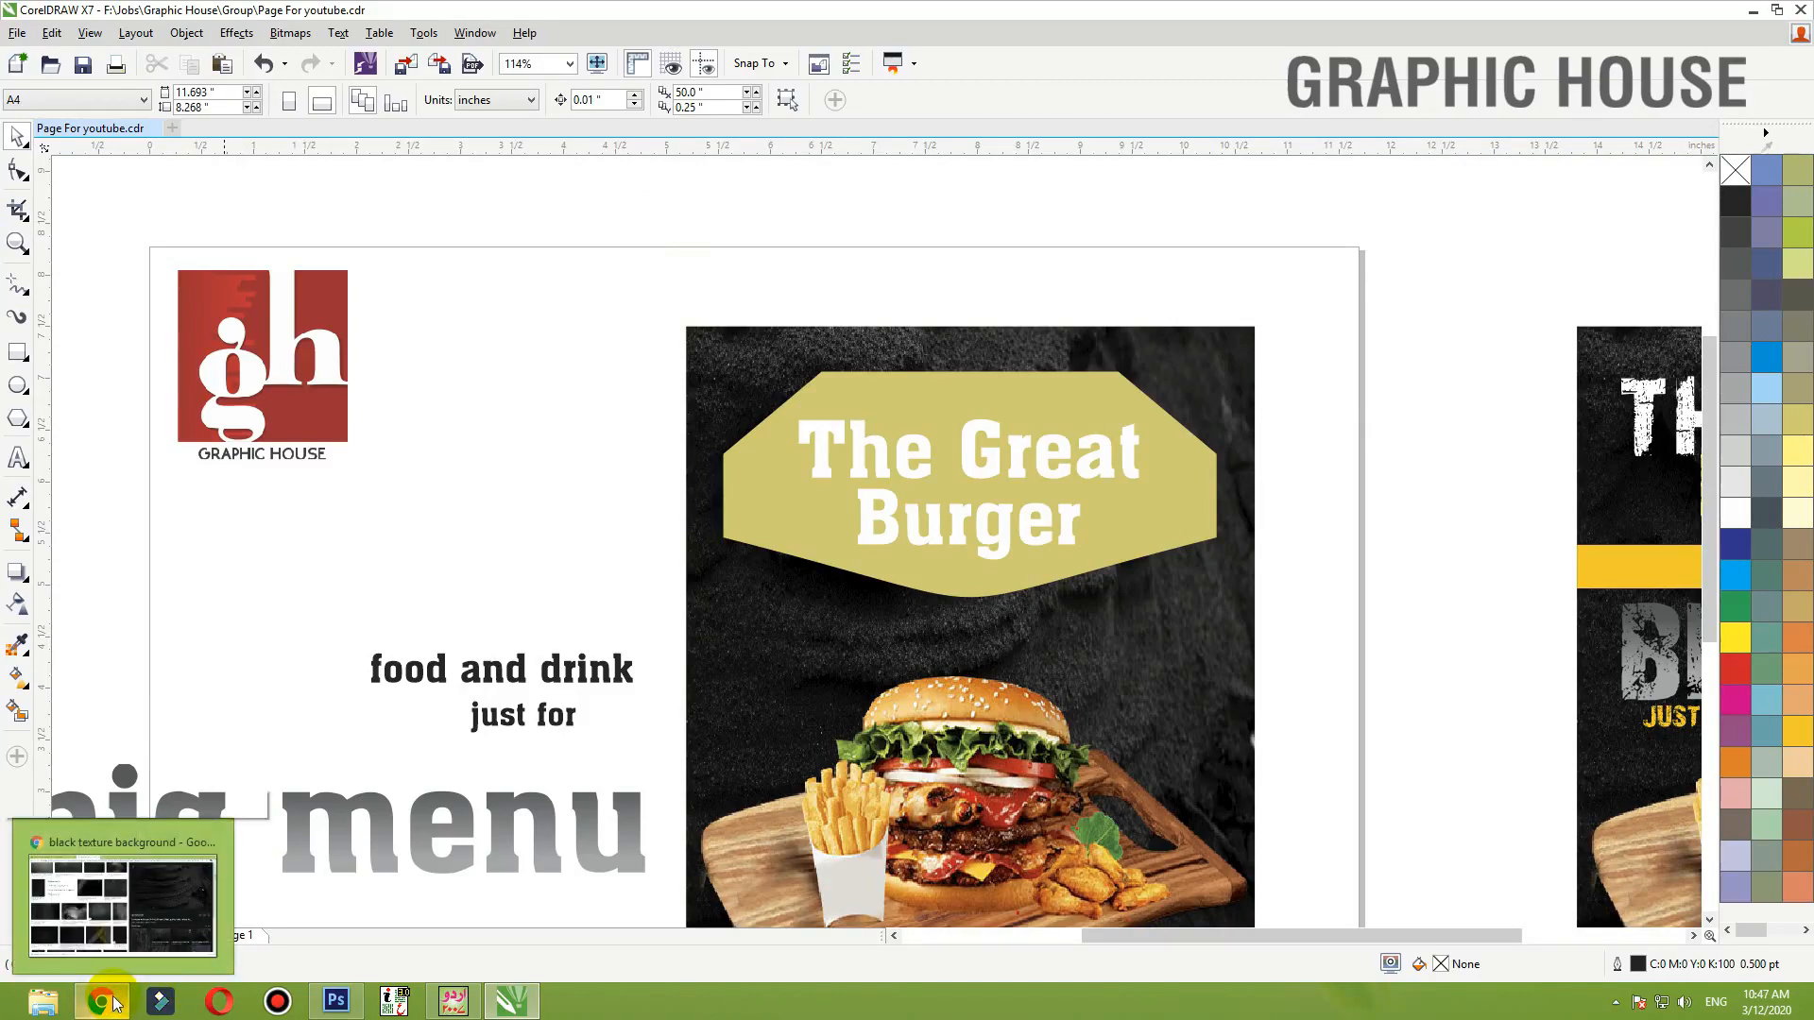
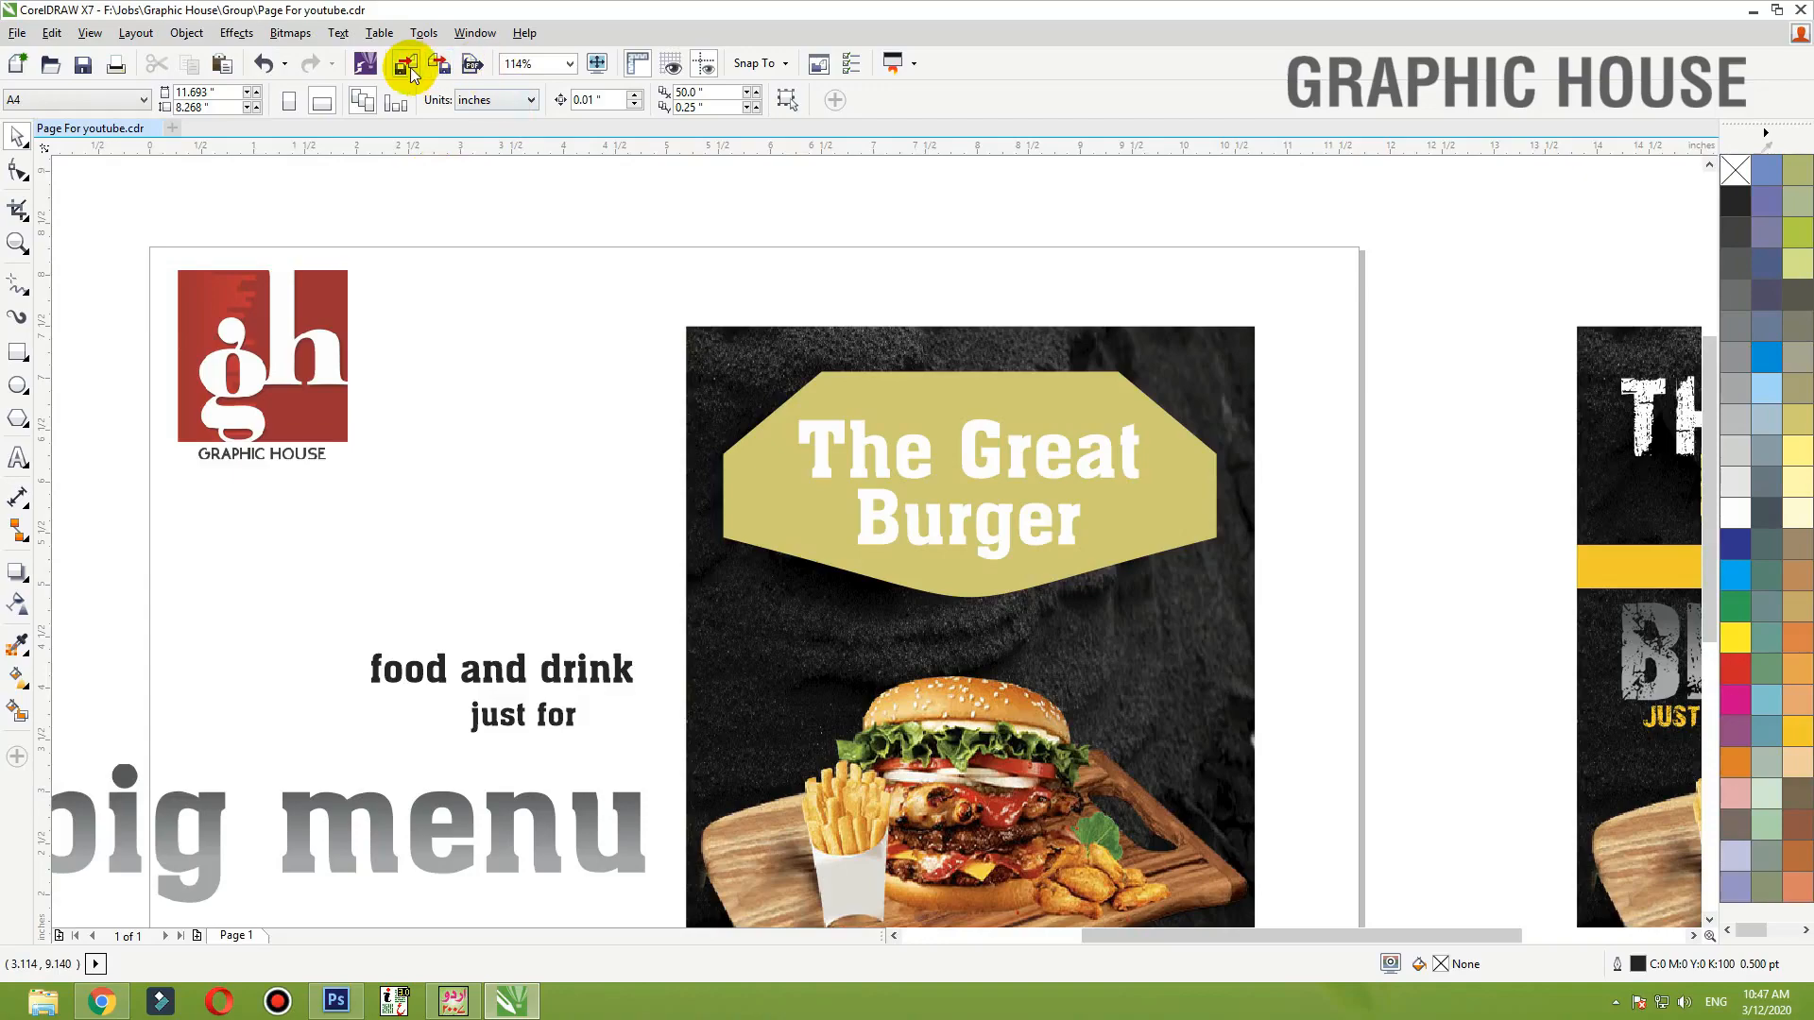
# - Start an image import and open the Data Wallpaper folder on drive D
pyautogui.click(410, 70)
pyautogui.click(81, 410)
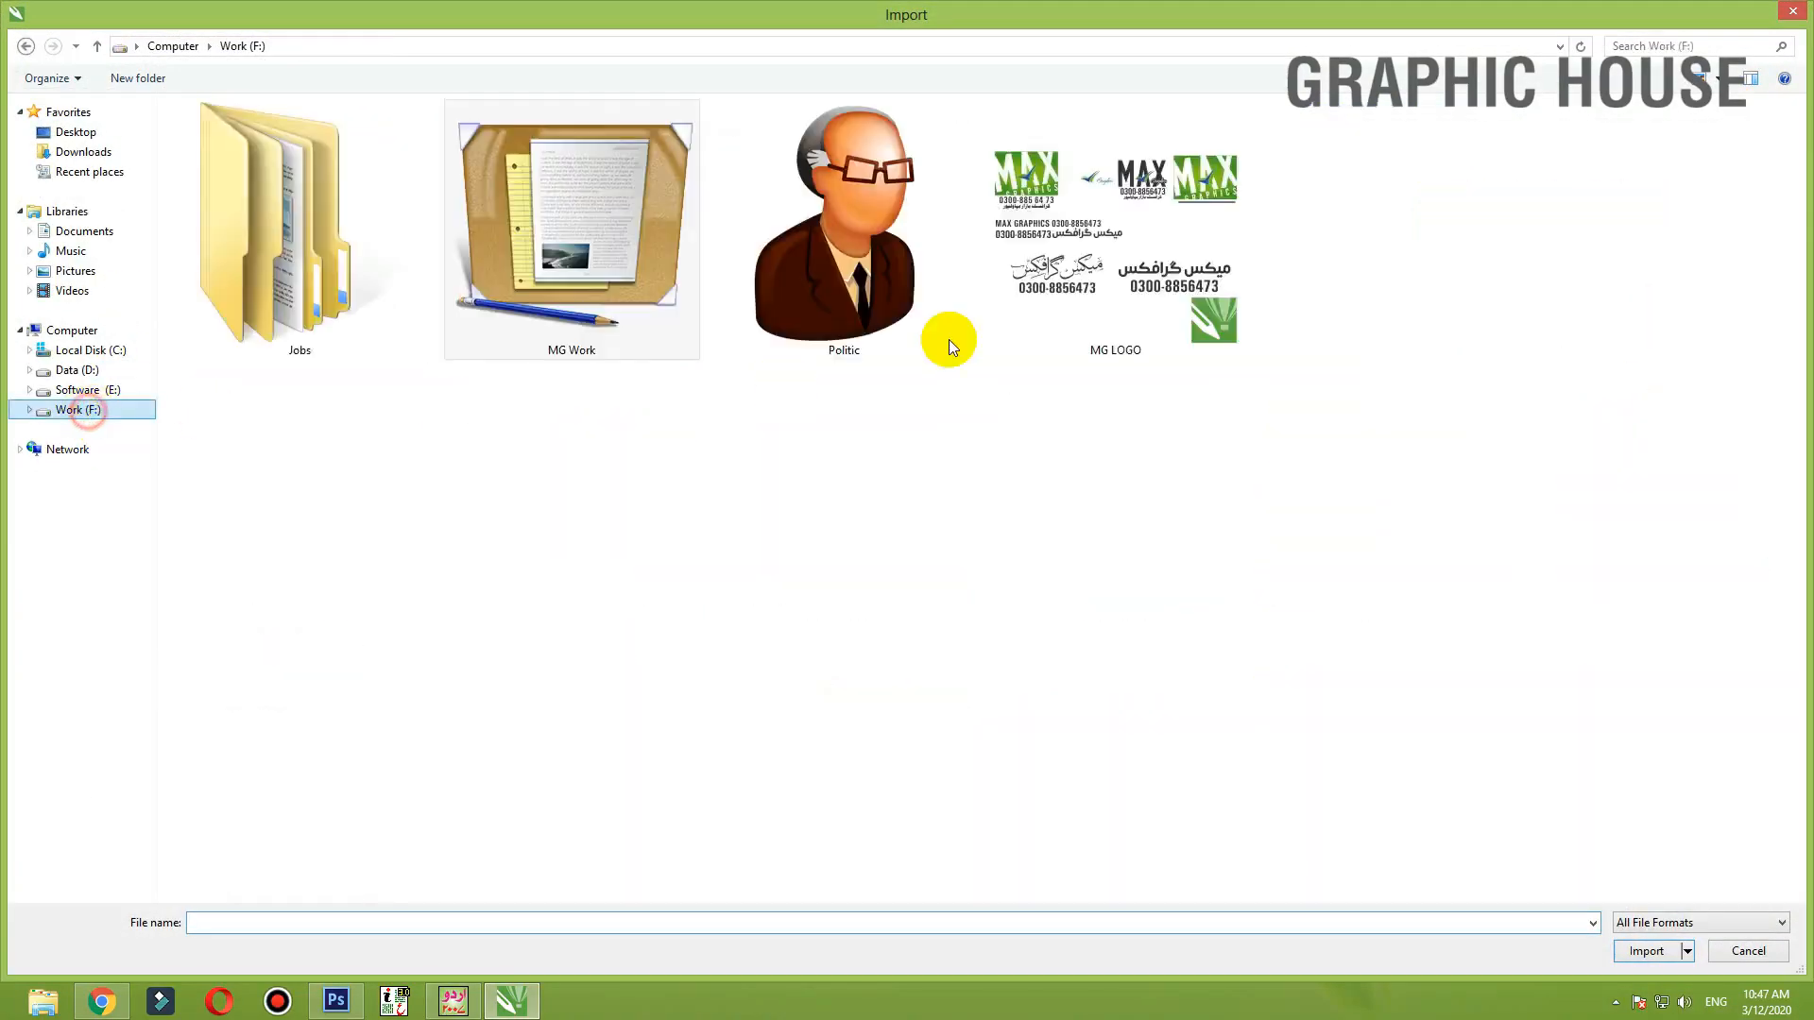
pyautogui.click(80, 371)
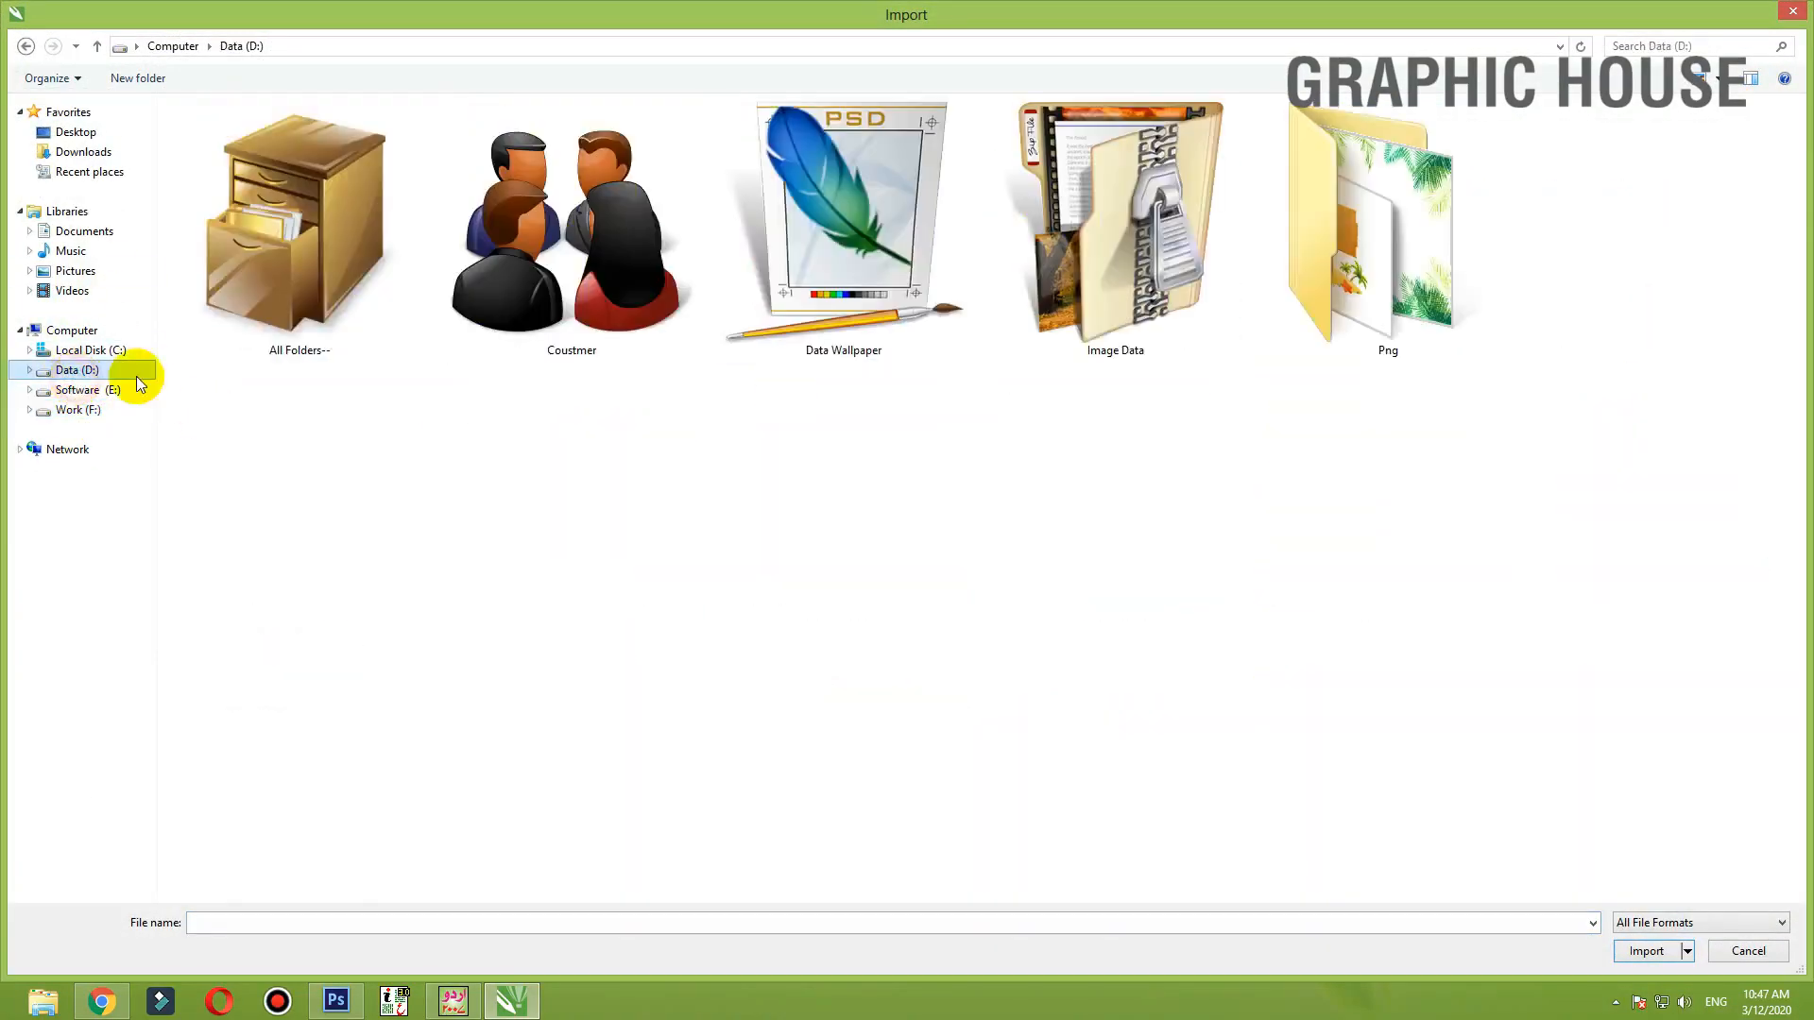
pyautogui.doubleClick(1218, 296)
pyautogui.press('BackSpace')
pyautogui.click(934, 227)
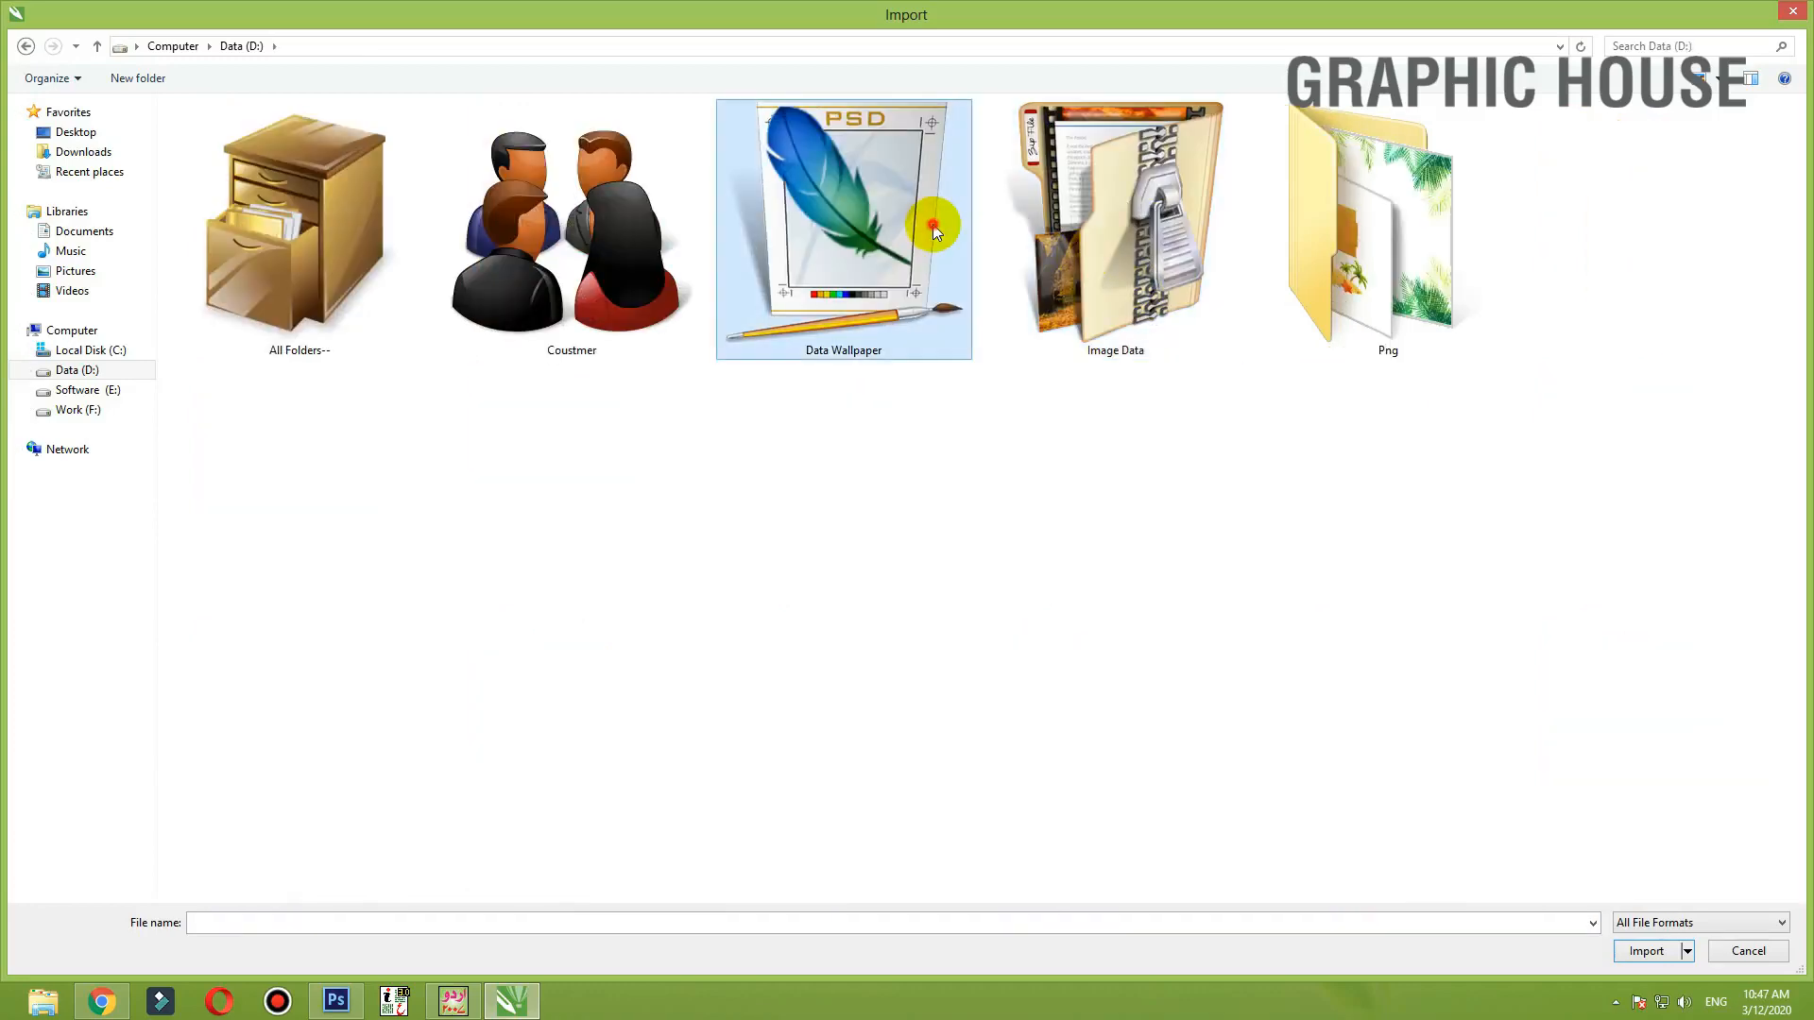
pyautogui.doubleClick(934, 227)
# - Look through the textures in the Wood folder for a badge background, and return to Data Wallpaper
pyautogui.doubleClick(1440, 468)
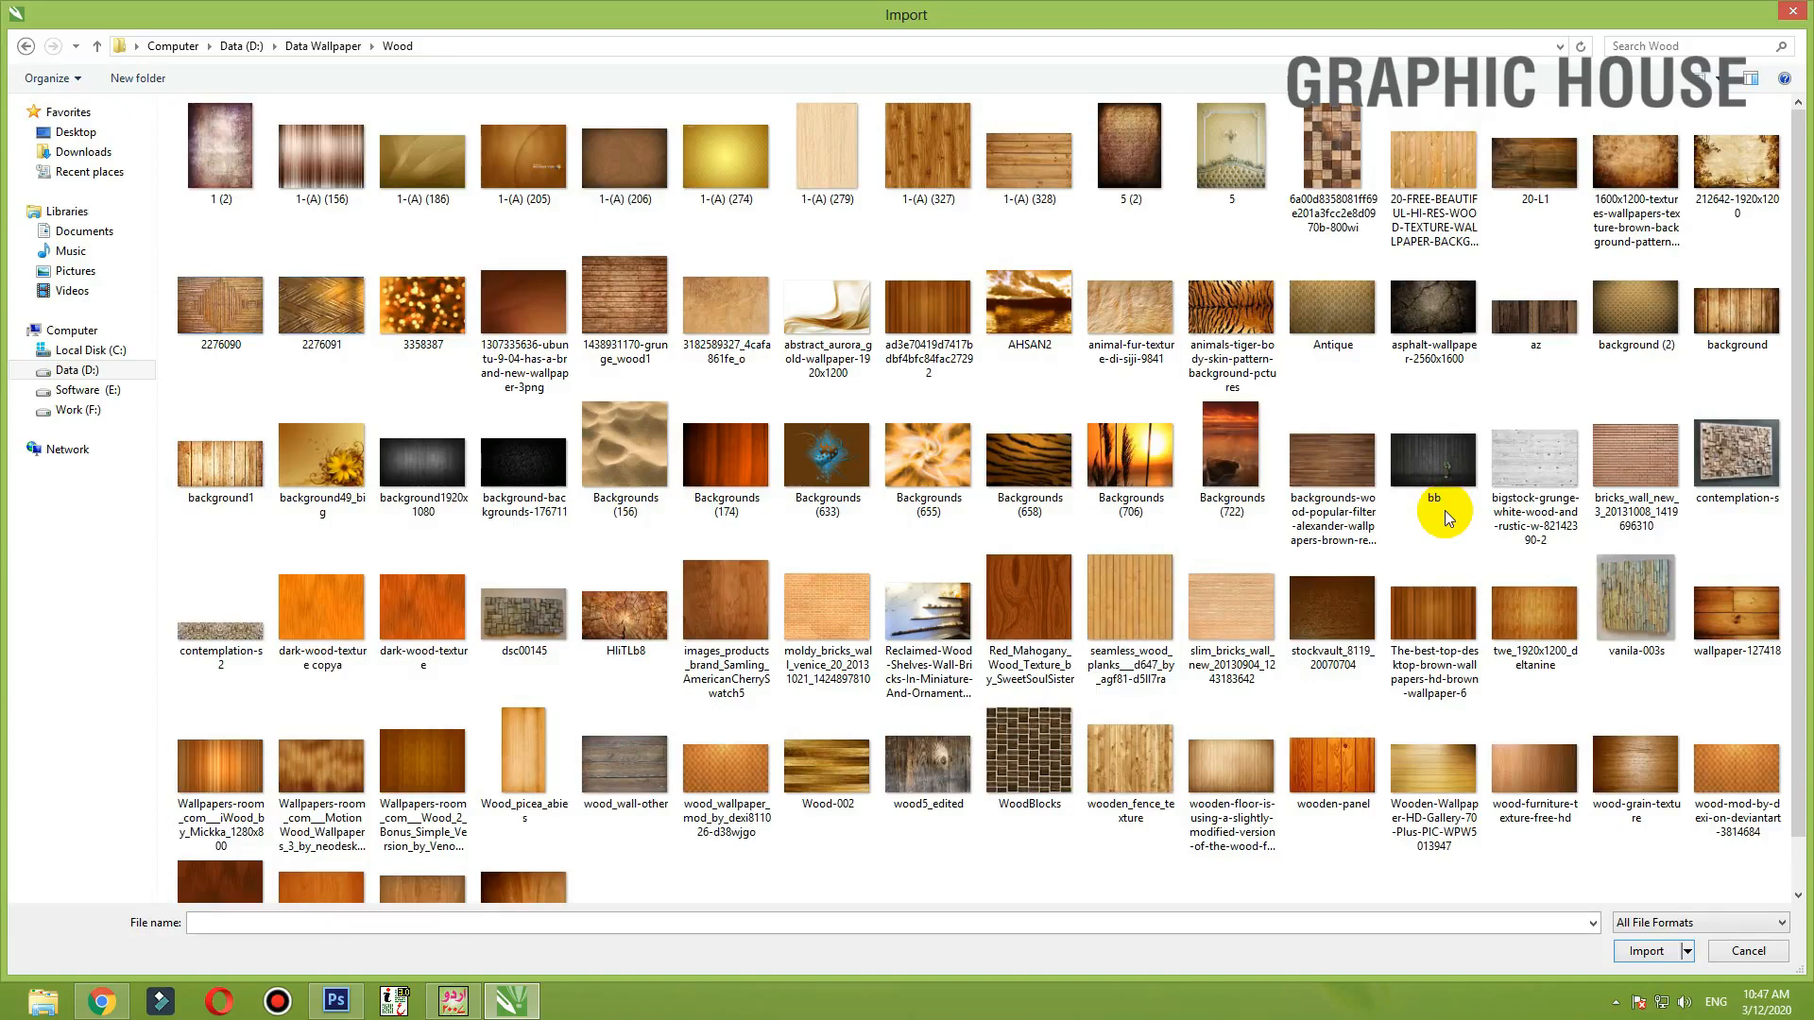
pyautogui.scroll(-2, 1443, 511)
pyautogui.scroll(2, 1443, 510)
pyautogui.click(957, 420)
pyautogui.press('BackSpace')
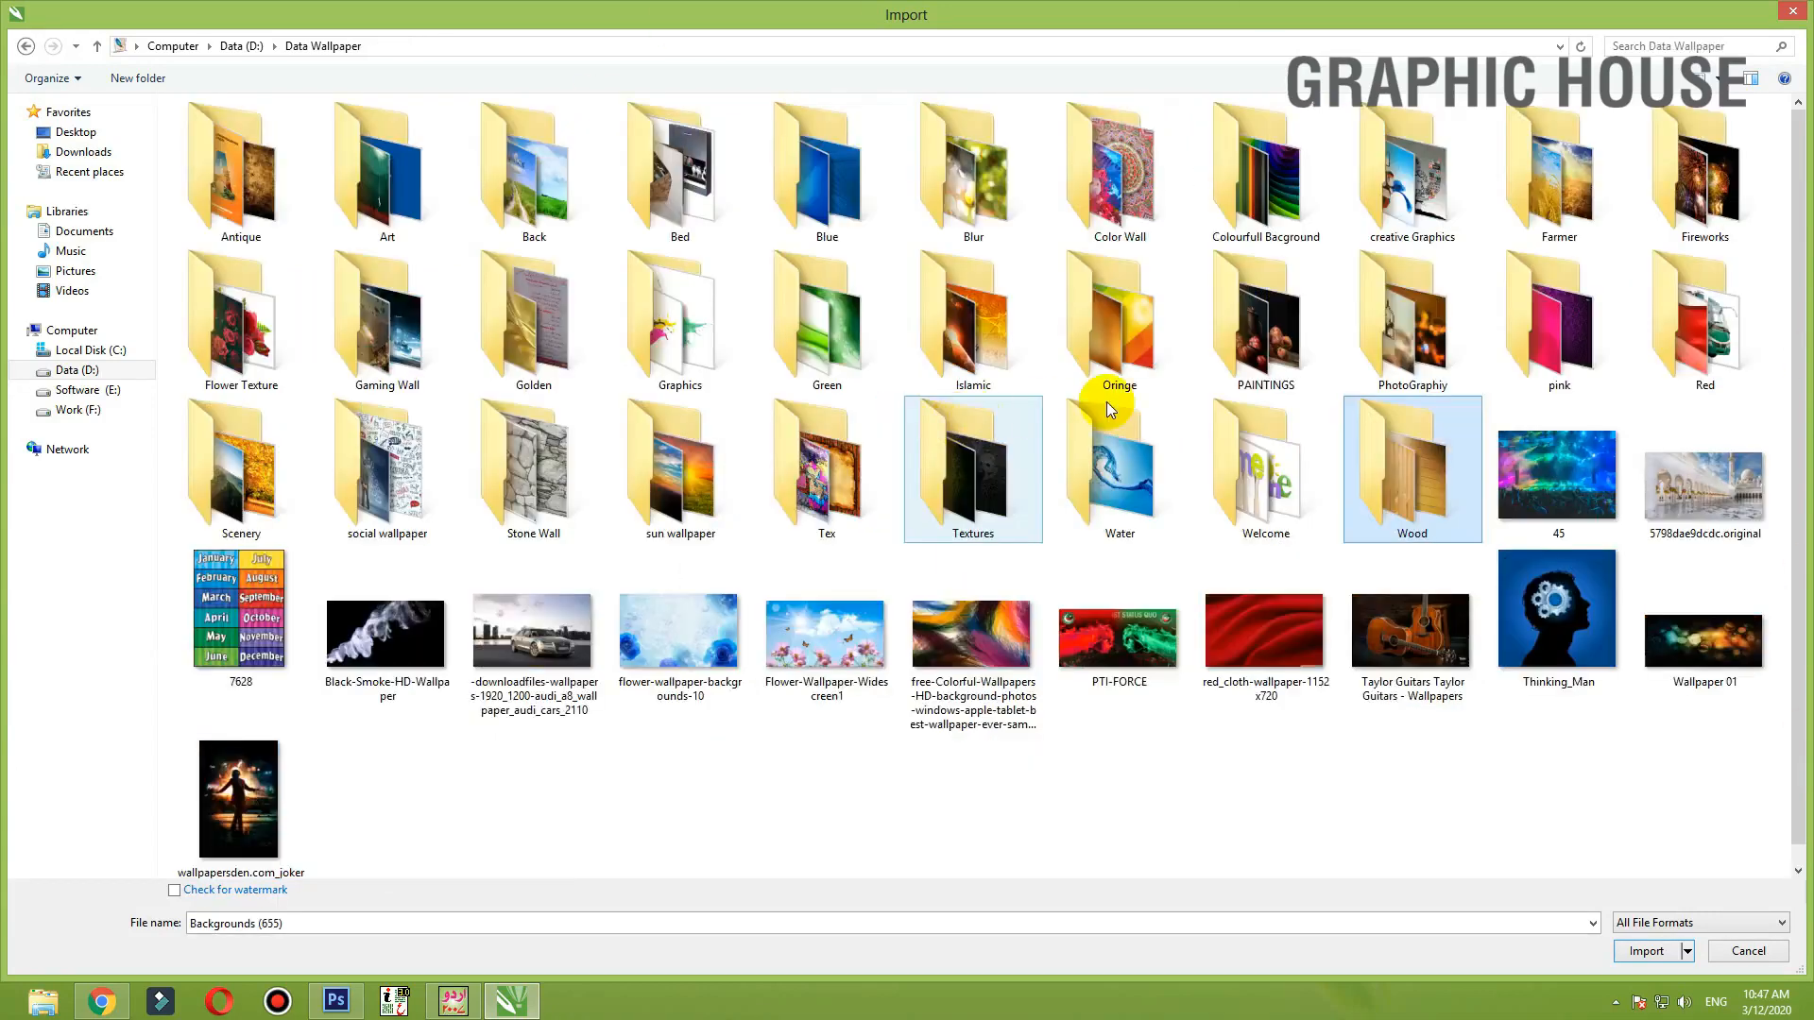
# - Import the parchment image 1 from the Tex folder and place it on the page overlapping the poster's left edge
pyautogui.doubleClick(848, 501)
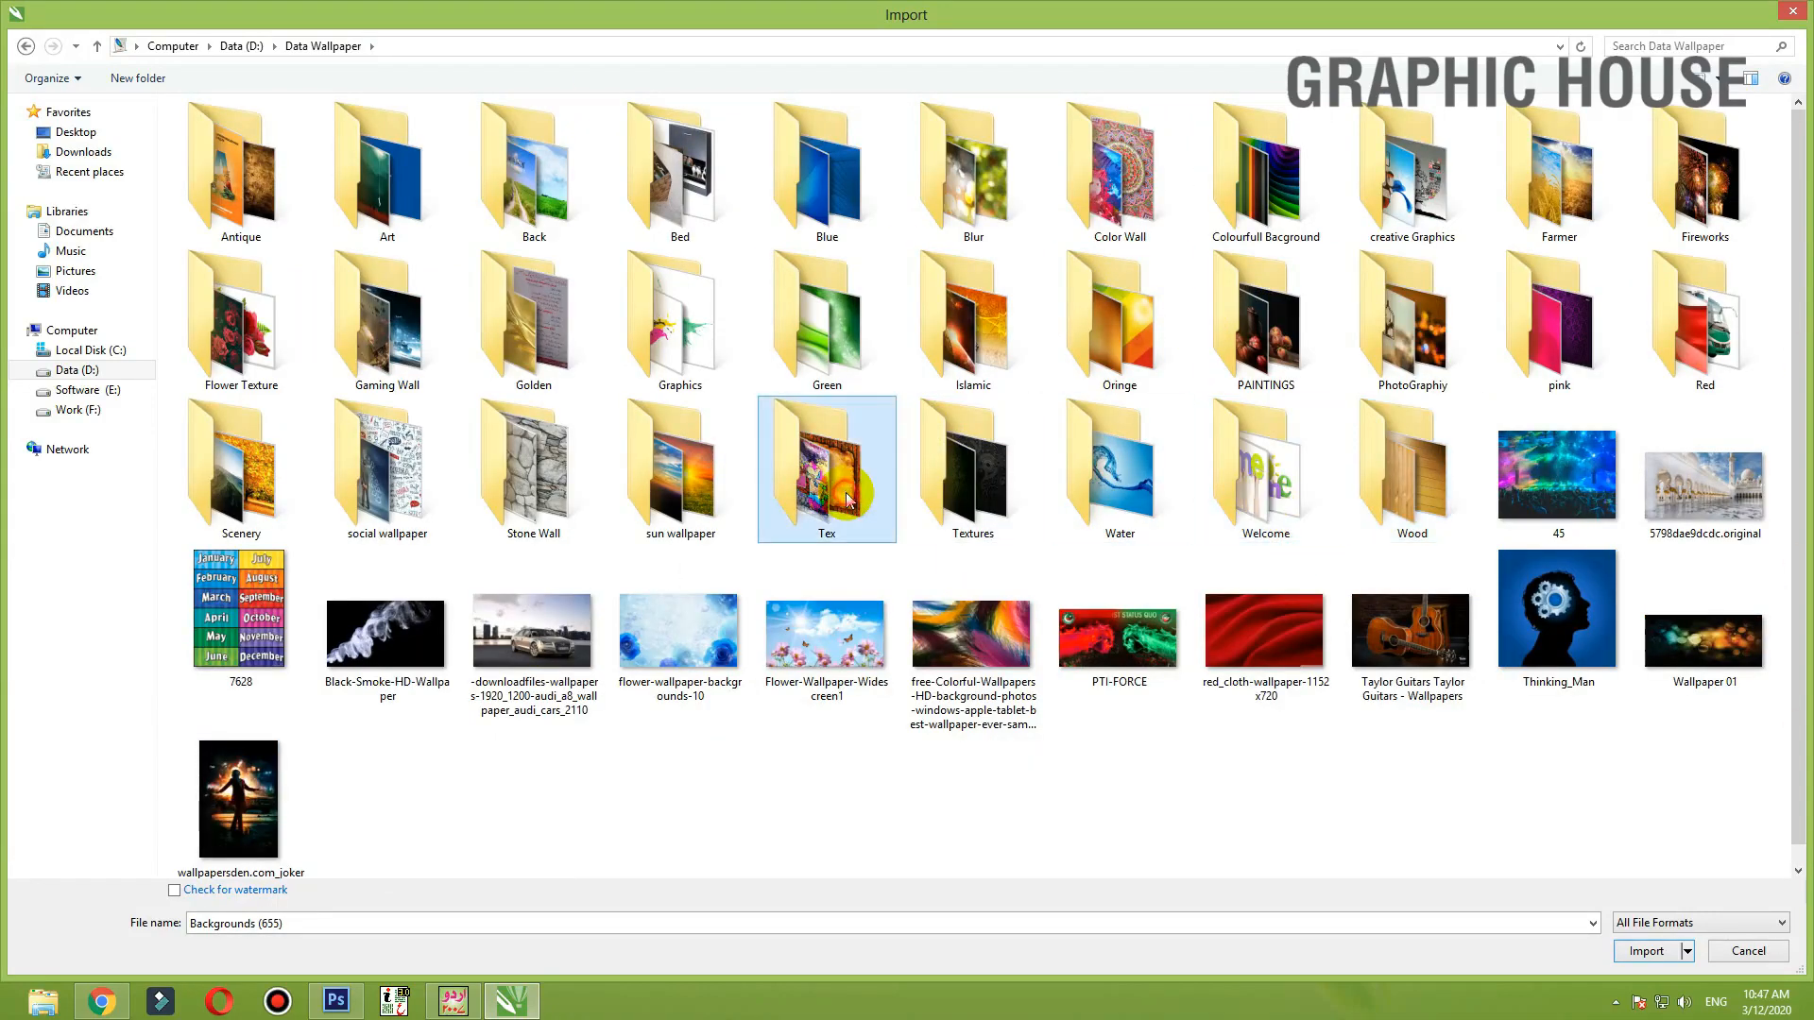
pyautogui.scroll(2, 819, 512)
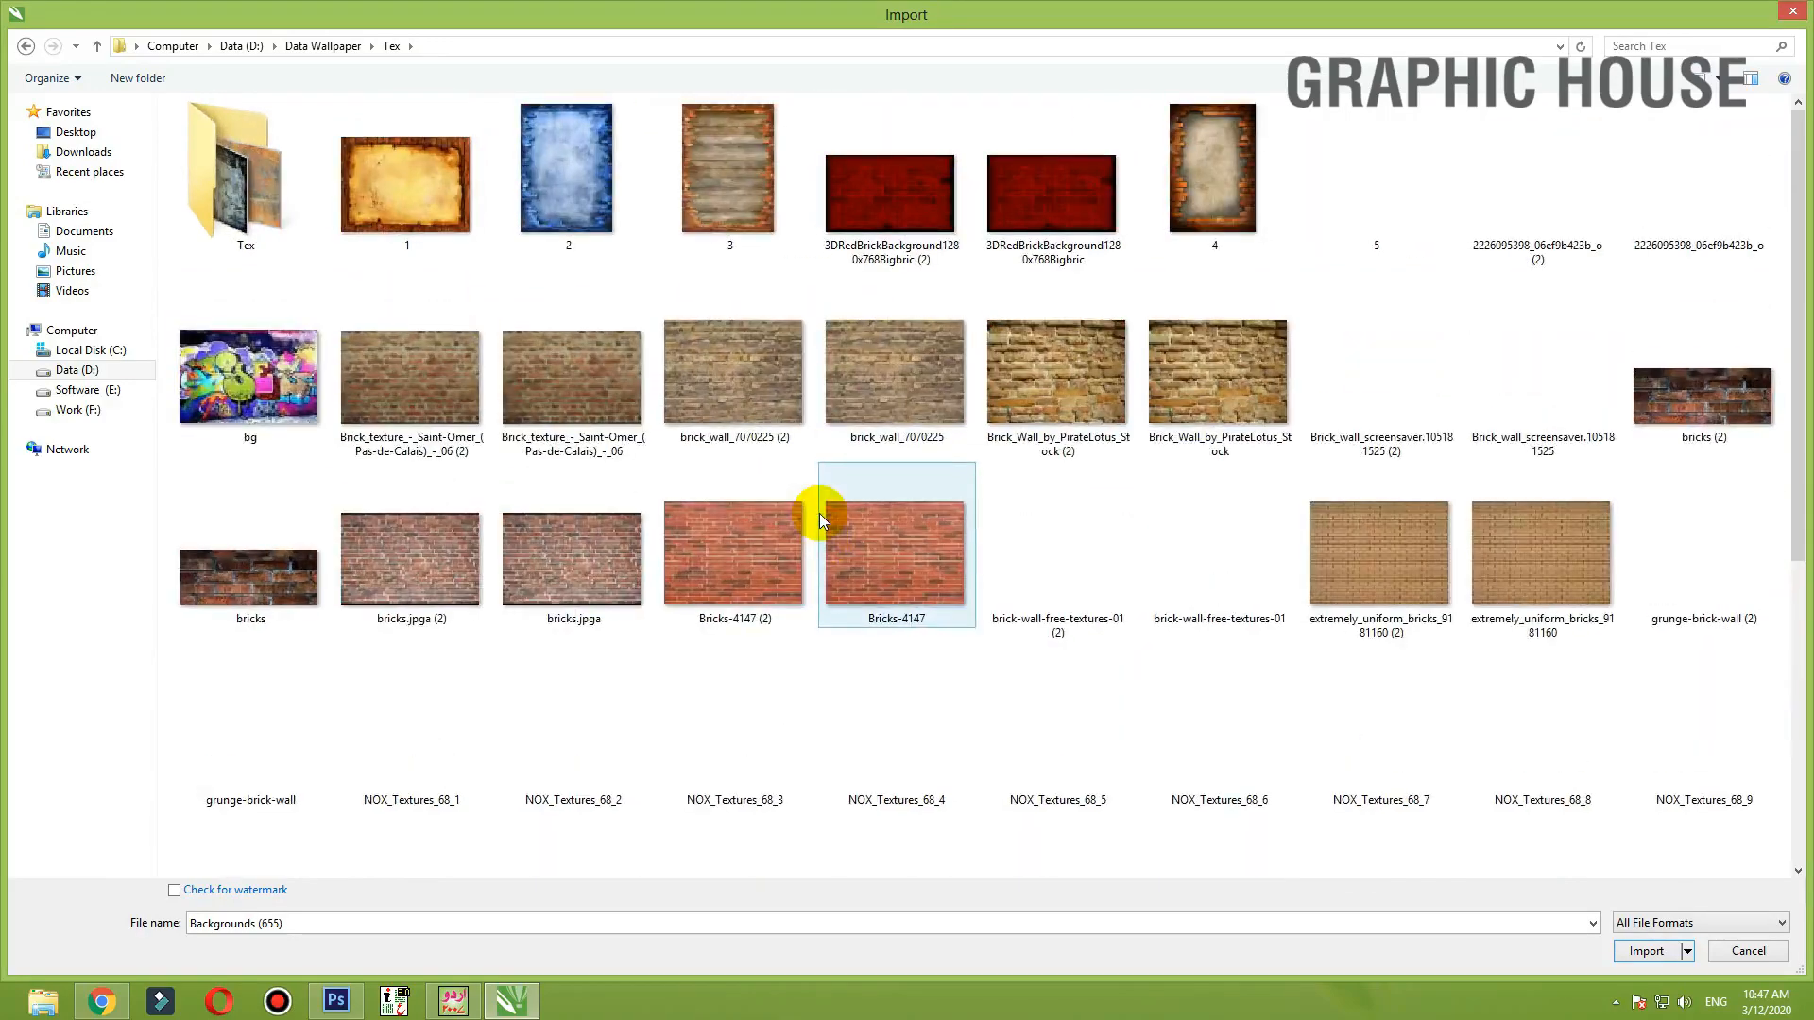
pyautogui.click(428, 202)
pyautogui.doubleClick(419, 232)
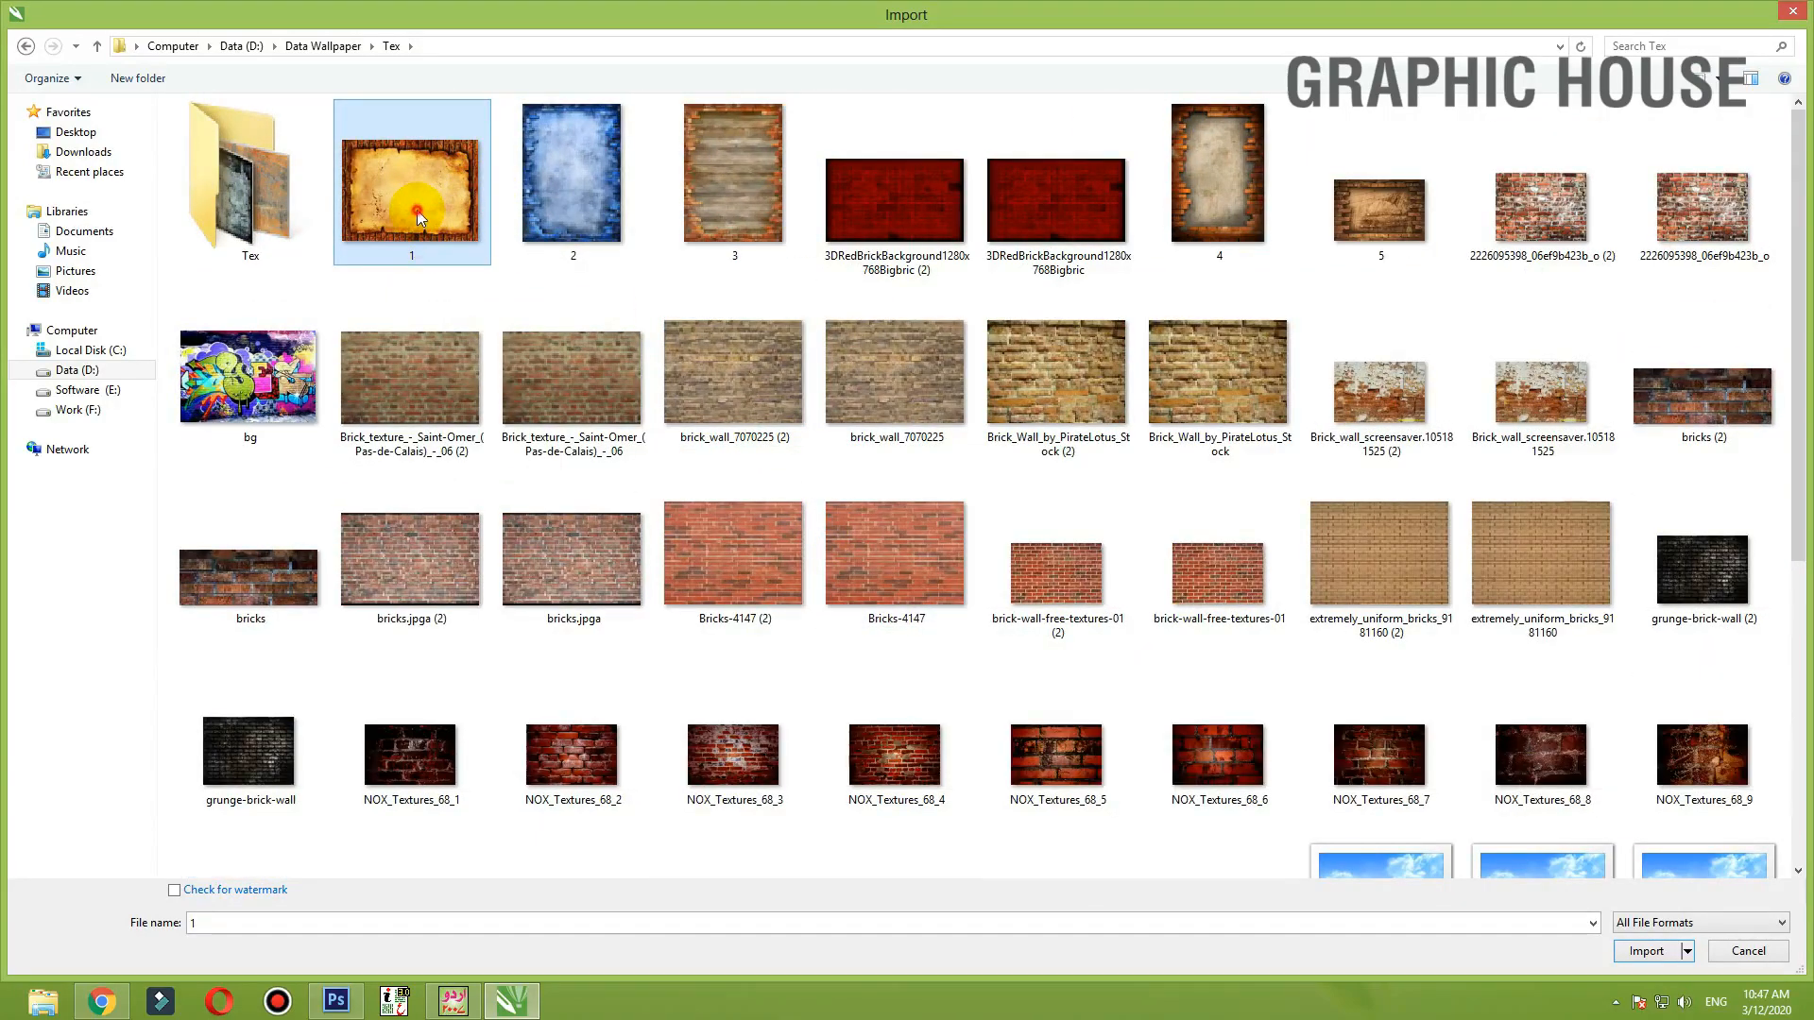
pyautogui.click(502, 312)
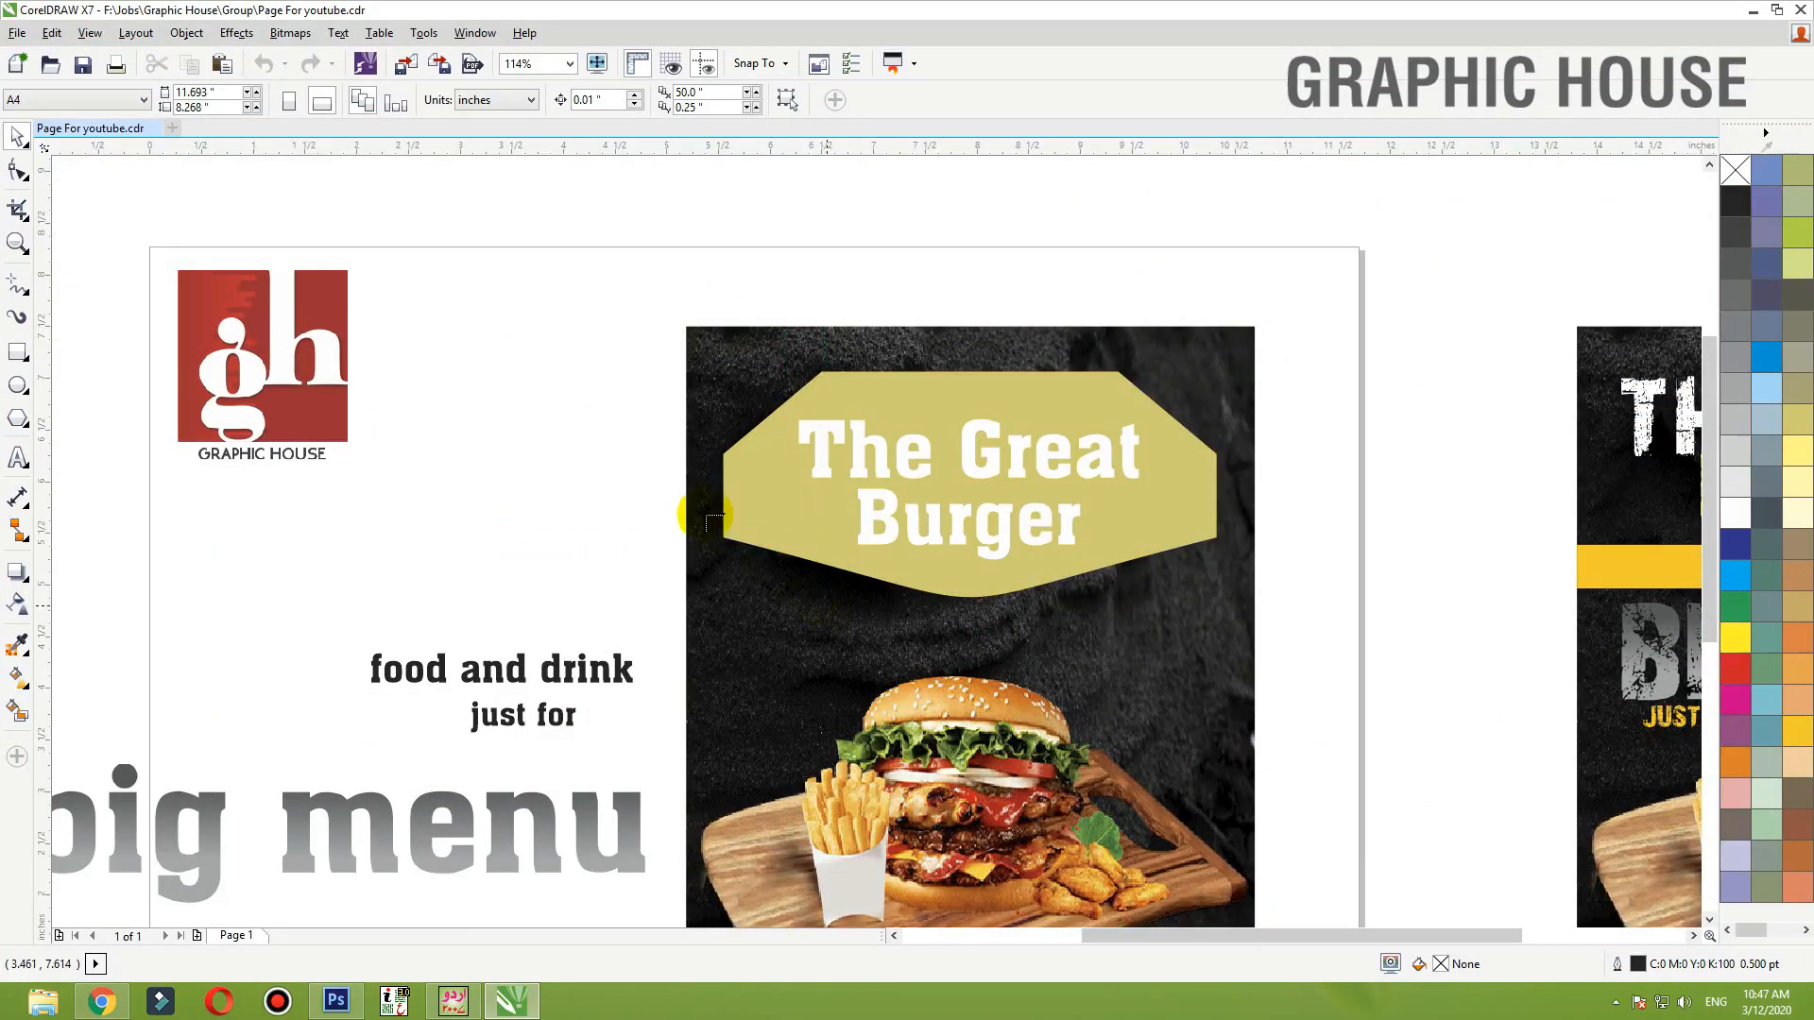
# - PowerClip the parchment image inside the khaki headline shape
pyautogui.rightClick(669, 393)
pyautogui.click(776, 283)
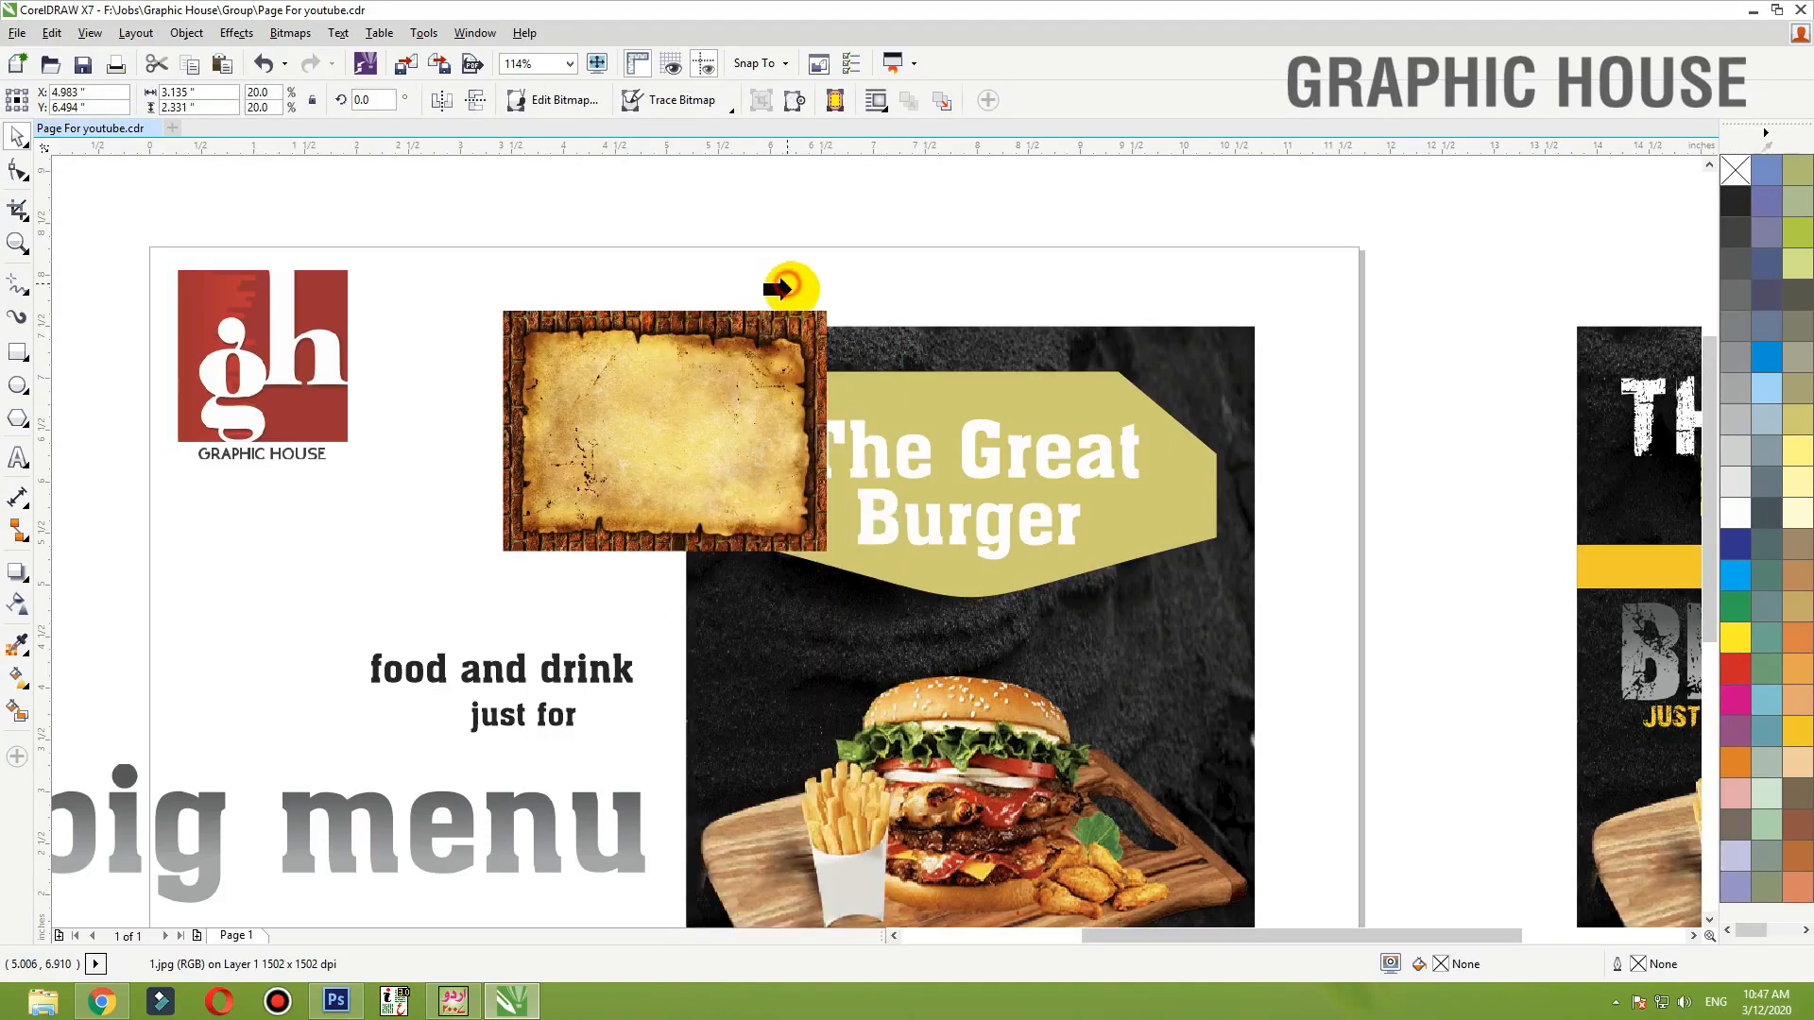
pyautogui.click(1160, 433)
# - Edit the PowerClip contents, centring the parchment image over the headline shape and enlarging it to about 5.44 by 4.05 in
pyautogui.keyDown('ctrl'); pyautogui.click(1113, 441); pyautogui.keyUp('ctrl')
pyautogui.moveTo(752, 448); pyautogui.dragTo(1017, 502)
pyautogui.moveTo(1096, 609); pyautogui.dragTo(1234, 573)
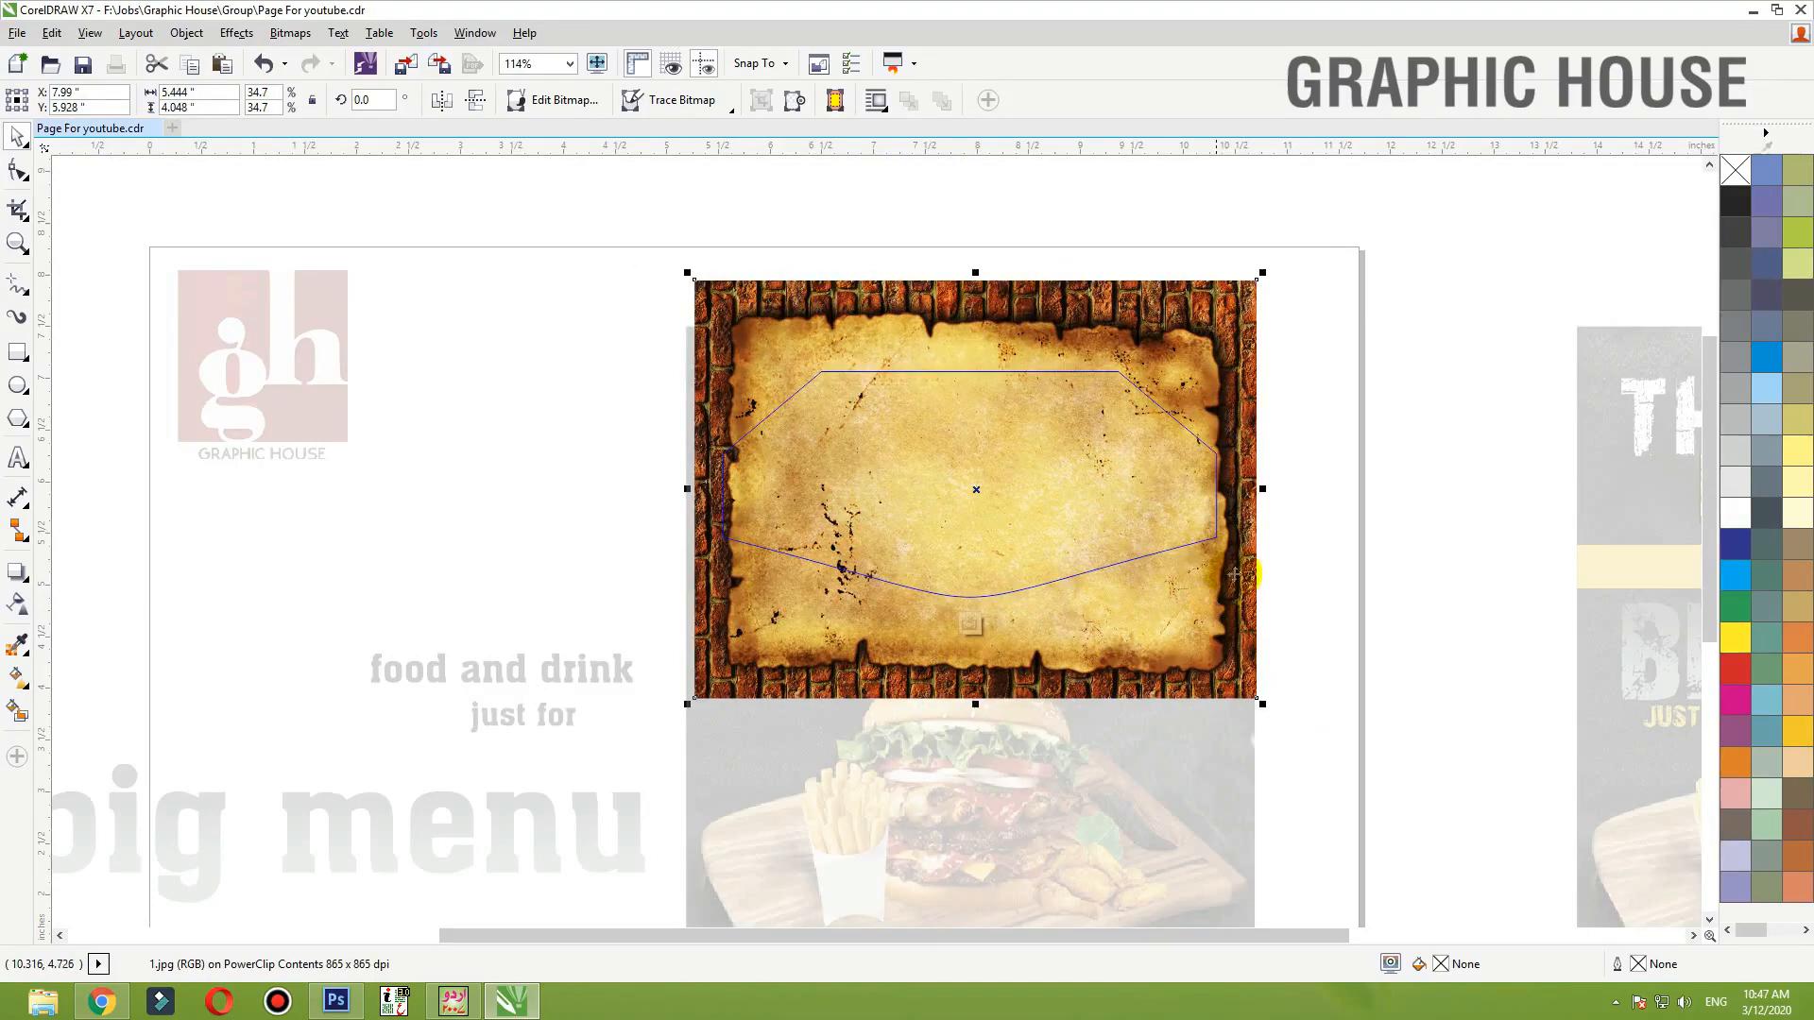
pyautogui.keyDown('ctrl'); pyautogui.click(1337, 471); pyautogui.keyUp('ctrl')
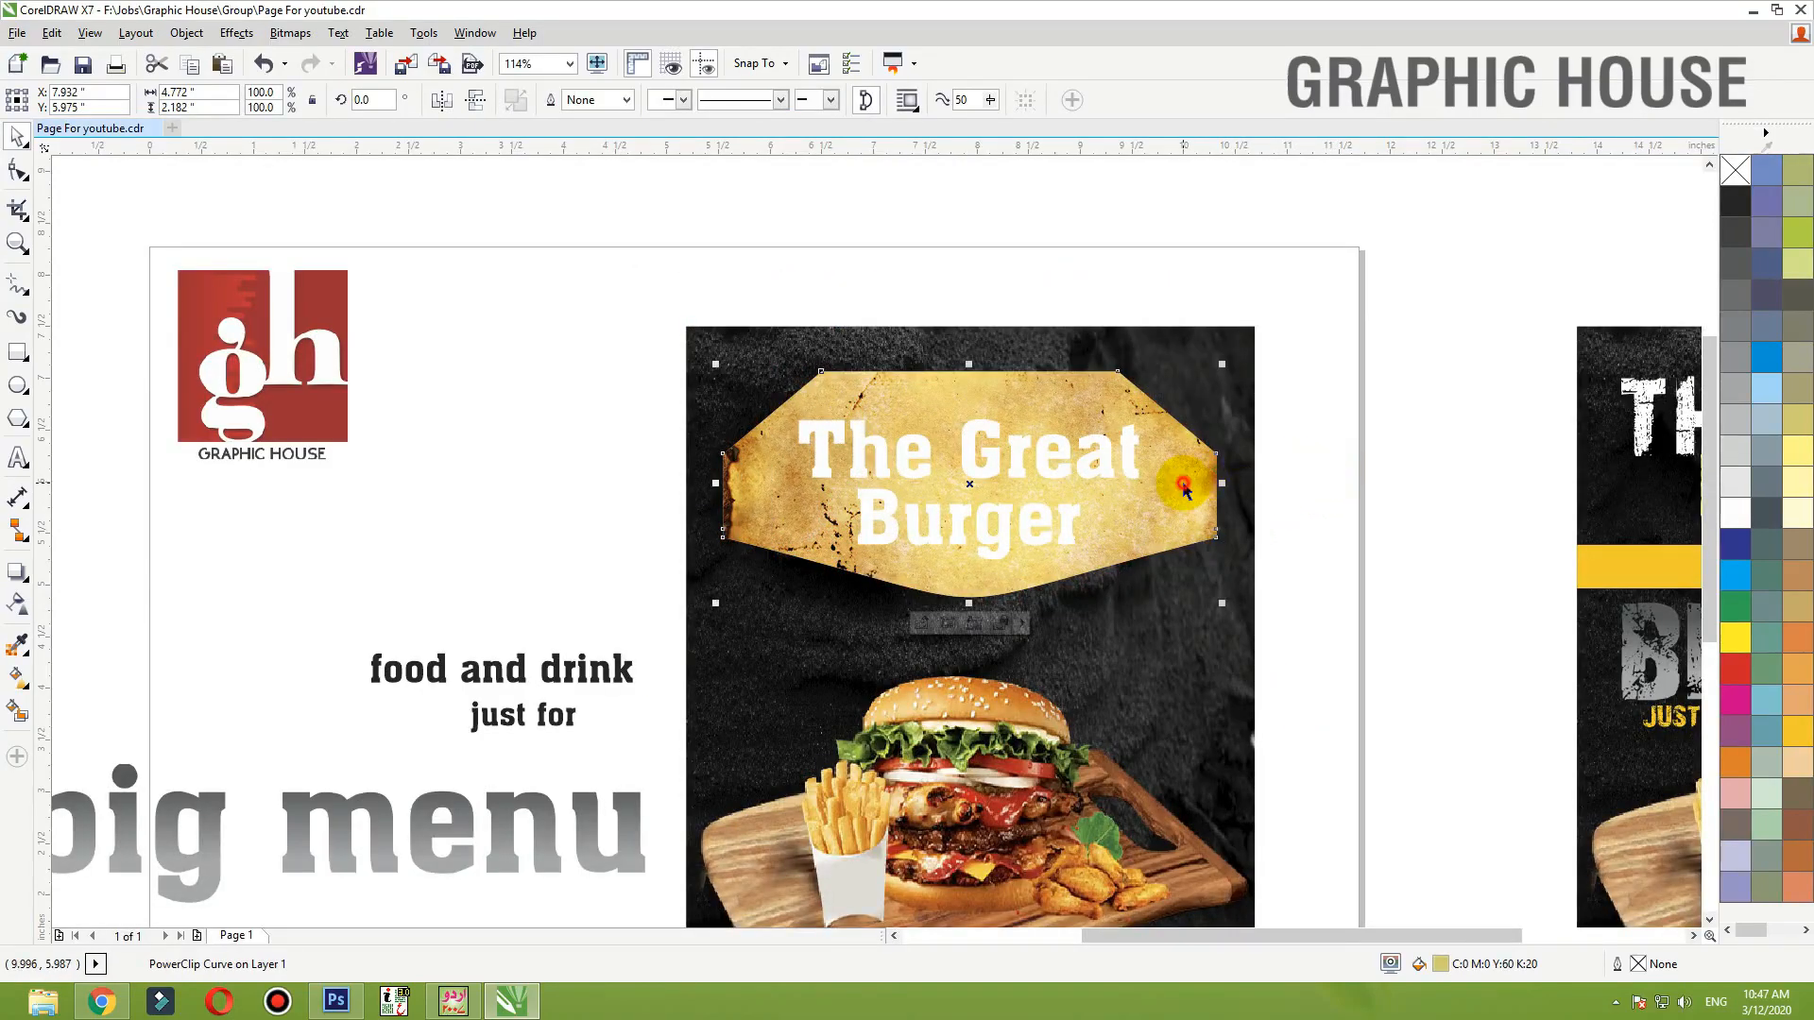
# - Stretch the clipped parchment slightly to the right and lower its top edge so its darker border shows within the headline shape
pyautogui.keyDown('ctrl'); pyautogui.click(1186, 482); pyautogui.keyUp('ctrl')
pyautogui.moveTo(1262, 489); pyautogui.dragTo(1279, 489)
pyautogui.moveTo(976, 275); pyautogui.dragTo(977, 321)
pyautogui.keyDown('ctrl'); pyautogui.click(1074, 249); pyautogui.keyUp('ctrl')
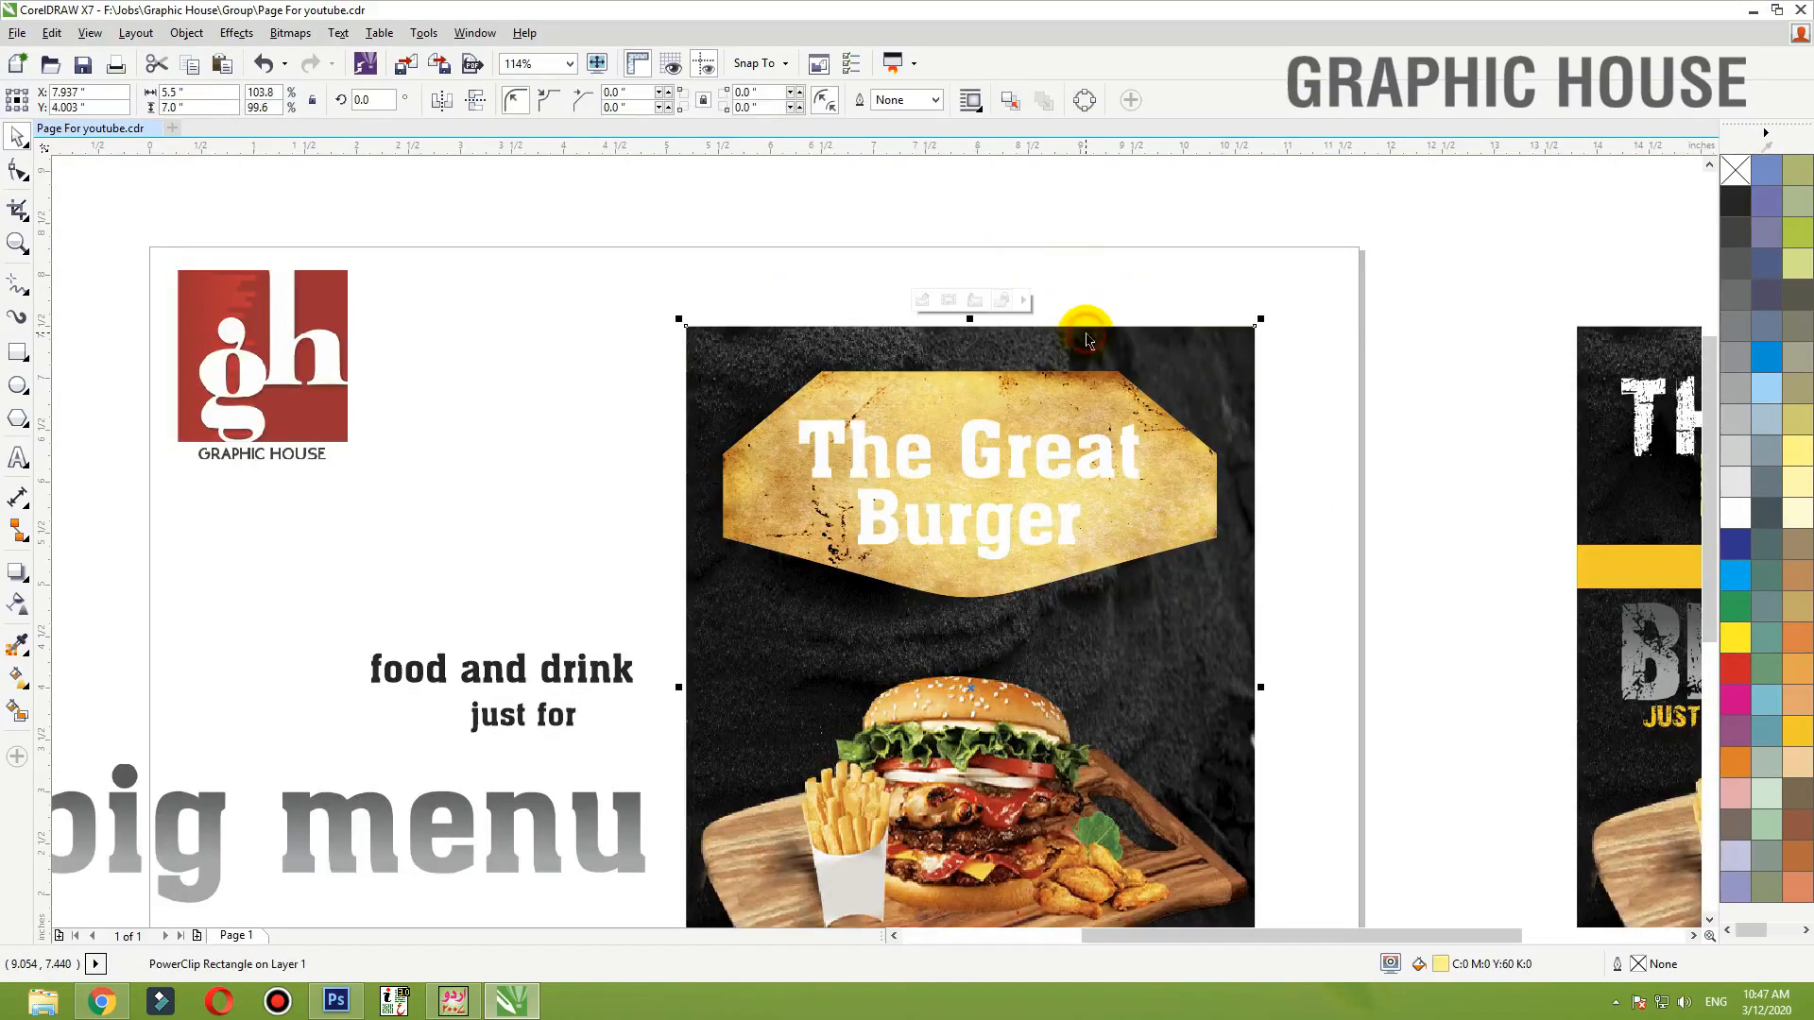
# - Give the parchment-filled headline shape a black 2 pt outline
pyautogui.hotkey('shift', 'F2')
pyautogui.scroll(-1, 1124, 372)
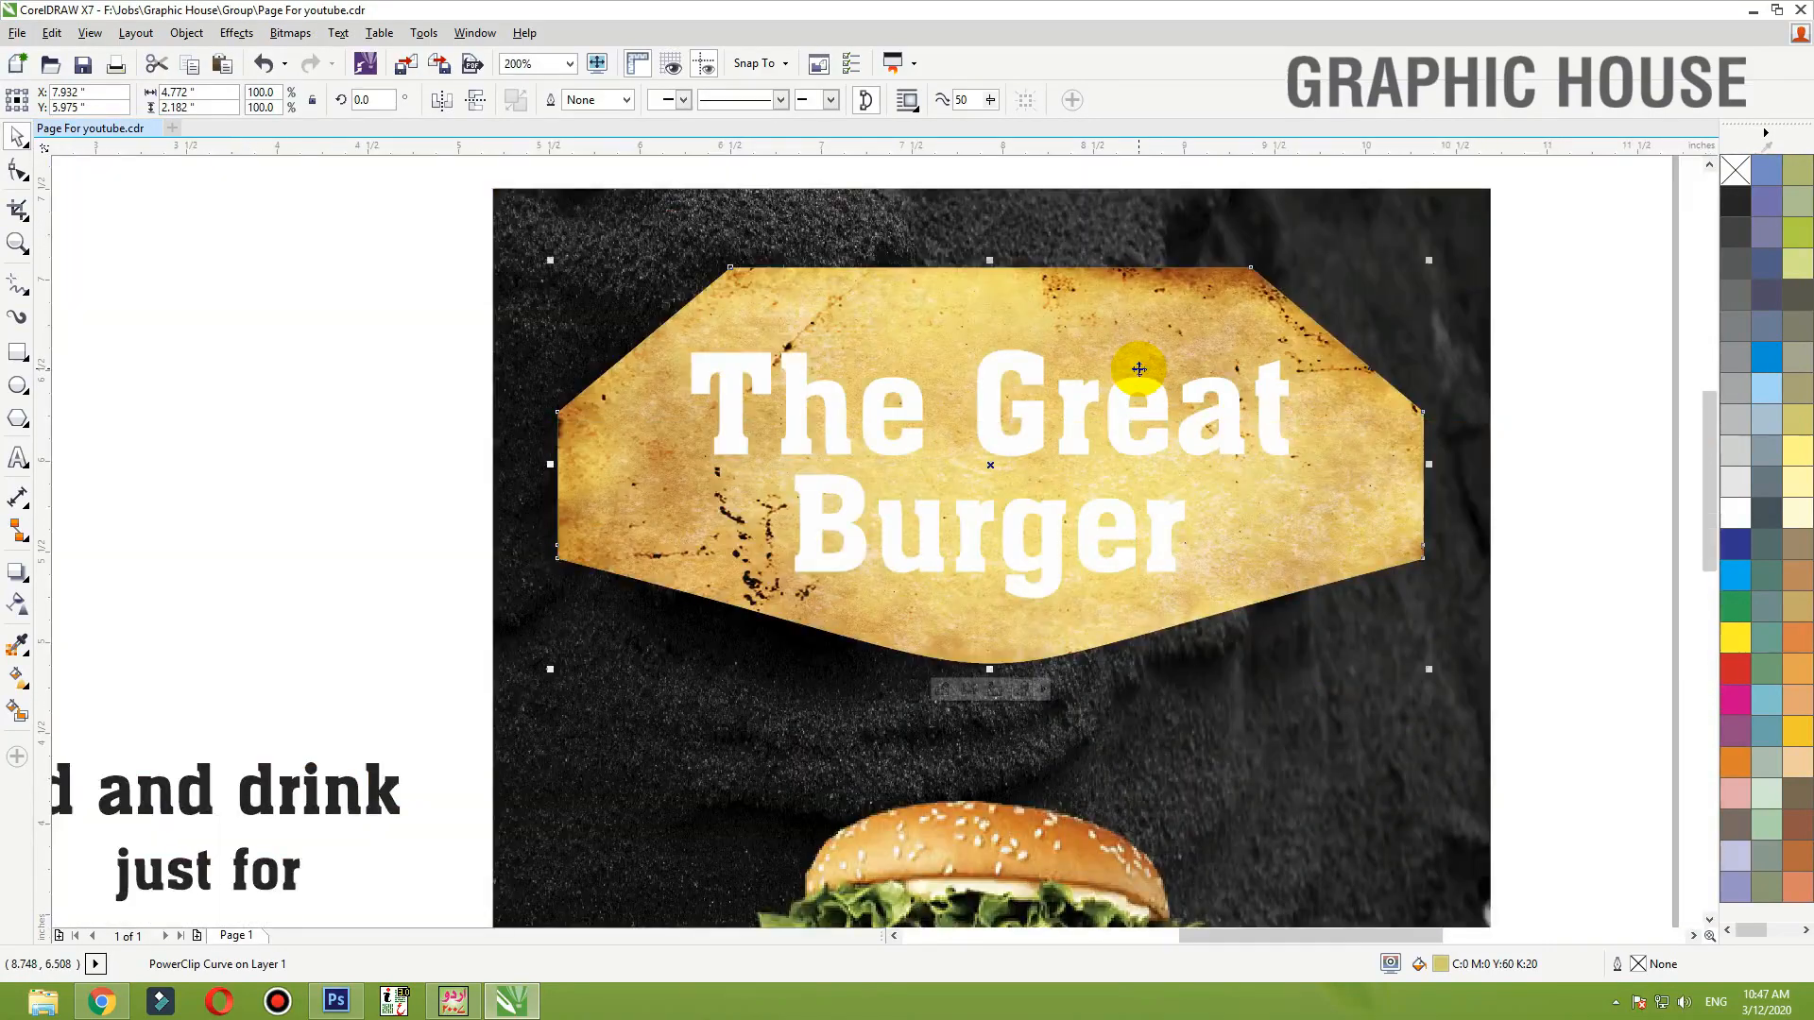
pyautogui.press('F12')
pyautogui.write('1')
pyautogui.press('Return')
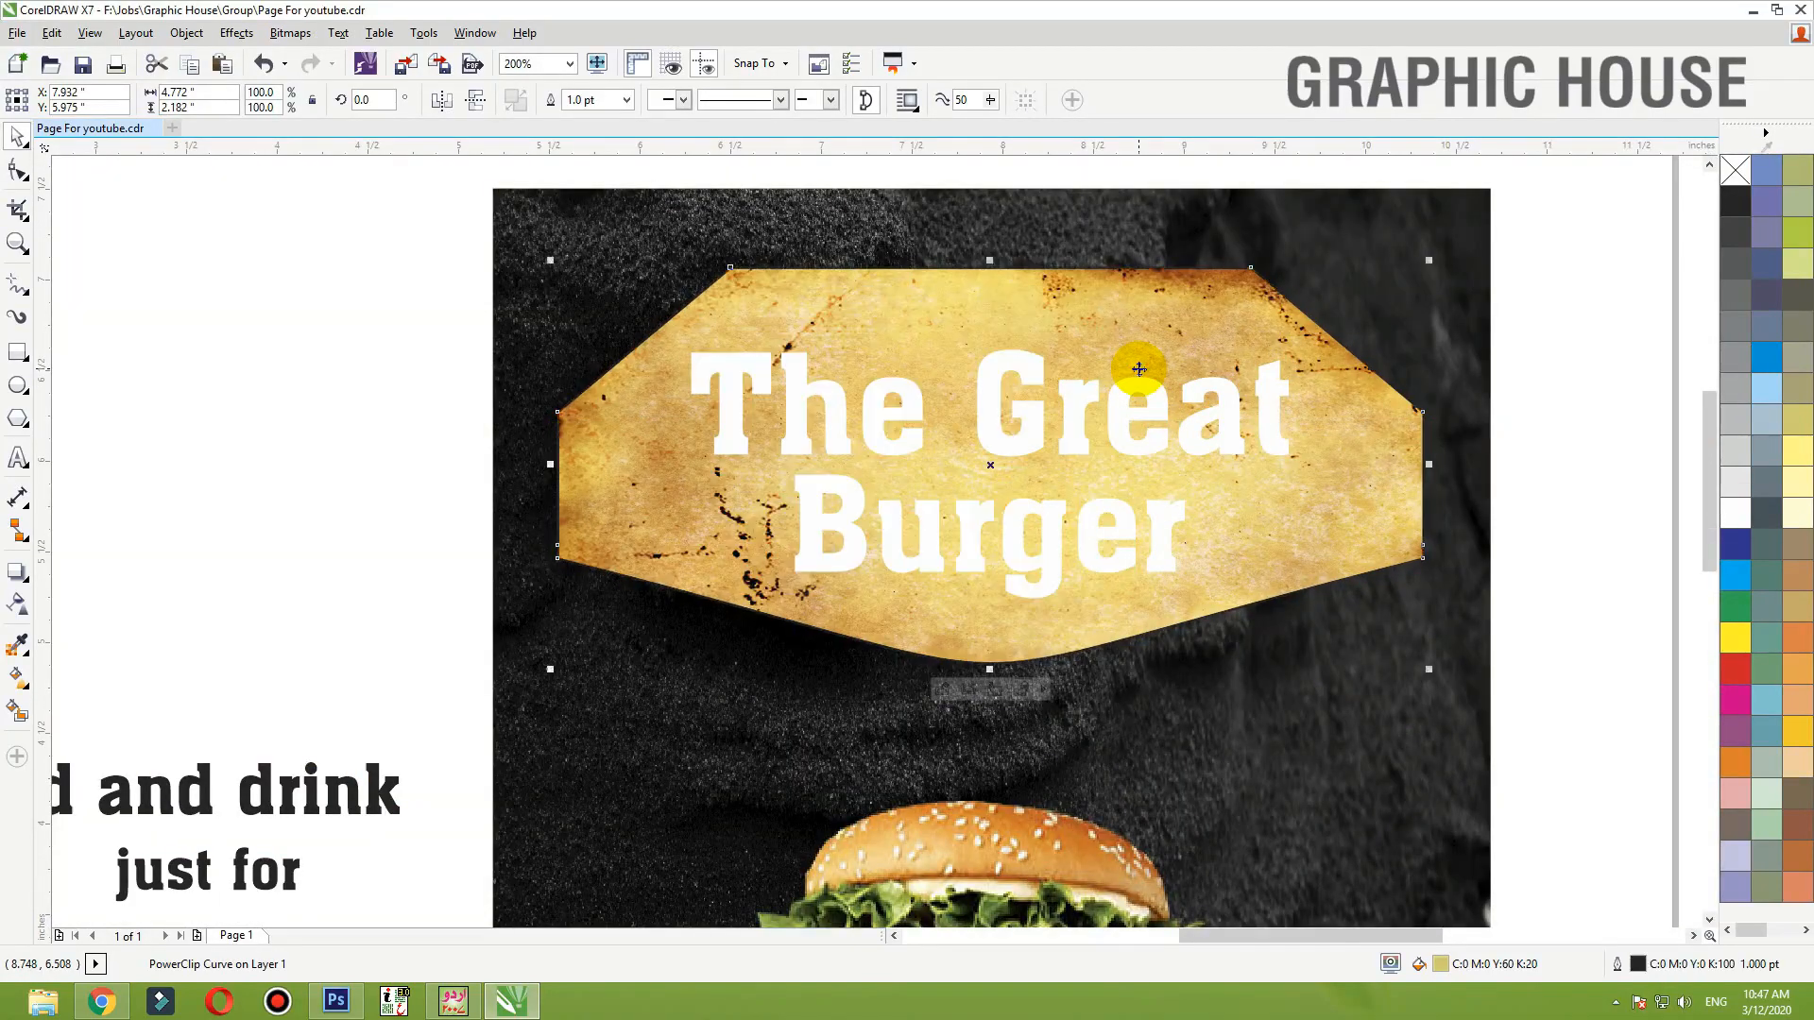
pyautogui.press('F12')
pyautogui.press('Return')
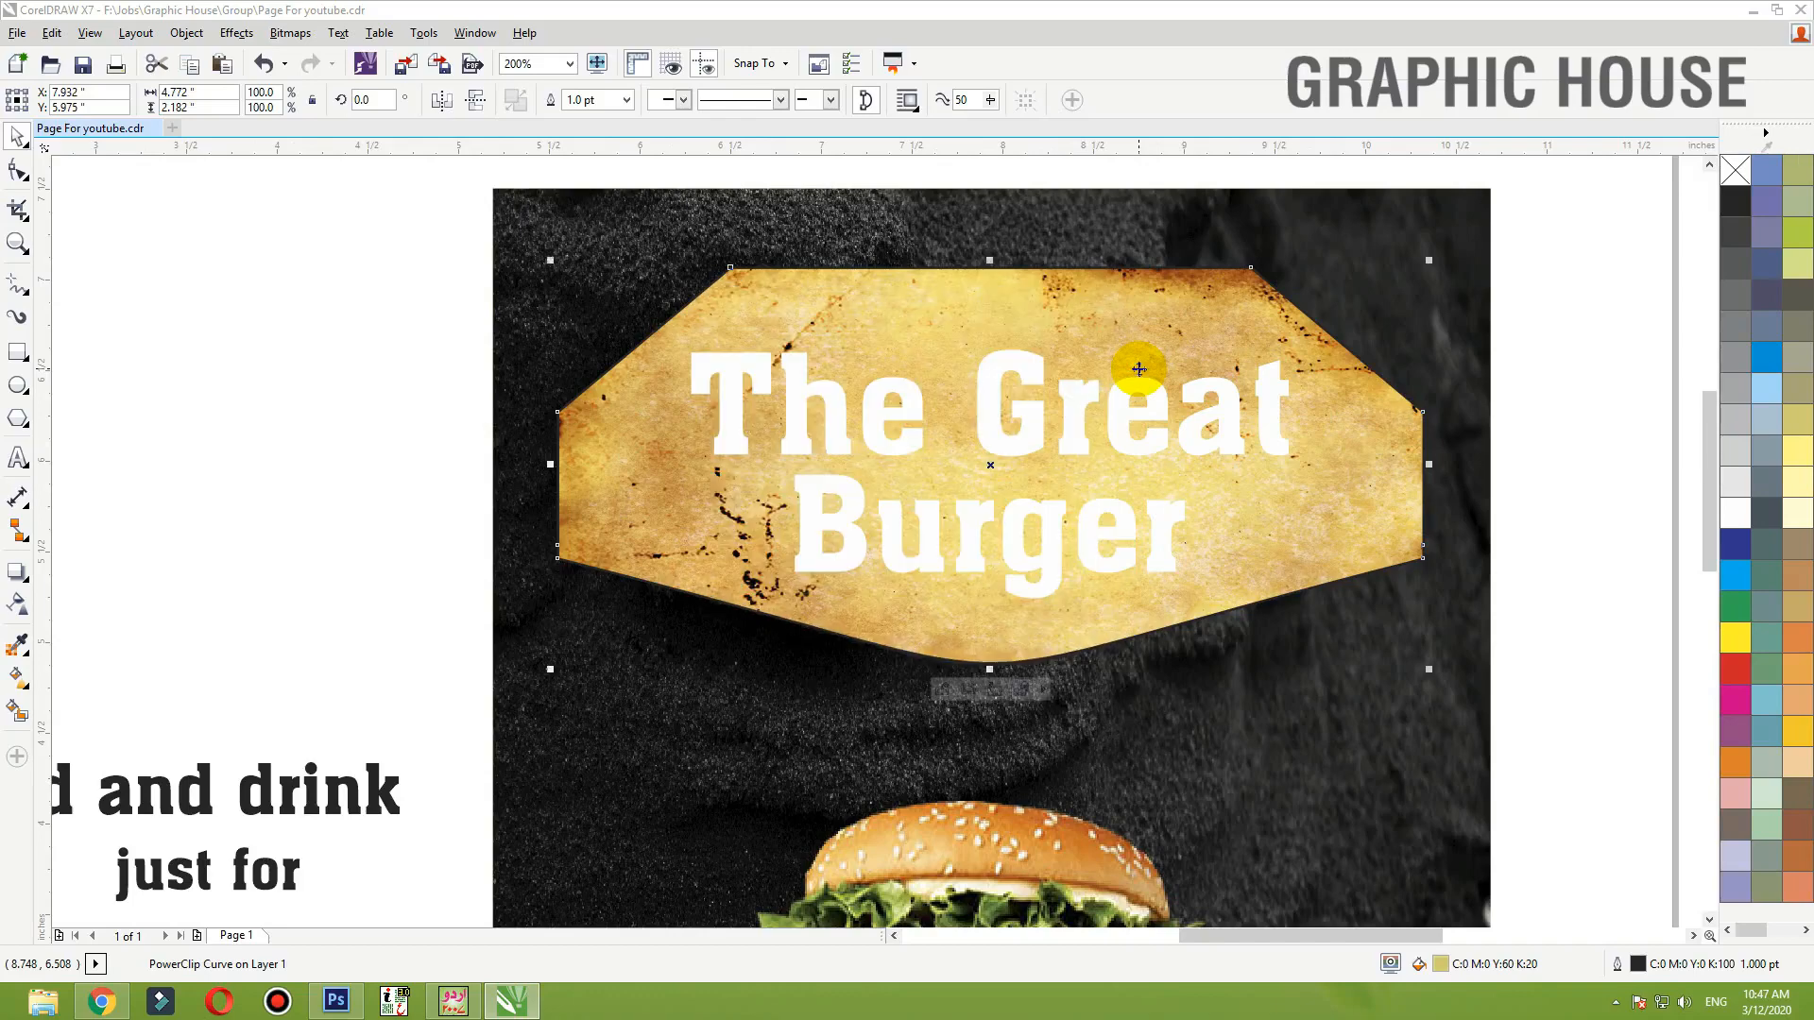
pyautogui.rightClick(1733, 204)
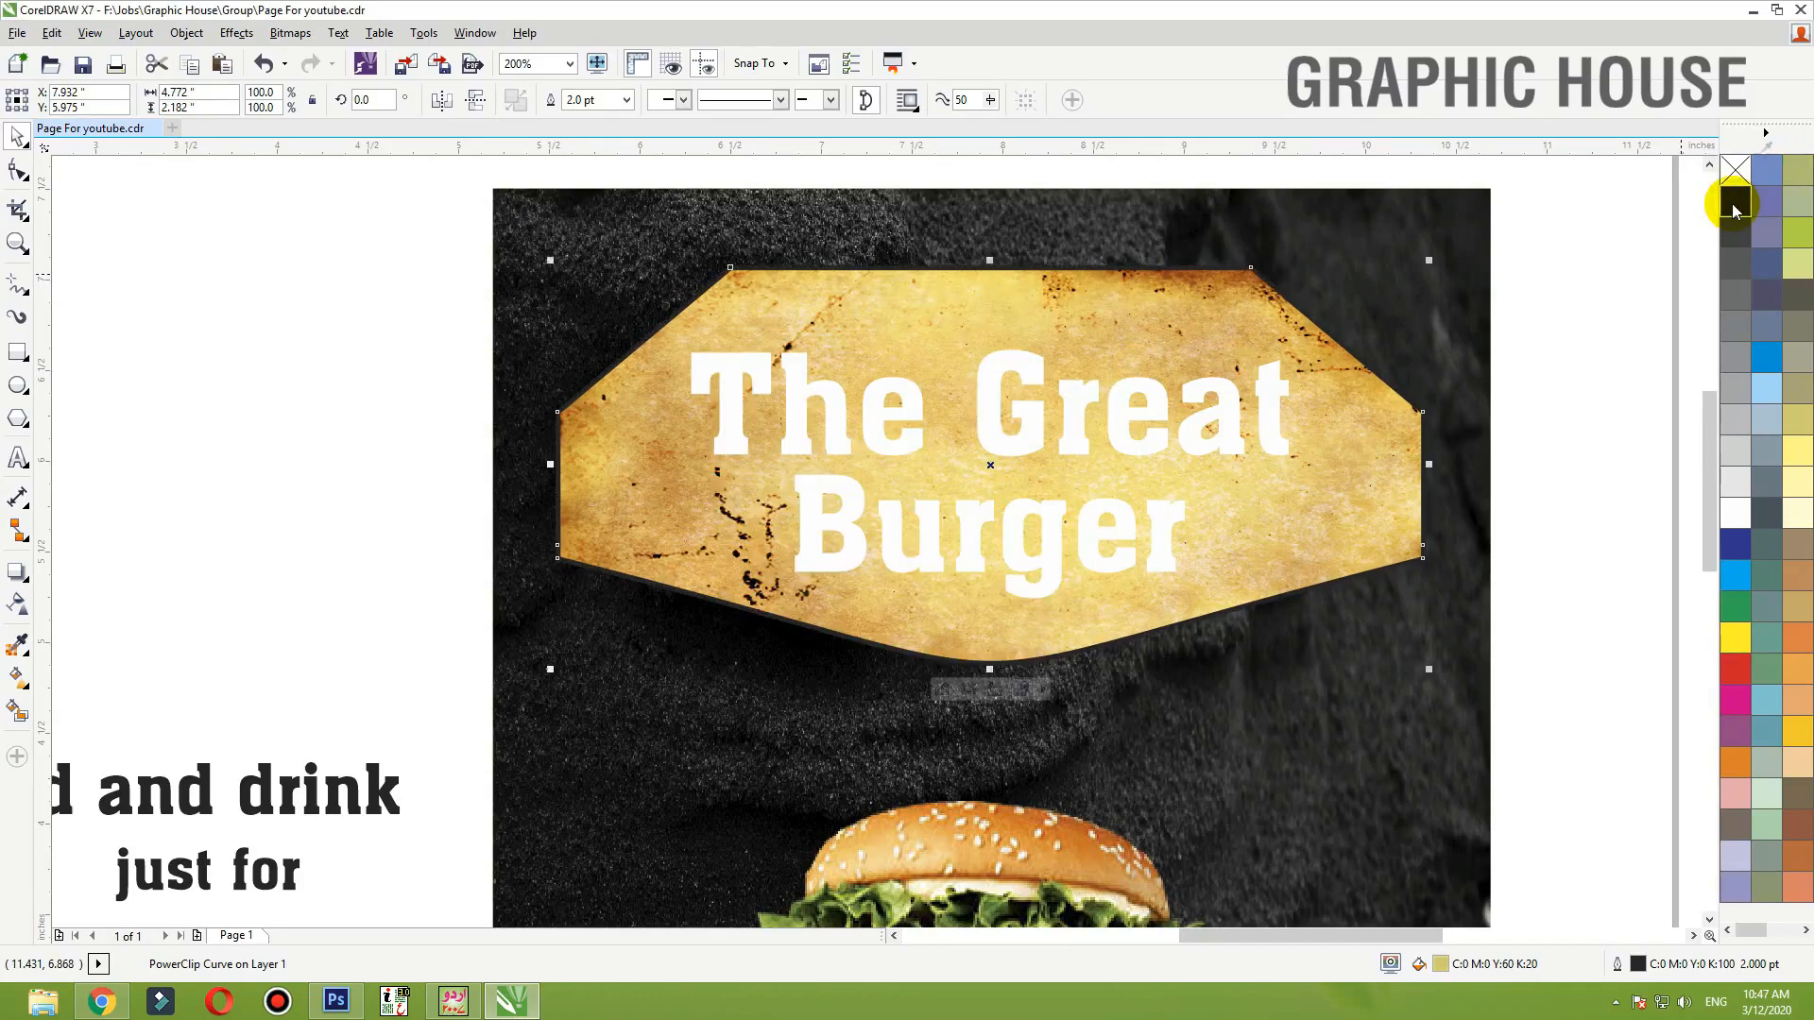
# - Fill both headline text lines, "The Great" and "Burger", with black
pyautogui.click(1162, 449)
pyautogui.keyDown('shift'); pyautogui.click(1160, 527); pyautogui.keyUp('shift')
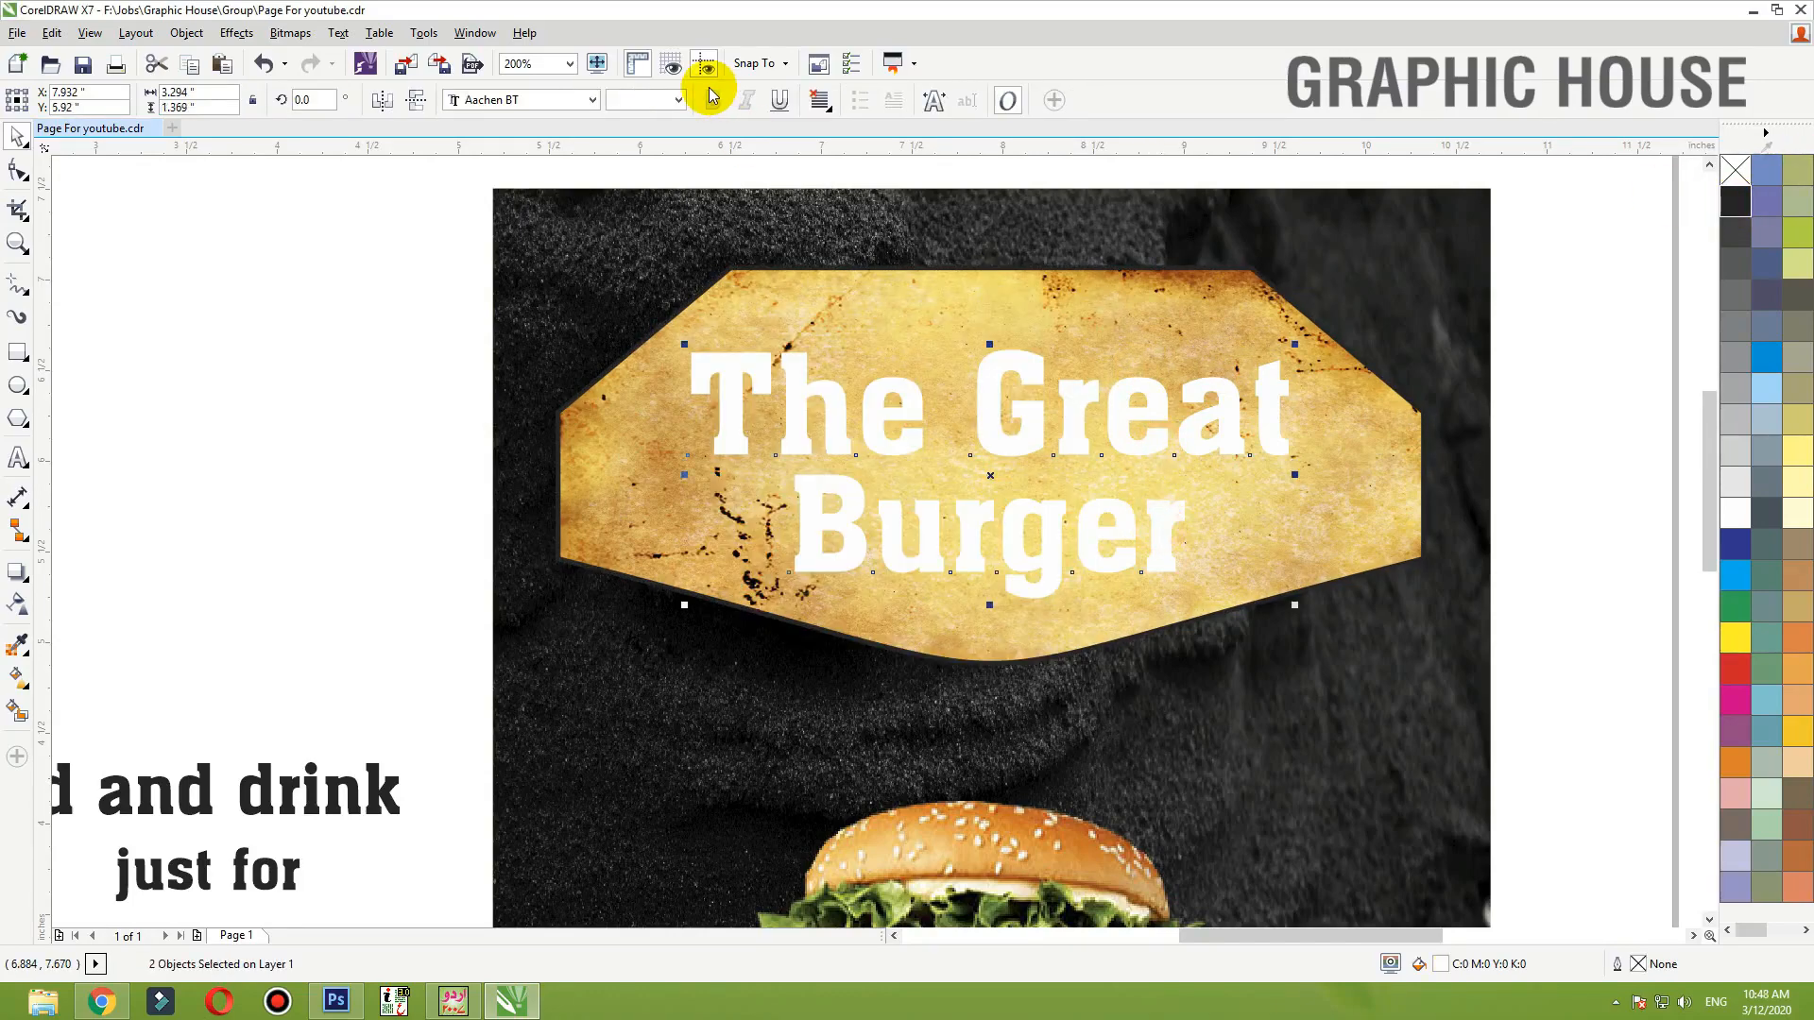
pyautogui.click(534, 94)
pyautogui.click(538, 124)
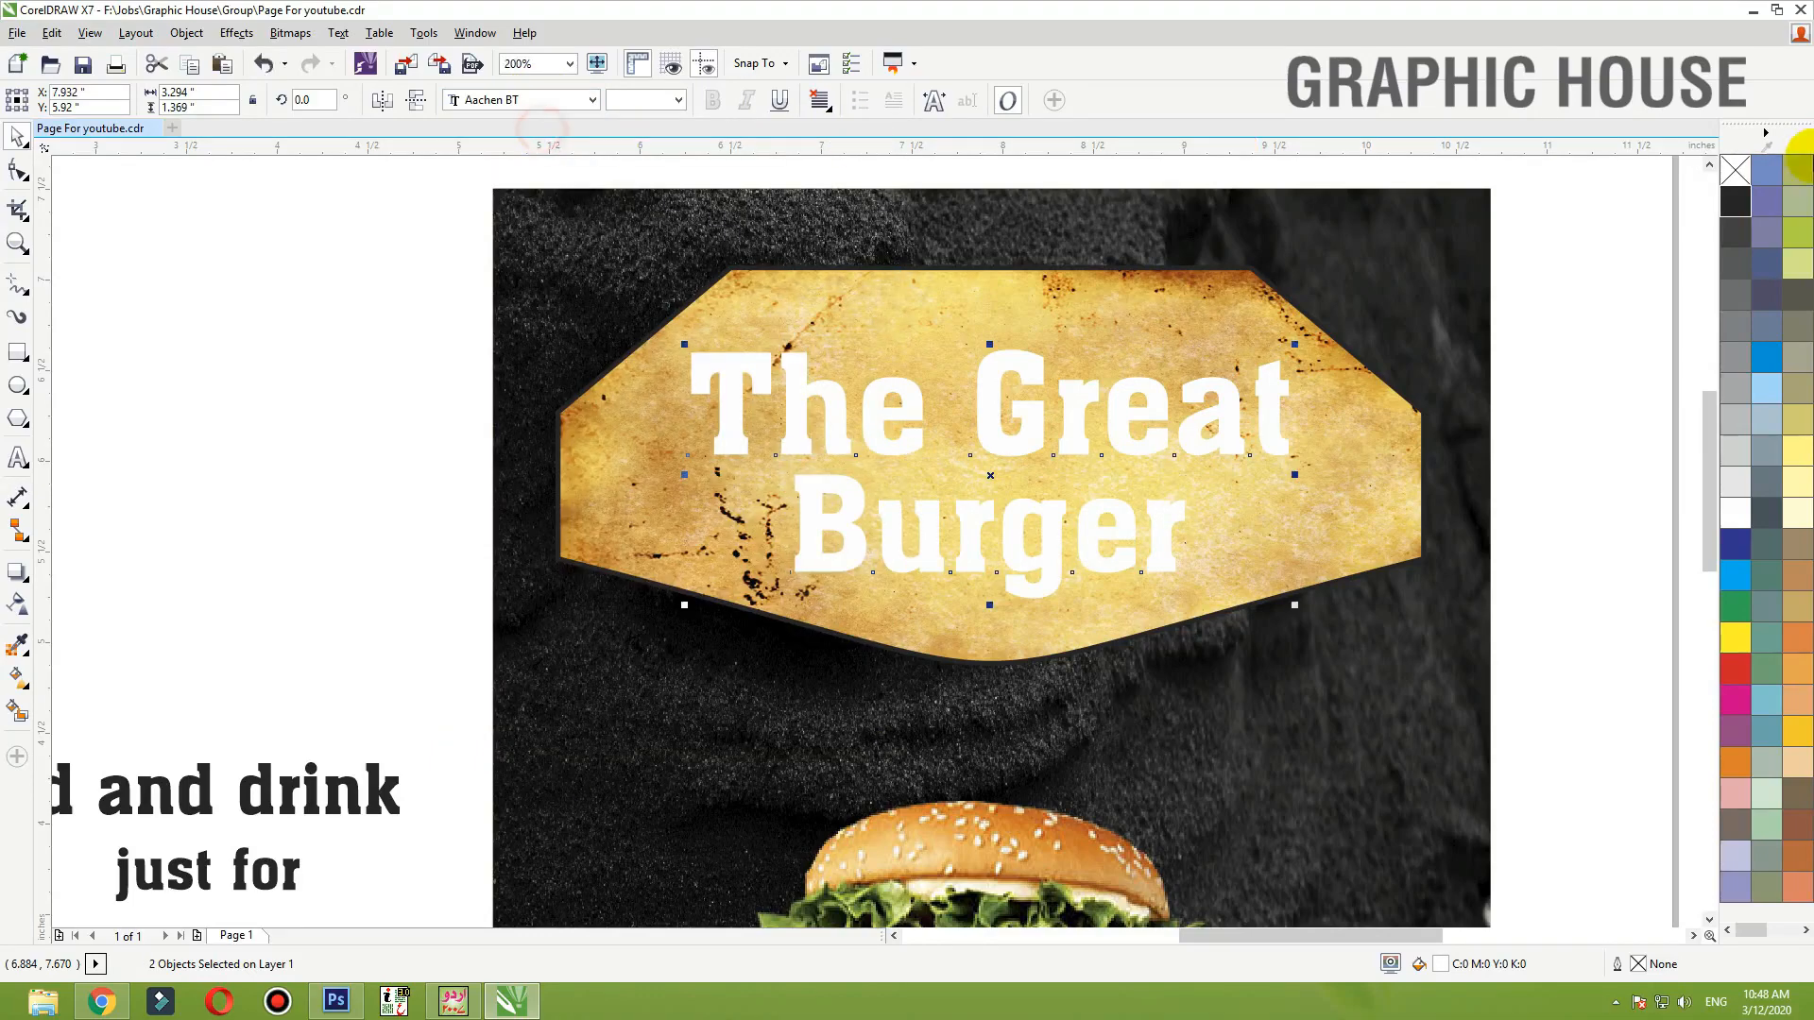
pyautogui.click(1734, 200)
pyautogui.click(960, 332)
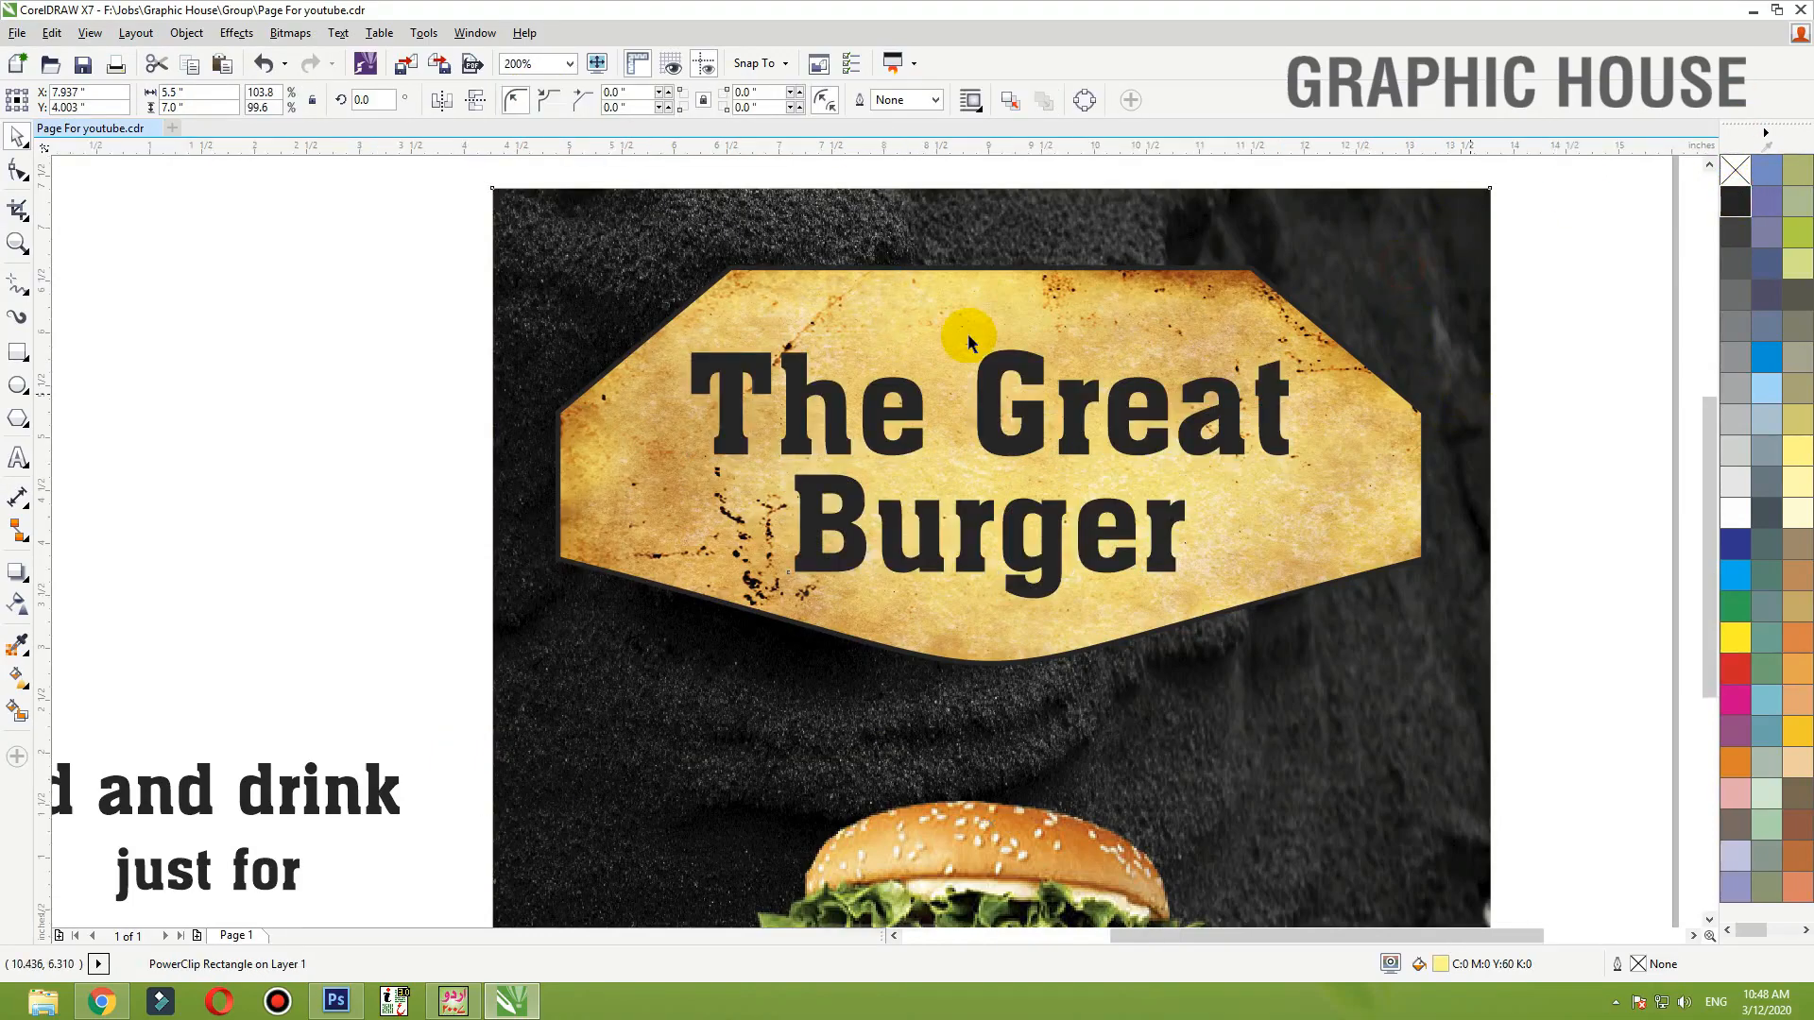
# - Reposition the parchment badge so it is centred across the poster at about X 7.937 in, Y 5.975 in
pyautogui.hotkey('shift', 'F2')
pyautogui.click(425, 367)
pyautogui.click(1102, 374)
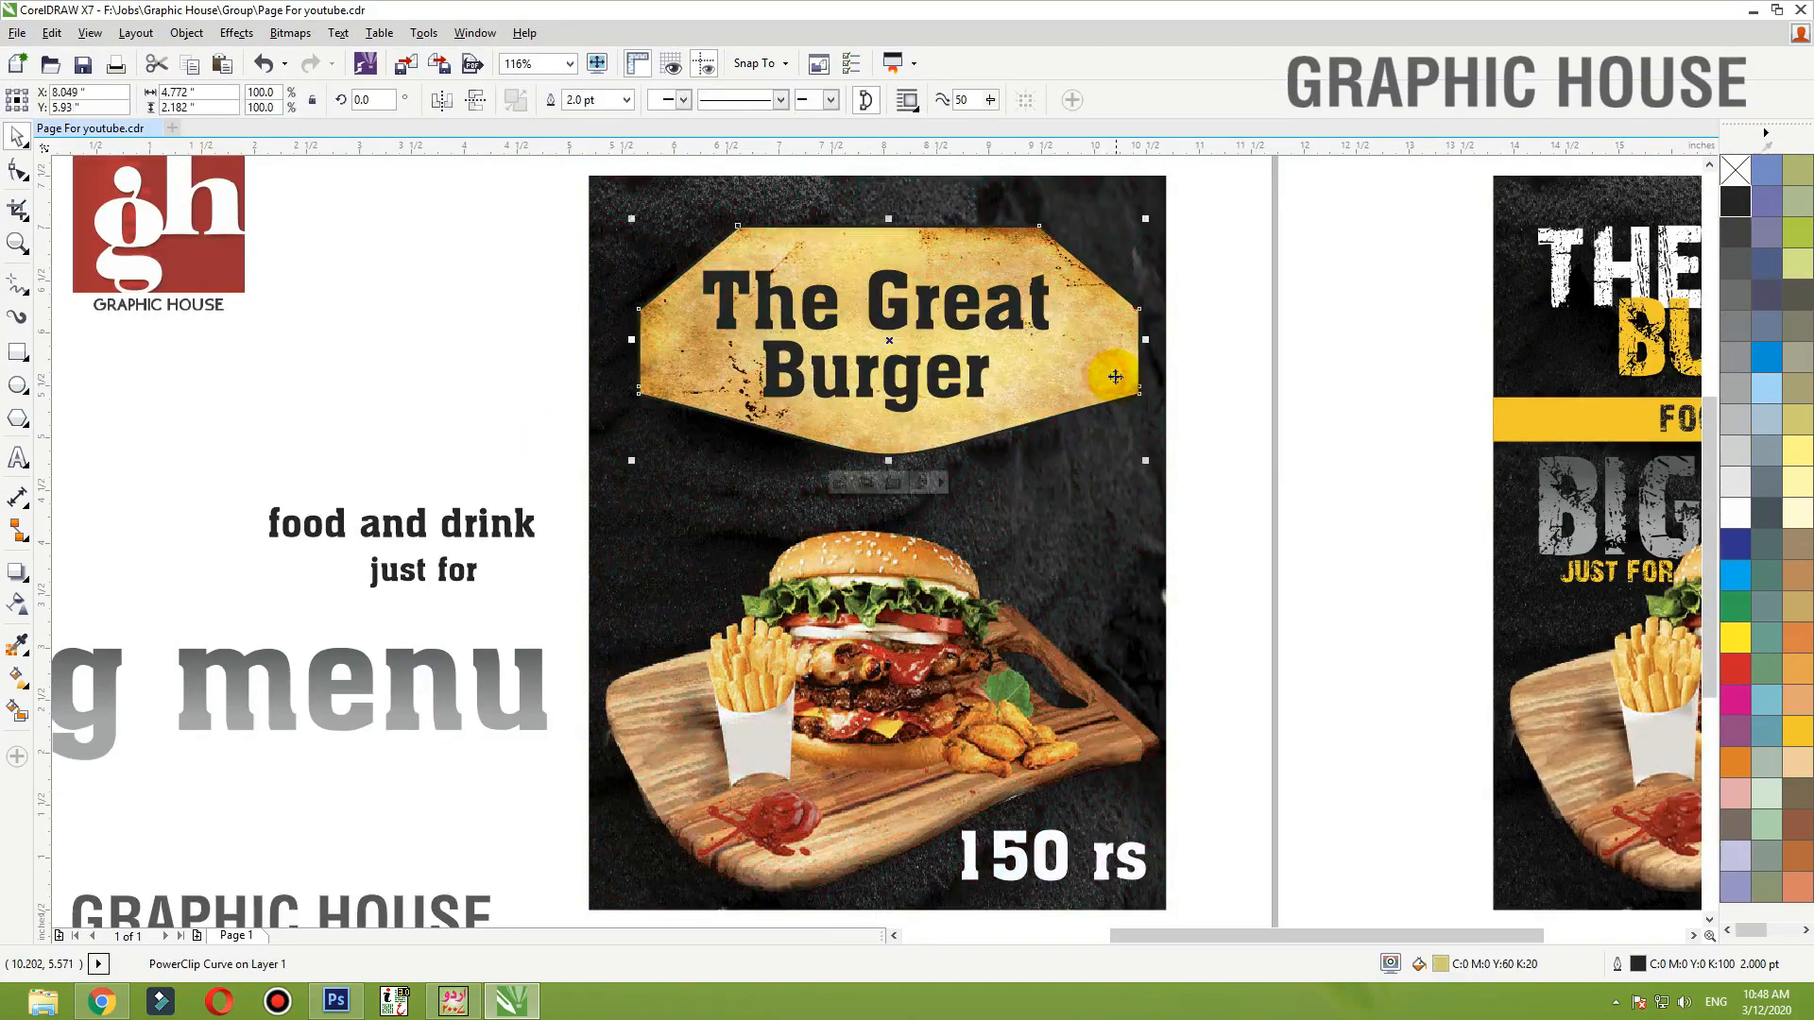
pyautogui.moveTo(1130, 216); pyautogui.dragTo(1118, 223)
pyautogui.click(1210, 242)
pyautogui.click(1117, 361)
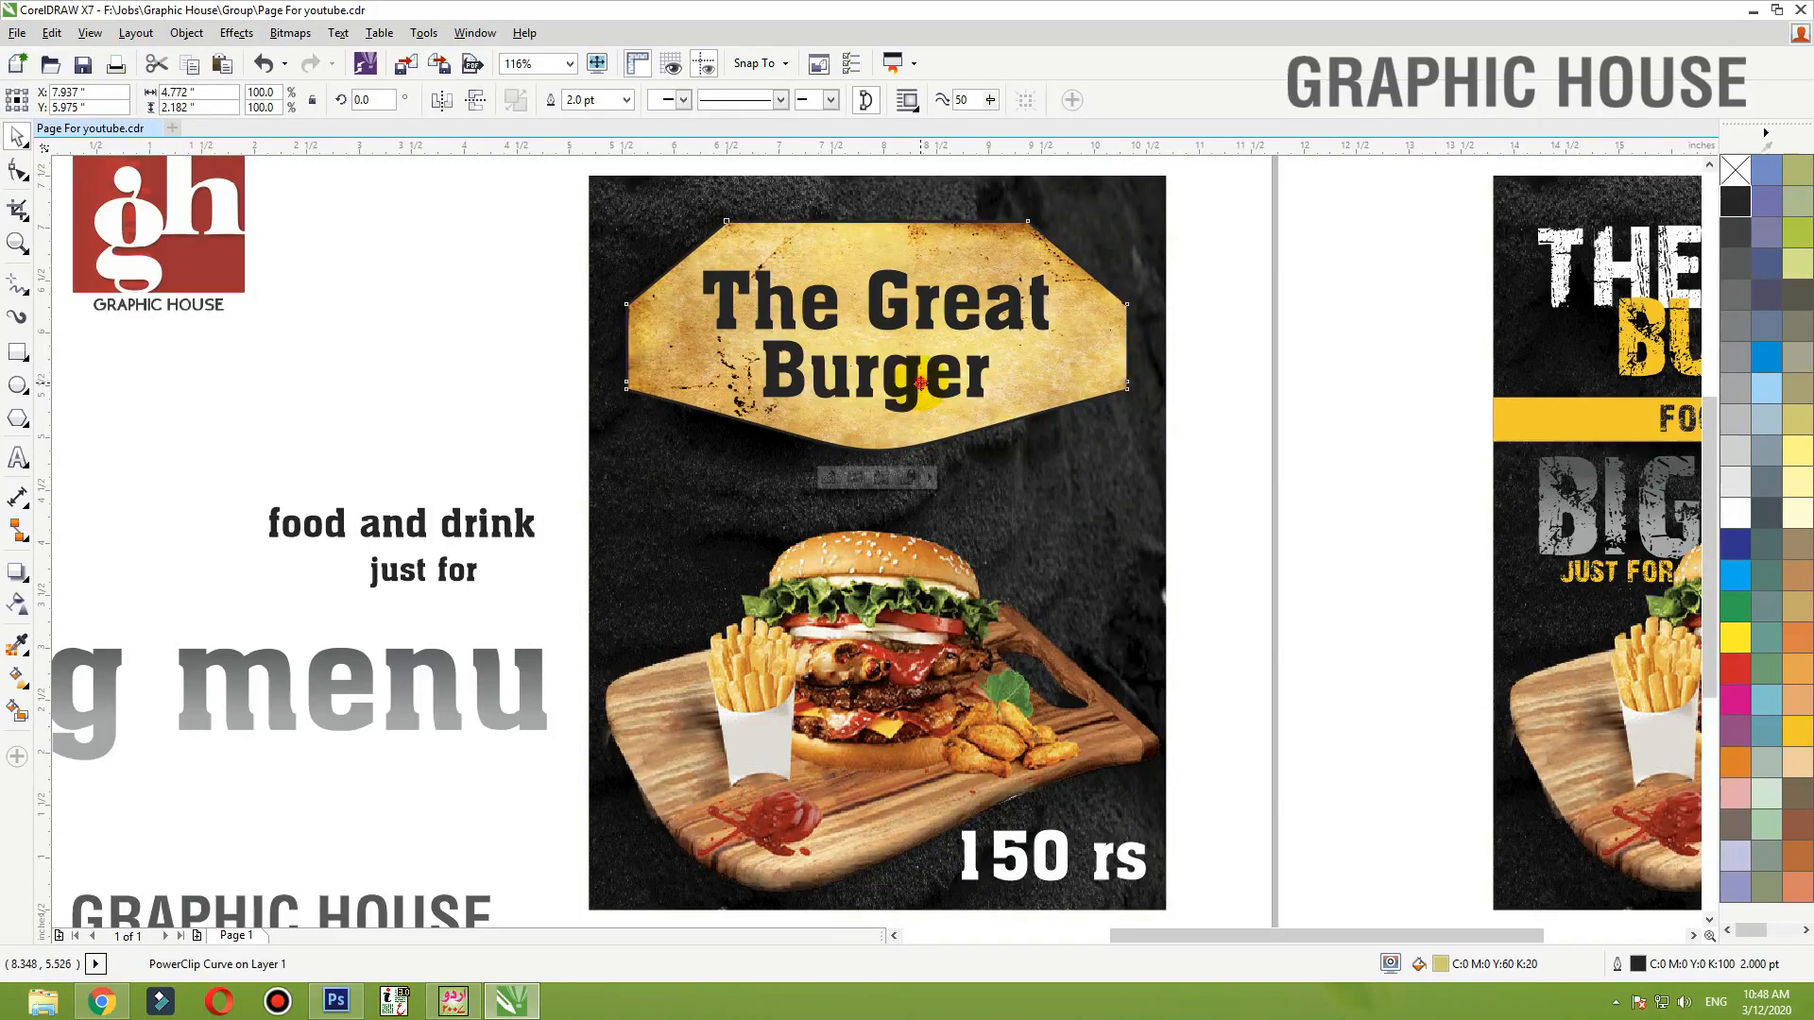
# - Give both headline text lines a 2 pt outline
pyautogui.click(921, 383)
pyautogui.keyDown('shift'); pyautogui.click(959, 326); pyautogui.keyUp('shift')
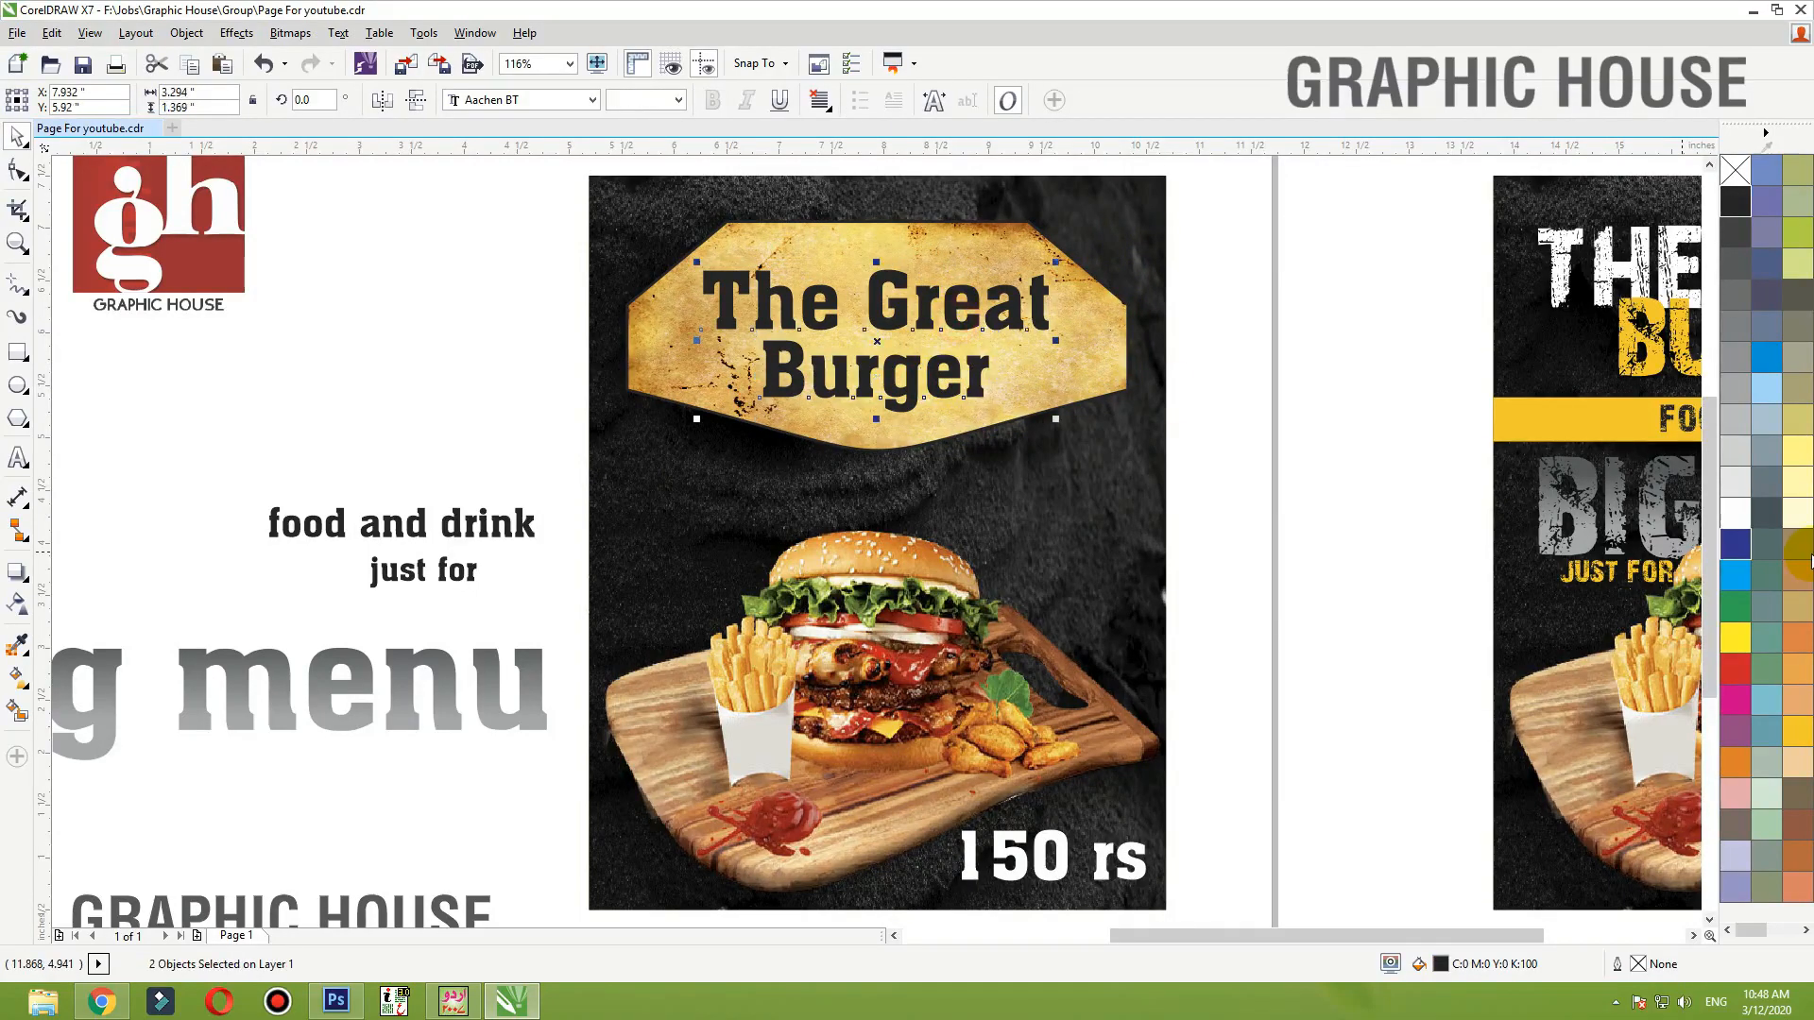
pyautogui.click(1735, 513)
pyautogui.hotkey('ctrl', 'z')
pyautogui.press('F12')
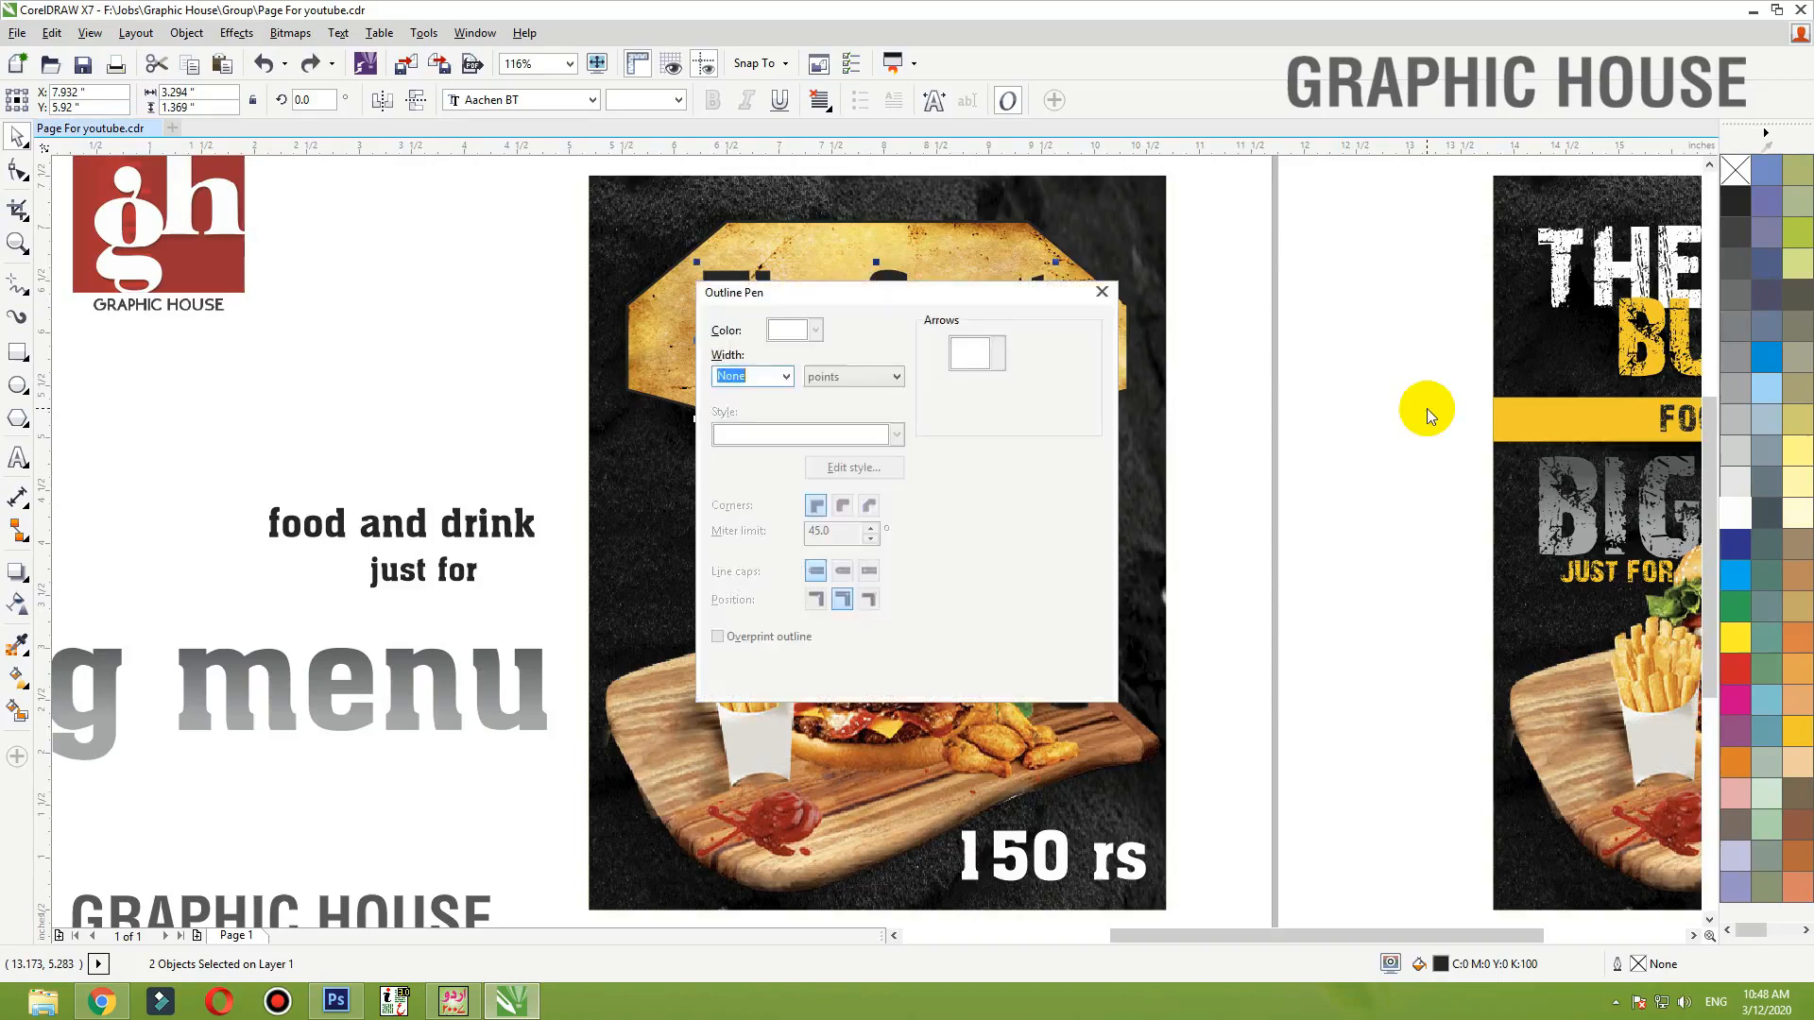
pyautogui.write('2')
pyautogui.press('Return')
# - Set the headline outline to sit behind the fill, use round line caps and scale with the object
pyautogui.press('F12')
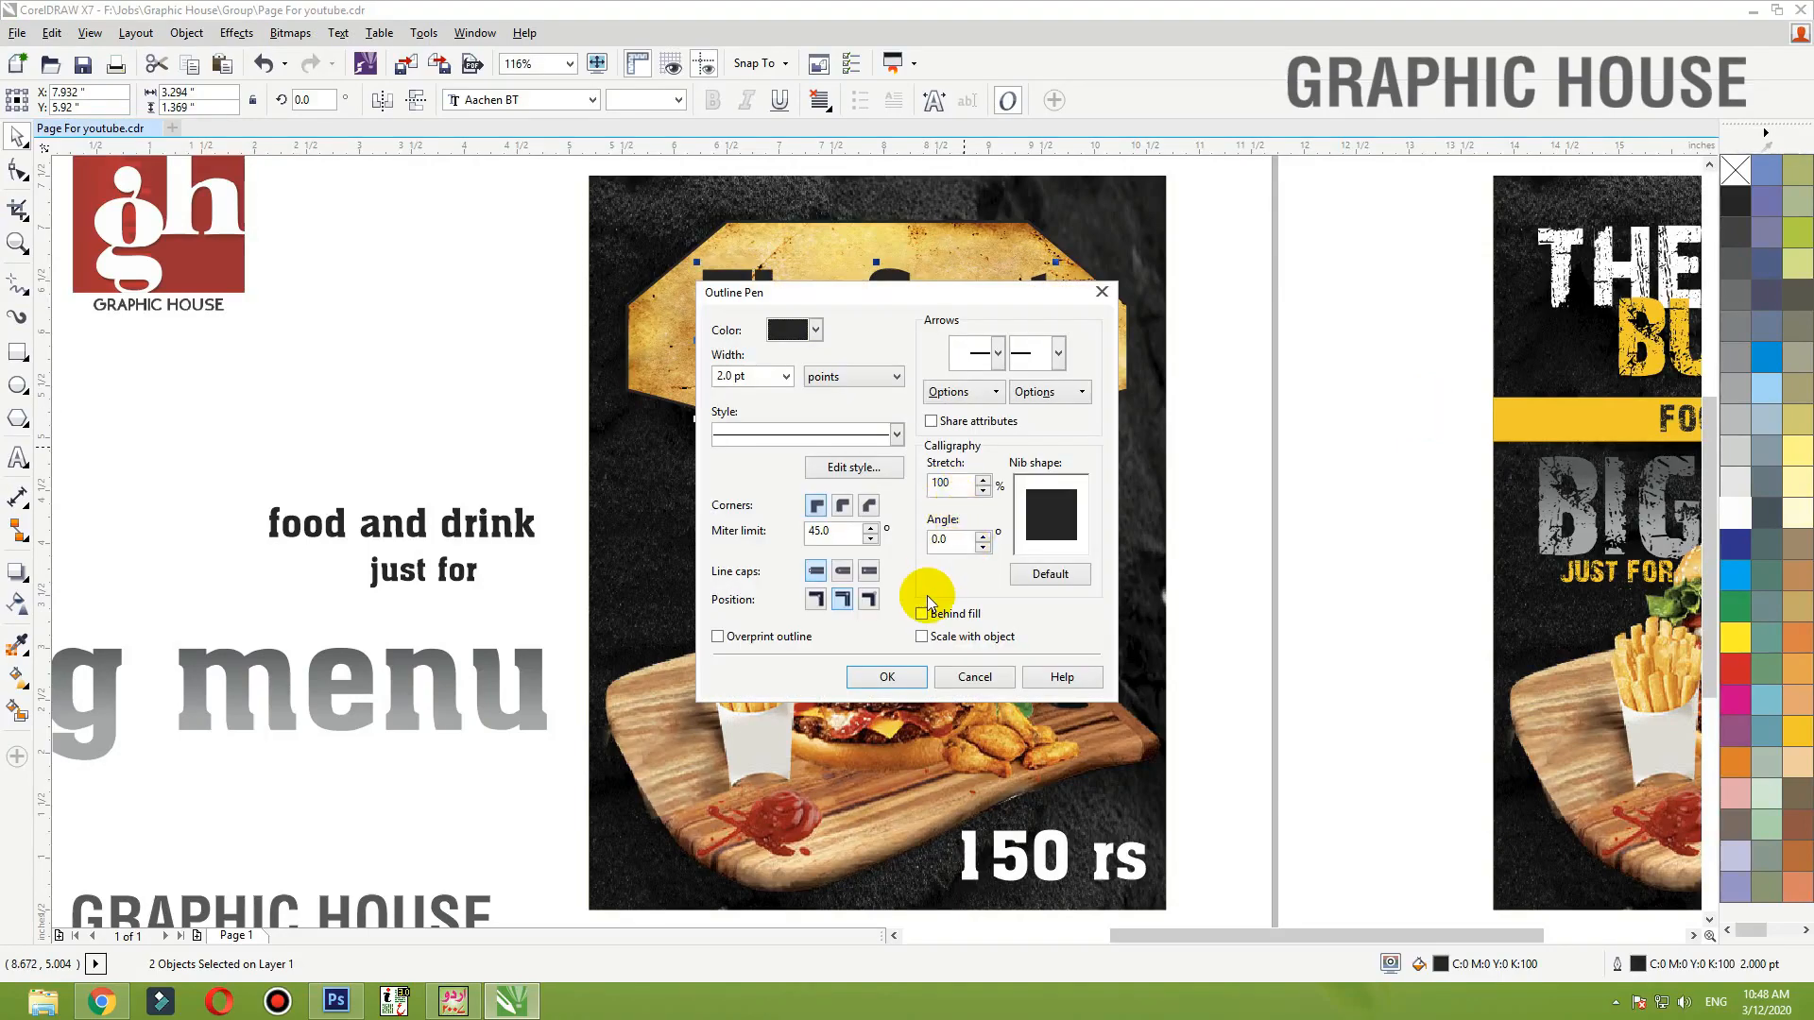
pyautogui.click(924, 614)
pyautogui.click(842, 570)
pyautogui.click(922, 637)
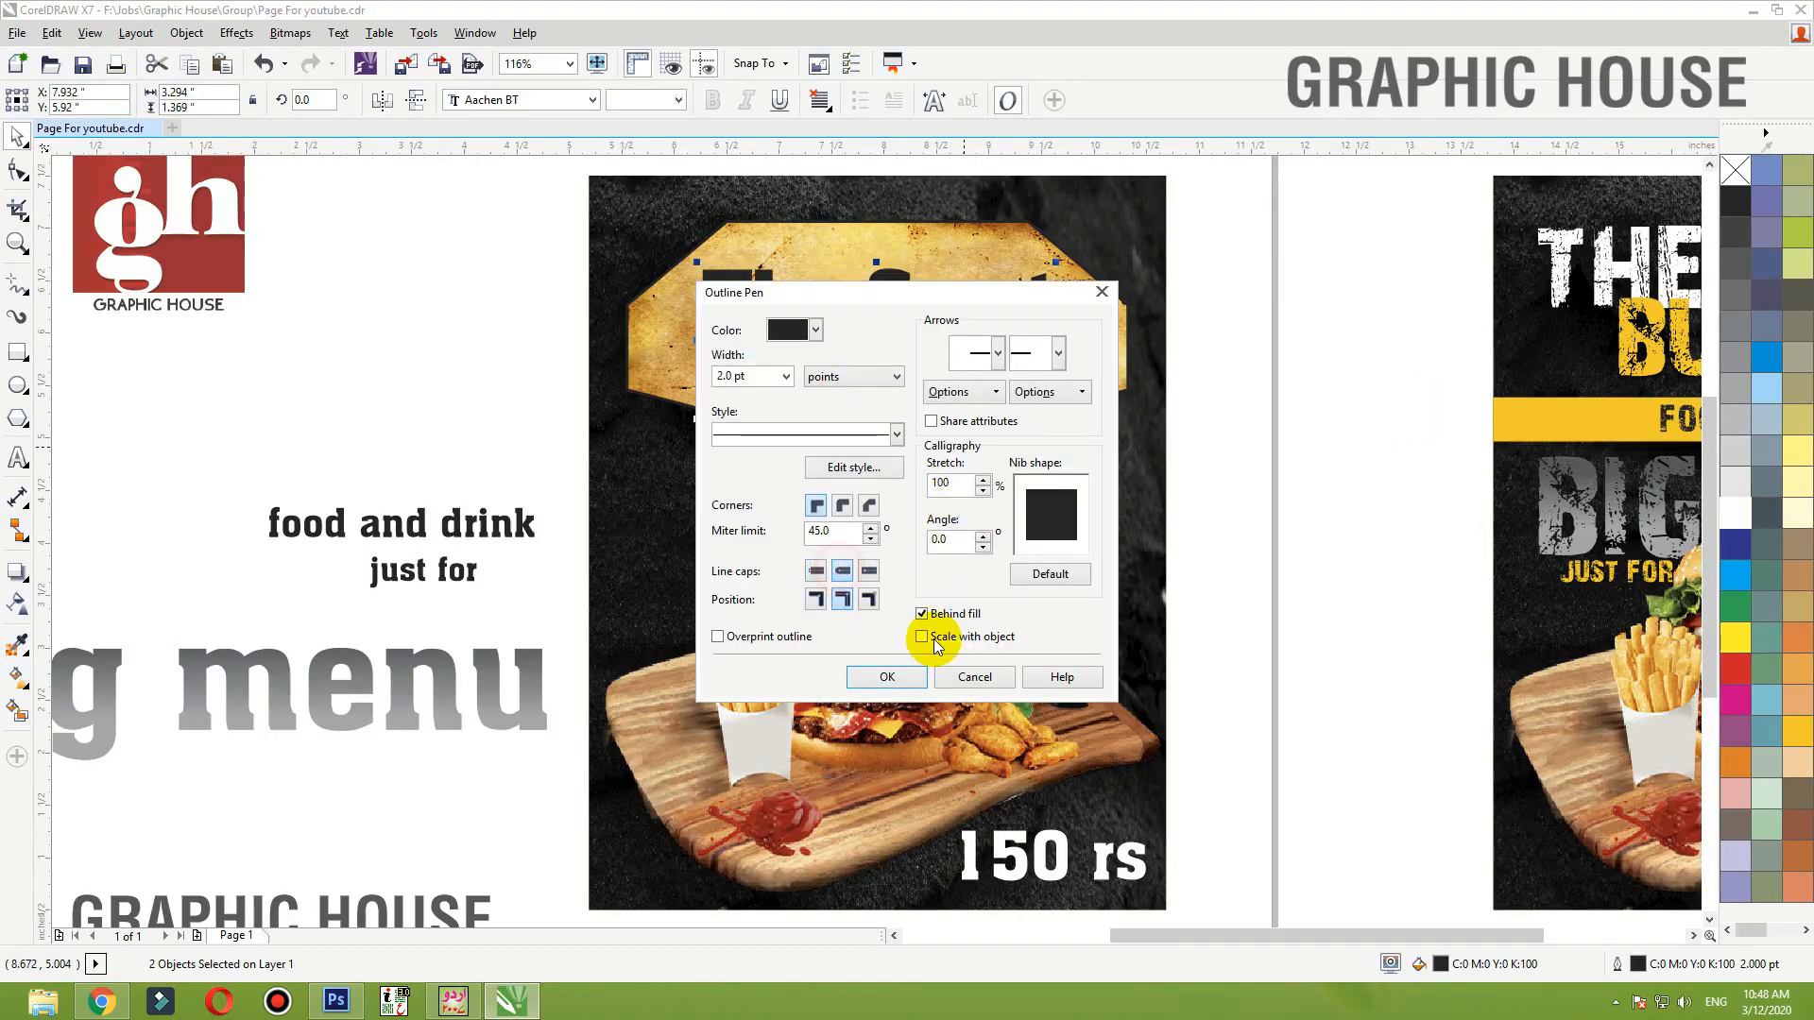
pyautogui.click(877, 675)
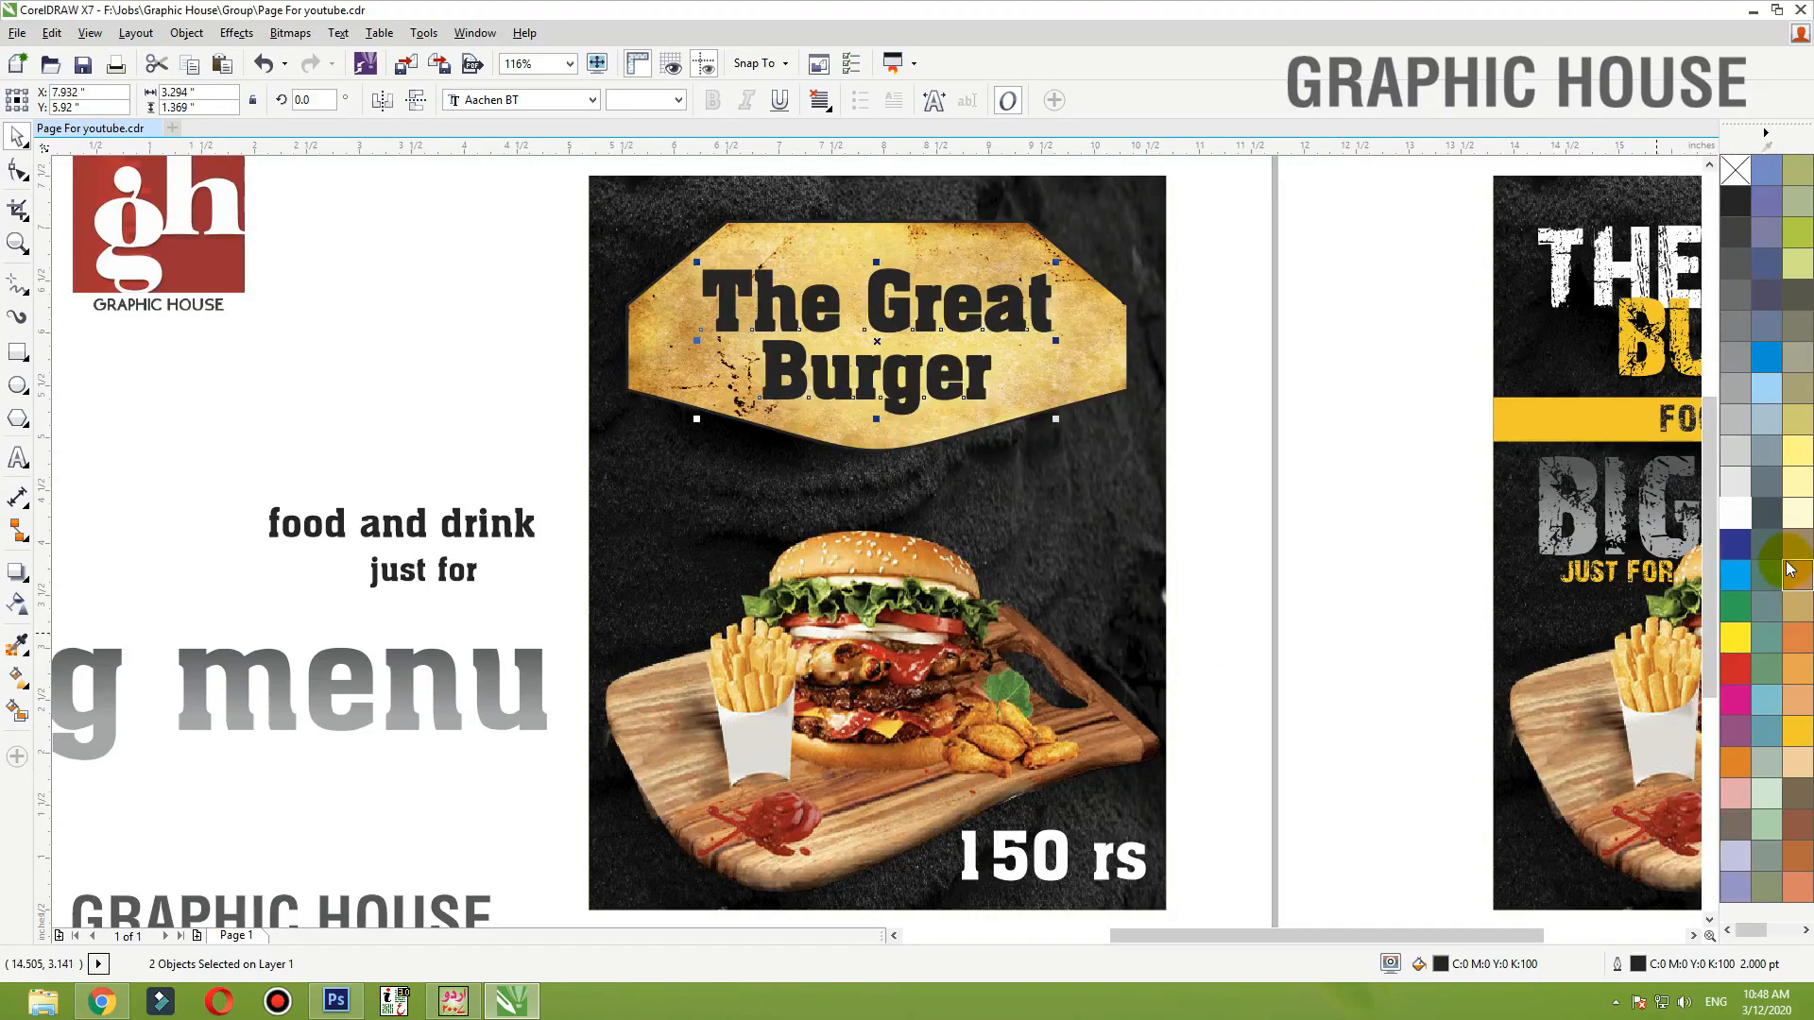
# - Fill both headline text lines with white, keeping the black outline around the letters
pyautogui.press('F2')
pyautogui.moveTo(1300, 224); pyautogui.dragTo(513, 506)
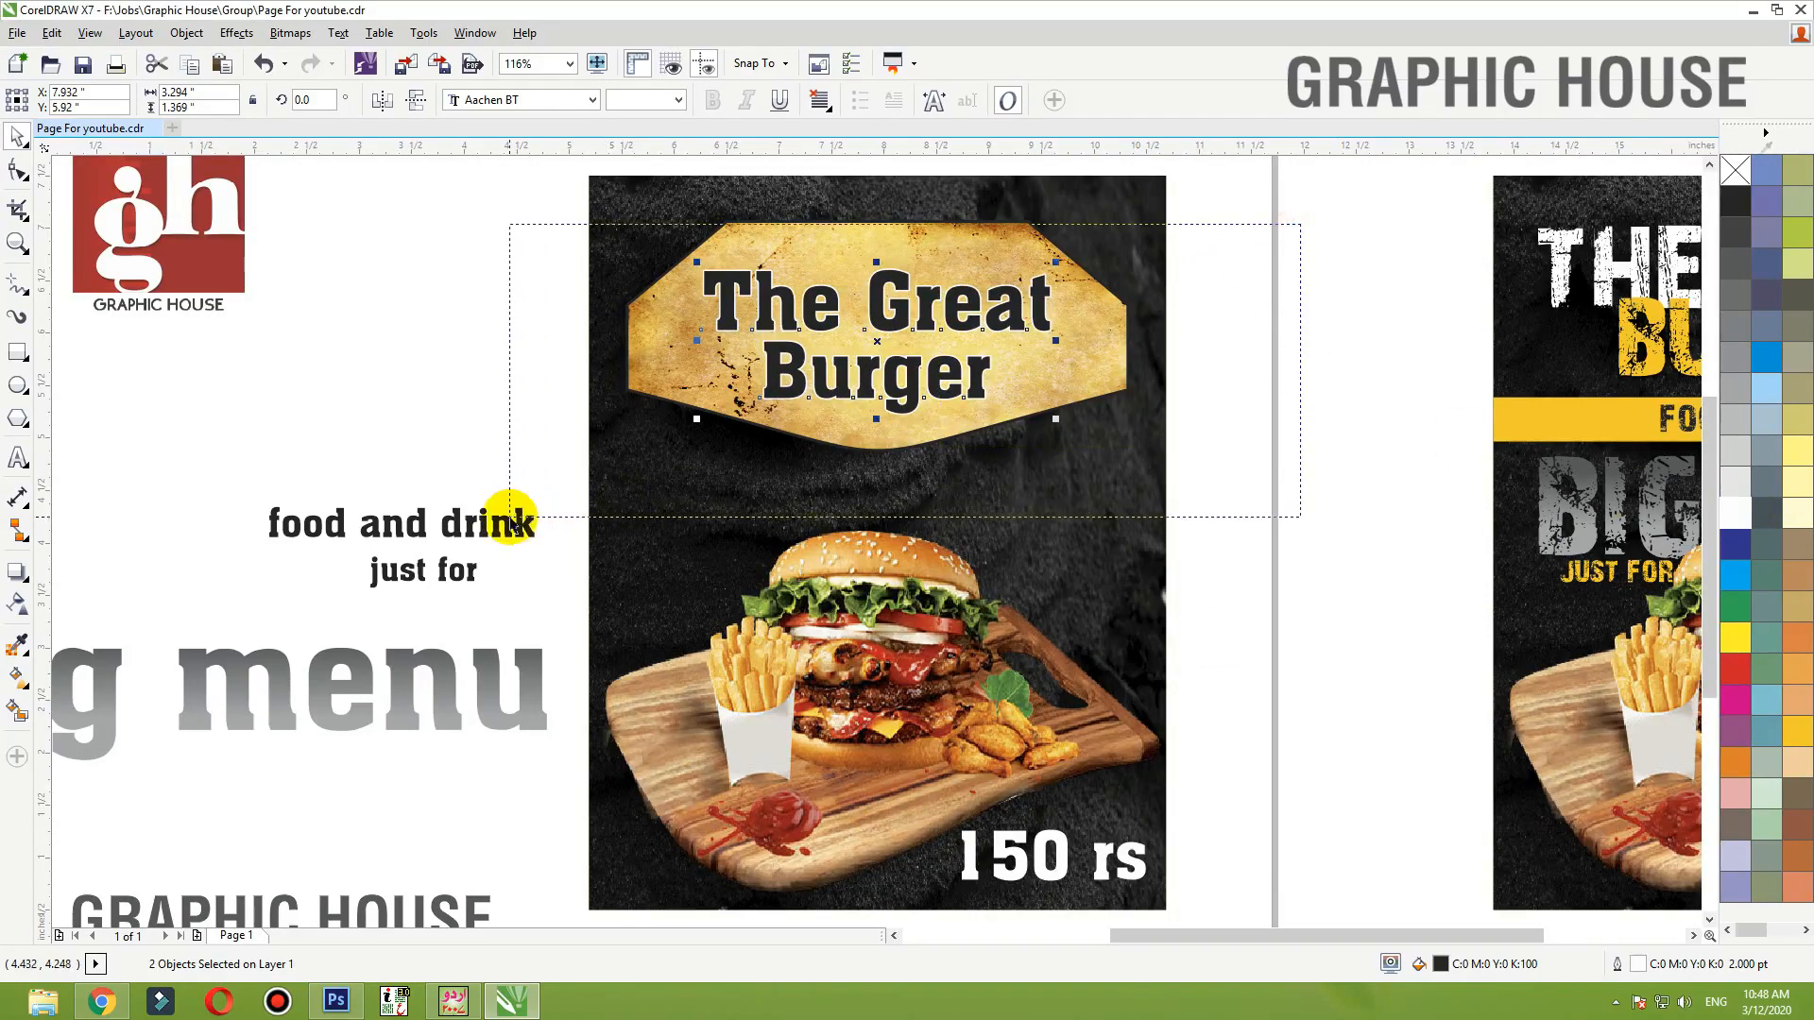
pyautogui.click(1735, 513)
pyautogui.click(1469, 472)
# - Apply a vertical black-to-white fountain fill to "Burger", with its black end raised just above the letters
pyautogui.click(1008, 507)
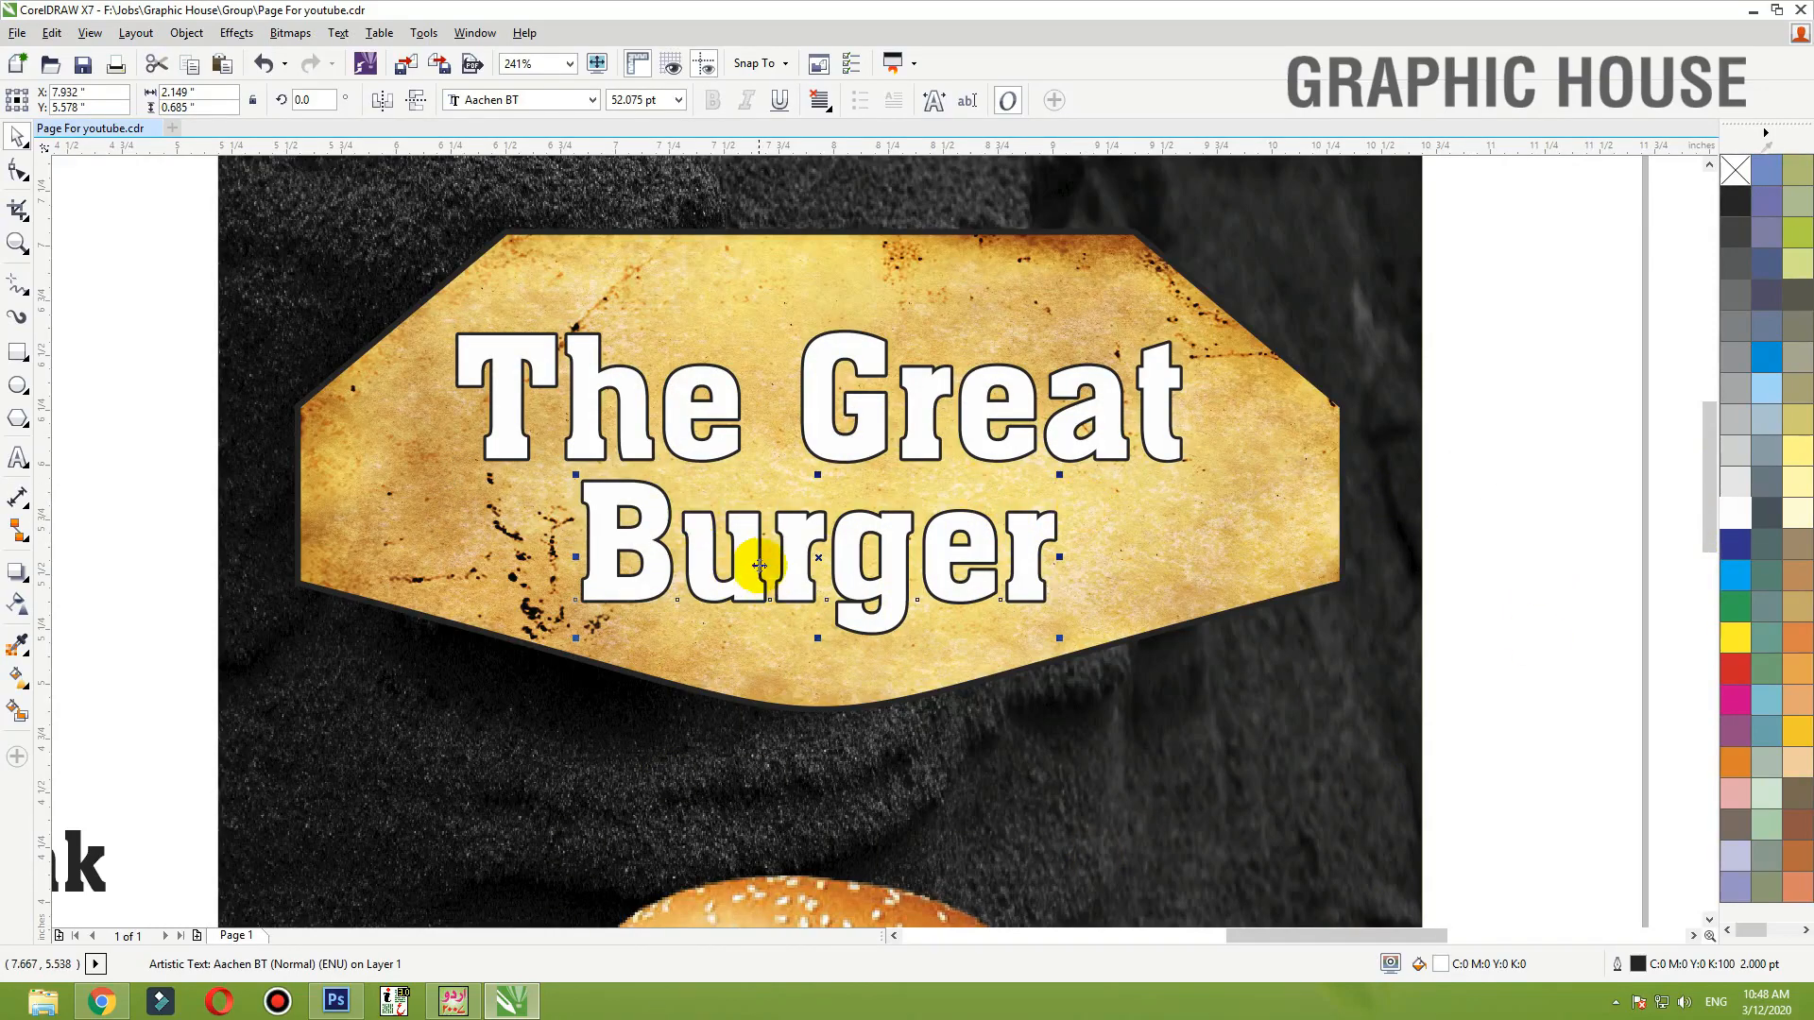
pyautogui.click(1736, 201)
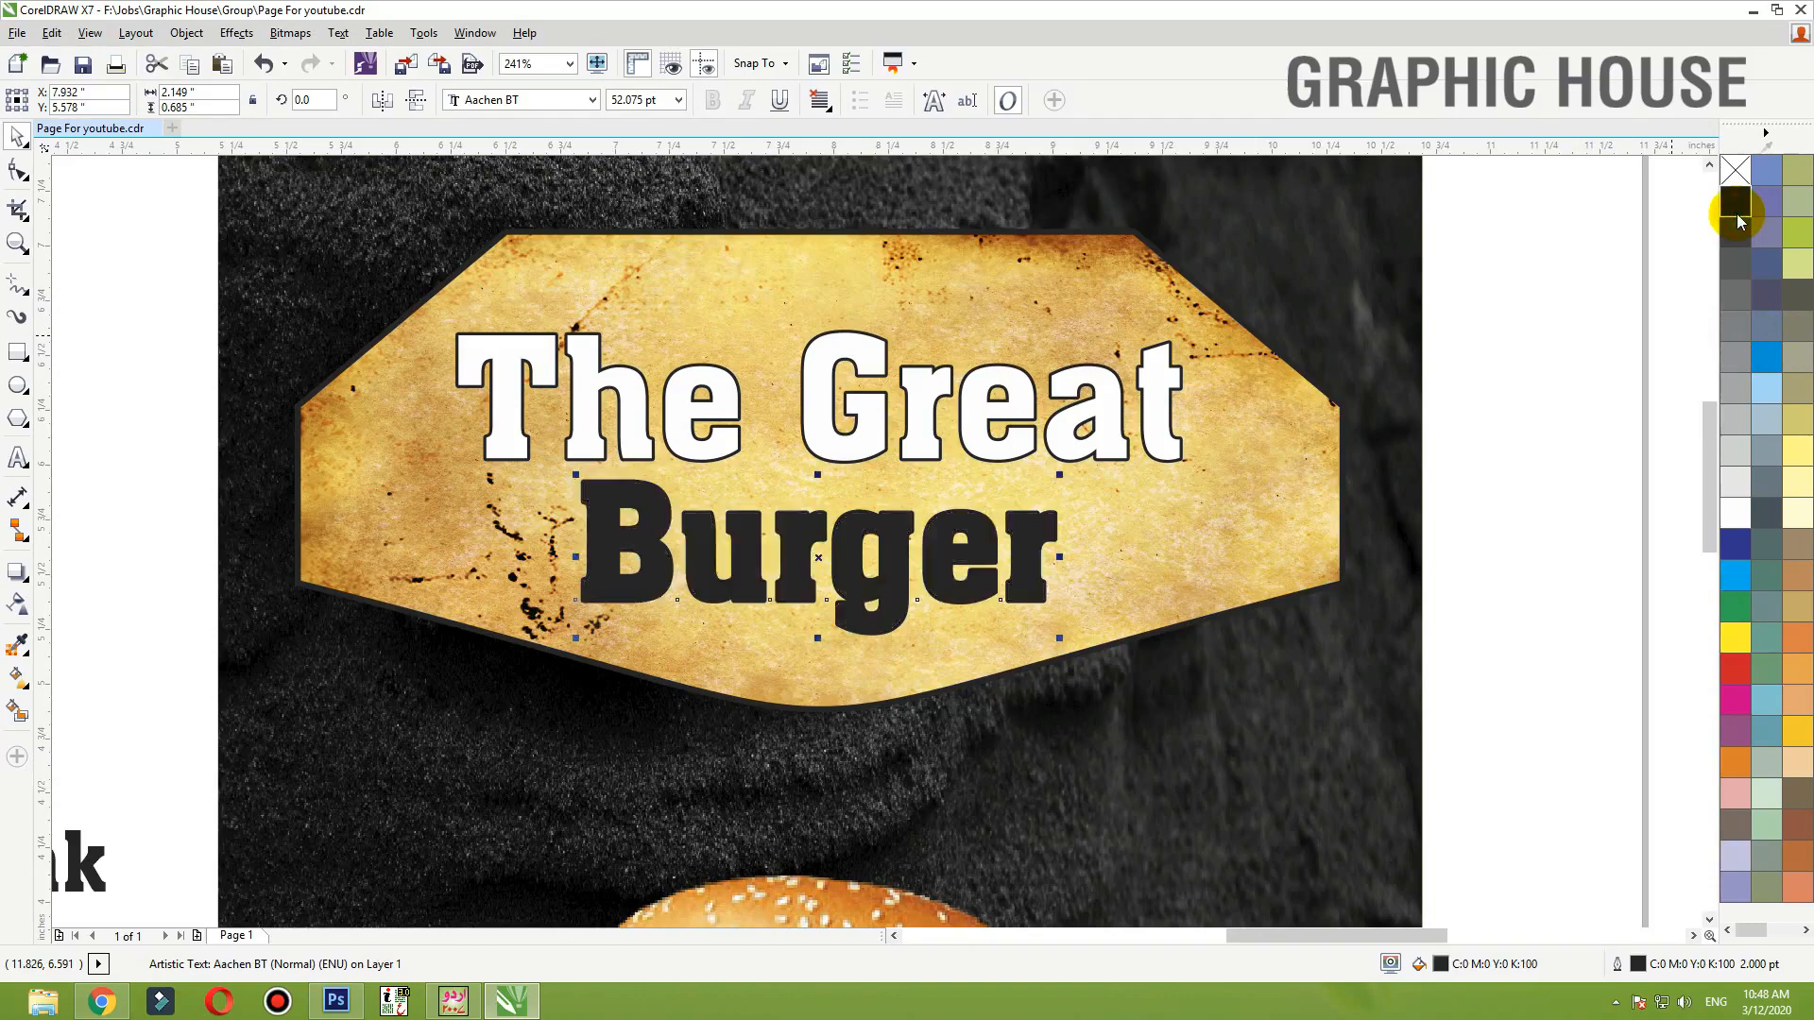
pyautogui.press('g')
pyautogui.moveTo(832, 493); pyautogui.dragTo(833, 612)
pyautogui.click(832, 493)
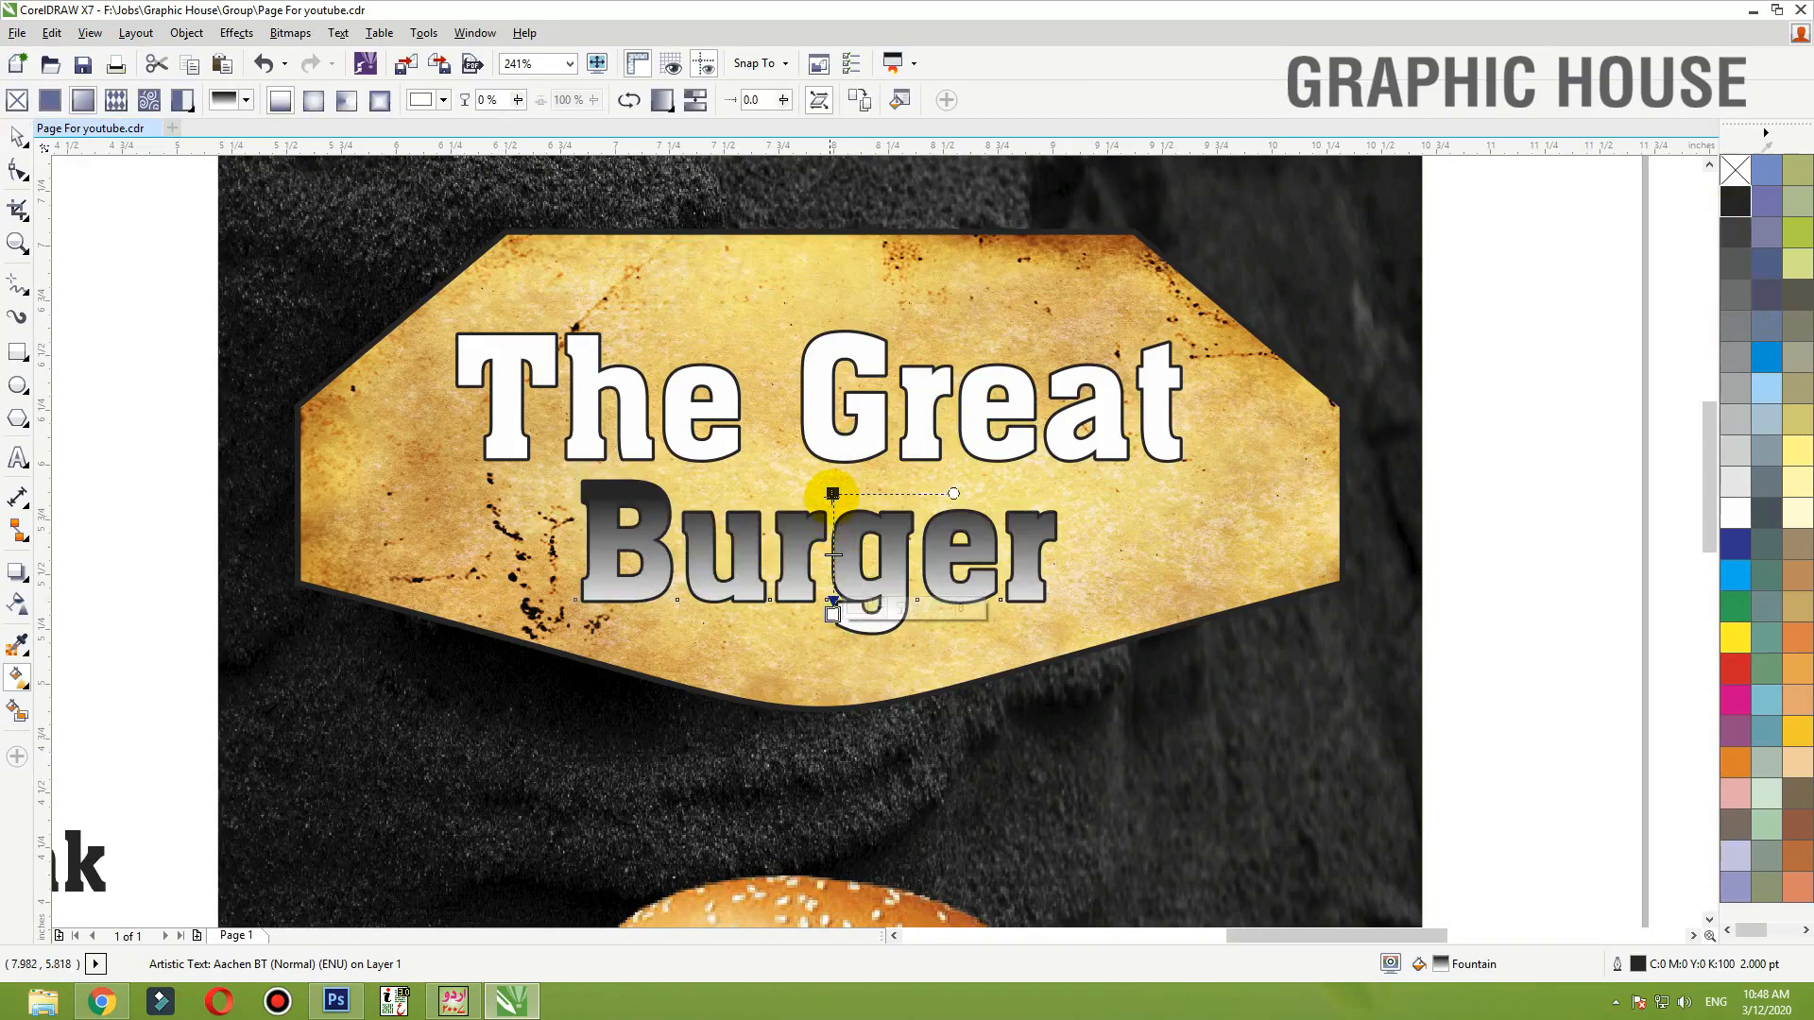
pyautogui.moveTo(831, 499); pyautogui.dragTo(834, 493)
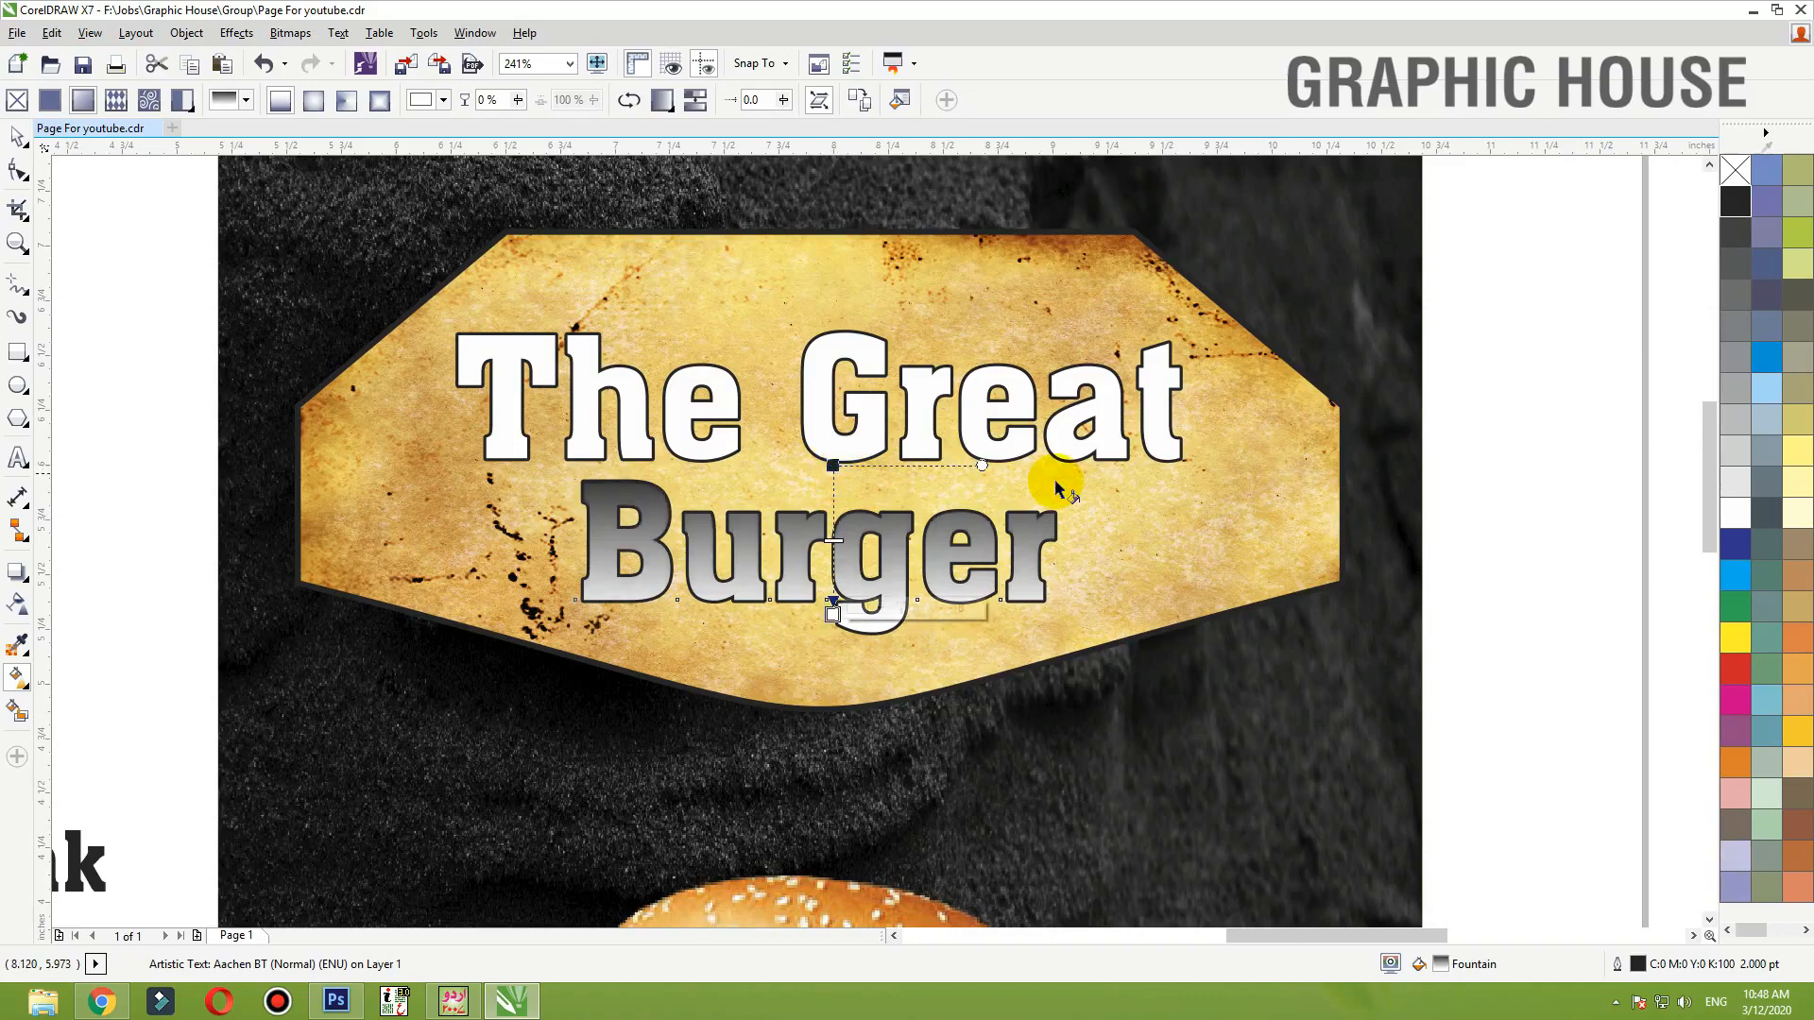
# - Enlarge "Burger" to about 72.6 pt and shift it left so it is roughly centred on the badge
pyautogui.press('space')
pyautogui.moveTo(1060, 478); pyautogui.dragTo(1245, 416)
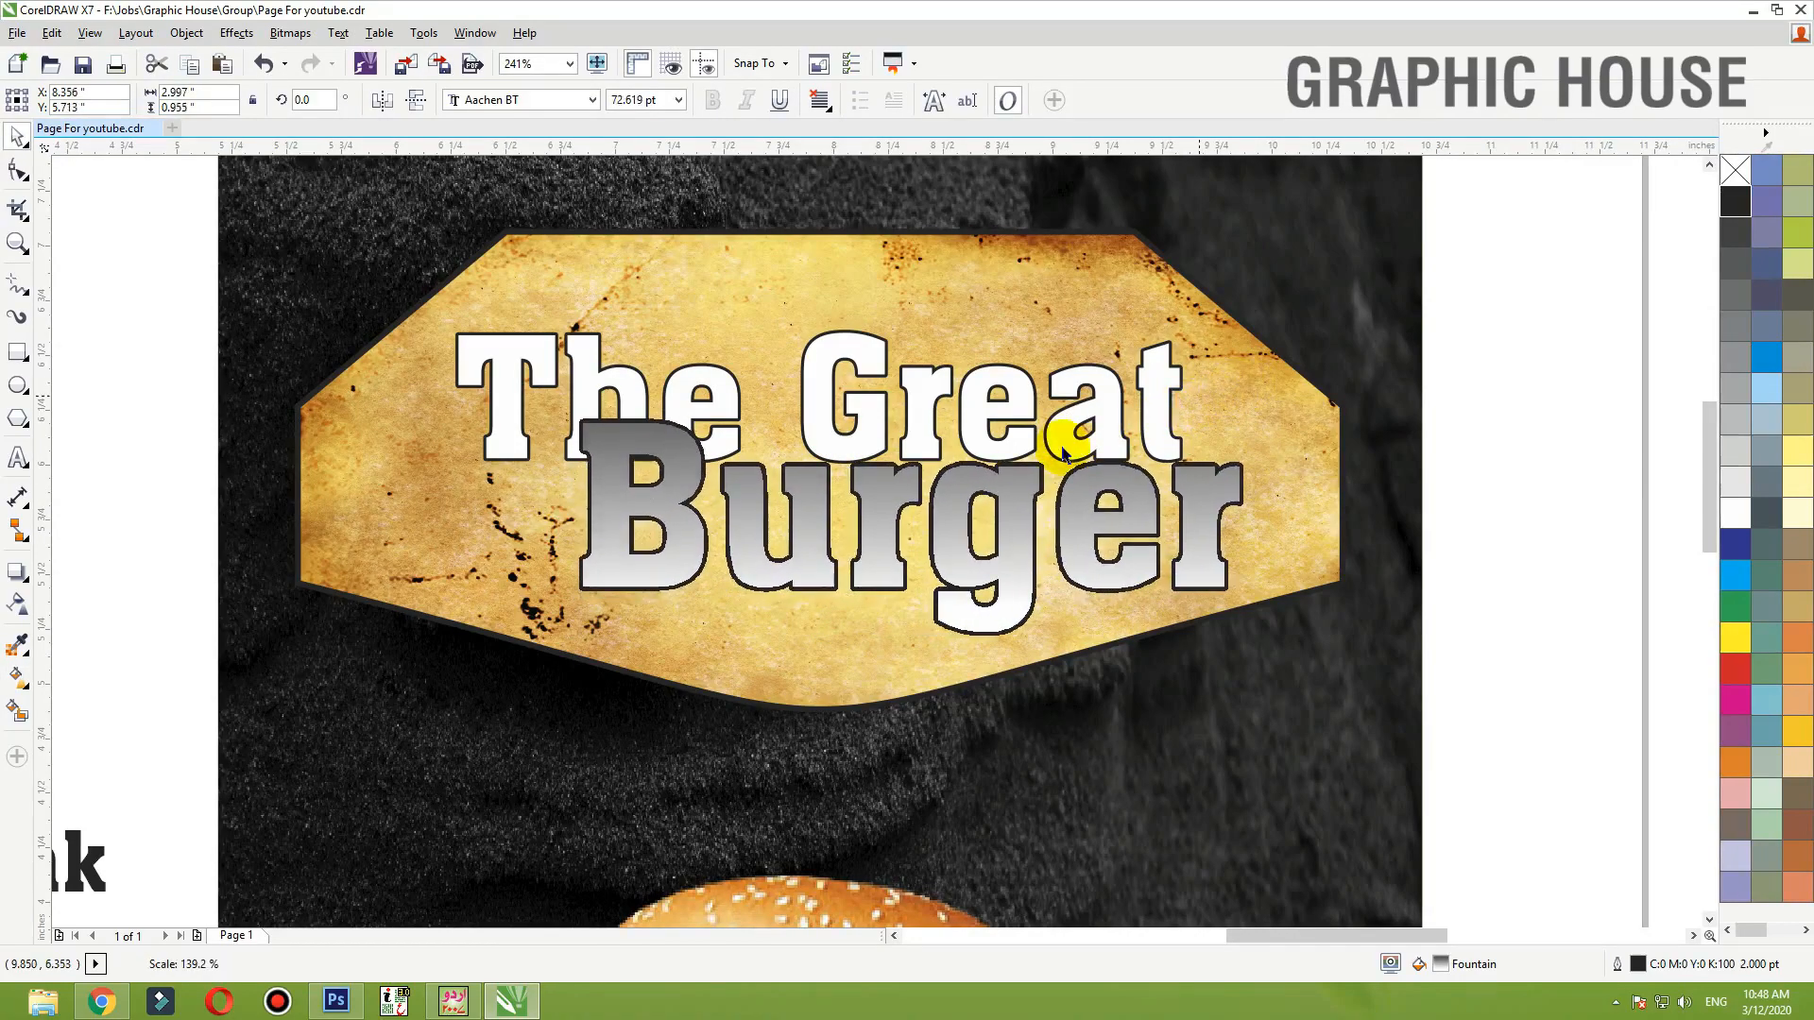
pyautogui.moveTo(991, 552); pyautogui.dragTo(903, 547)
# - Shrink "The Great" to about 38 pt and place it above the right end of "Burger"
pyautogui.click(932, 378)
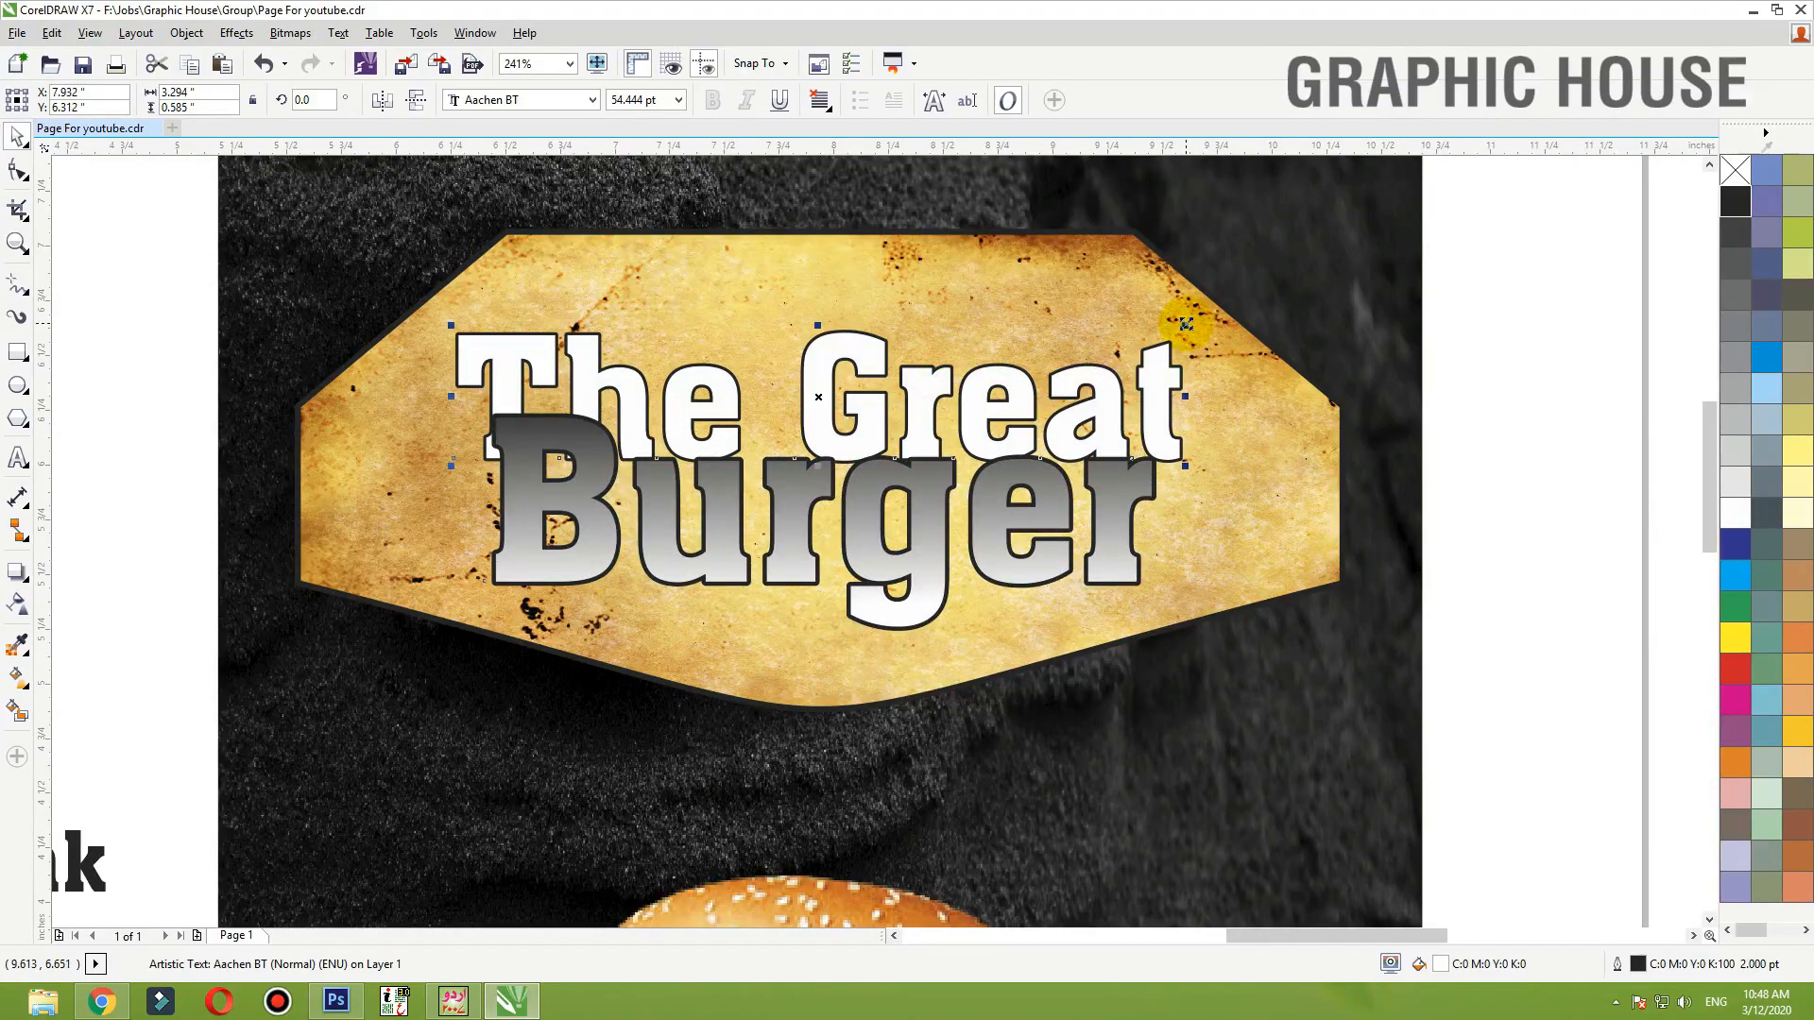
pyautogui.moveTo(1186, 324); pyautogui.dragTo(1075, 346)
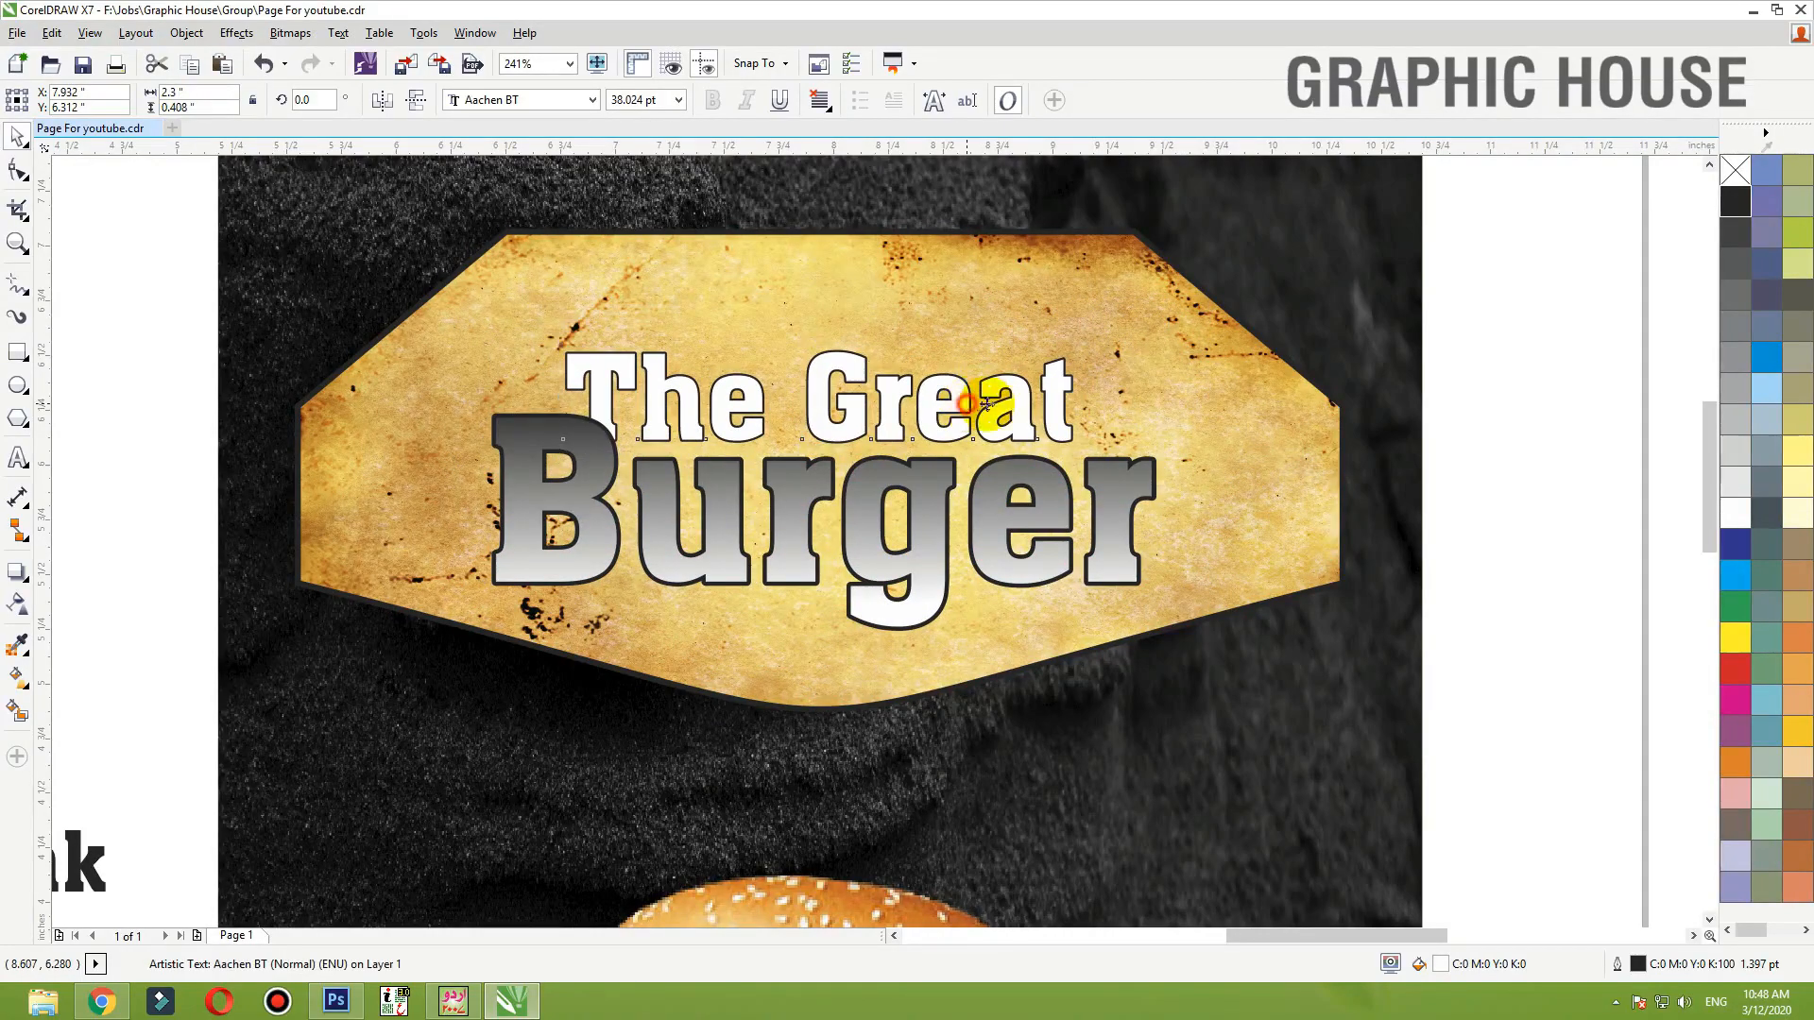
pyautogui.moveTo(985, 404); pyautogui.dragTo(1040, 407)
# - Group the two headline text lines and centre the group on the parchment badge
pyautogui.keyDown('shift'); pyautogui.click(1043, 516); pyautogui.keyUp('shift')
pyautogui.moveTo(1045, 501); pyautogui.dragTo(1044, 478)
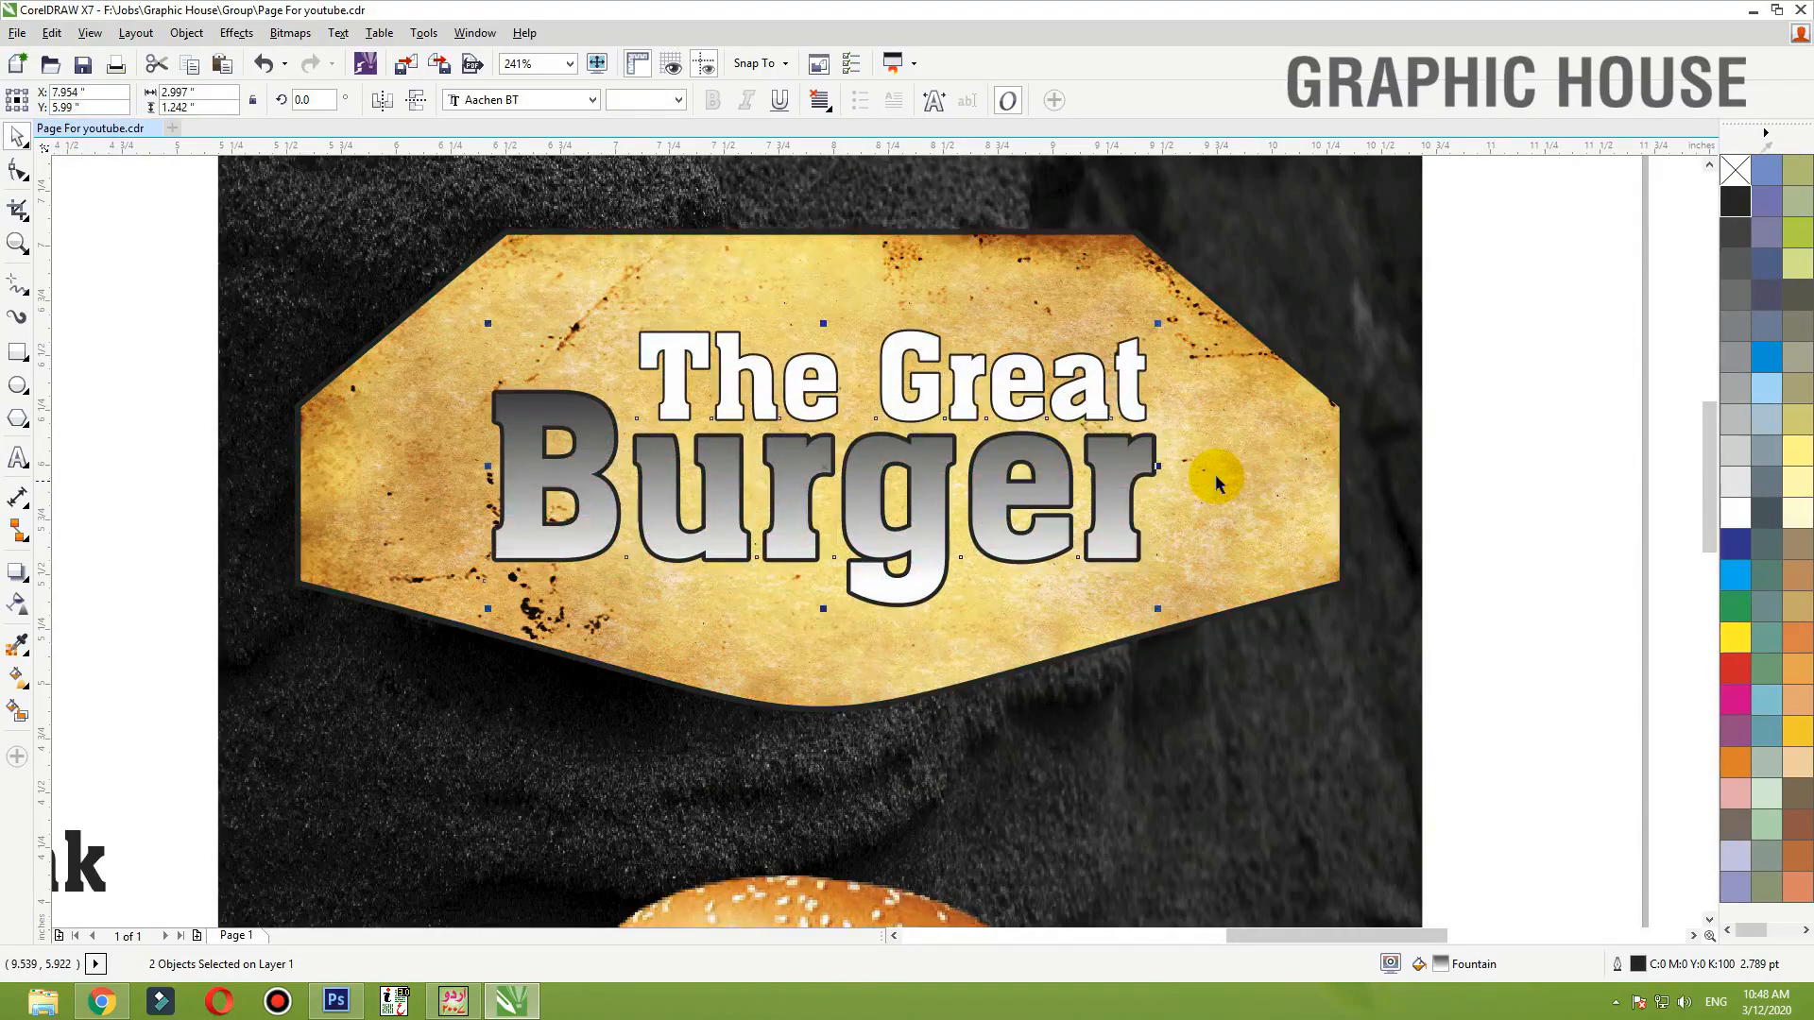
pyautogui.click(1216, 481)
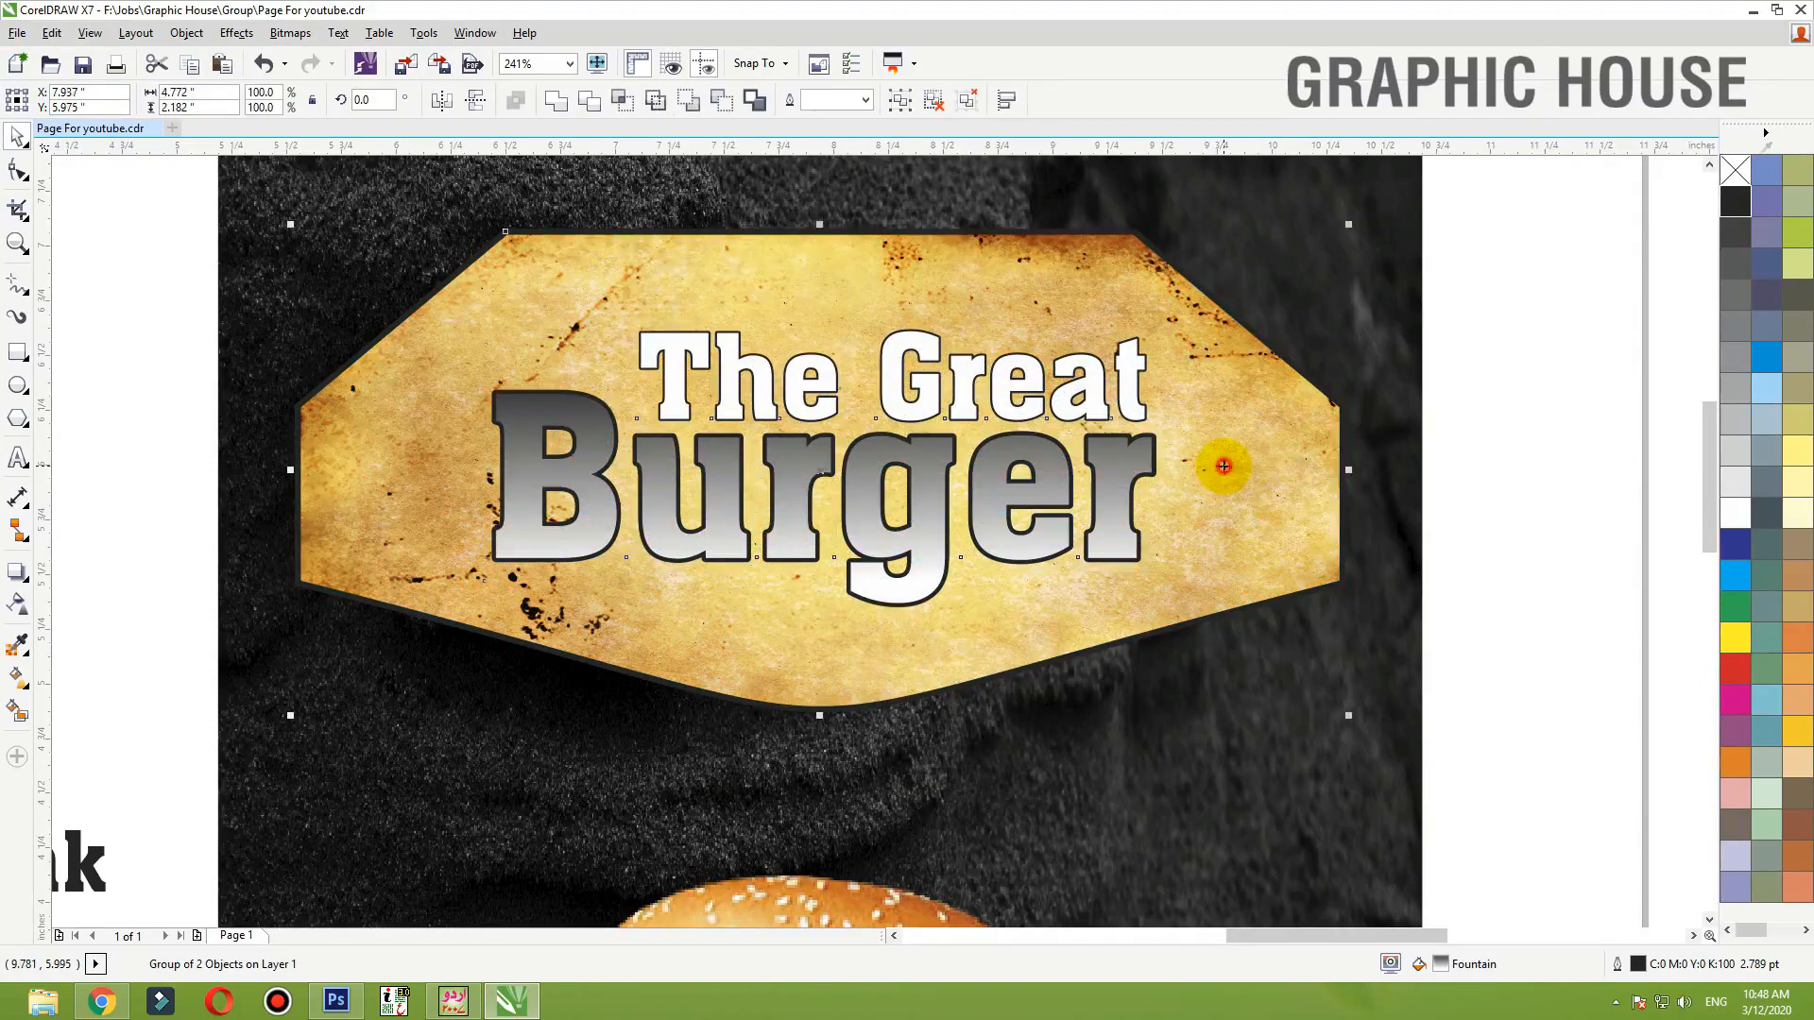
# - Enlarge the headline group to about 3.21 by 1.33 in and raise it slightly within the badge
pyautogui.click(1098, 455)
pyautogui.moveTo(1157, 324); pyautogui.dragTo(1180, 307)
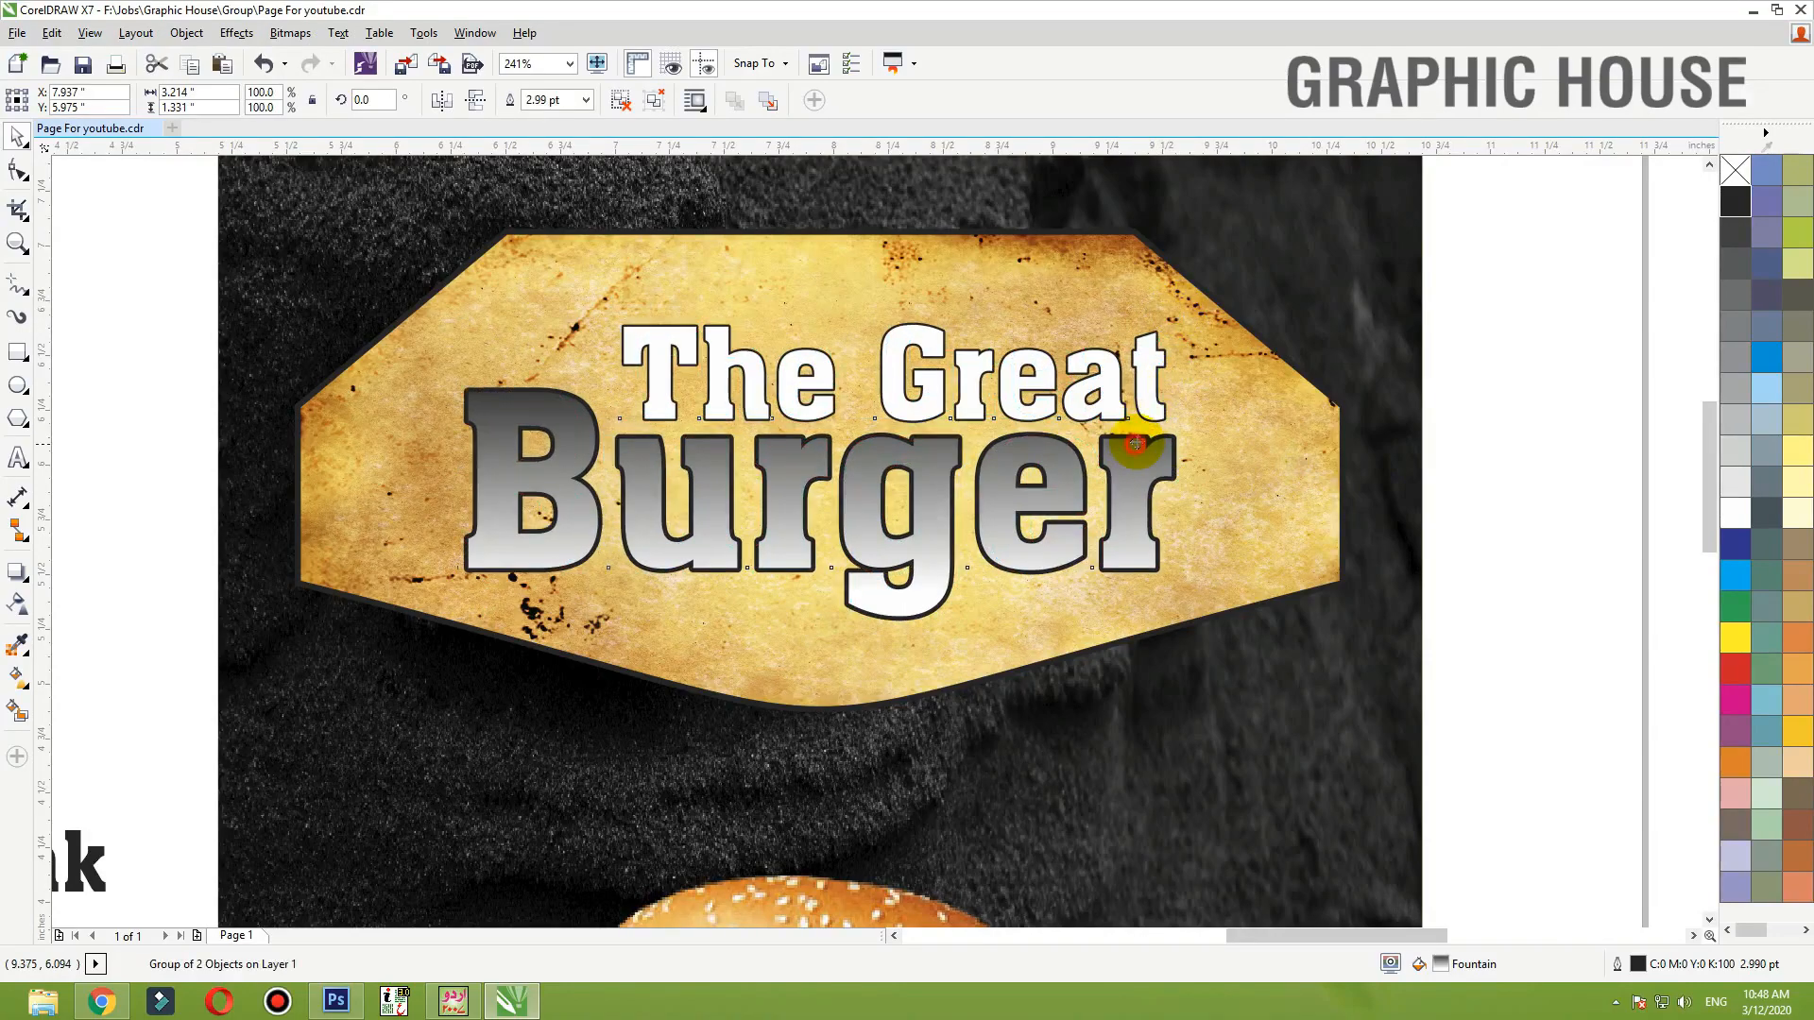
pyautogui.moveTo(1137, 444); pyautogui.dragTo(1137, 430)
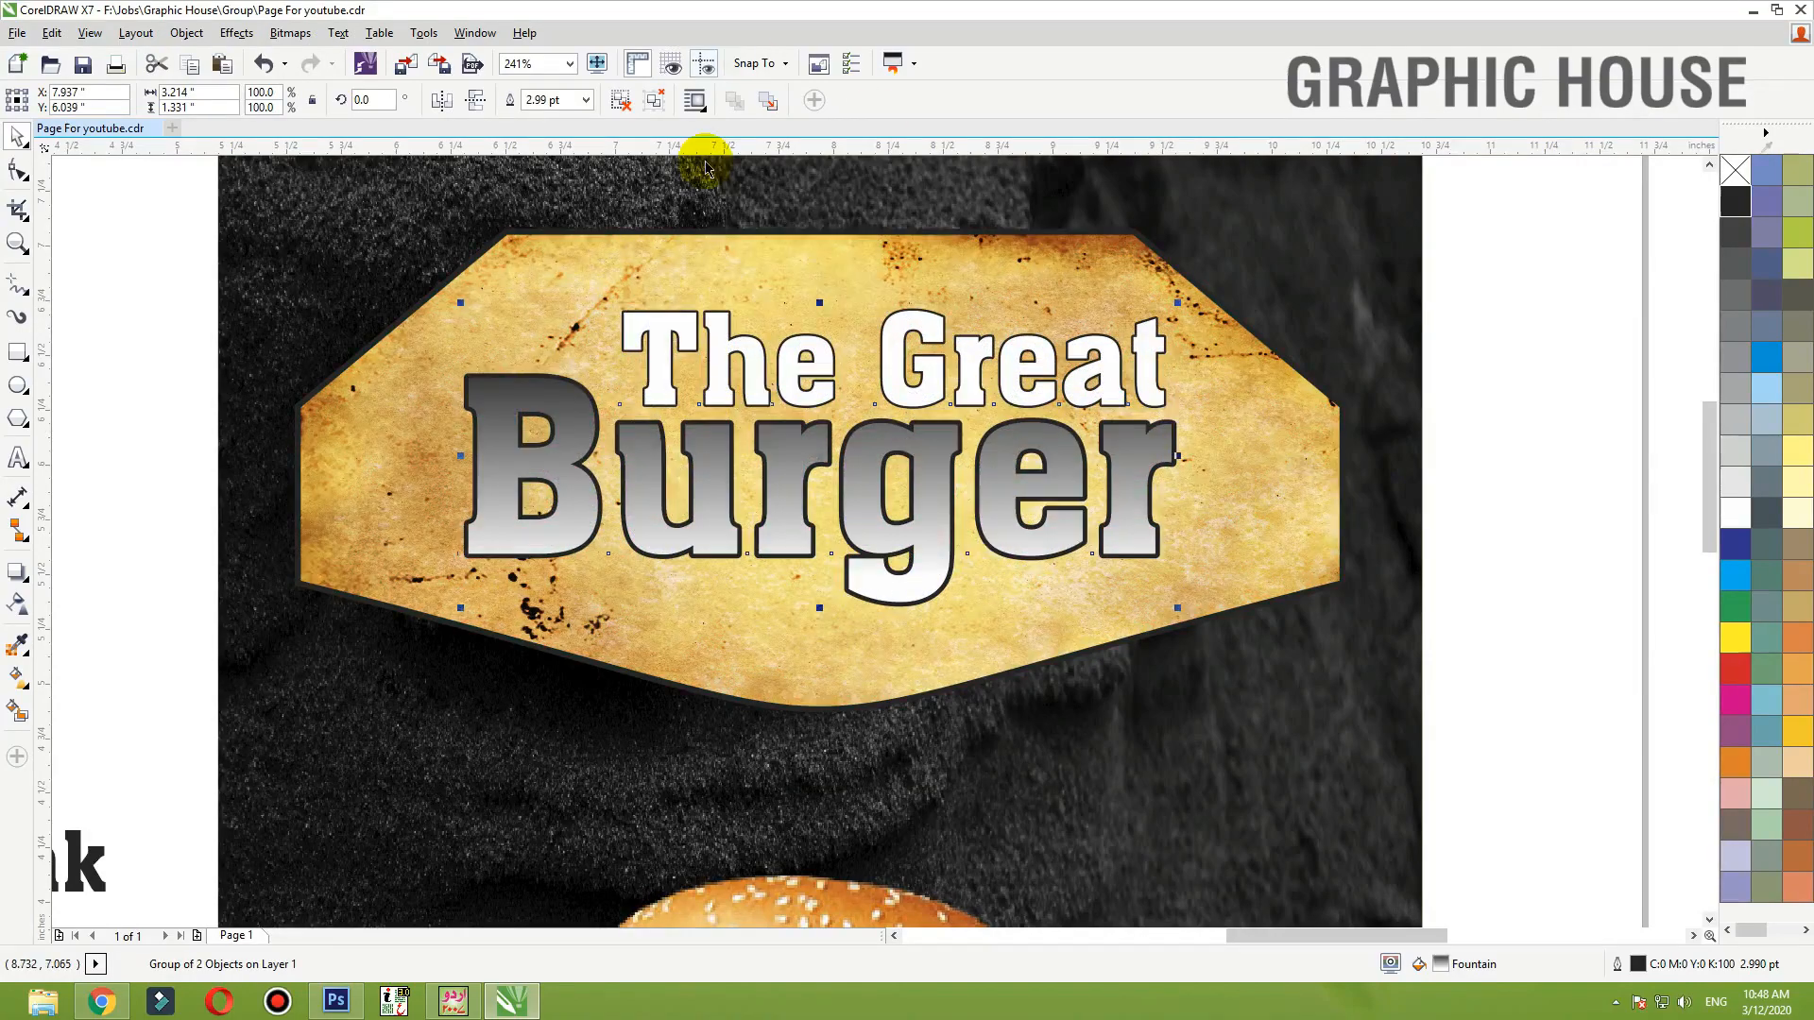
# - Duplicate the headline group slightly up and to the left, and fill the rear original with black as a shadow
pyautogui.moveTo(796, 510); pyautogui.dragTo(791, 490)
pyautogui.rightClick(791, 492)
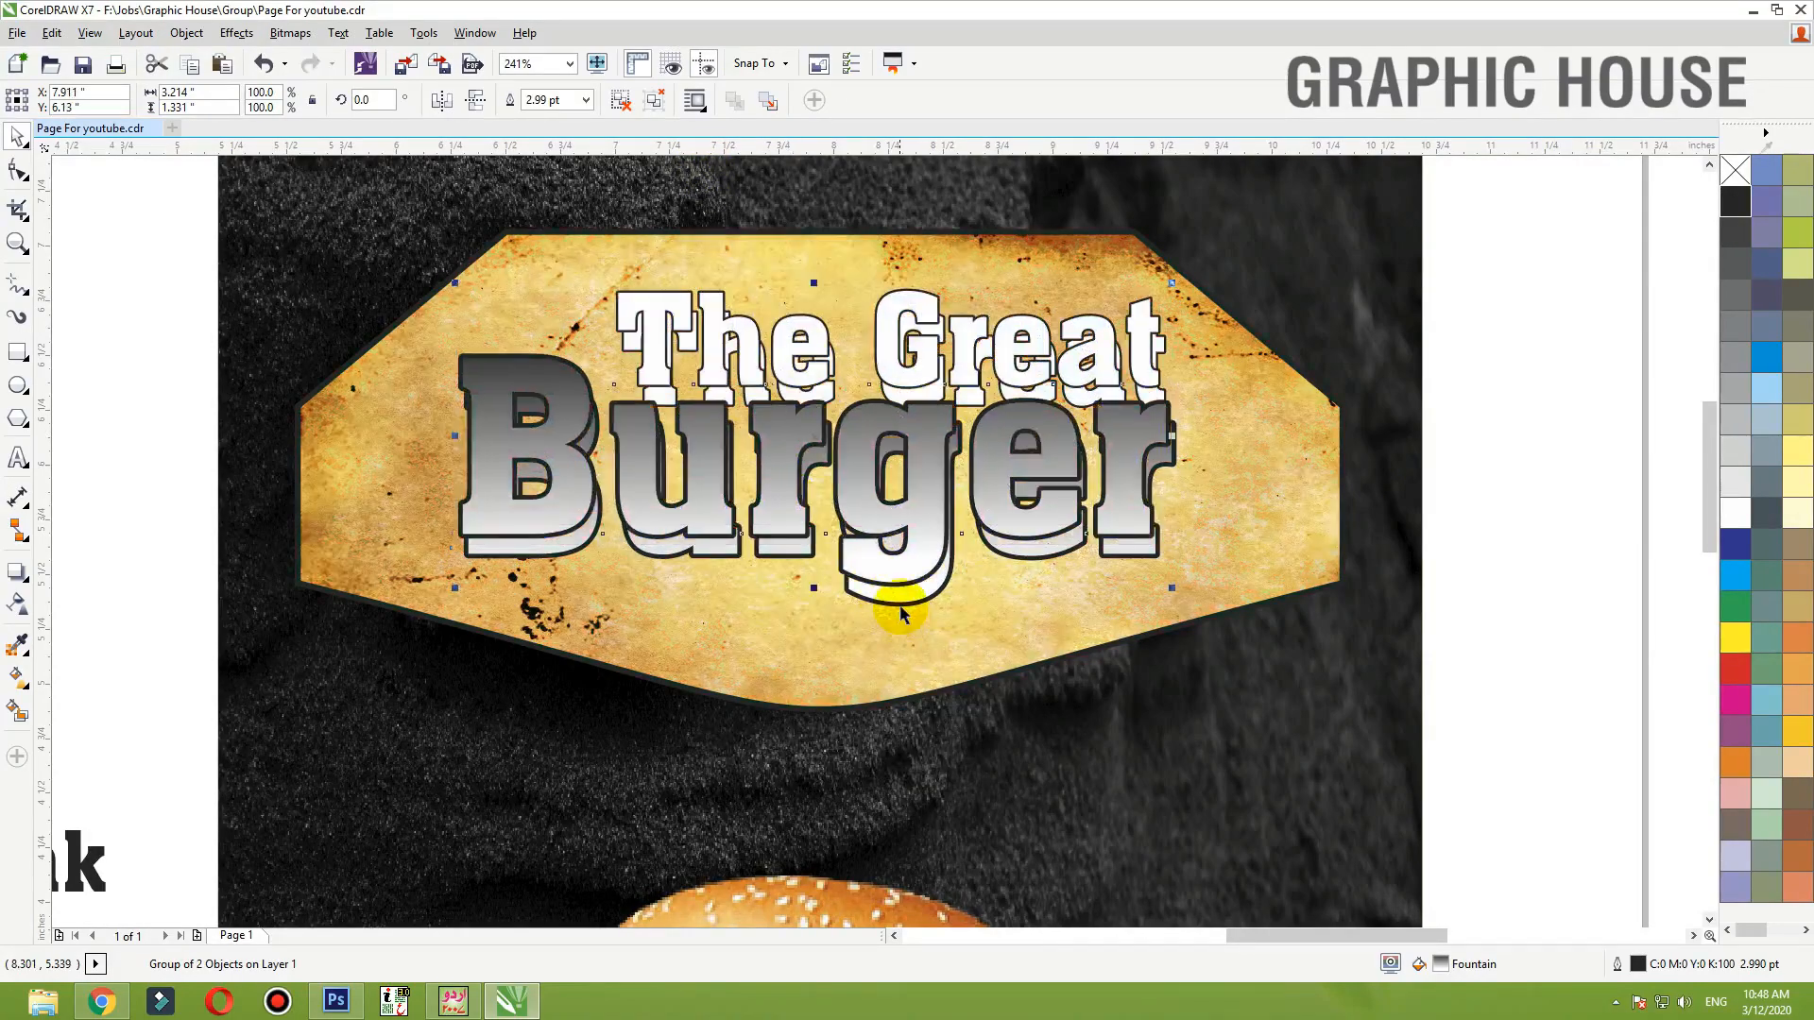
pyautogui.click(1743, 206)
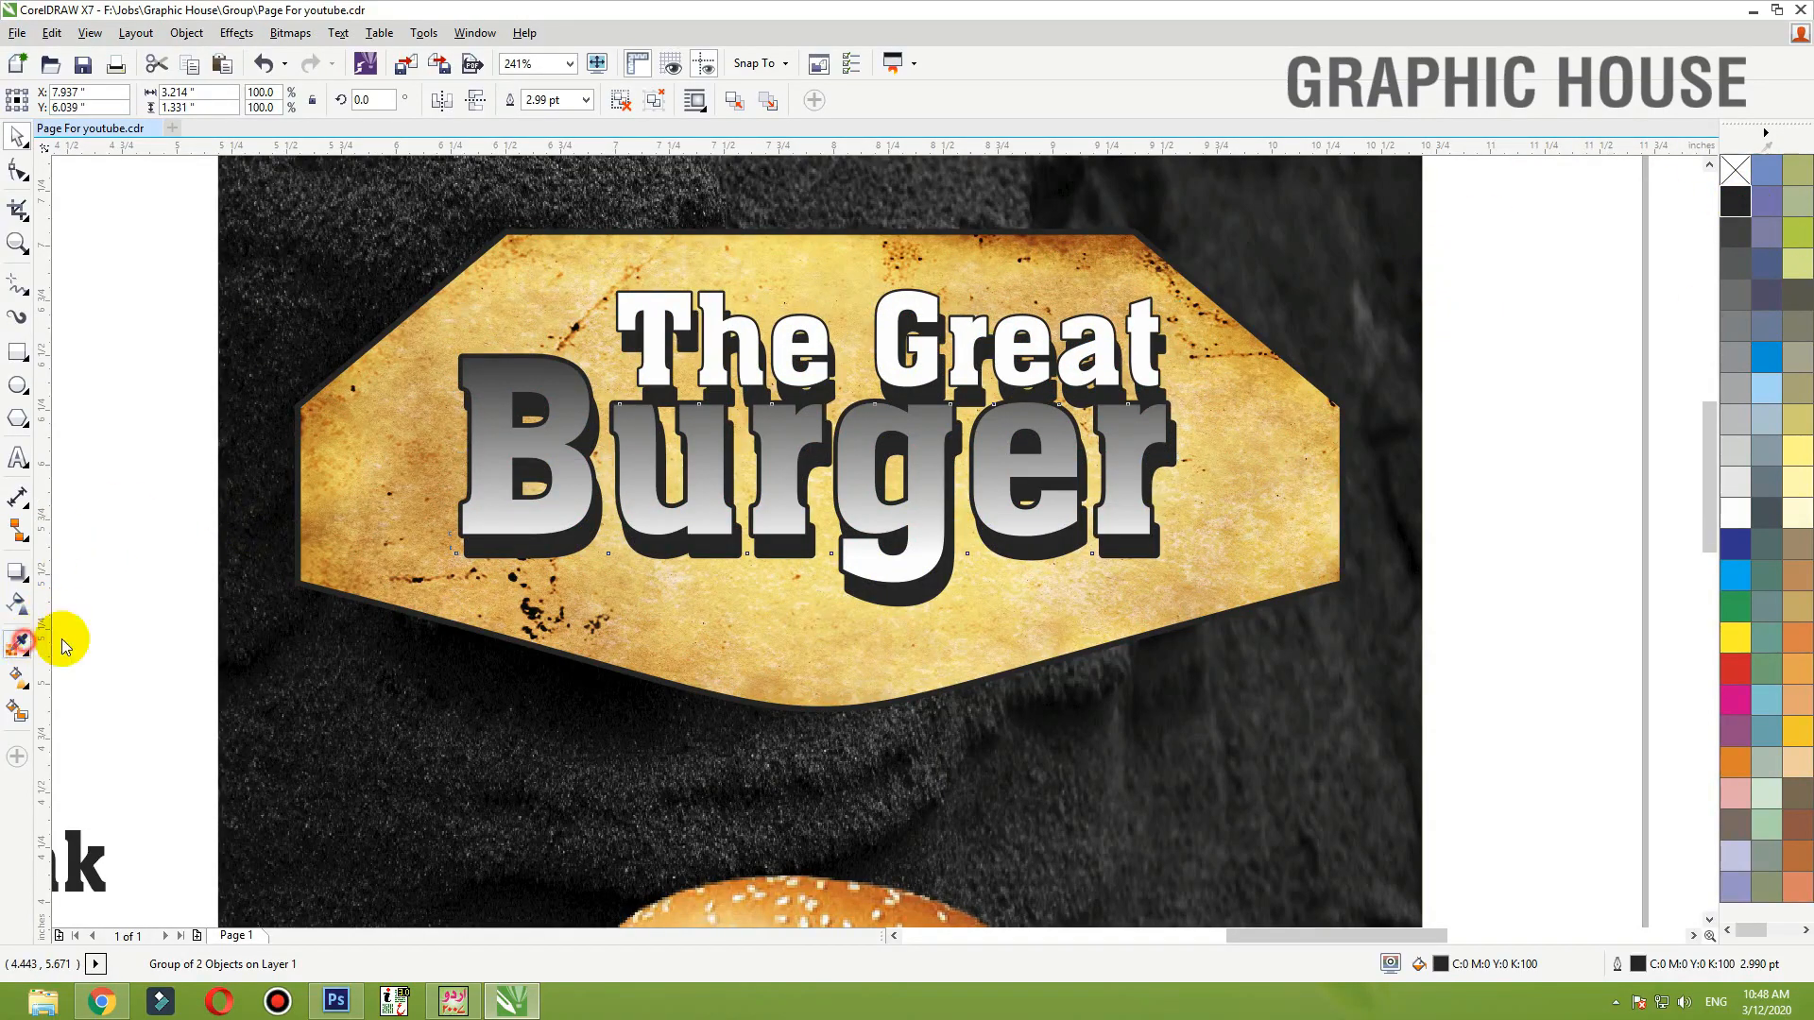
# - Sample the orange-brown from the badge's left edge and fill the rear copy of "Burger" with it
pyautogui.click(17, 643)
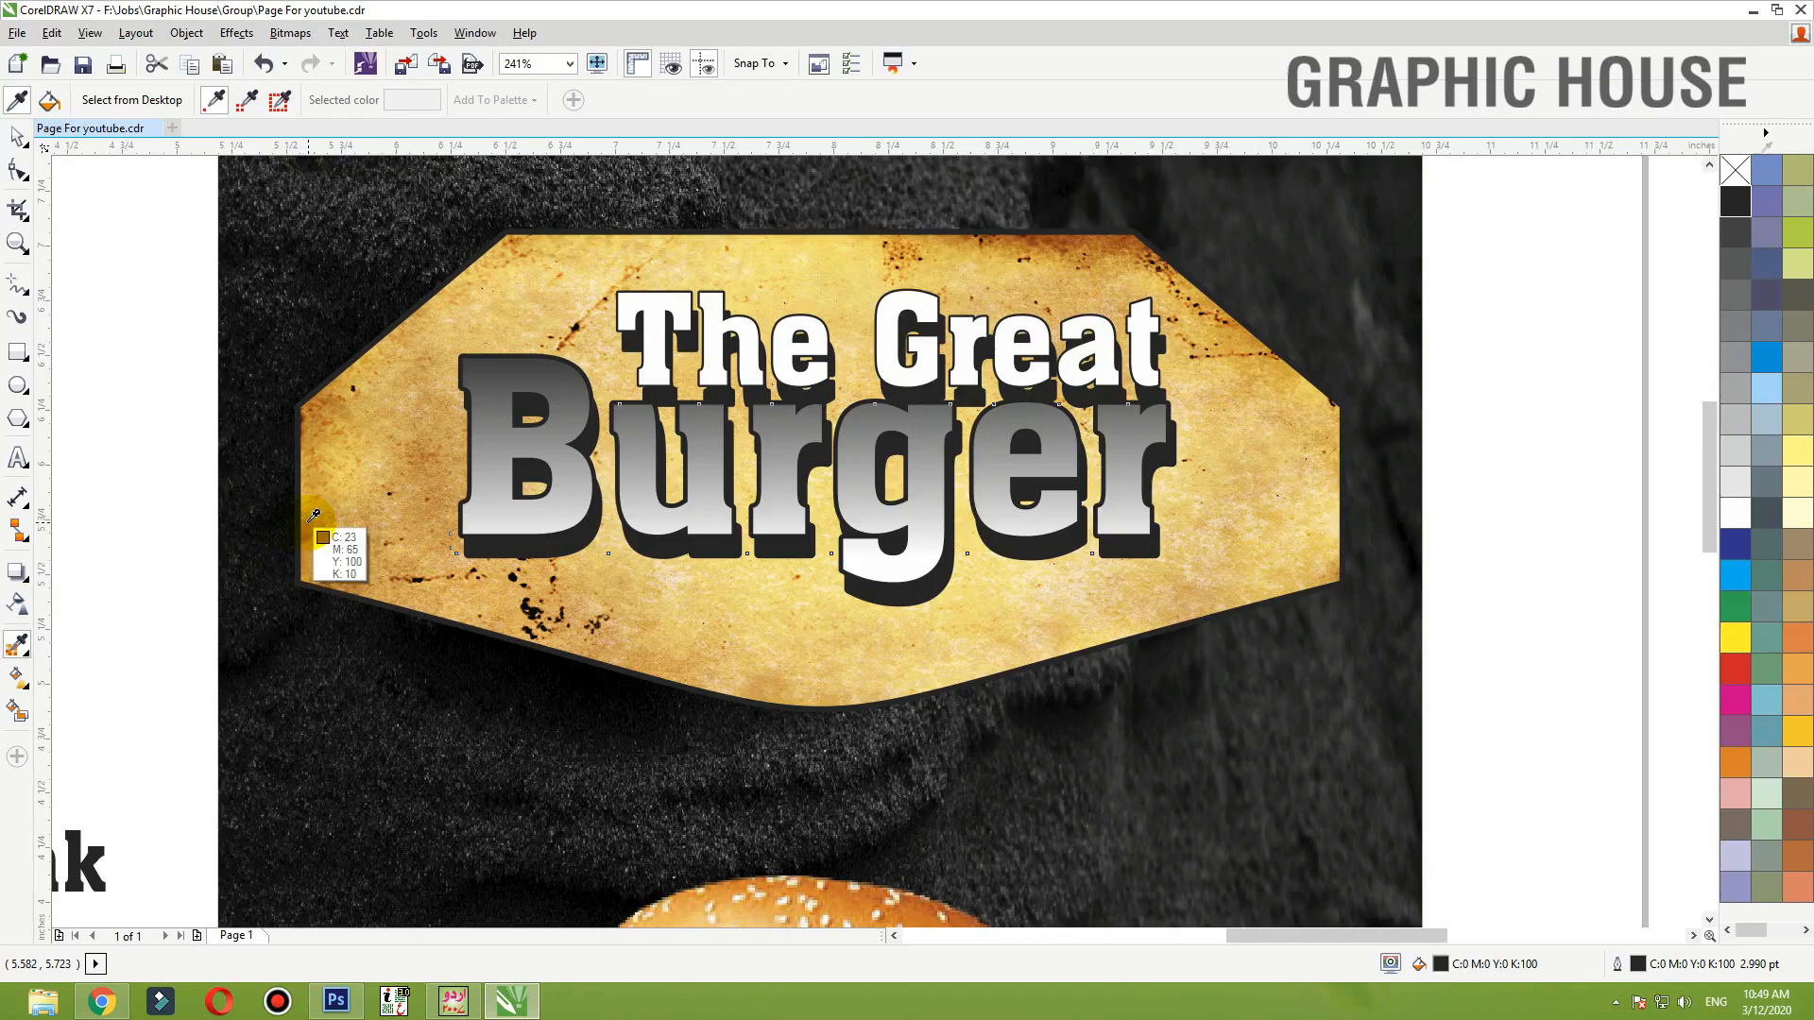
pyautogui.click(343, 523)
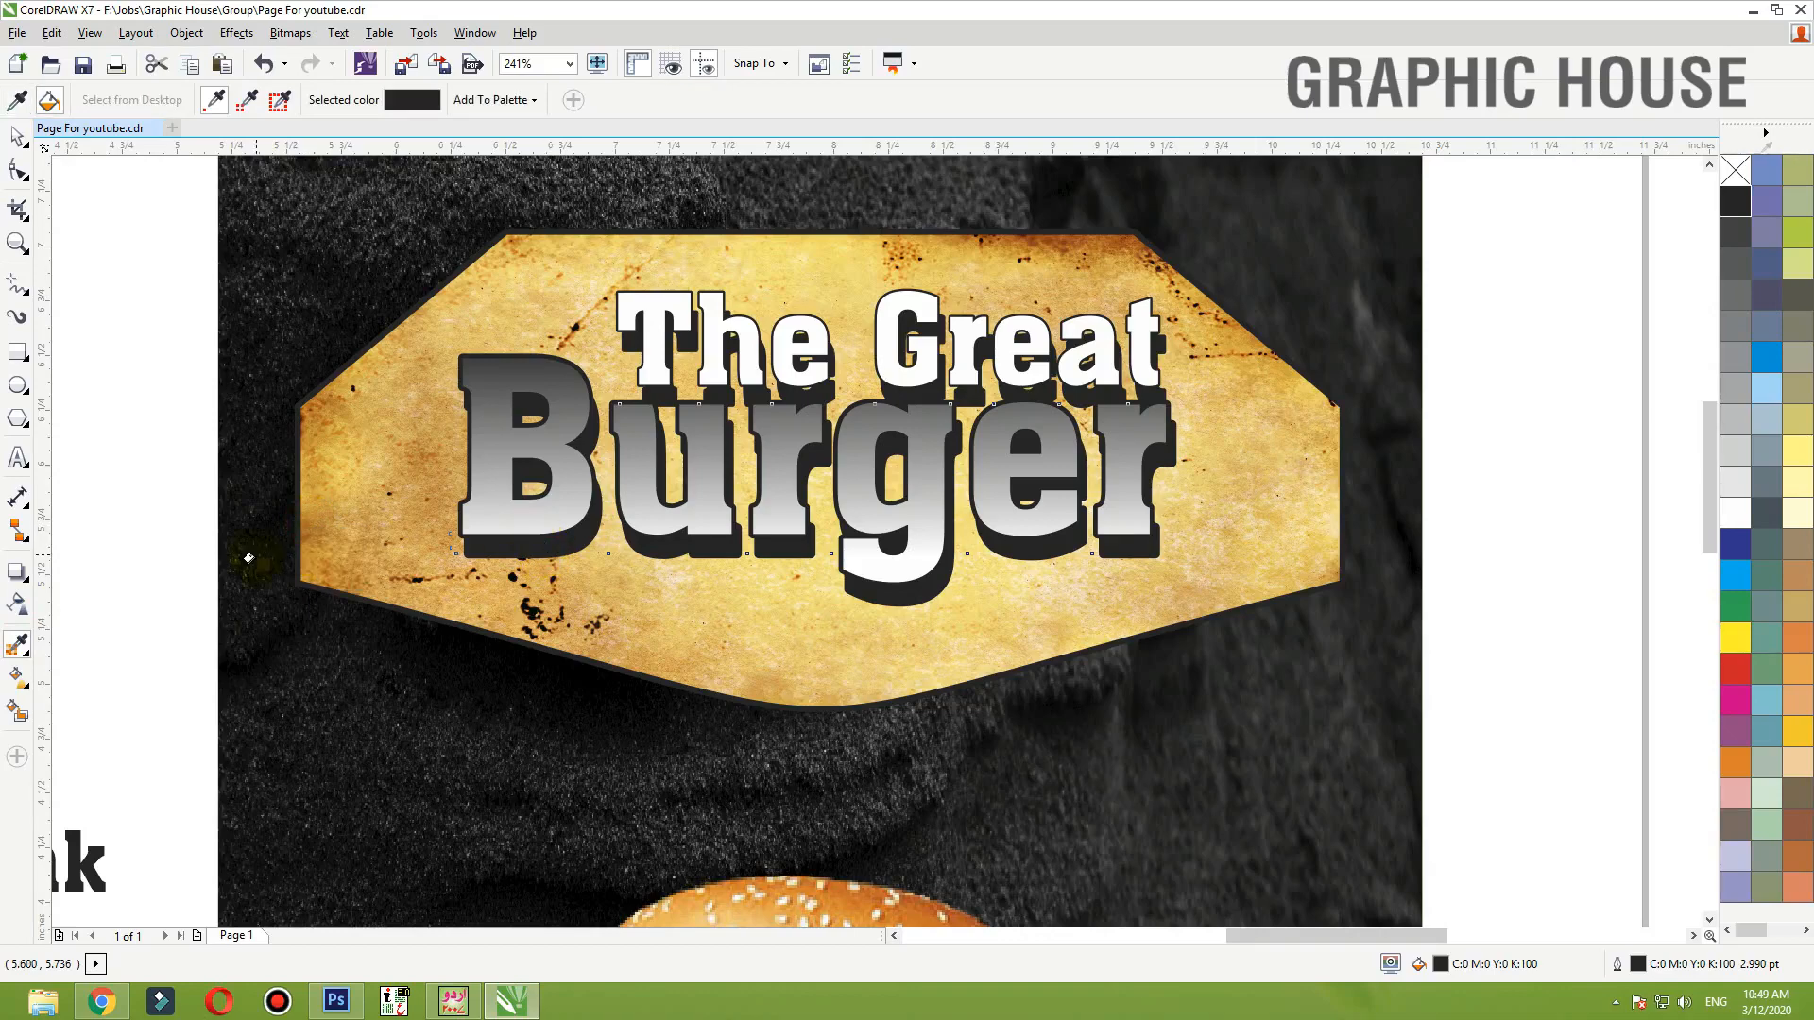
pyautogui.press('space')
pyautogui.press('space')
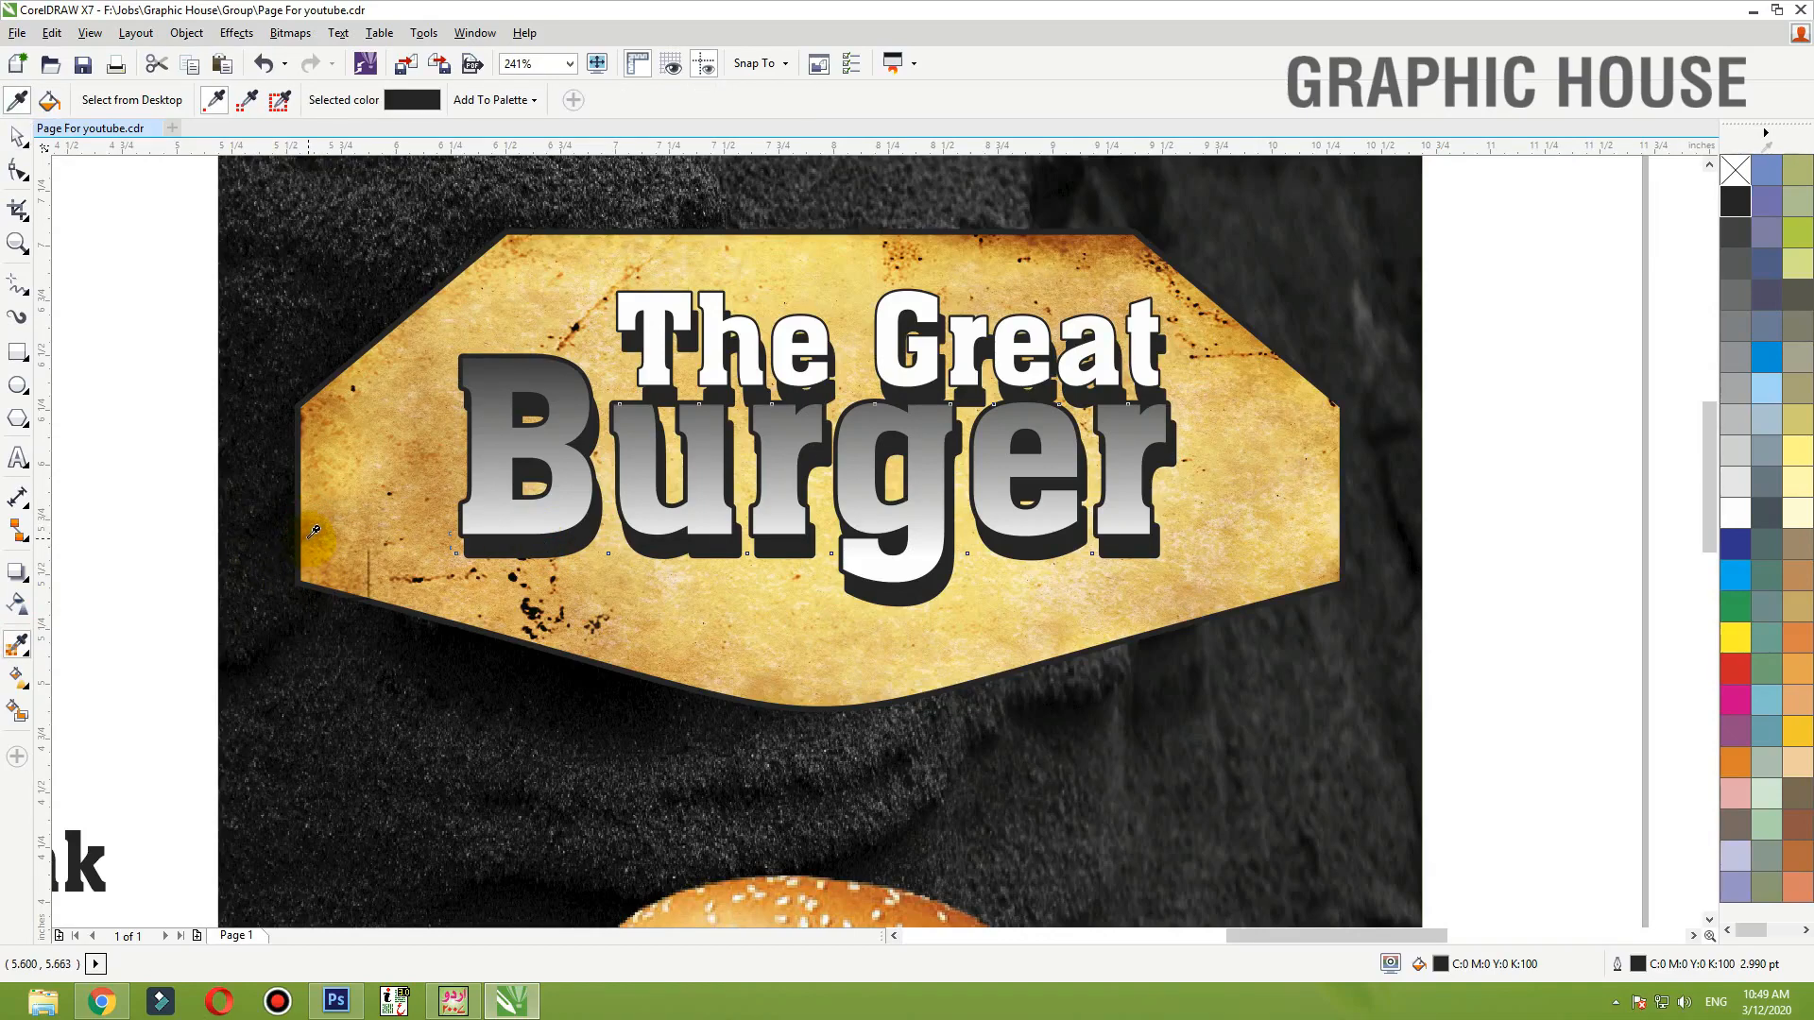
pyautogui.click(315, 531)
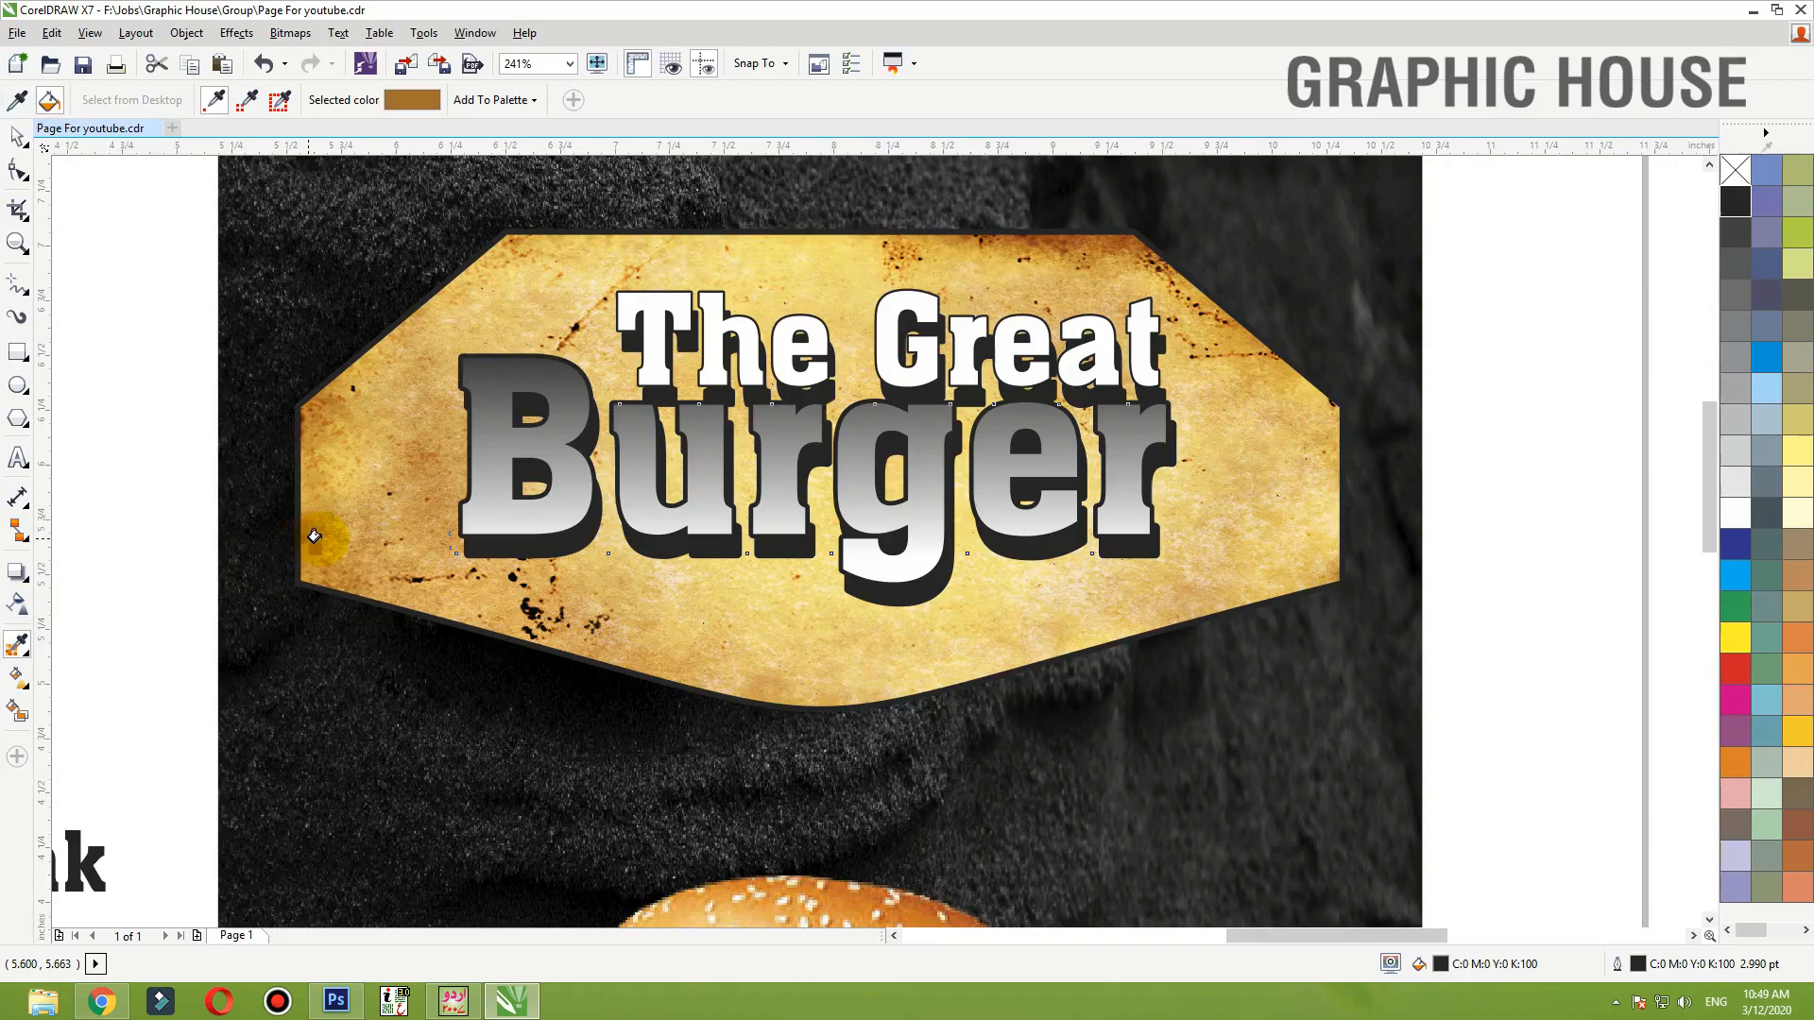
pyautogui.click(481, 543)
pyautogui.press('space')
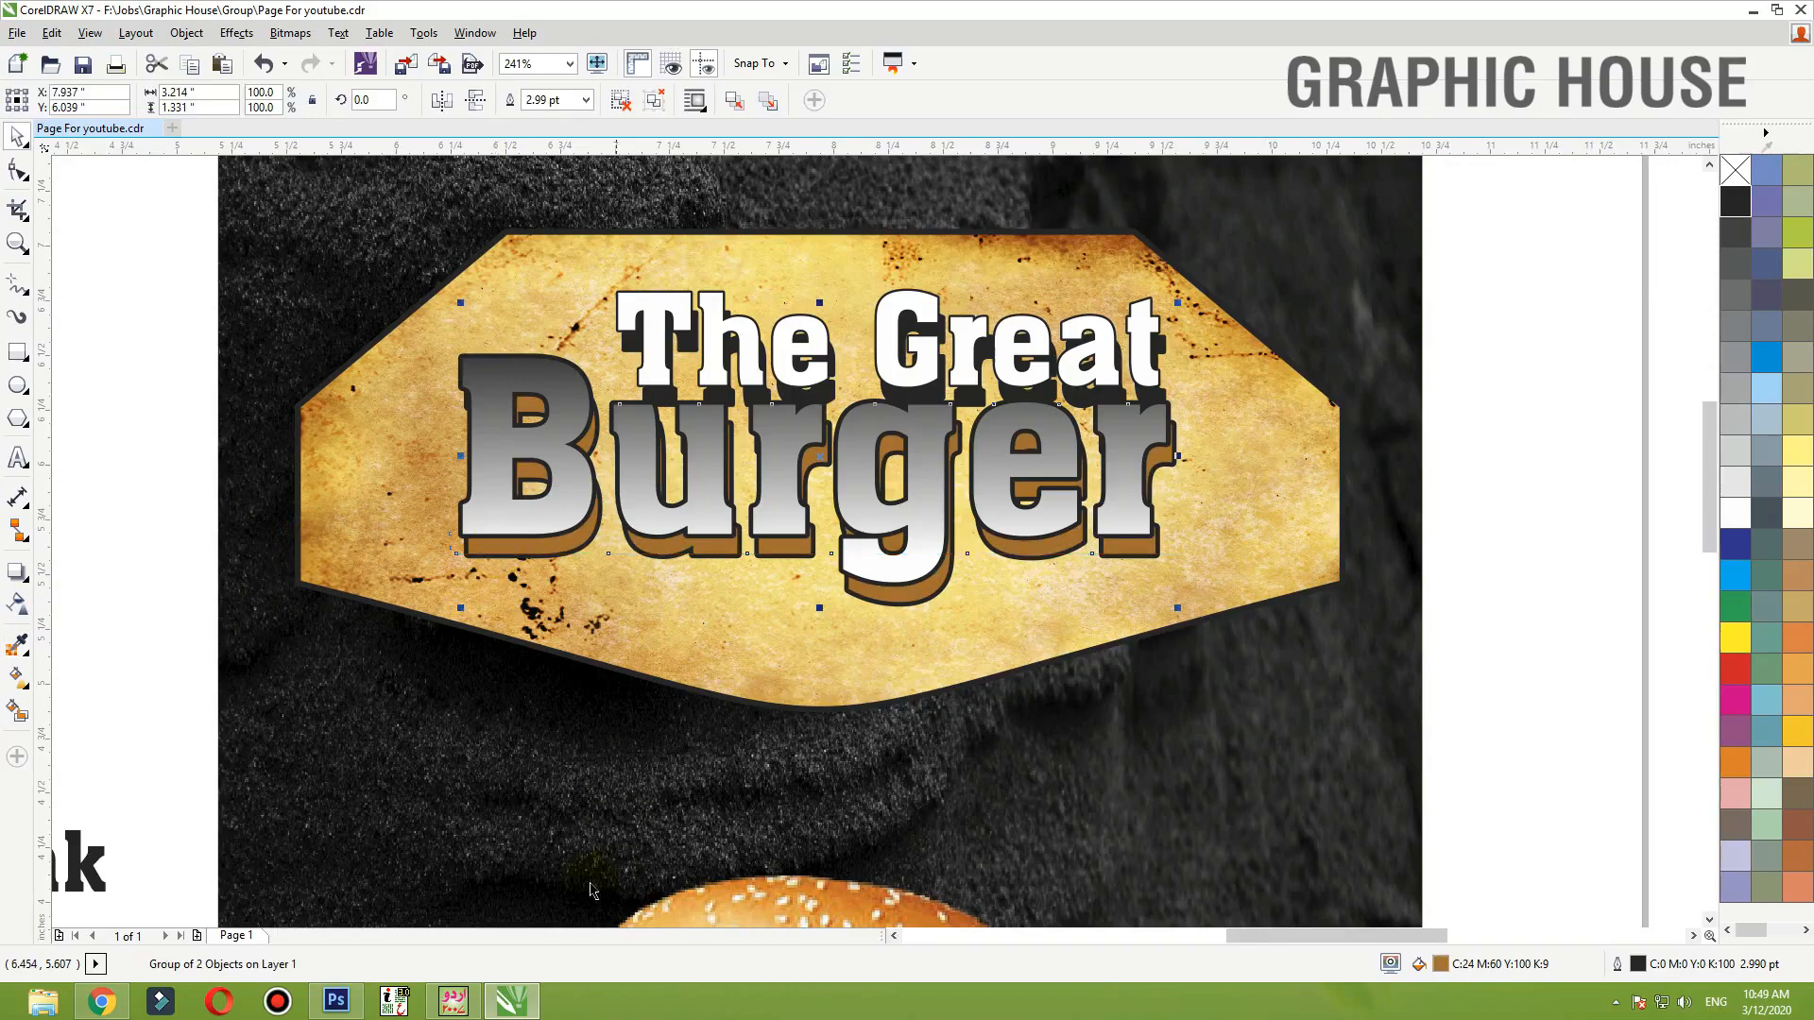
pyautogui.hotkey('ctrl', 'z')
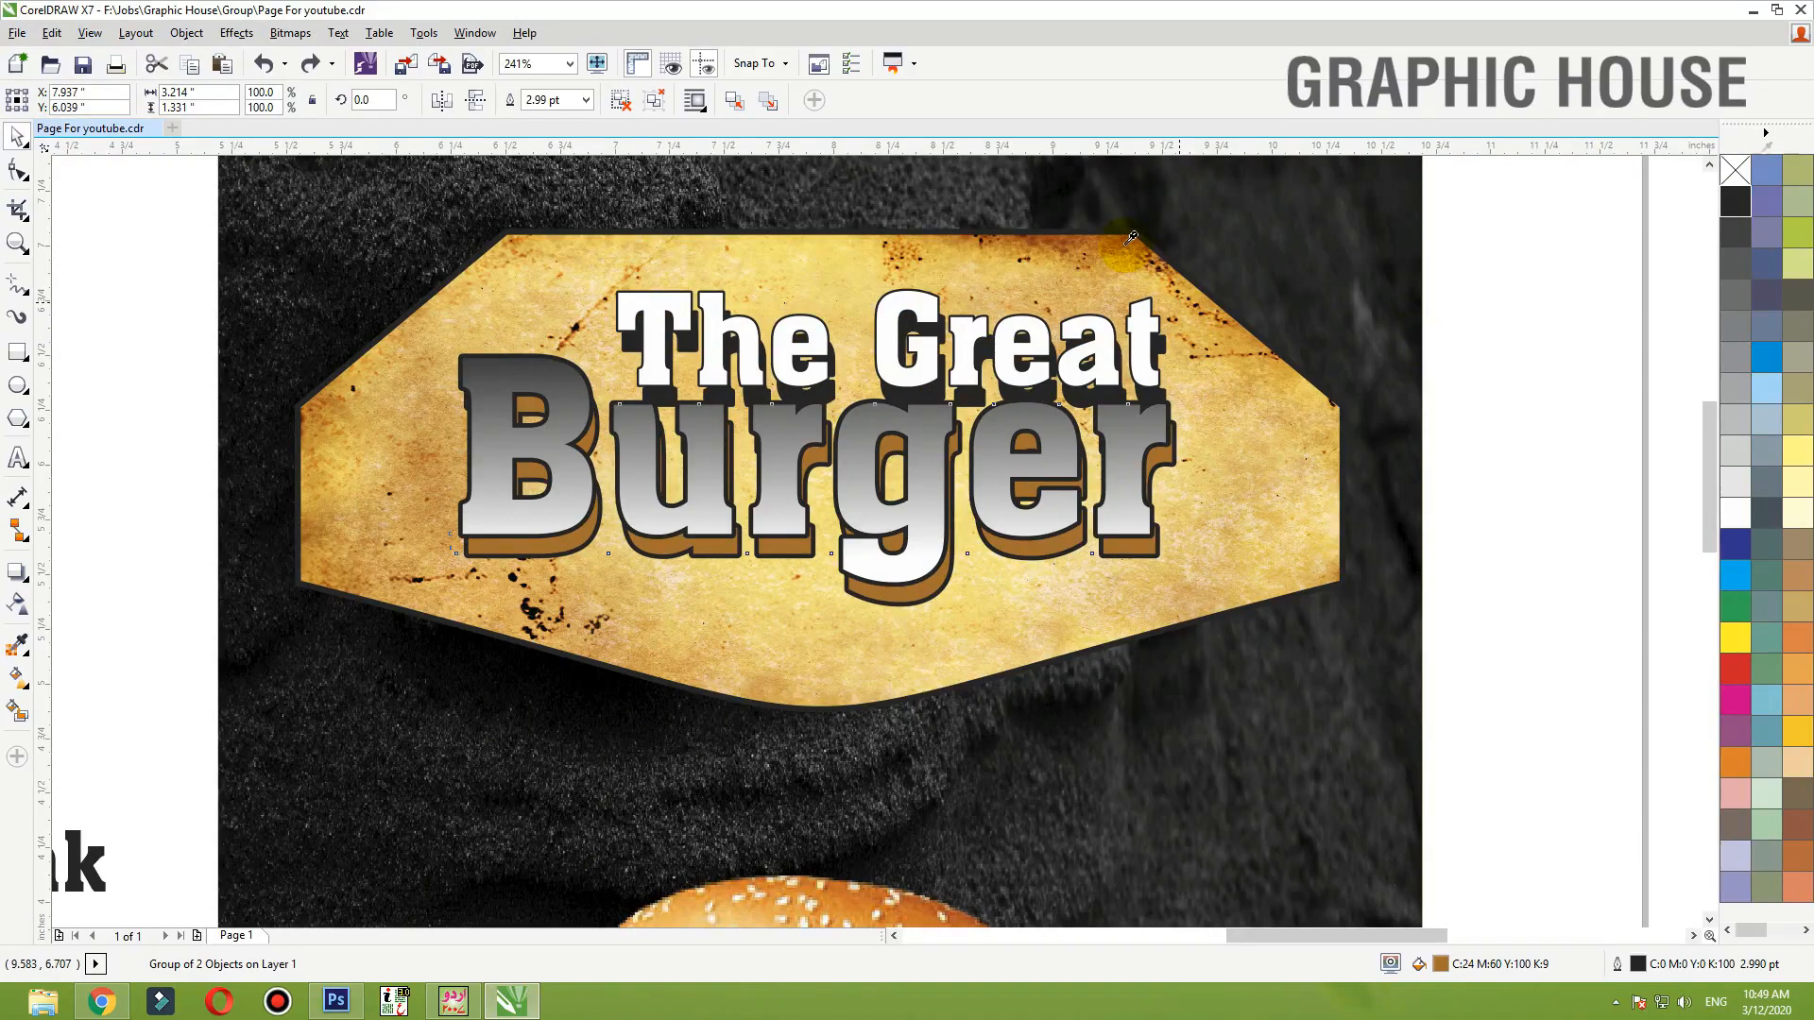
# - Sample the dark red-brown near the badge's upper-right corner and apply it to the rear headline copy and the front "Burger" outline
pyautogui.press('space')
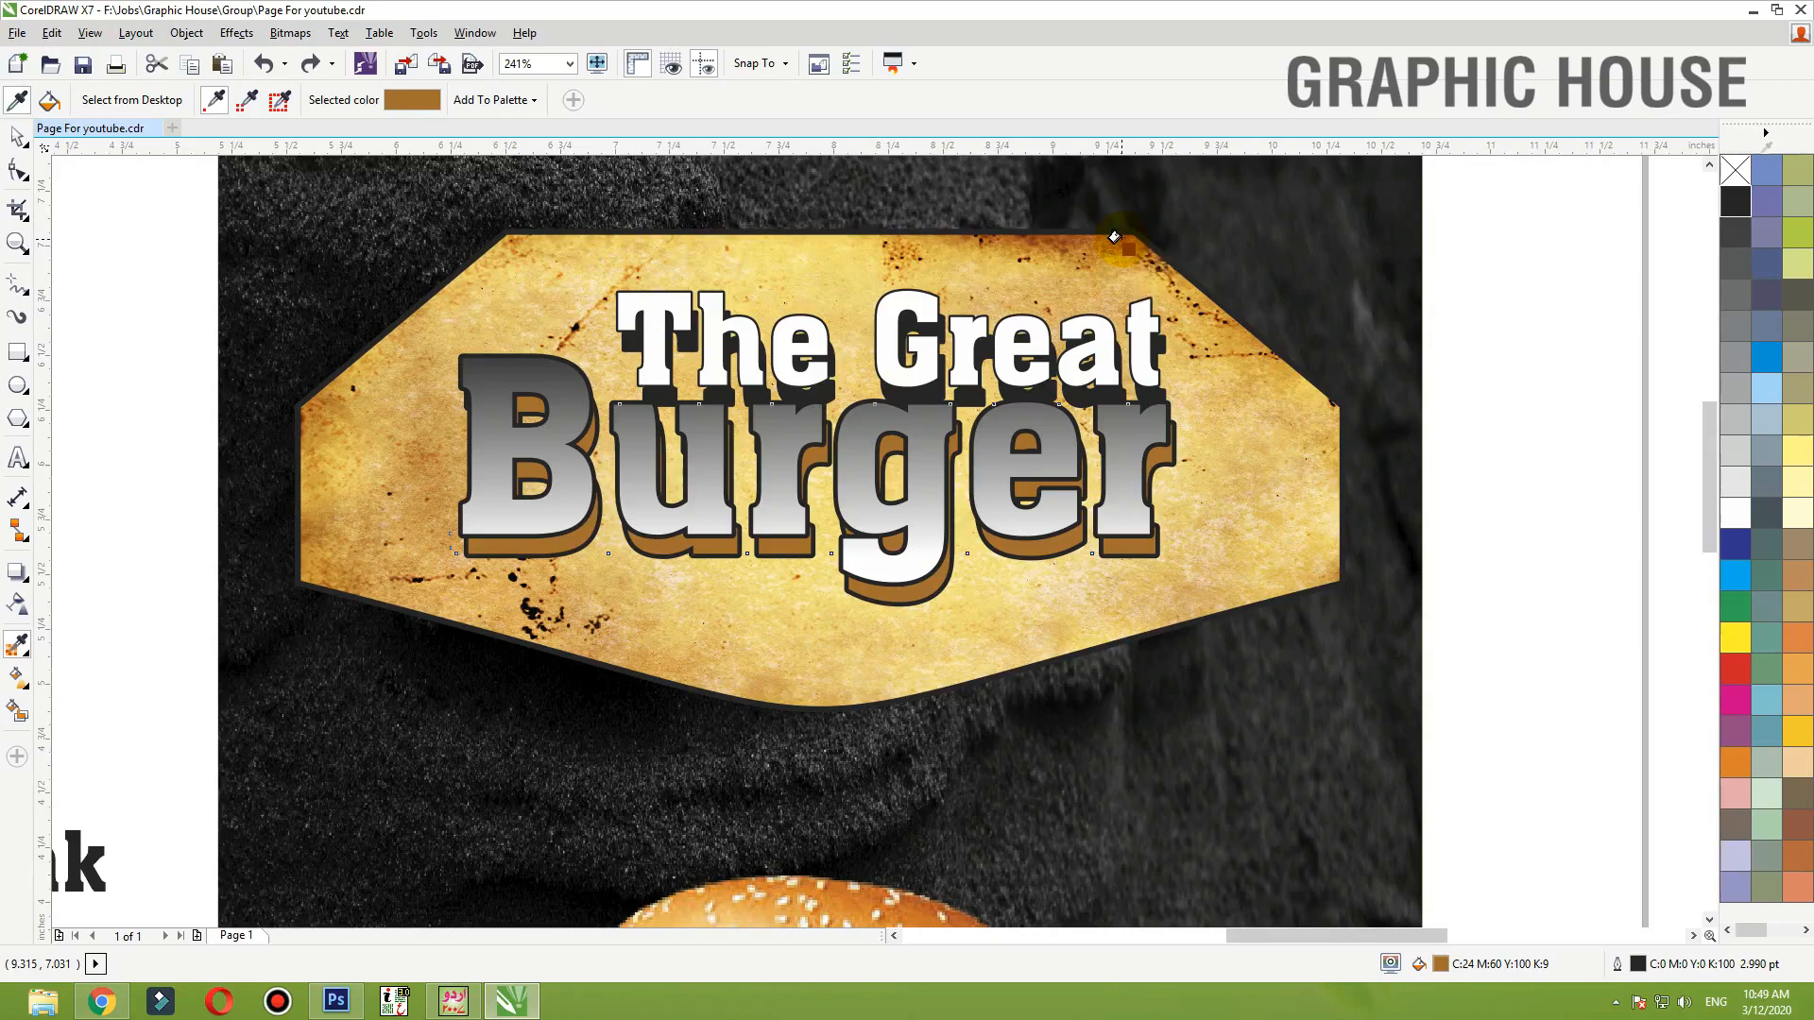
pyautogui.click(1106, 531)
pyautogui.click(1114, 550)
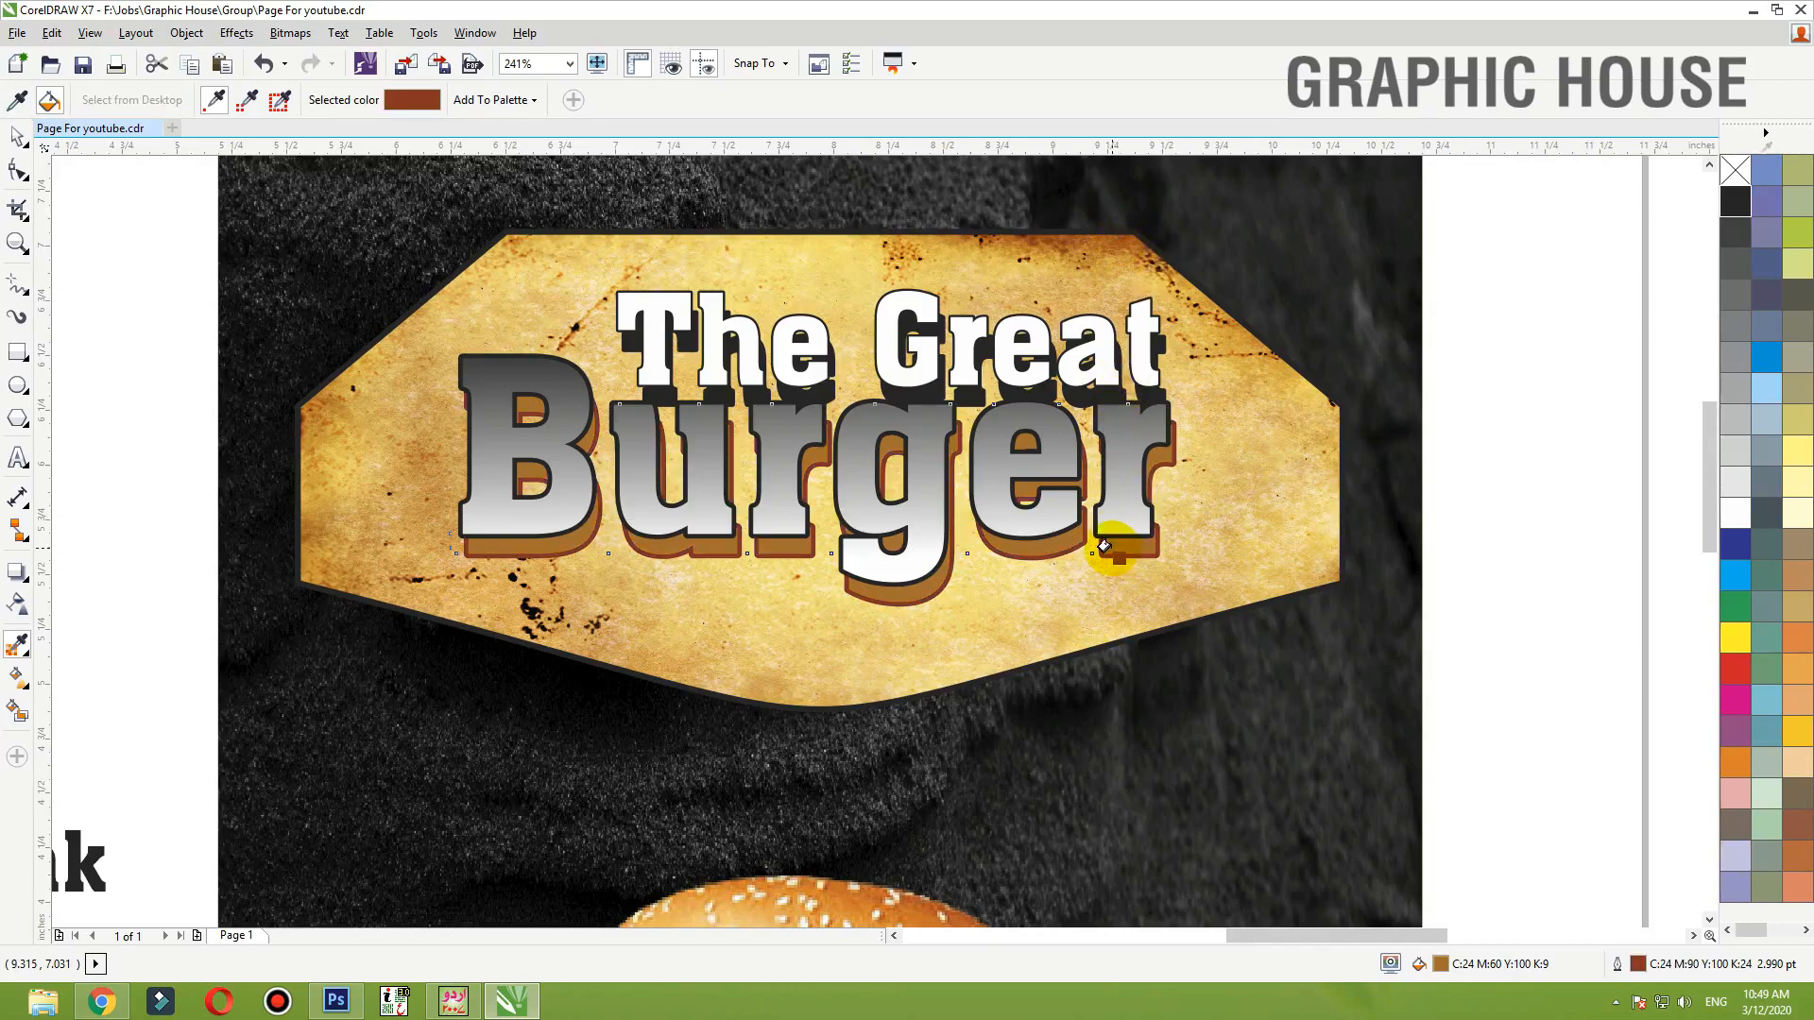
pyautogui.click(1103, 548)
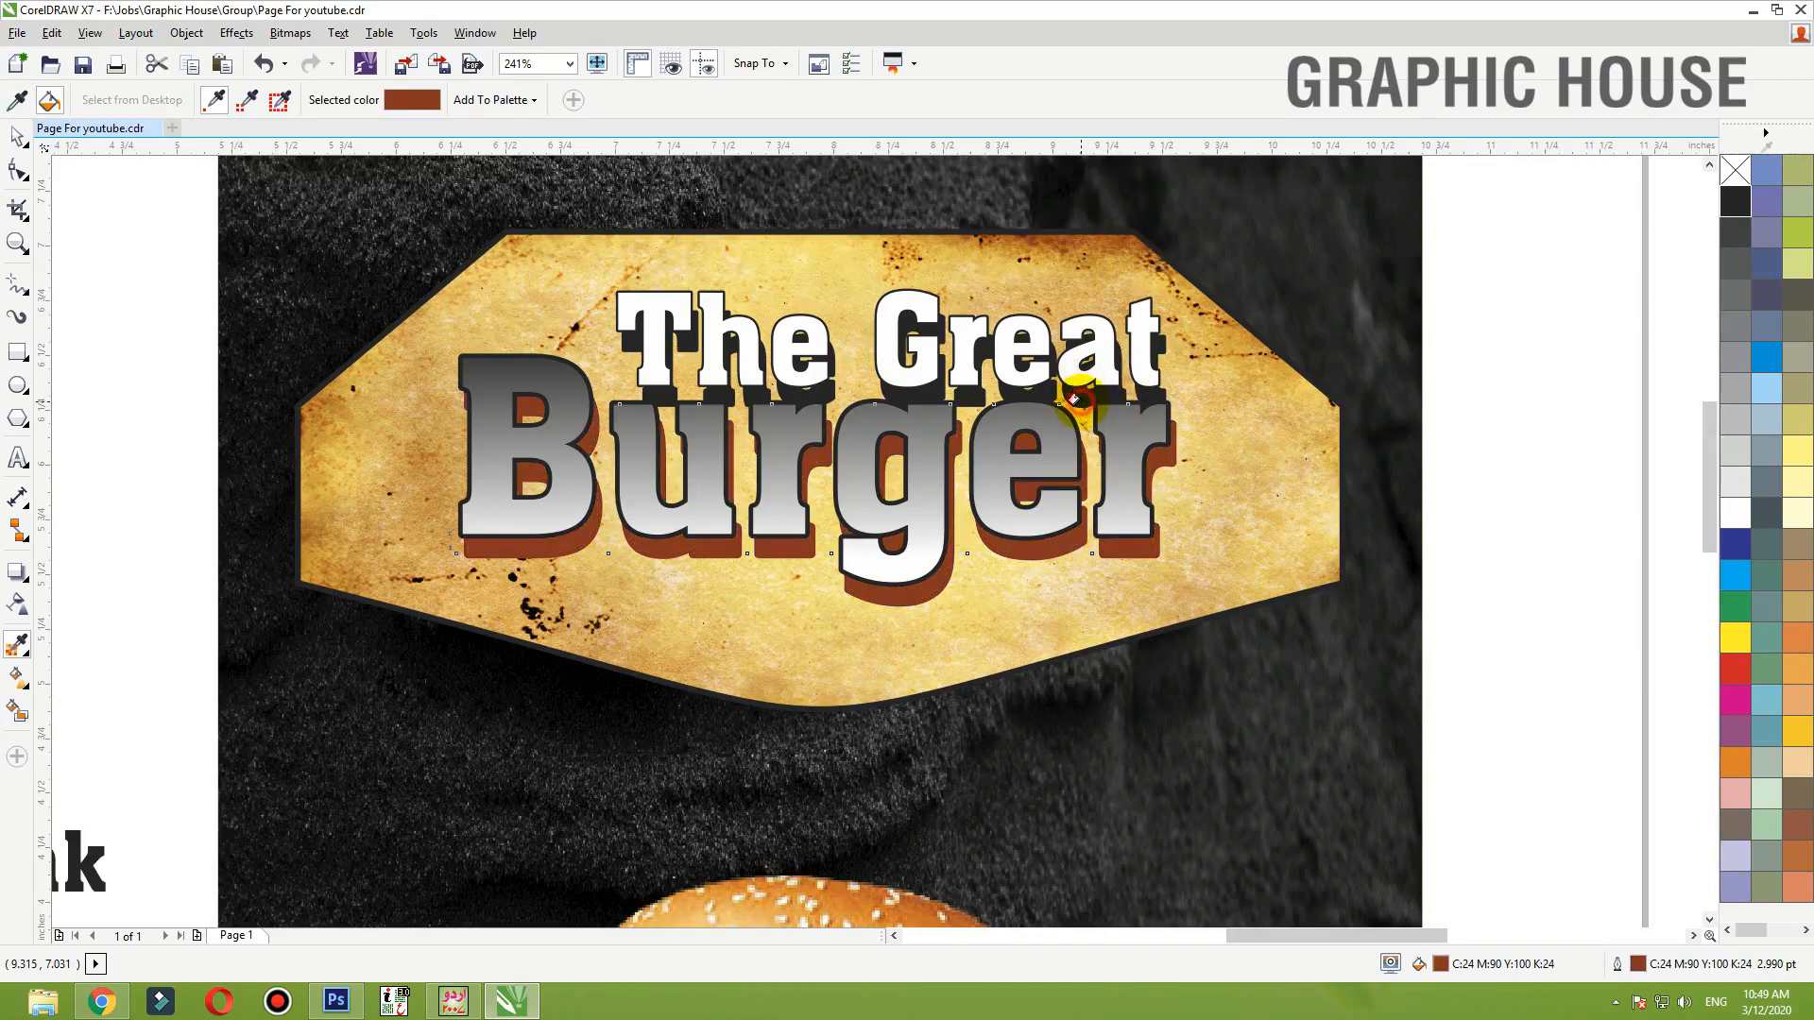
pyautogui.click(1074, 397)
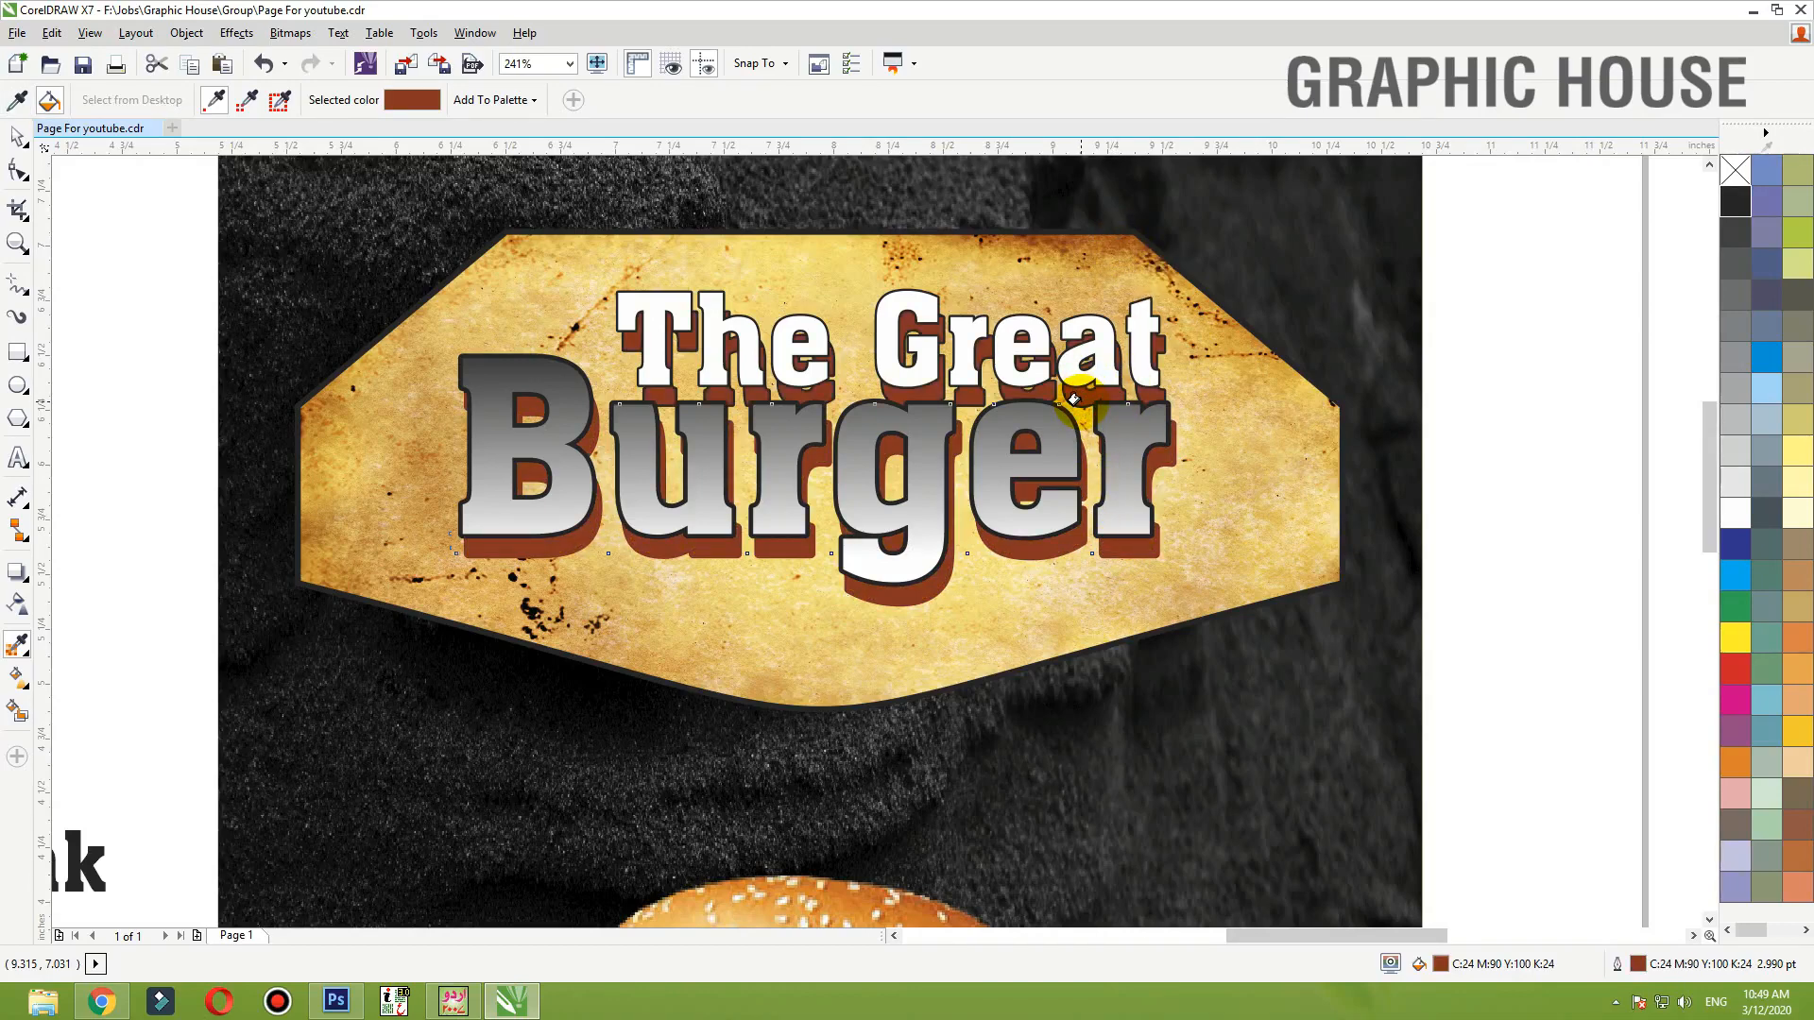
pyautogui.click(941, 438)
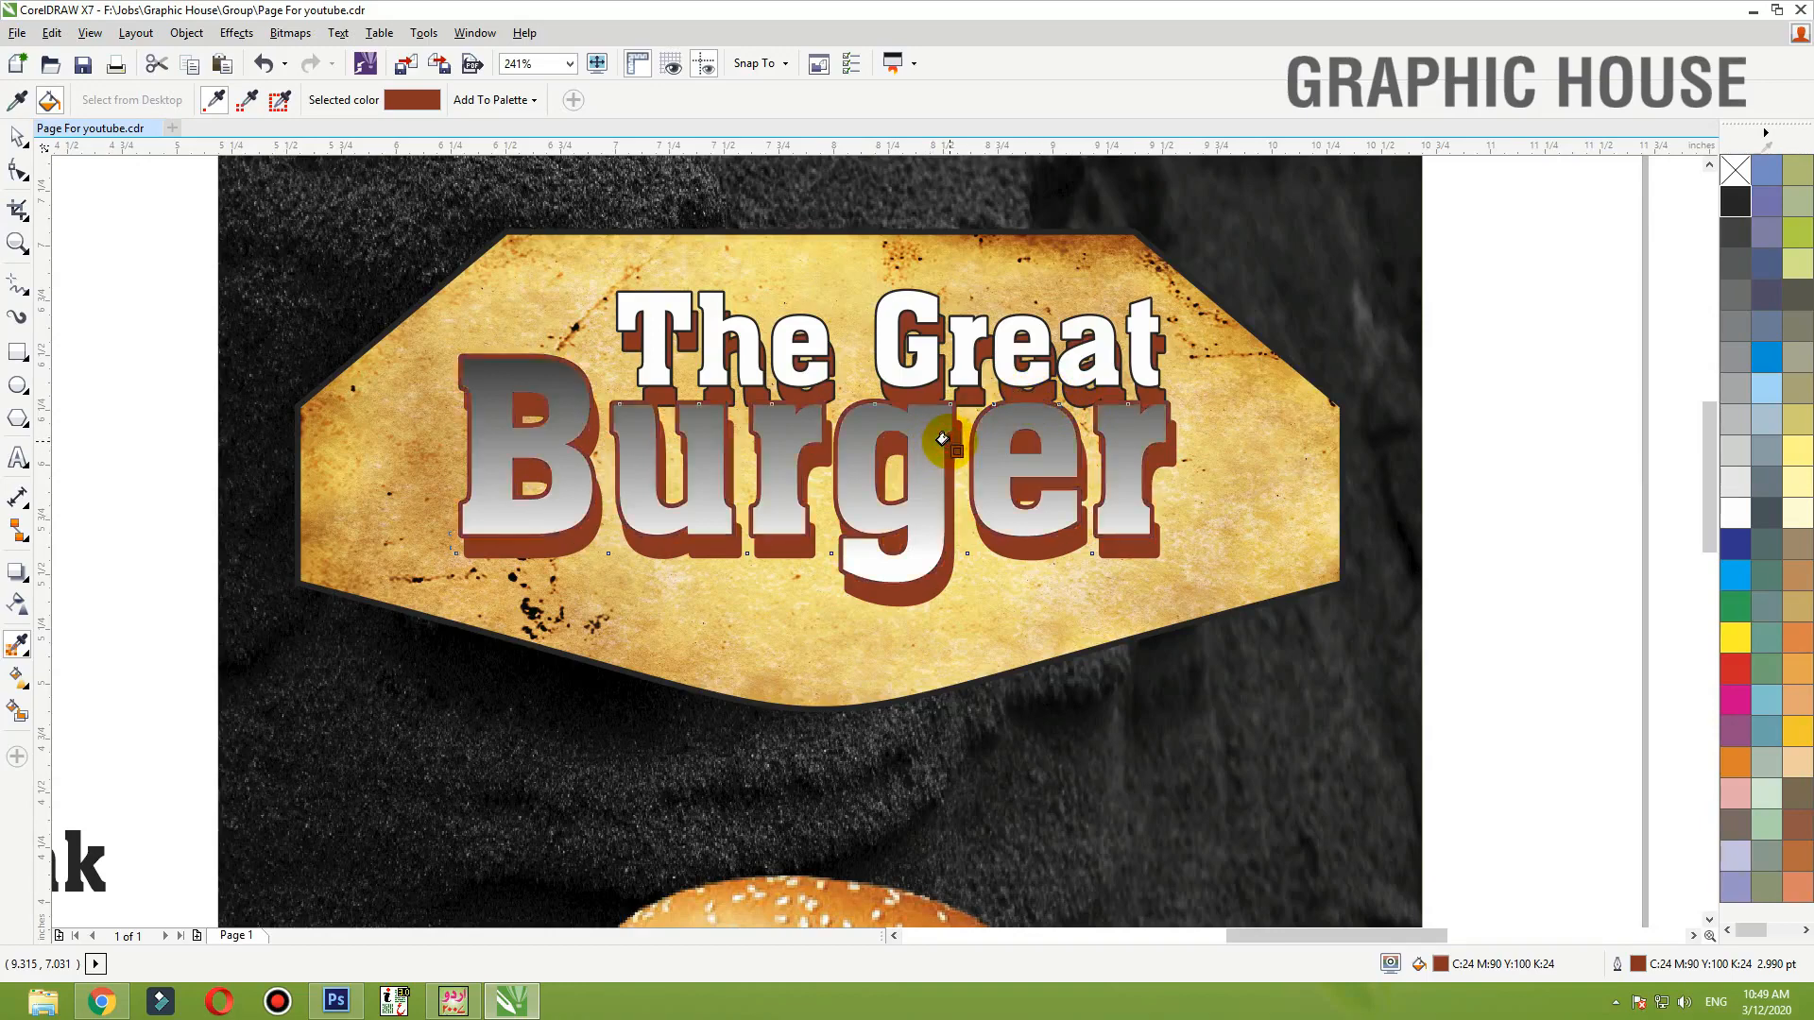
# - Apply the red-brown to the outline of the front "The Great" and move the front headline group slightly down toward its shadow
pyautogui.click(931, 354)
pyautogui.press('space')
pyautogui.click(932, 409)
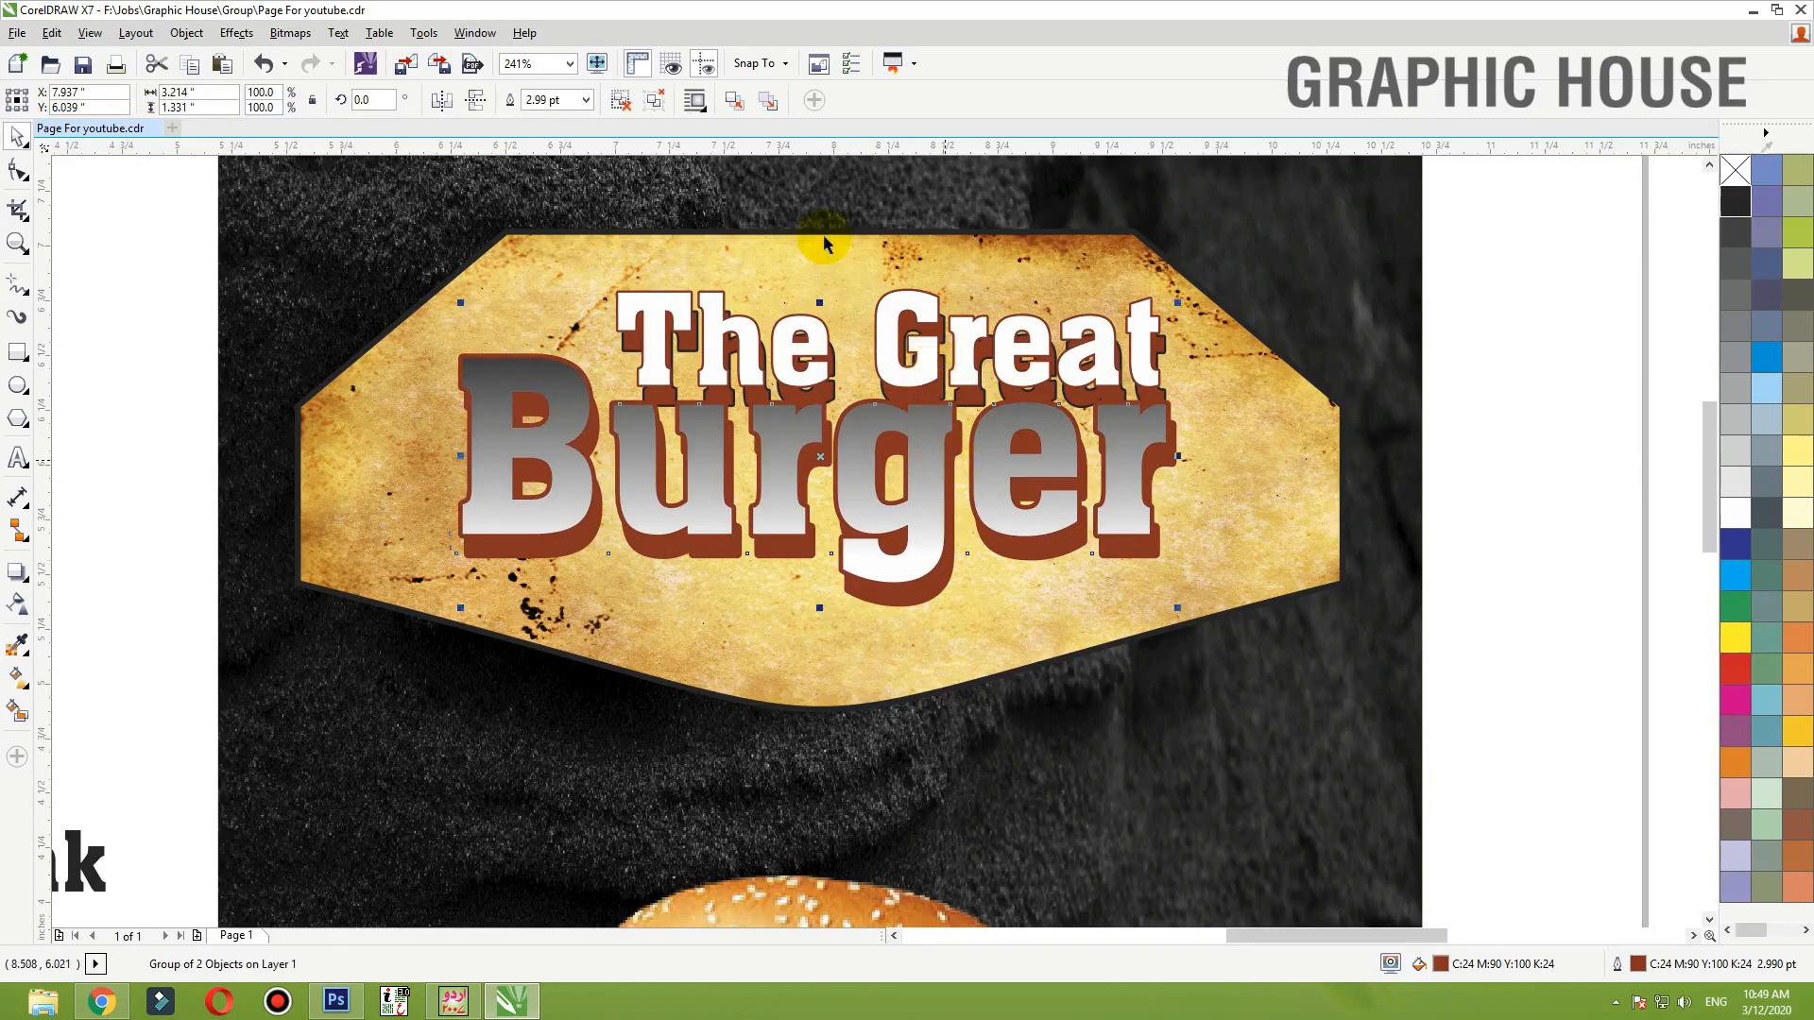
pyautogui.click(1498, 409)
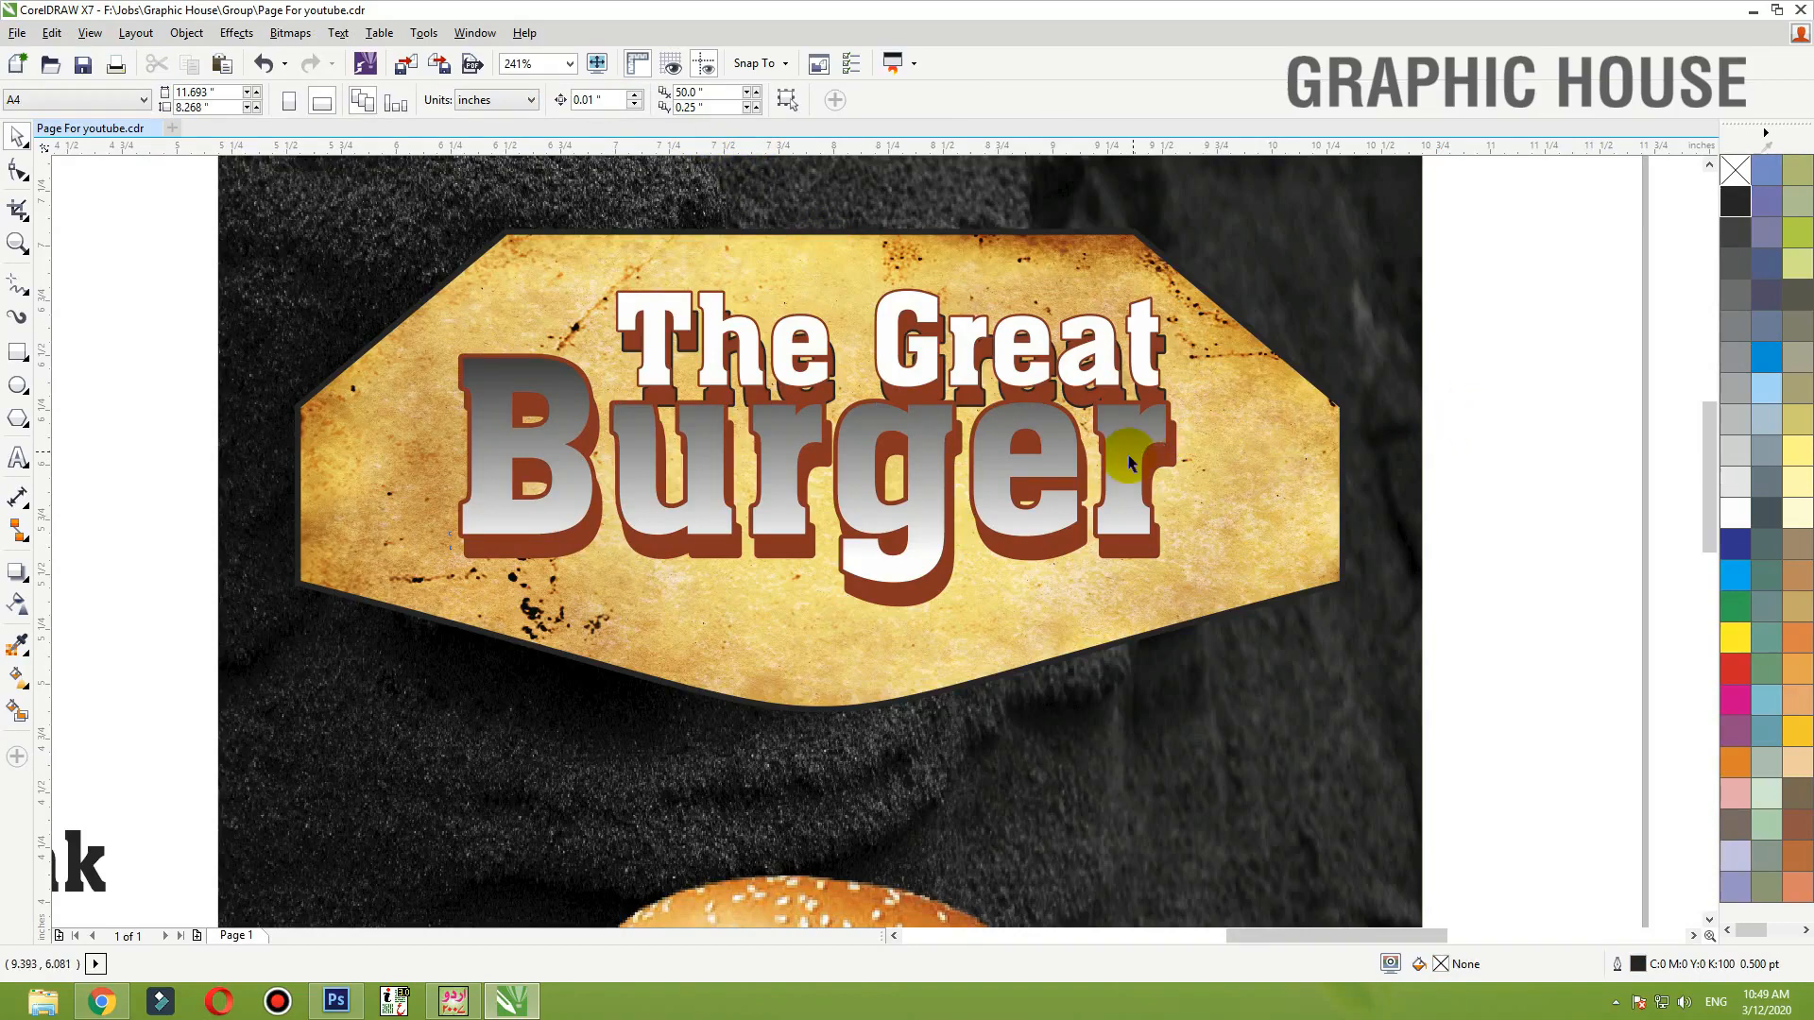
pyautogui.moveTo(1128, 456); pyautogui.dragTo(1129, 469)
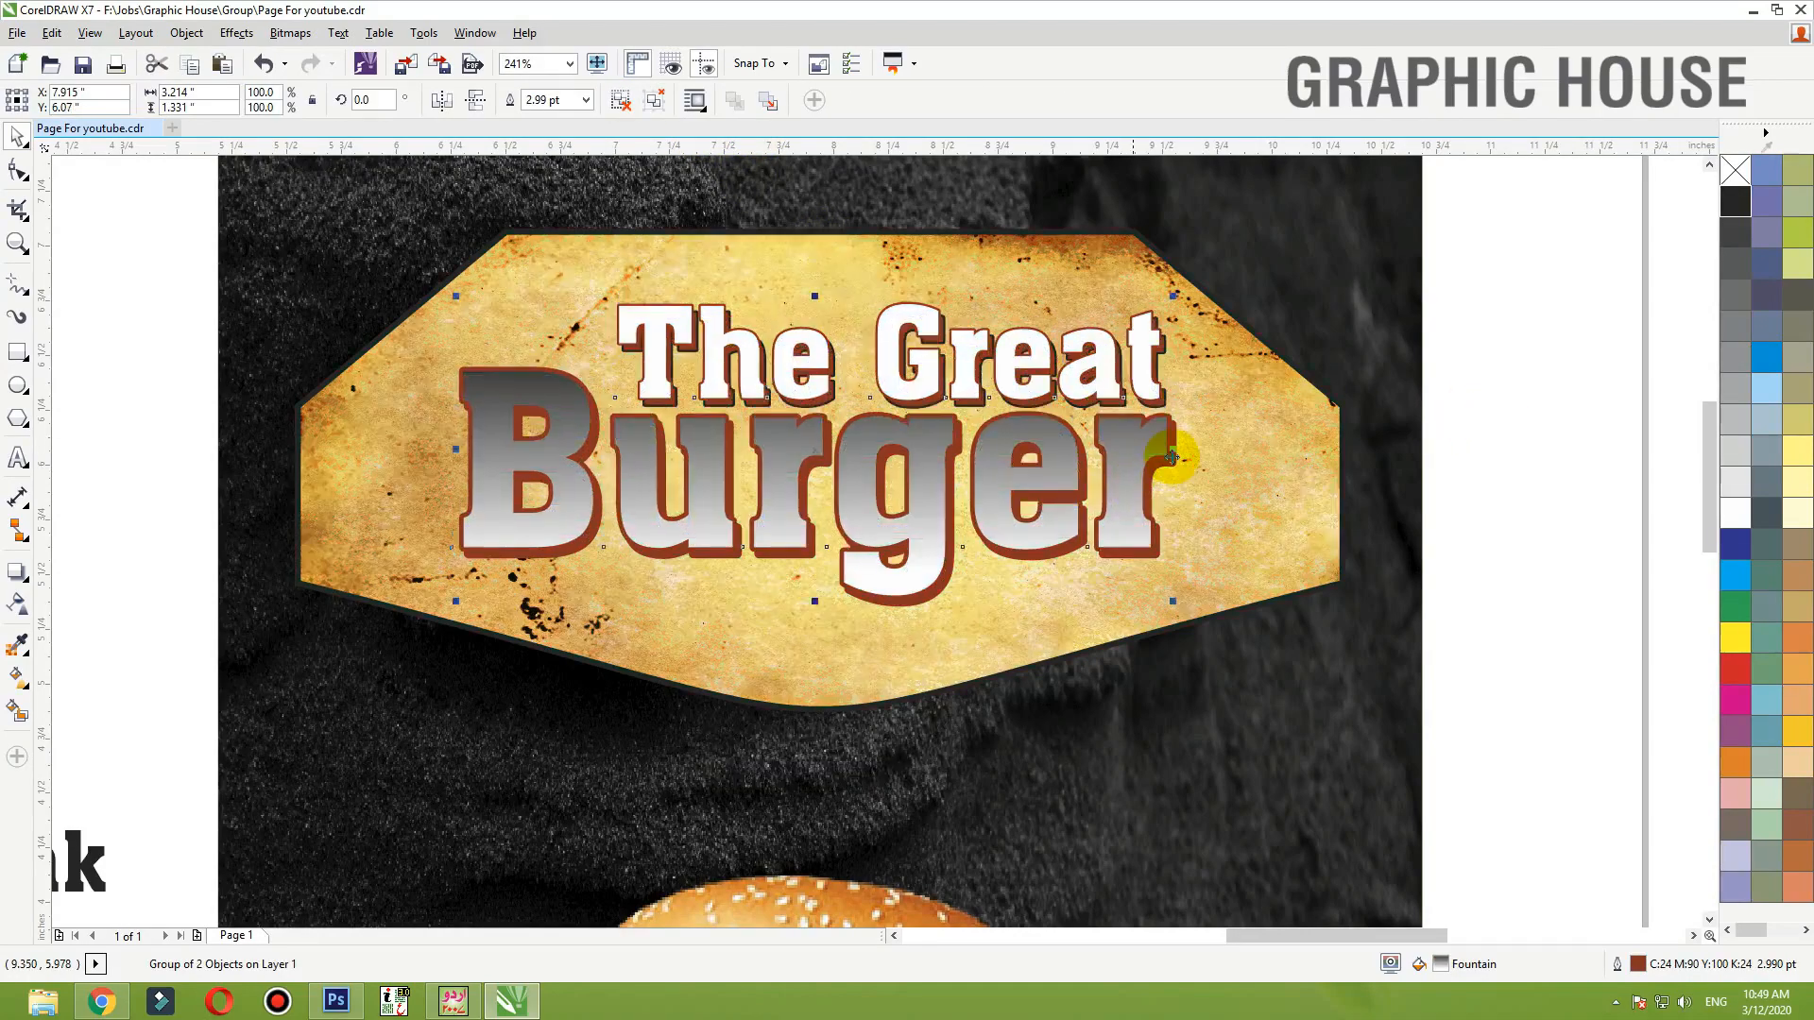
# - Ungroup the headline and remove the black outline from the rear "The Great"
pyautogui.click(654, 101)
pyautogui.click(1490, 458)
pyautogui.click(1167, 406)
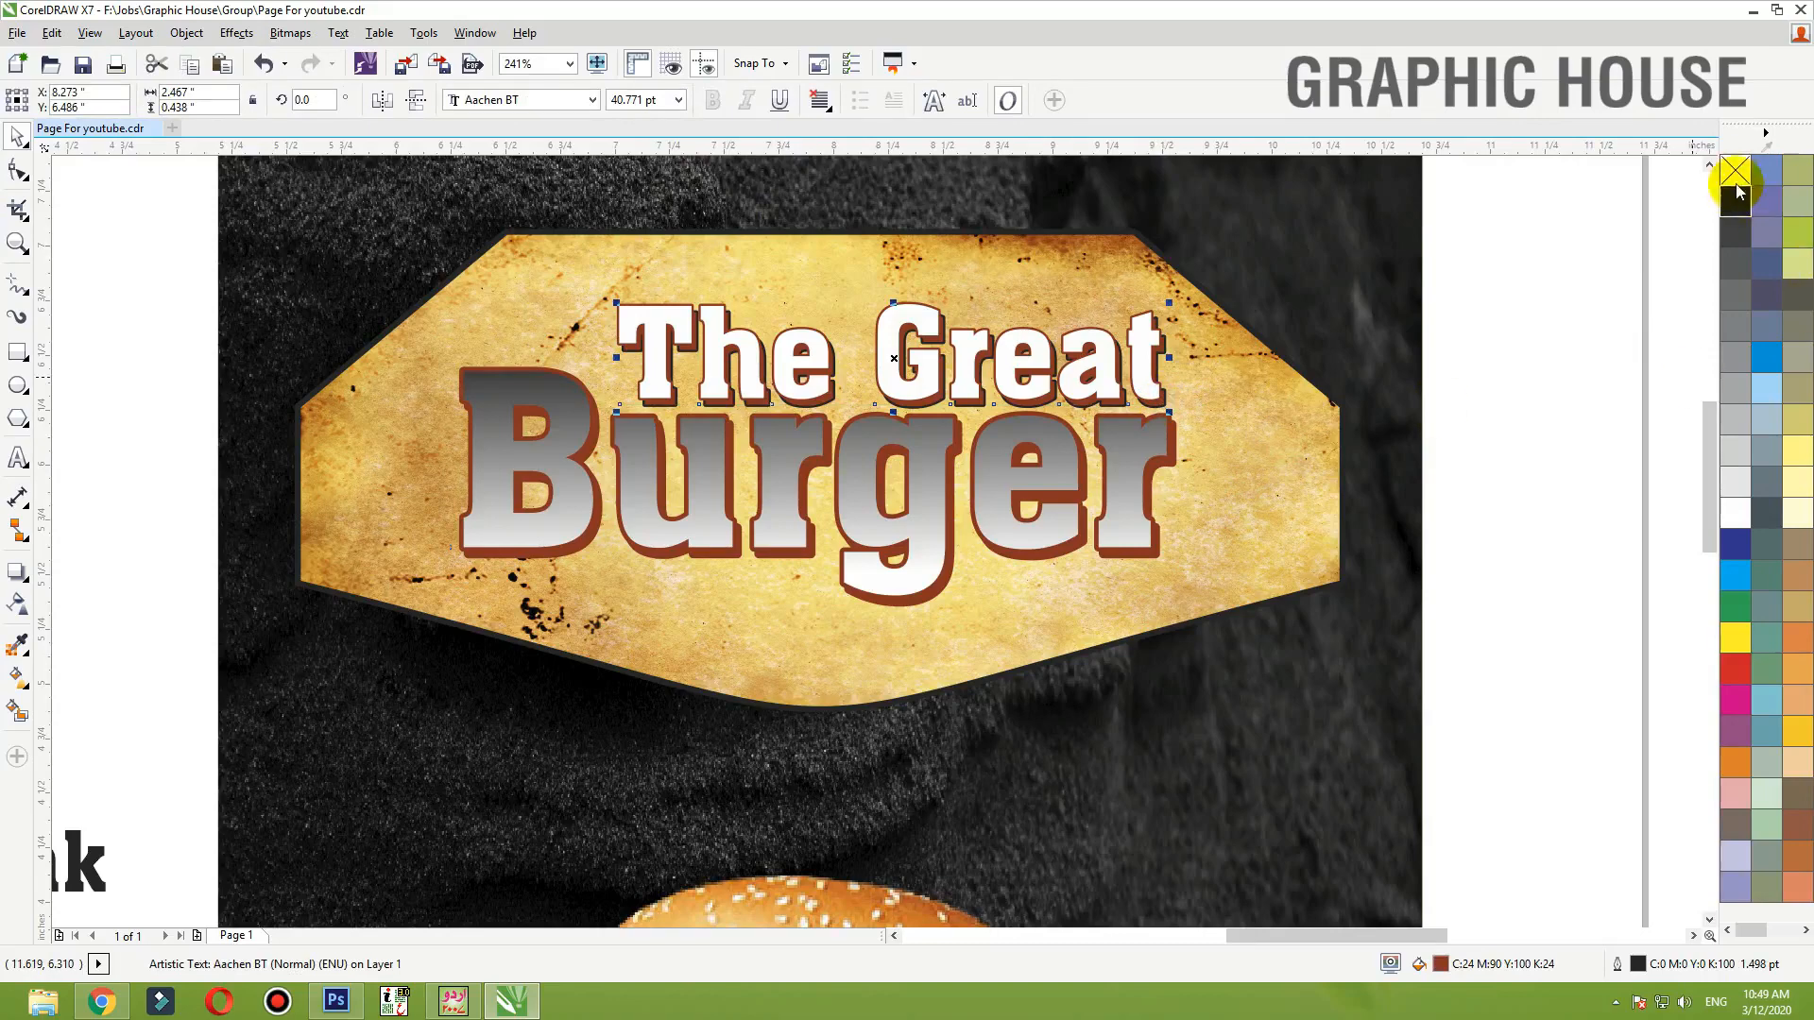
pyautogui.click(1579, 292)
# - Fill the front "Burger" with white and offset the front words slightly farther from their red-brown shadows
pyautogui.click(1037, 375)
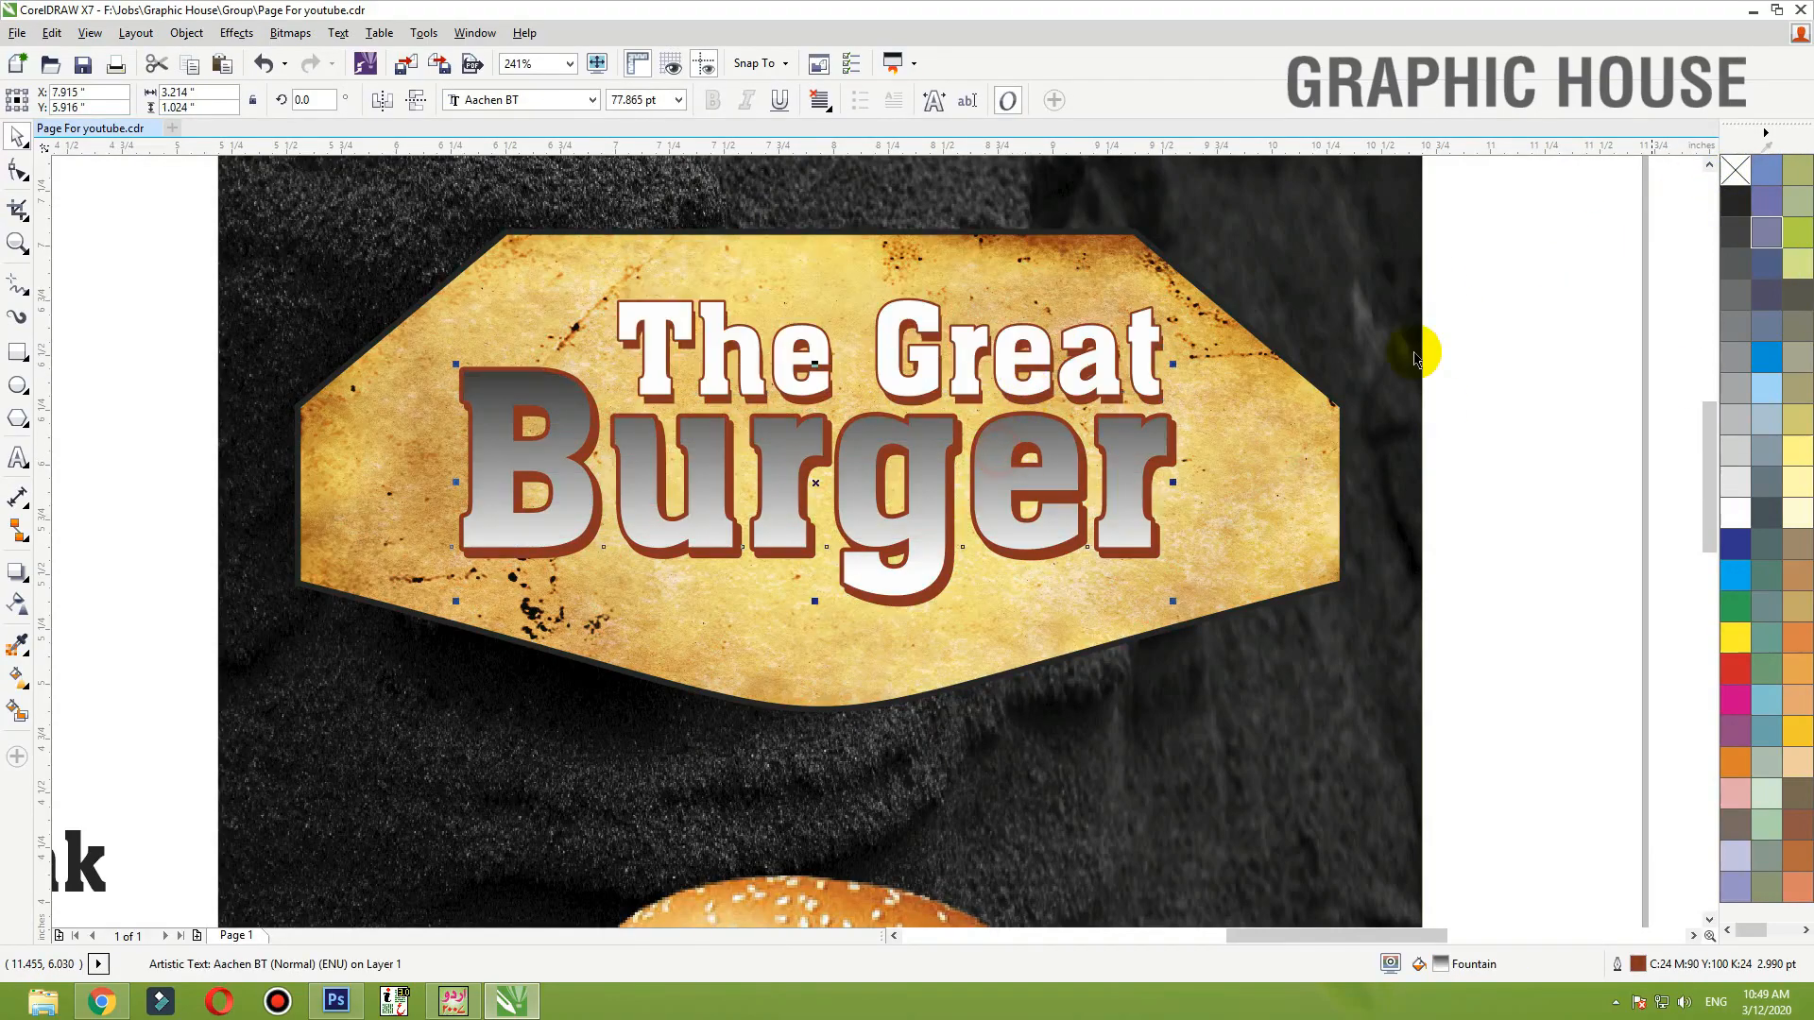
pyautogui.moveTo(1735, 515); pyautogui.dragTo(882, 433)
pyautogui.click(929, 498)
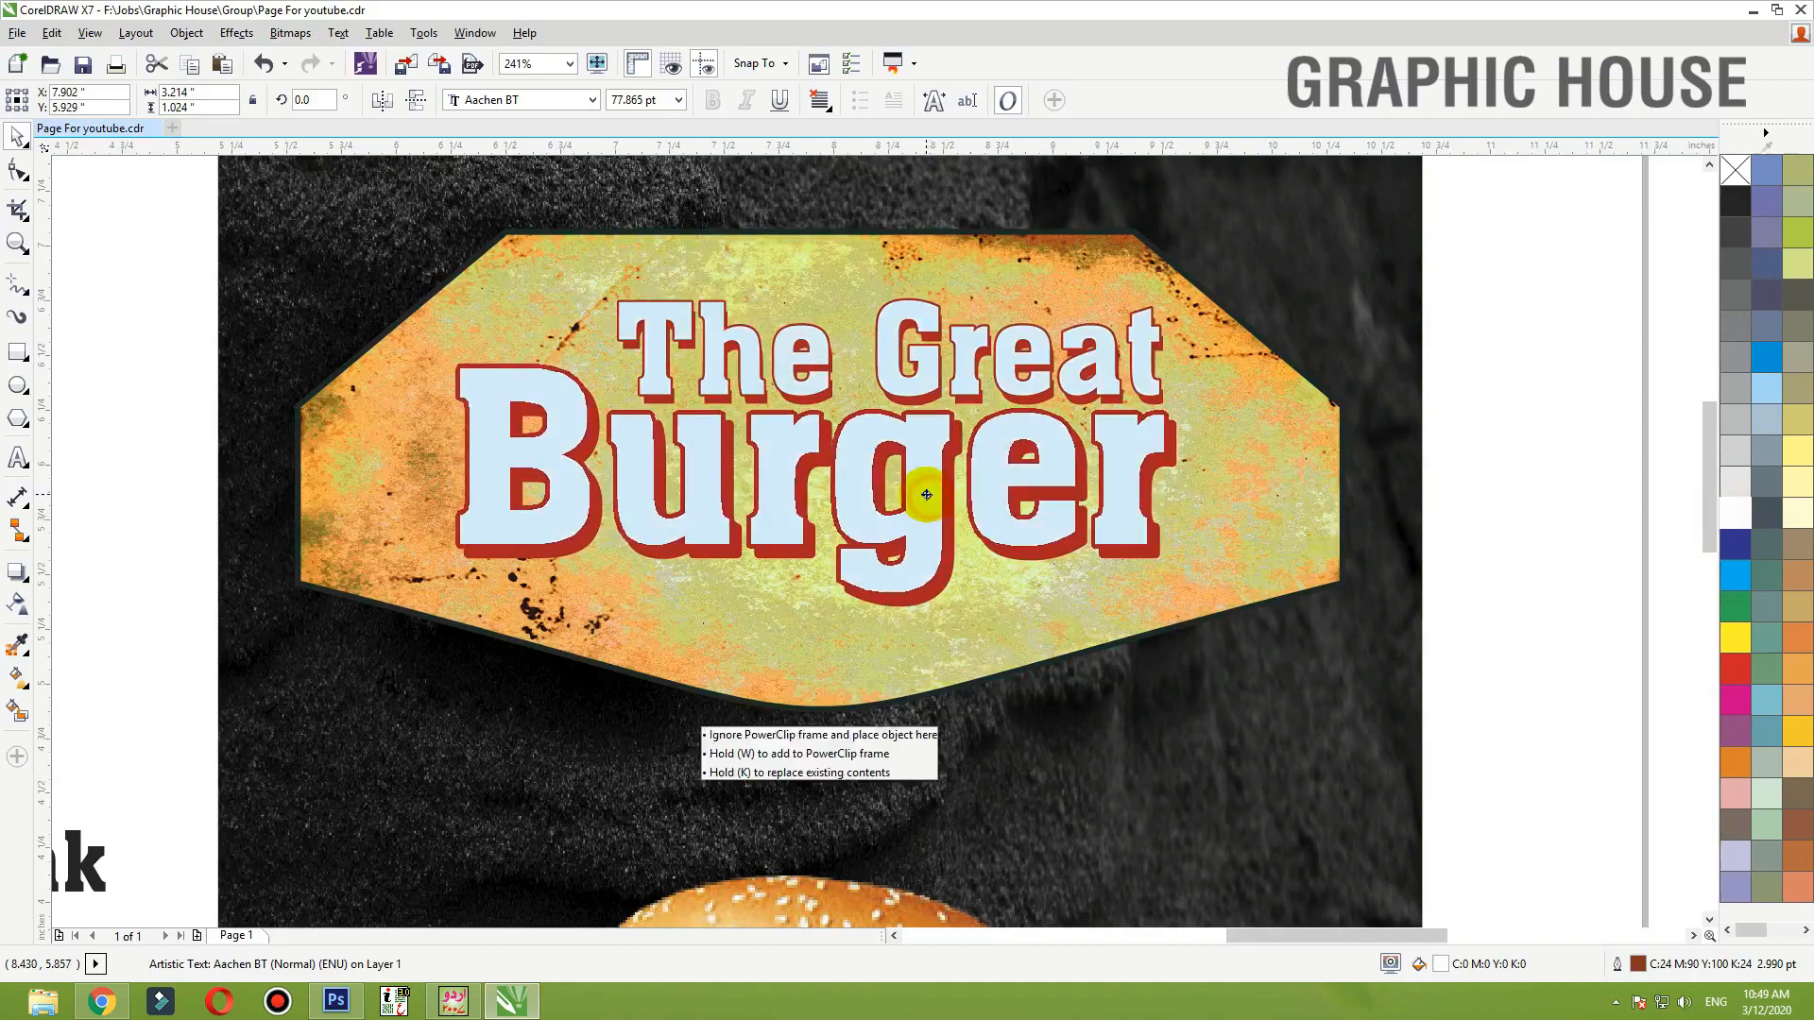
# - Try black, lime green, golden yellow, dark blue and white fills on the front "The Great"
pyautogui.click(923, 370)
pyautogui.click(1735, 203)
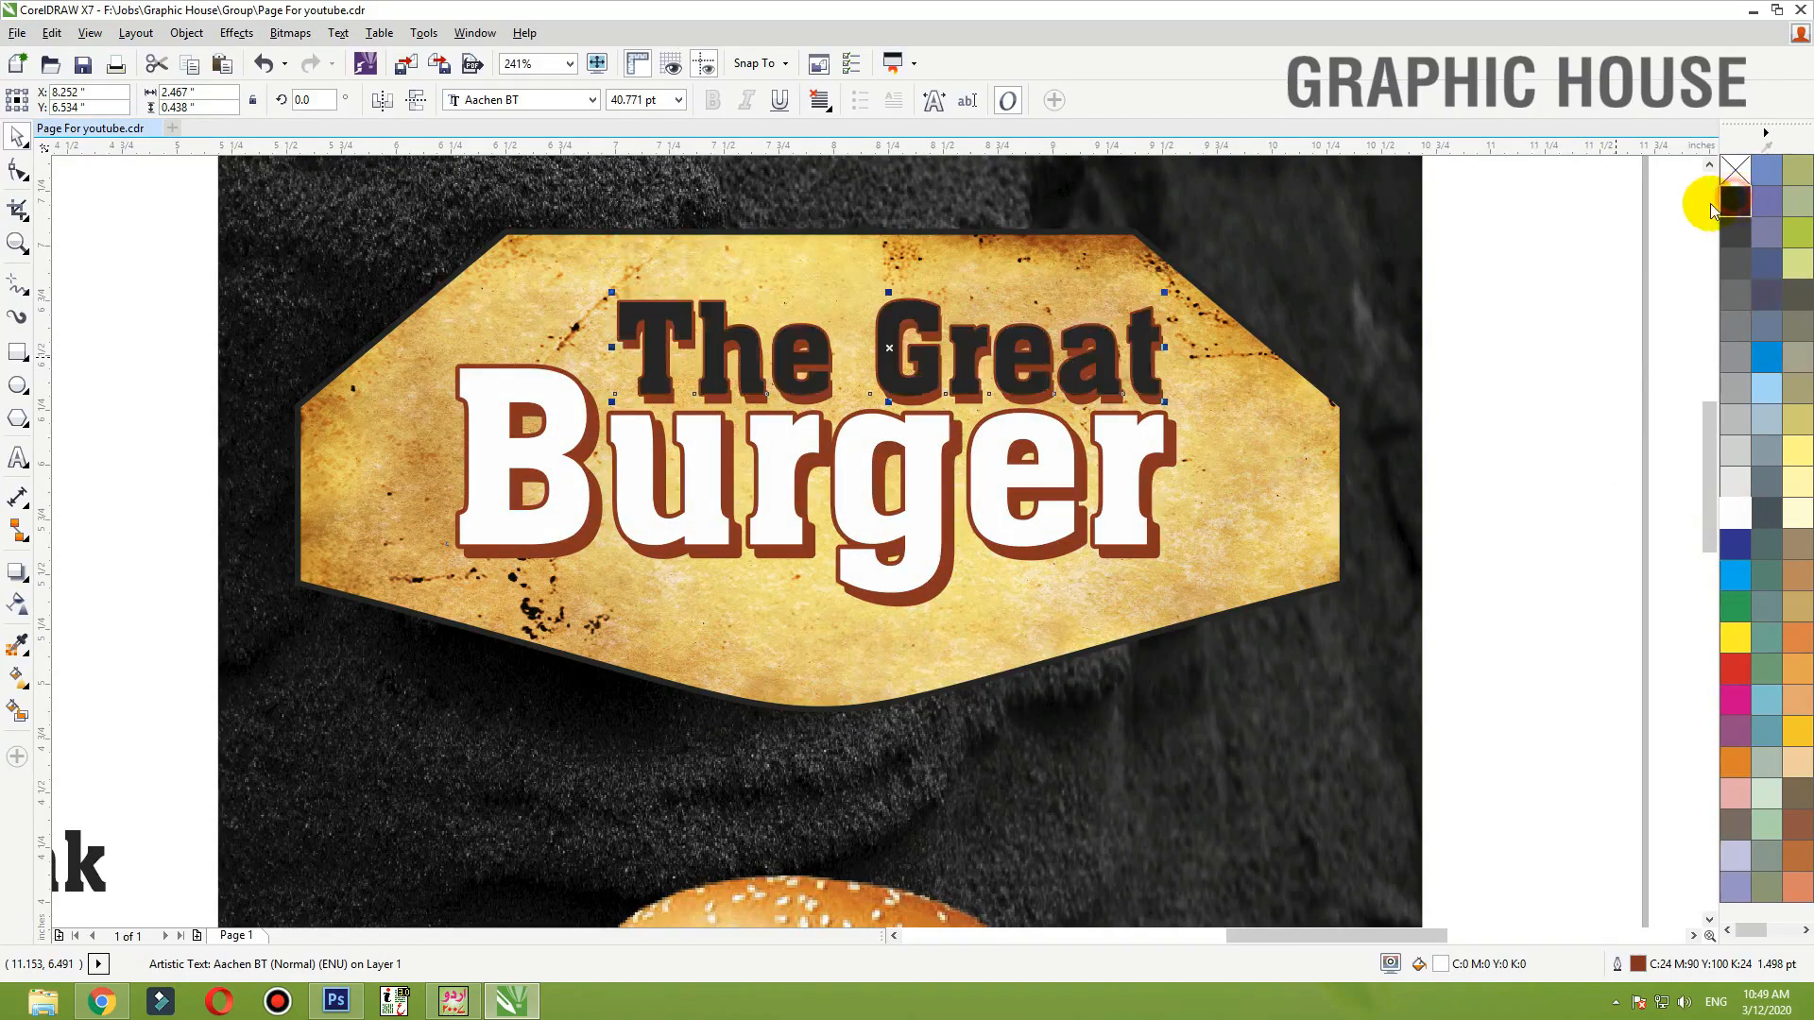
pyautogui.click(1799, 238)
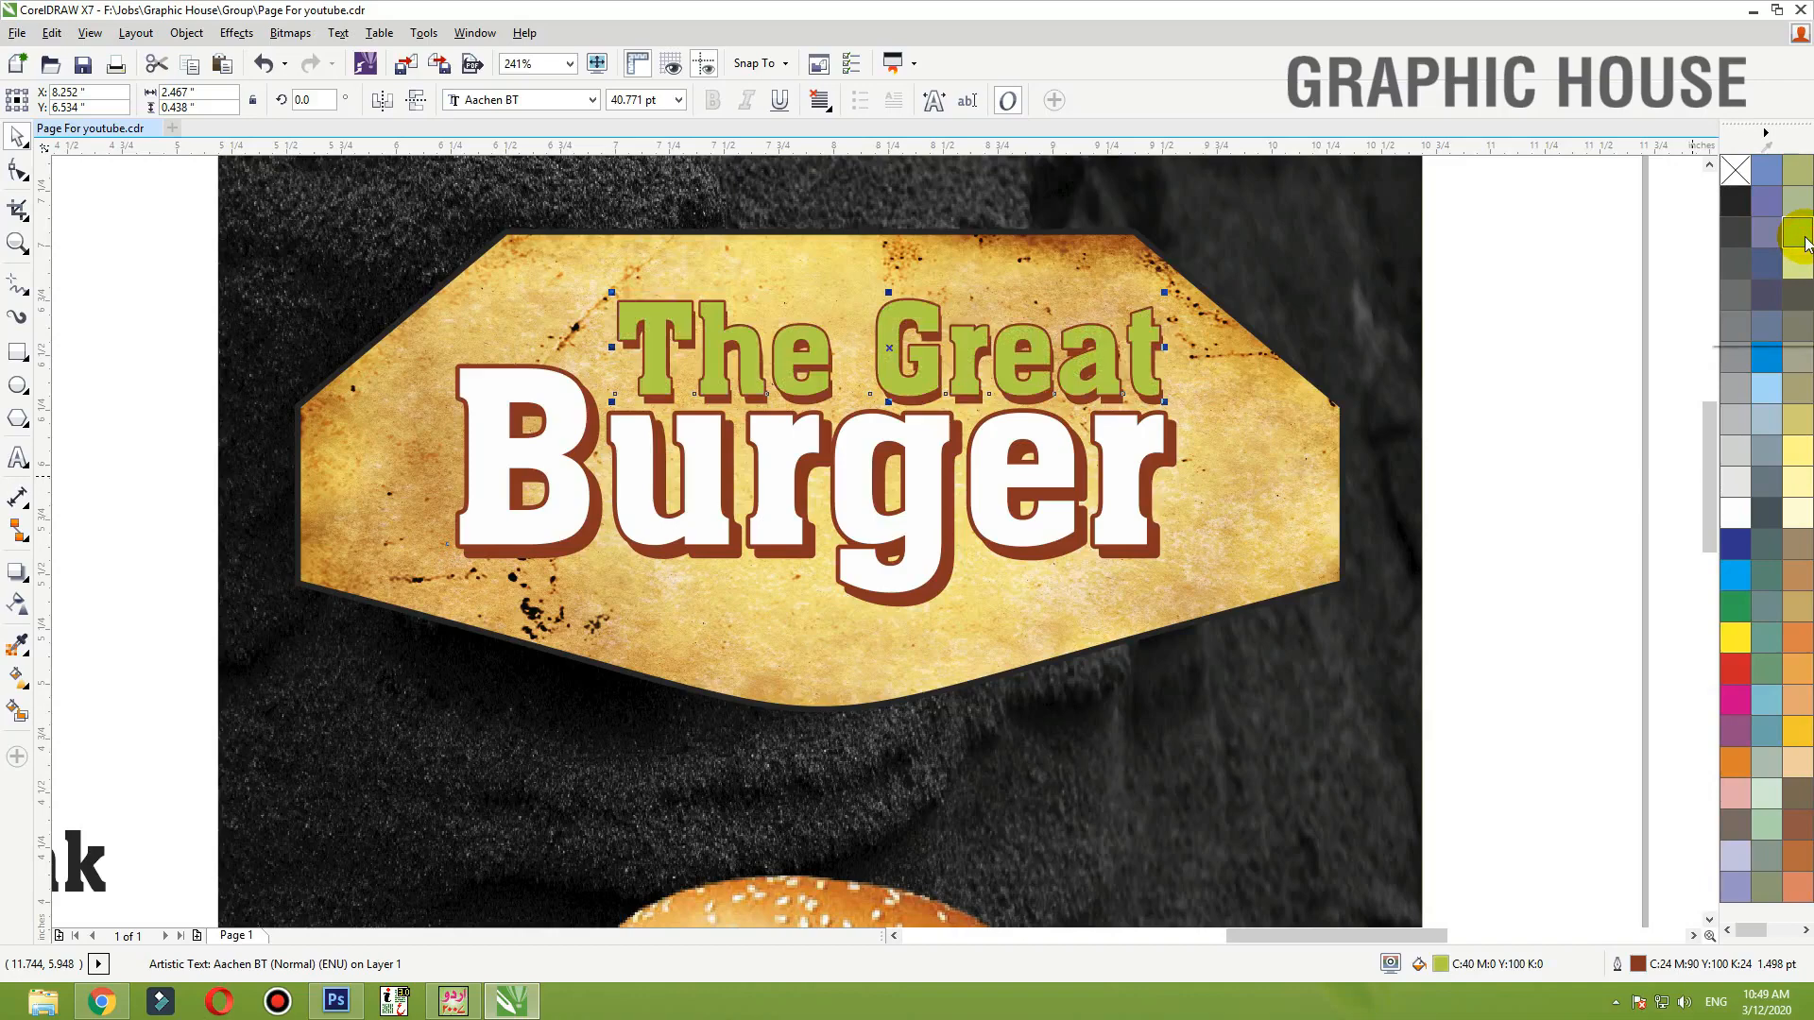
pyautogui.click(1799, 741)
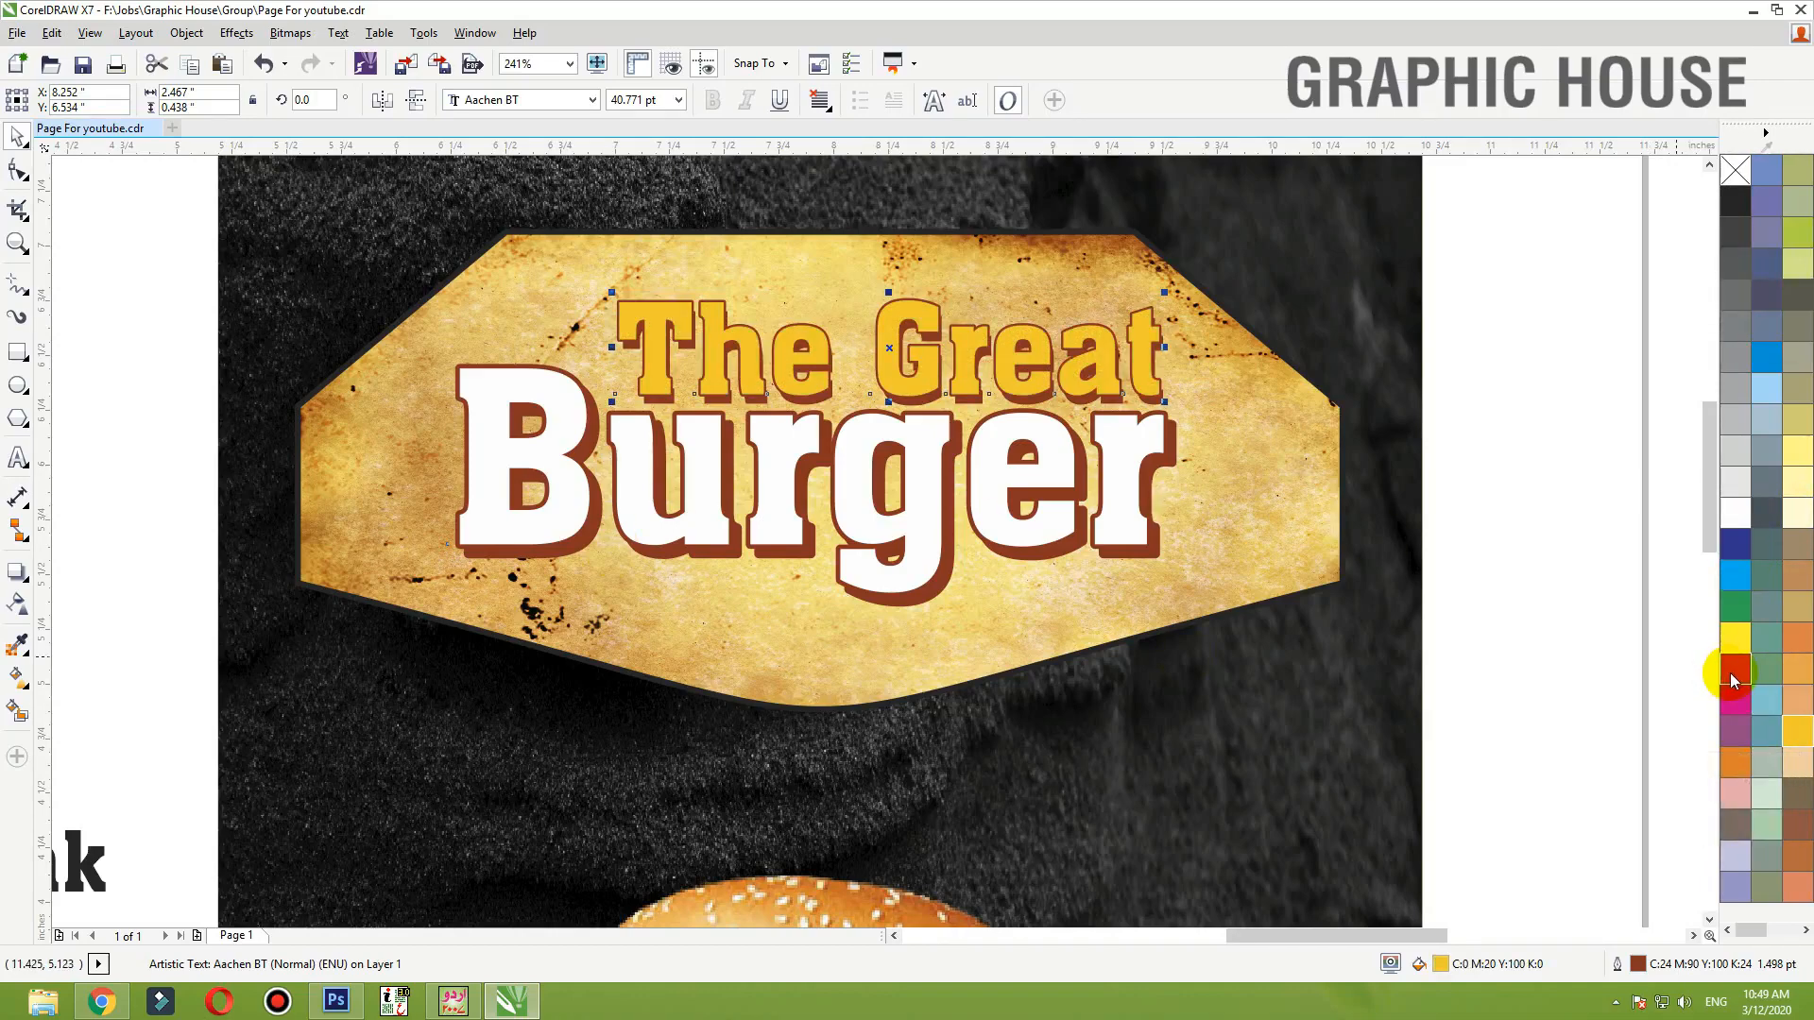
pyautogui.click(1734, 607)
pyautogui.click(1734, 572)
pyautogui.click(1734, 545)
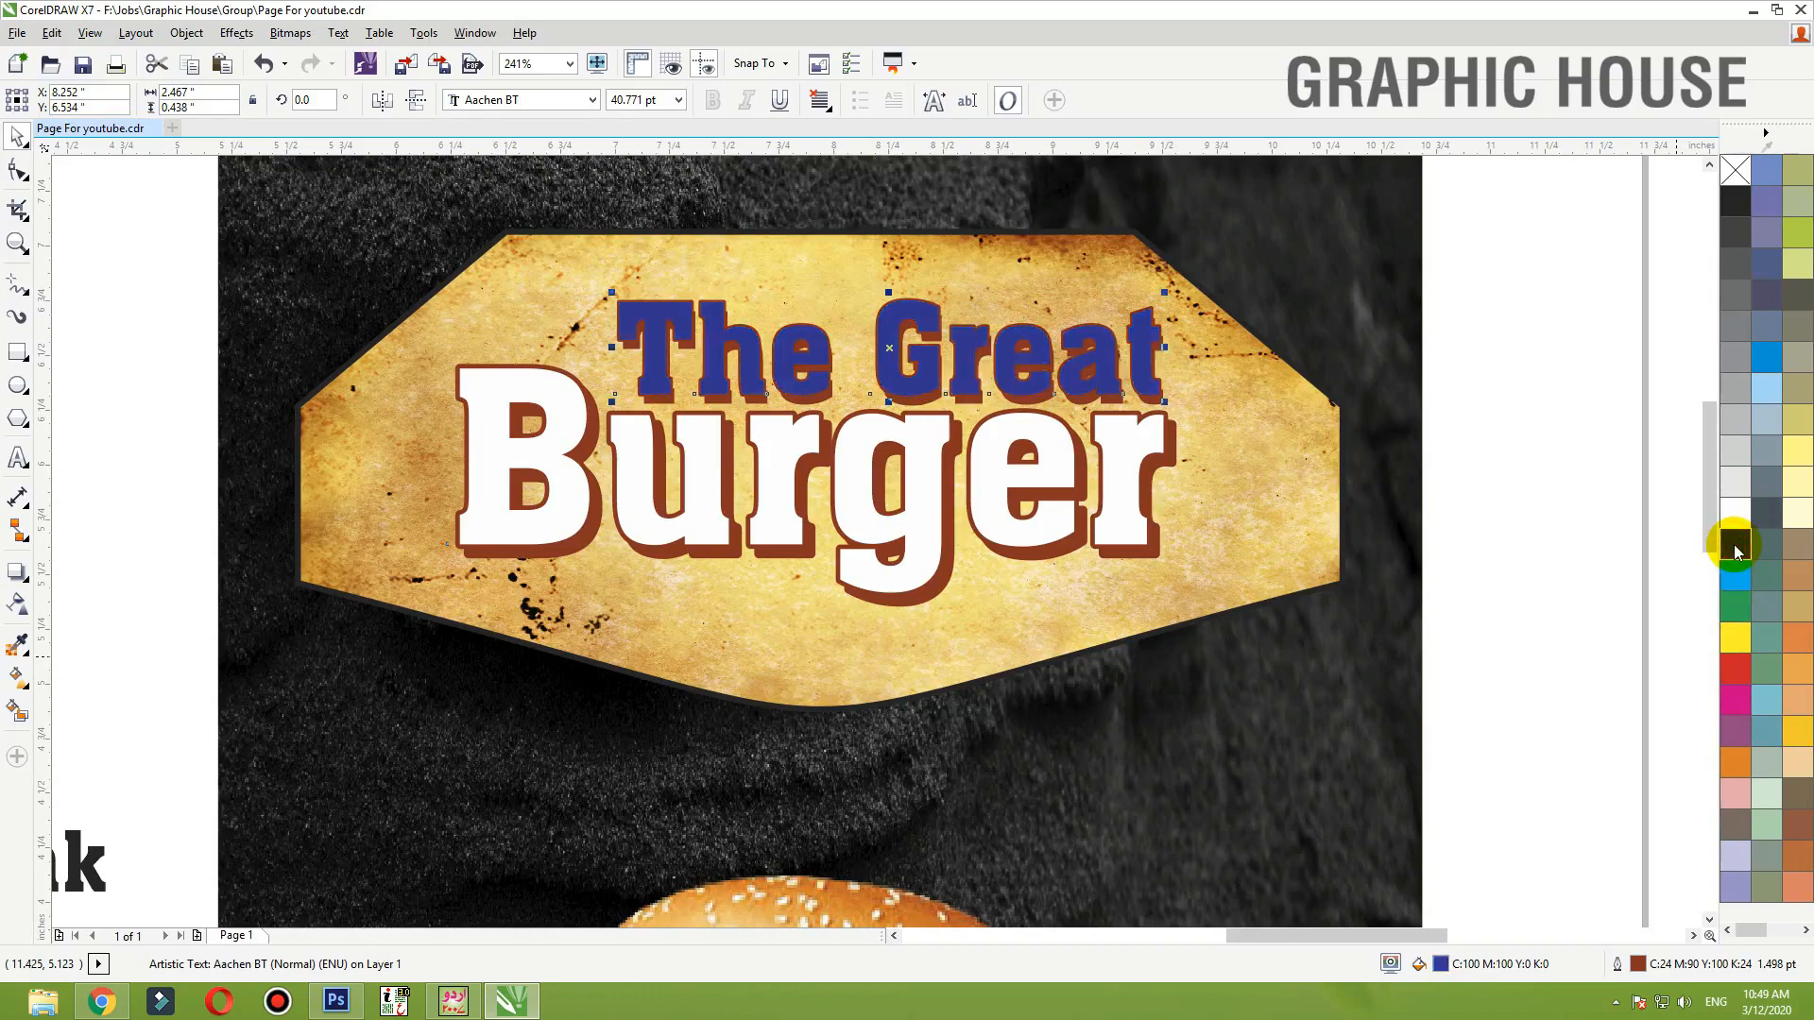
pyautogui.click(1734, 520)
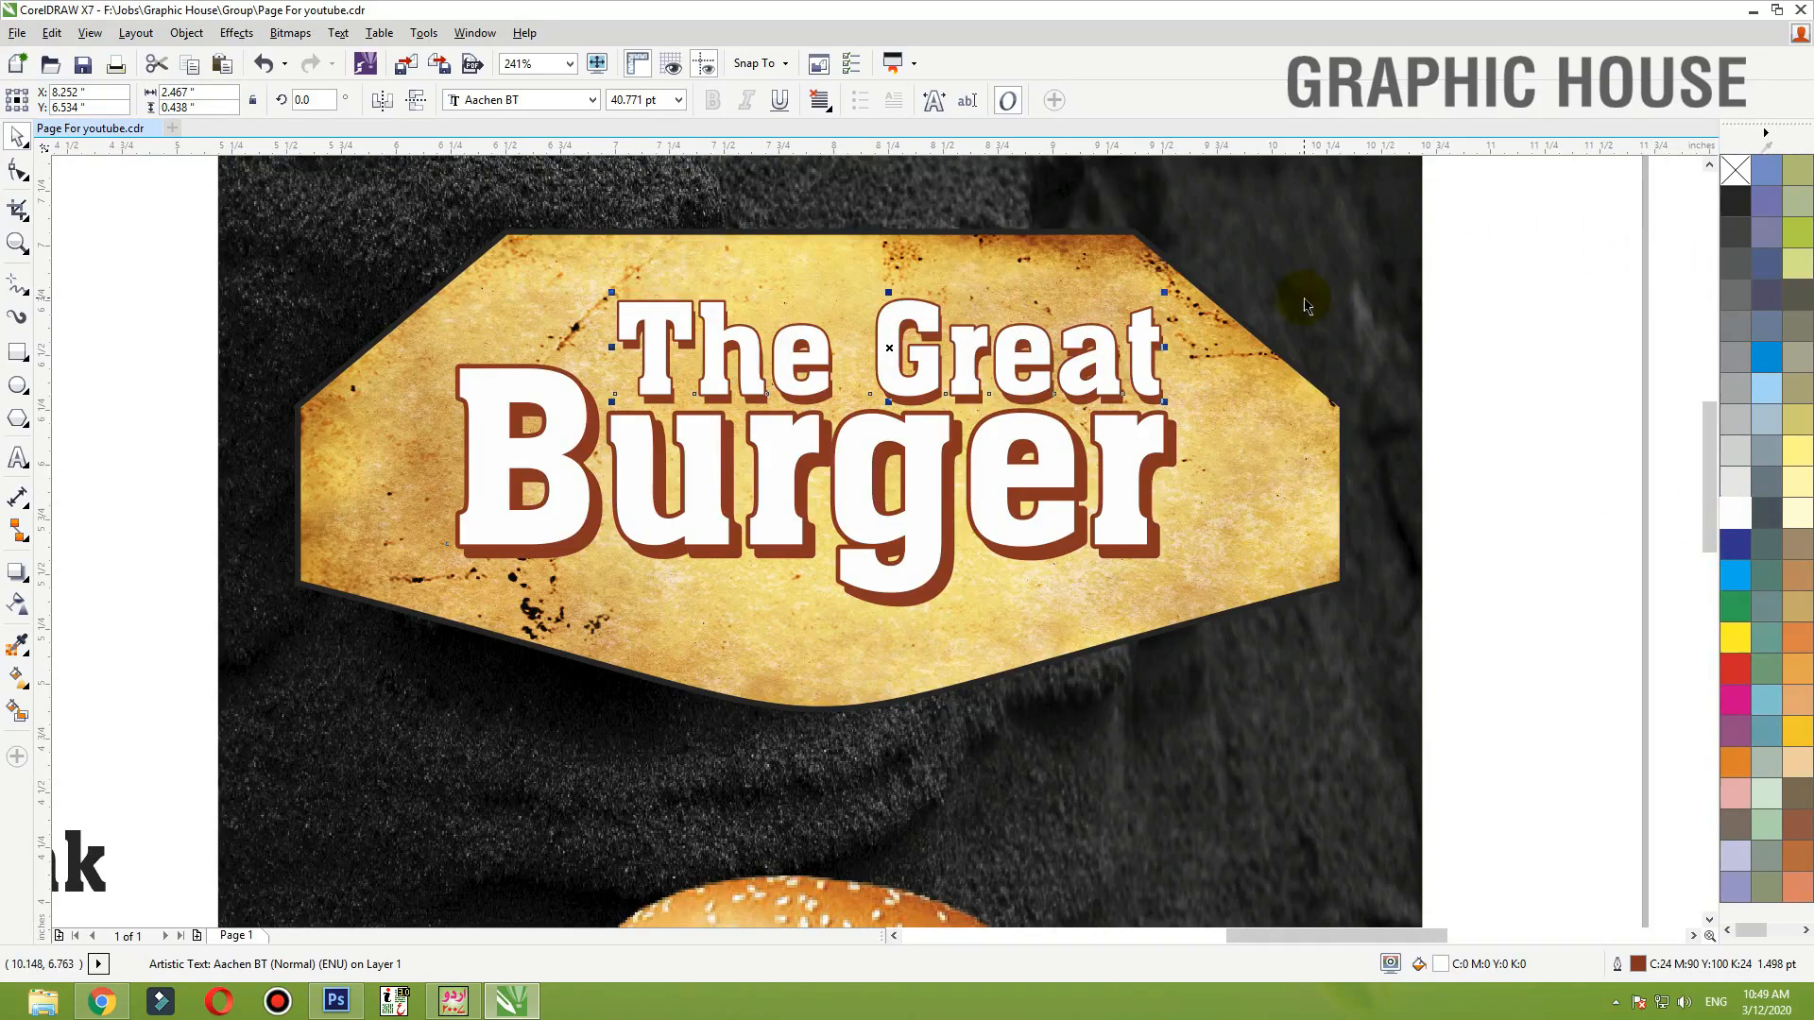
# - Fill the front "The Great" with a vertical gradient from Light Yellow at the top to white at the bottom
pyautogui.click(1449, 385)
pyautogui.scroll(-2, 1445, 376)
pyautogui.moveTo(1396, 316); pyautogui.dragTo(990, 542)
pyautogui.click(1105, 378)
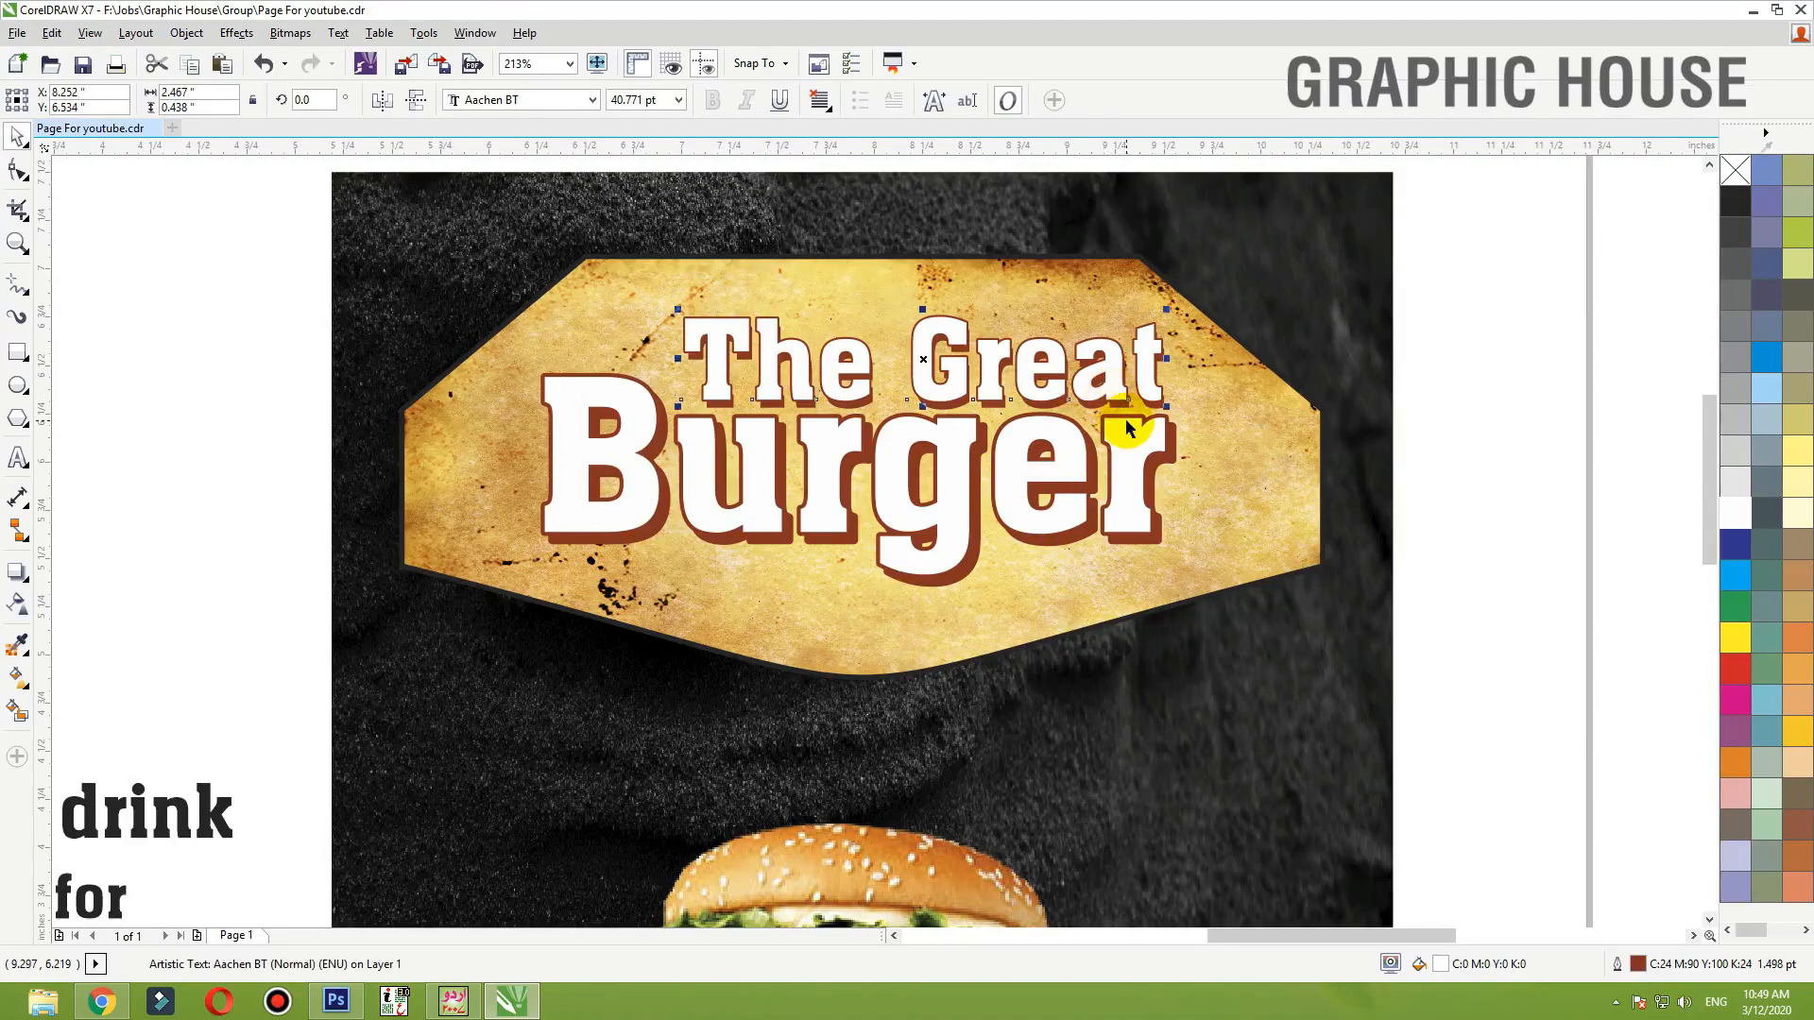
pyautogui.click(1125, 408)
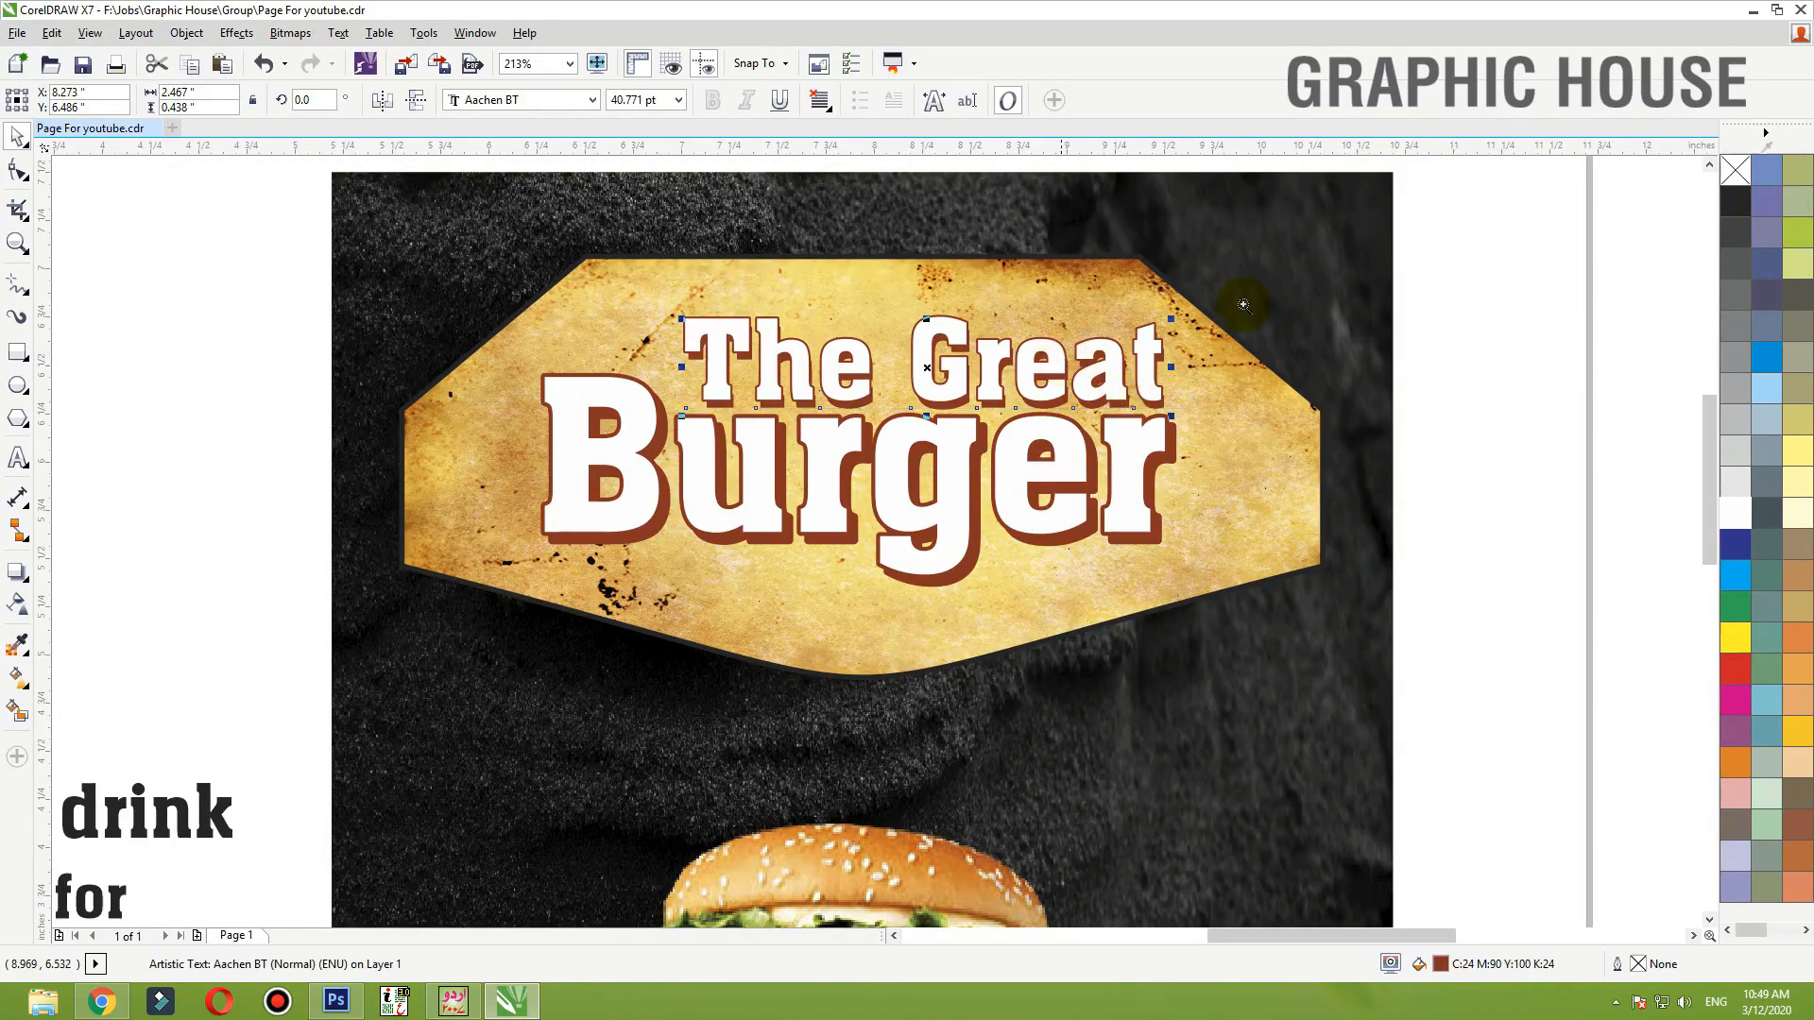
pyautogui.scroll(3, 814, 429)
pyautogui.click(935, 380)
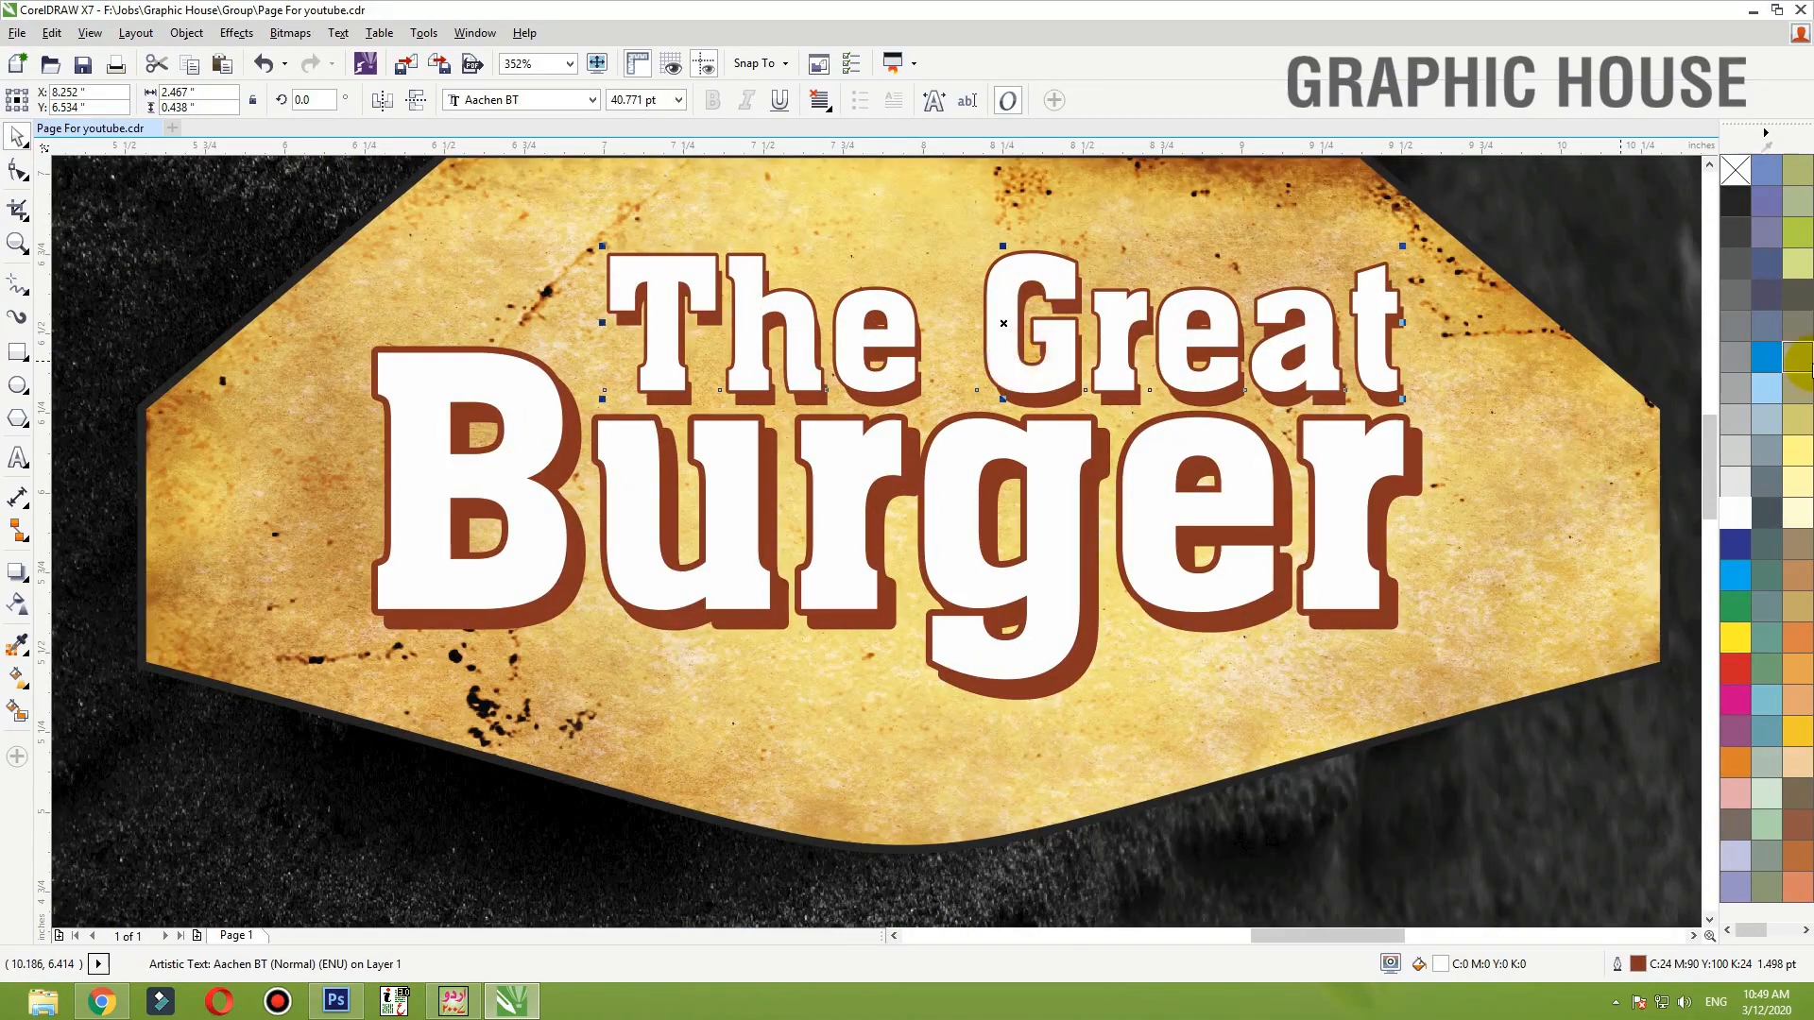
pyautogui.click(1792, 456)
pyautogui.press('g')
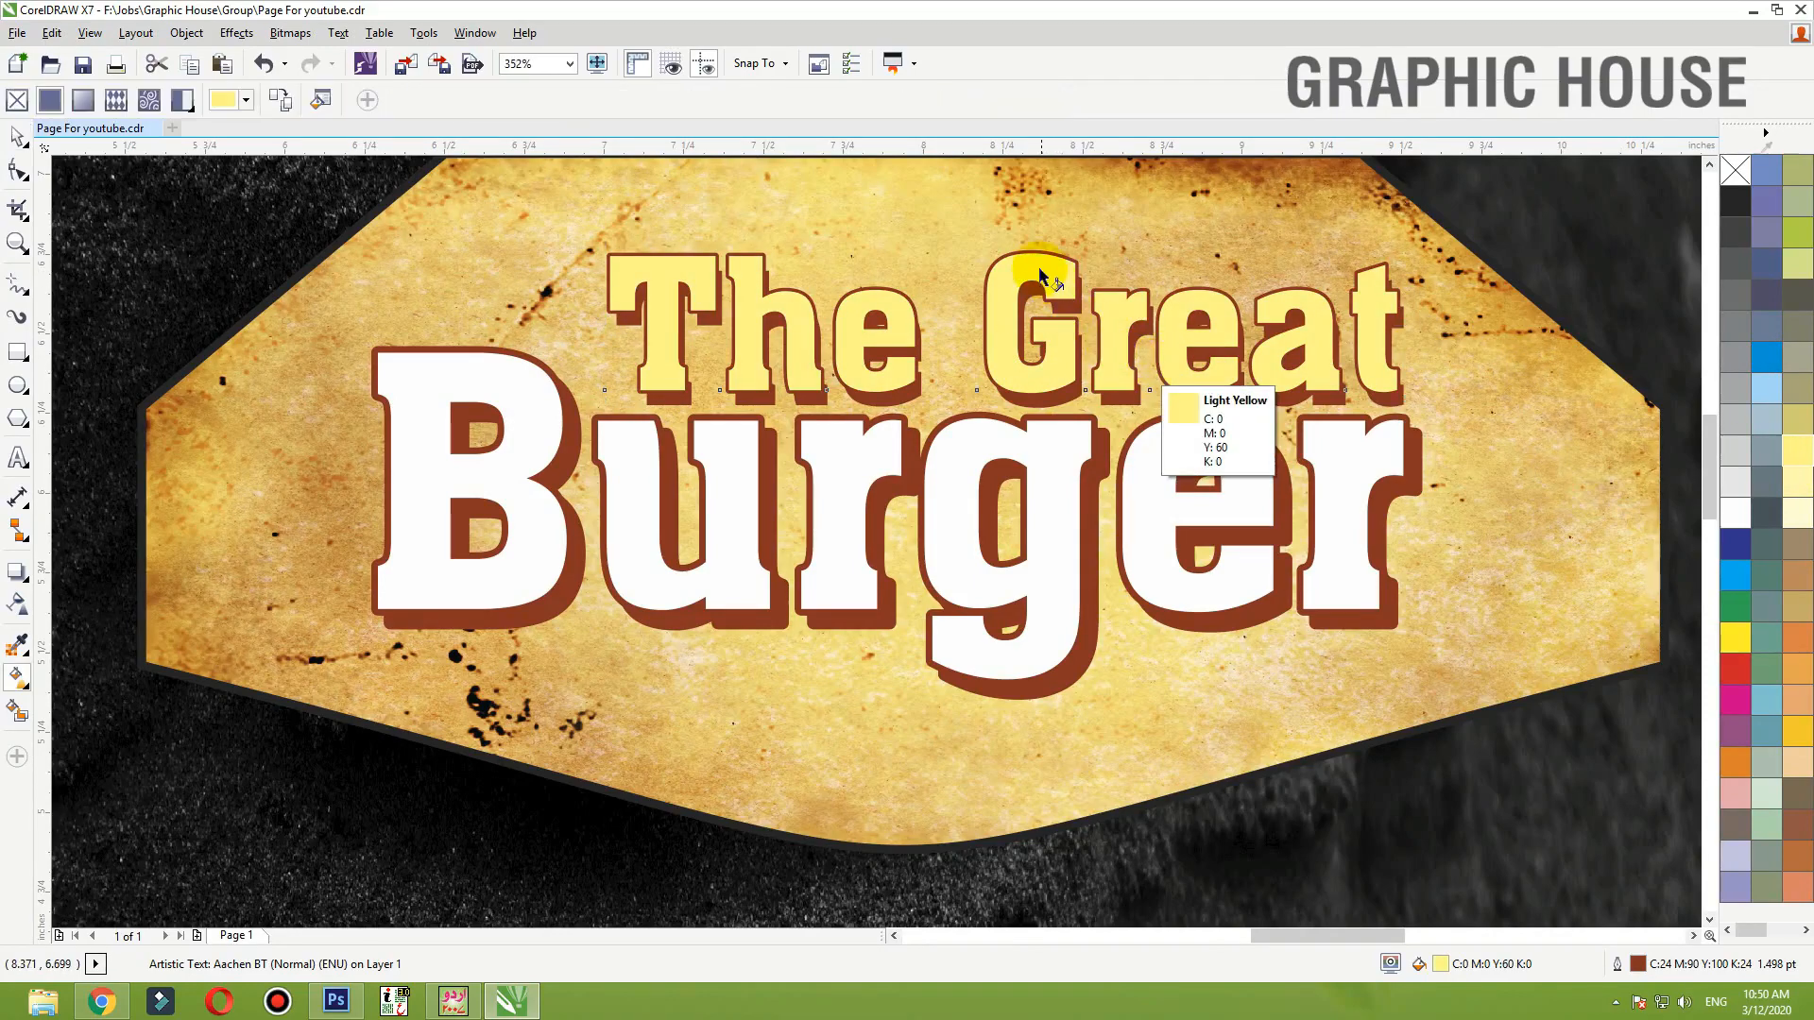
pyautogui.moveTo(1039, 275); pyautogui.dragTo(1032, 371)
pyautogui.moveTo(1036, 283); pyautogui.dragTo(1031, 300)
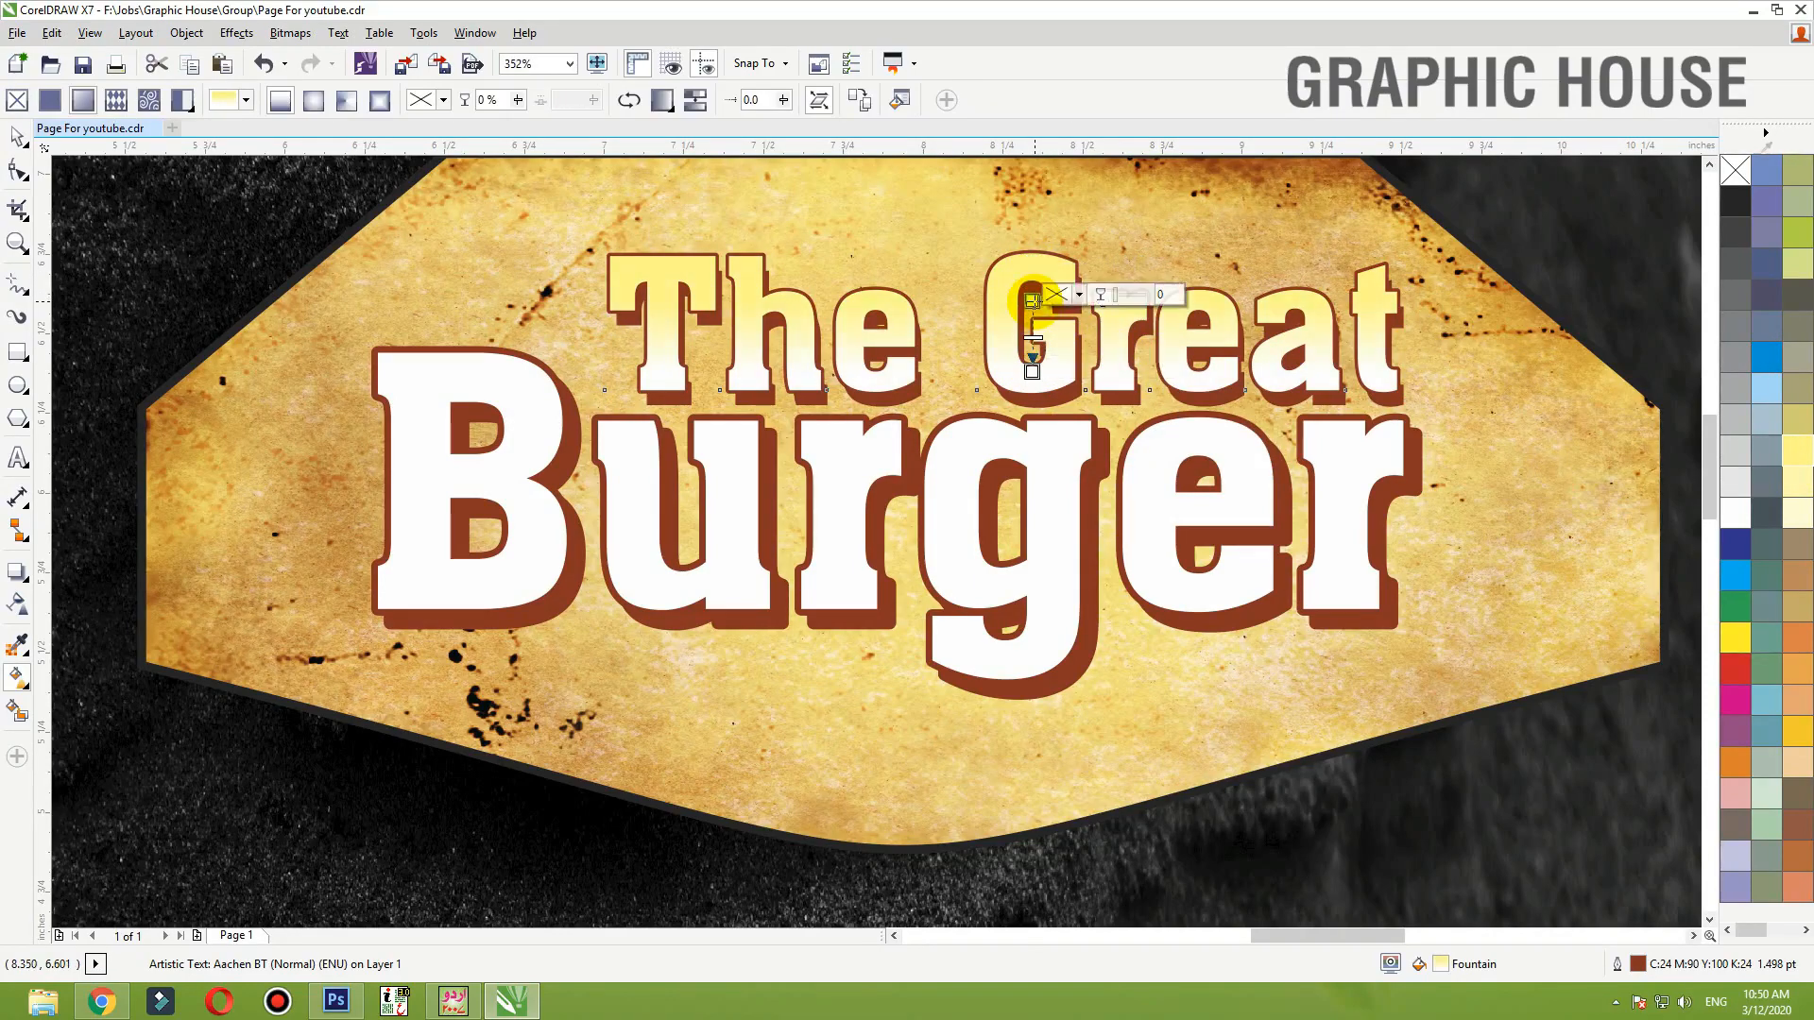
pyautogui.press('space')
# - Move "big menu" onto the poster just below the badge and shrink it to about 3.71 by 0.83 in
pyautogui.click(1046, 507)
pyautogui.scroll(-3, 1052, 482)
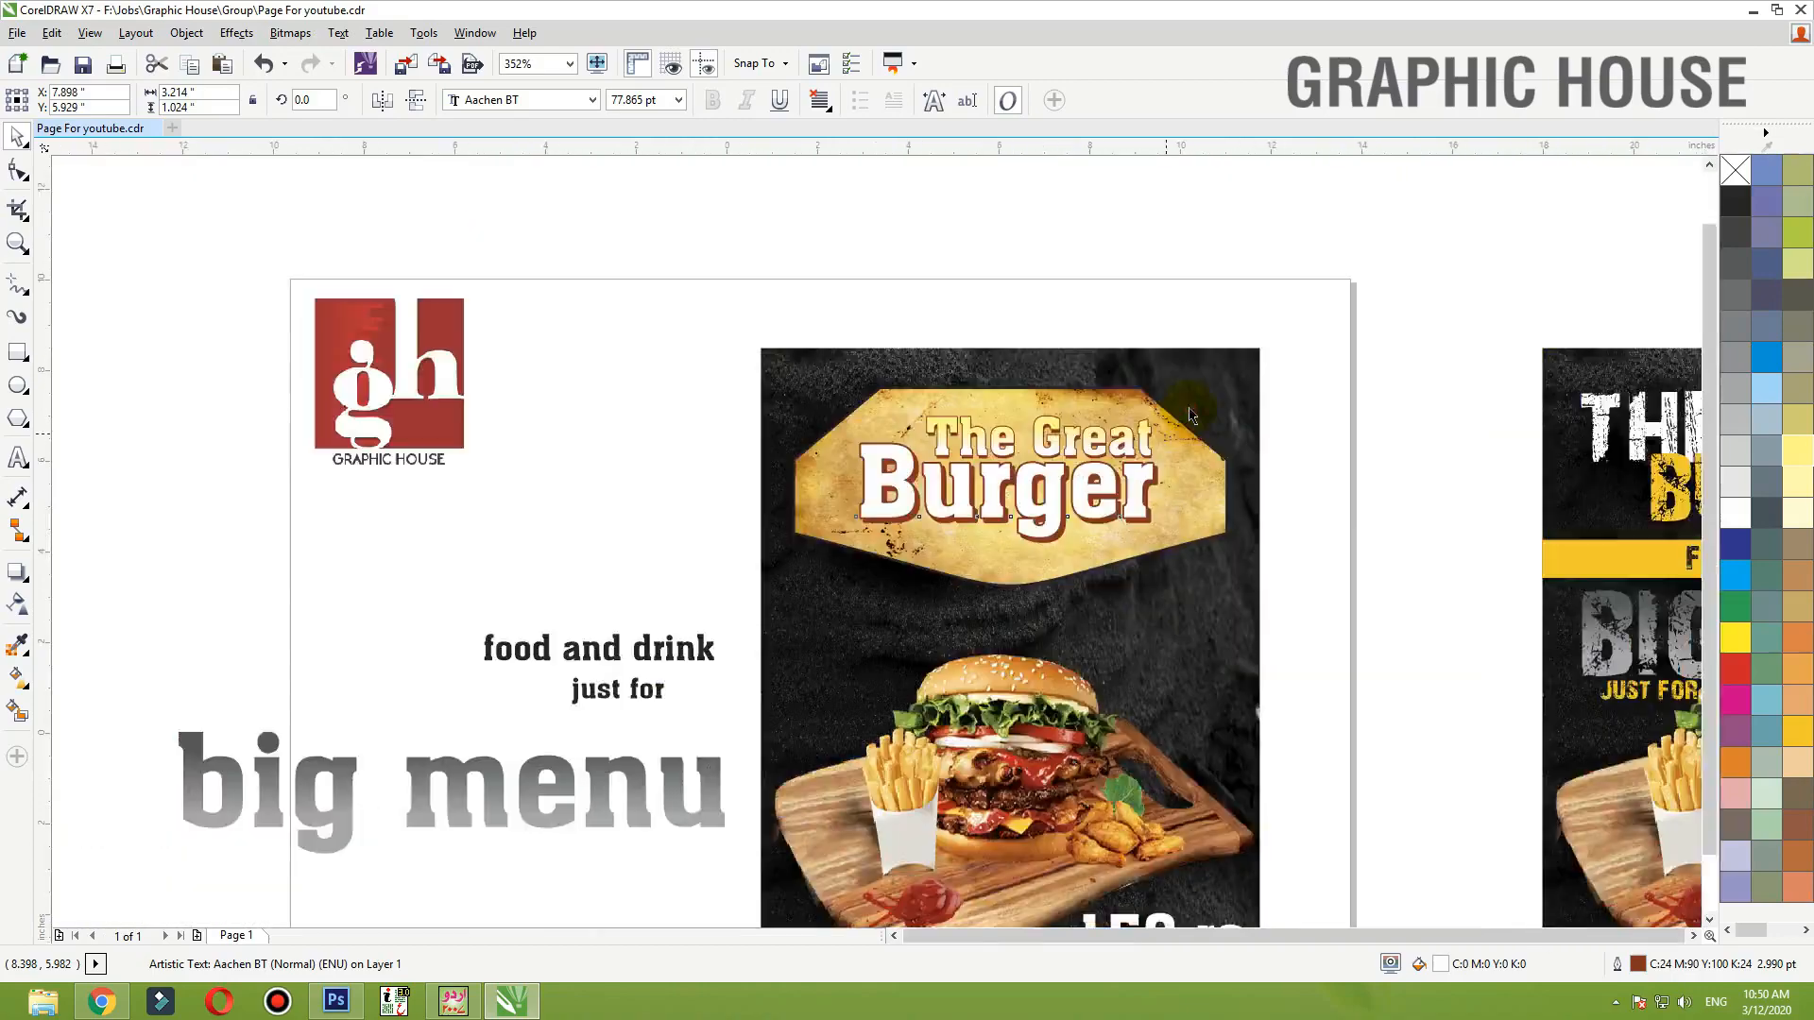
pyautogui.scroll(-5, 1190, 416)
pyautogui.click(1204, 390)
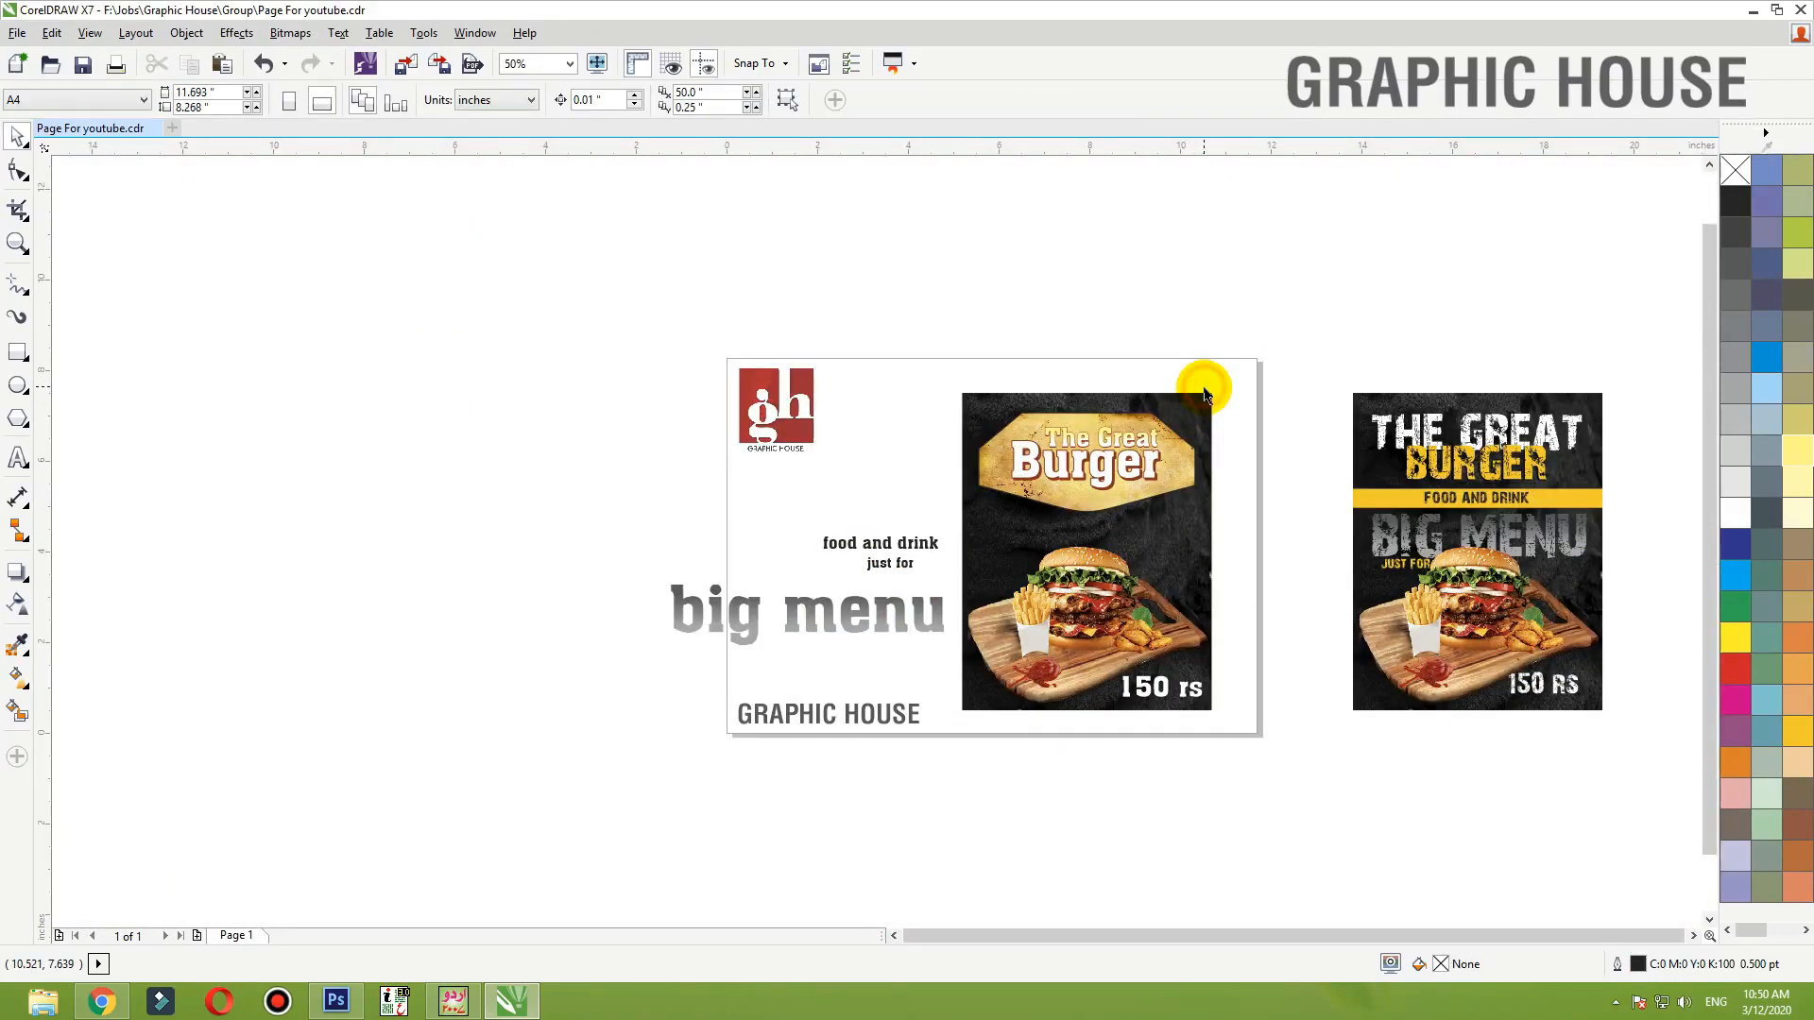
pyautogui.click(1205, 393)
pyautogui.hotkey('shift', 'F2')
pyautogui.click(364, 459)
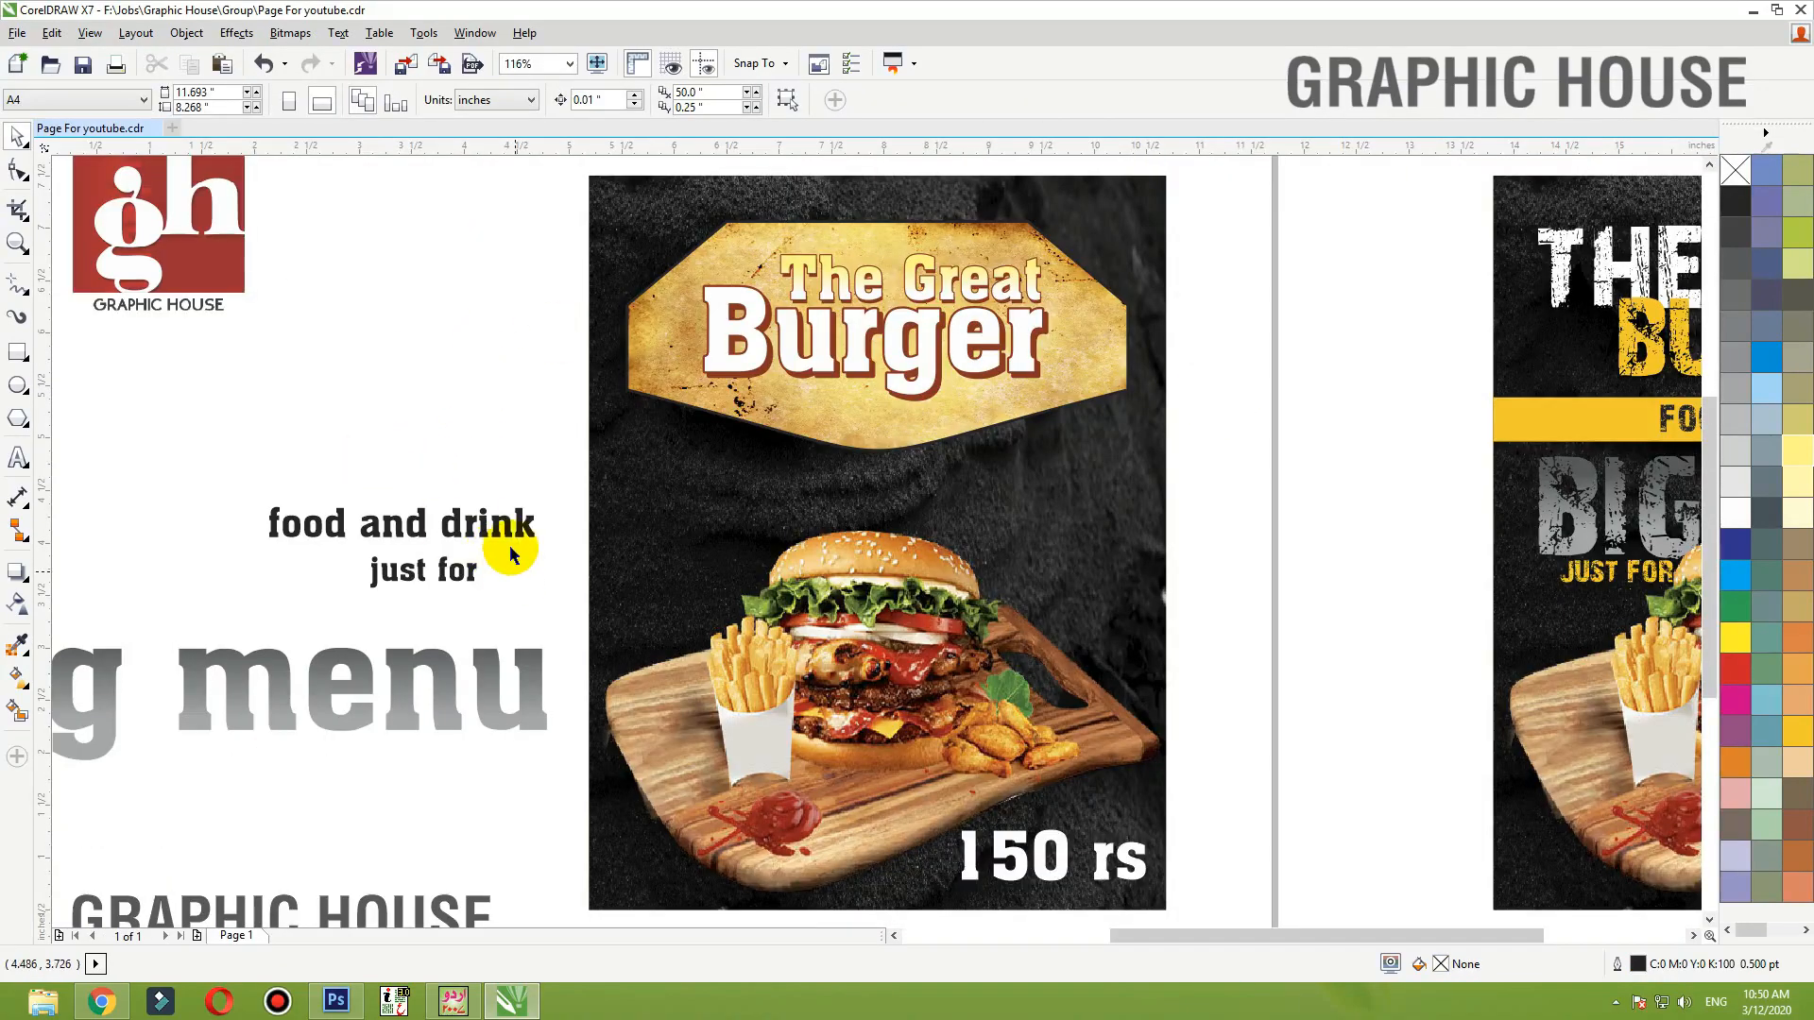
pyautogui.moveTo(434, 680); pyautogui.dragTo(1111, 467)
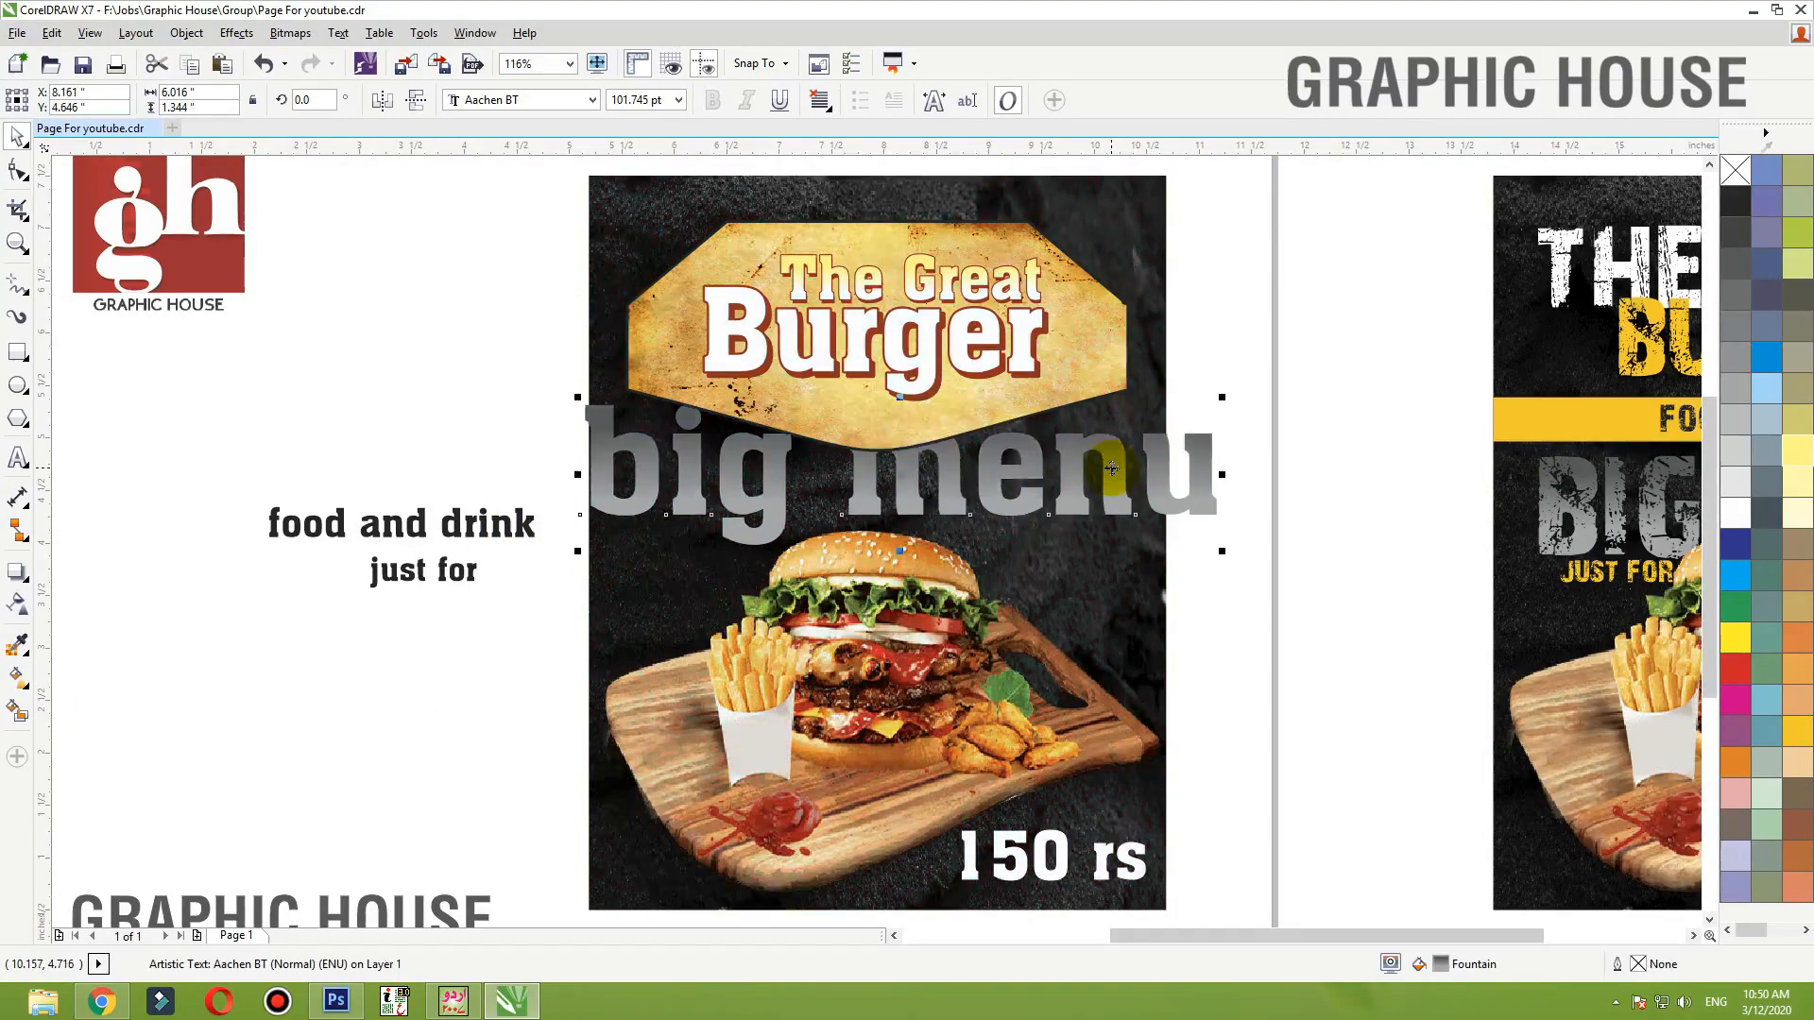
pyautogui.moveTo(1221, 398); pyautogui.dragTo(1102, 424)
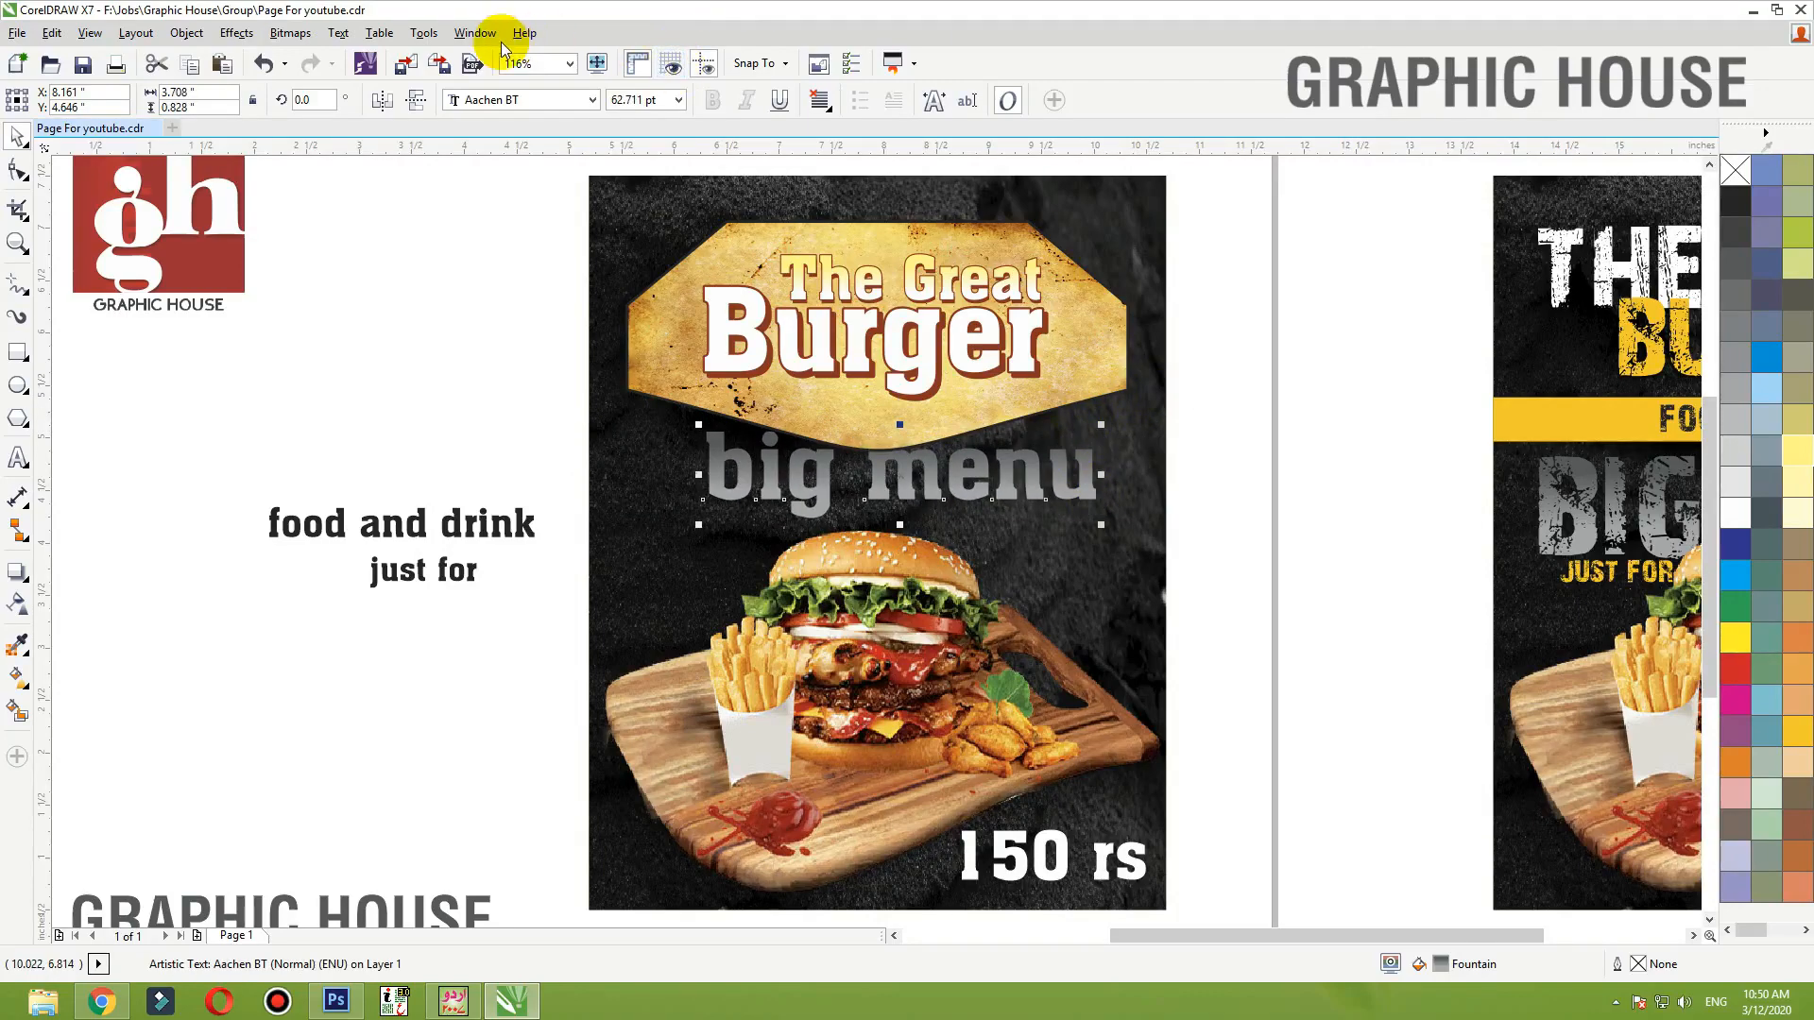
# - Change "big menu" to Title Case and place it in white lower down, overlapping the top of the burger
pyautogui.click(338, 32)
pyautogui.click(382, 640)
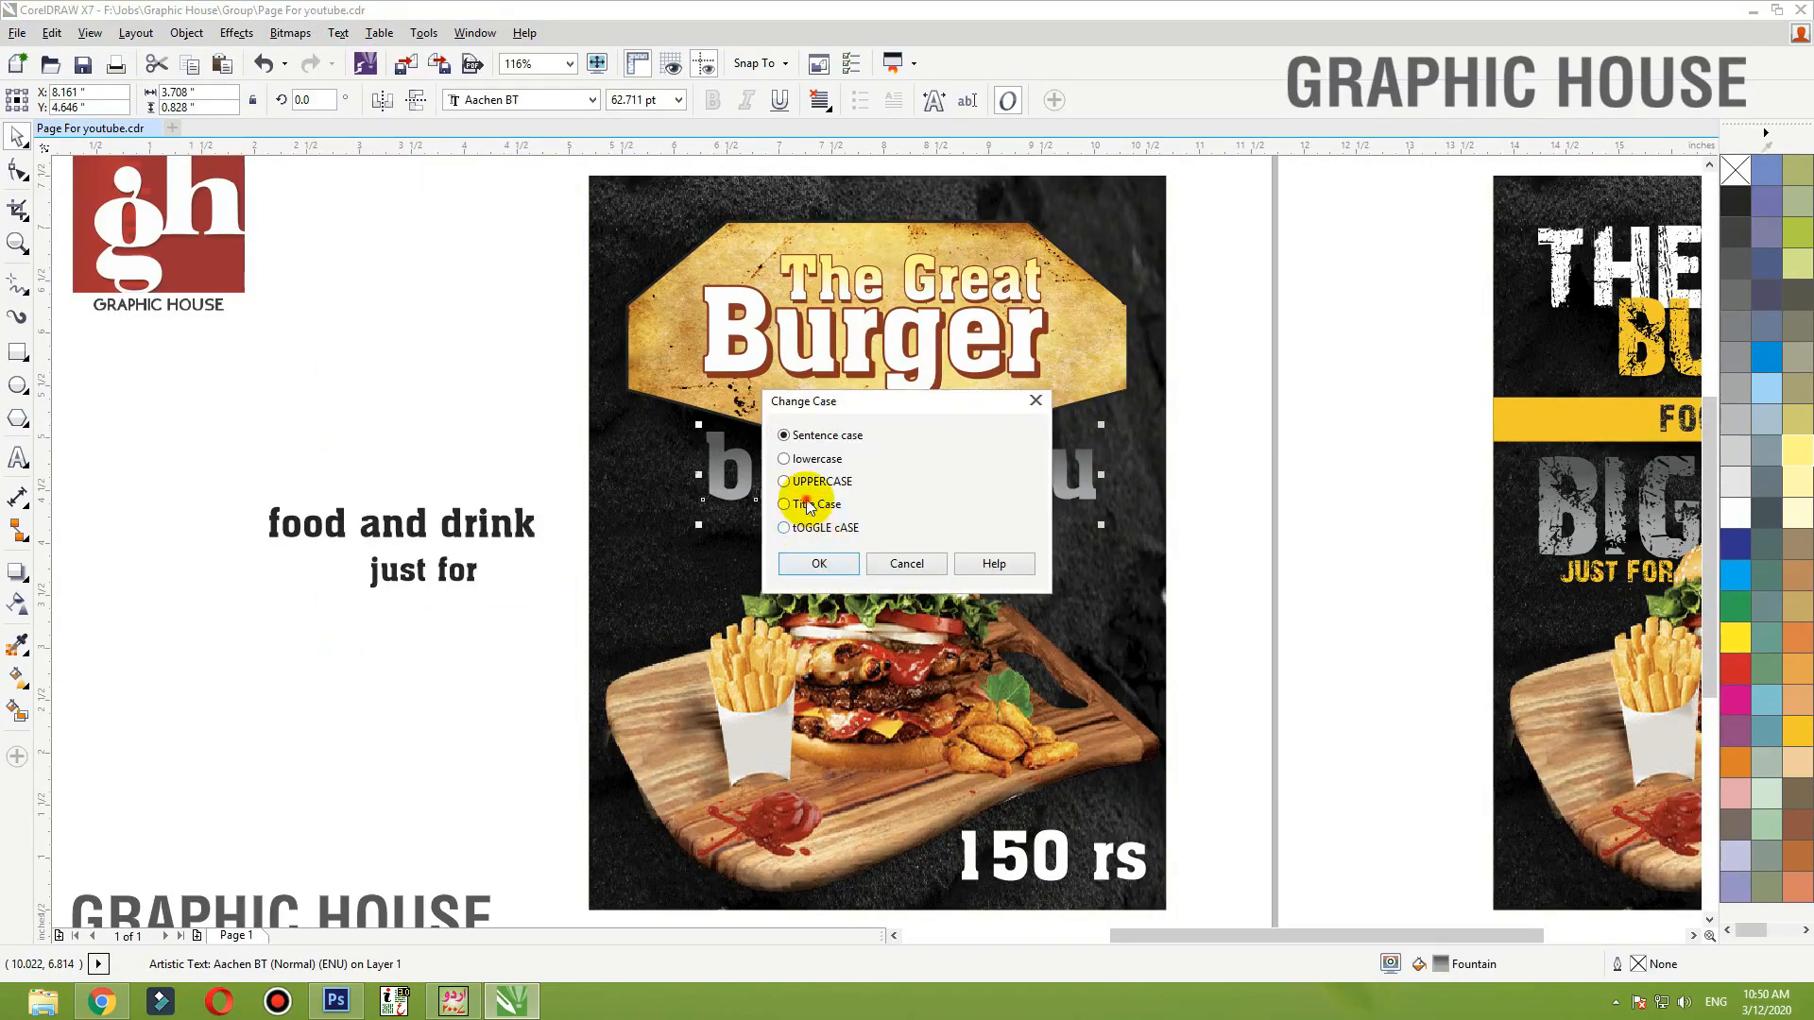
pyautogui.click(818, 563)
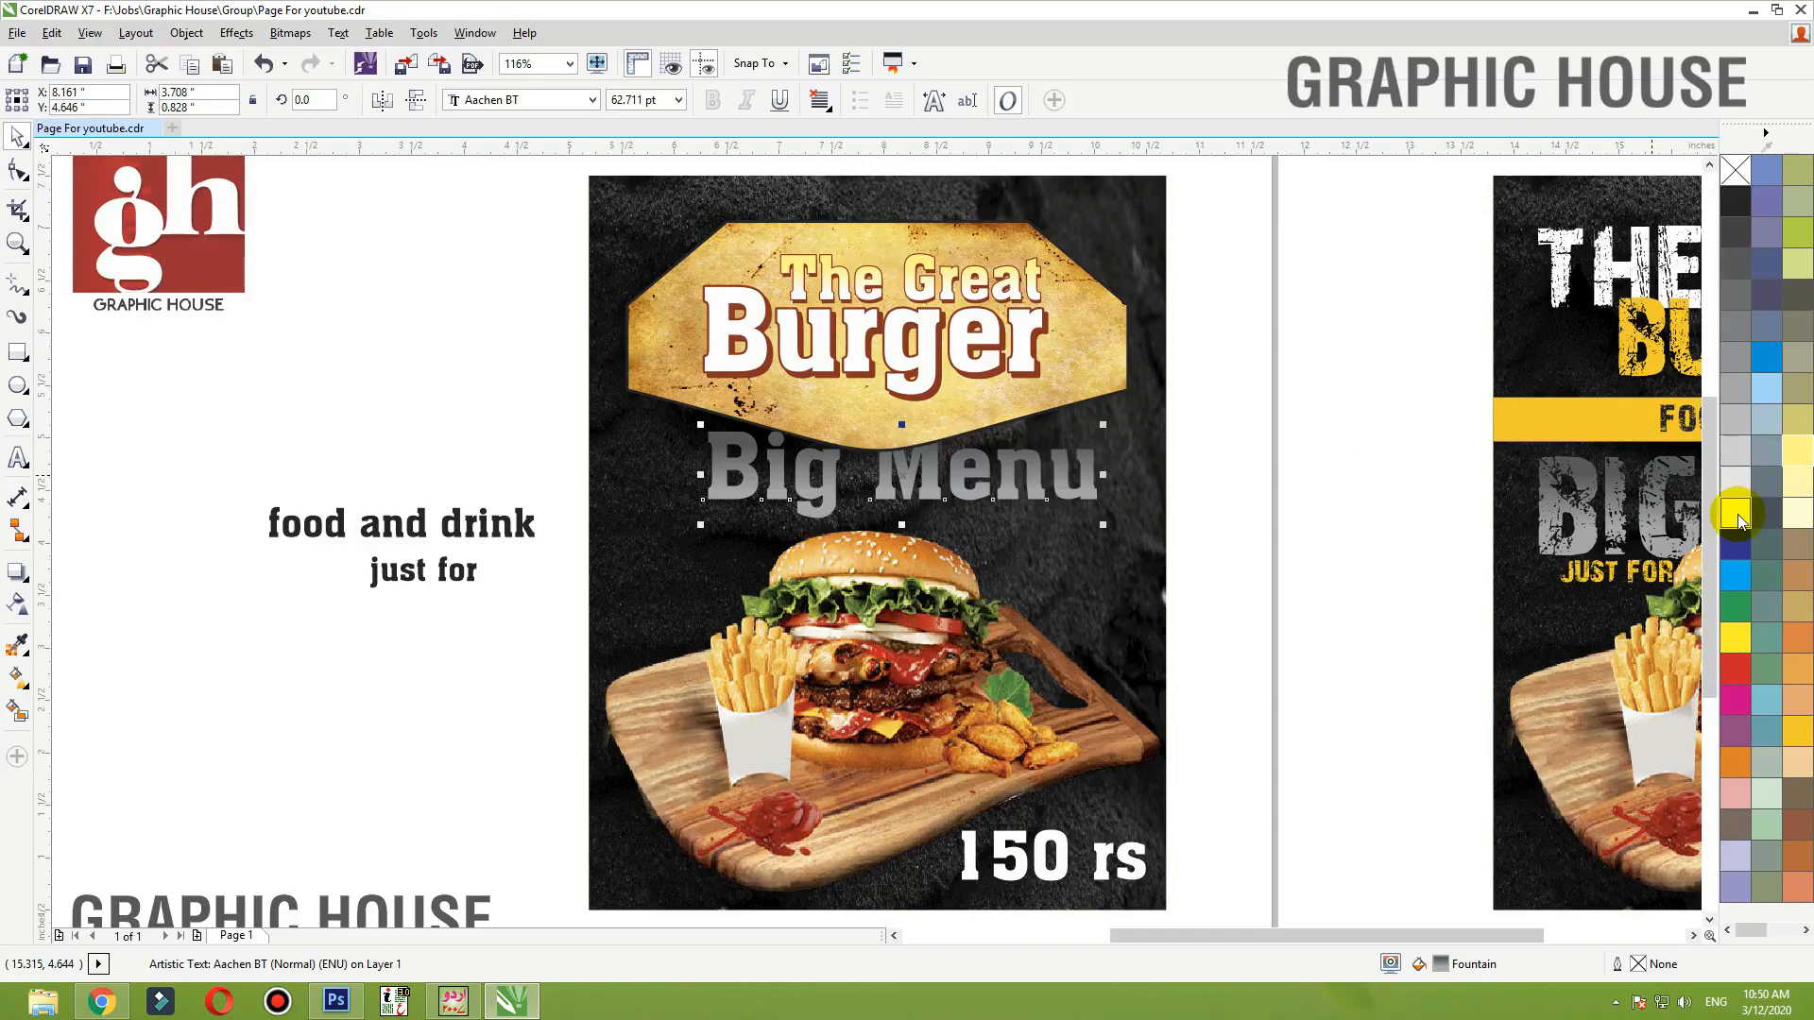
pyautogui.moveTo(961, 503); pyautogui.dragTo(939, 553)
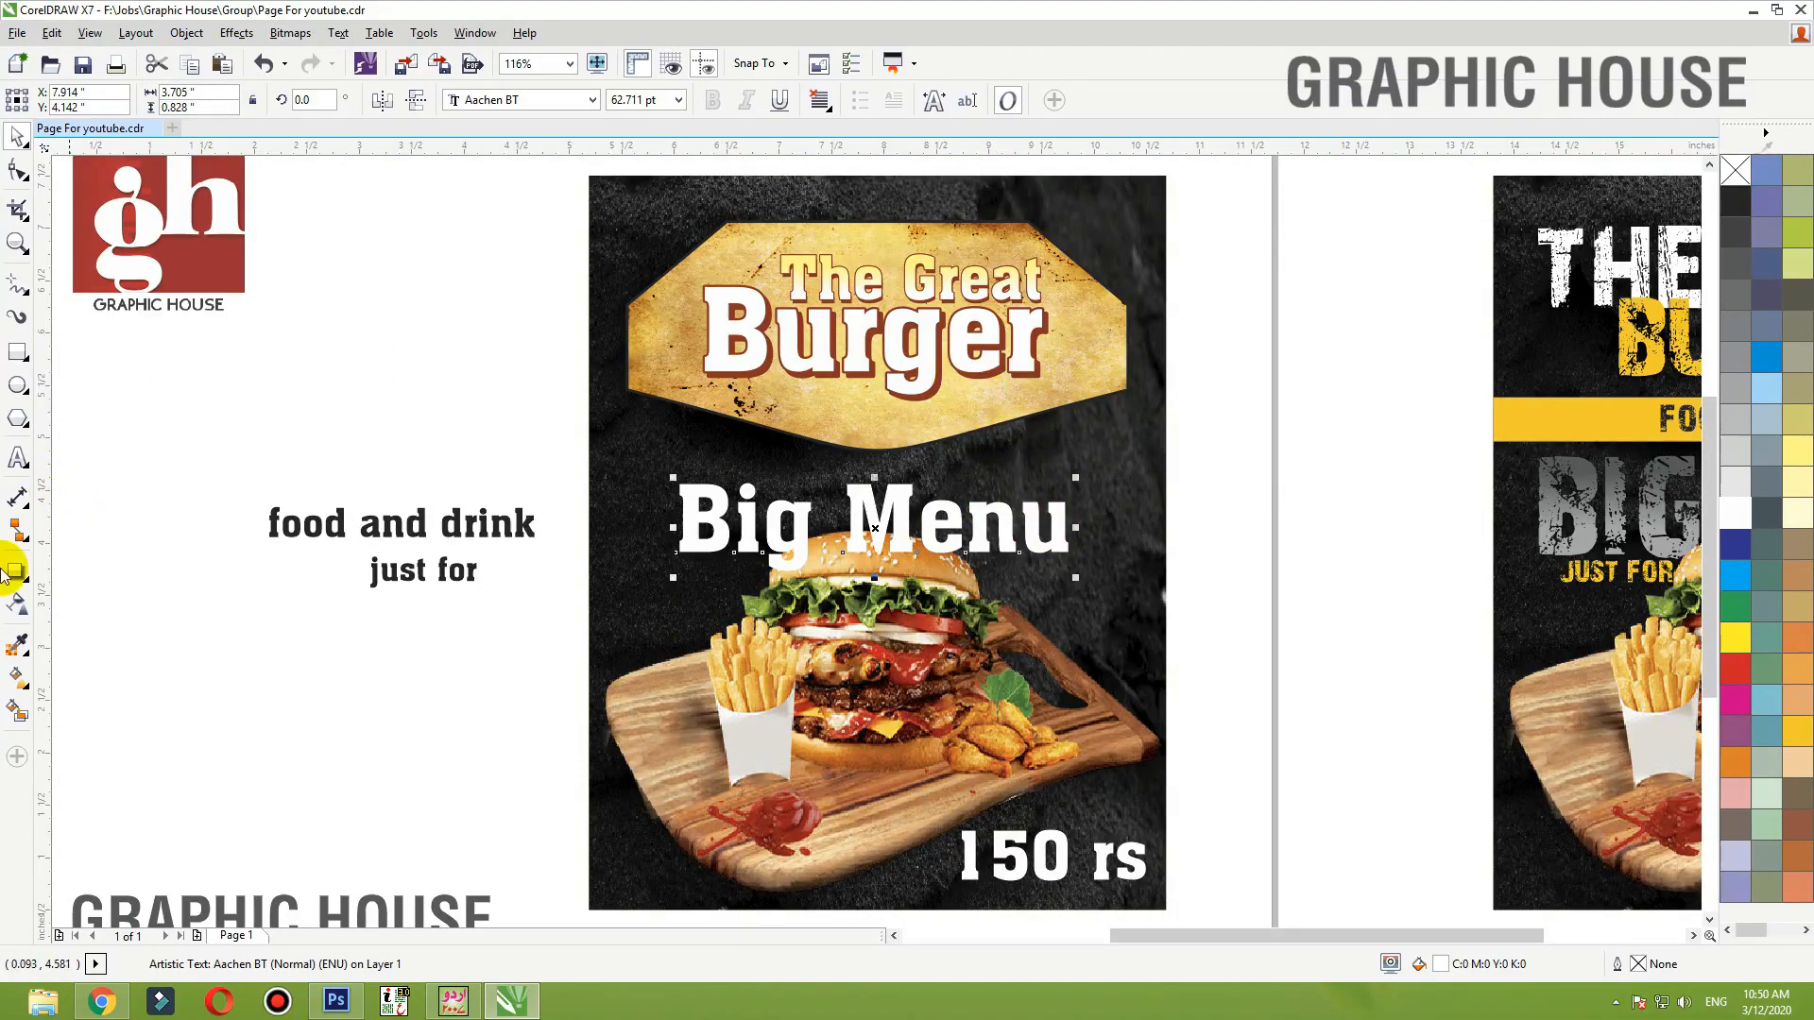
# - Fill "Big Menu" with a vertical gradient from light yellow at the top to white at the bottom
pyautogui.click(1796, 453)
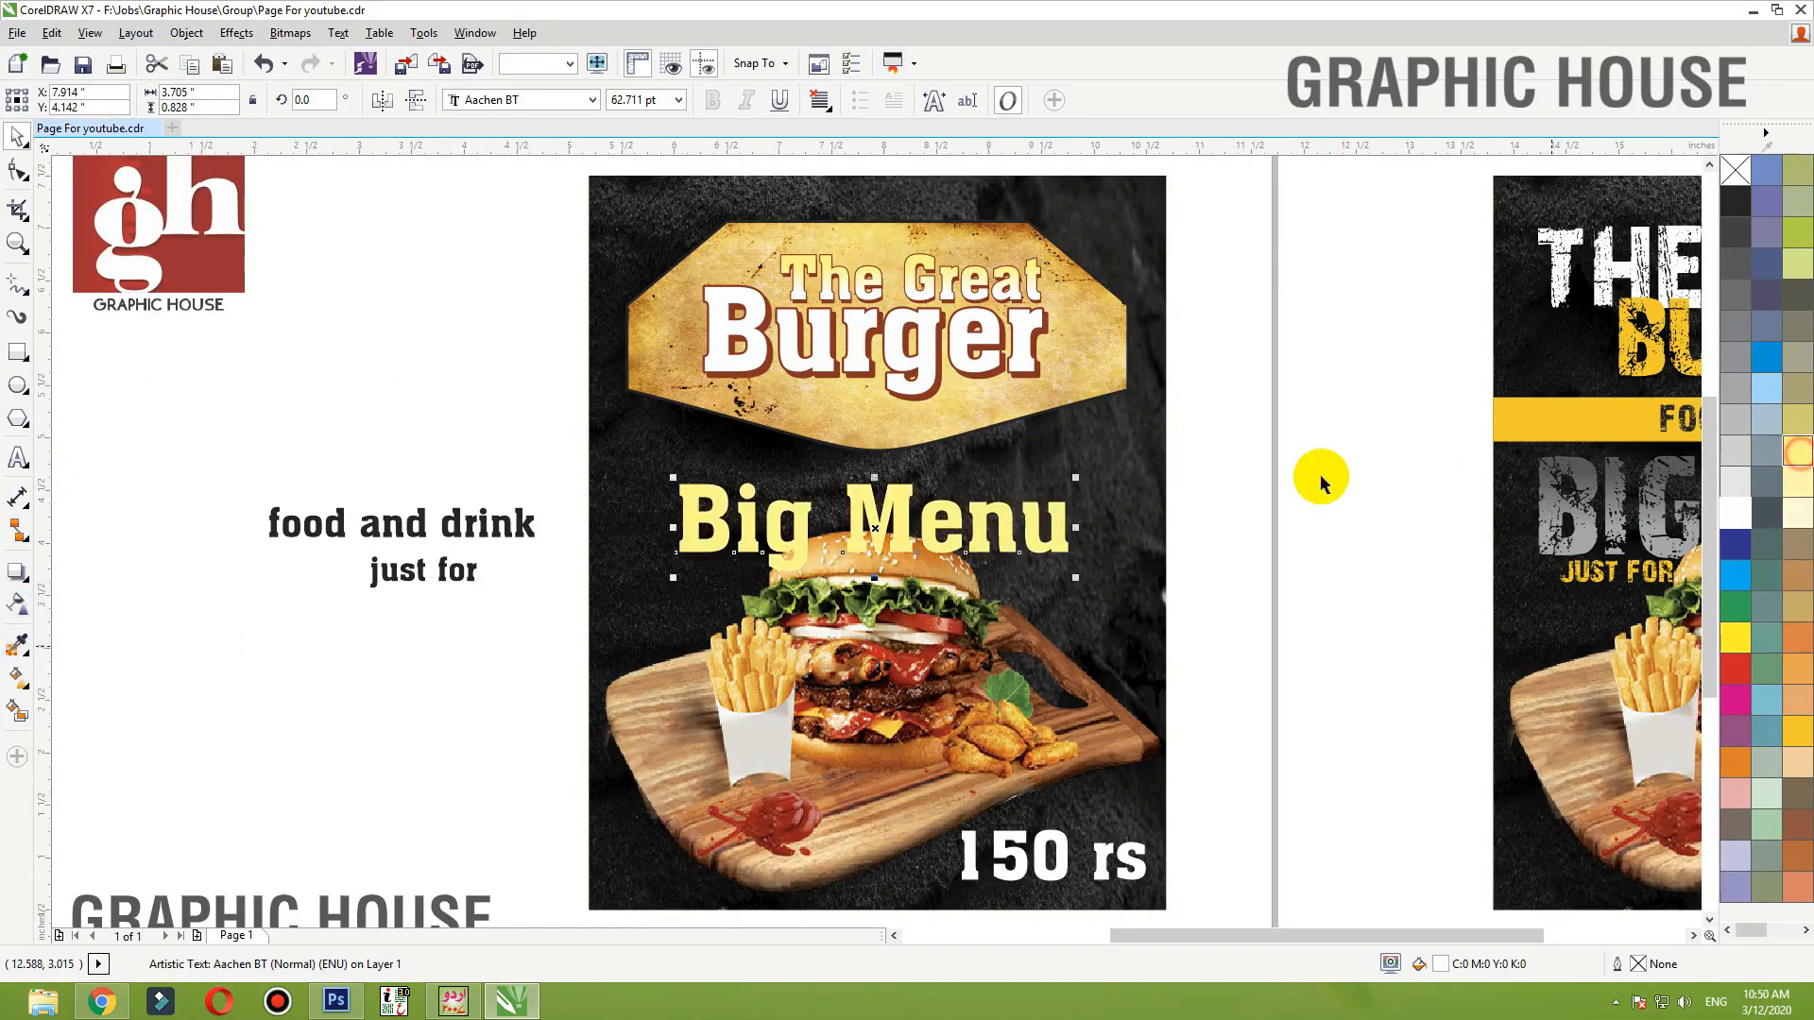
pyautogui.press('g')
pyautogui.moveTo(889, 554); pyautogui.dragTo(888, 552)
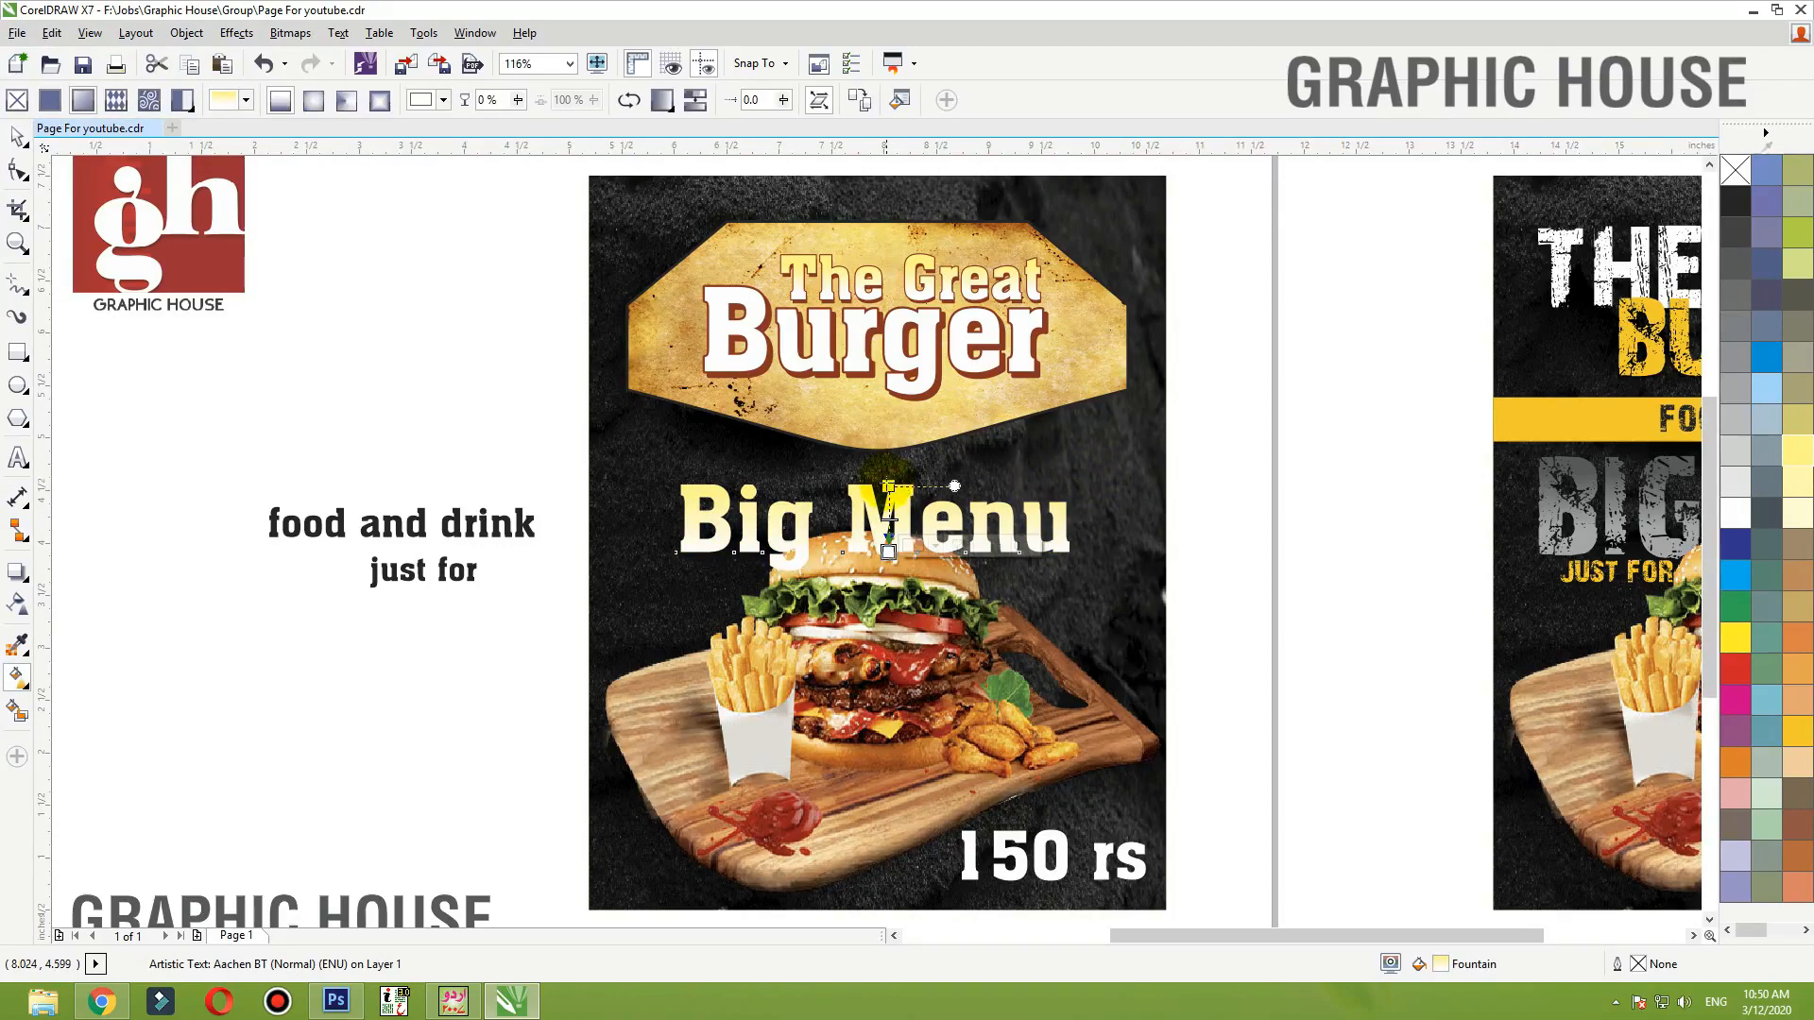
pyautogui.press('space')
# - Place "Big Menu" inside the poster's PowerClip behind the burger and raise it slightly
pyautogui.rightClick(1009, 526)
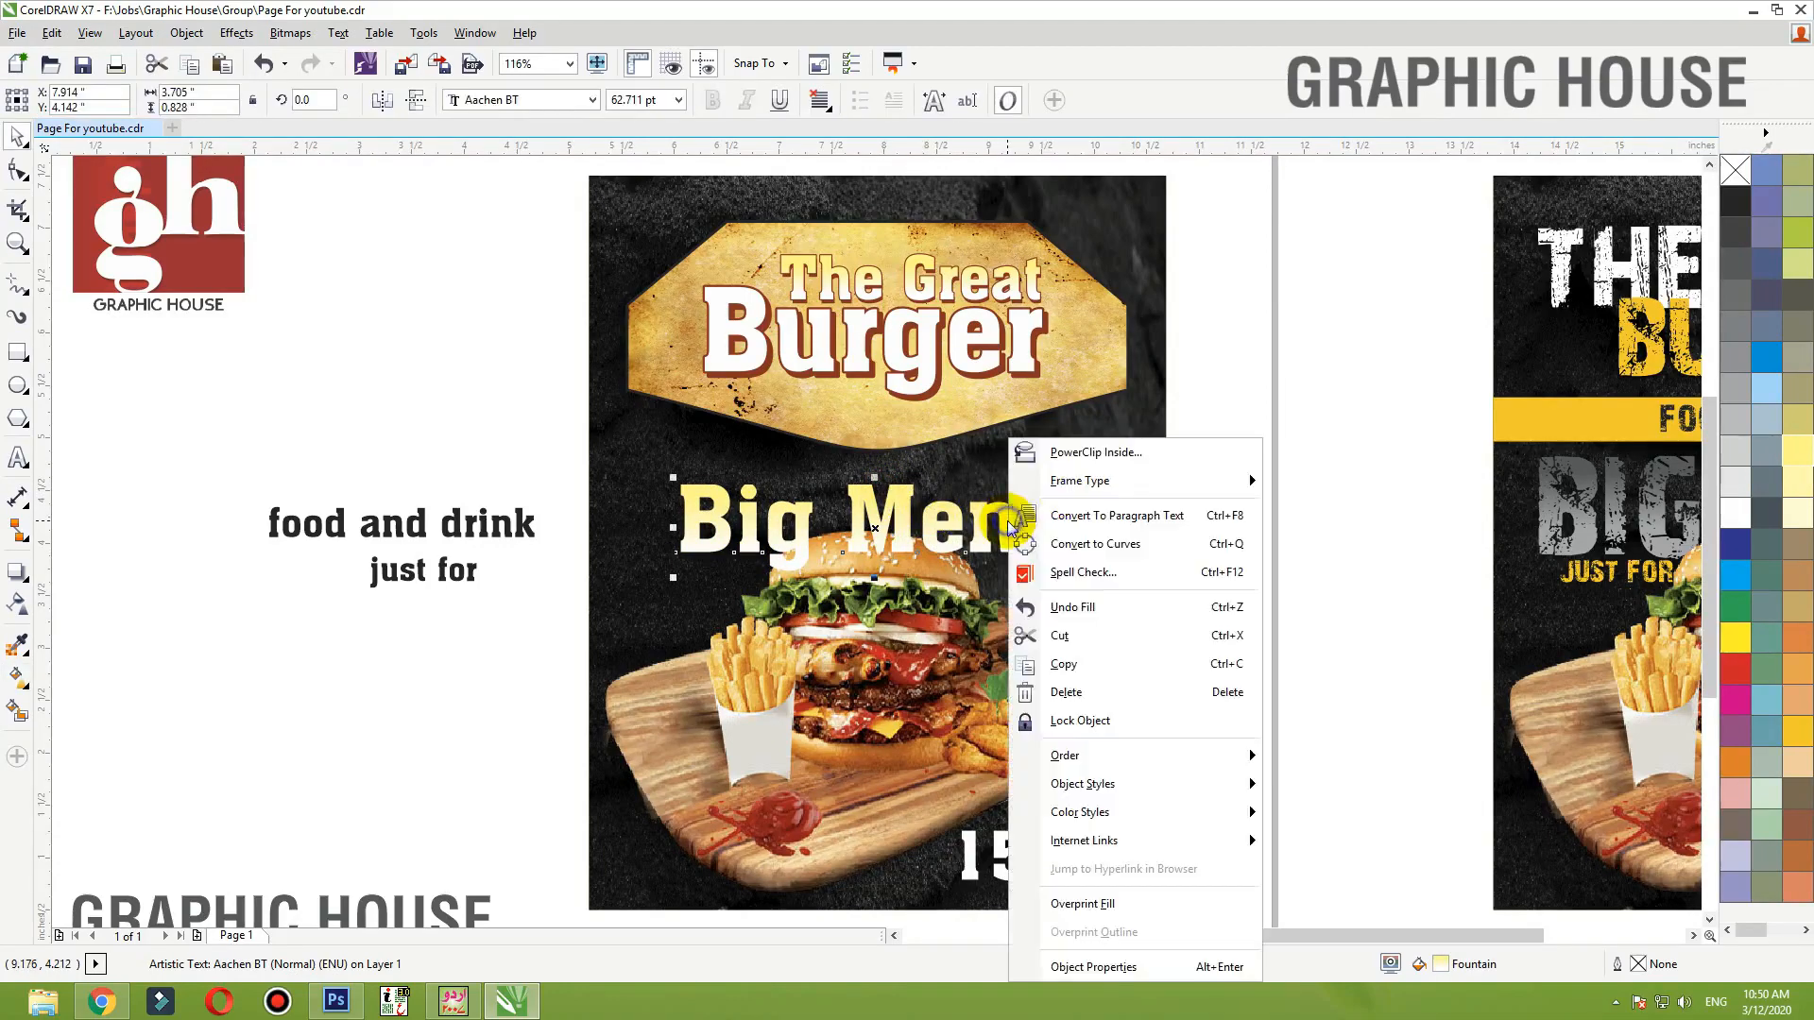
pyautogui.click(1111, 463)
pyautogui.click(1158, 450)
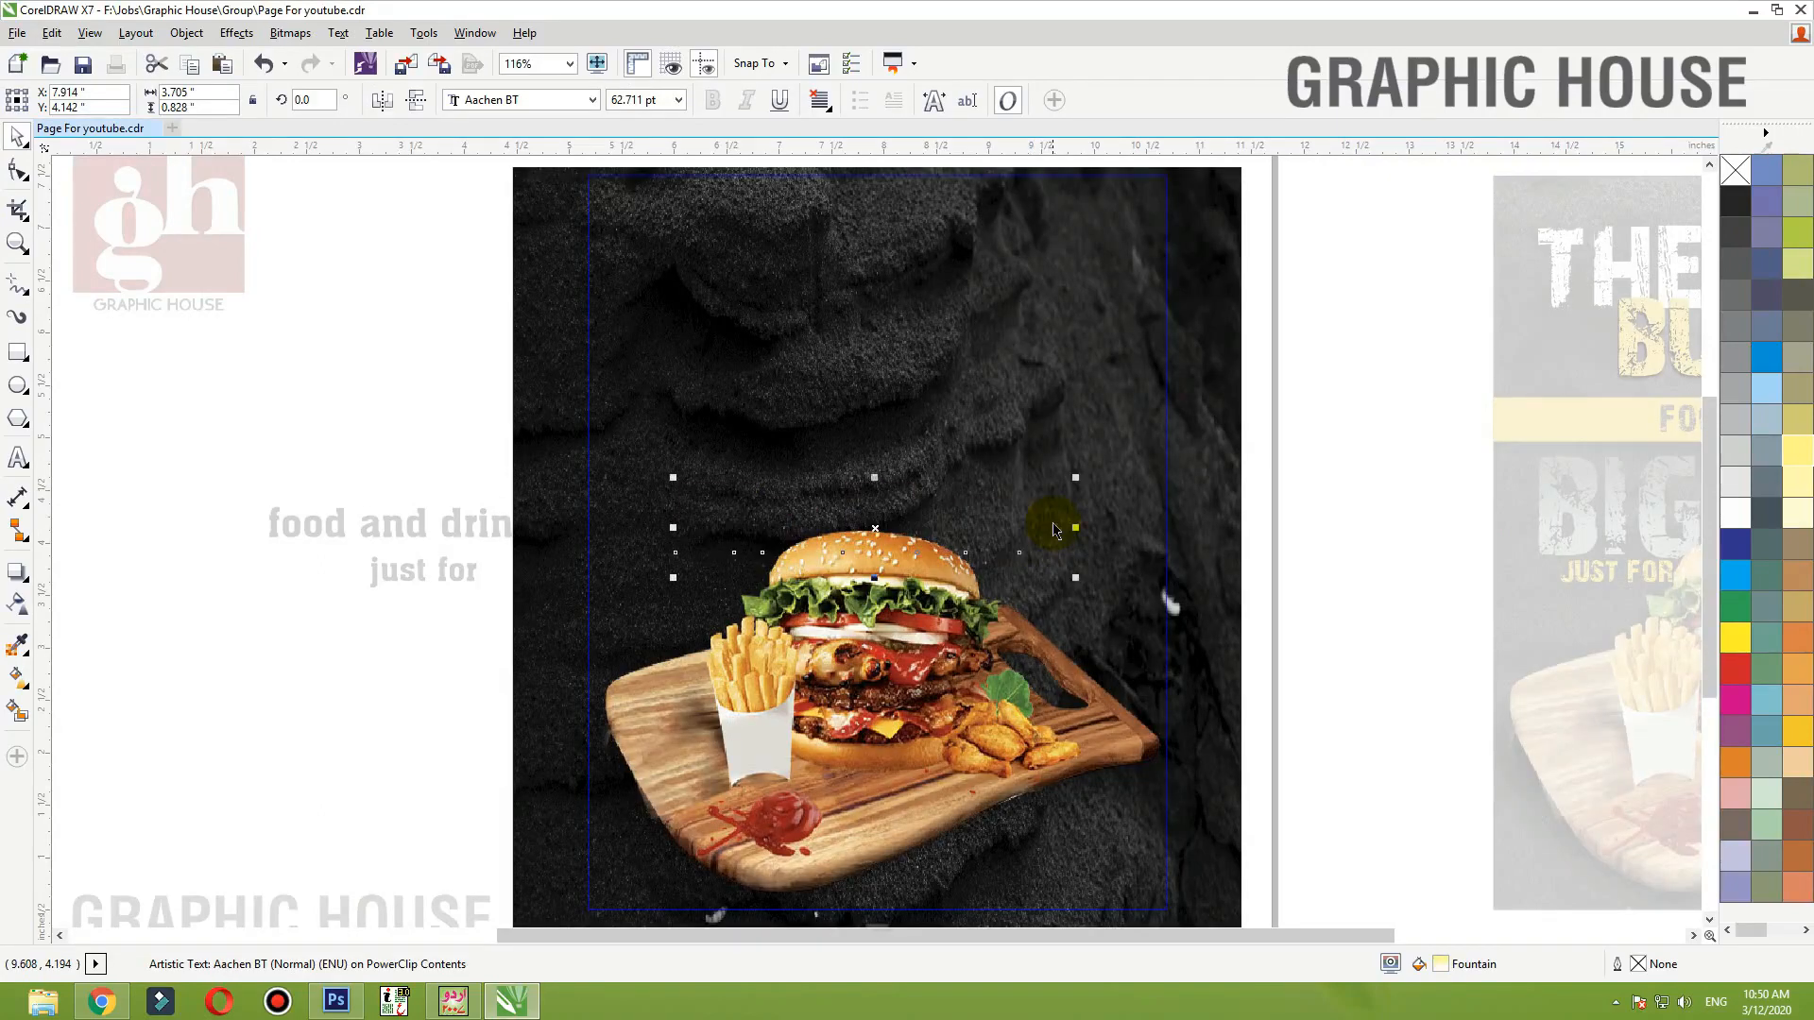
pyautogui.press('Up')
pyautogui.press('Up')
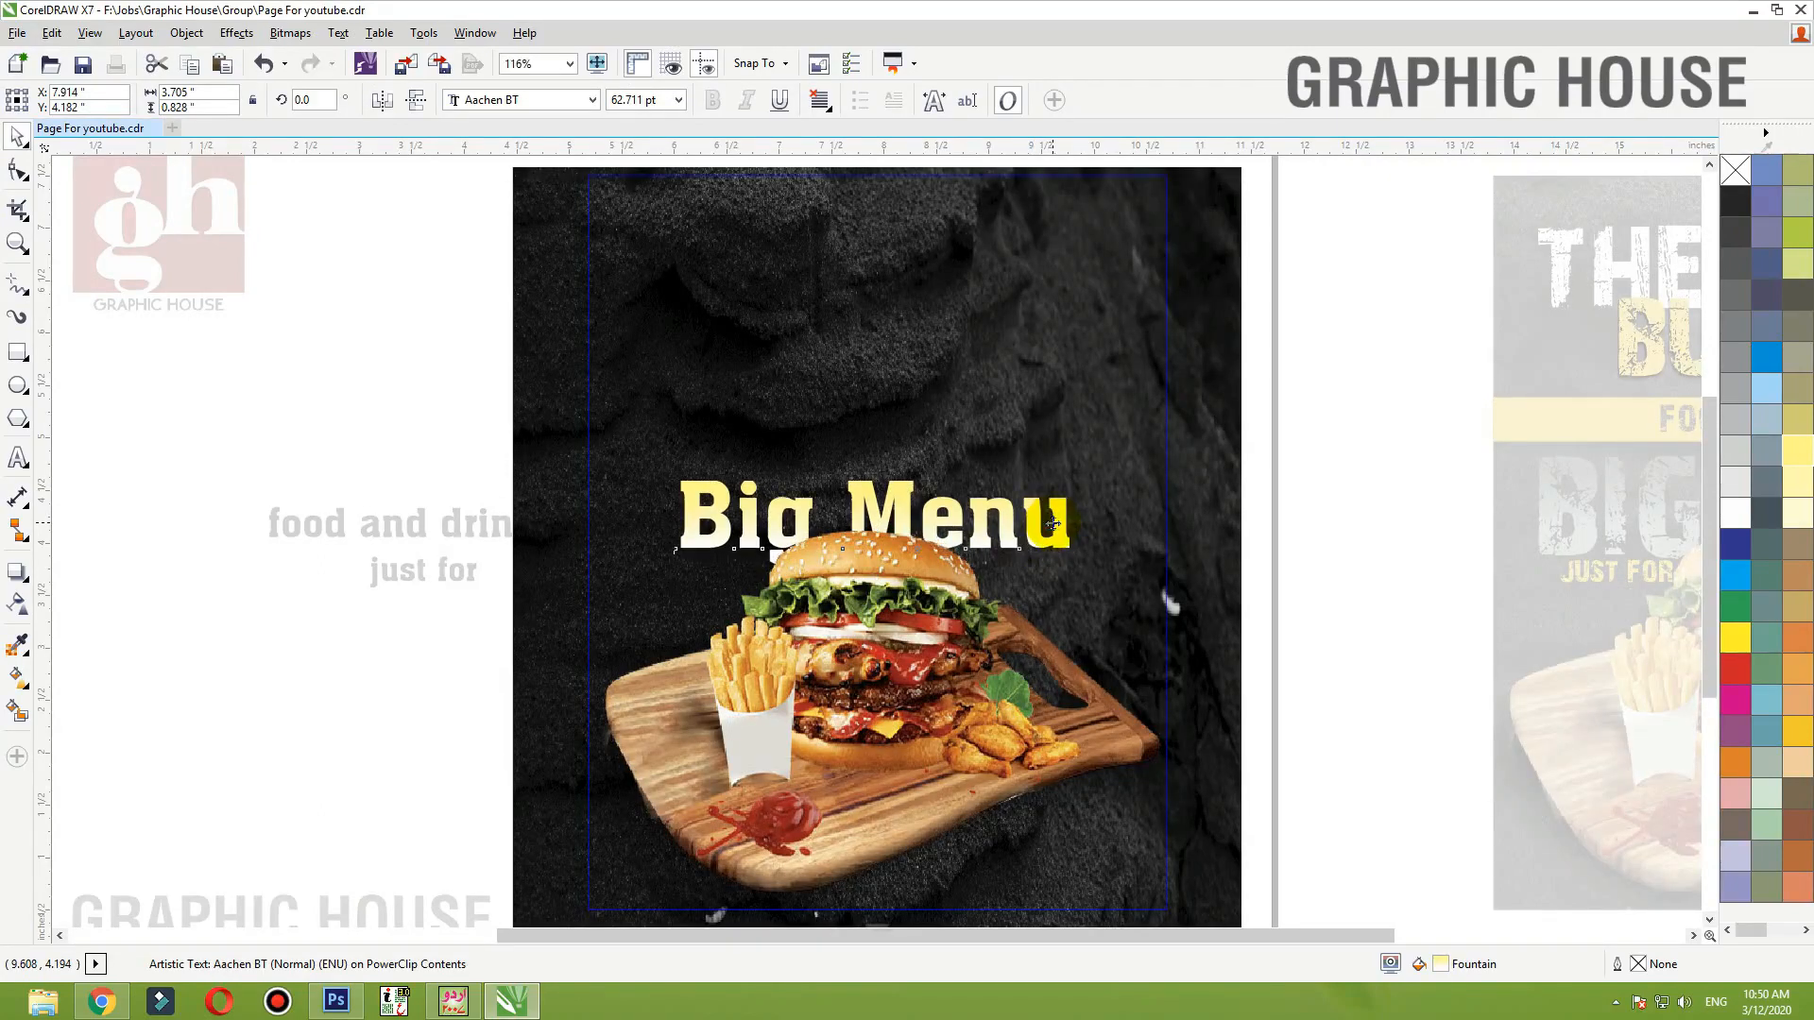
pyautogui.keyDown('ctrl'); pyautogui.click(1313, 477); pyautogui.keyUp('ctrl')
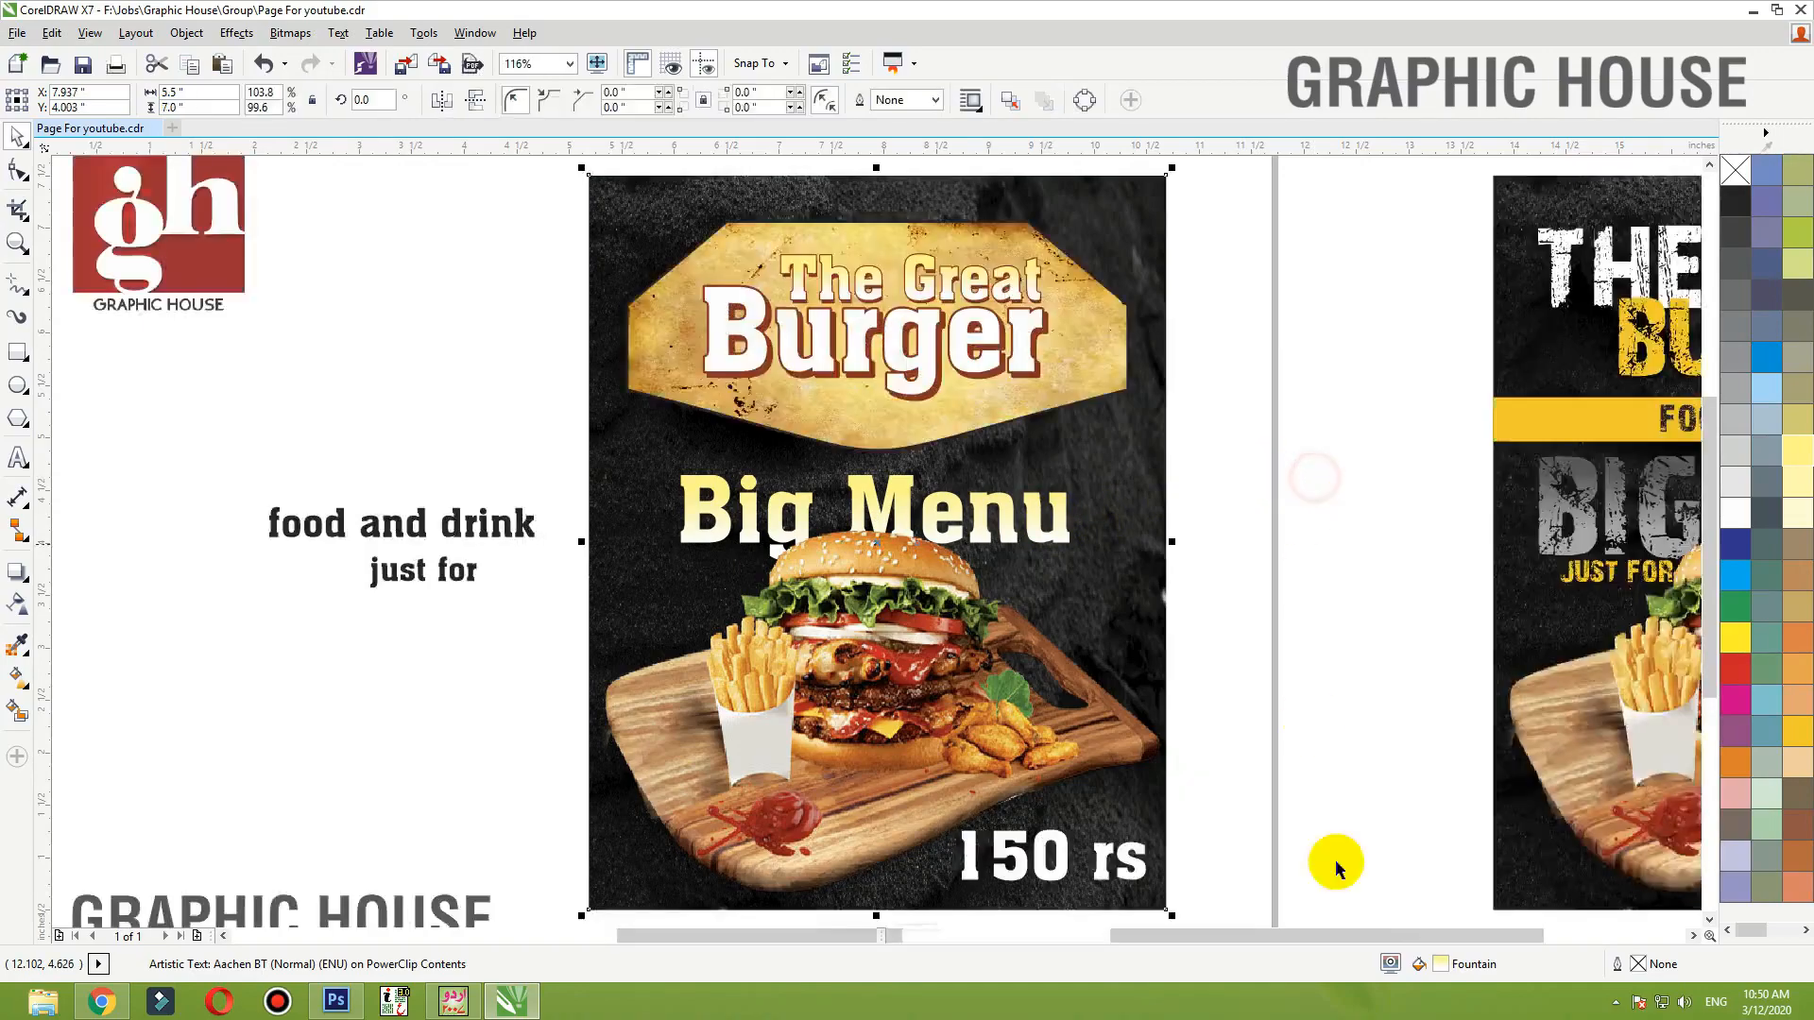
# - Place "just for" in white above the end of "Menu" and shrink it to about 0.77 by 0.23 in
pyautogui.moveTo(645, 572); pyautogui.dragTo(1032, 480)
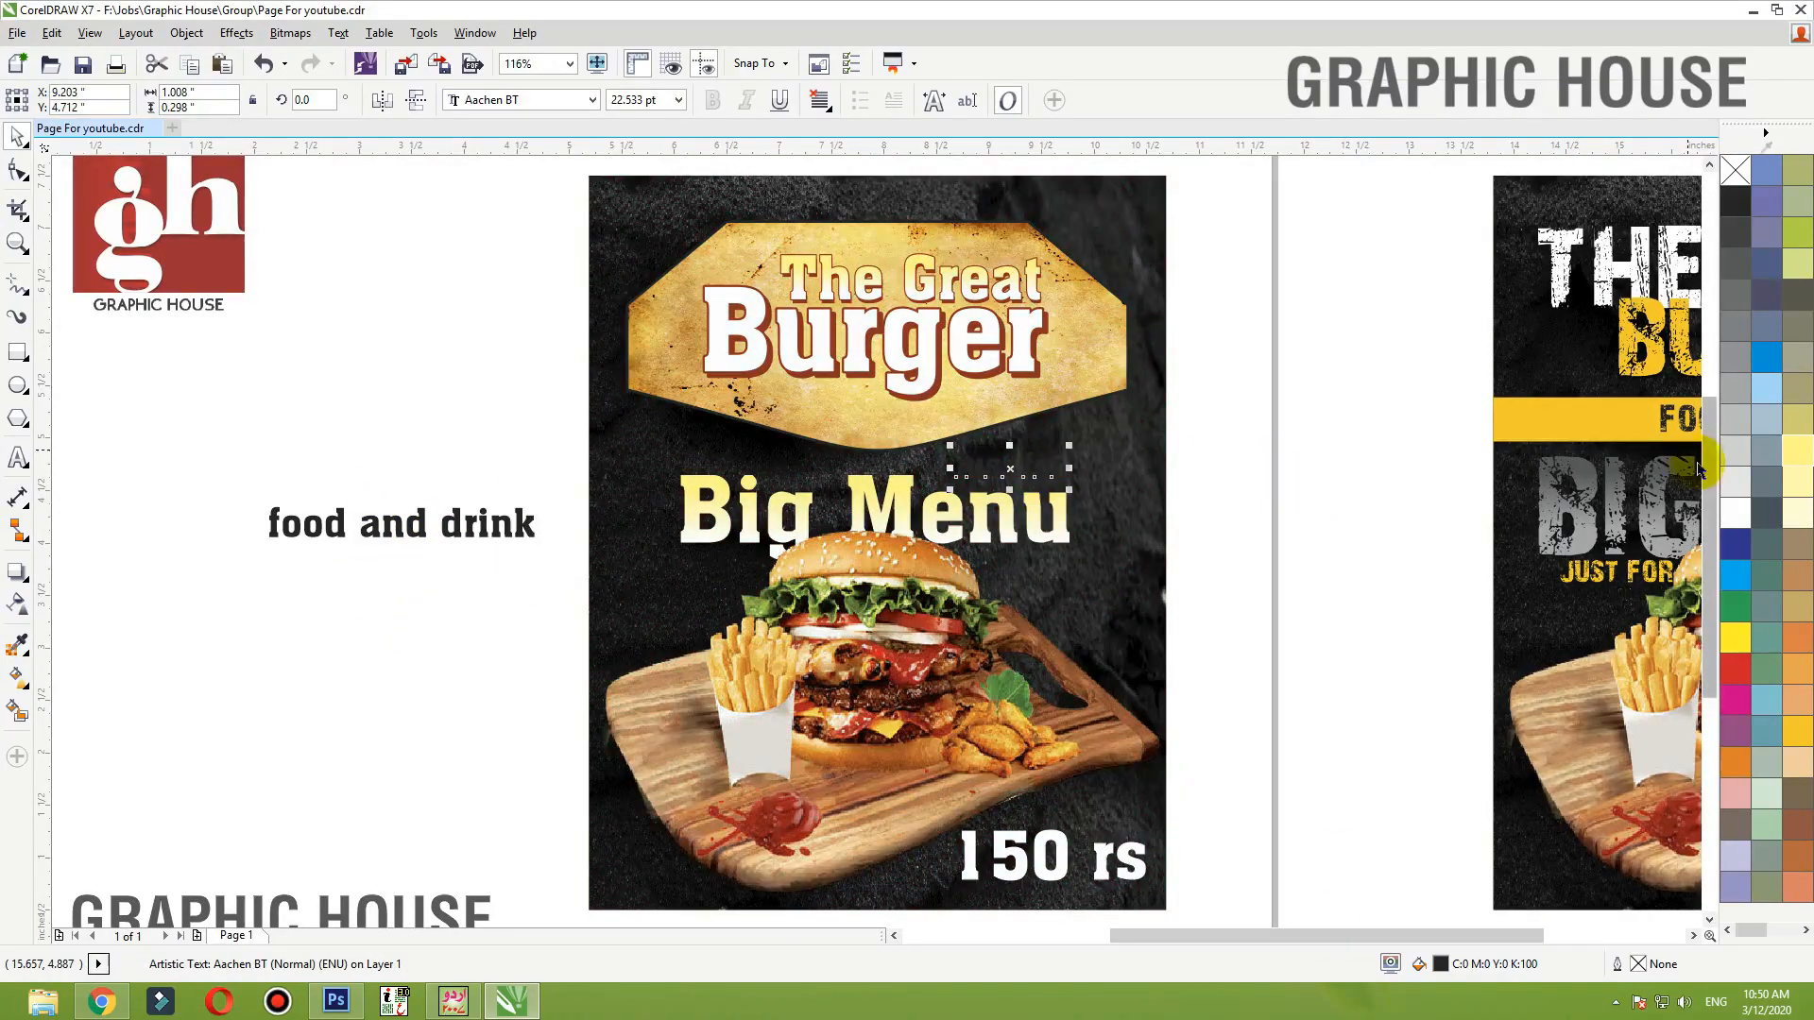
pyautogui.click(1735, 517)
pyautogui.scroll(4, 1033, 470)
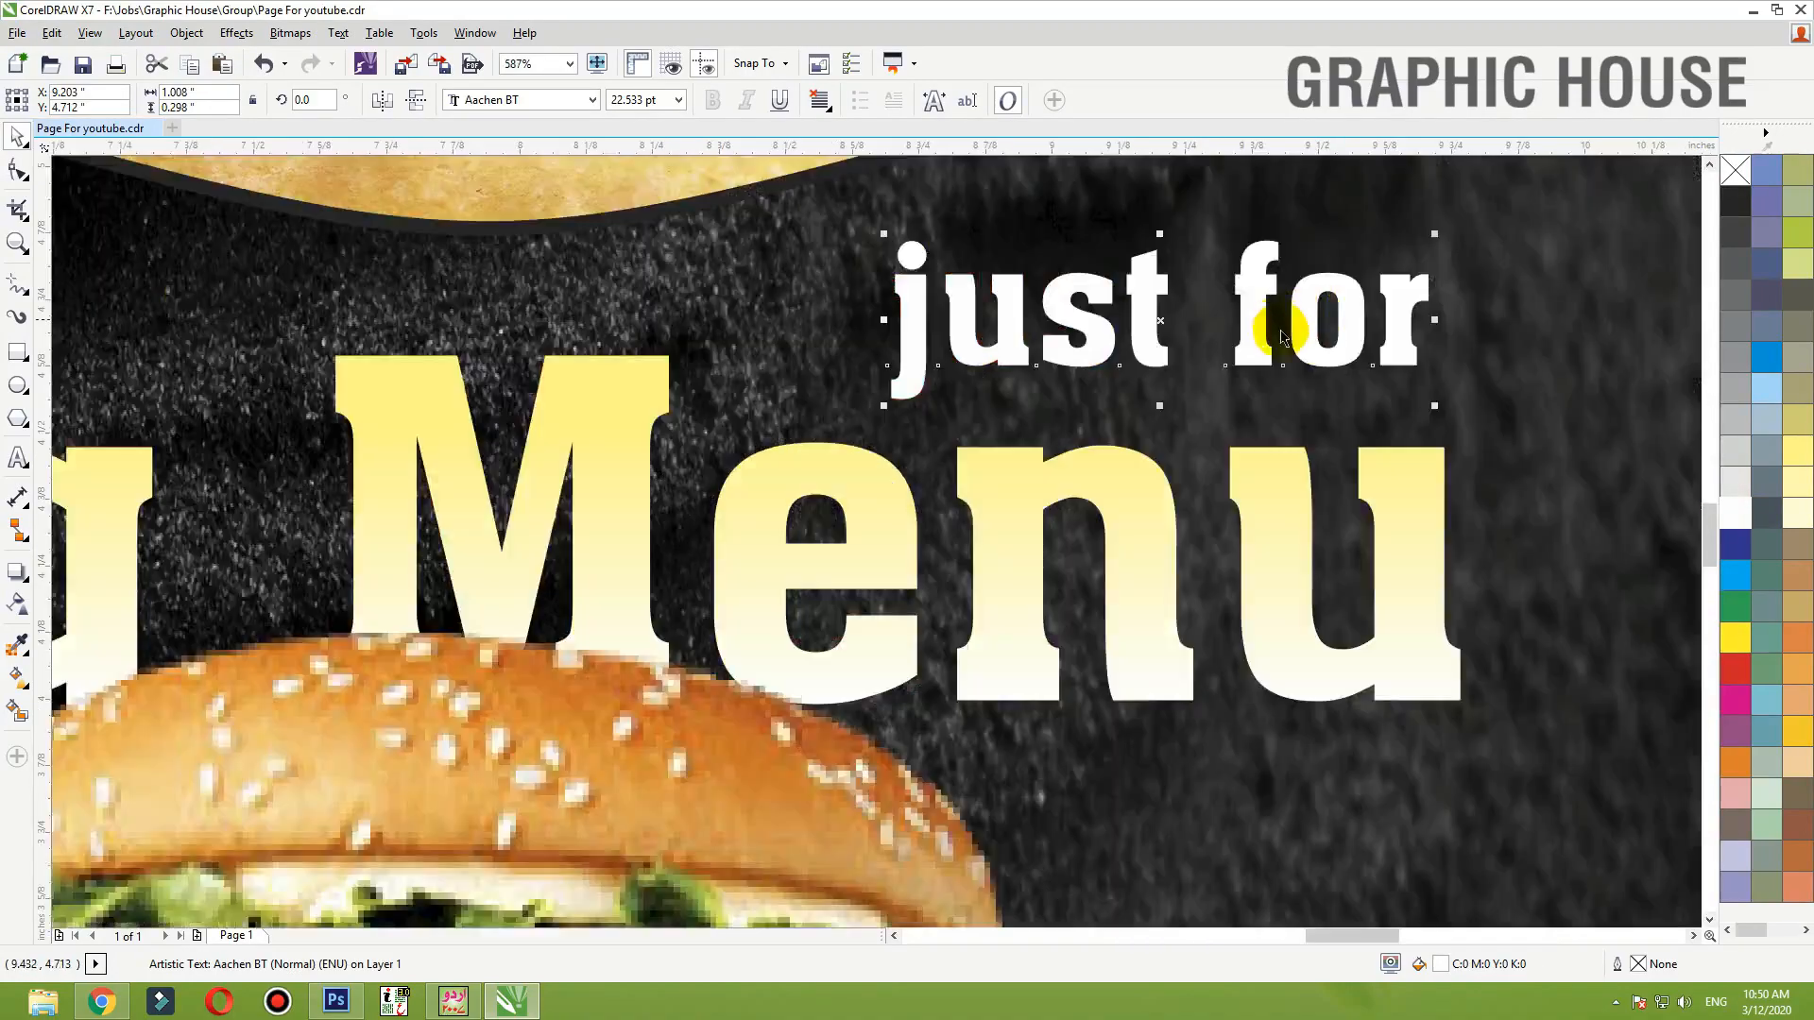
pyautogui.moveTo(1437, 234); pyautogui.dragTo(1417, 378)
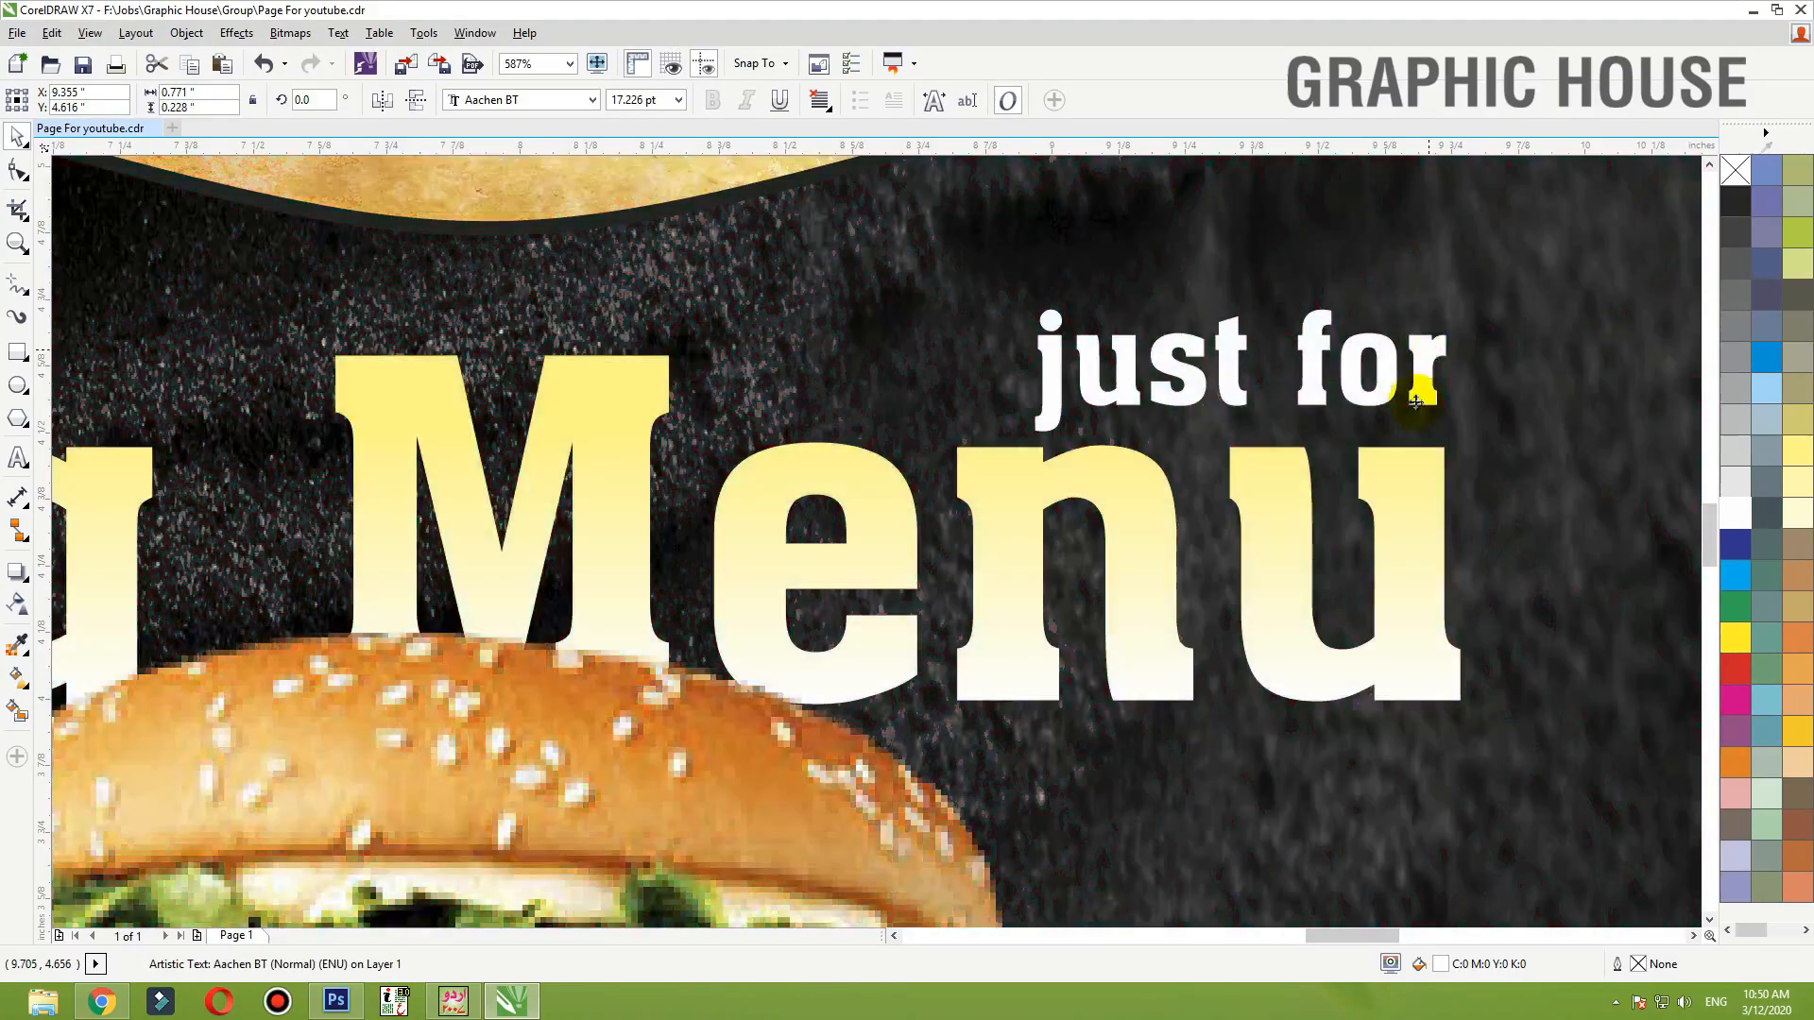
# - Place "food and drink" in the lower part of the parchment badge, beneath "Burger"
pyautogui.scroll(-8, 1418, 378)
pyautogui.scroll(2, 1355, 338)
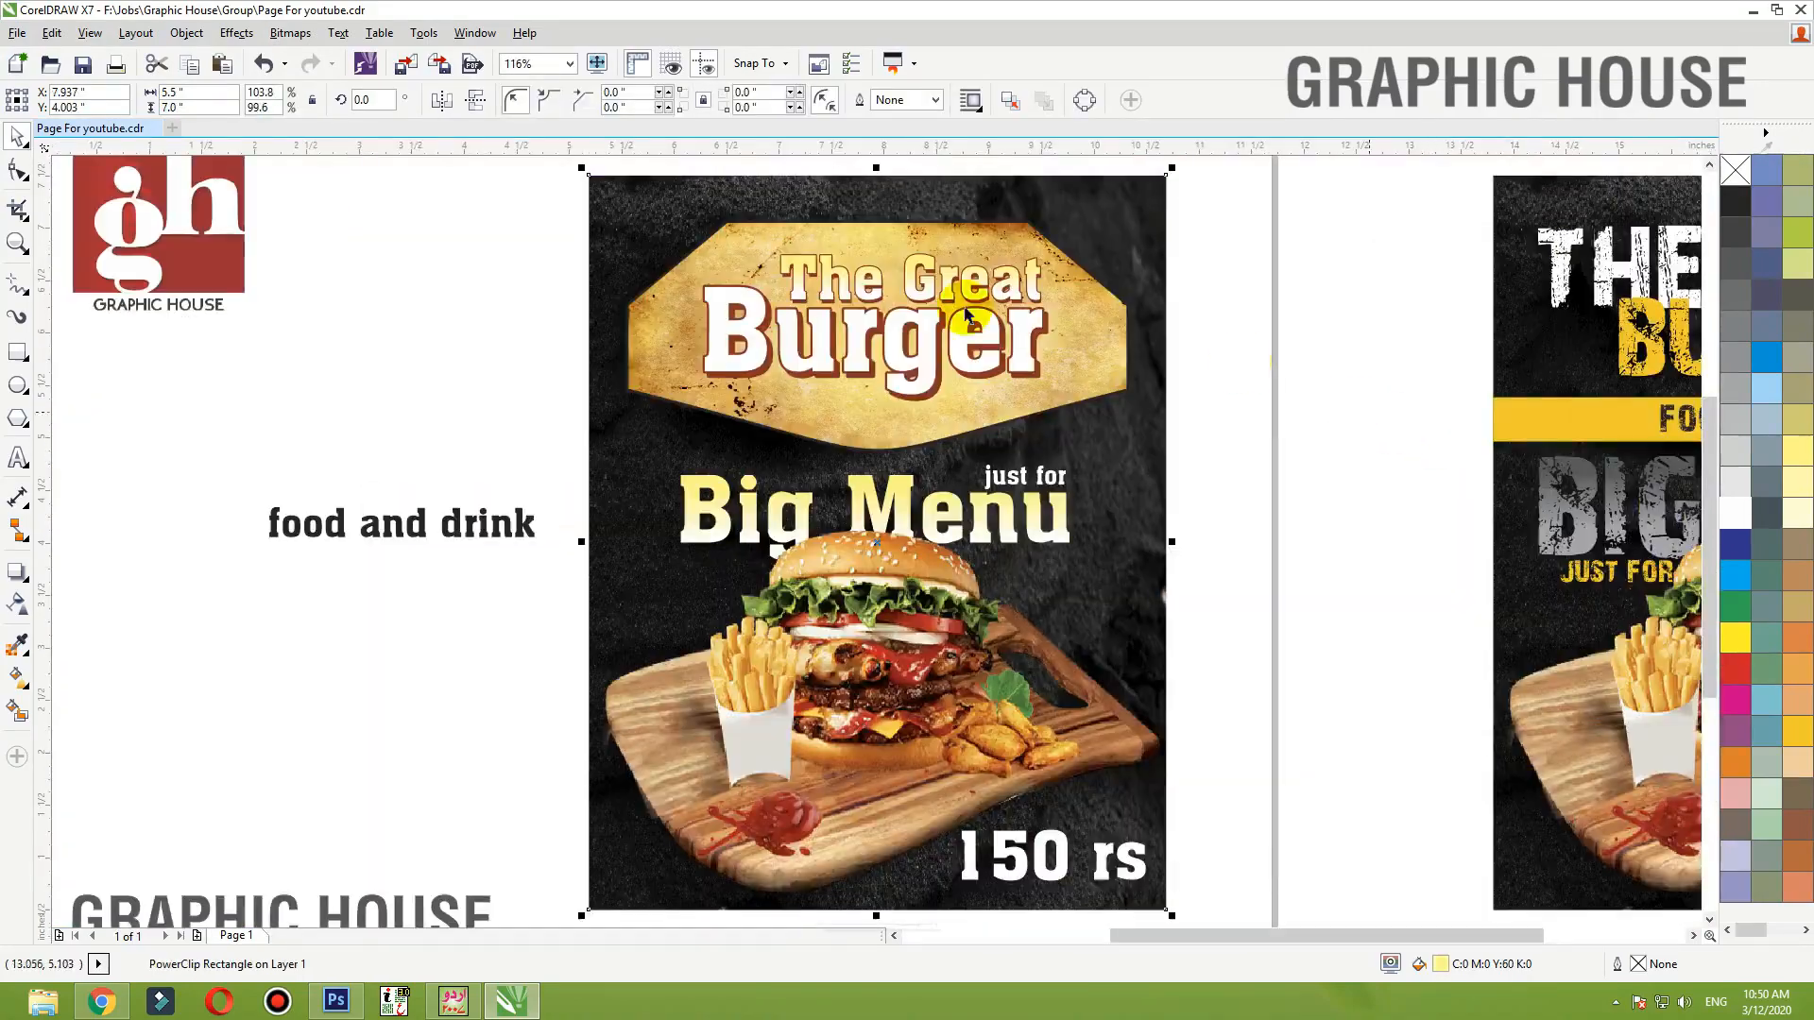
pyautogui.click(491, 535)
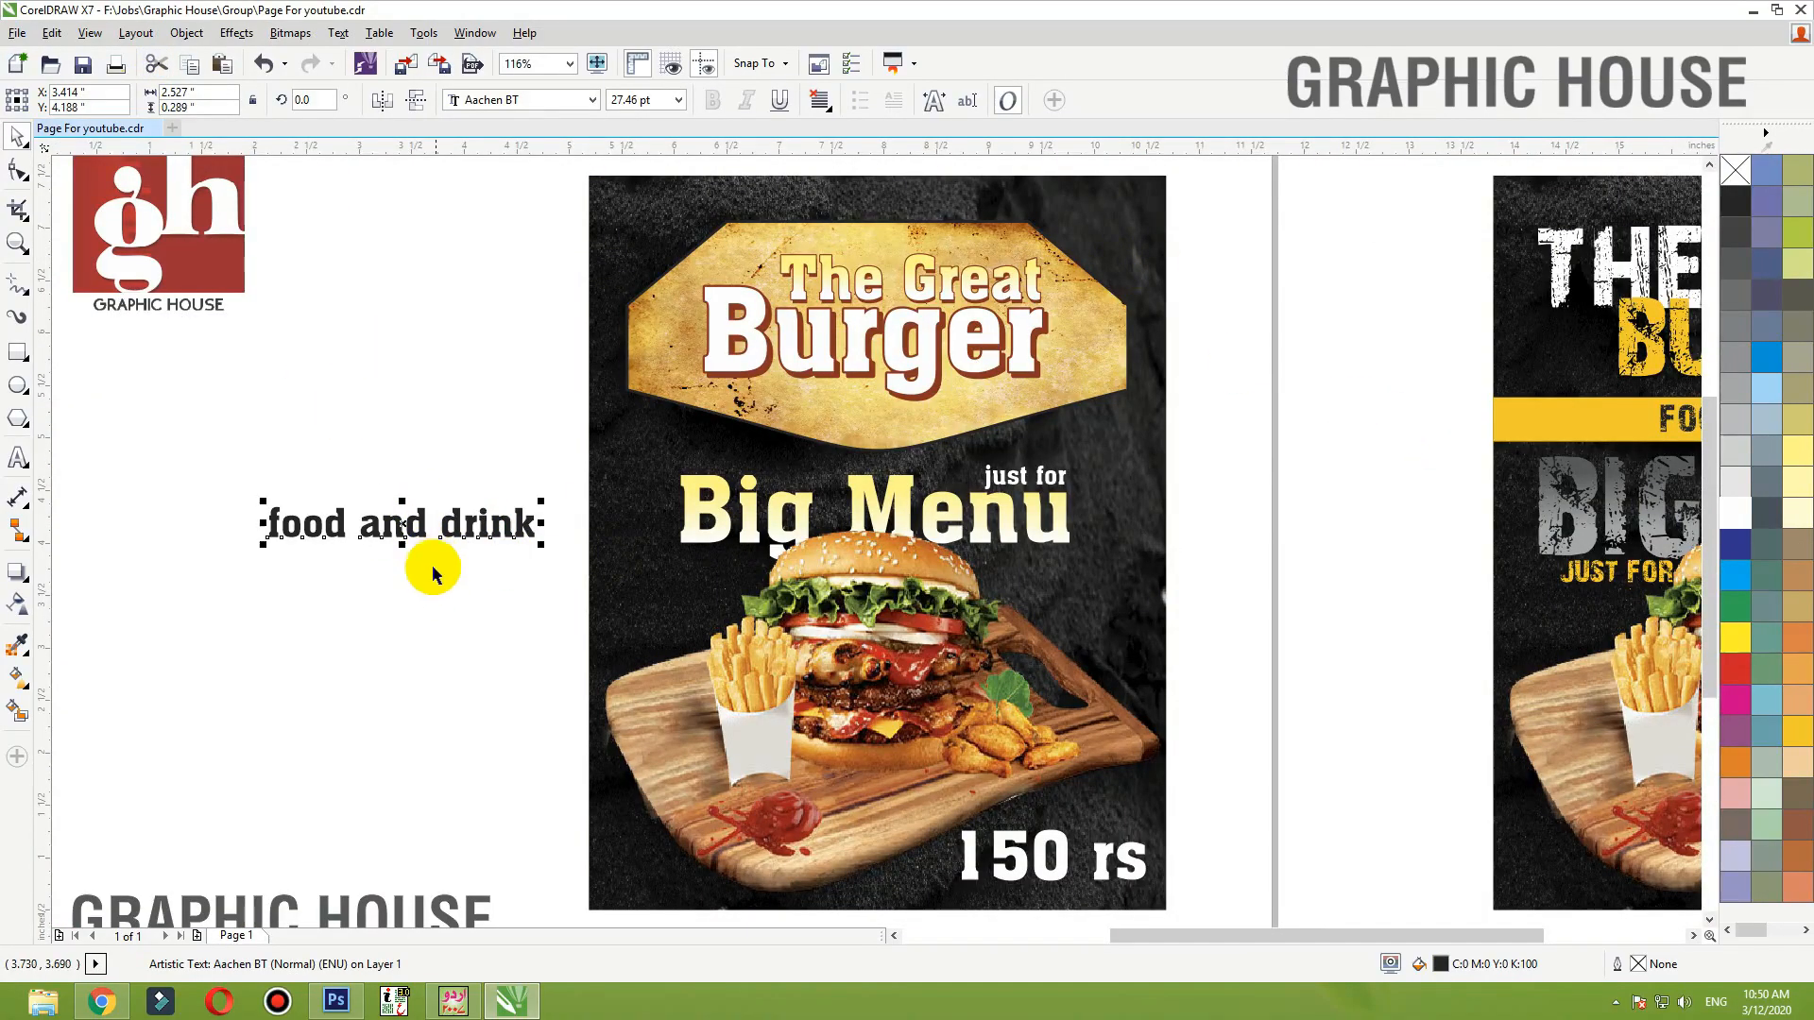
pyautogui.moveTo(916, 511); pyautogui.dragTo(887, 419)
pyautogui.press('F2')
pyautogui.moveTo(648, 324); pyautogui.dragTo(1168, 600)
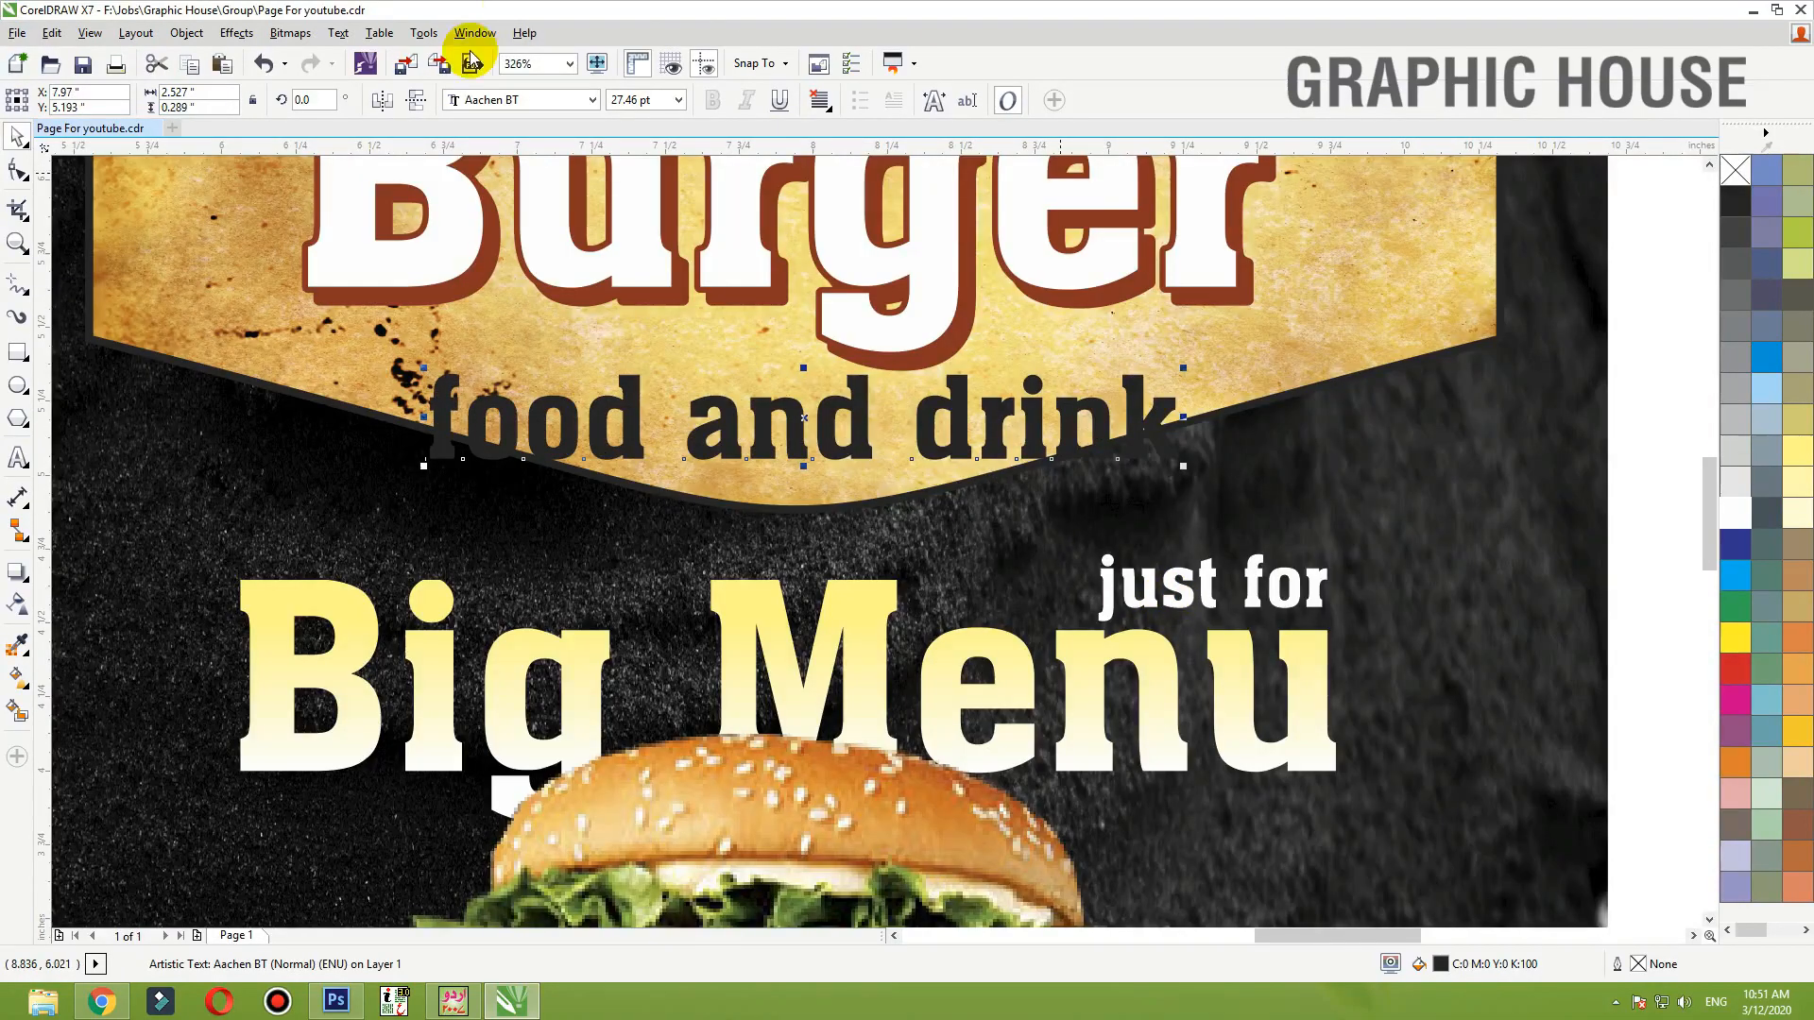
# - Set "food and drink" in the 28 Days Later font, shrink it, and centre it horizontally on the badge
pyautogui.click(508, 113)
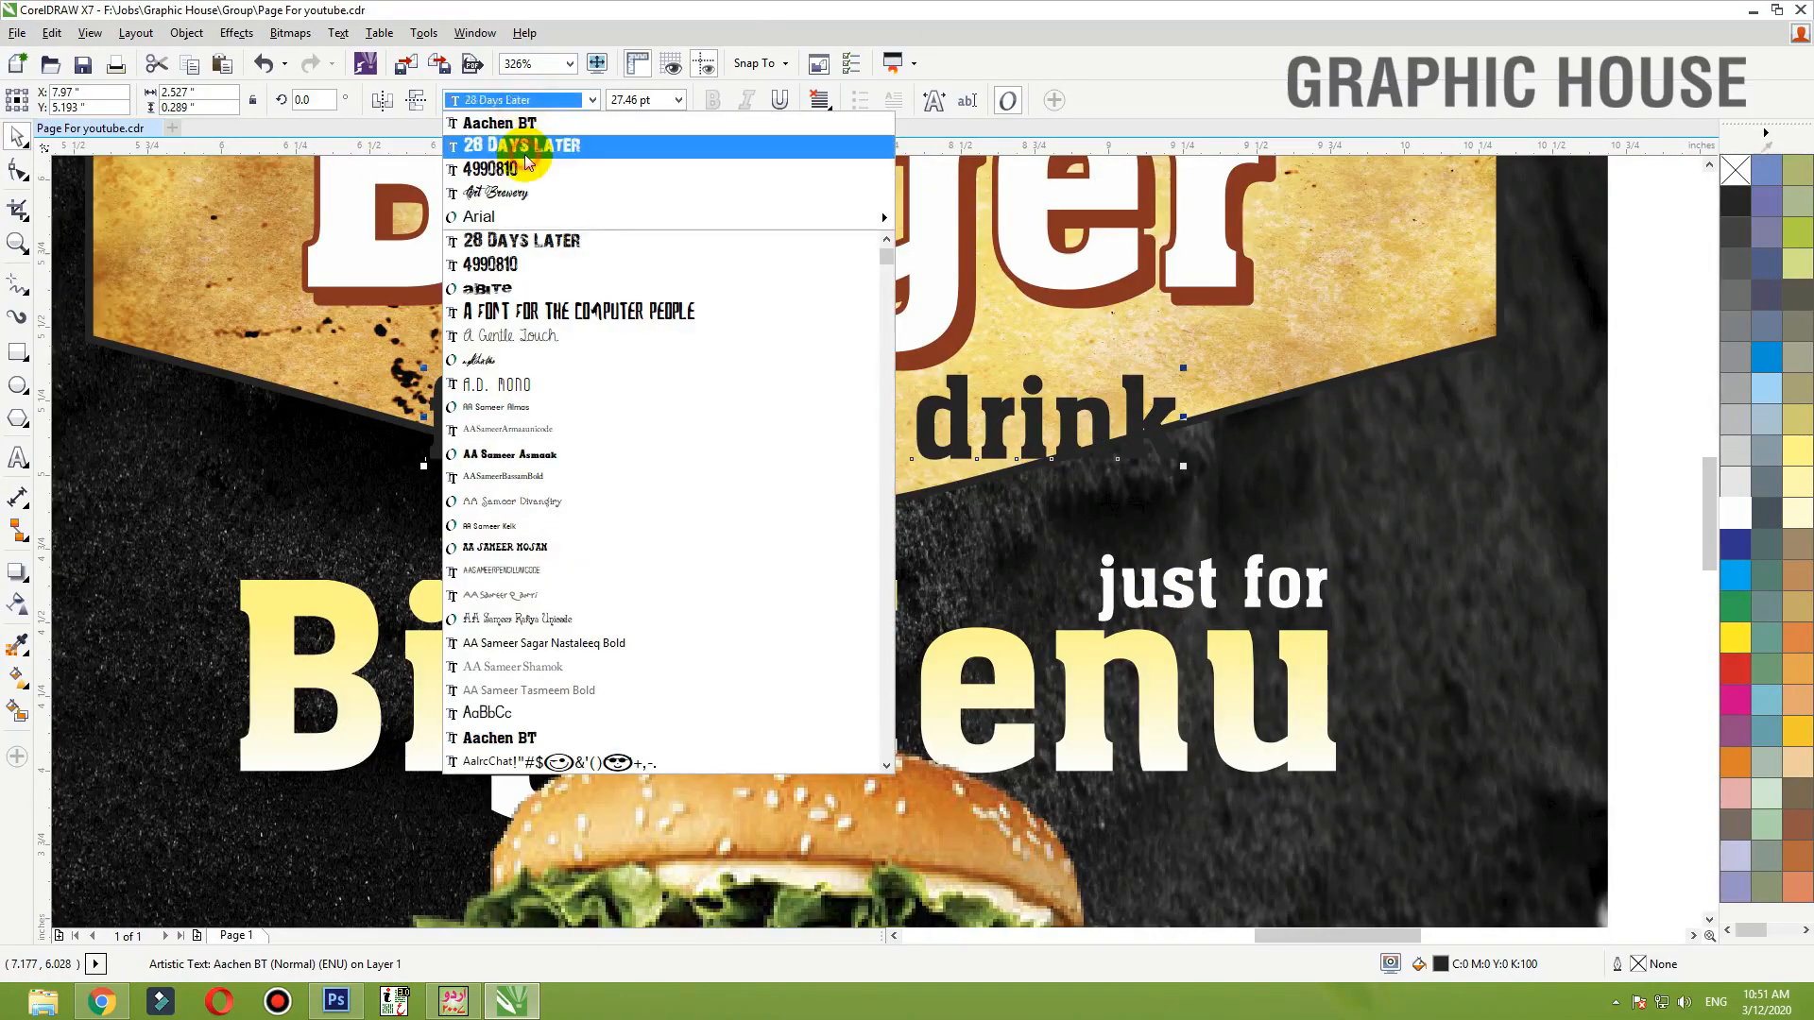
pyautogui.click(510, 153)
pyautogui.moveTo(1114, 364); pyautogui.dragTo(980, 411)
pyautogui.press('F3')
pyautogui.keyDown('shift'); pyautogui.click(1008, 409); pyautogui.keyUp('shift')
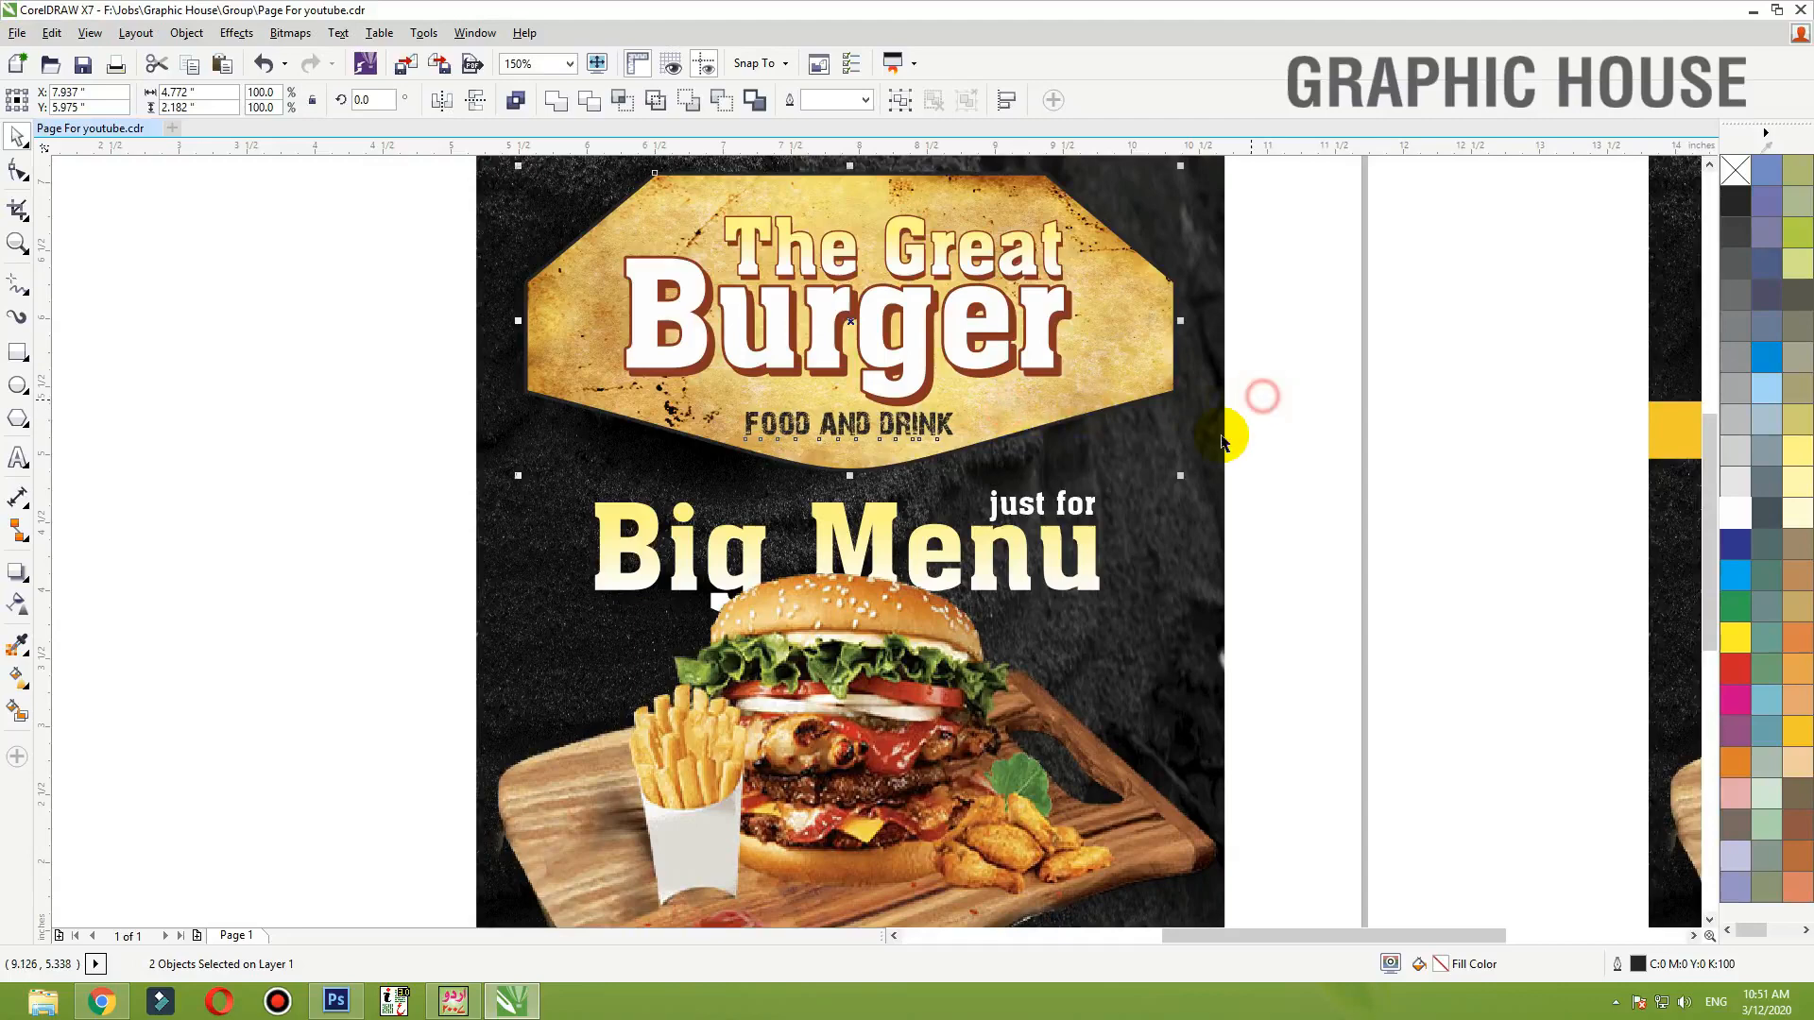
pyautogui.click(1263, 395)
pyautogui.press('F3')
# - Shrink the "150 rs" price to about 1.32 by 0.37 in, capitalize it as "150 Rs" and raise it slightly
pyautogui.click(1081, 861)
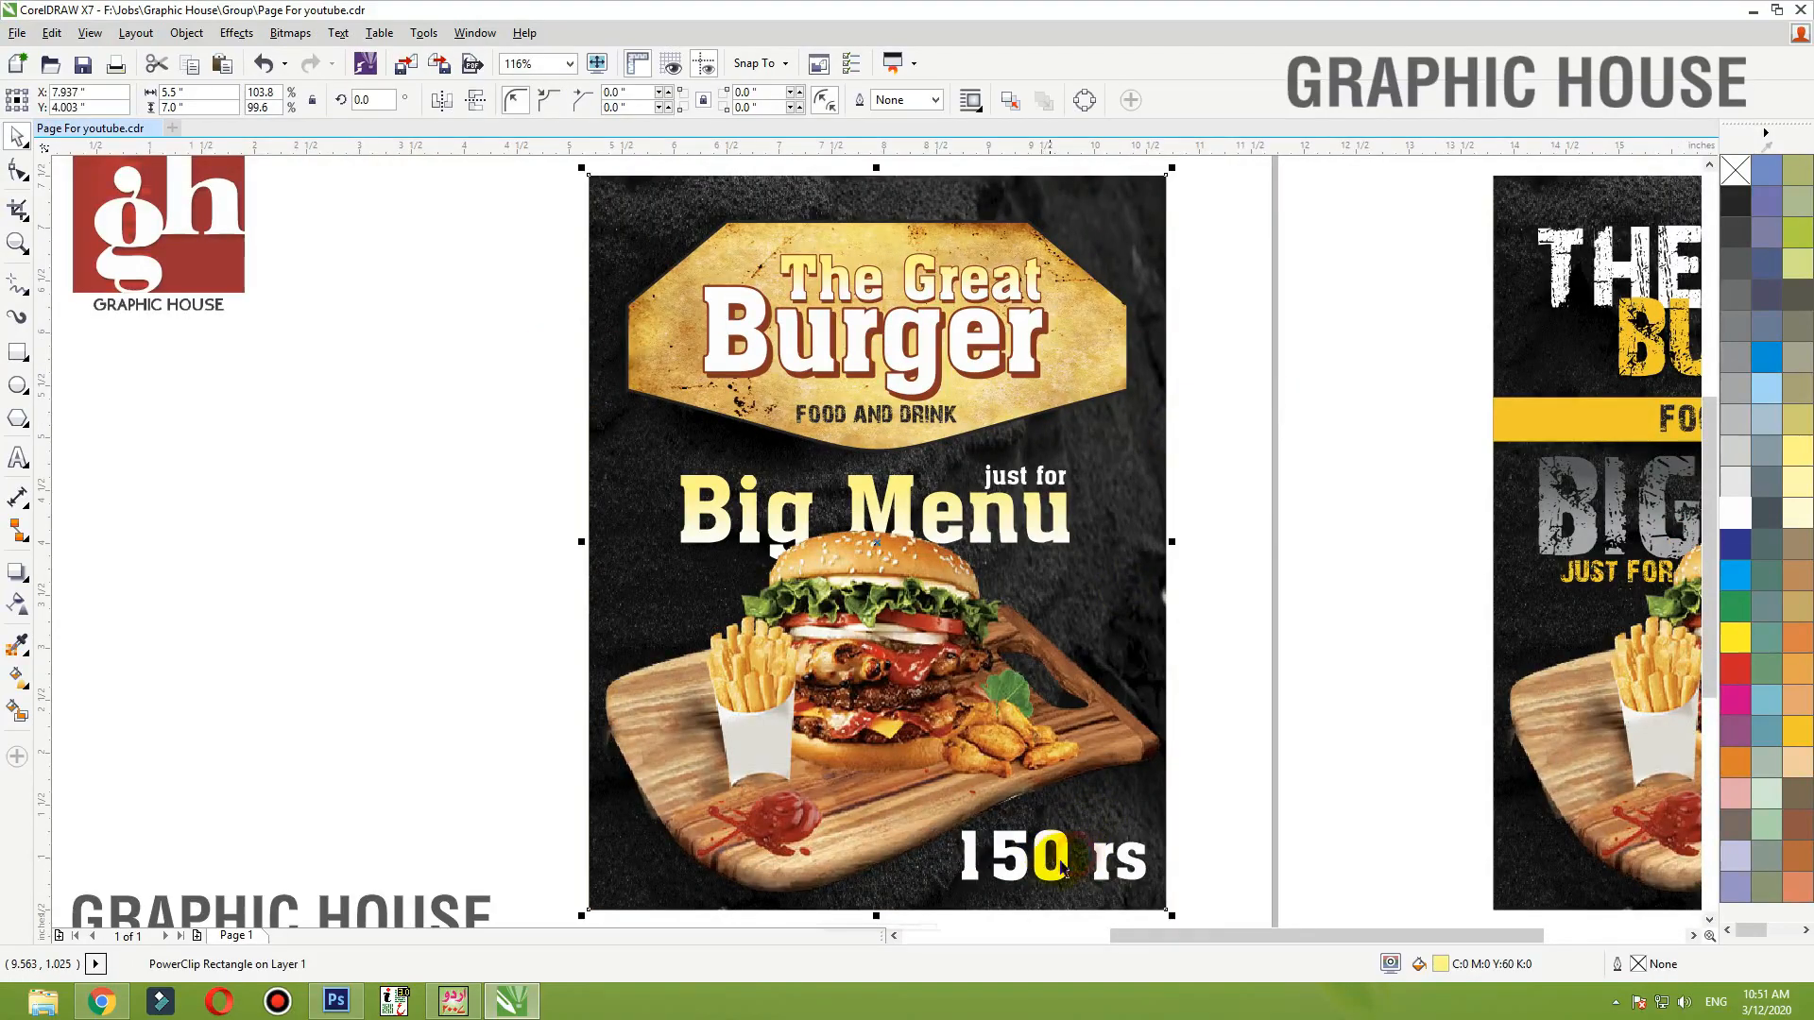
pyautogui.scroll(3, 1207, 870)
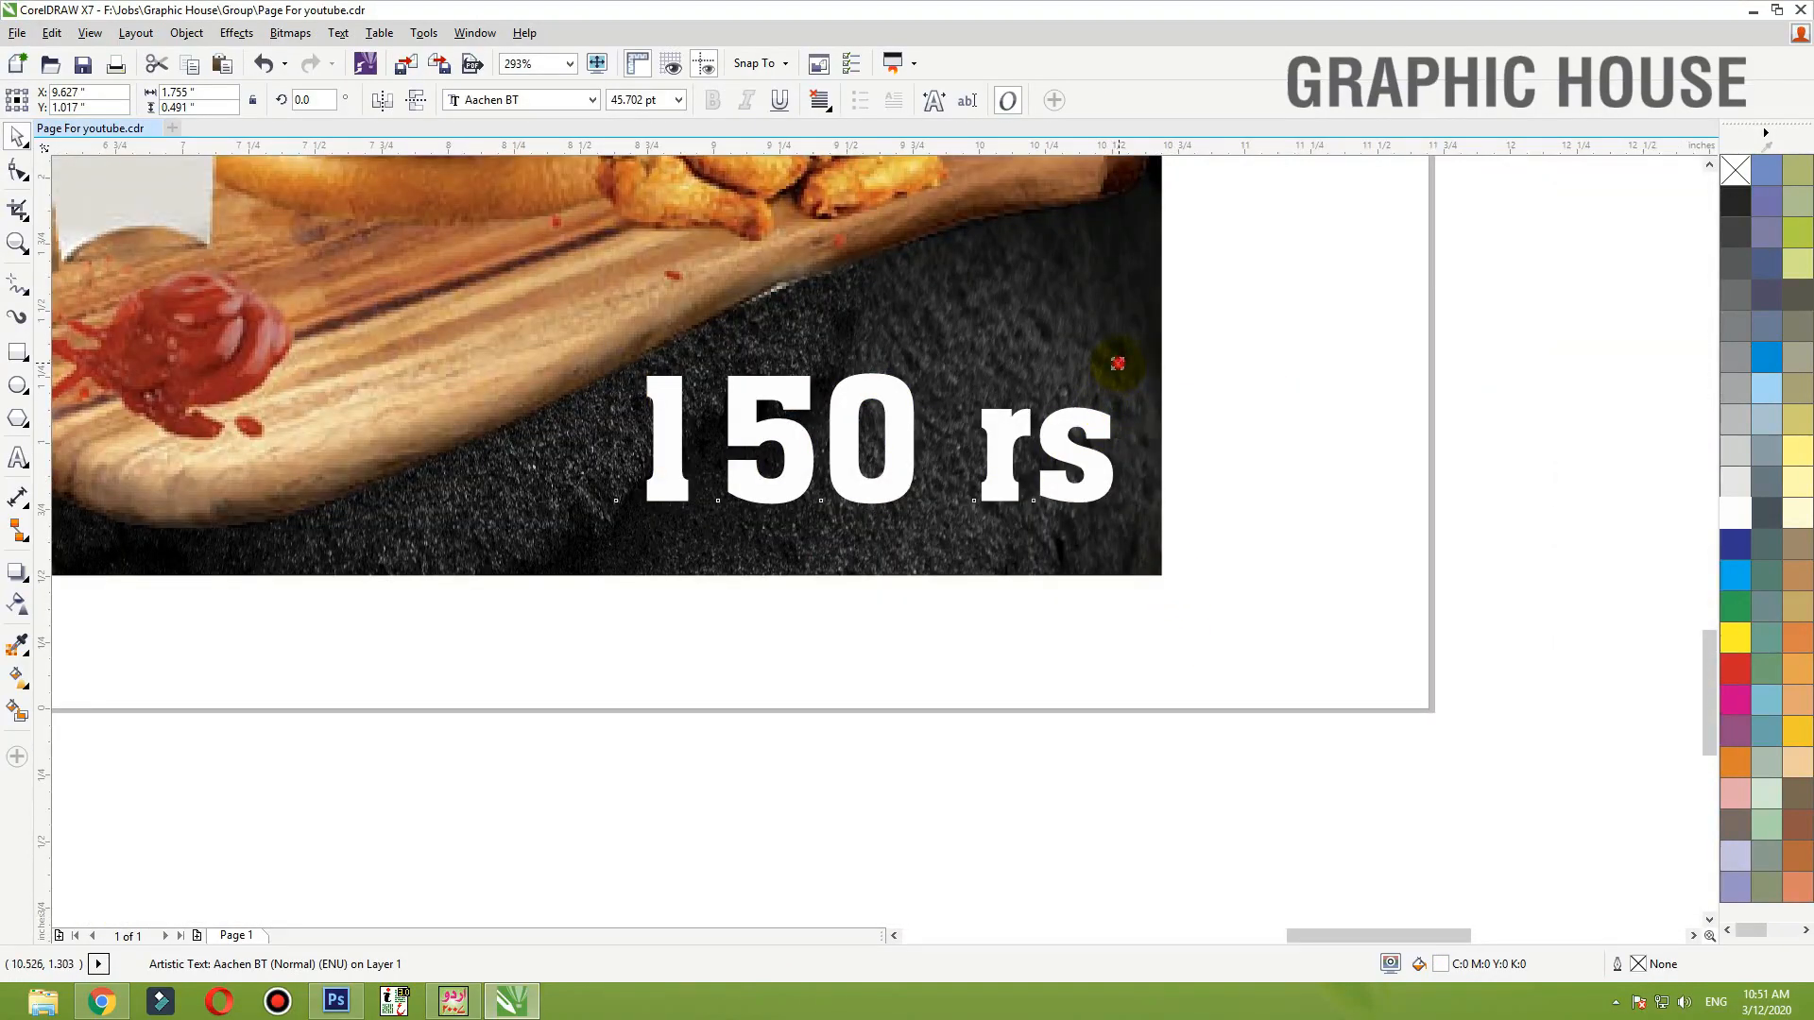
pyautogui.moveTo(1118, 364); pyautogui.dragTo(883, 500)
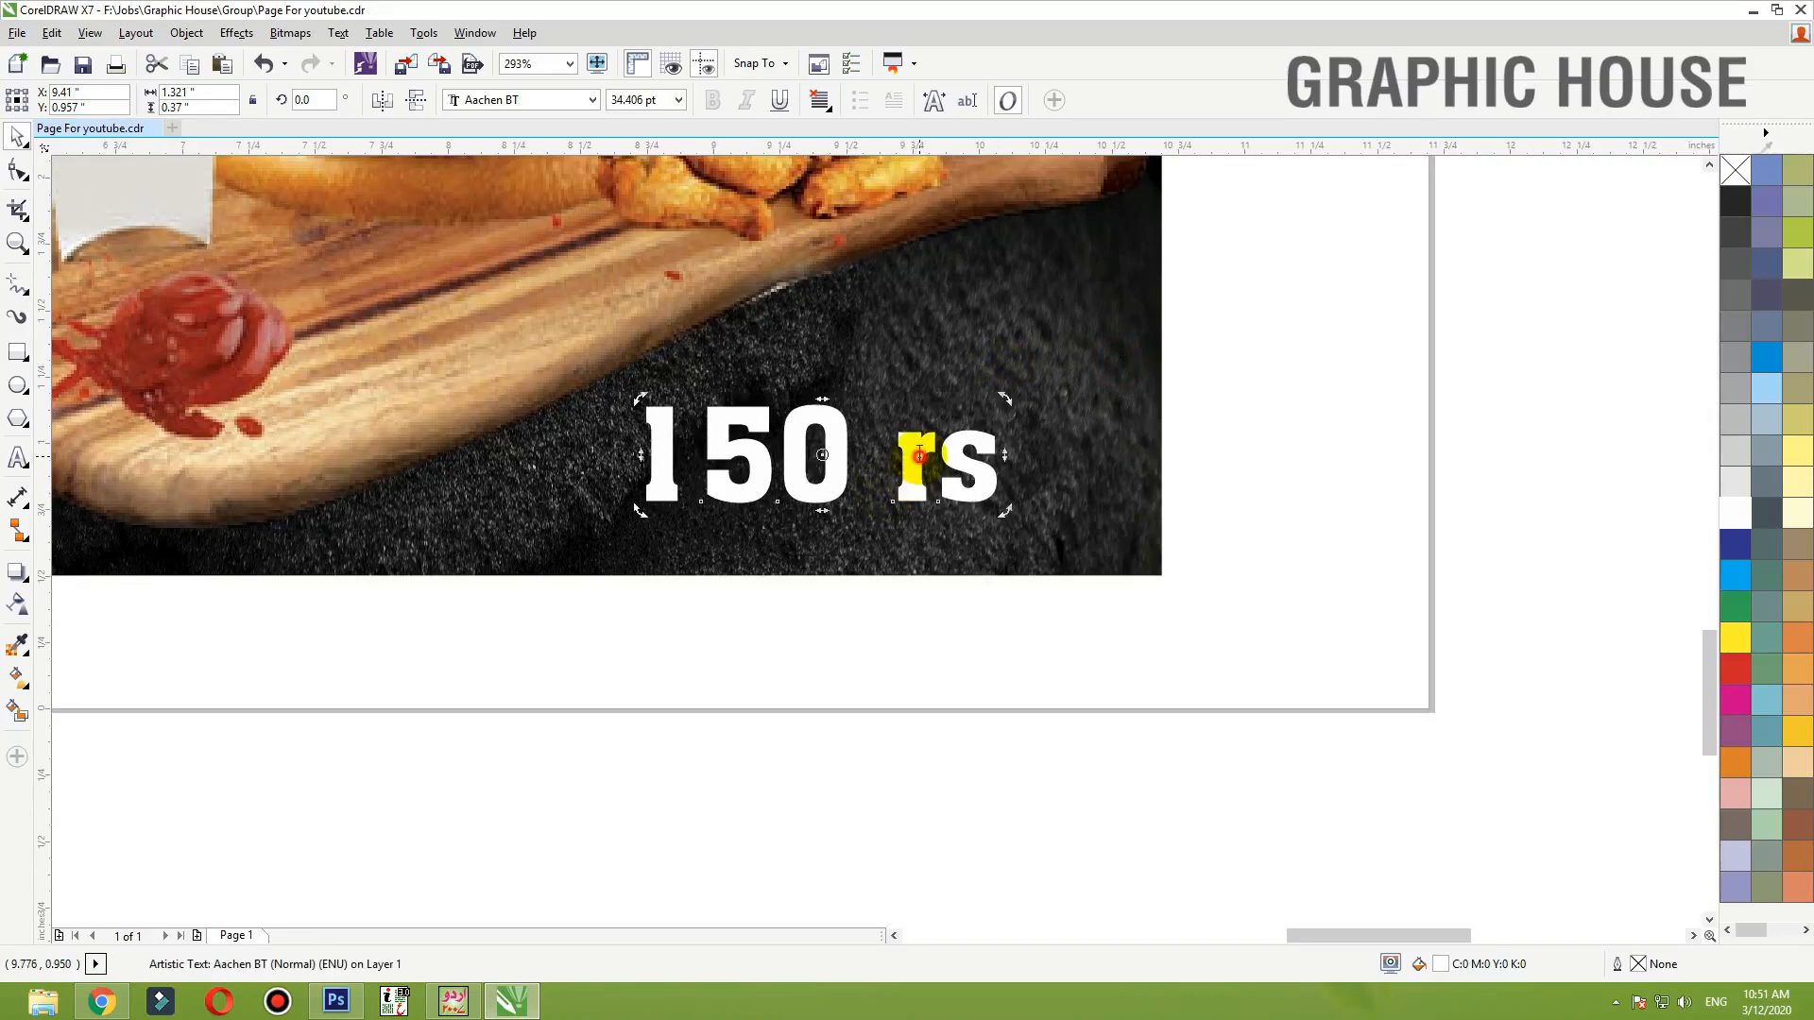
pyautogui.press('BackSpace')
pyautogui.write('R')
pyautogui.click(19, 139)
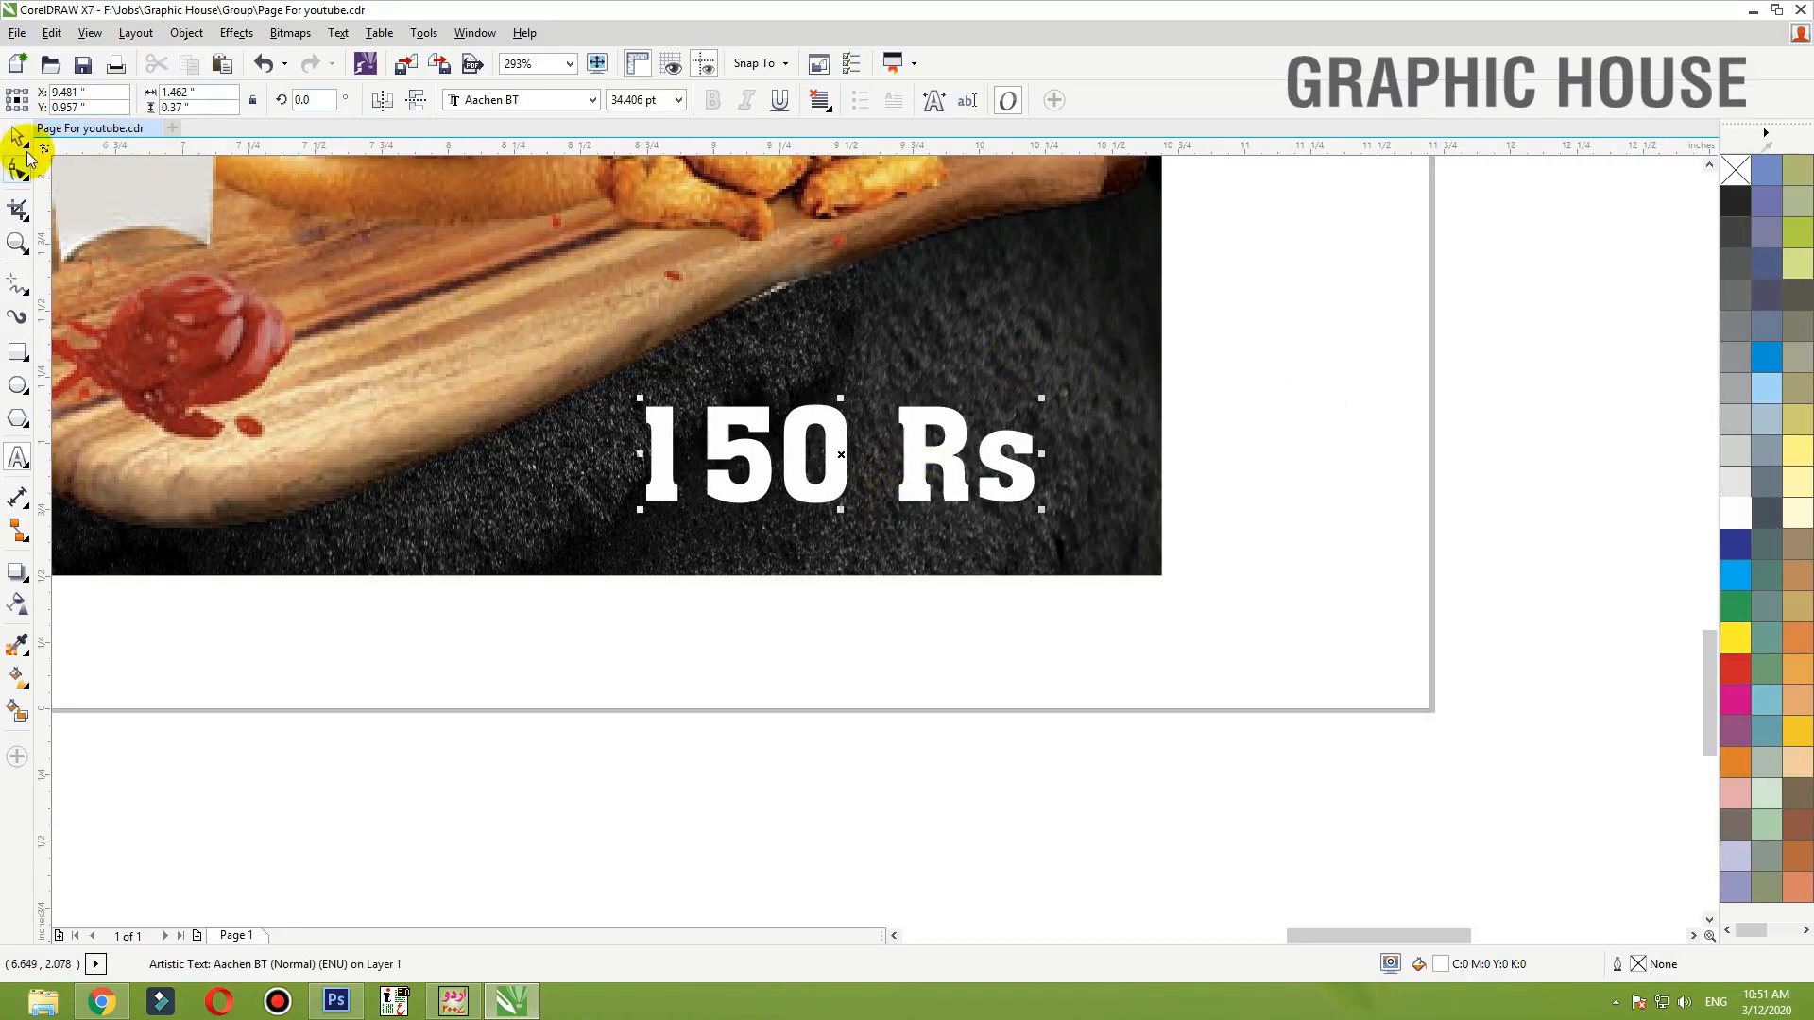
pyautogui.moveTo(798, 493); pyautogui.dragTo(824, 445)
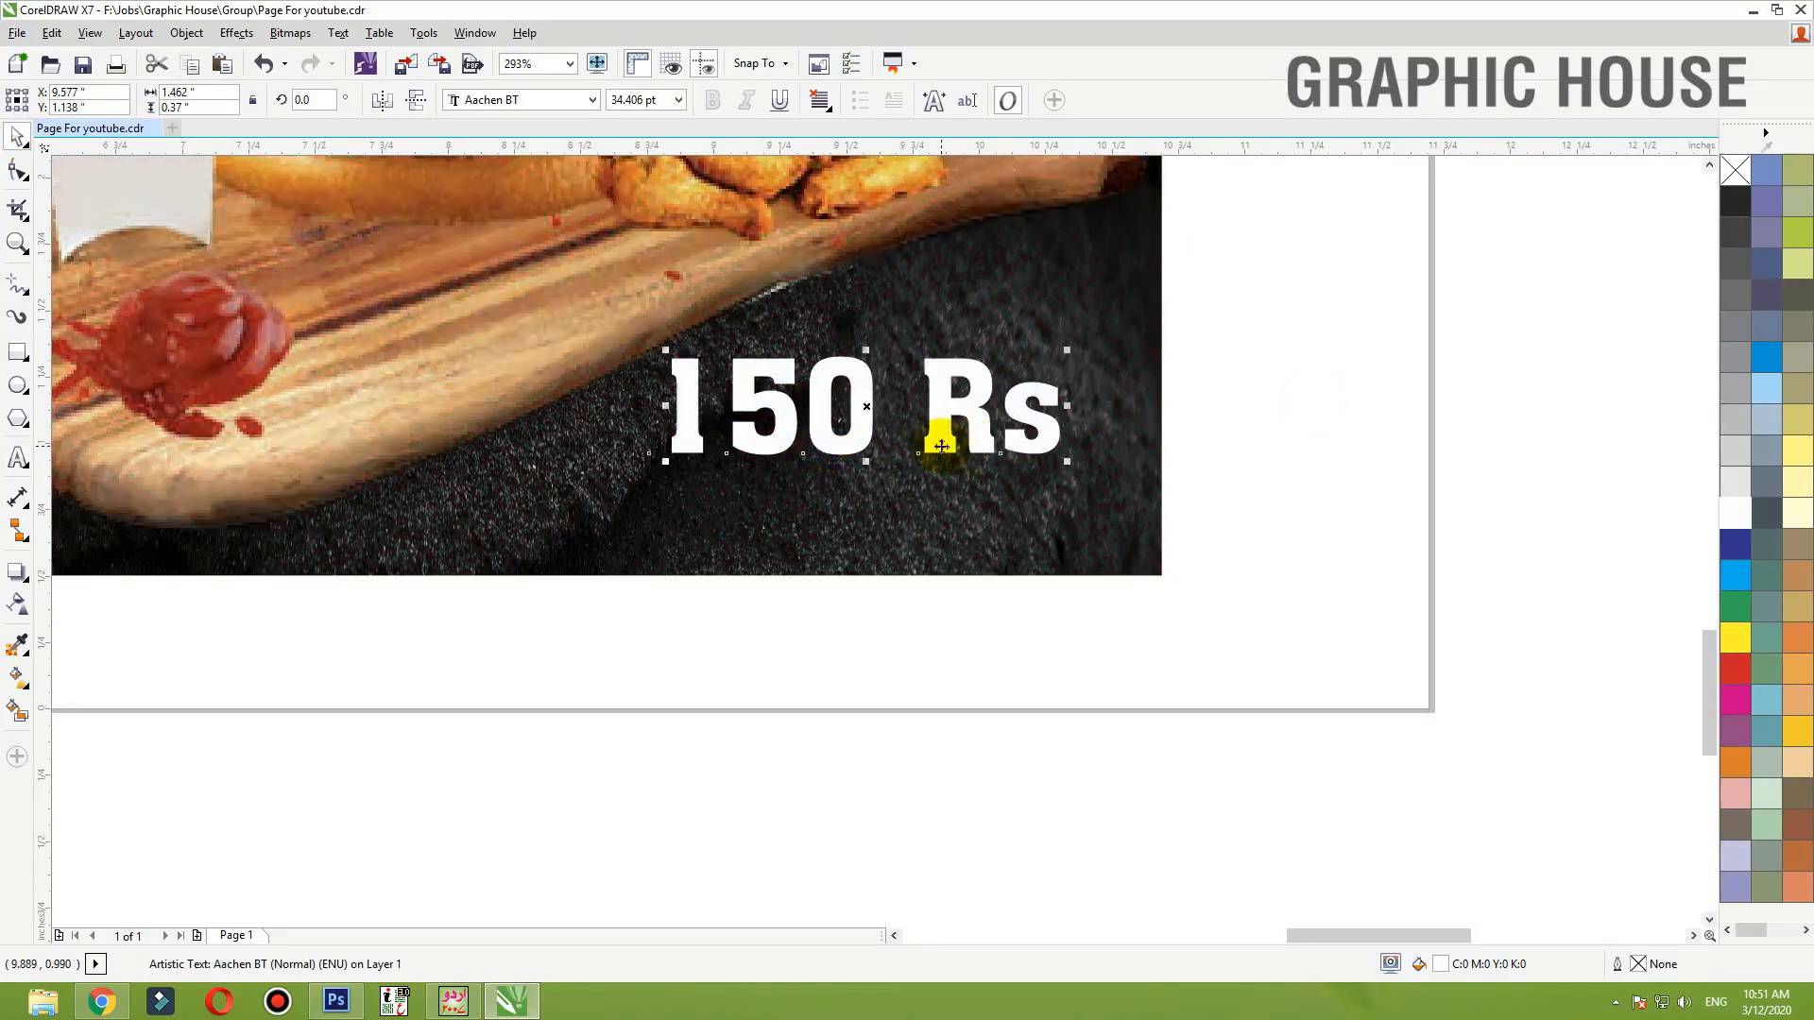
# - Reduce "Rs" to about 24.4 pt and position it as separate text close beside "150"
pyautogui.doubleClick(940, 445)
pyautogui.moveTo(941, 445); pyautogui.dragTo(1036, 443)
pyautogui.press('ctrl+KP_4')
pyautogui.press('ctrl+KP_4')
pyautogui.press('ctrl+KP_4')
pyautogui.press('ctrl+KP_4')
pyautogui.press('ctrl+KP_4')
pyautogui.press('ctrl+KP_4')
pyautogui.press('ctrl+KP_4')
pyautogui.press('ctrl+KP_4')
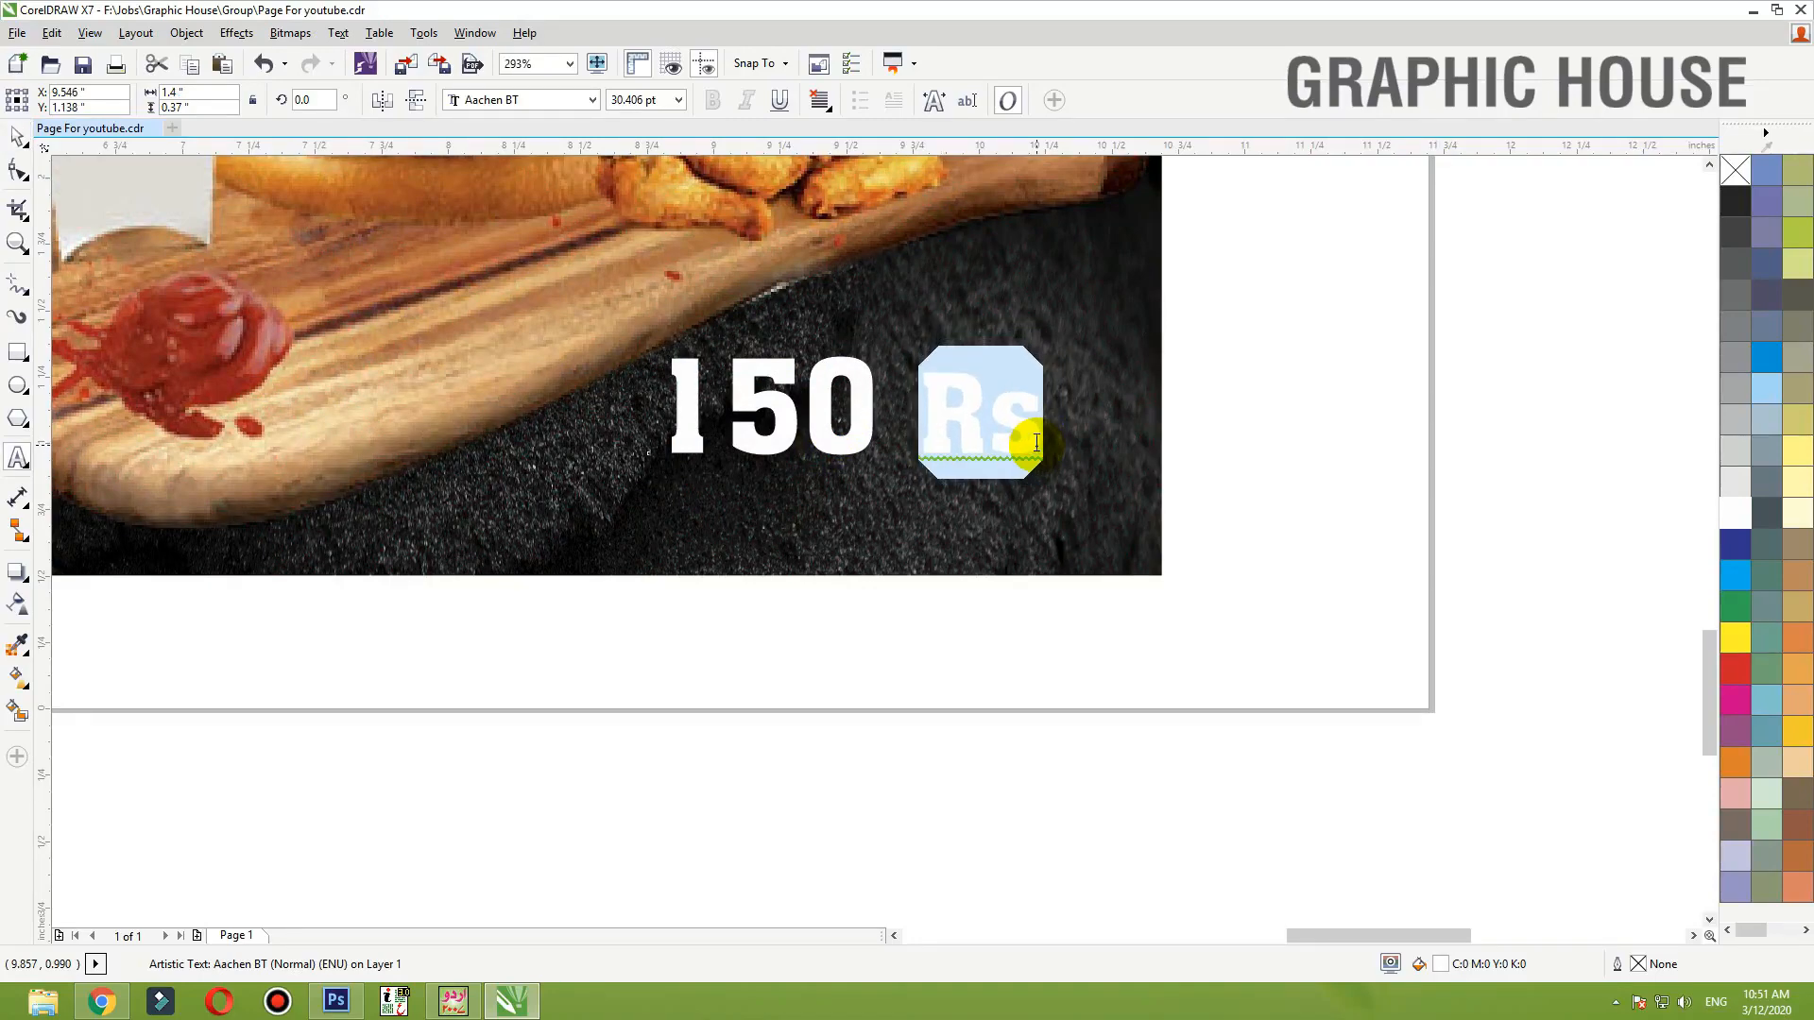
pyautogui.click(15, 140)
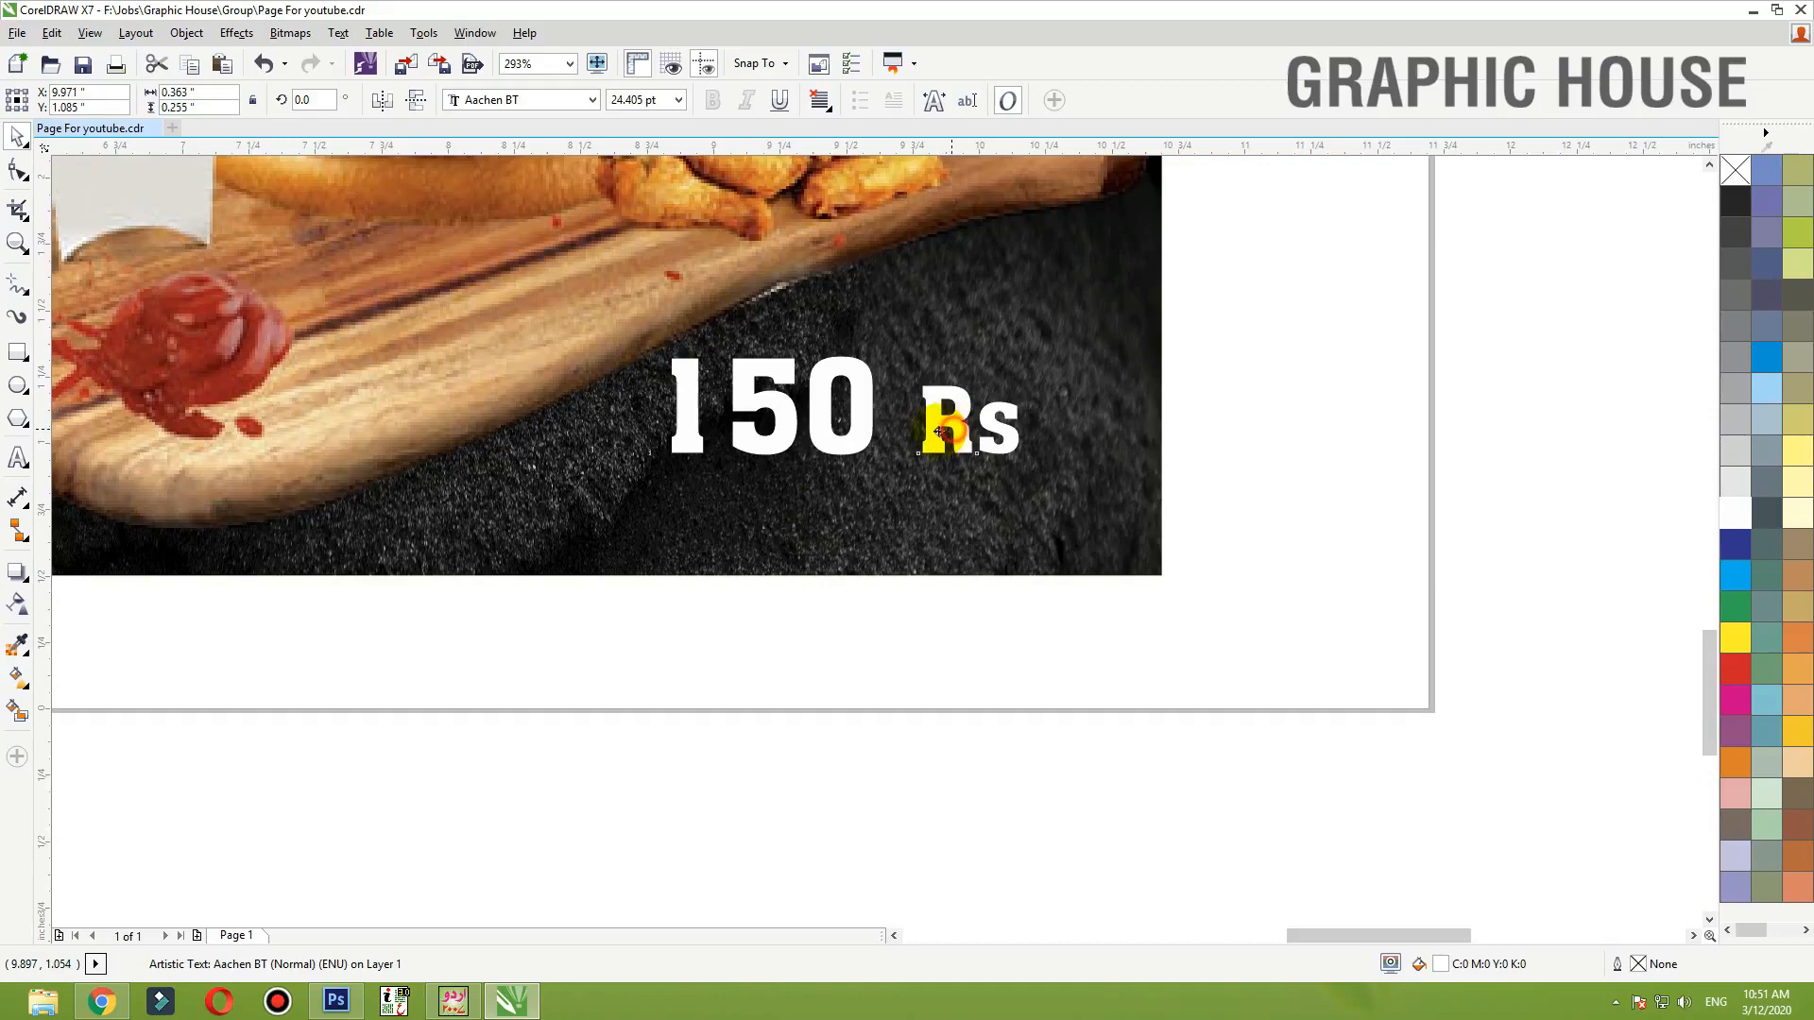
pyautogui.moveTo(939, 432); pyautogui.dragTo(865, 451)
pyautogui.press('F2')
pyautogui.moveTo(1369, 235); pyautogui.dragTo(390, 618)
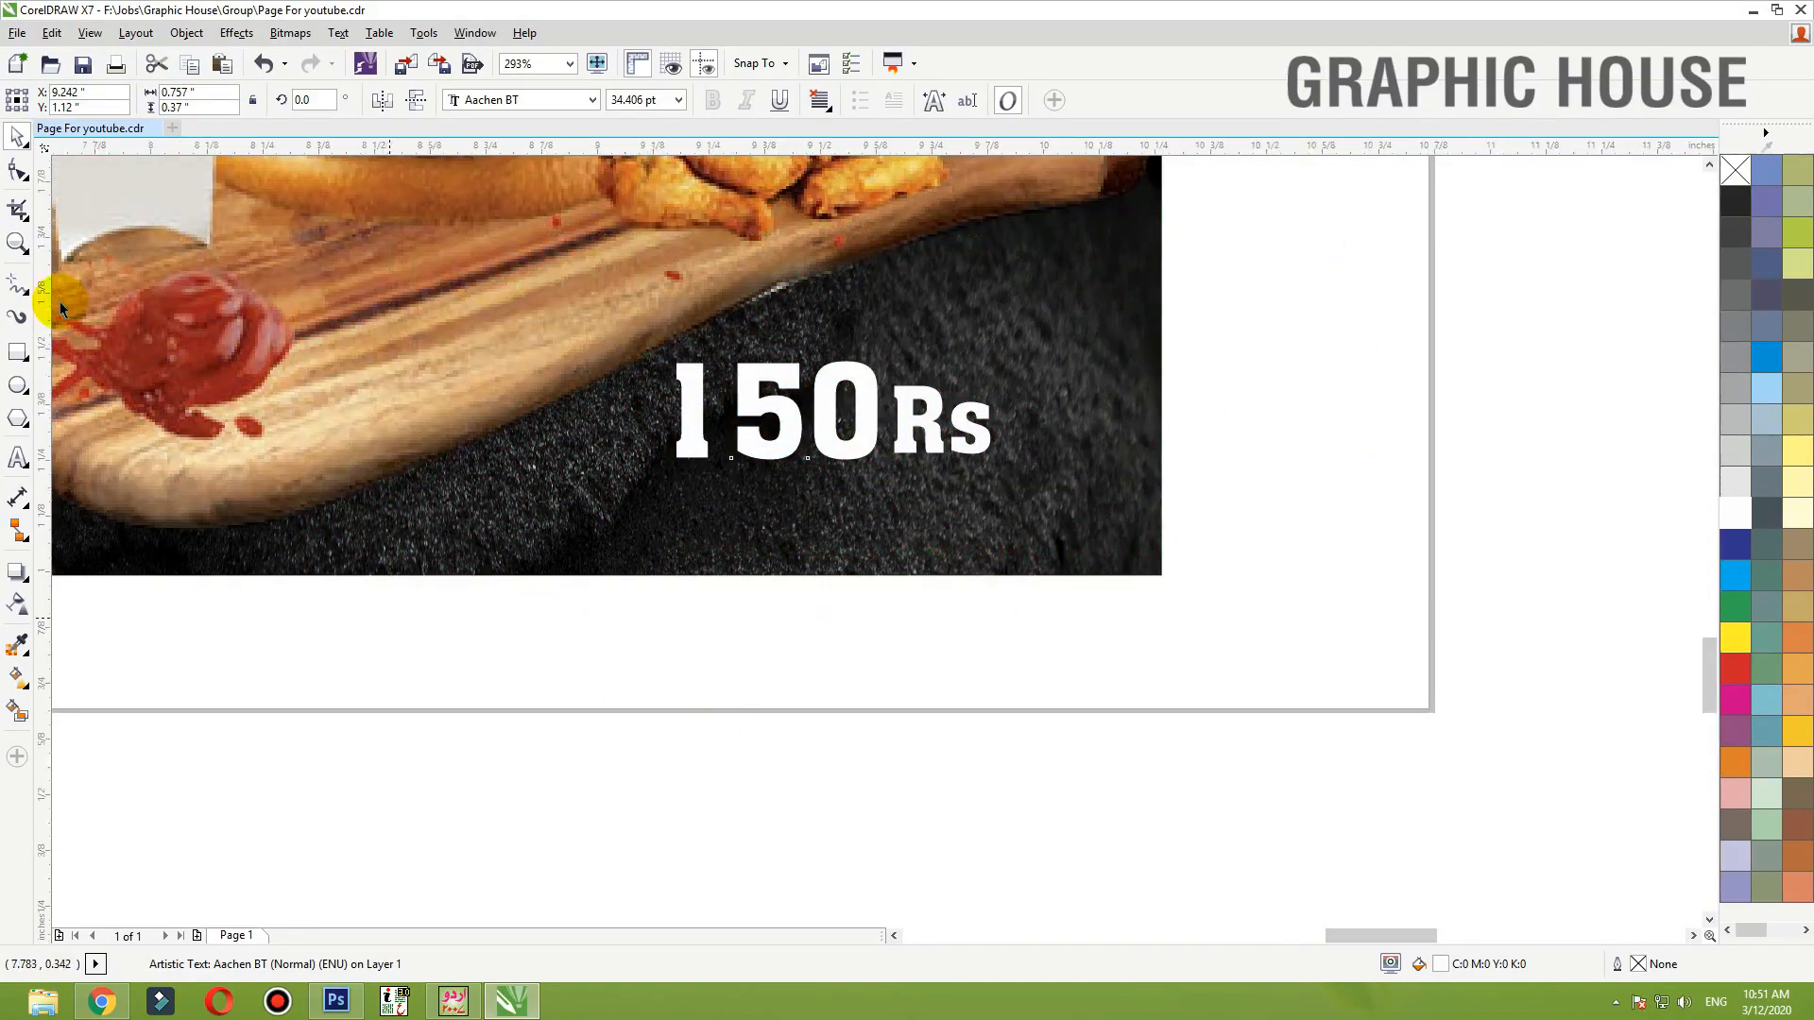
# - Draw a rounded rectangle about 2.92 by 0.52 in around the price, extending over the board, with a white 1 pt outline
pyautogui.click(18, 357)
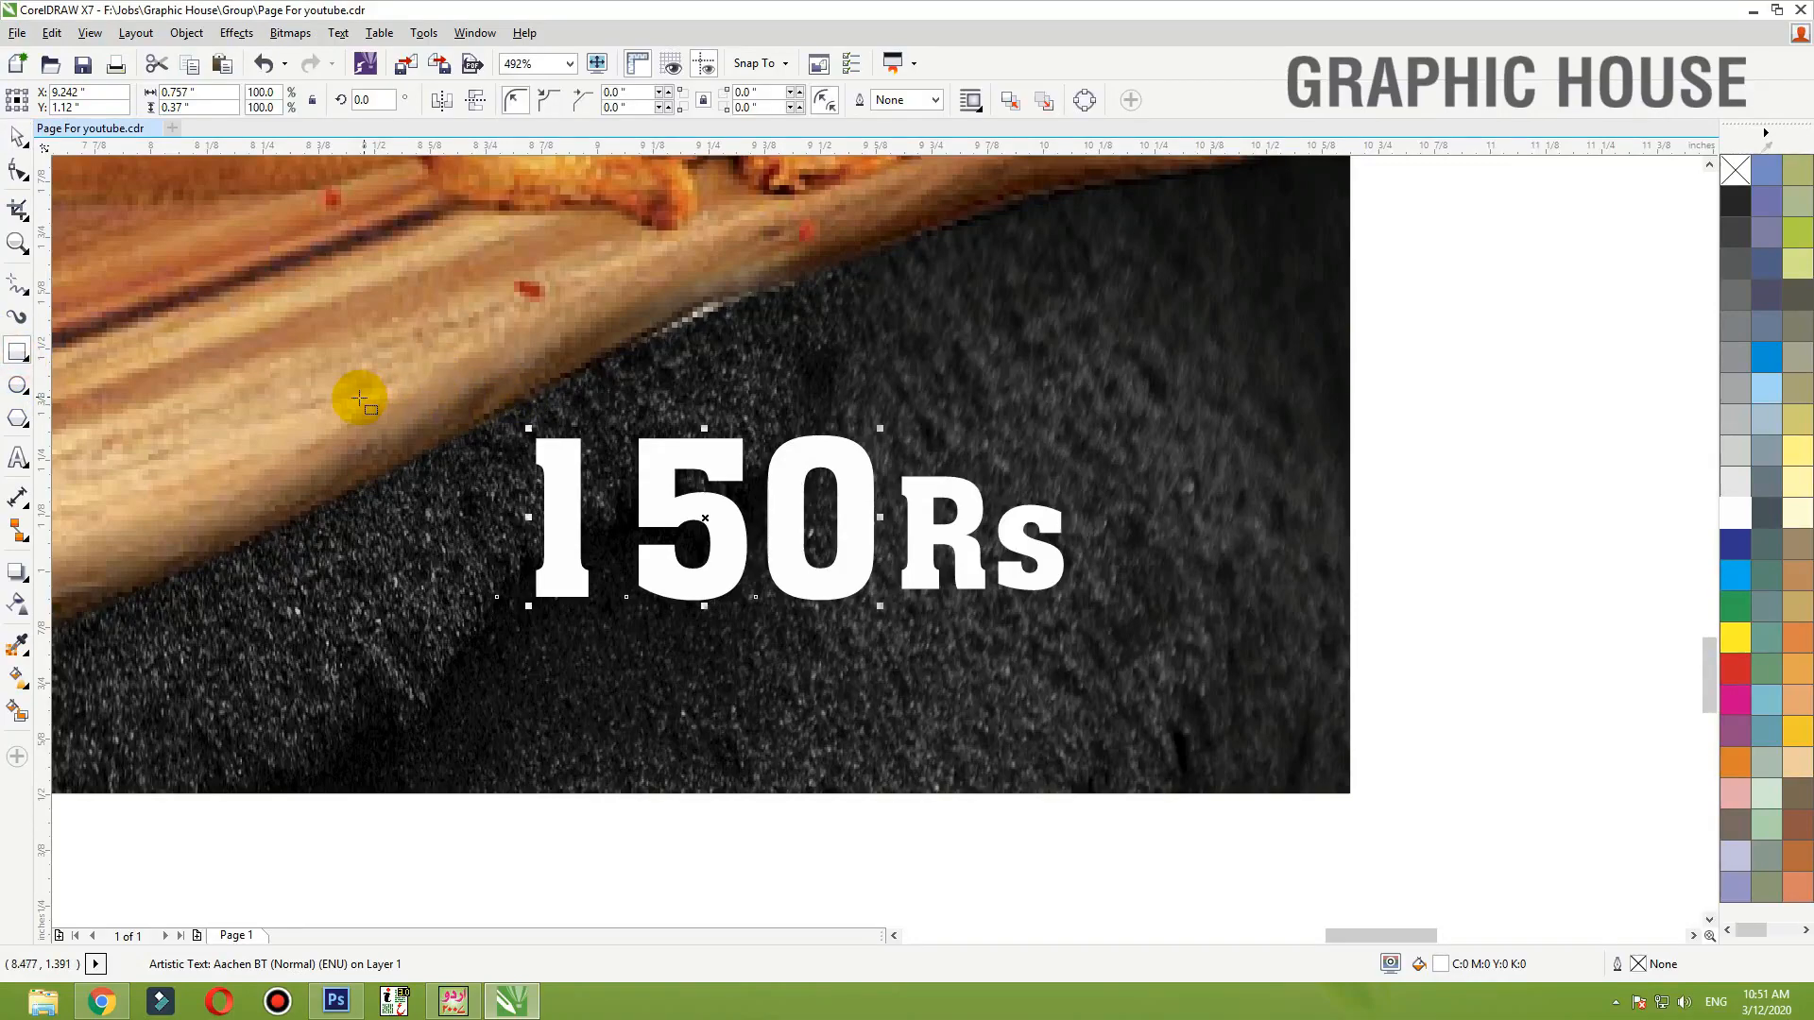
pyautogui.moveTo(315, 403); pyautogui.dragTo(1133, 636)
pyautogui.rightClick(1735, 517)
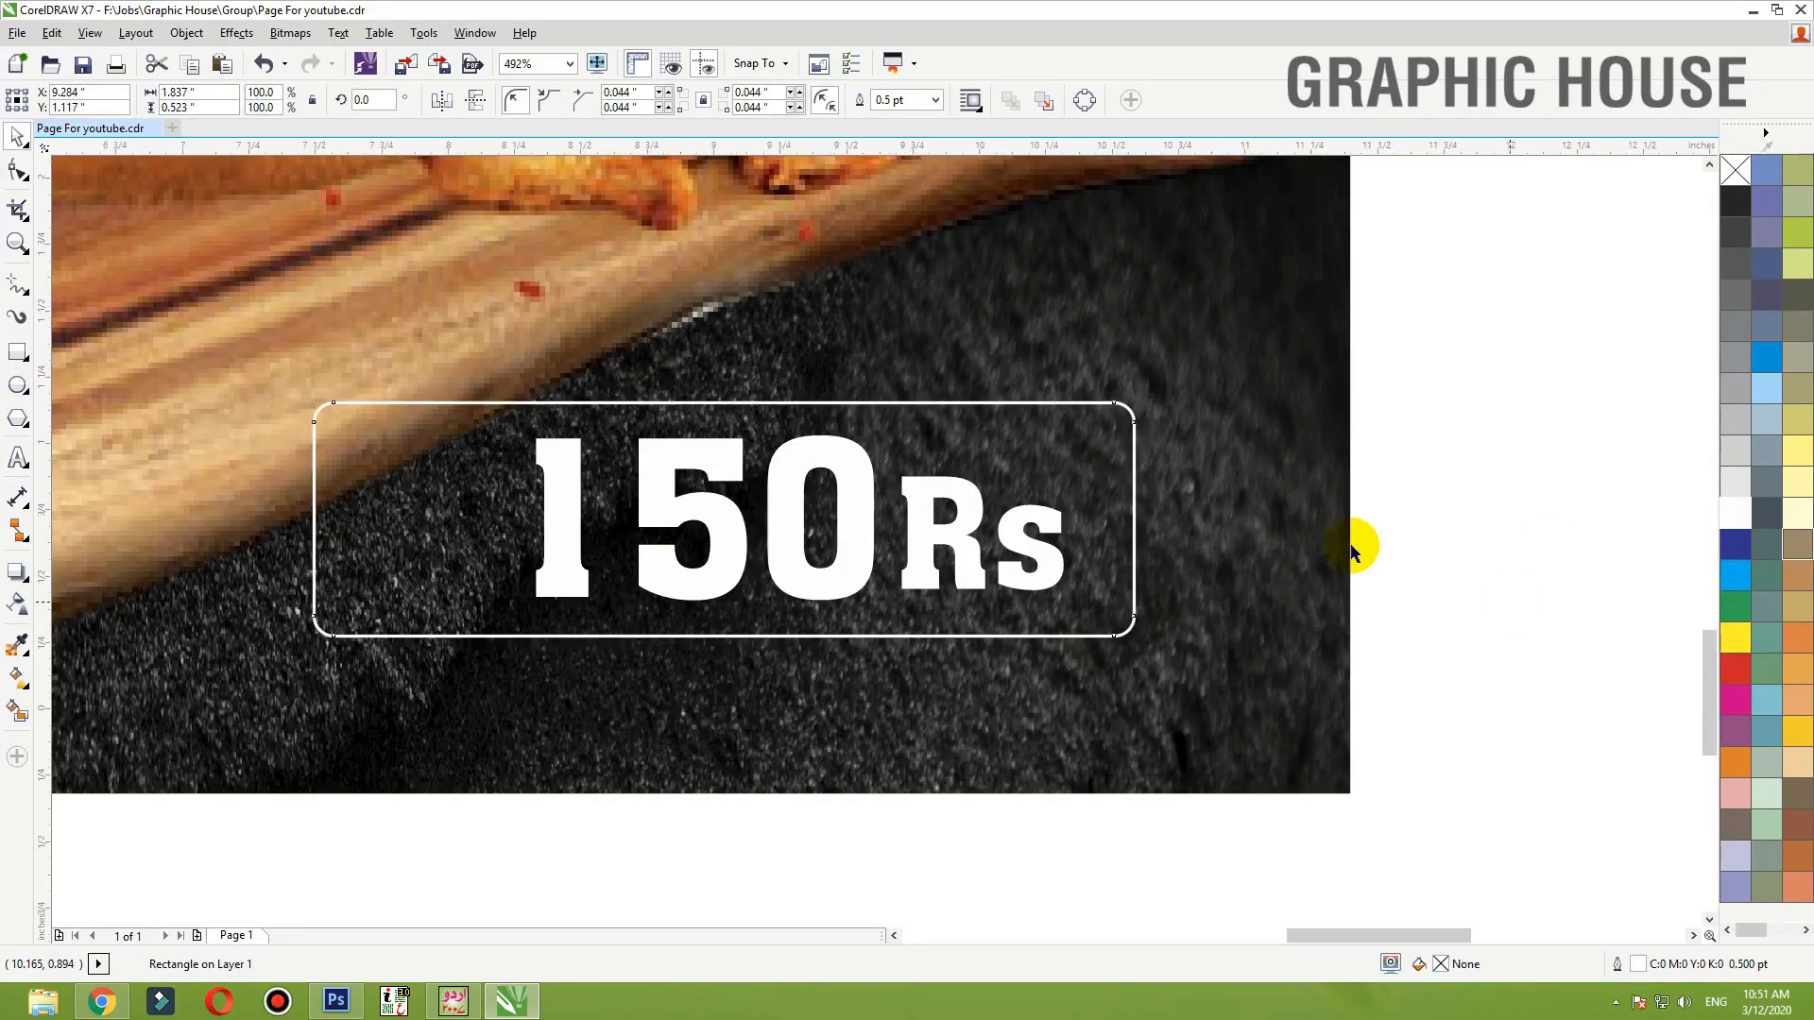
pyautogui.scroll(-2, 646, 435)
pyautogui.moveTo(537, 413); pyautogui.dragTo(250, 413)
pyautogui.press('F12')
pyautogui.write('1')
pyautogui.press('Return')
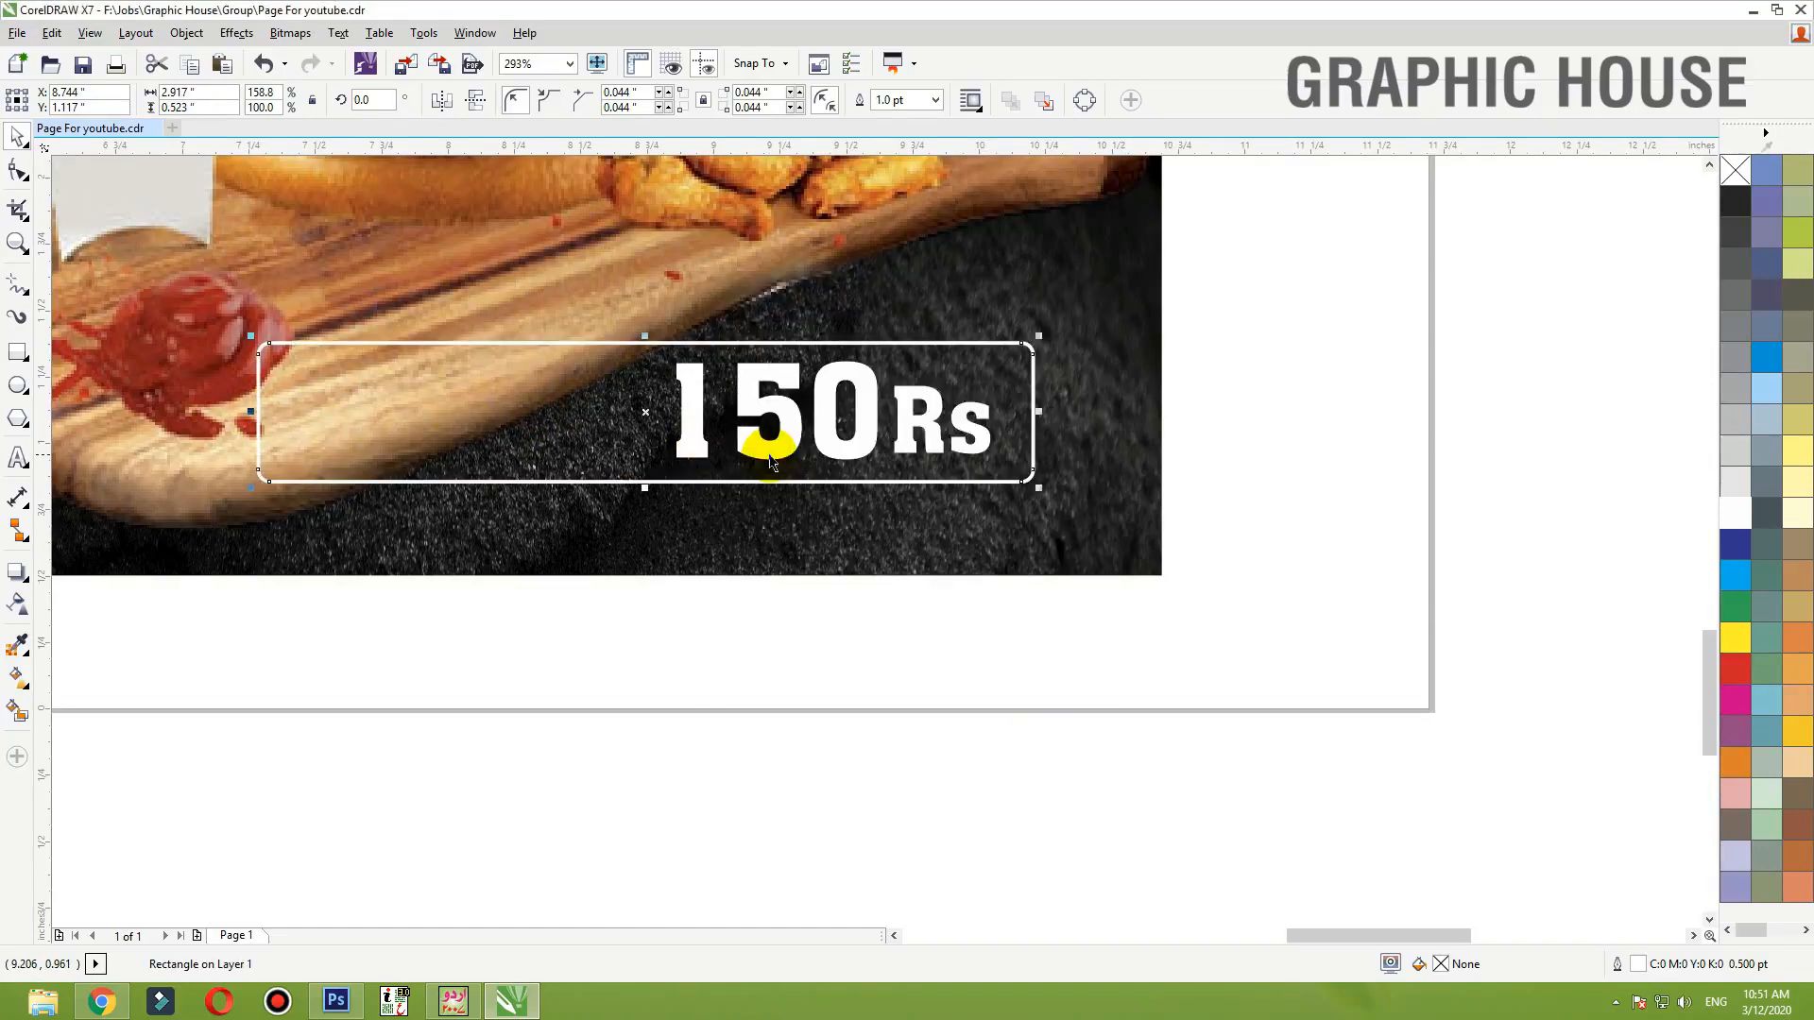
# - Try to place the white price frame inside the poster's PowerClip, and undo the attempt
pyautogui.rightClick(1029, 348)
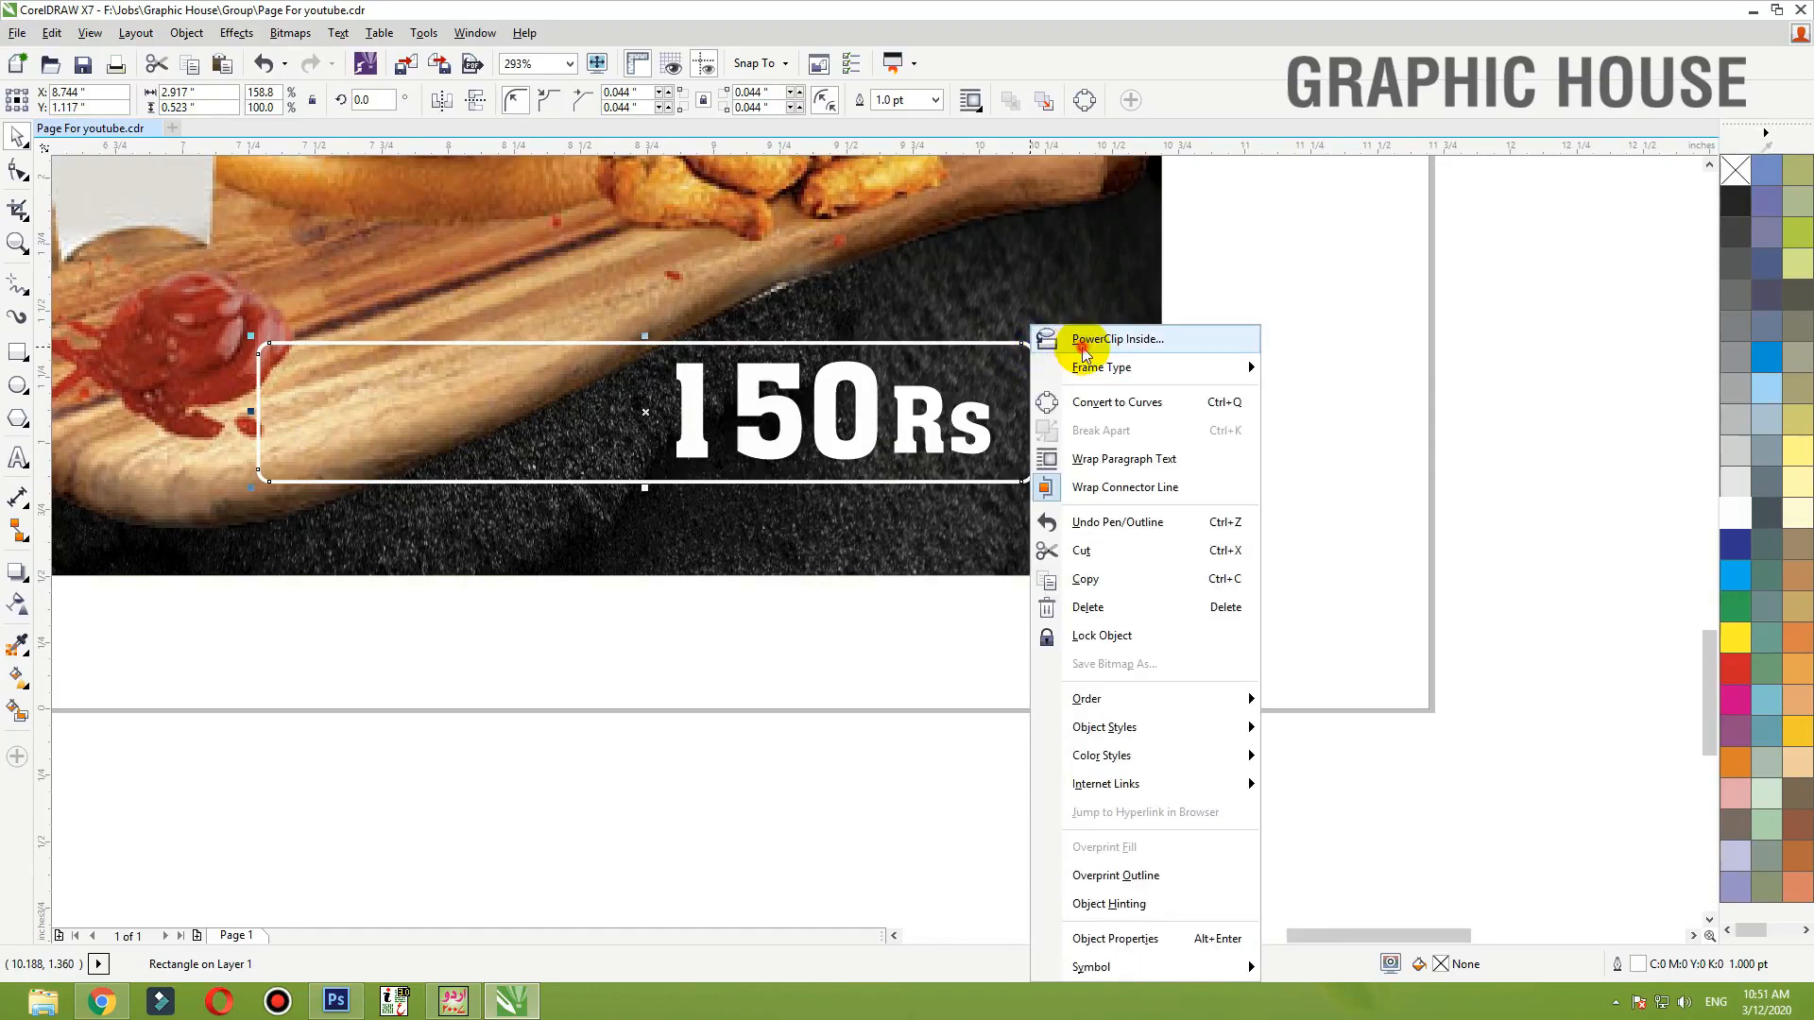
pyautogui.click(1085, 341)
pyautogui.click(1102, 361)
pyautogui.keyDown('ctrl'); pyautogui.click(1102, 363); pyautogui.keyUp('ctrl')
pyautogui.hotkey('ctrl', 'z')
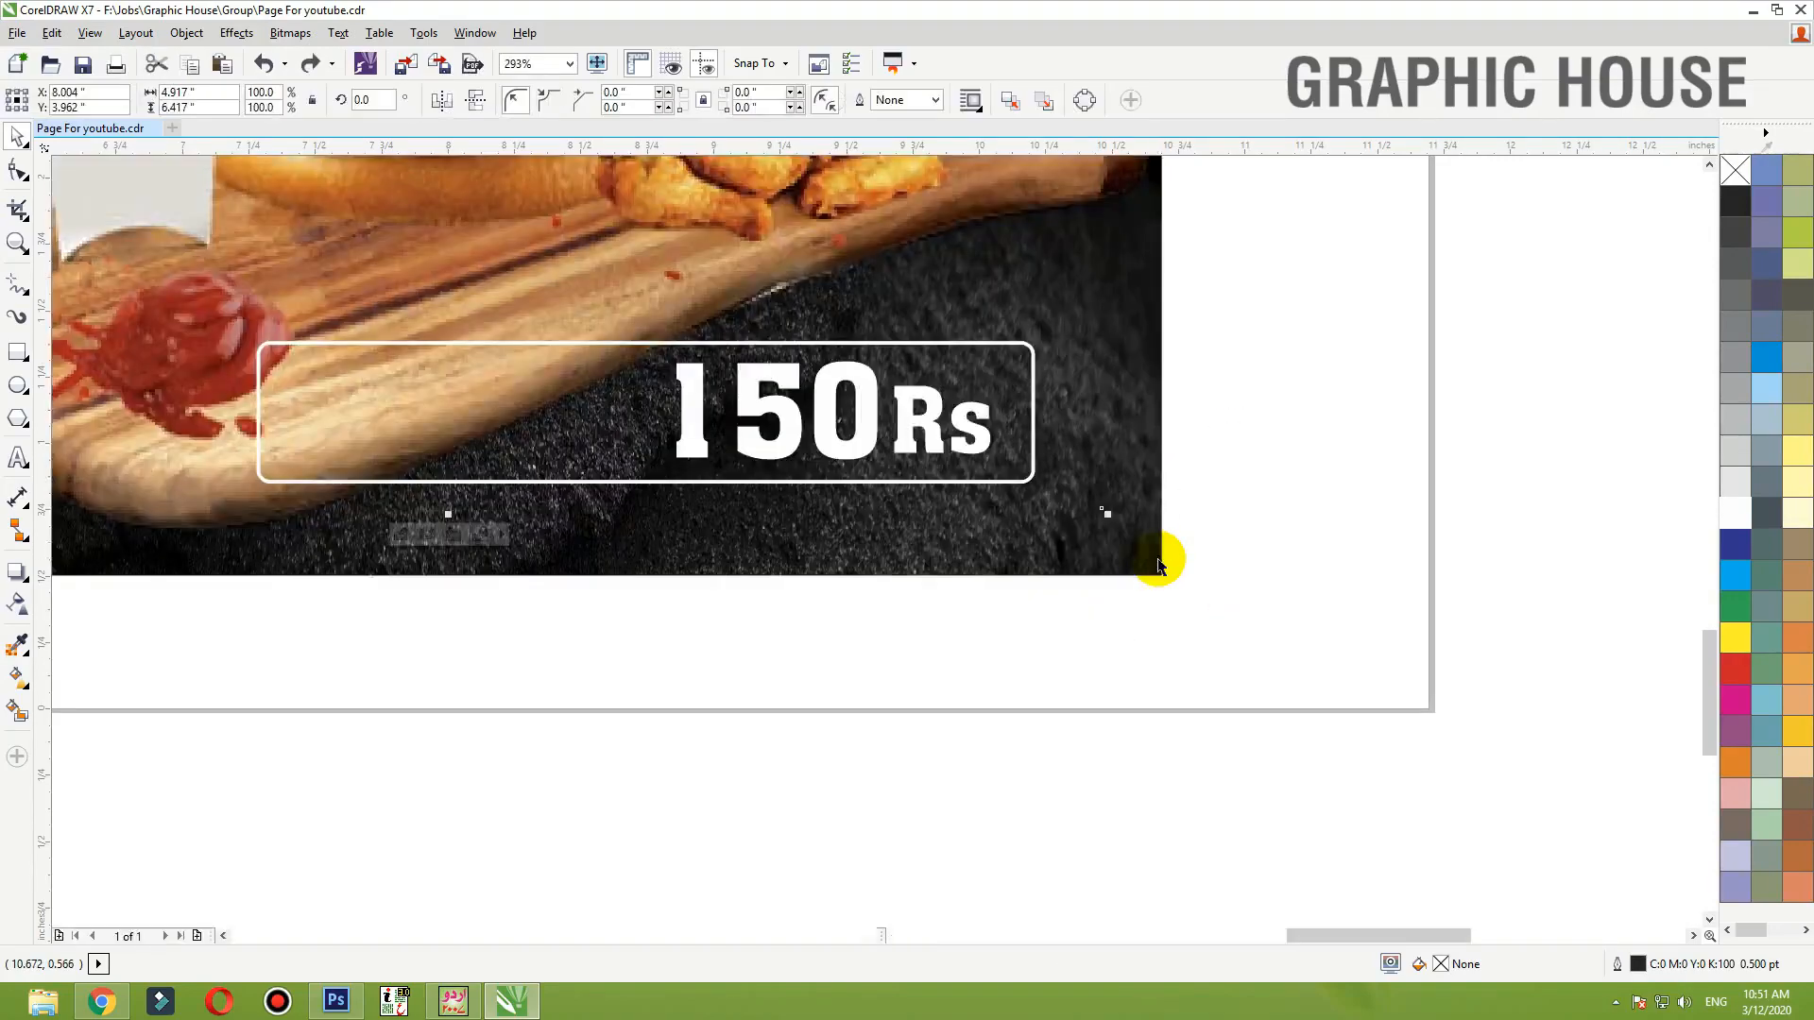
pyautogui.scroll(-1, 1158, 557)
pyautogui.hotkey('ctrl', 'z')
pyautogui.click(1218, 471)
# - Place the white price frame inside the poster's PowerClip and order it behind the wooden board
pyautogui.click(1094, 461)
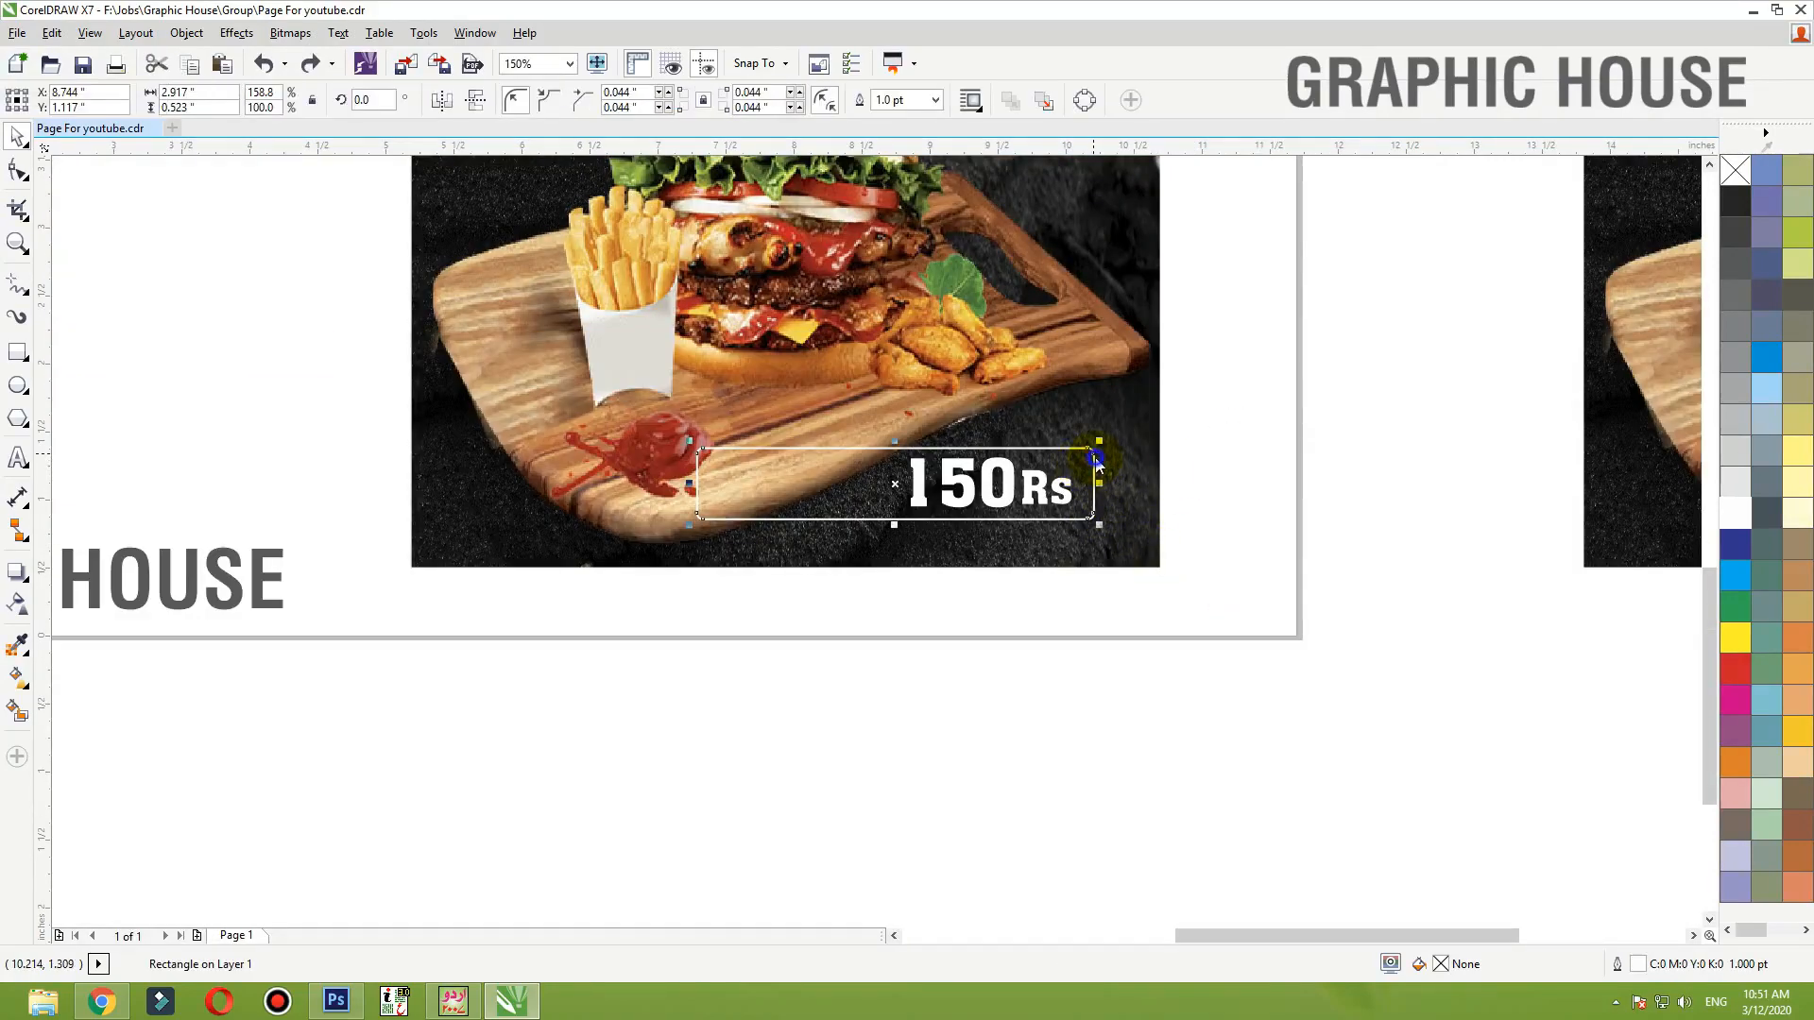
pyautogui.rightClick(1094, 467)
pyautogui.click(1175, 342)
pyautogui.click(1150, 548)
pyautogui.keyDown('ctrl'); pyautogui.click(1151, 548); pyautogui.keyUp('ctrl')
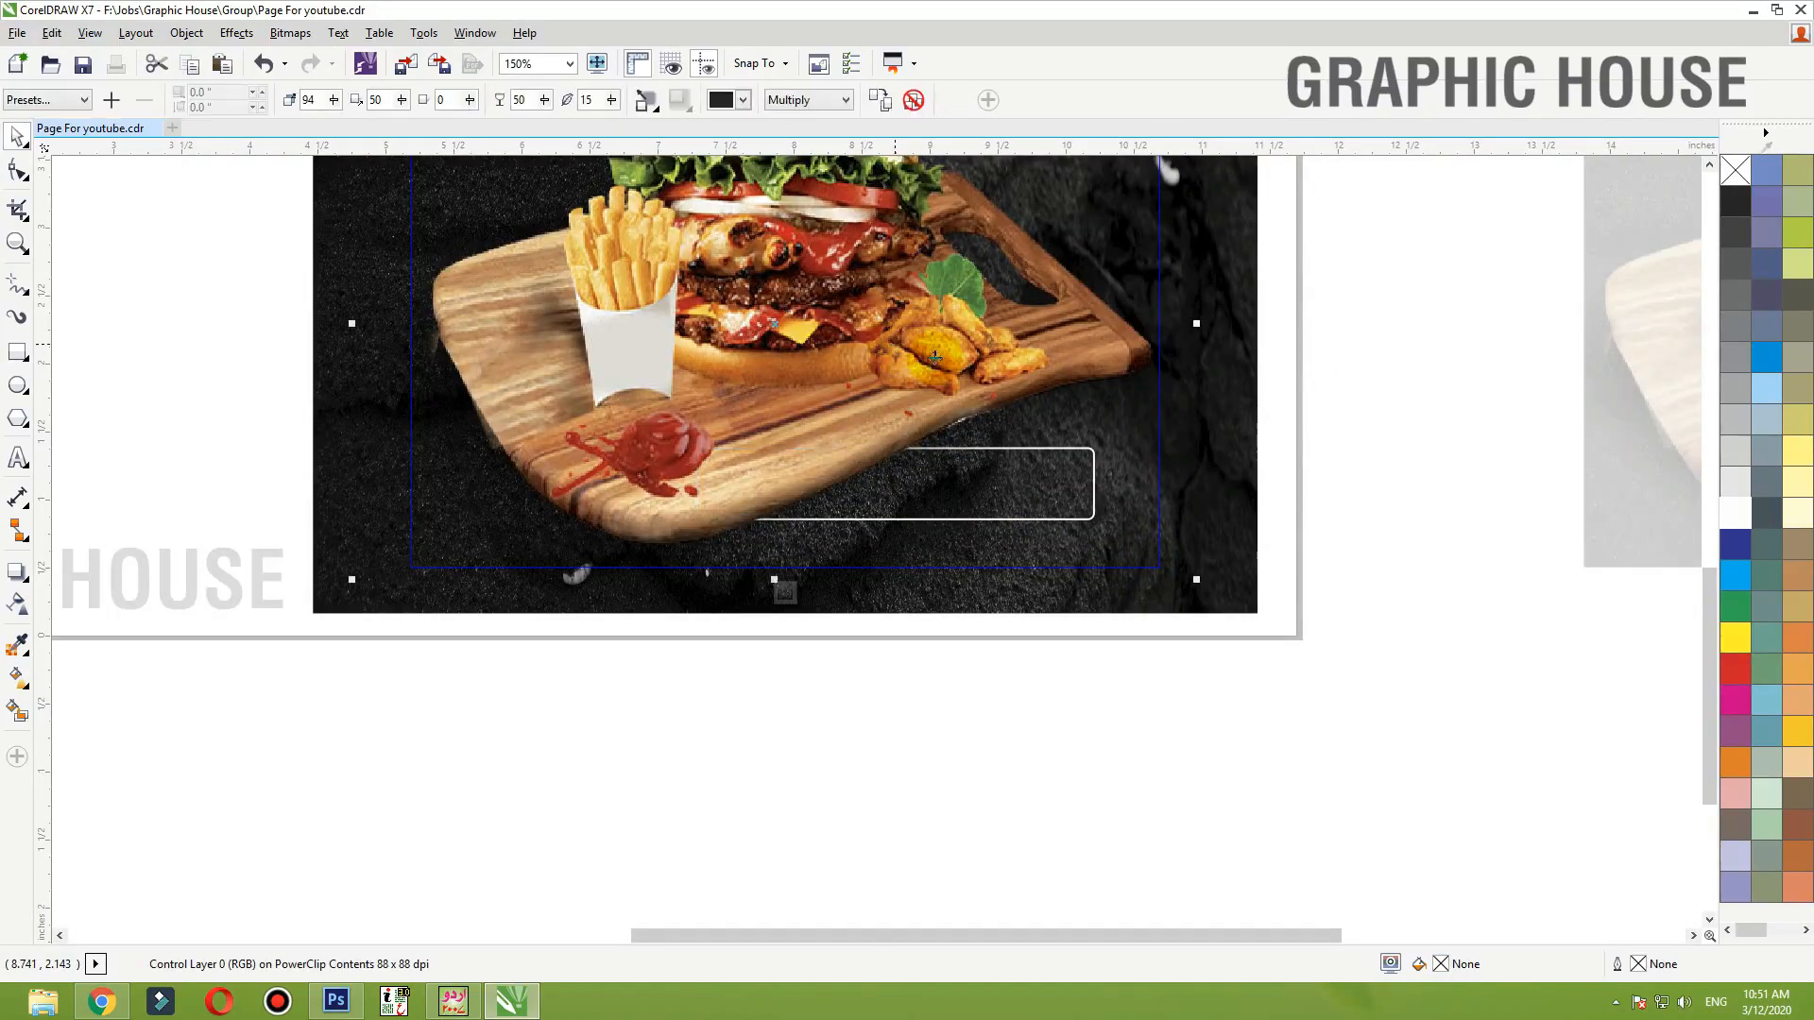
pyautogui.keyDown('ctrl'); pyautogui.click(1021, 708); pyautogui.keyUp('ctrl')
pyautogui.hotkey('shift', 'F2')
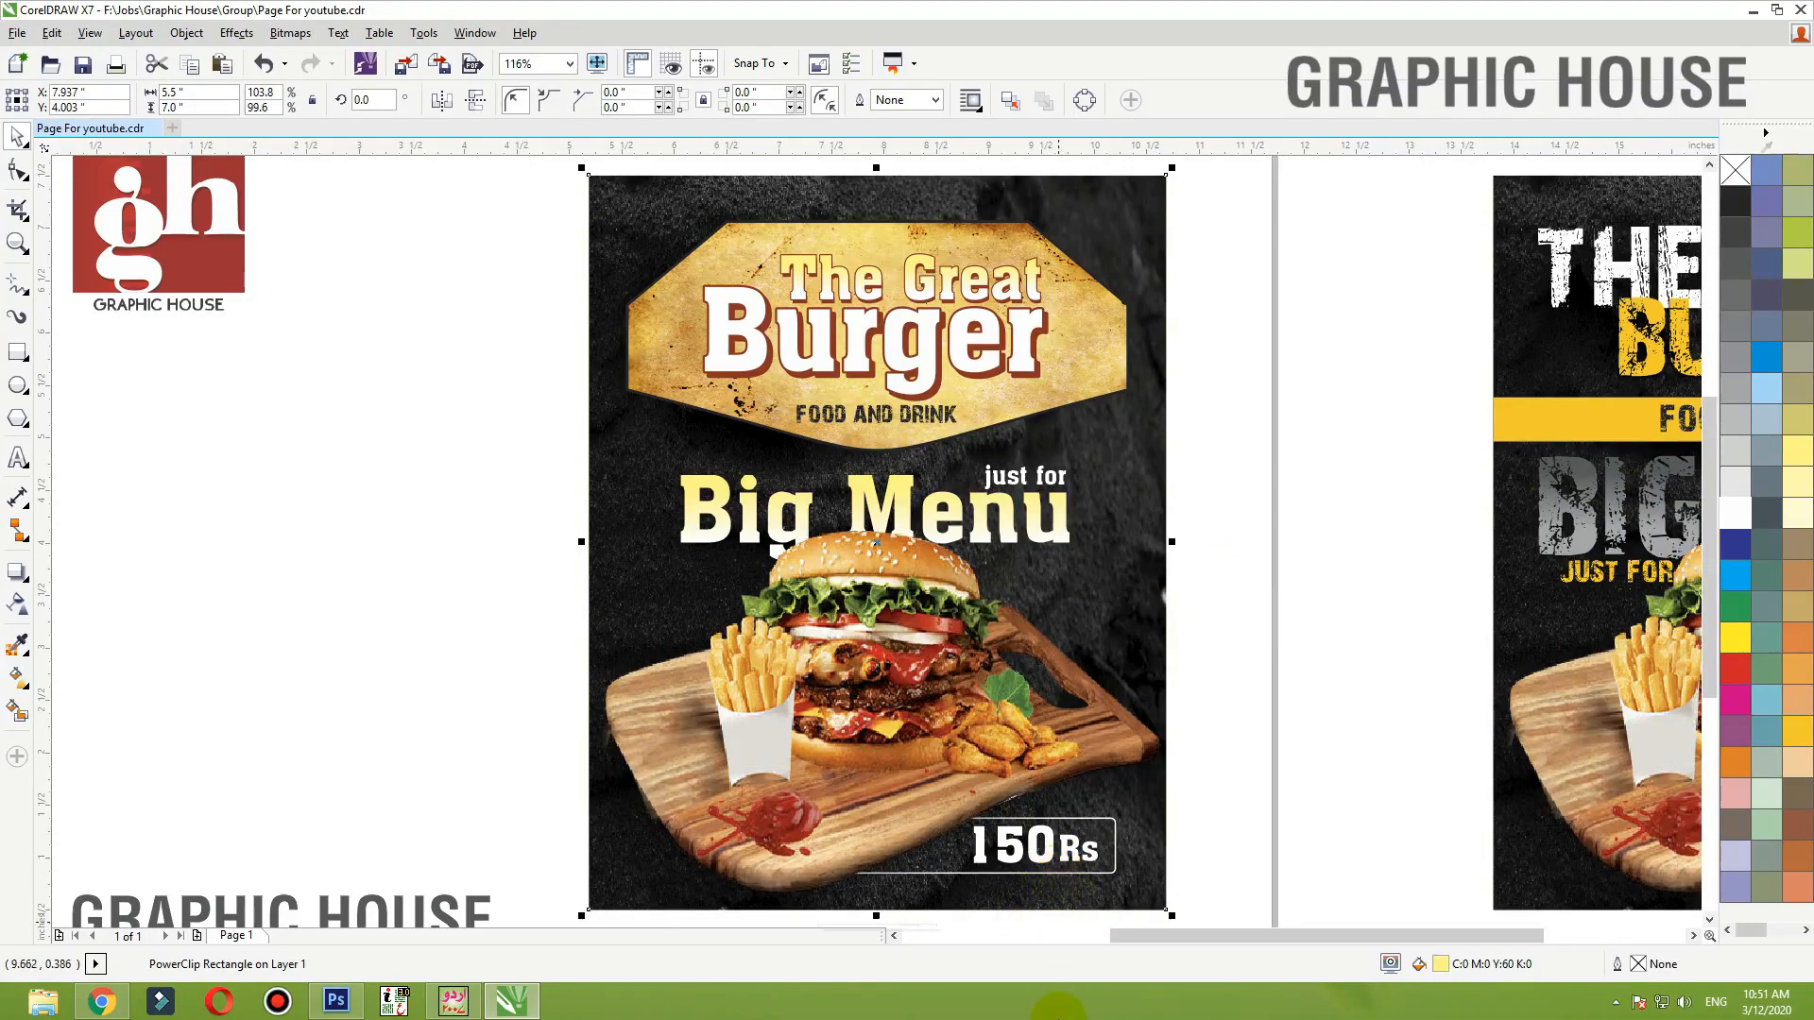
pyautogui.click(992, 340)
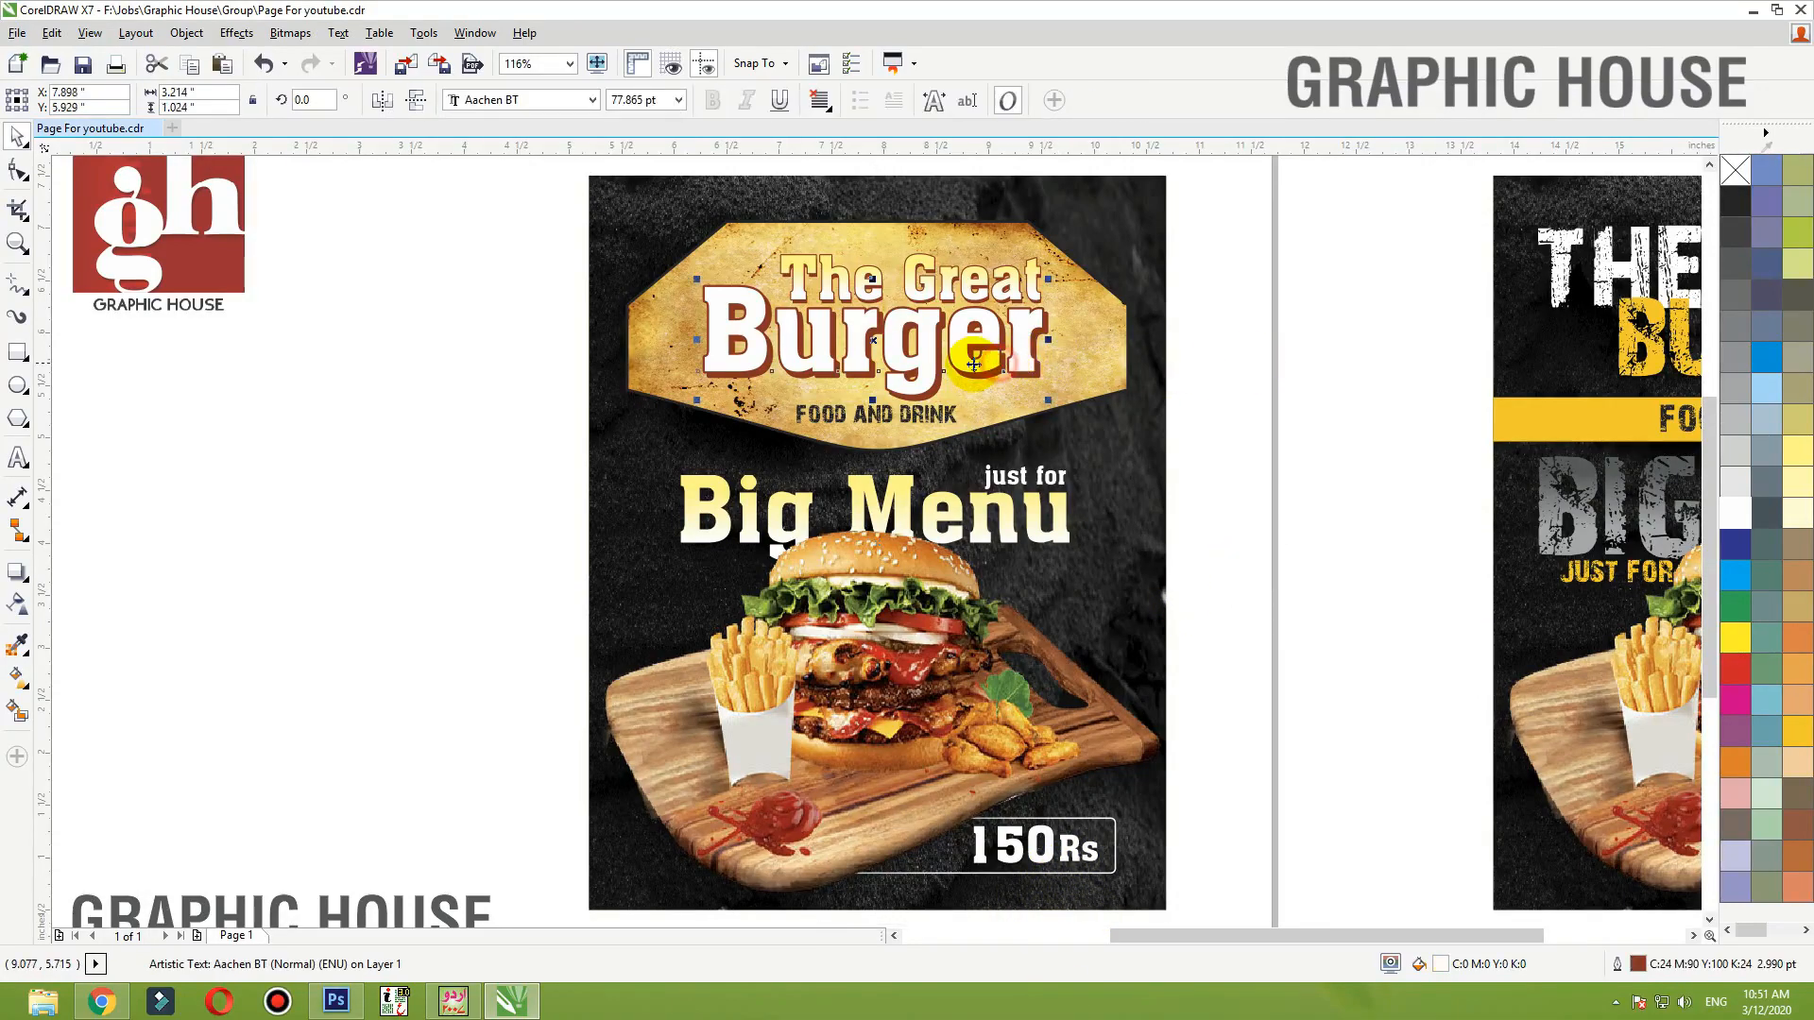
pyautogui.click(1249, 338)
pyautogui.moveTo(966, 366); pyautogui.dragTo(946, 344)
pyautogui.hotkey('ctrl', 'z')
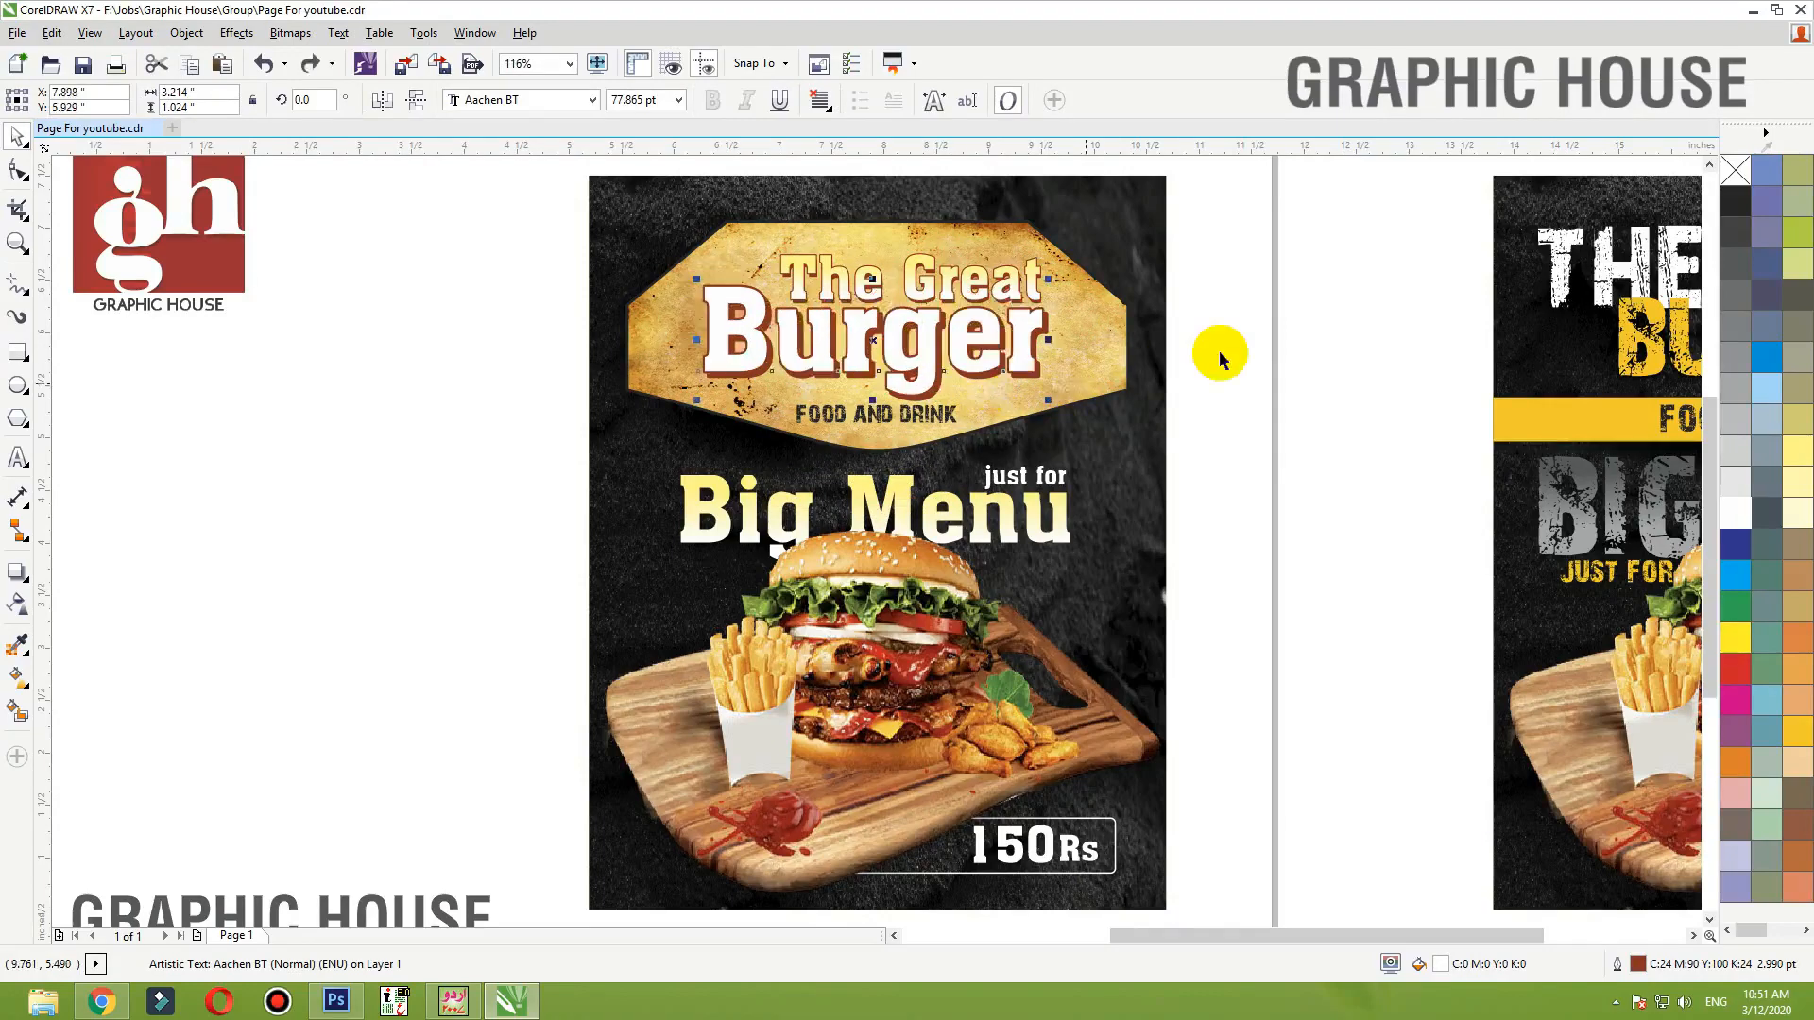
pyautogui.click(1303, 331)
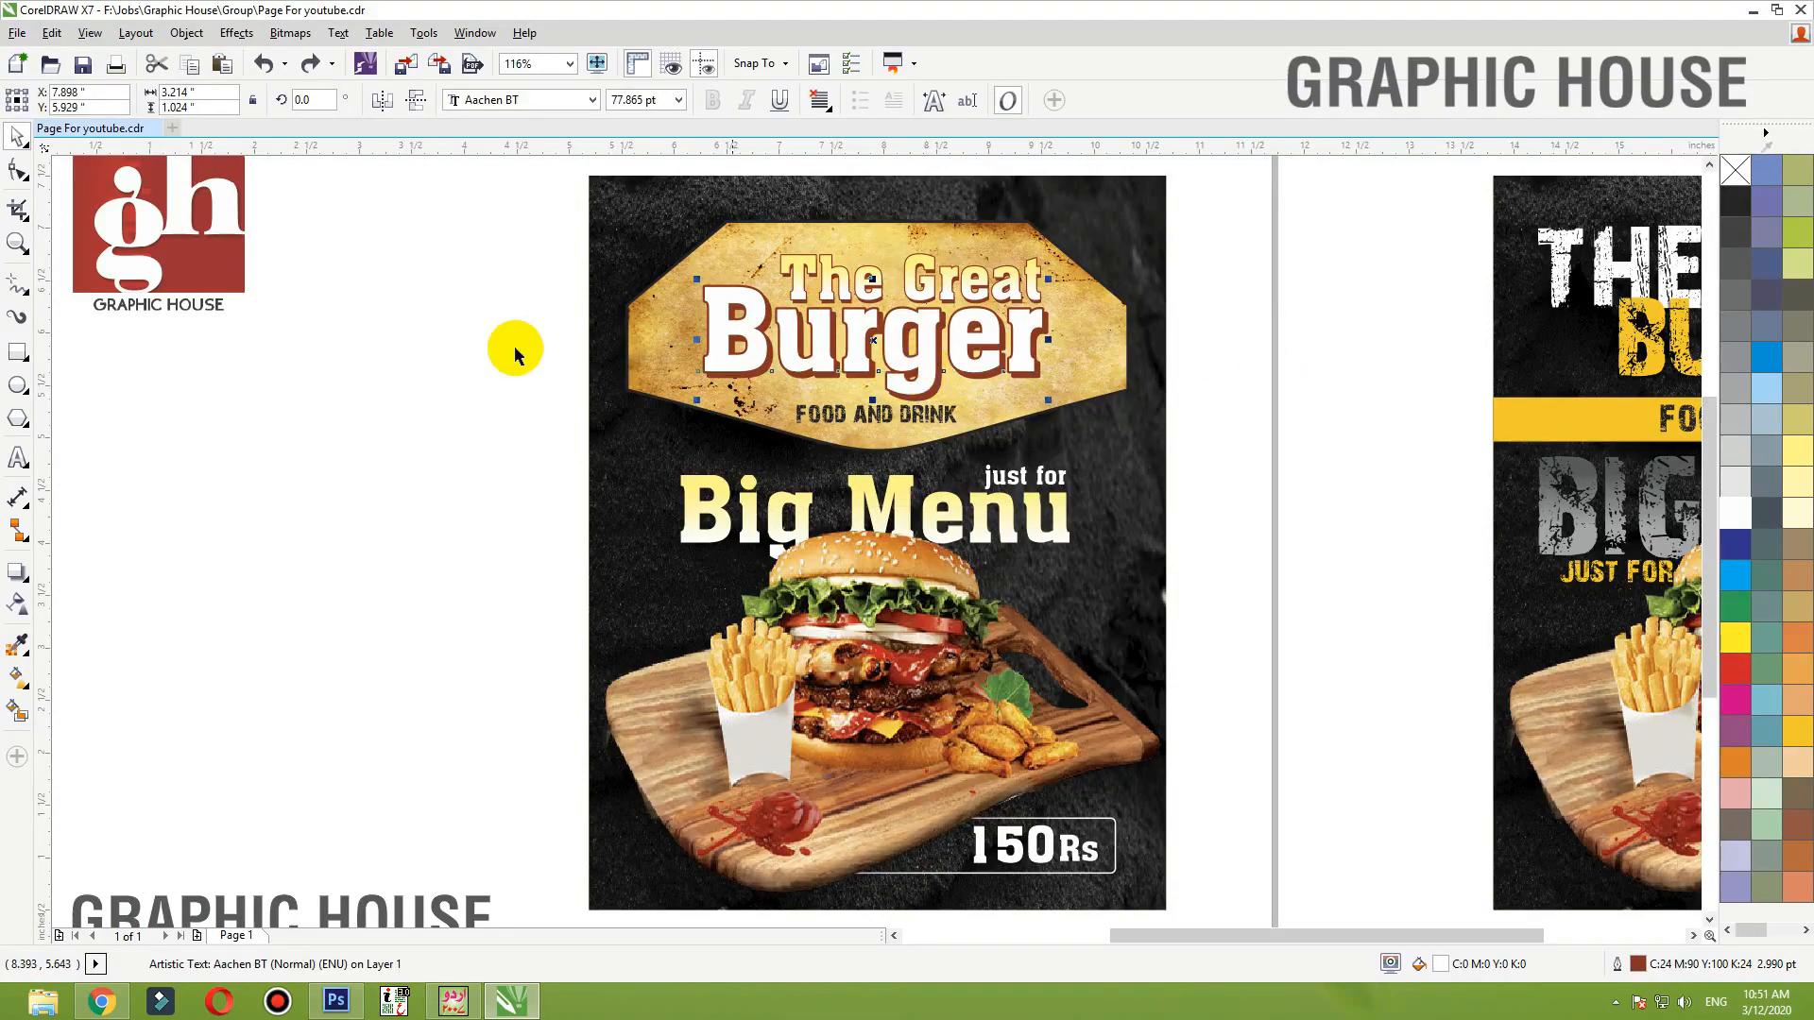
# - Browse the texture images for import and open the nested Tex subfolder
pyautogui.press('z')
pyautogui.moveTo(481, 489); pyautogui.dragTo(1240, 213)
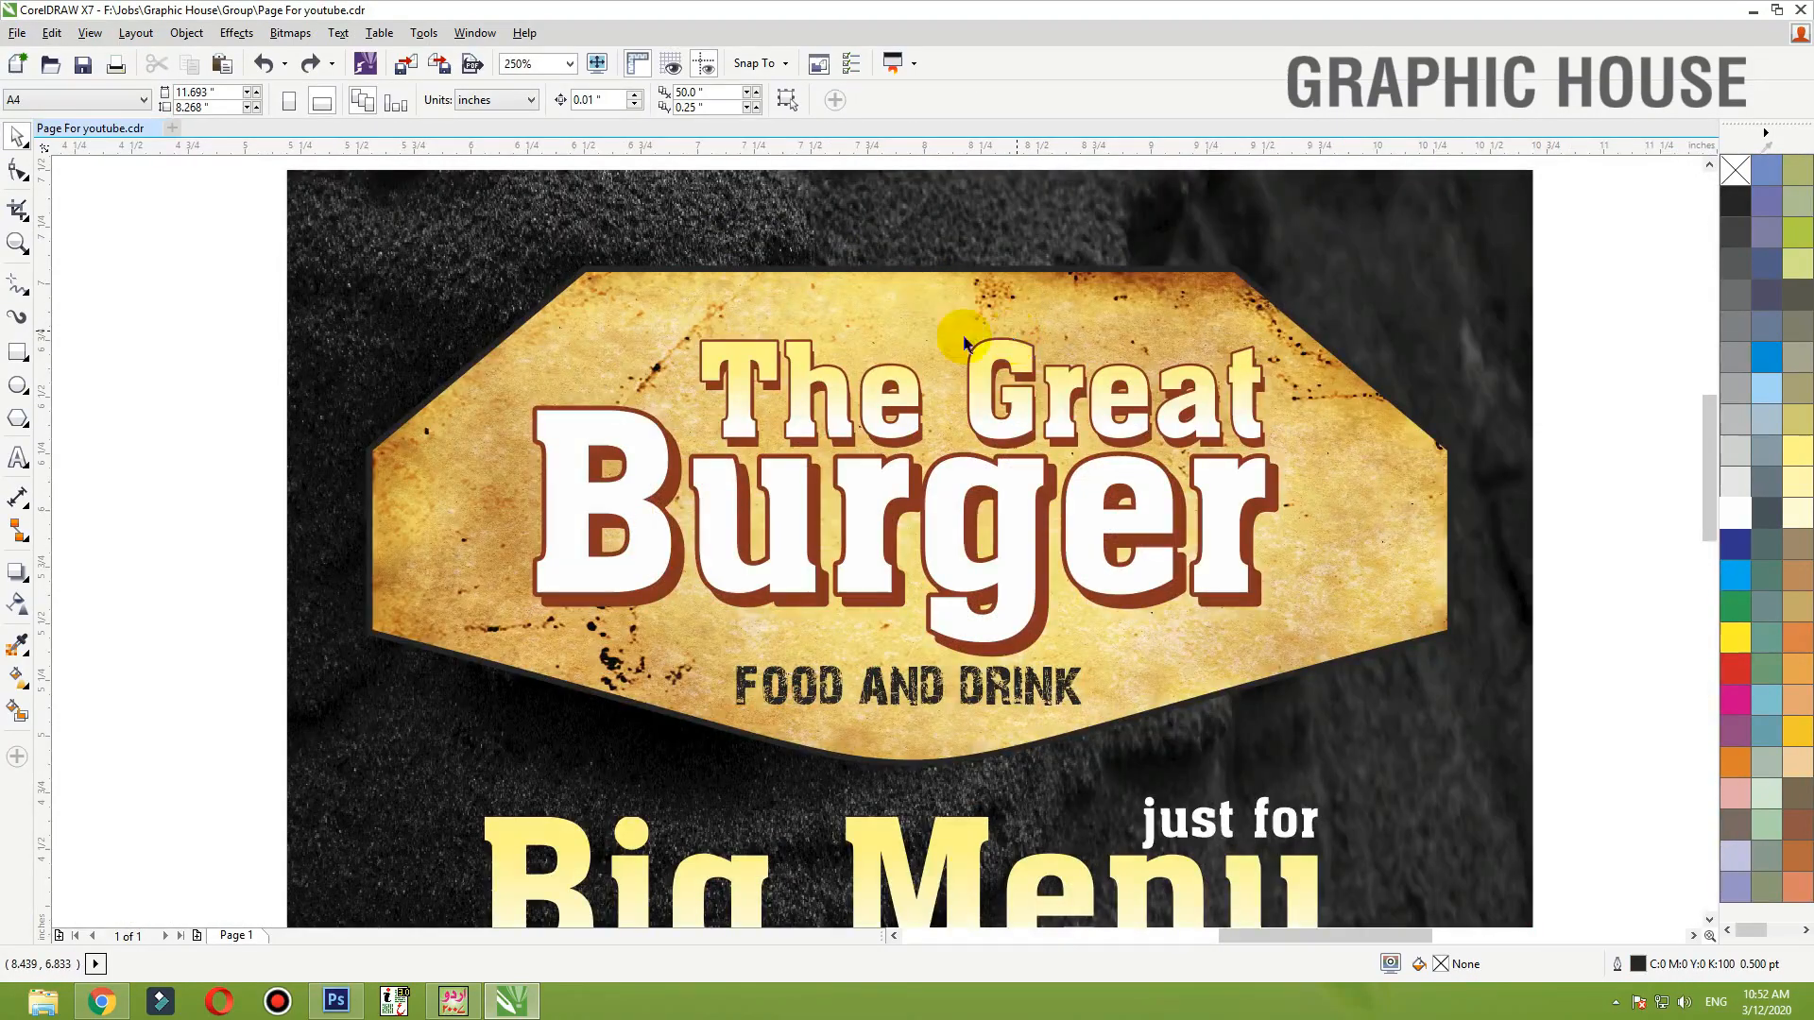
pyautogui.hotkey('ctrl', 'i')
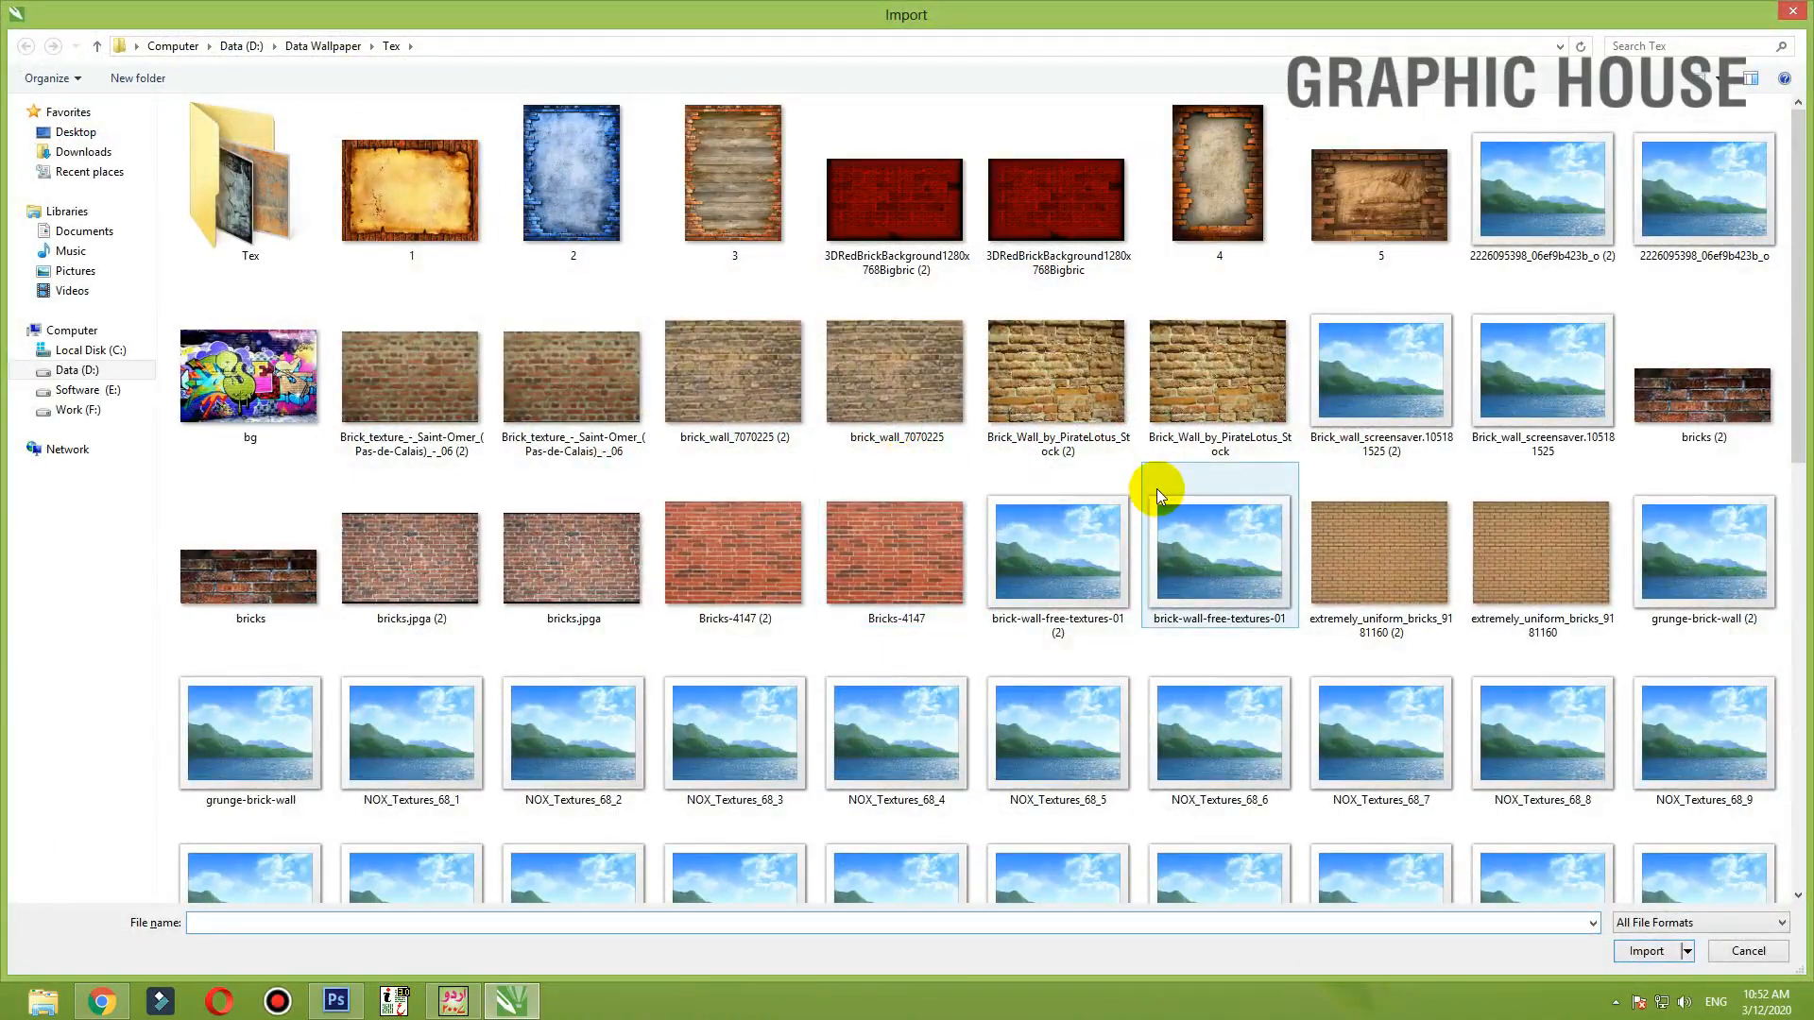
pyautogui.click(951, 356)
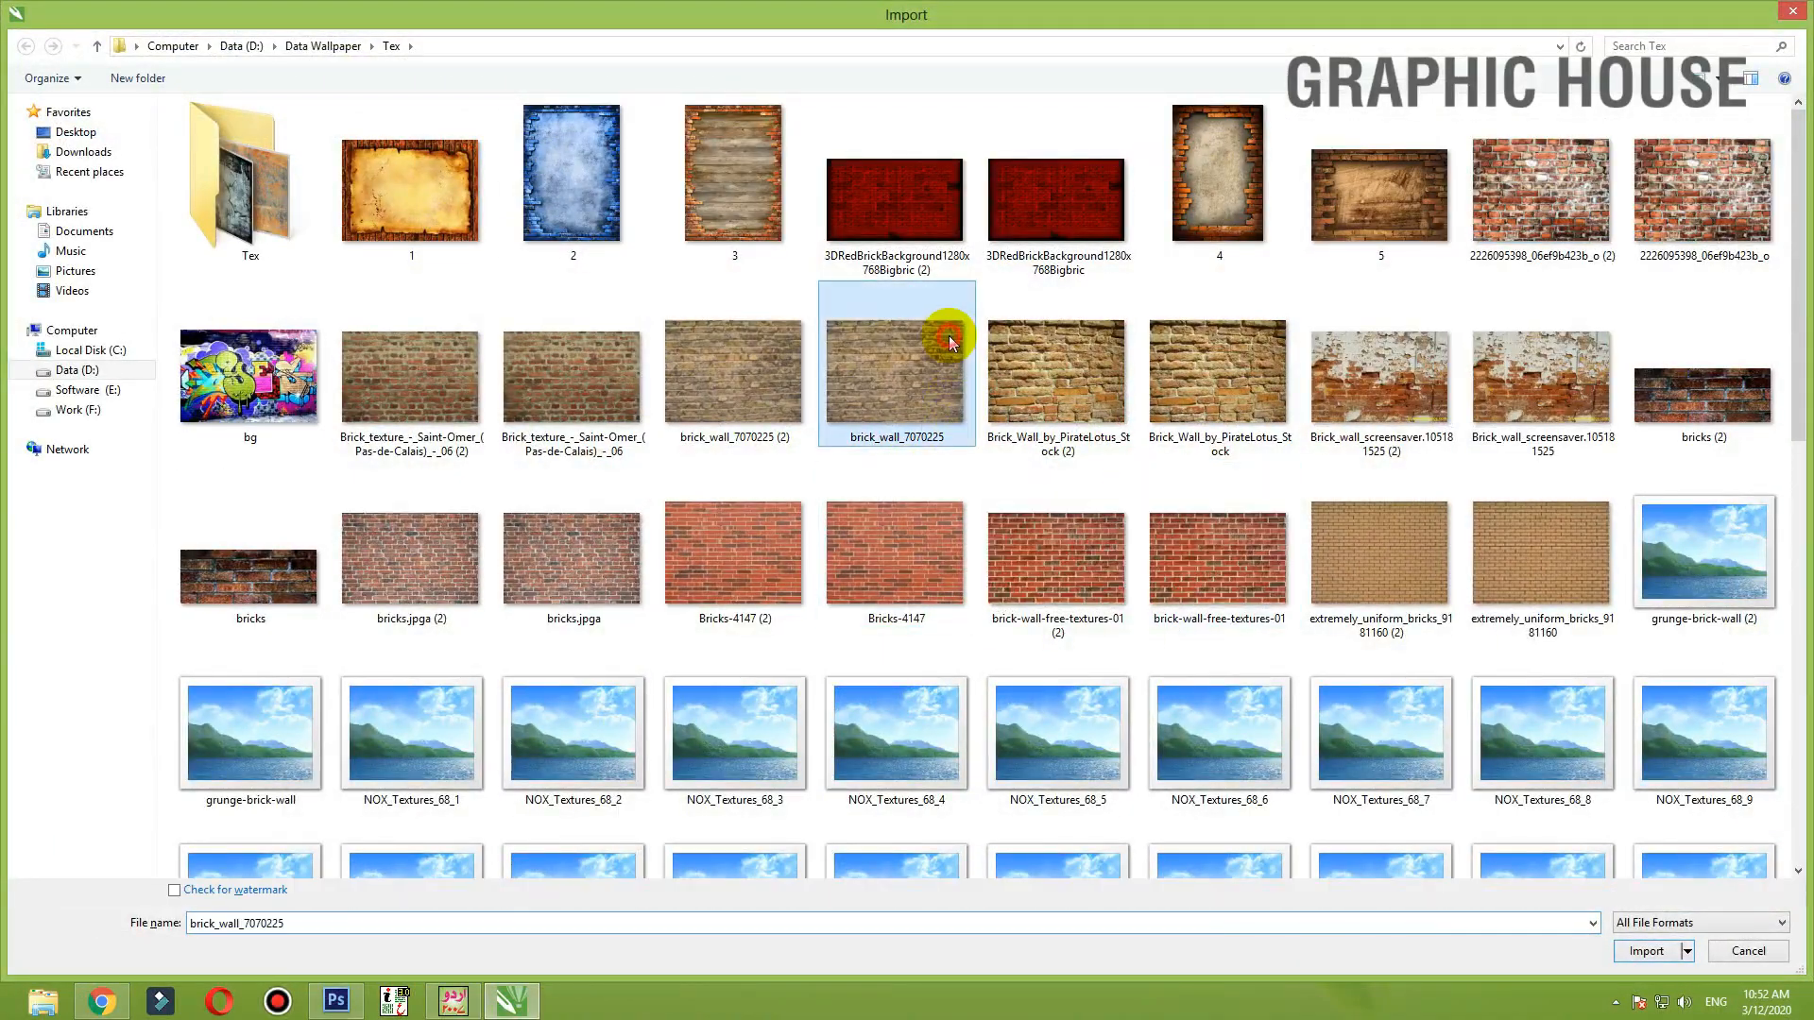
pyautogui.scroll(-3, 950, 342)
pyautogui.scroll(-4, 948, 336)
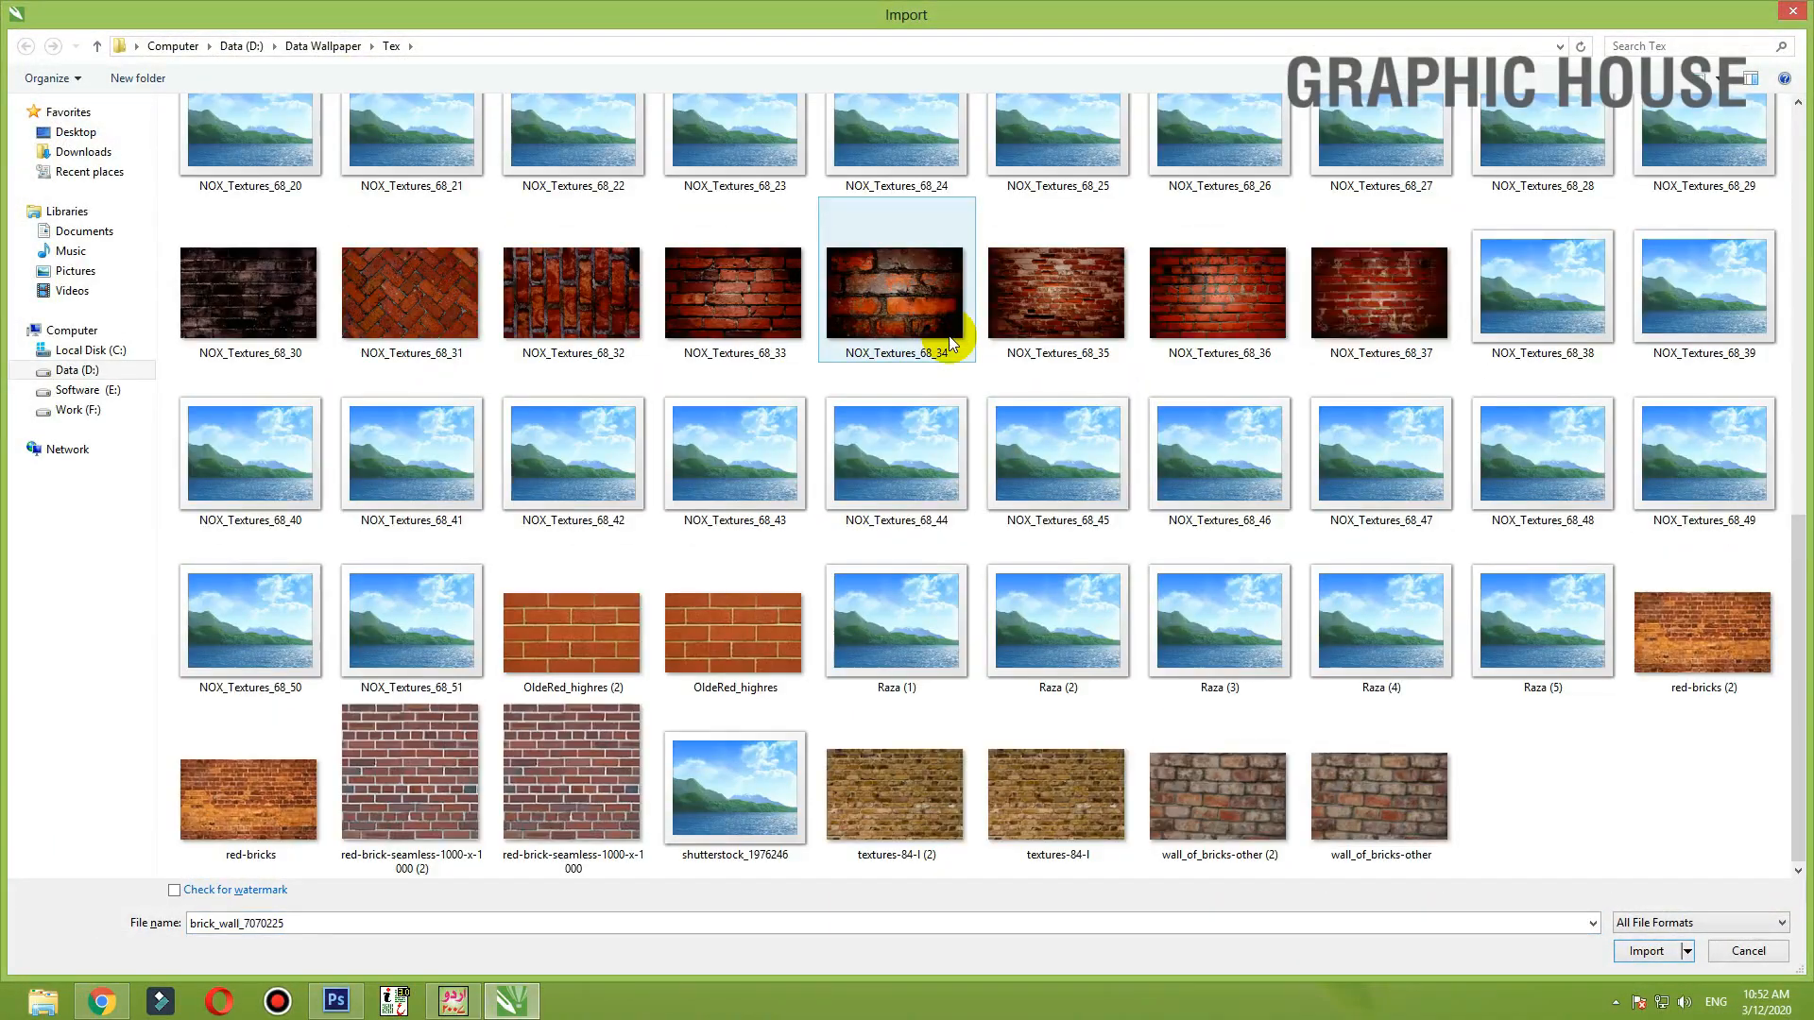
pyautogui.scroll(10, 944, 338)
pyautogui.scroll(-3, 355, 240)
pyautogui.scroll(3, 558, 349)
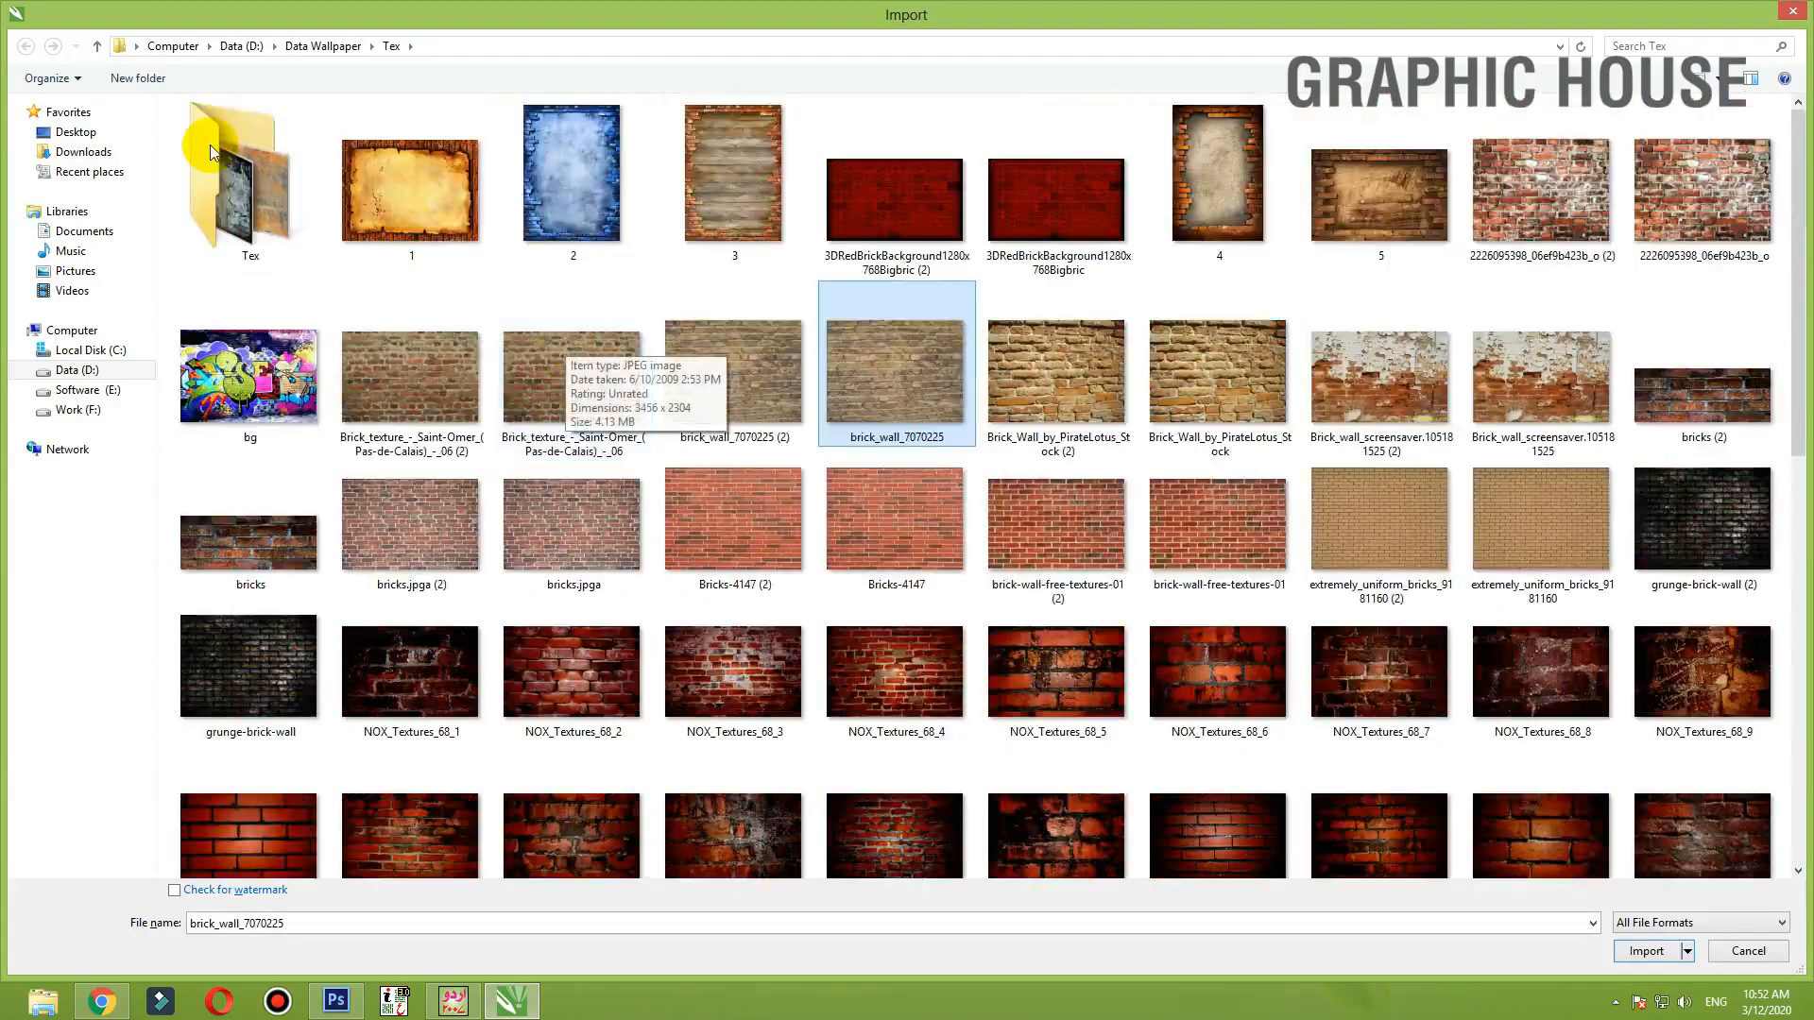
pyautogui.click(236, 168)
pyautogui.doubleClick(236, 168)
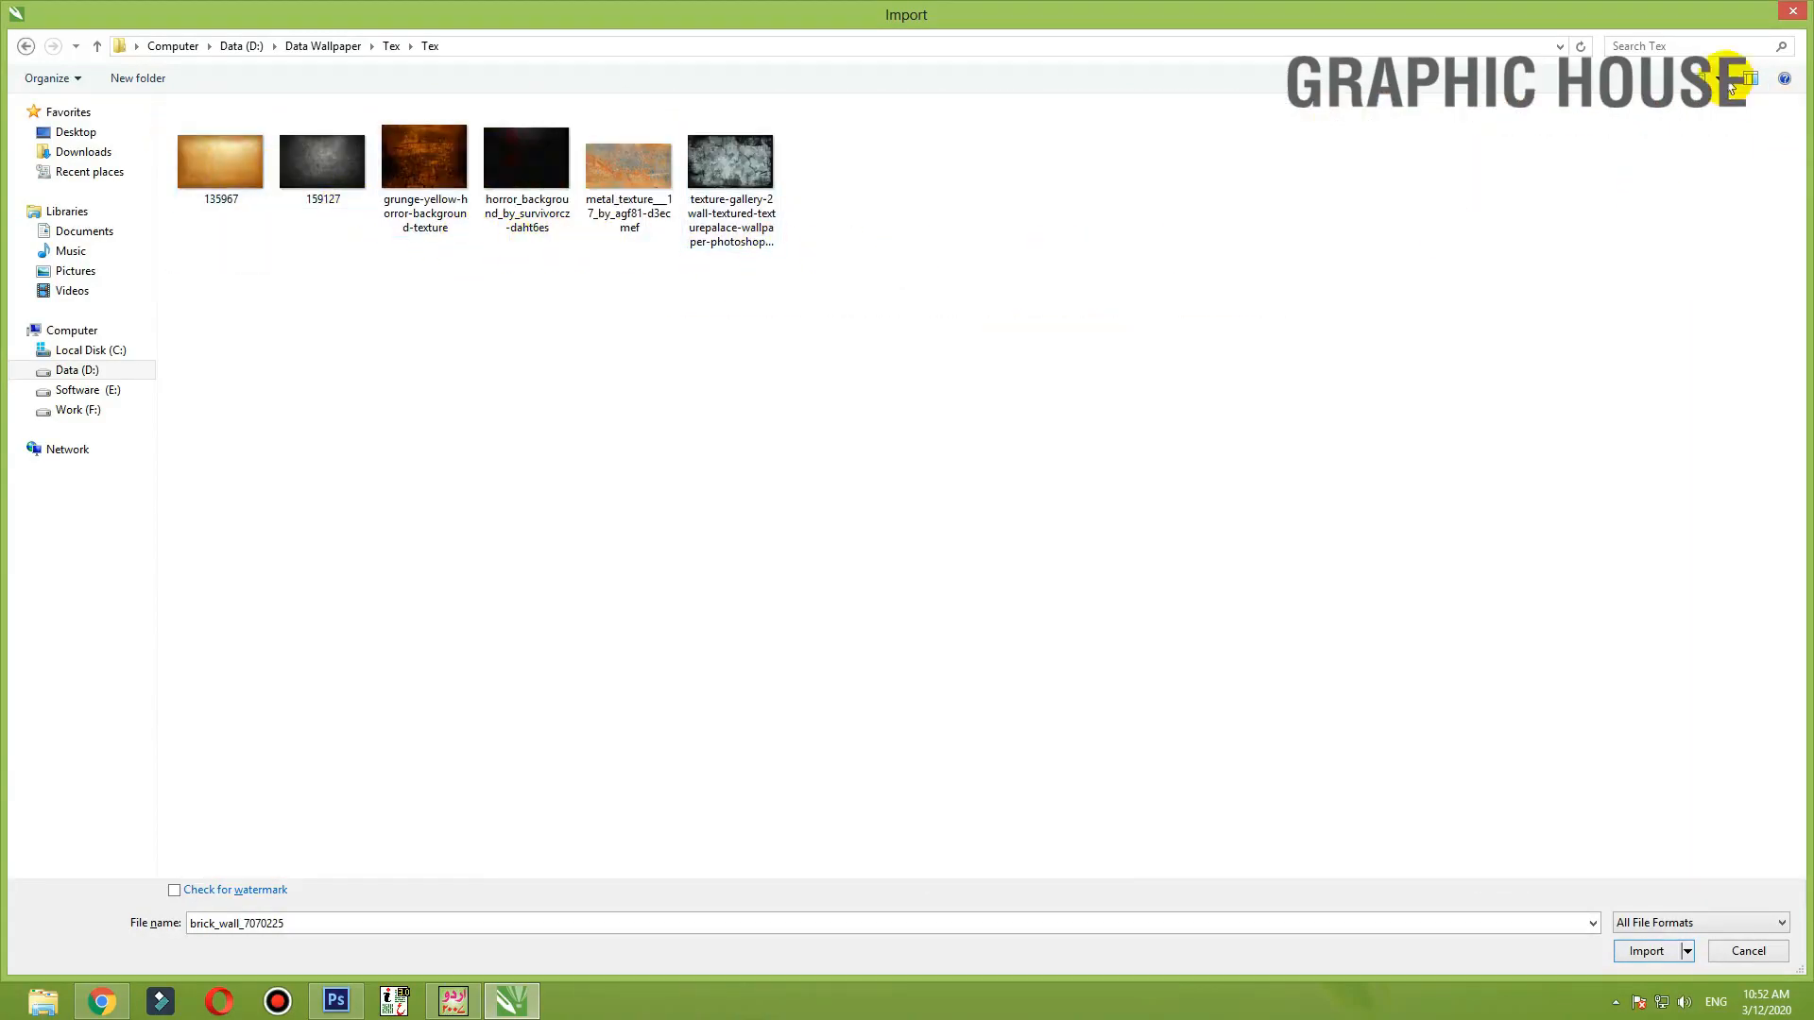
# - Import grunge-yellow-horror-background-texture at about 2.86 by 2.15 in and set it beside the poster
pyautogui.doubleClick(444, 159)
pyautogui.moveTo(406, 274); pyautogui.dragTo(1251, 759)
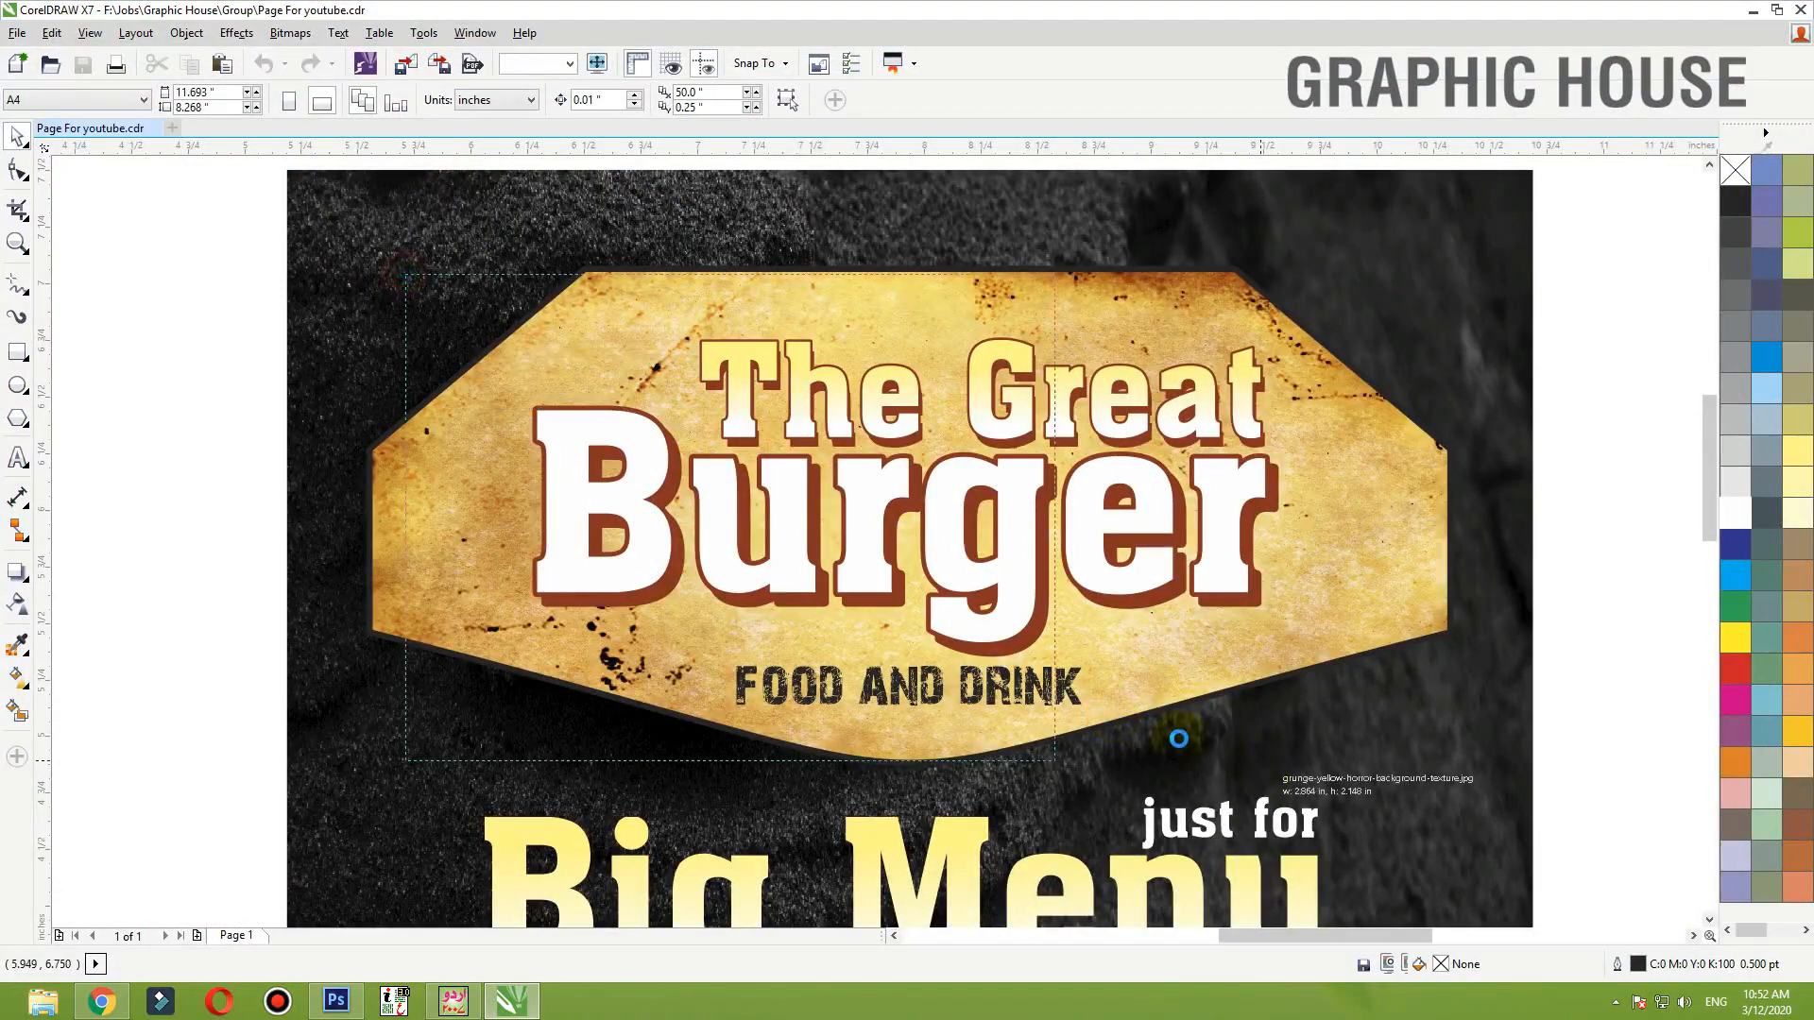
pyautogui.scroll(-2, 928, 545)
pyautogui.moveTo(929, 545); pyautogui.dragTo(509, 542)
# - Place the grunge texture inside the badge's PowerClip and enlarge it to about 5.24 by 3.40 in, covering the badge outline
pyautogui.rightClick(463, 484)
pyautogui.click(576, 287)
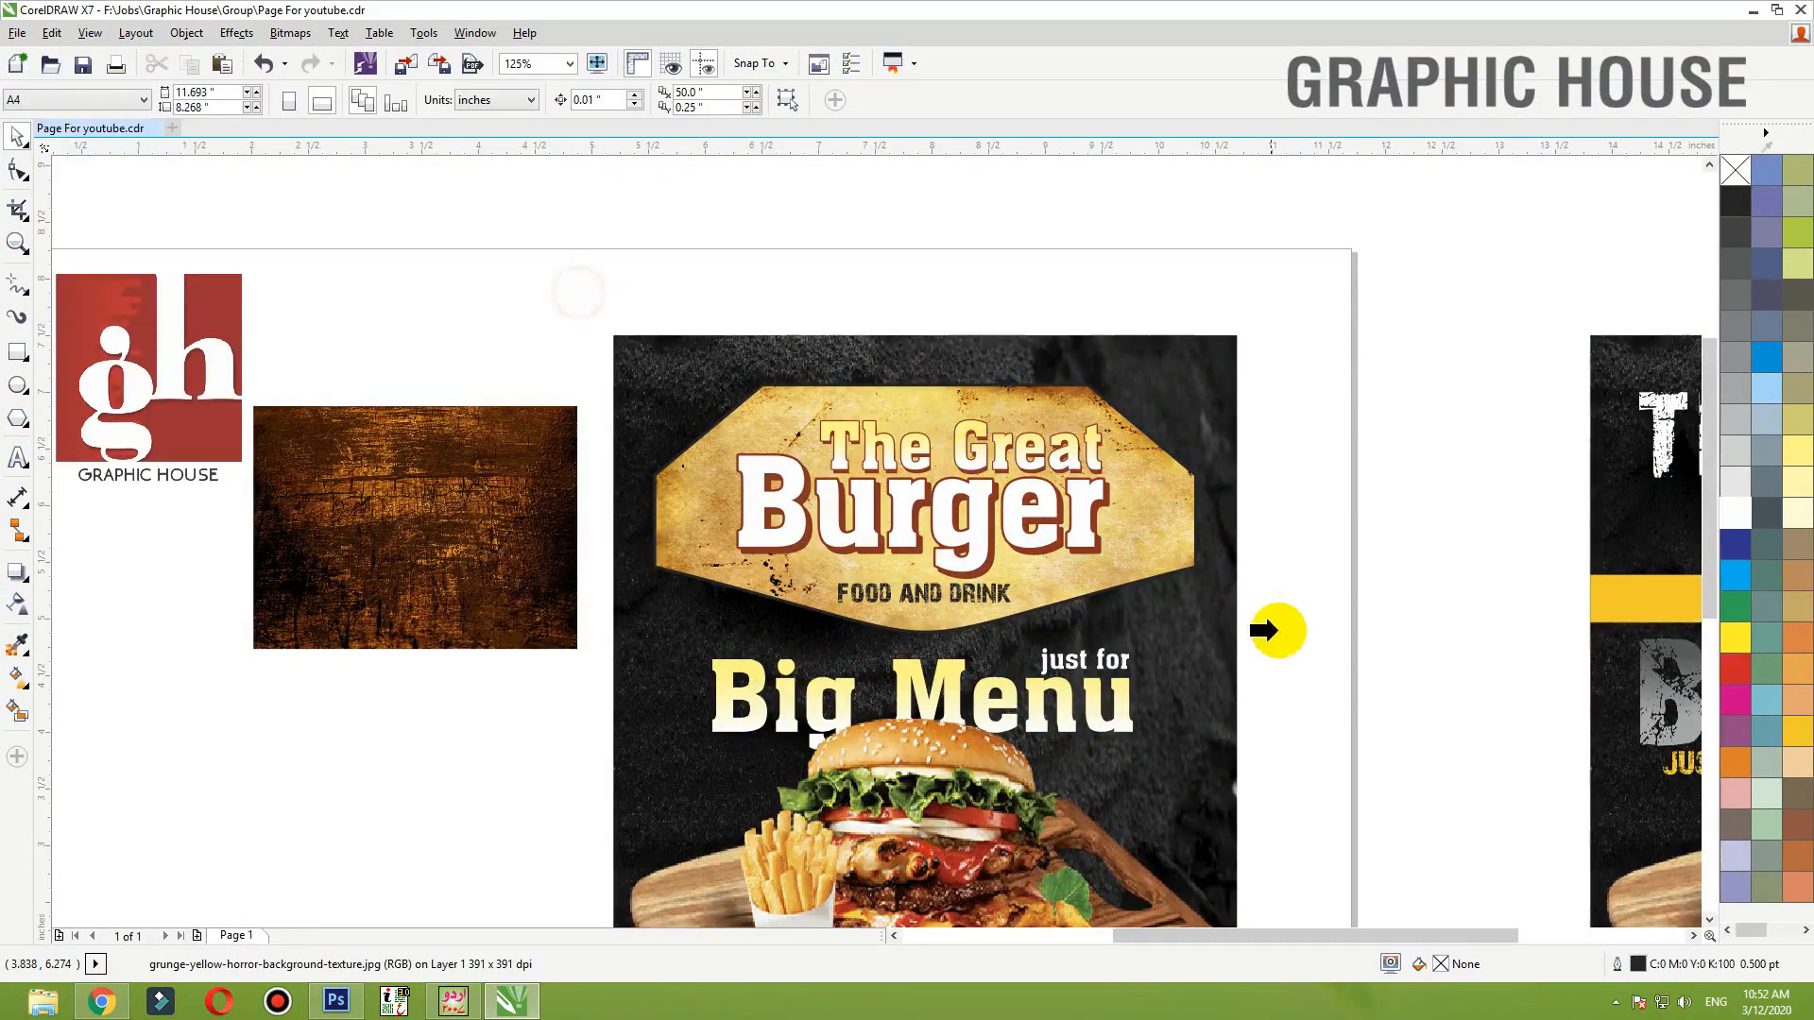
pyautogui.click(1172, 511)
pyautogui.keyDown('ctrl'); pyautogui.click(1167, 511); pyautogui.keyUp('ctrl')
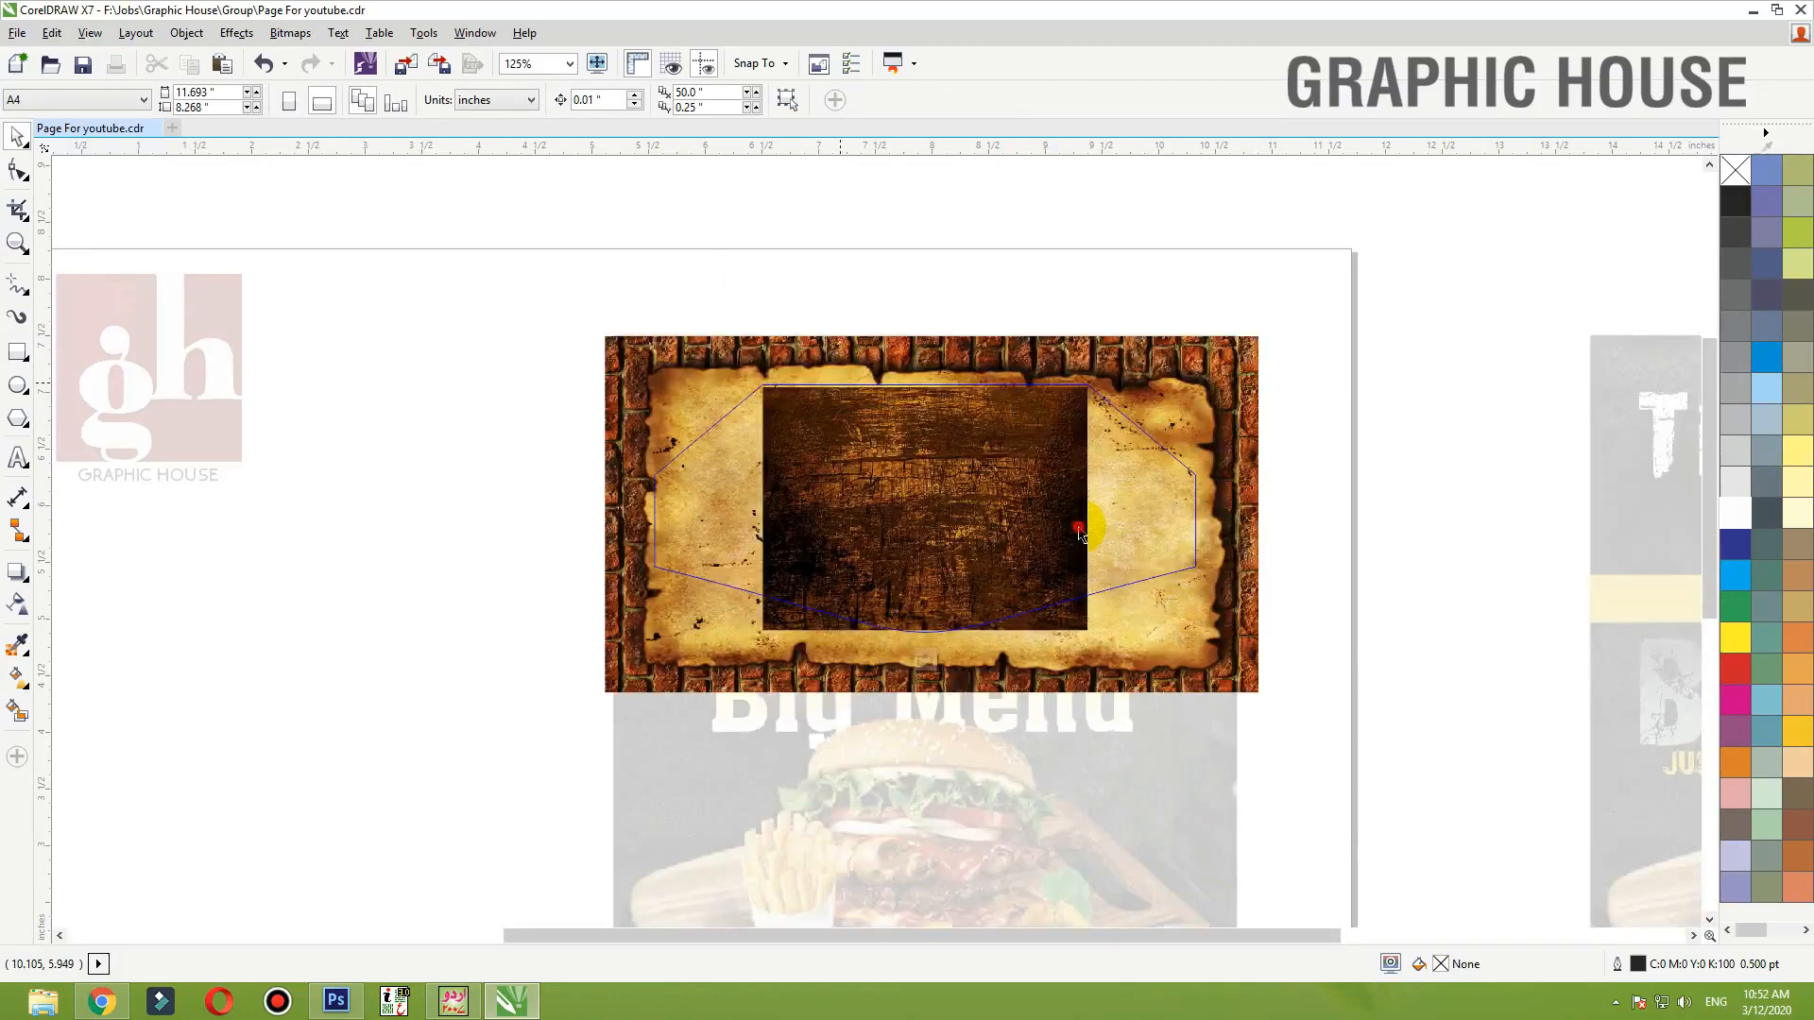
pyautogui.click(1077, 525)
pyautogui.moveTo(1091, 381); pyautogui.dragTo(1228, 312)
pyautogui.moveTo(1188, 507); pyautogui.dragTo(1221, 507)
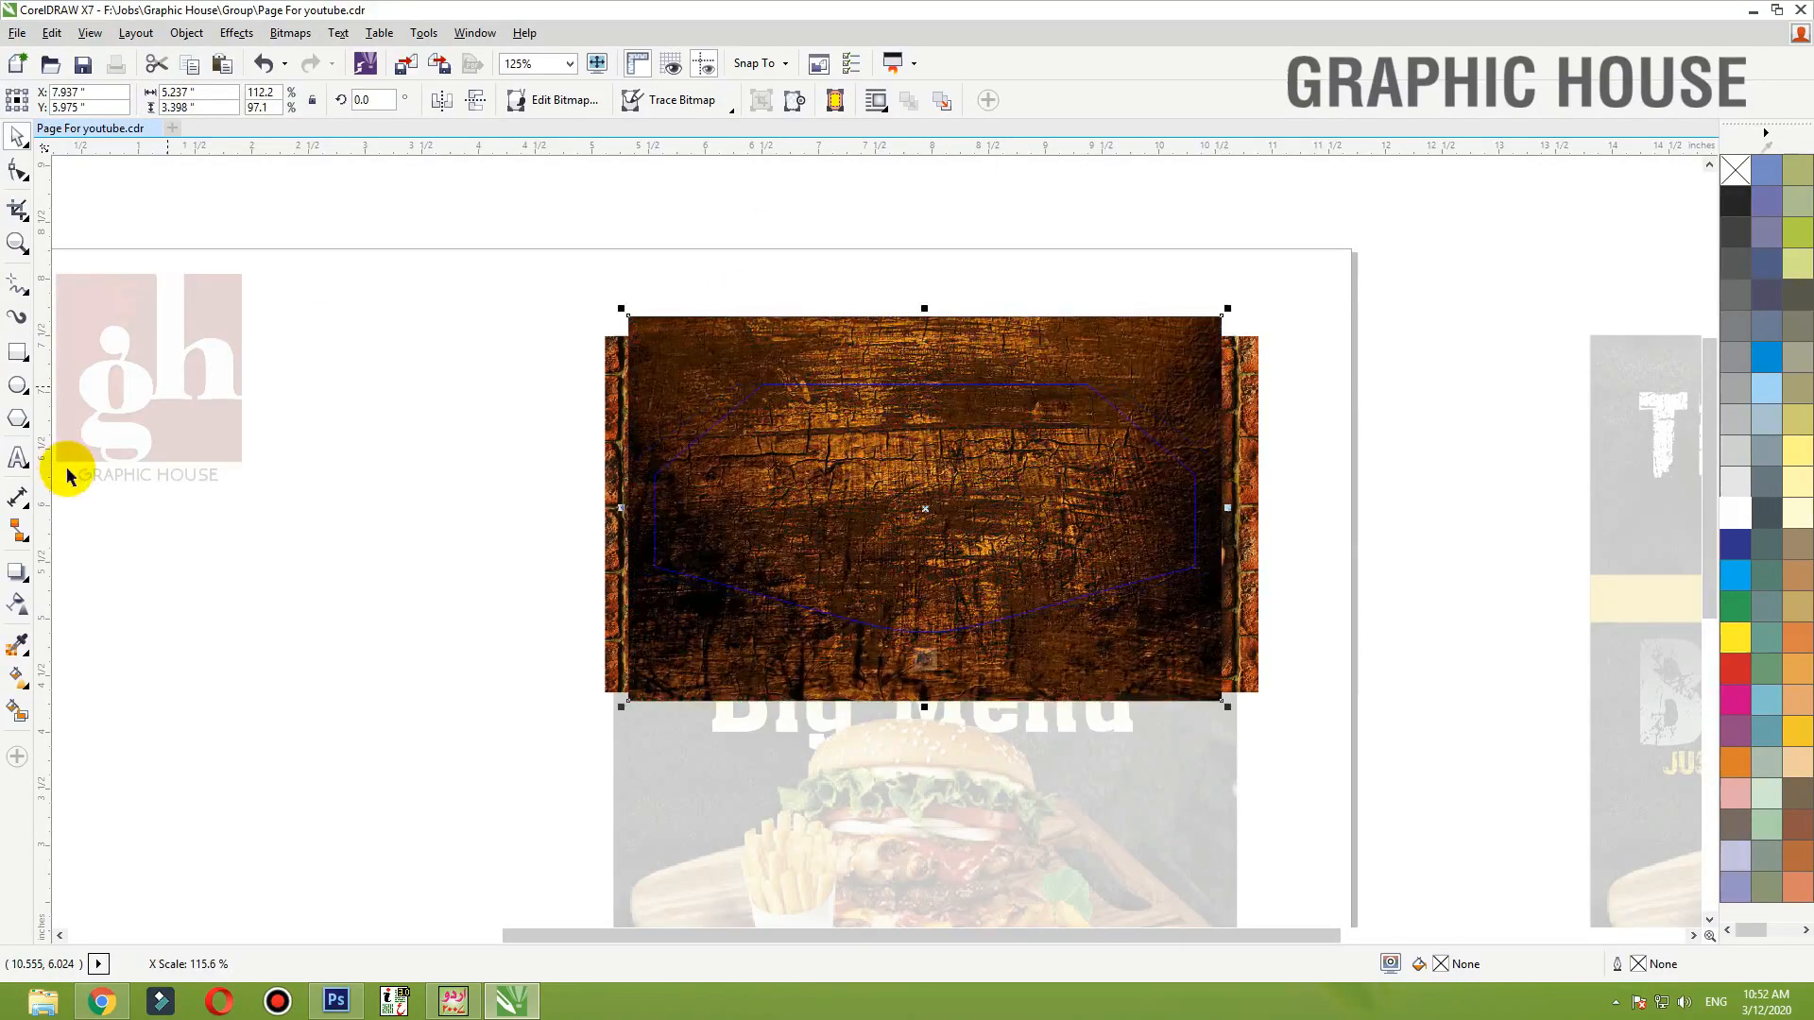
# - Apply a vertical linear transparency to the grunge texture in the badge's PowerClip and finish editing
pyautogui.click(19, 605)
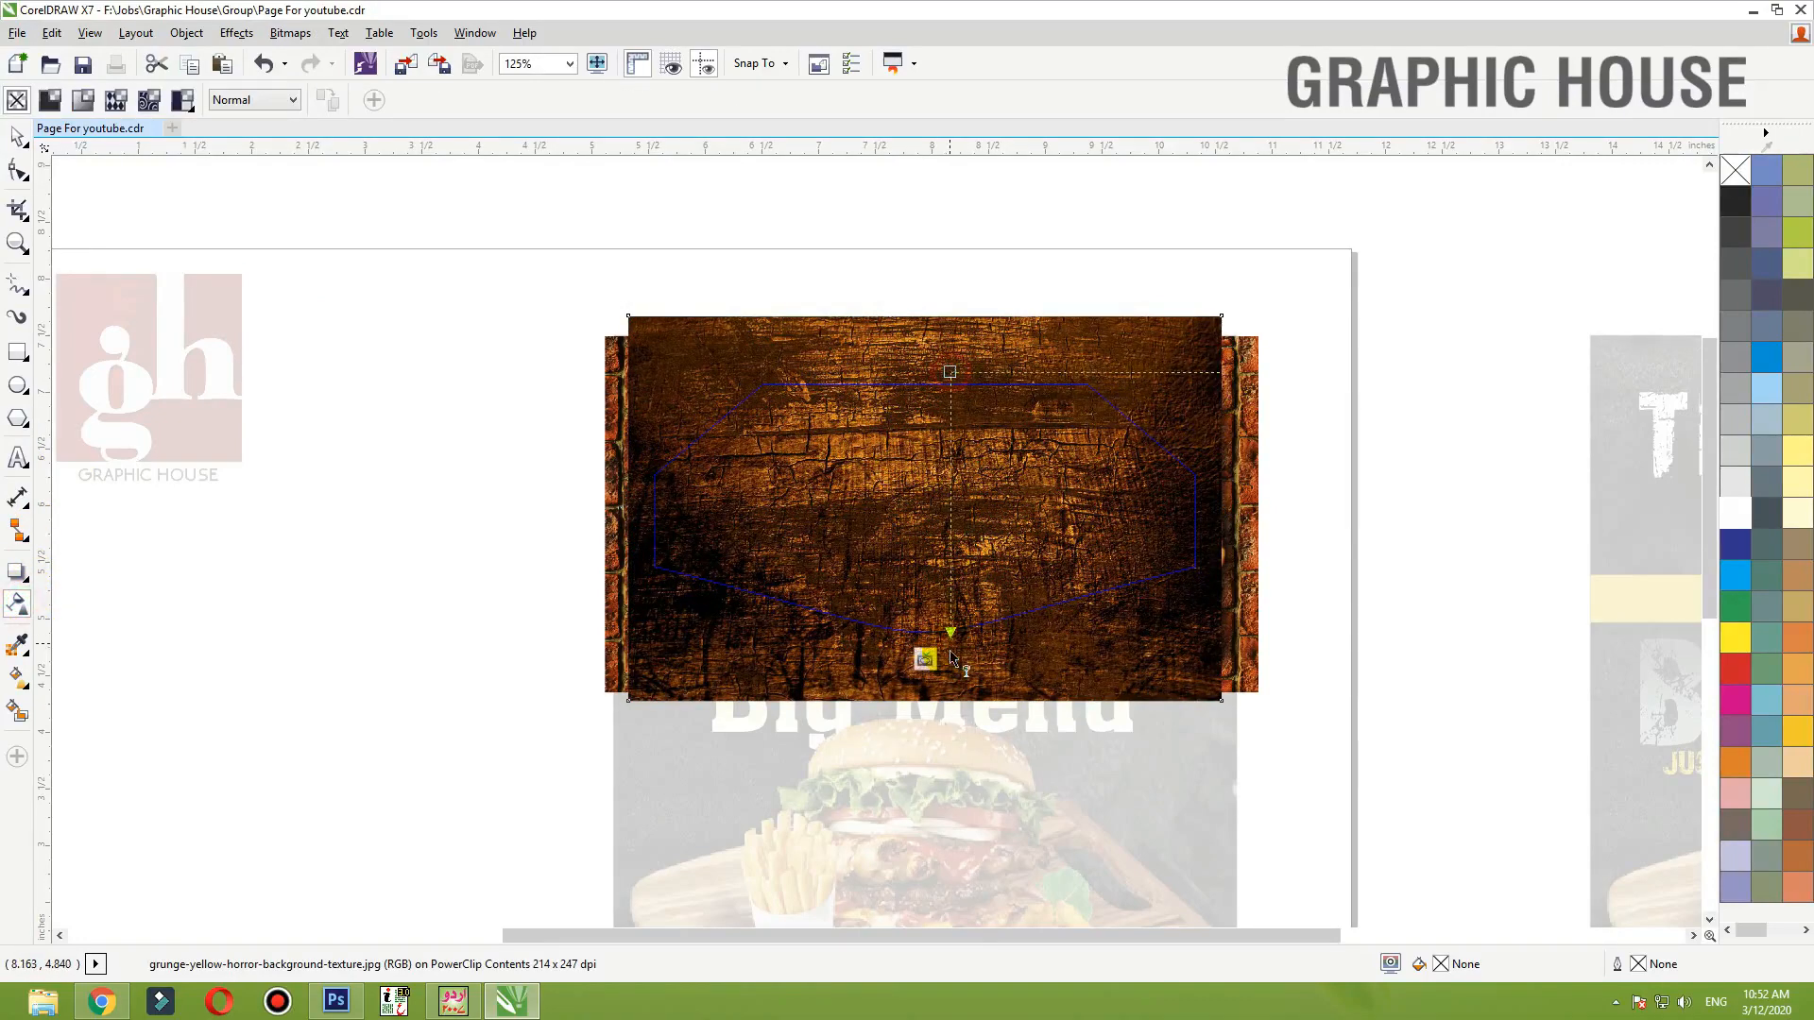
pyautogui.moveTo(951, 653); pyautogui.dragTo(950, 645)
pyautogui.press('space')
pyautogui.click(1304, 393)
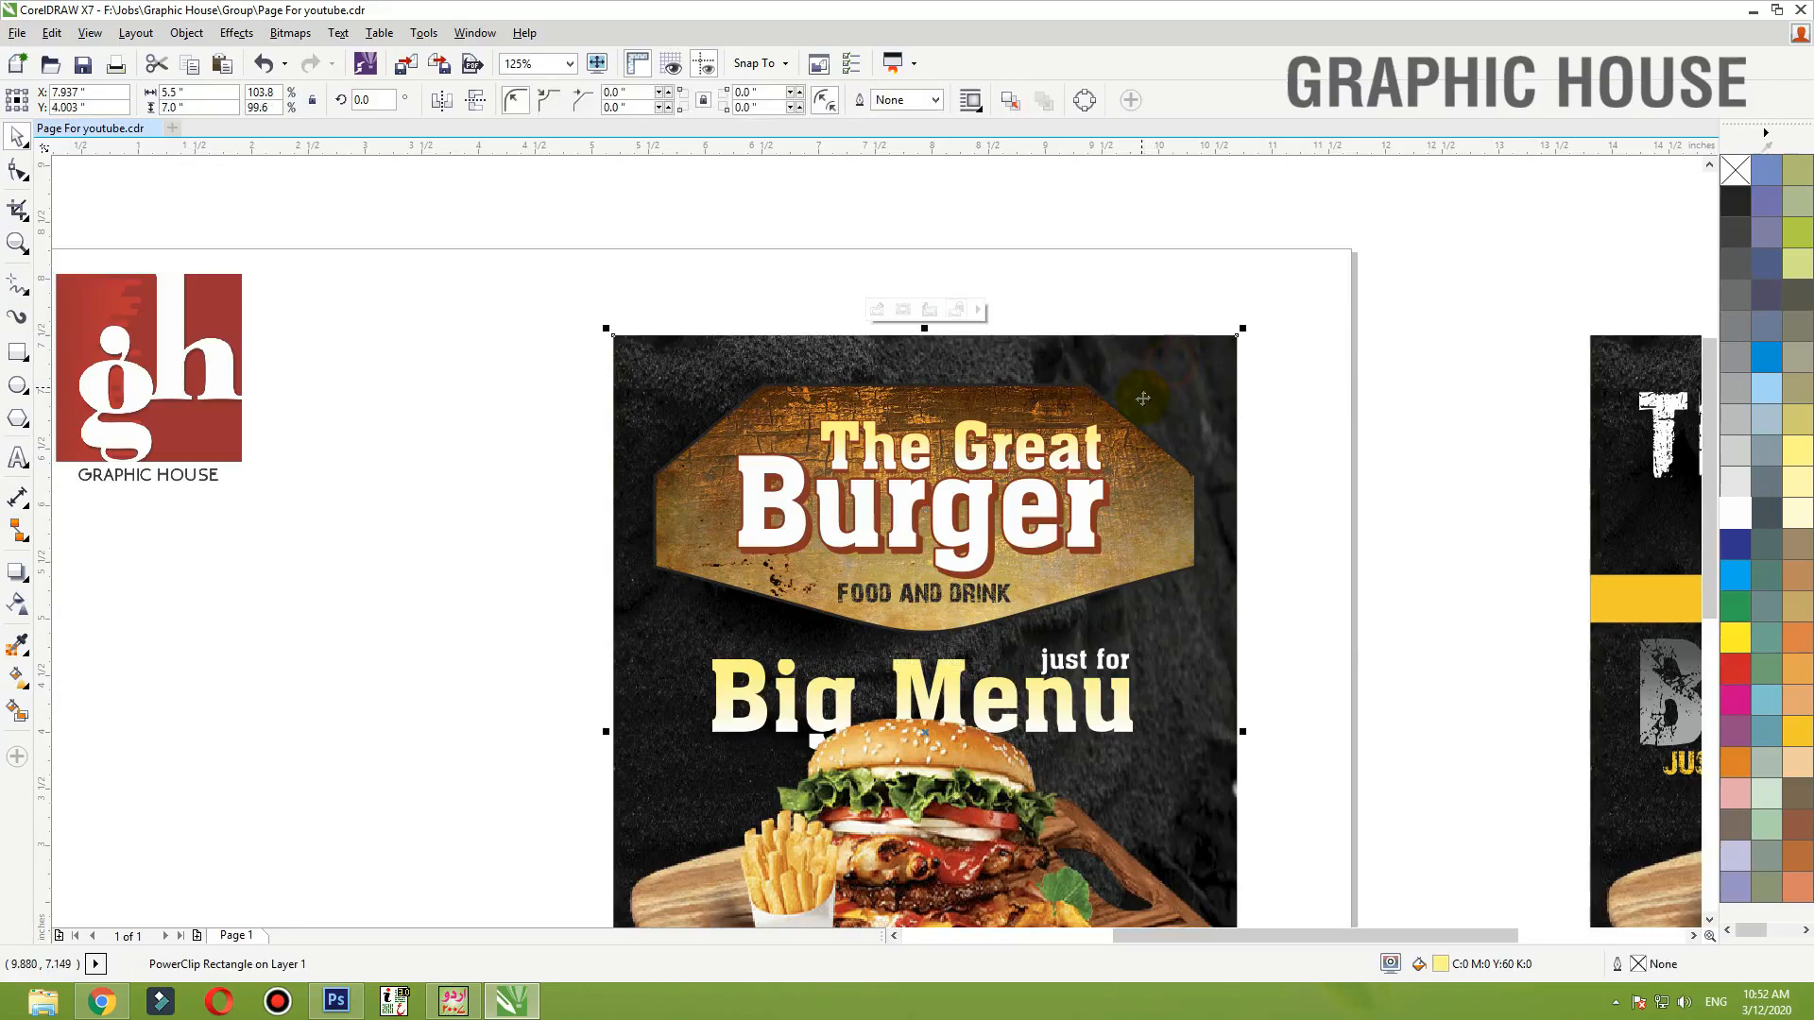
# - Reopen the badge's PowerClip and reverse the grunge texture's transparency to 90 degrees, fading it out toward the badge's upper edge
pyautogui.doubleClick(1099, 416)
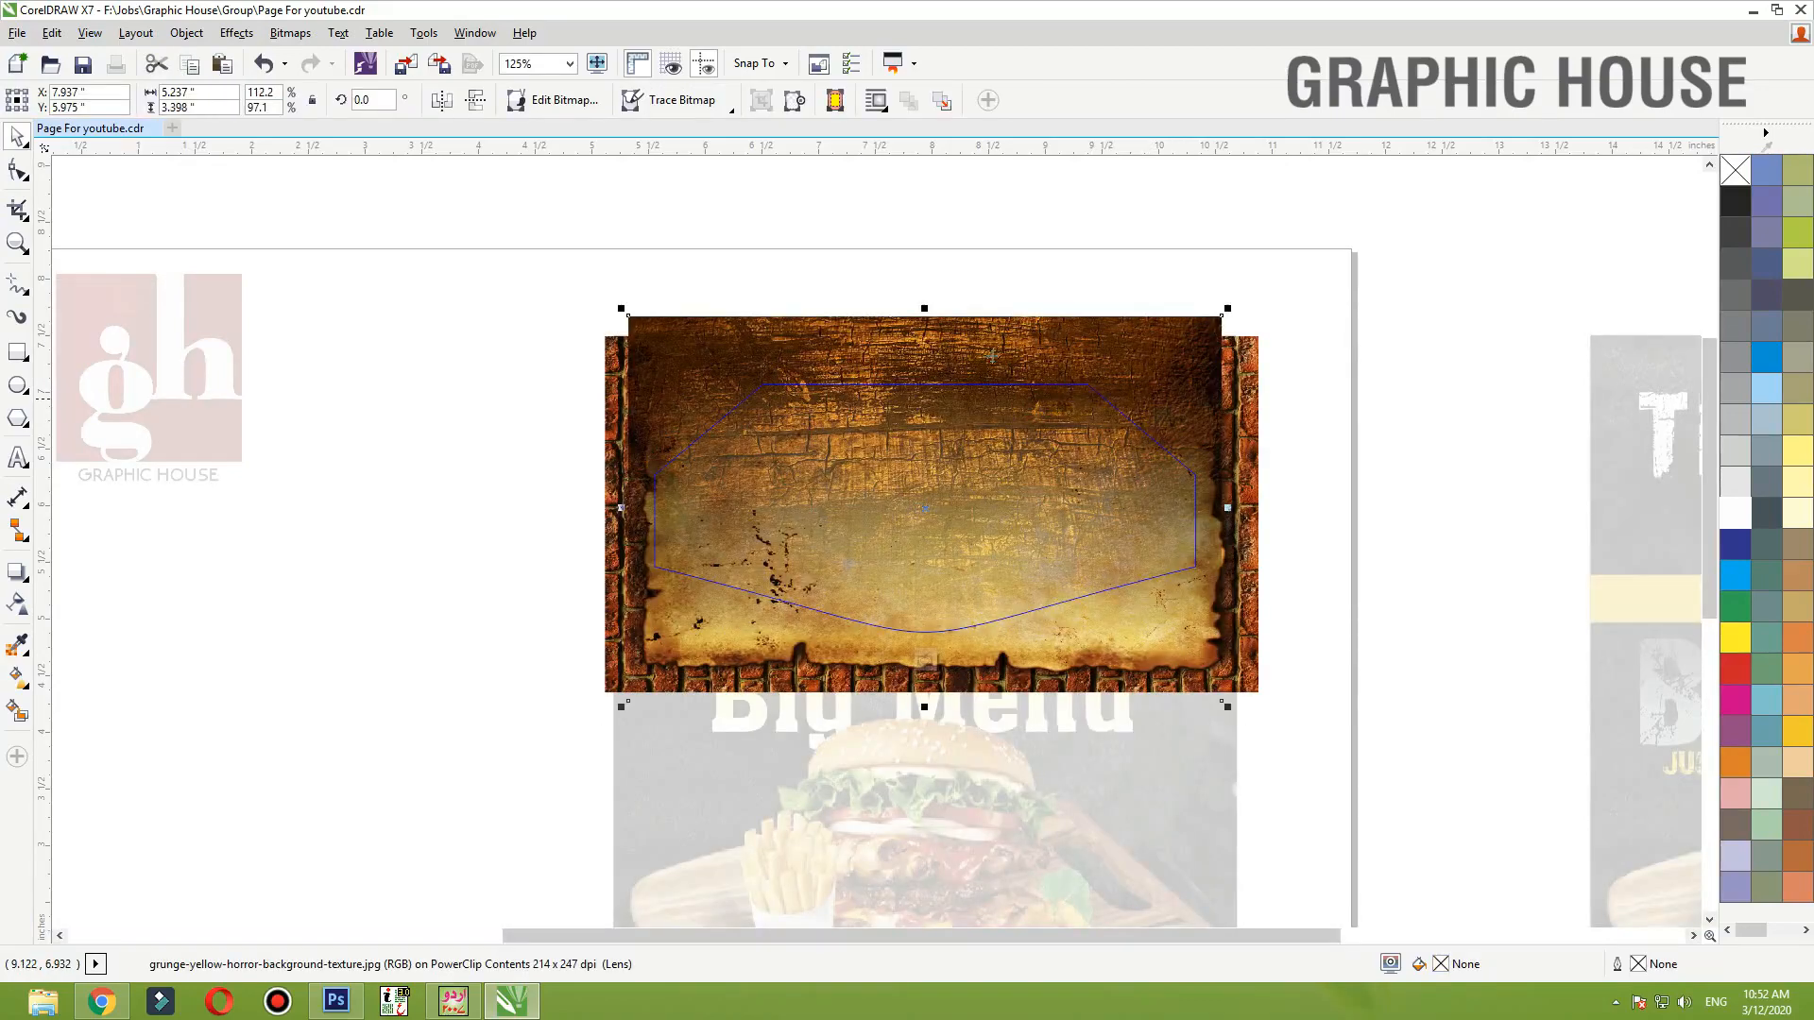
pyautogui.click(18, 602)
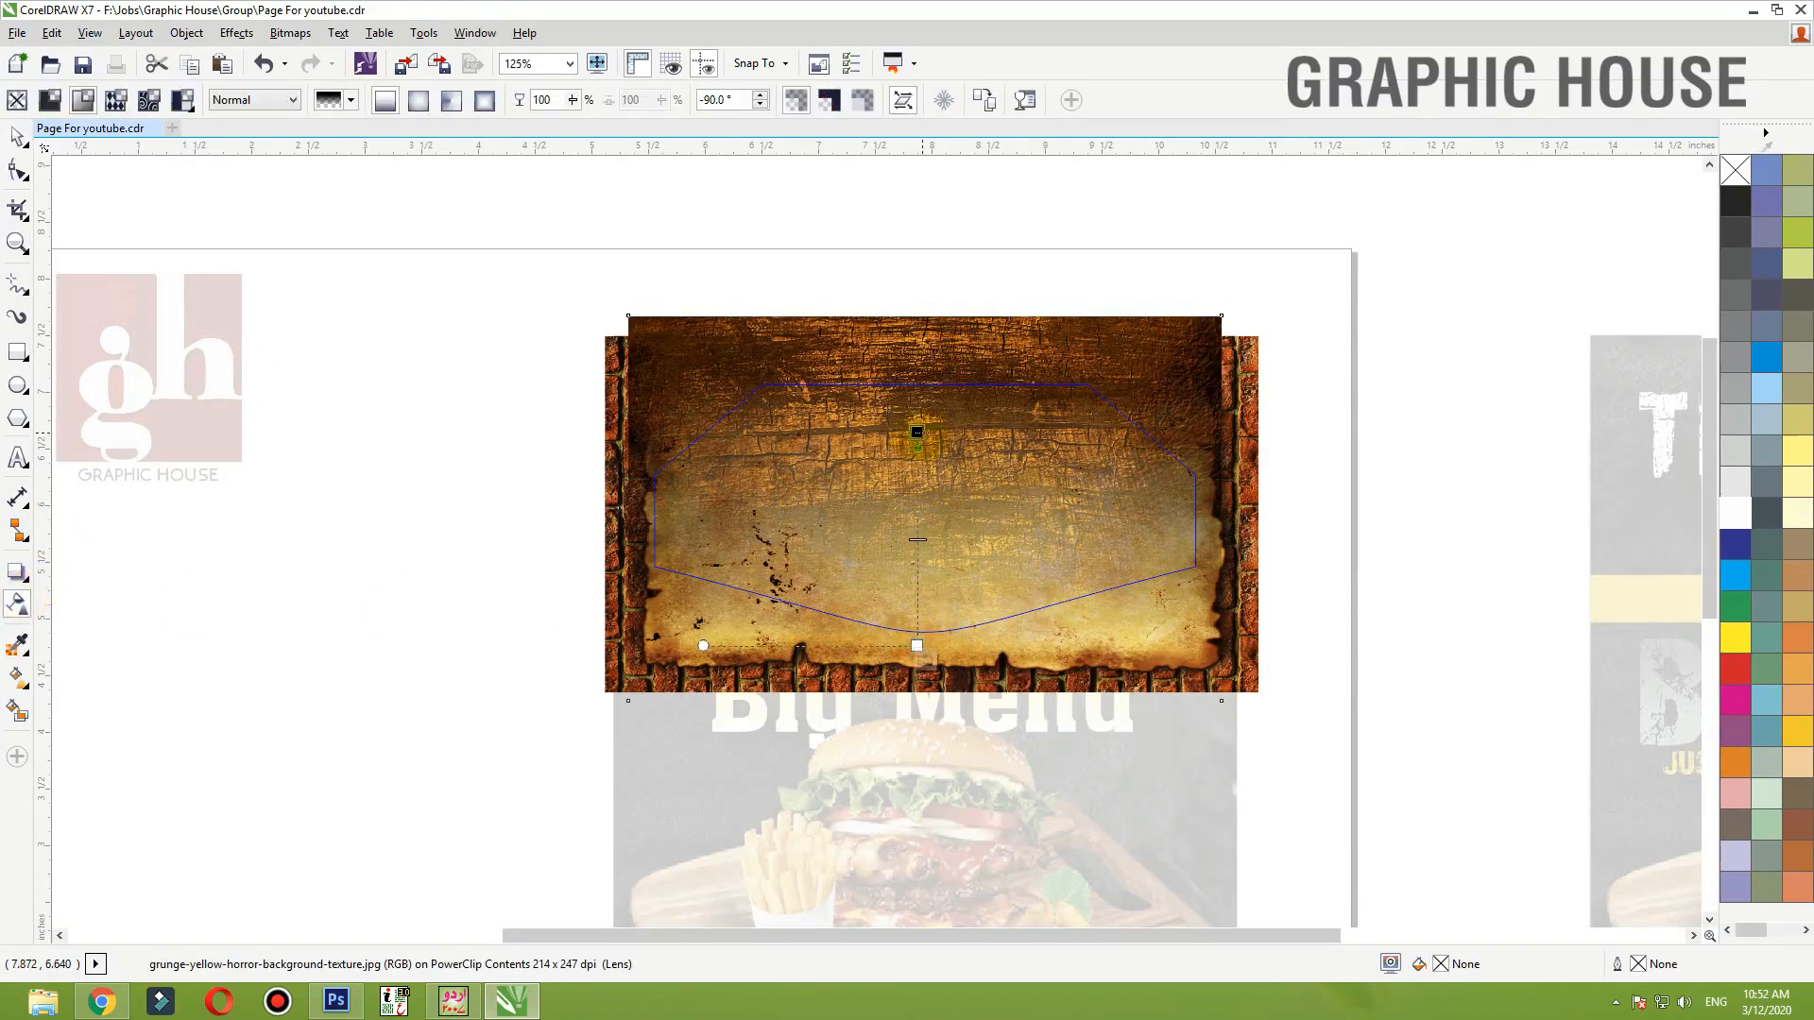
pyautogui.moveTo(916, 432); pyautogui.dragTo(917, 389)
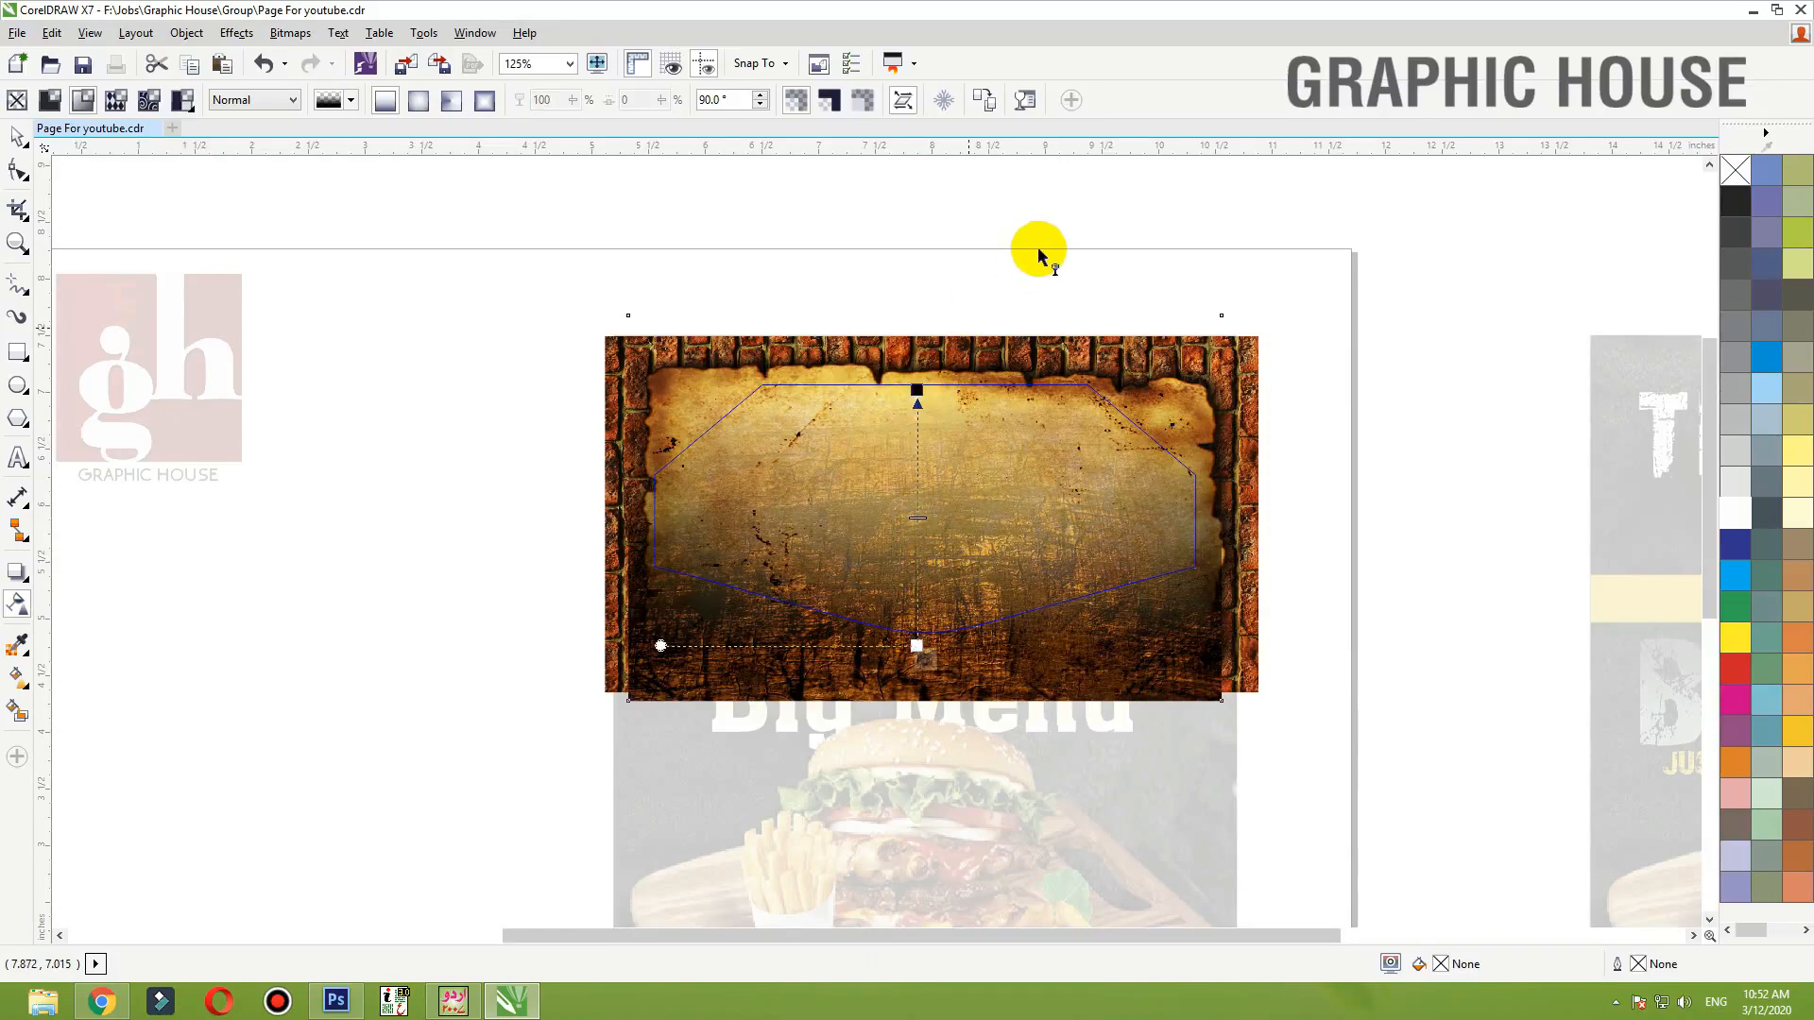
pyautogui.press('space')
pyautogui.keyDown('ctrl'); pyautogui.click(1051, 251); pyautogui.keyUp('ctrl')
pyautogui.hotkey('shift', 'F2')
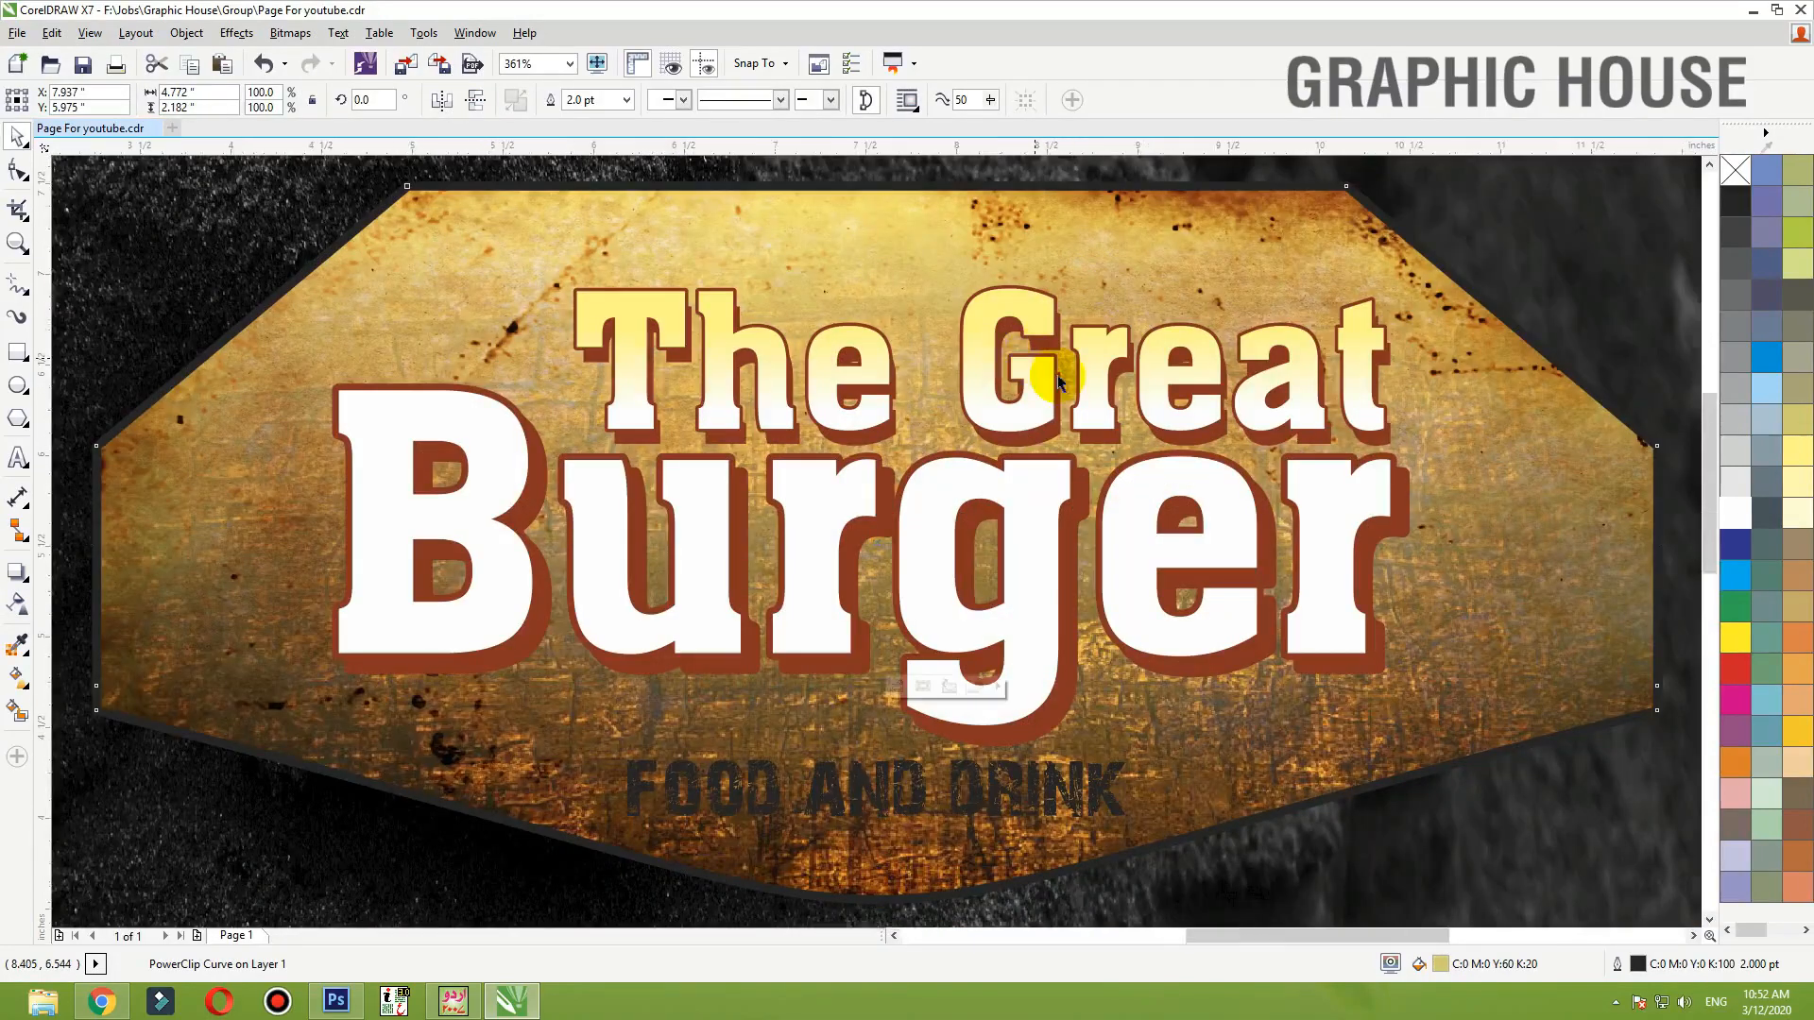
# - Recolour the "FOOD AND DRINK" text white
pyautogui.scroll(-3, 1058, 380)
pyautogui.click(1048, 610)
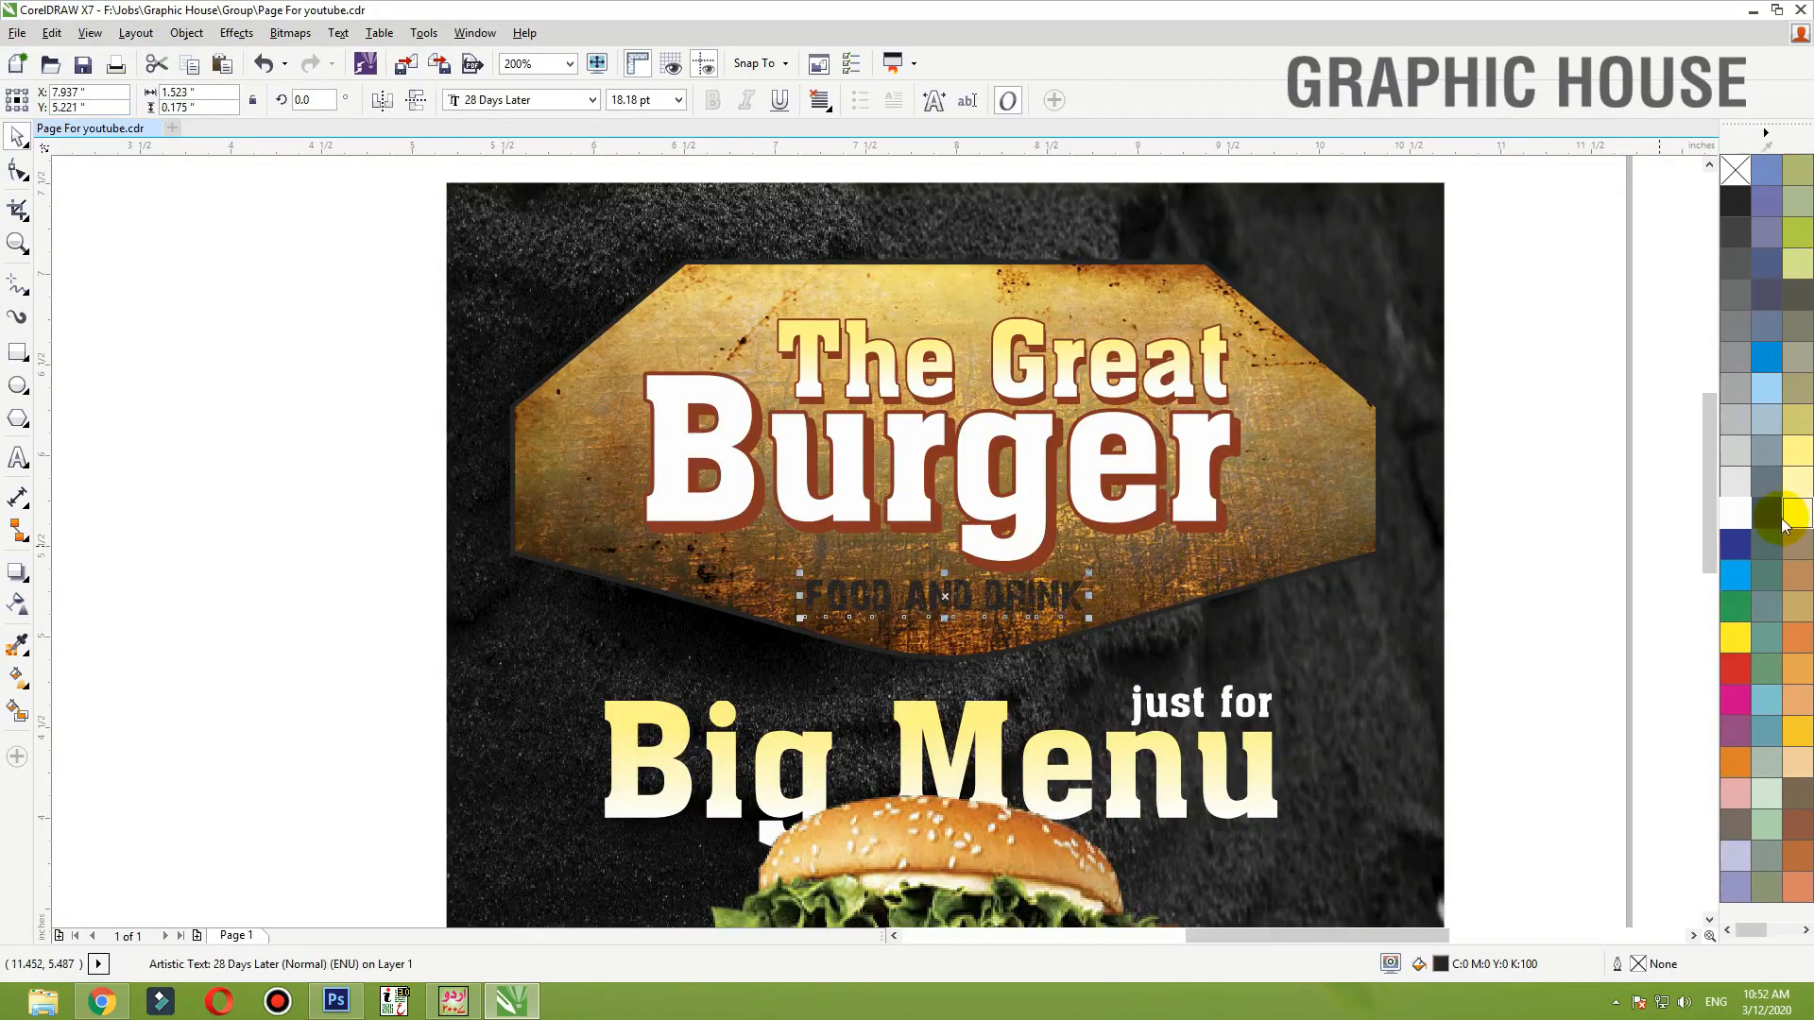
pyautogui.click(1735, 513)
# - Try a white outline on the badge, then try the badge without an outline and undo that removal
pyautogui.click(1344, 533)
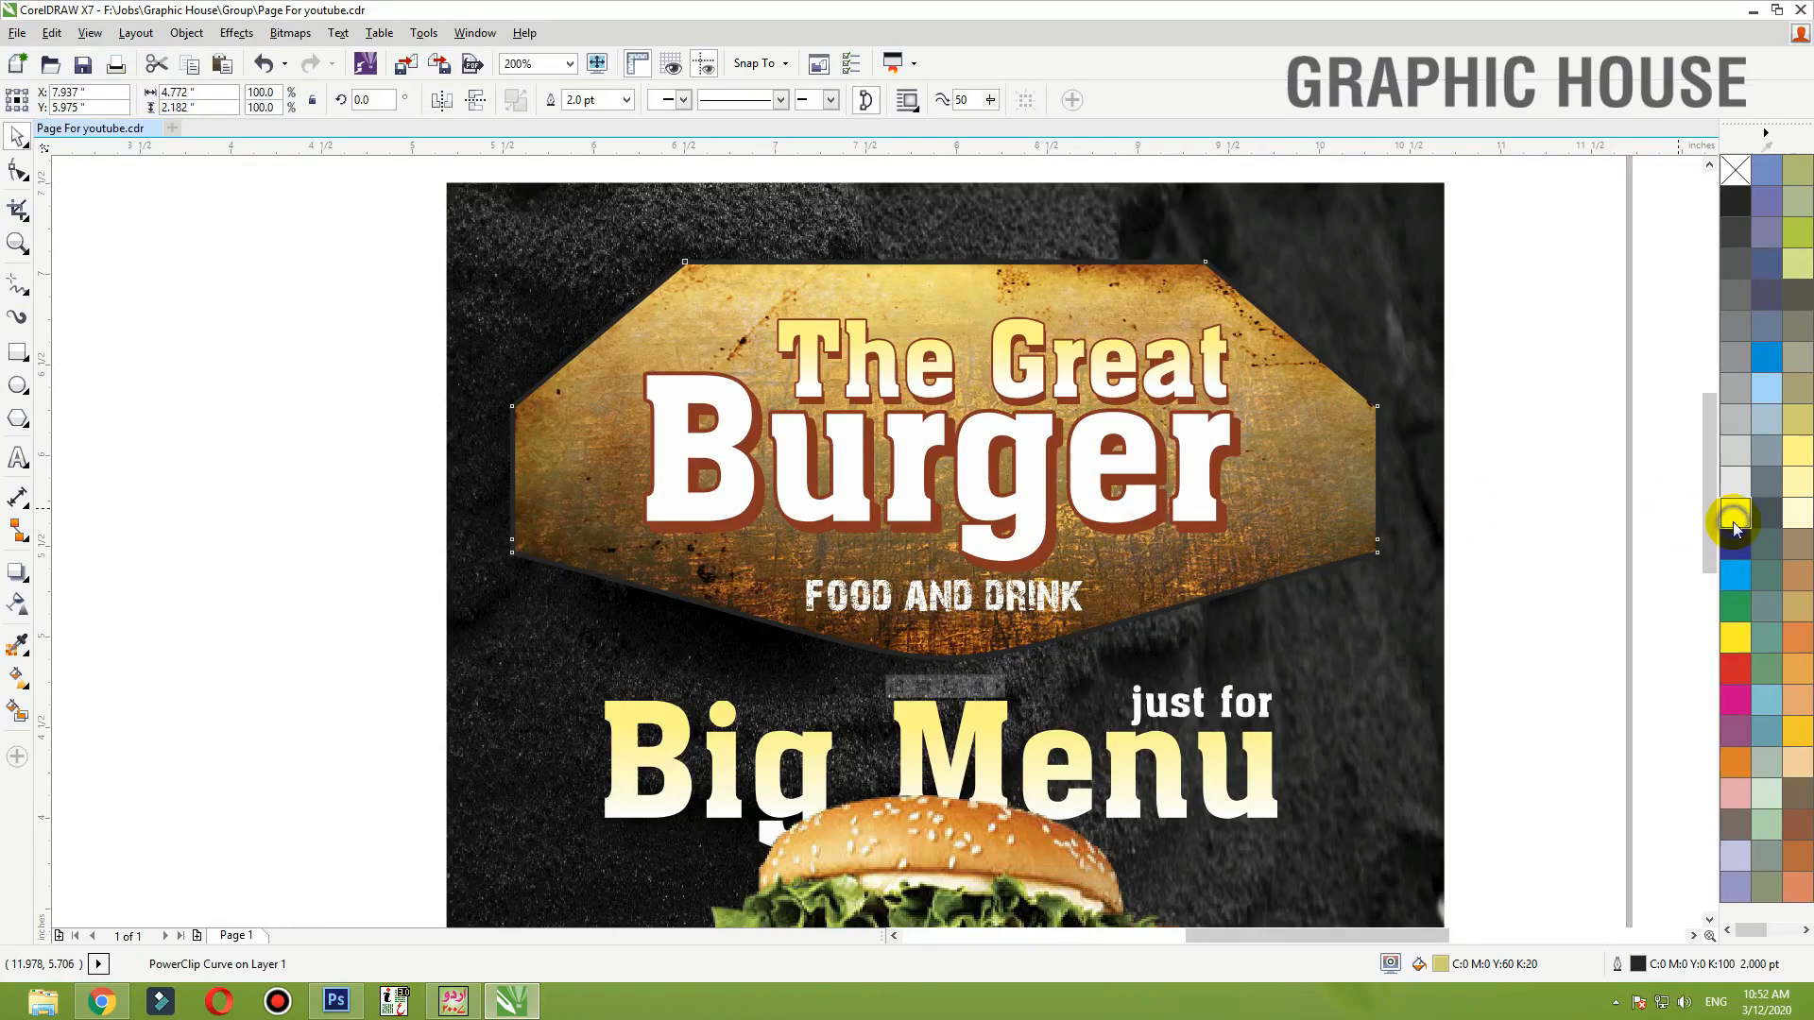
pyautogui.rightClick(1735, 524)
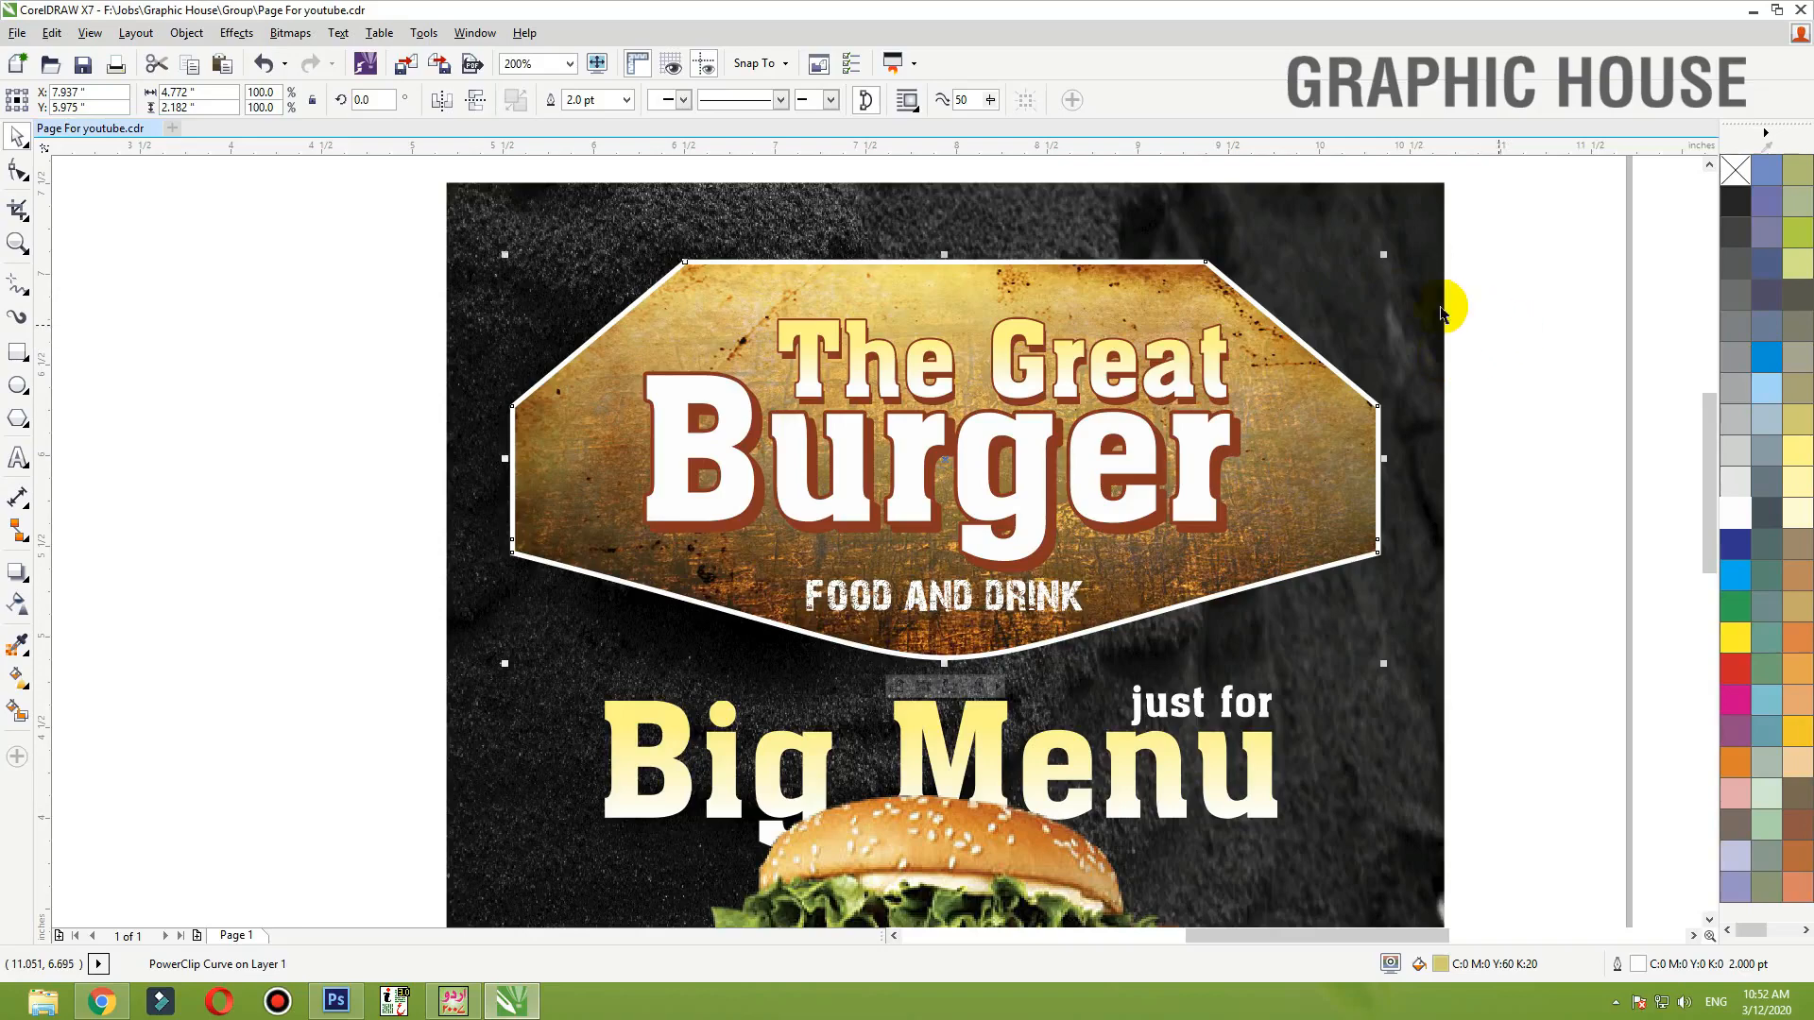
pyautogui.rightClick(1735, 169)
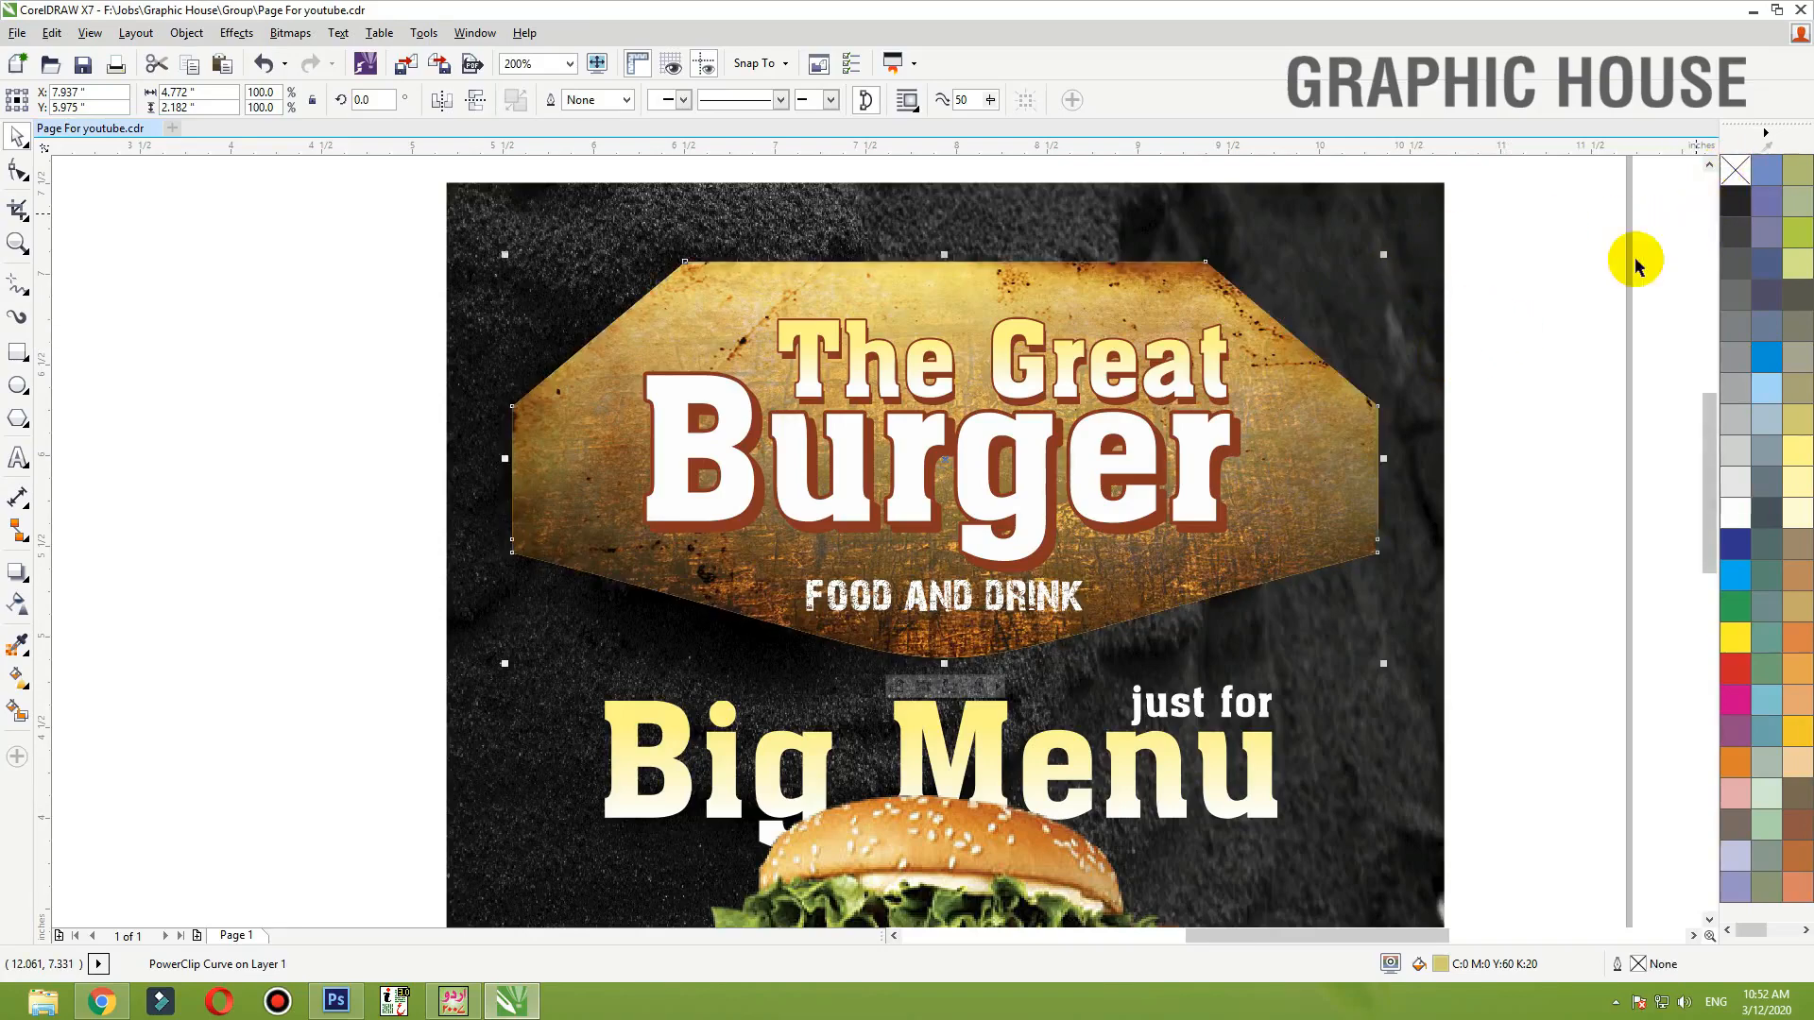
pyautogui.hotkey('ctrl', 'z')
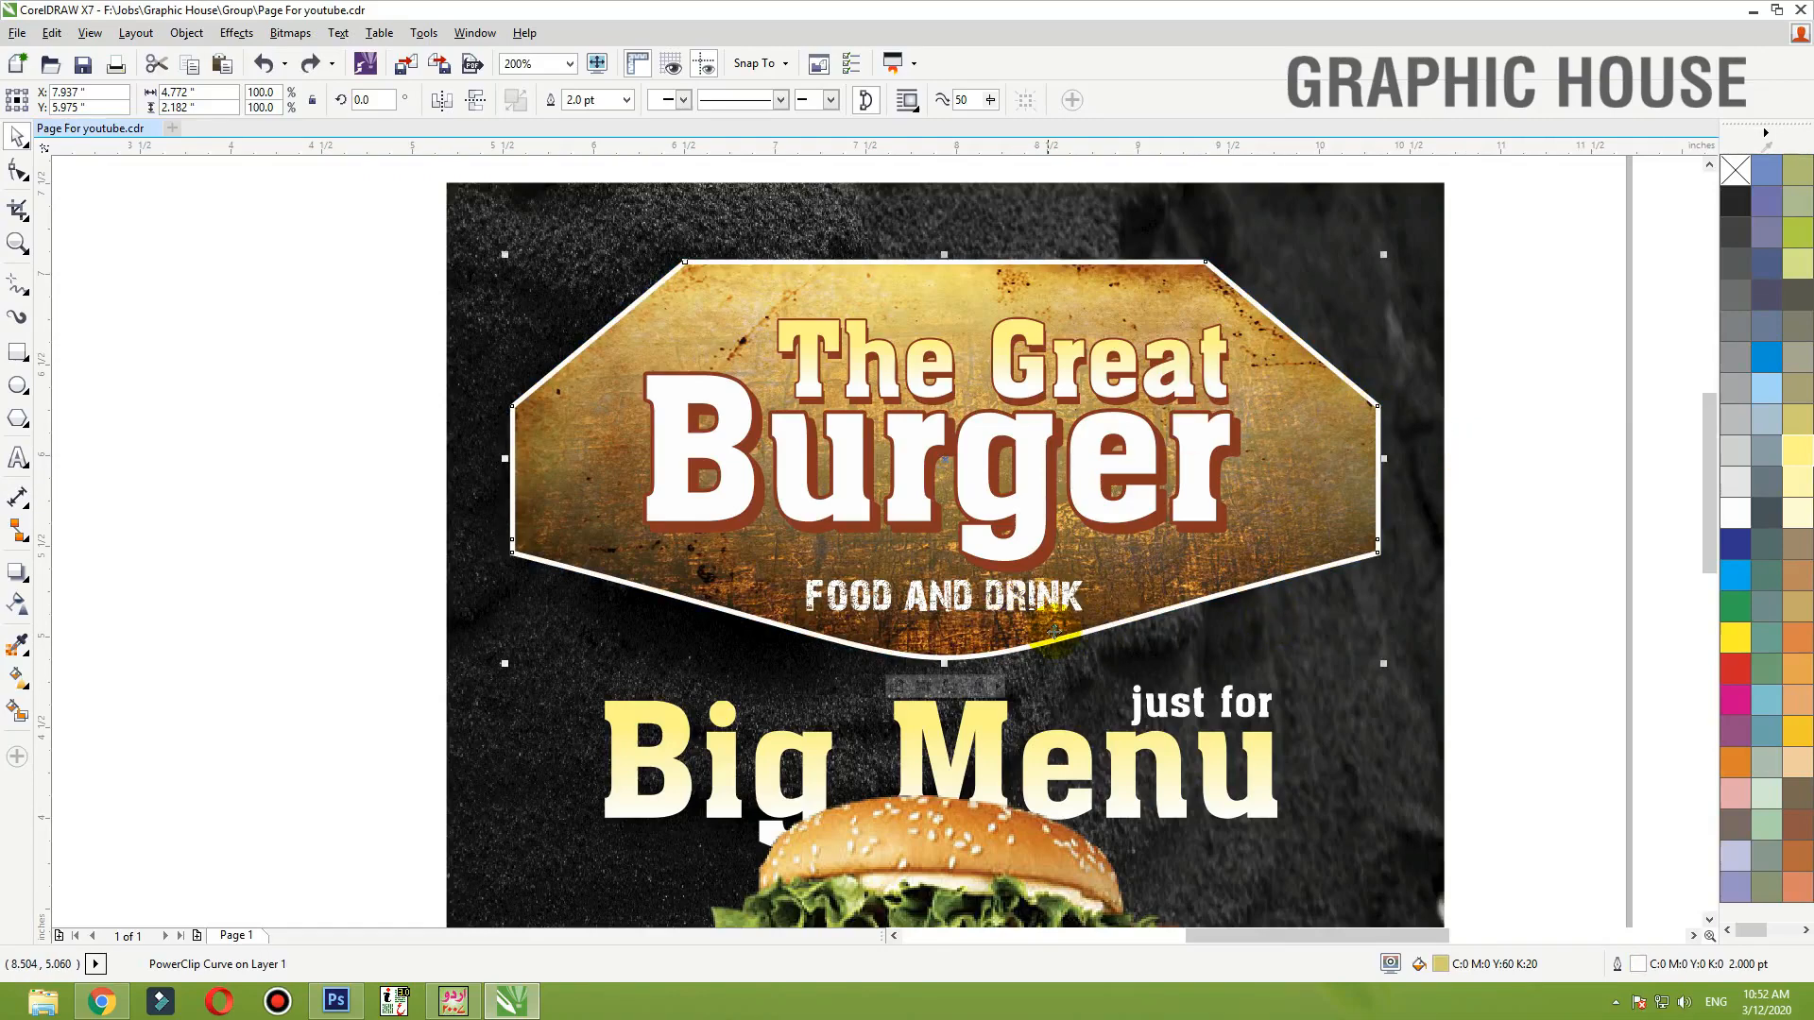
# - Sample a golden colour (C:11 M:38 Y:100 K:0) from the badge texture and apply it to the badge's 2 pt outline
pyautogui.moveTo(1094, 257); pyautogui.dragTo(932, 332)
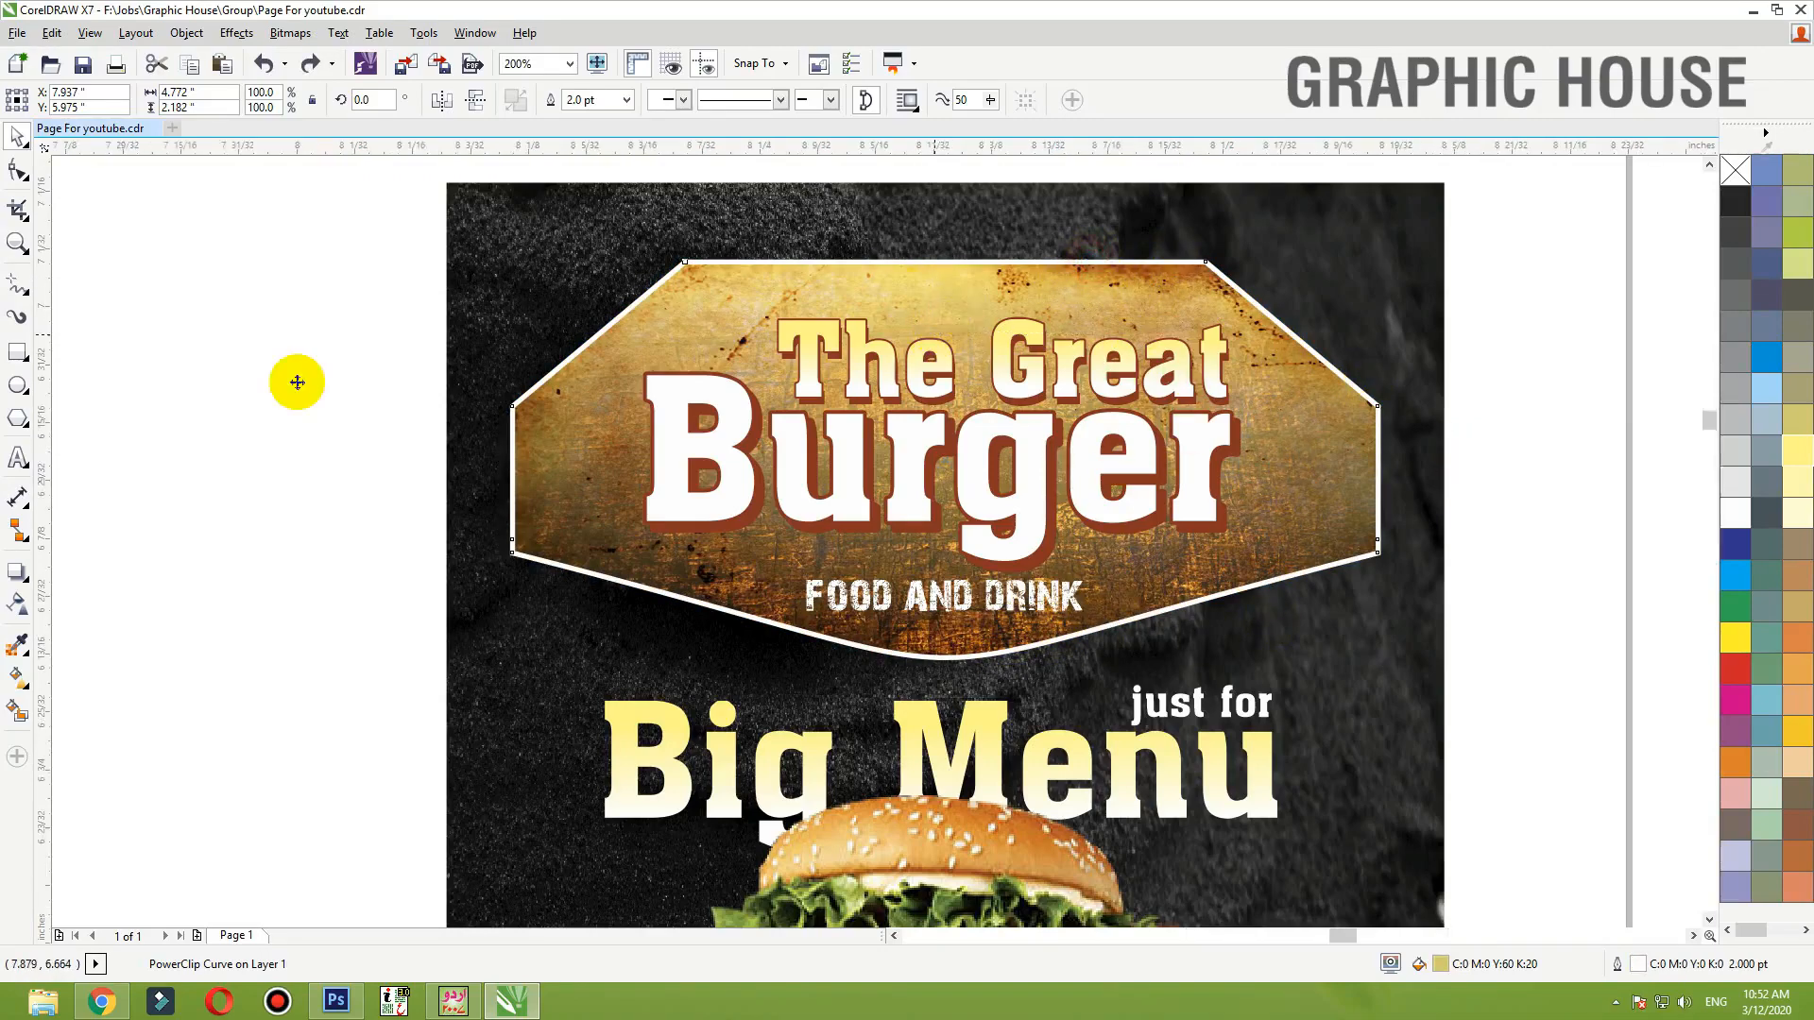
pyautogui.click(913, 349)
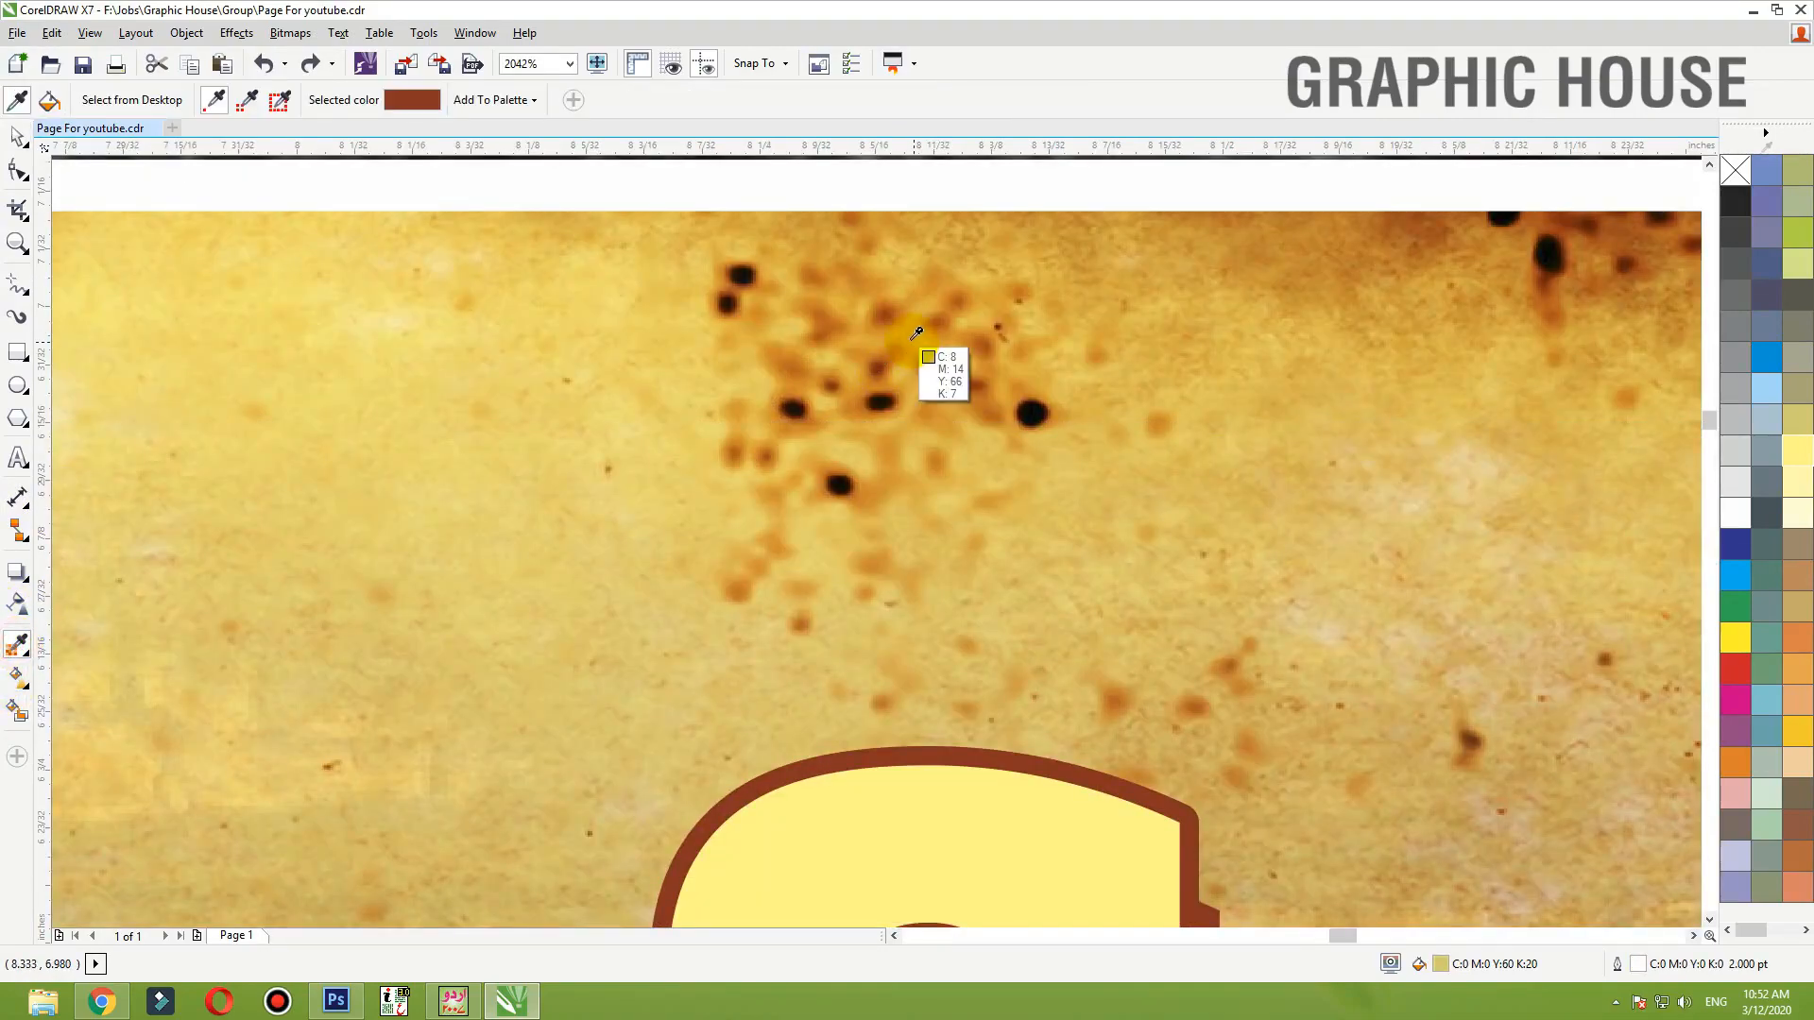
pyautogui.click(936, 191)
pyautogui.scroll(-3, 934, 235)
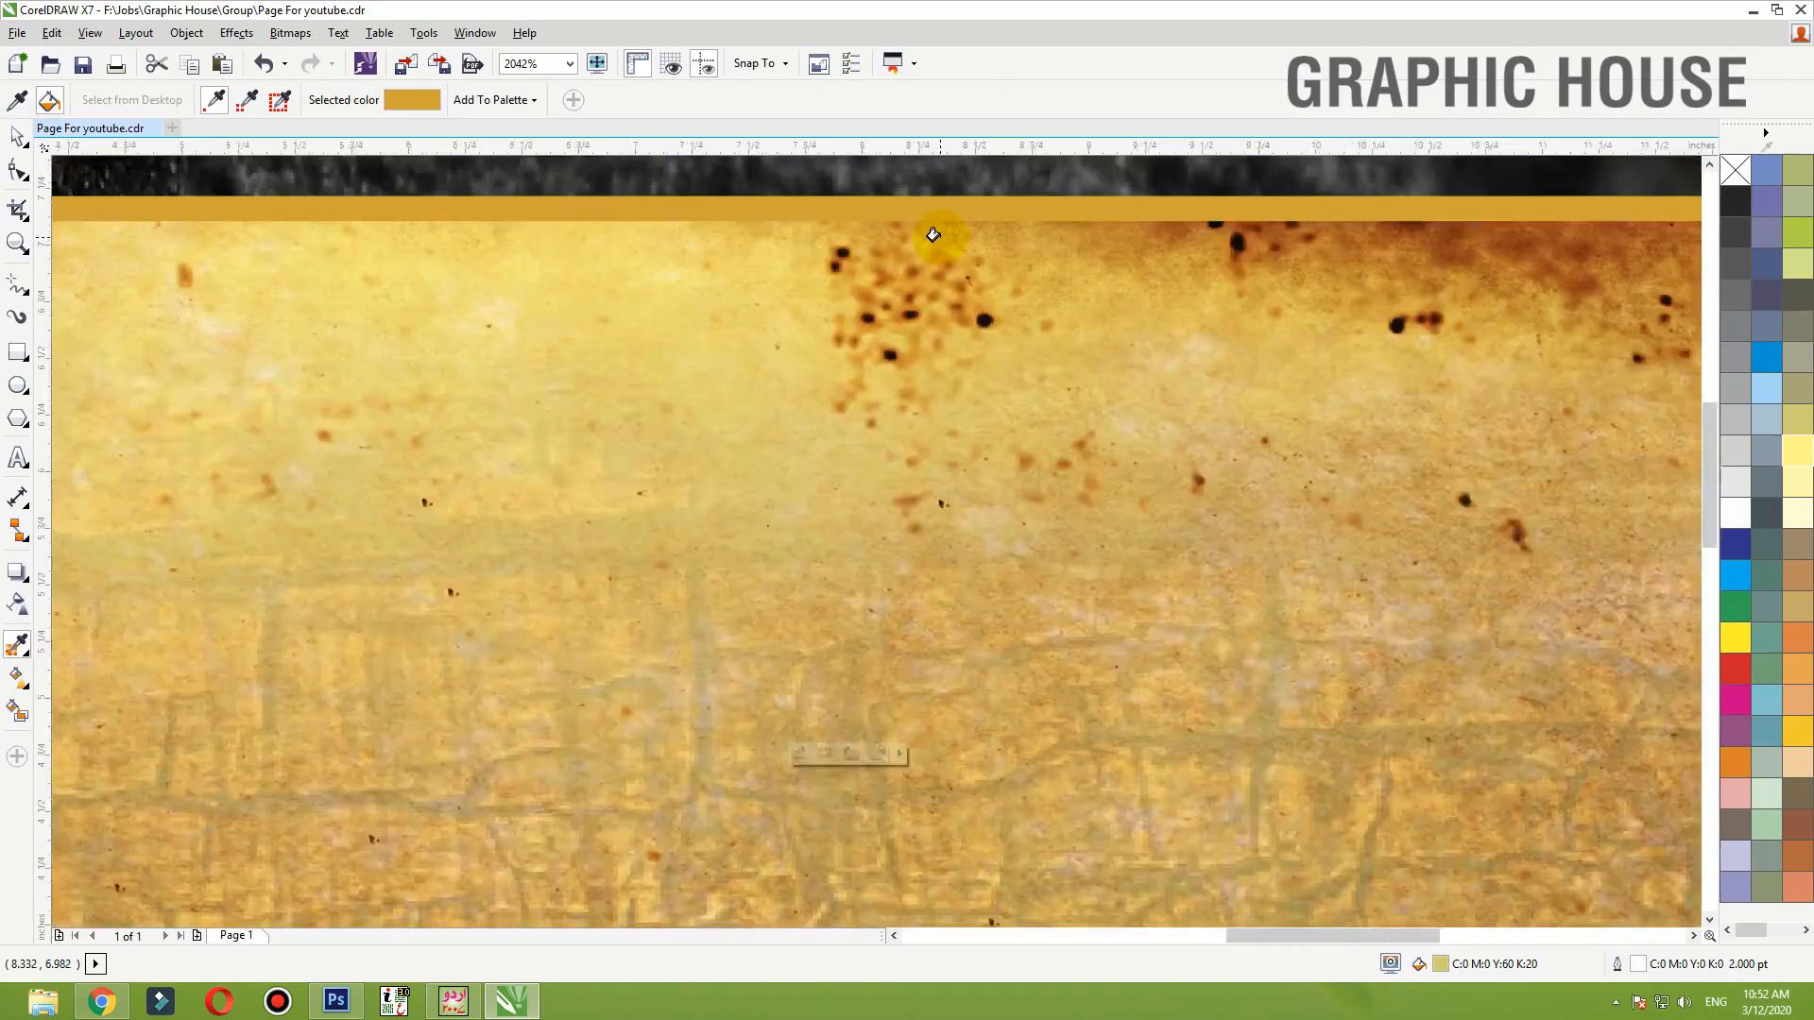
pyautogui.press('space')
pyautogui.click(1060, 191)
pyautogui.scroll(-2, 1060, 191)
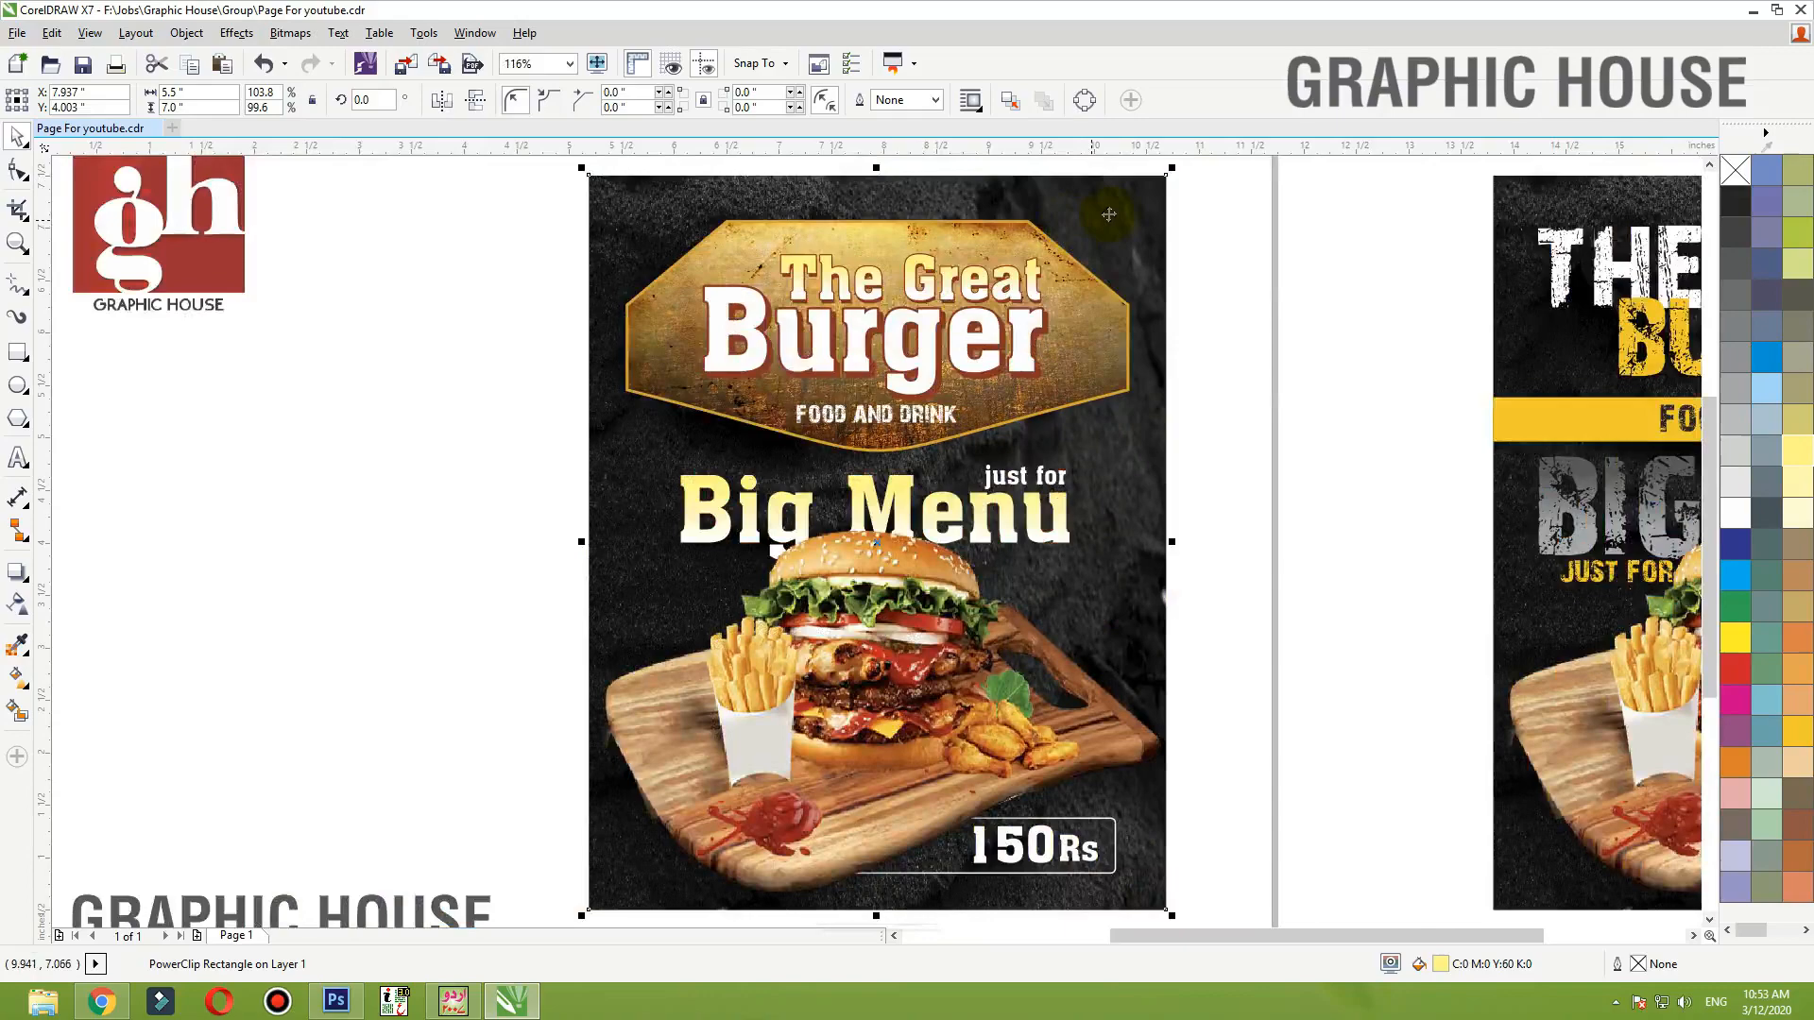
pyautogui.click(1256, 295)
pyautogui.keyDown('ctrl'); pyautogui.click(1111, 364); pyautogui.keyUp('ctrl')
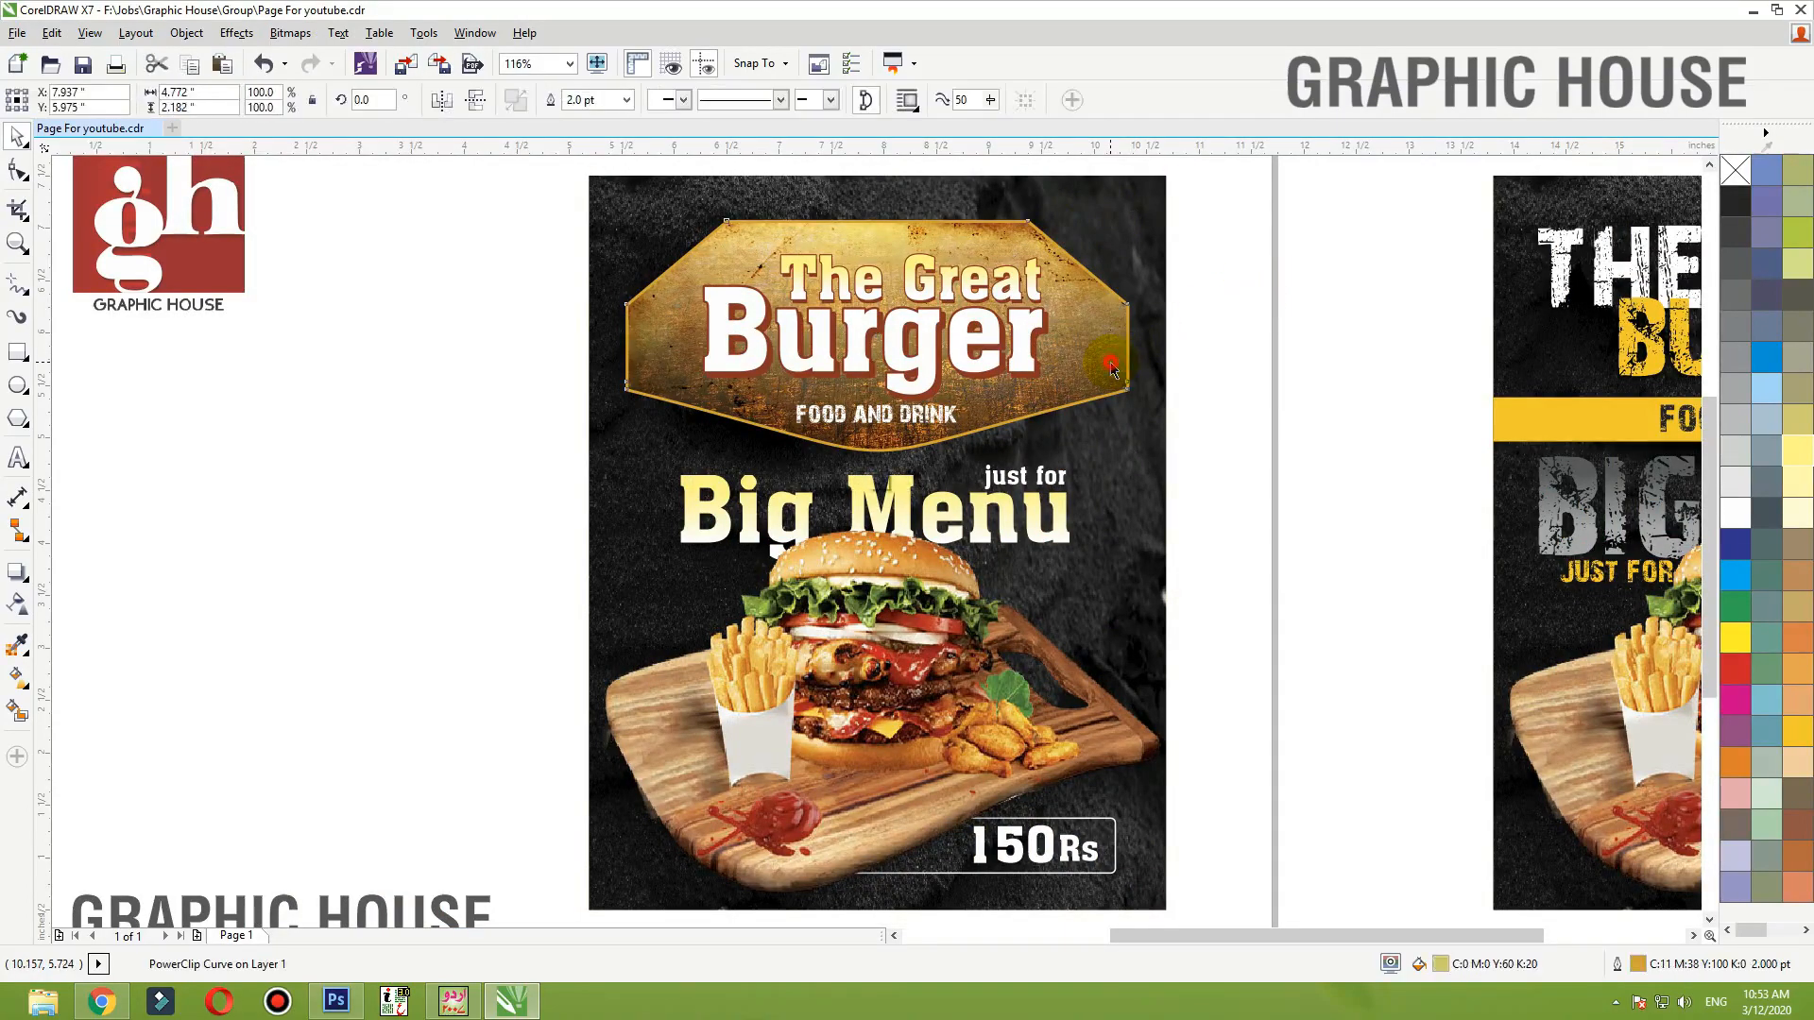
pyautogui.keyDown('ctrl'); pyautogui.click(1229, 367); pyautogui.keyUp('ctrl')
# - Select the complete redesigned poster and place a copy directly beside the original poster, on its outer side
pyautogui.scroll(-2, 1229, 367)
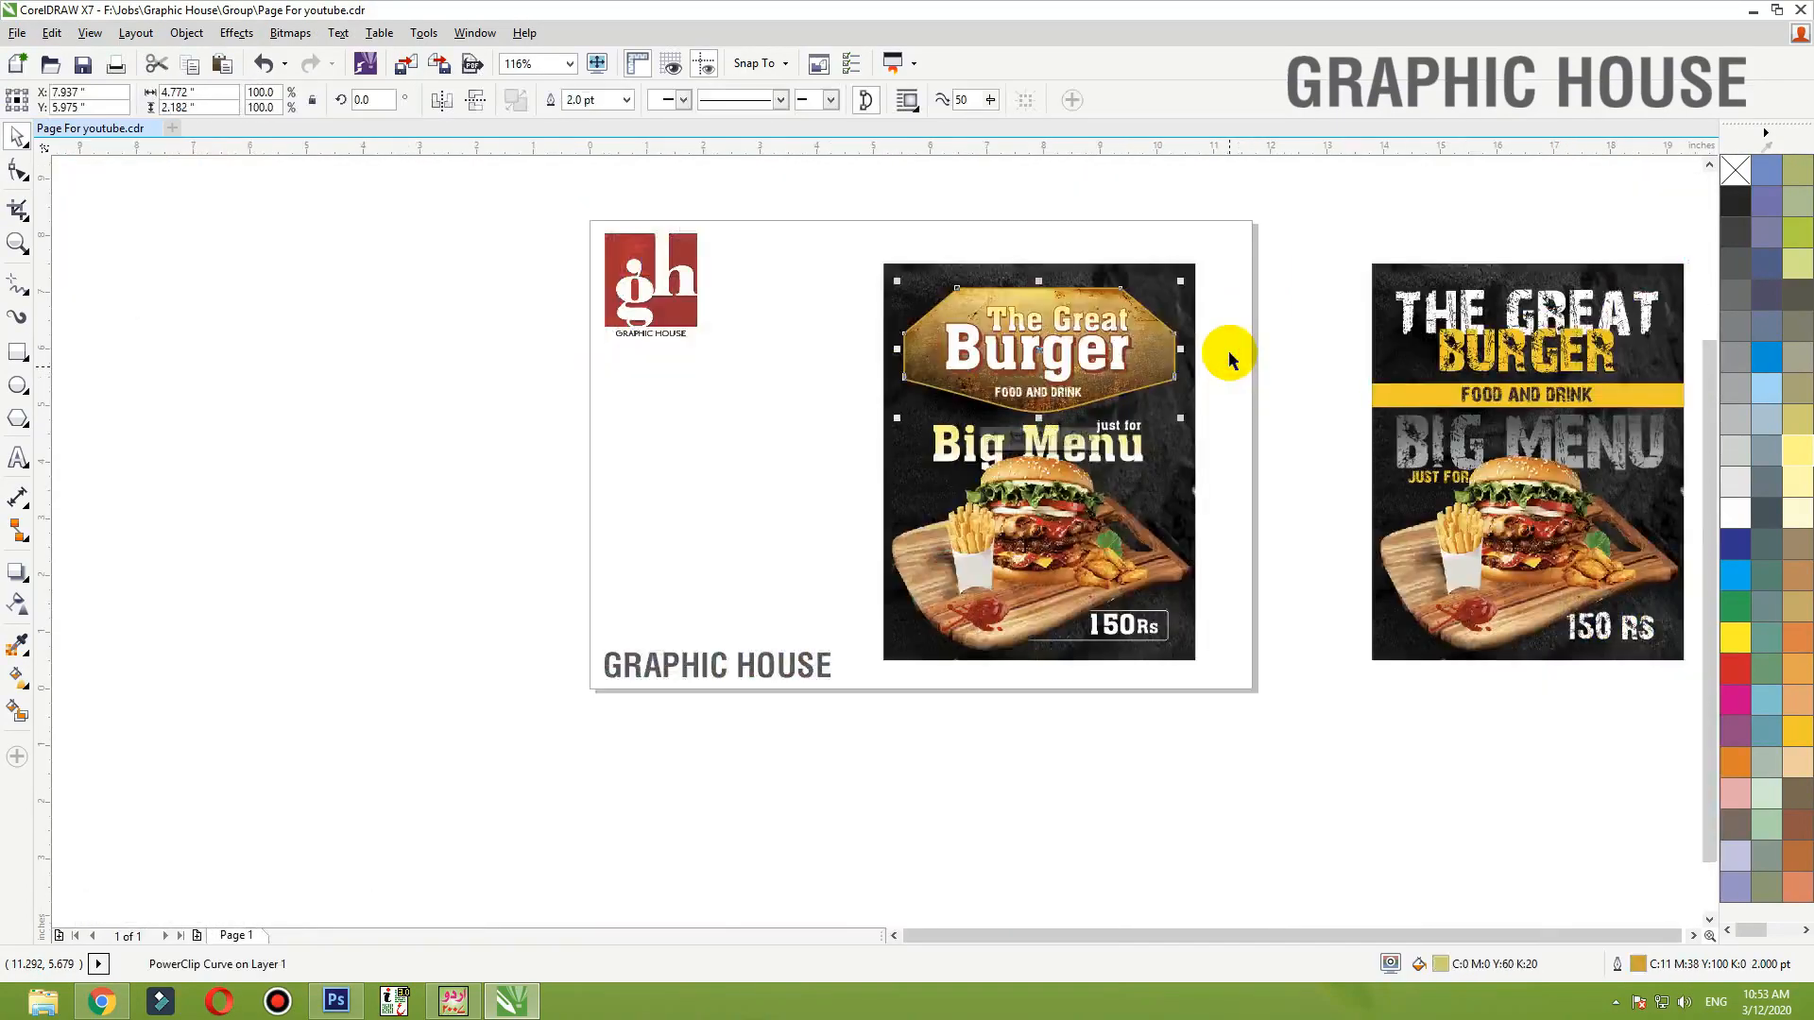
pyautogui.moveTo(1248, 232); pyautogui.dragTo(817, 713)
pyautogui.scroll(-2, 895, 520)
pyautogui.moveTo(895, 519); pyautogui.dragTo(1297, 521)
pyautogui.click(1012, 409)
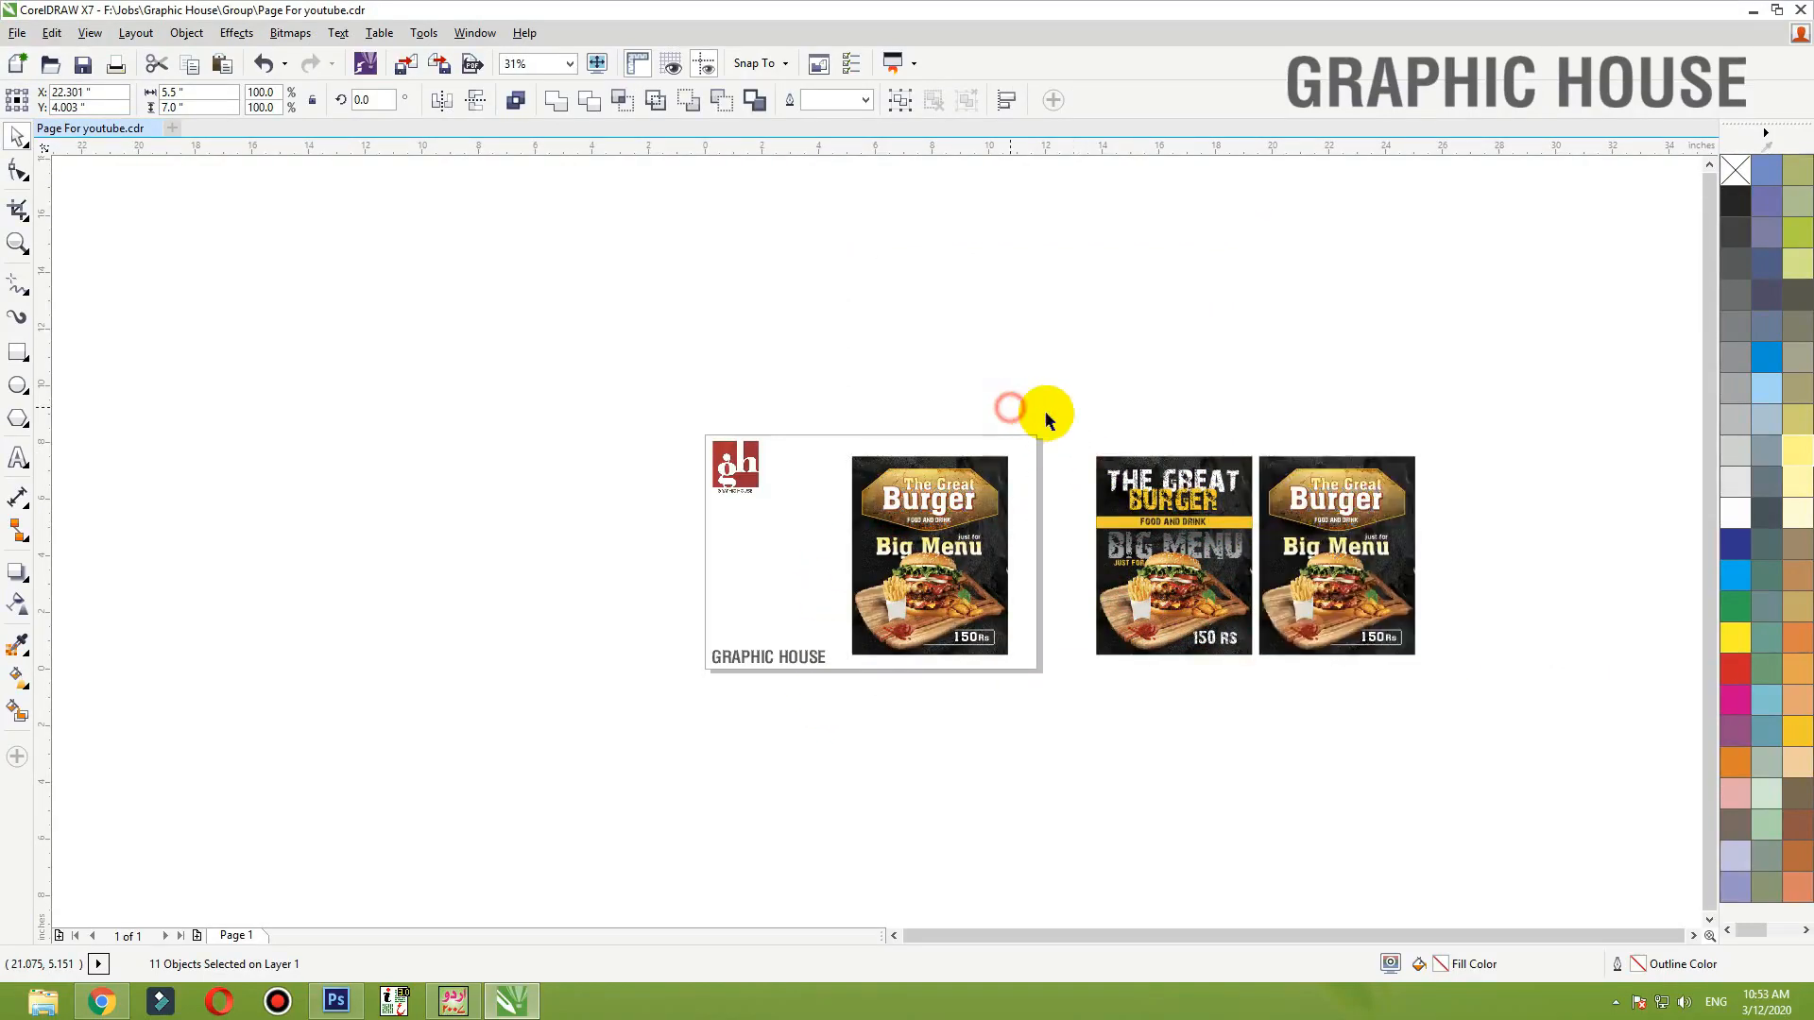
# - Open the PowerClip of the badge on the page and delete the parchment texture behind the grunge texture
pyautogui.press('F2')
pyautogui.moveTo(1045, 462); pyautogui.dragTo(740, 571)
pyautogui.click(1340, 453)
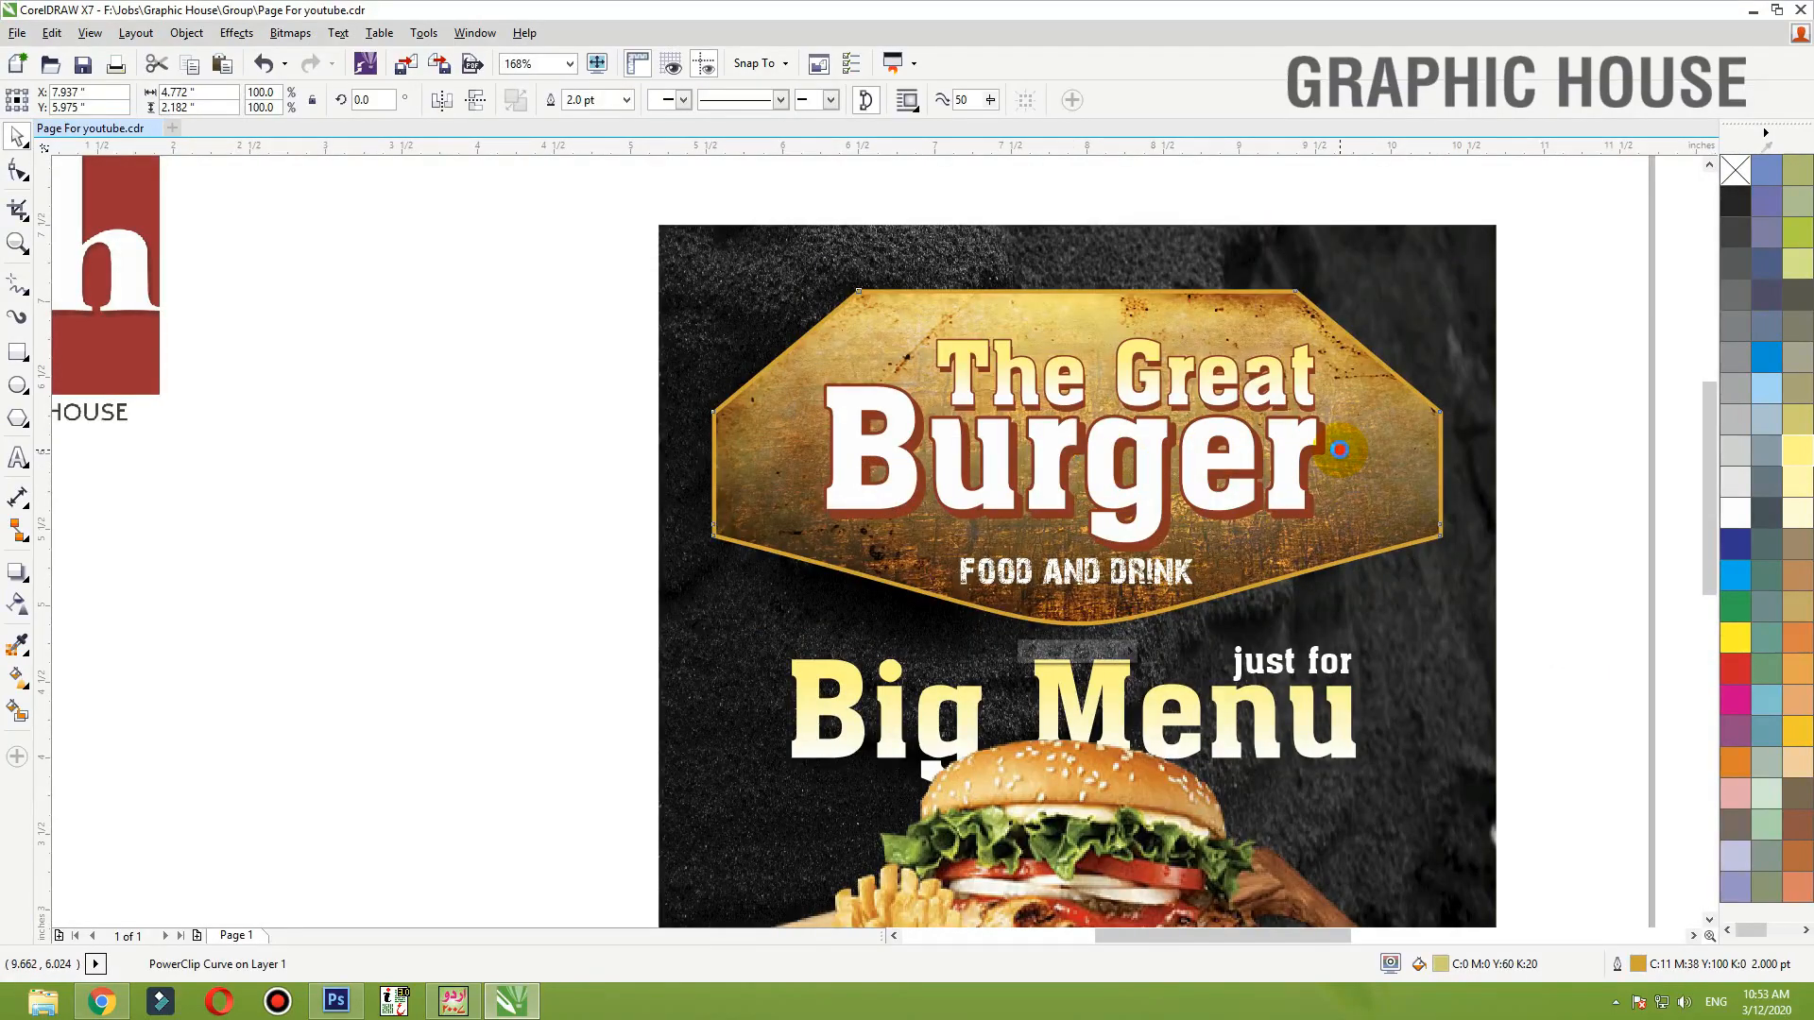
pyautogui.keyDown('ctrl'); pyautogui.click(1356, 462); pyautogui.keyUp('ctrl')
pyautogui.click(1486, 314)
pyautogui.press('Delete')
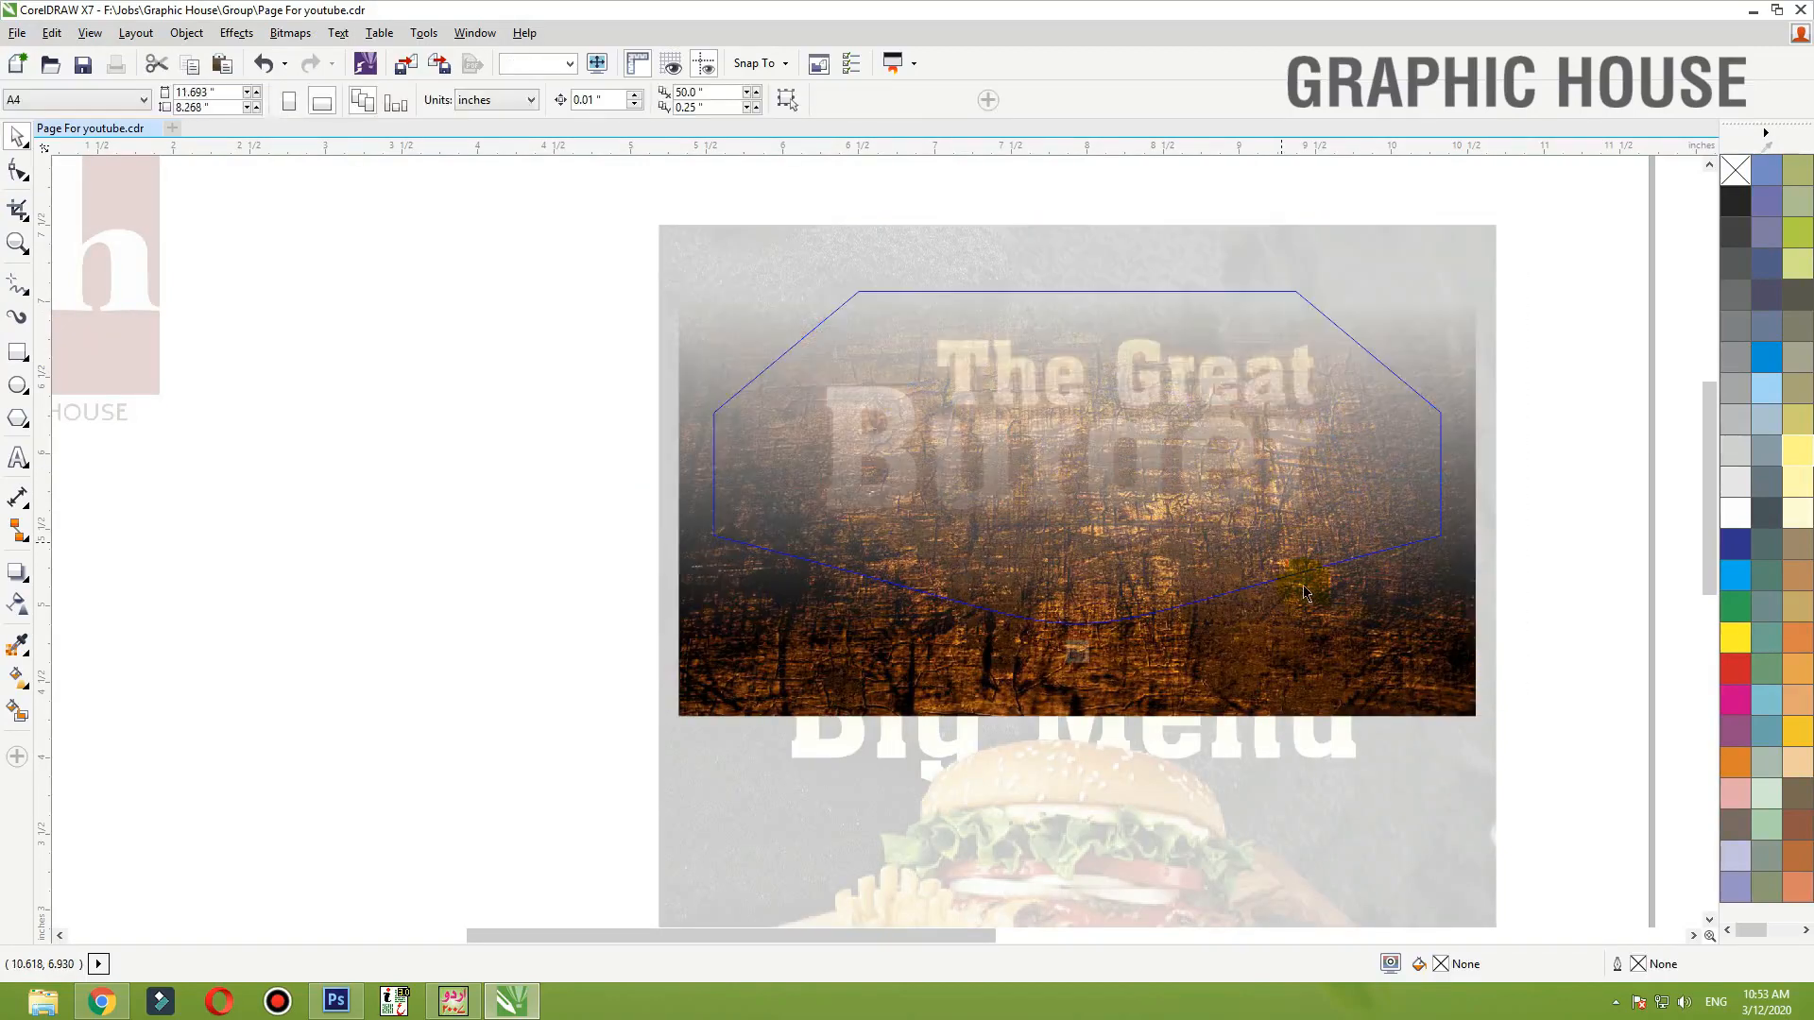
# - Remove the grunge texture's transparency and finish editing the badge's PowerClip
pyautogui.click(18, 605)
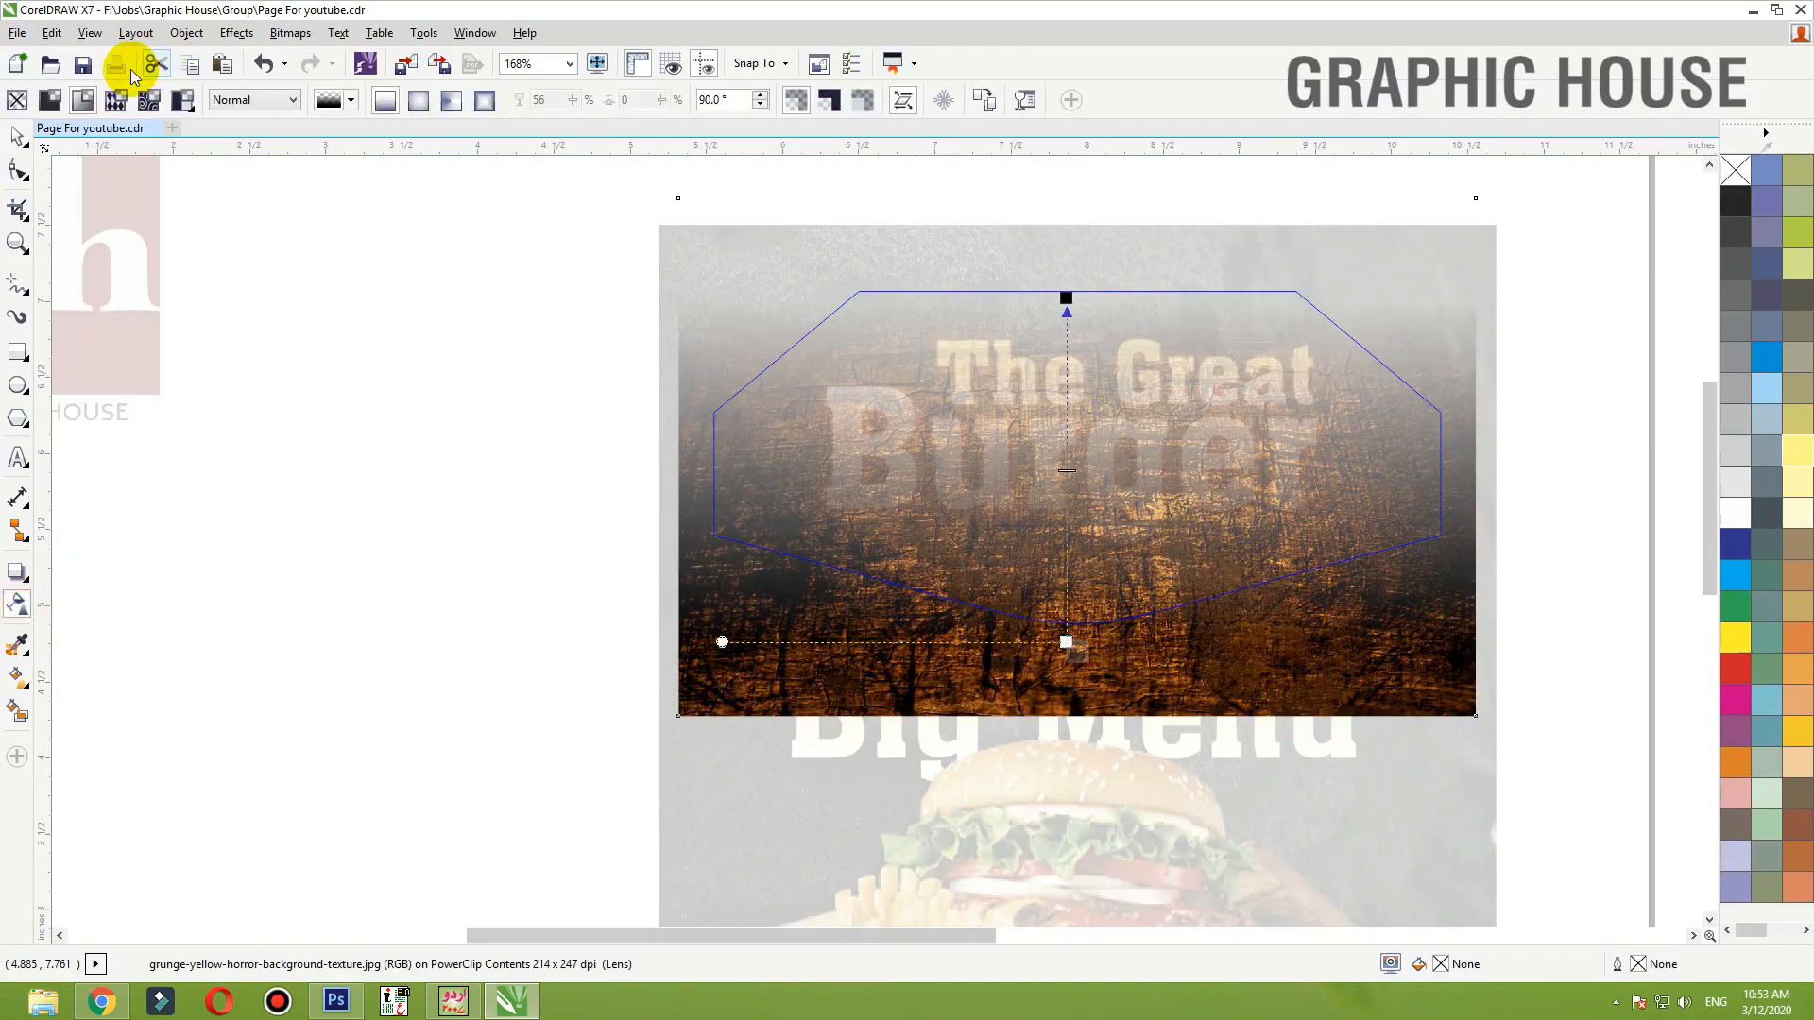
pyautogui.click(18, 100)
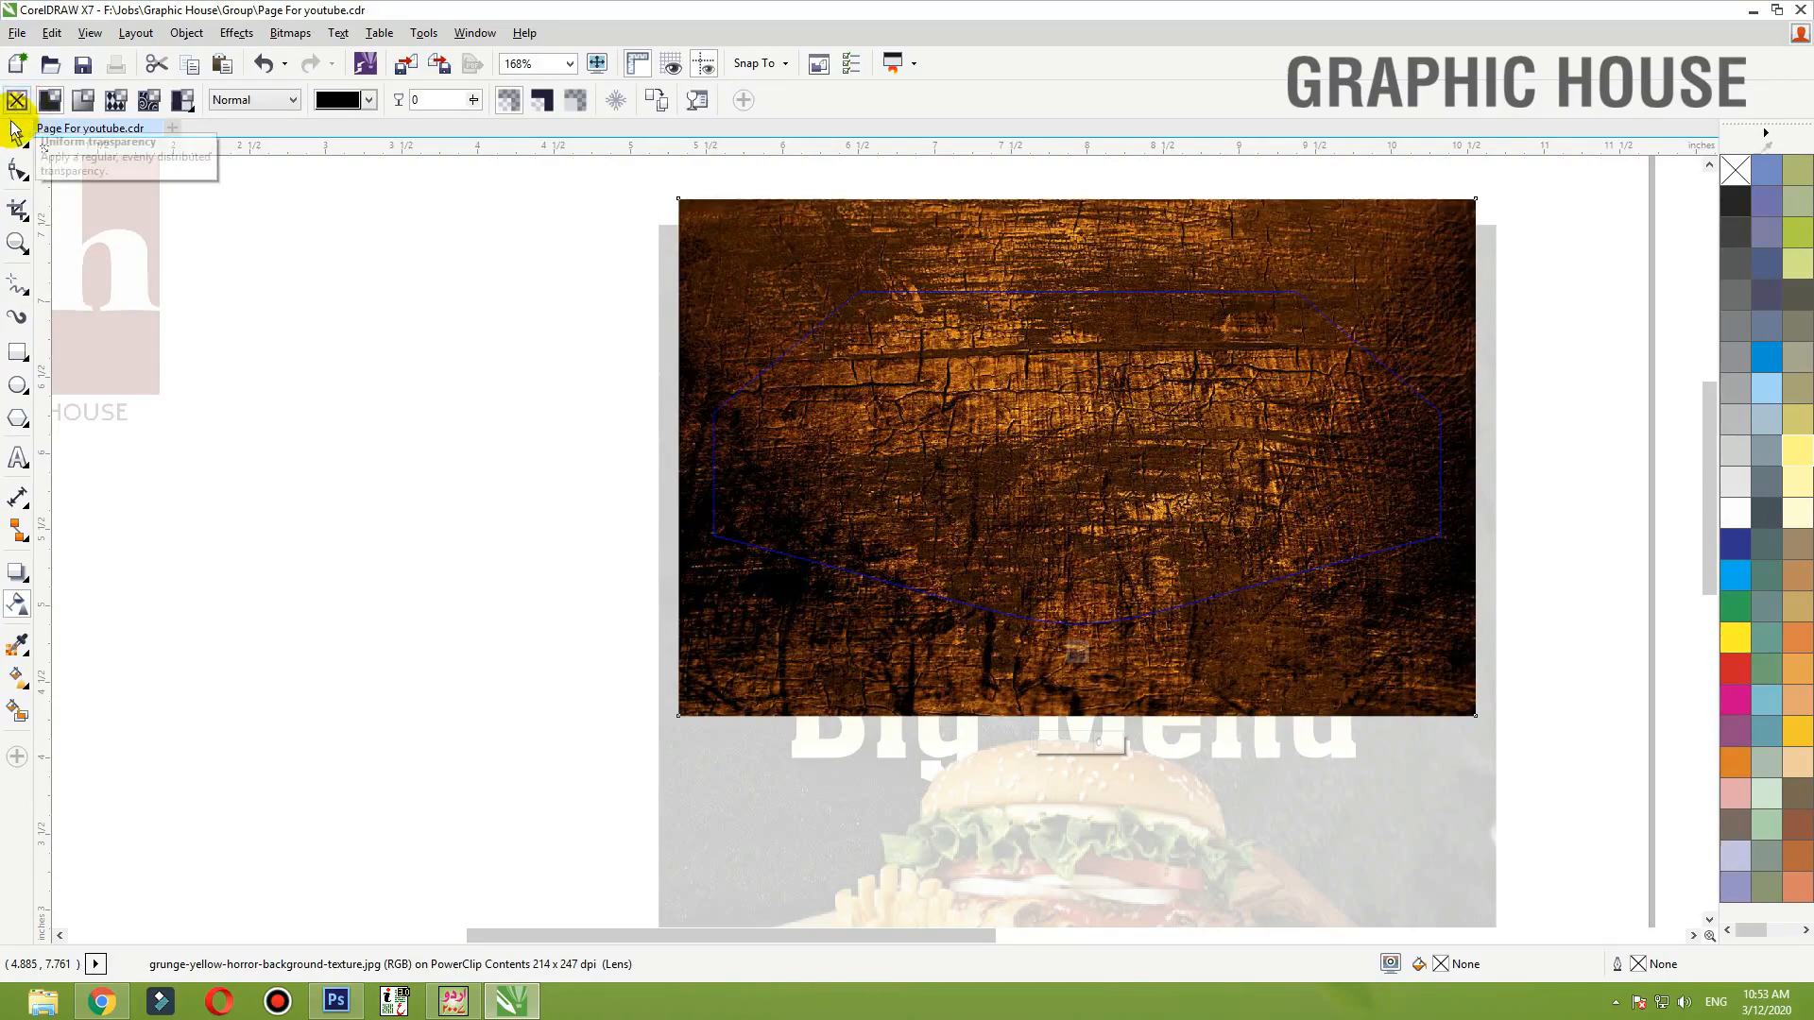
pyautogui.click(17, 135)
pyautogui.keyDown('ctrl'); pyautogui.click(390, 321); pyautogui.keyUp('ctrl')
pyautogui.click(361, 310)
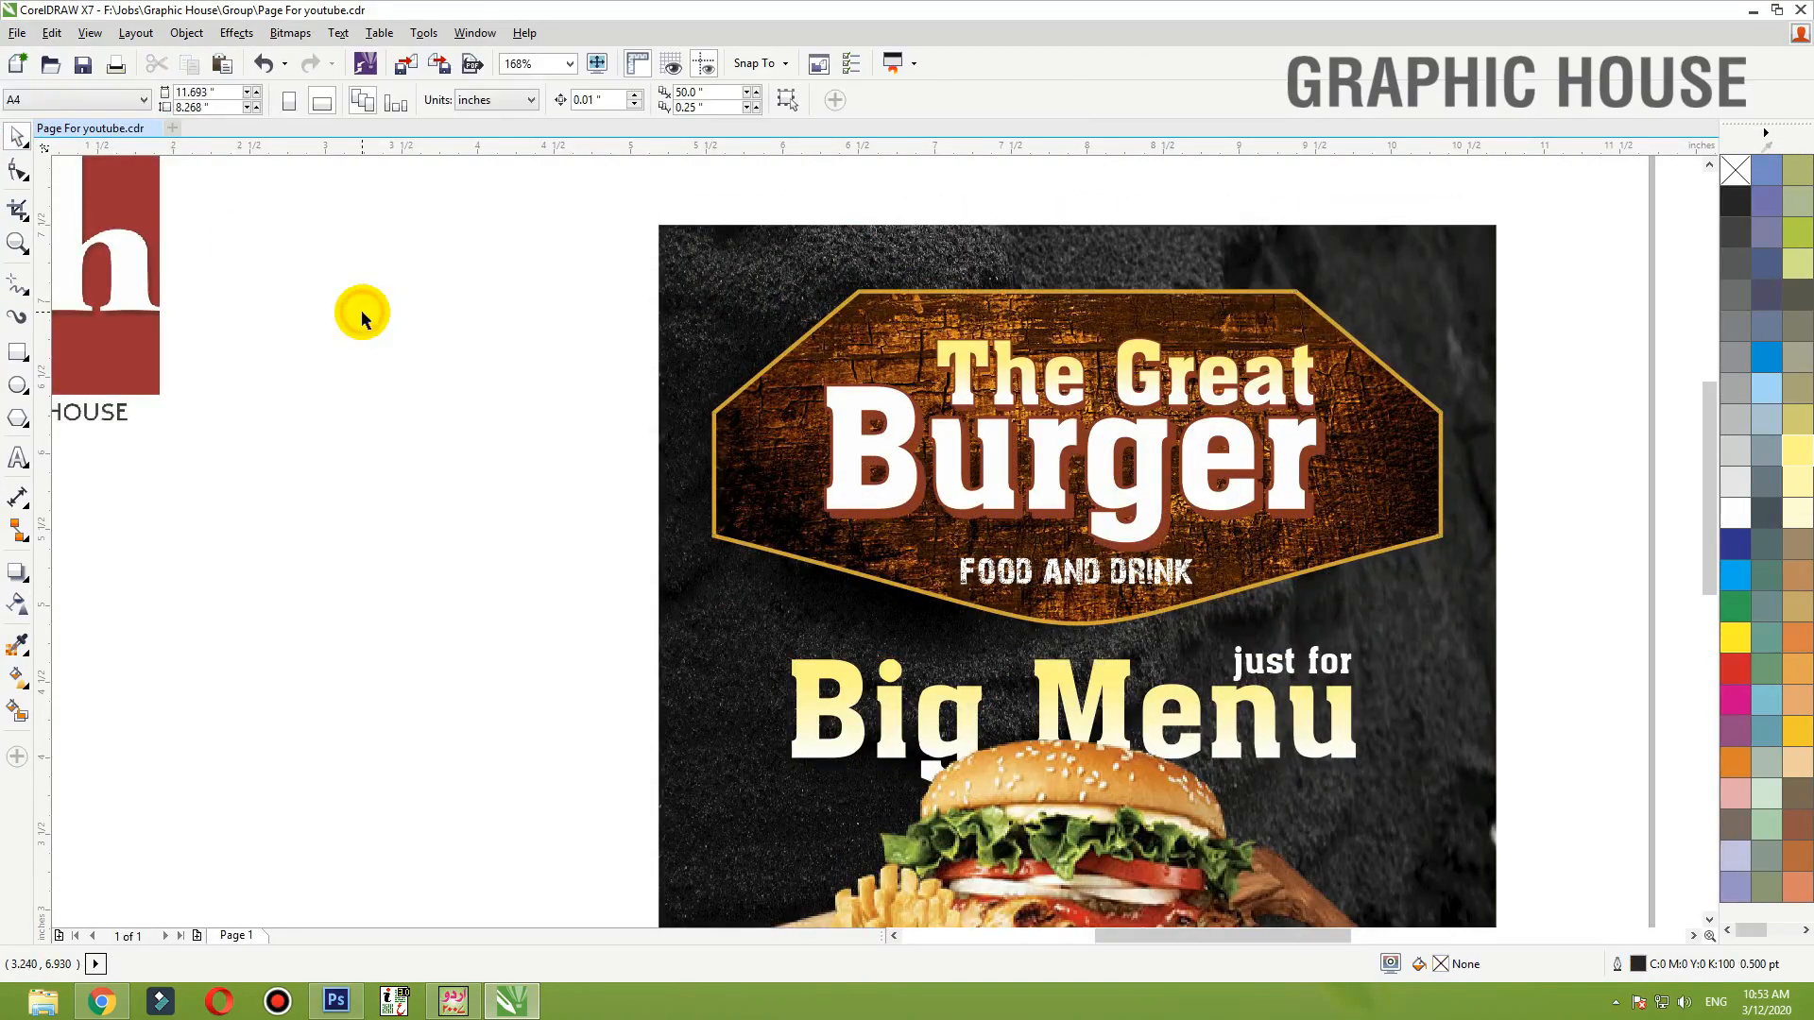
# - Sample brown (C:22 M:80 Y:100 K:16) from the badge texture and apply it to the outline of the "Burger" backing text
pyautogui.click(1150, 496)
pyautogui.hotkey('ctrl', 'z')
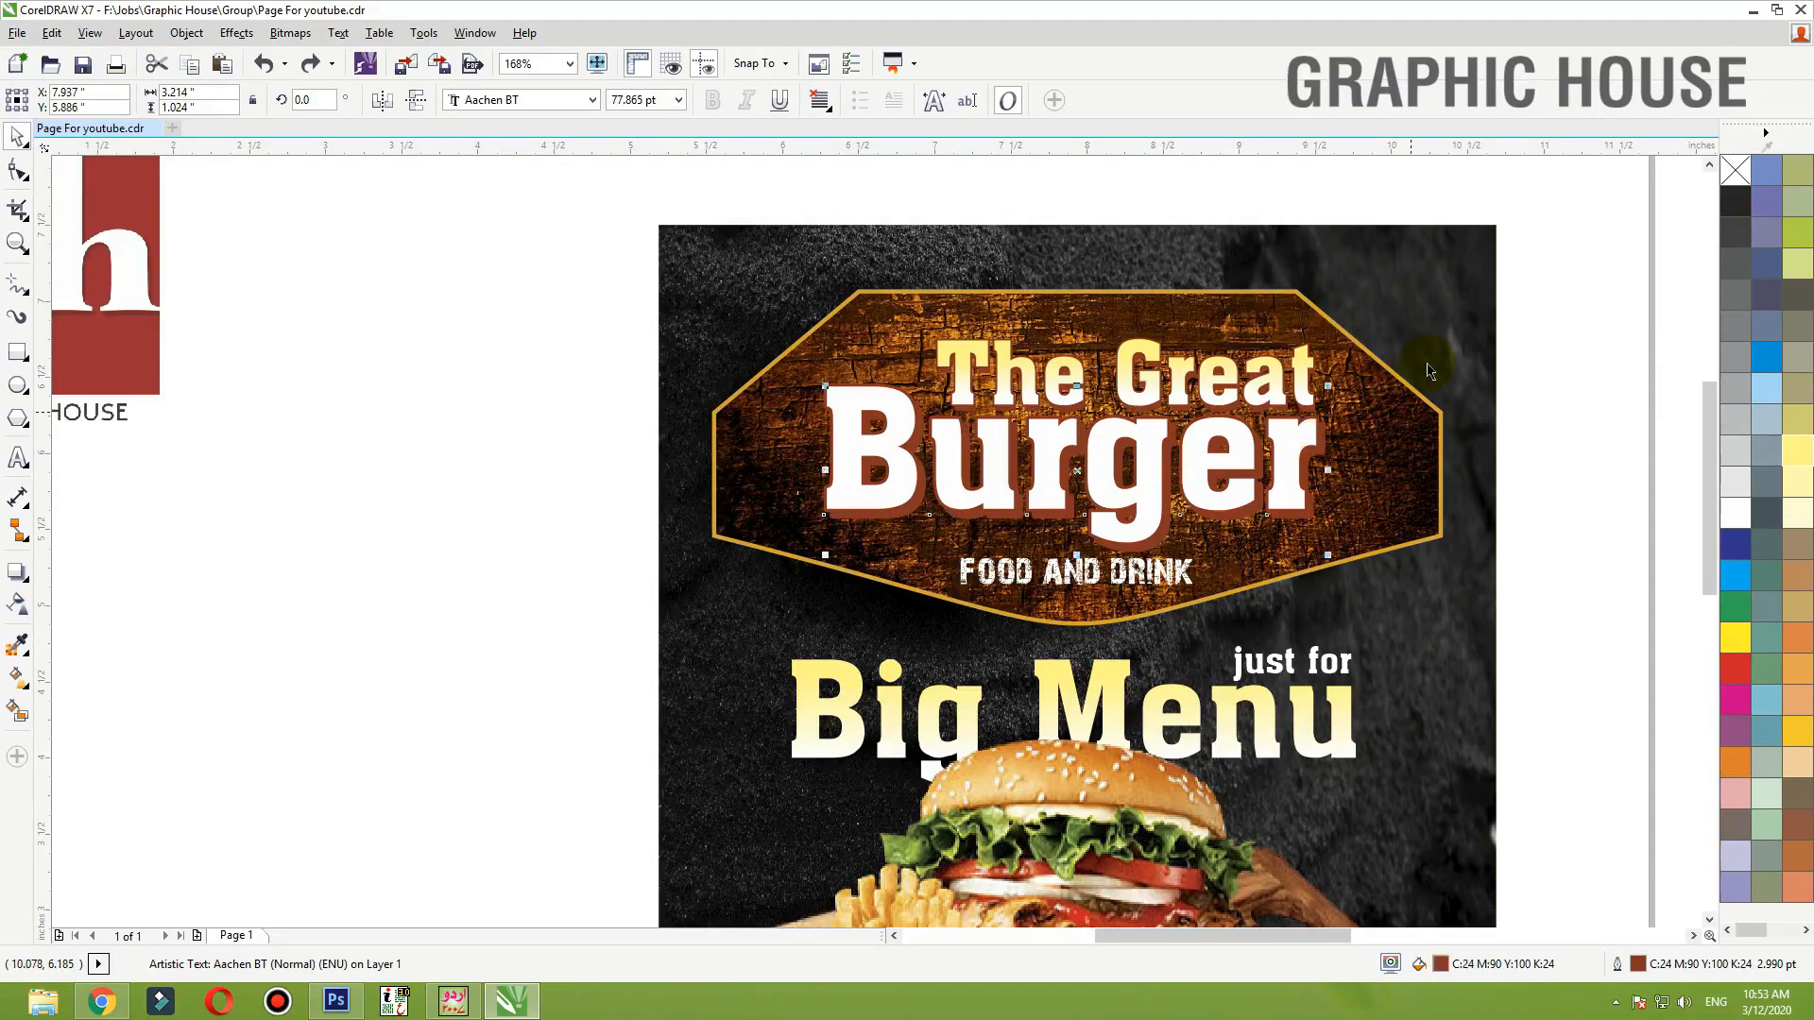
pyautogui.press('F2')
pyautogui.moveTo(1563, 309); pyautogui.dragTo(567, 614)
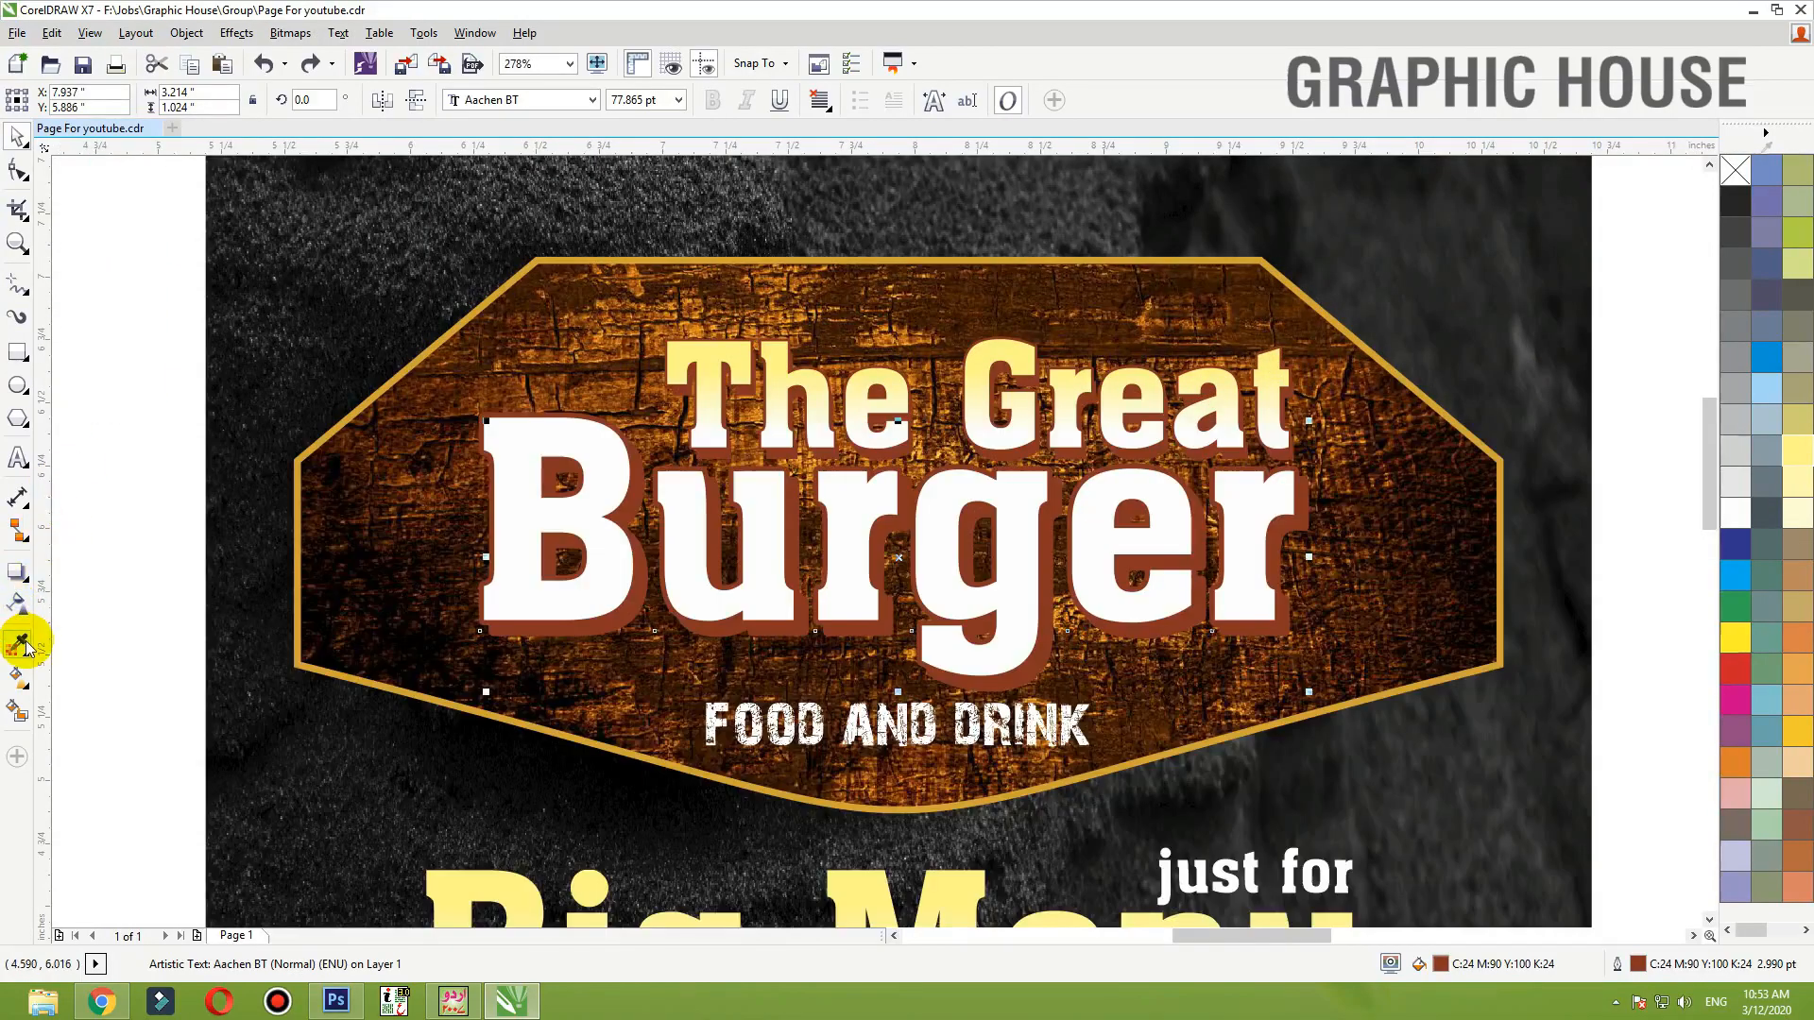
pyautogui.click(20, 645)
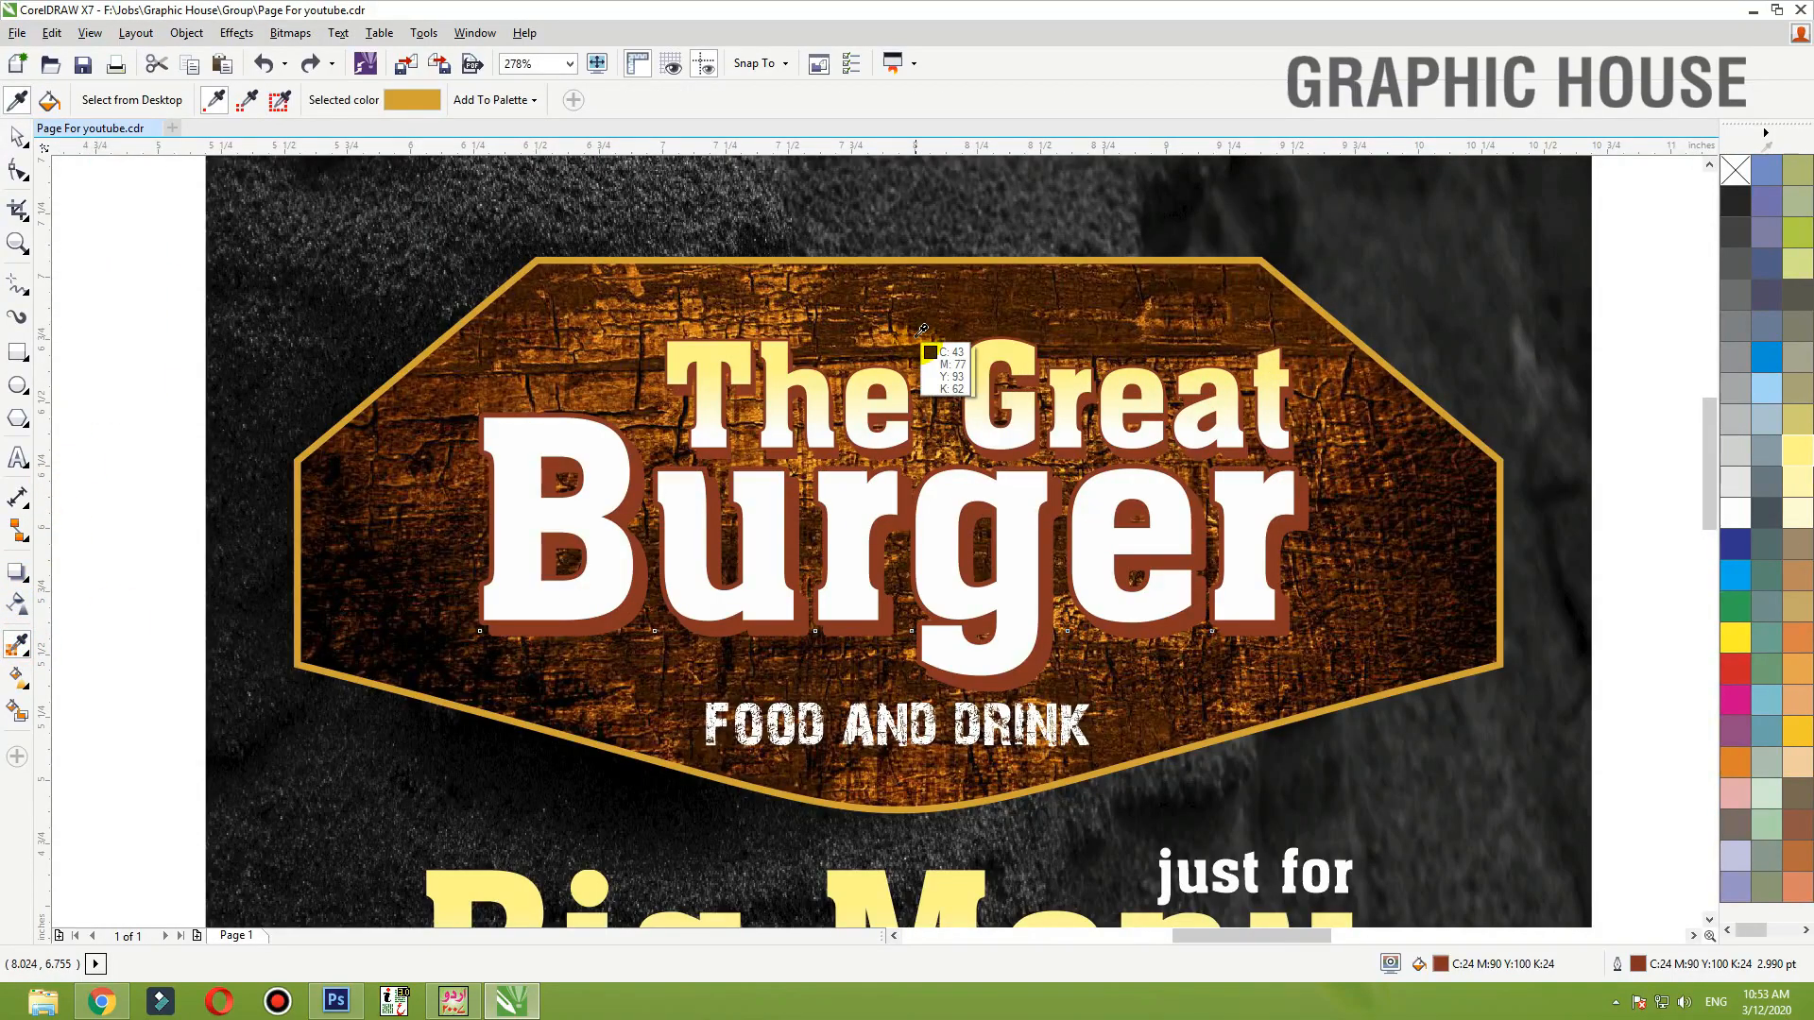
pyautogui.click(1234, 506)
pyautogui.click(1292, 520)
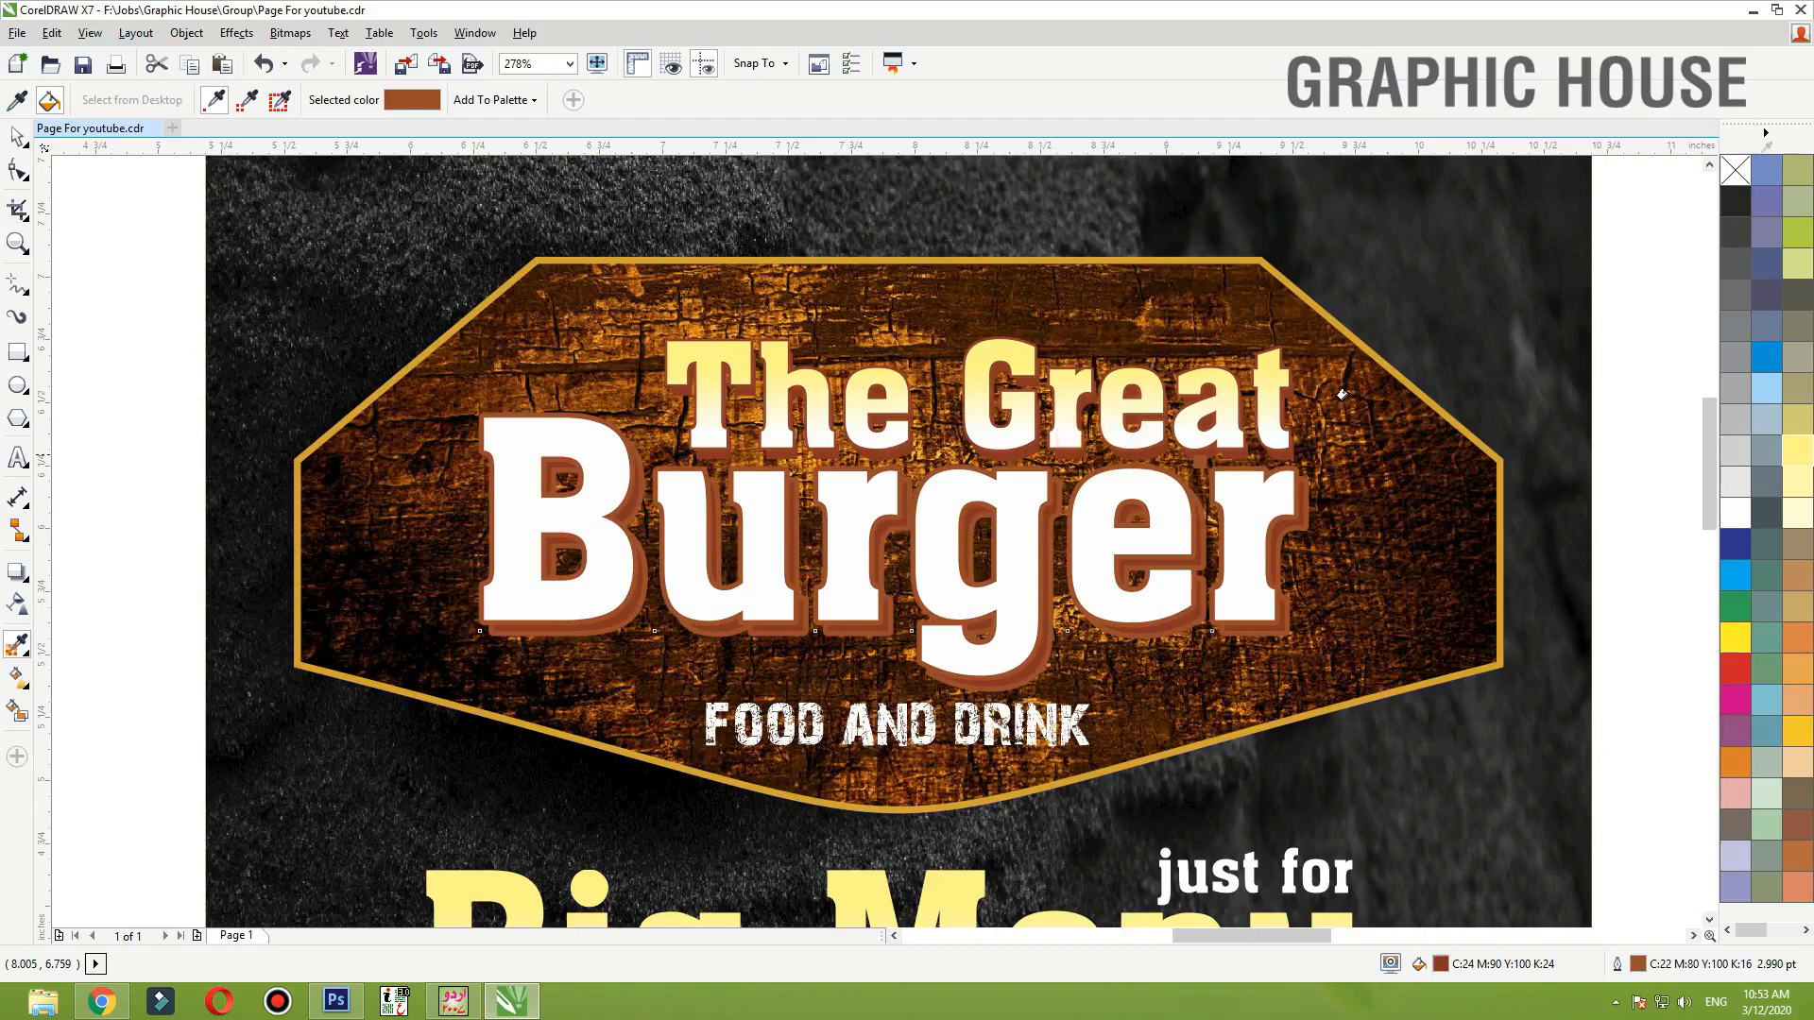
# - Apply the same sampled brown to the backing shadow of the "The Great" headline
pyautogui.moveTo(1146, 505); pyautogui.dragTo(1147, 506)
pyautogui.click(909, 669)
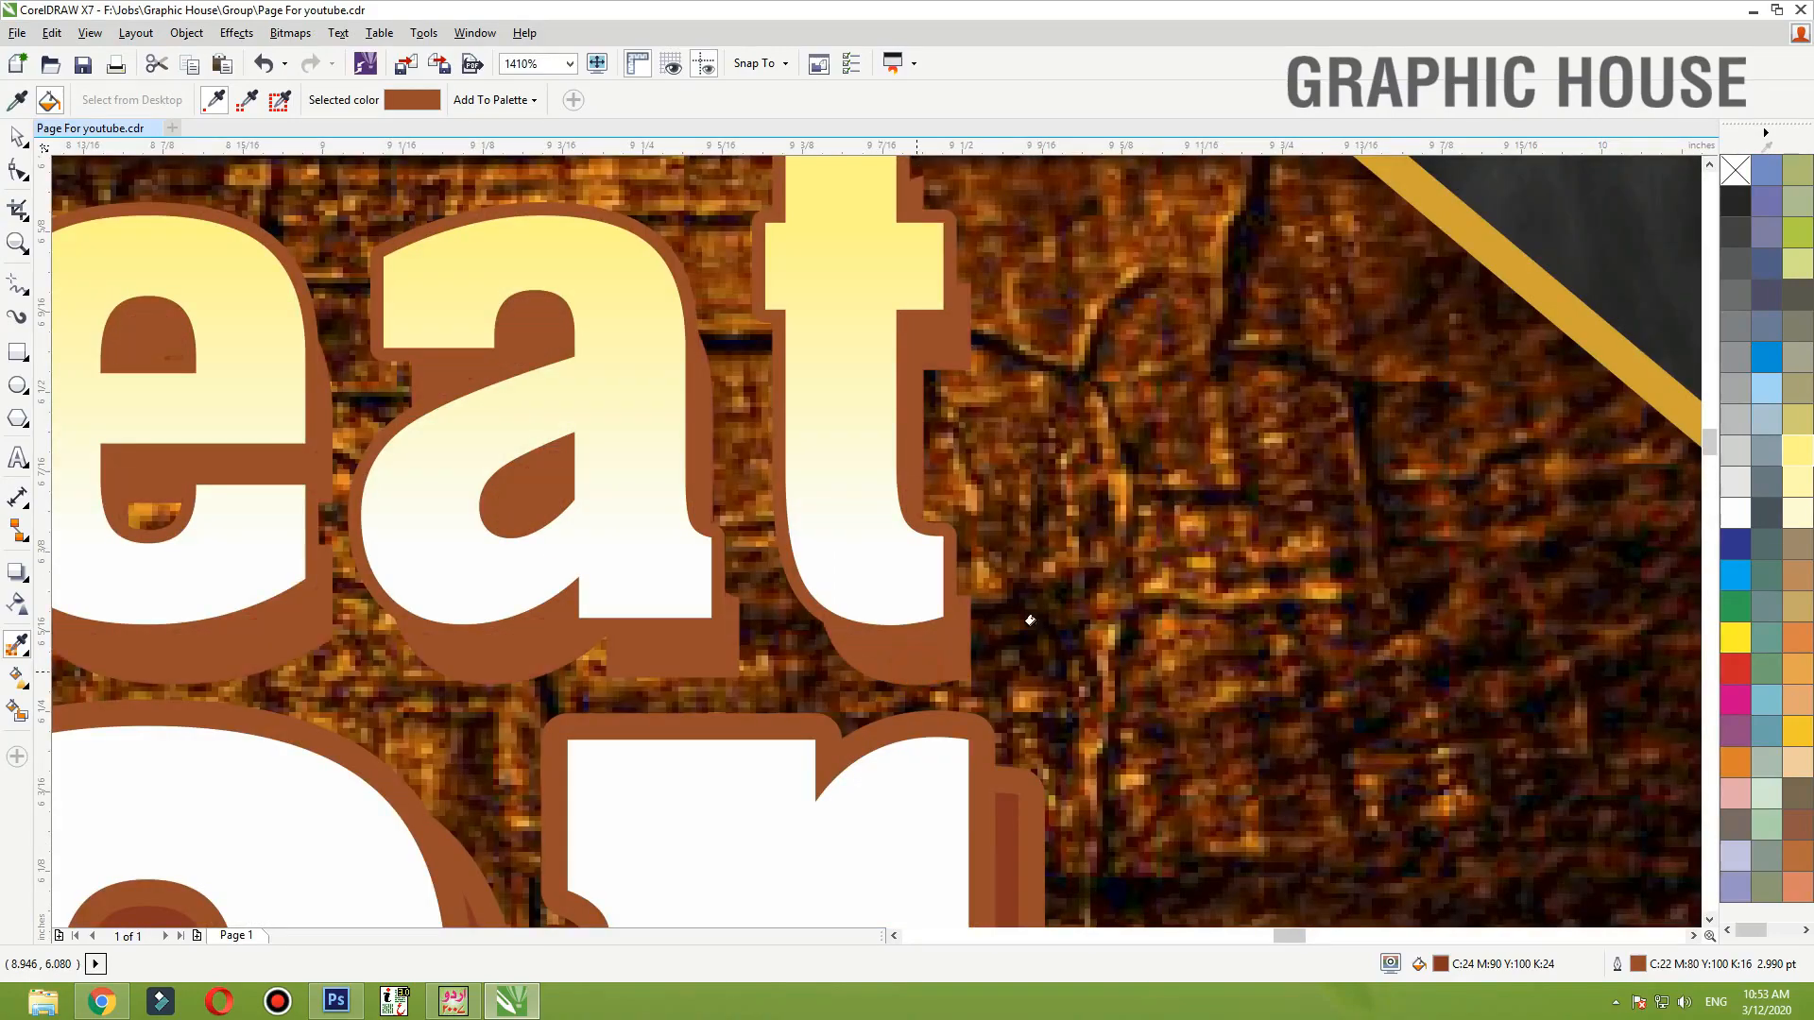
pyautogui.scroll(-3, 1085, 576)
pyautogui.press('space')
pyautogui.scroll(-1, 1096, 427)
pyautogui.click(1096, 421)
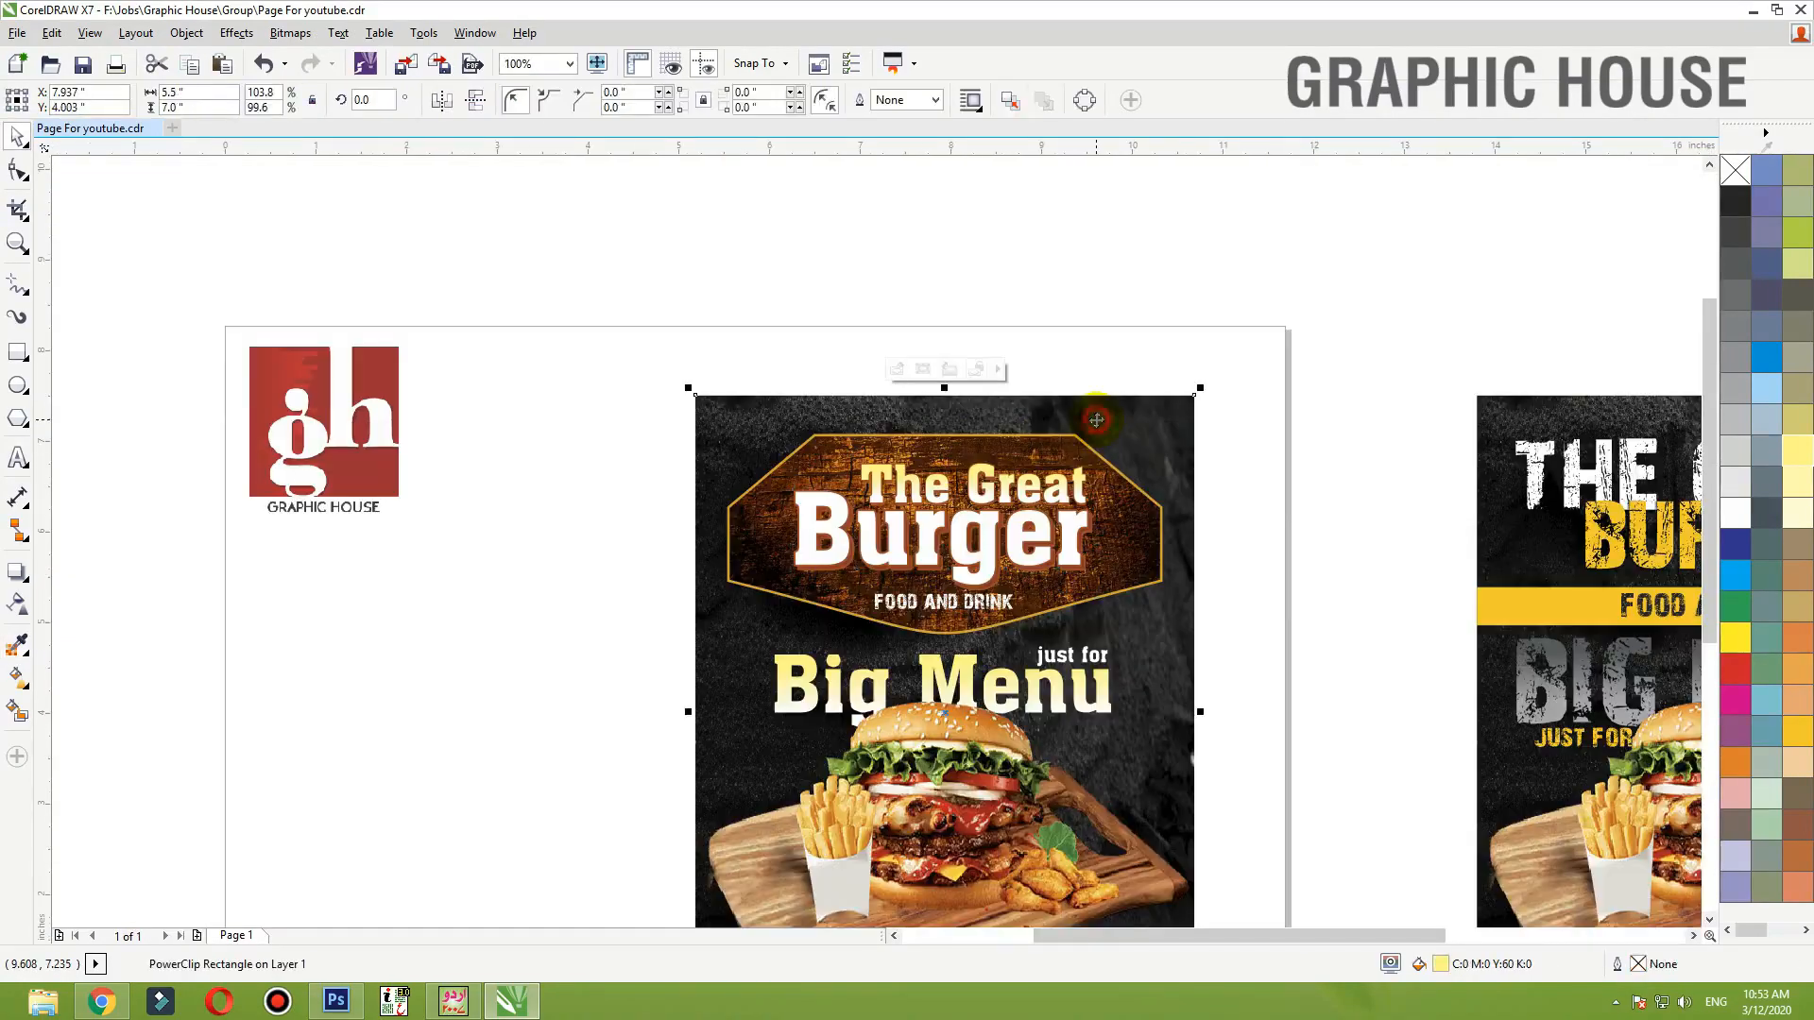
# - Select the dark-badge poster and place a copy below the original posters, at about X 18.57 and Y -4.997 in
pyautogui.scroll(-4, 1247, 393)
pyautogui.moveTo(1223, 292); pyautogui.dragTo(1025, 595)
pyautogui.moveTo(1265, 643); pyautogui.dragTo(1364, 696)
pyautogui.rightClick(1364, 697)
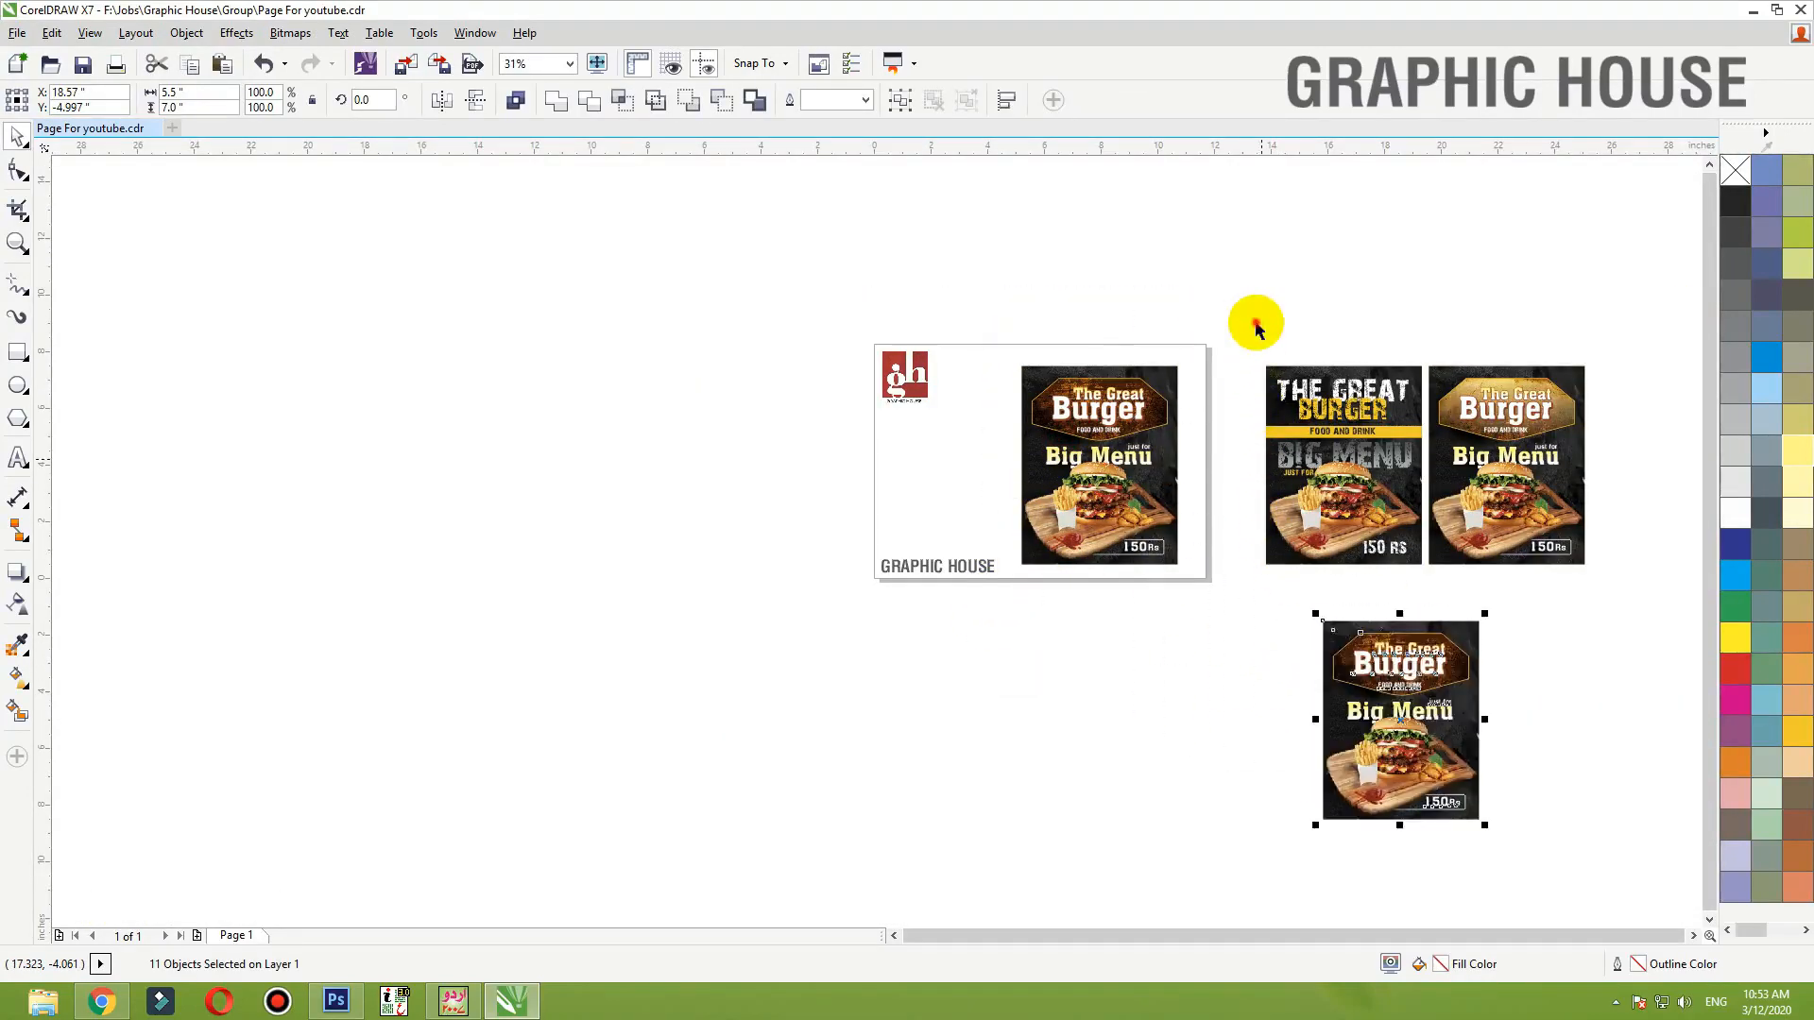
# - Enlarge the page poster's badge to about 5.60 by 2.56 in and place it inside the poster's background PowerClip
pyautogui.click(1211, 327)
pyautogui.press('F2')
pyautogui.moveTo(1210, 346); pyautogui.dragTo(949, 464)
pyautogui.click(1311, 419)
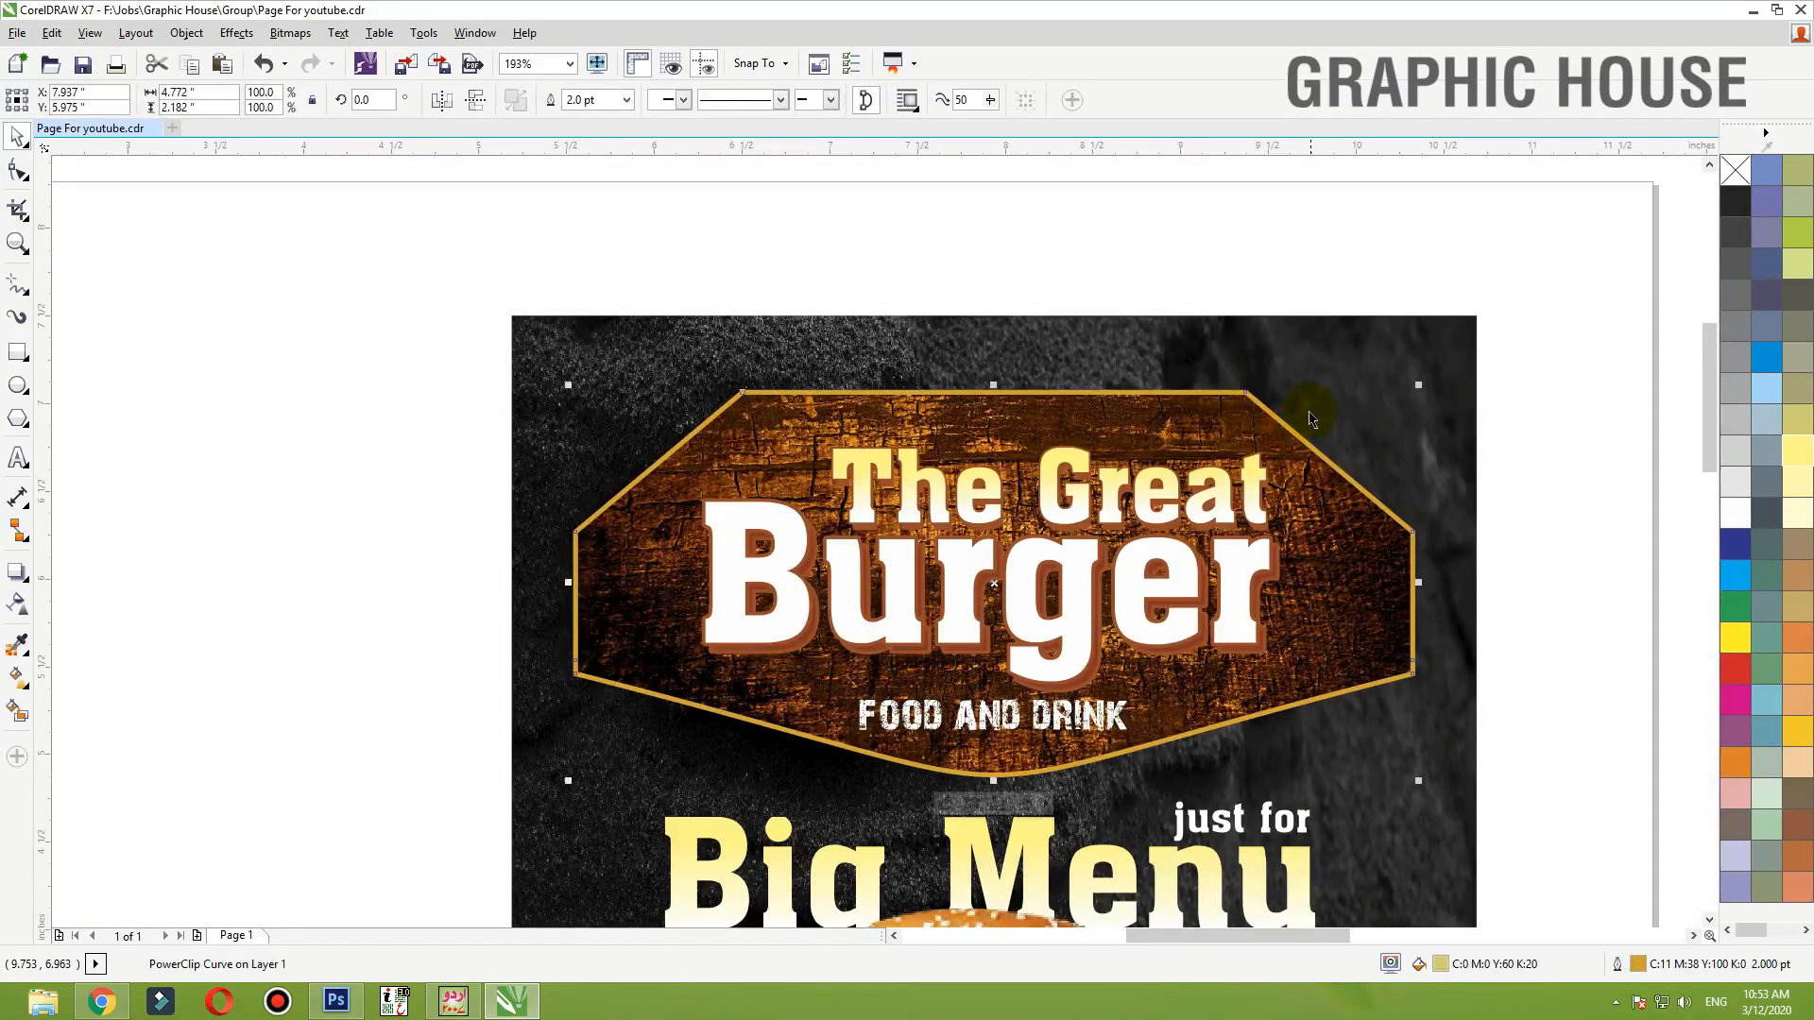
pyautogui.moveTo(1422, 387); pyautogui.dragTo(1491, 351)
pyautogui.rightClick(1364, 211)
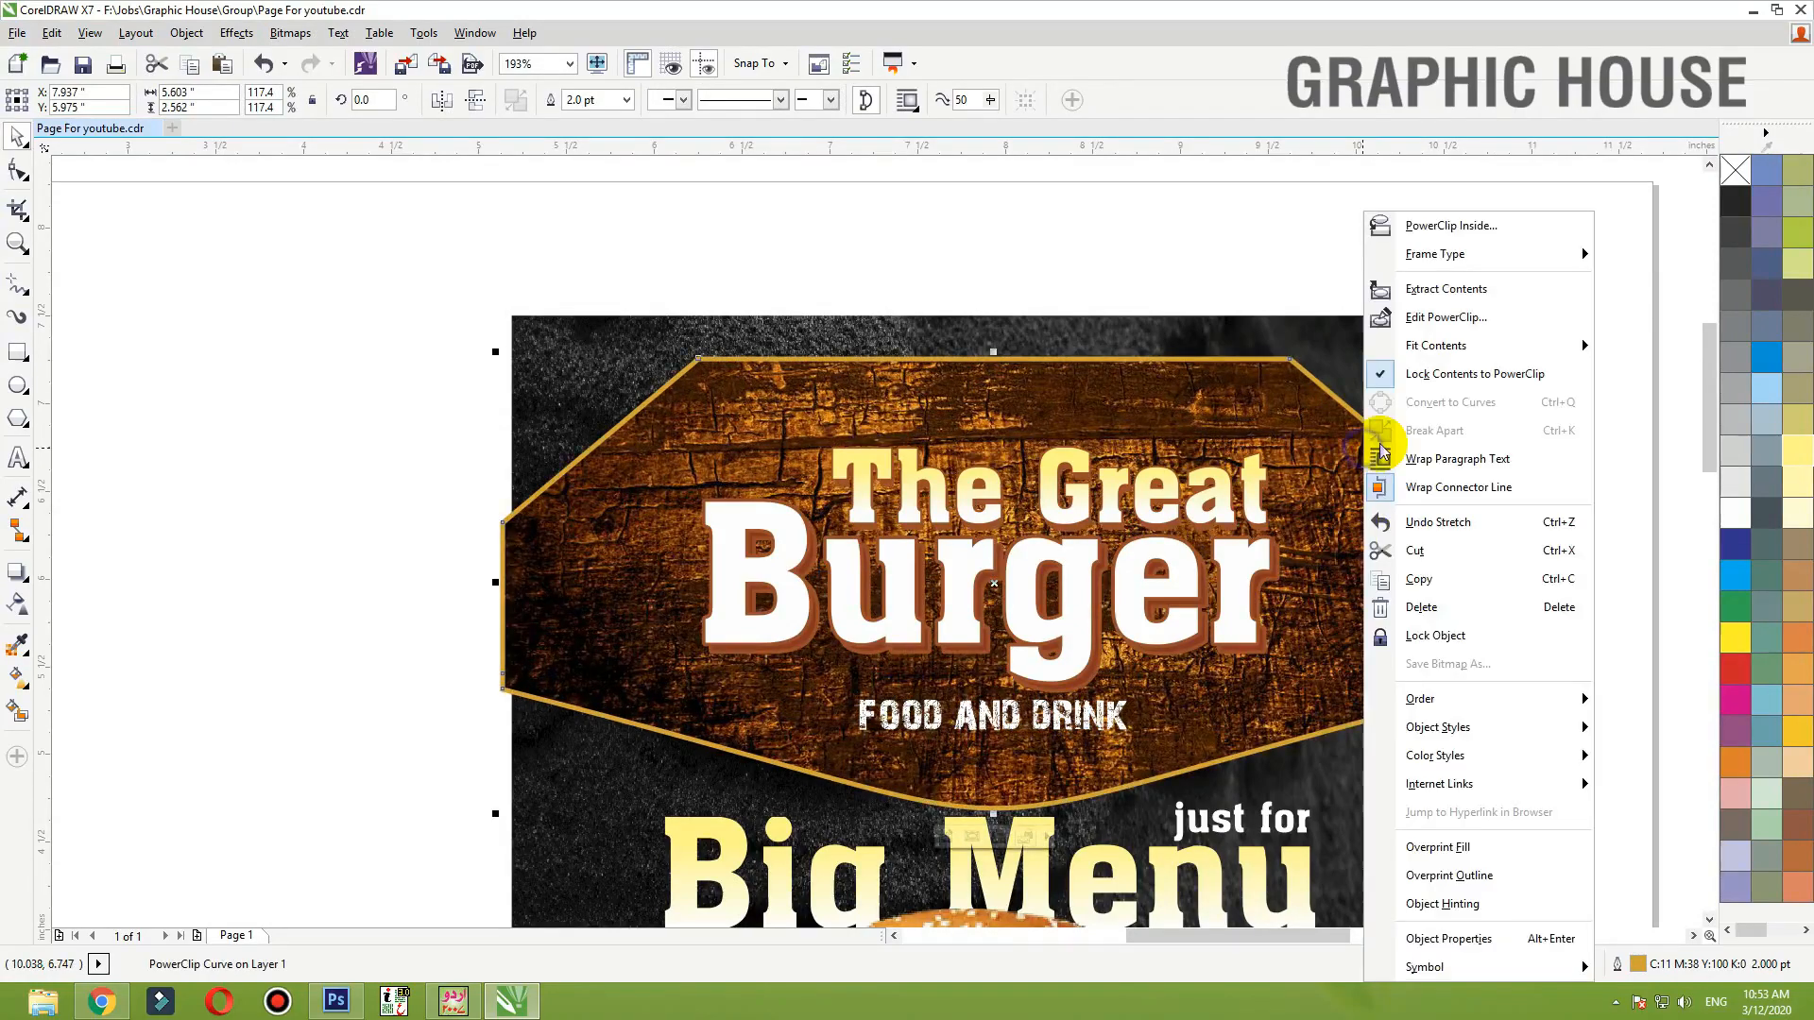
pyautogui.click(1426, 233)
pyautogui.click(1333, 317)
# - Edit the poster's PowerClip, moving the badge up and enlarging it so it spans the poster's full width and covers its upper area
pyautogui.keyDown('ctrl'); pyautogui.click(1339, 317); pyautogui.keyUp('ctrl')
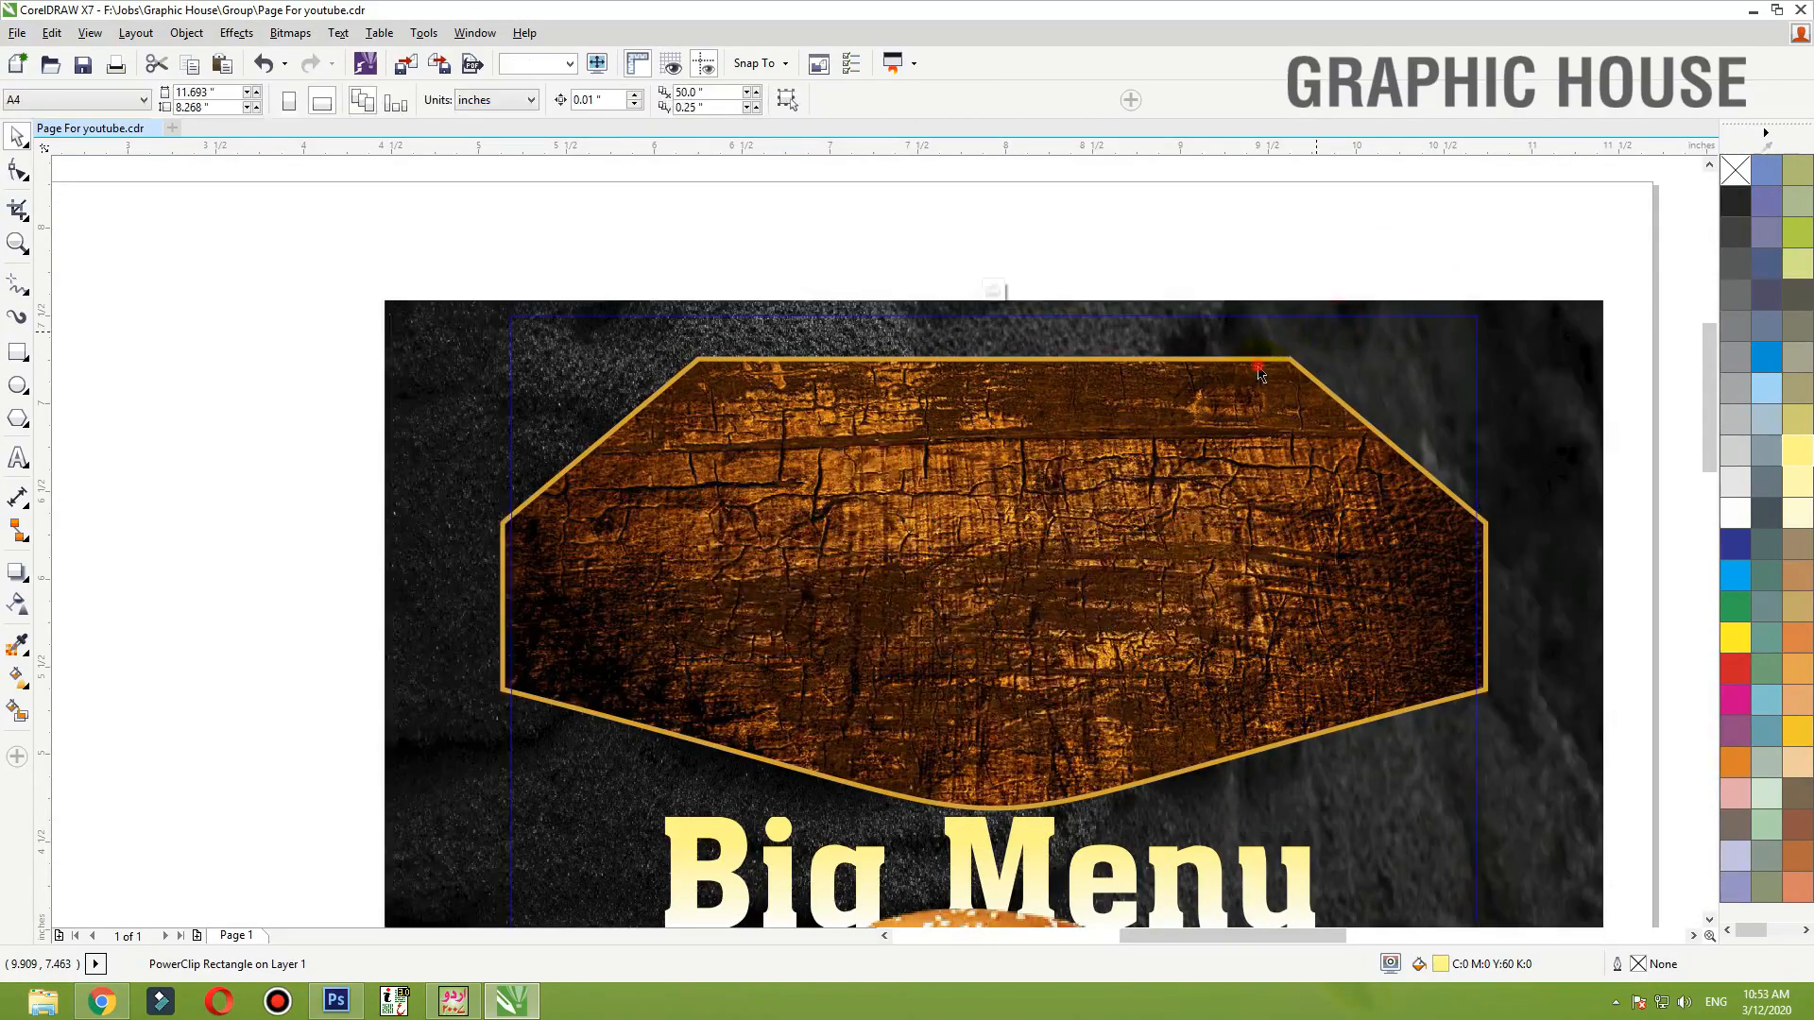
pyautogui.scroll(-2, 1224, 404)
pyautogui.moveTo(1109, 372); pyautogui.dragTo(1109, 219)
pyautogui.moveTo(1369, 416); pyautogui.dragTo(1417, 388)
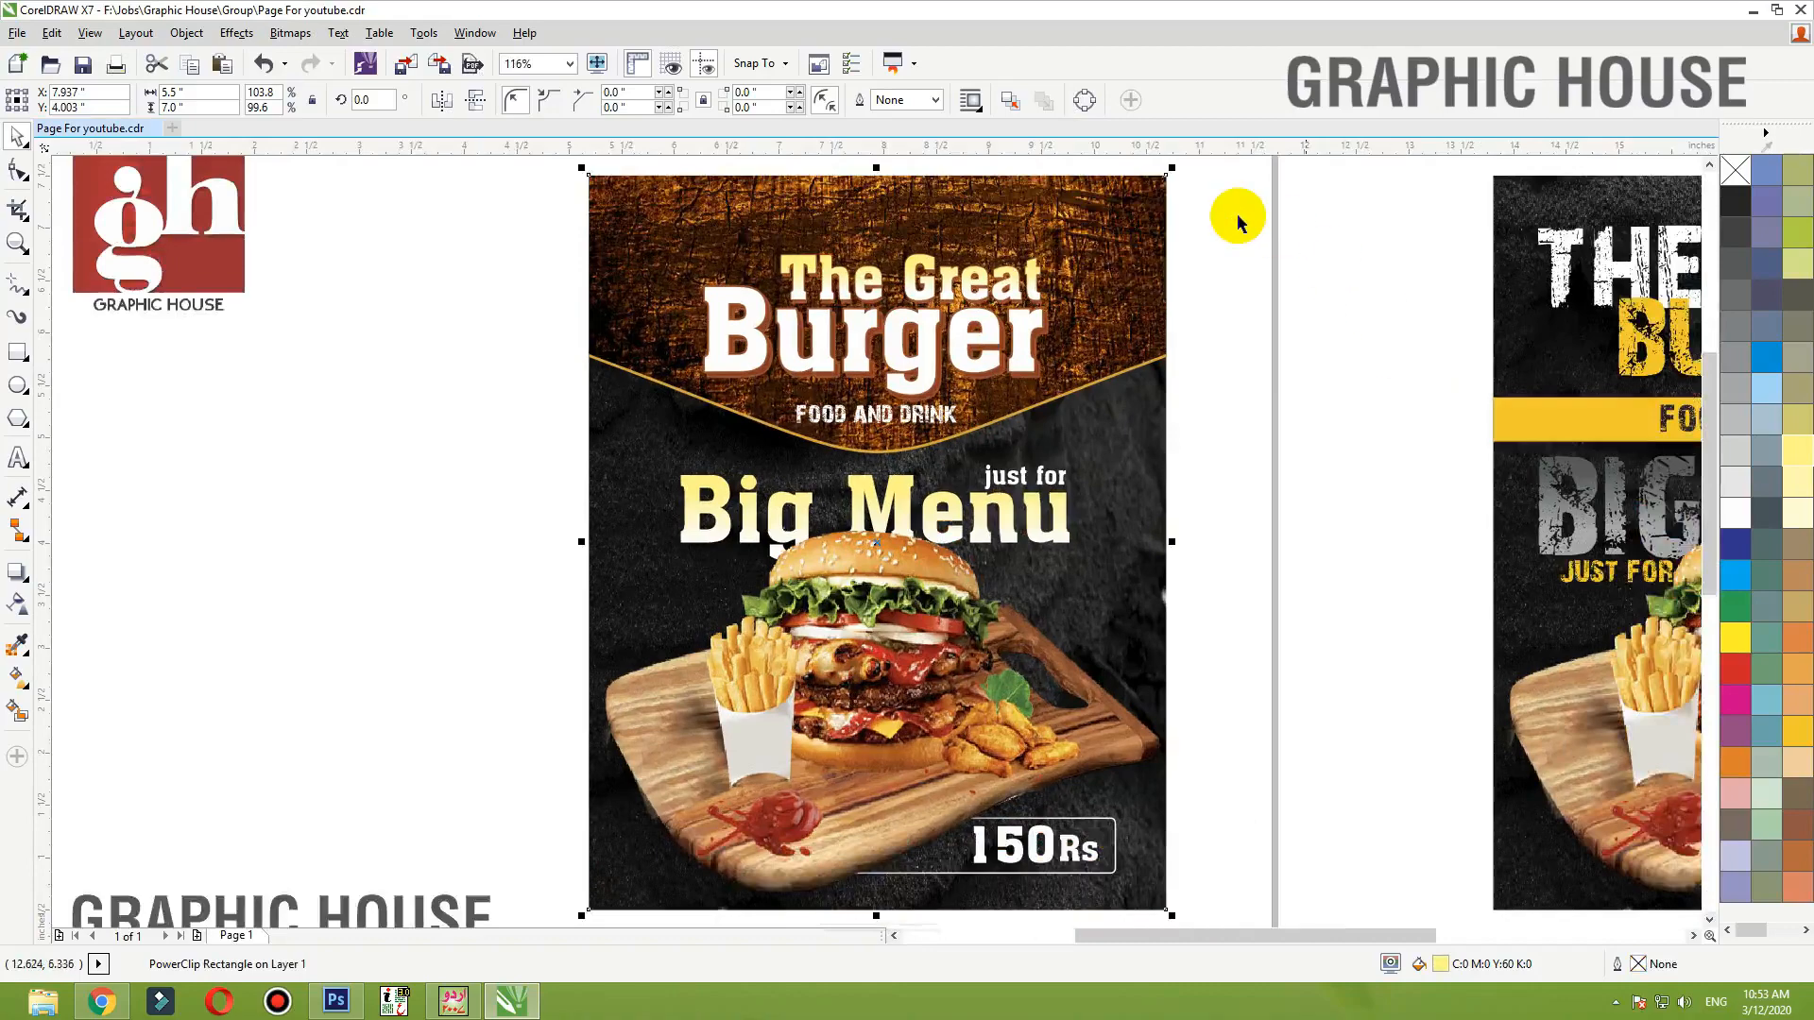
pyautogui.click(1281, 200)
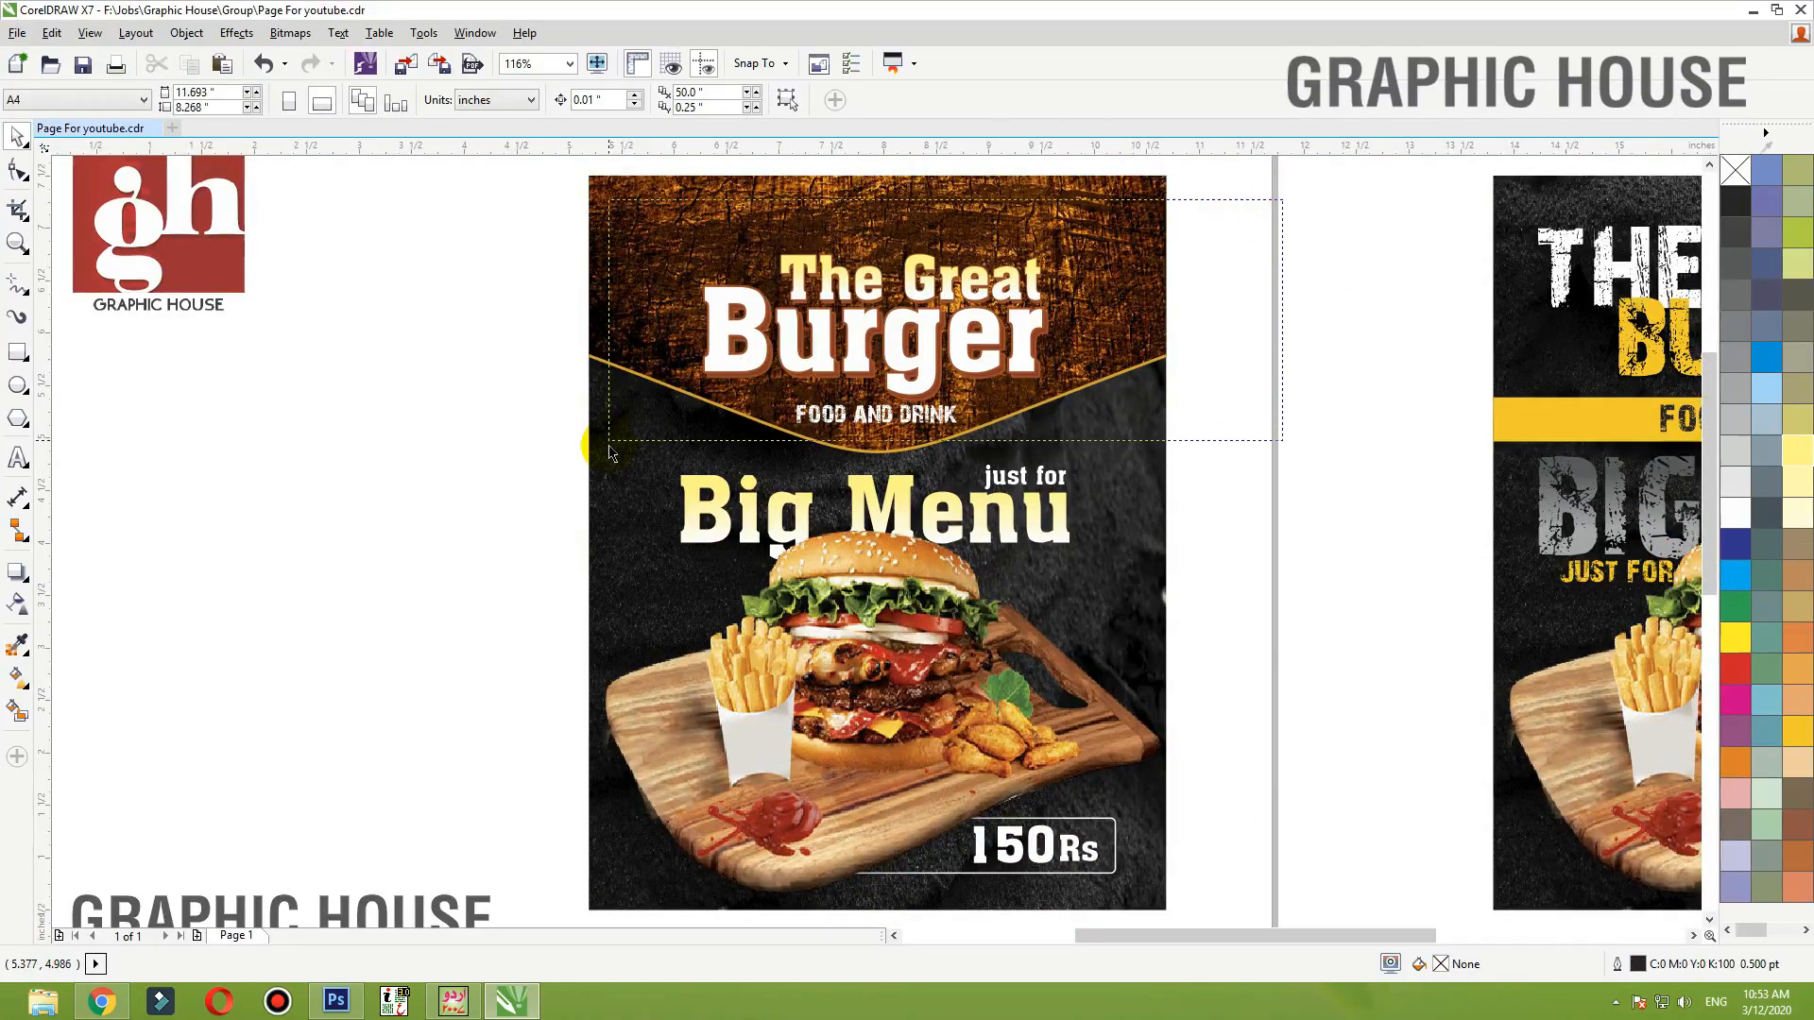
# - Move the "The Great Burger" headline and its tagline up, then enlarge them together to fill more of the wooden badge
pyautogui.moveTo(609, 451); pyautogui.dragTo(610, 451)
pyautogui.moveTo(942, 385); pyautogui.dragTo(942, 350)
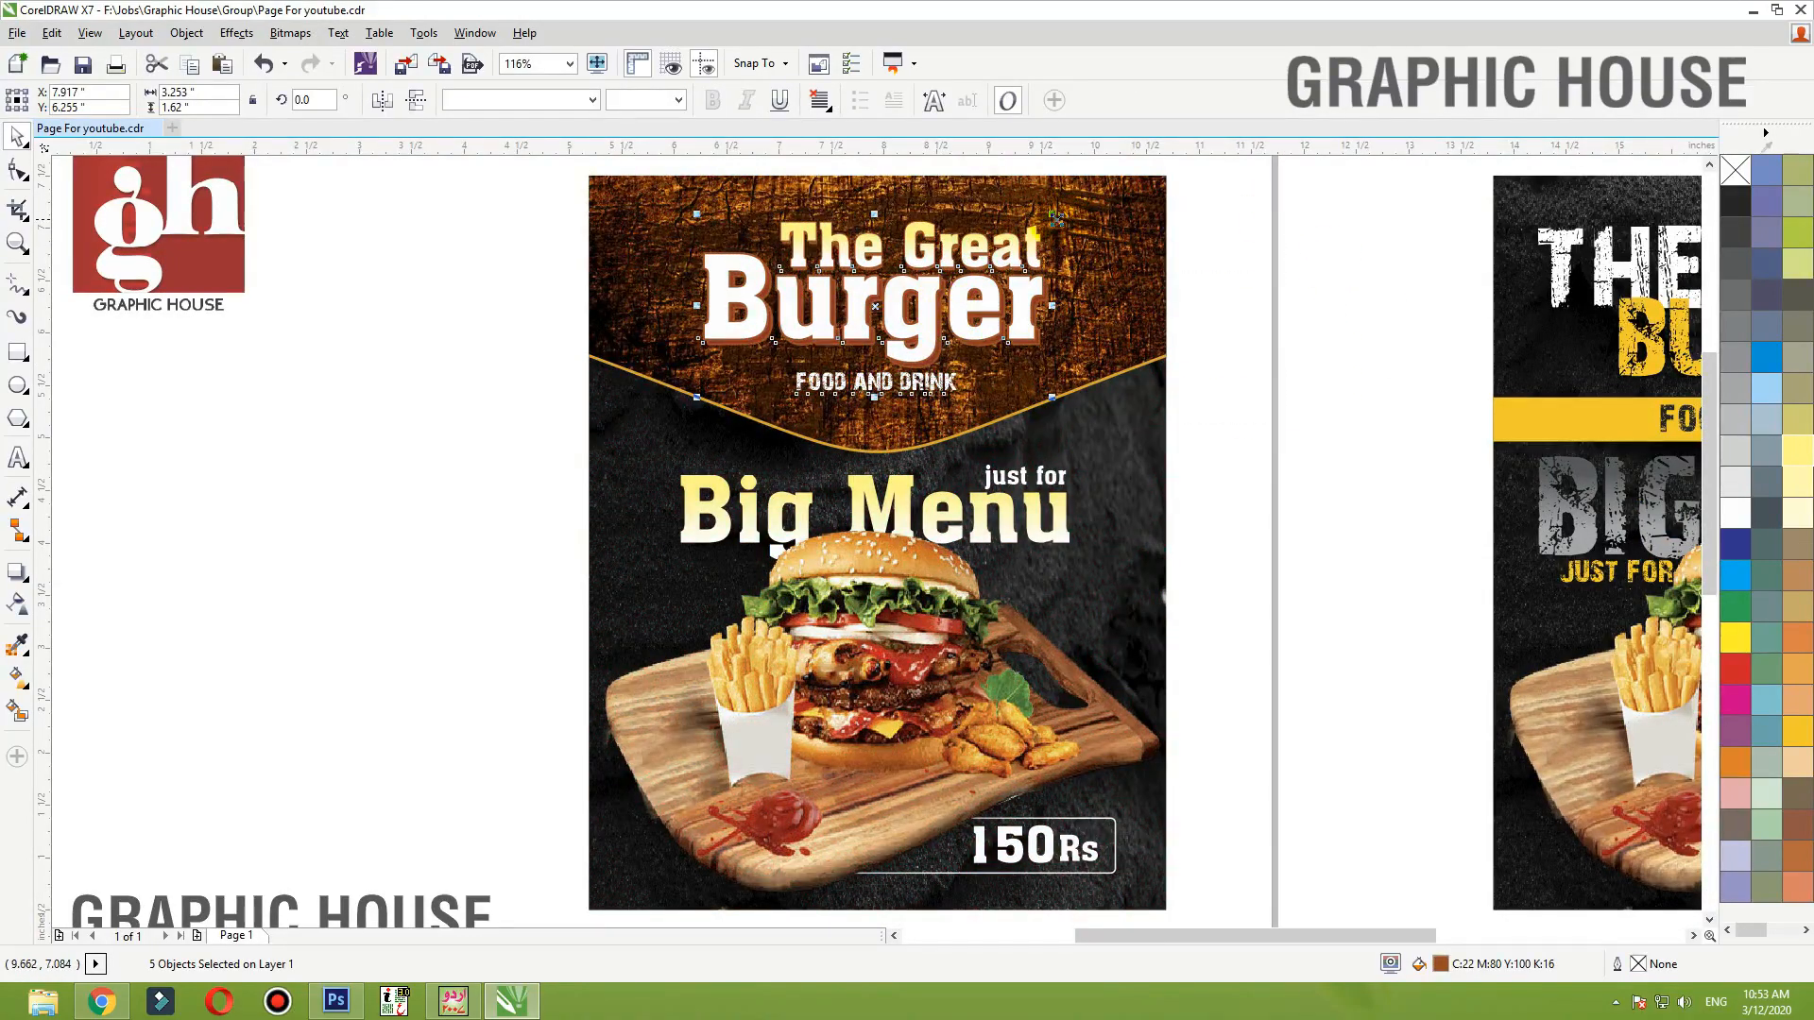
pyautogui.moveTo(1053, 216); pyautogui.dragTo(1080, 204)
pyautogui.moveTo(1013, 351); pyautogui.dragTo(1014, 379)
pyautogui.click(1230, 352)
# - Centre the "FOOD AND DRINK" tagline horizontally on the poster background
pyautogui.click(926, 414)
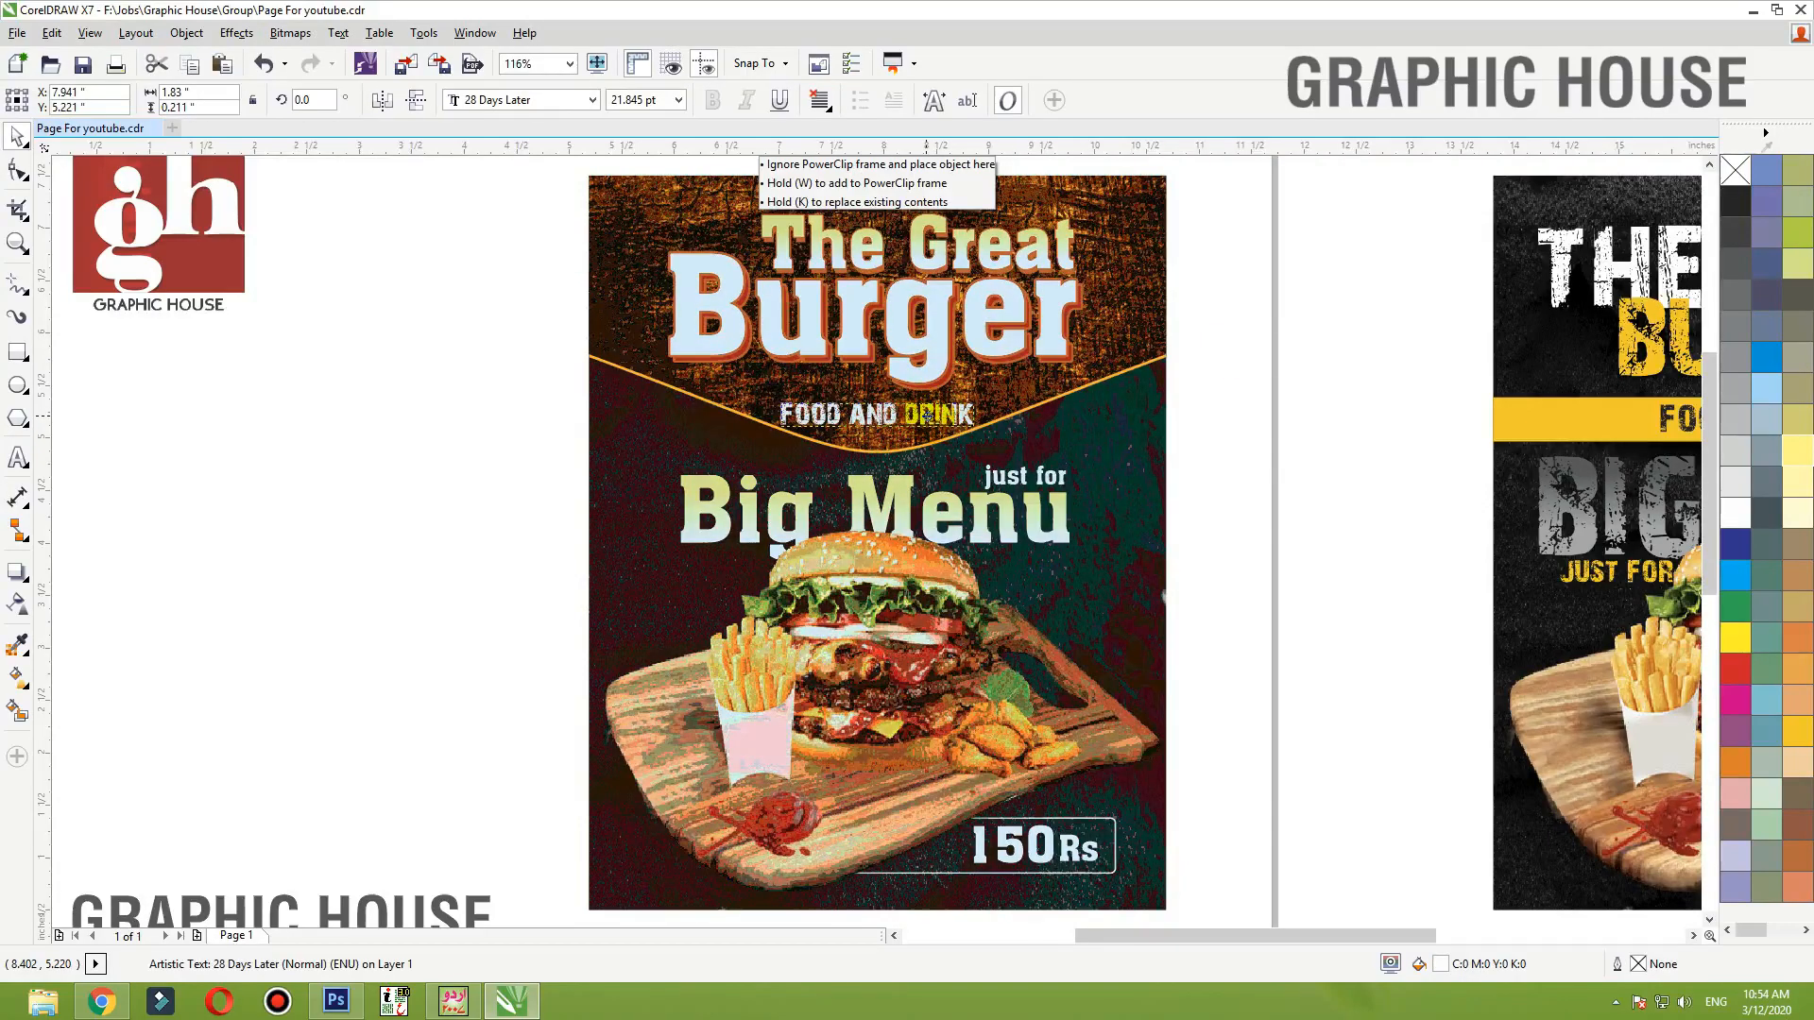
pyautogui.keyDown('shift'); pyautogui.click(1036, 377); pyautogui.keyUp('shift')
pyautogui.press('c')
pyautogui.click(1237, 364)
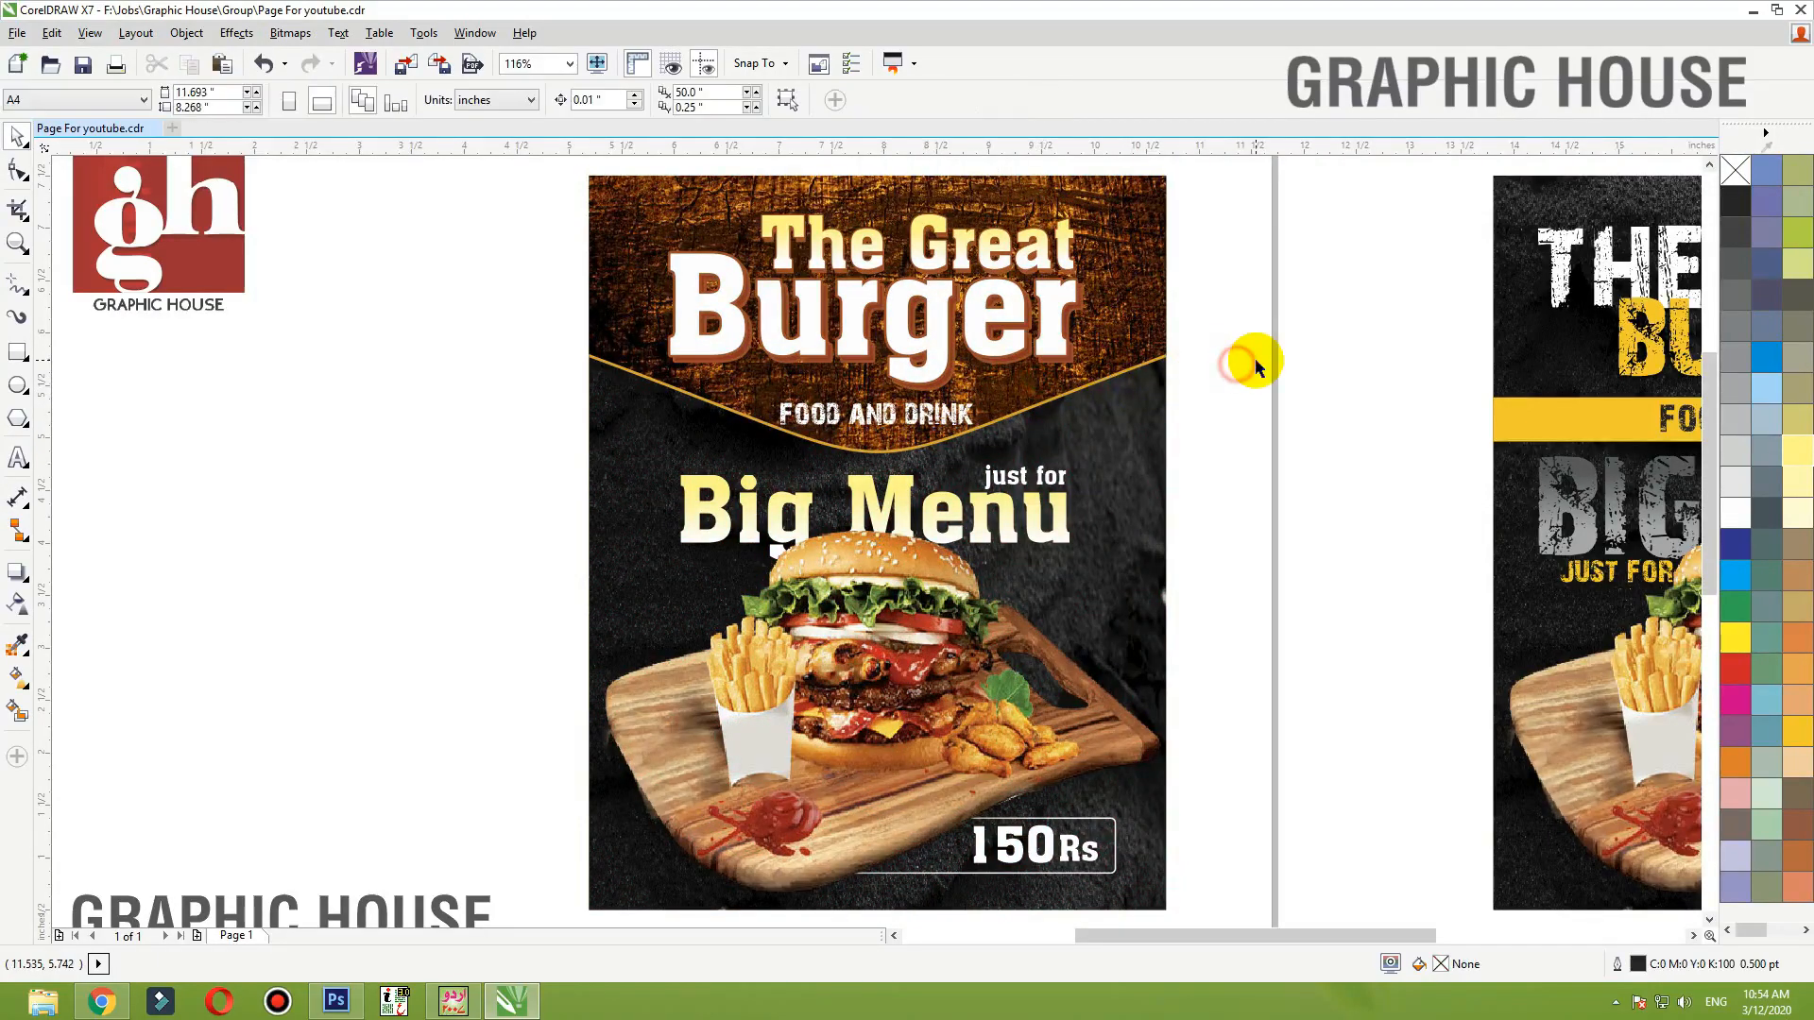
# - Move the octagonal dark-badge poster copy up and to the left, just below the page's lower right corner
pyautogui.scroll(-2, 836, 493)
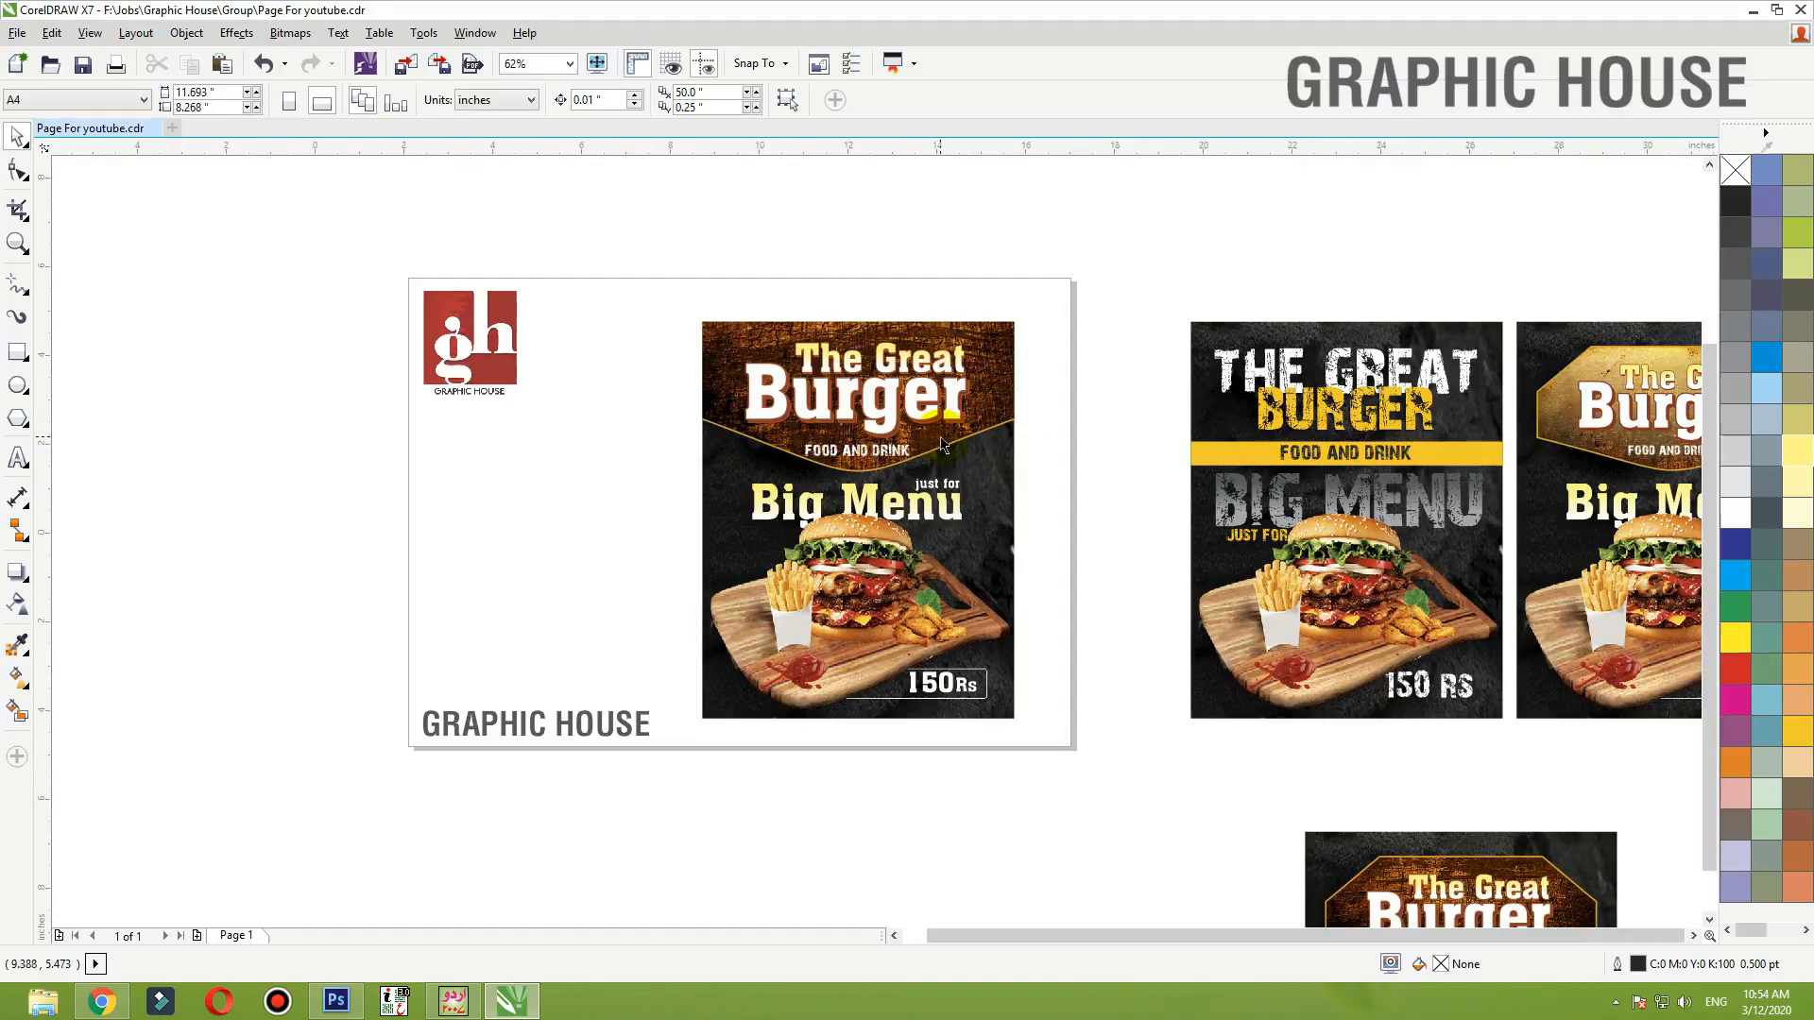
pyautogui.scroll(-1, 1202, 542)
pyautogui.moveTo(1297, 569); pyautogui.dragTo(1006, 918)
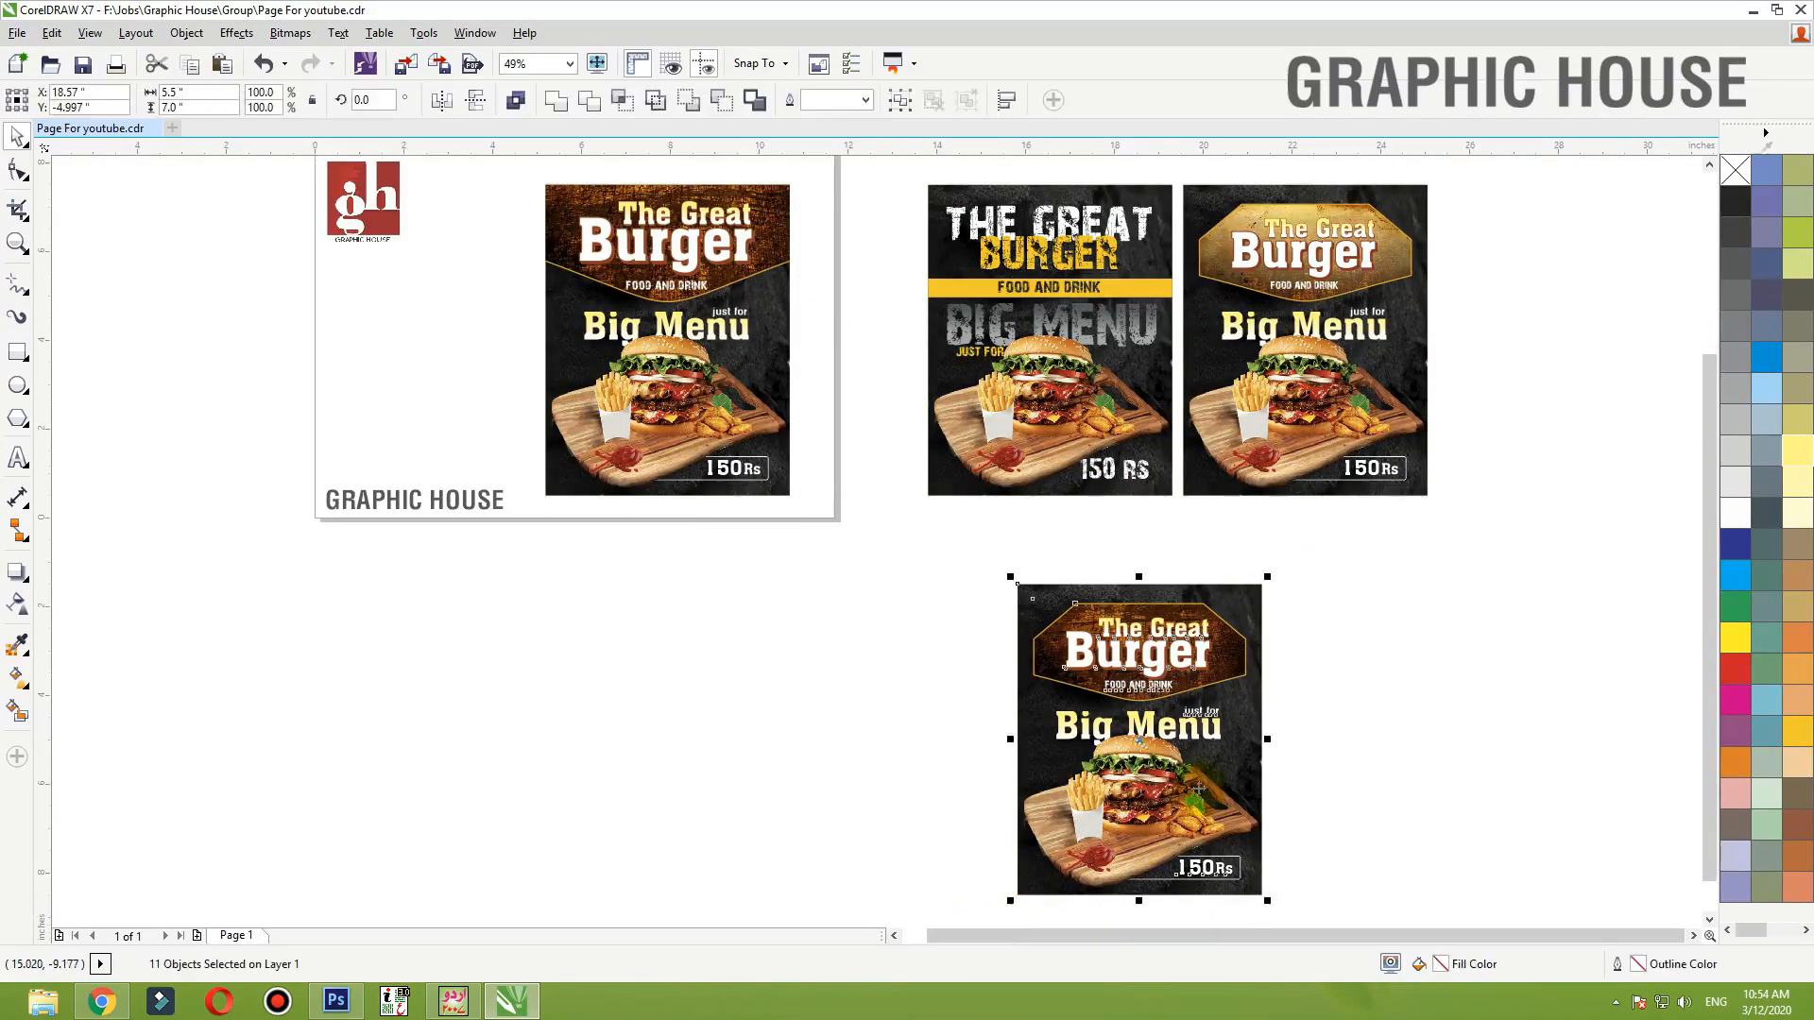
pyautogui.moveTo(1227, 674); pyautogui.dragTo(989, 611)
pyautogui.click(1122, 599)
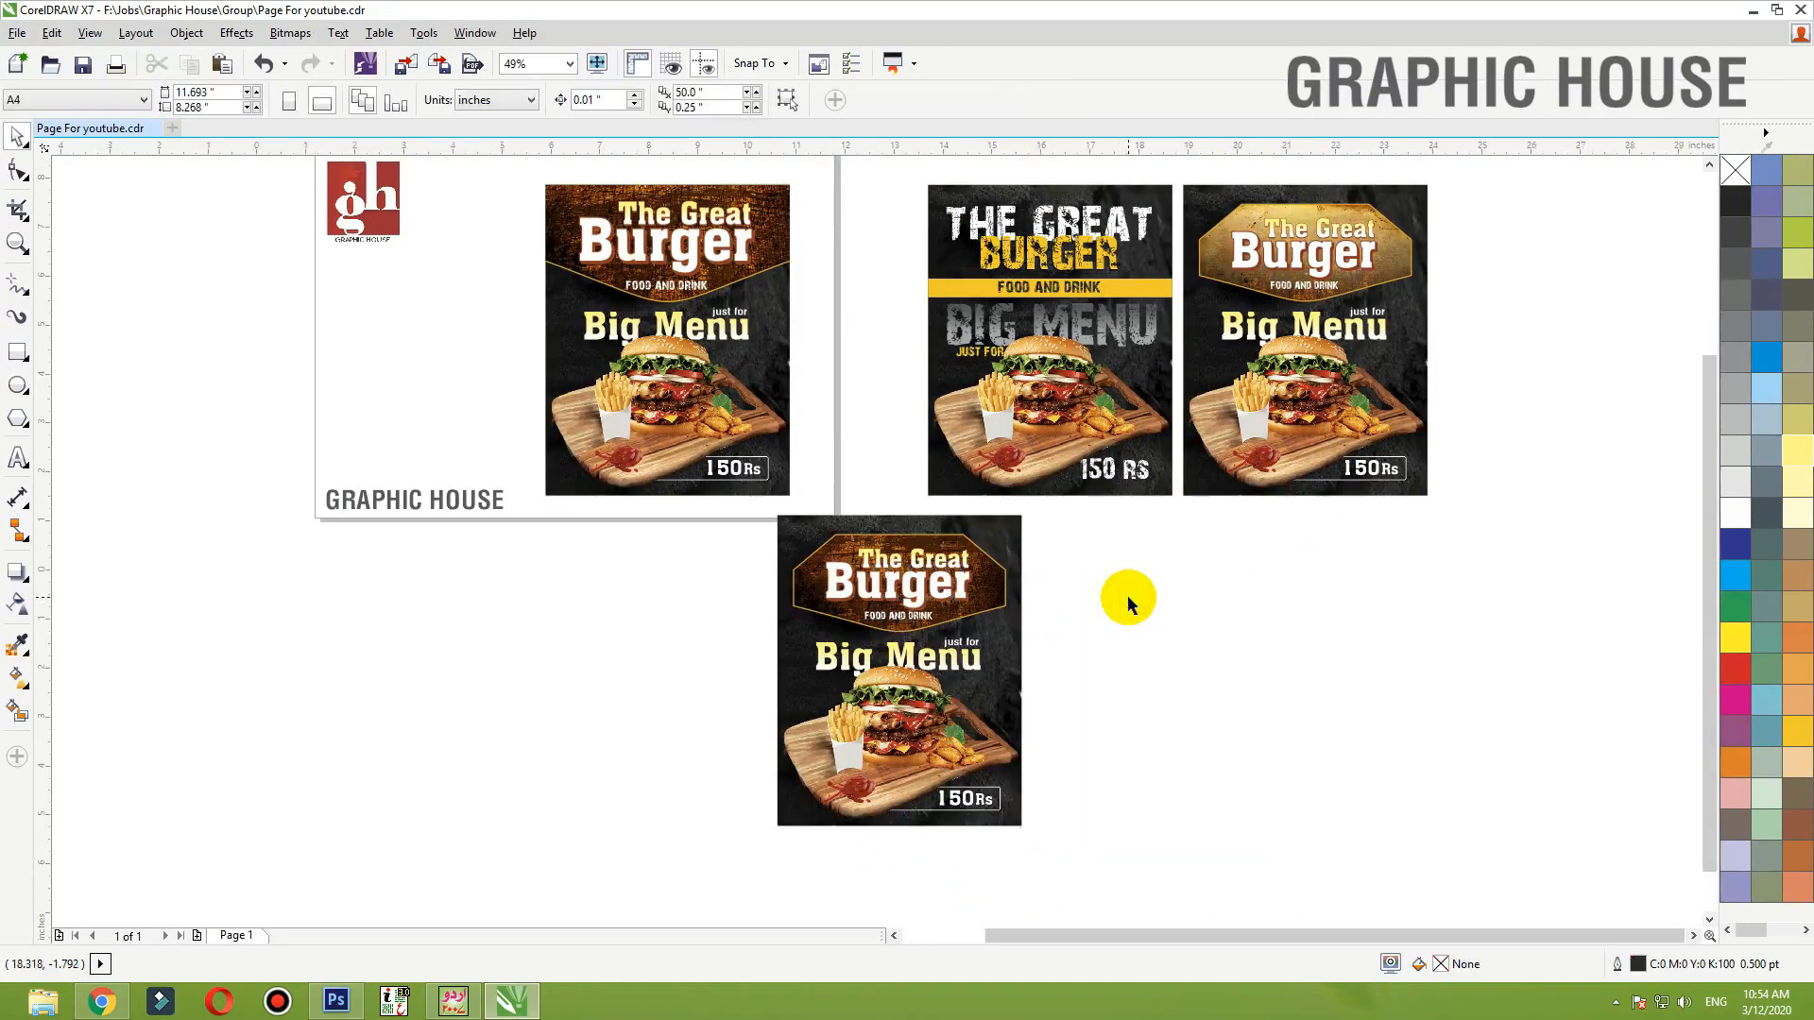
pyautogui.scroll(1, 1141, 604)
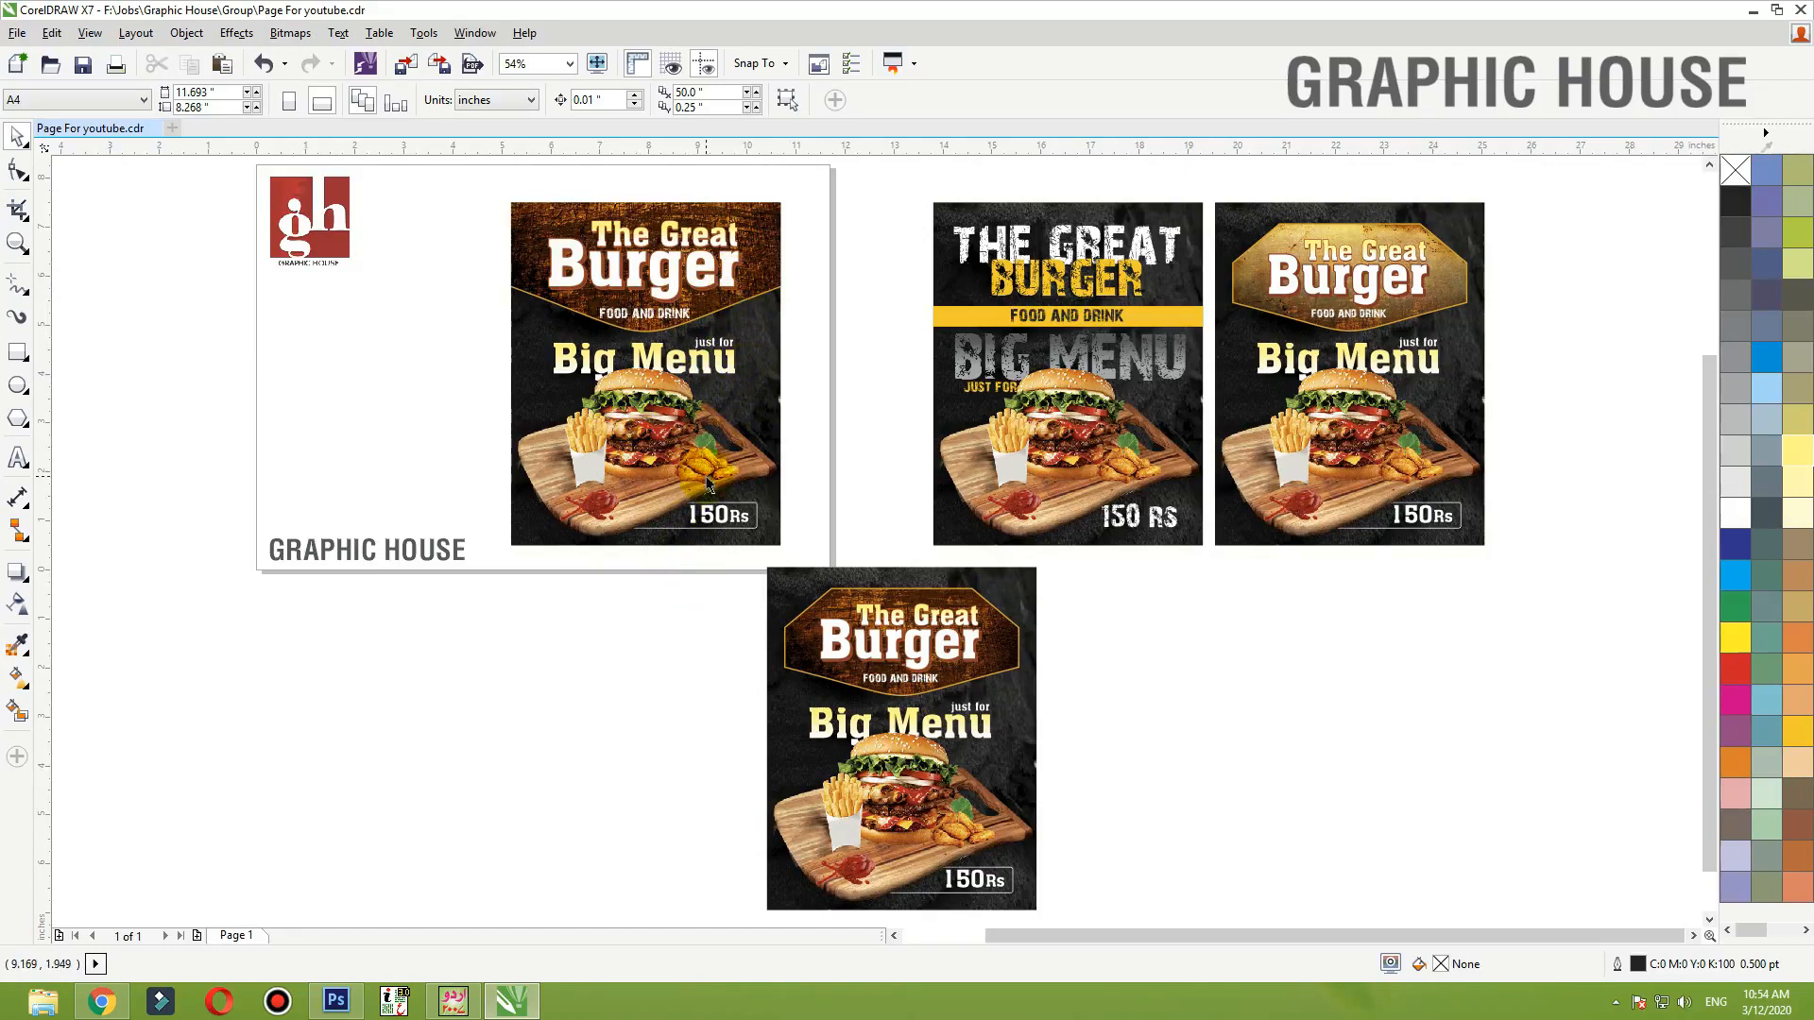
# - Select the whole page poster and place a copy below the original posters, at about X 20.103 and Y -4.206 in
pyautogui.click(774, 253)
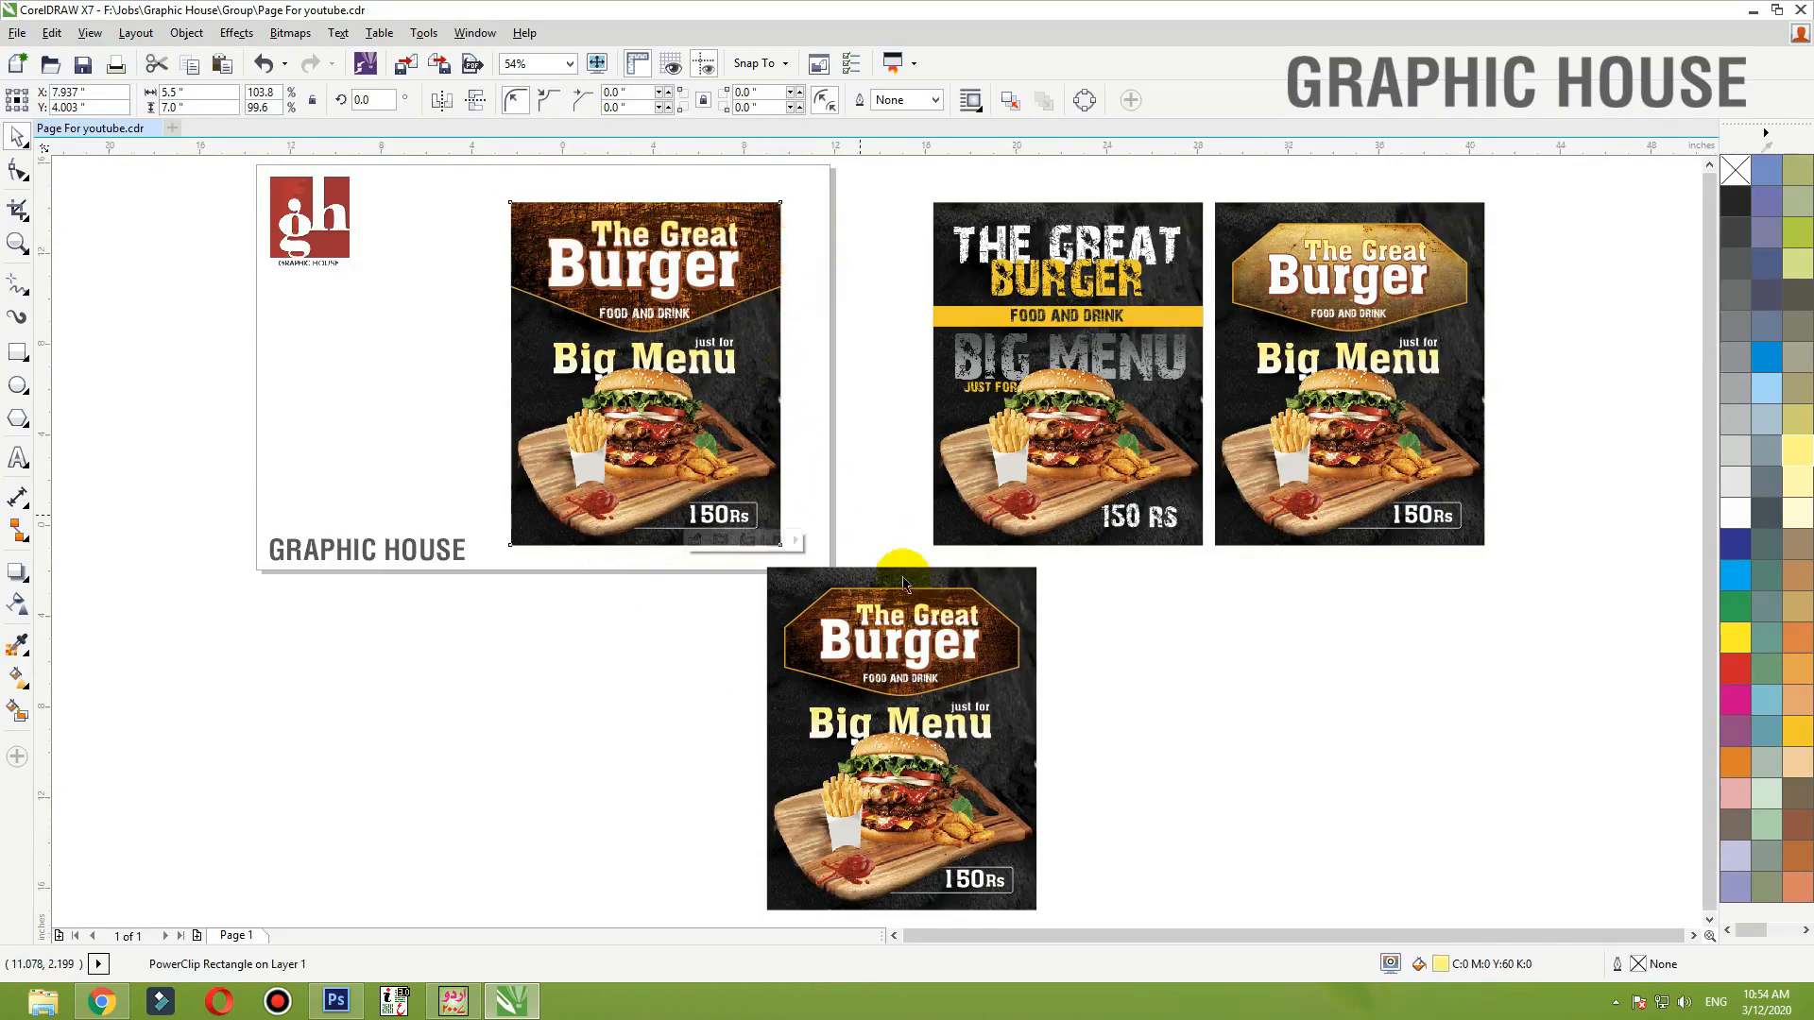
pyautogui.scroll(-1, 827, 488)
pyautogui.moveTo(849, 276); pyautogui.dragTo(650, 534)
pyautogui.moveTo(725, 427); pyautogui.dragTo(999, 609)
pyautogui.rightClick(1014, 610)
# - Try tilting the wooden badge about 15 degrees inside the page poster's PowerClip
pyautogui.press('F2')
pyautogui.moveTo(955, 324); pyautogui.dragTo(612, 525)
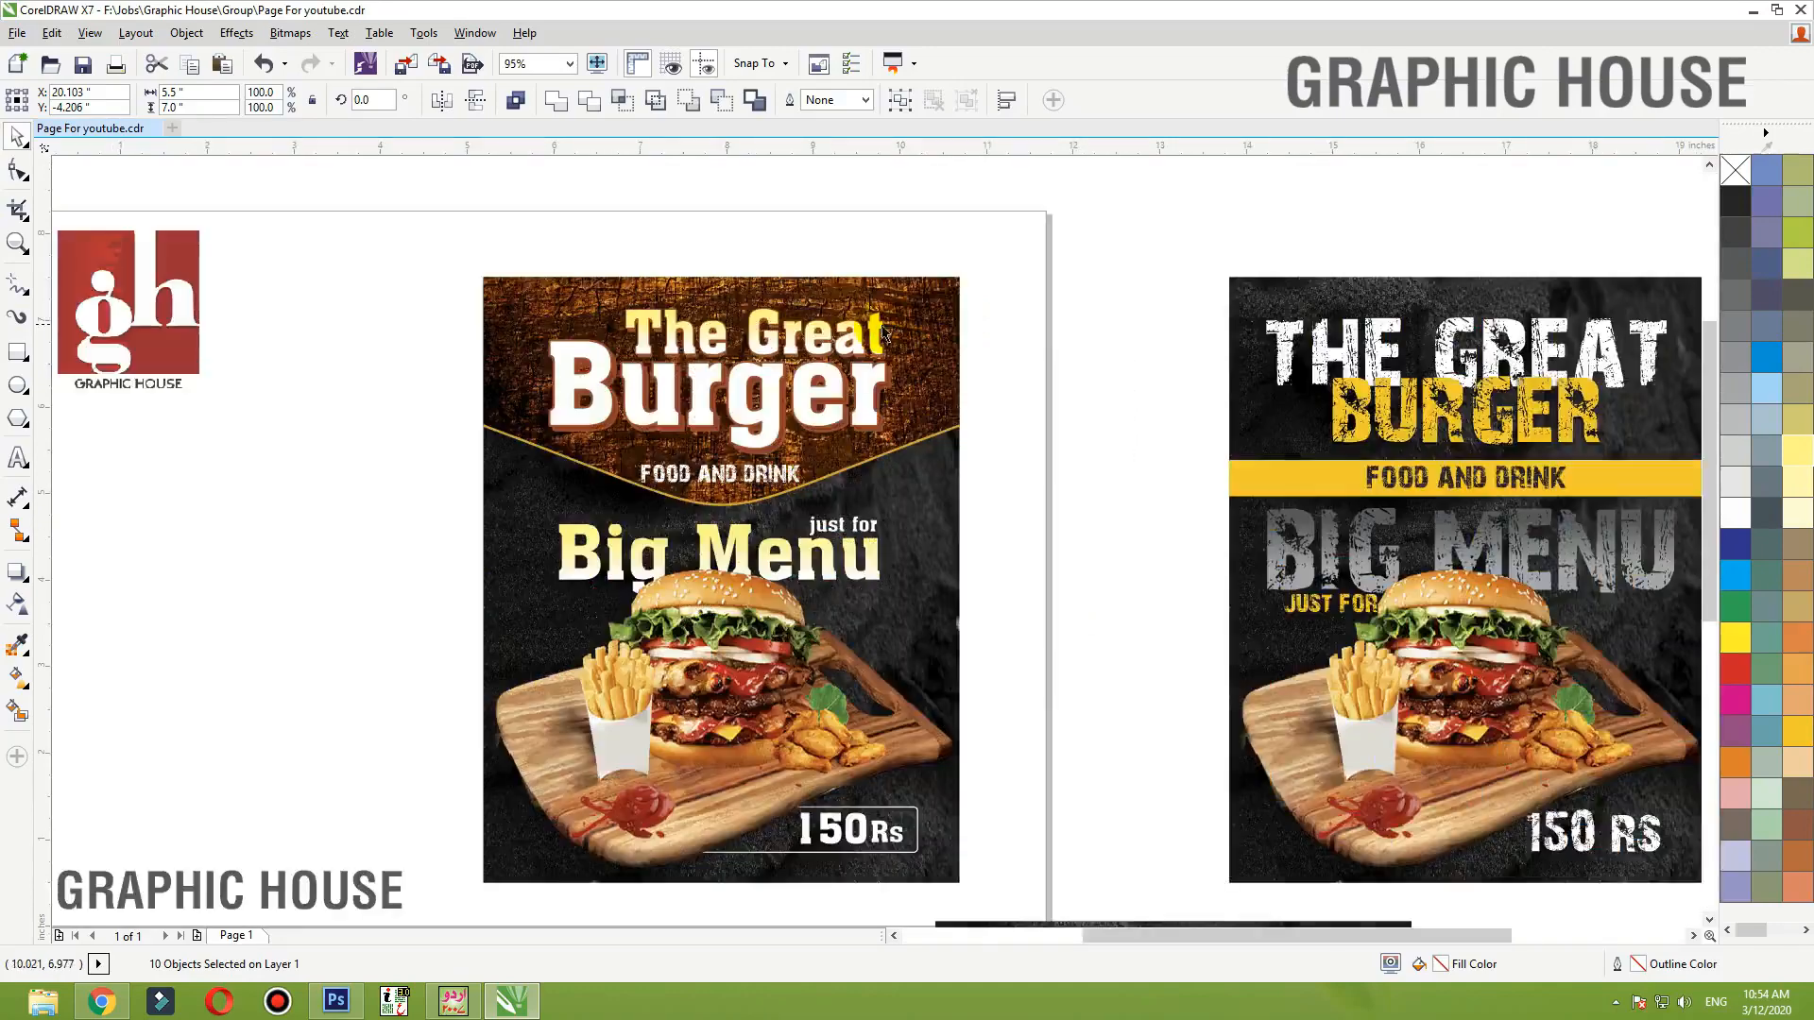
pyautogui.click(909, 329)
pyautogui.keyDown('ctrl'); pyautogui.click(921, 331); pyautogui.keyUp('ctrl')
pyautogui.click(946, 316)
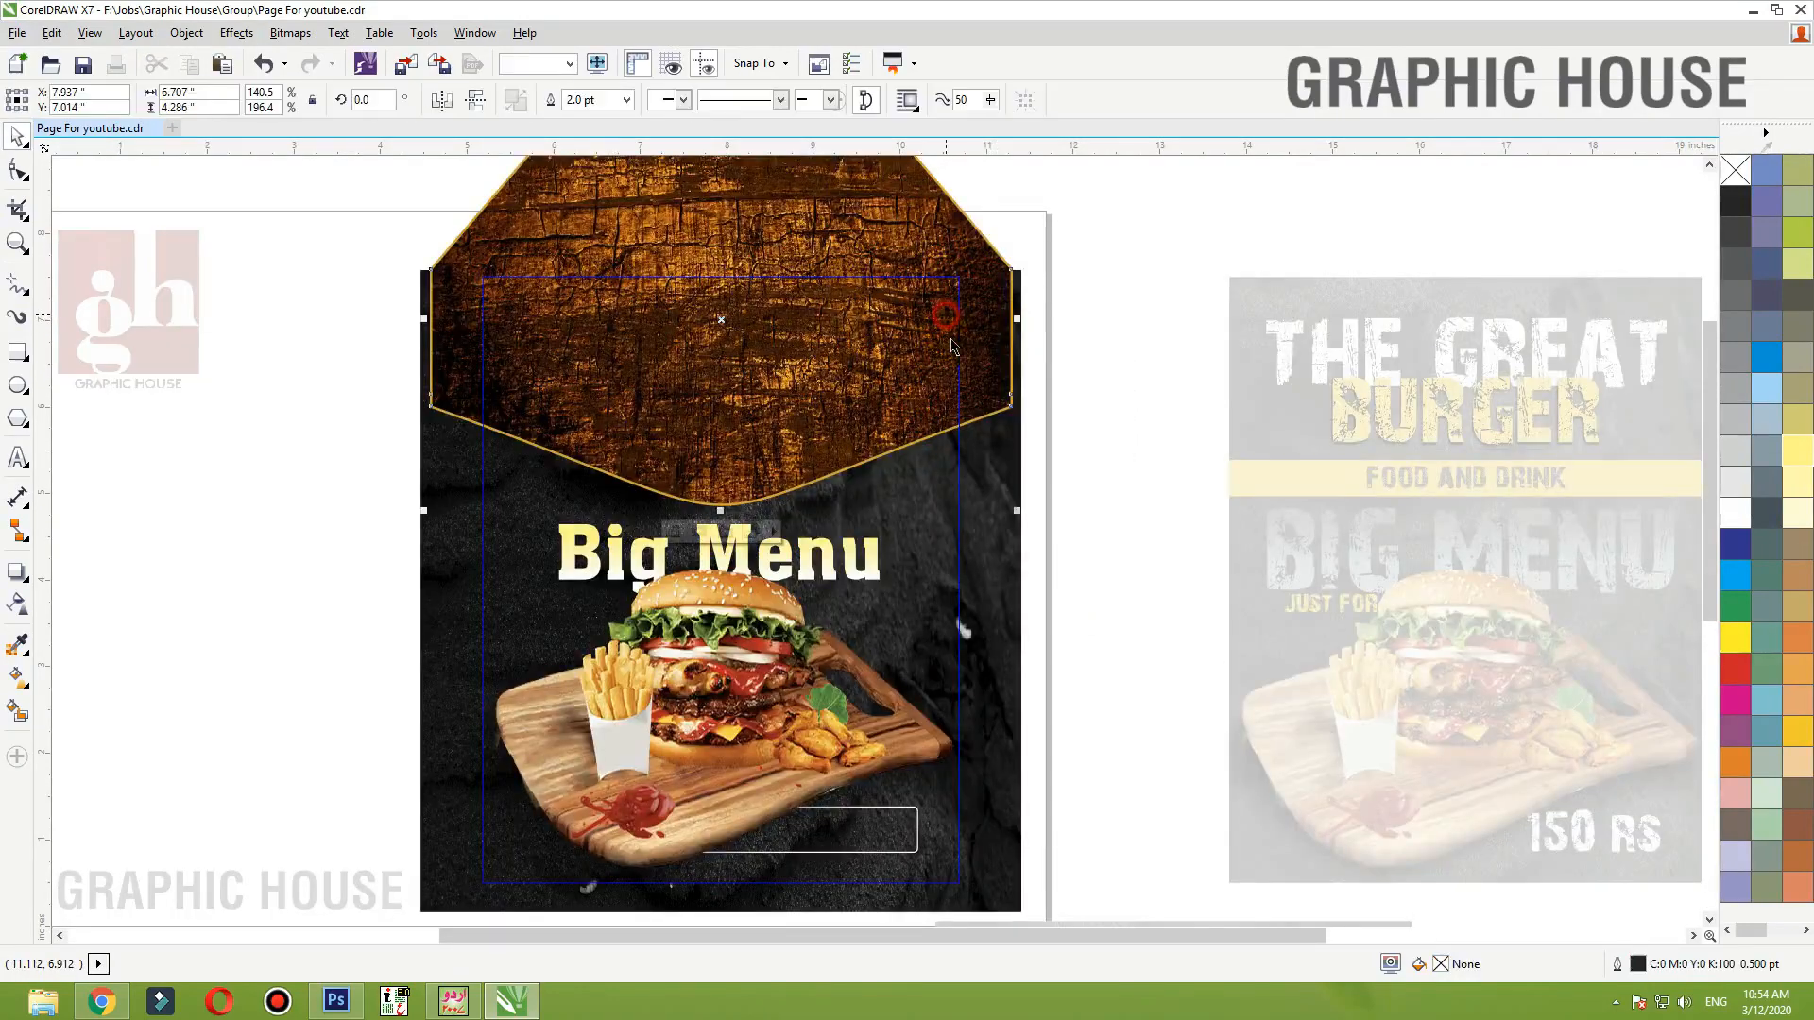
pyautogui.click(1032, 511)
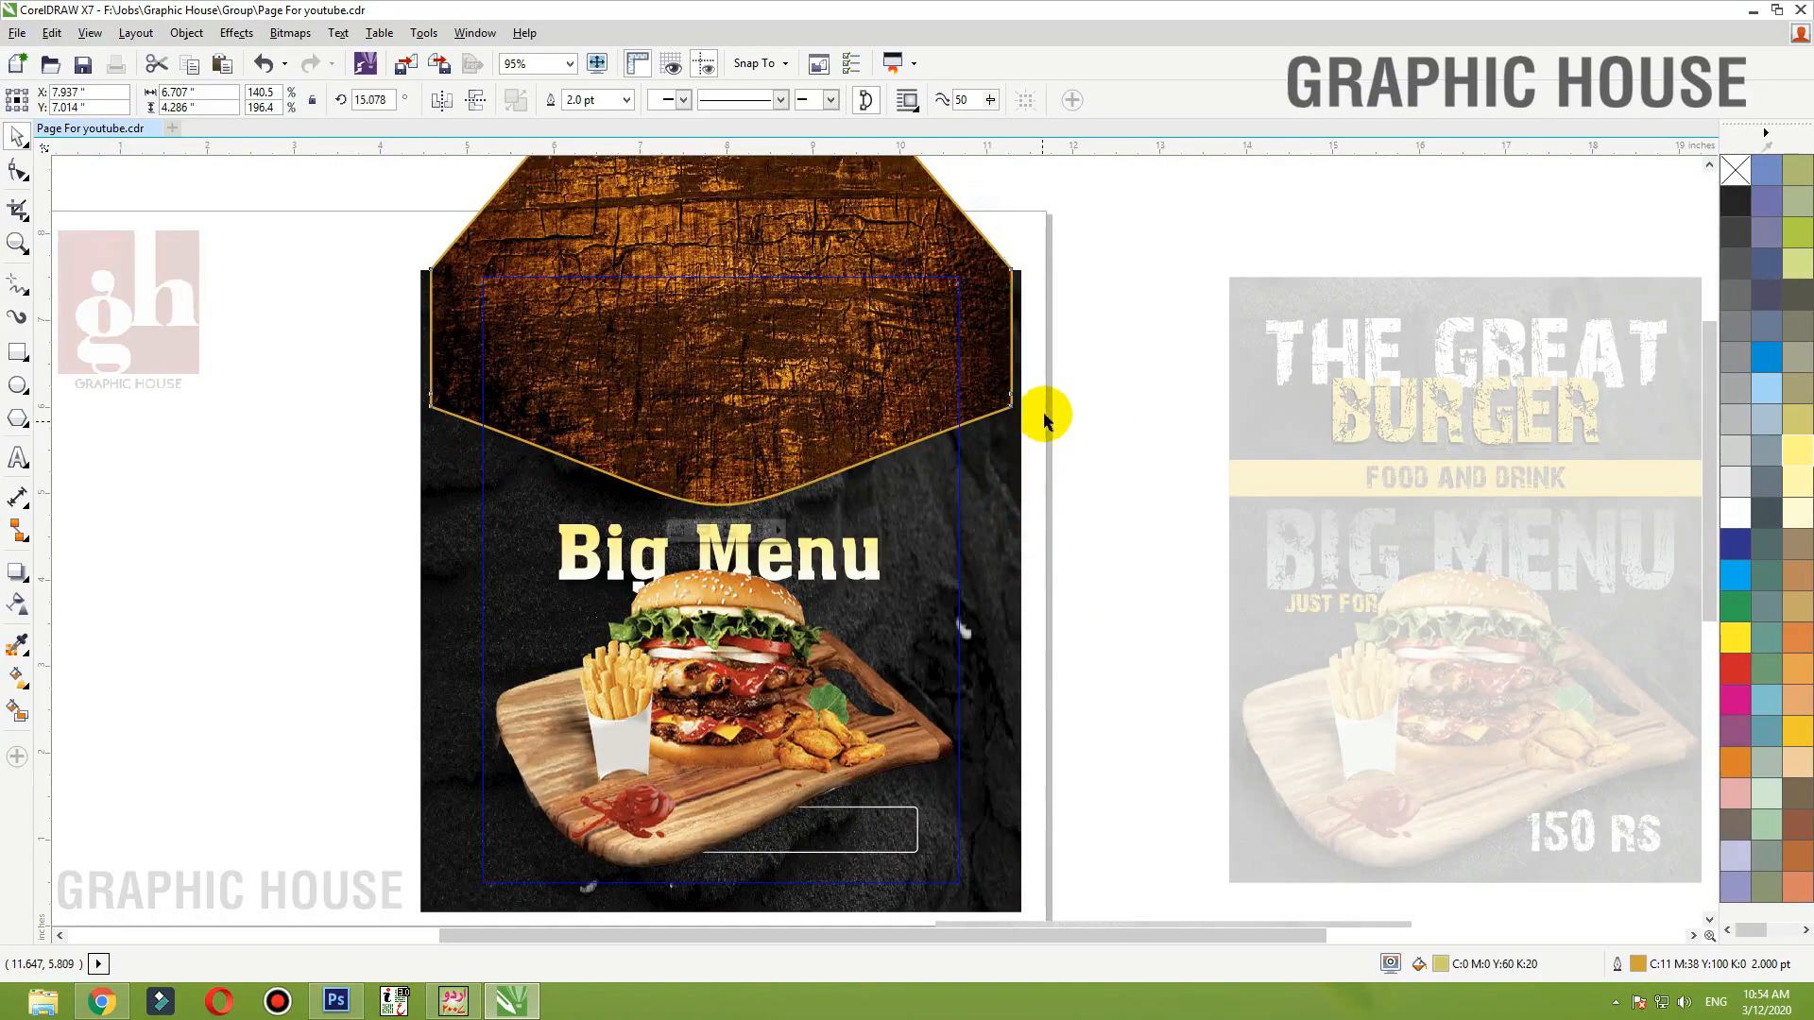
pyautogui.keyDown('ctrl'); pyautogui.click(1081, 344); pyautogui.keyUp('ctrl')
pyautogui.click(939, 340)
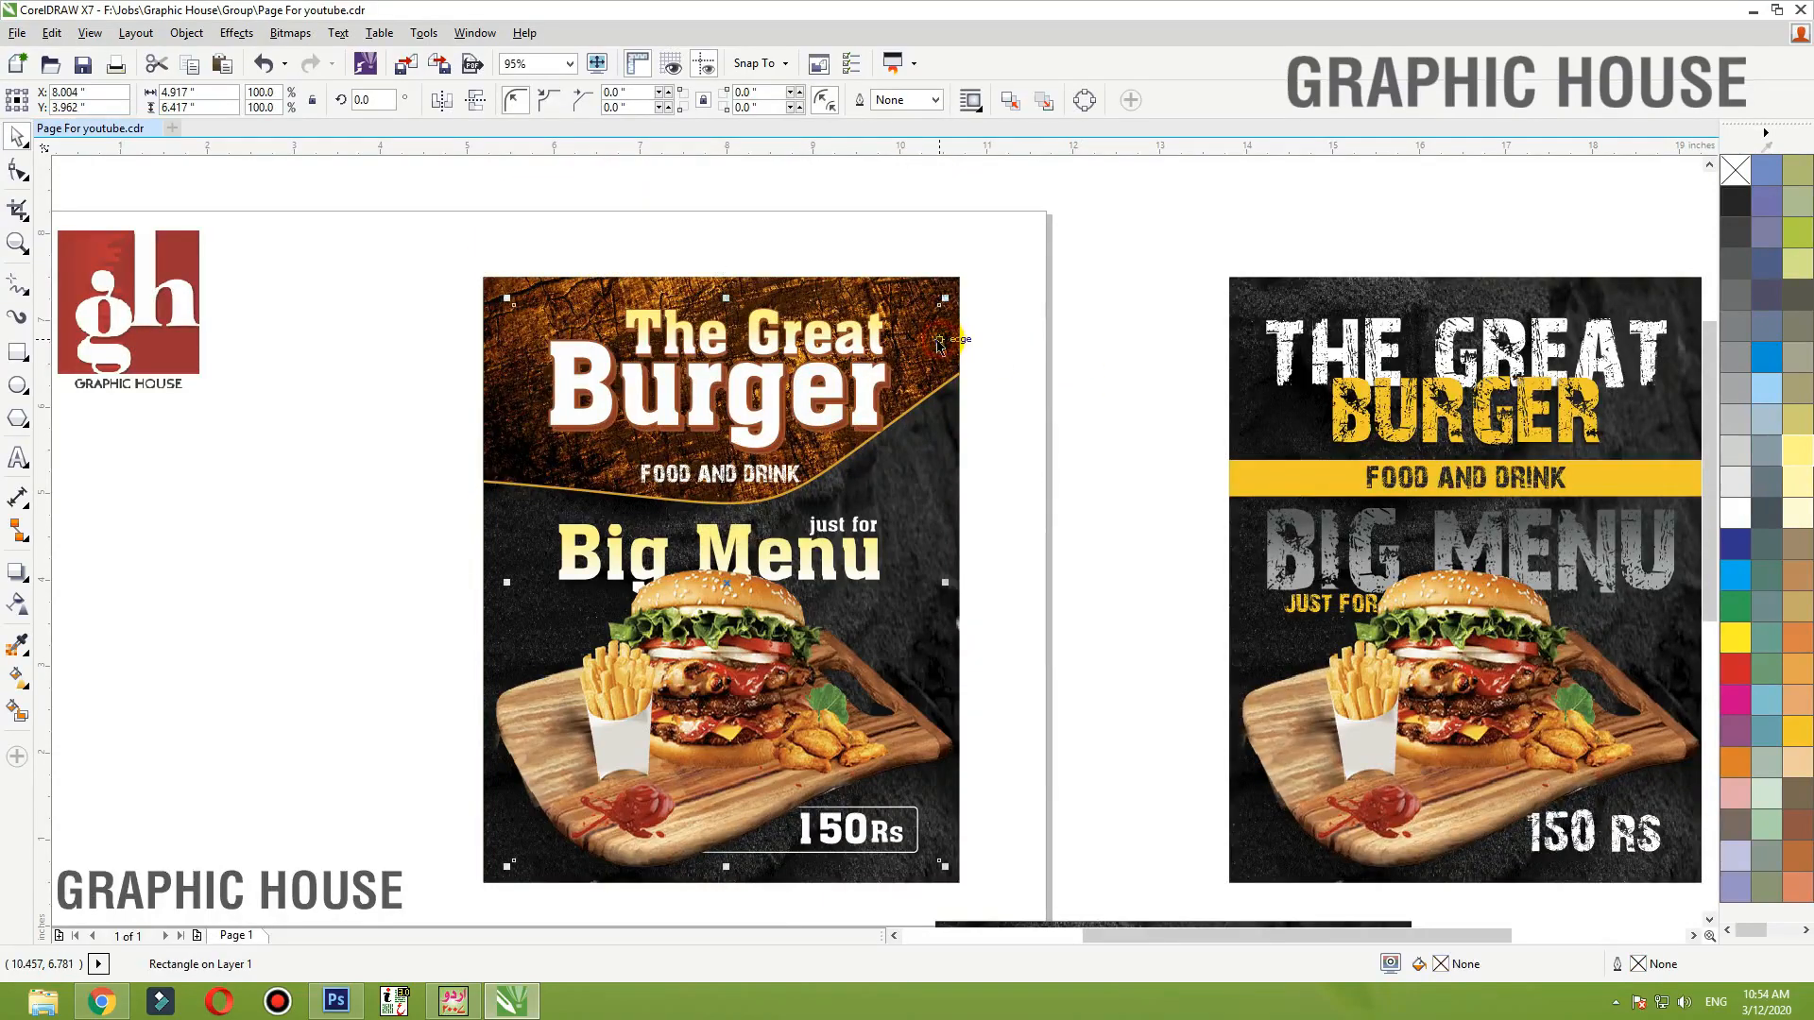
# - Try shifting the tilted badge to the right inside the page poster's PowerClip, and undo that move
pyautogui.click(958, 325)
pyautogui.keyDown('ctrl'); pyautogui.click(958, 325); pyautogui.keyUp('ctrl')
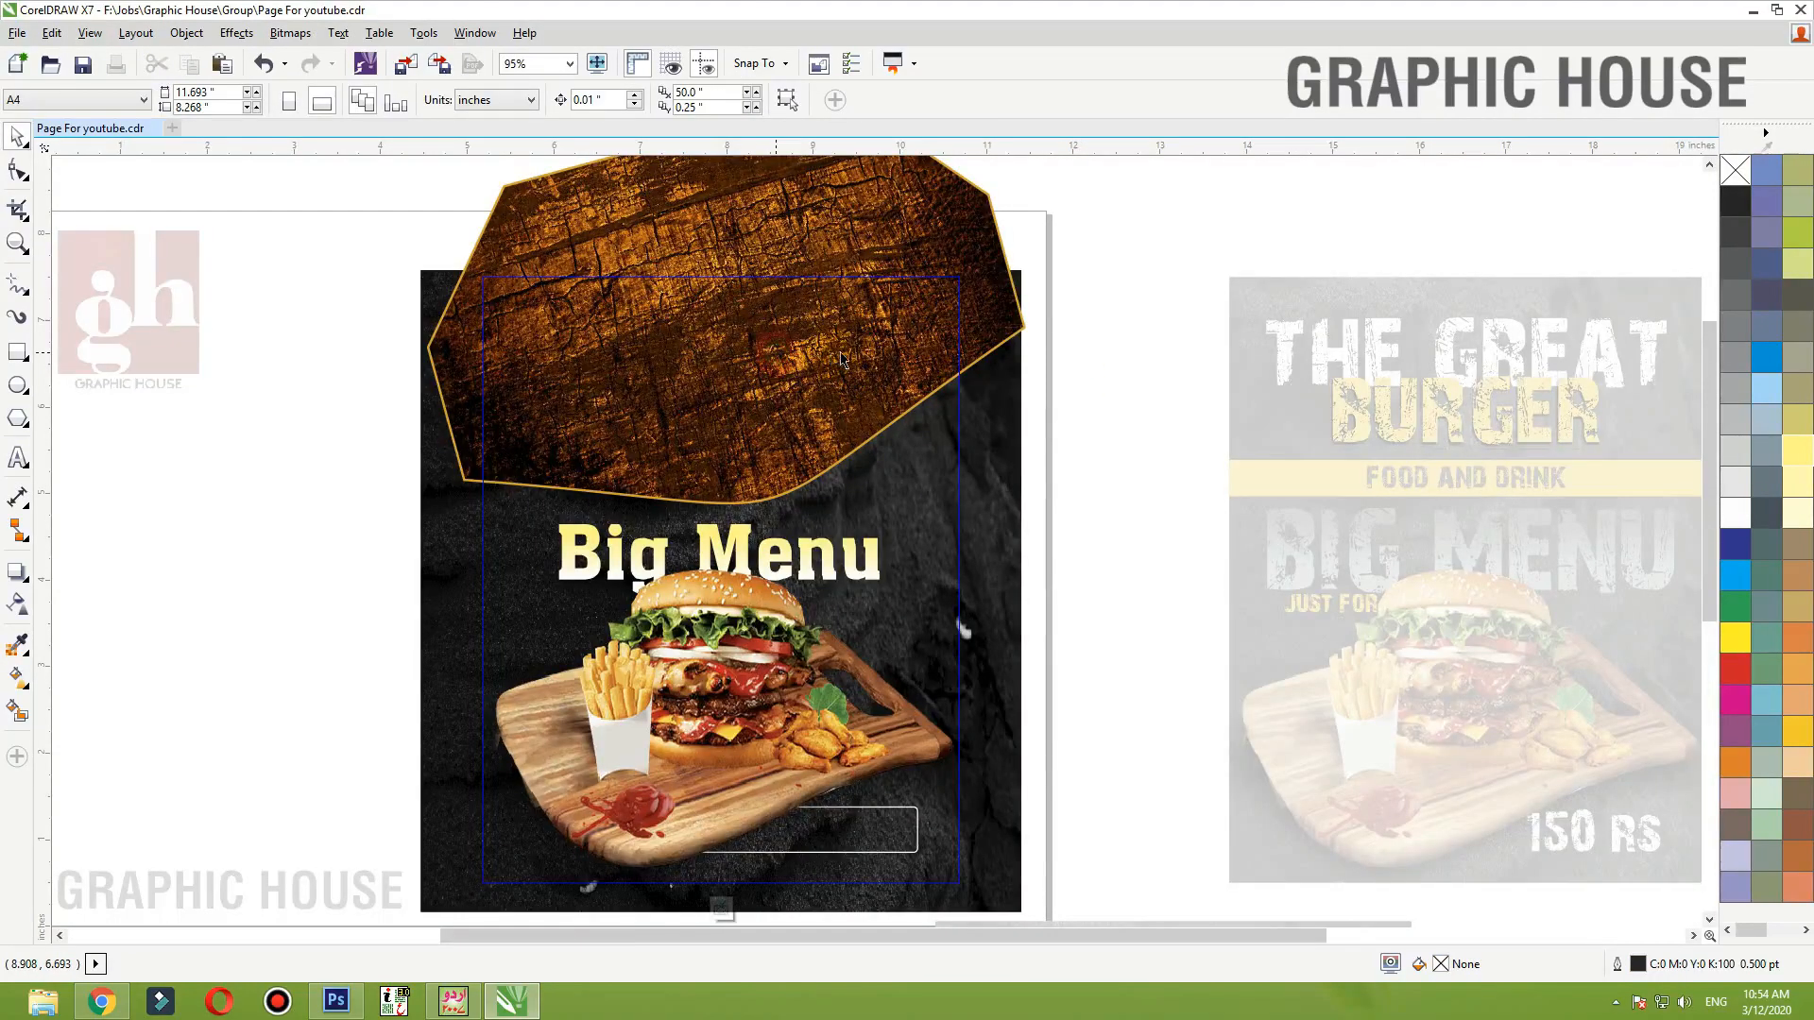
pyautogui.moveTo(841, 360); pyautogui.dragTo(851, 359)
pyautogui.keyDown('ctrl'); pyautogui.click(1161, 304); pyautogui.keyUp('ctrl')
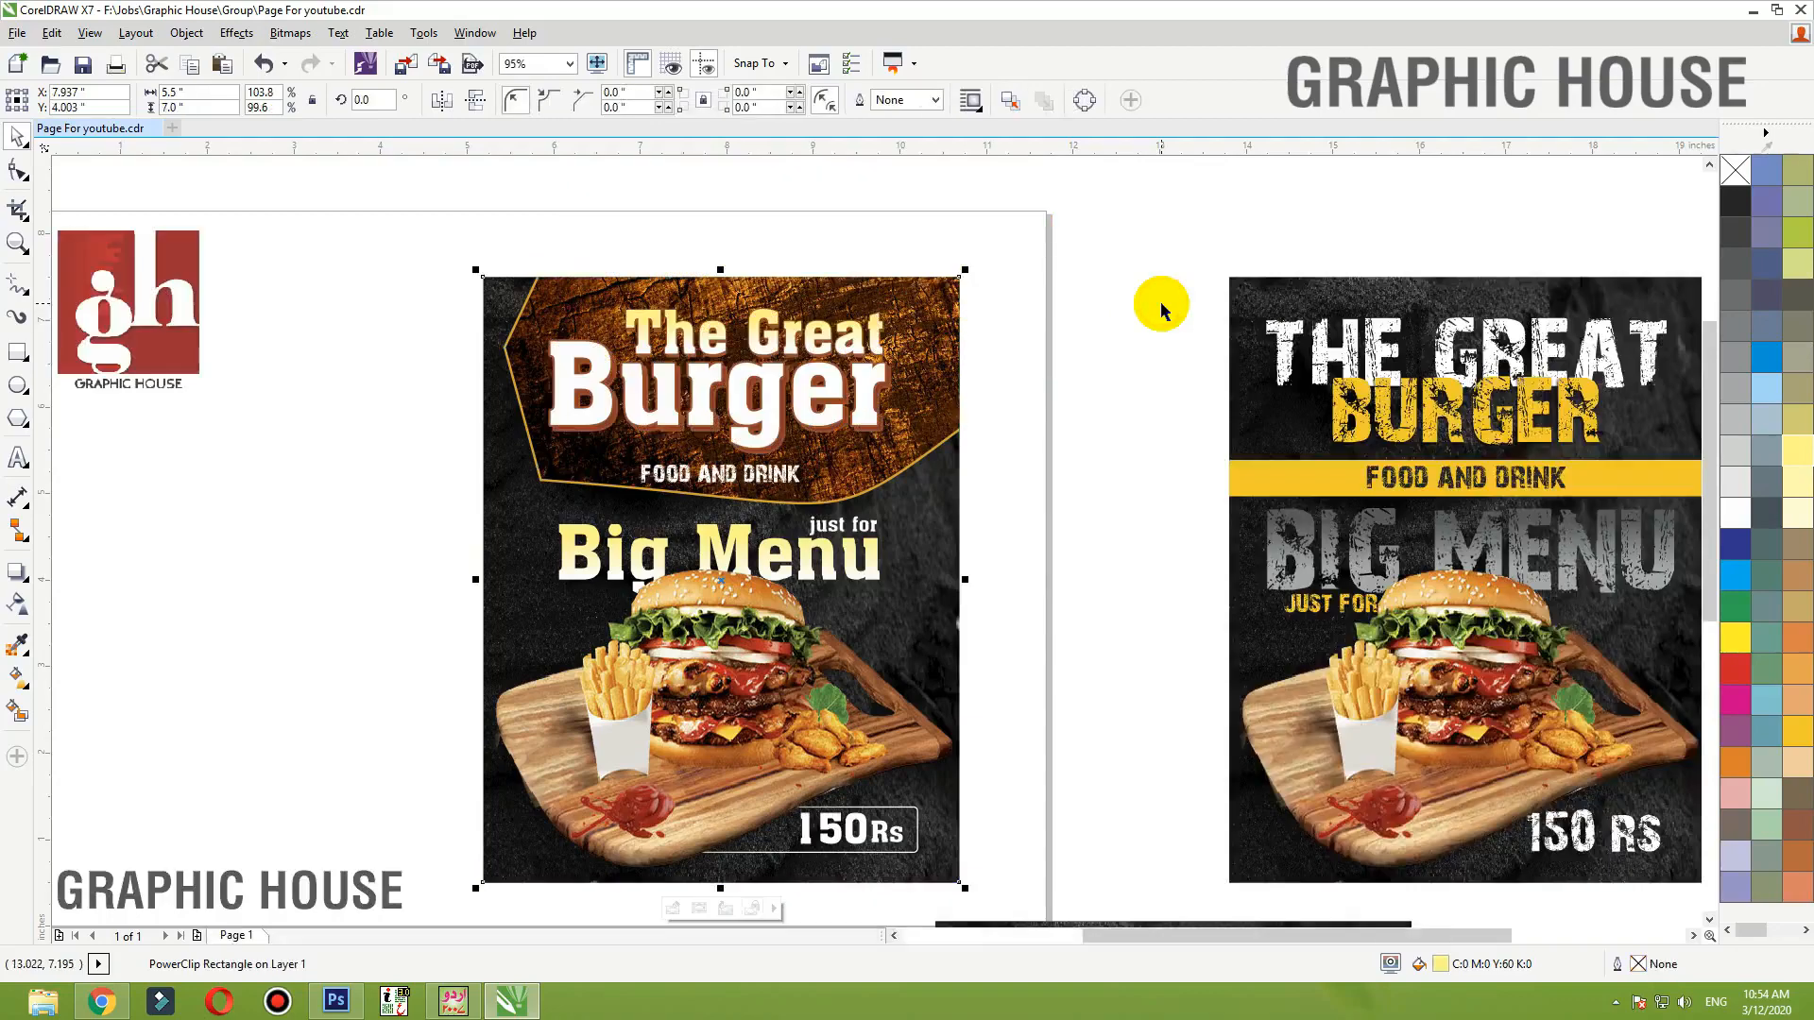
pyautogui.hotkey('ctrl', 'z')
pyautogui.hotkey('ctrl', 'z')
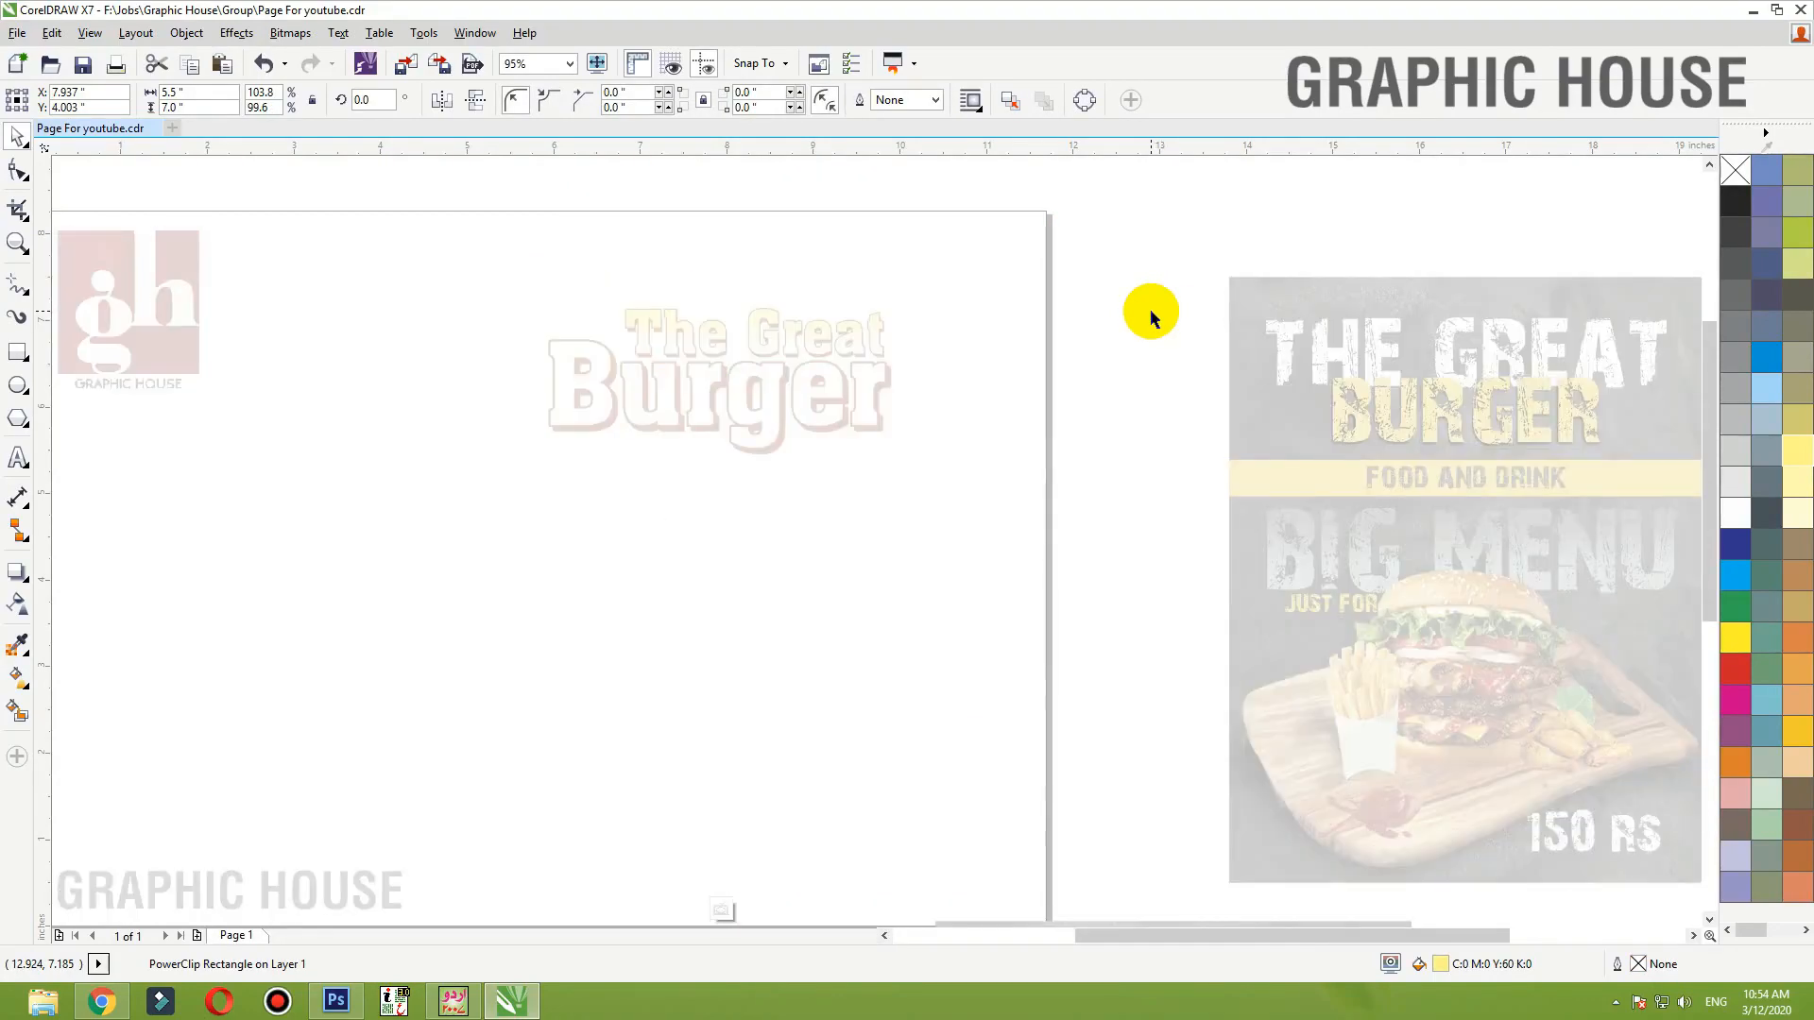
pyautogui.keyDown('ctrl'); pyautogui.click(1133, 326); pyautogui.keyUp('ctrl')
pyautogui.click(1085, 300)
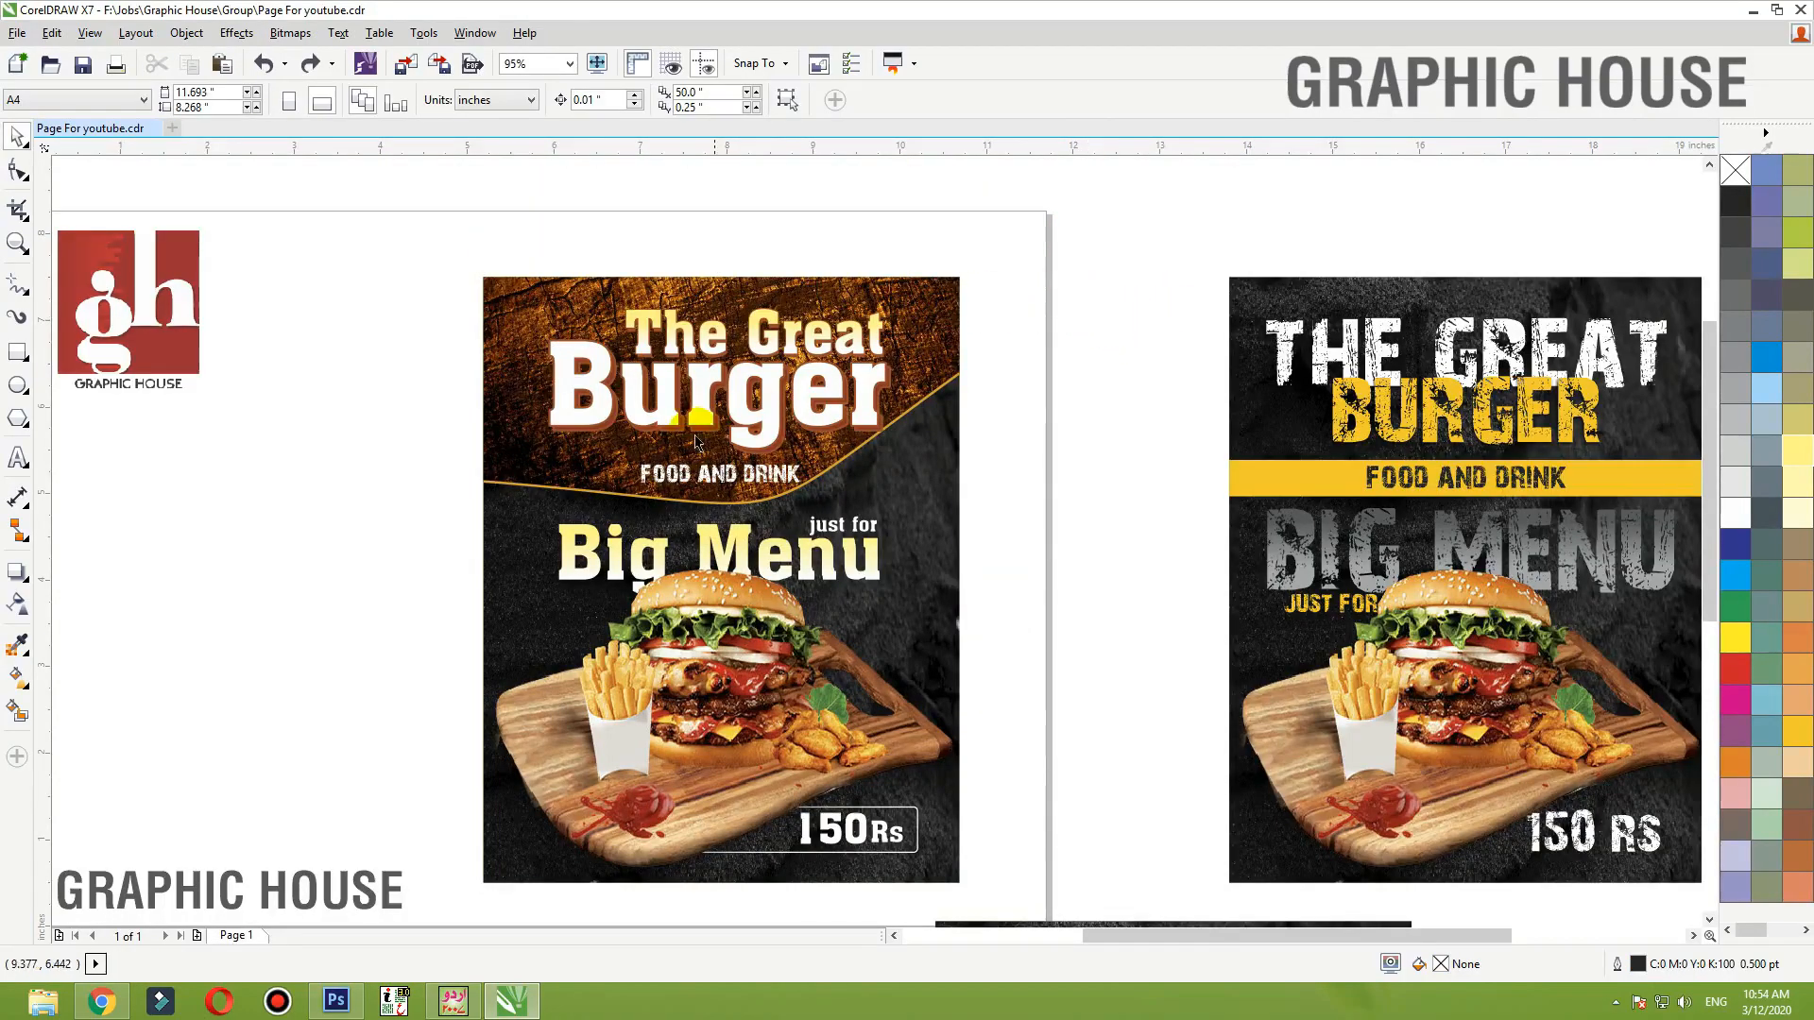
# - Delete the poster with the tilted badge from the page
pyautogui.press('F3')
pyautogui.moveTo(856, 325); pyautogui.dragTo(537, 709)
pyautogui.press('Delete')
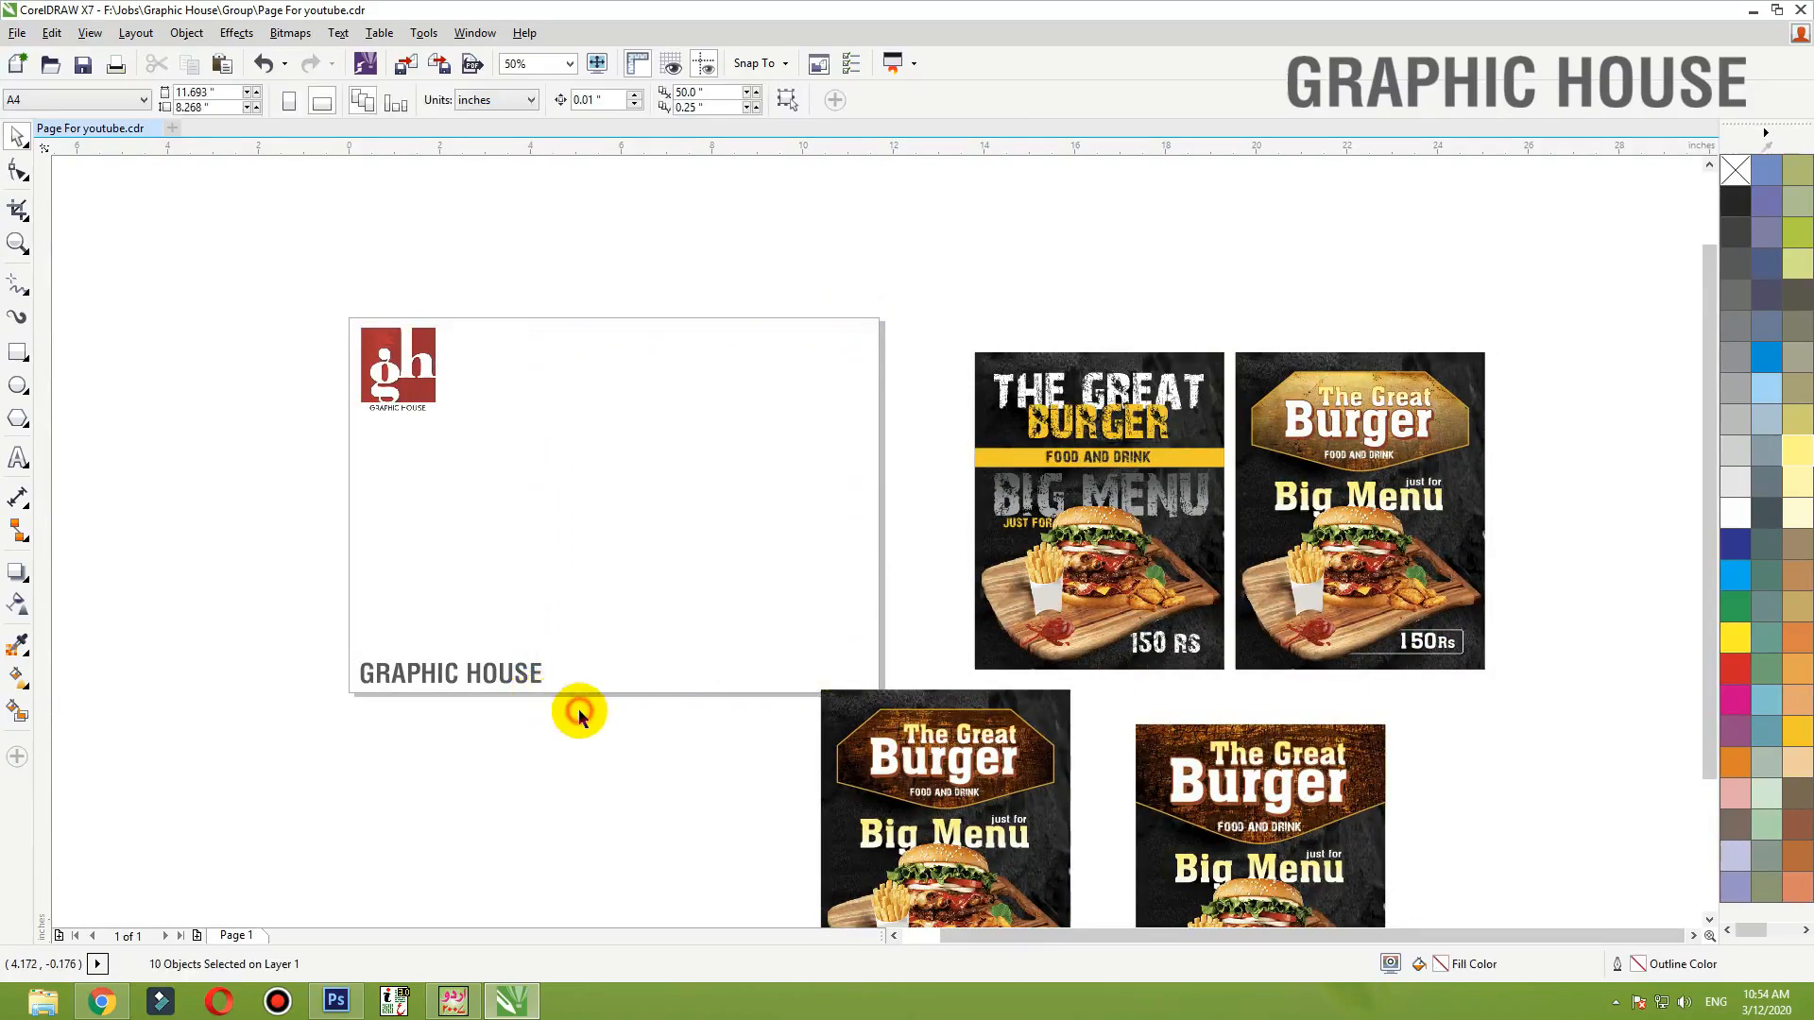
# - Move the two dark-badge posters right together, then bring the full-width-badge one up directly beneath the gold-badge poster
pyautogui.press('F4')
pyautogui.moveTo(1473, 544); pyautogui.dragTo(750, 916)
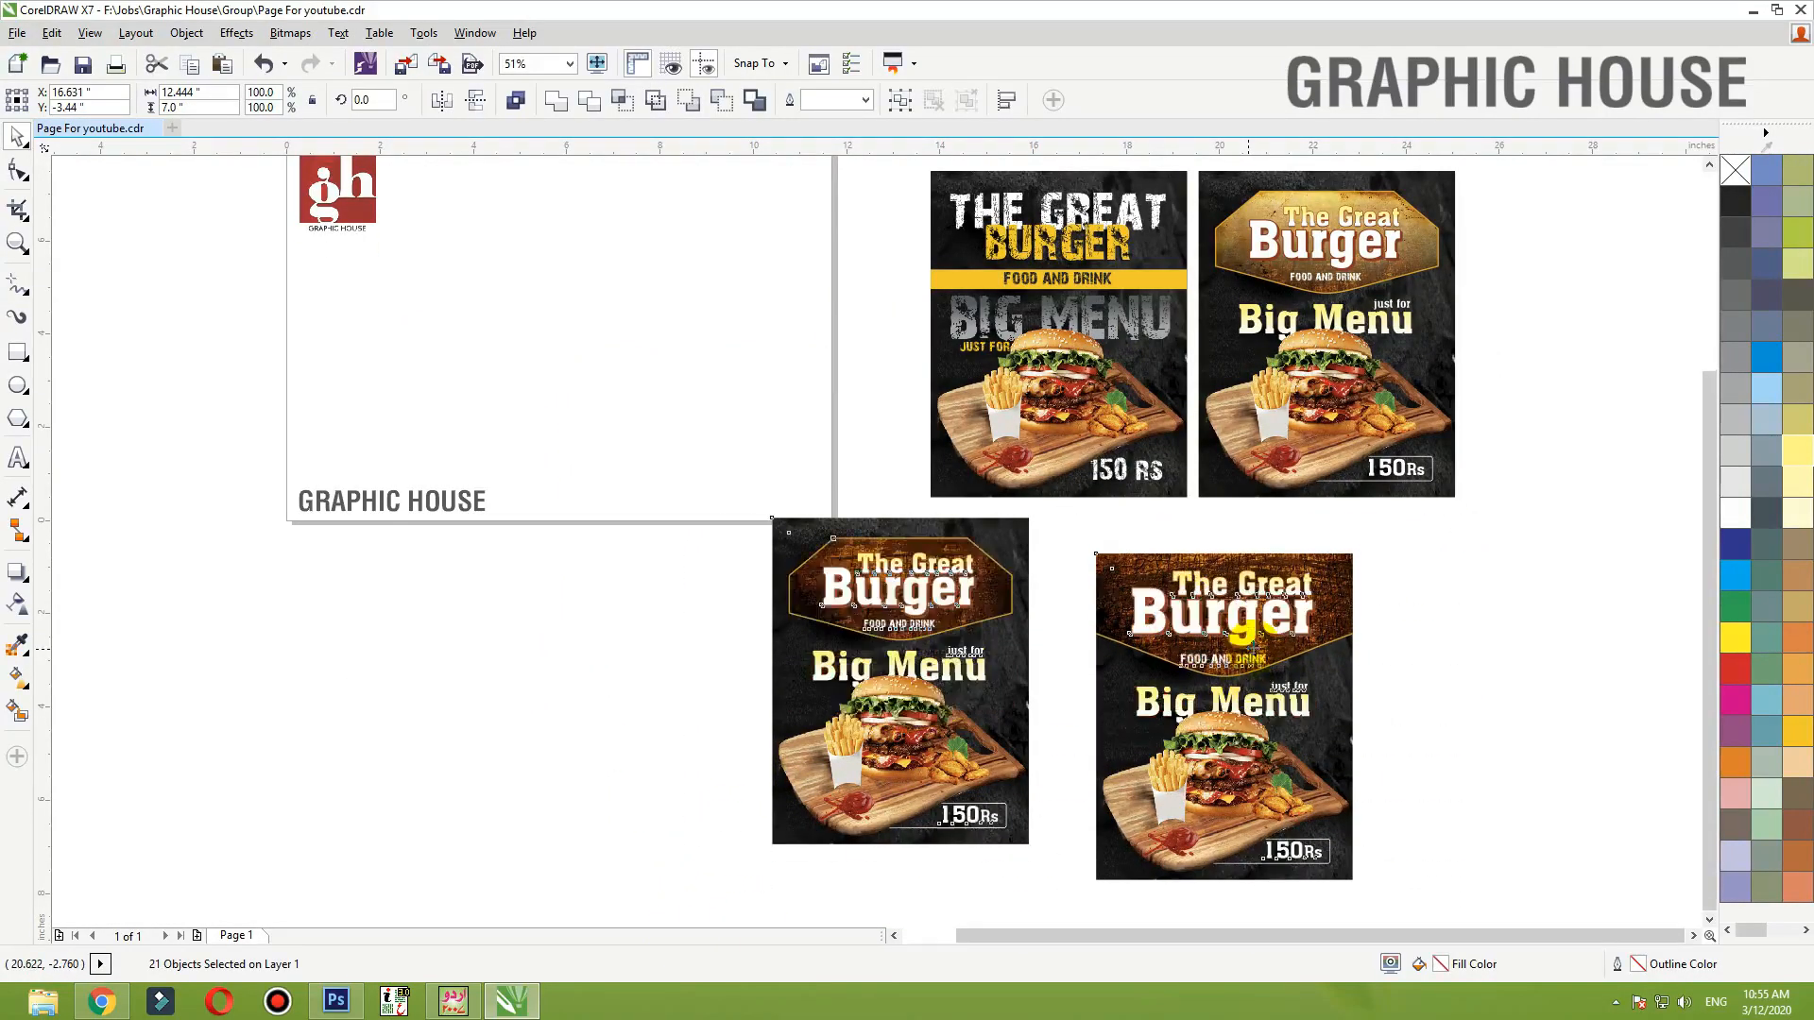
pyautogui.moveTo(1270, 622); pyautogui.dragTo(1366, 606)
pyautogui.moveTo(1510, 526); pyautogui.dragTo(1164, 888)
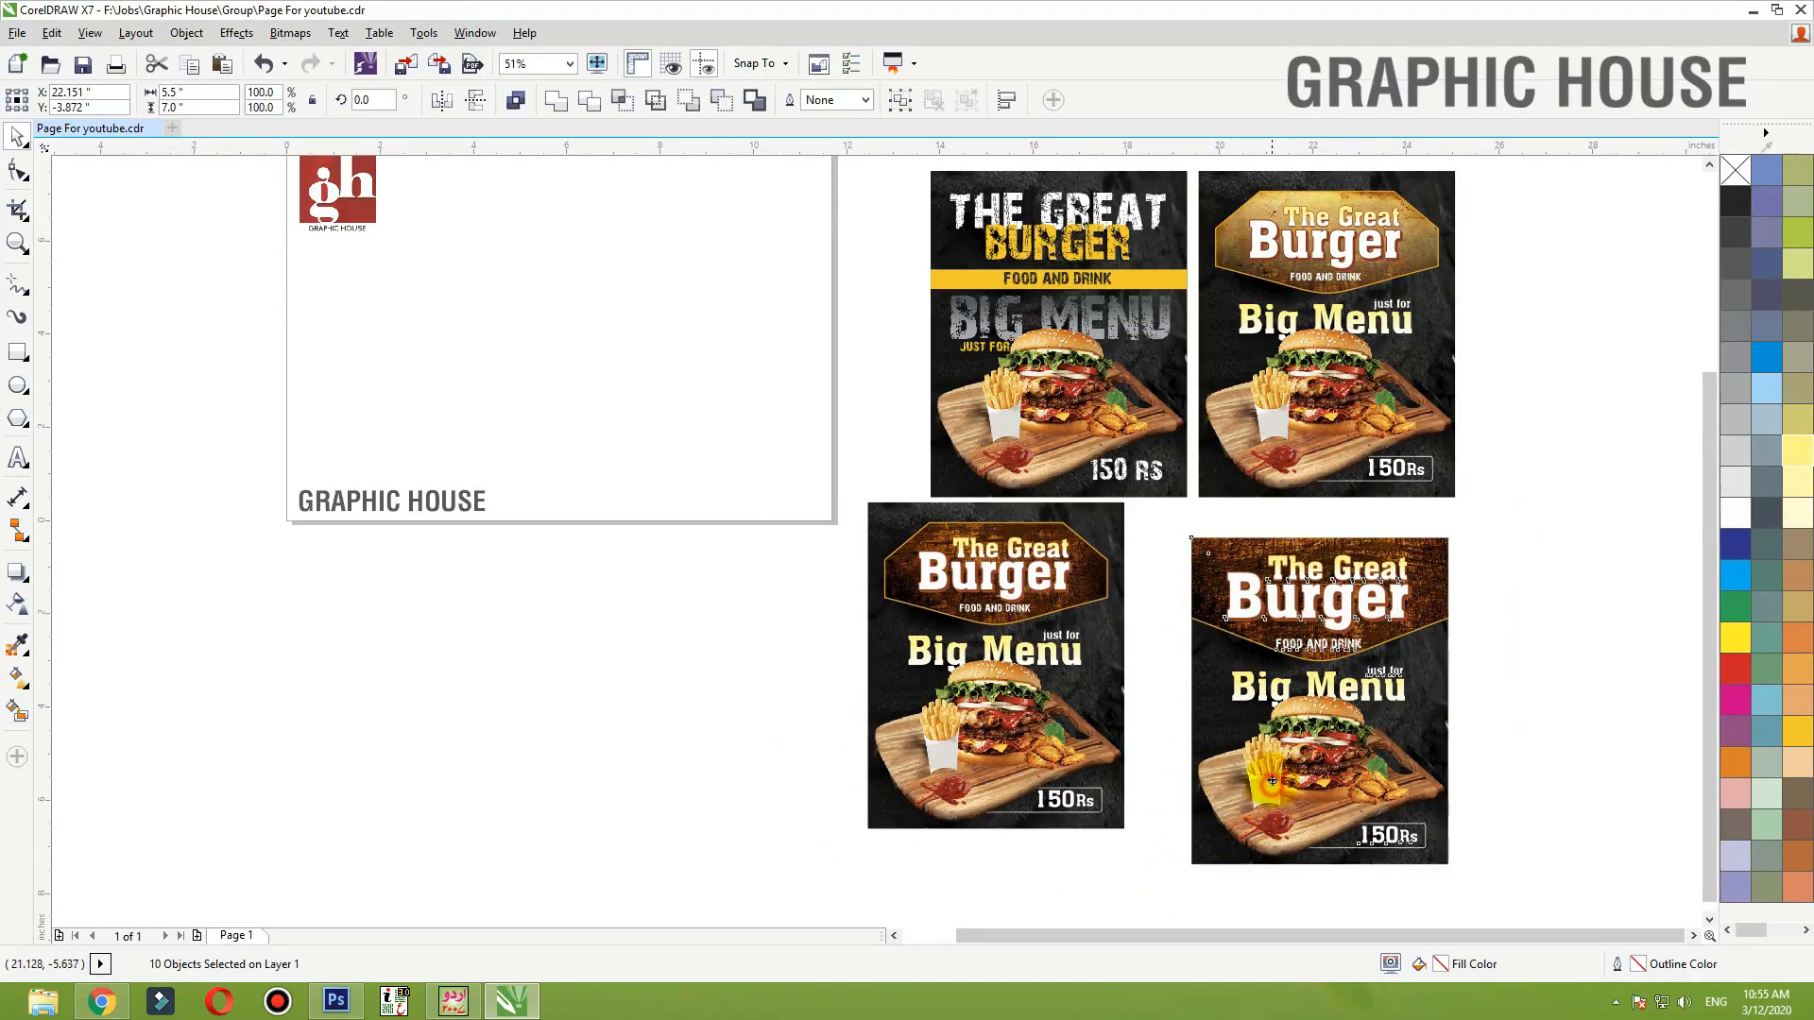
pyautogui.click(1534, 559)
pyautogui.scroll(1, 1534, 559)
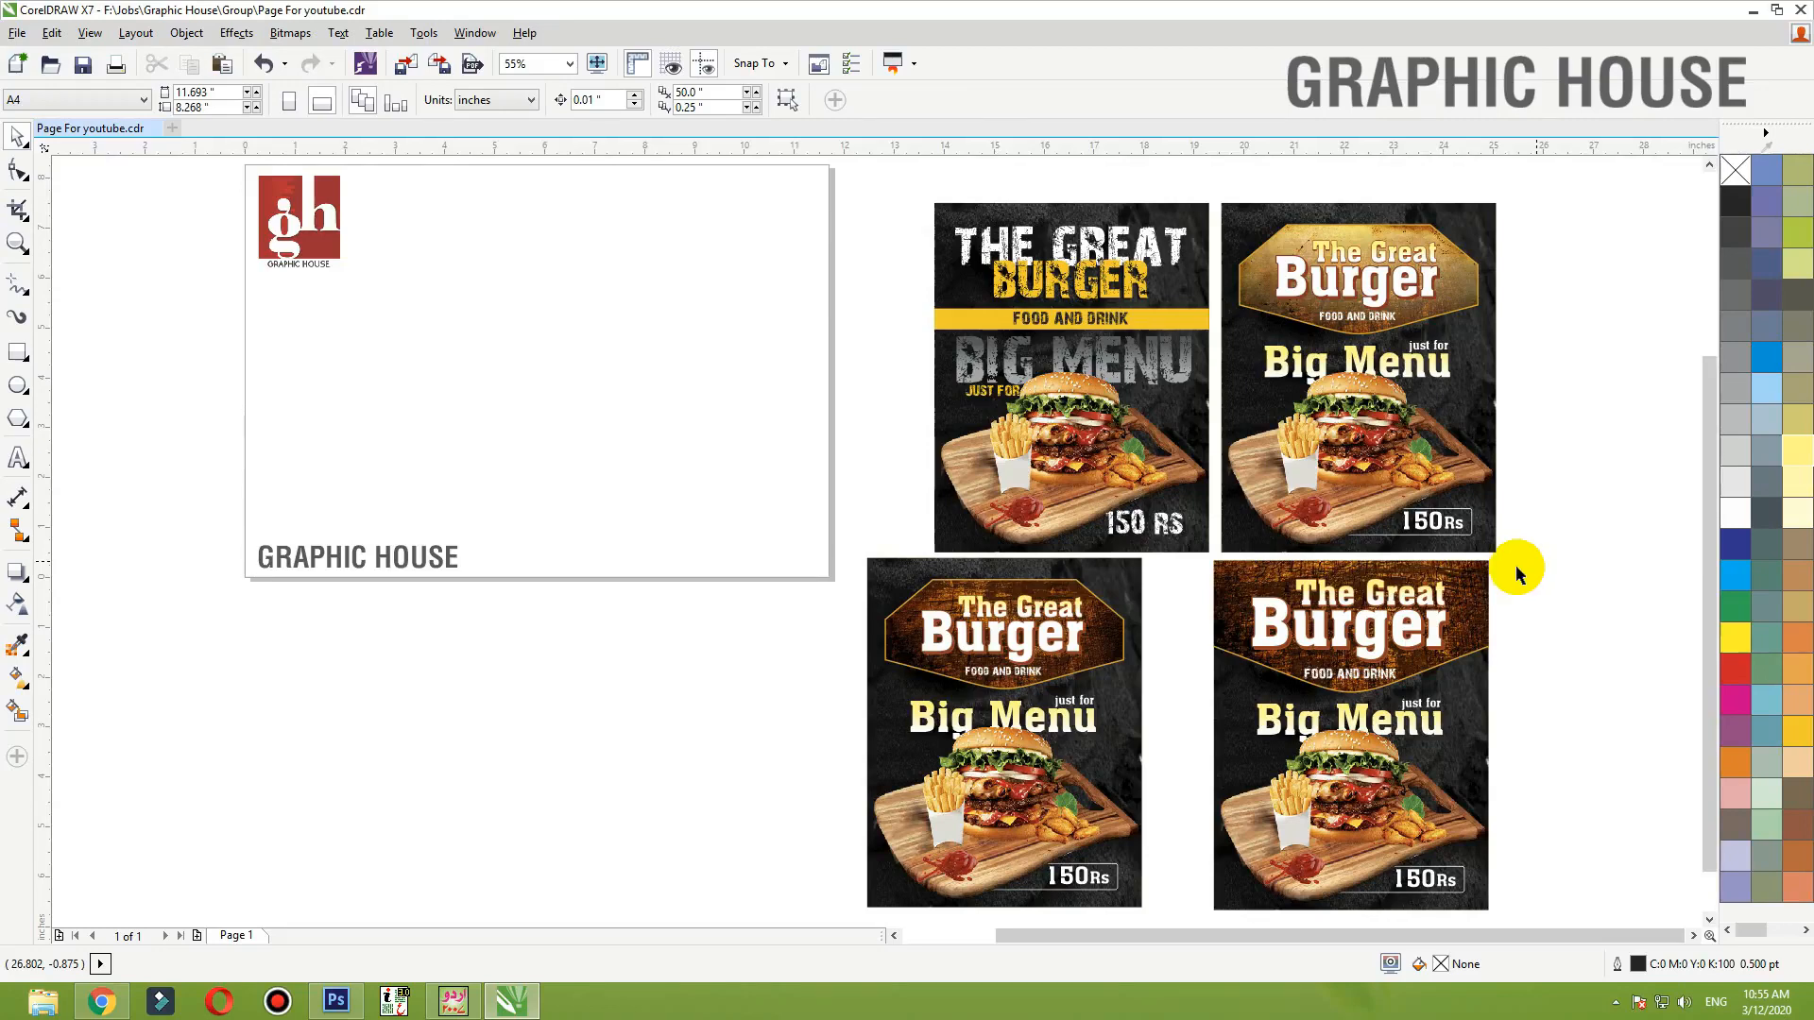
# - Move the octagonal dark-badge poster right so it sits beneath the first poster, completing a two-by-two grid
pyautogui.click(1483, 574)
pyautogui.moveTo(835, 540); pyautogui.dragTo(1139, 922)
pyautogui.moveTo(1051, 692); pyautogui.dragTo(1115, 693)
pyautogui.click(835, 558)
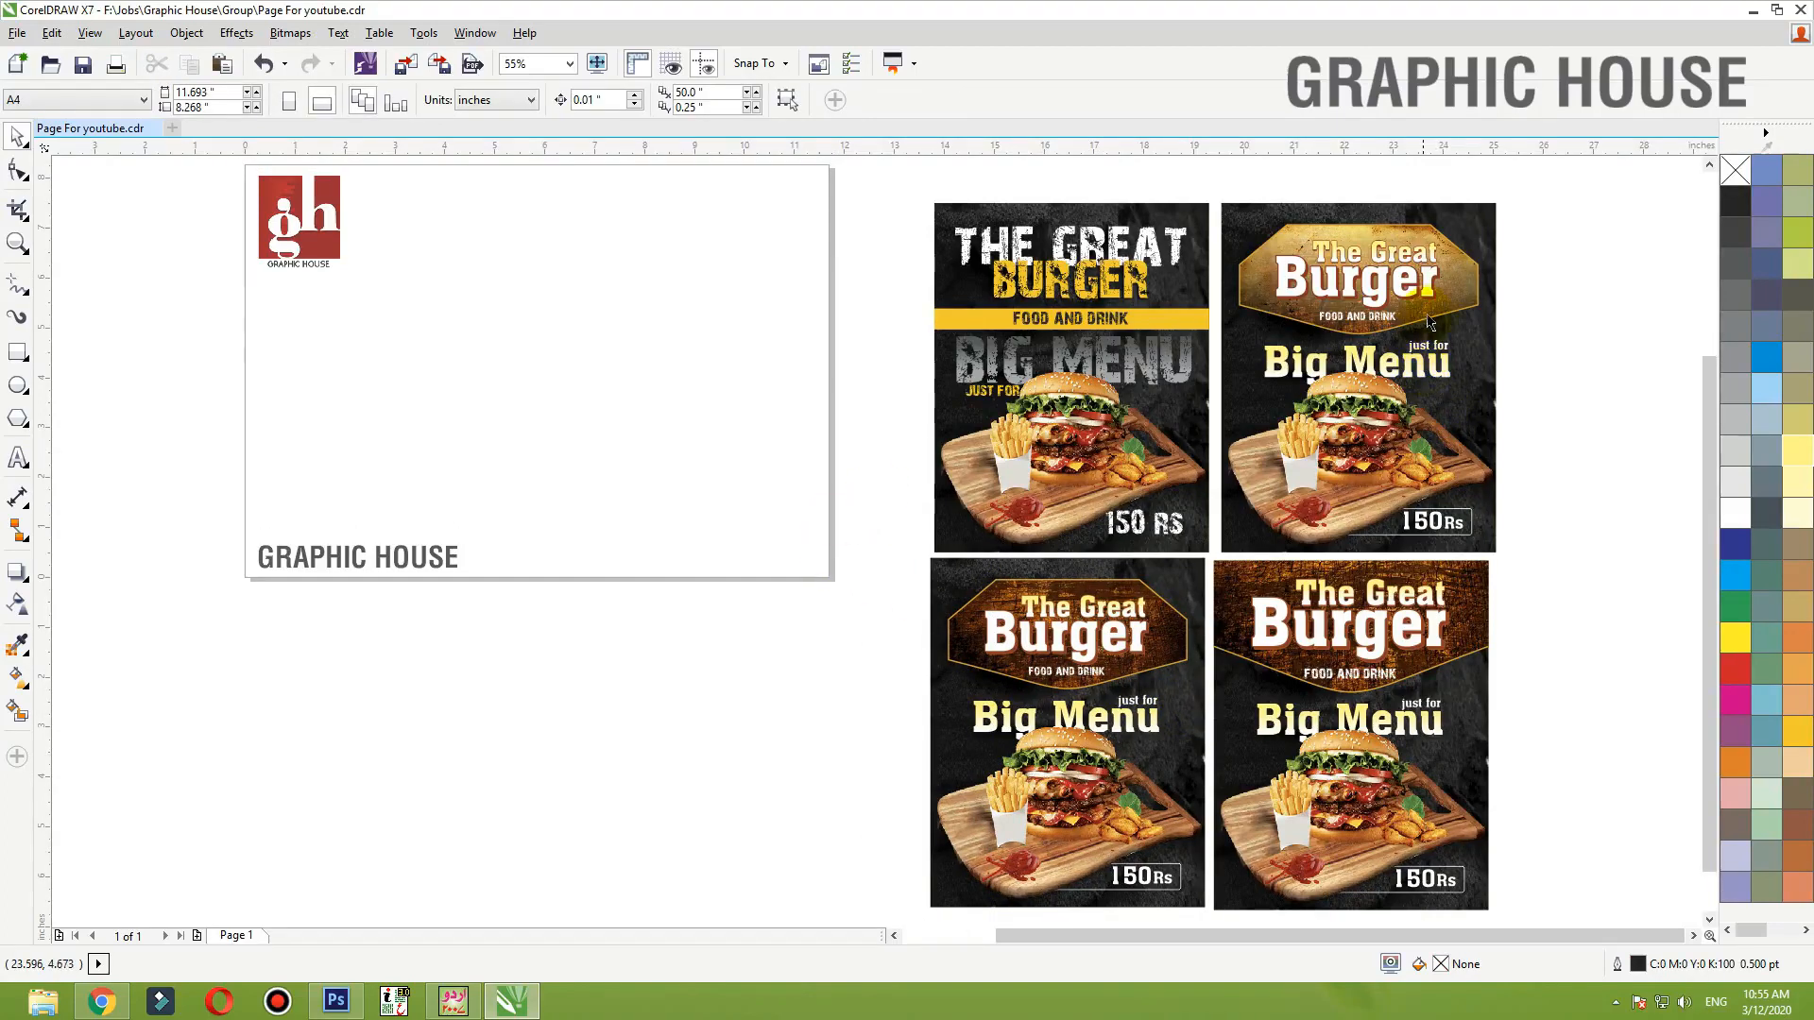
pyautogui.click(1126, 636)
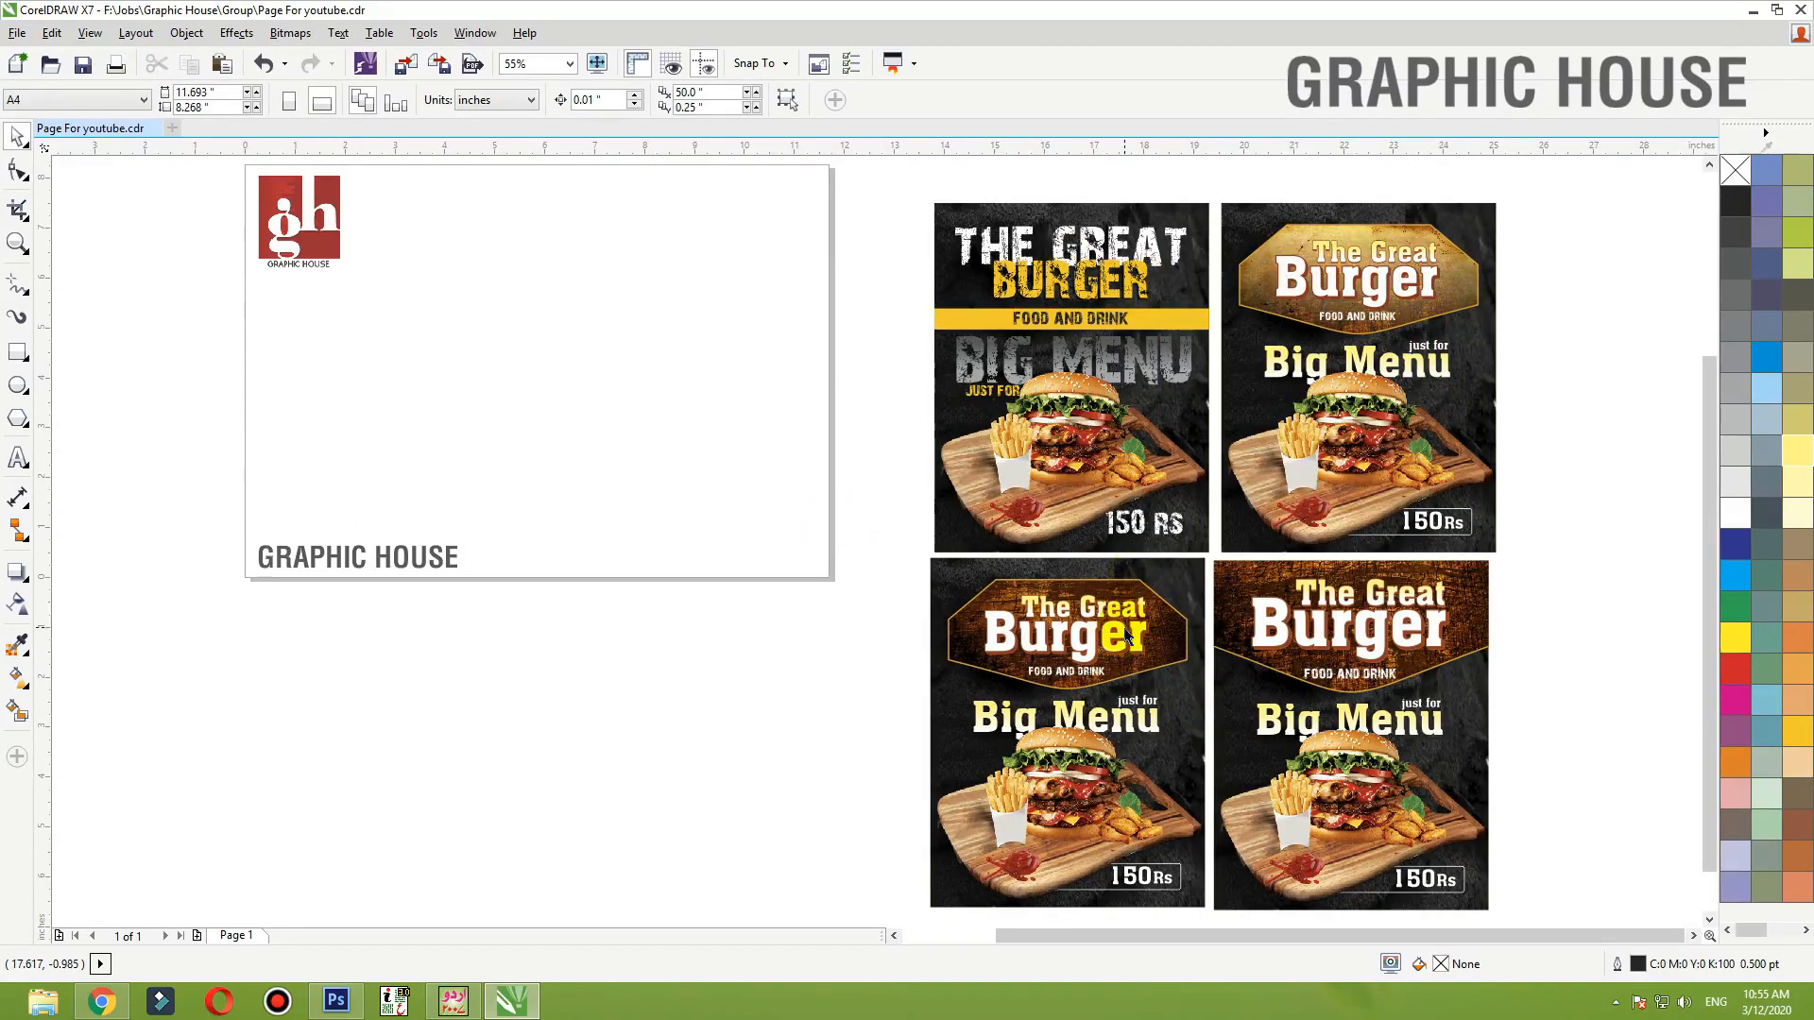